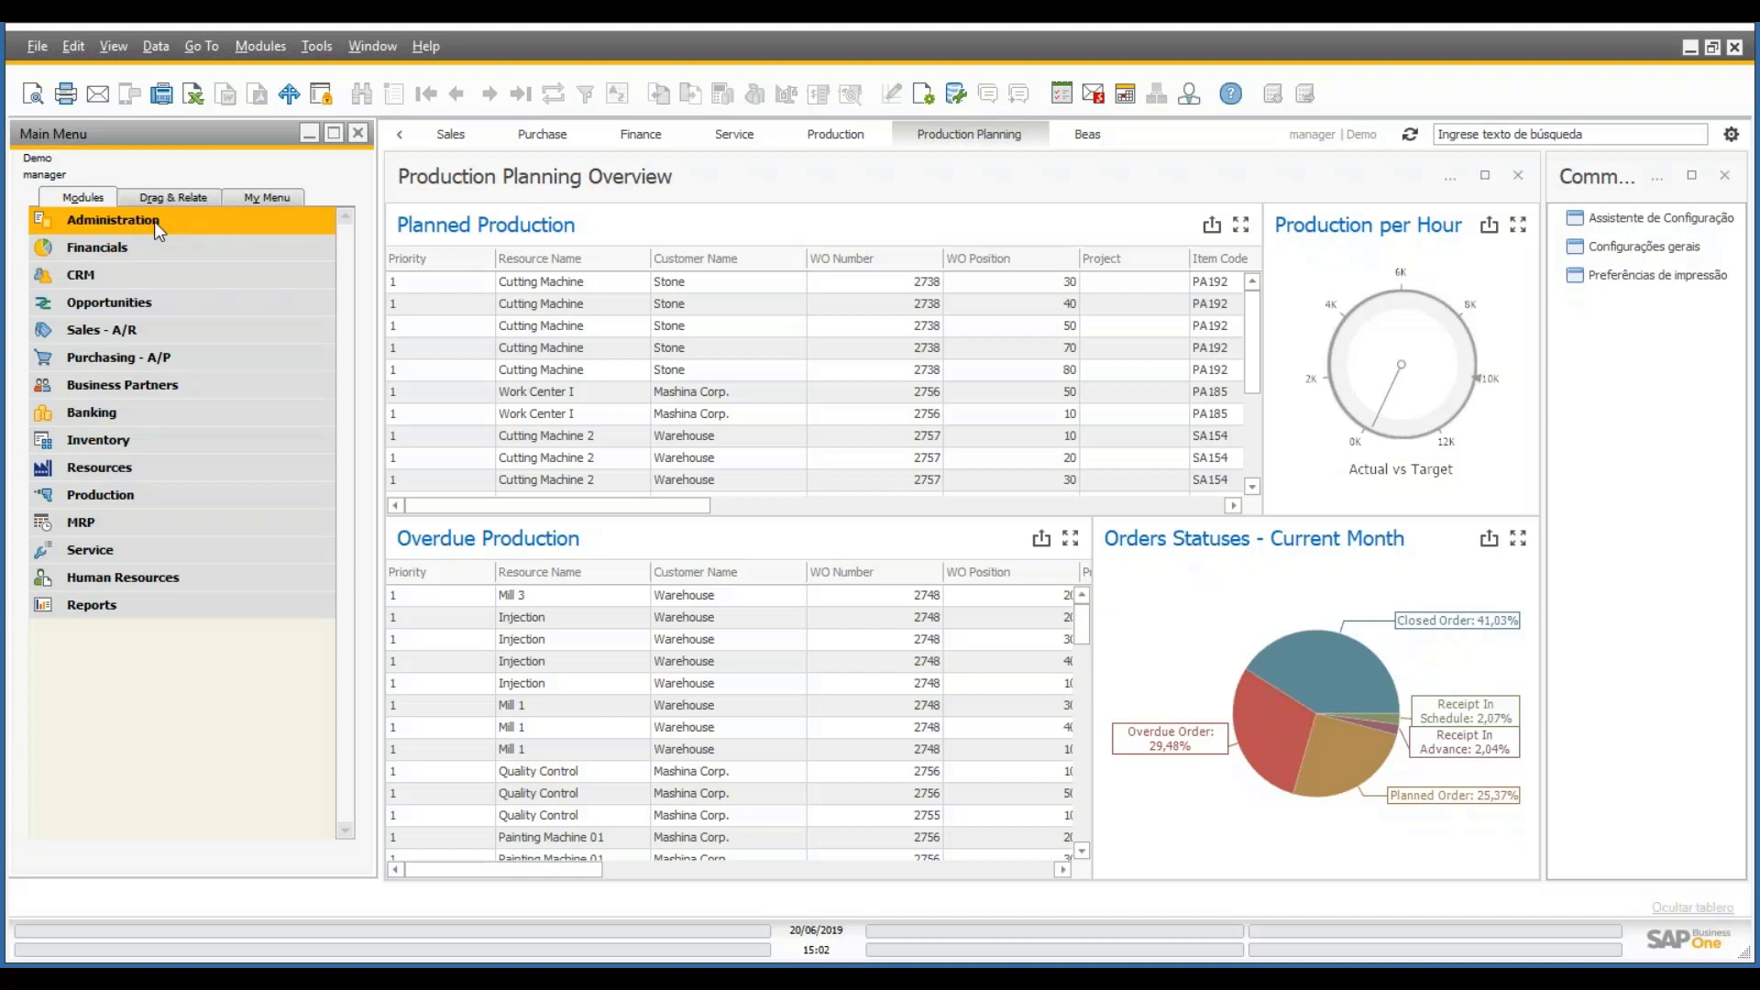
- Open the Task catalog from Administration > Setup > Project in the Main Menu
click(158, 228)
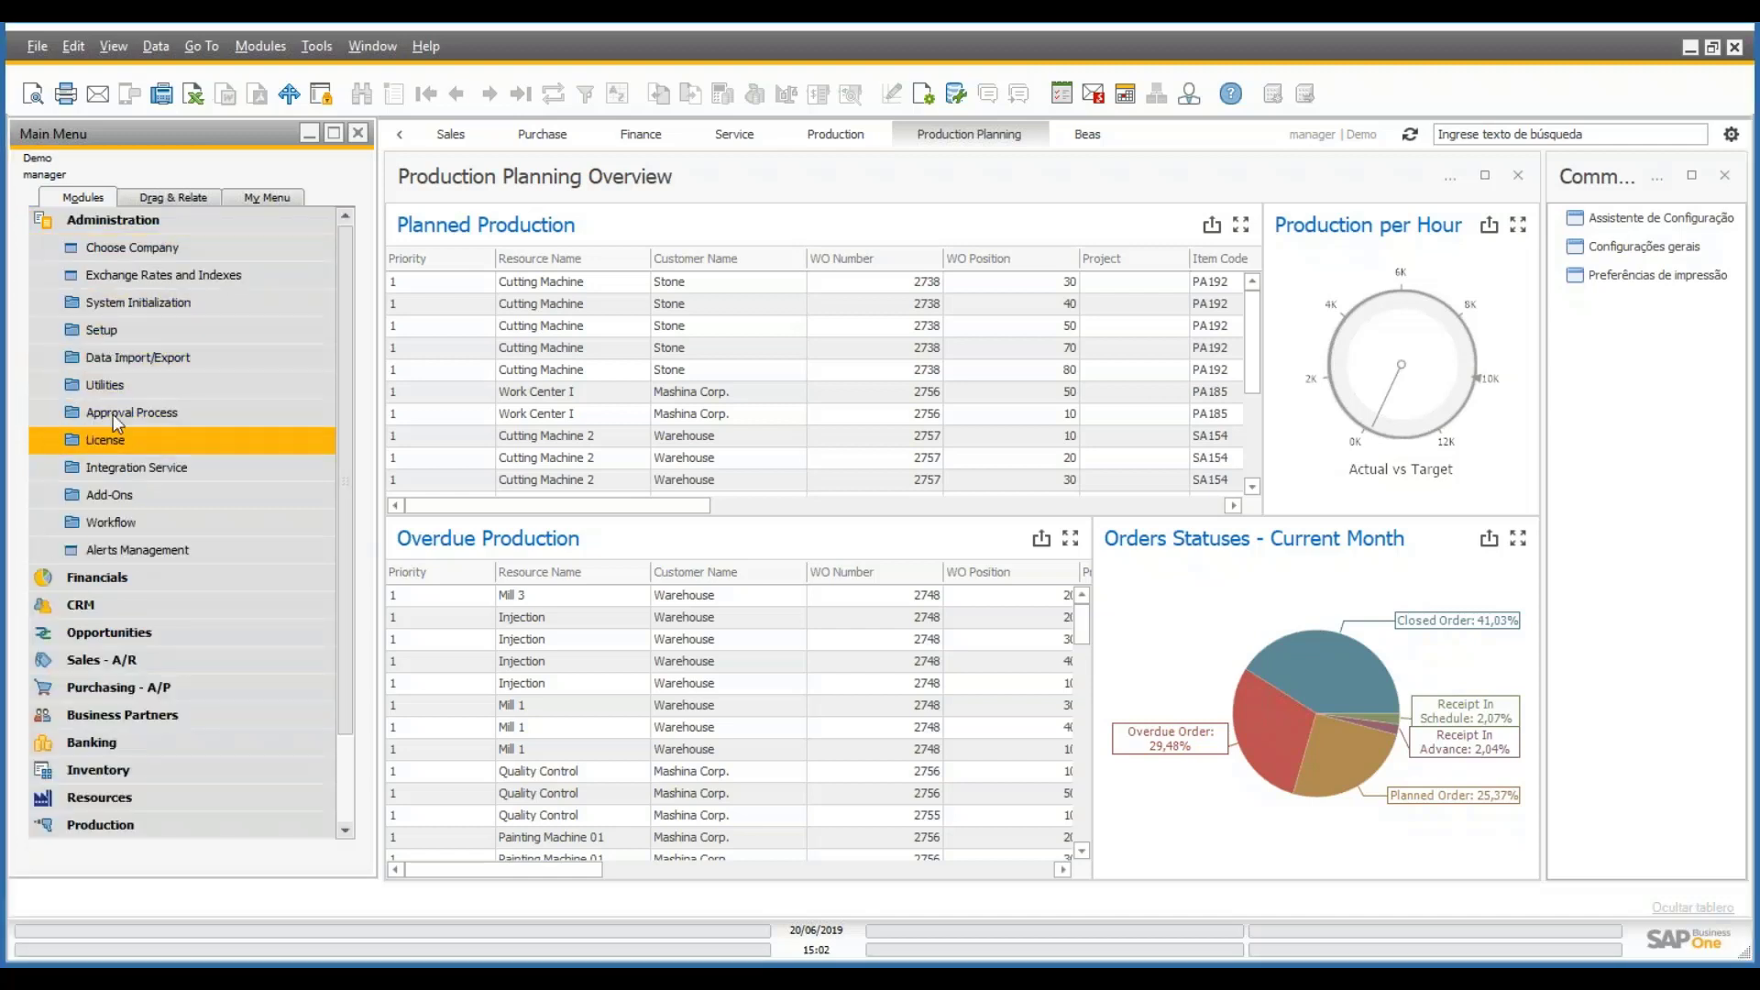
click(117, 337)
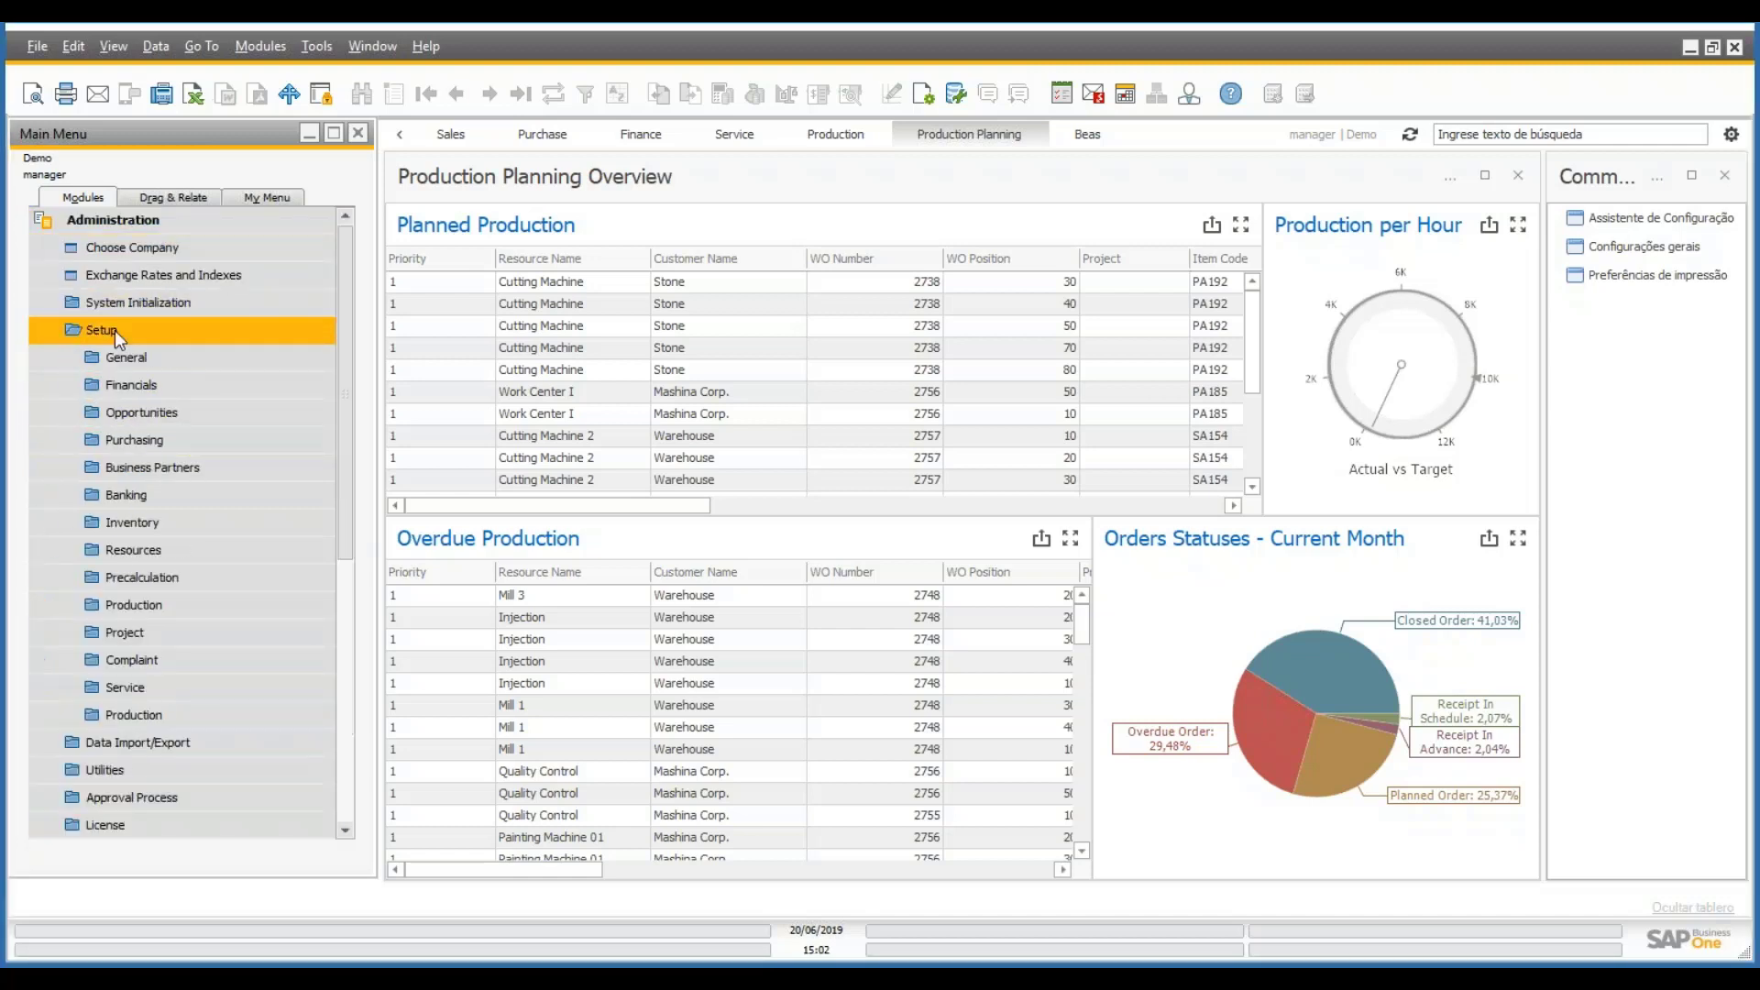
click(126, 635)
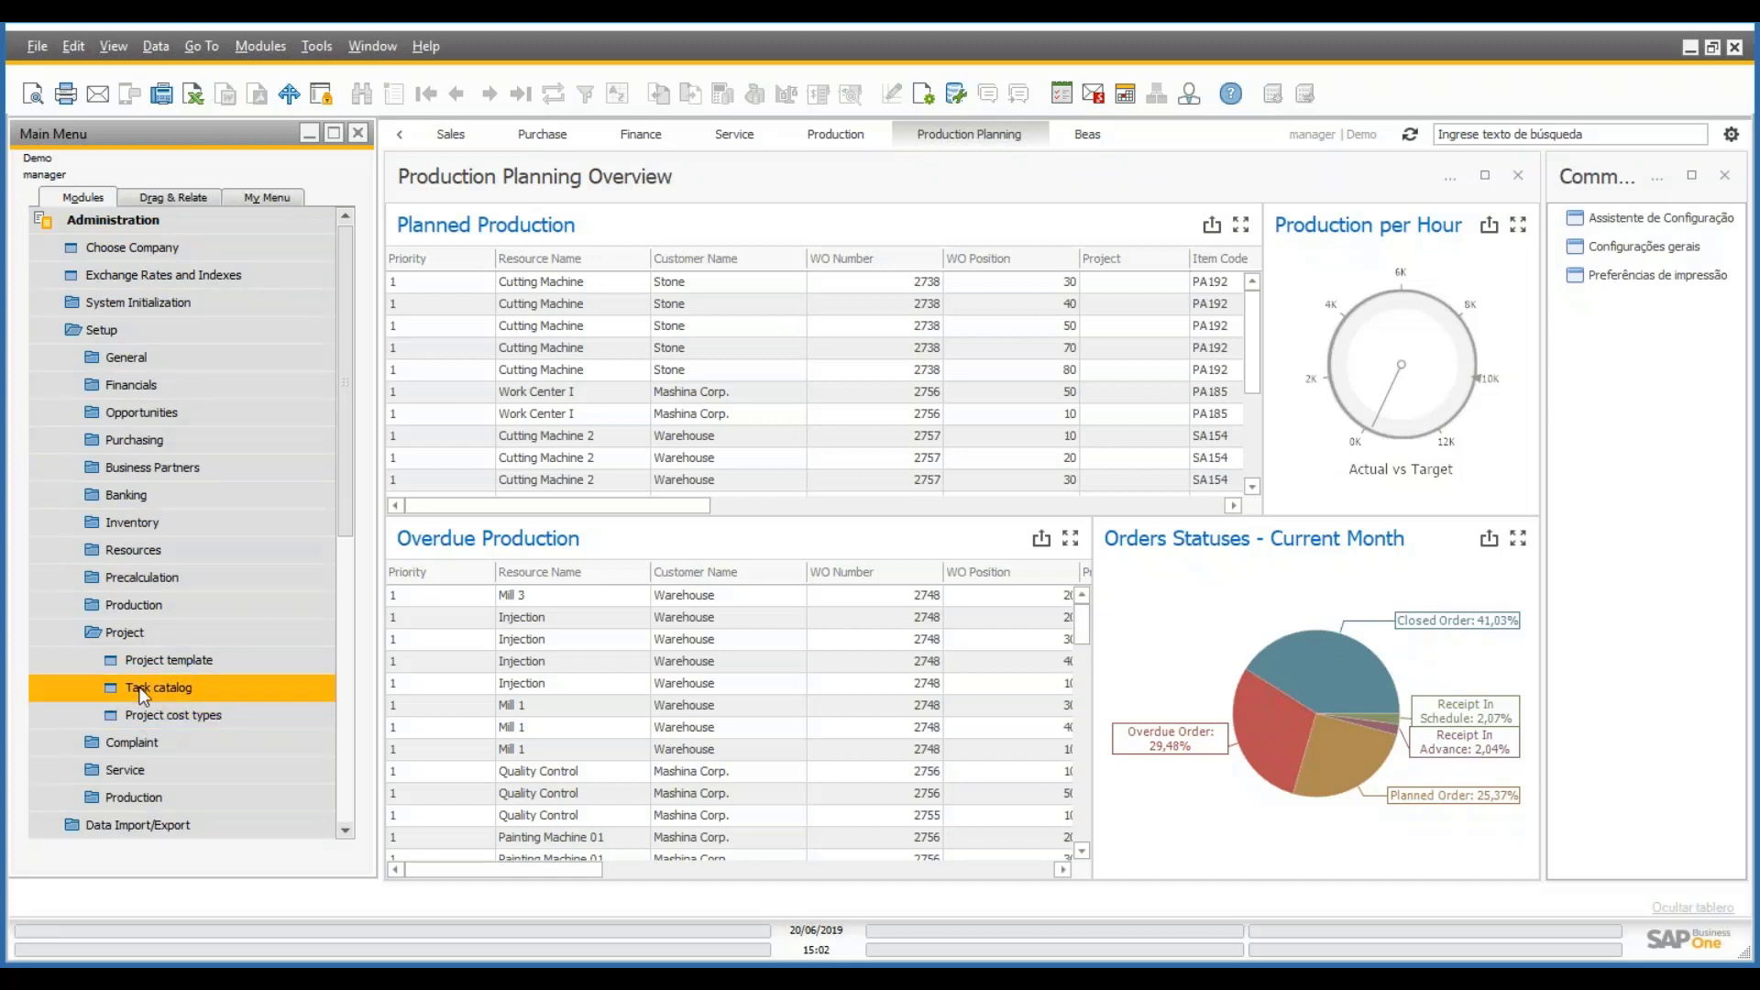
click(201, 697)
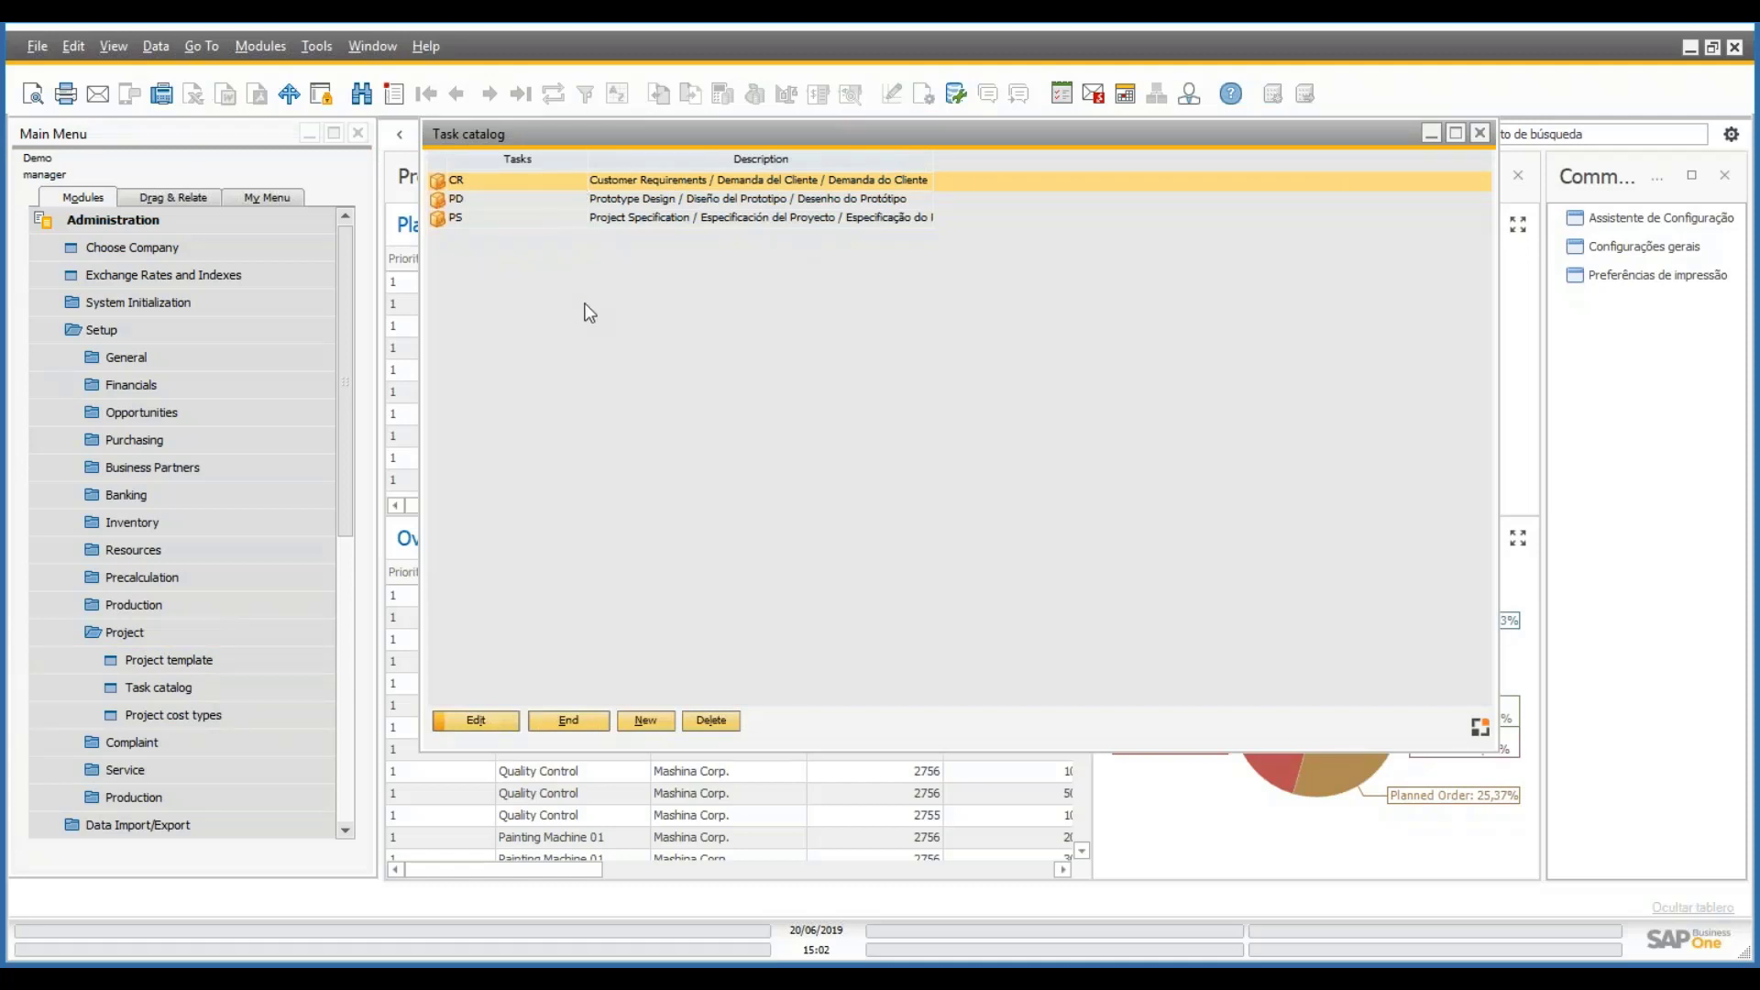
- Open task CR's details and keep its type as Normal
double_click(638, 180)
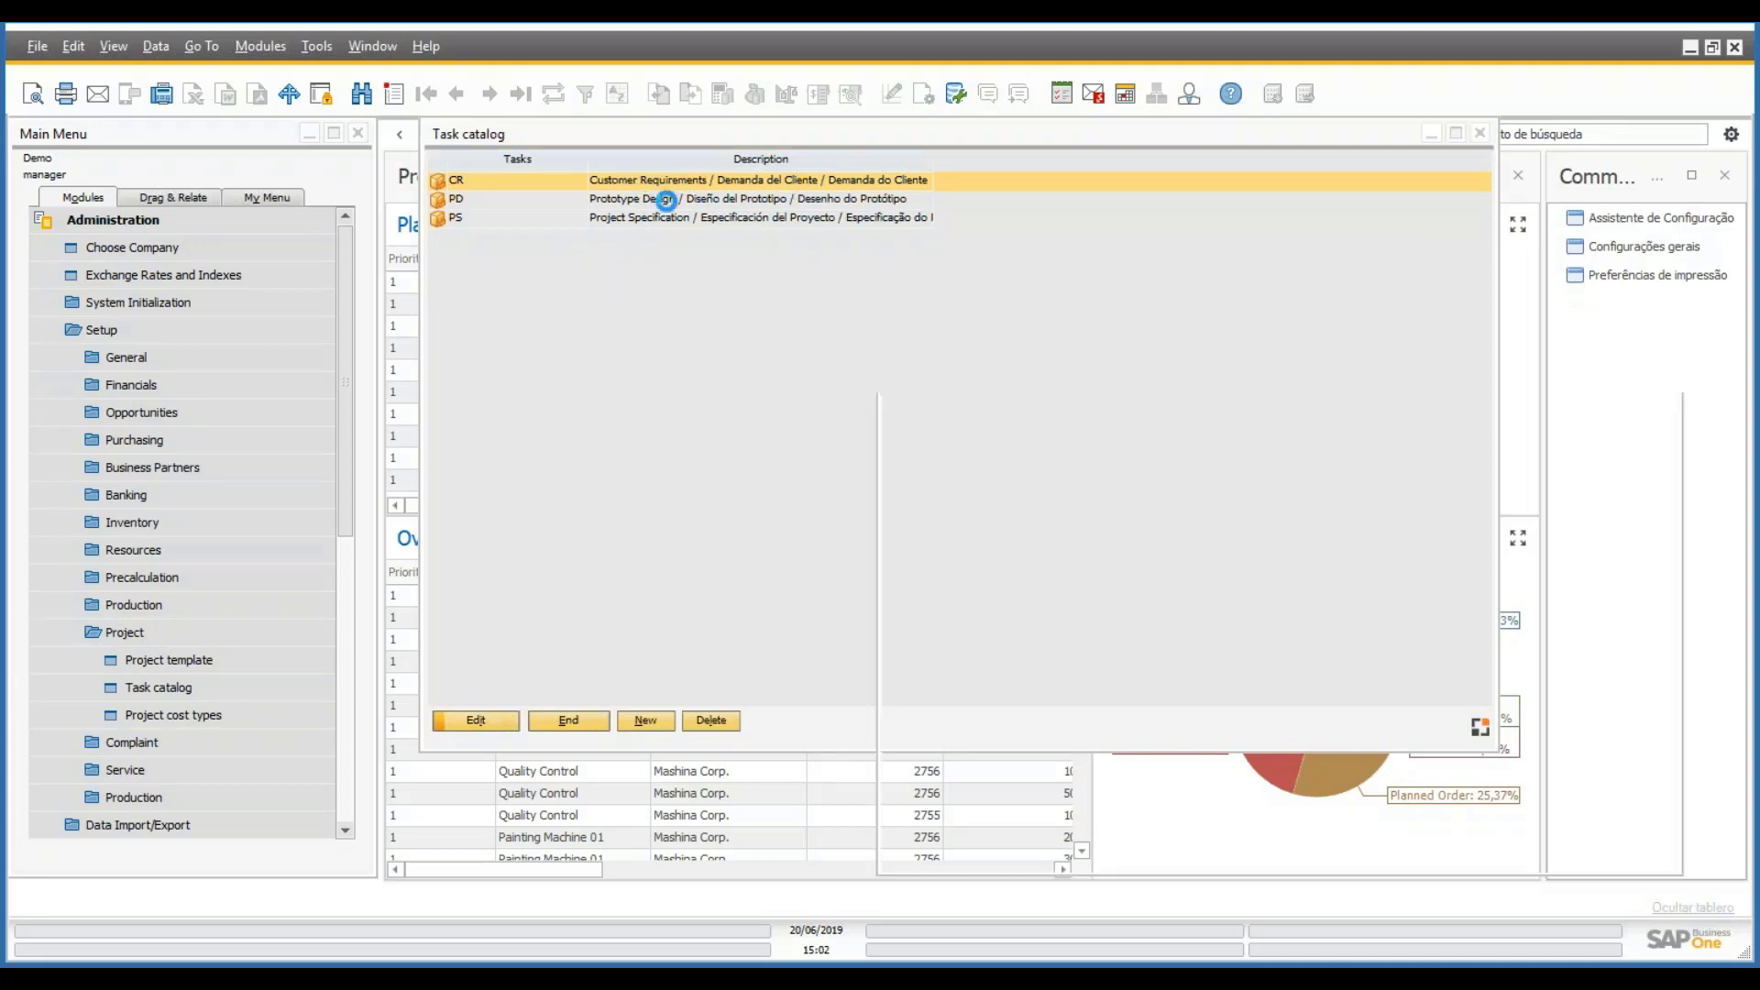
drag(971, 377, 667, 273)
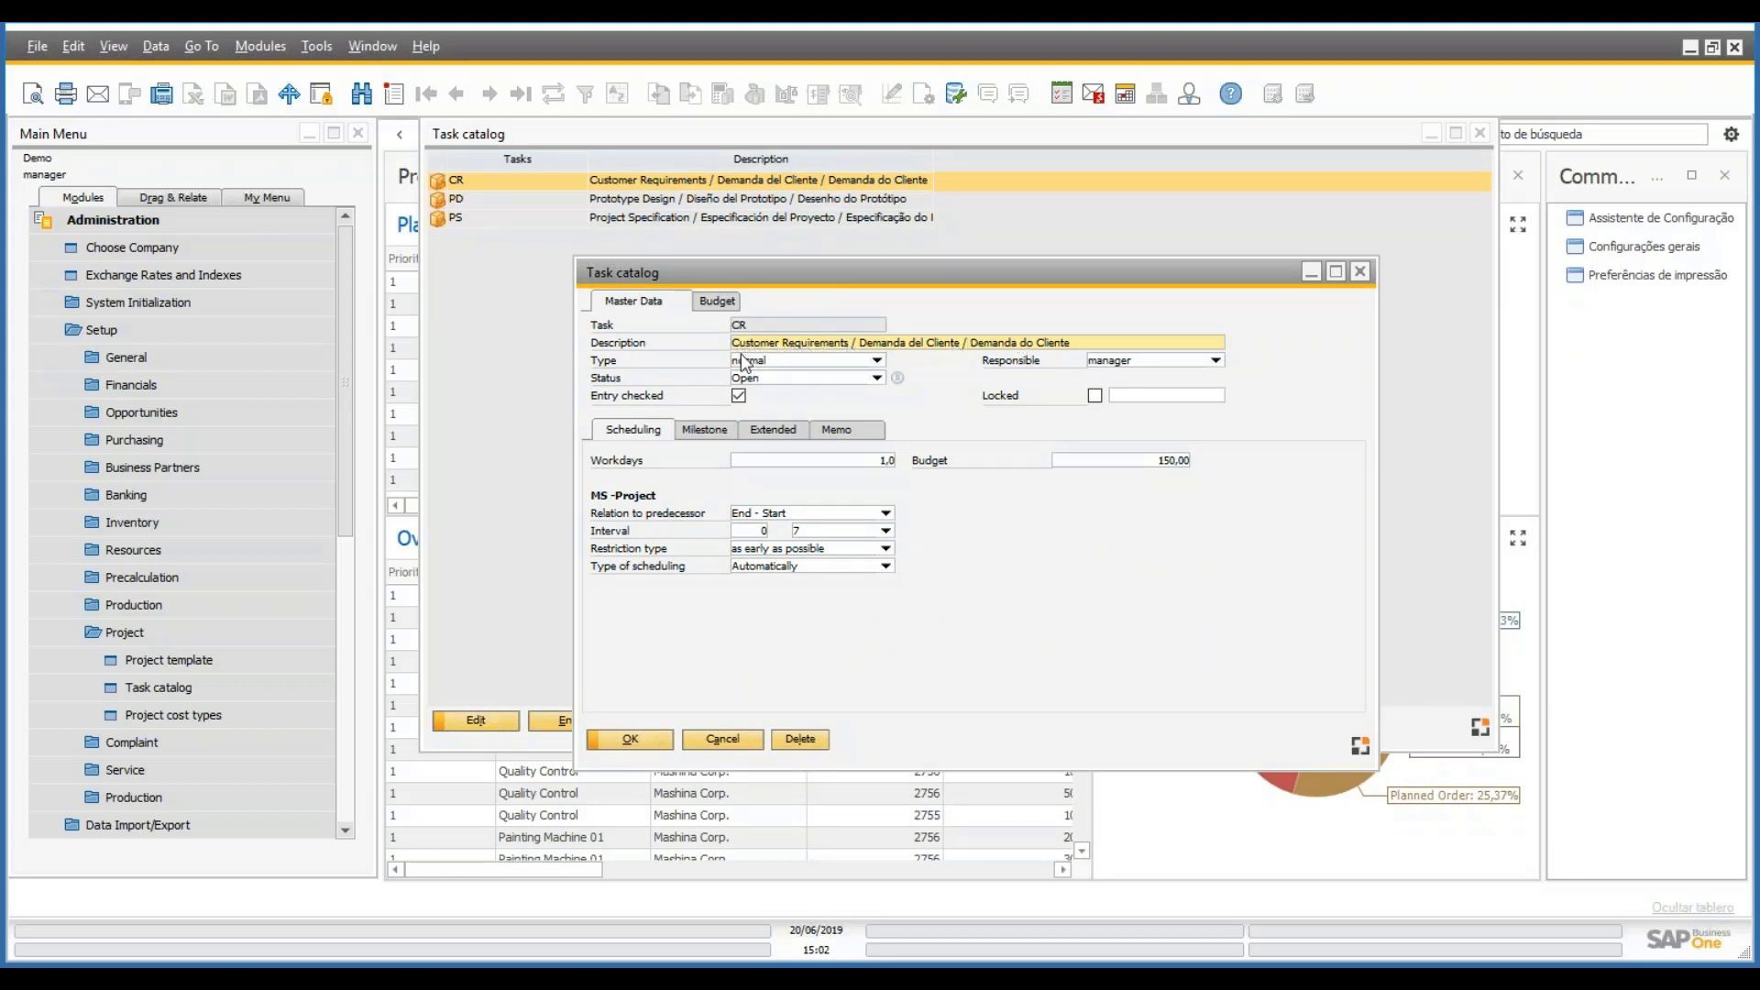
click(878, 363)
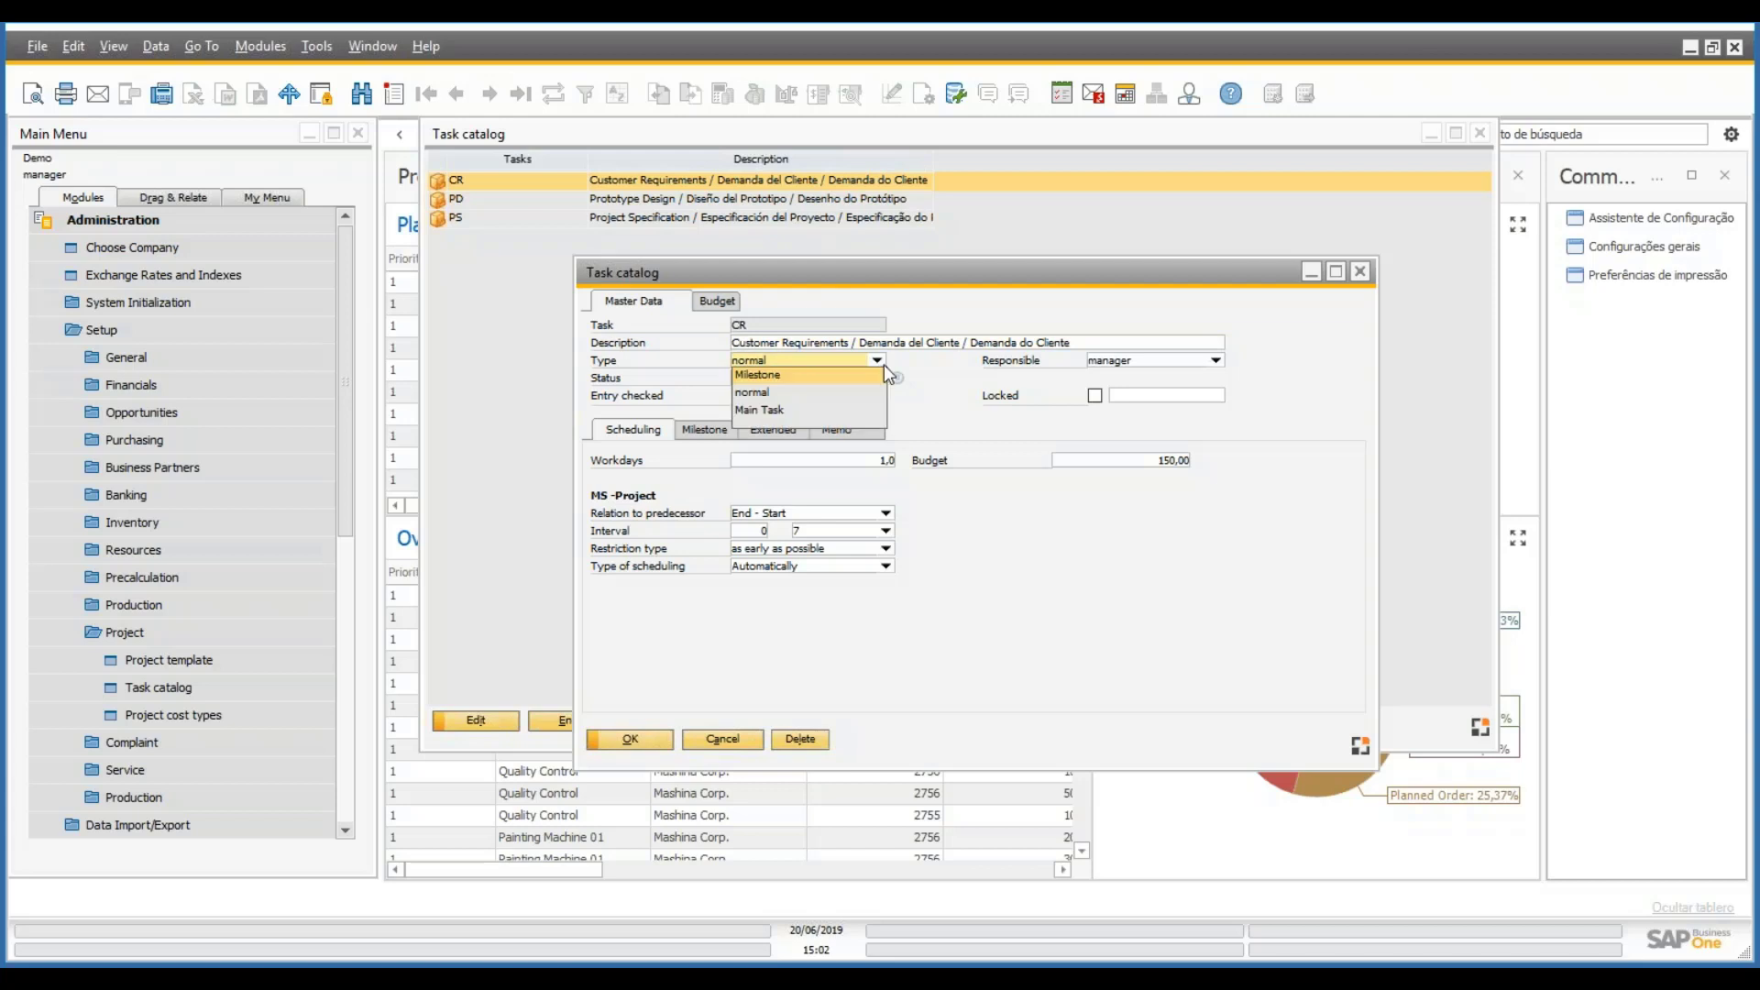
click(777, 392)
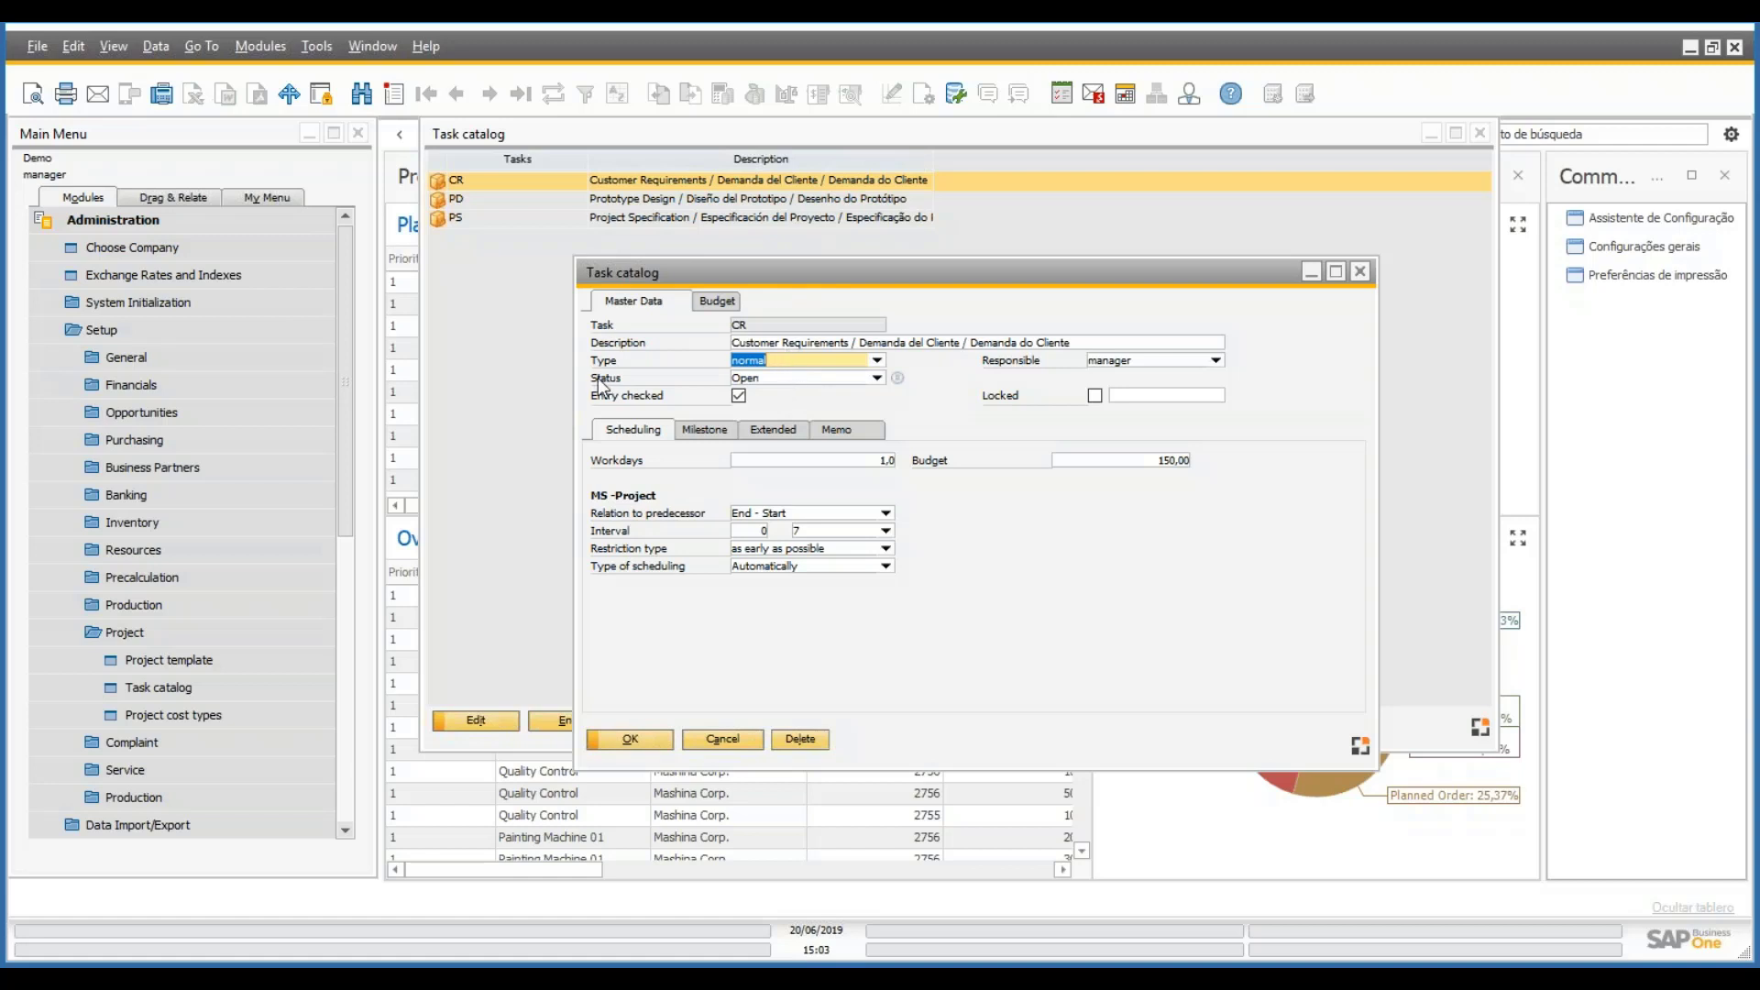
- Review CR's Extended settings, then return to its Scheduling data
click(877, 360)
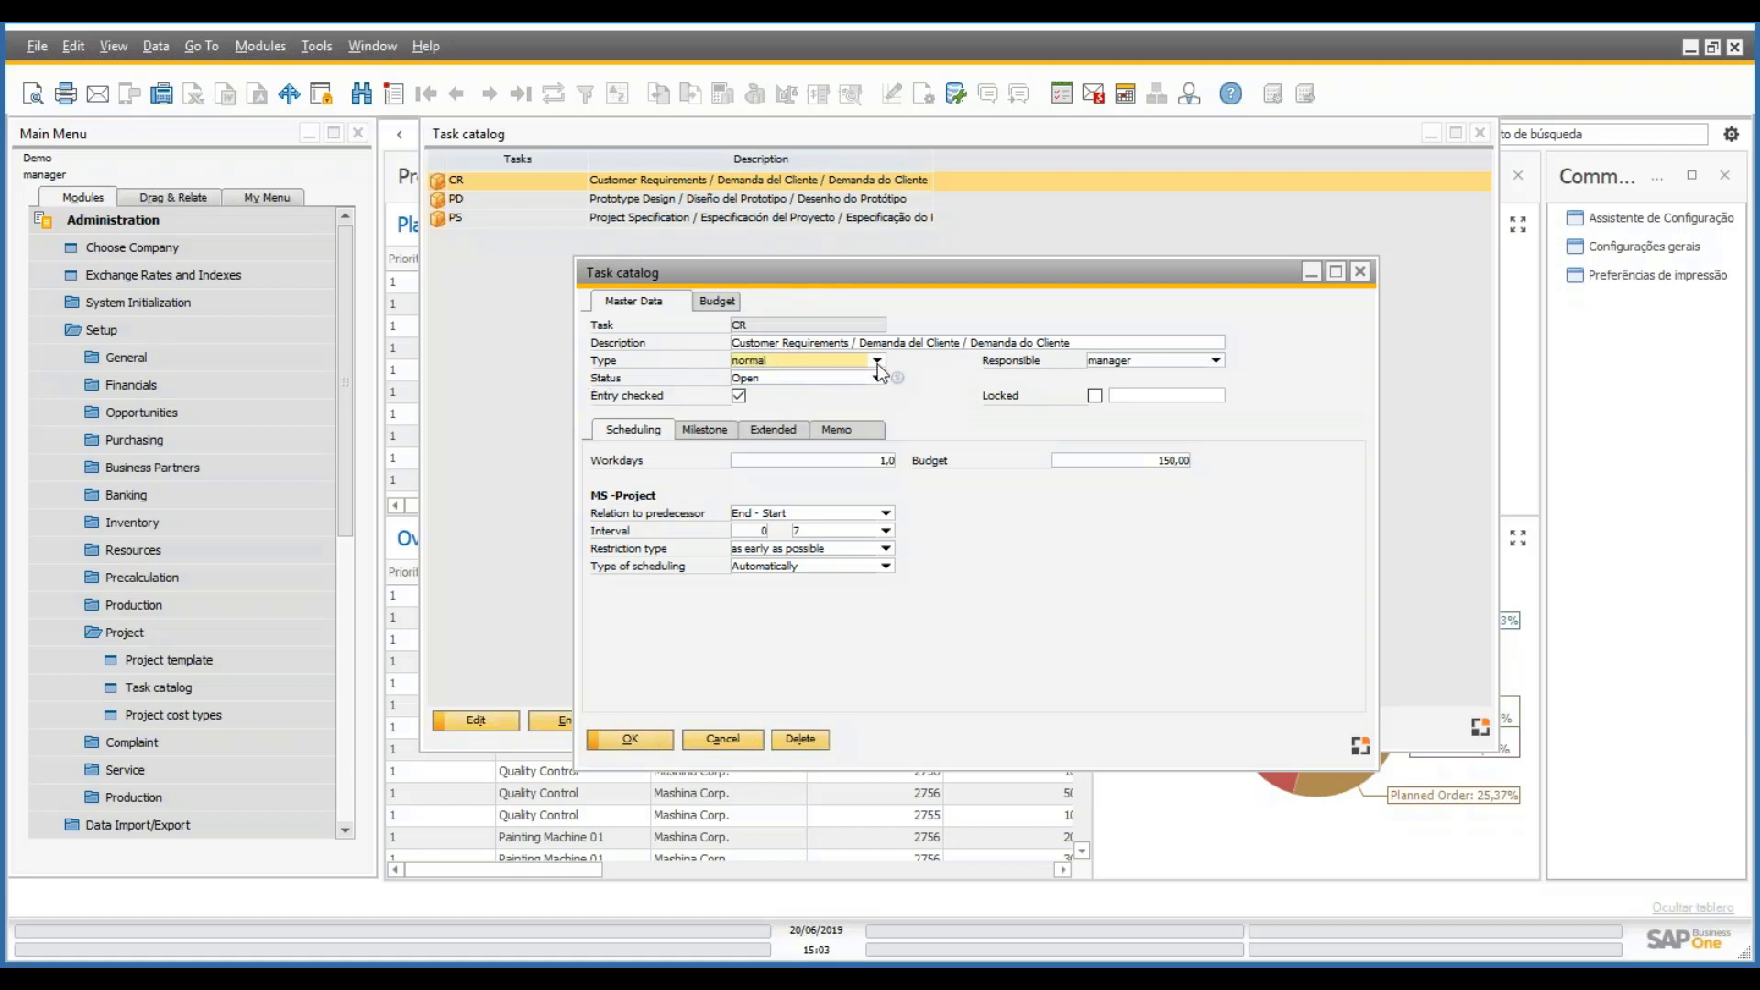
click(768, 432)
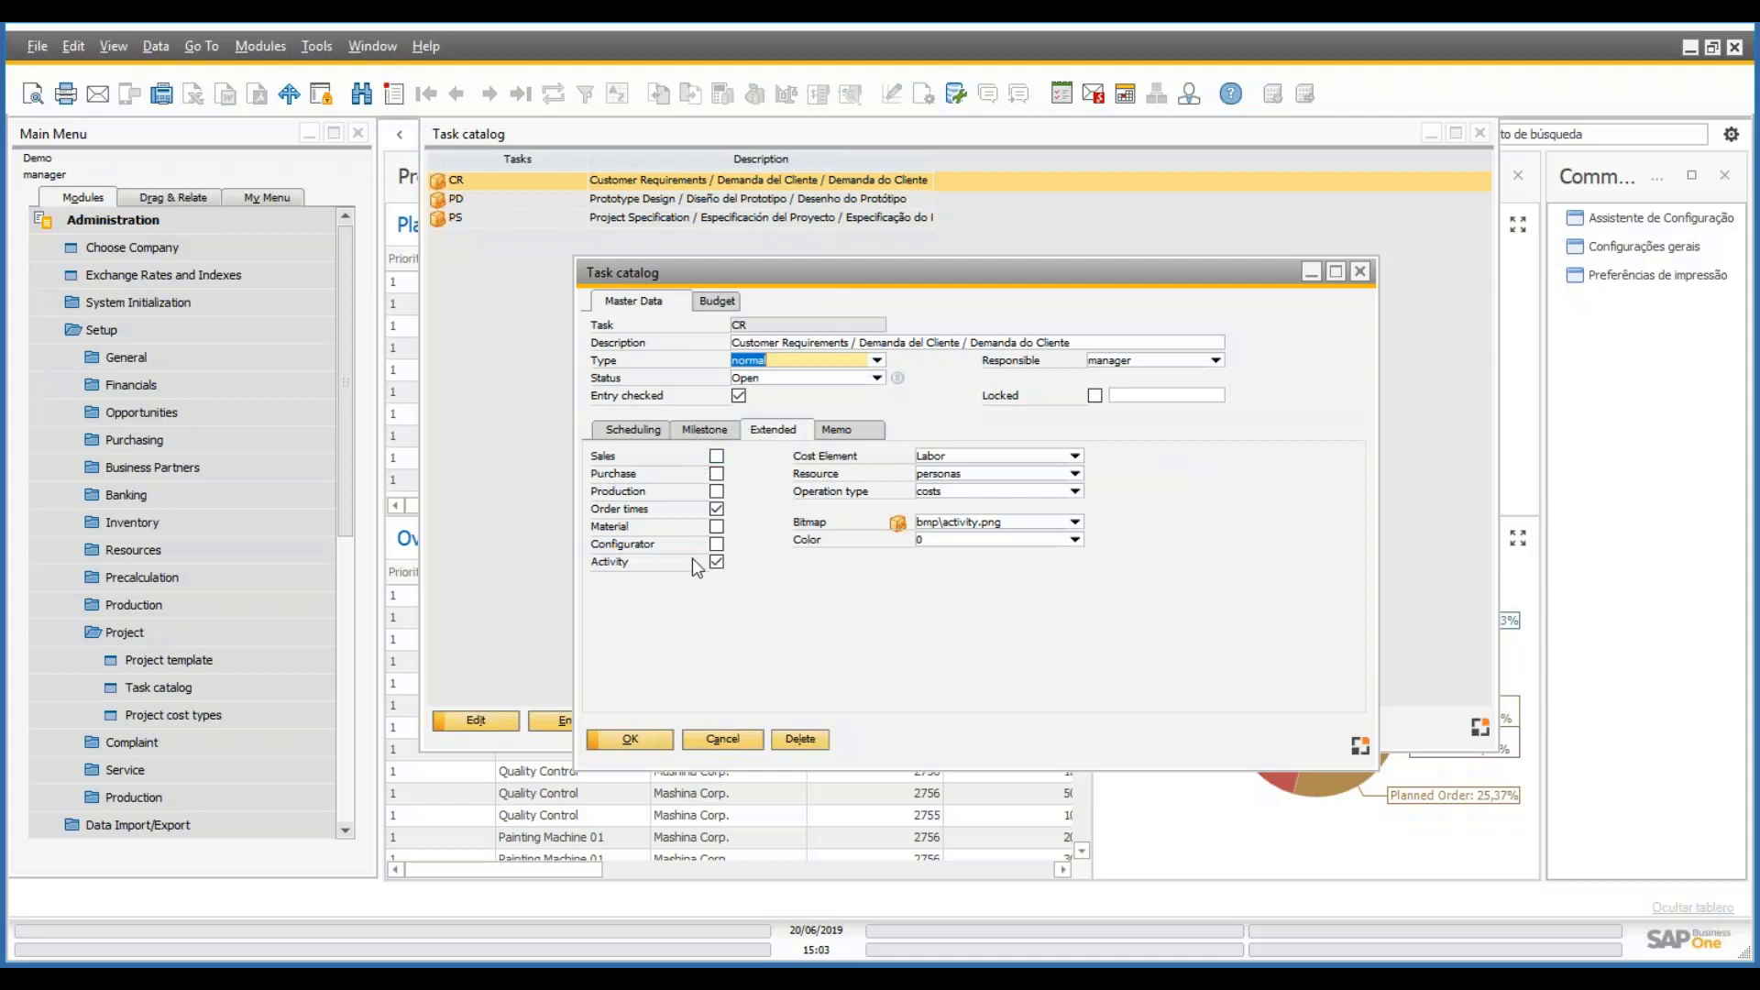
click(880, 359)
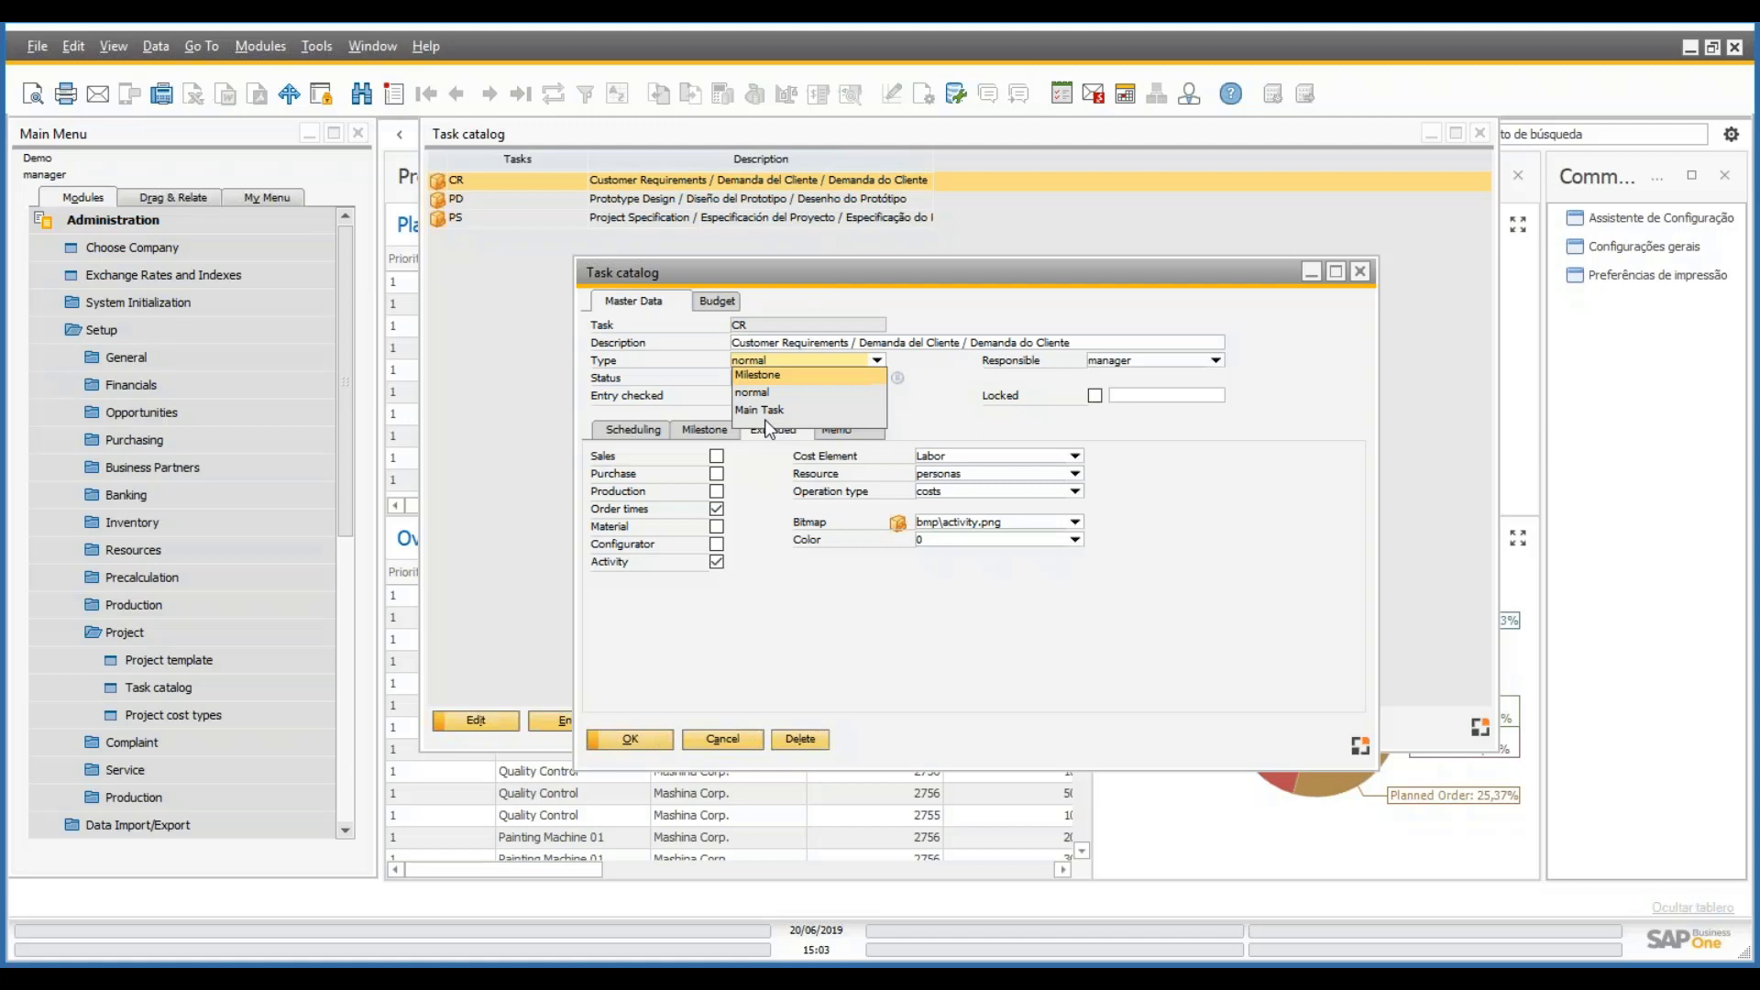
key(Escape)
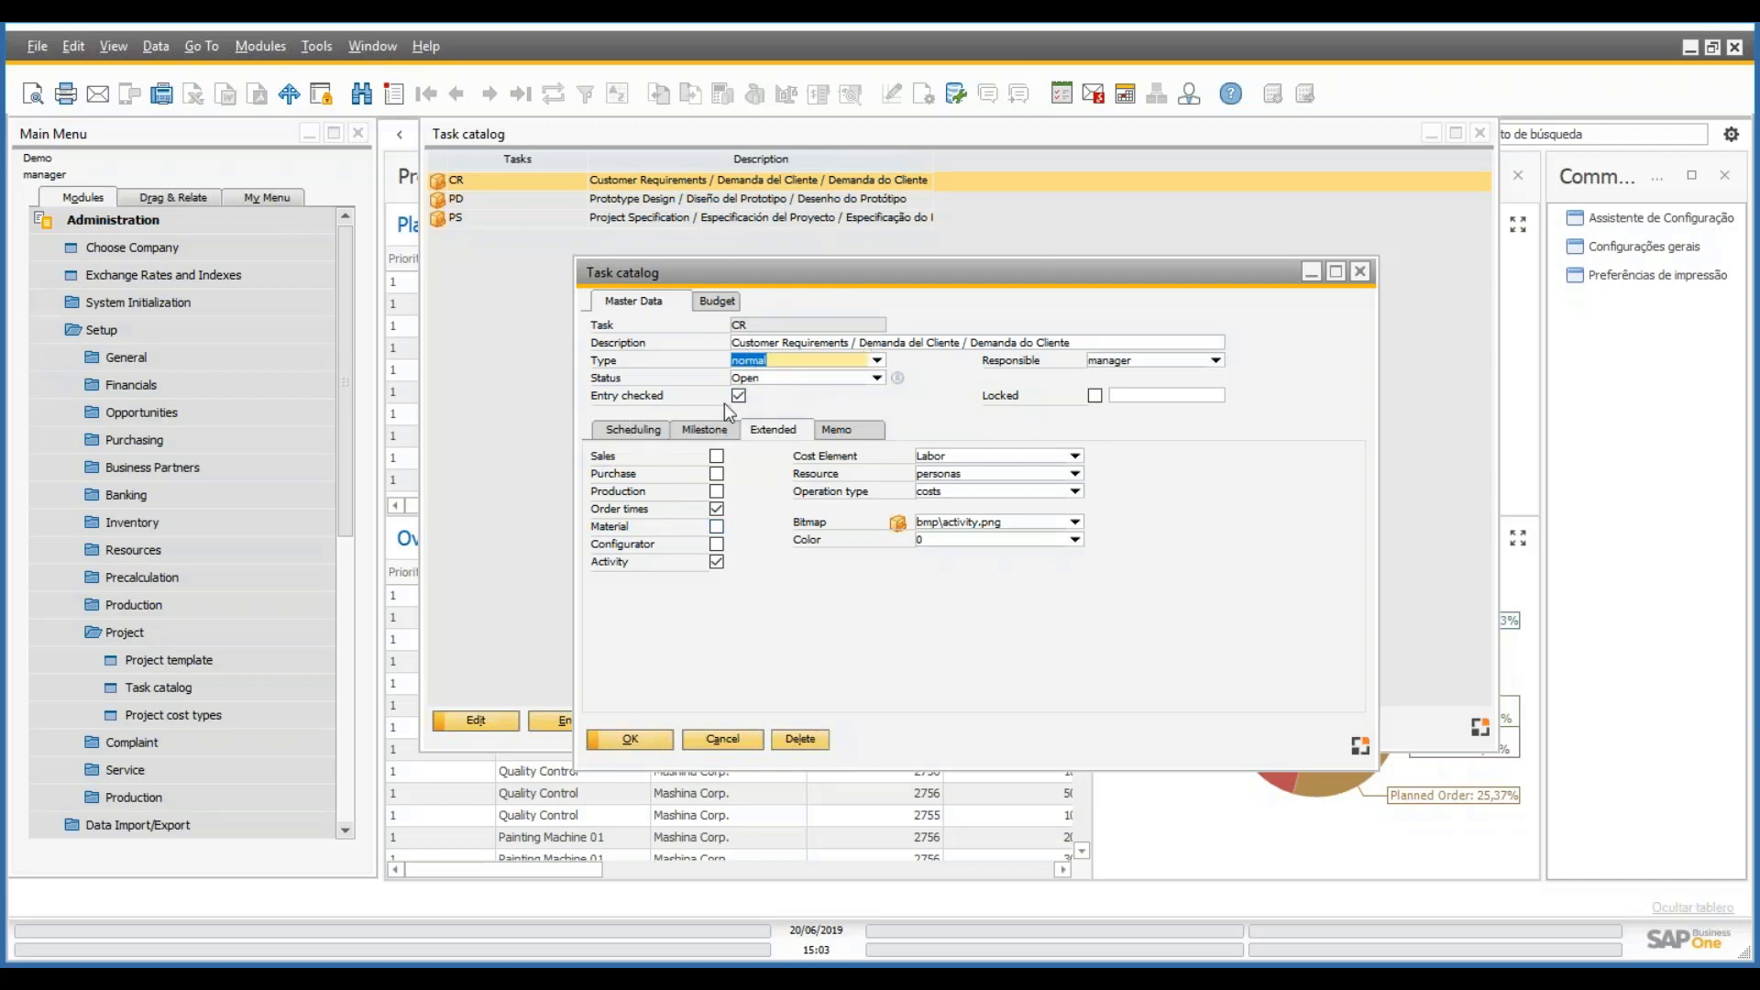
click(633, 429)
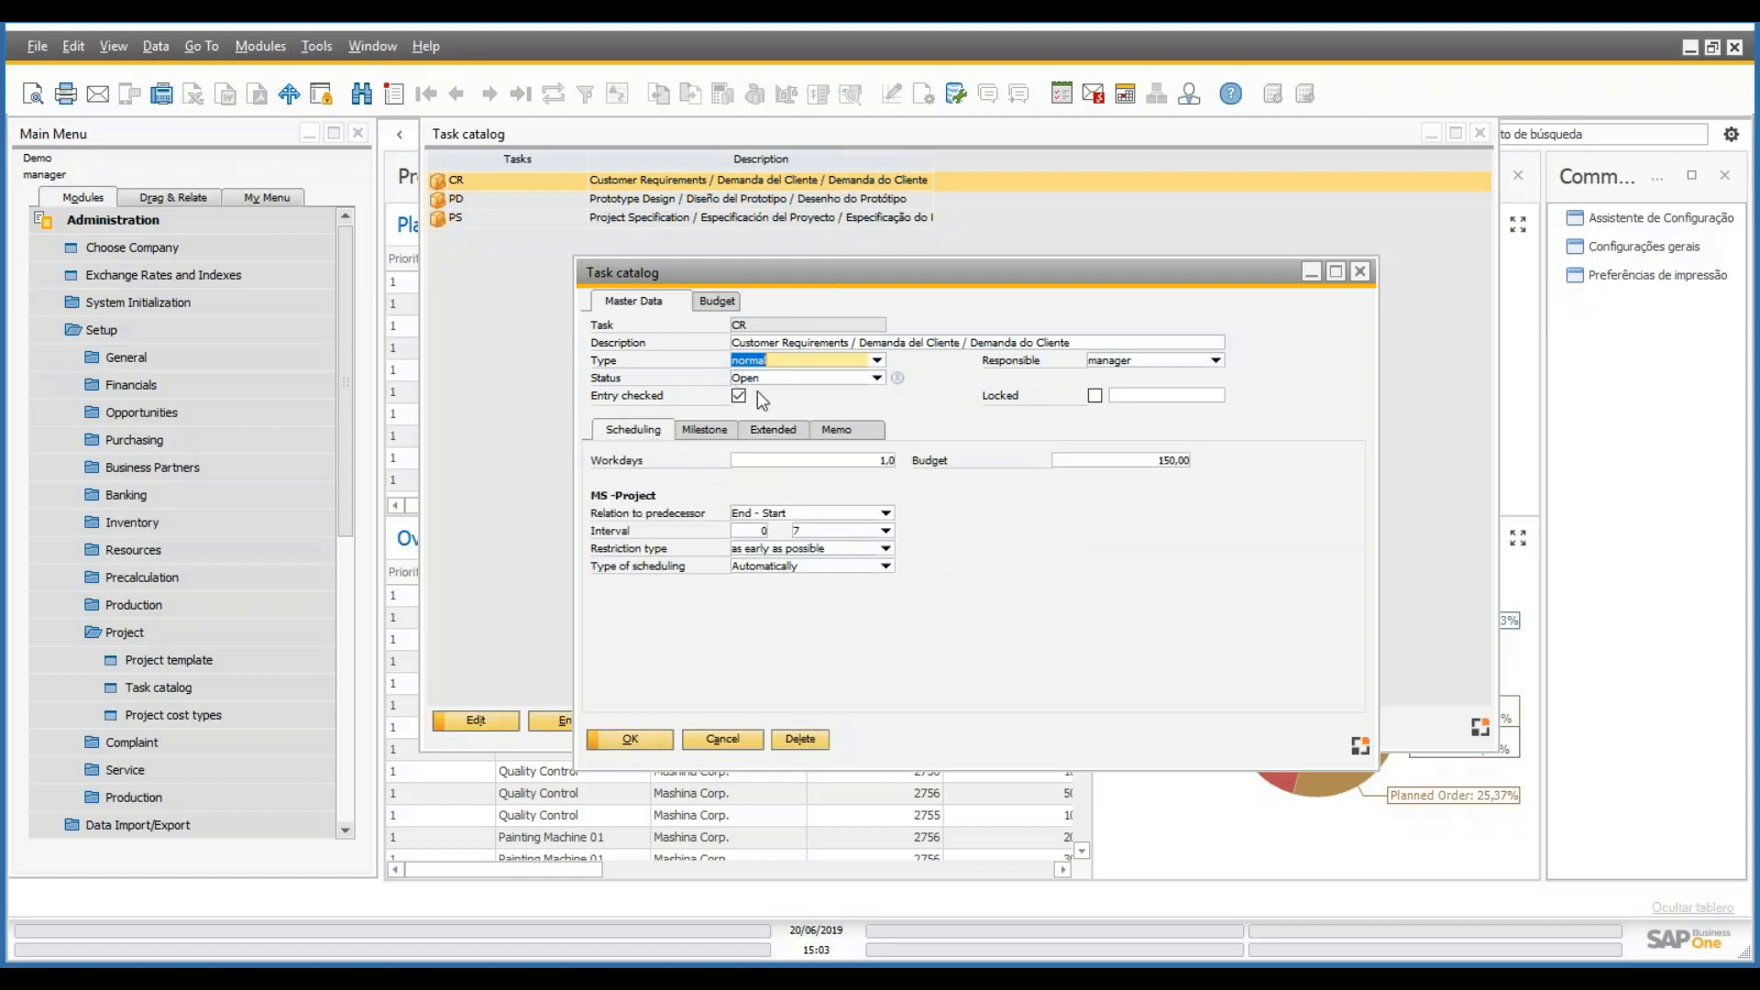
click(1216, 360)
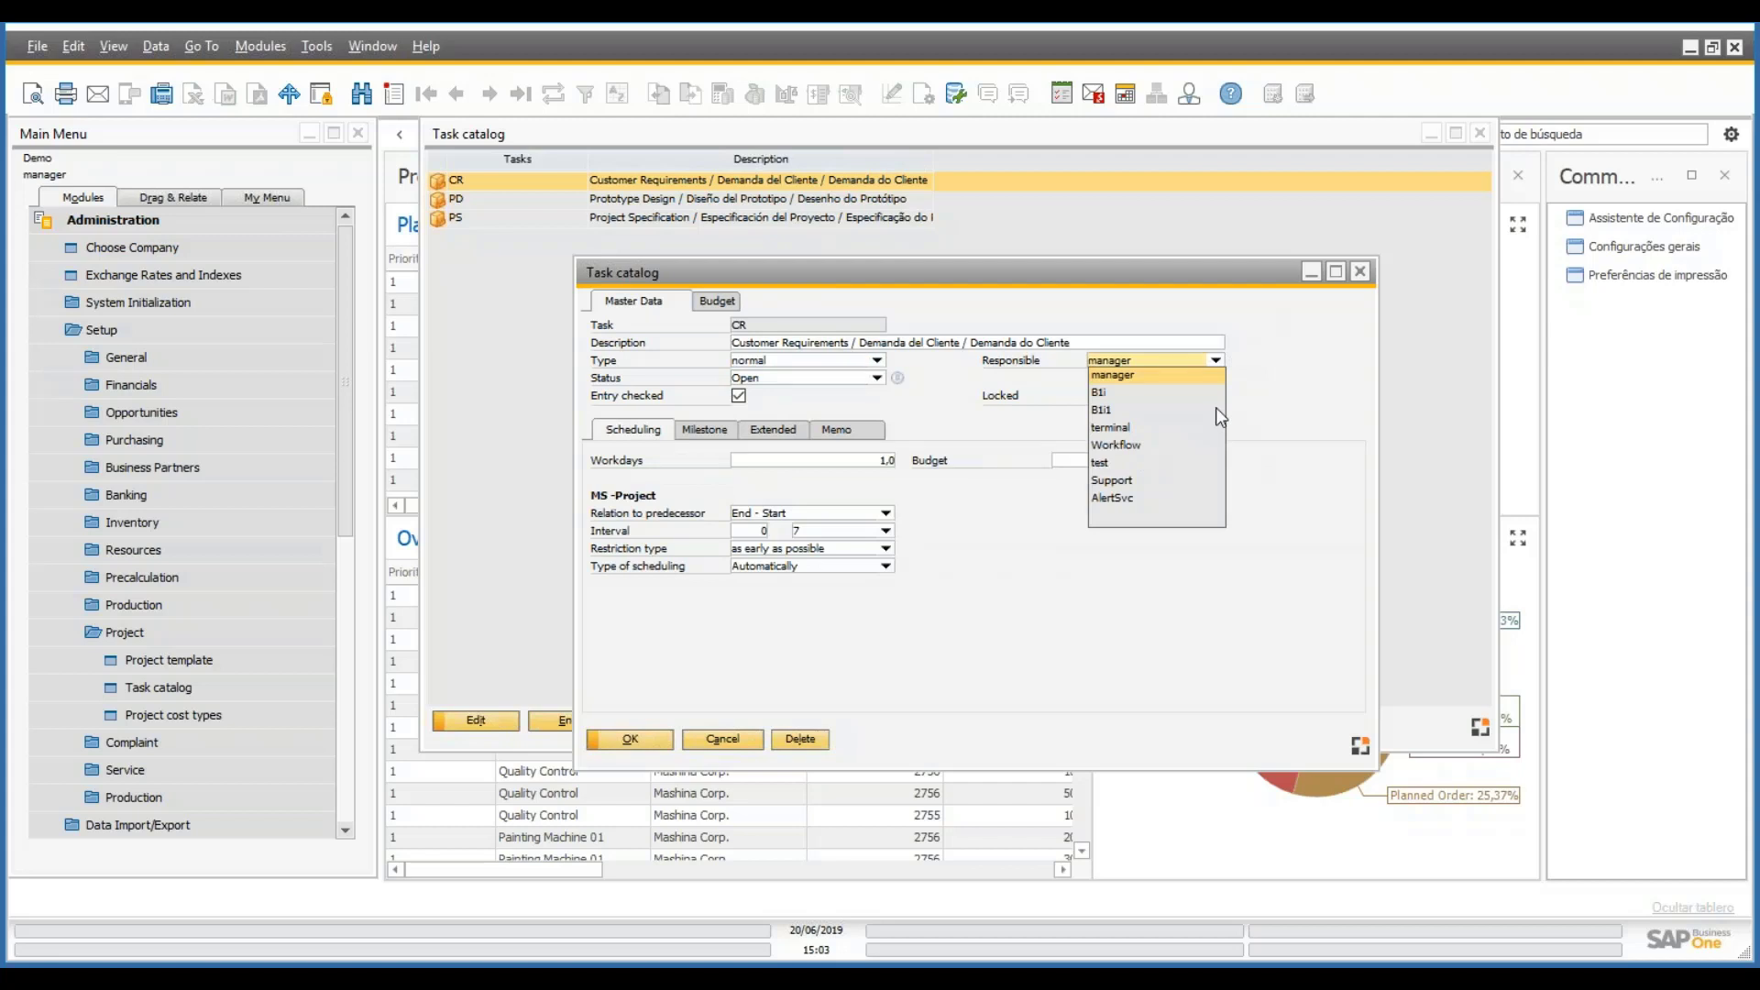
click(875, 379)
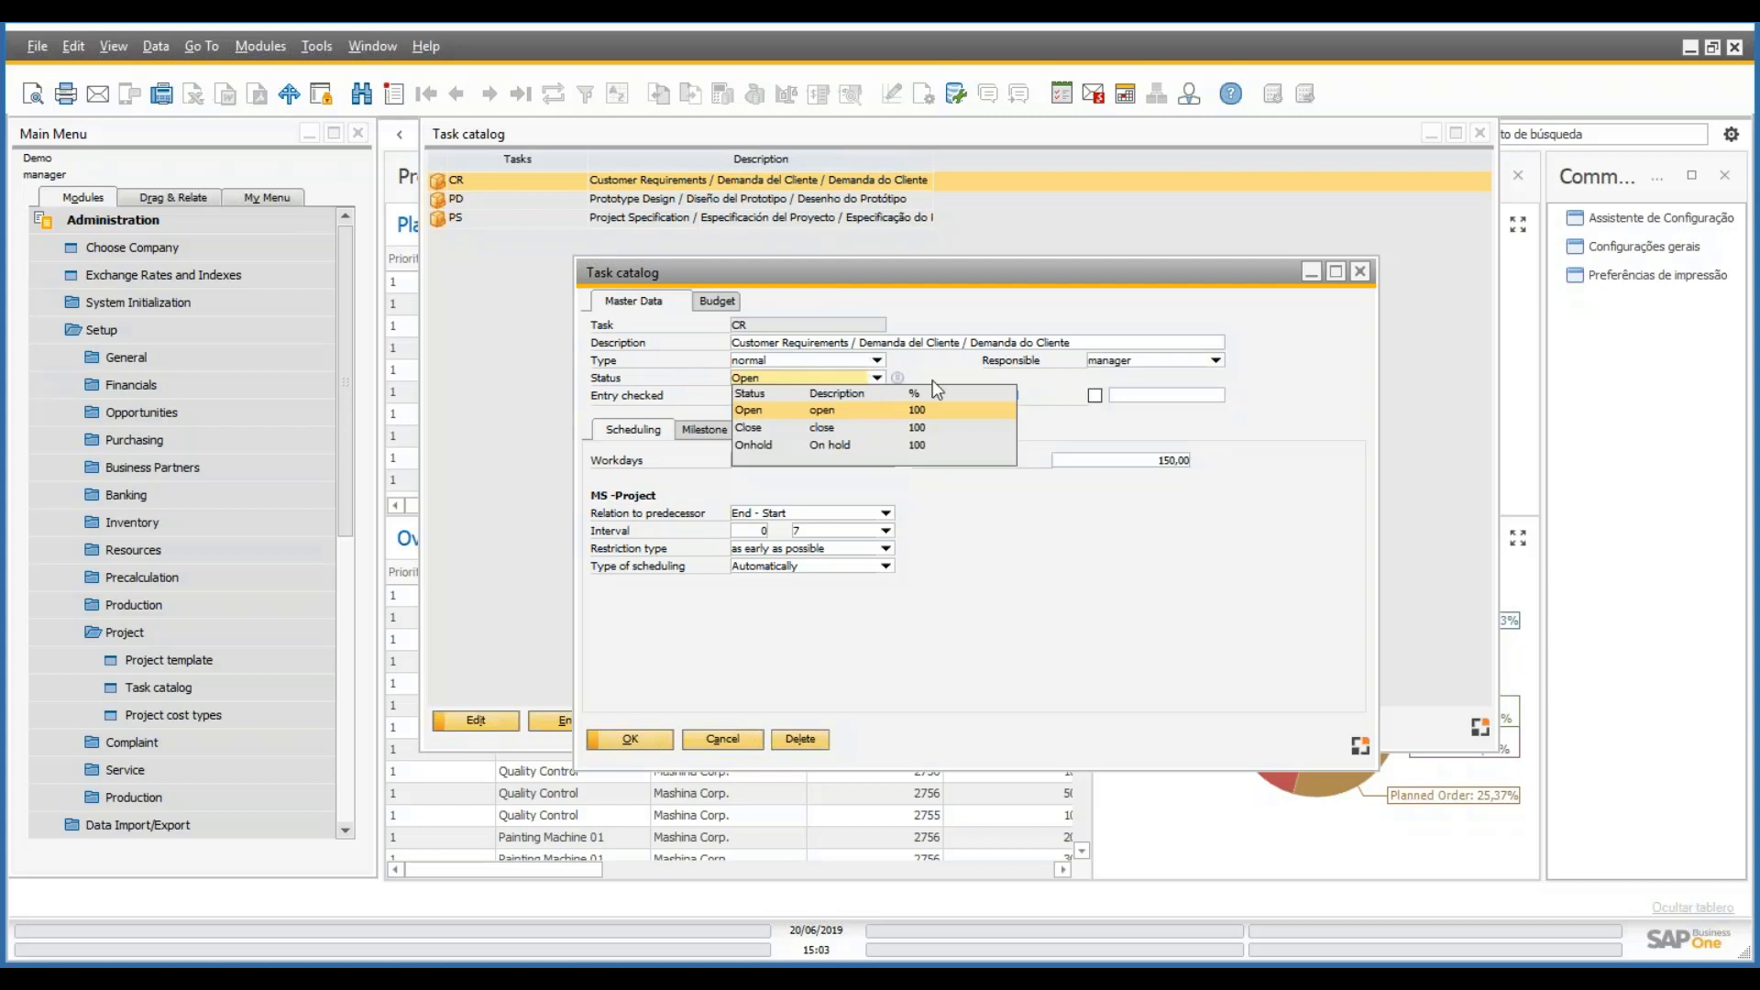
click(905, 359)
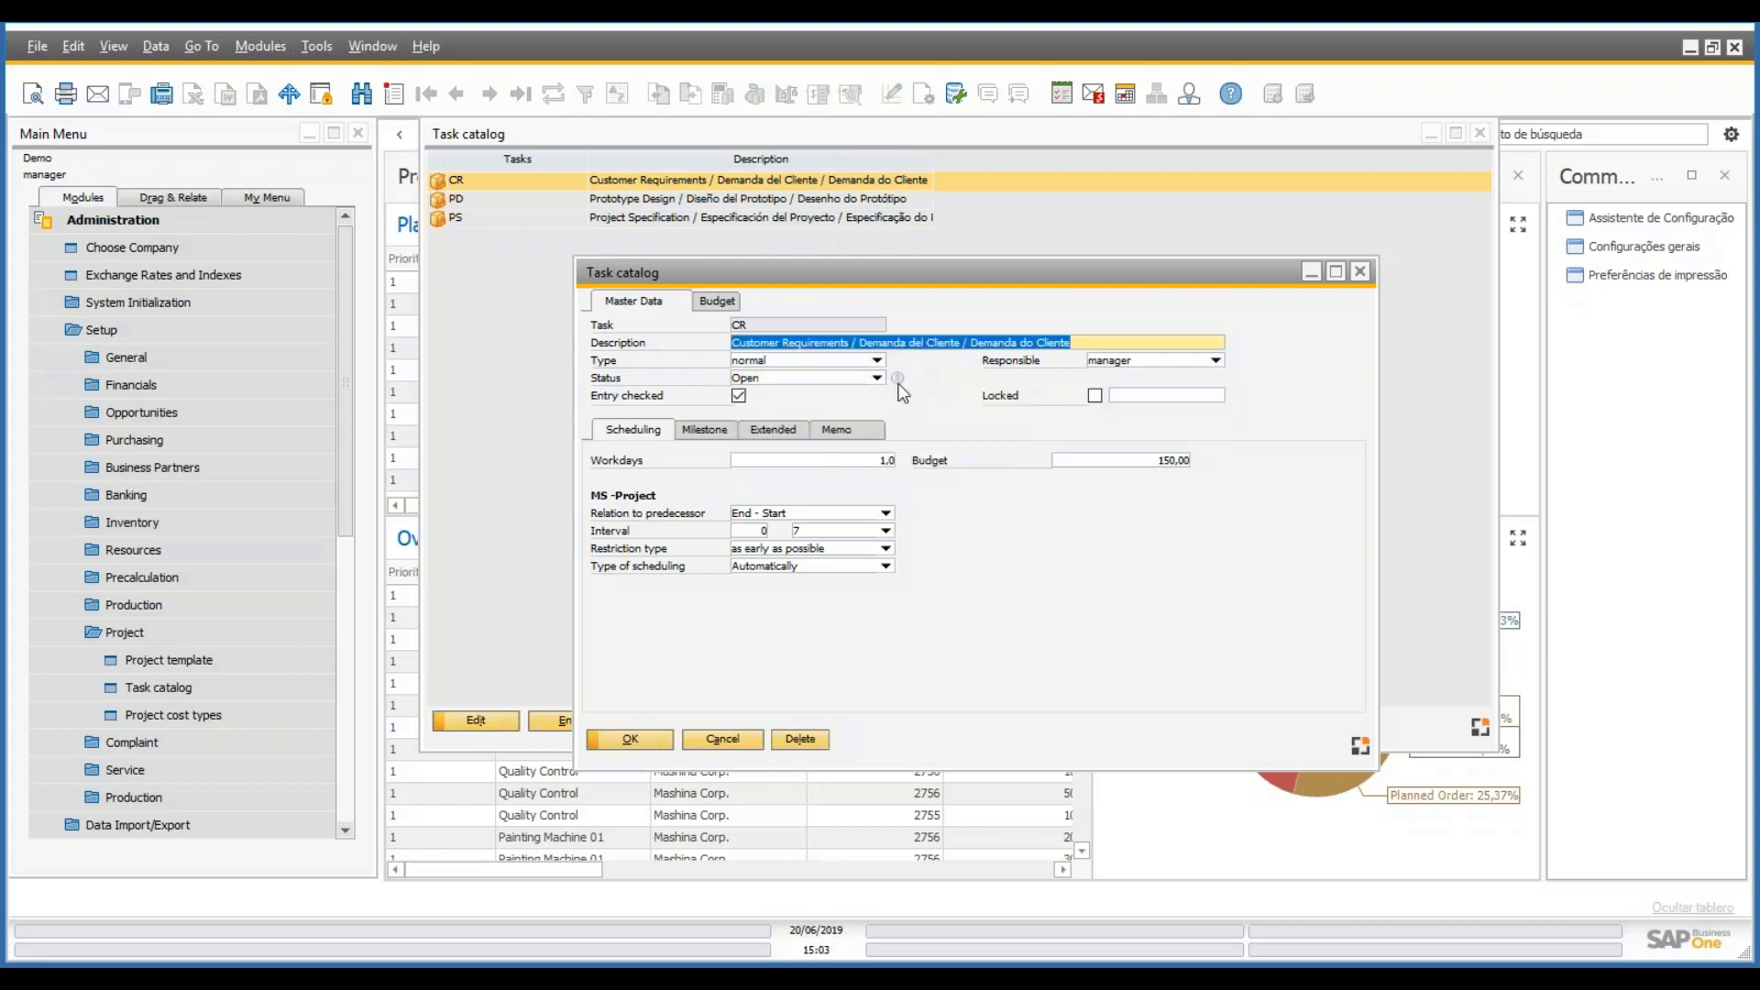
click(898, 376)
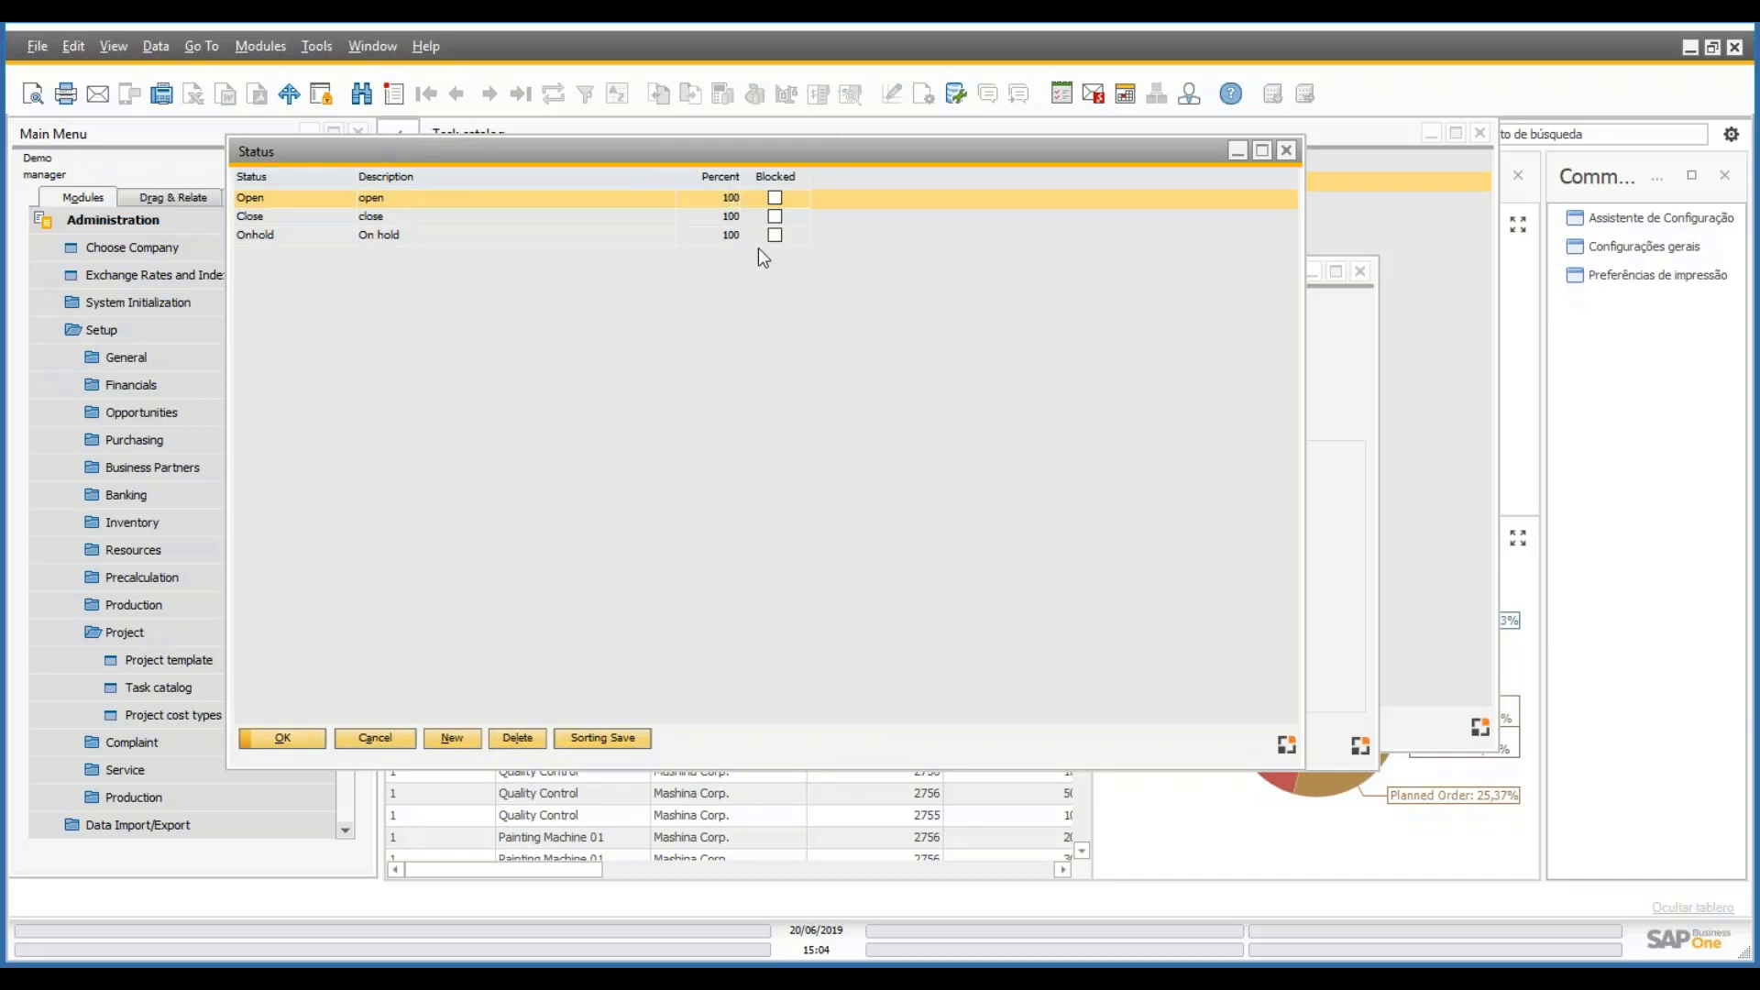
click(454, 739)
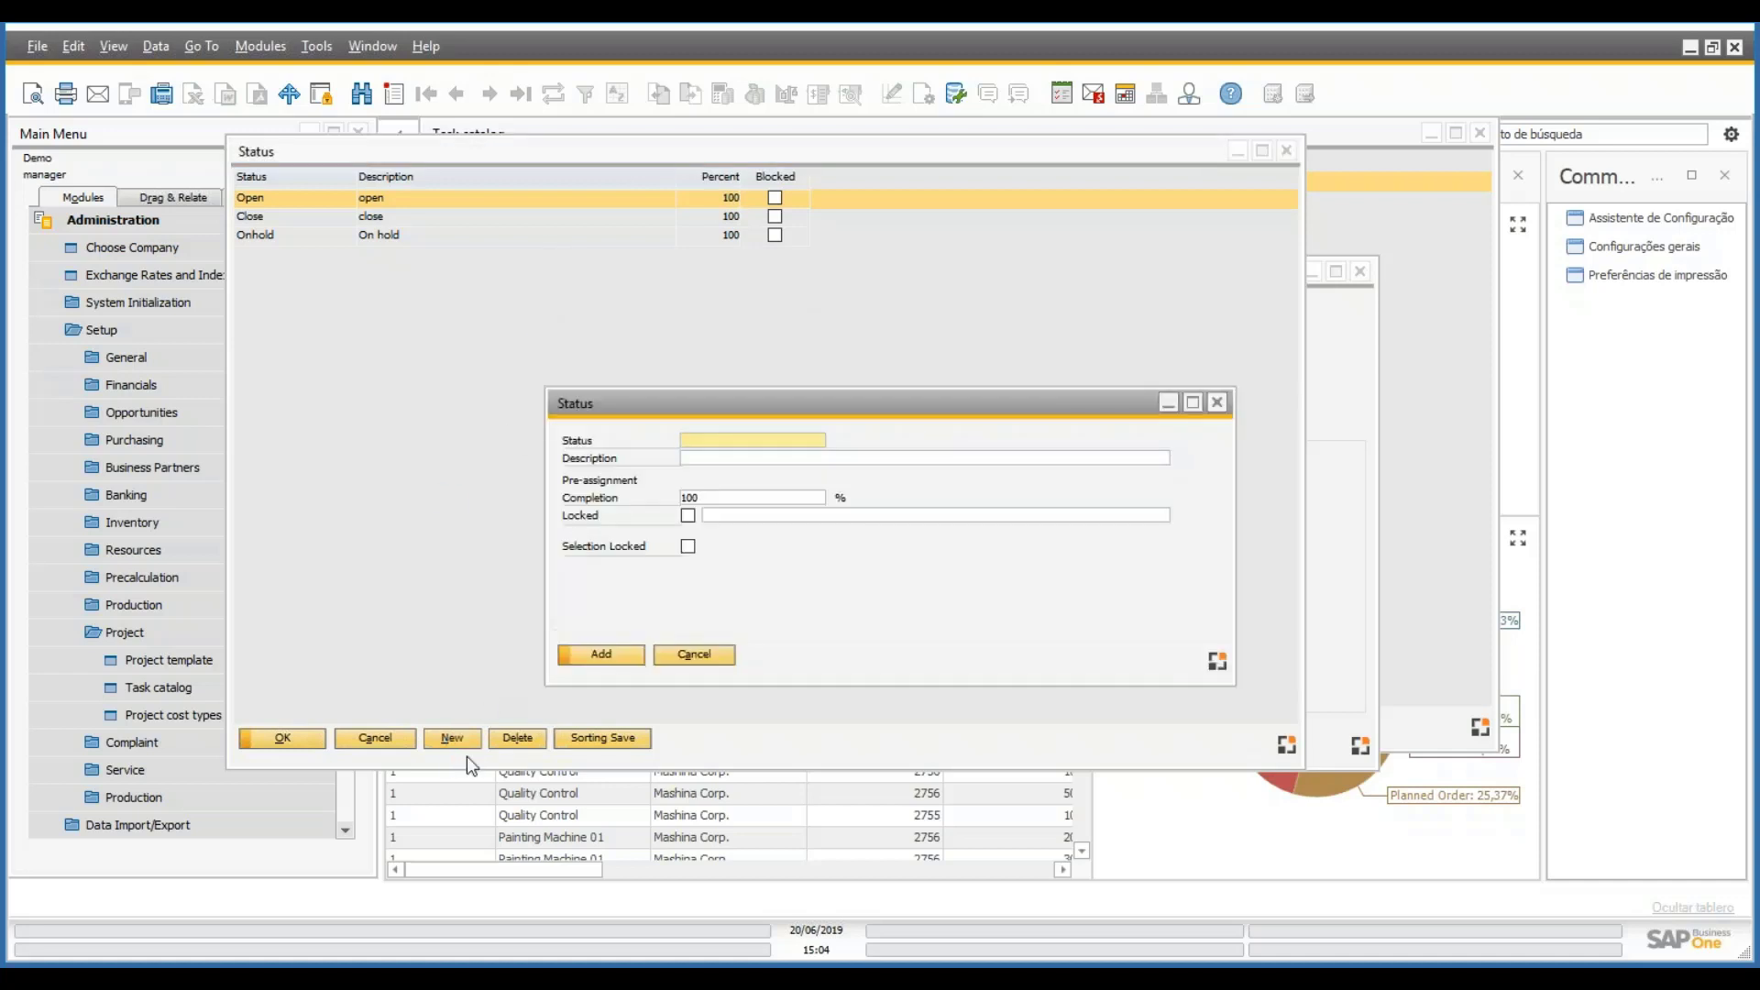
click(736, 462)
click(687, 497)
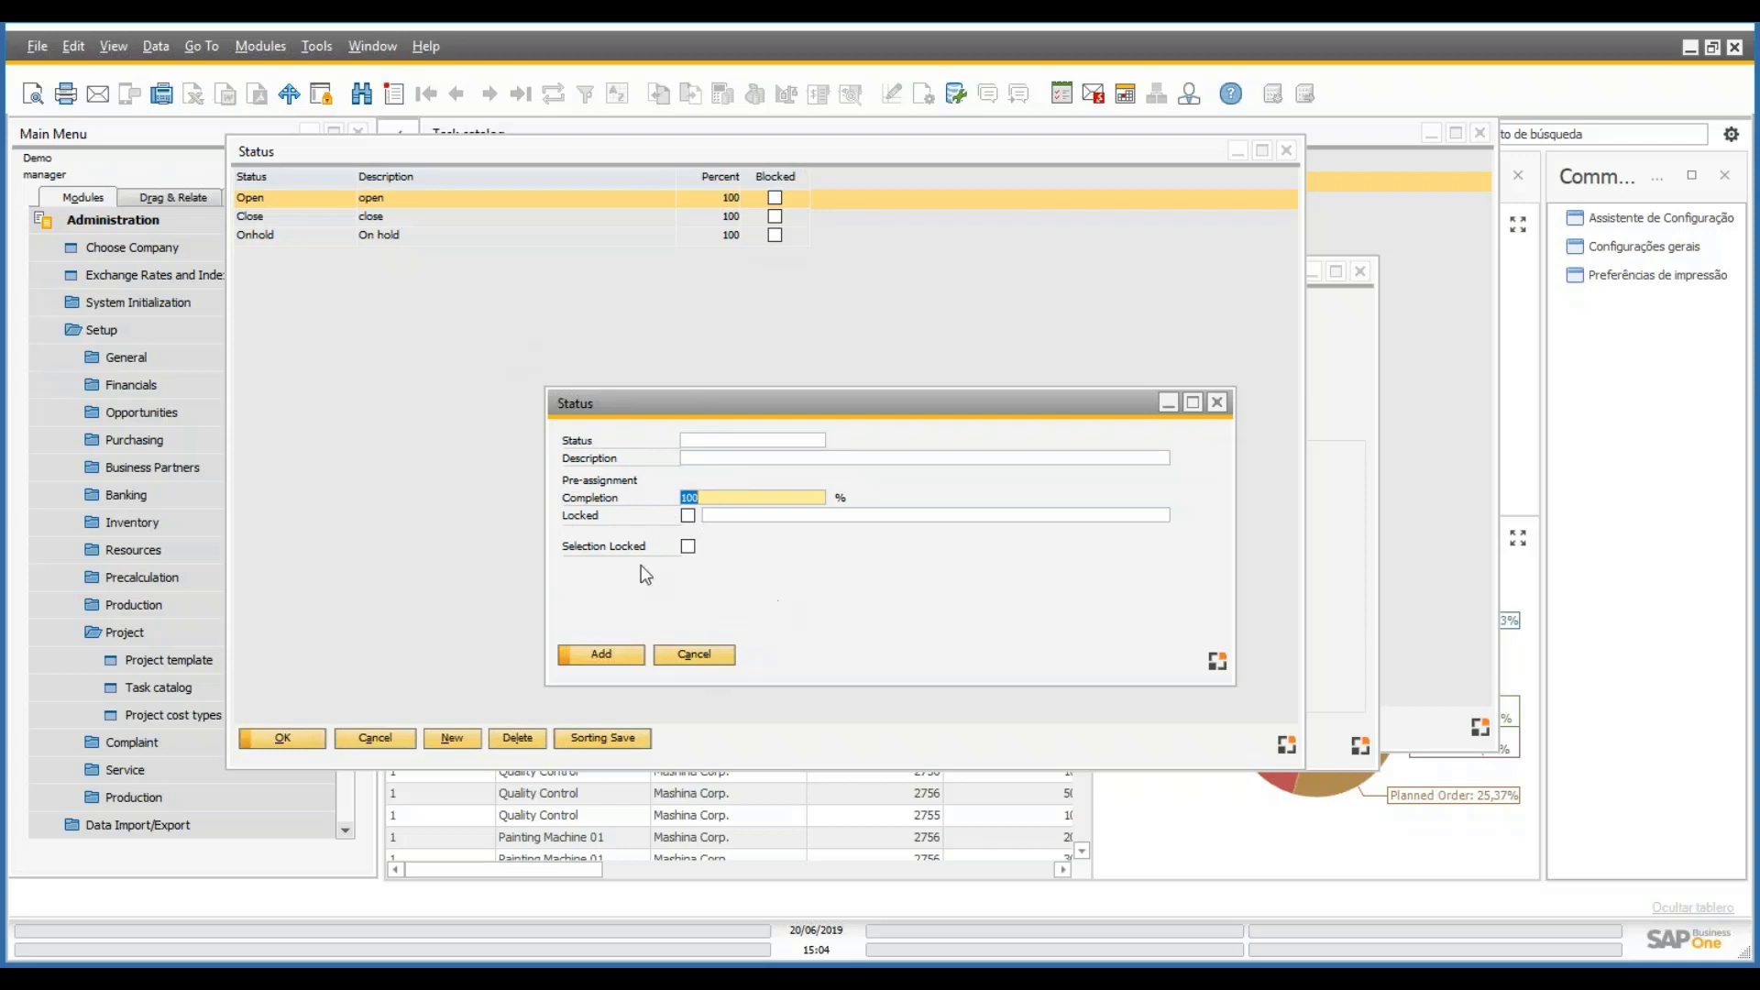
click(725, 657)
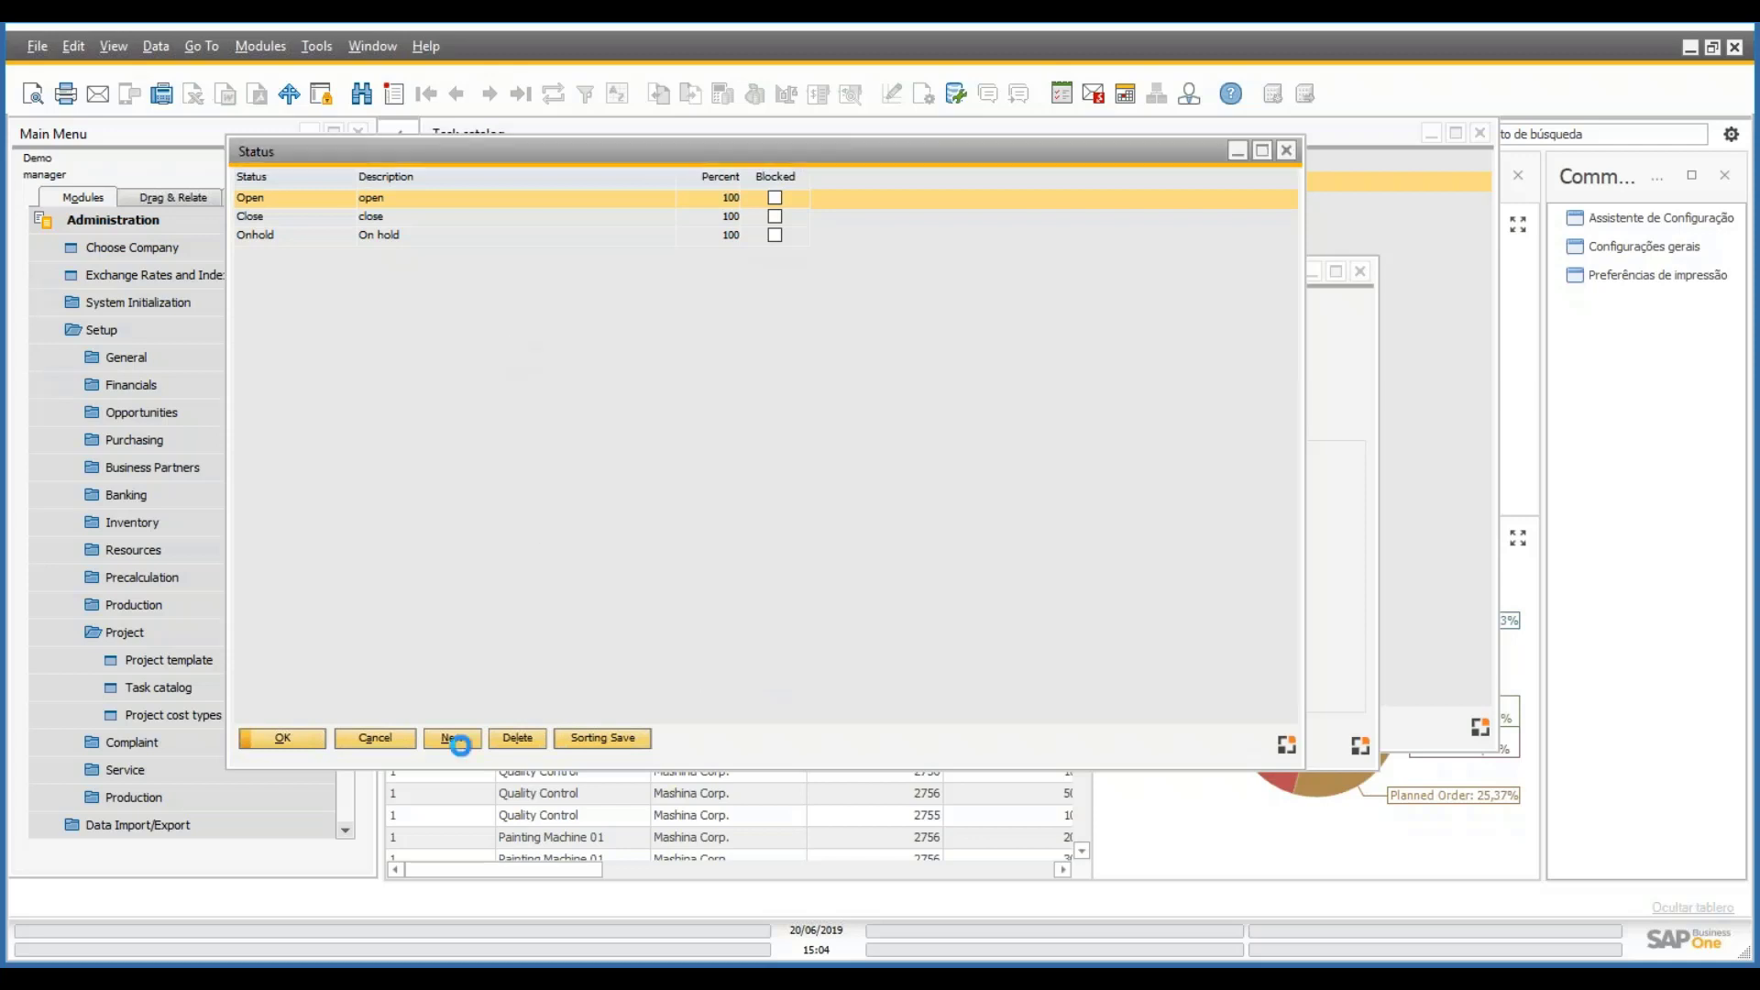
click(375, 738)
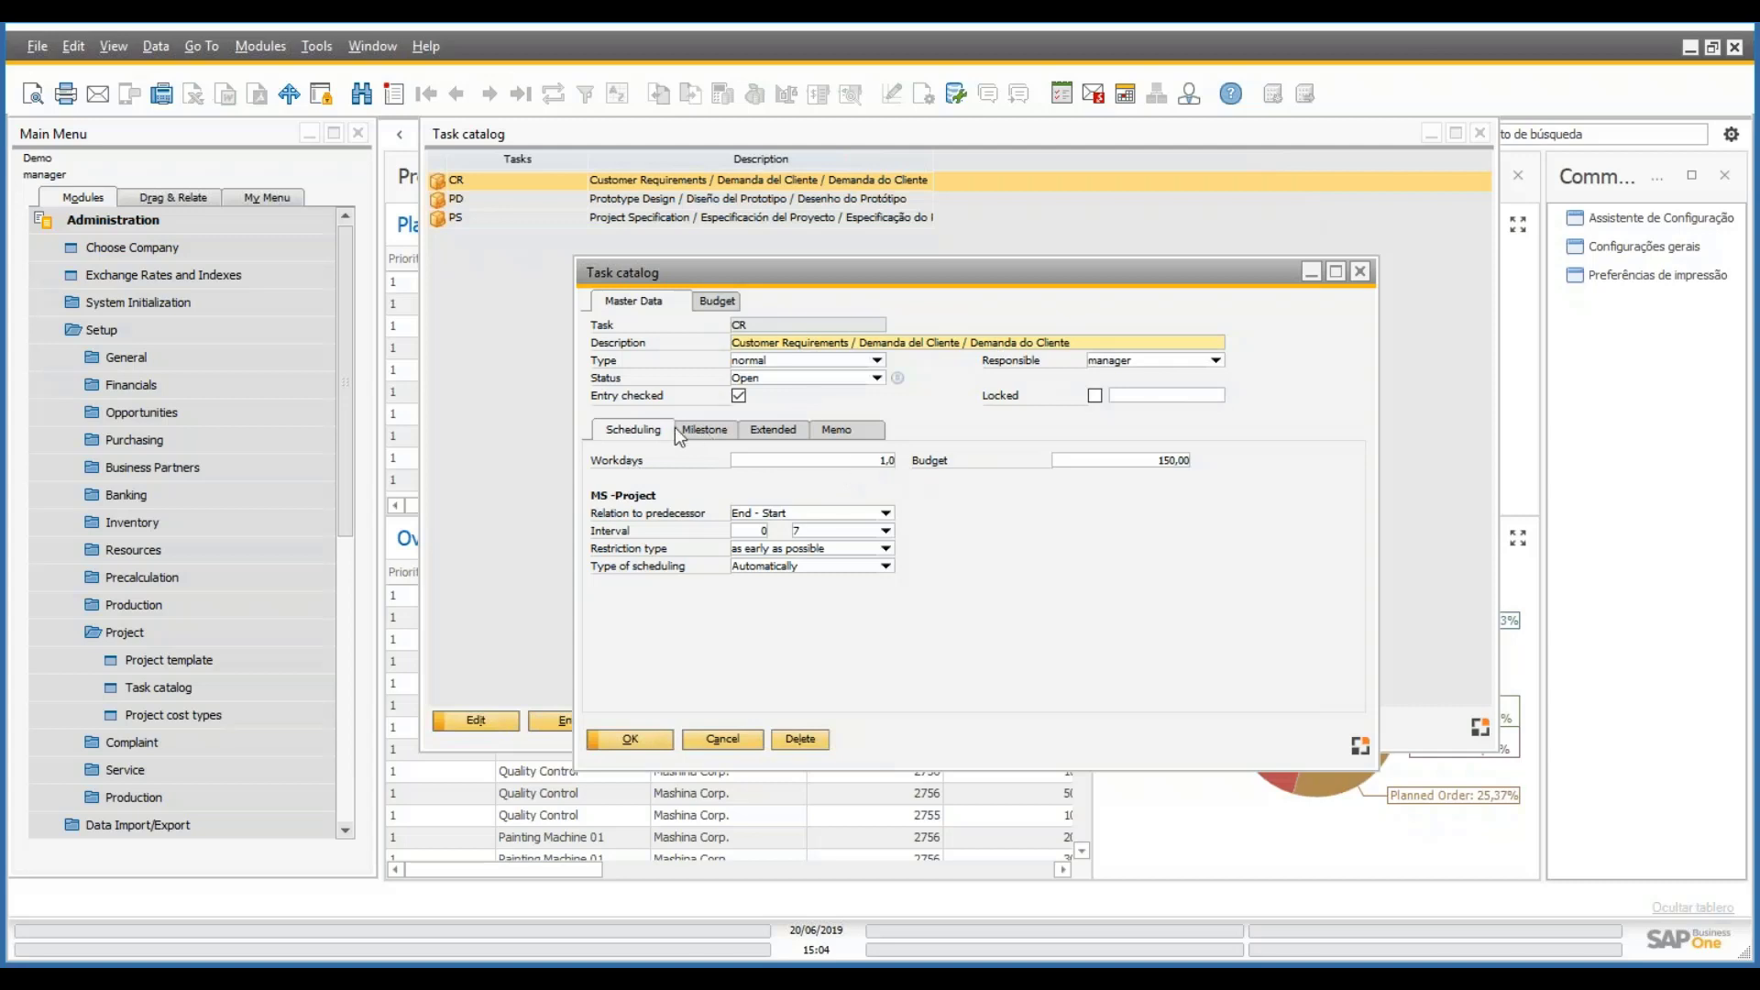
key(BackSpace)
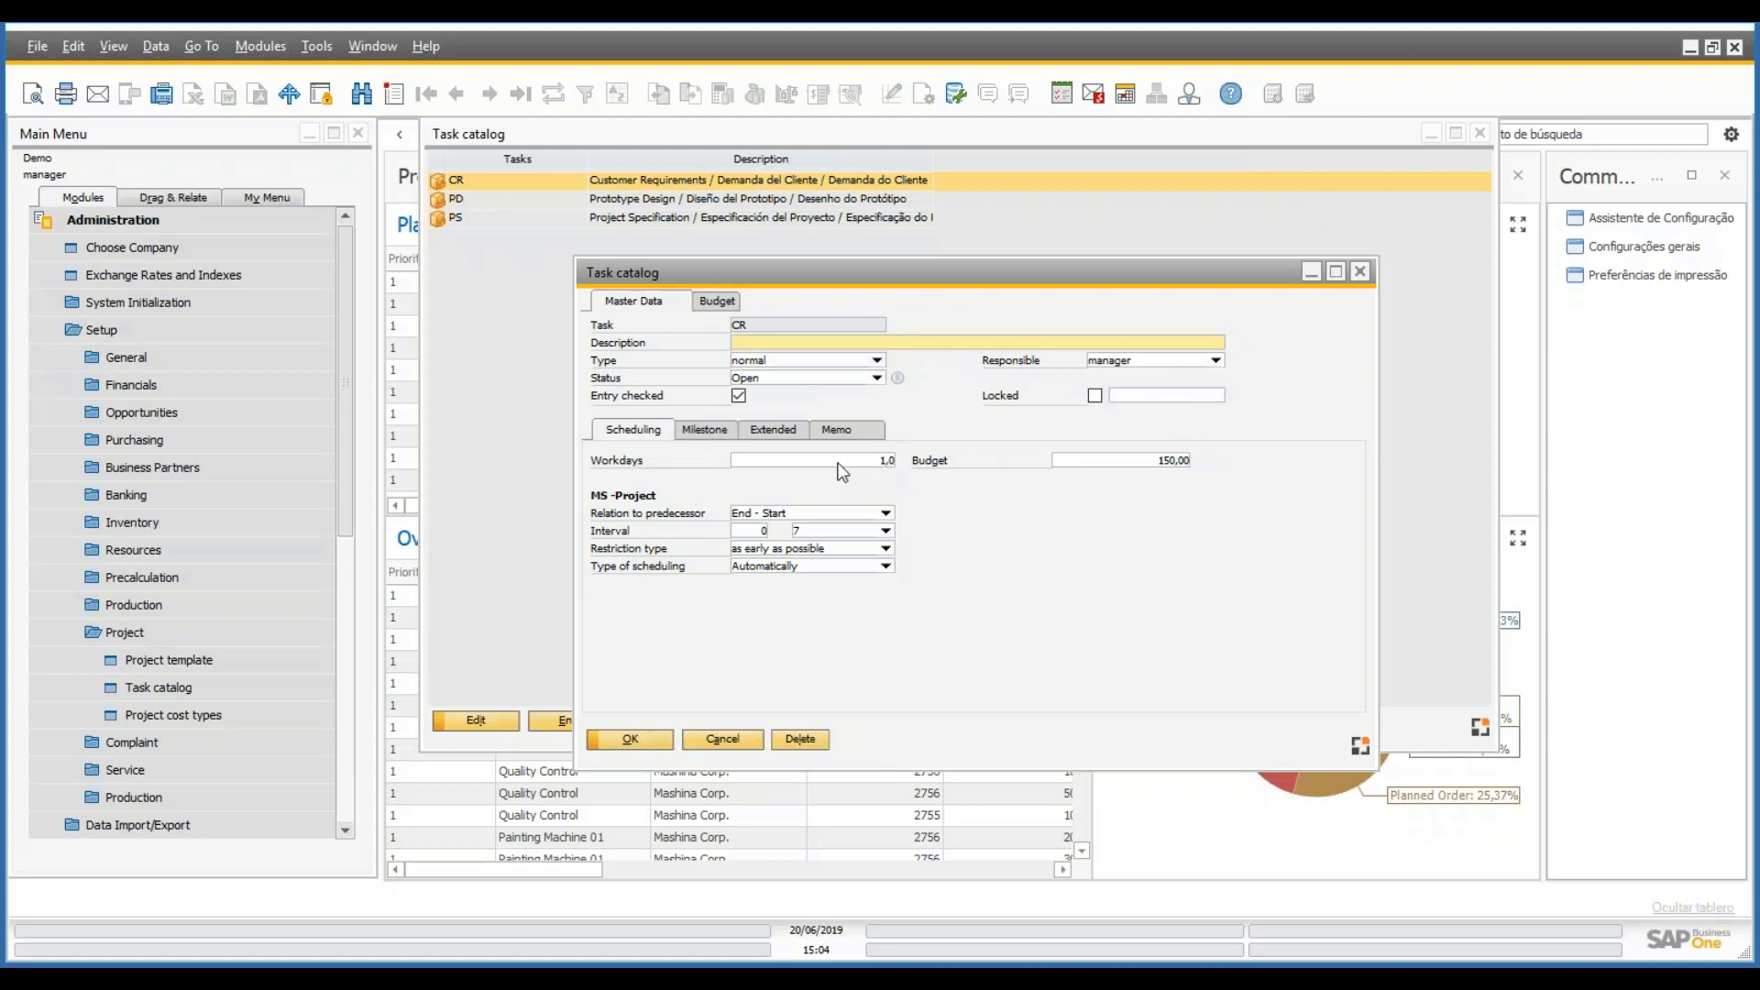
click(786, 462)
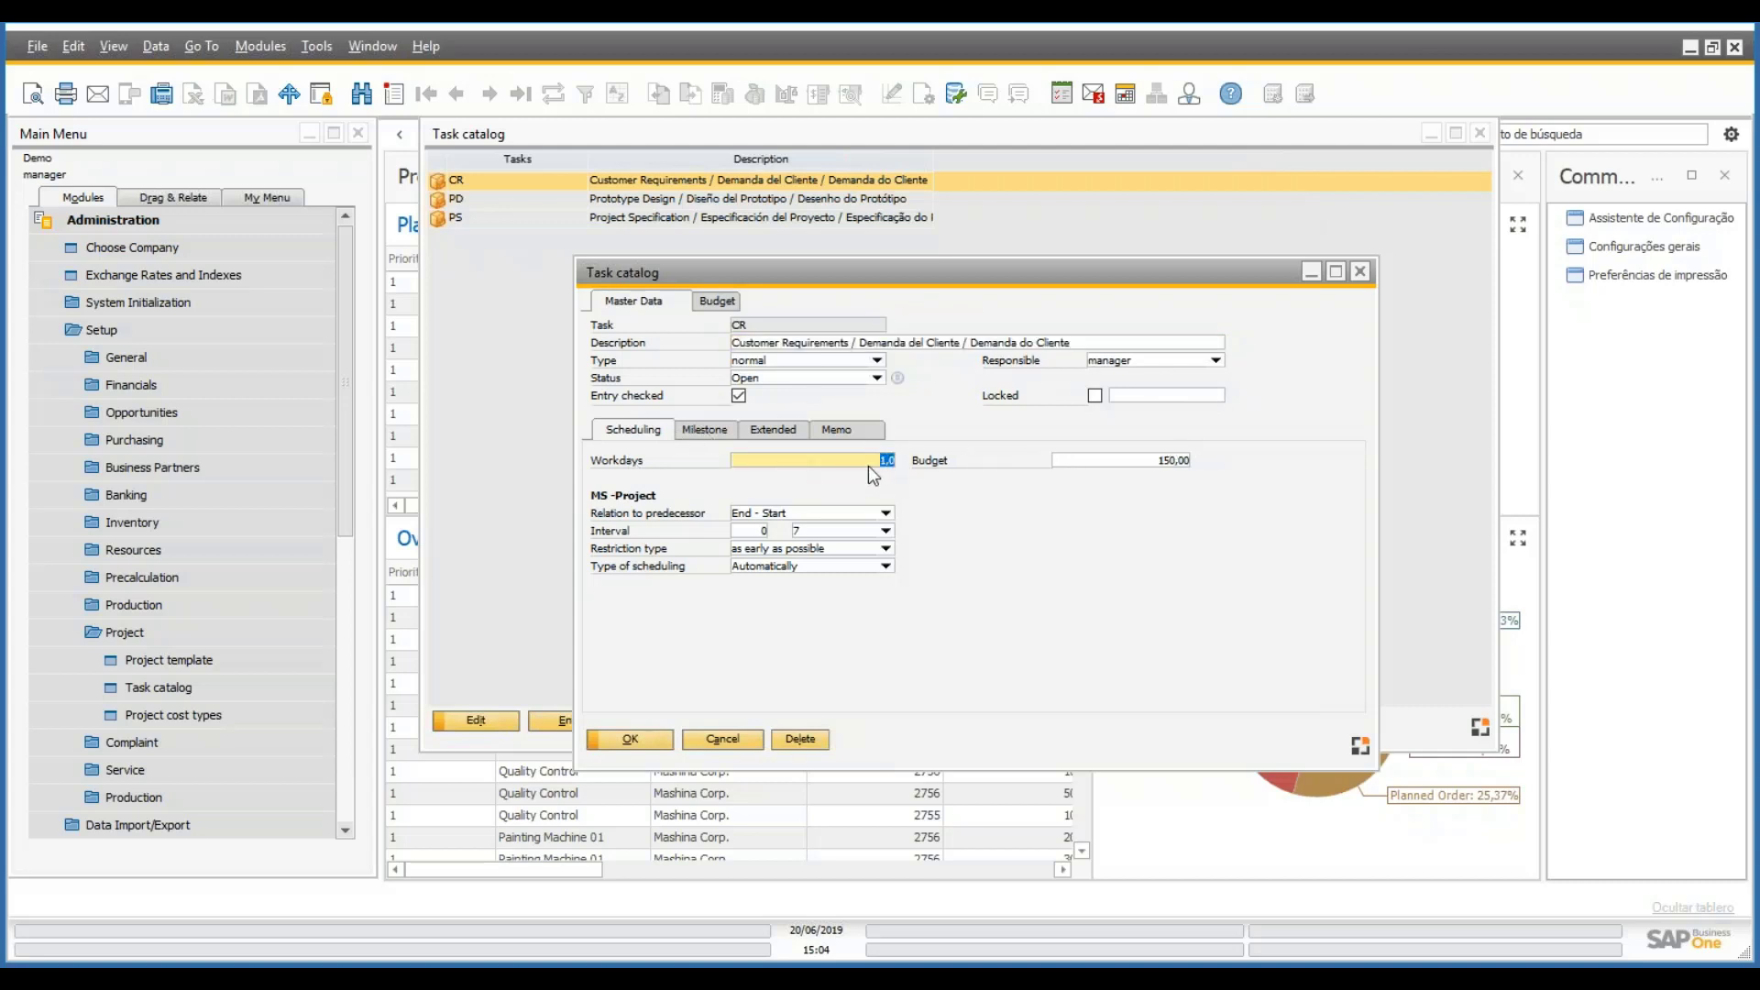
click(1132, 459)
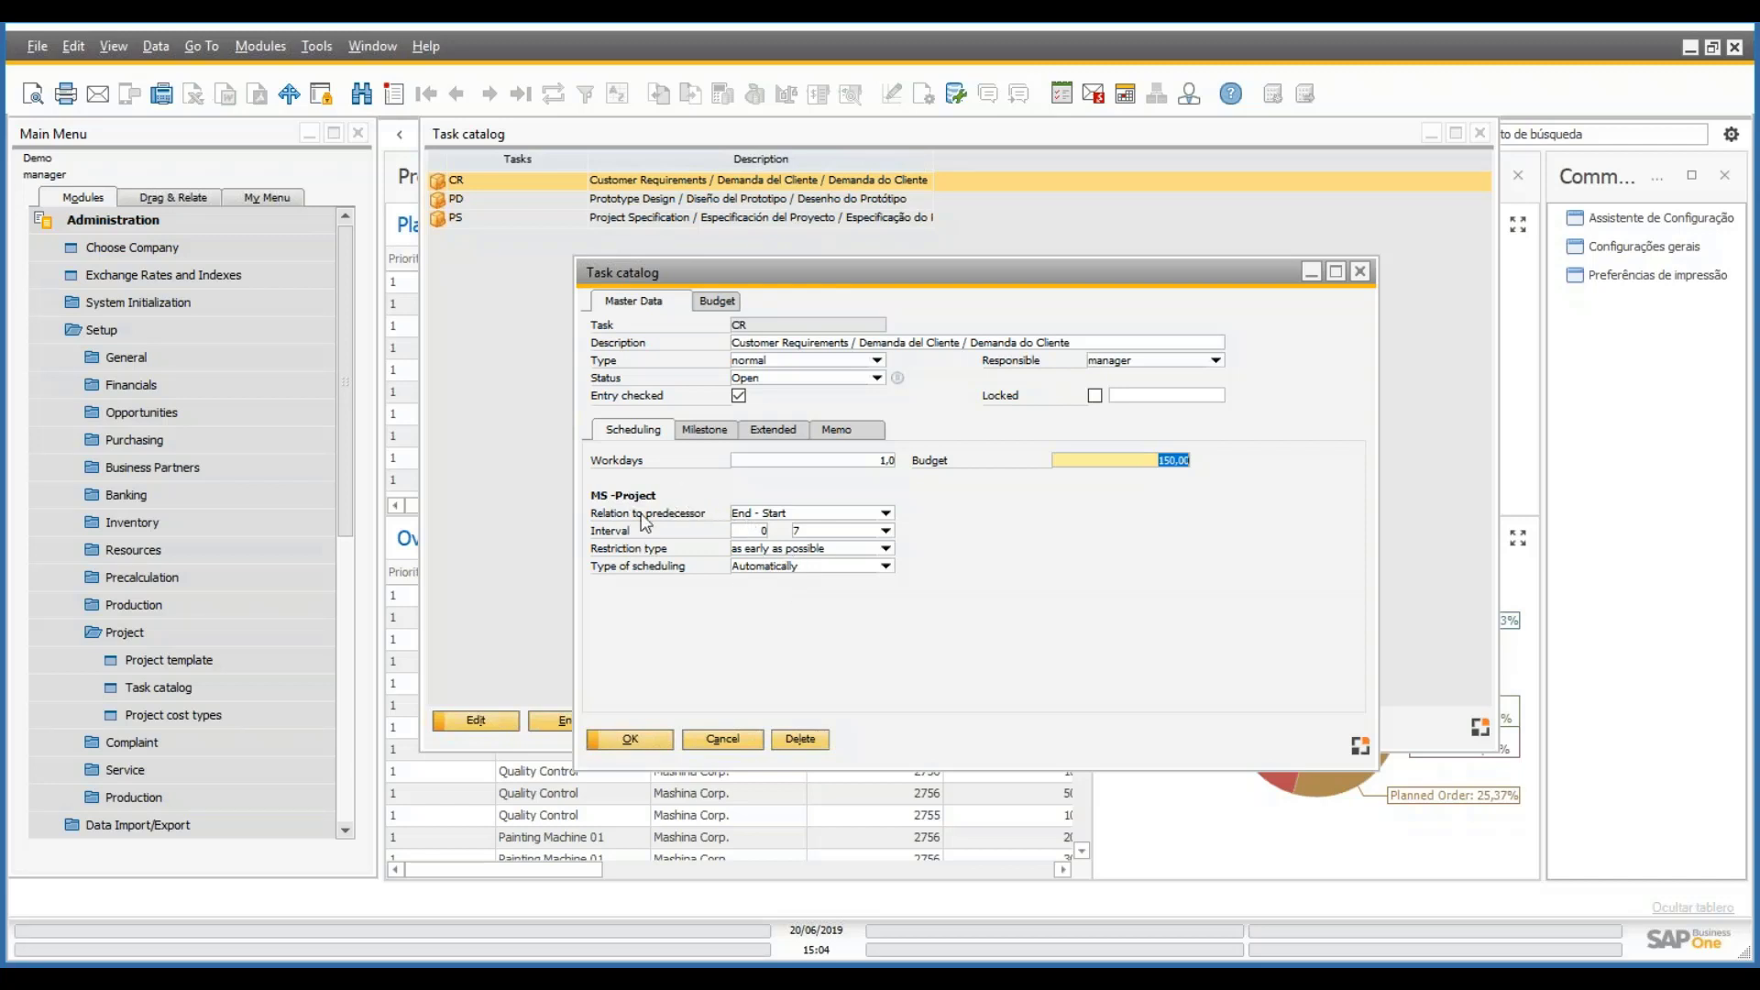
click(714, 434)
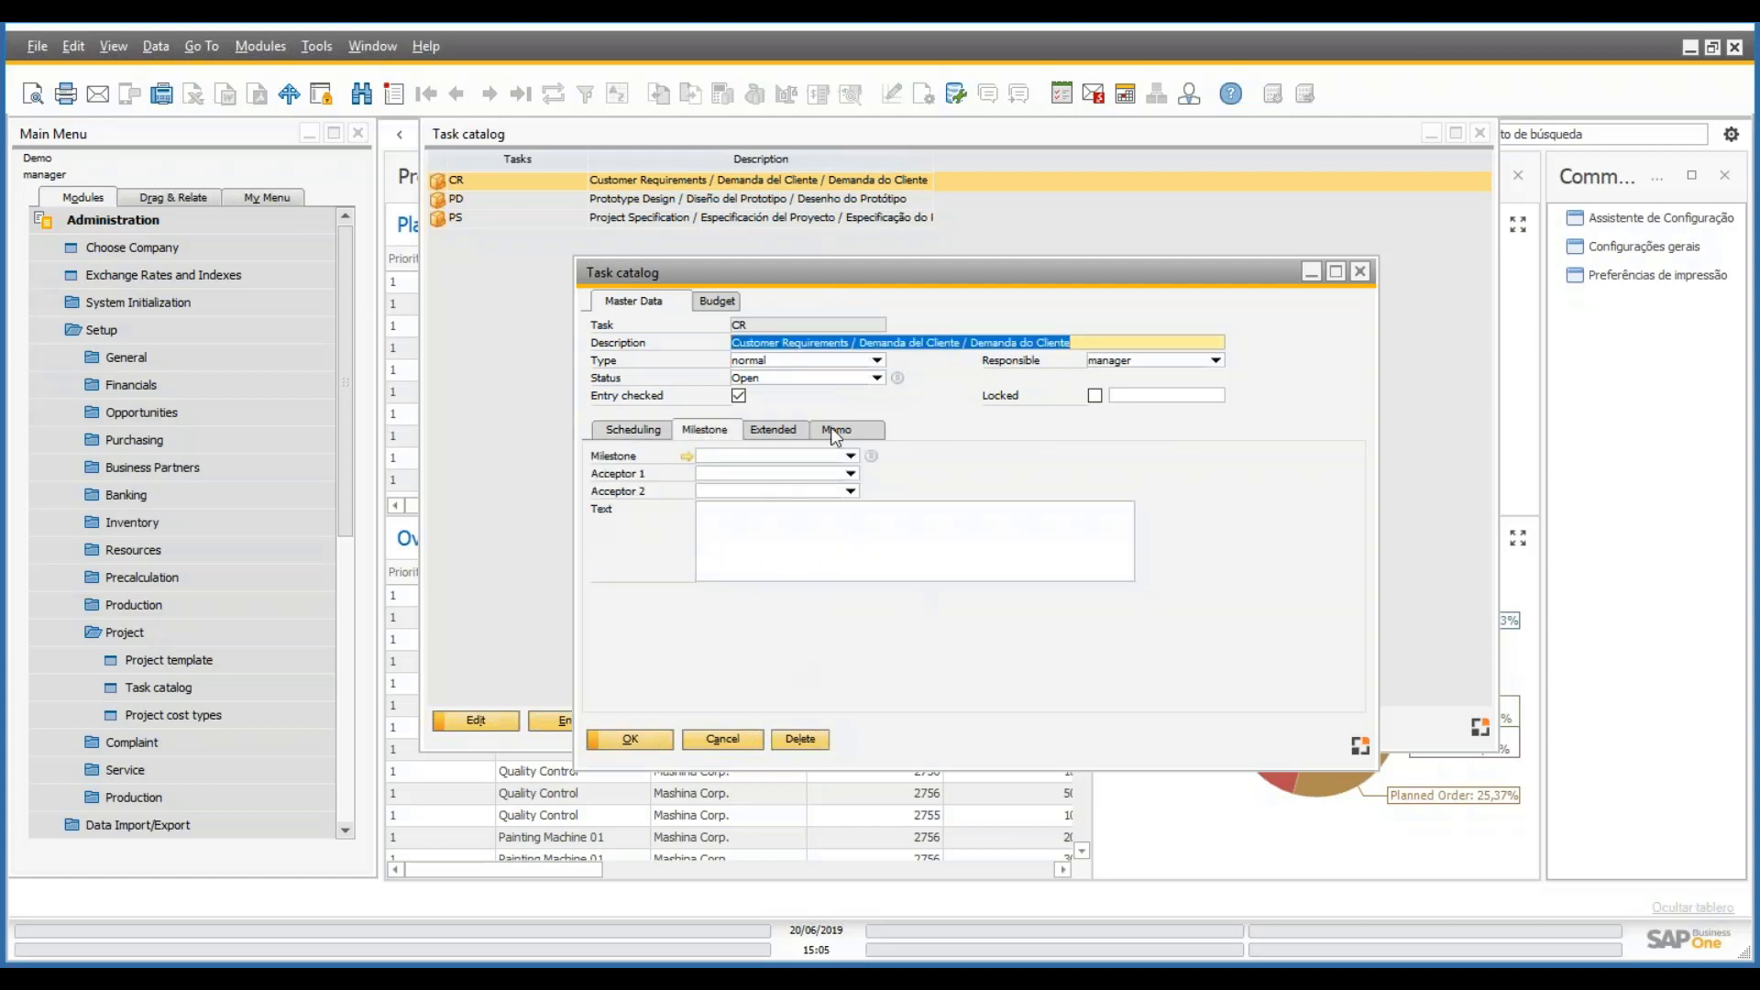
- Check CR's milestone choices, then tick Order times in its Extended settings
click(852, 456)
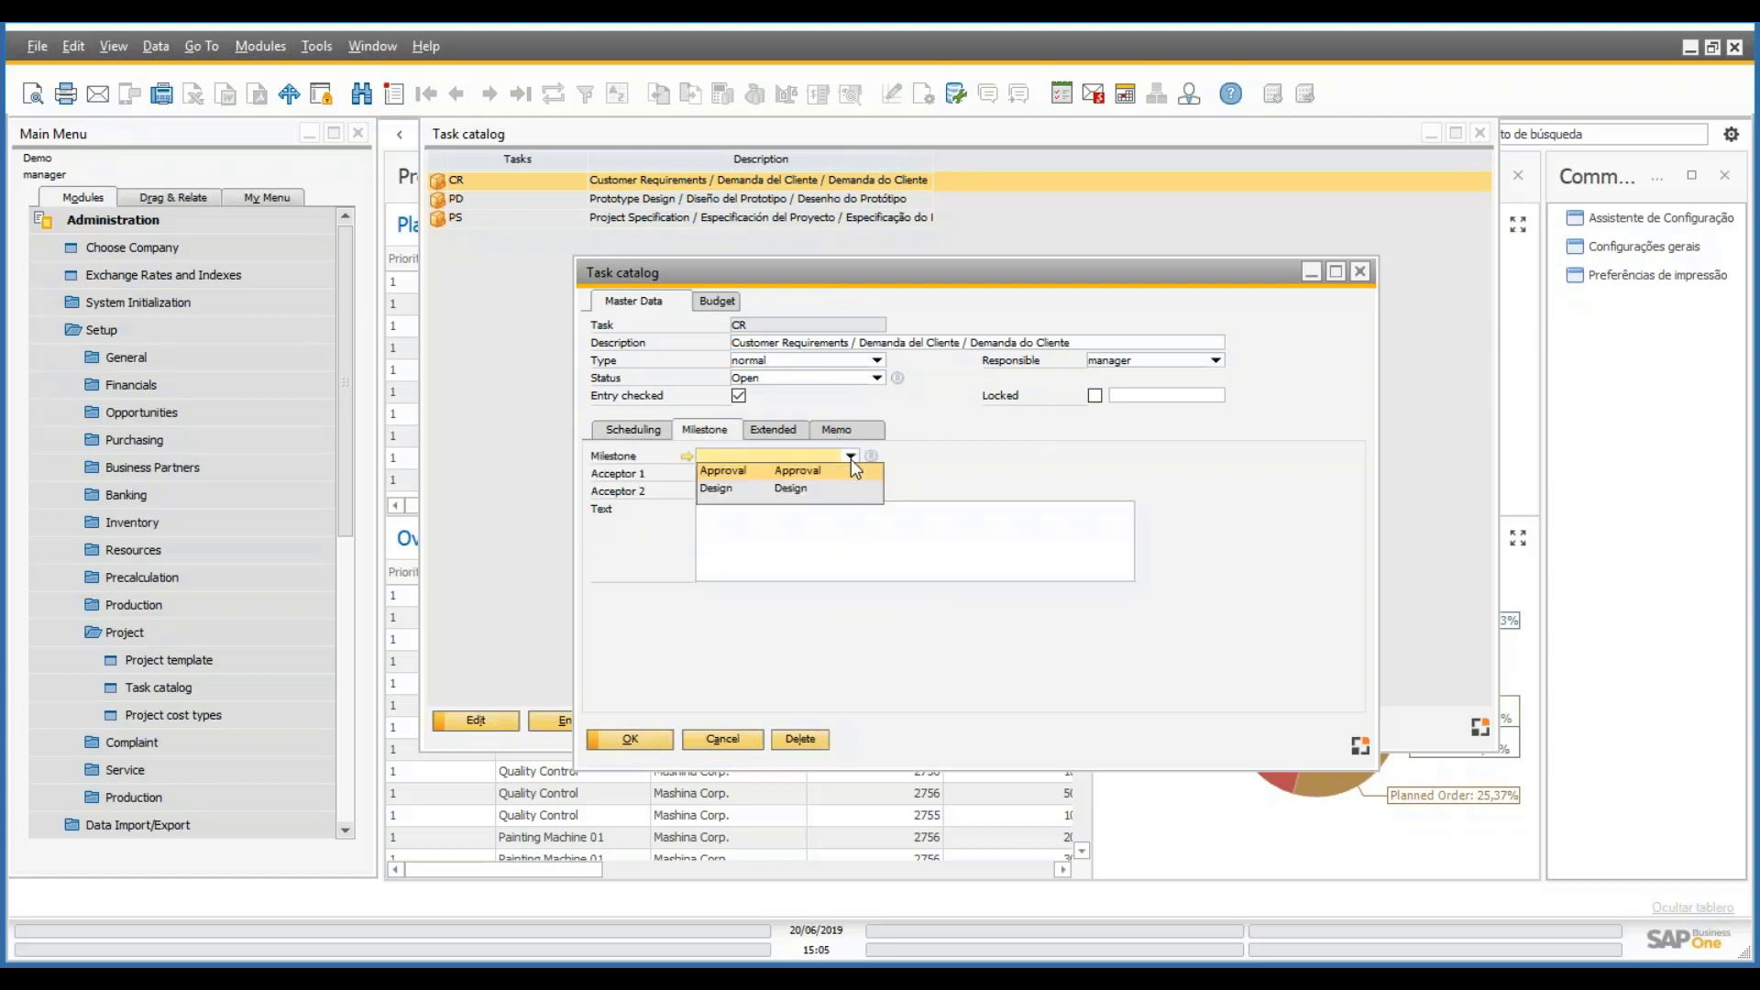
click(770, 434)
click(770, 434)
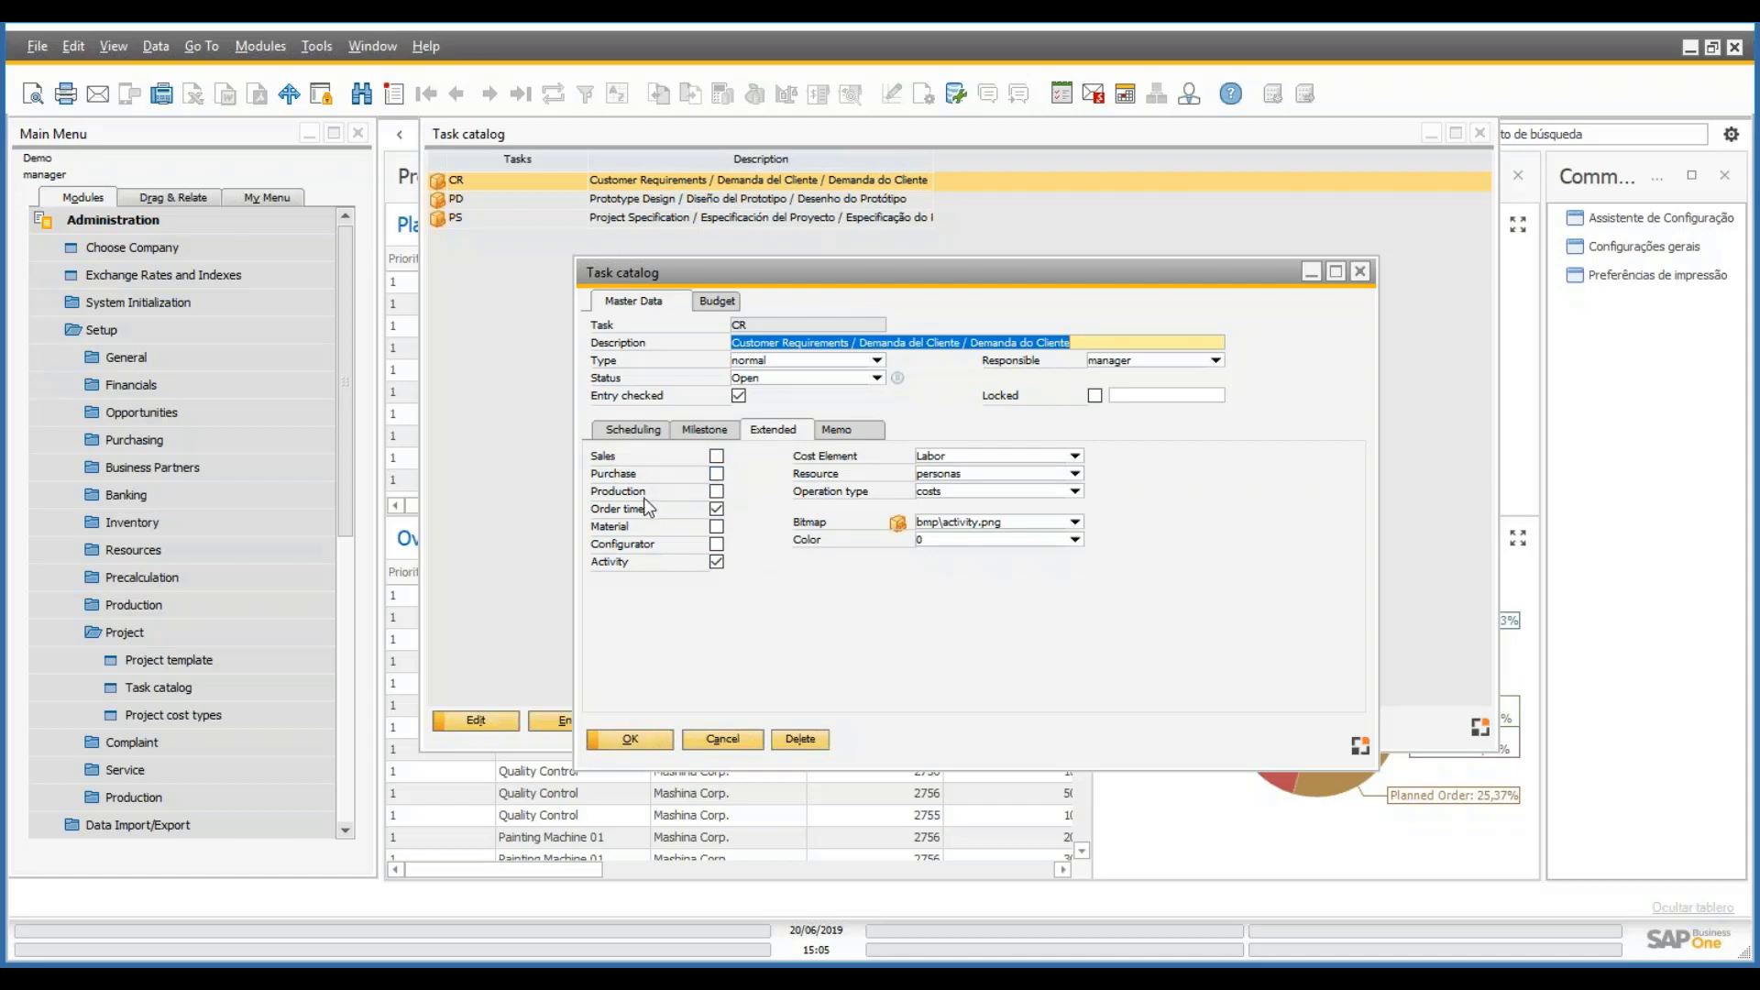
click(716, 506)
- Discard CR's changes and start new task TASK, description 'Tas', status Open
click(716, 509)
click(721, 737)
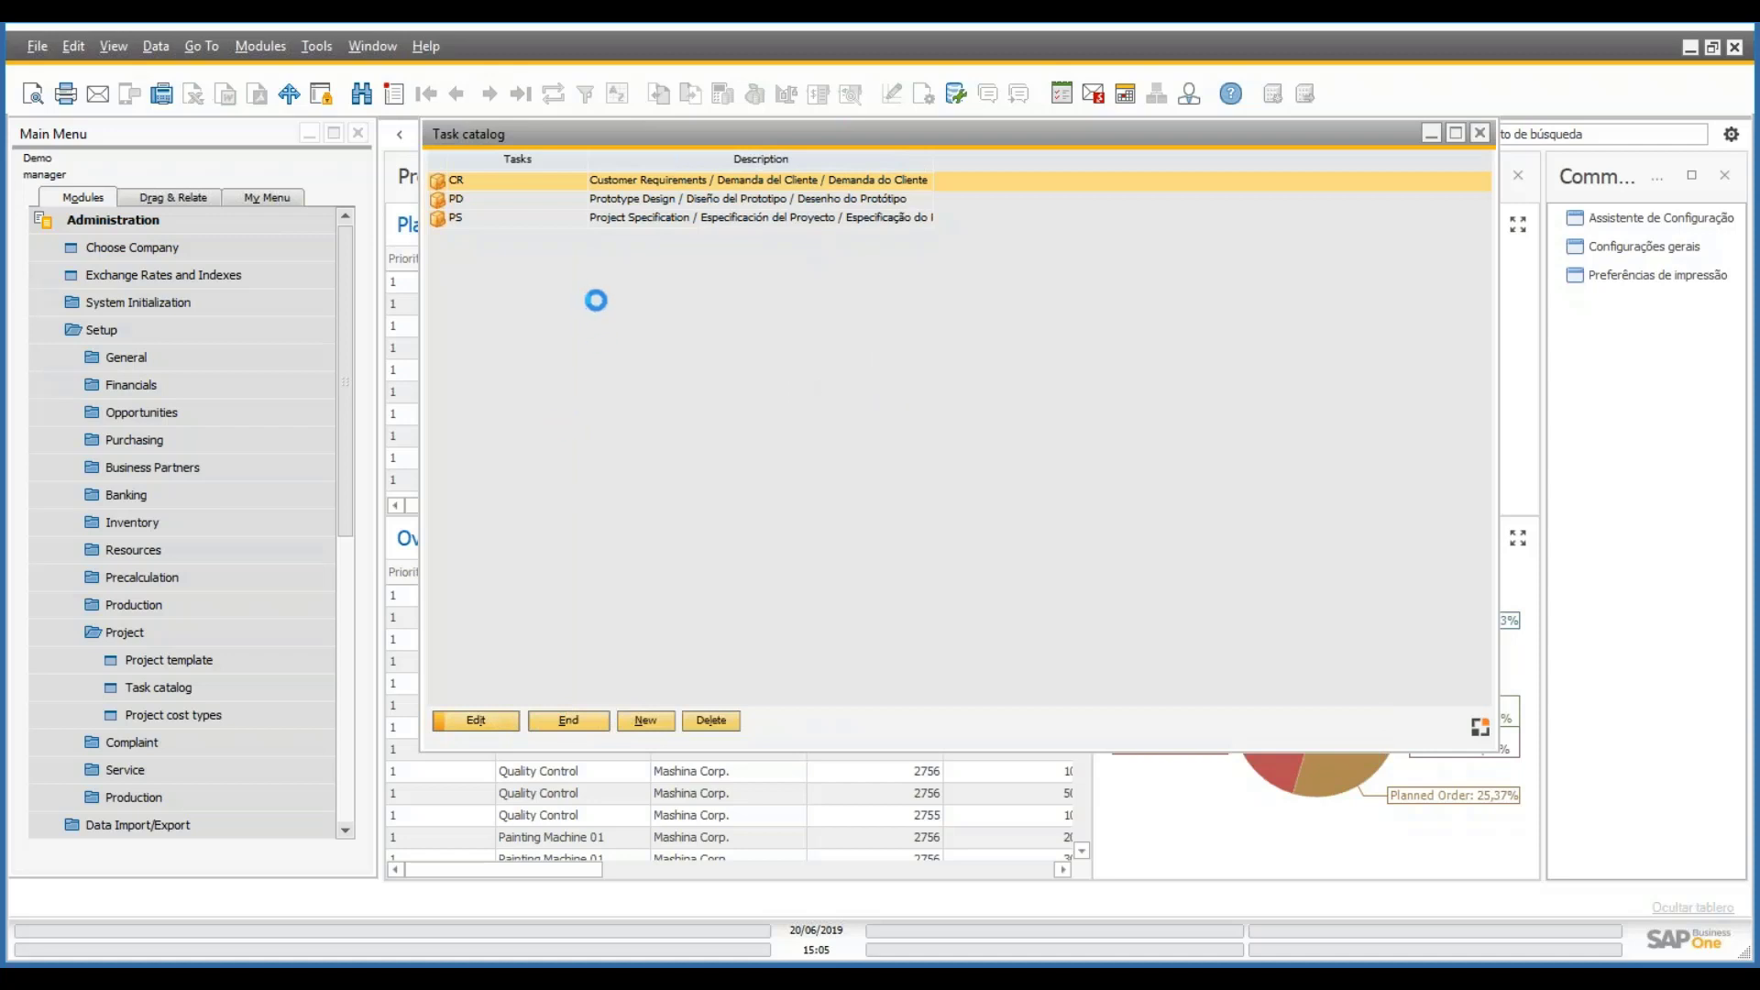
text(TASK)
key(Tab)
text(Tas)
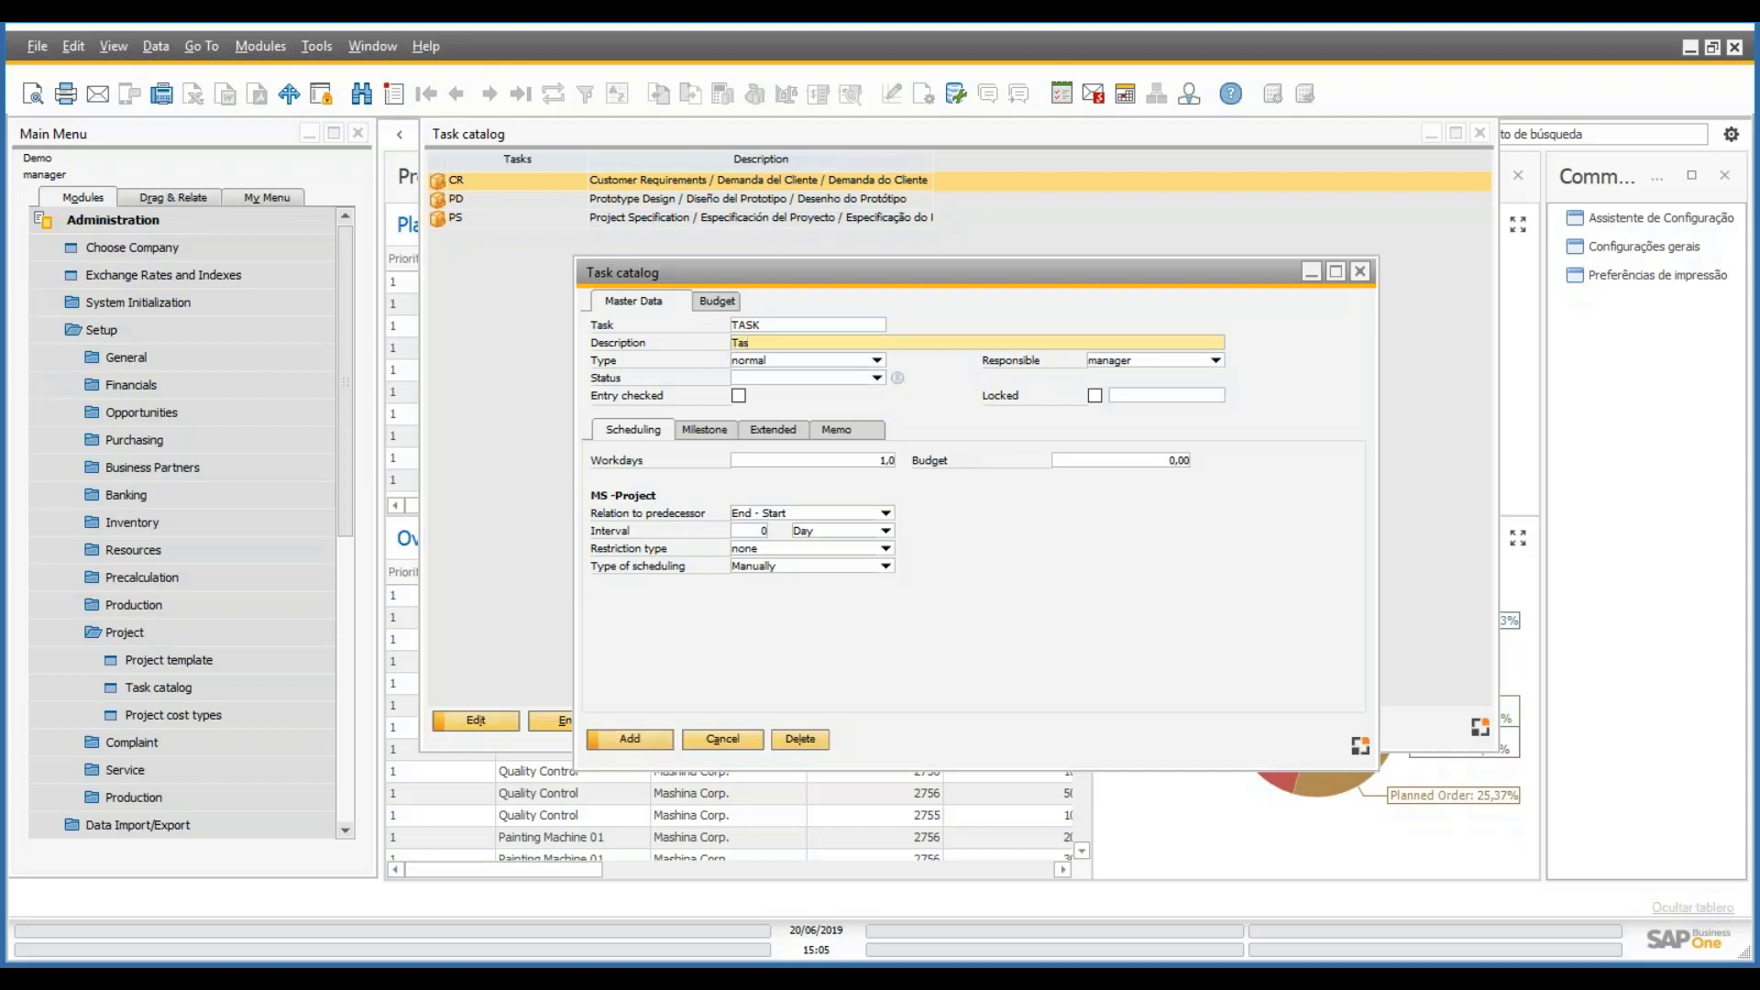
click(873, 379)
click(745, 412)
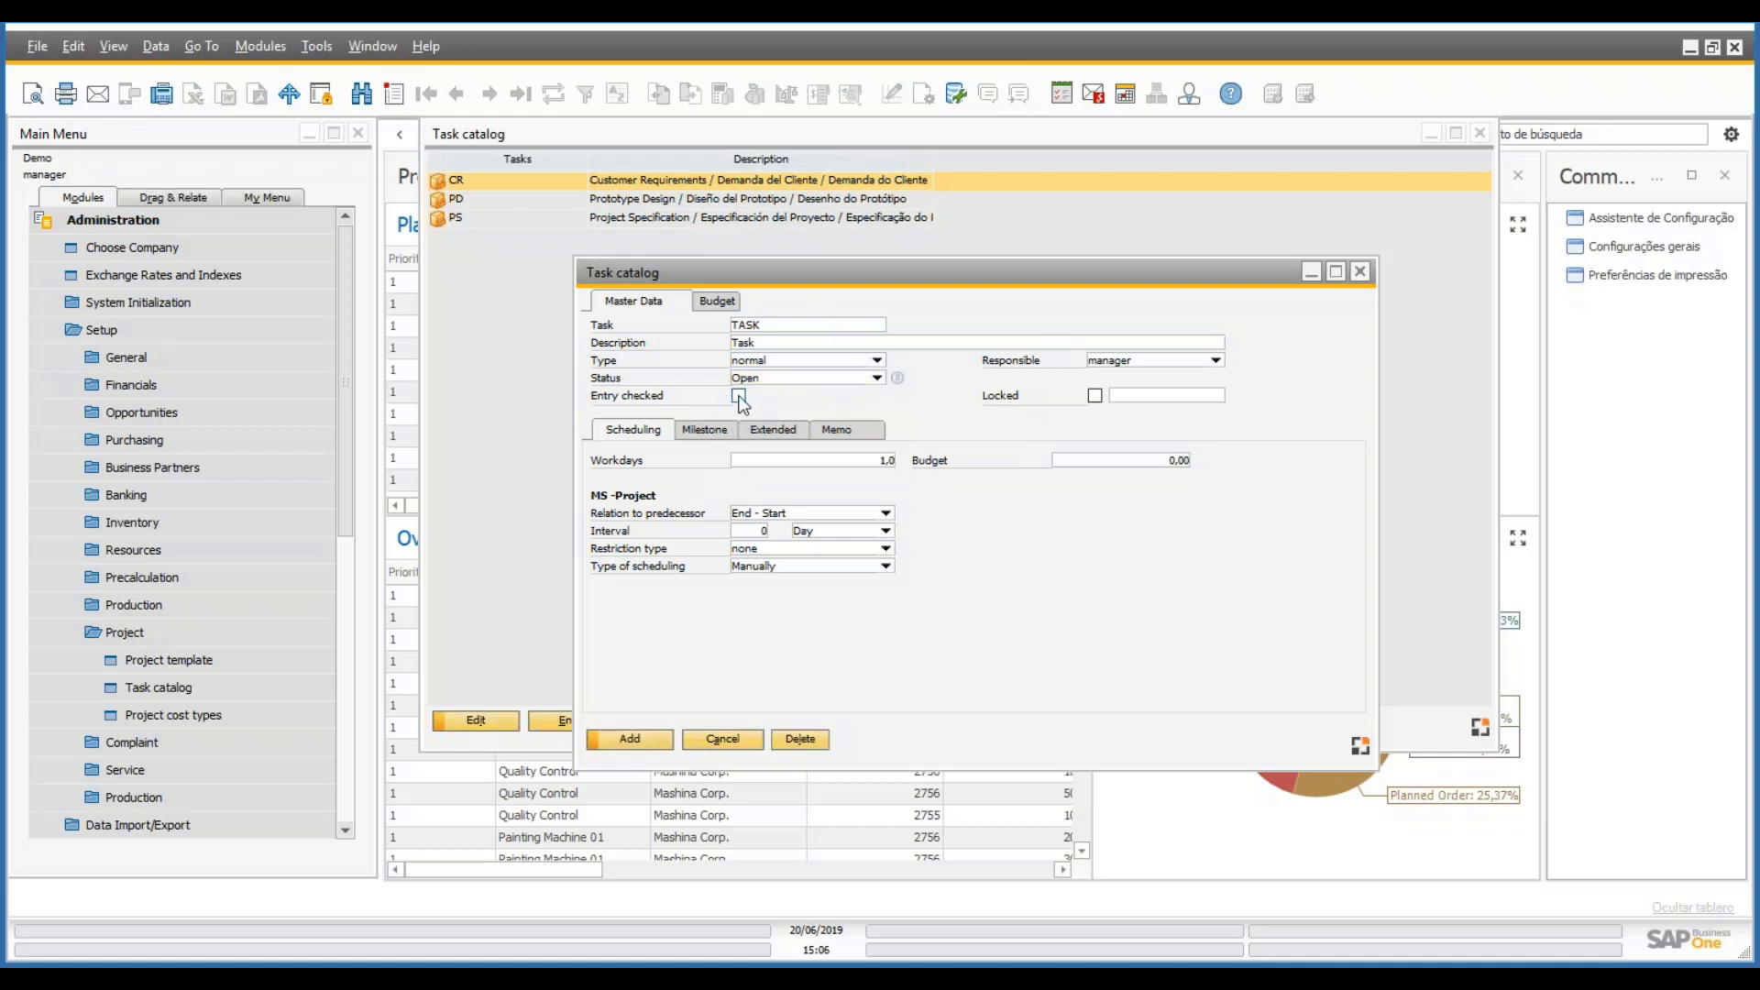
- Tick Entry checked and give TASK 5 workdays and a 1000 budget
click(739, 397)
click(742, 462)
text(5)
key(Tab)
key(Tab)
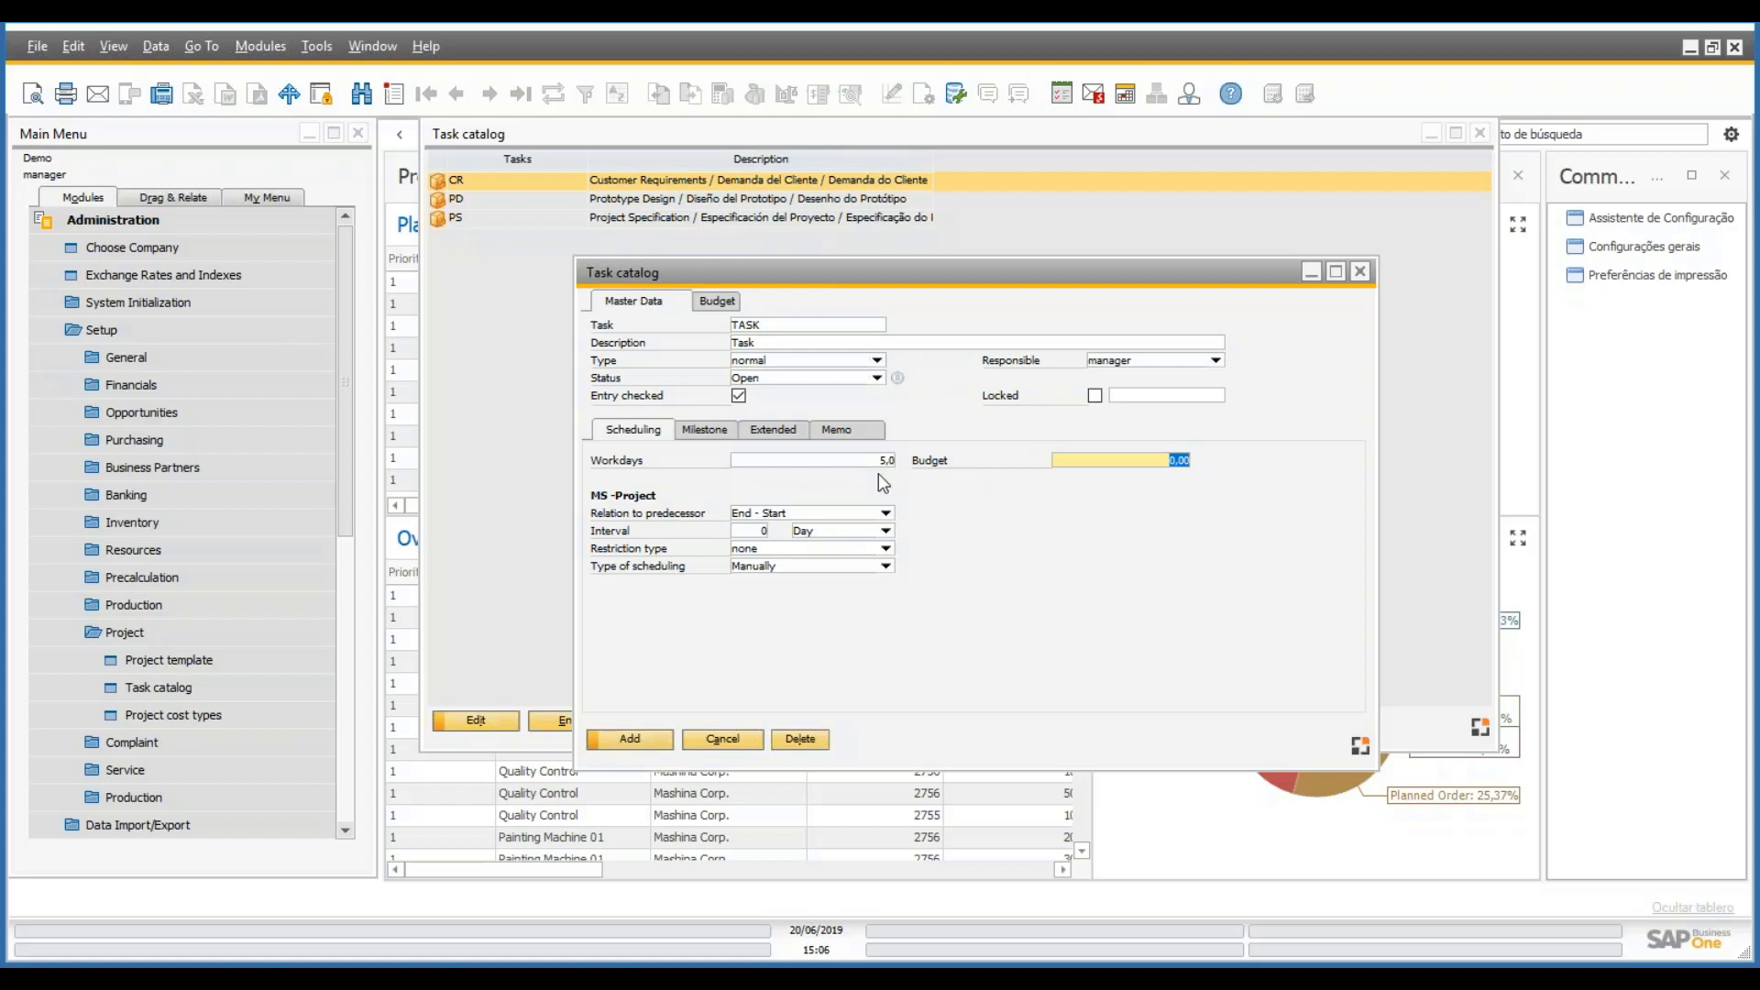
text(1000)
key(Tab)
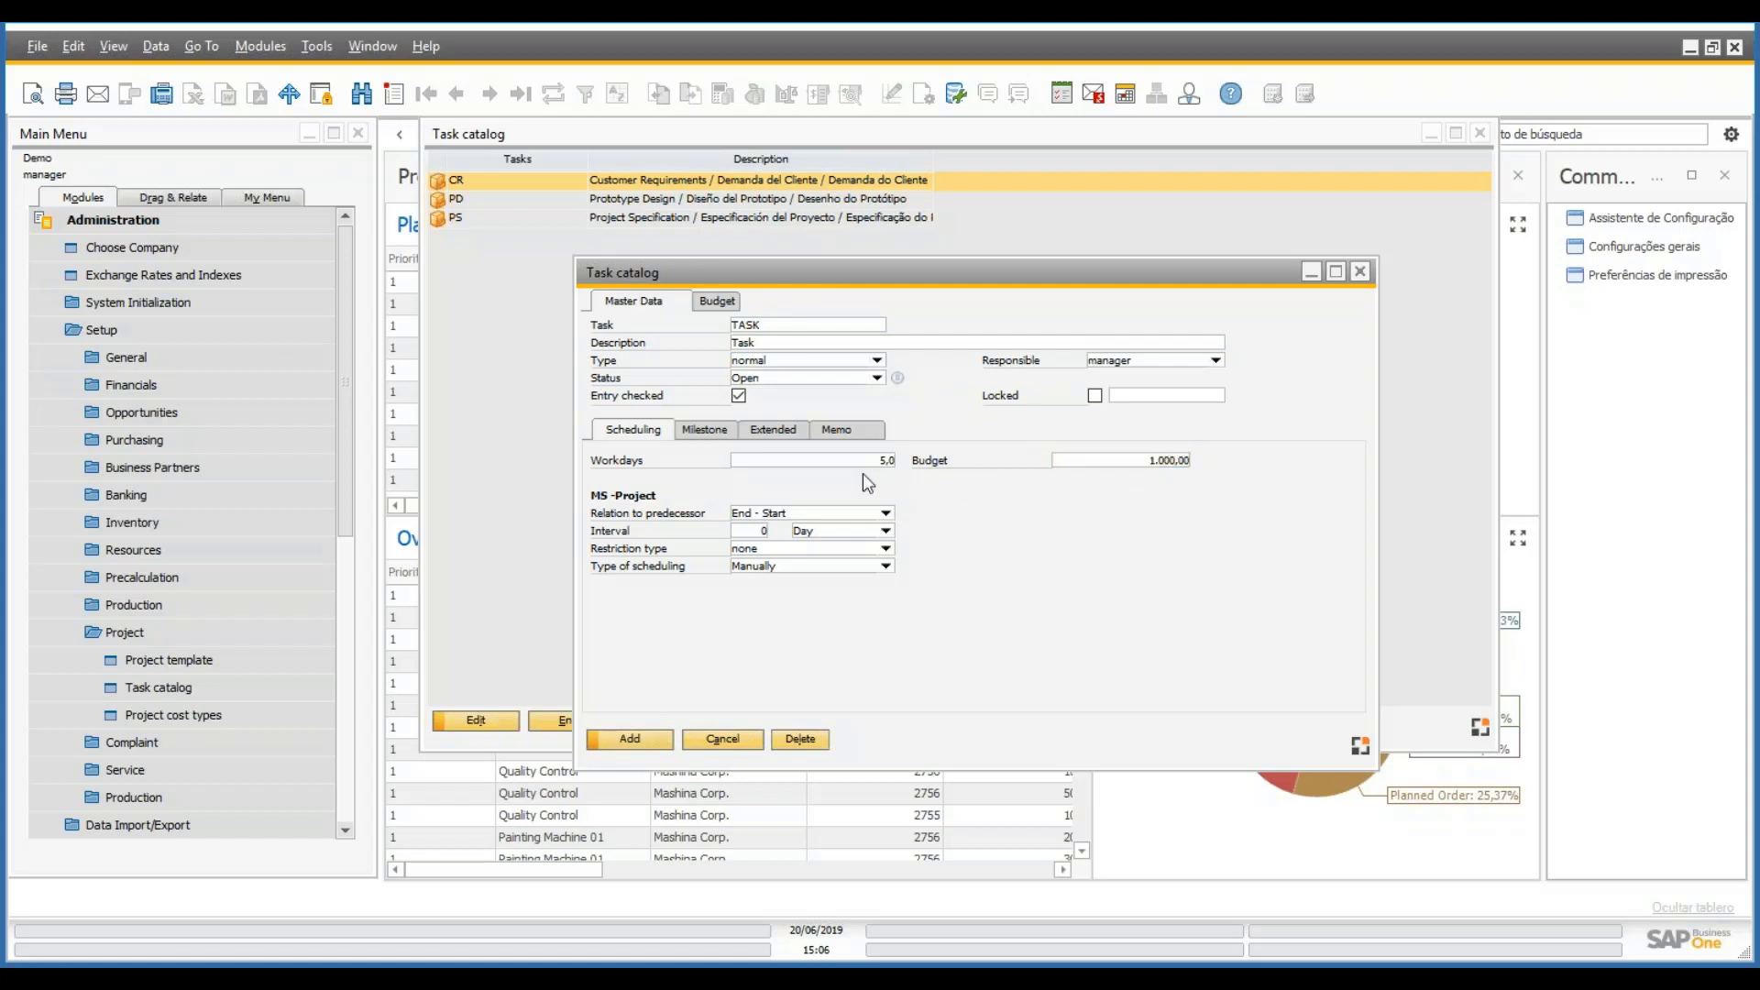
click(773, 438)
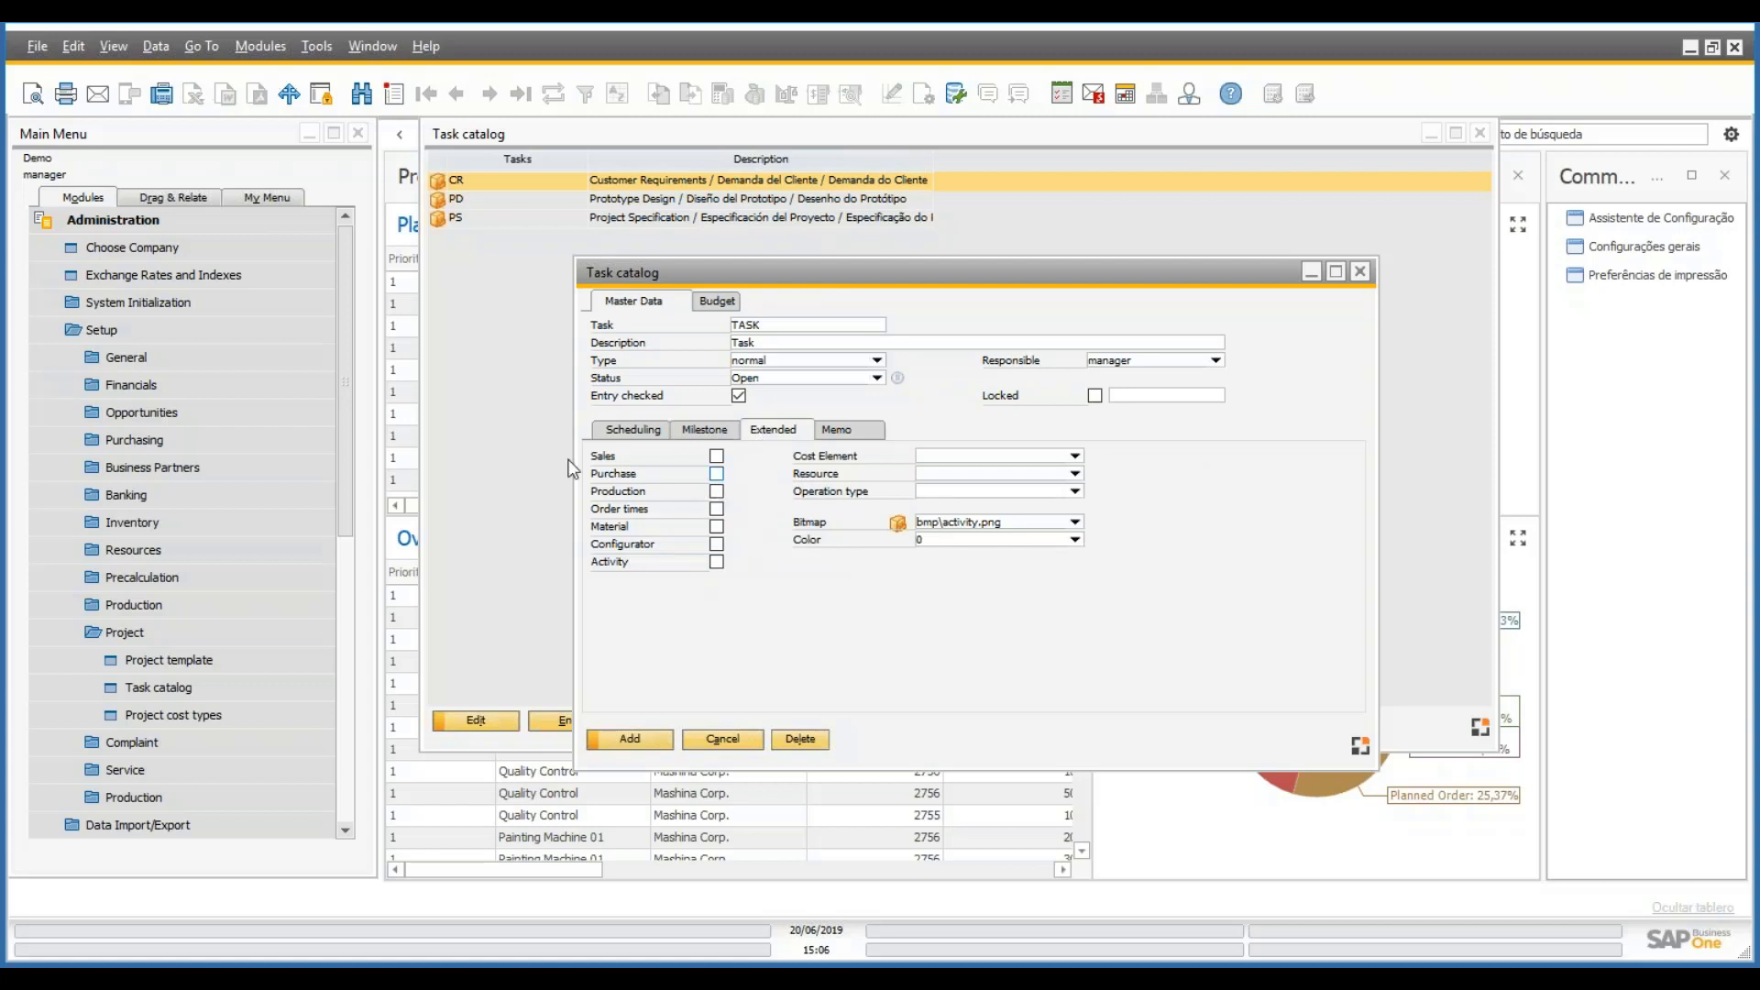
- Tick Sales and Order times for TASK and browse the Cost Element list
click(716, 456)
click(716, 508)
click(1078, 457)
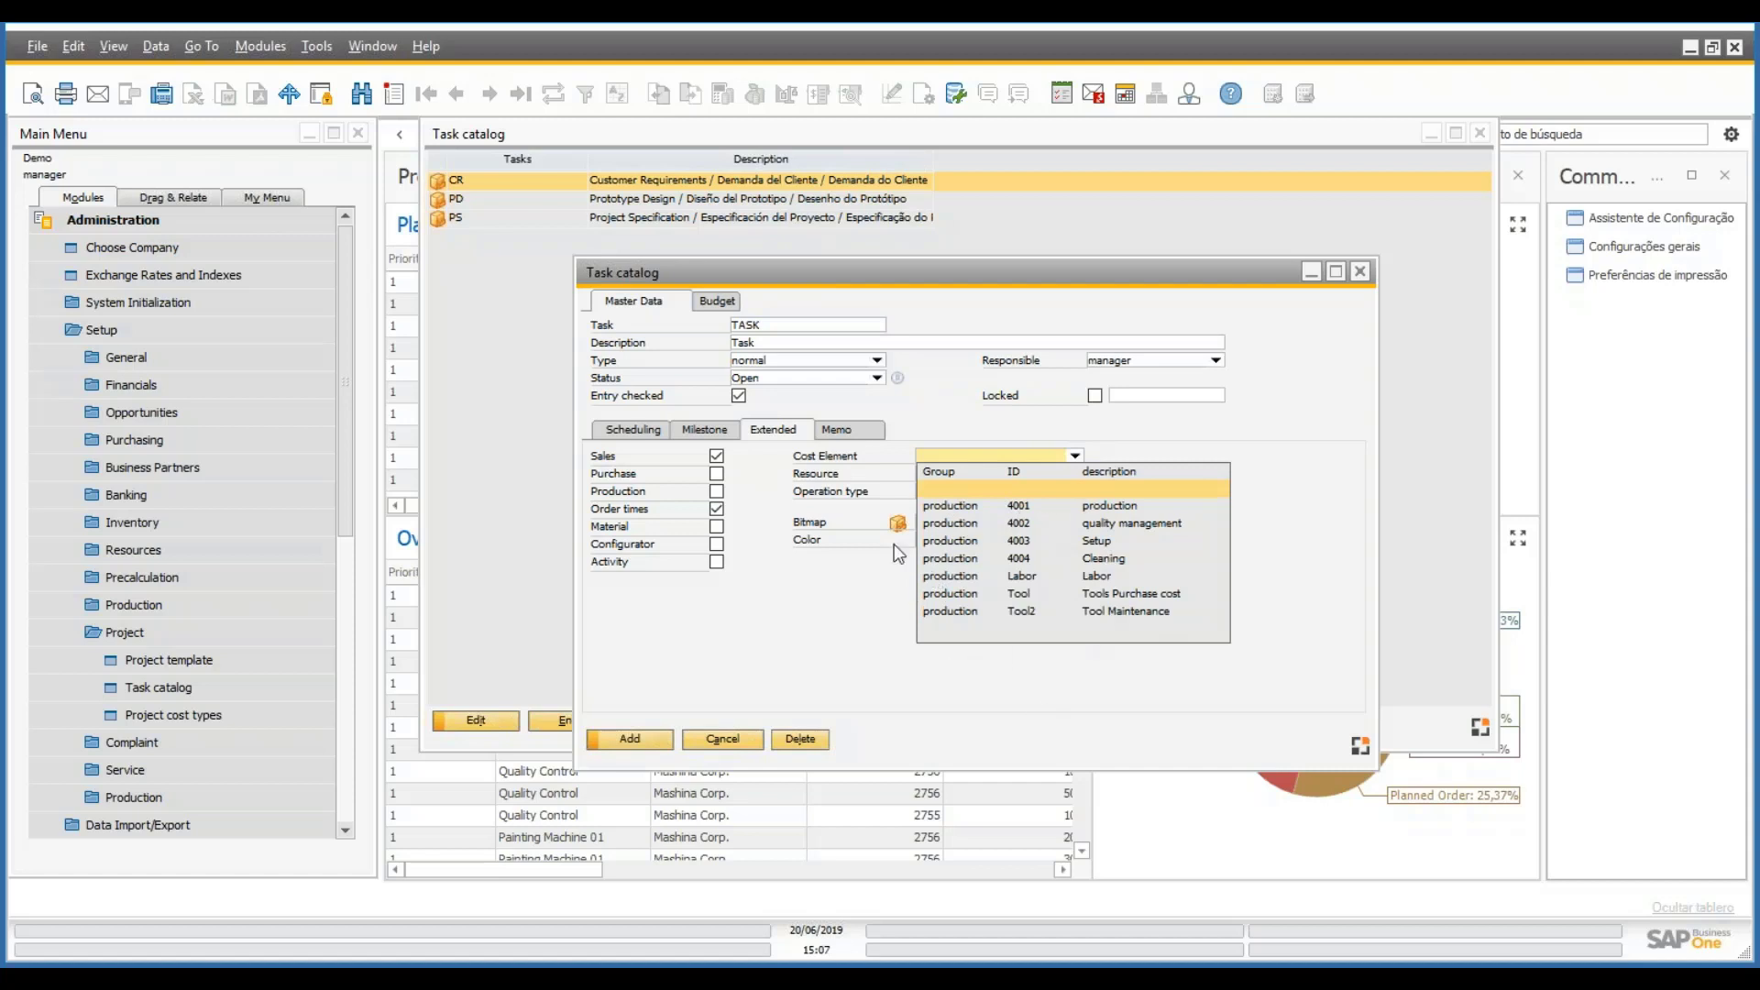
click(790, 647)
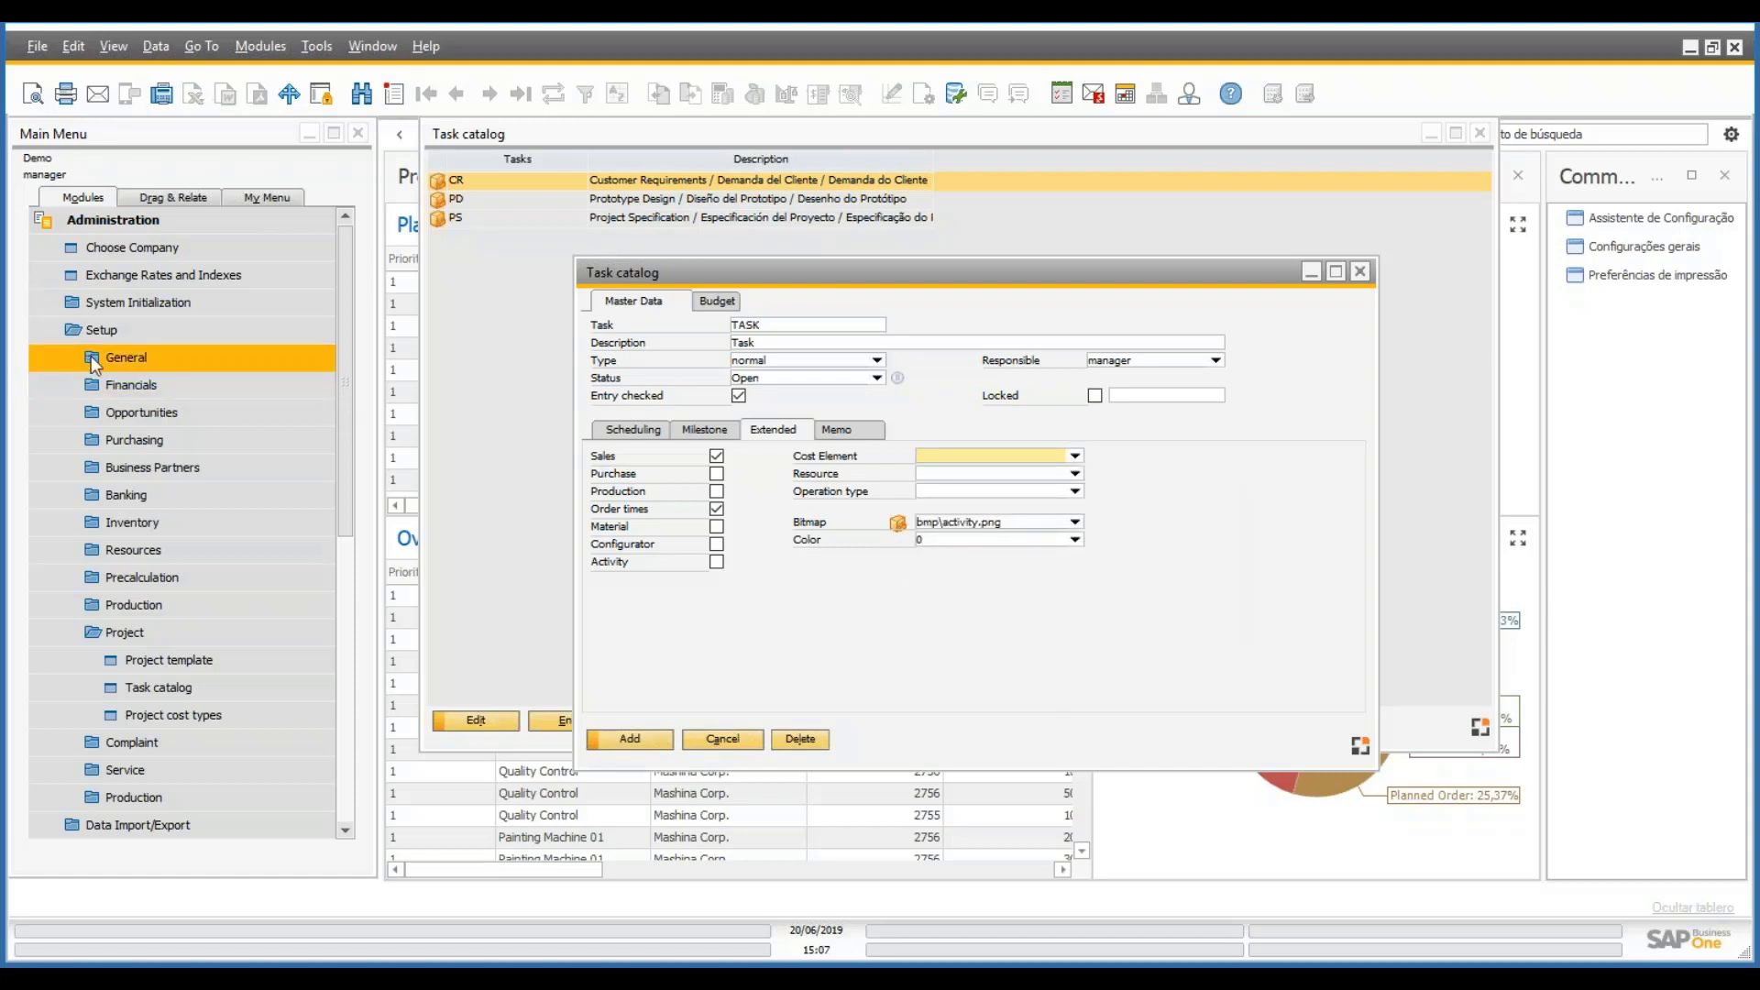
click(1075, 456)
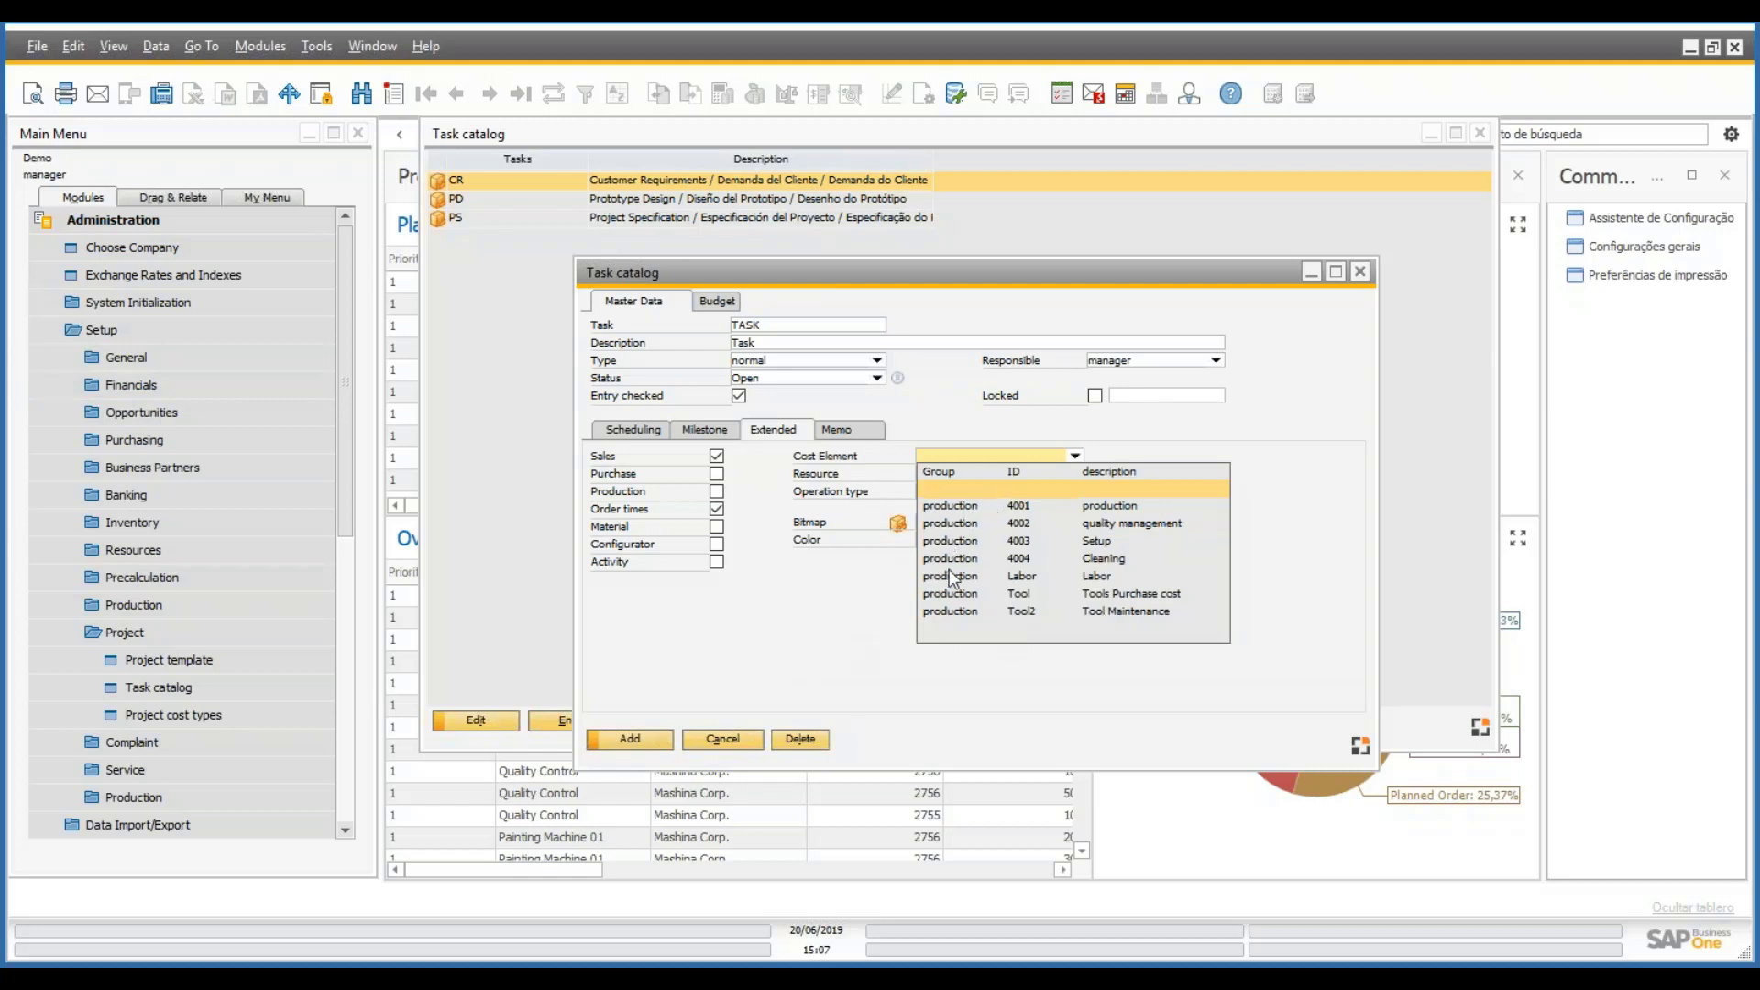
click(815, 662)
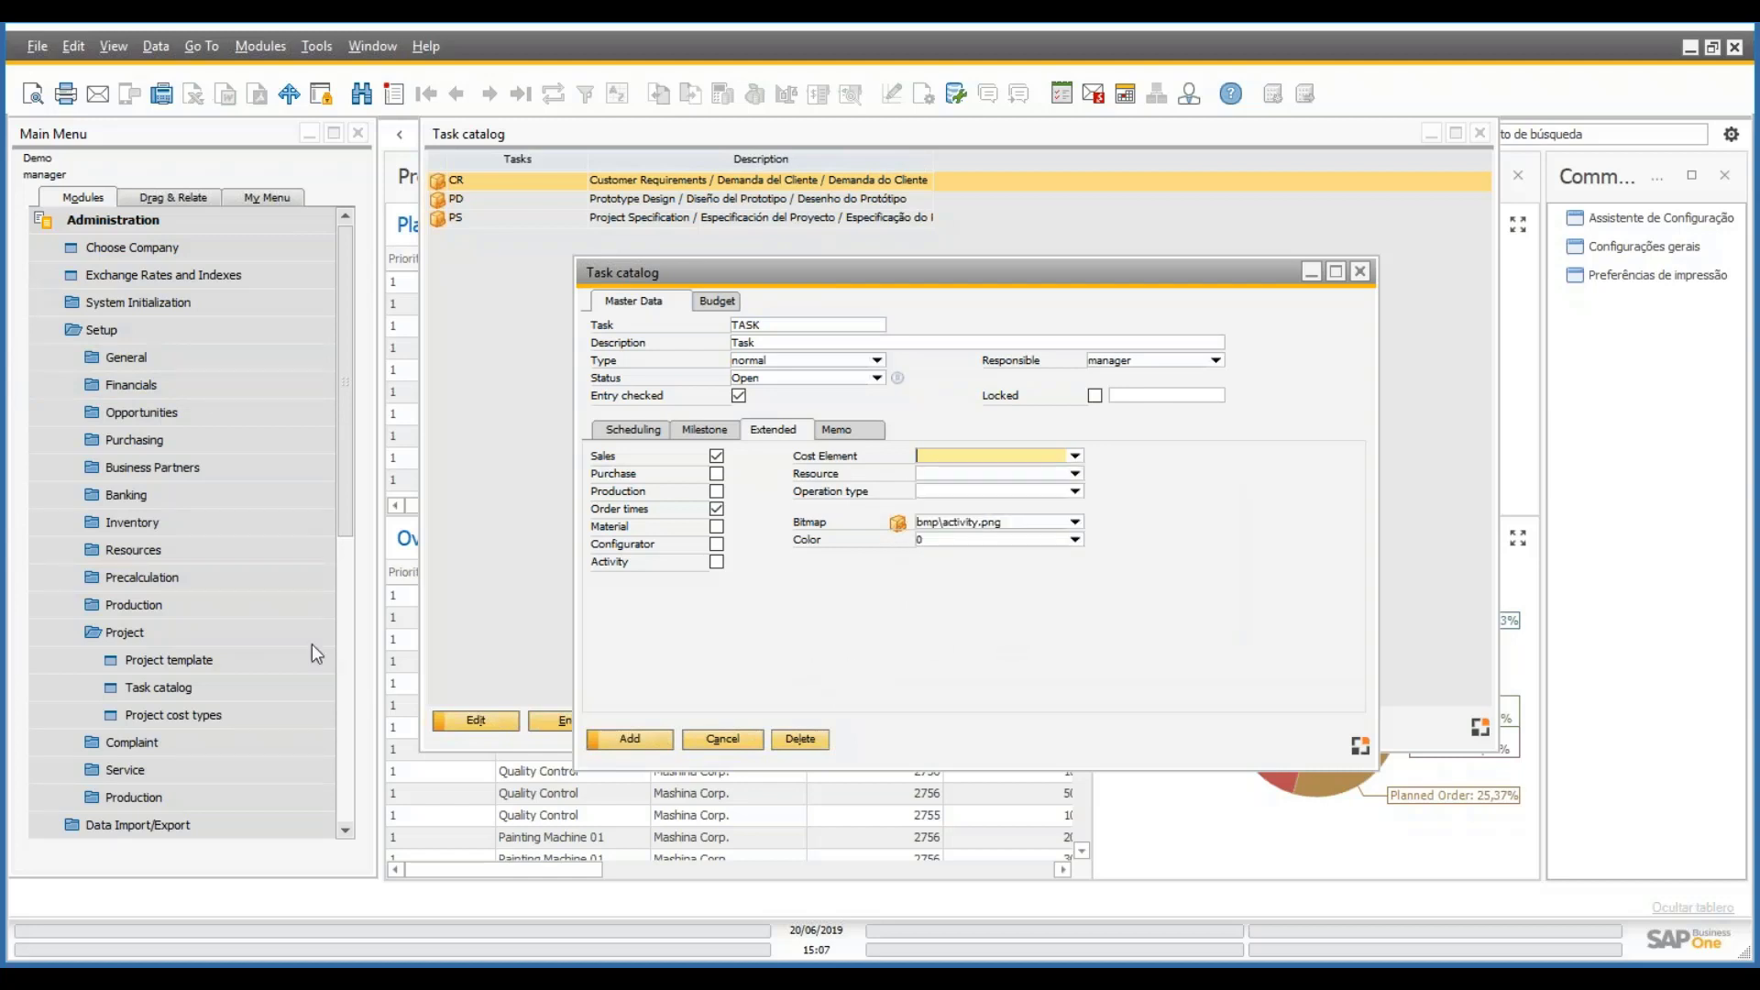
- Expand the Production setup folder in the Main Menu
click(159, 576)
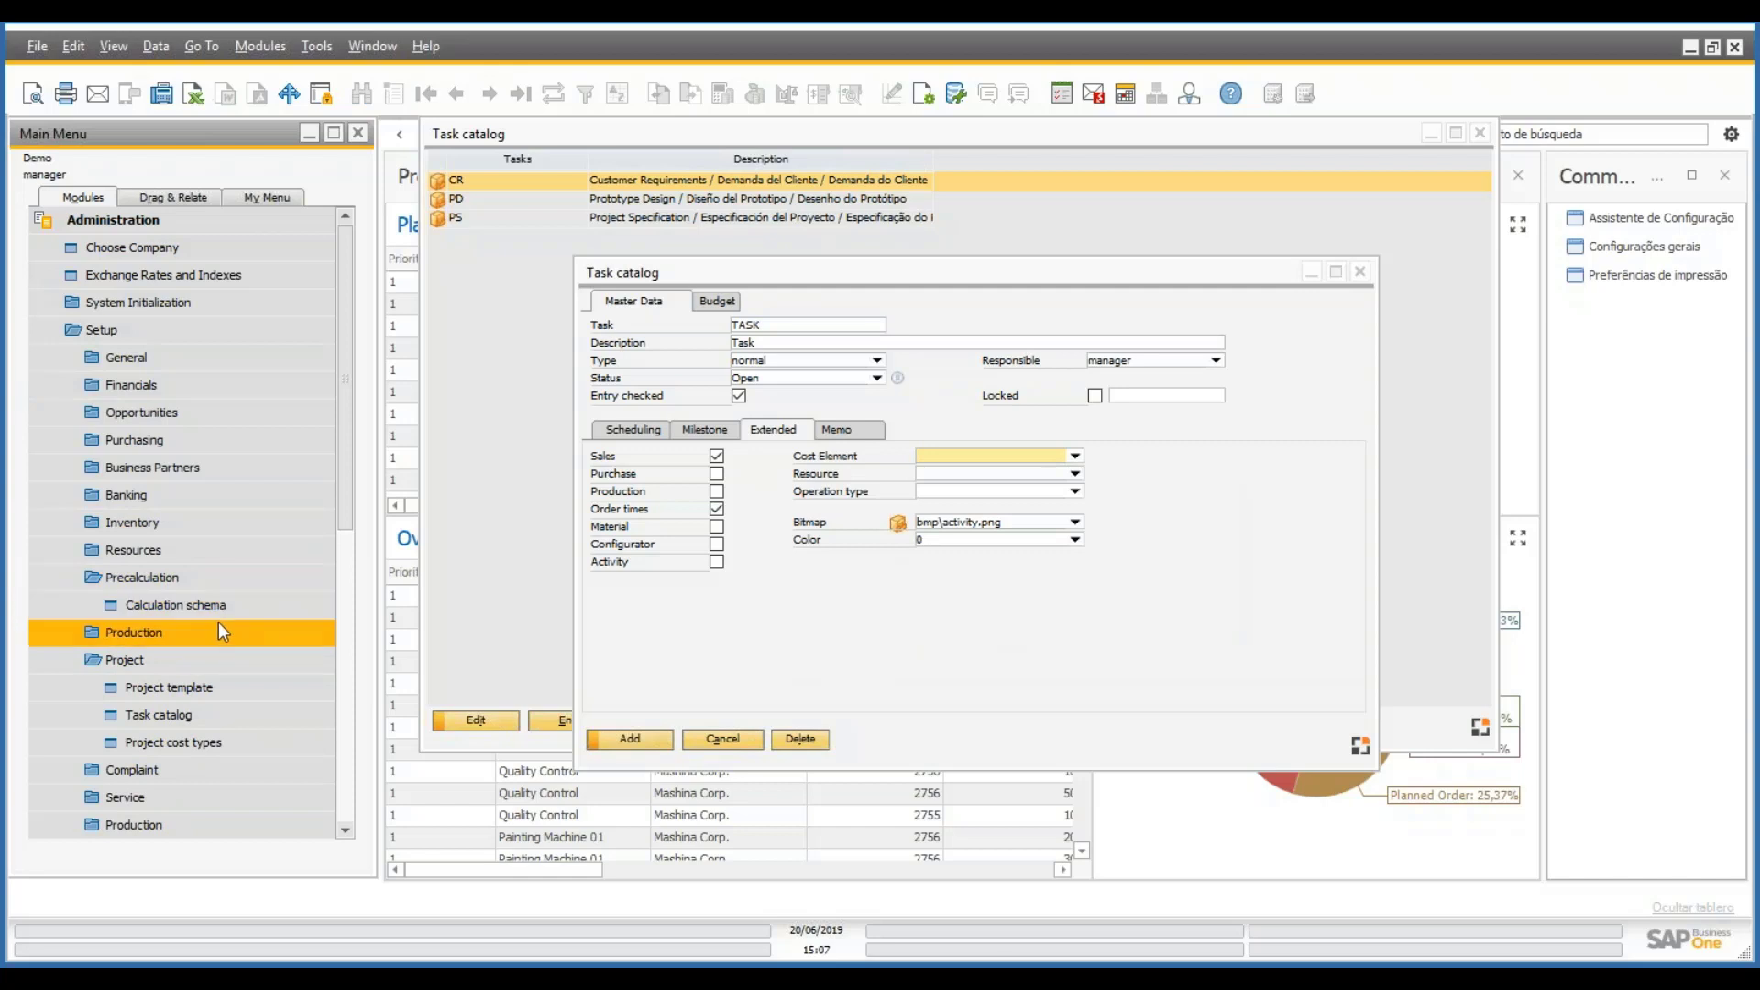
click(134, 576)
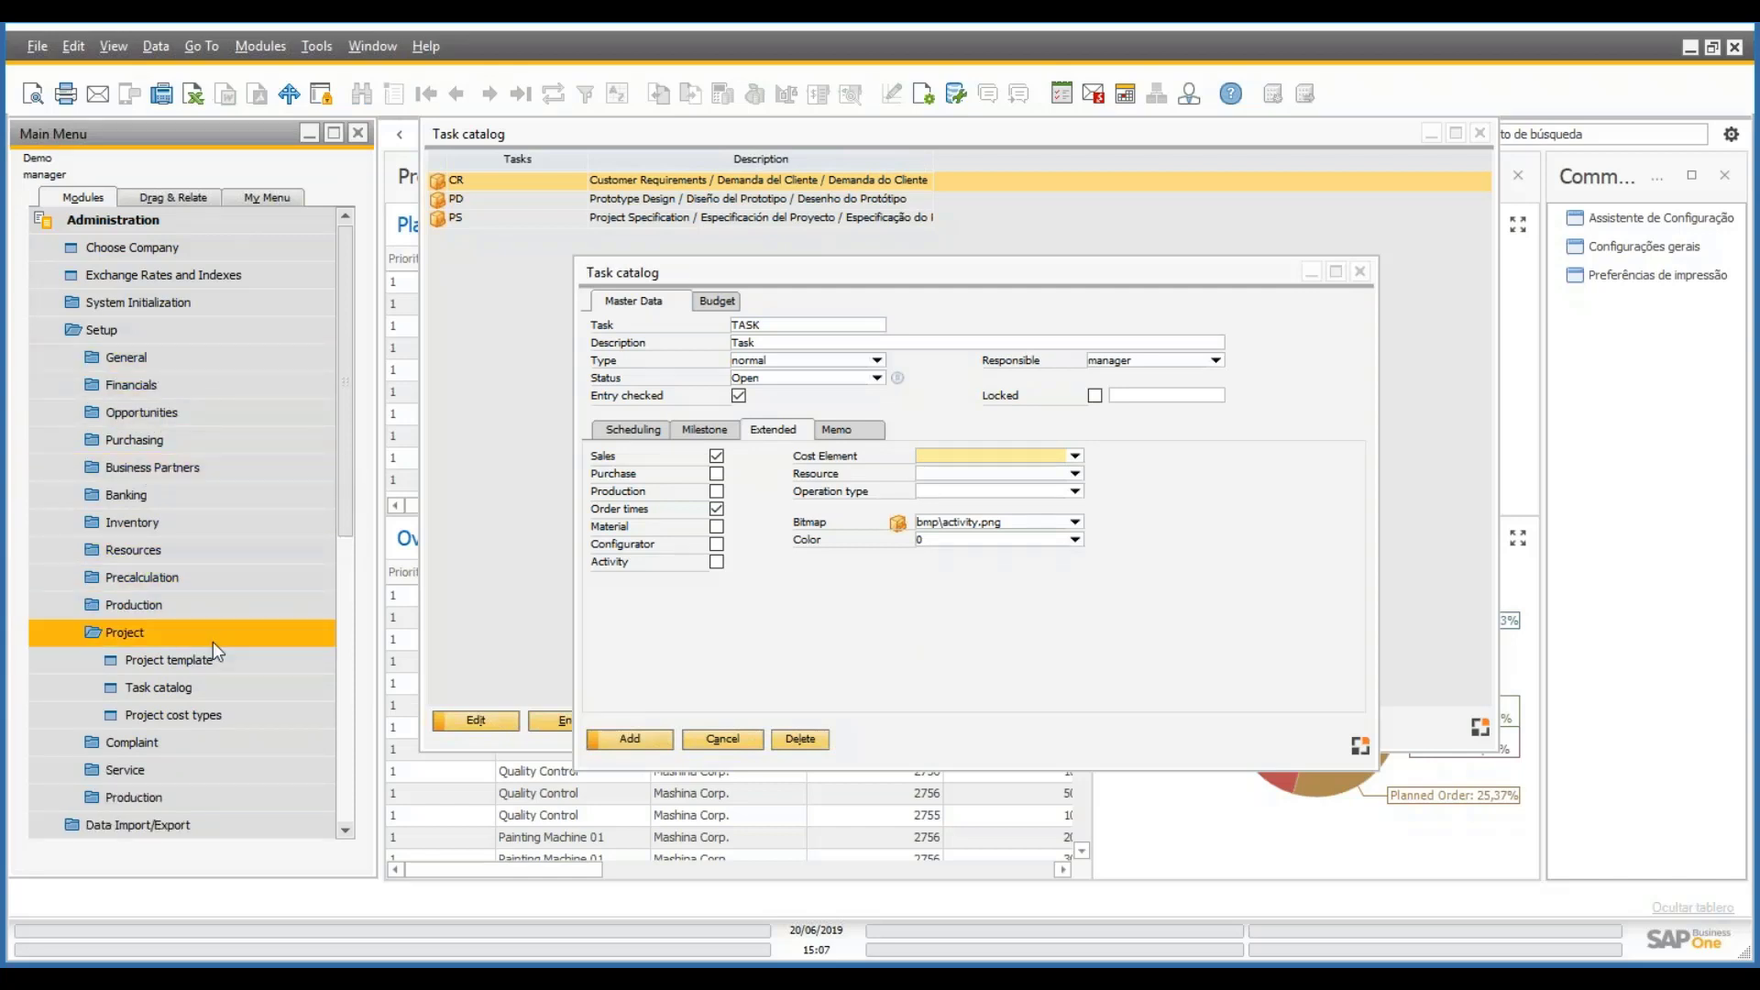
scroll(213, 642, down, 1)
click(165, 581)
scroll(207, 620, down, 1)
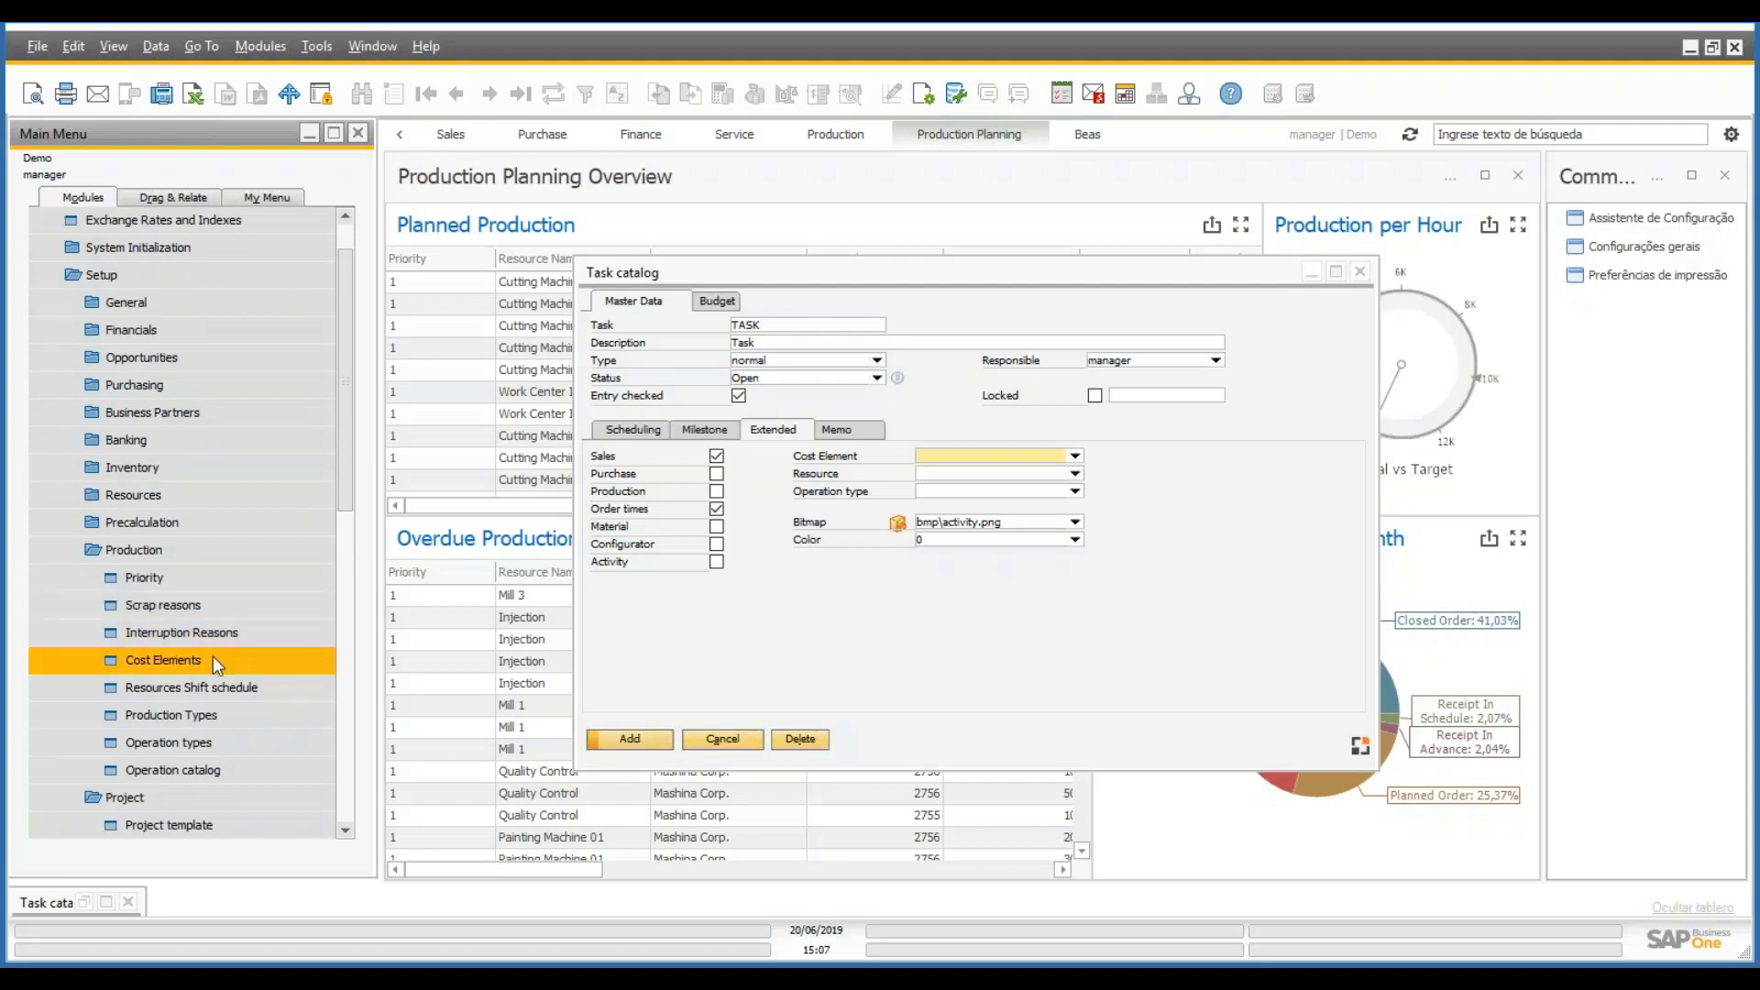
click(255, 653)
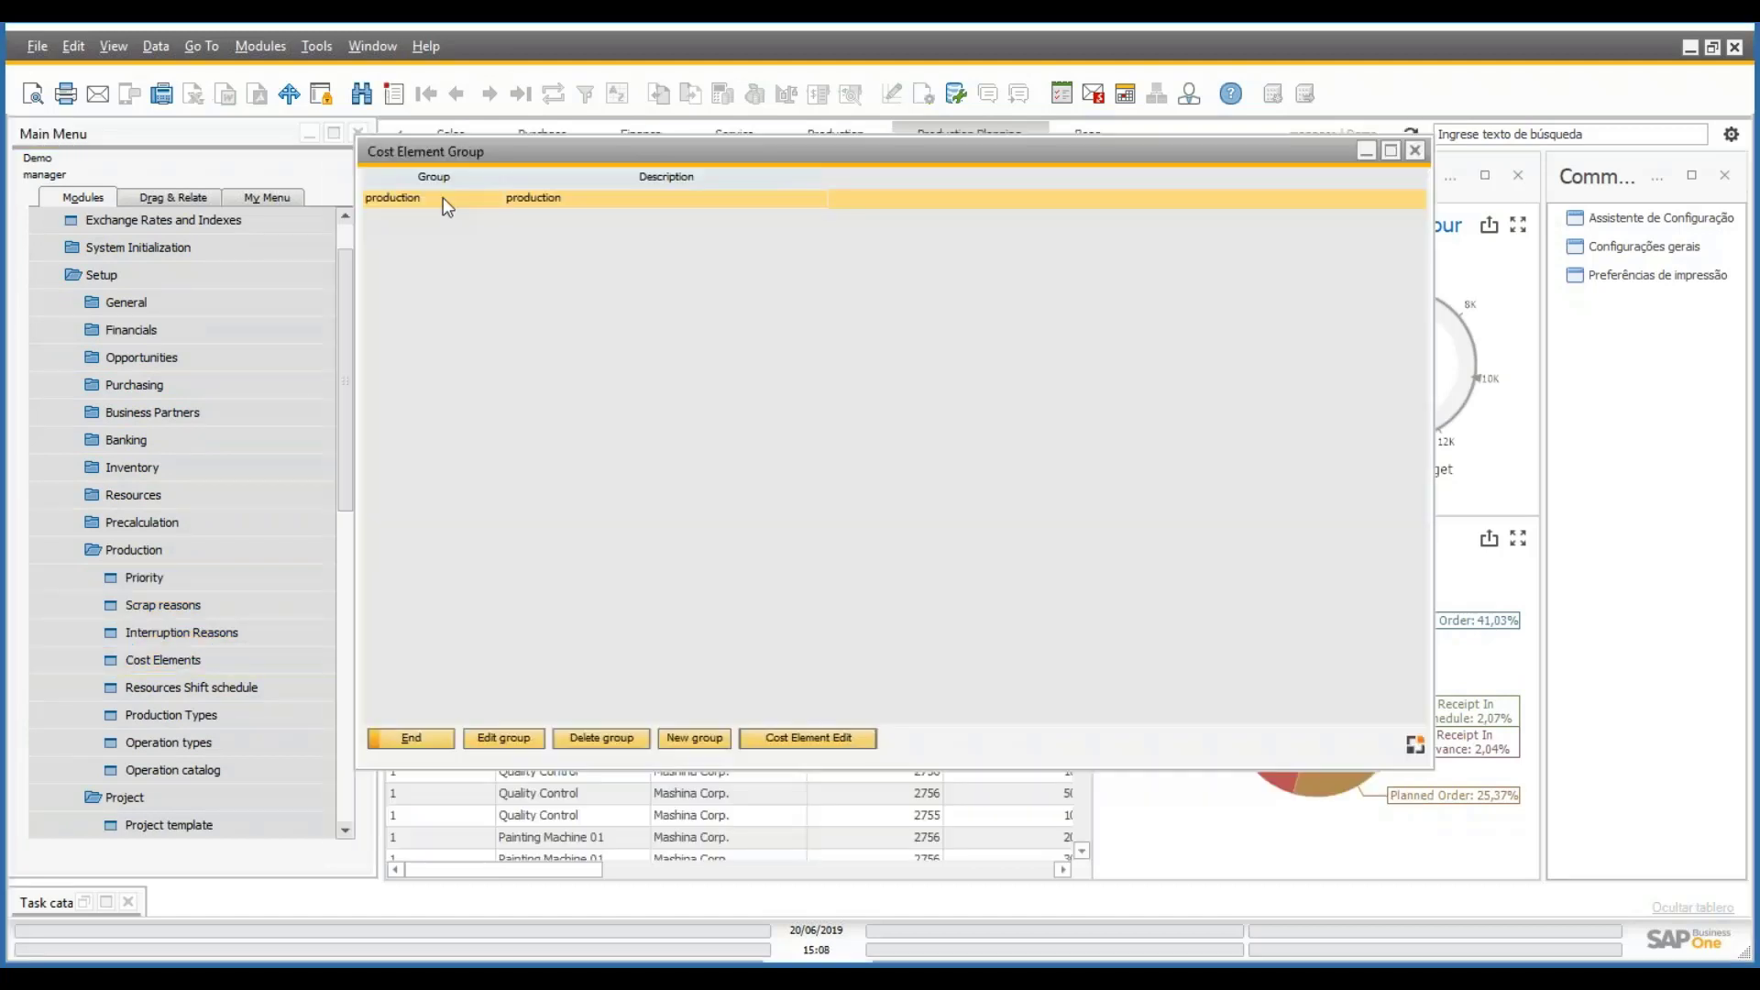
double_click(443, 196)
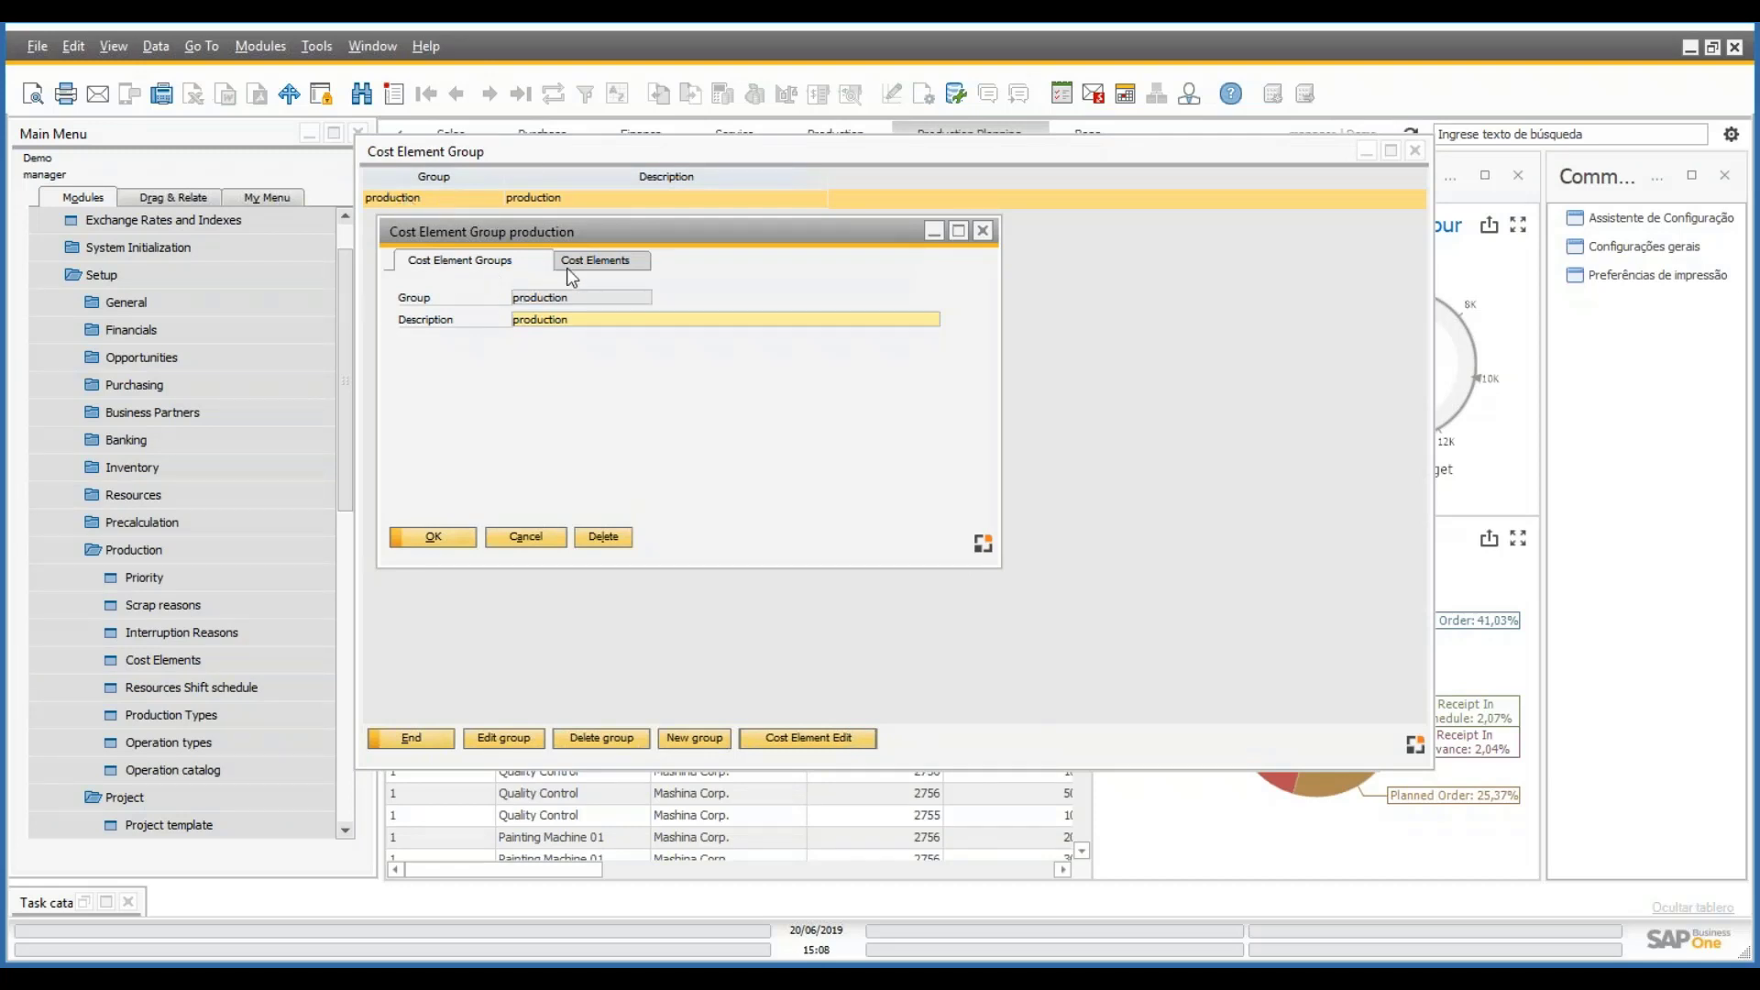
click(596, 261)
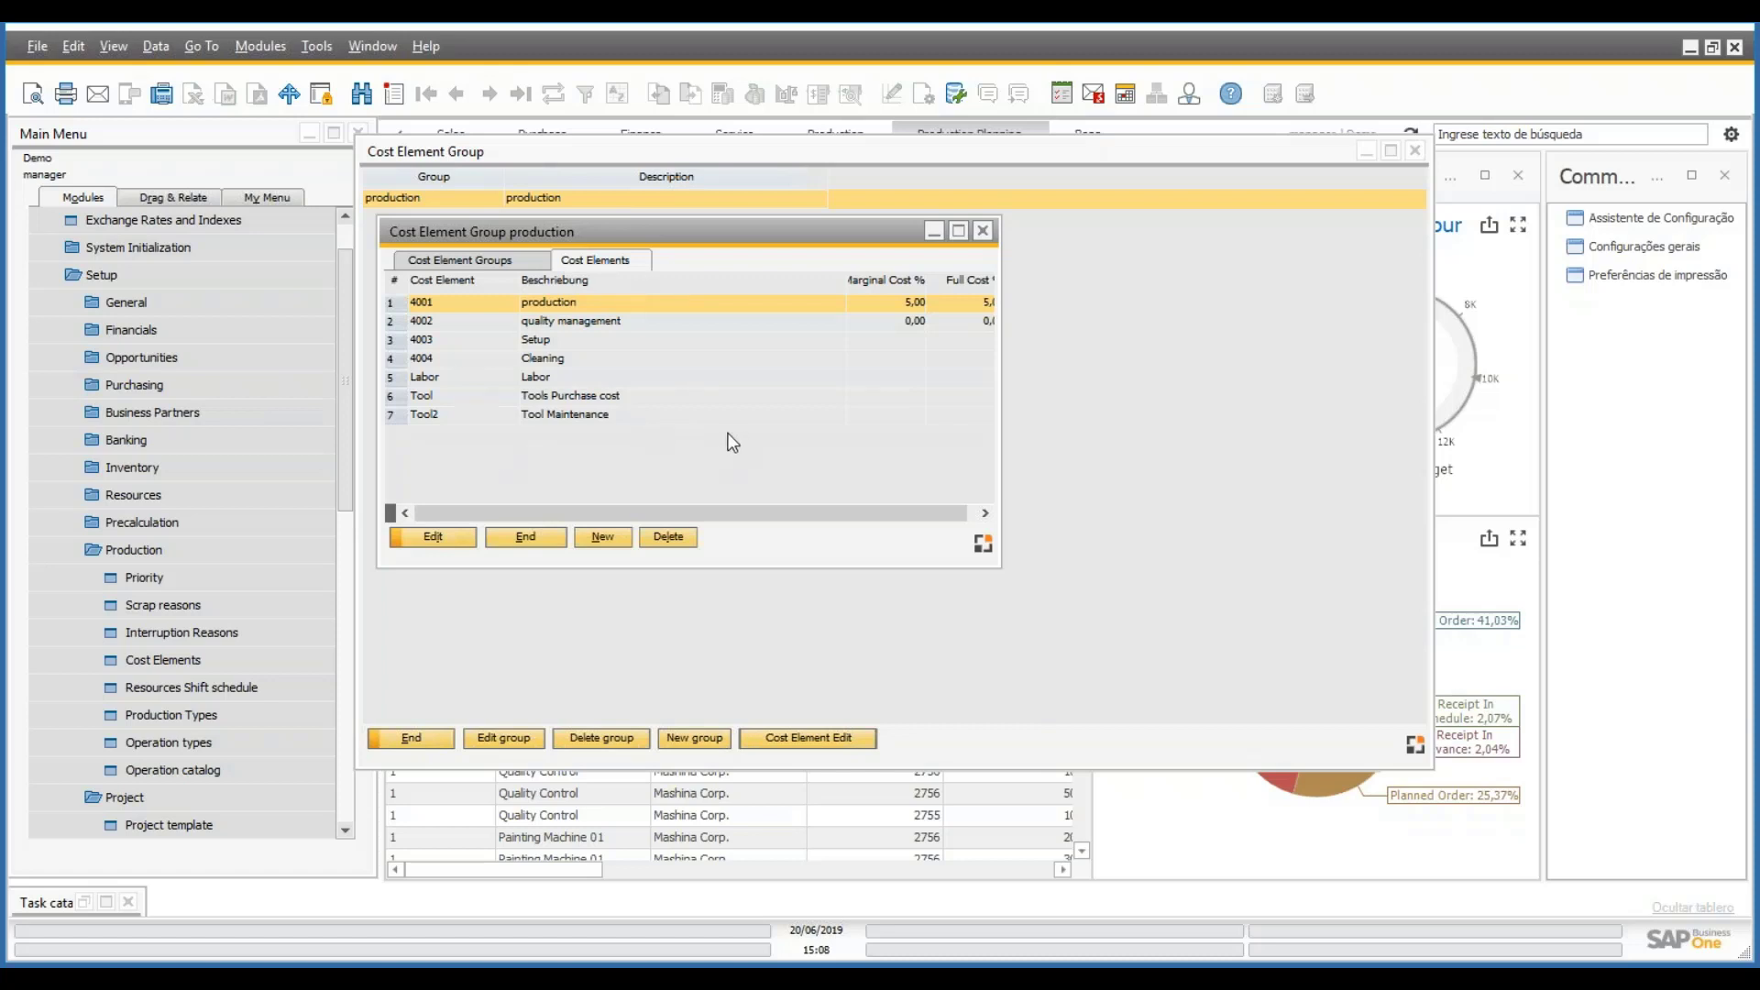
click(550, 321)
click(547, 339)
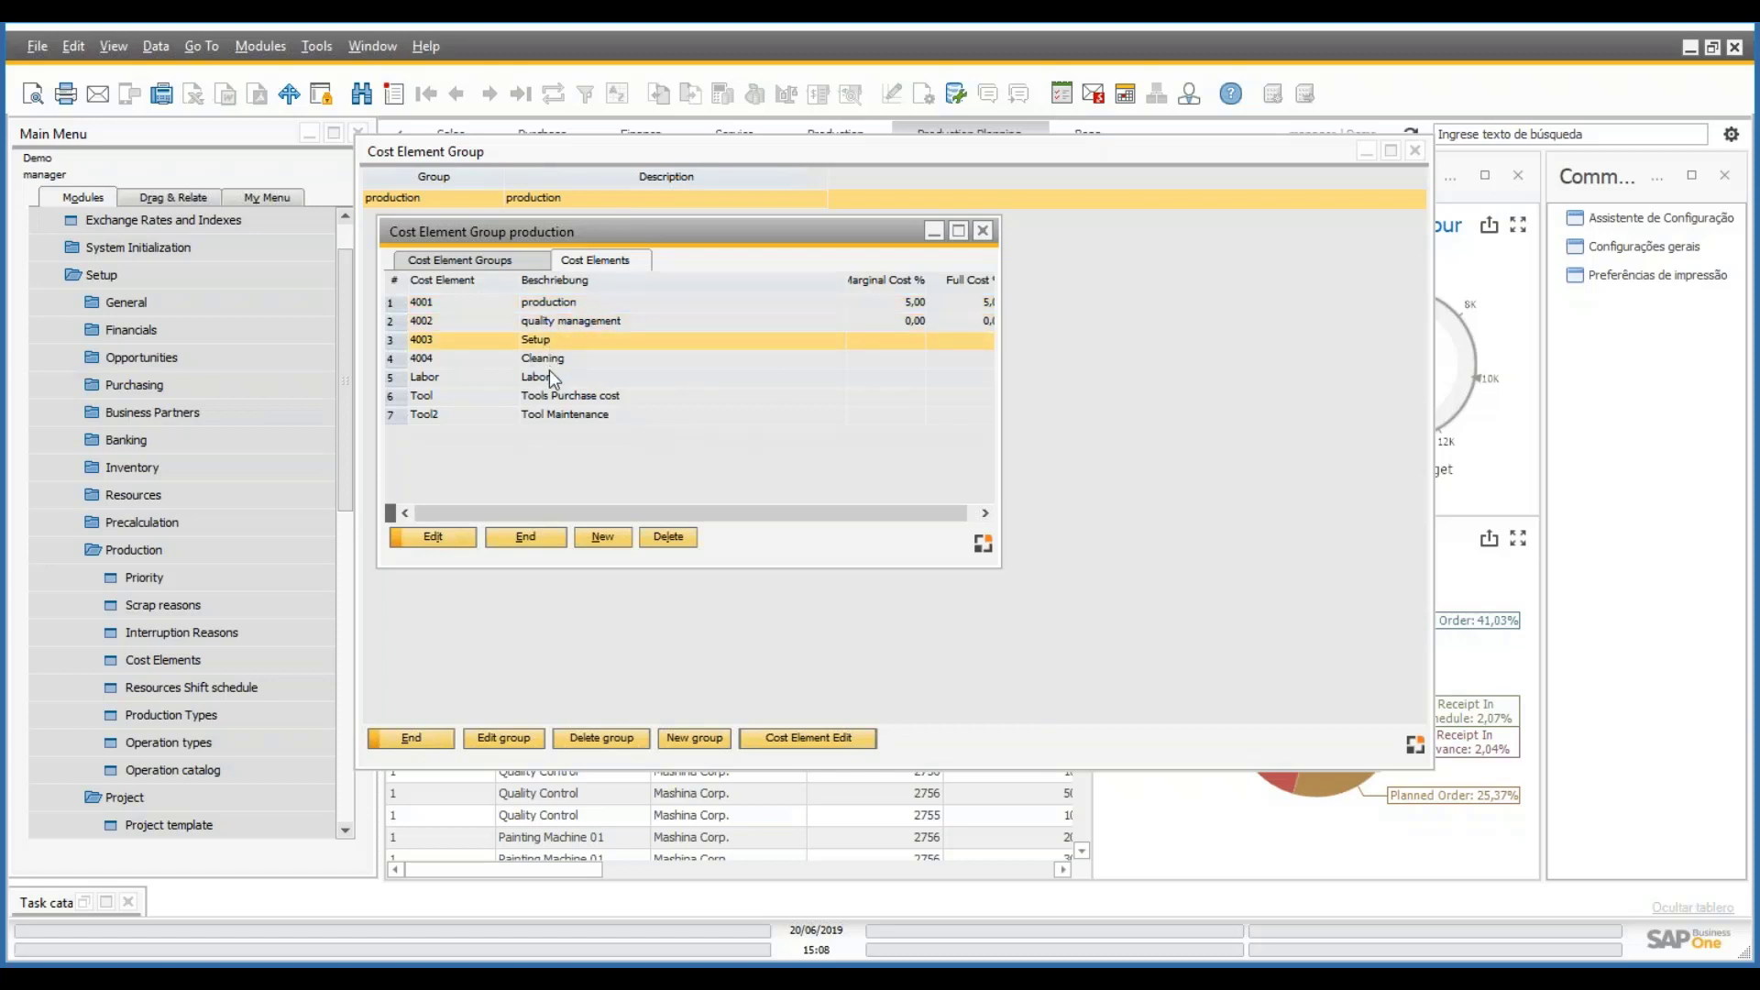
click(532, 531)
click(412, 738)
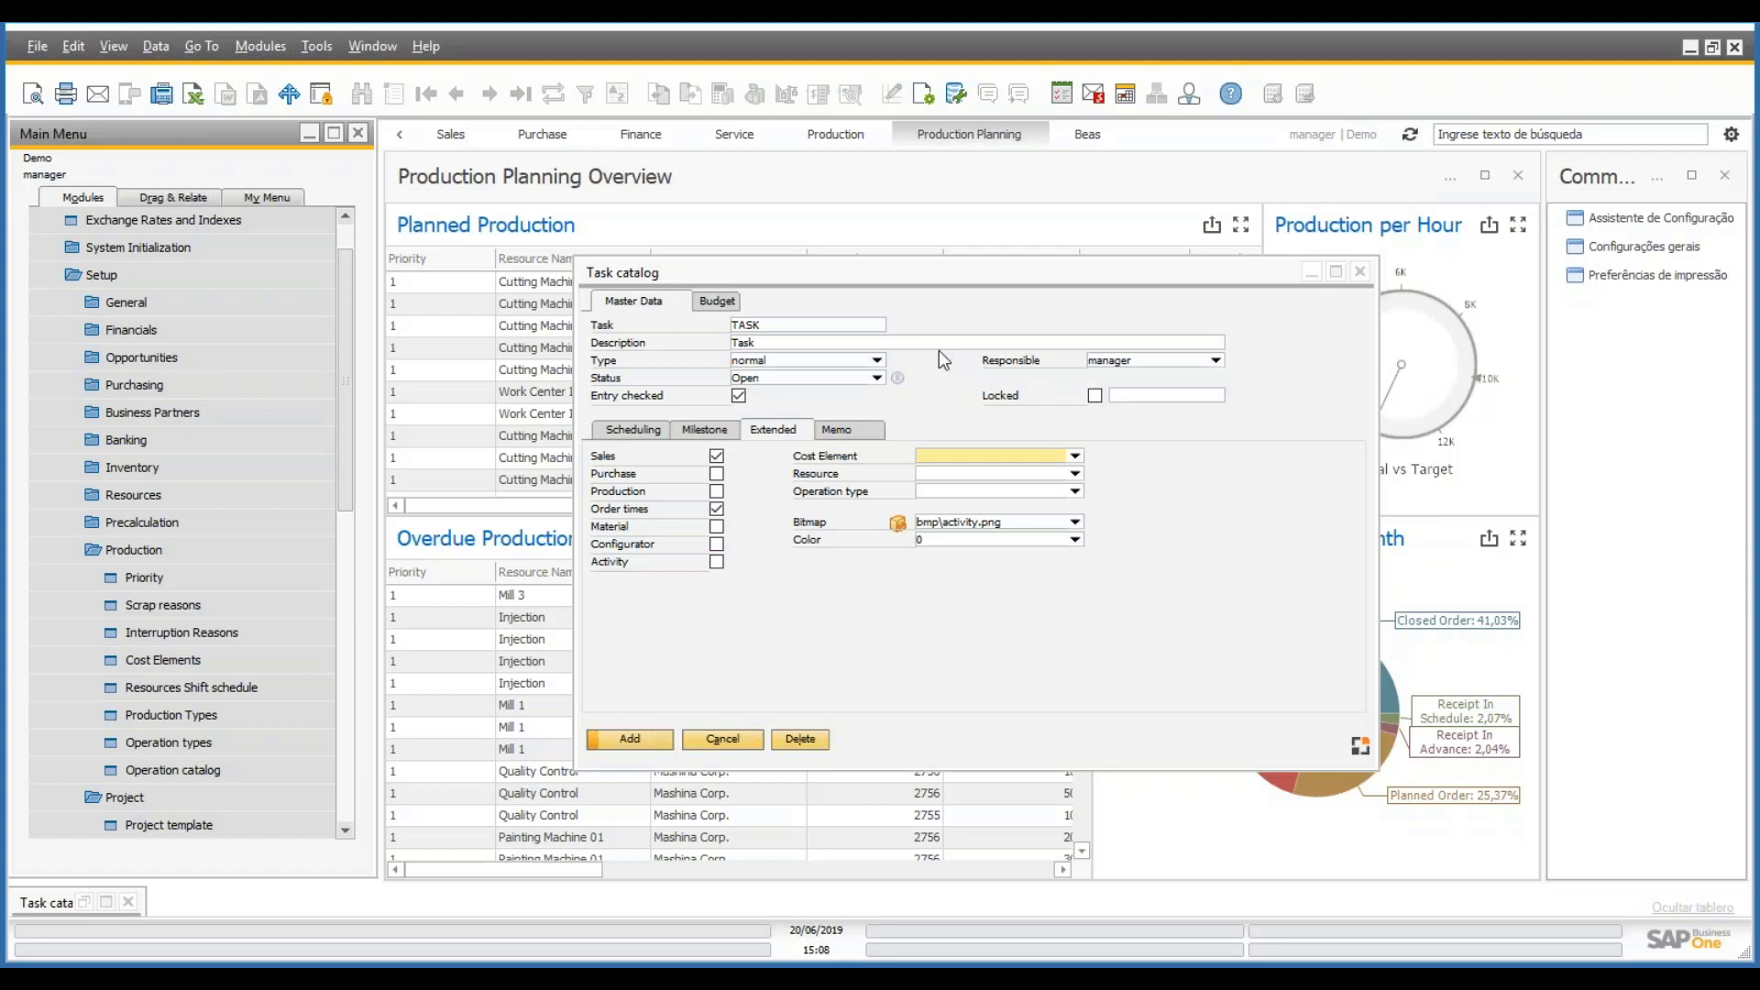
- Give TASK cost element 4001, resource personas and operation type personnel
click(1080, 457)
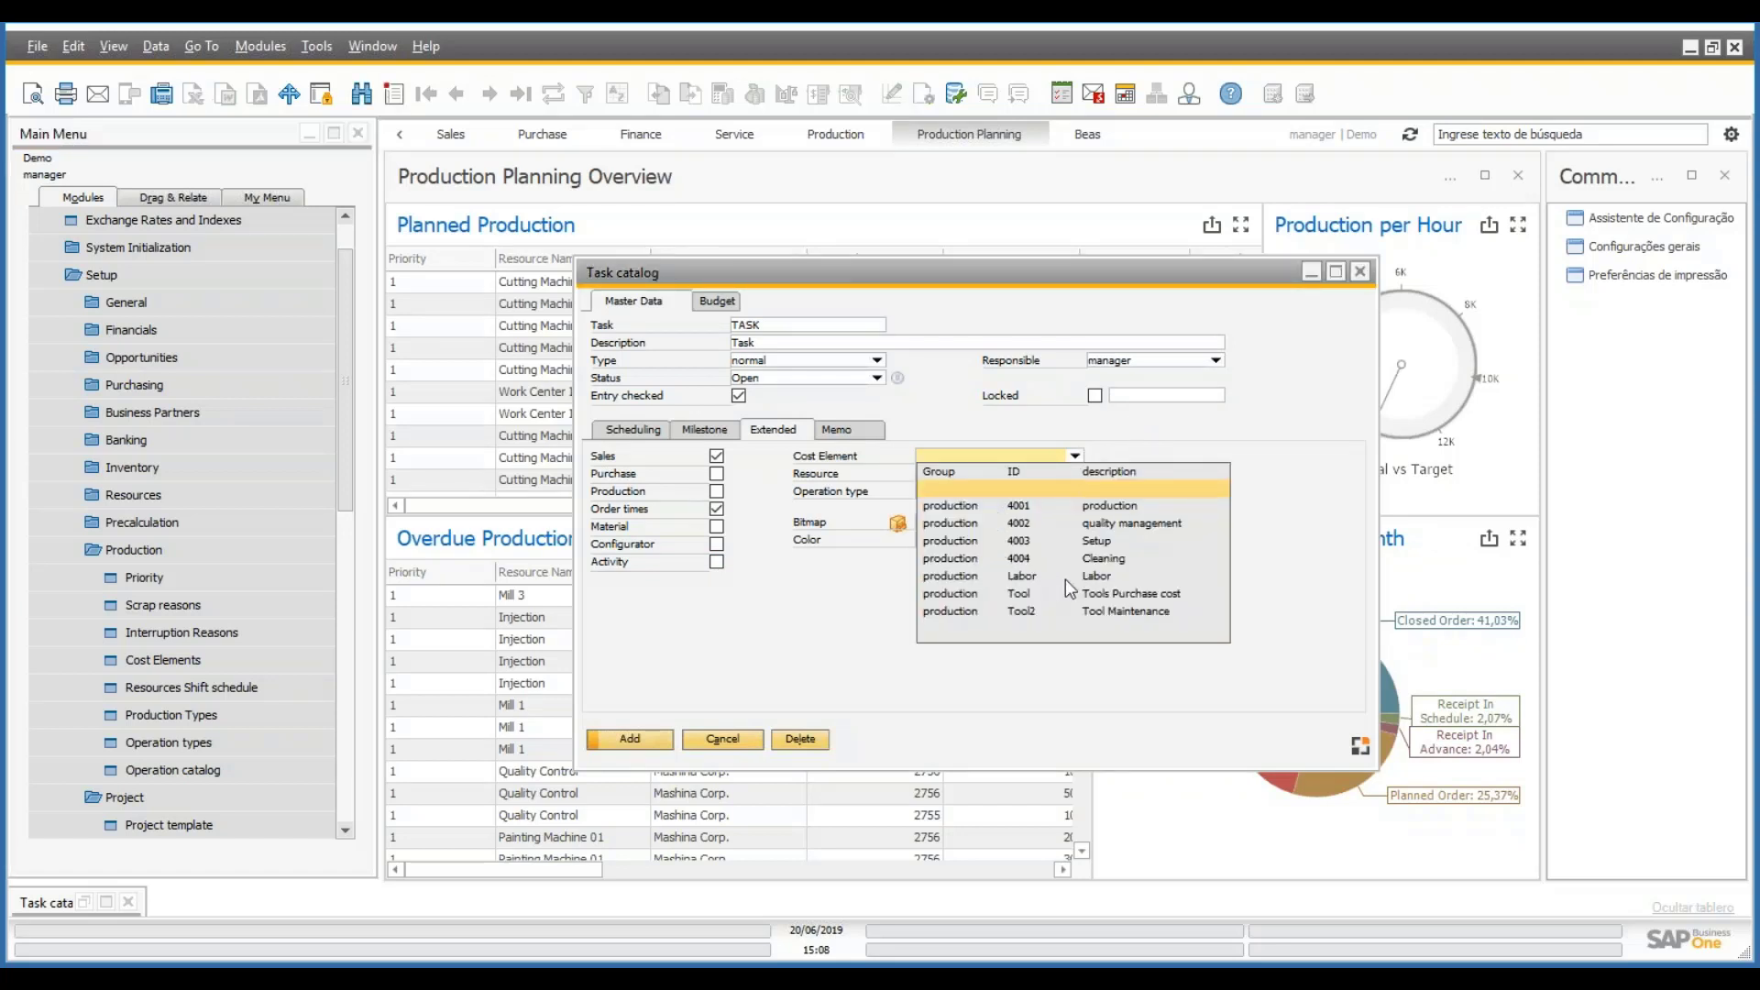
click(1108, 507)
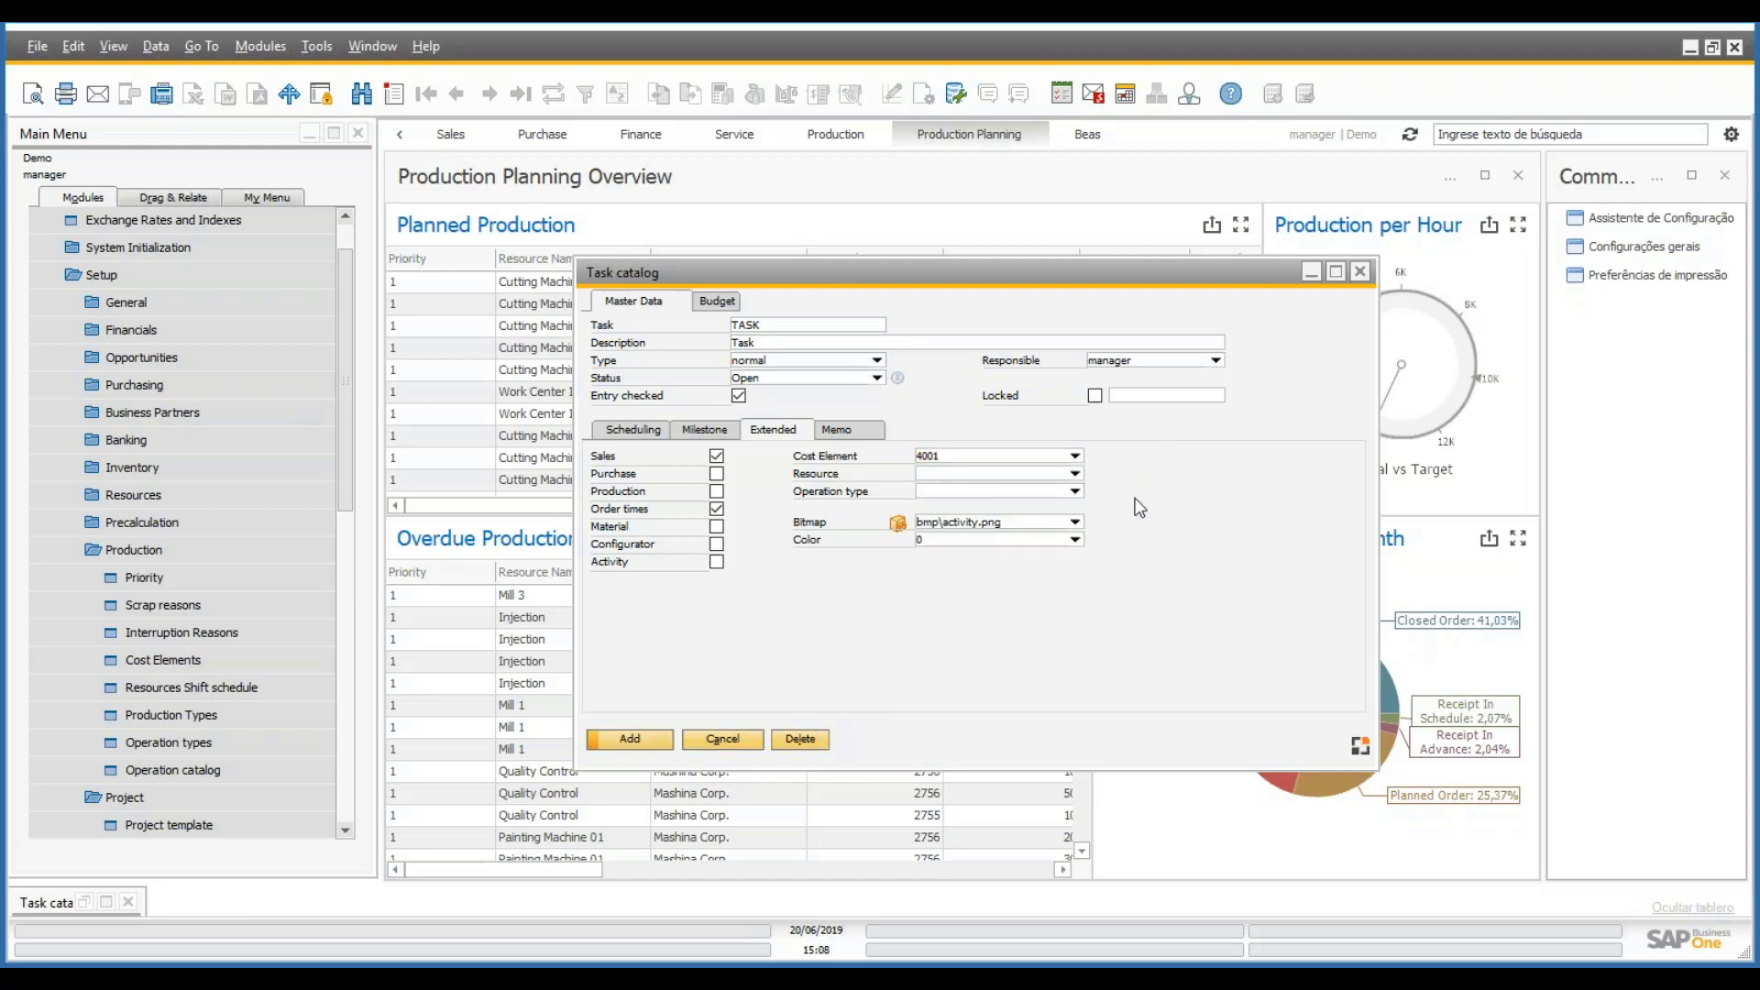
click(1076, 475)
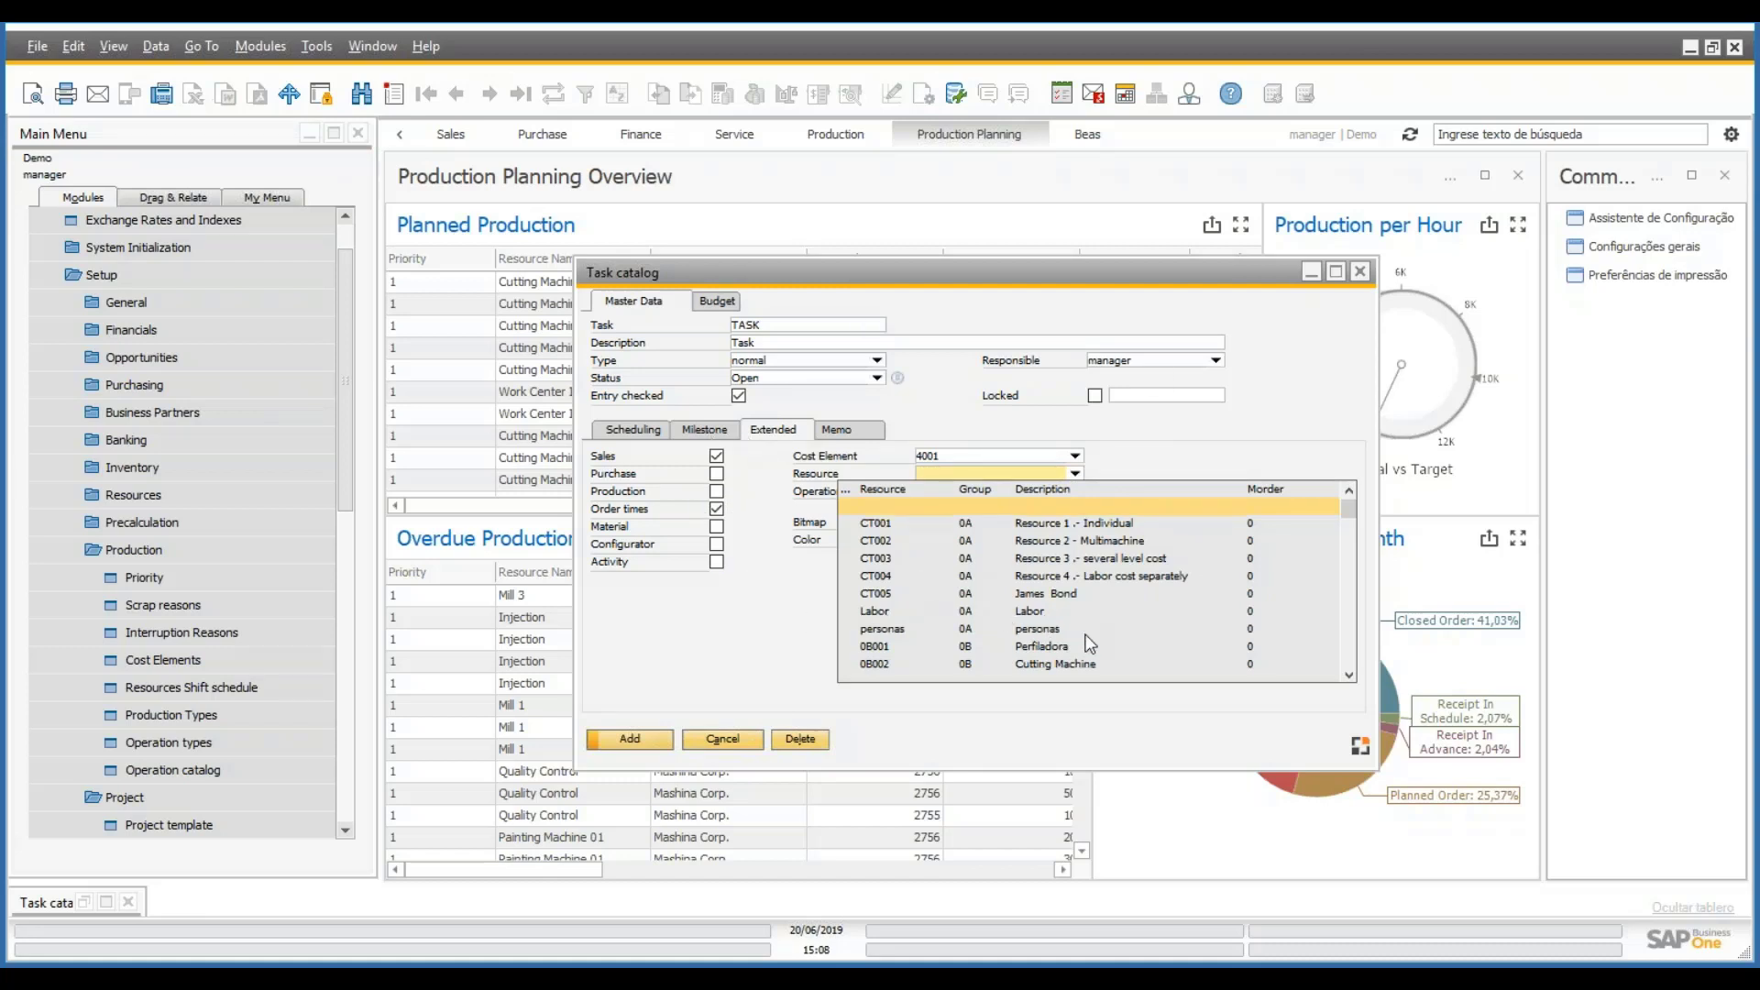
click(1037, 631)
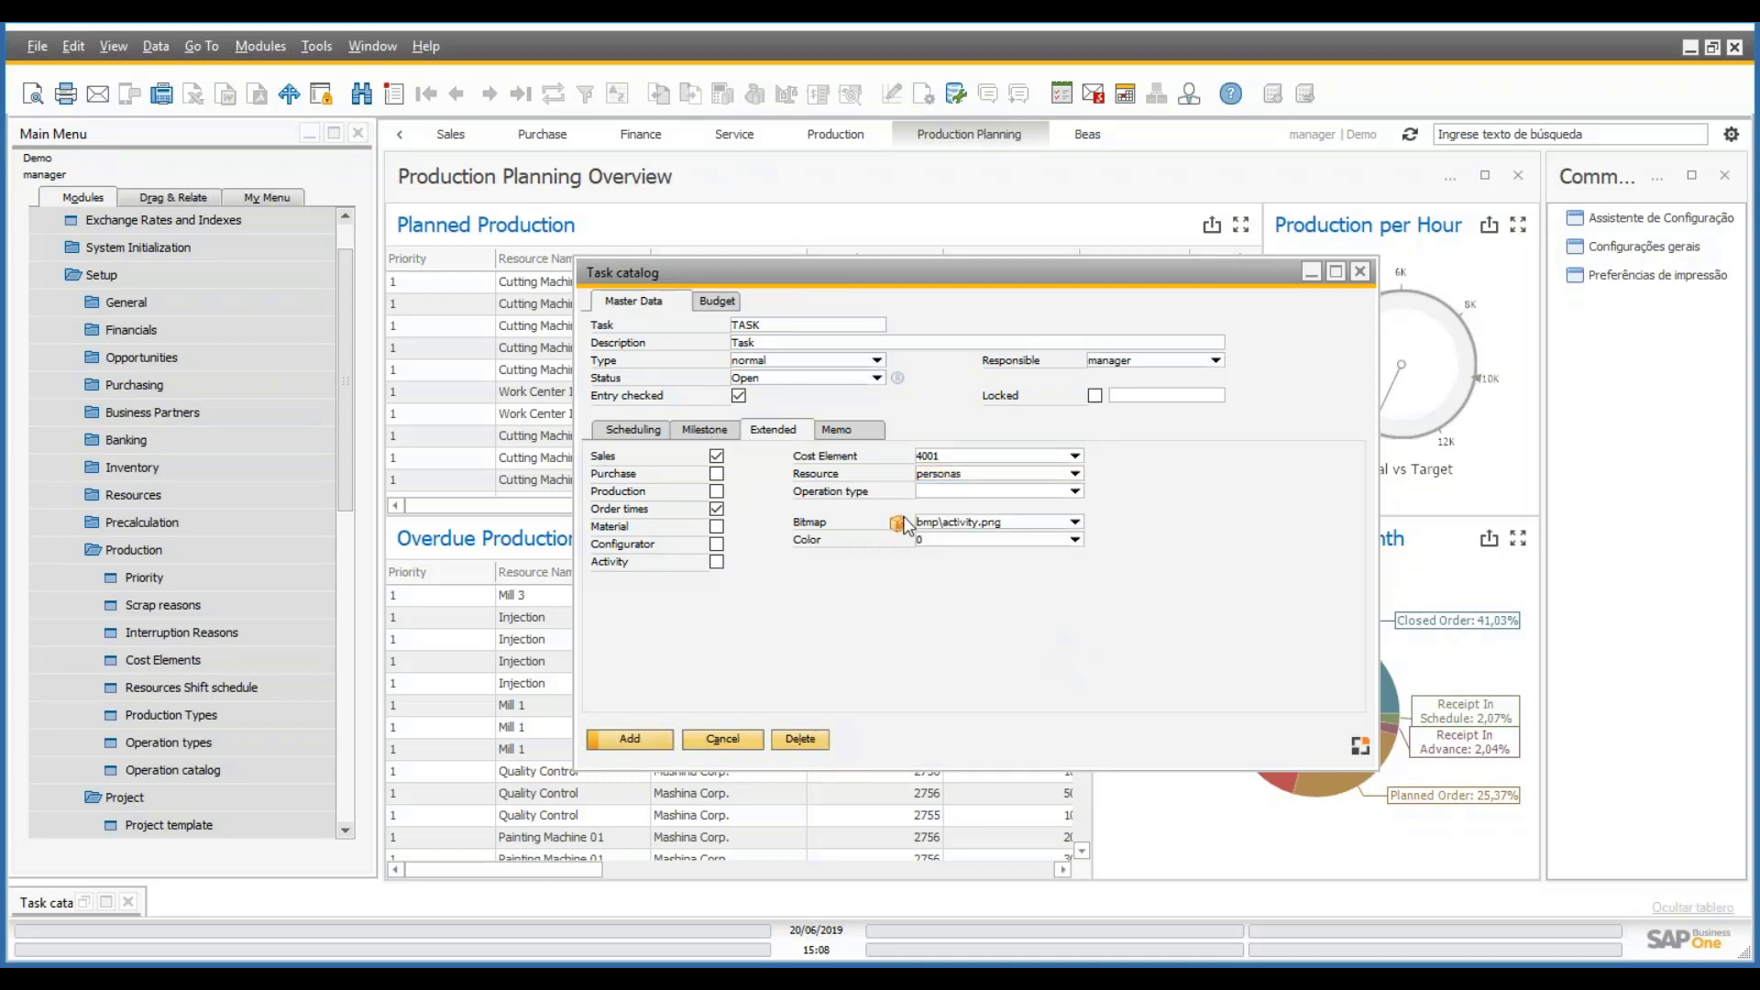
click(1075, 492)
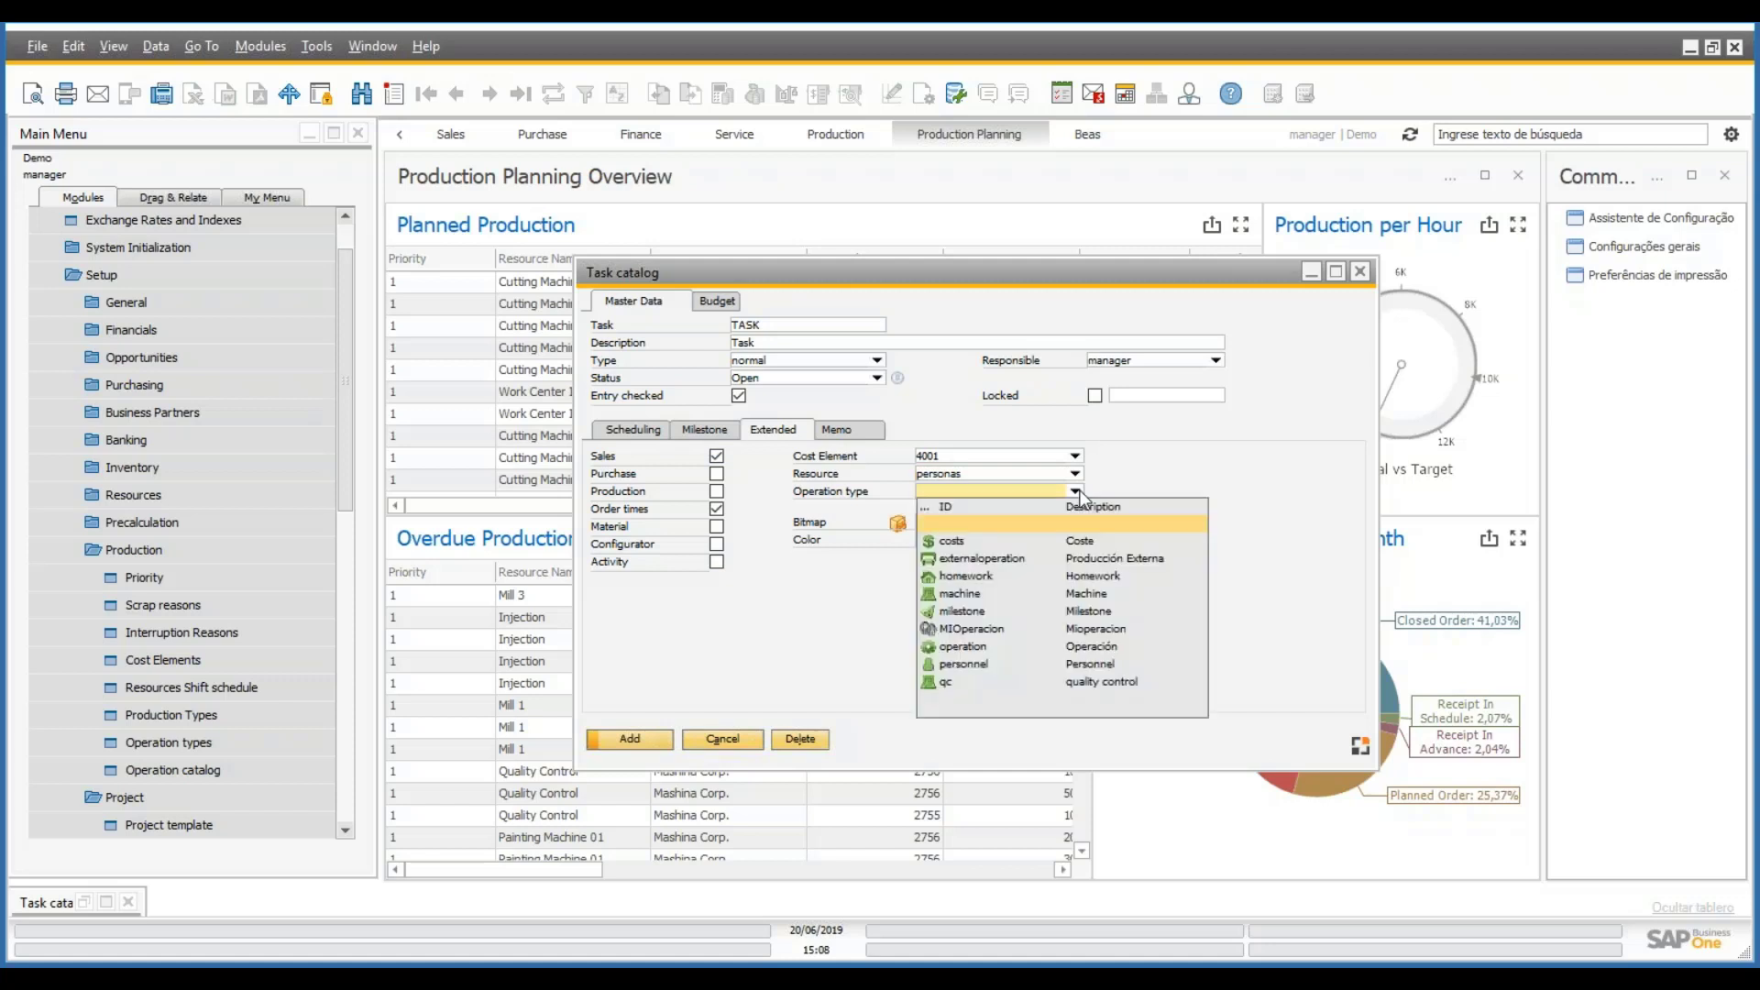
click(961, 667)
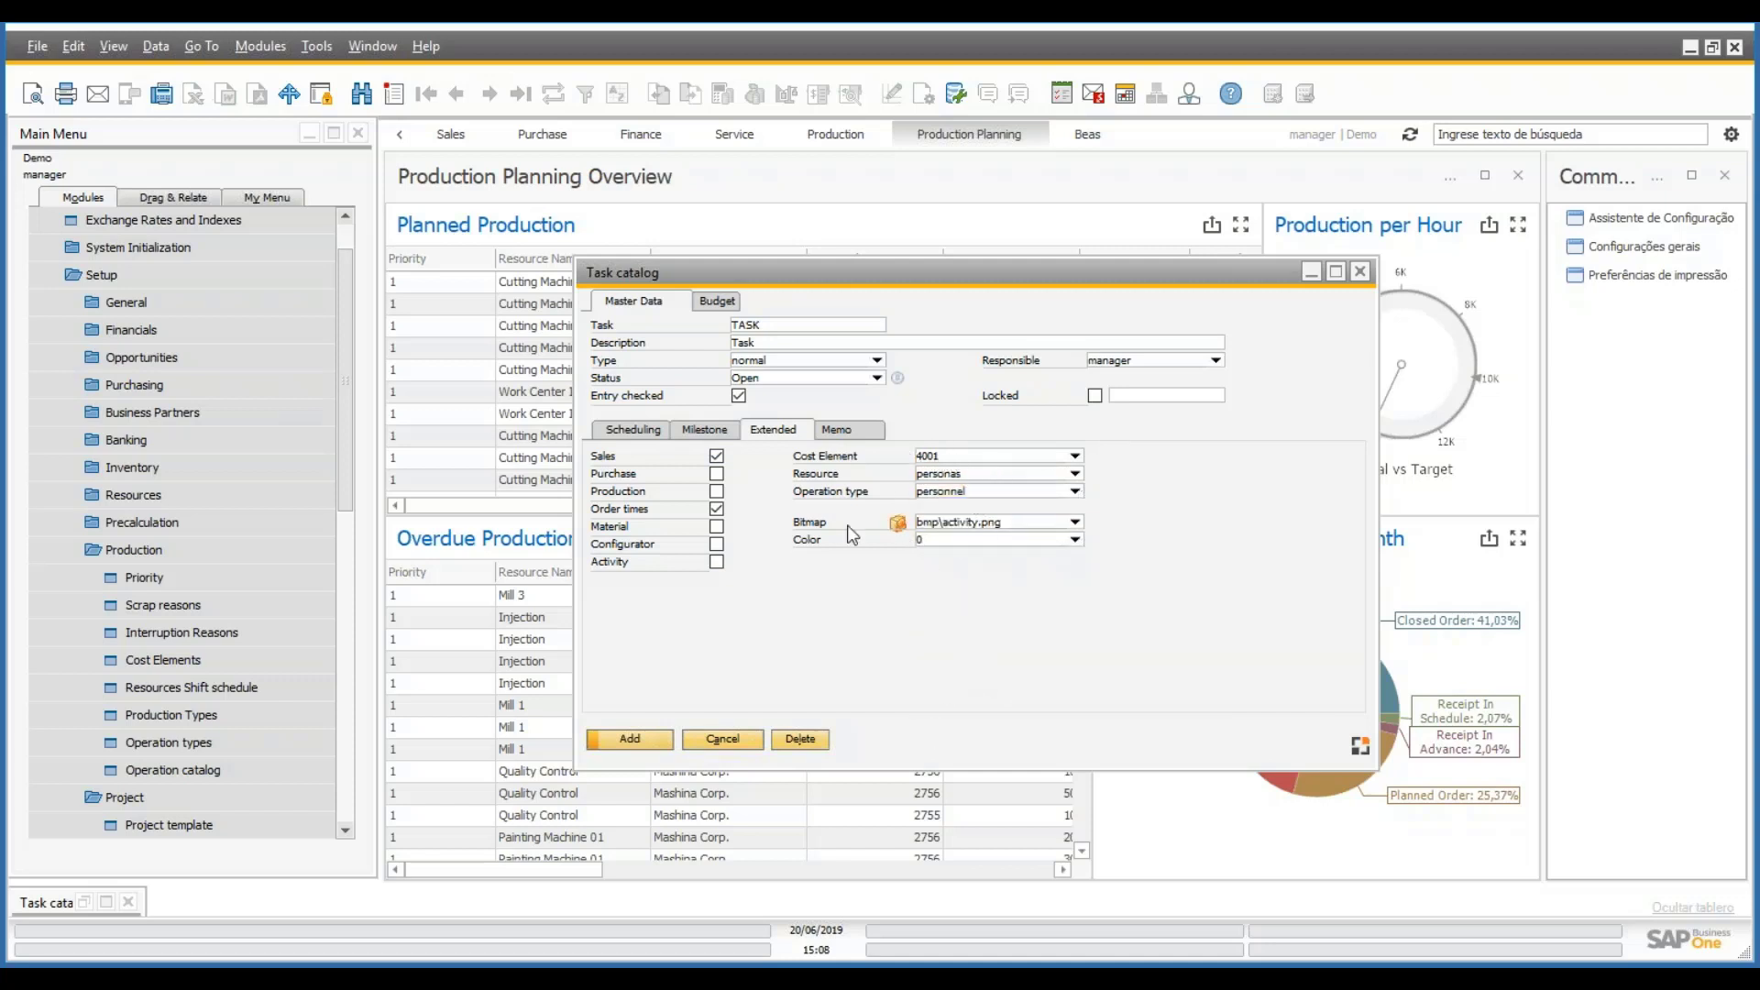
- Keep Order times on, check the Memo tab, and add TASK to the catalog
click(716, 508)
click(718, 512)
click(836, 429)
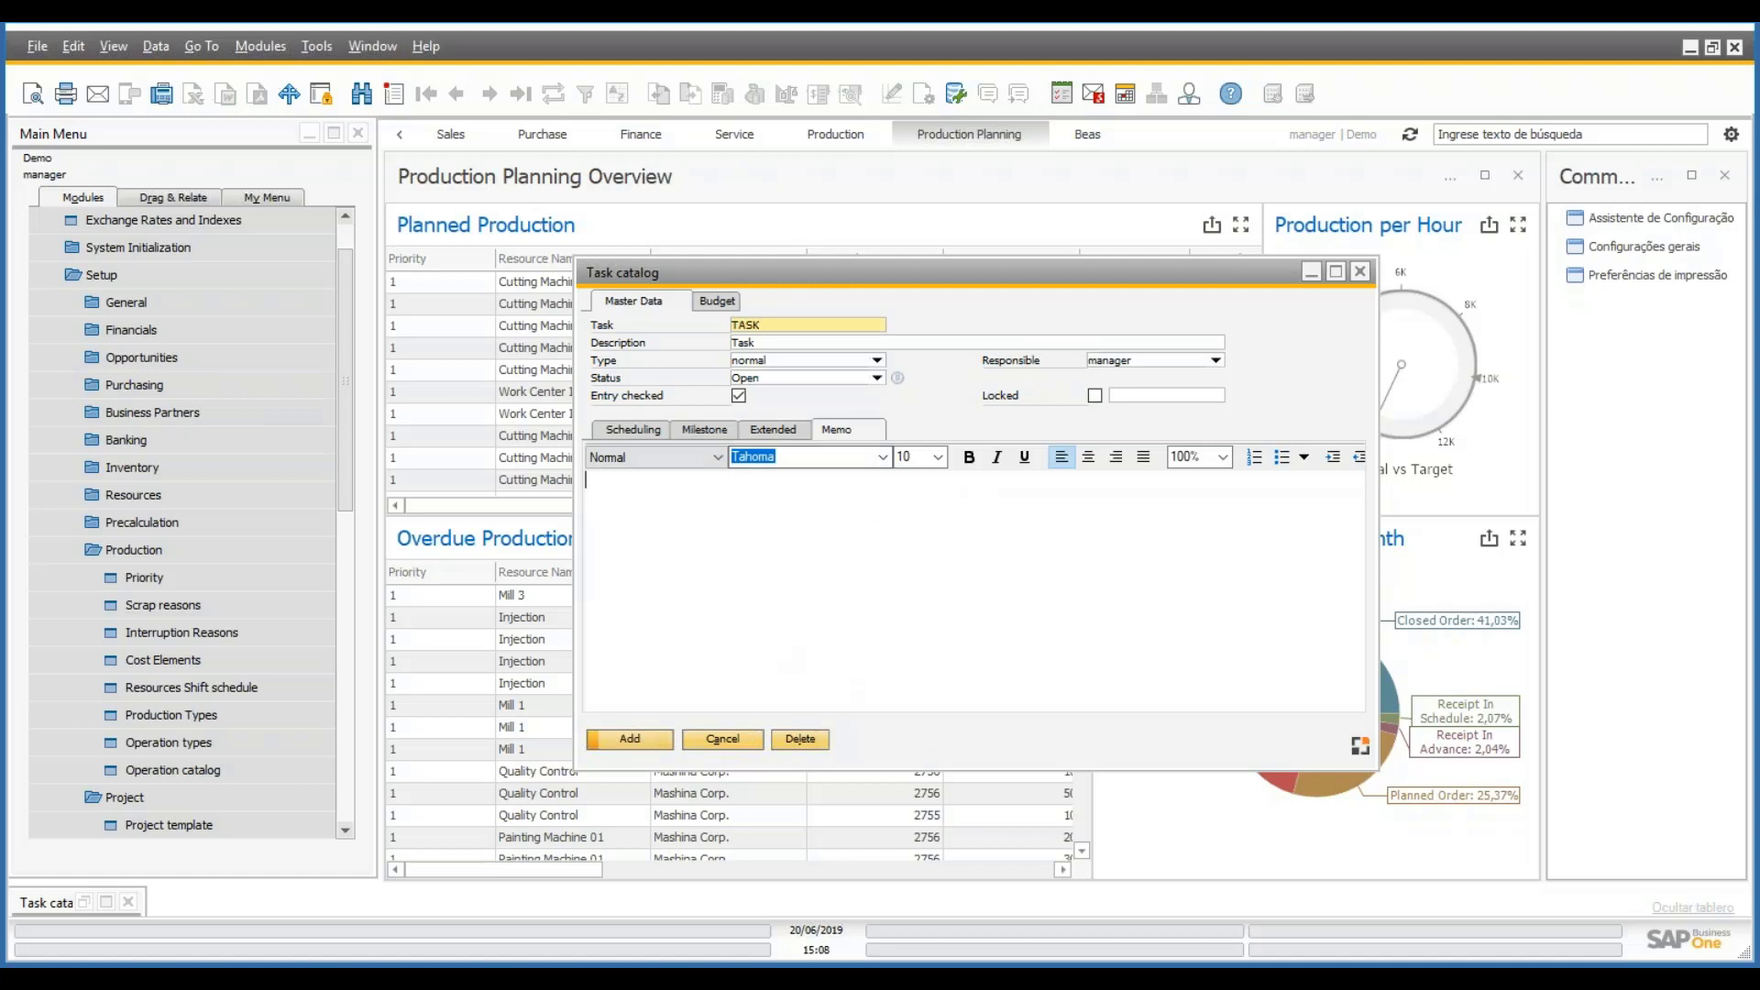
click(652, 739)
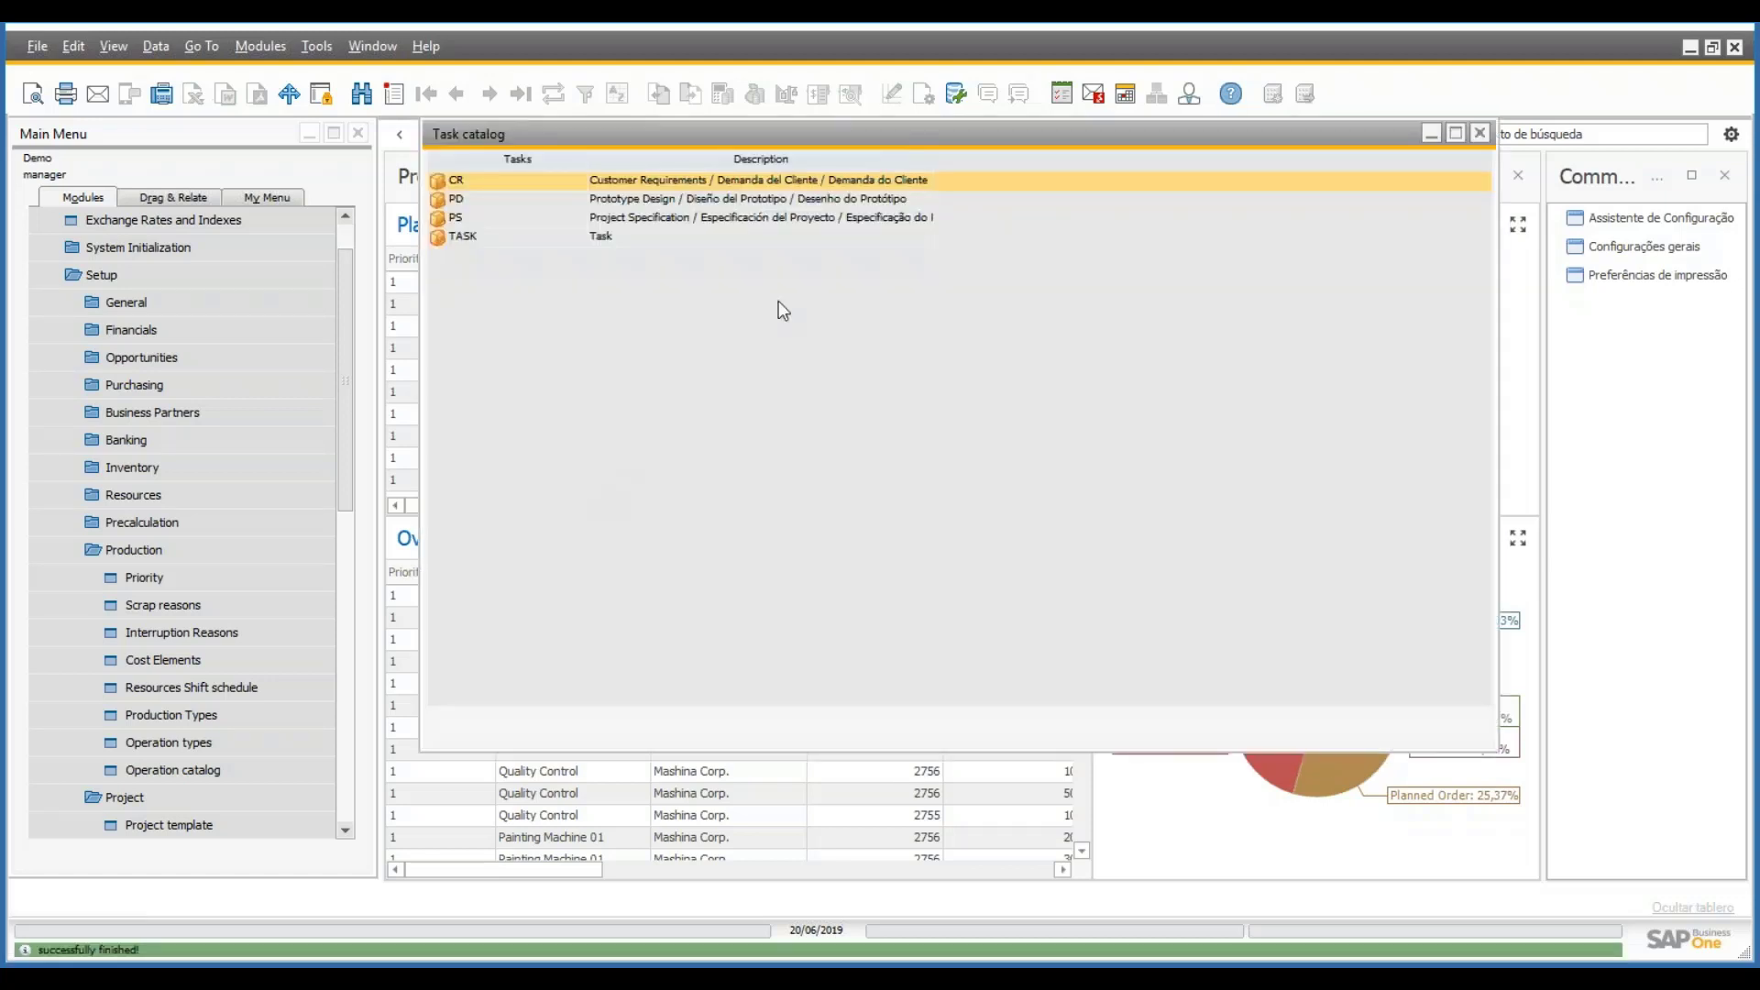
- Start a new task with code MILESTON, description 'Milestone' and type Milestone
click(619, 240)
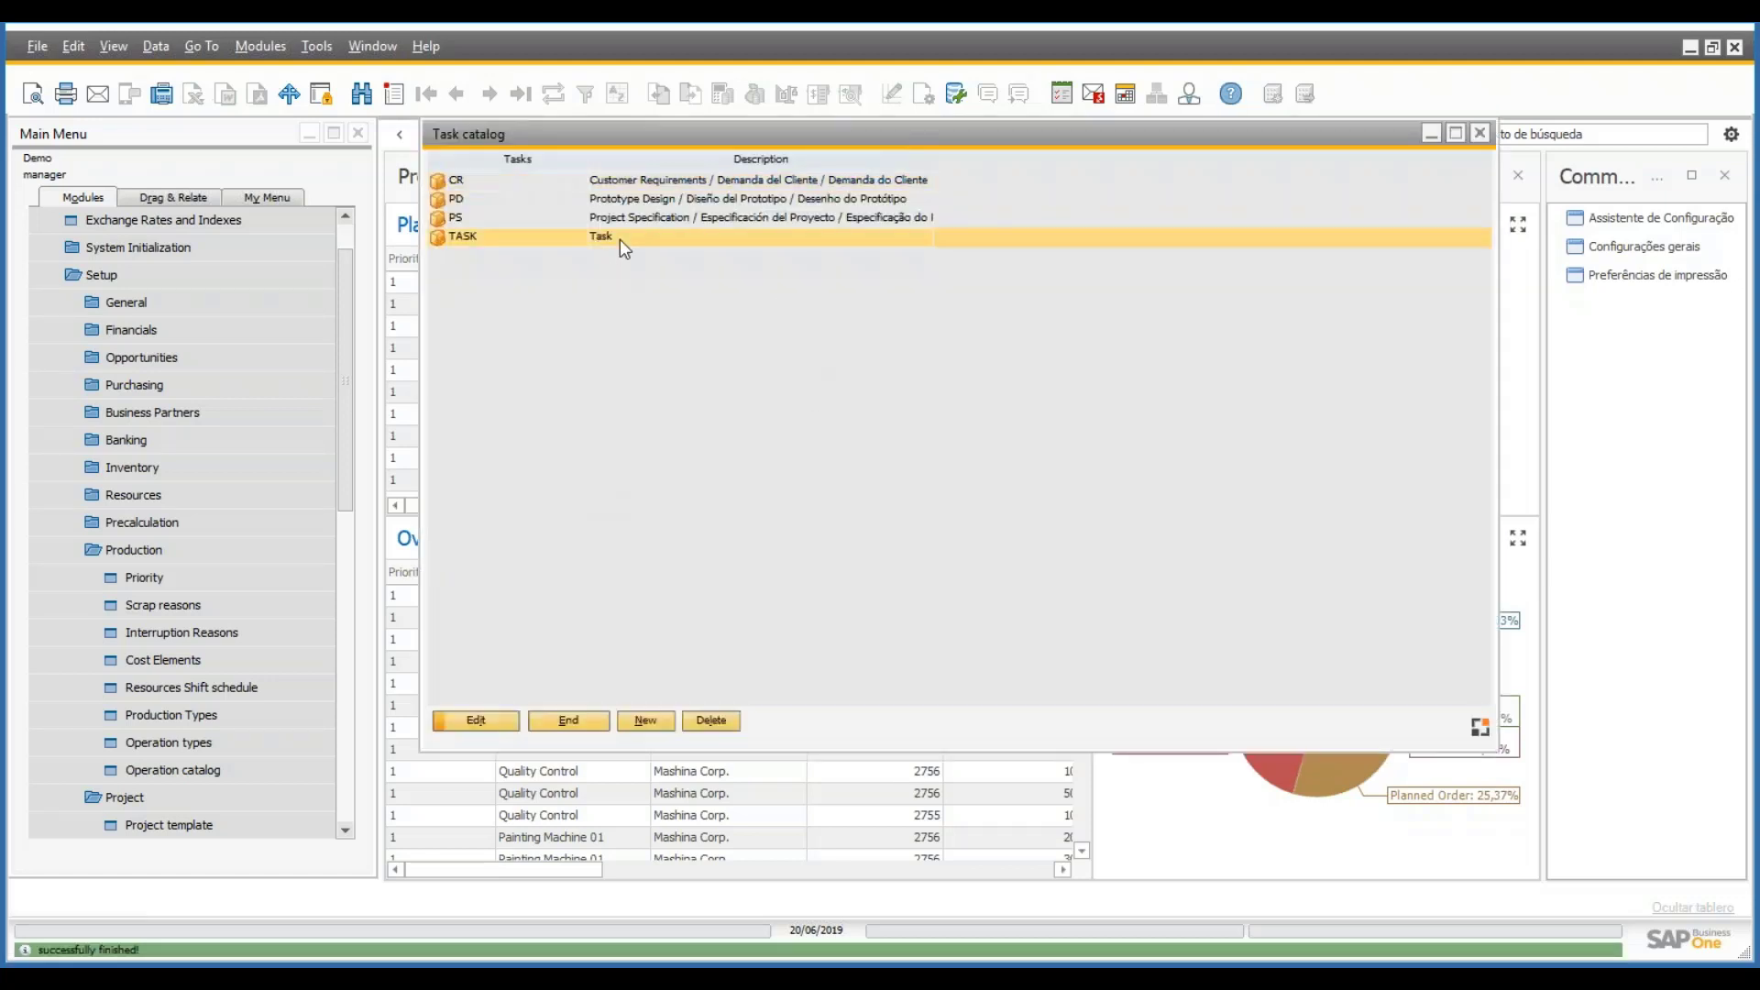
click(652, 723)
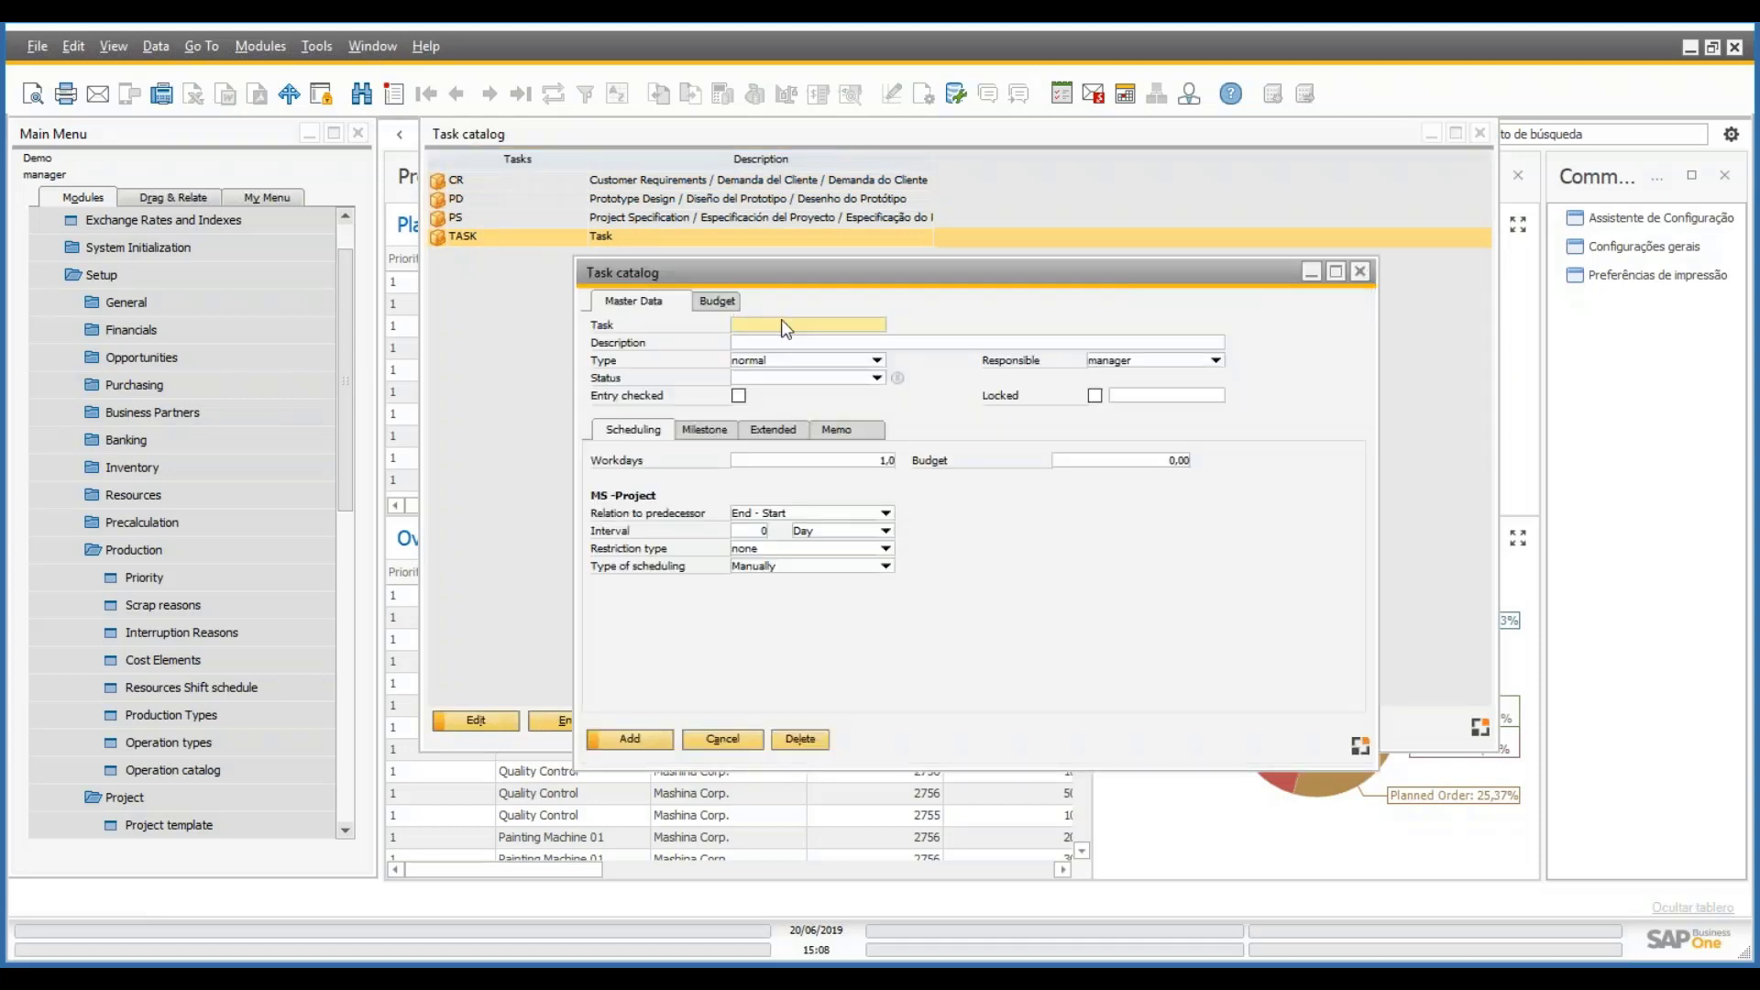
text(MILESTON)
key(Tab)
text(Milestone)
key(Tab)
click(877, 360)
click(784, 376)
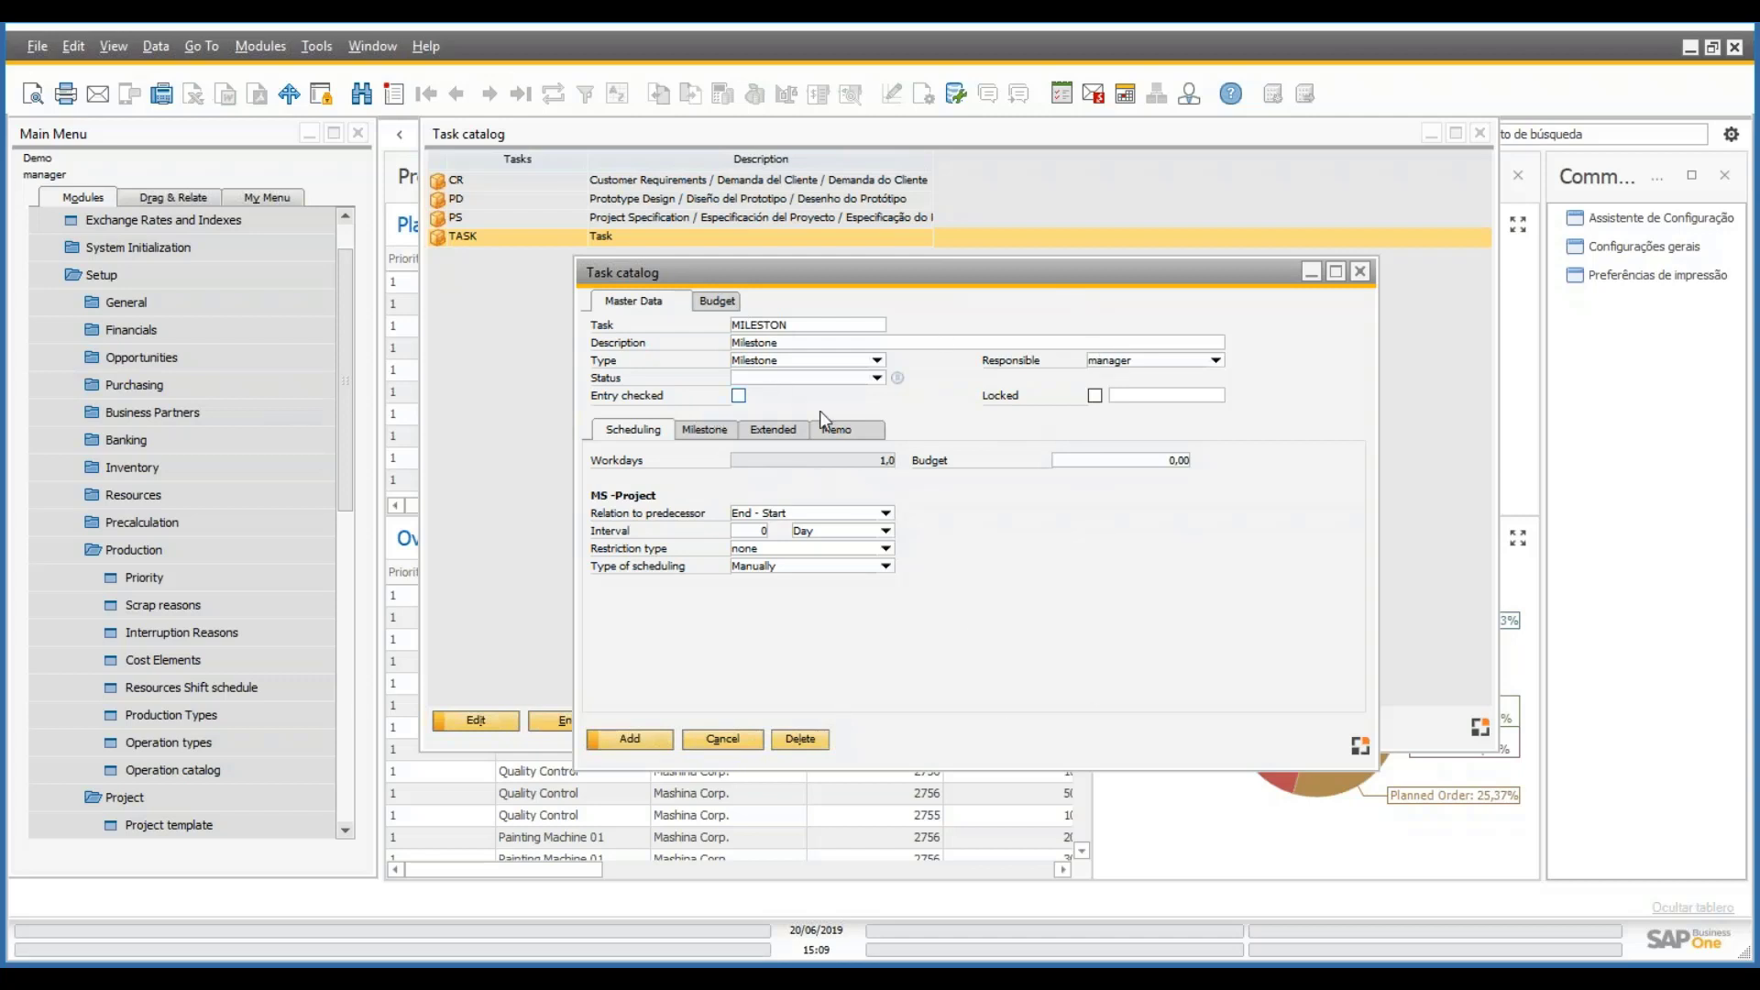
- Set MILESTON to Open with Entry checked and list the defined milestones Approval and Design
click(878, 378)
click(785, 405)
click(739, 396)
click(708, 435)
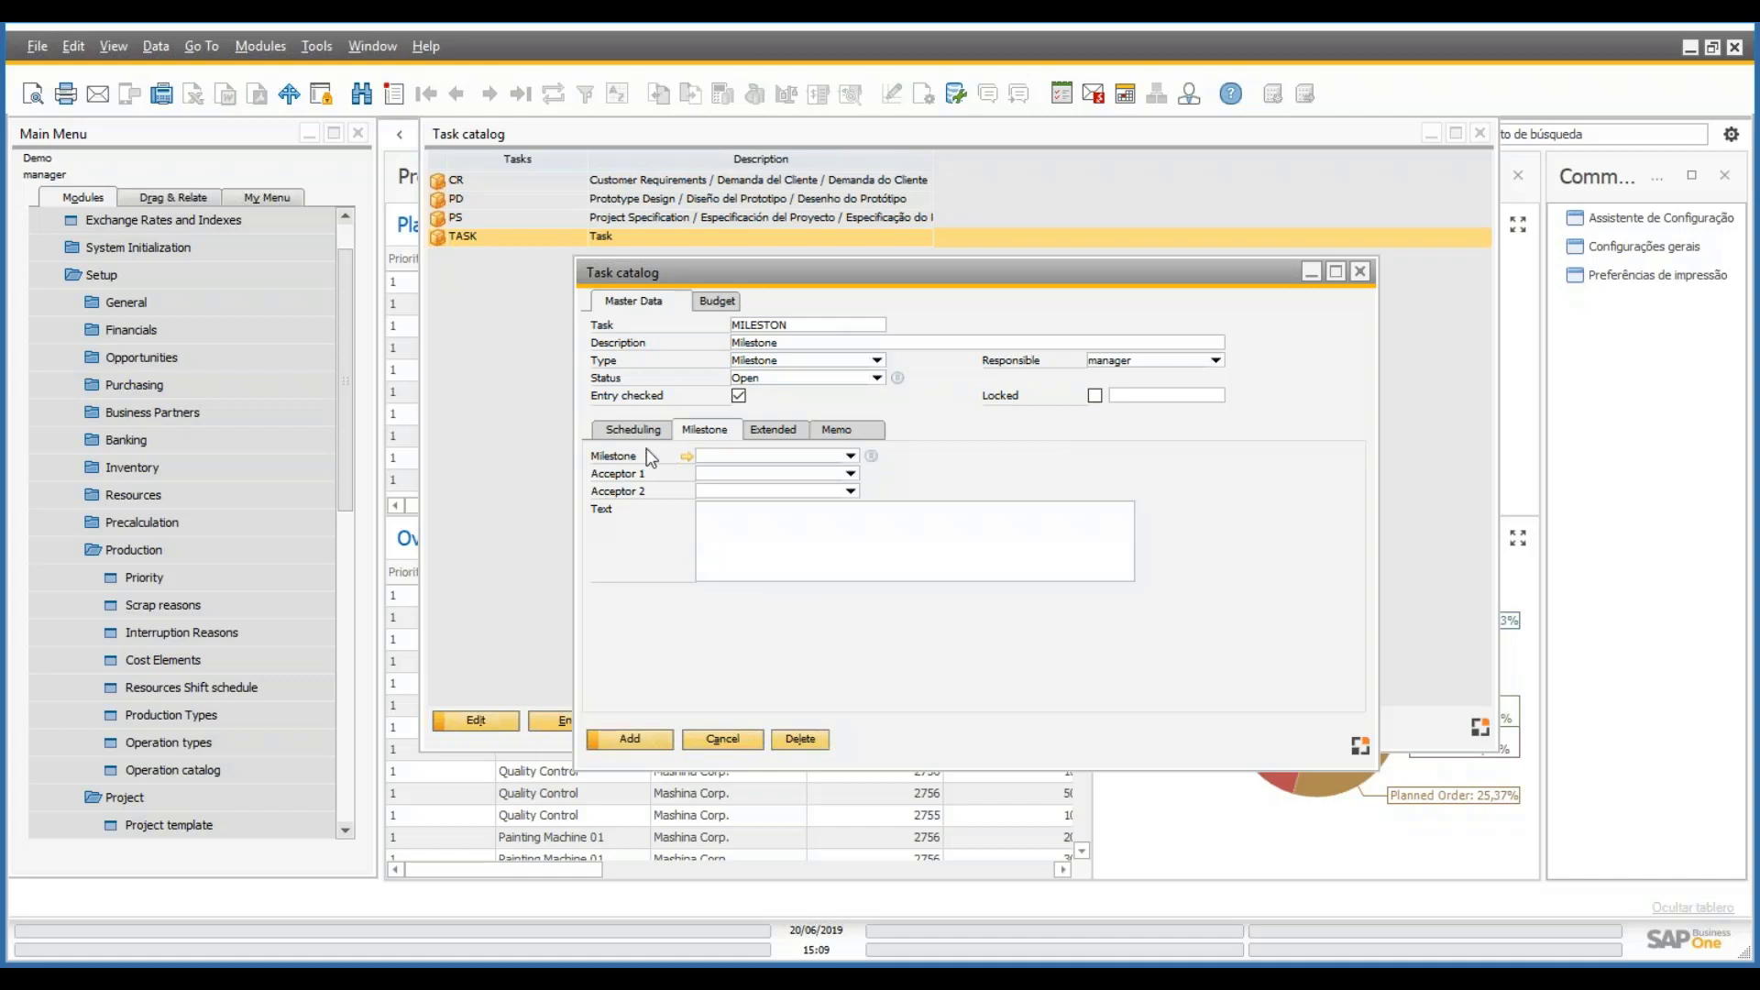
click(872, 456)
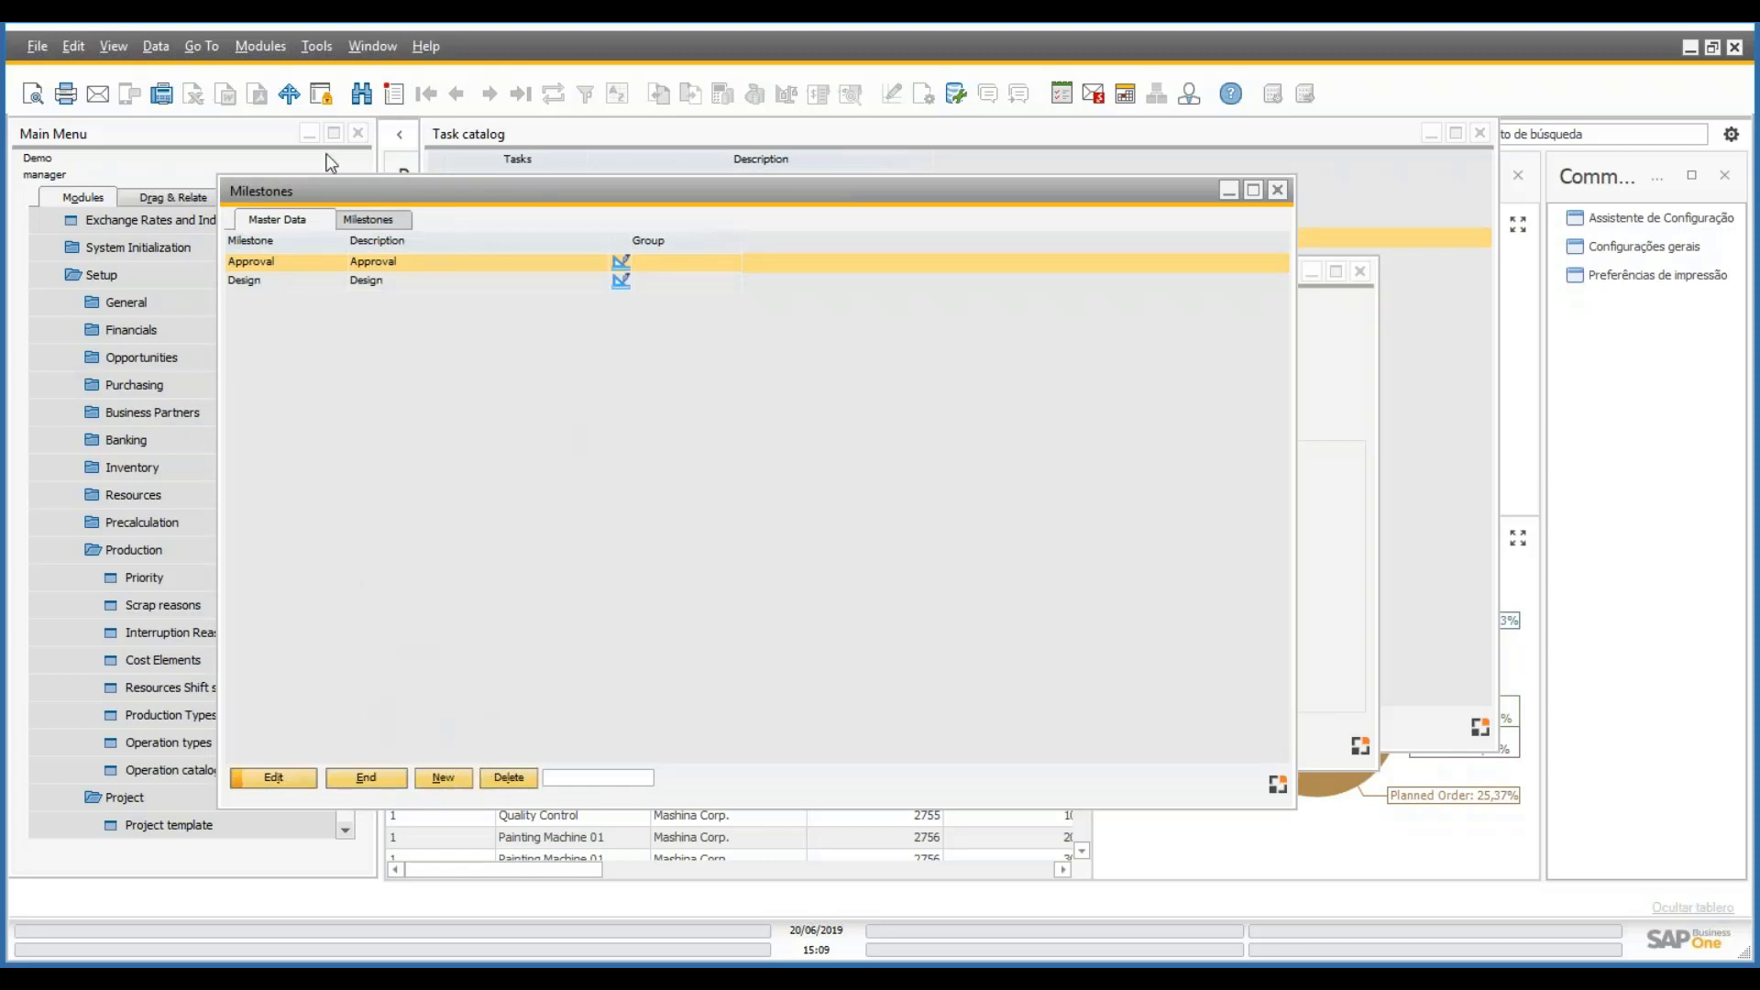
click(444, 785)
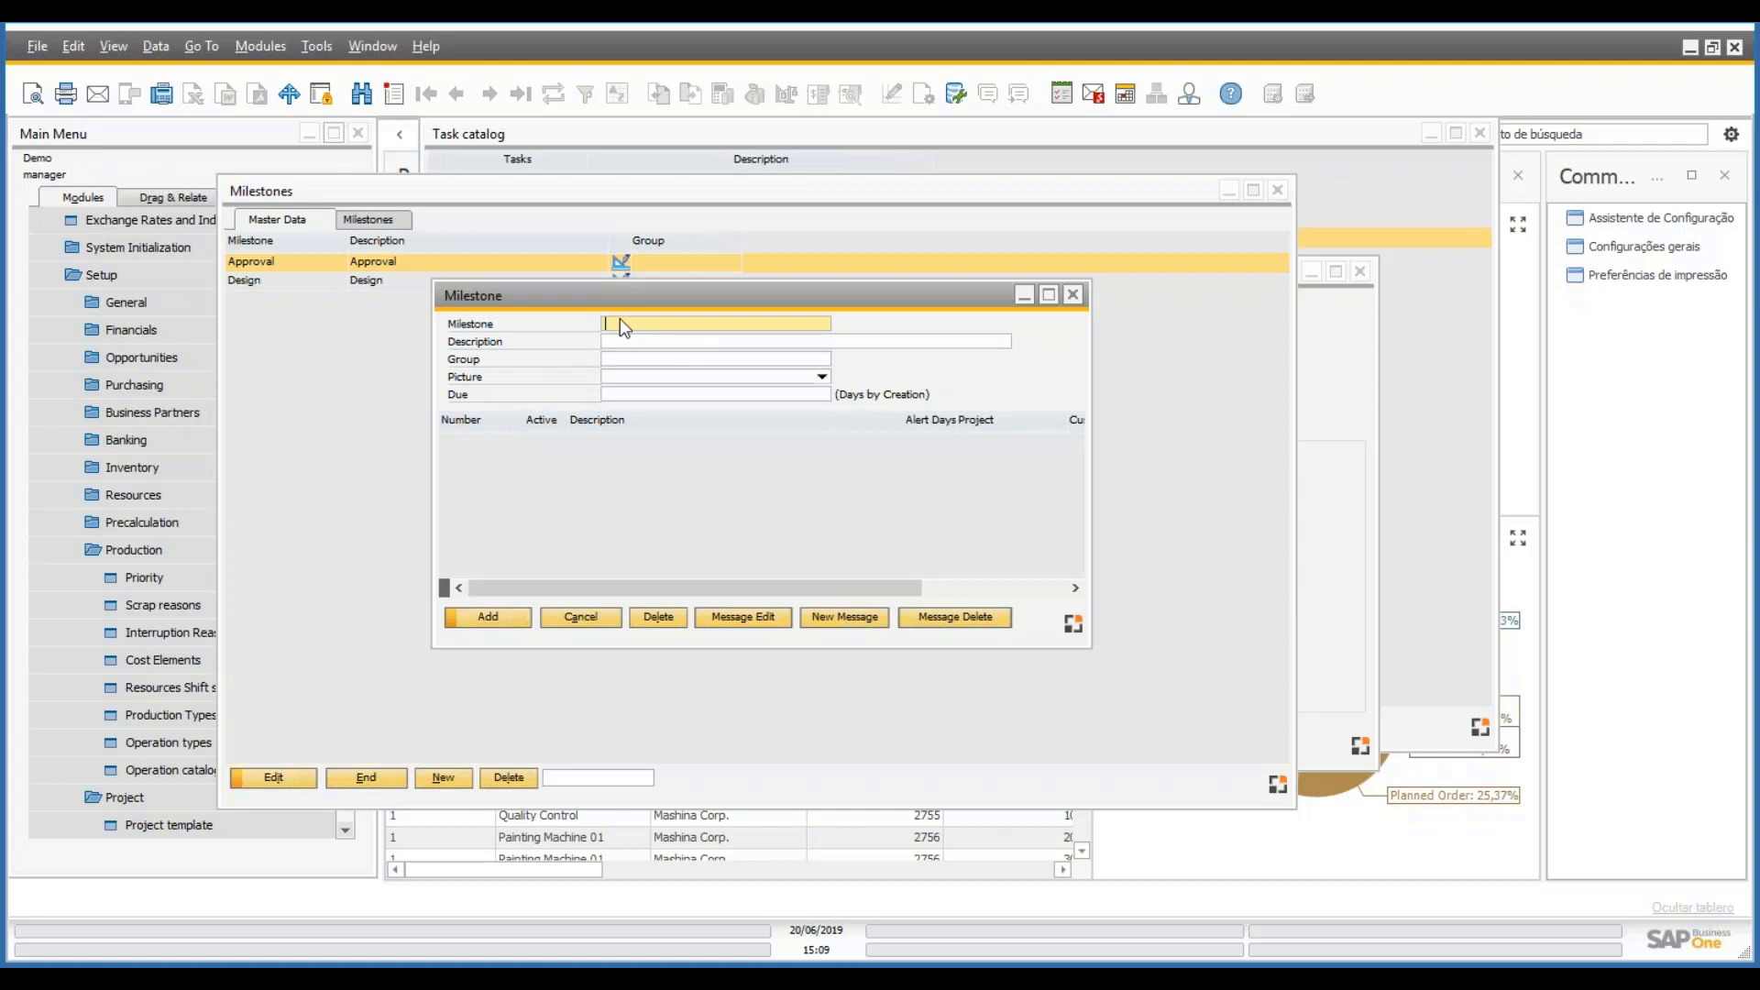
click(630, 341)
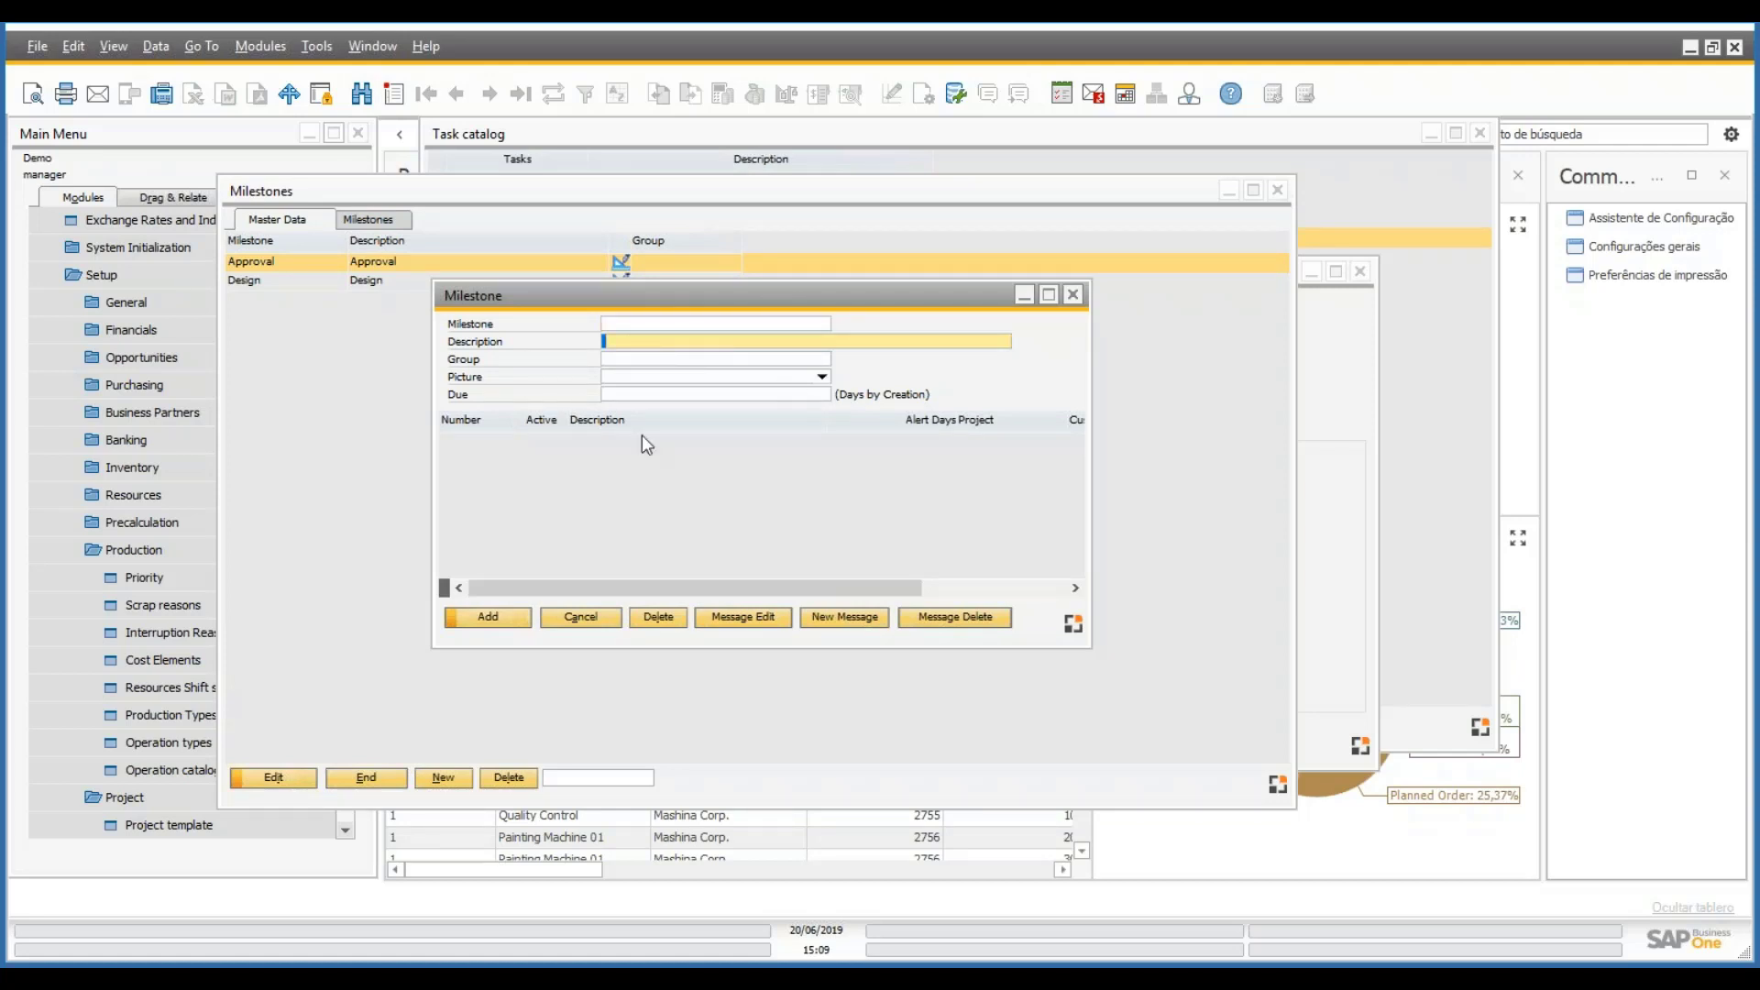
click(605, 621)
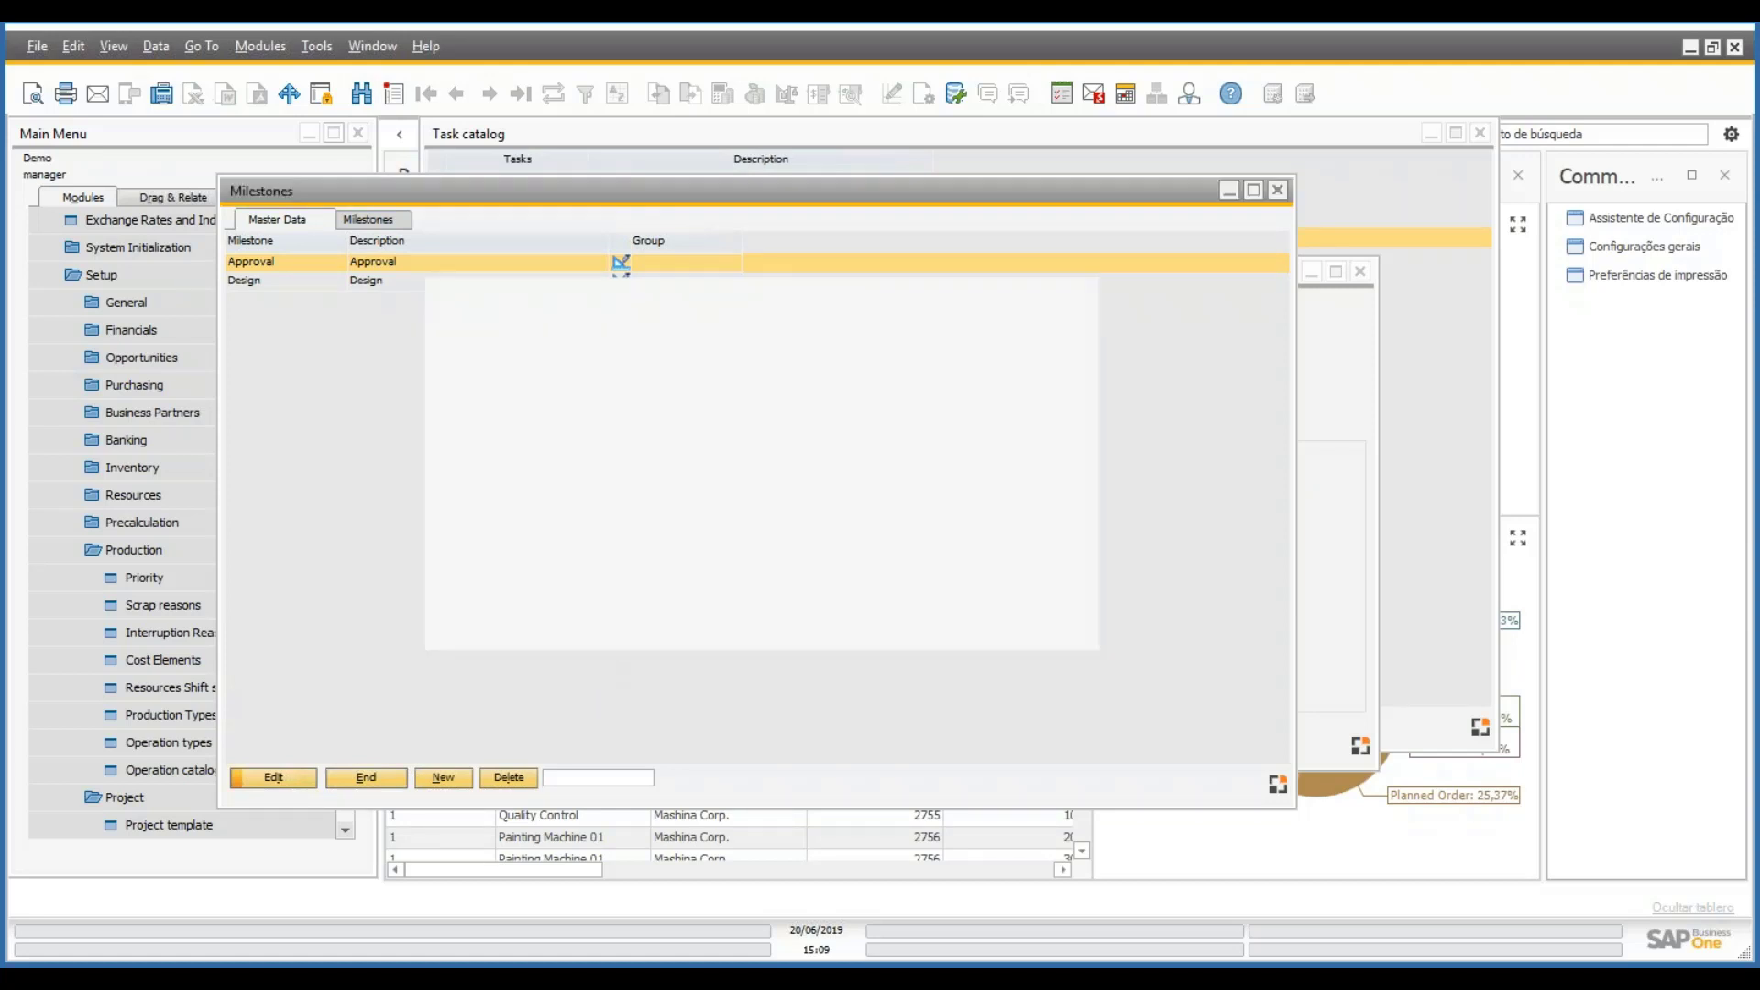
double_click(386, 259)
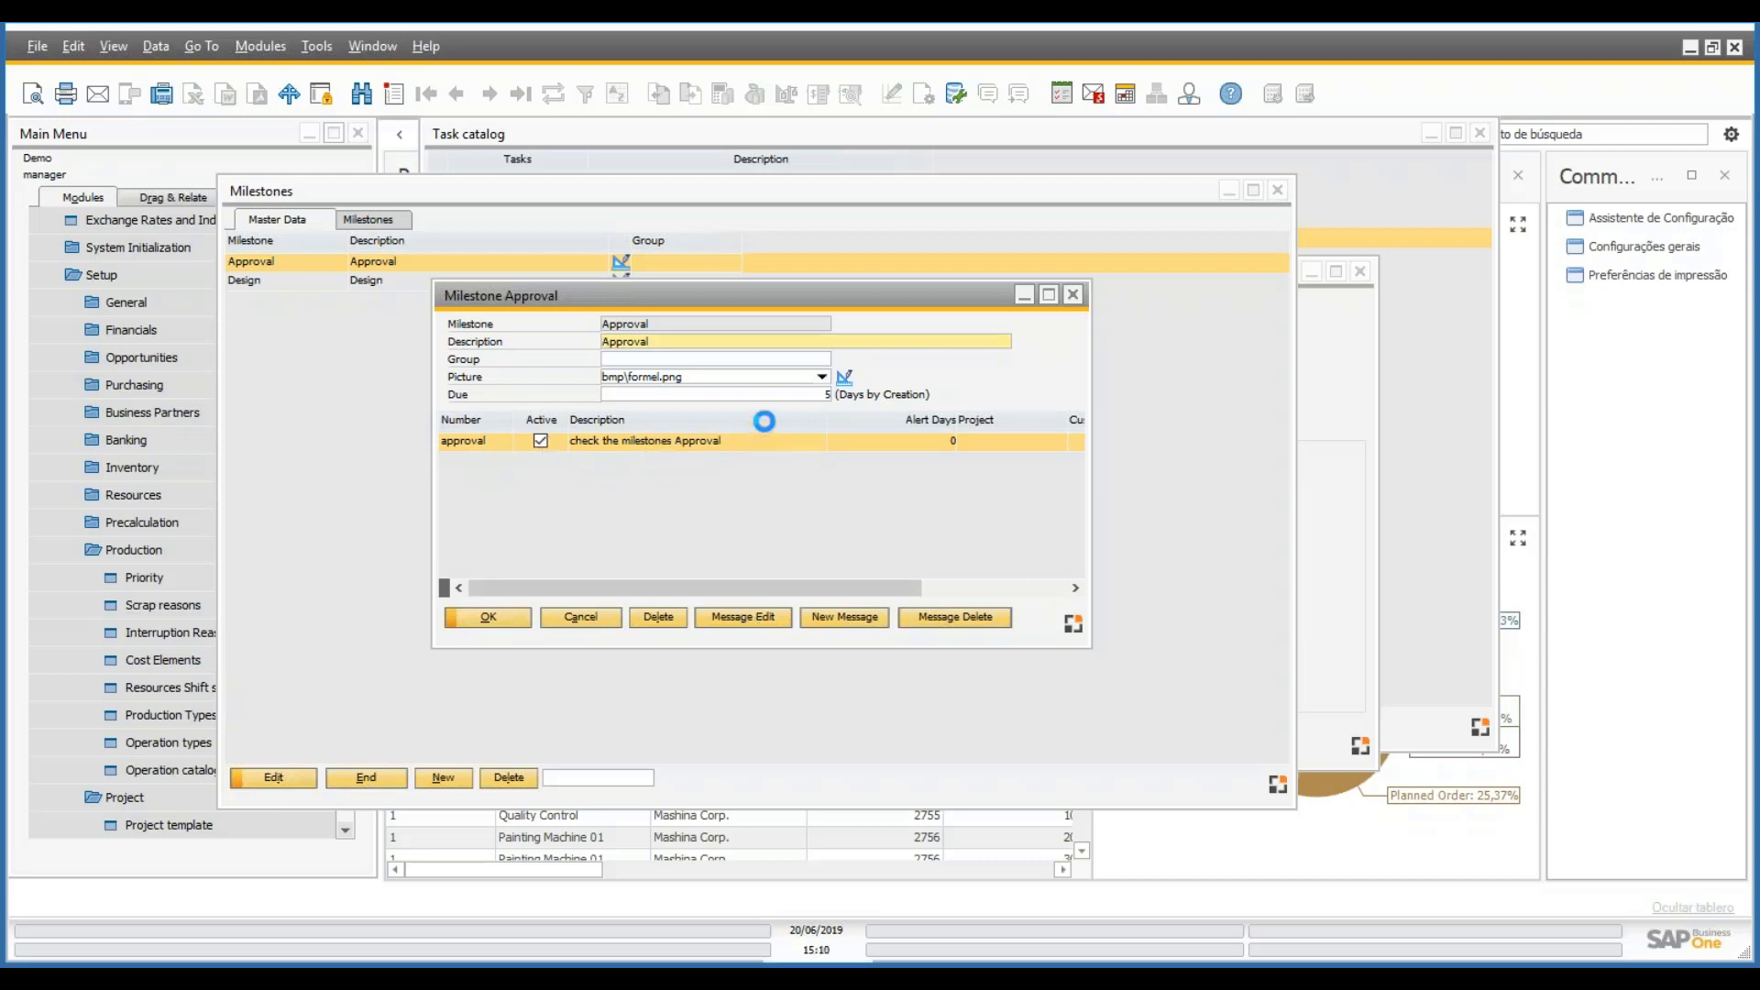
click(774, 609)
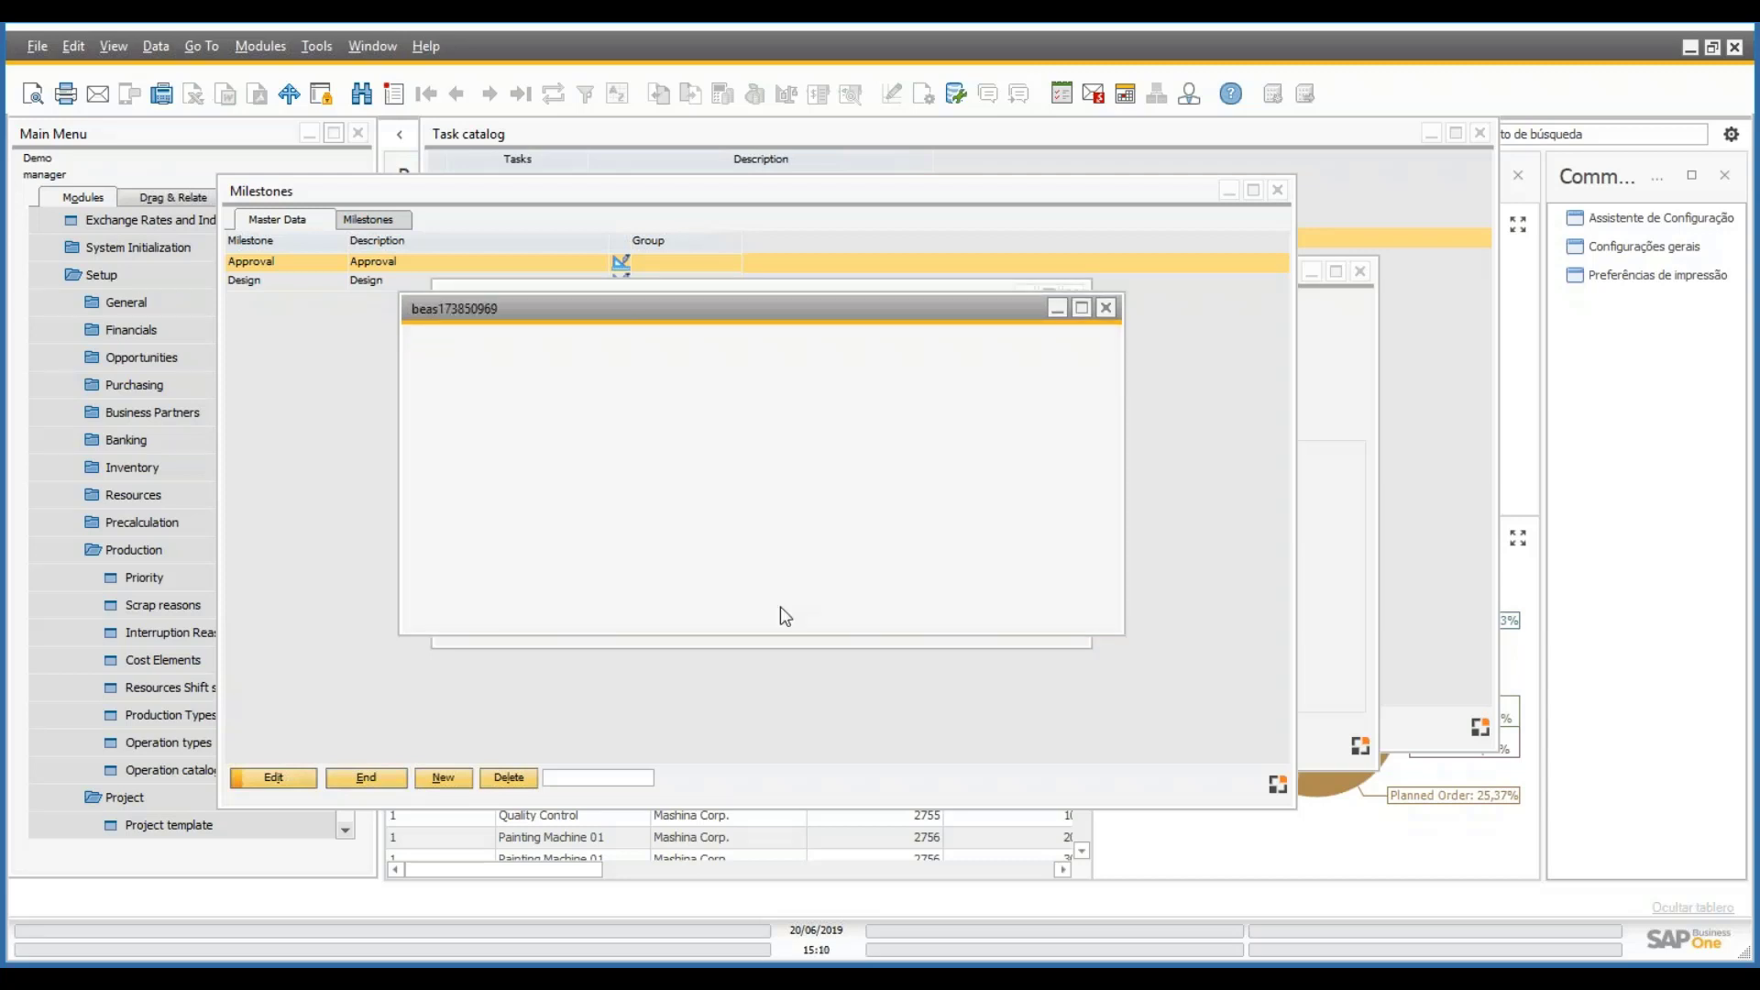
click(547, 603)
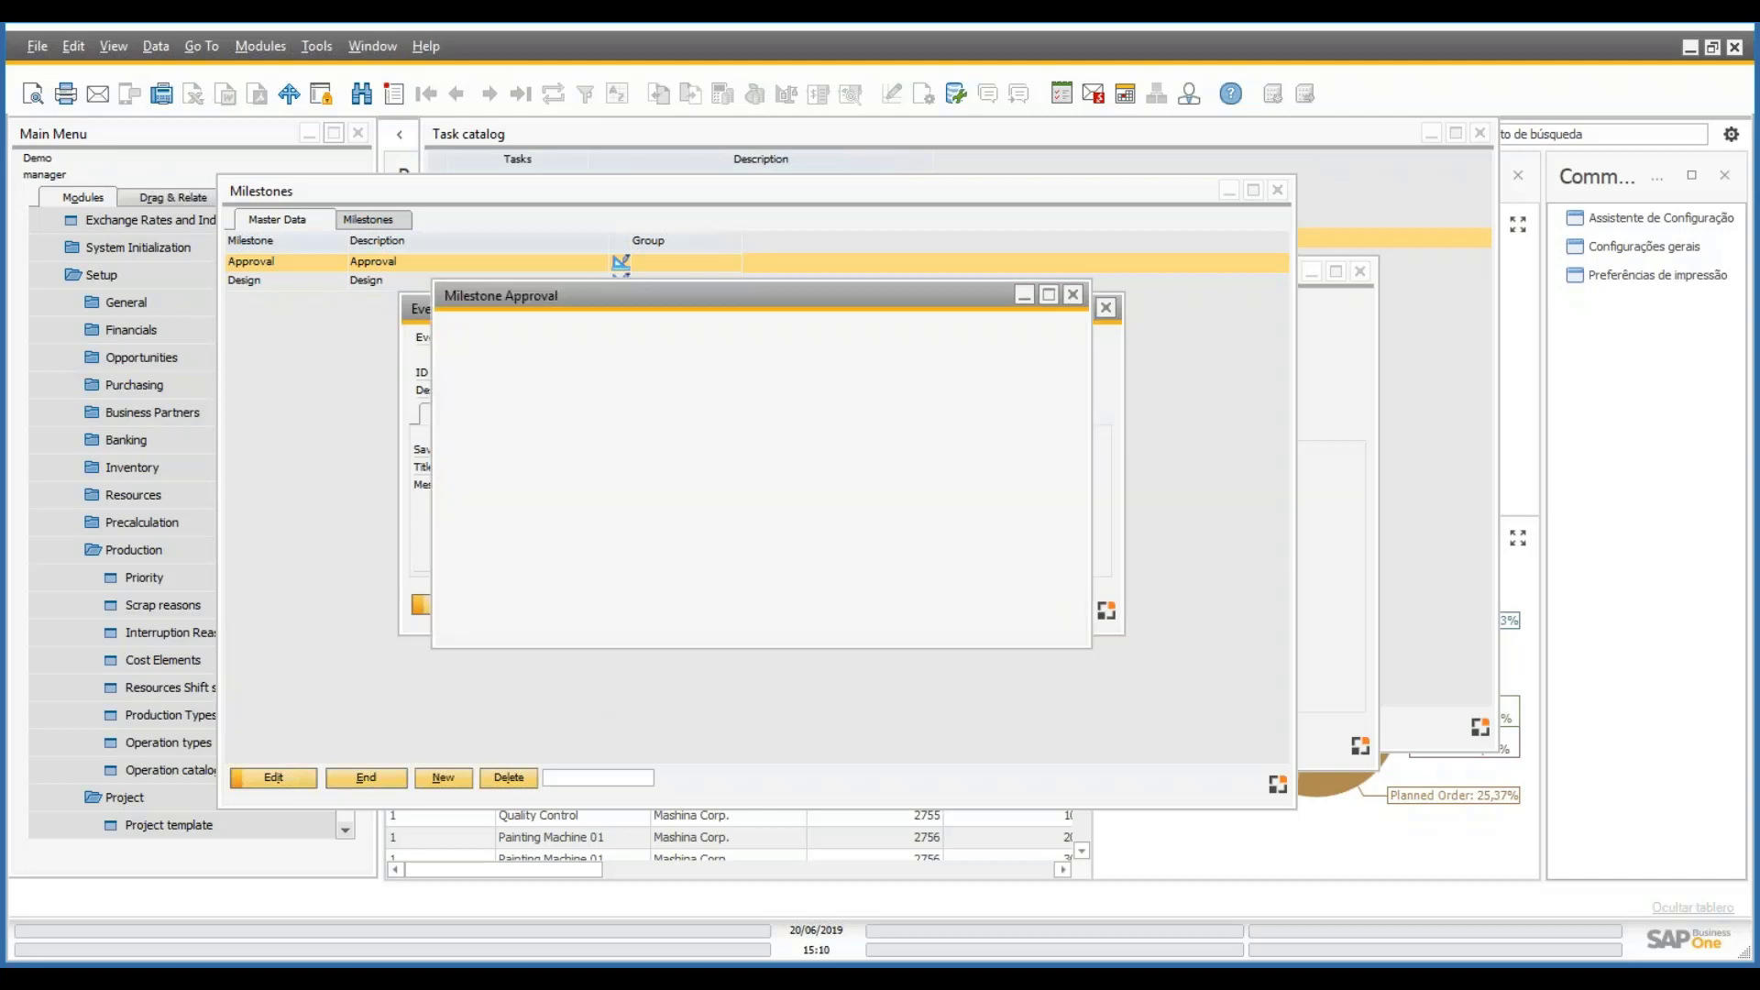
click(834, 618)
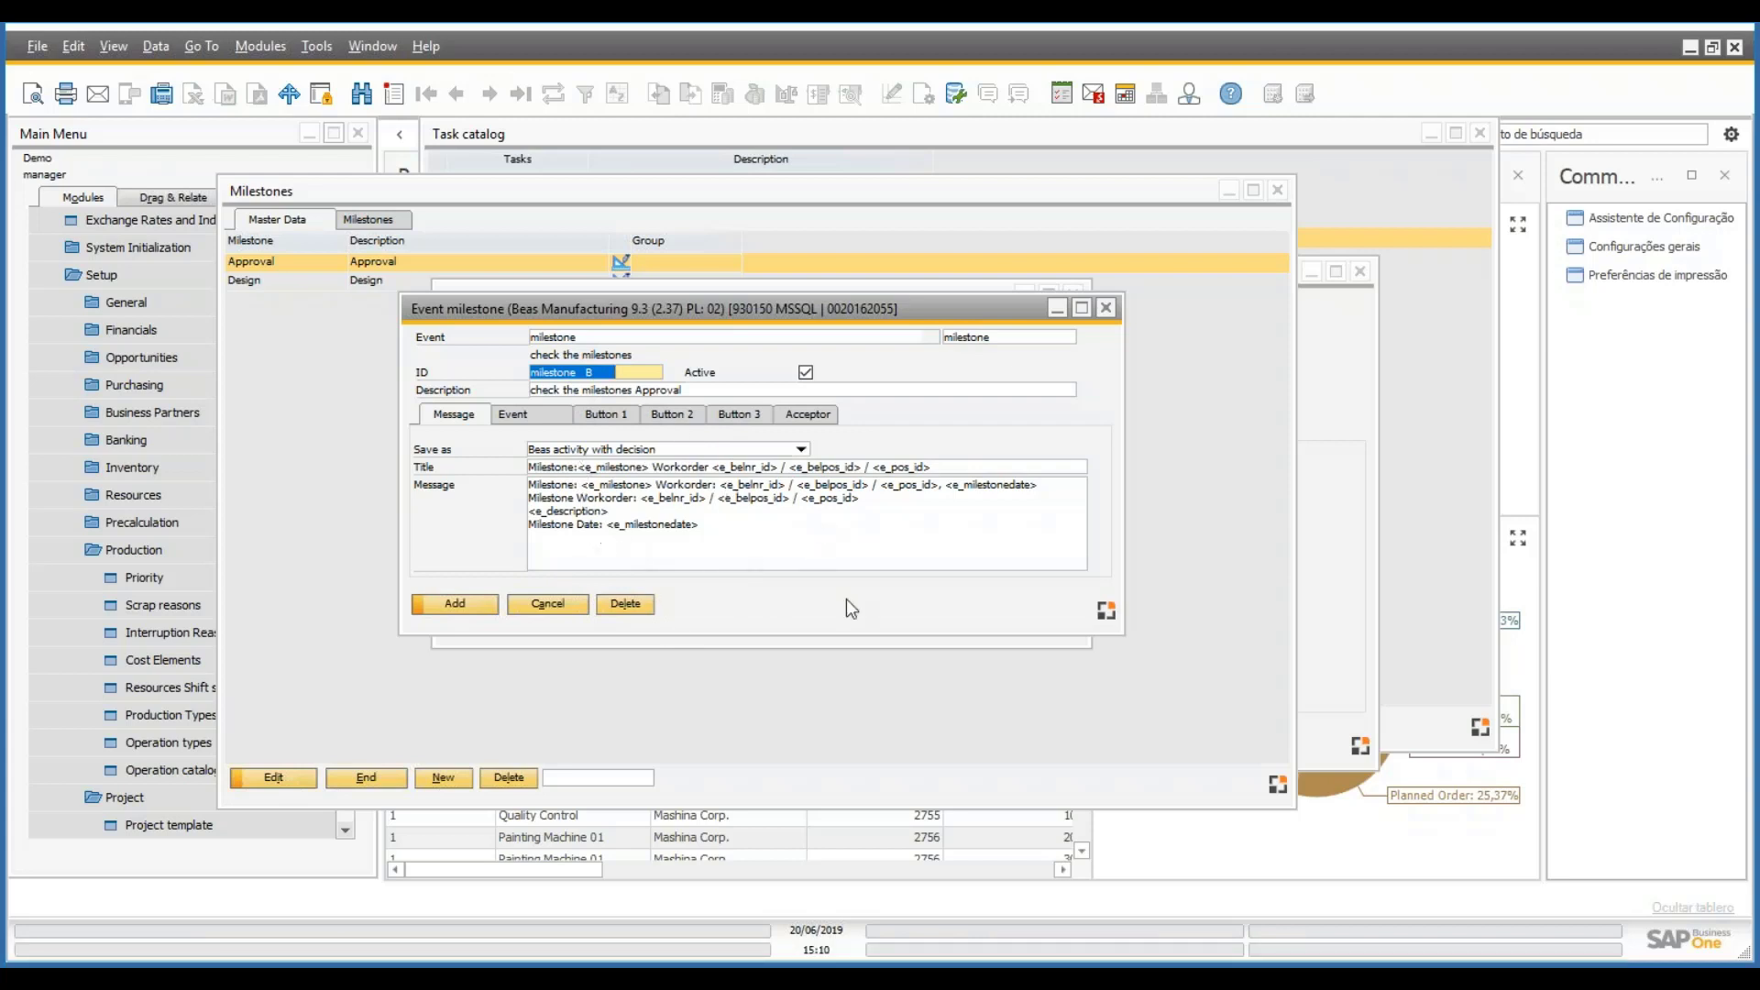
click(539, 417)
click(606, 414)
click(675, 416)
click(739, 414)
click(609, 416)
click(690, 418)
click(743, 417)
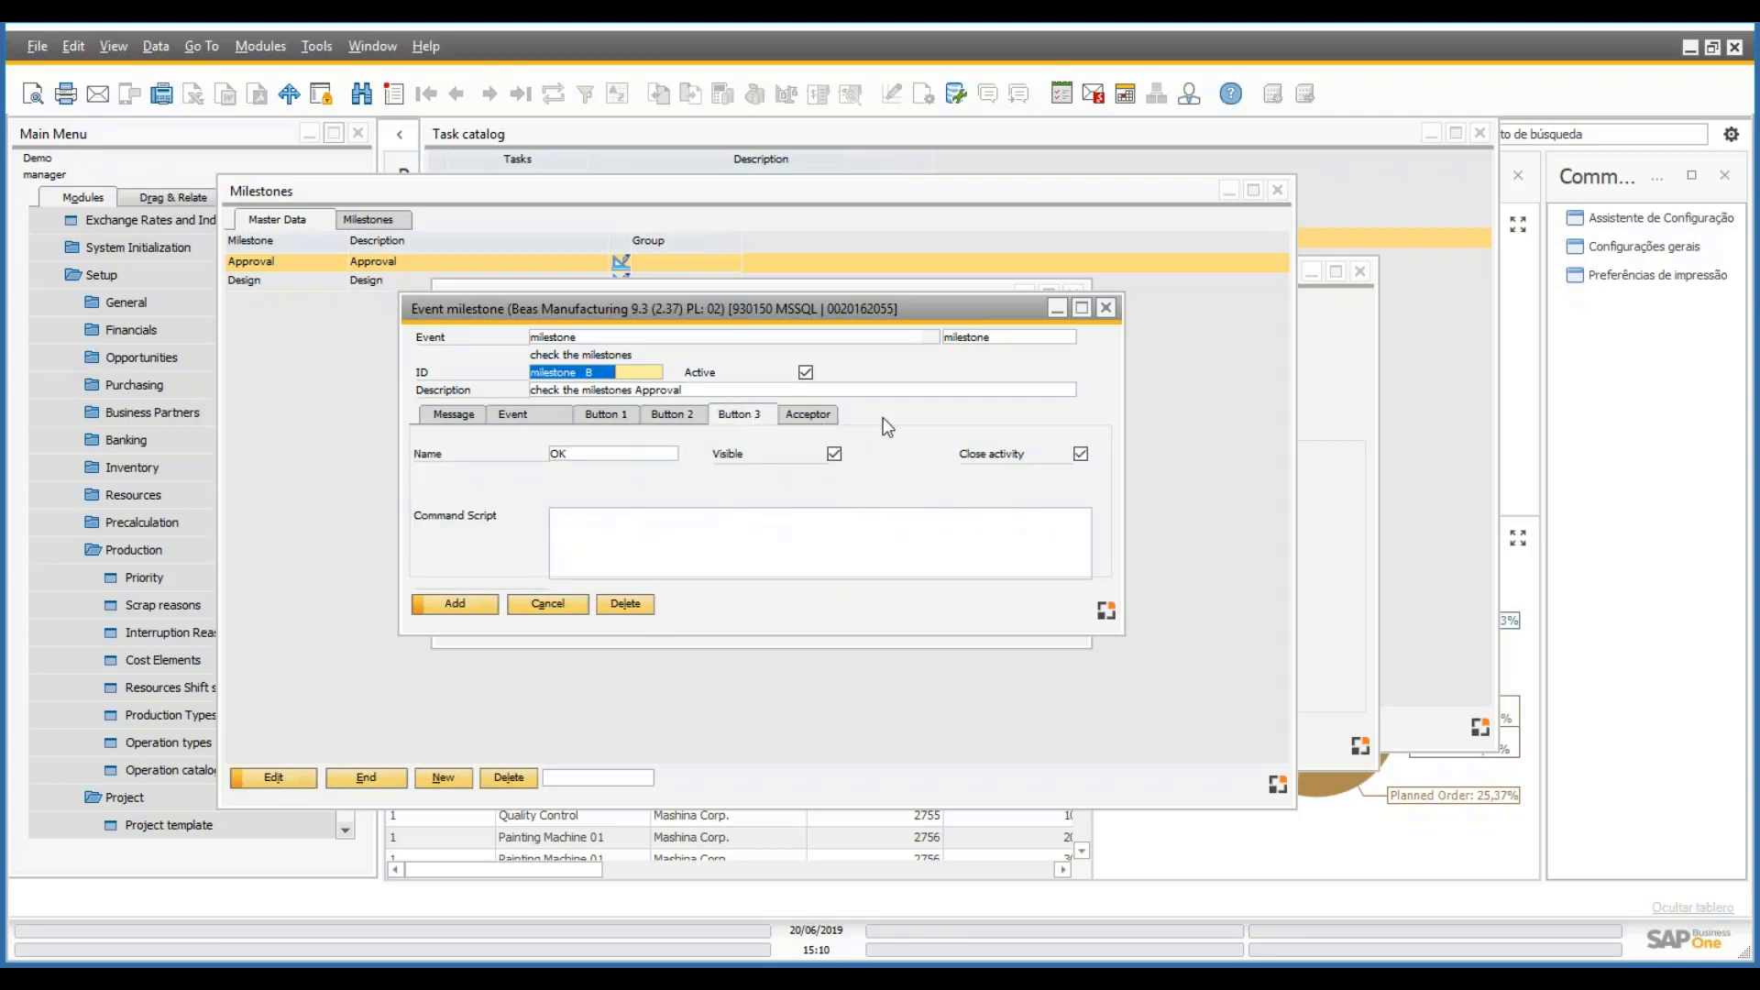
click(808, 415)
click(525, 419)
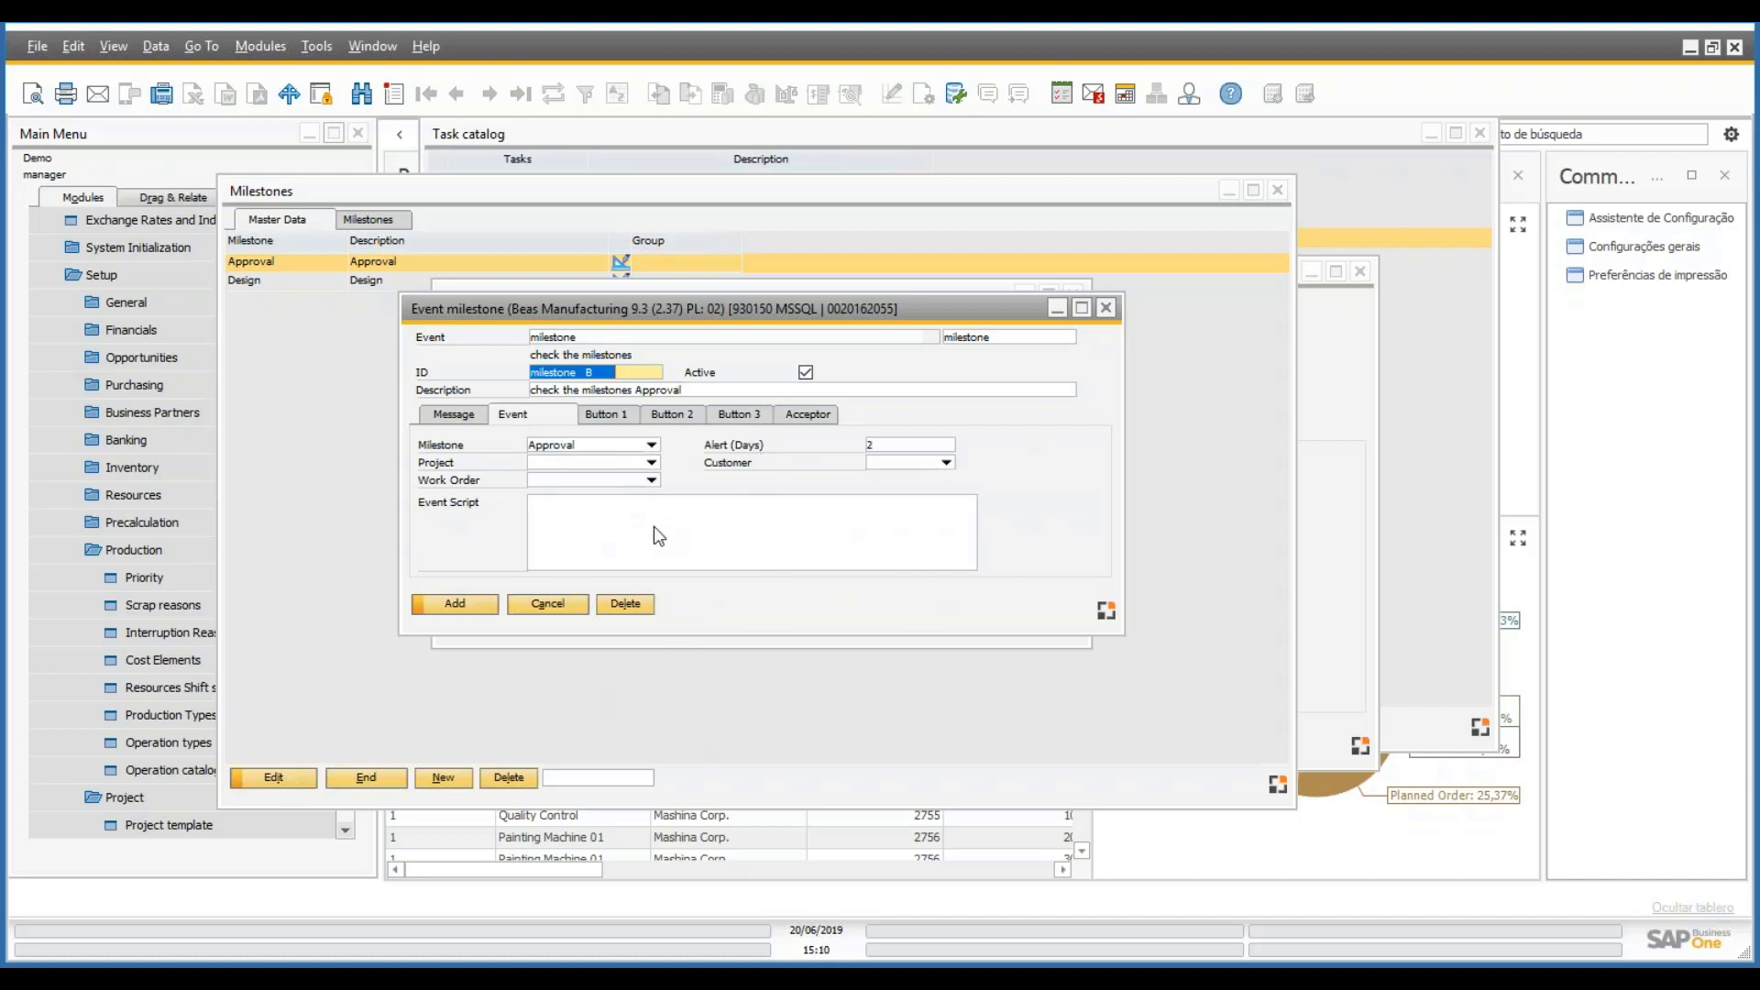
click(549, 609)
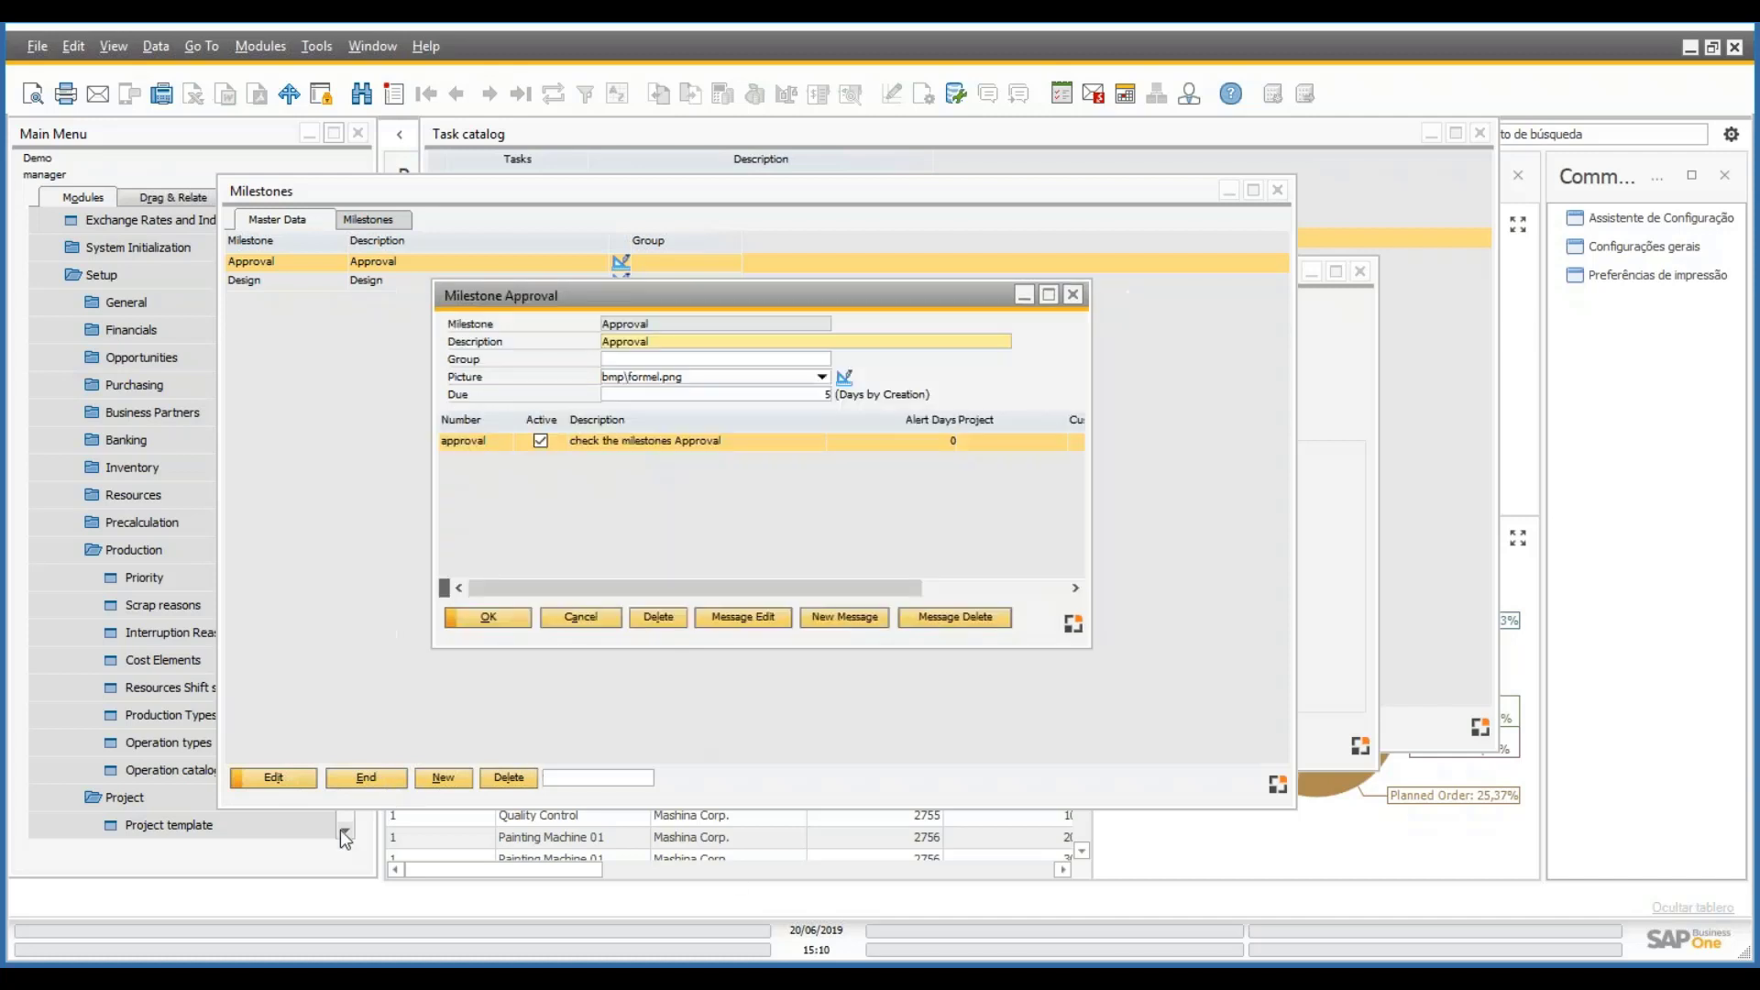
- Close the Milestone Approval dialog and milestone lists, returning to the MILESTON task entry
click(339, 829)
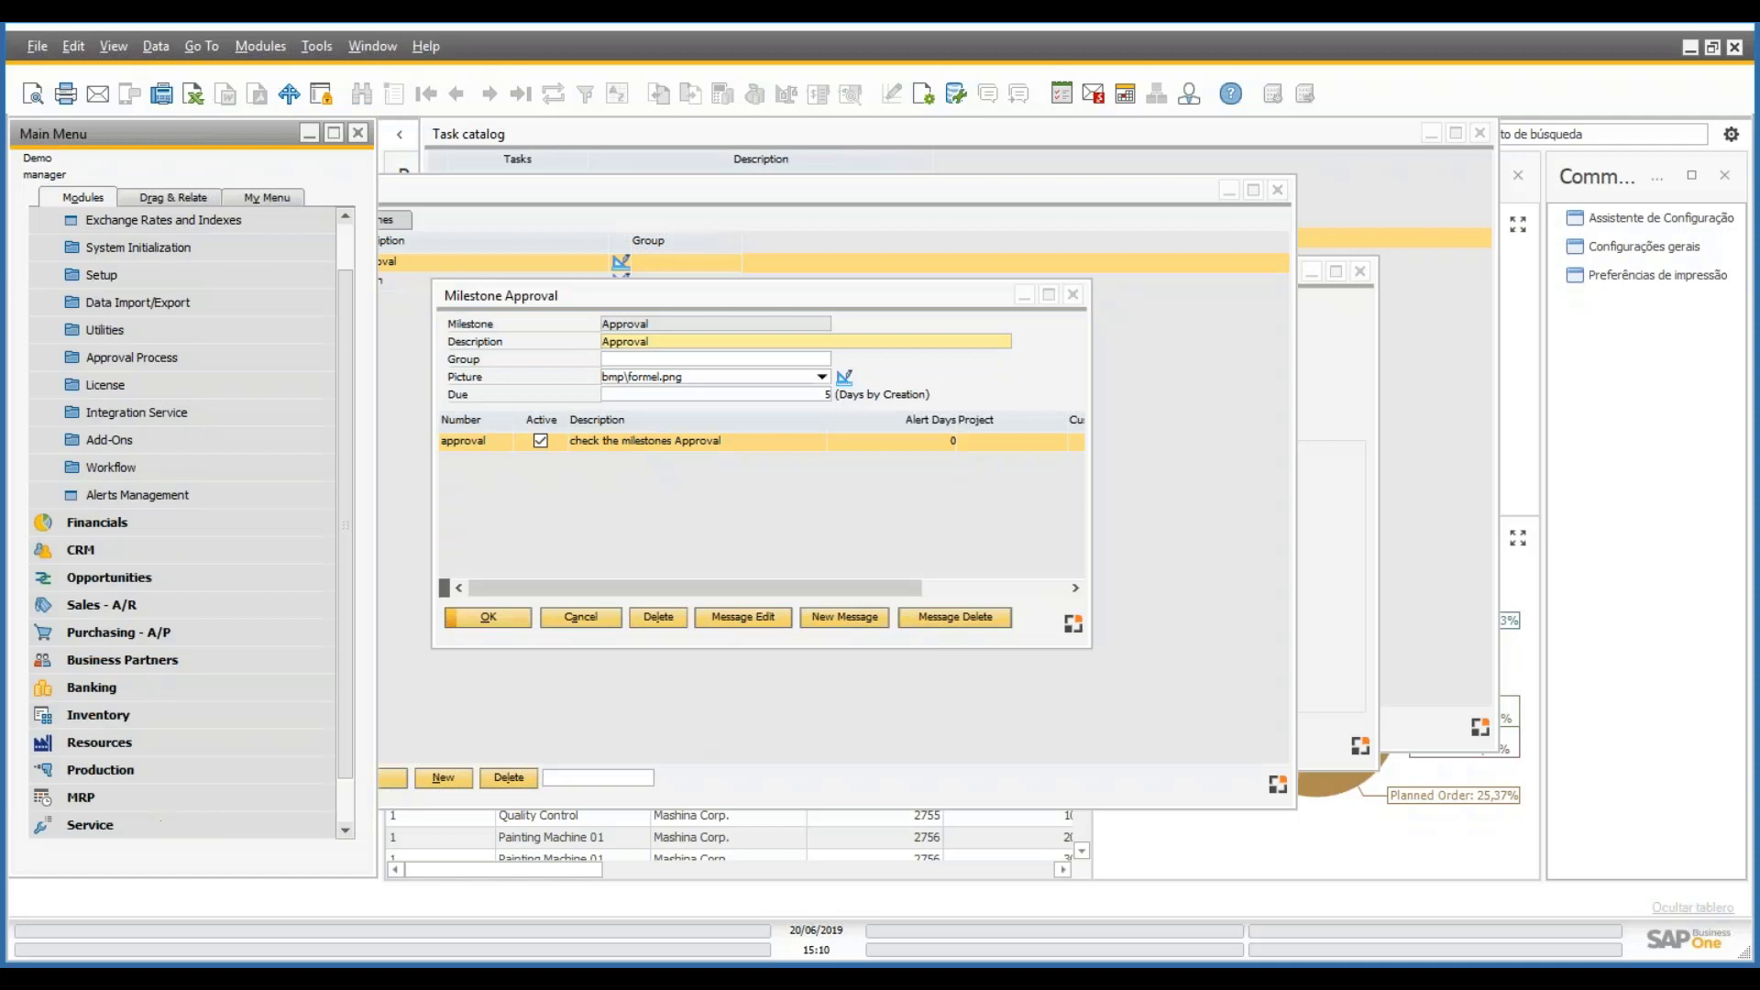
click(147, 770)
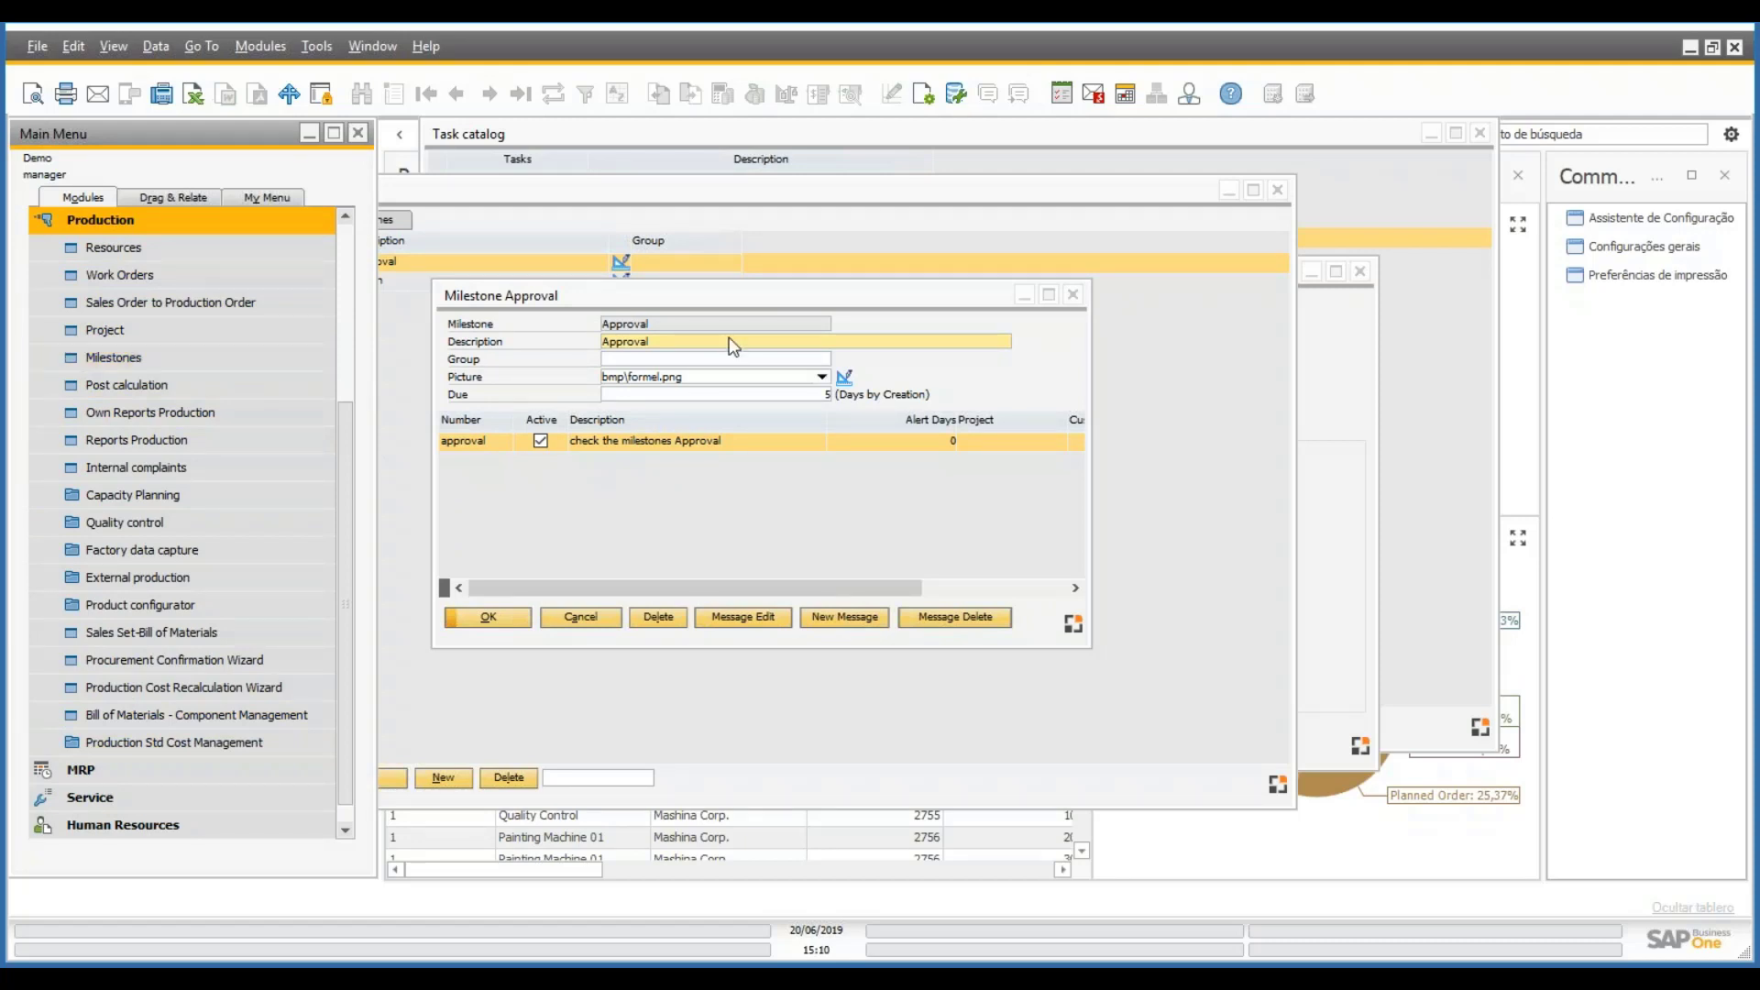
key(Escape)
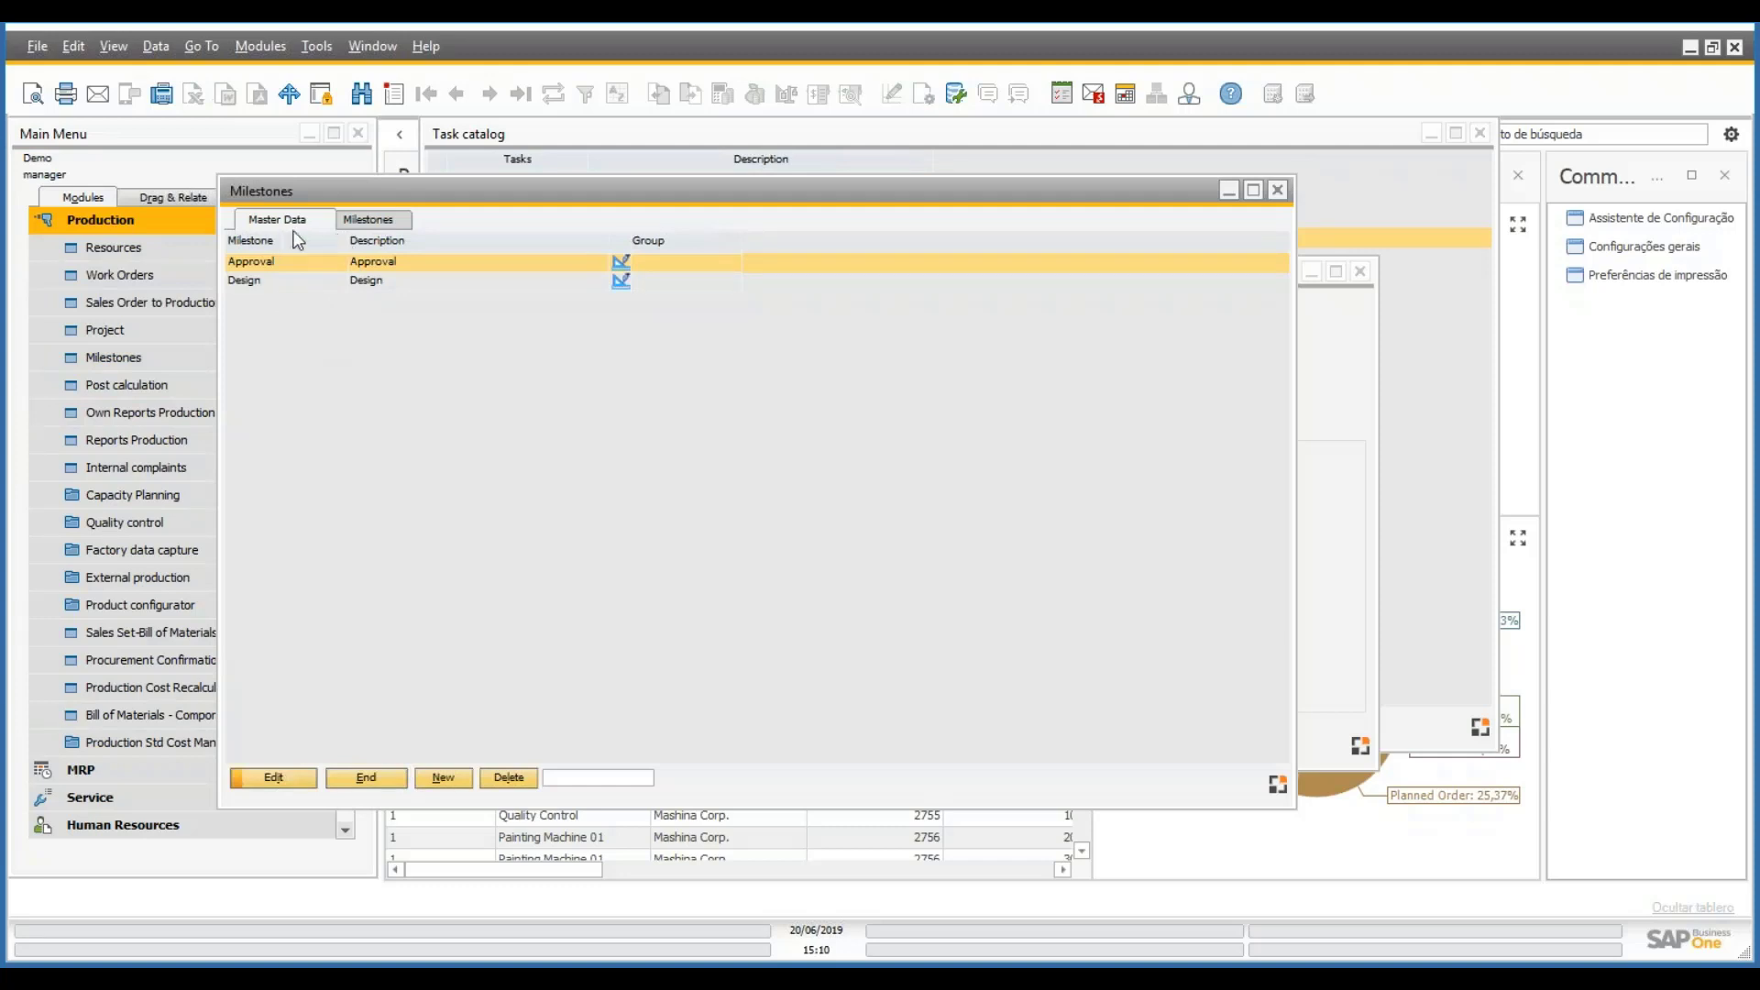
click(371, 221)
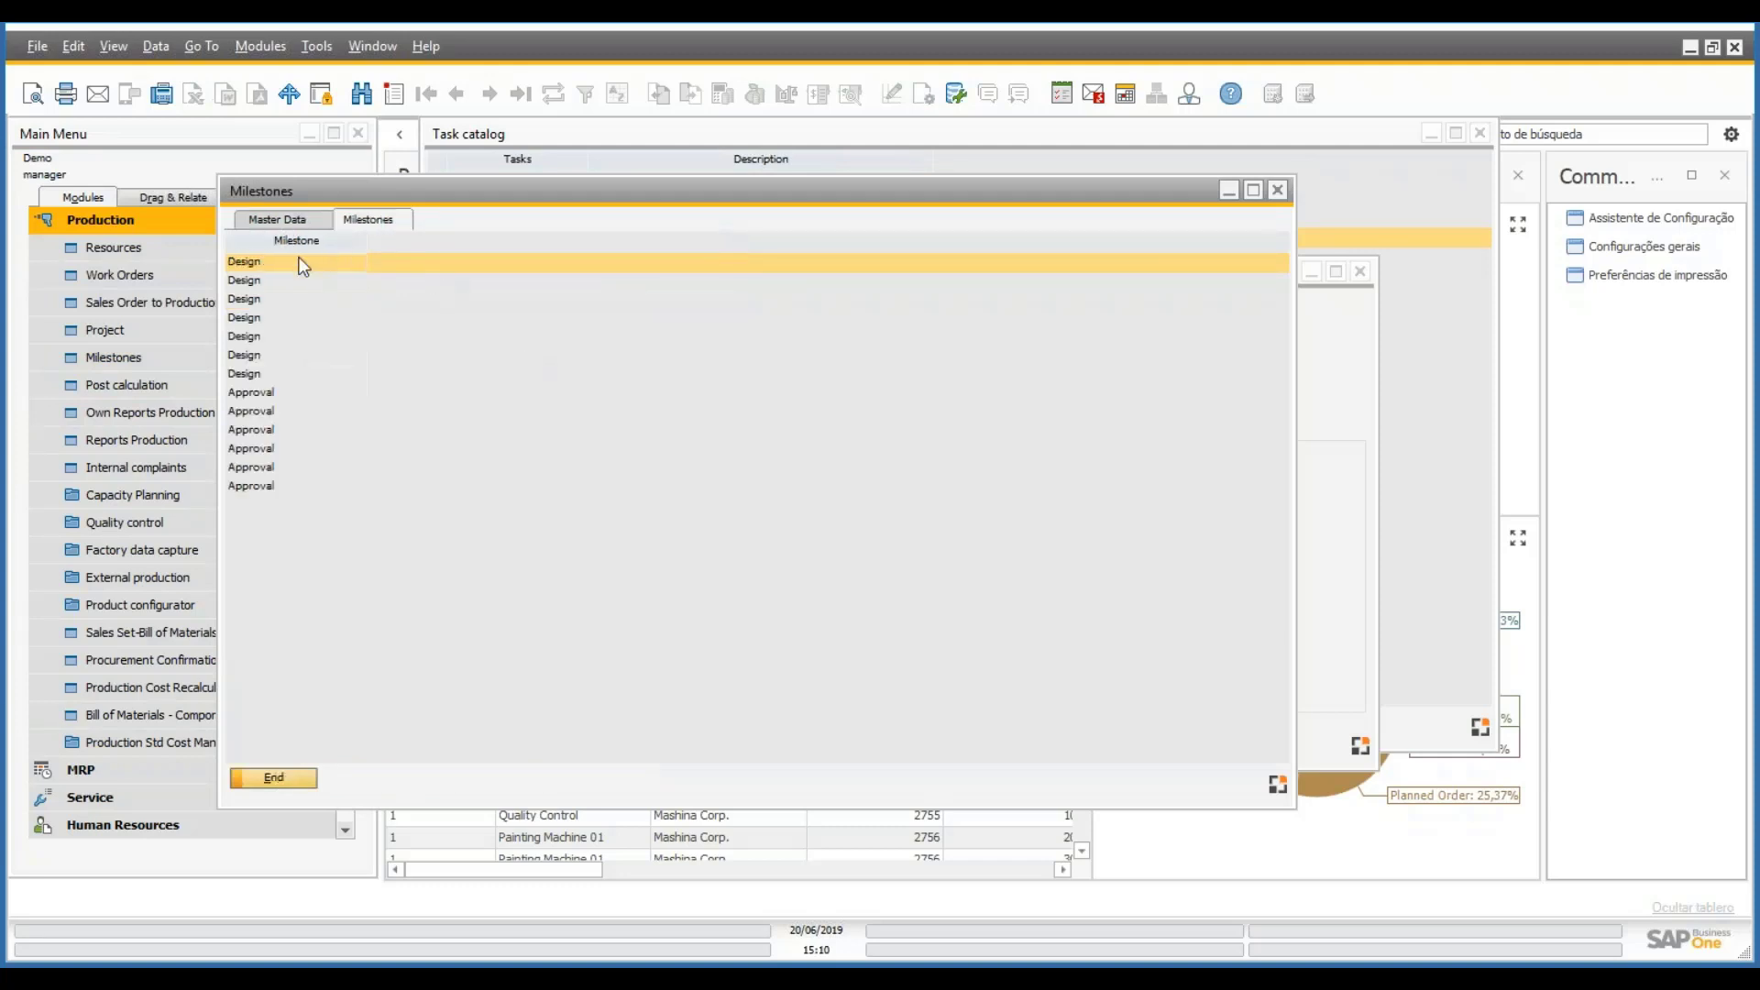
click(291, 779)
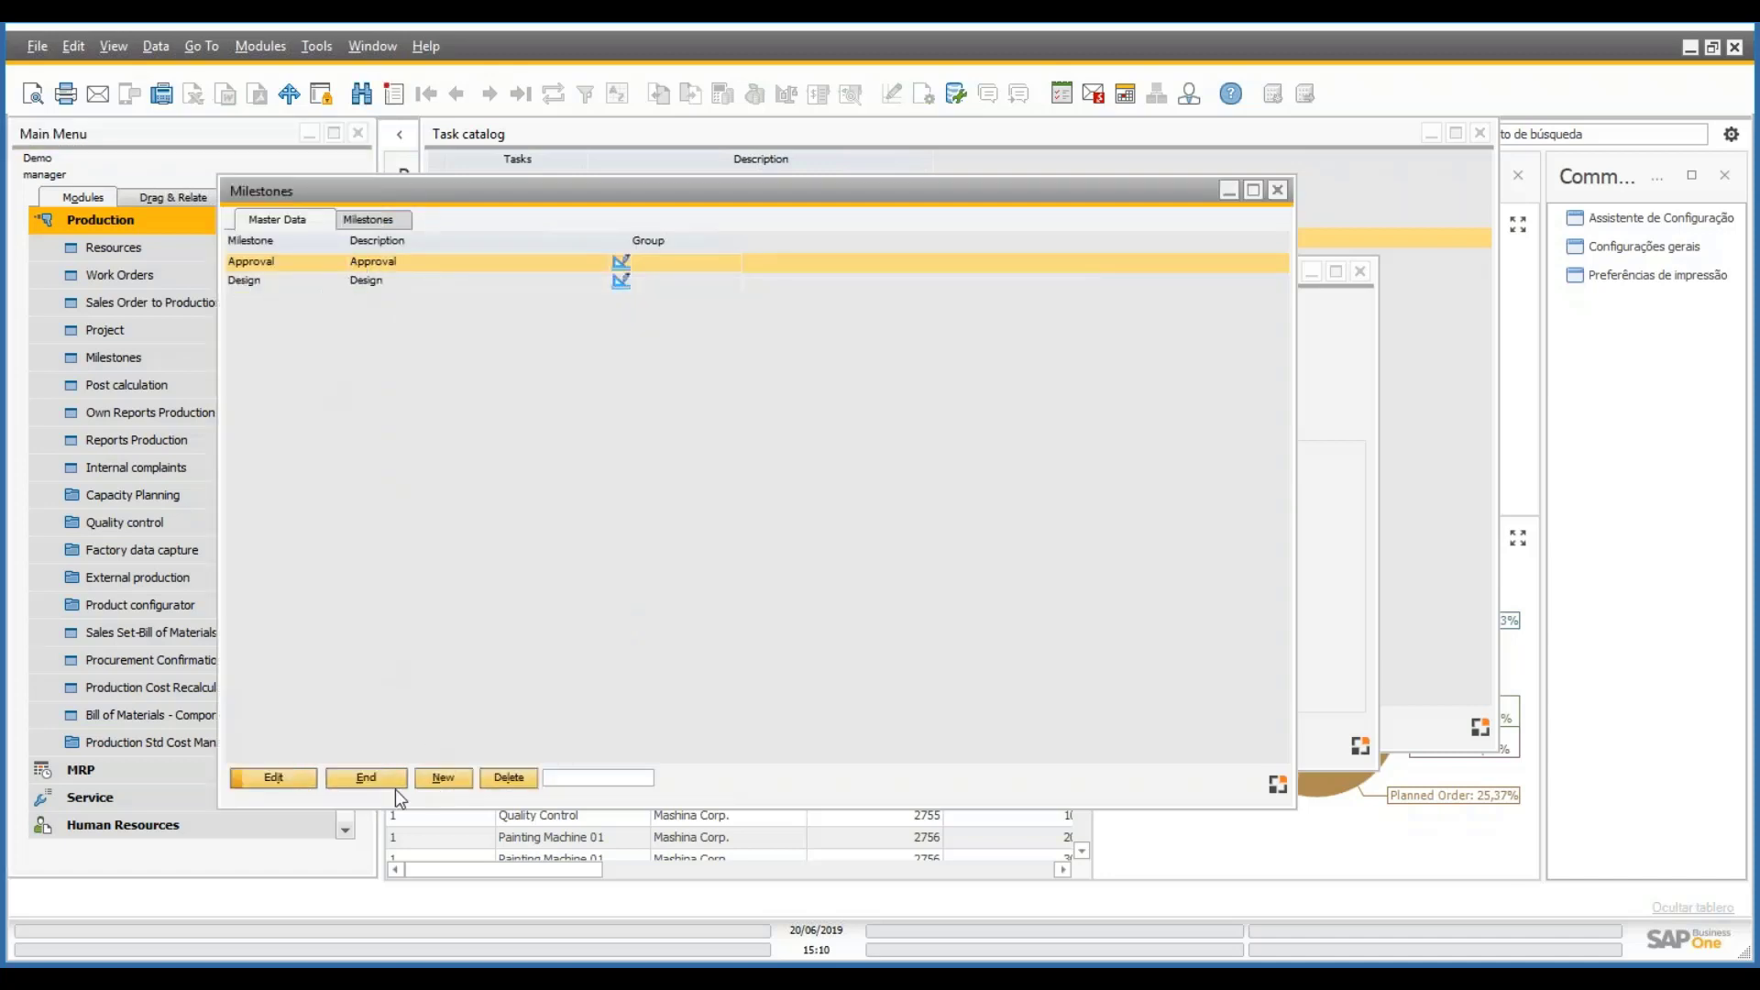
click(443, 778)
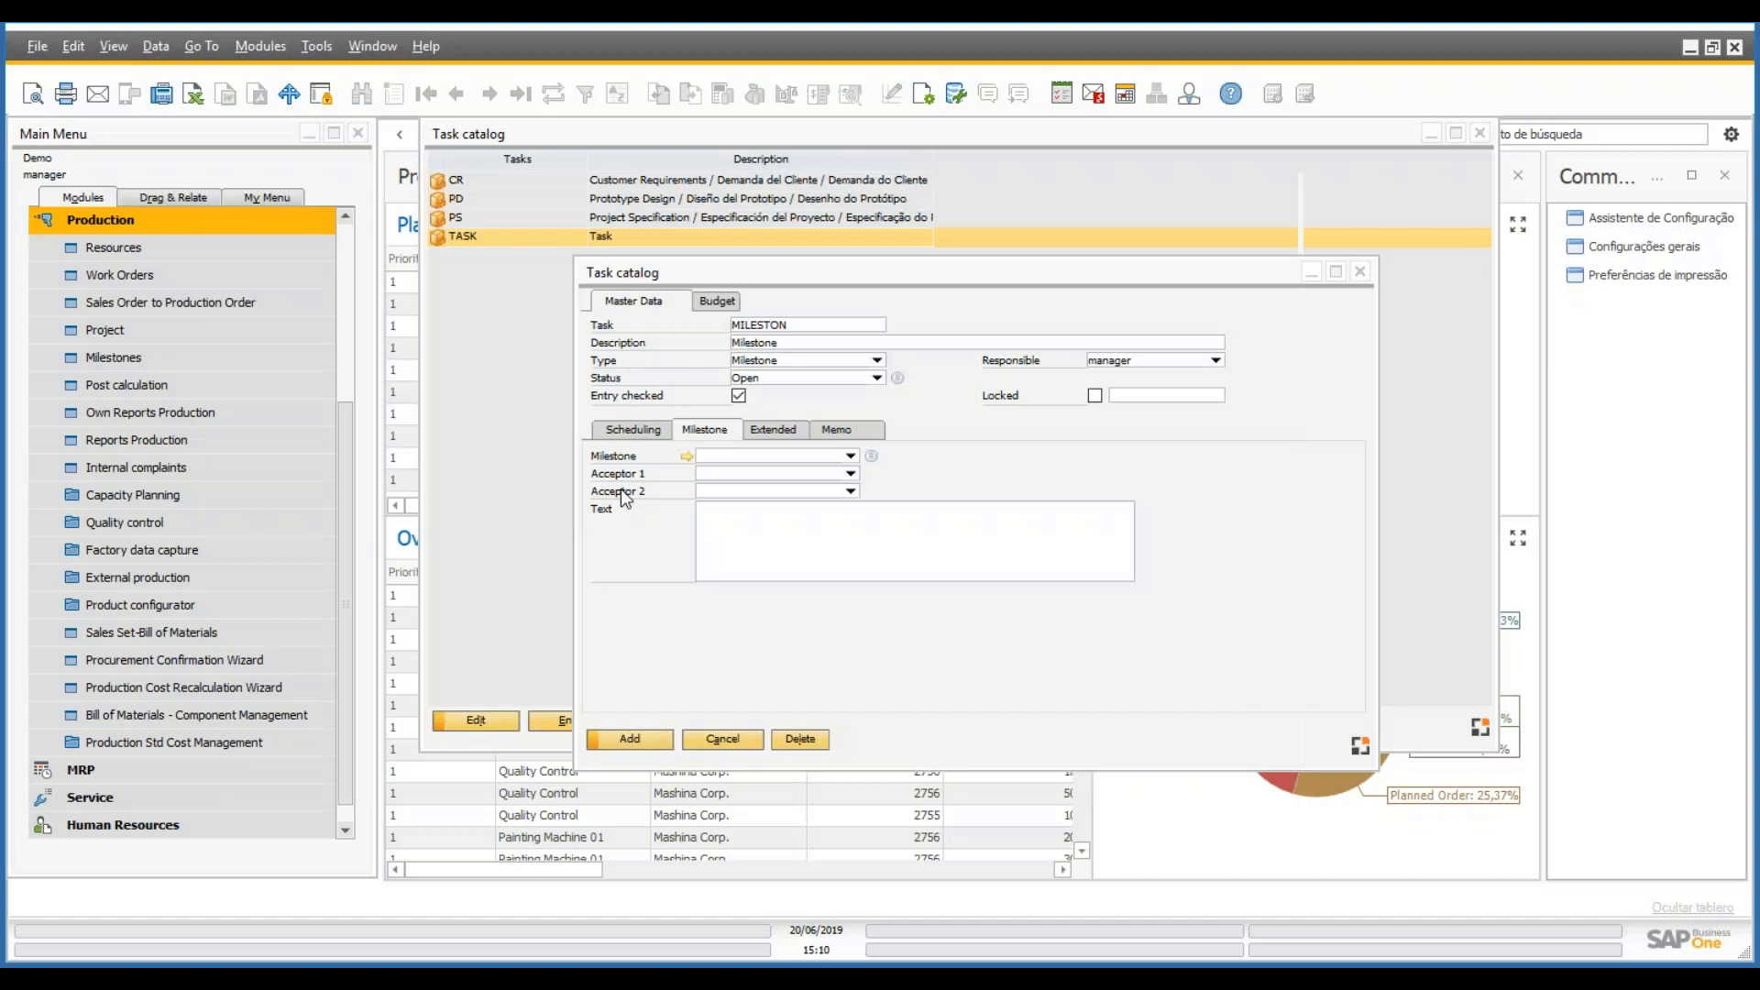
- Assign the Approval milestone to MILESTON, add it, and review the catalog entries
click(851, 456)
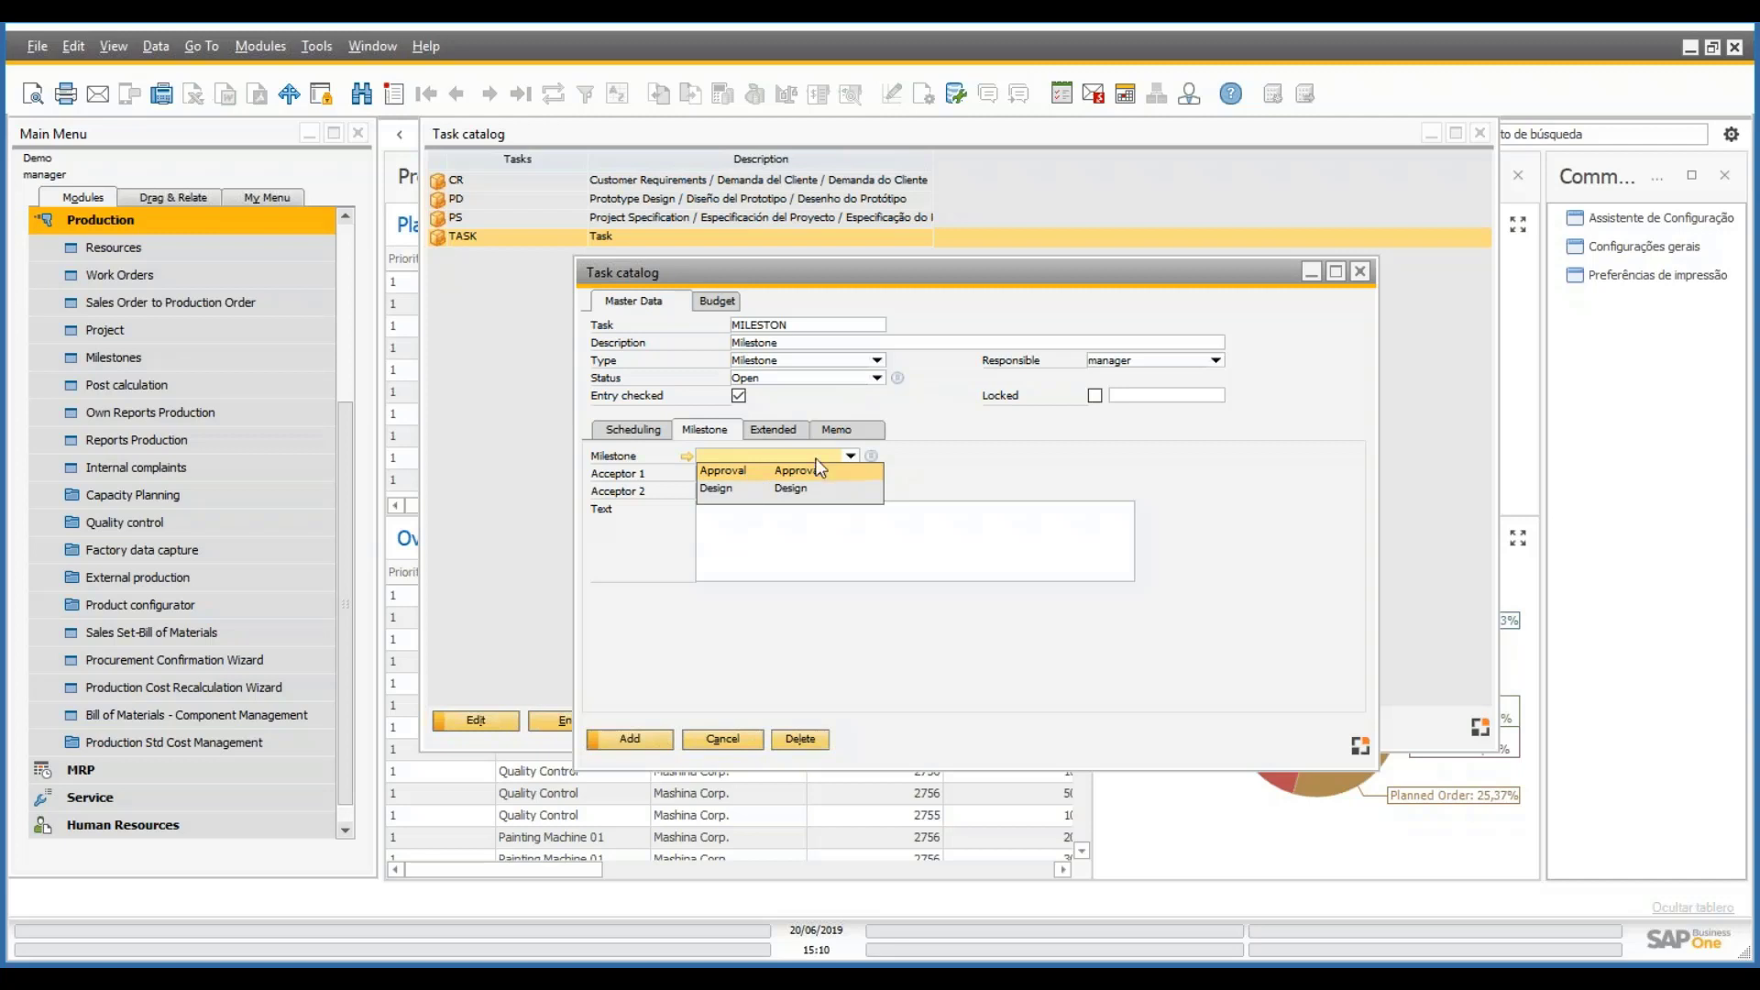
click(816, 470)
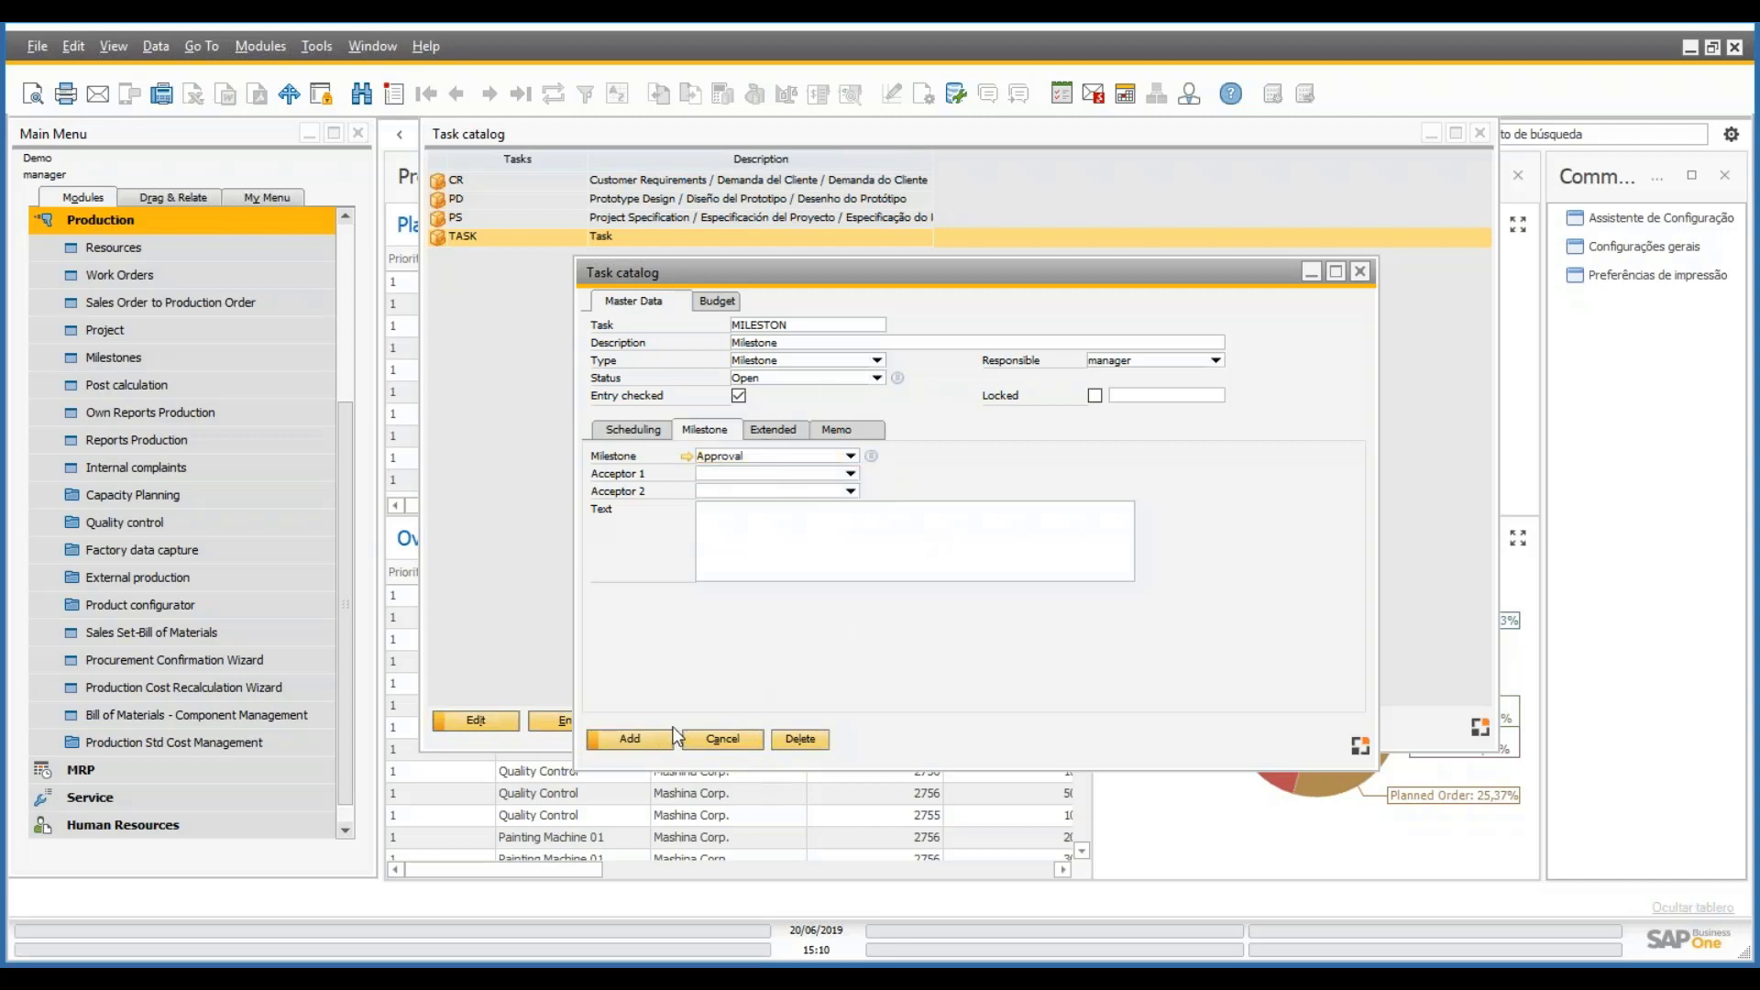
click(647, 748)
click(490, 225)
click(523, 200)
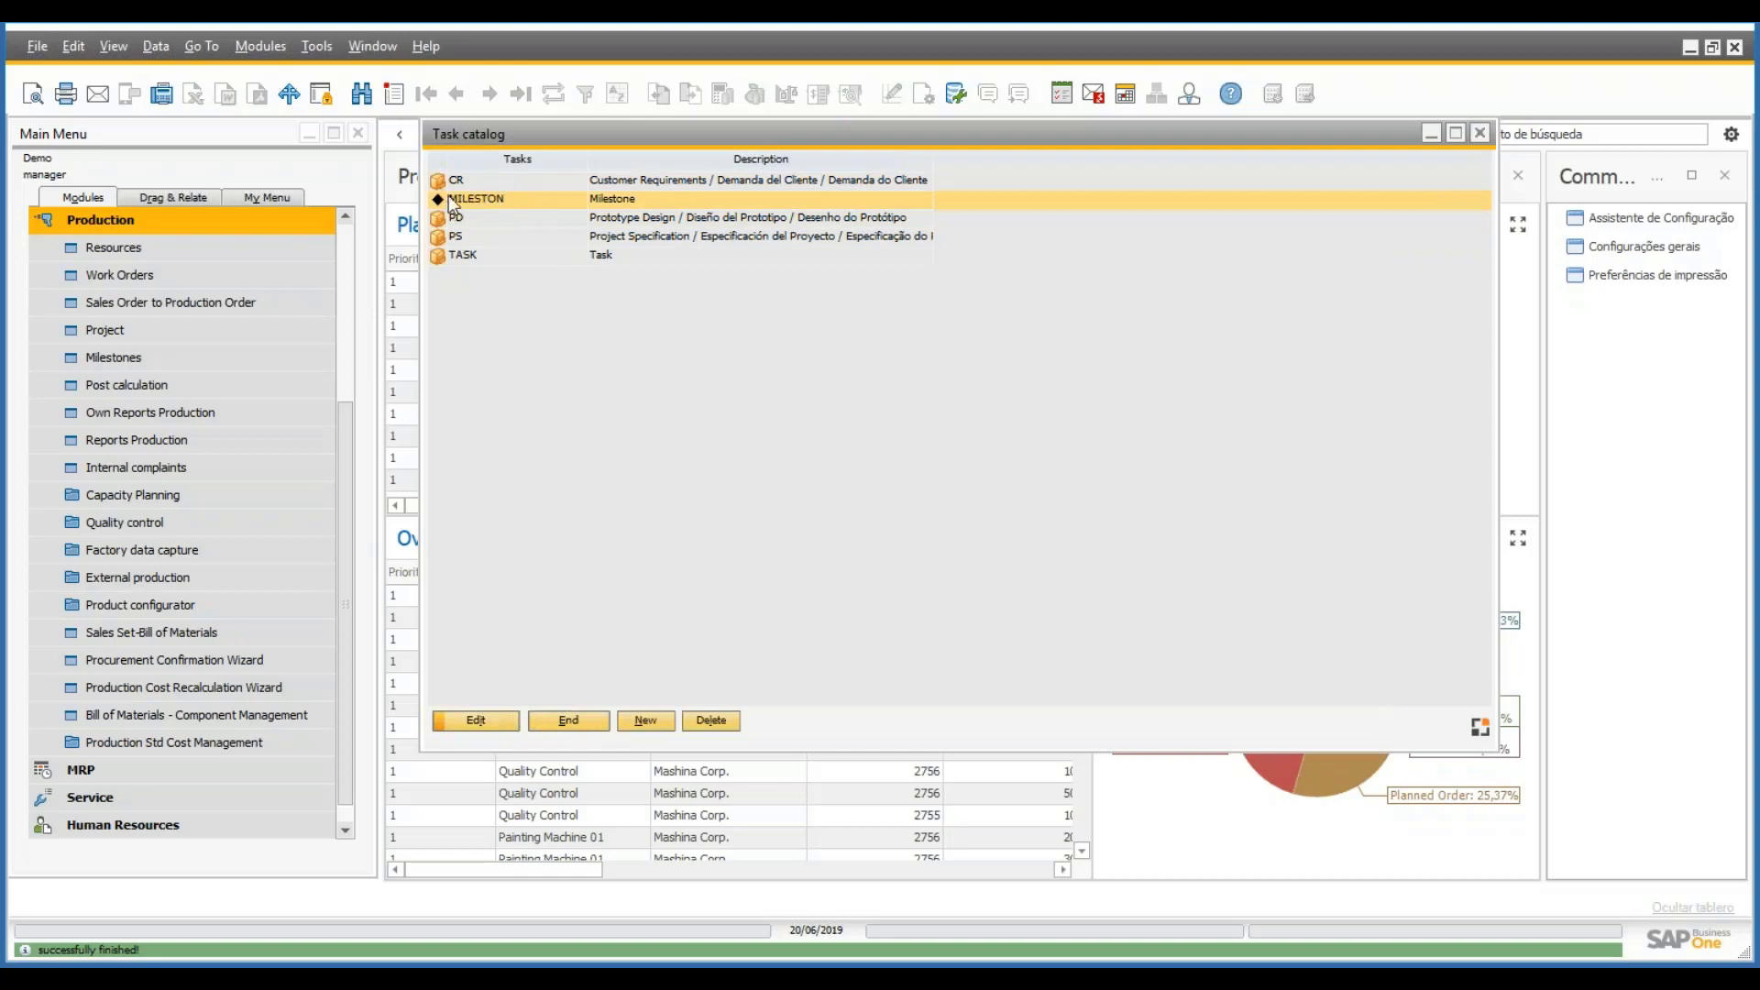
click(505, 255)
- Add catalog task MAIN, described 'Main Task', with type Main Task
click(645, 720)
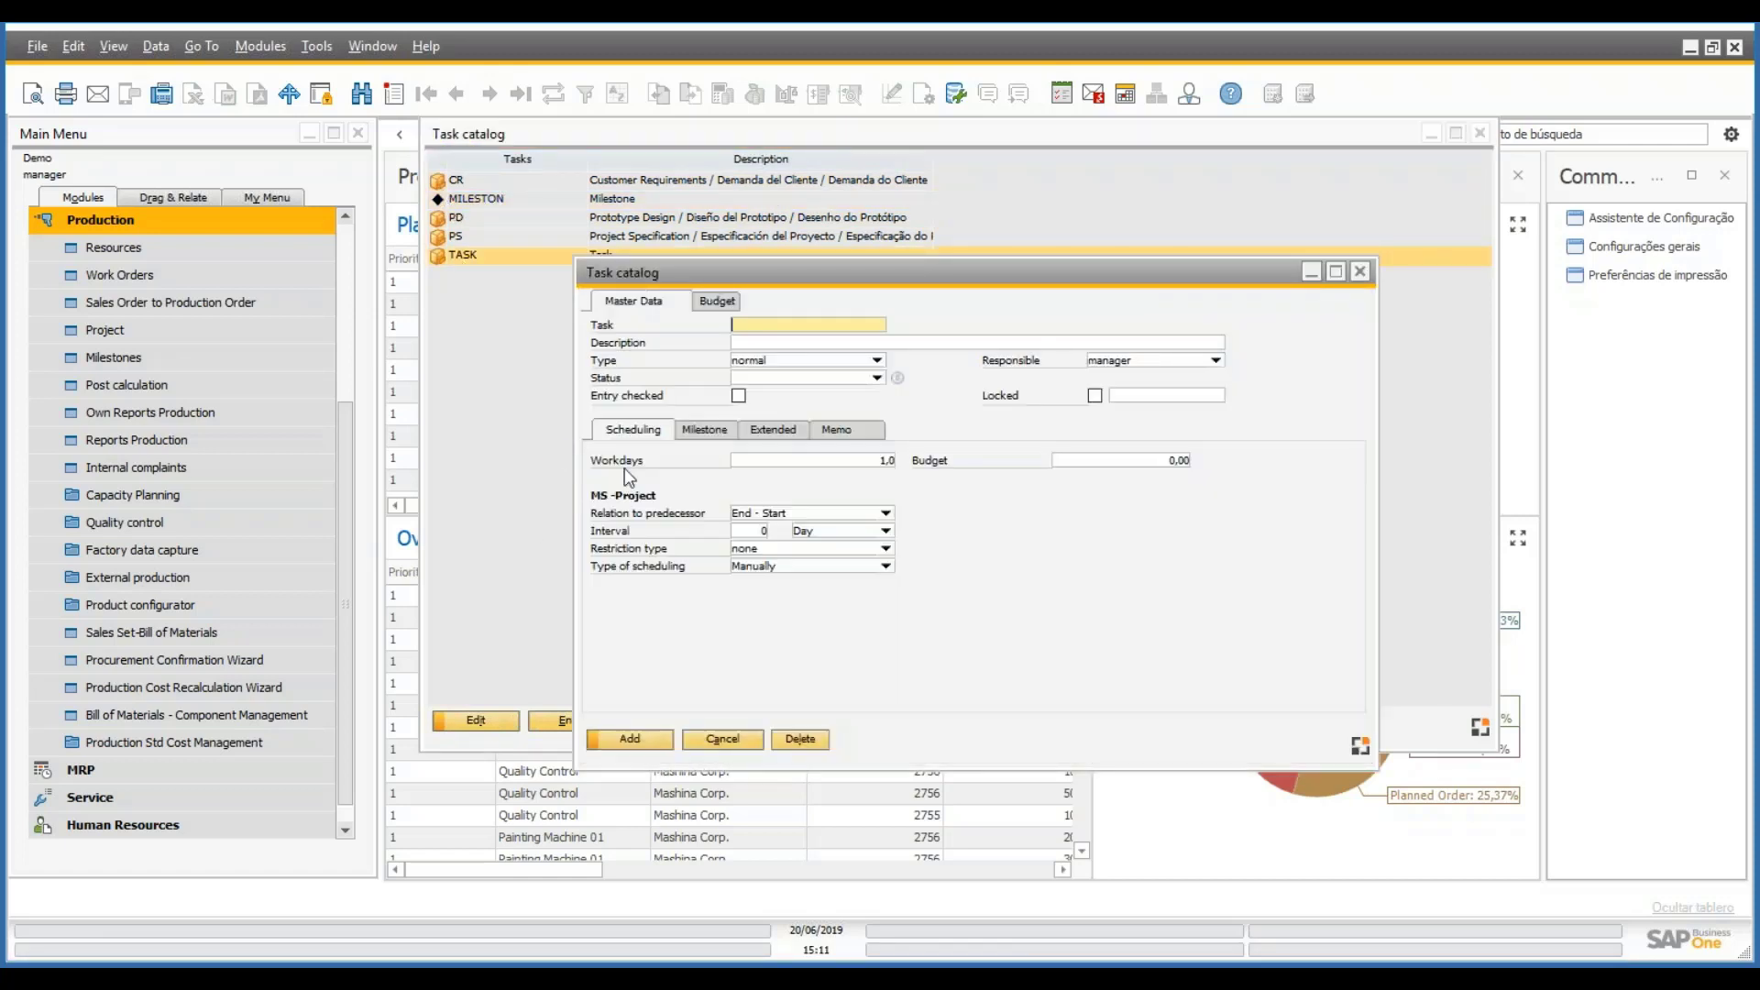
text(MAIN)
key(Tab)
text(Main Task)
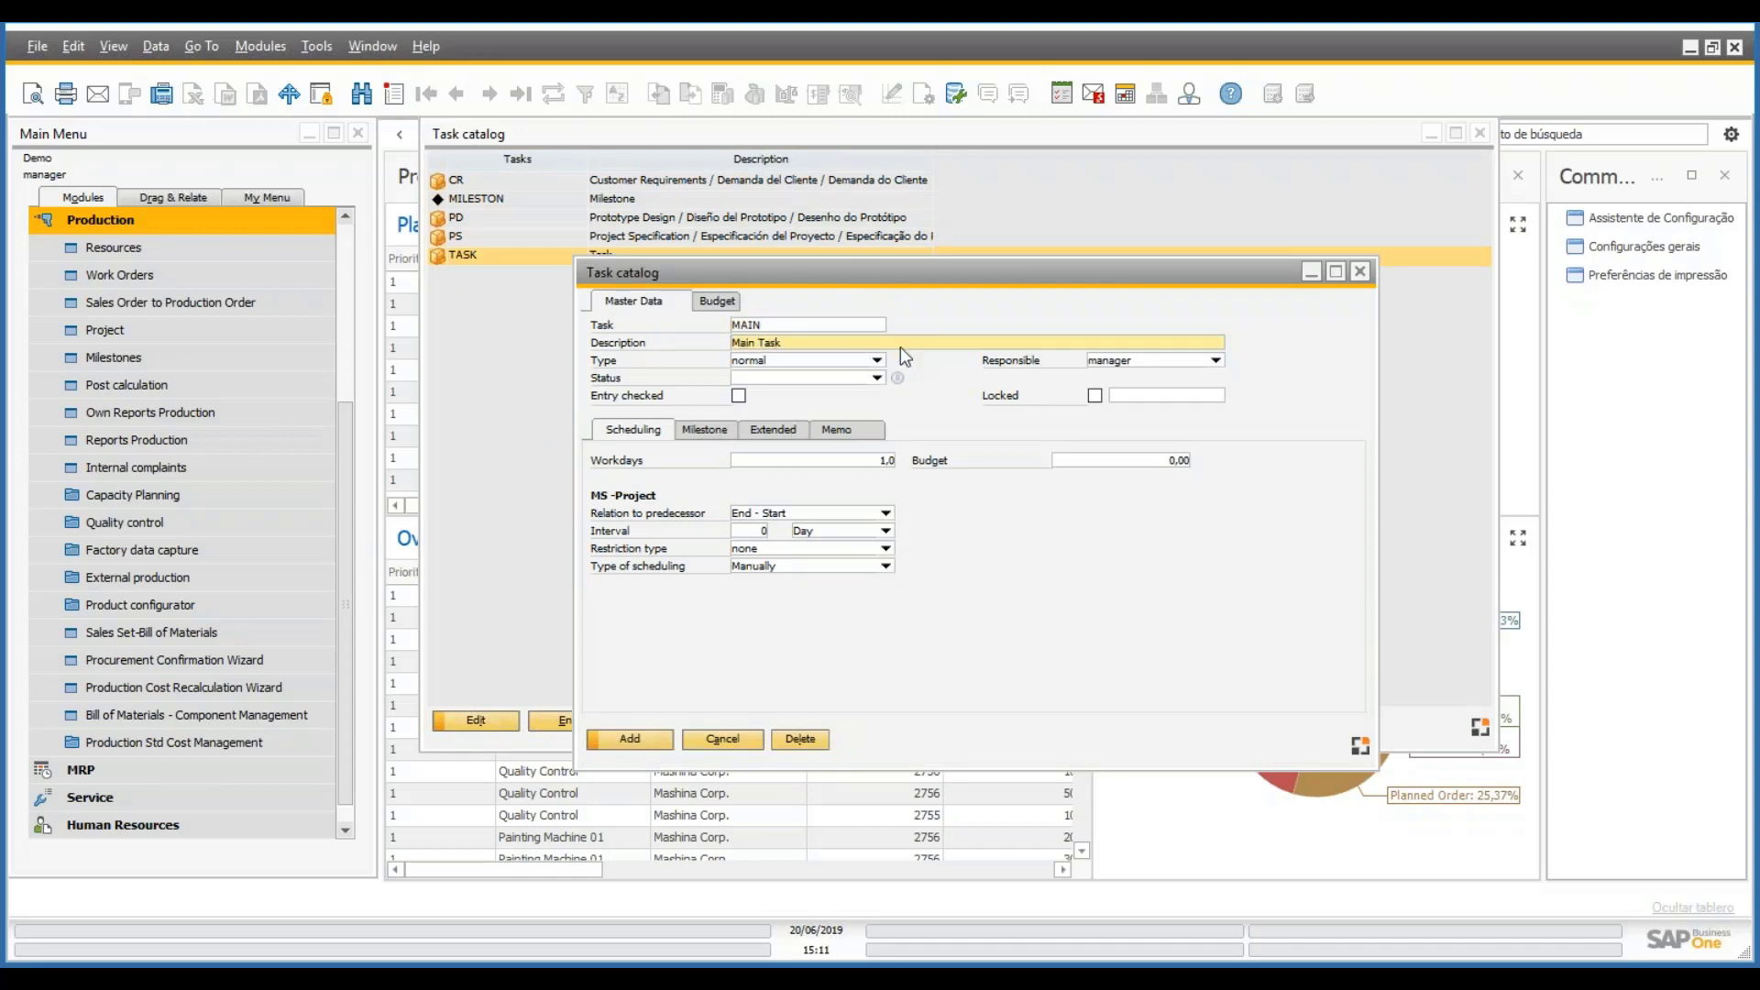
click(878, 360)
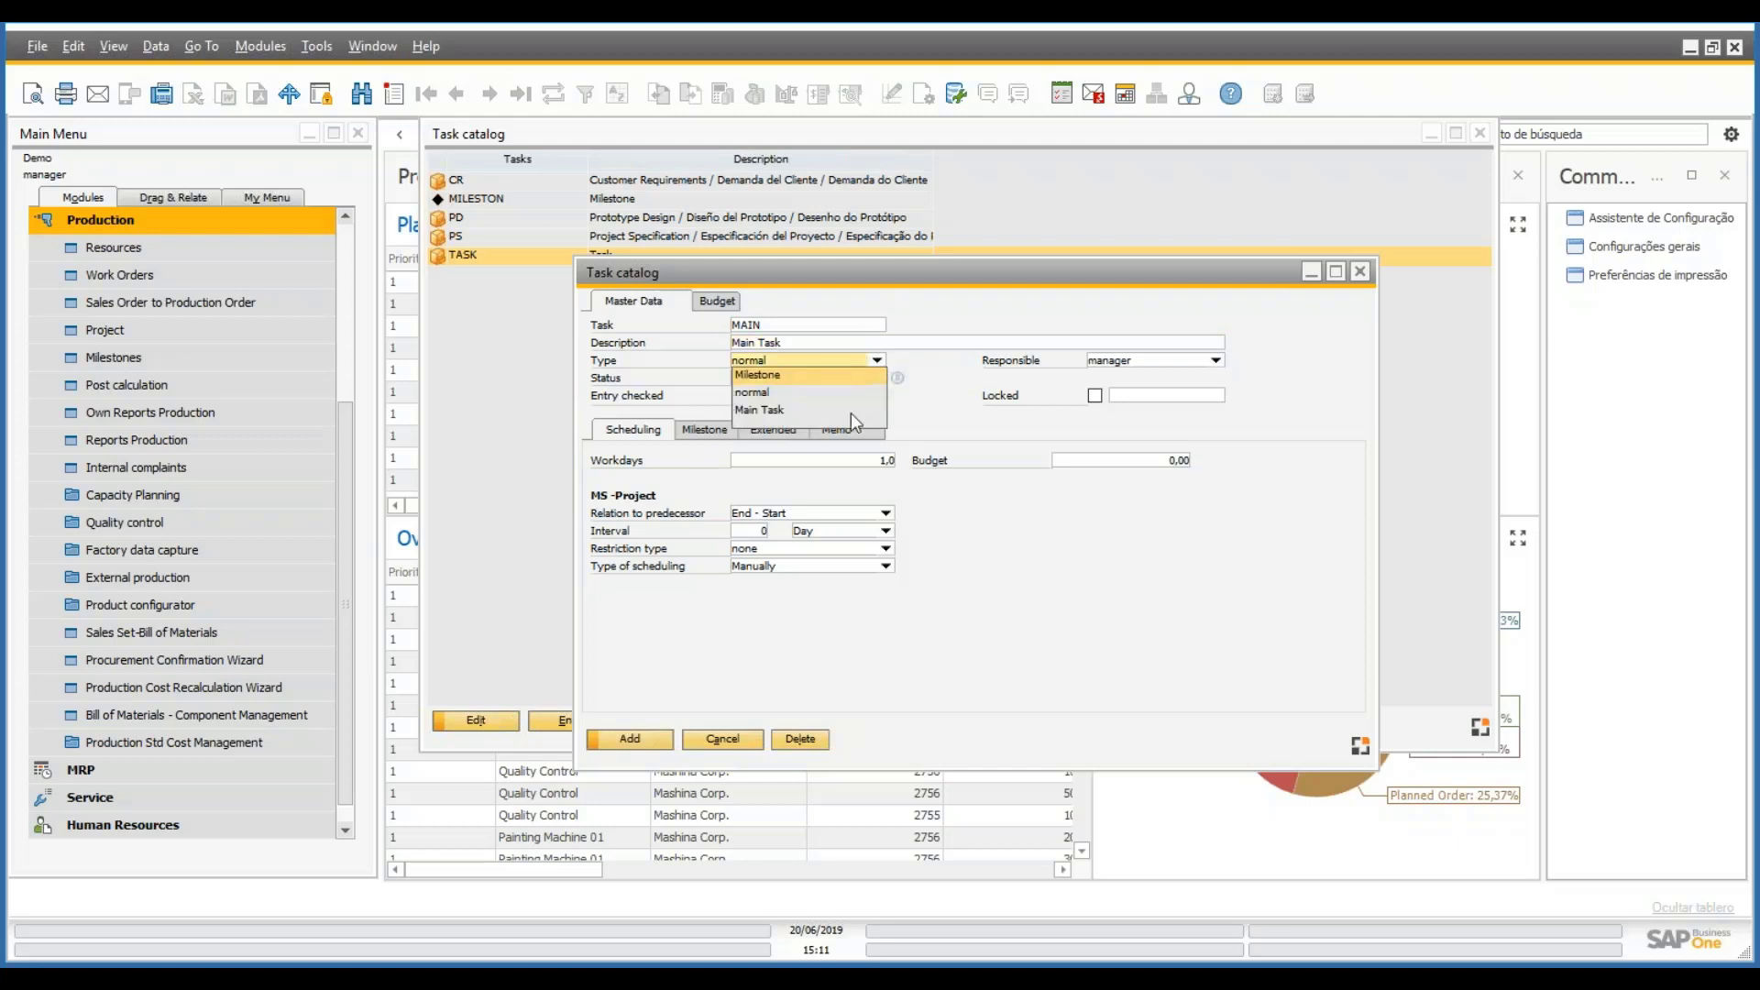
click(761, 410)
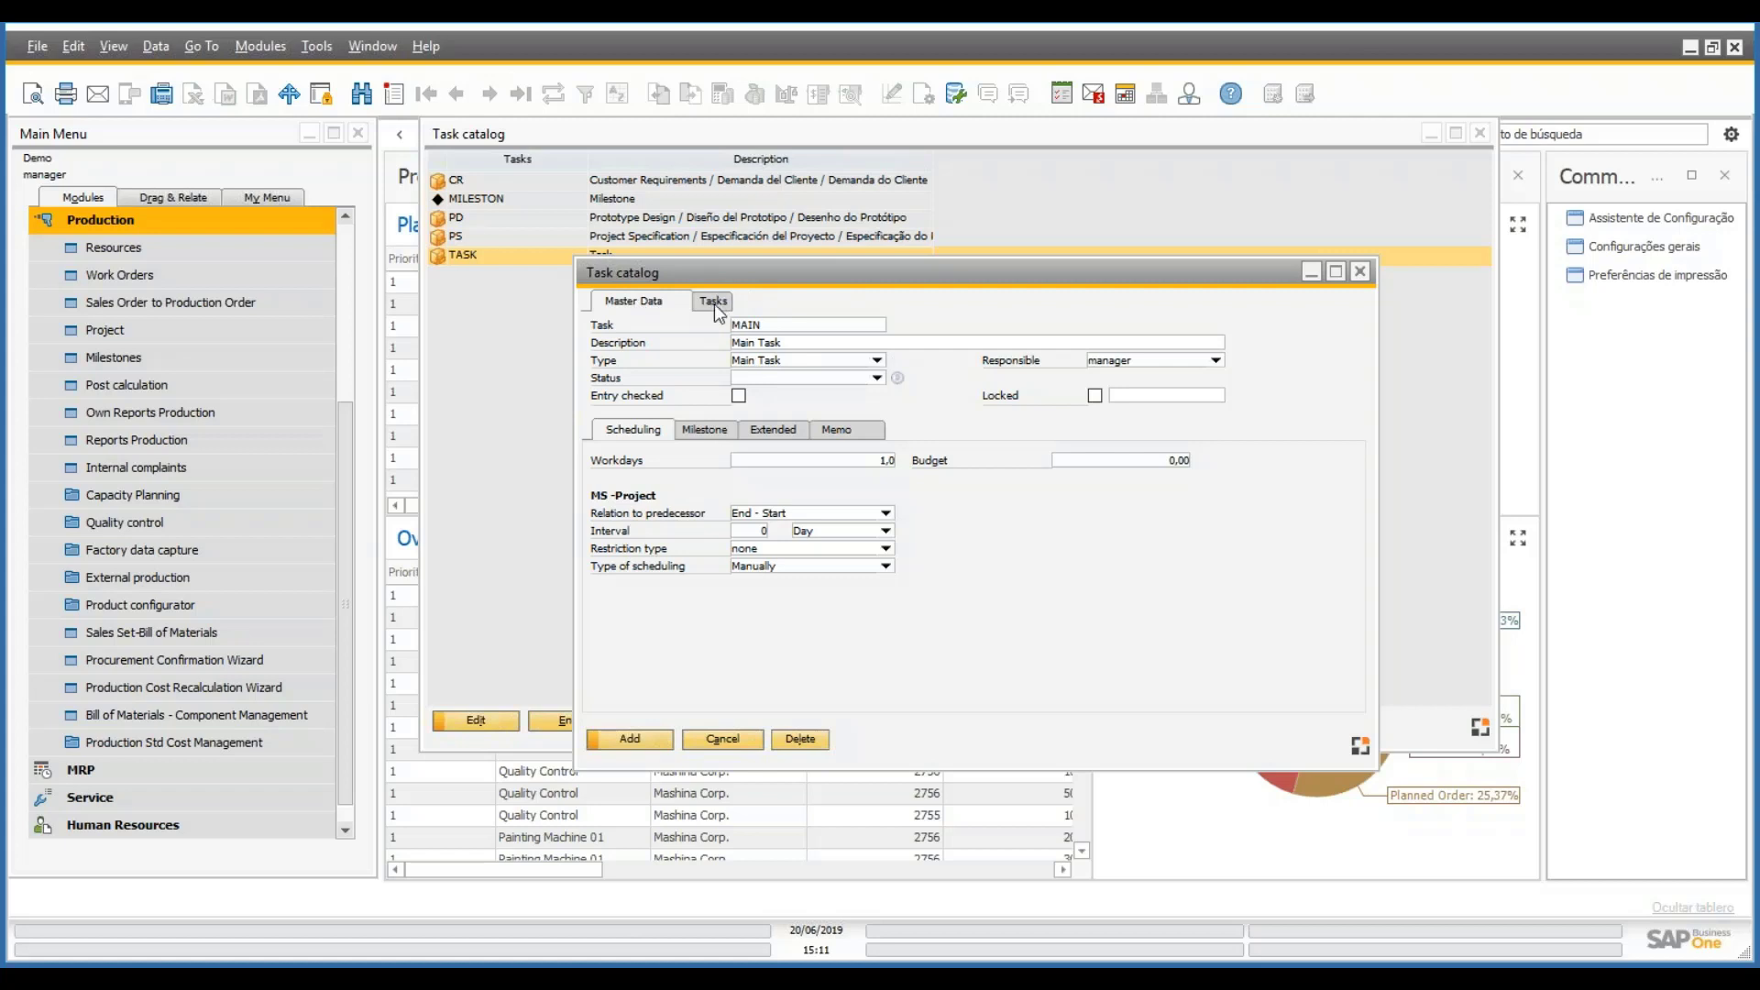
click(641, 745)
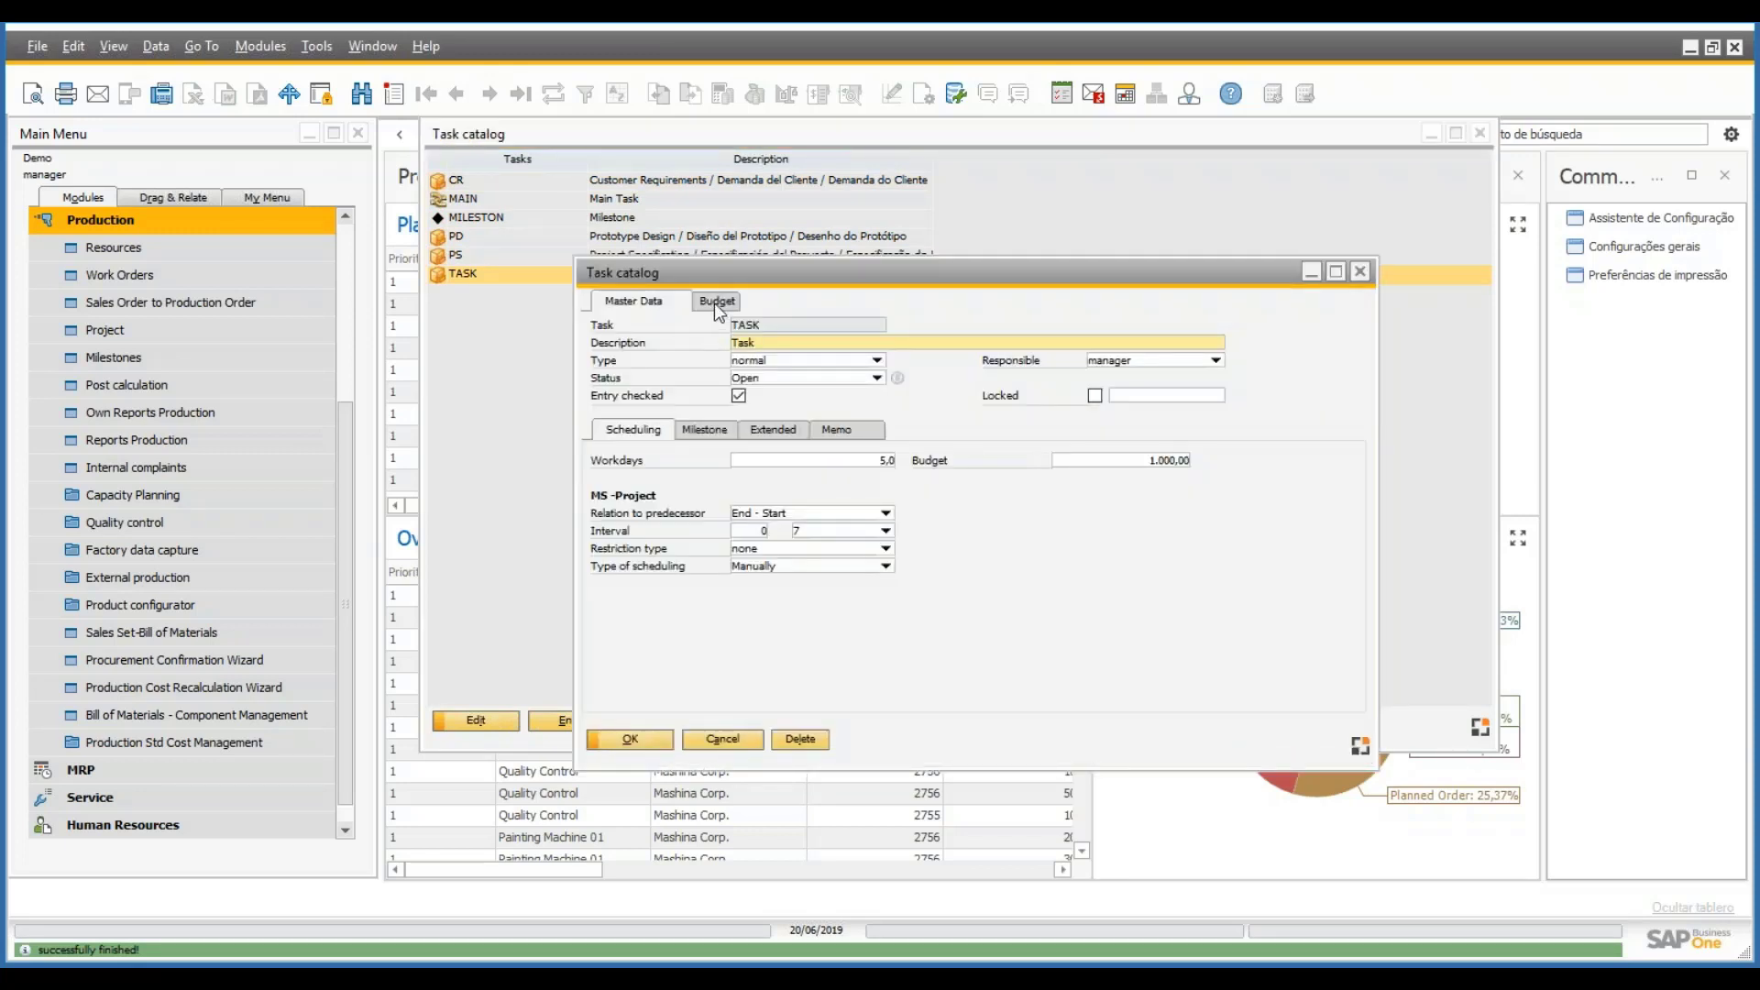
- Add an empty budget line to TASK and start a new project cost type
click(717, 303)
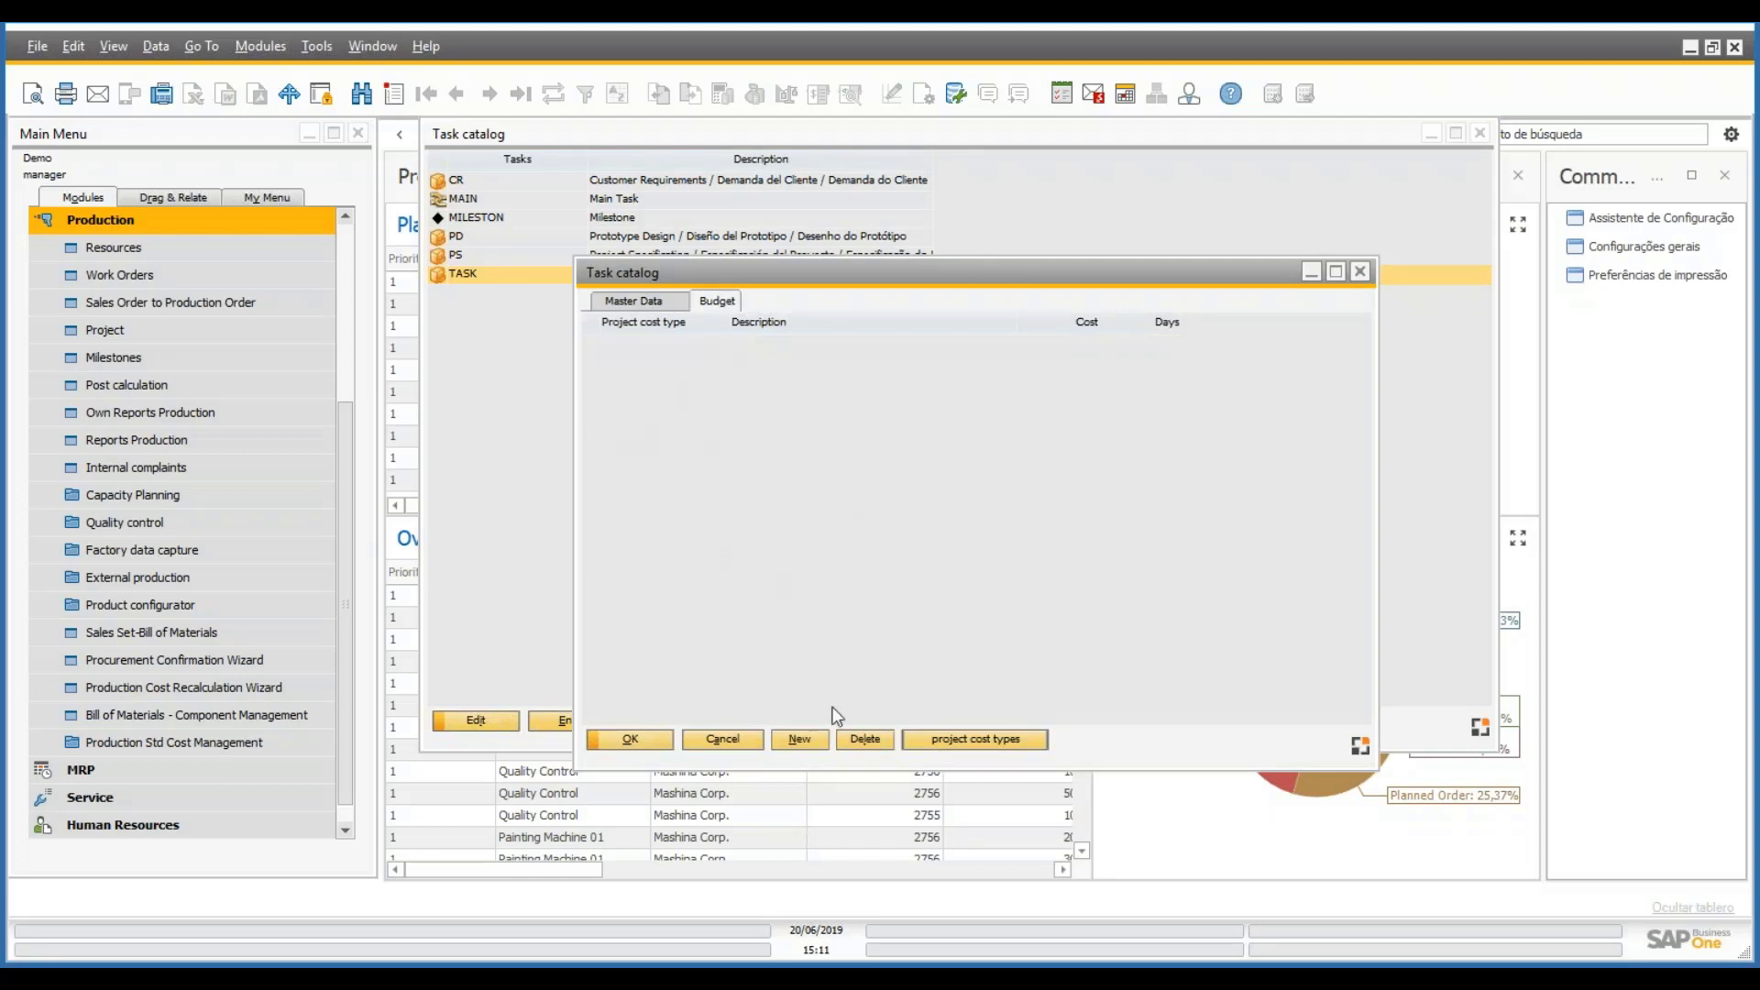
click(807, 741)
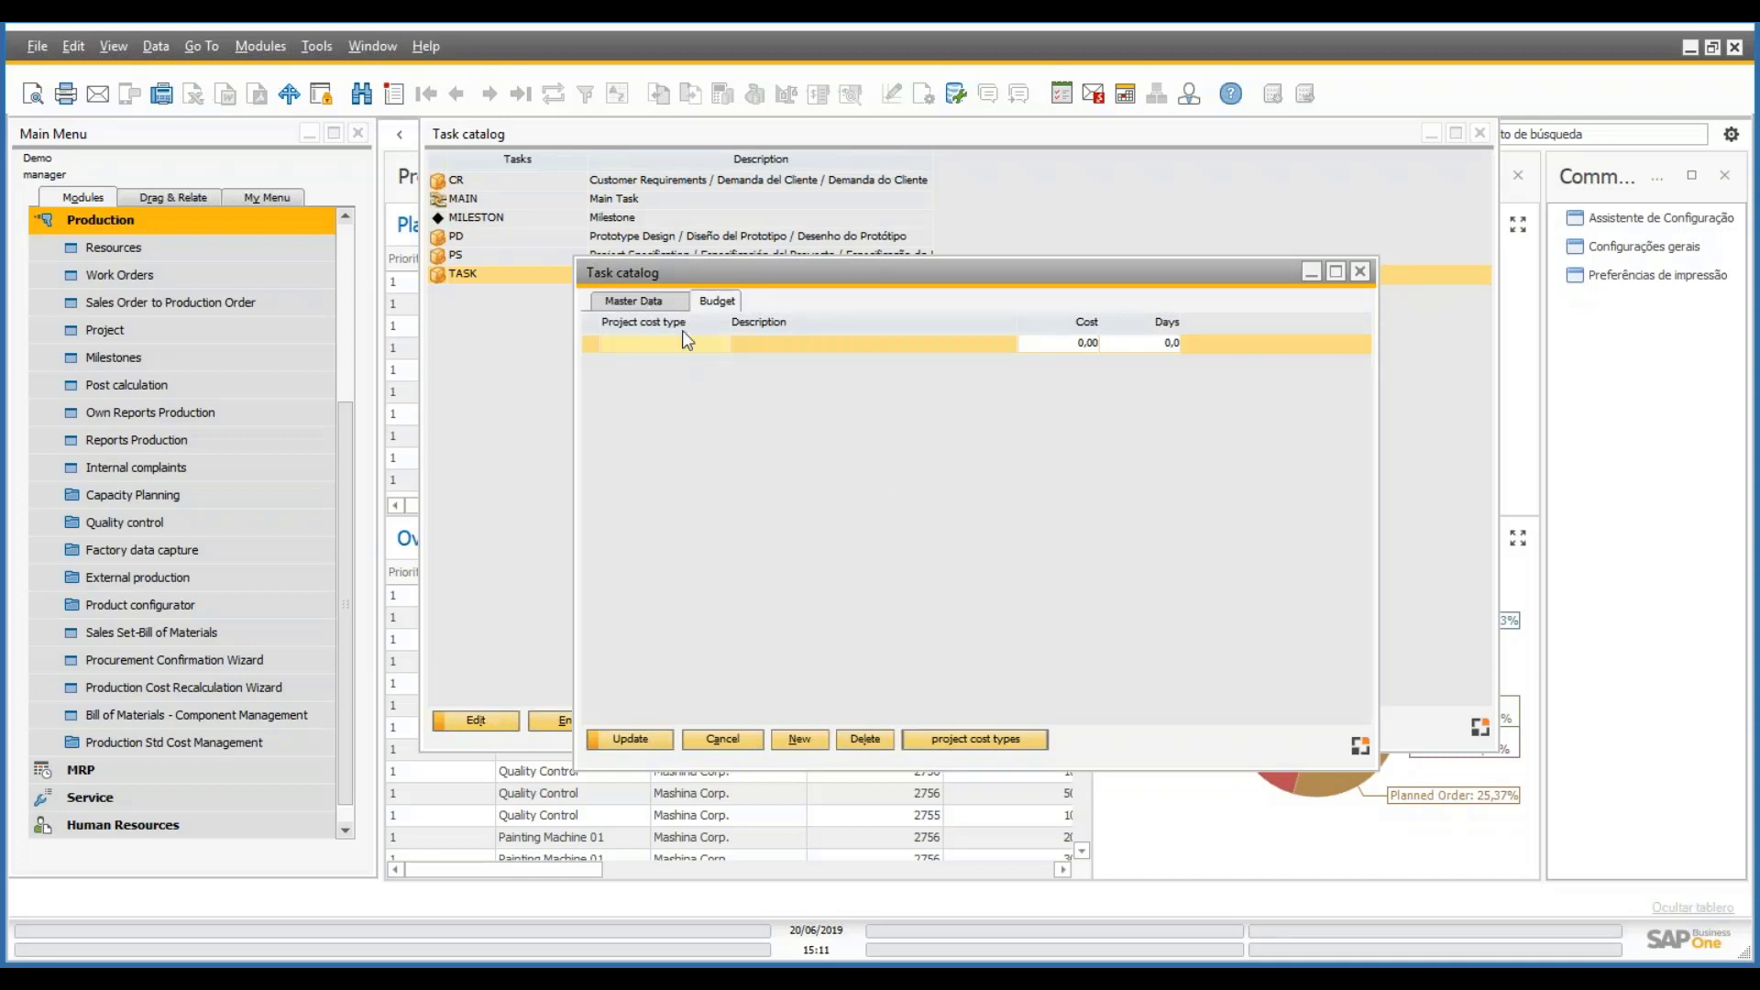
click(966, 741)
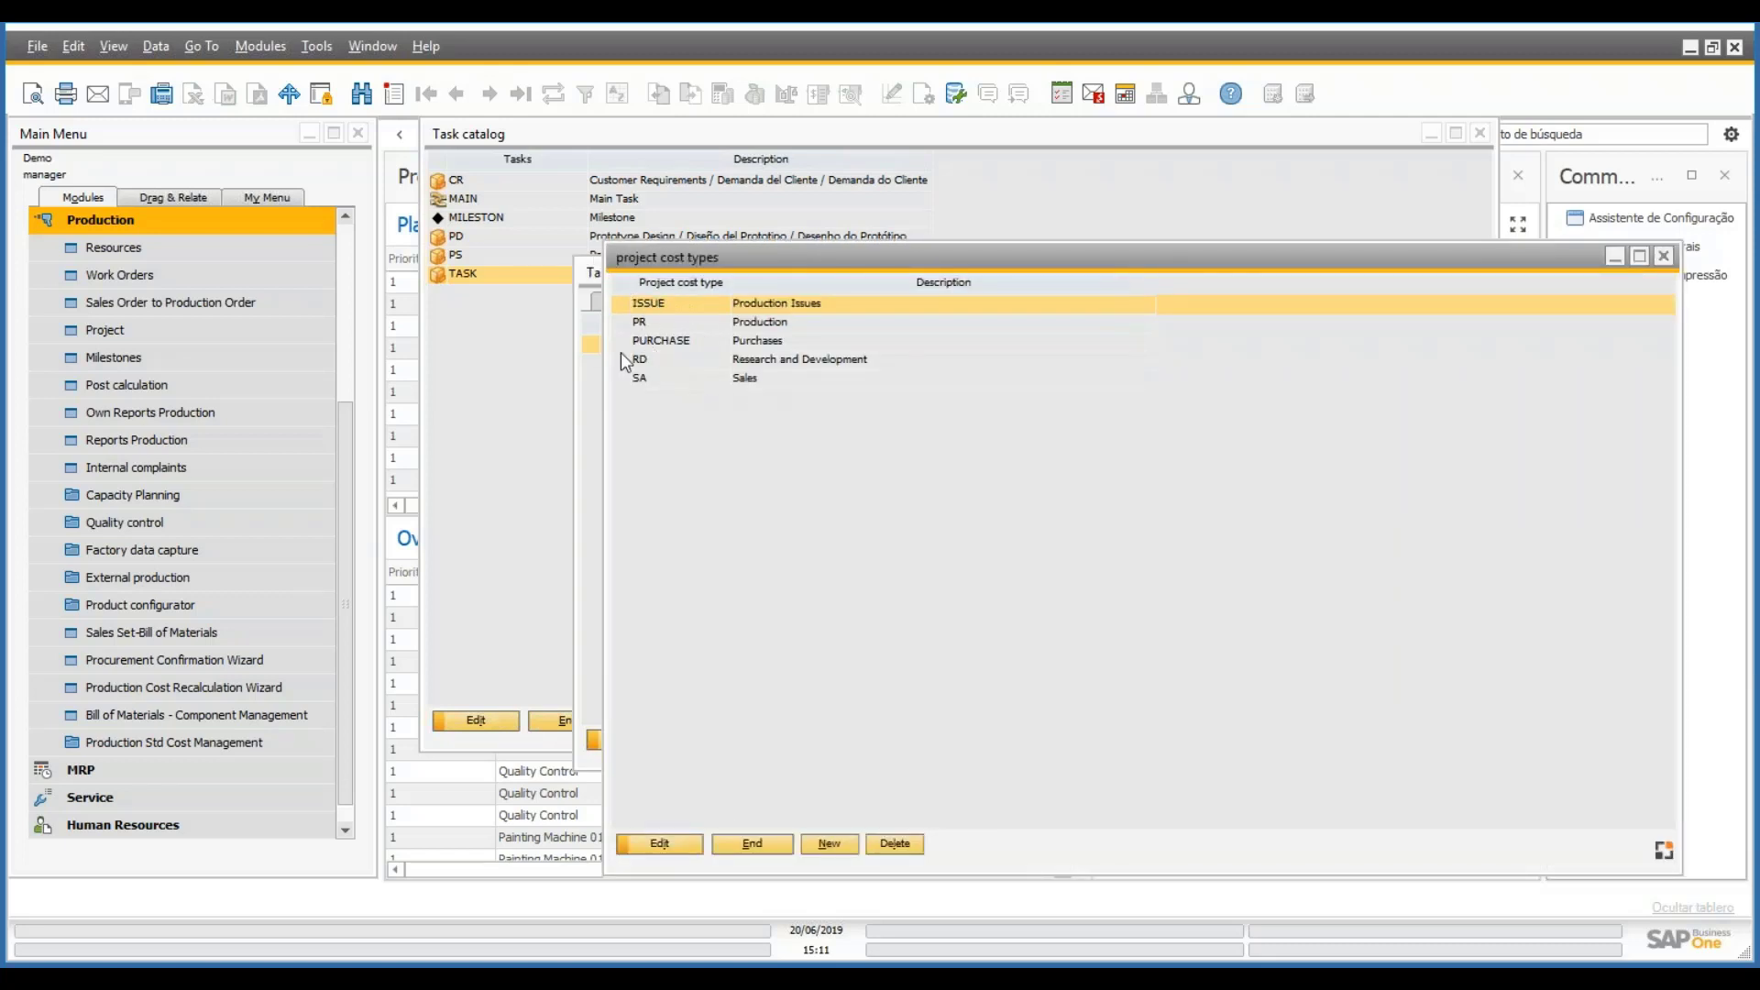
click(829, 844)
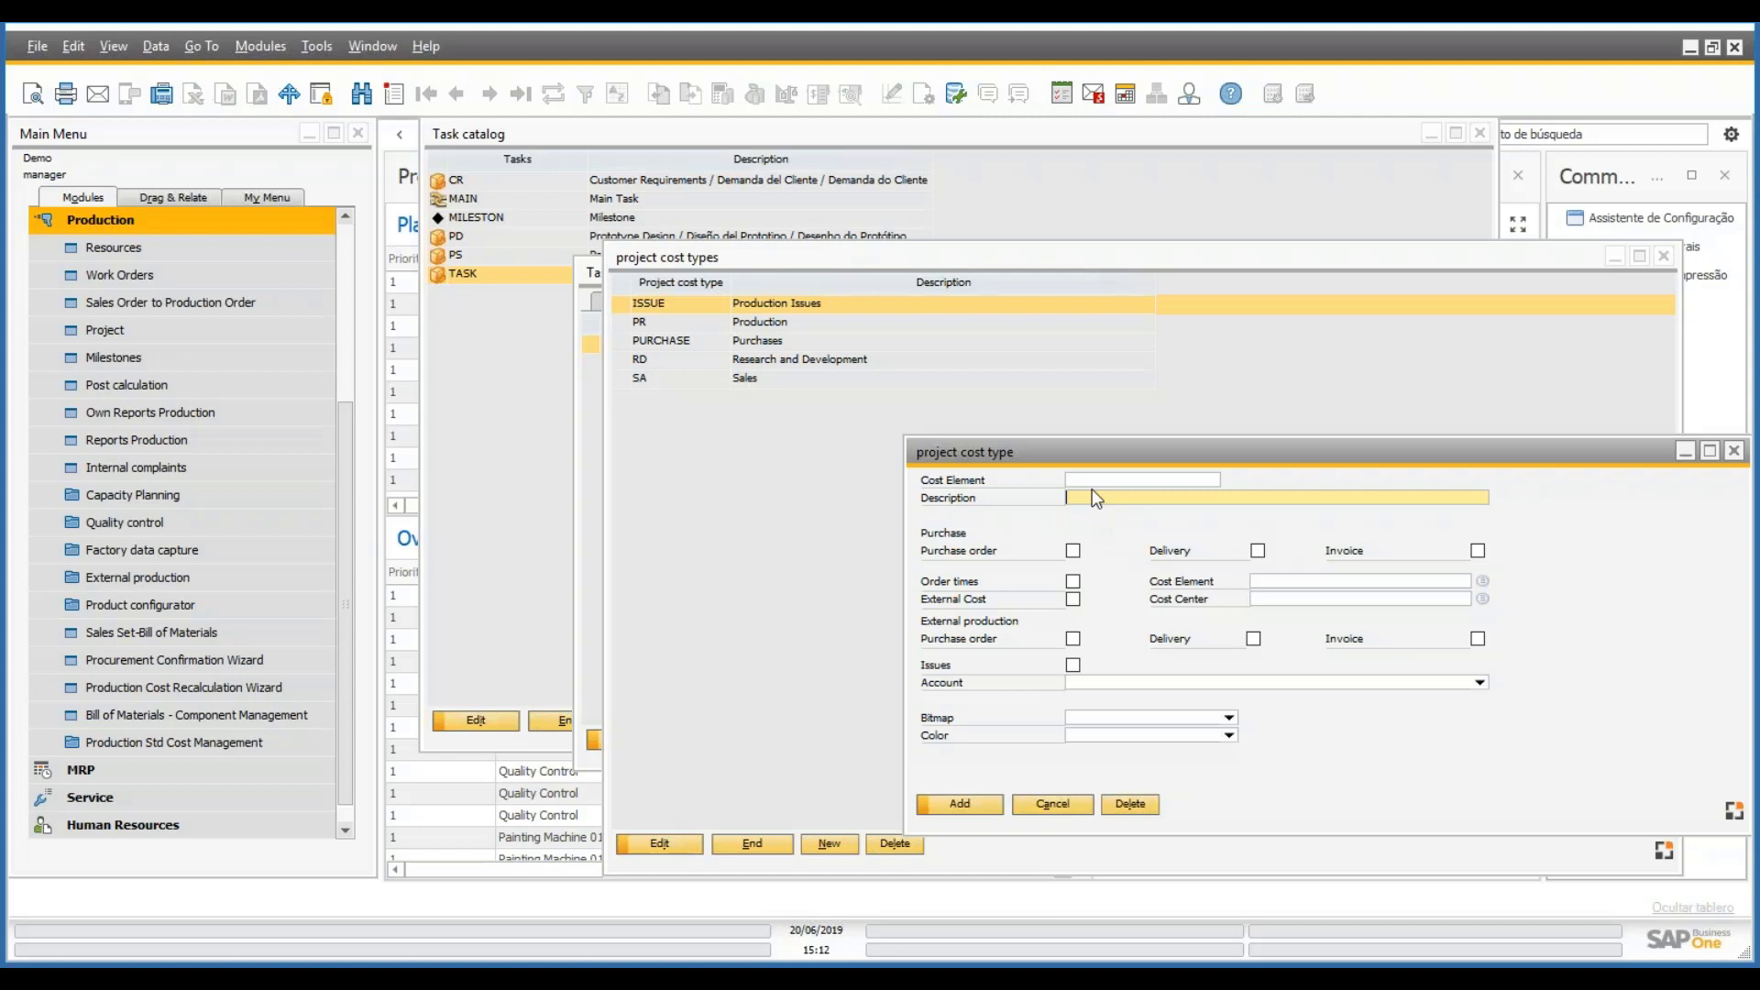
- Enter cost element code PURCHASE, correcting the misspelled PRUCHASE
click(1093, 481)
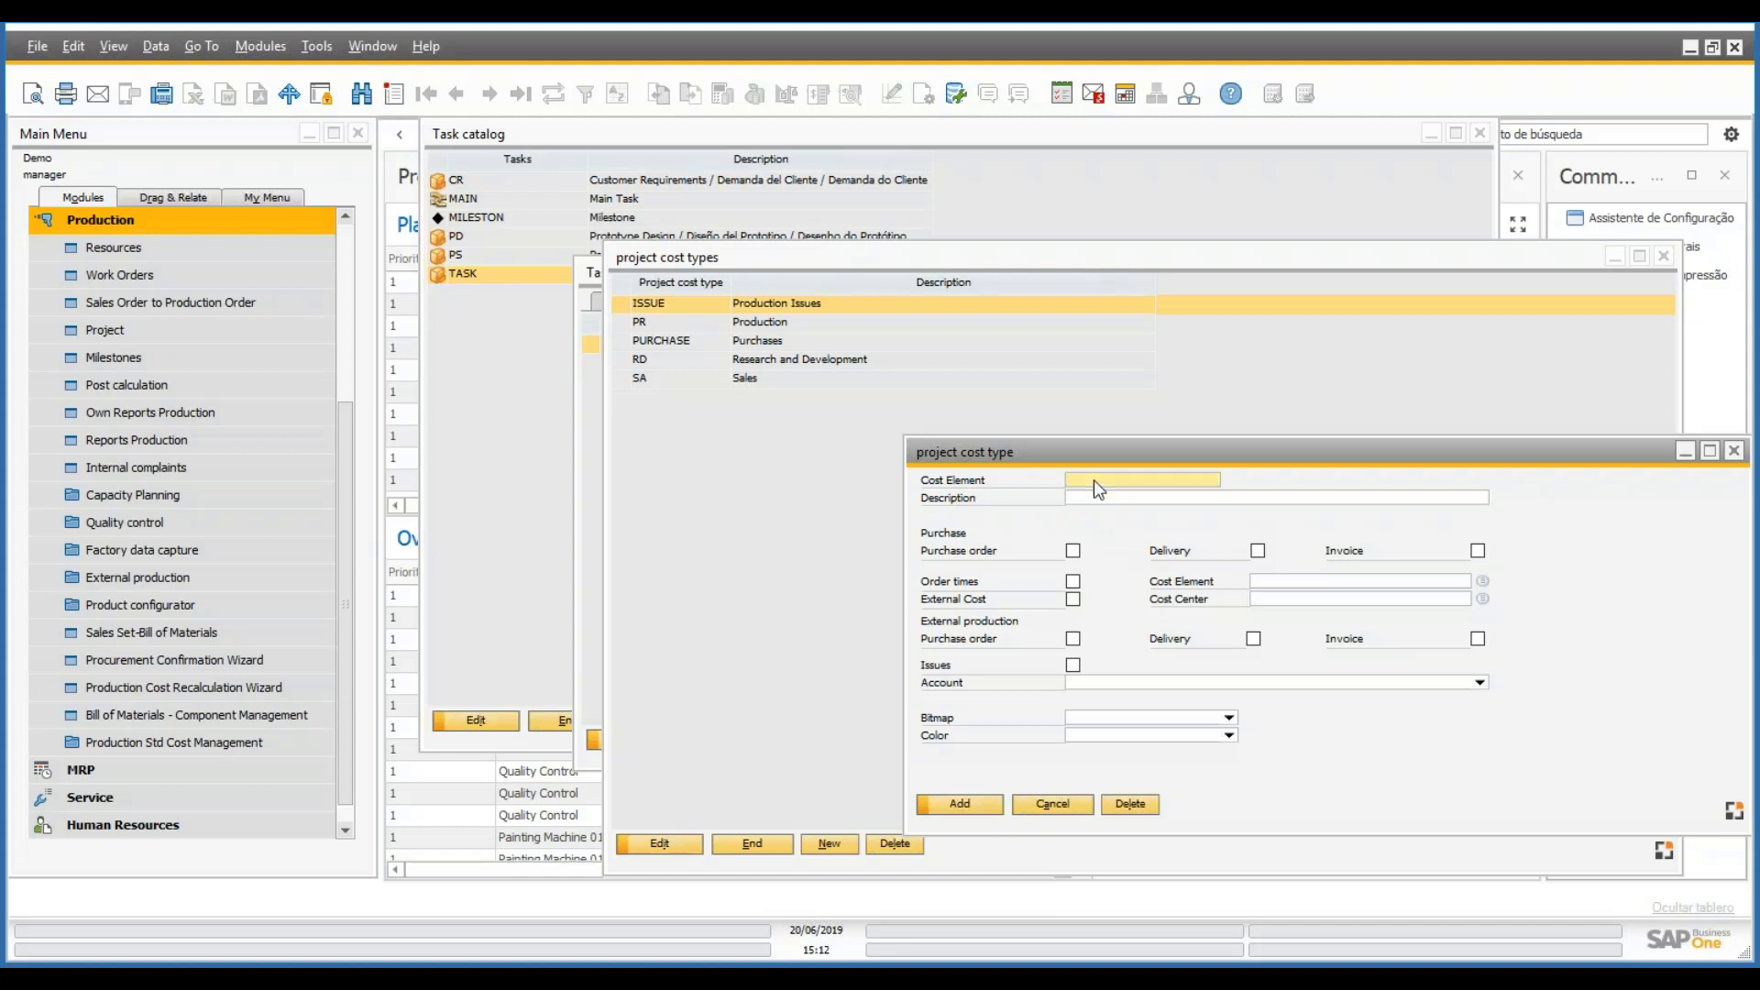
text(PRUCHASE)
key(Tab)
click(1083, 478)
click(1093, 480)
key(BackSpace)
key(BackSpace)
key(BackSpace)
text(URC)
key(Tab)
- Describe it as 'Purchases' and tick Purchase order, Delivery and Invoice
text(Purchaze)
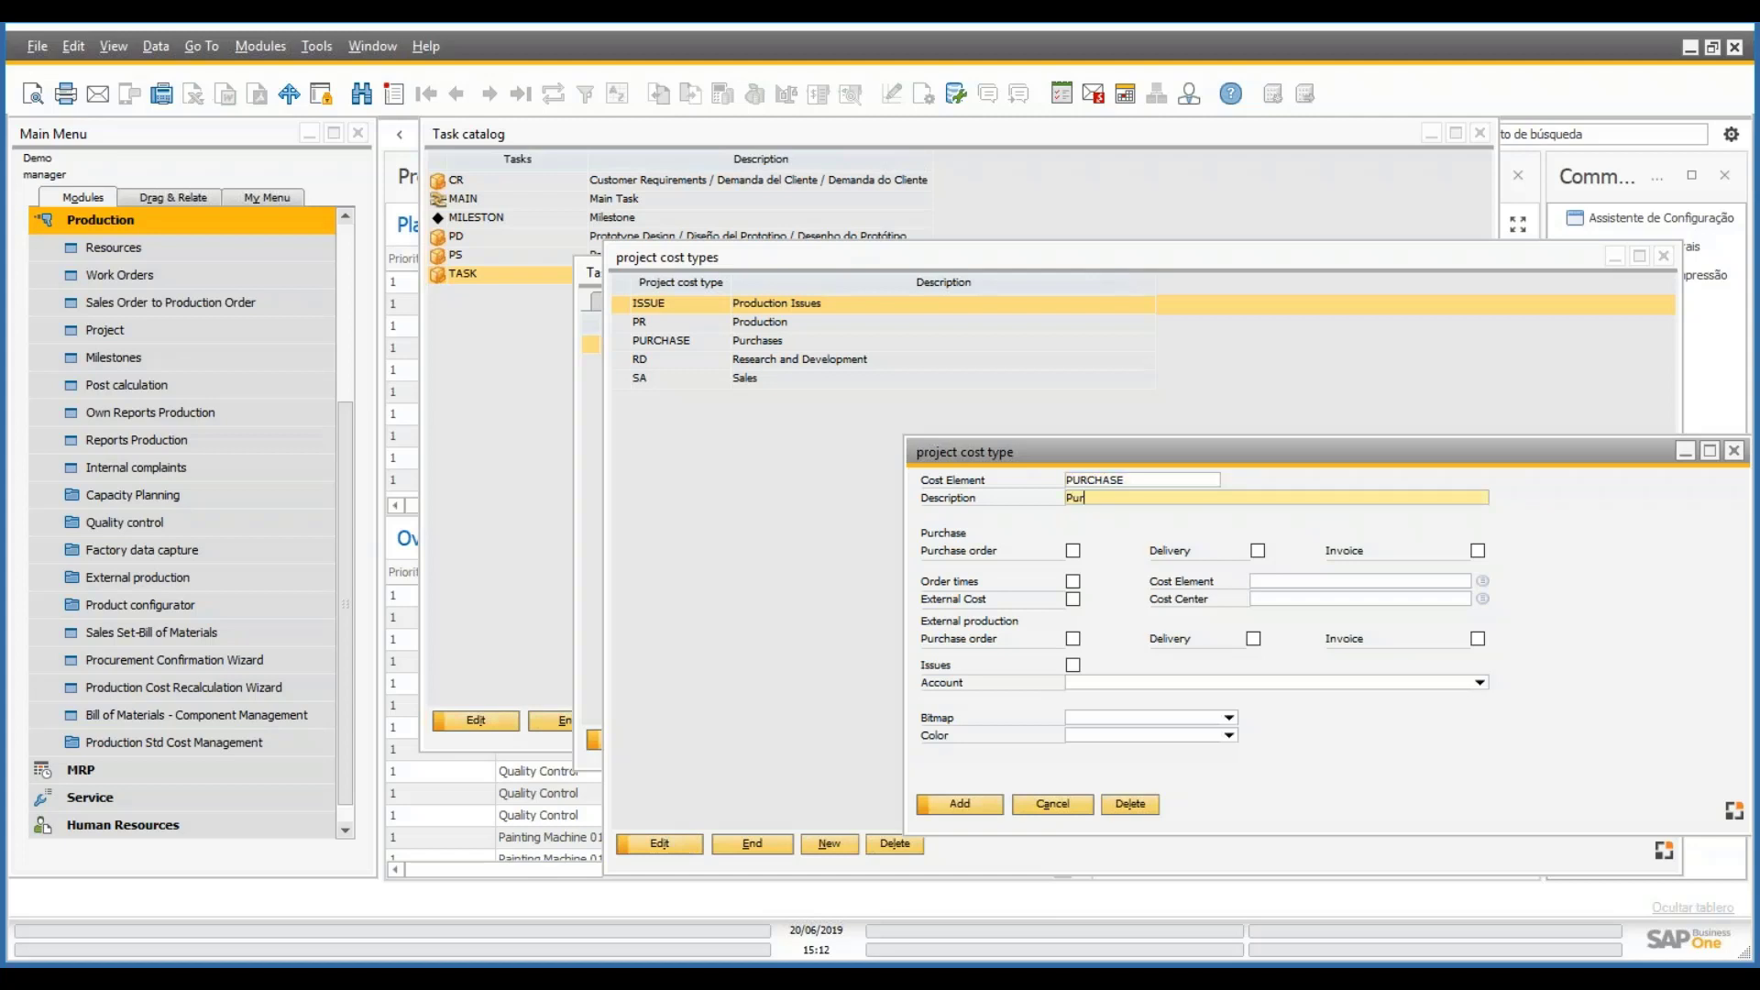
text(s)
key(BackSpace)
key(BackSpace)
key(BackSpace)
text(ses)
key(Tab)
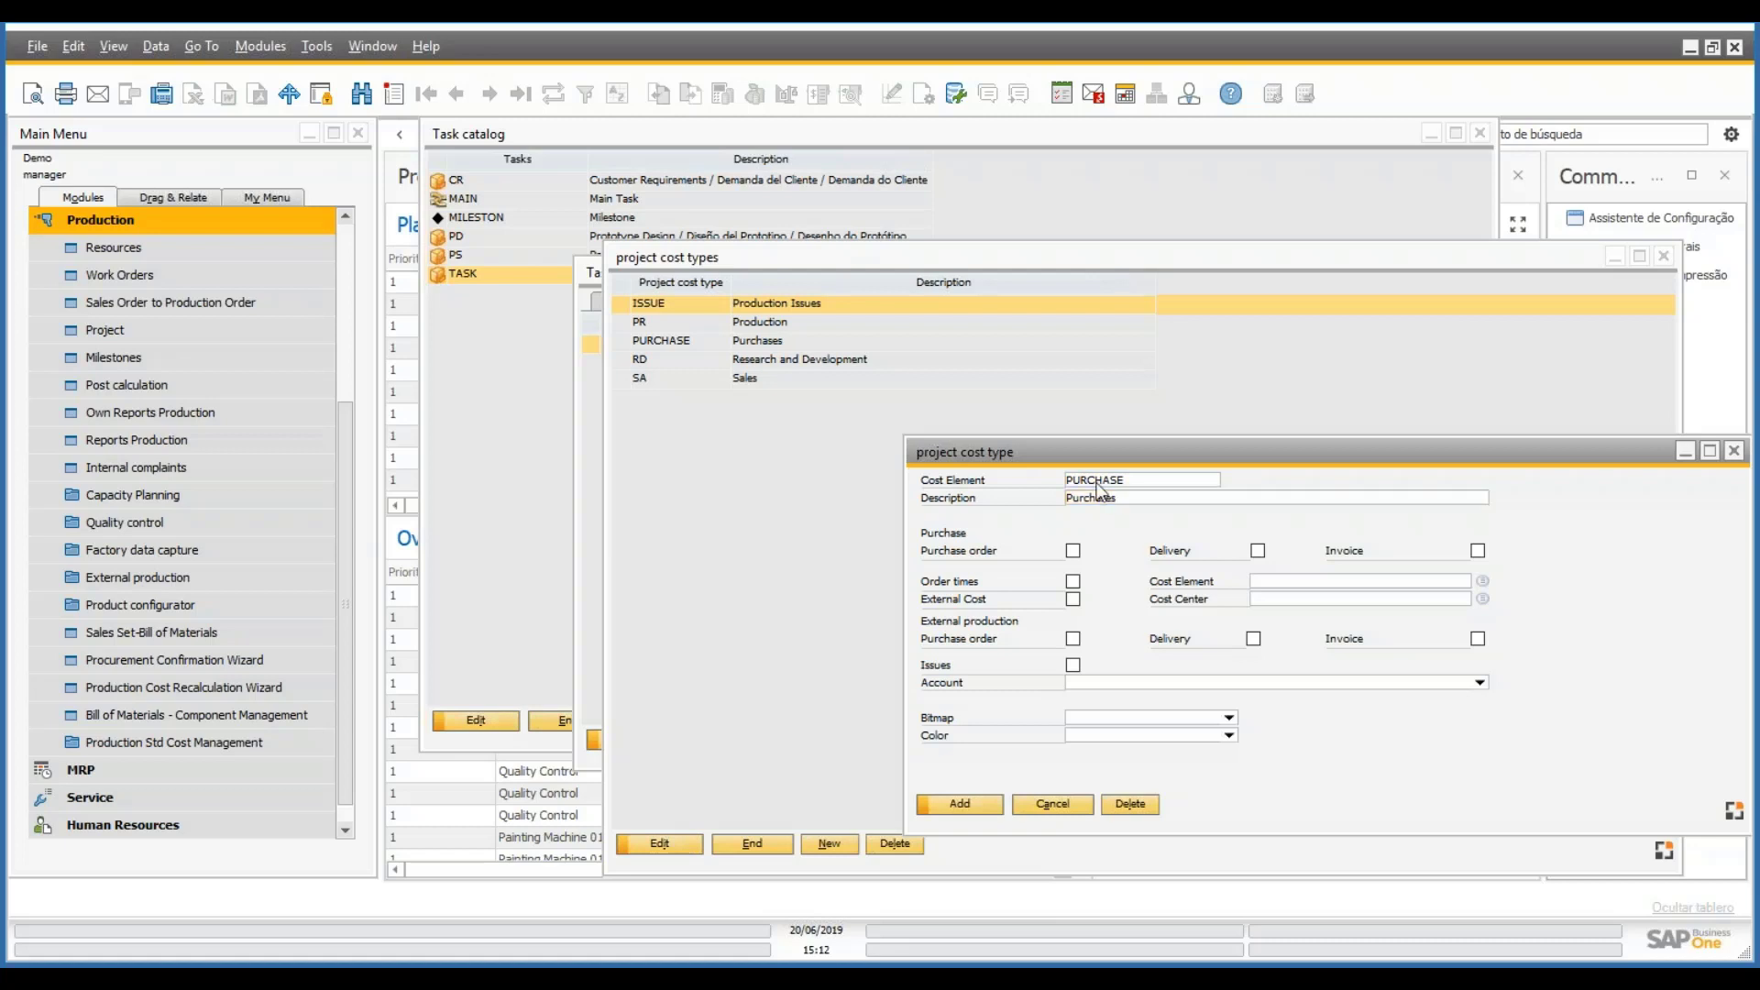
key(space)
key(Tab)
key(space)
key(Tab)
key(space)
- Change the cost element code to ORDER and description to 'Order'
double_click(1142, 477)
text(ORDER)
key(Tab)
text(Order)
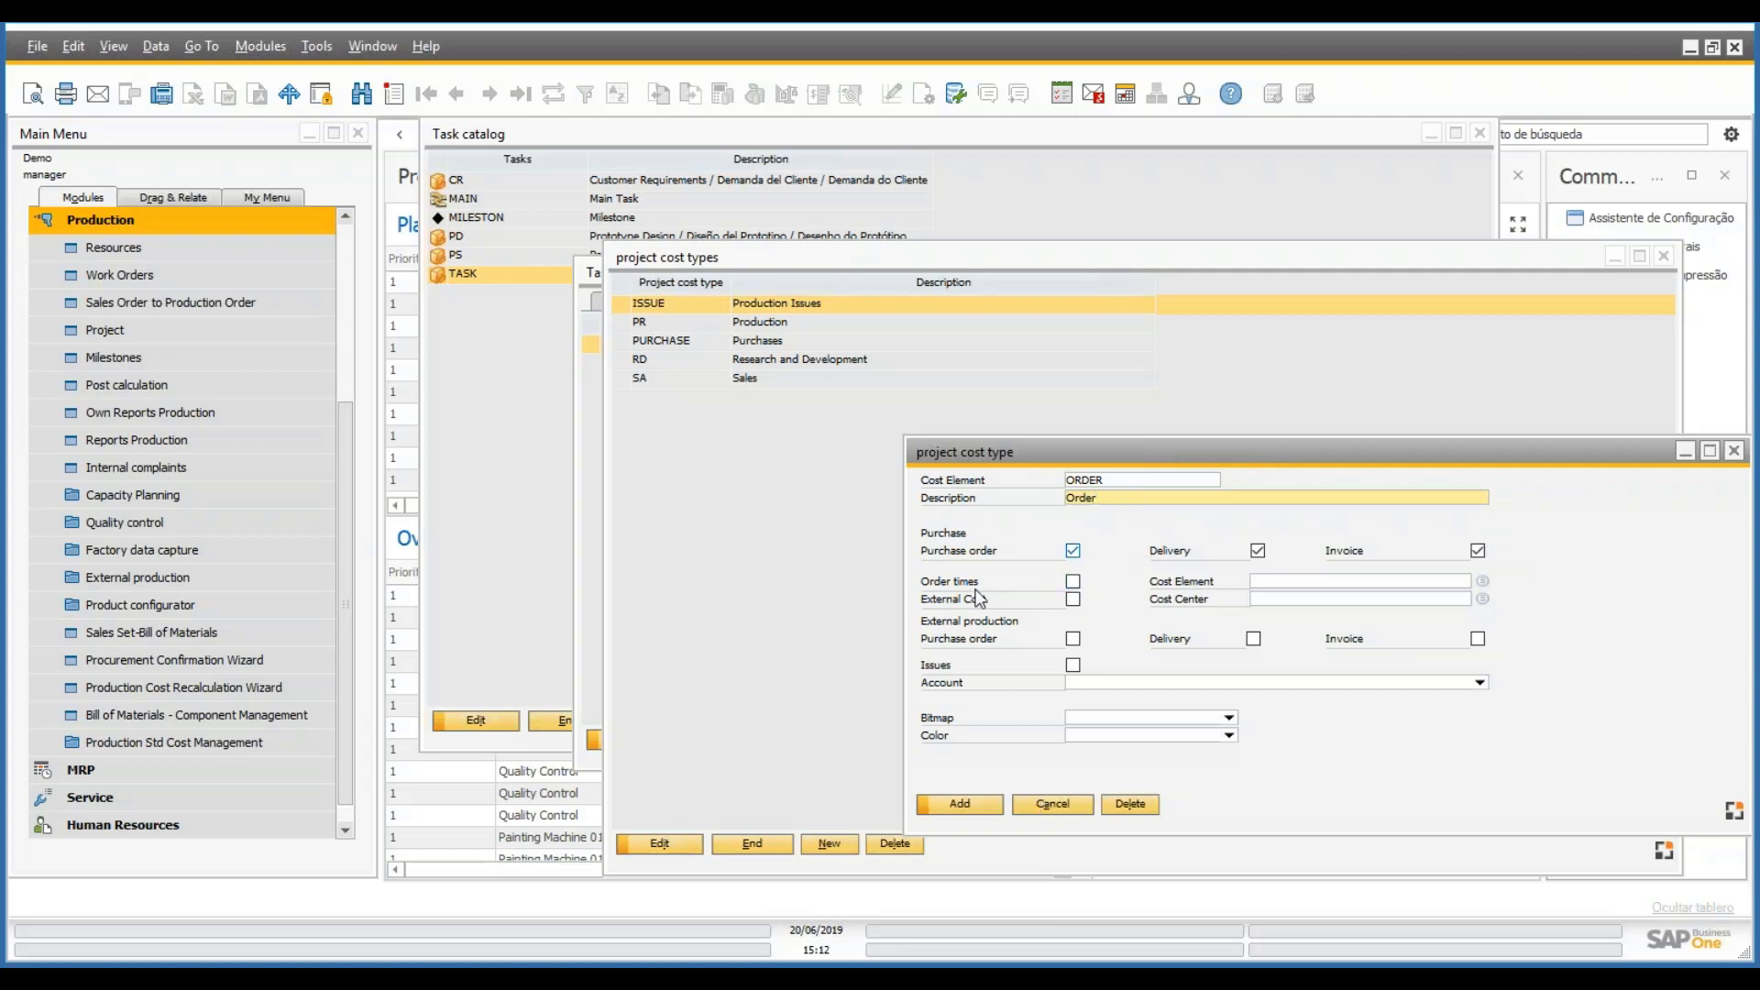
- Untick the purchase order, delivery and invoice options and tick Order times
click(1073, 581)
click(1072, 550)
click(1258, 552)
click(1477, 551)
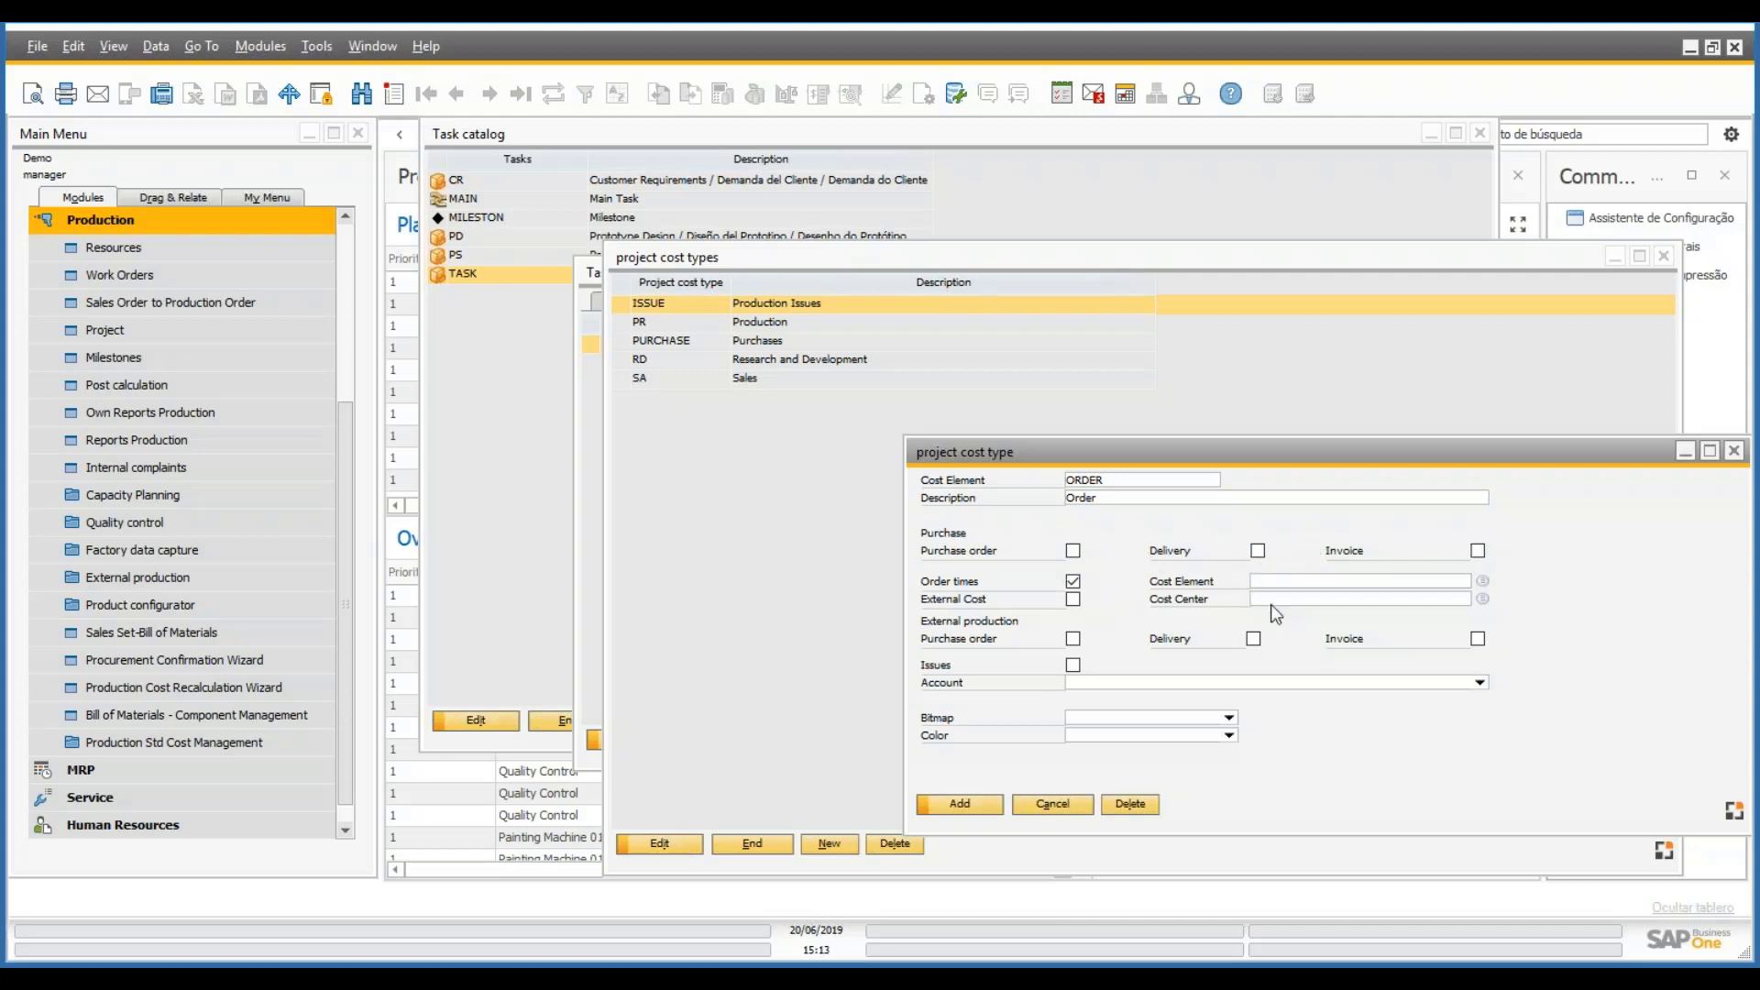
click(1483, 581)
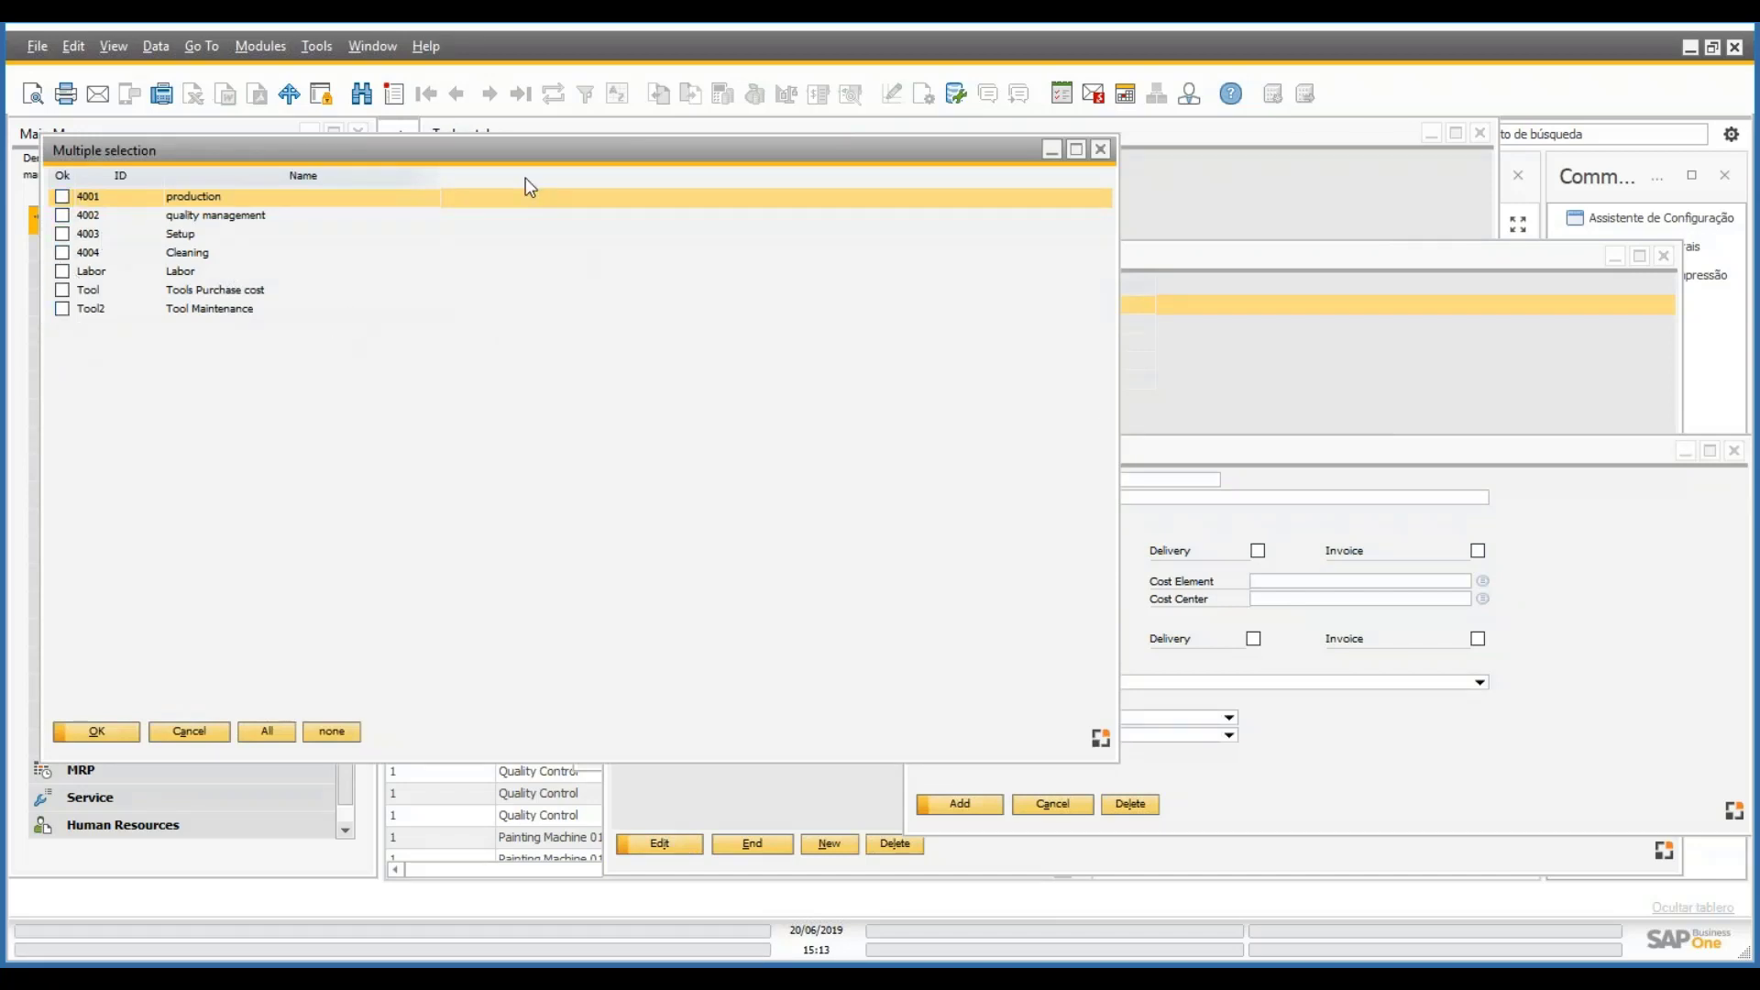
- Pick cost element 4002 from the multiple-selection list
drag(515, 153, 802, 163)
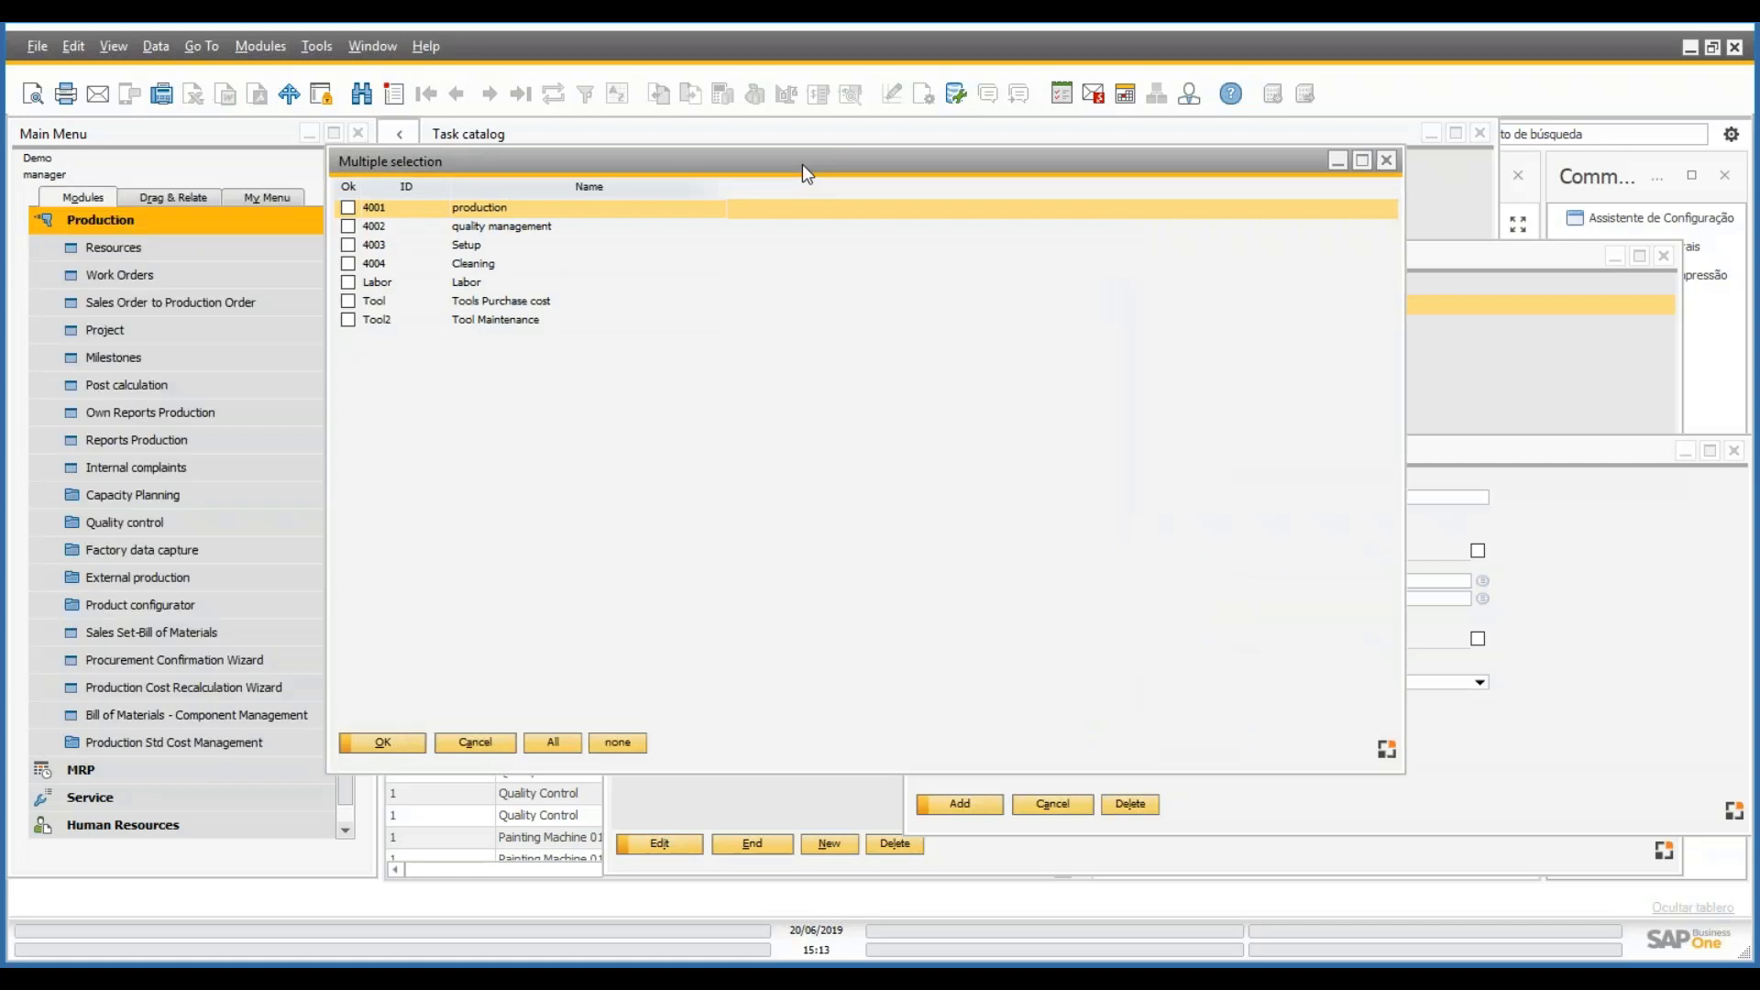
click(523, 237)
click(354, 228)
click(386, 744)
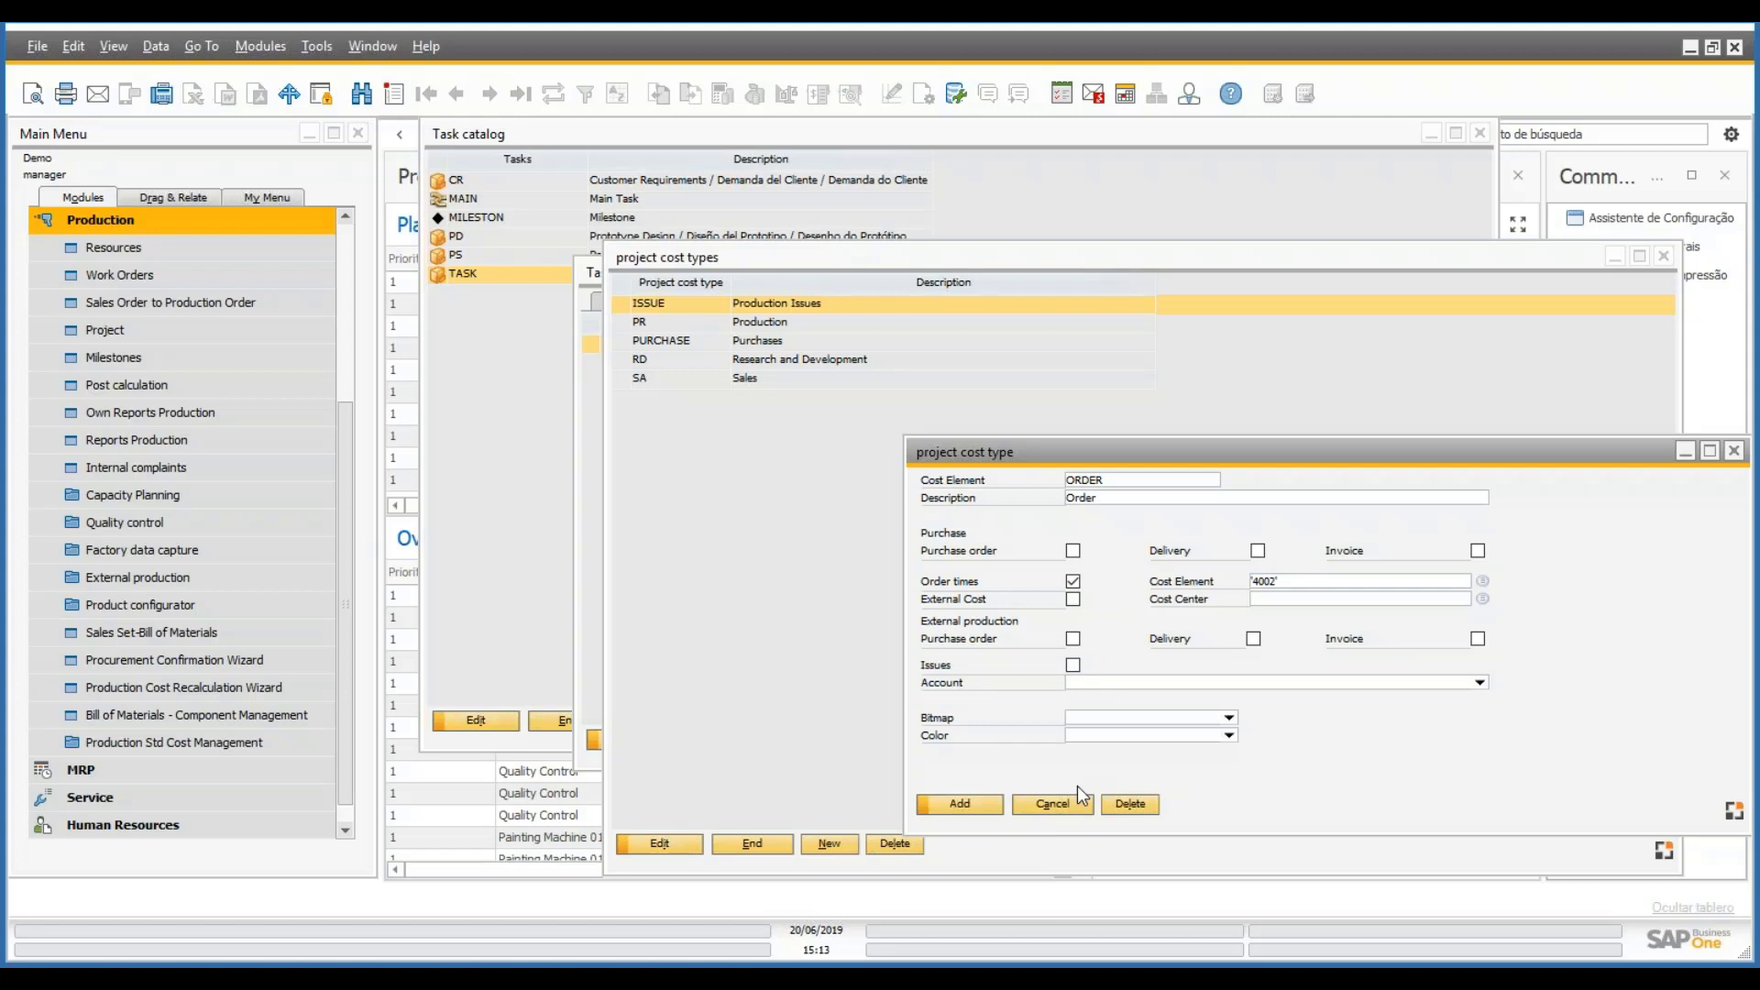
- Untick Order times, clear cost element 4002, tick Issues, then cancel the ORDER cost type
click(1073, 582)
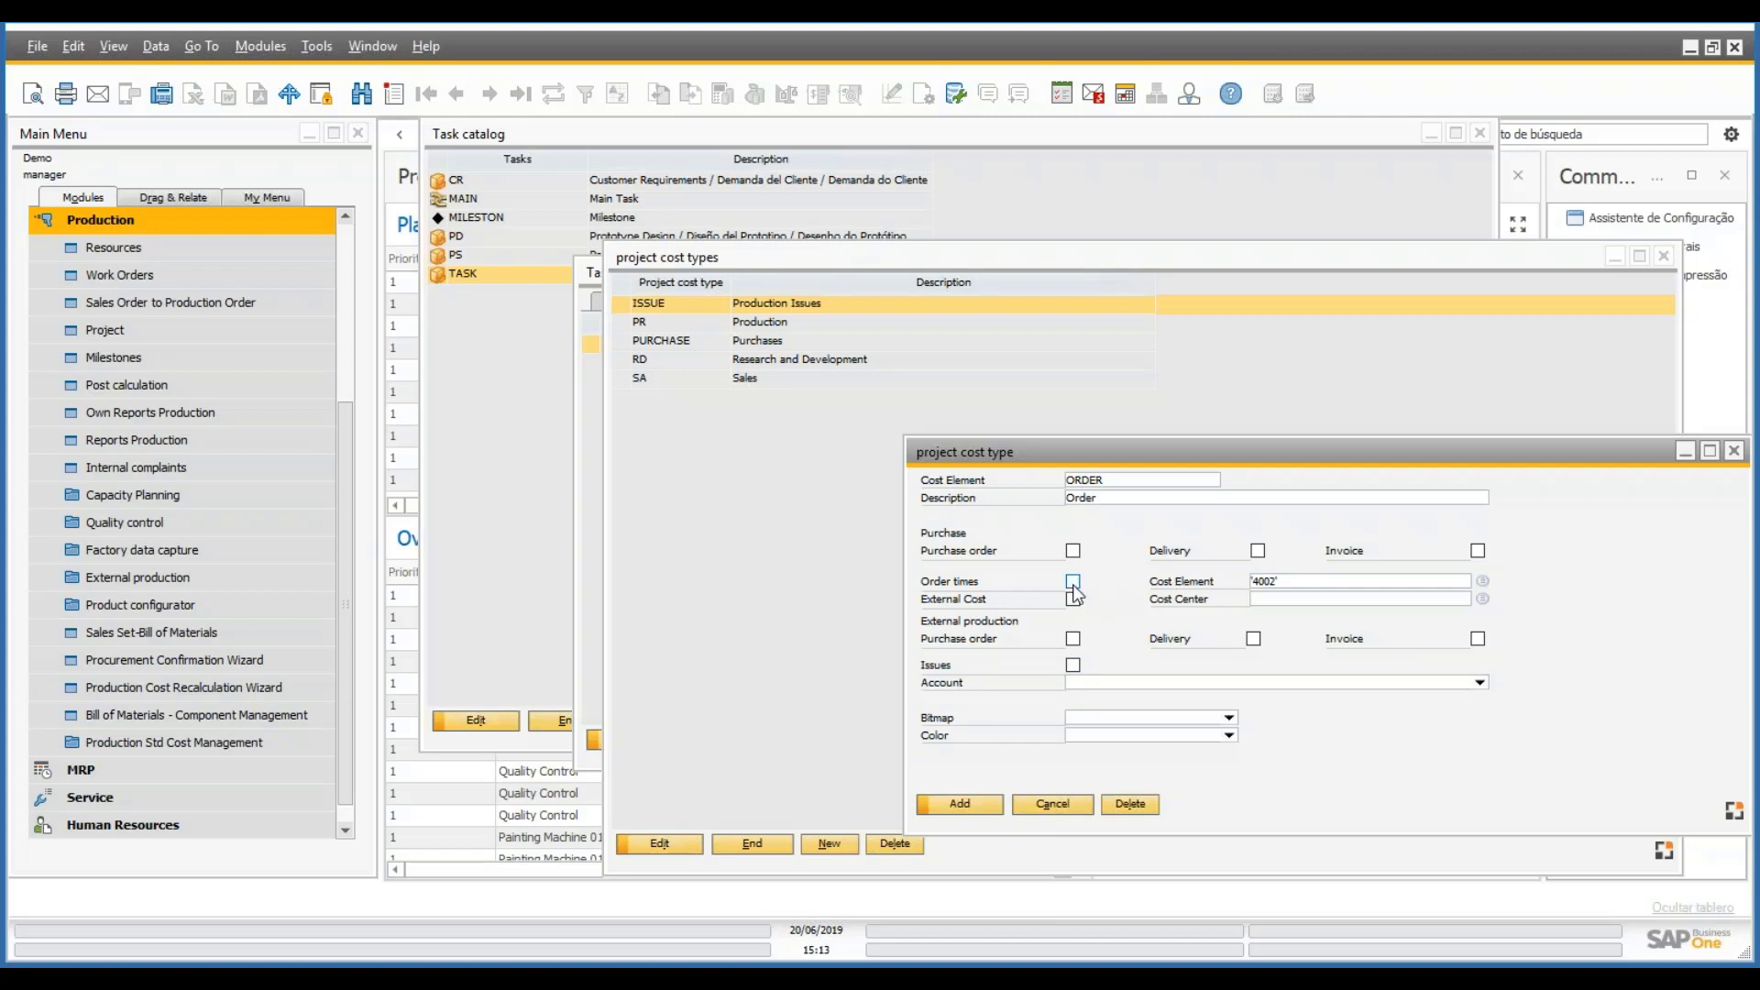
click(1302, 580)
key(Delete)
click(1319, 594)
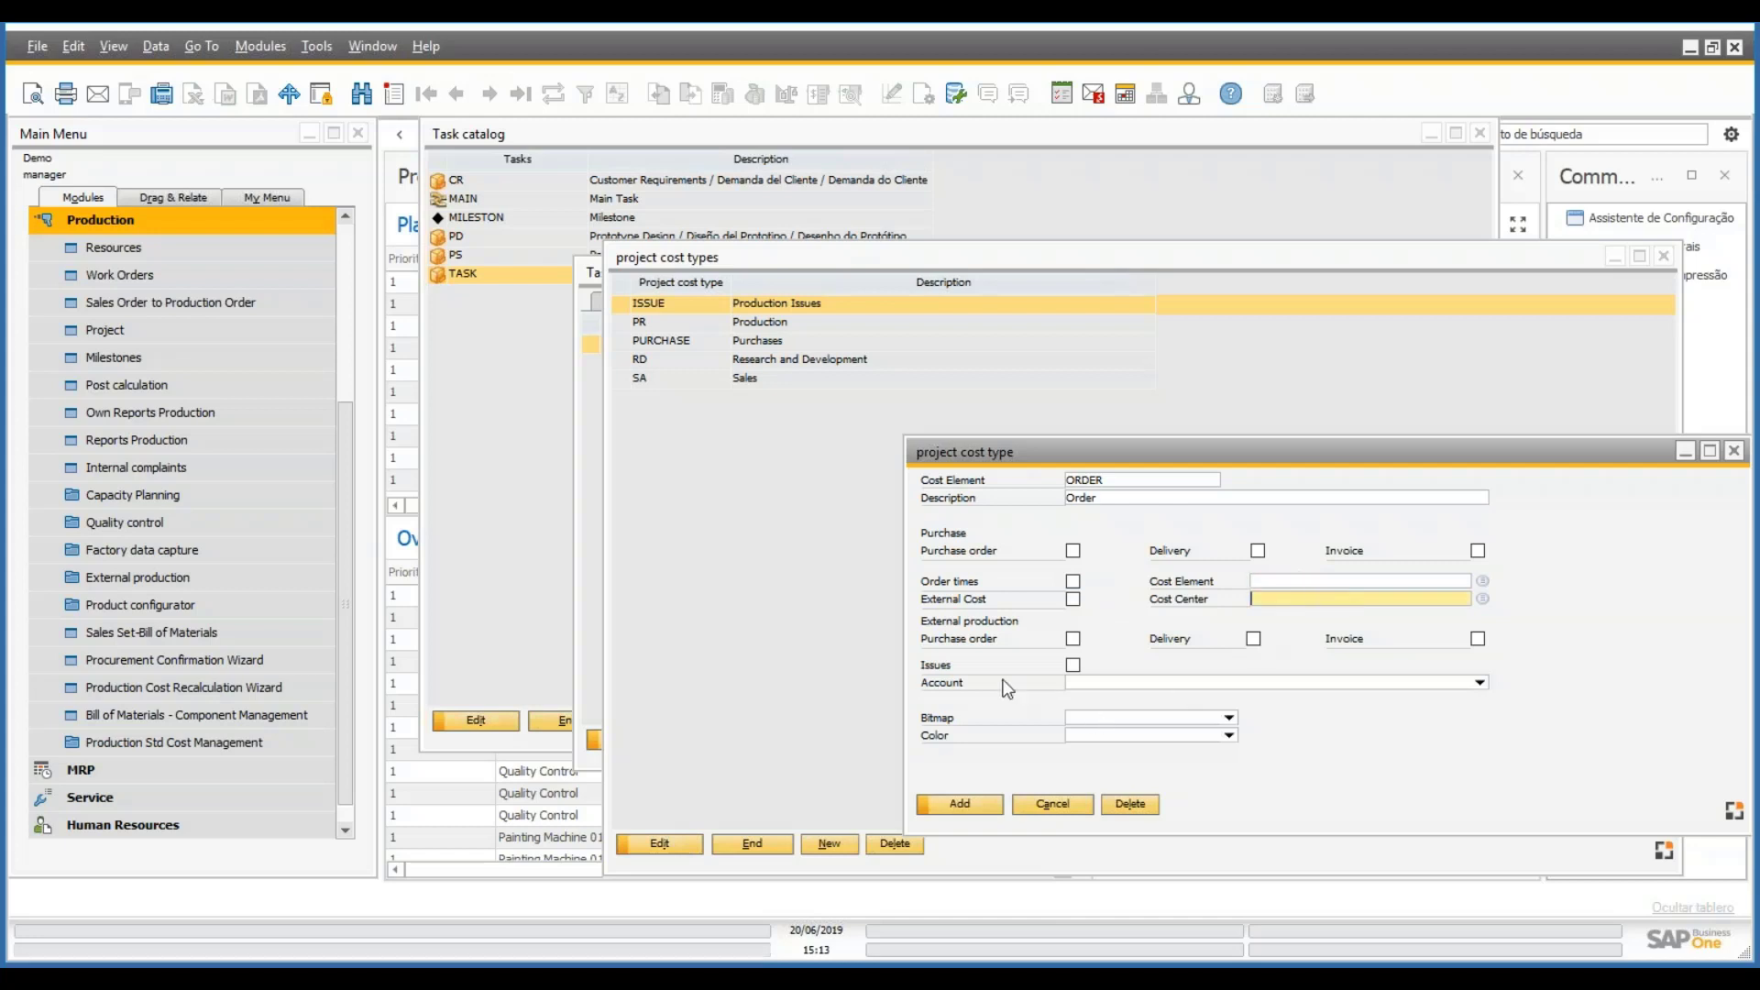
click(1073, 666)
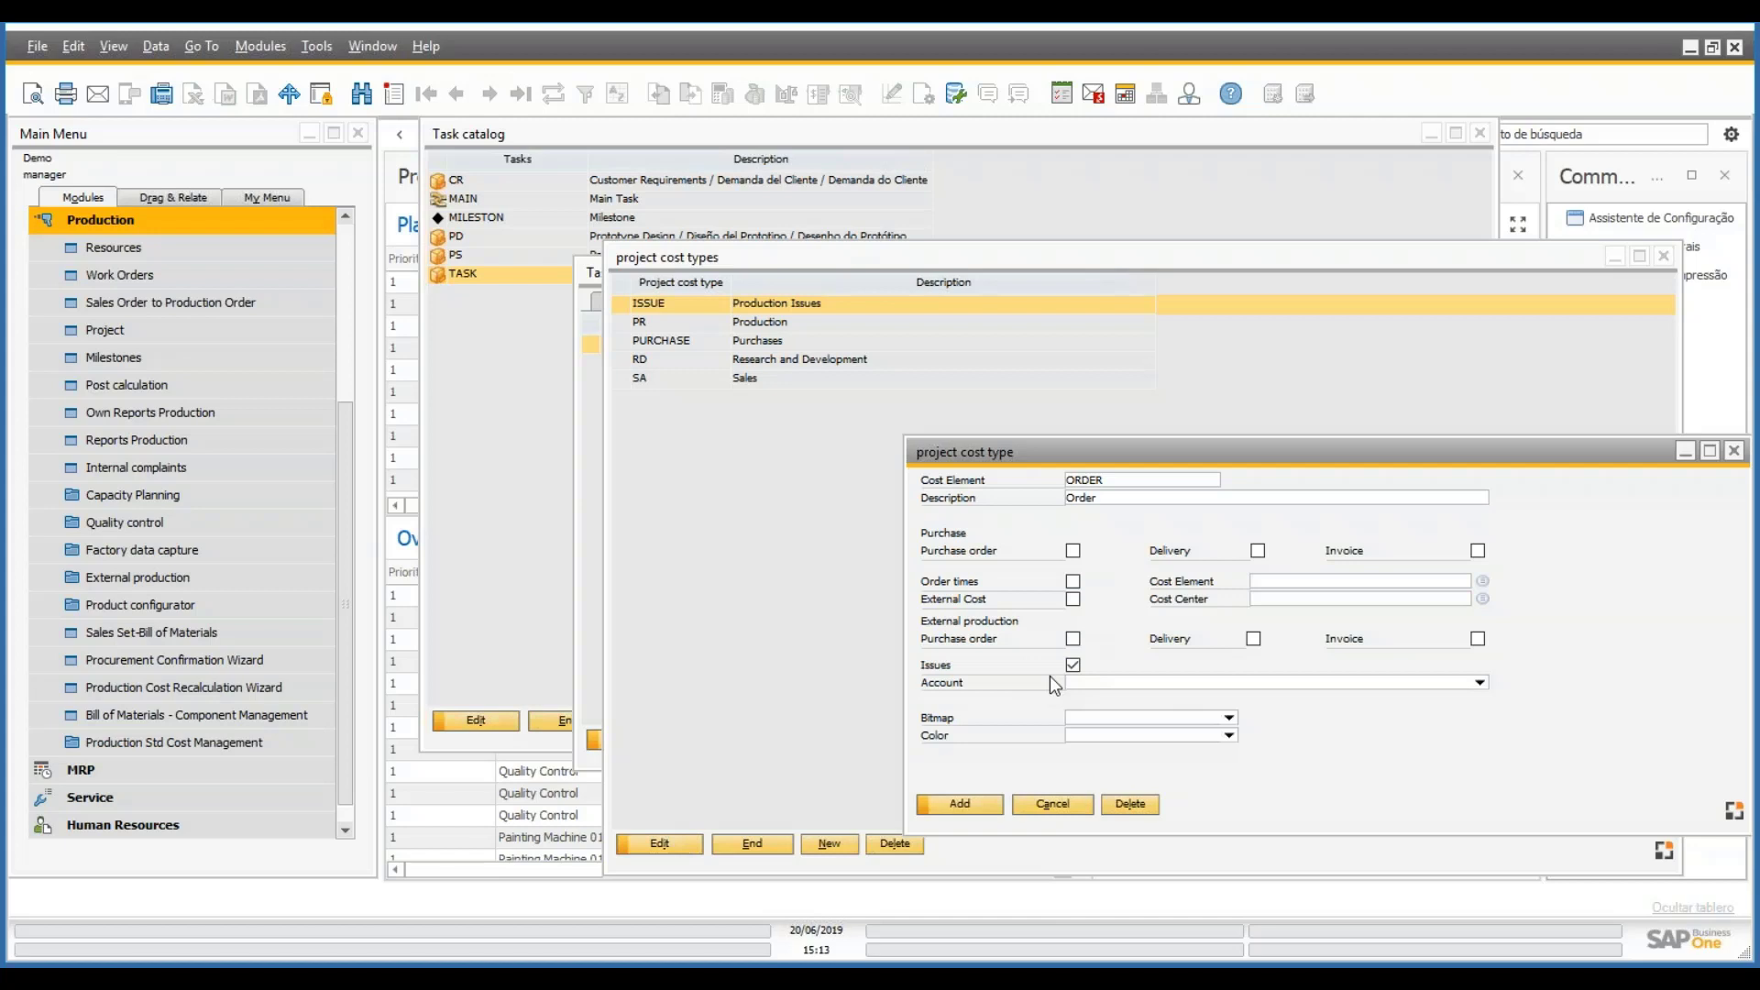
click(1480, 683)
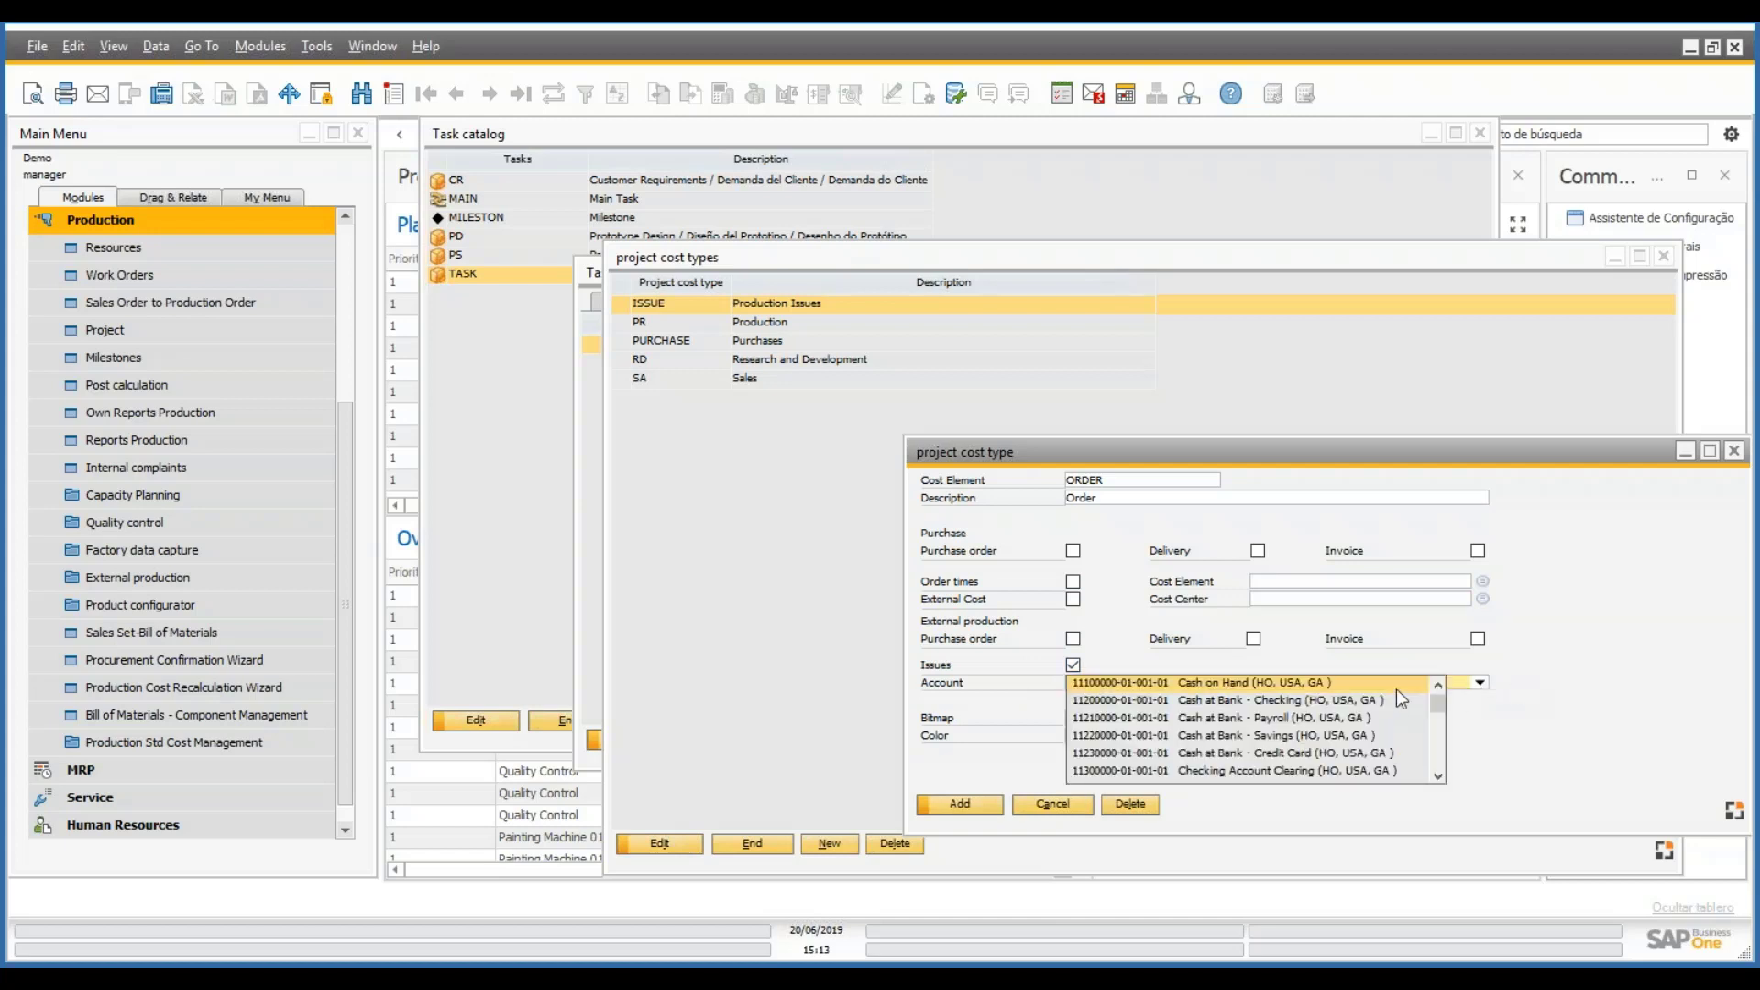
scroll(1439, 713, down, 3)
click(1059, 810)
click(1059, 810)
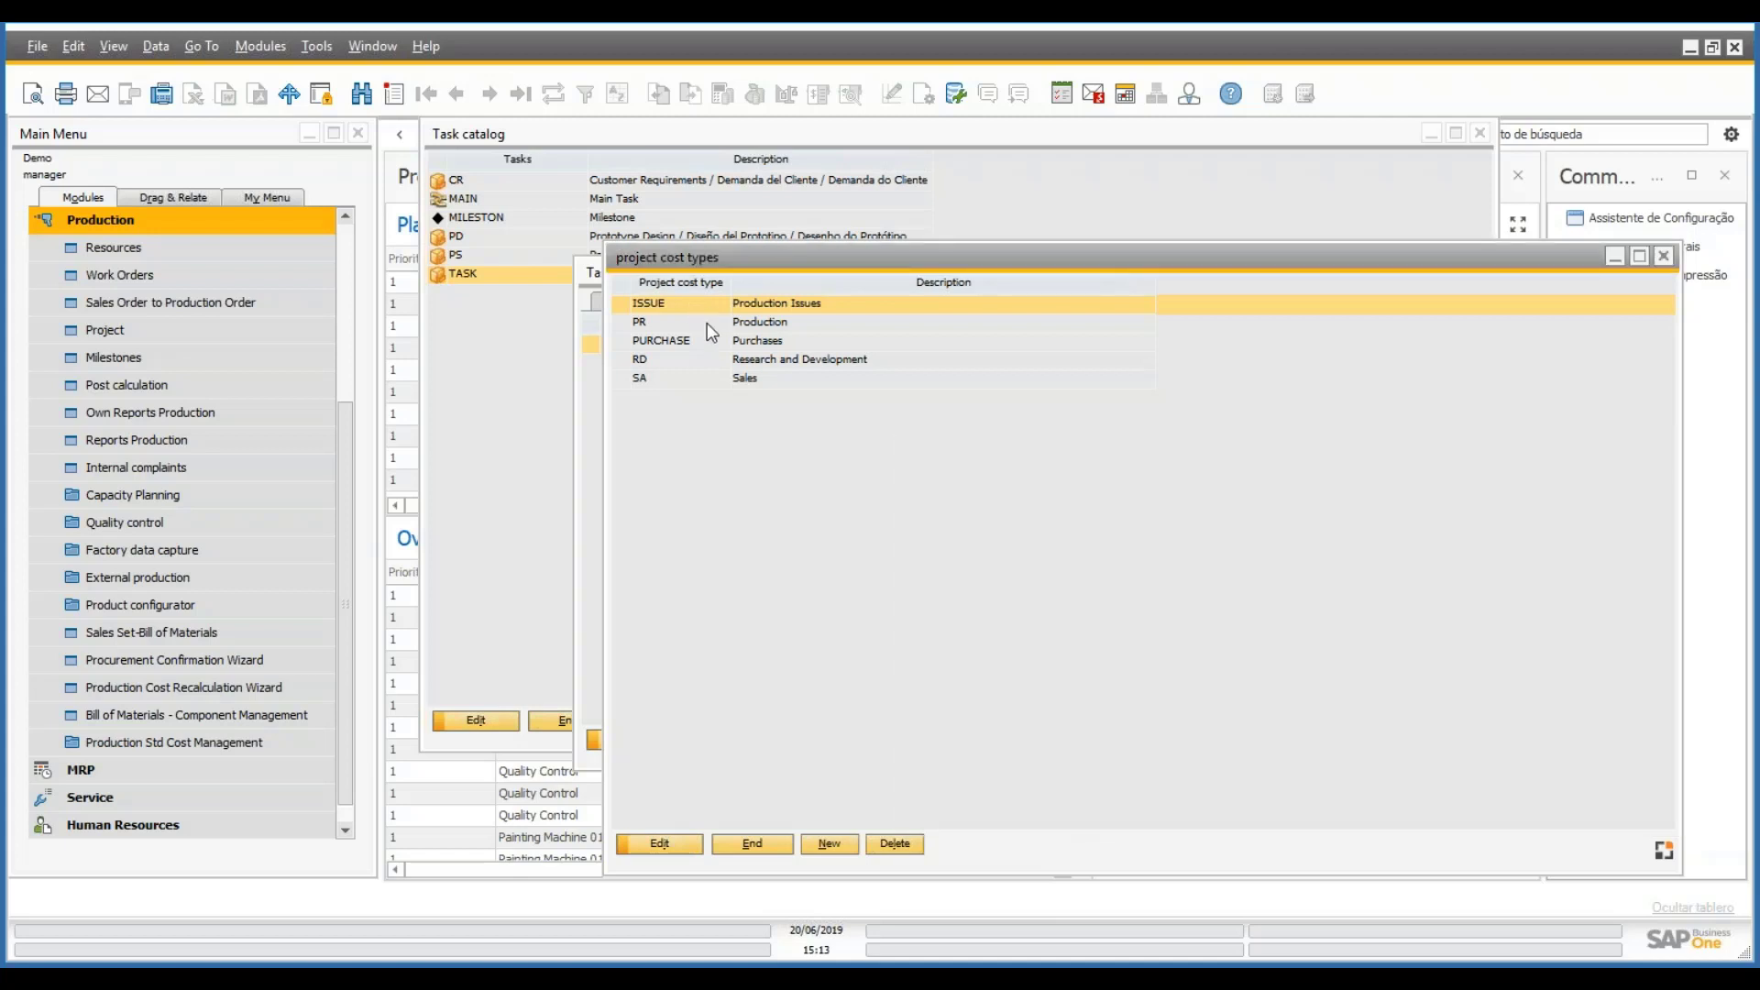
- Add an SA Sales budget line to TASK with cost 5 and 1000 days
click(764, 848)
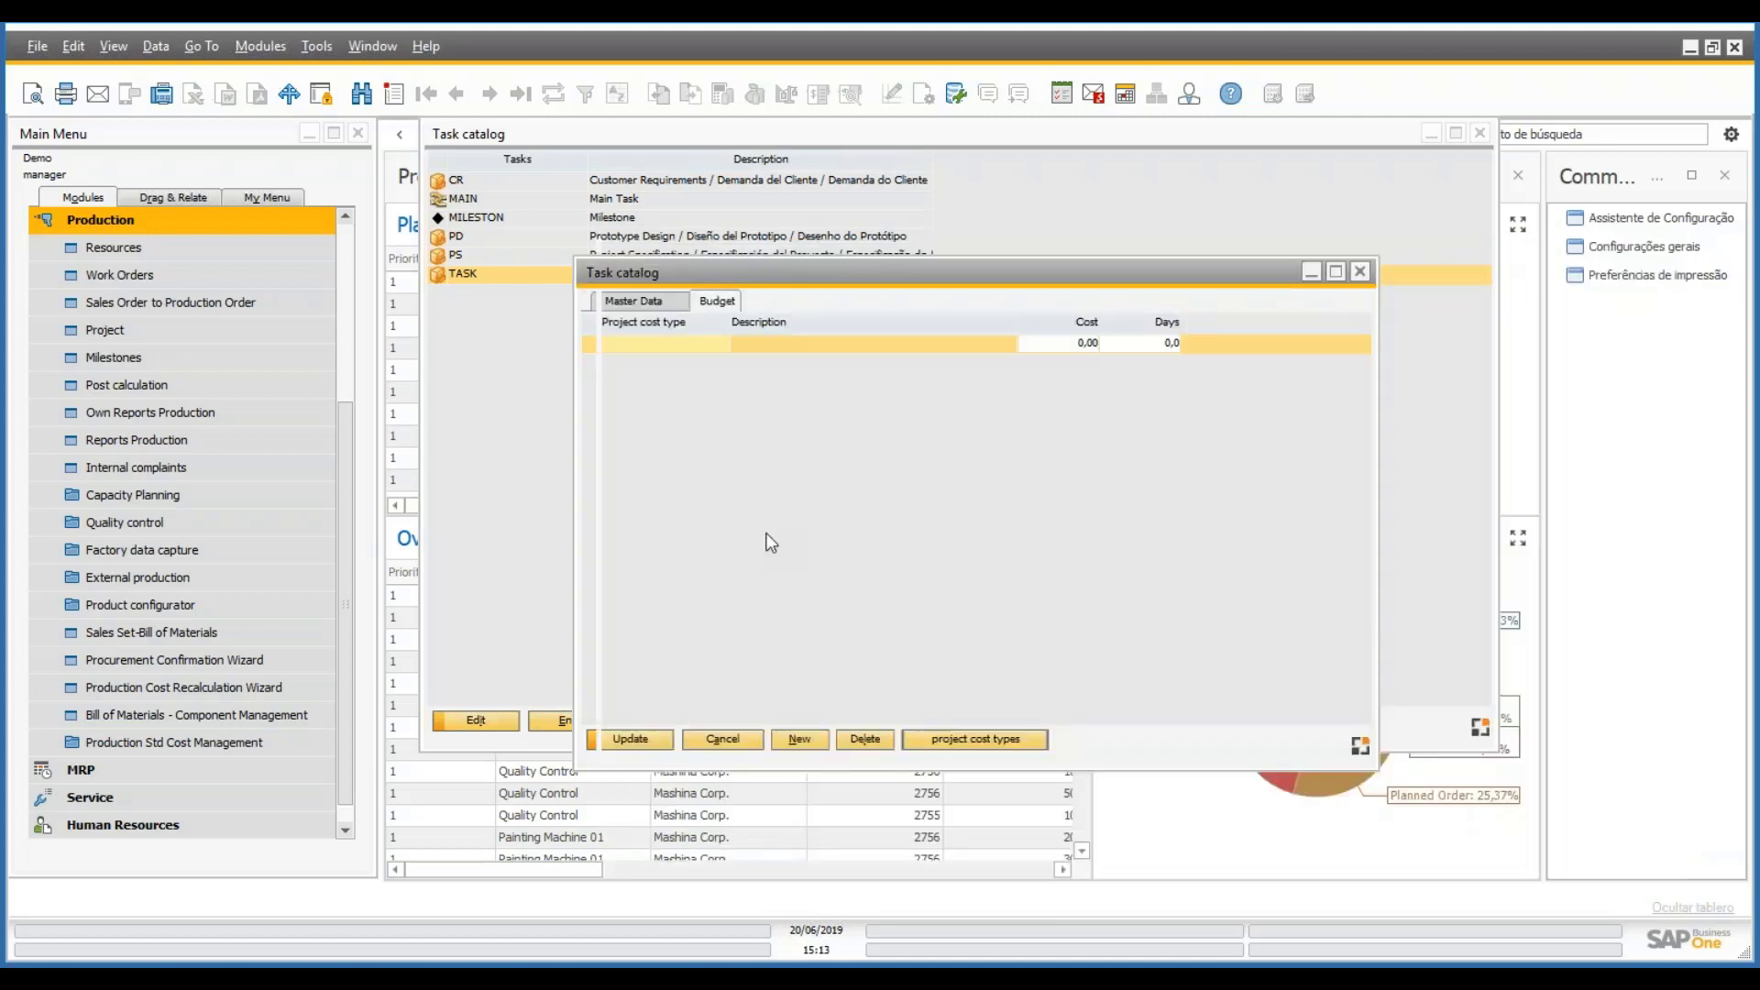
click(663, 304)
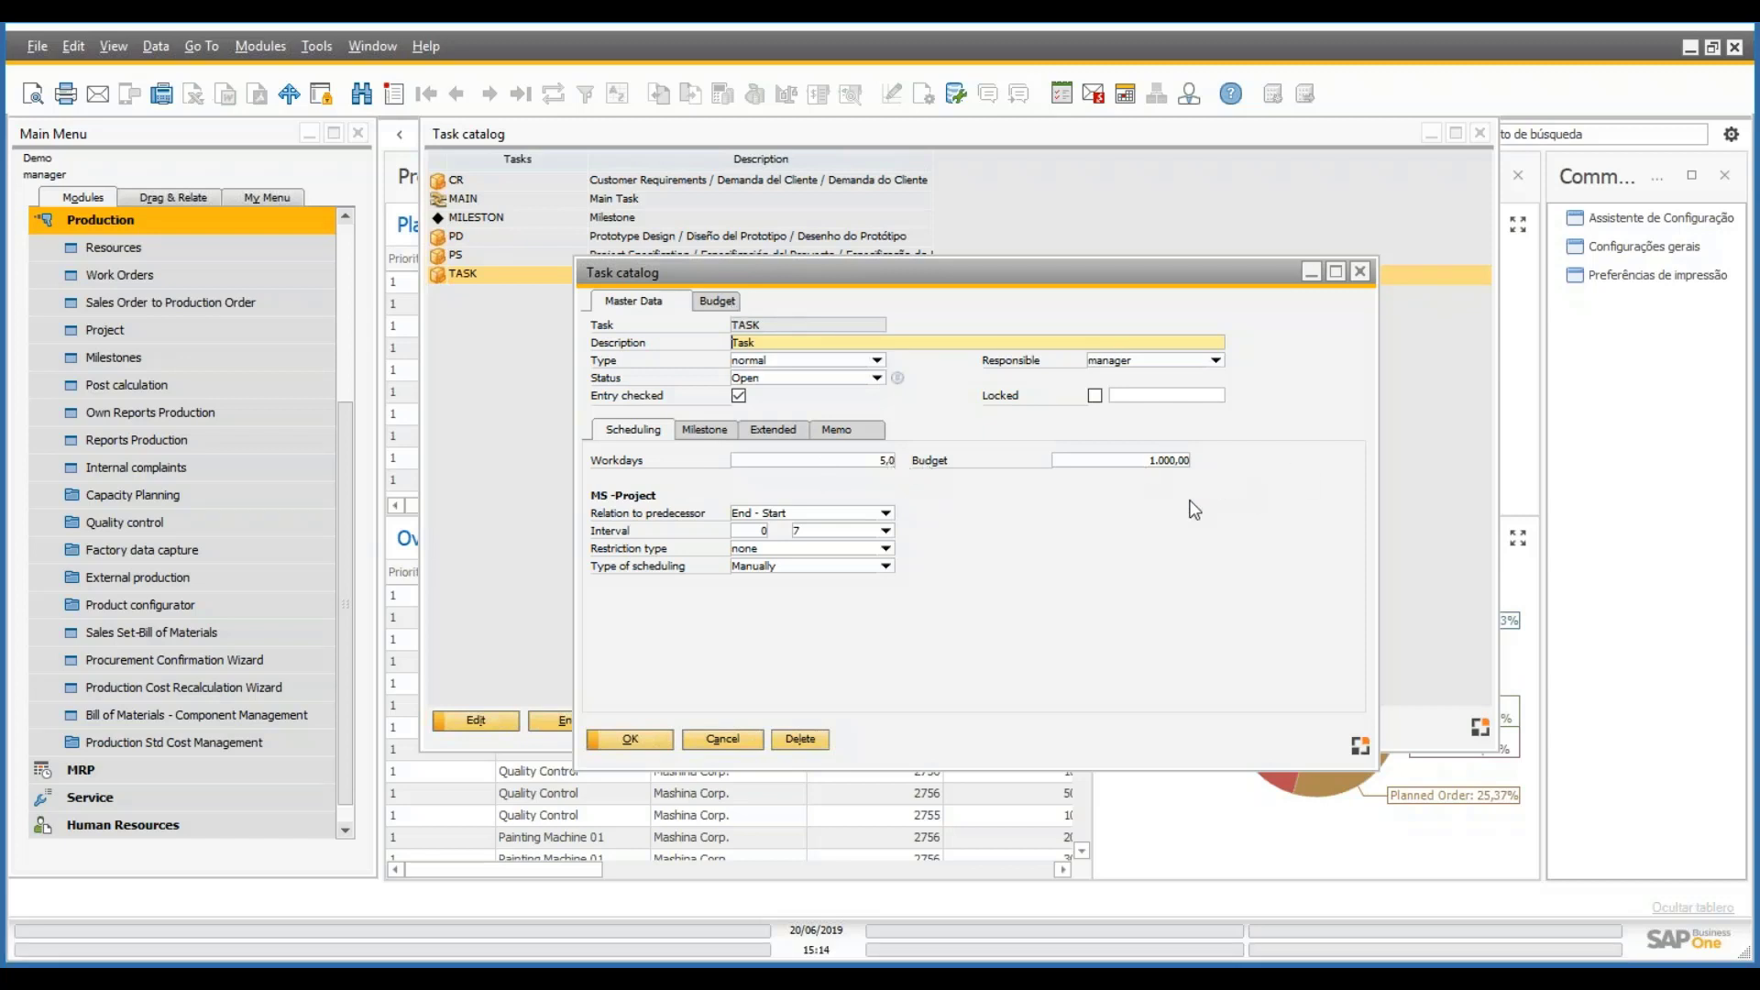
click(719, 300)
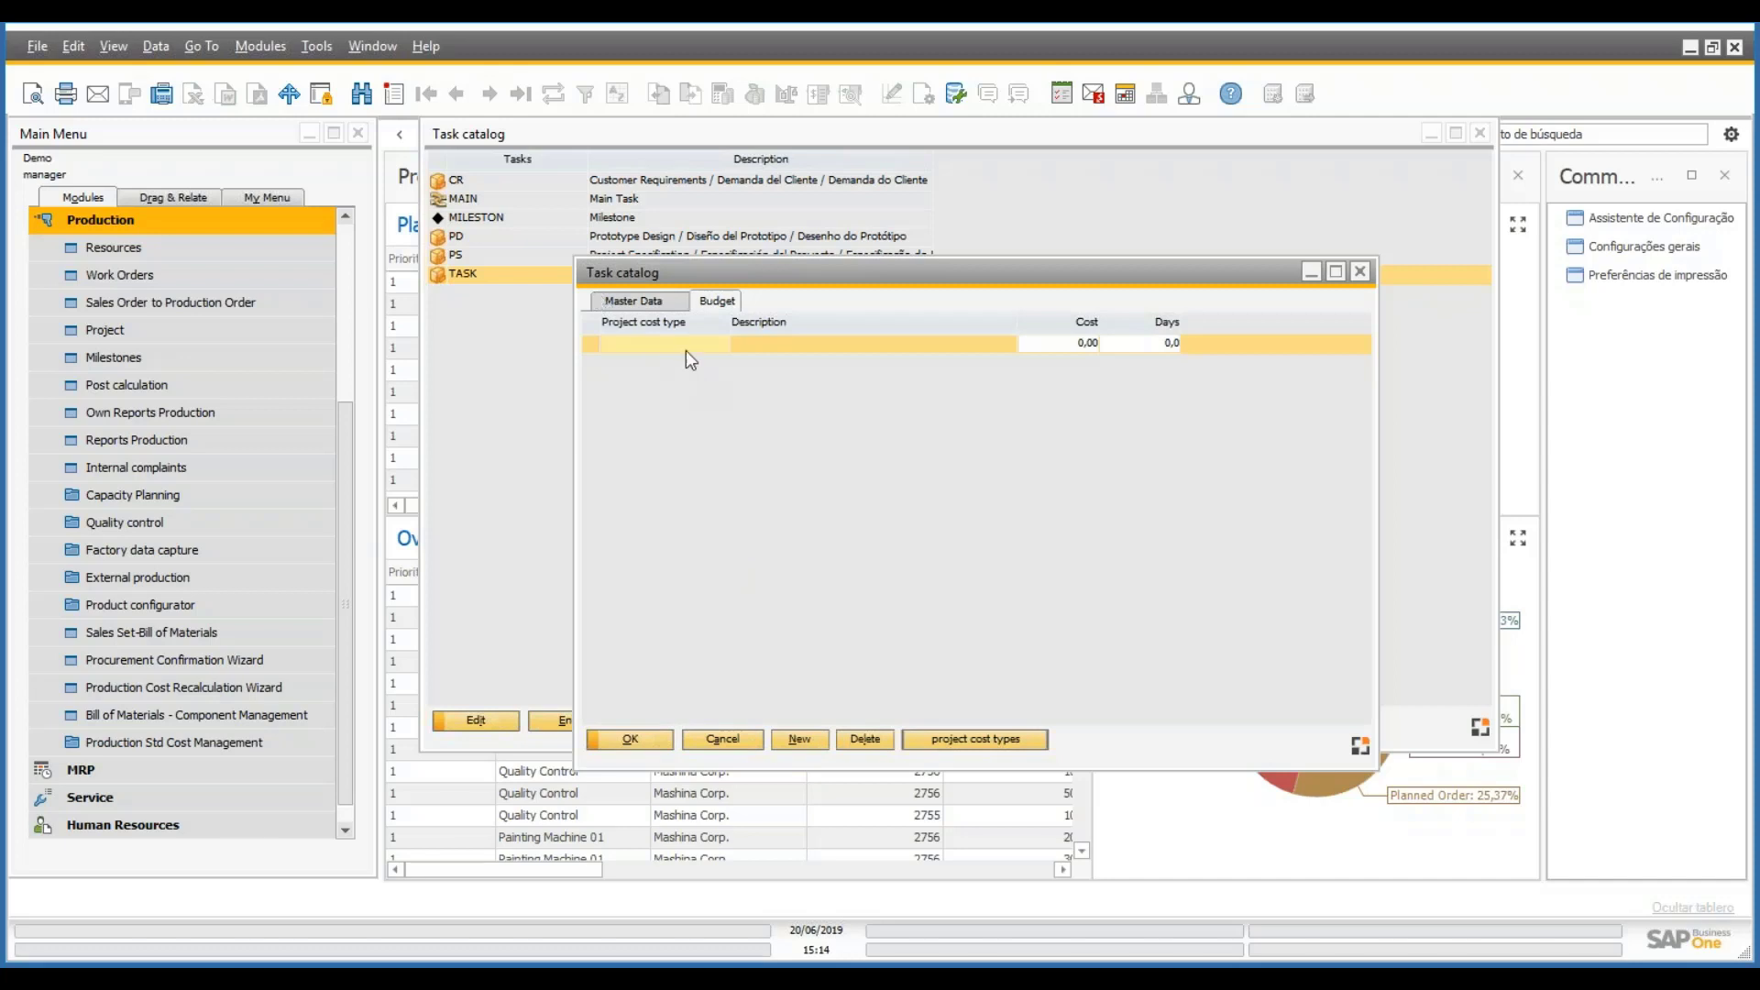
click(677, 347)
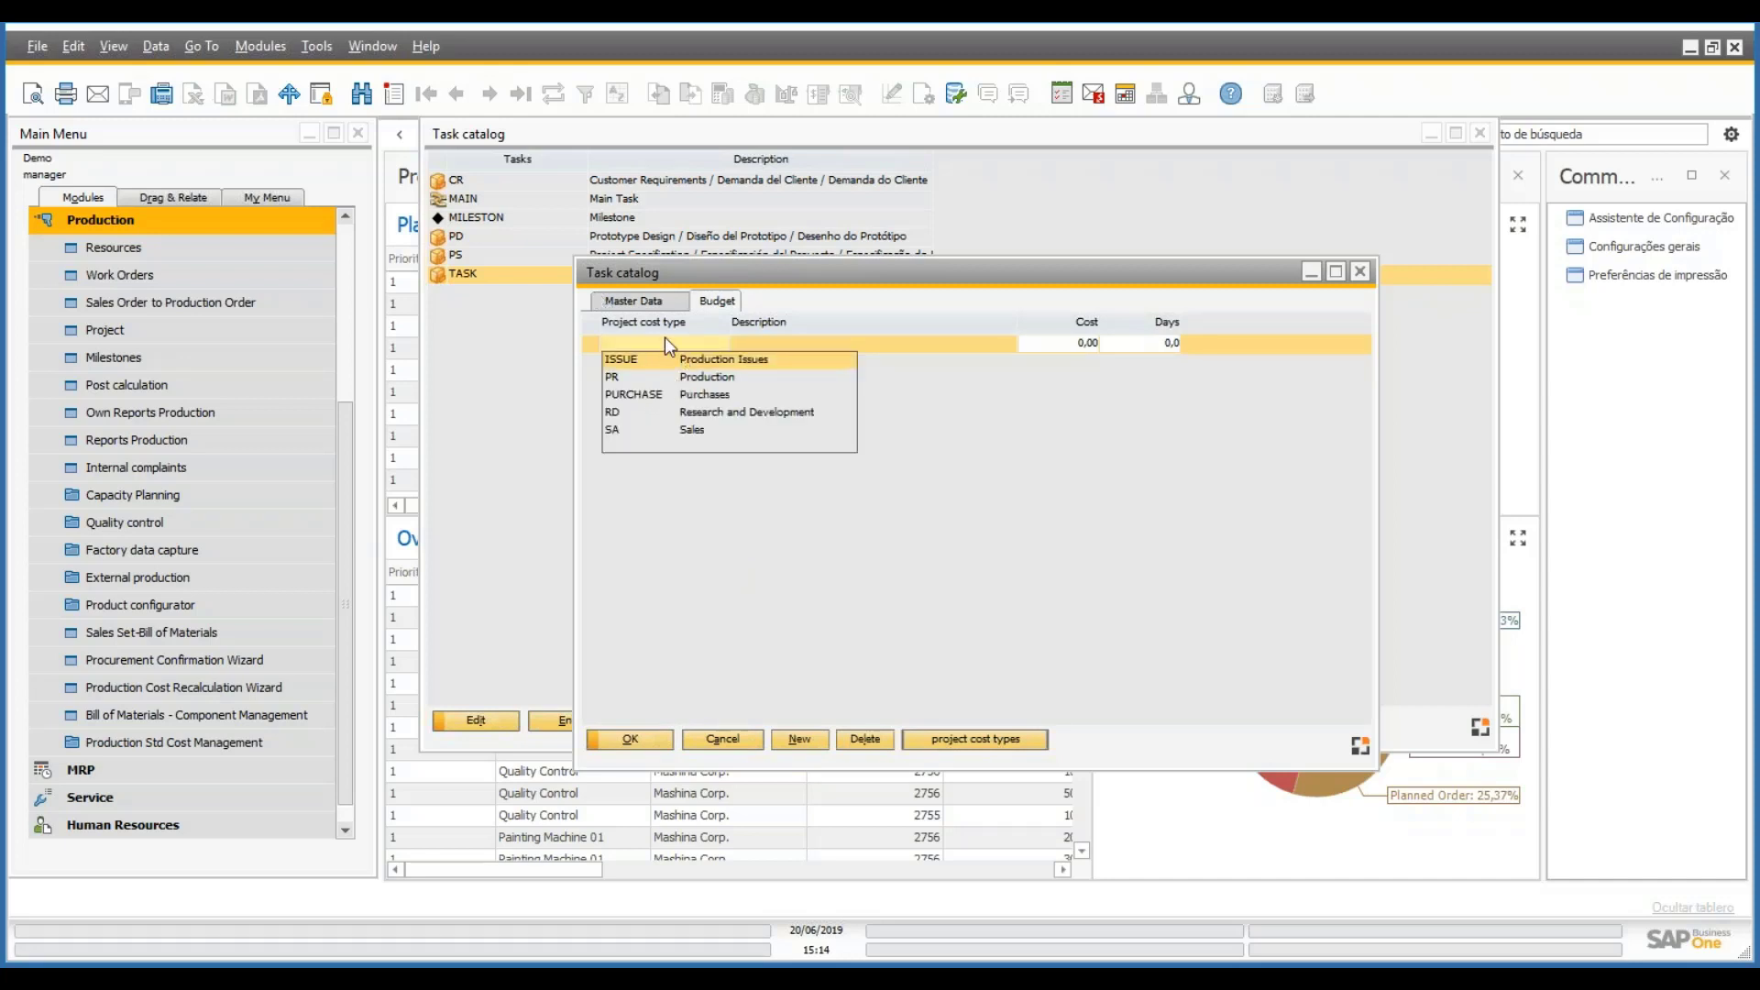
click(625, 429)
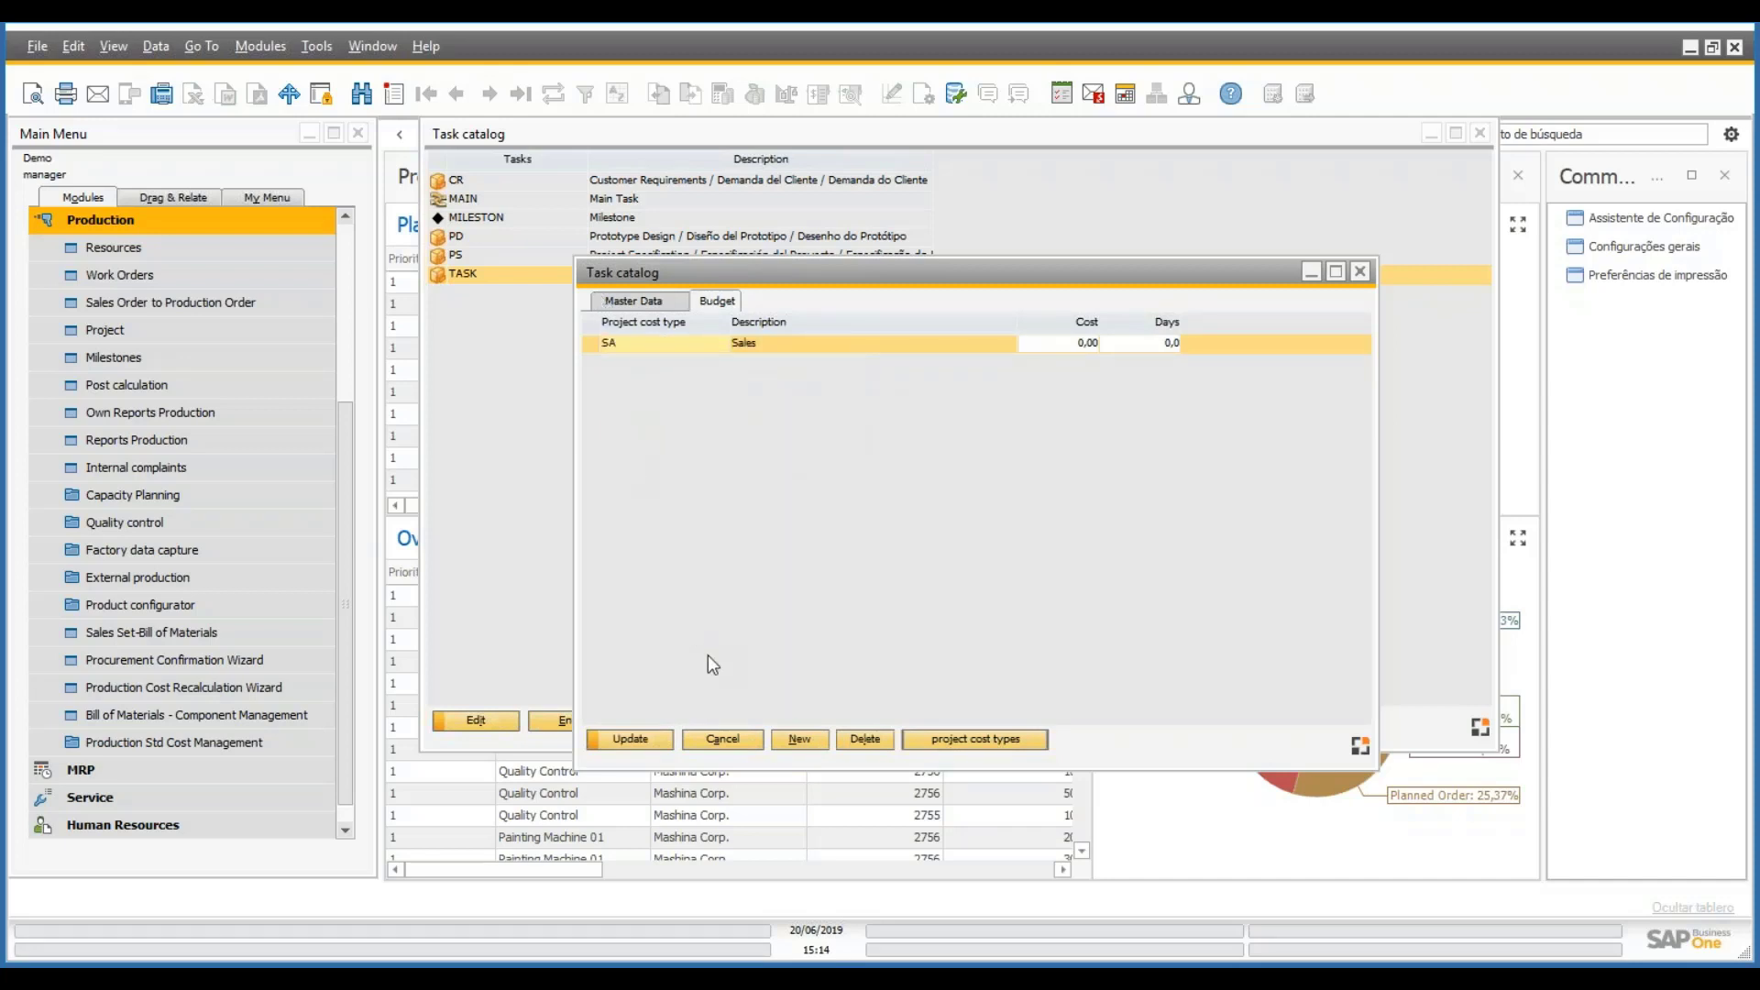
click(1075, 342)
text(5)
key(Tab)
text(1000)
key(Tab)
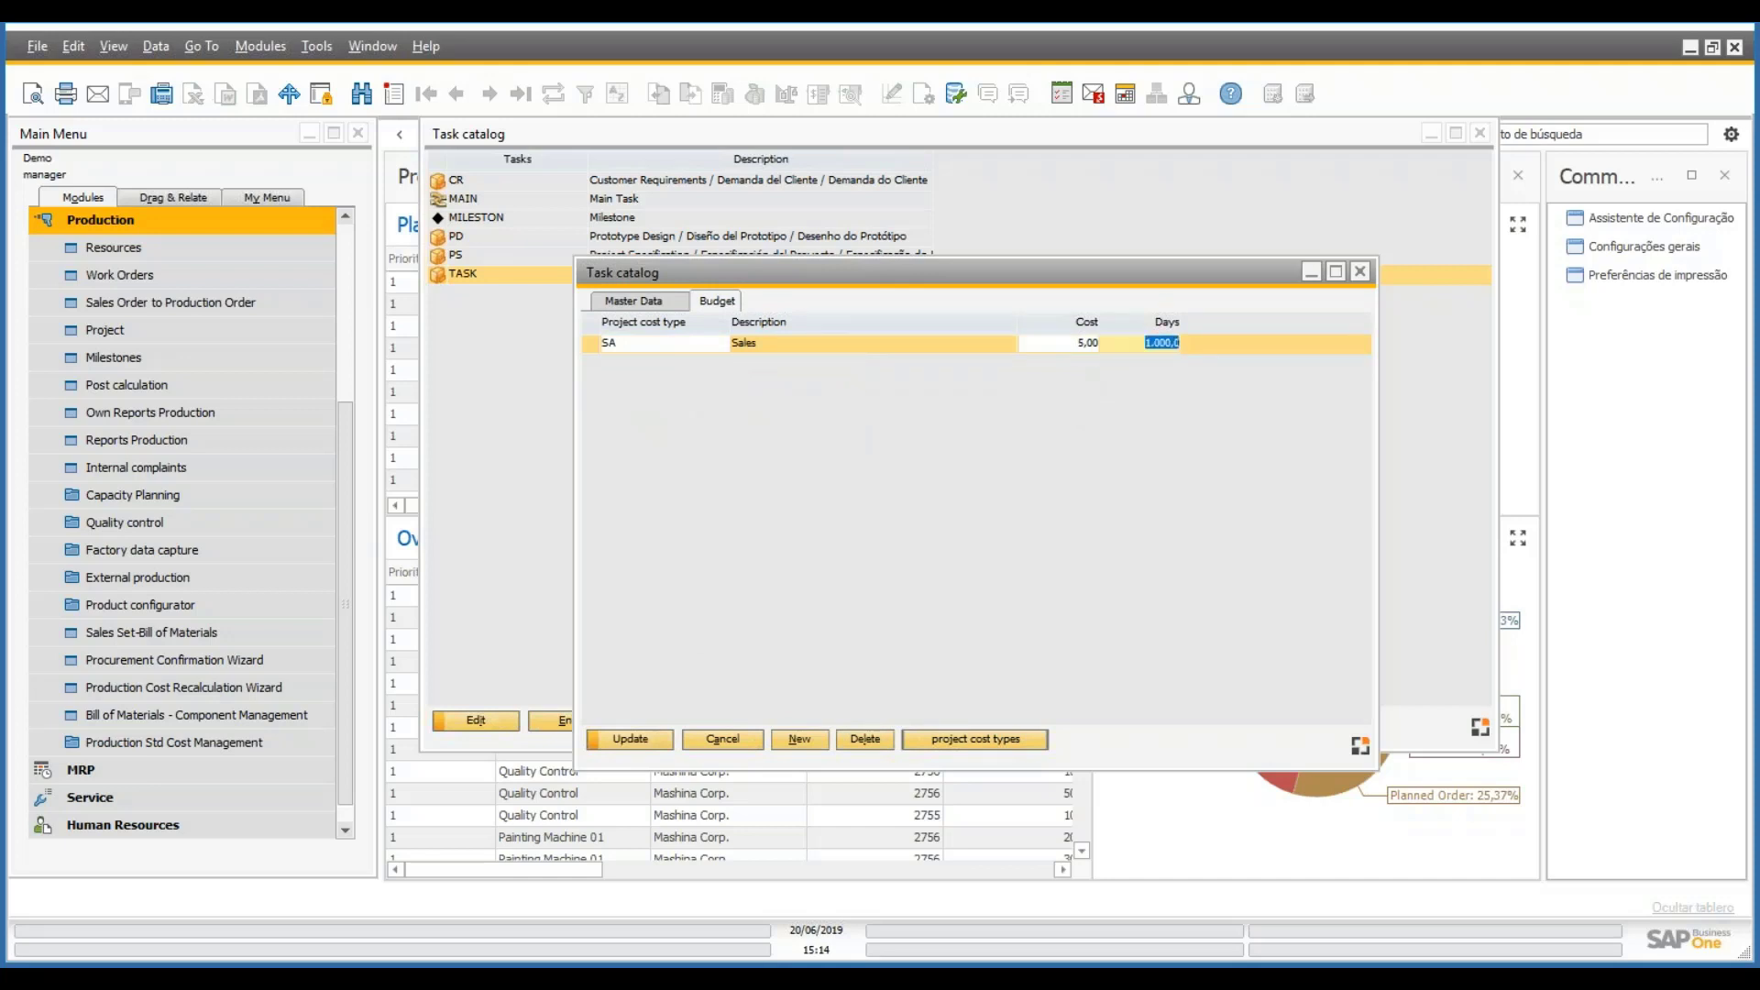
click(633, 739)
- Add an RD line with 200 days and change Sales to cost 4, 800 days
click(801, 739)
click(647, 362)
click(751, 431)
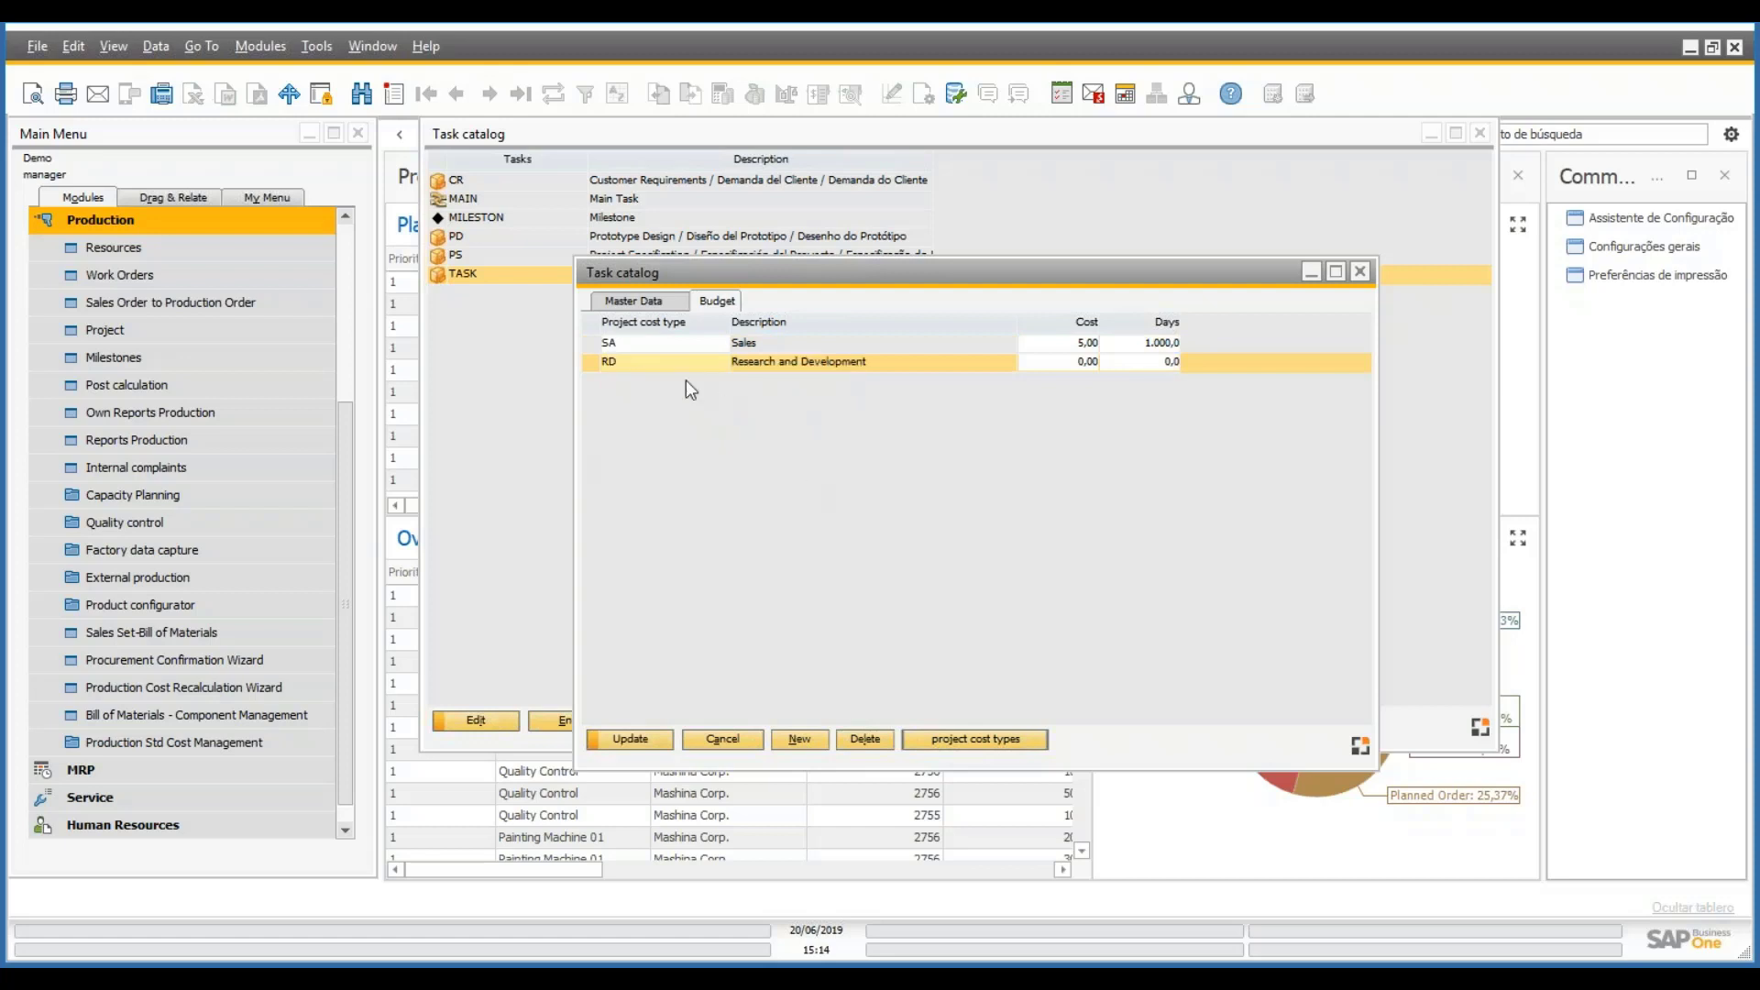
click(1069, 344)
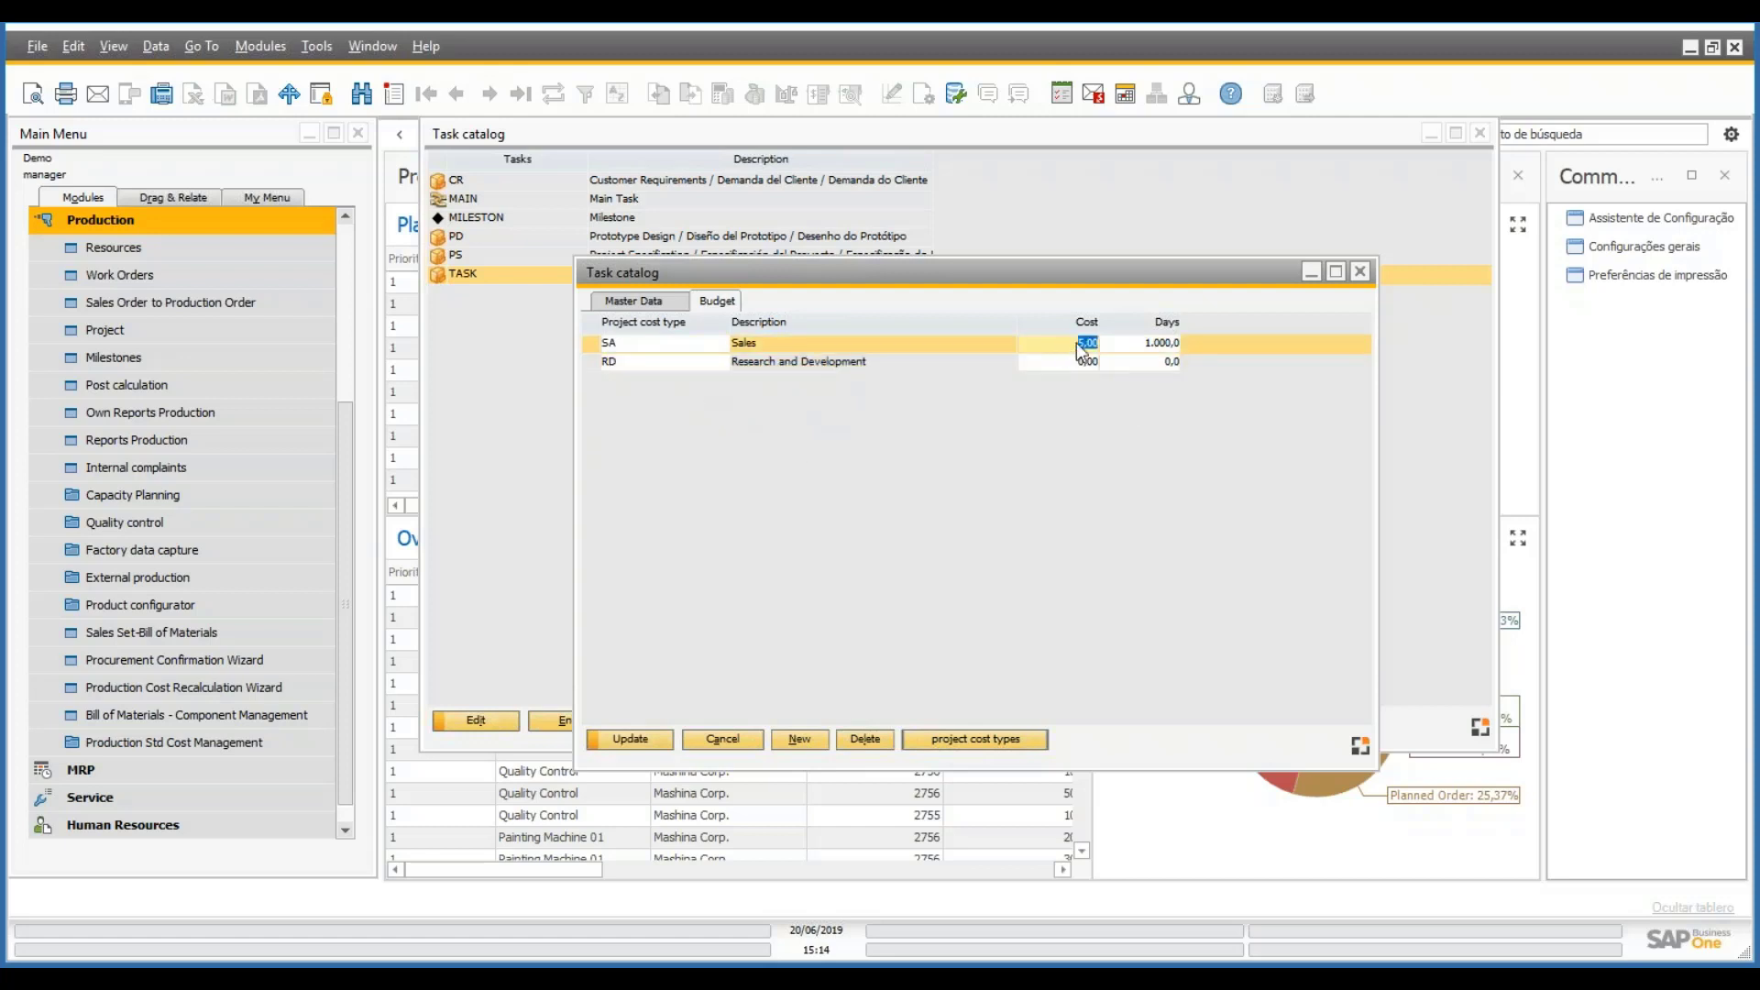
text(4)
click(1163, 343)
text(800)
click(1173, 362)
text(200)
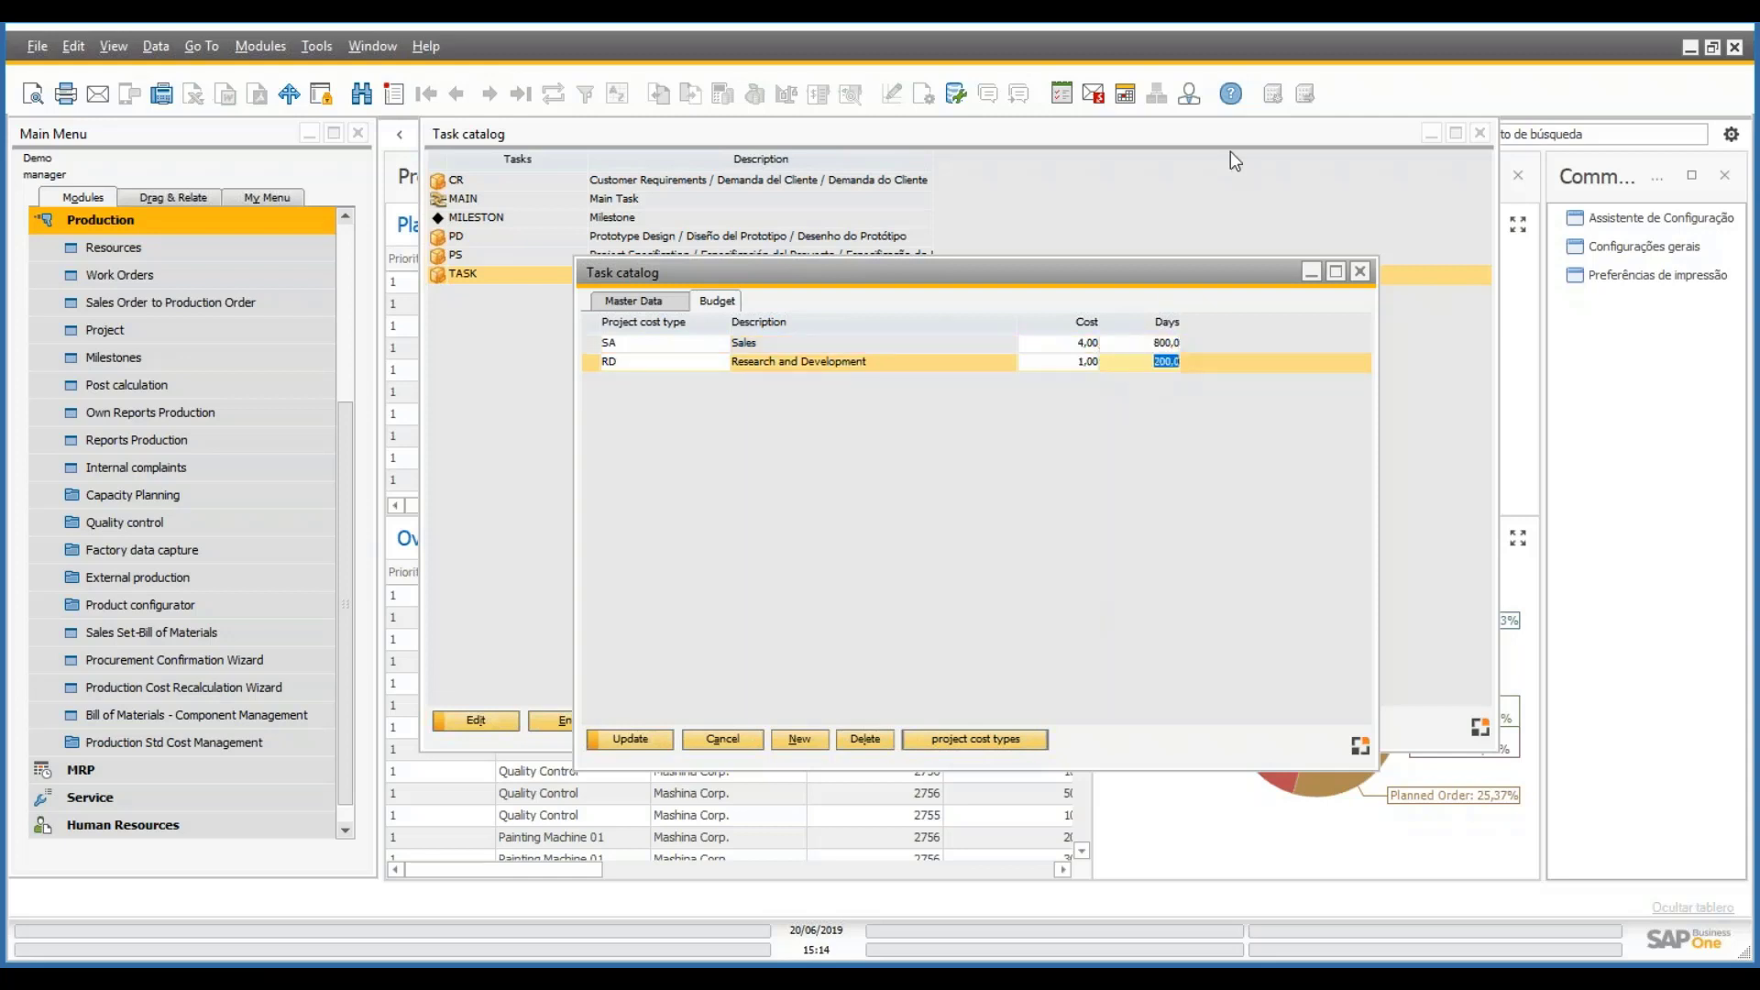
click(633, 740)
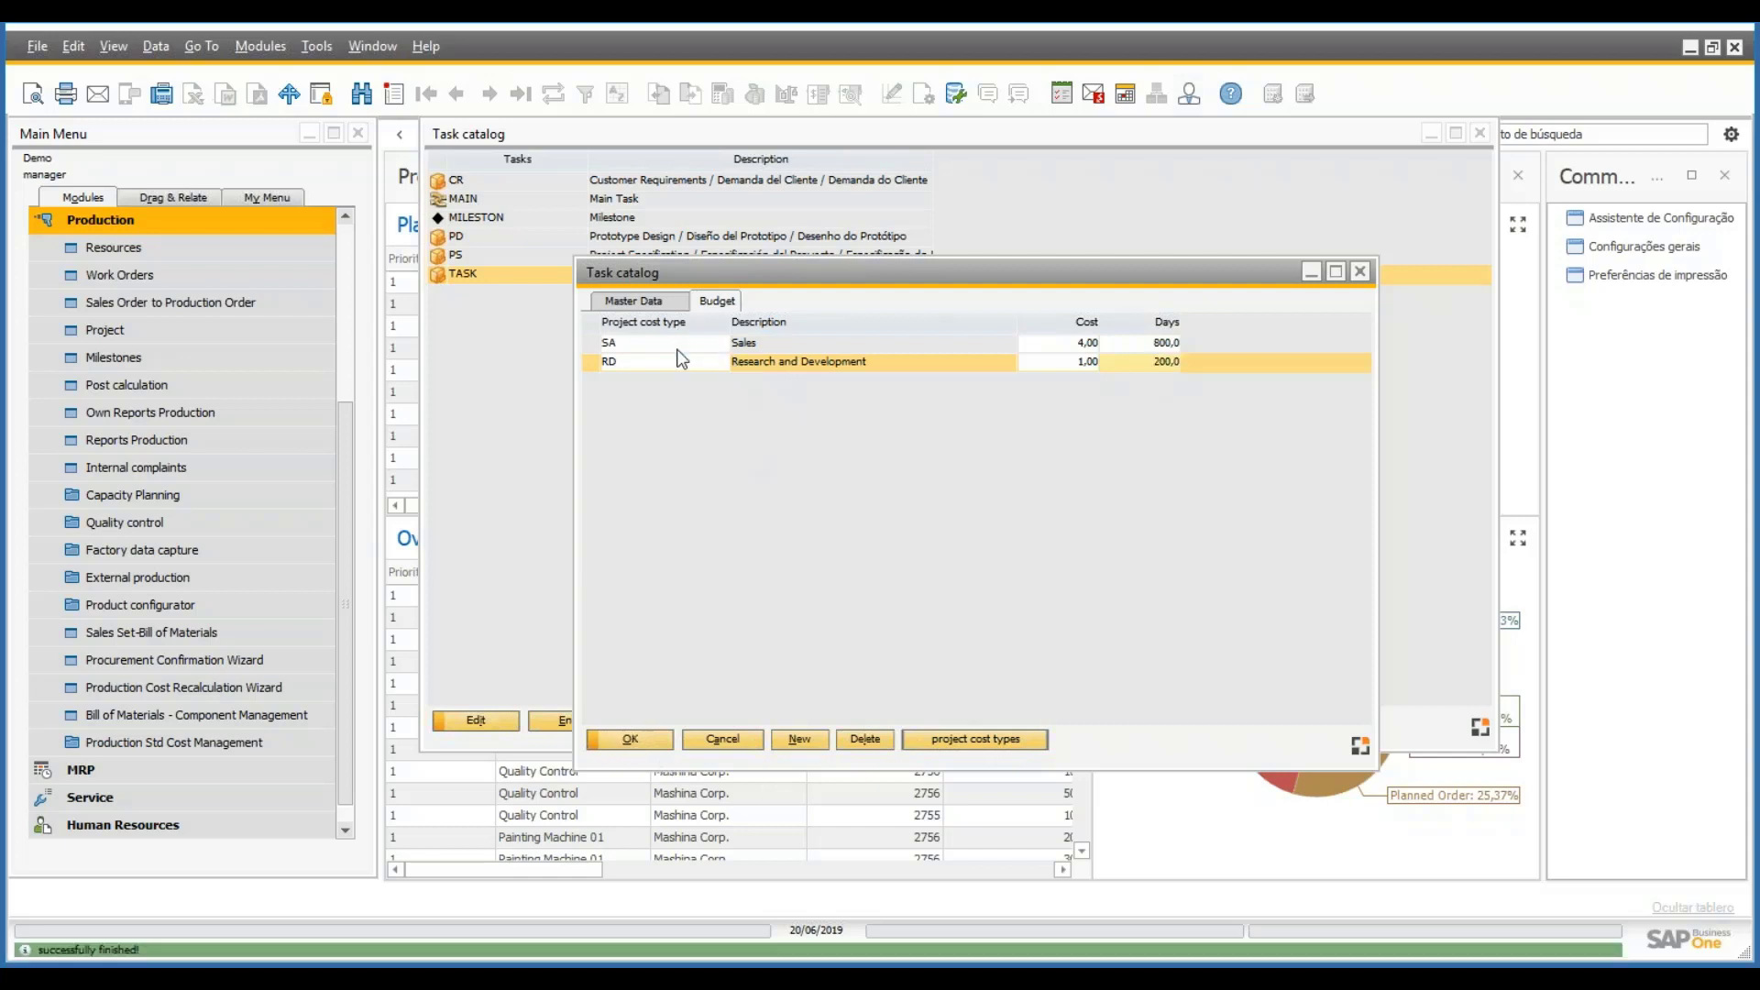
- Confirm and close the TASK record, then bring up the MAIN task
click(646, 303)
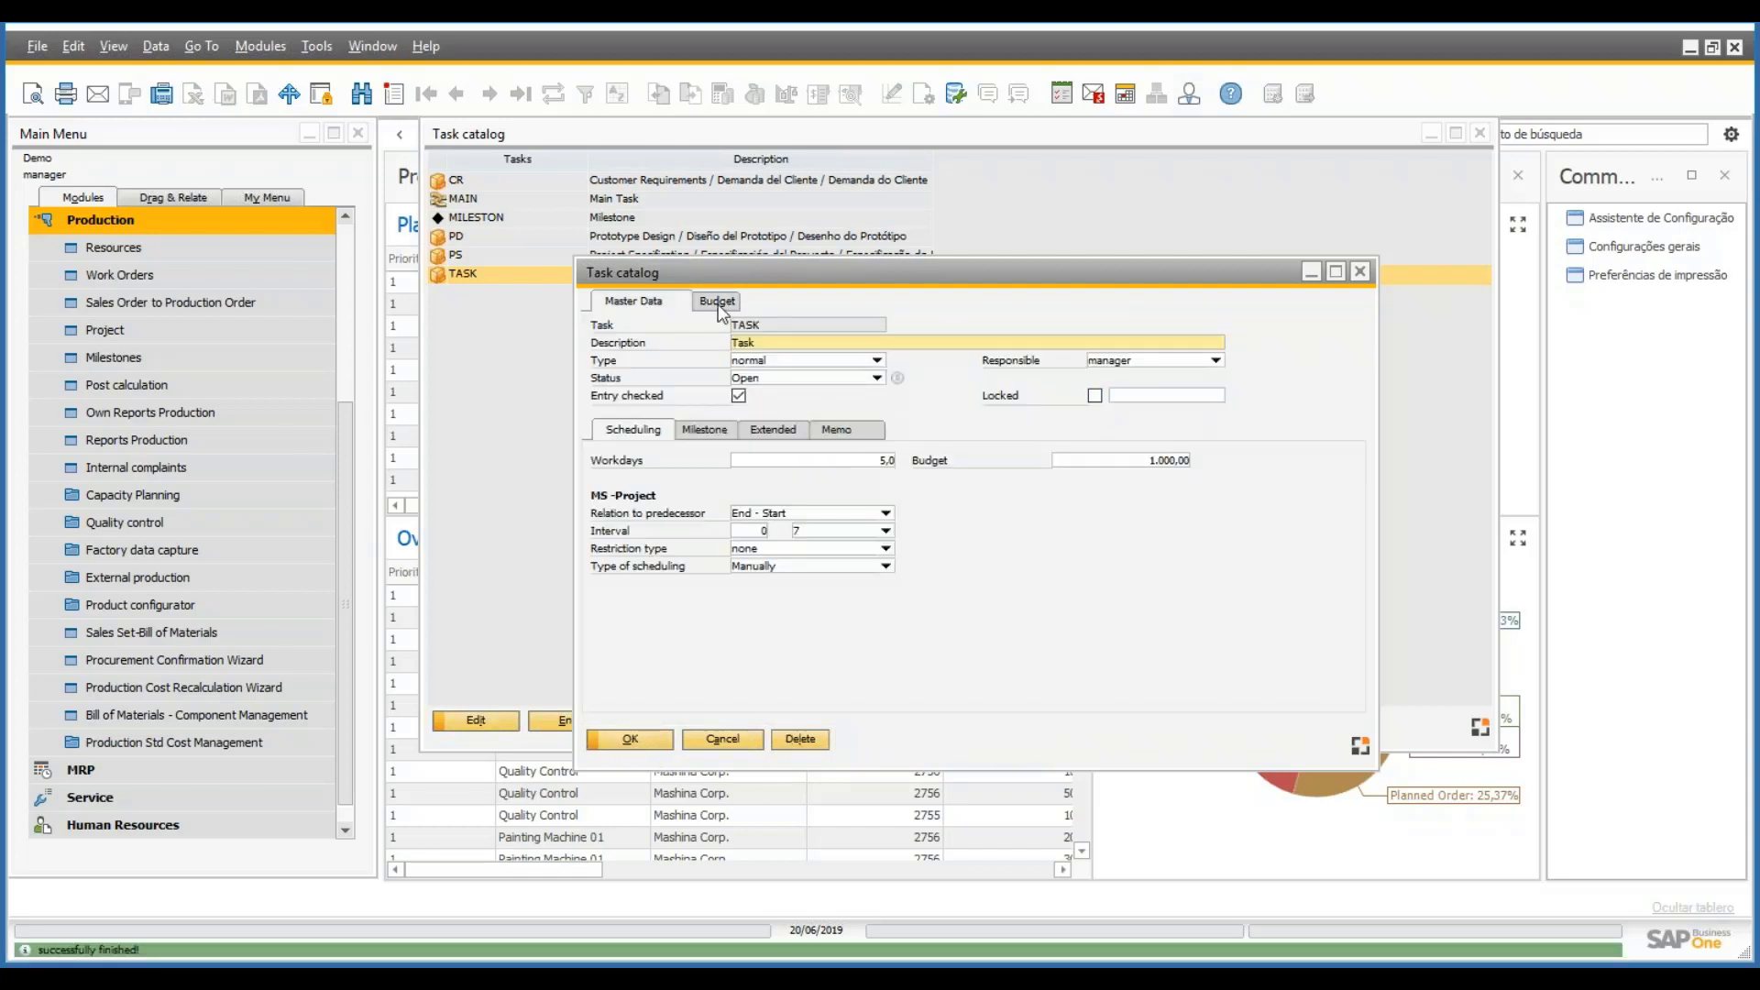
click(720, 306)
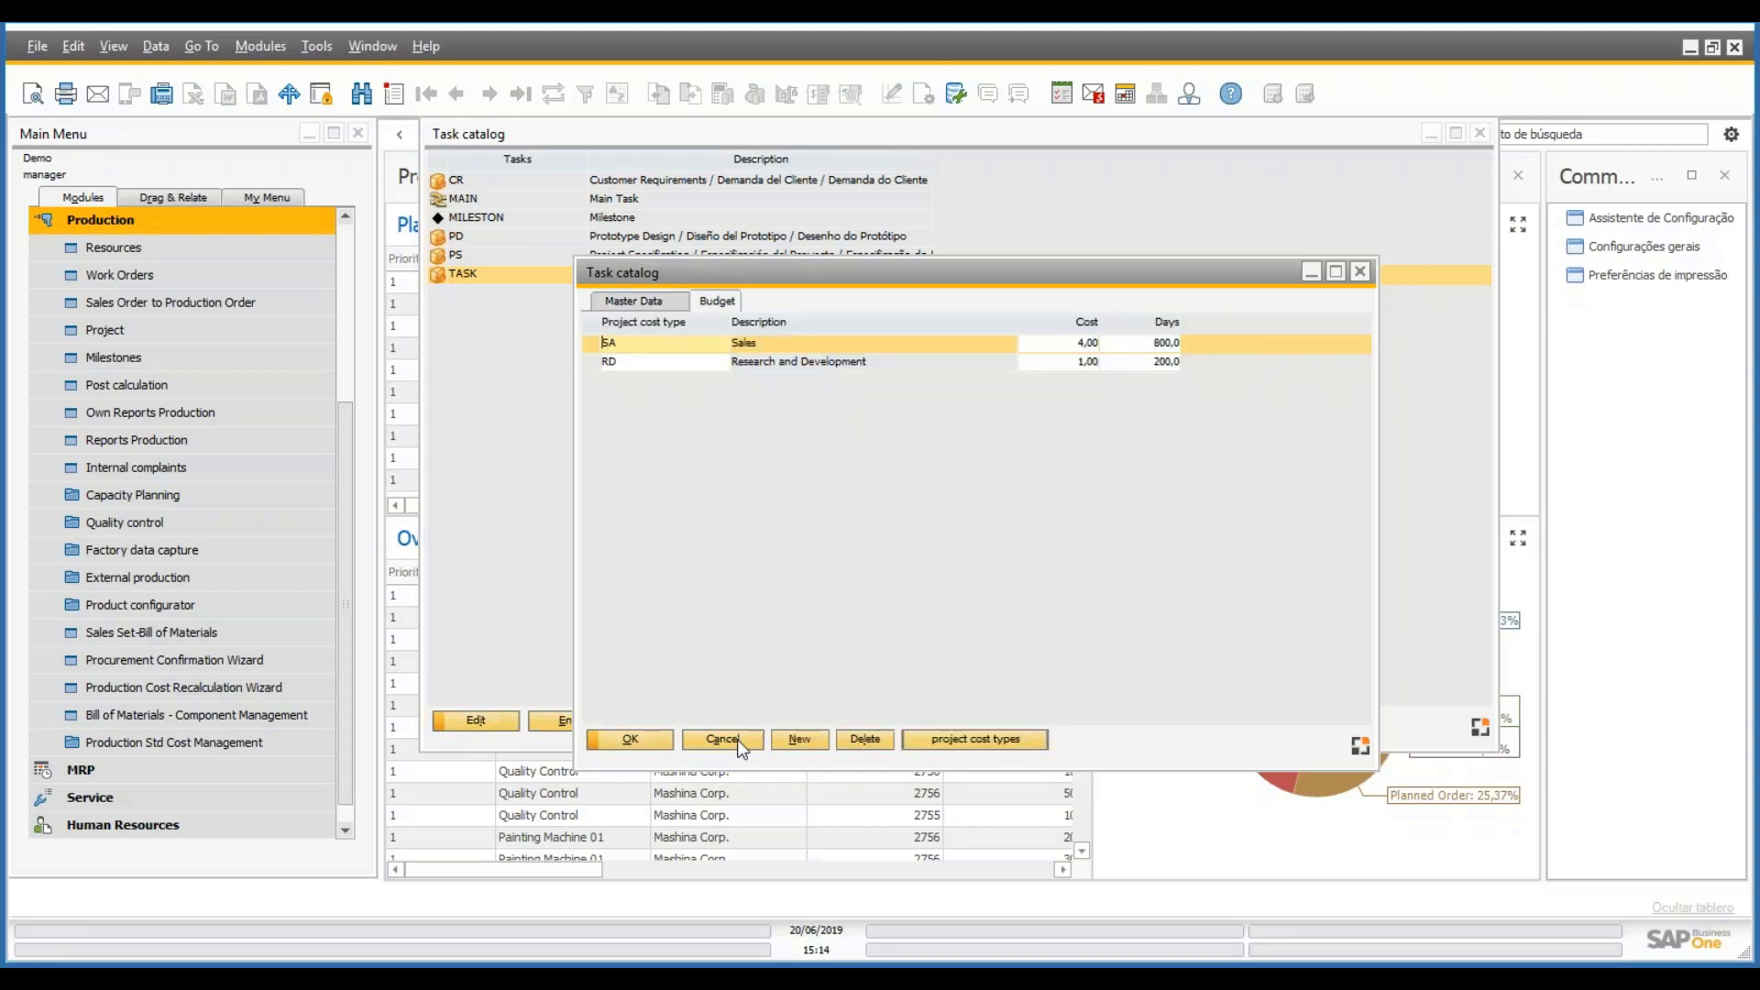
click(632, 739)
click(476, 198)
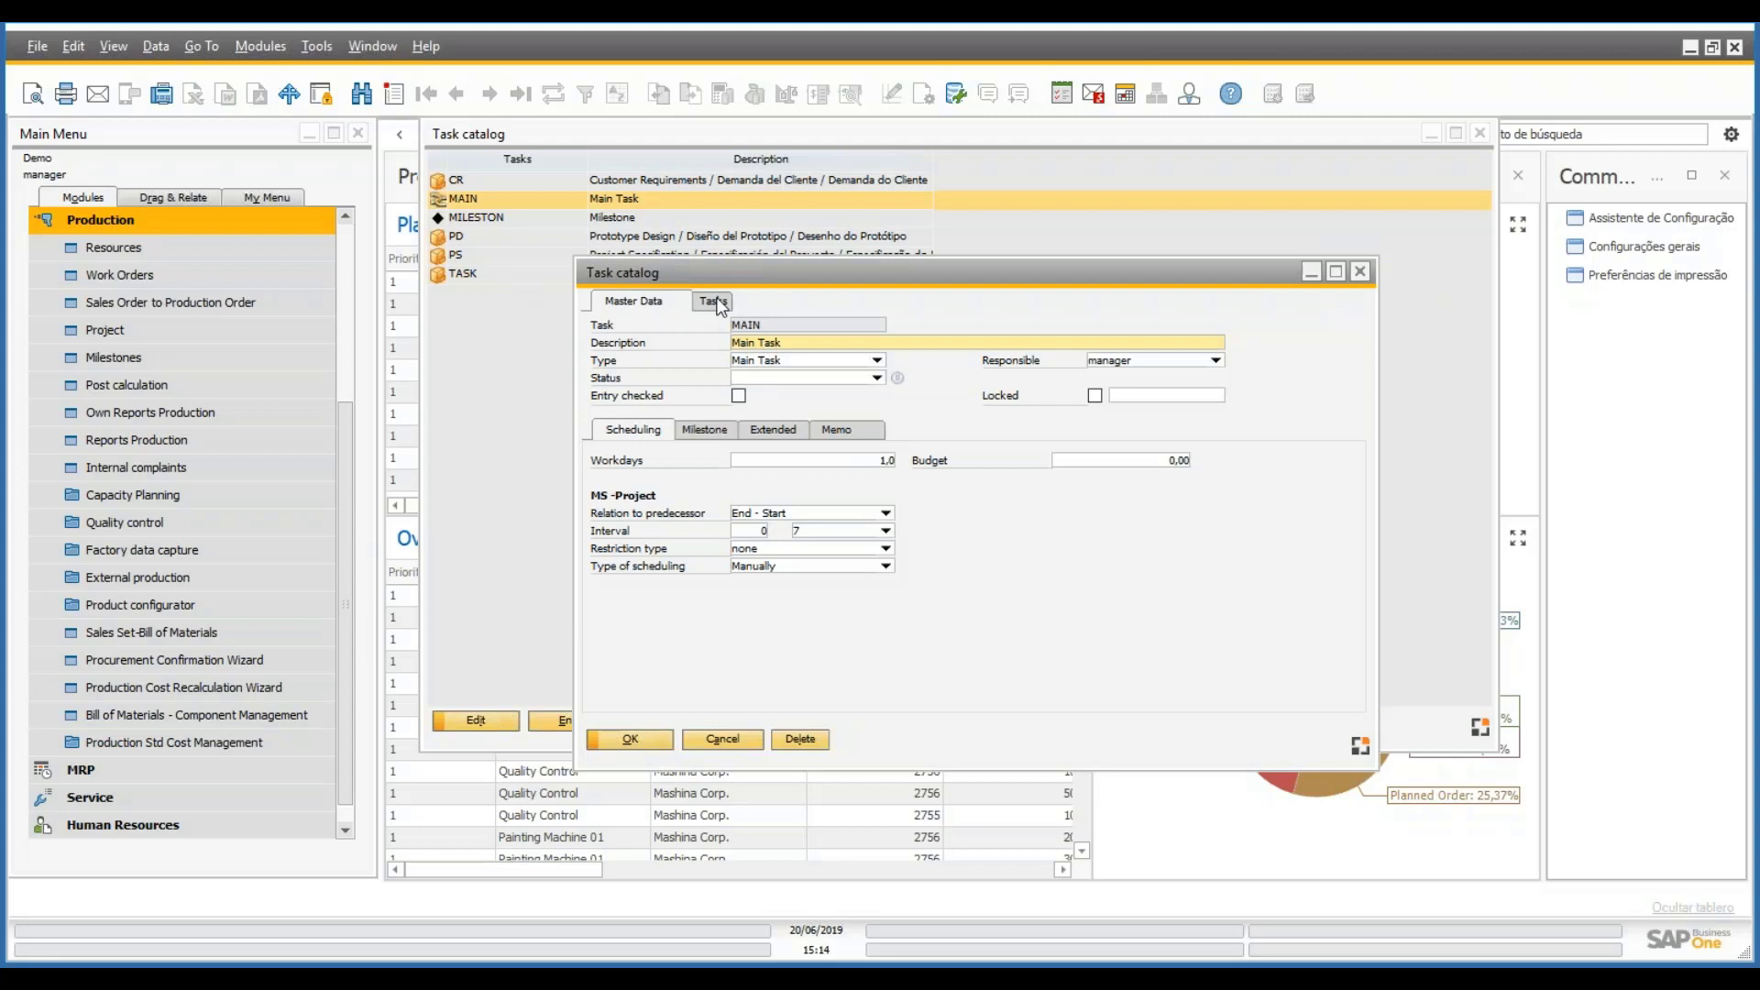
- Add subtask SUBT 'Subtask' under MAIN with status Open and Sales ticked
click(716, 303)
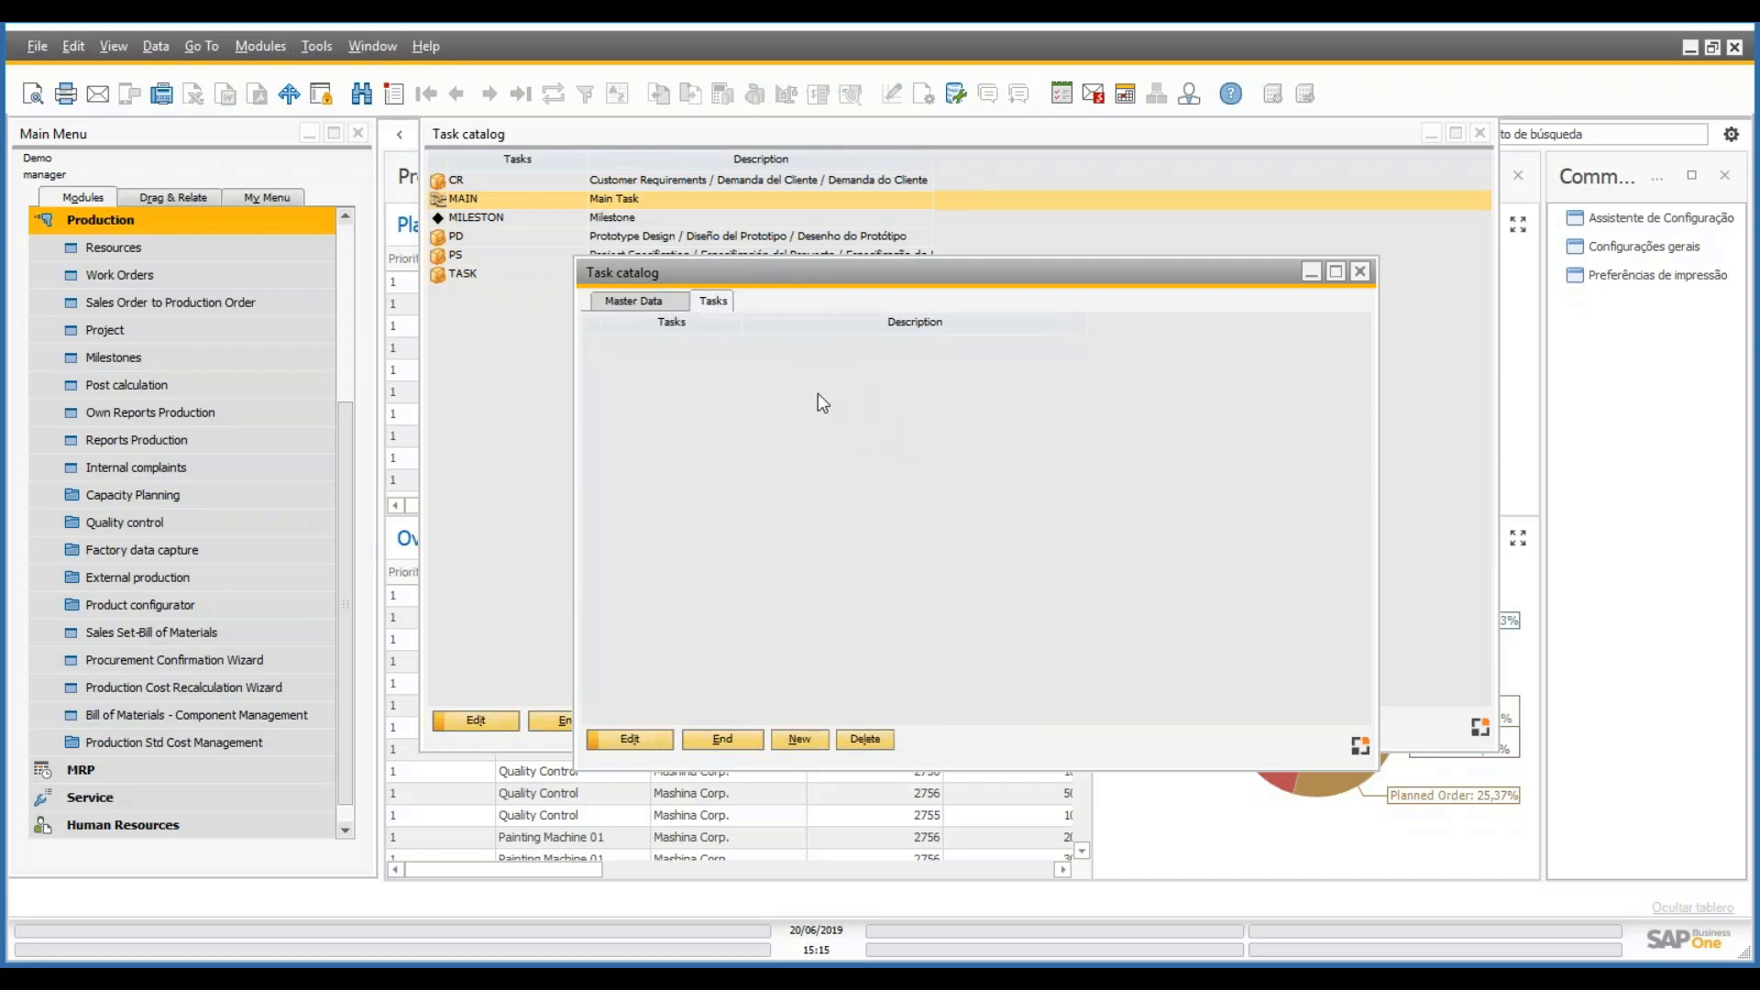
click(818, 748)
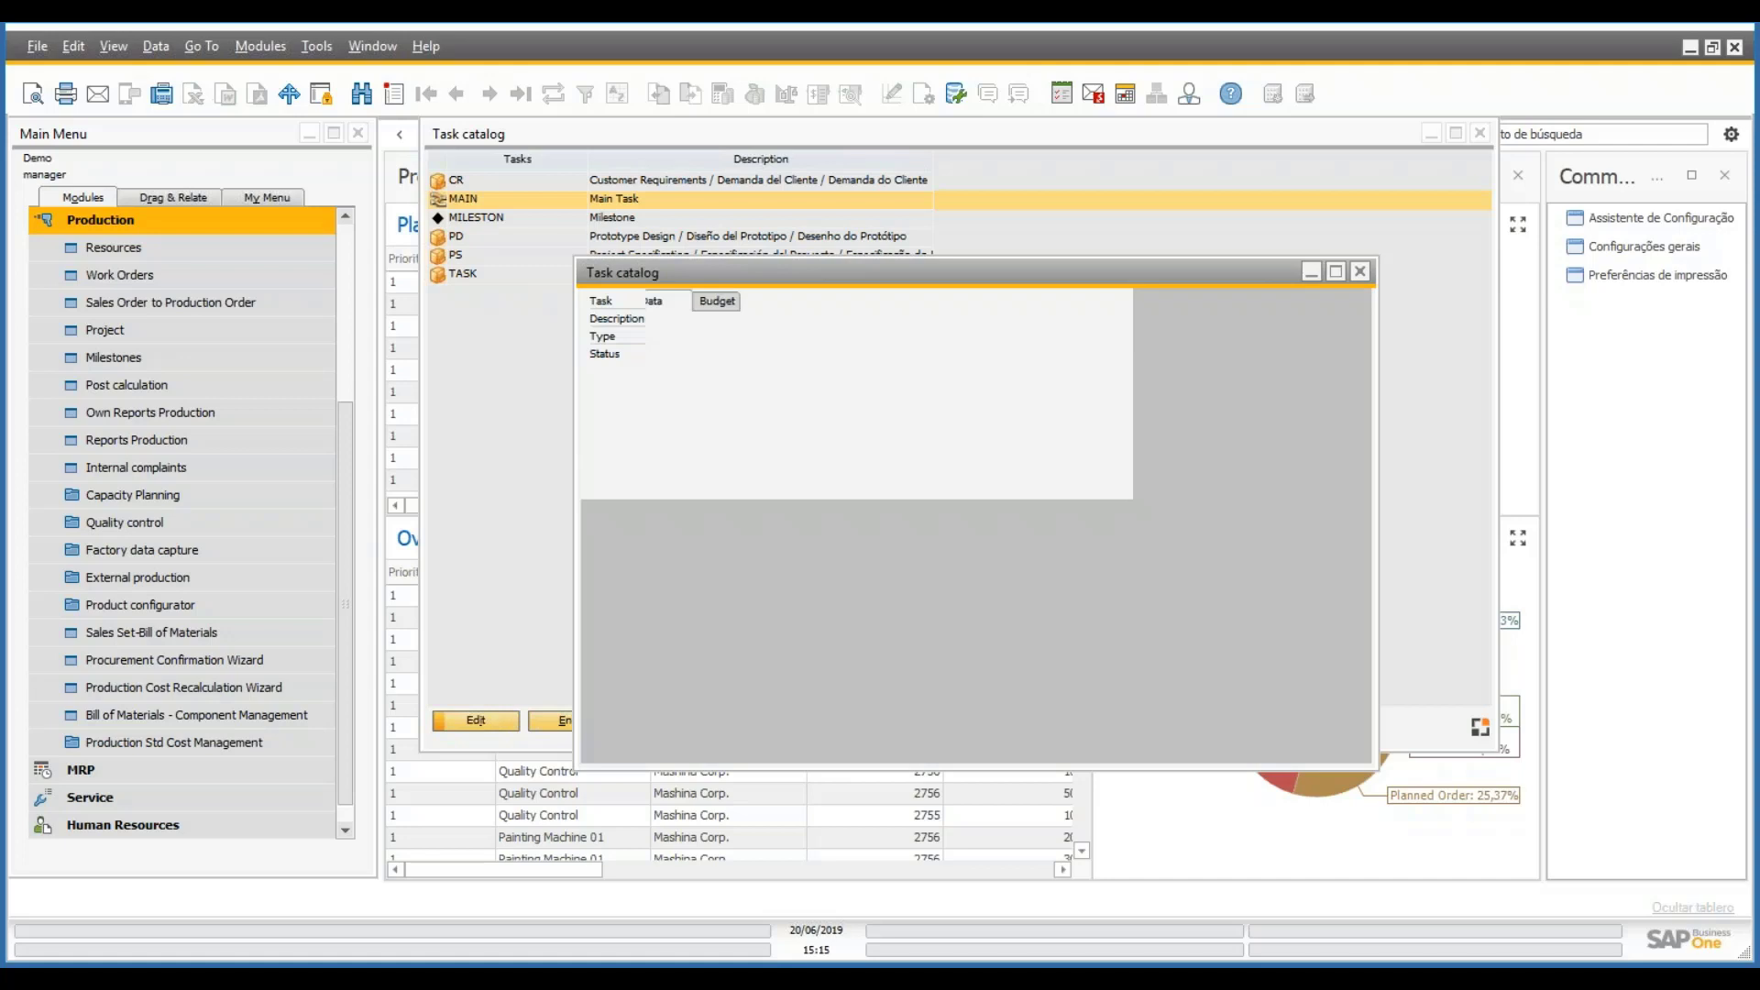
text(SUBT)
key(Tab)
text(Subtask)
key(Tab)
click(877, 378)
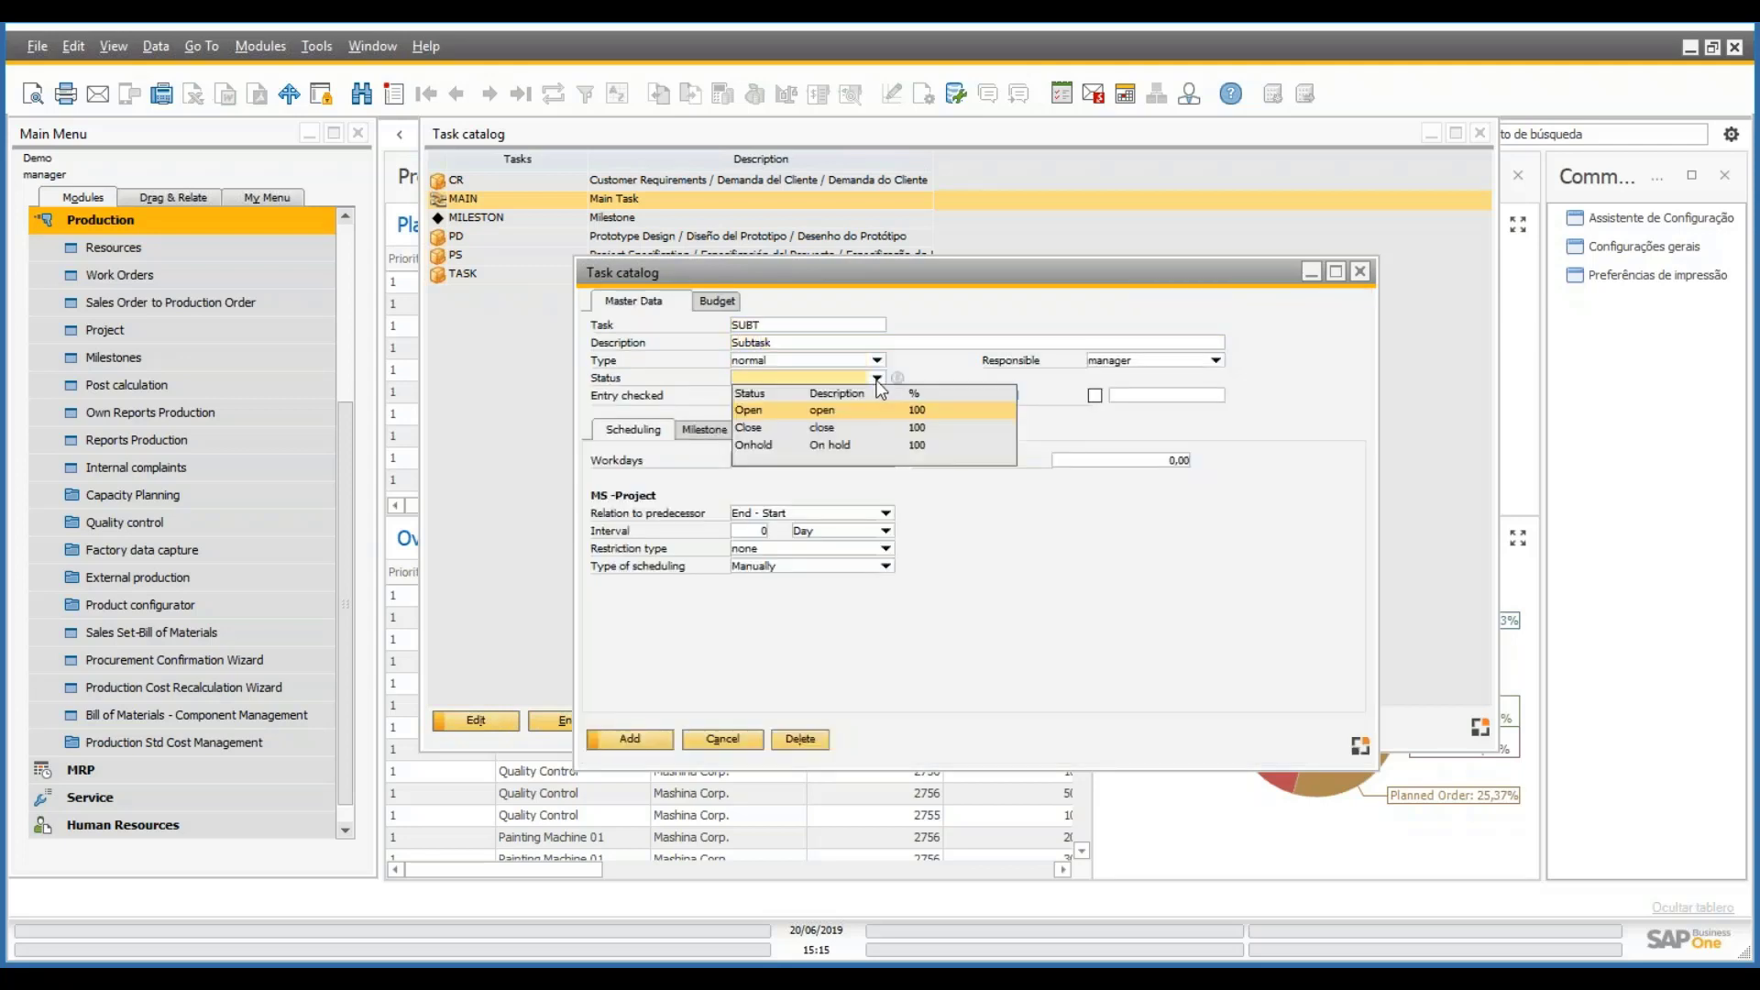
click(806, 409)
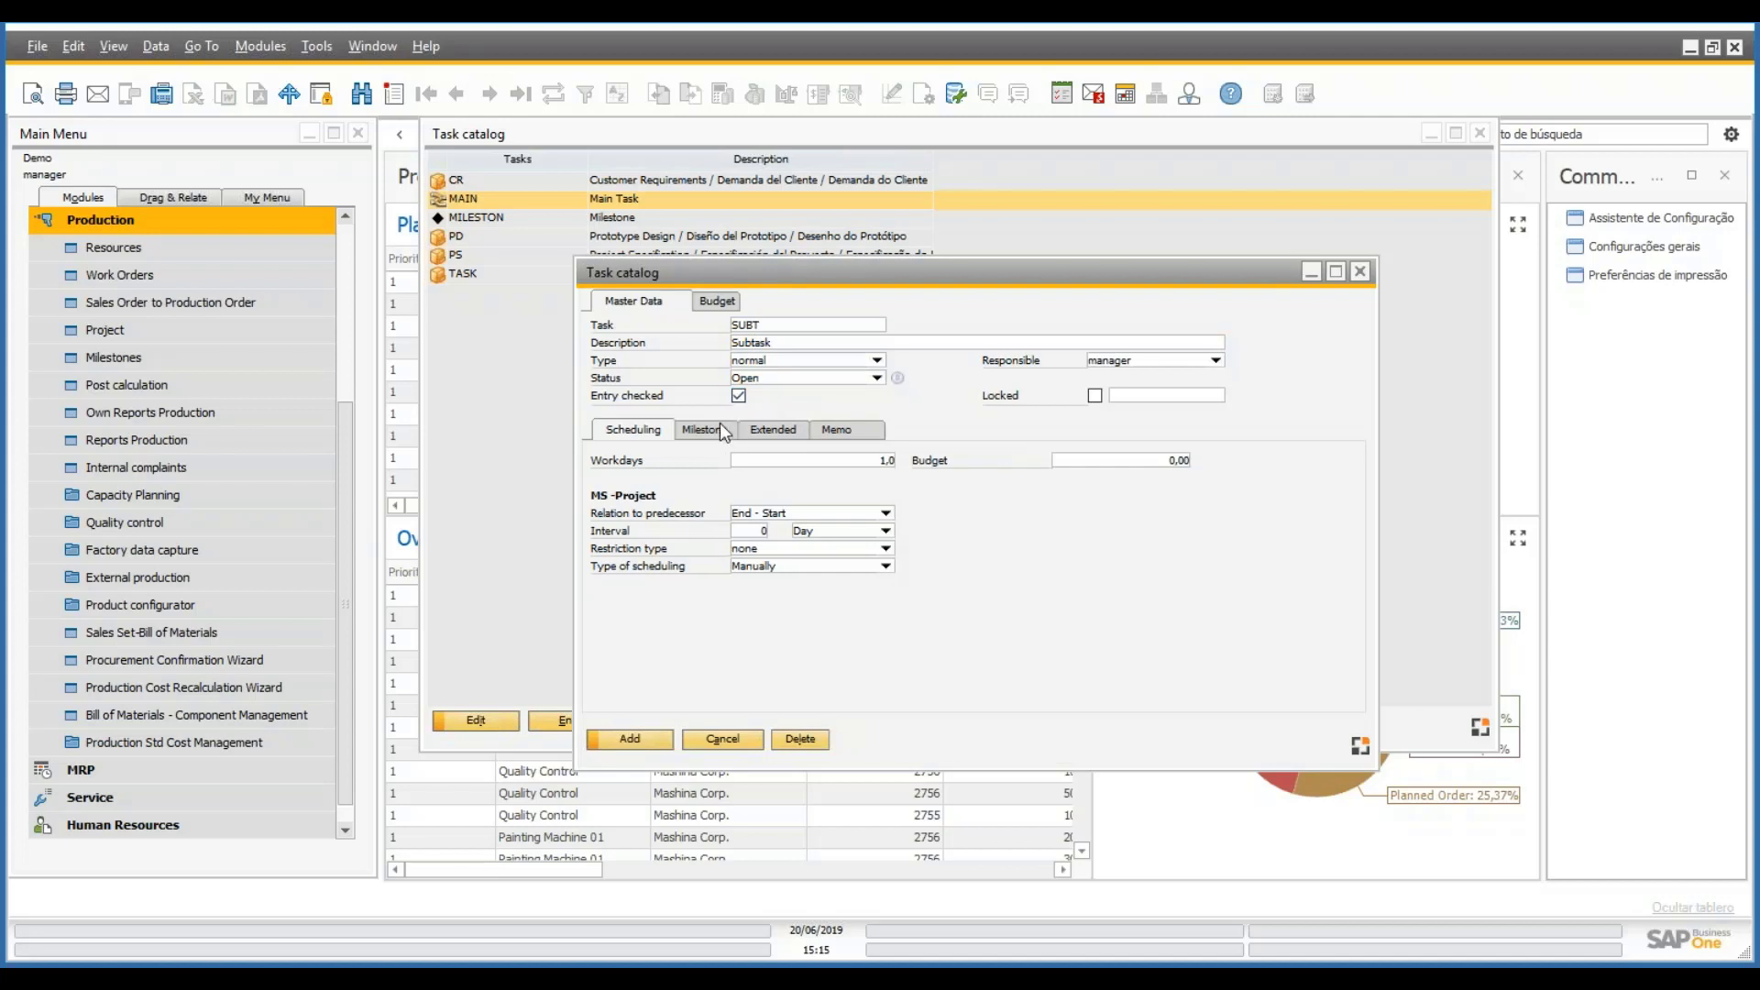
click(779, 430)
click(717, 456)
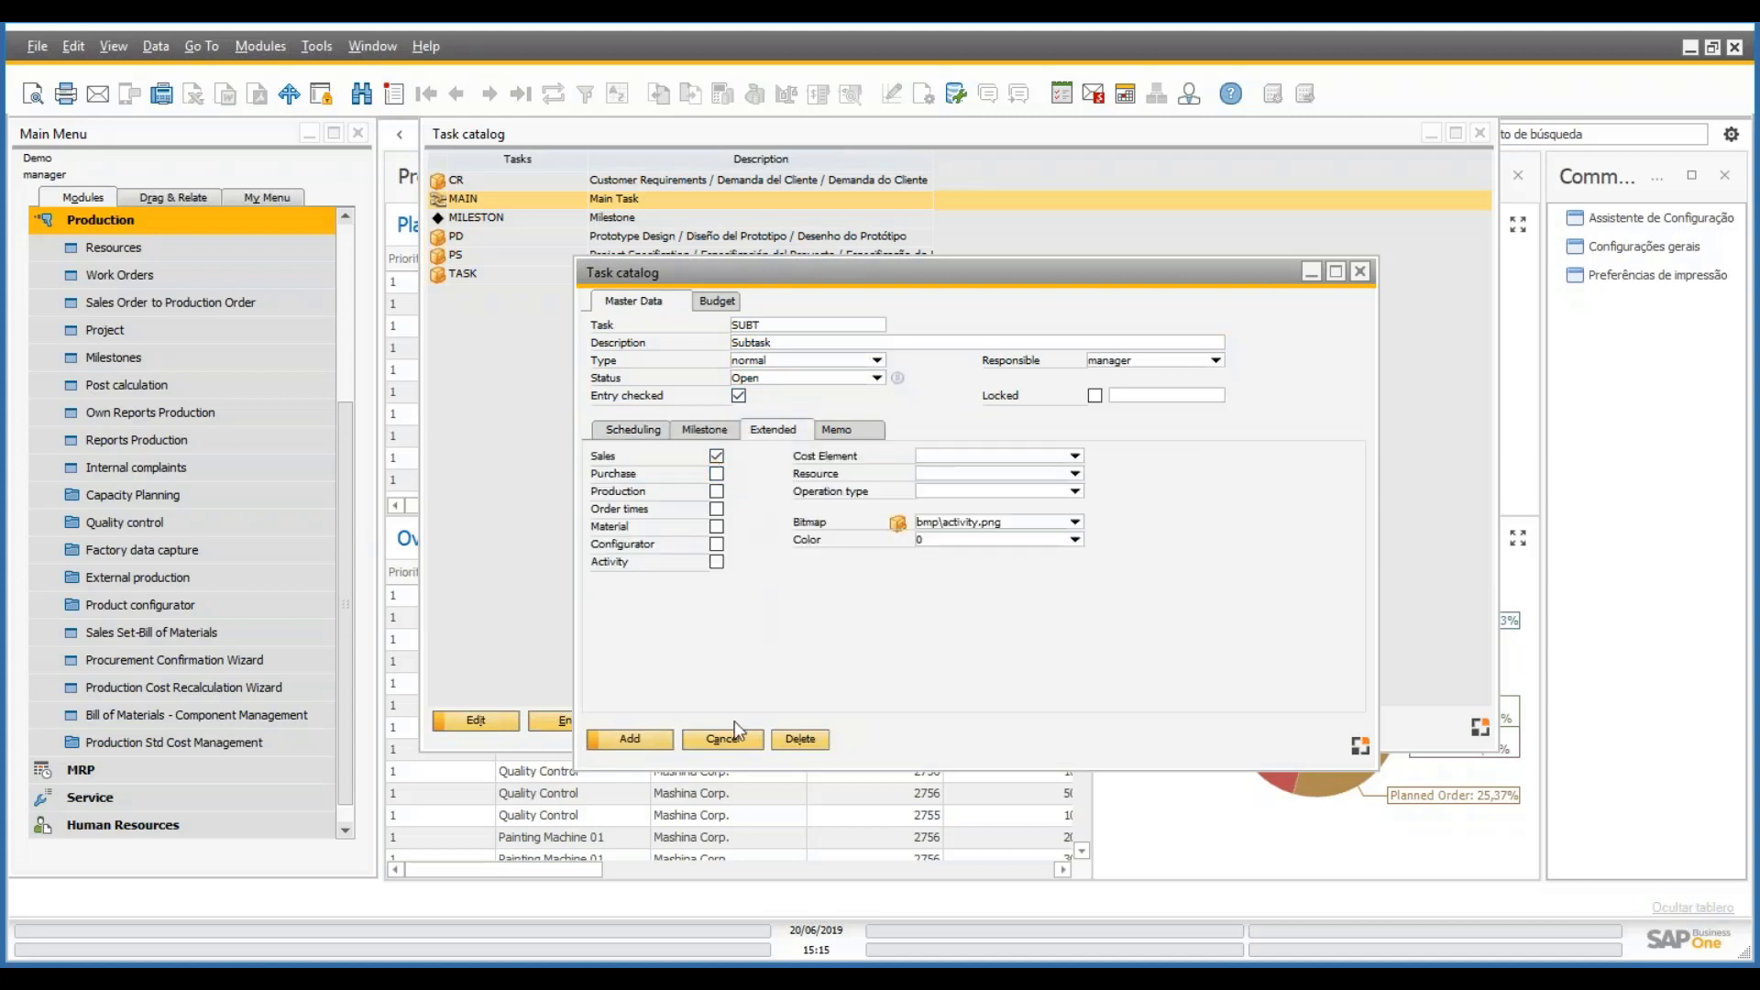
click(630, 739)
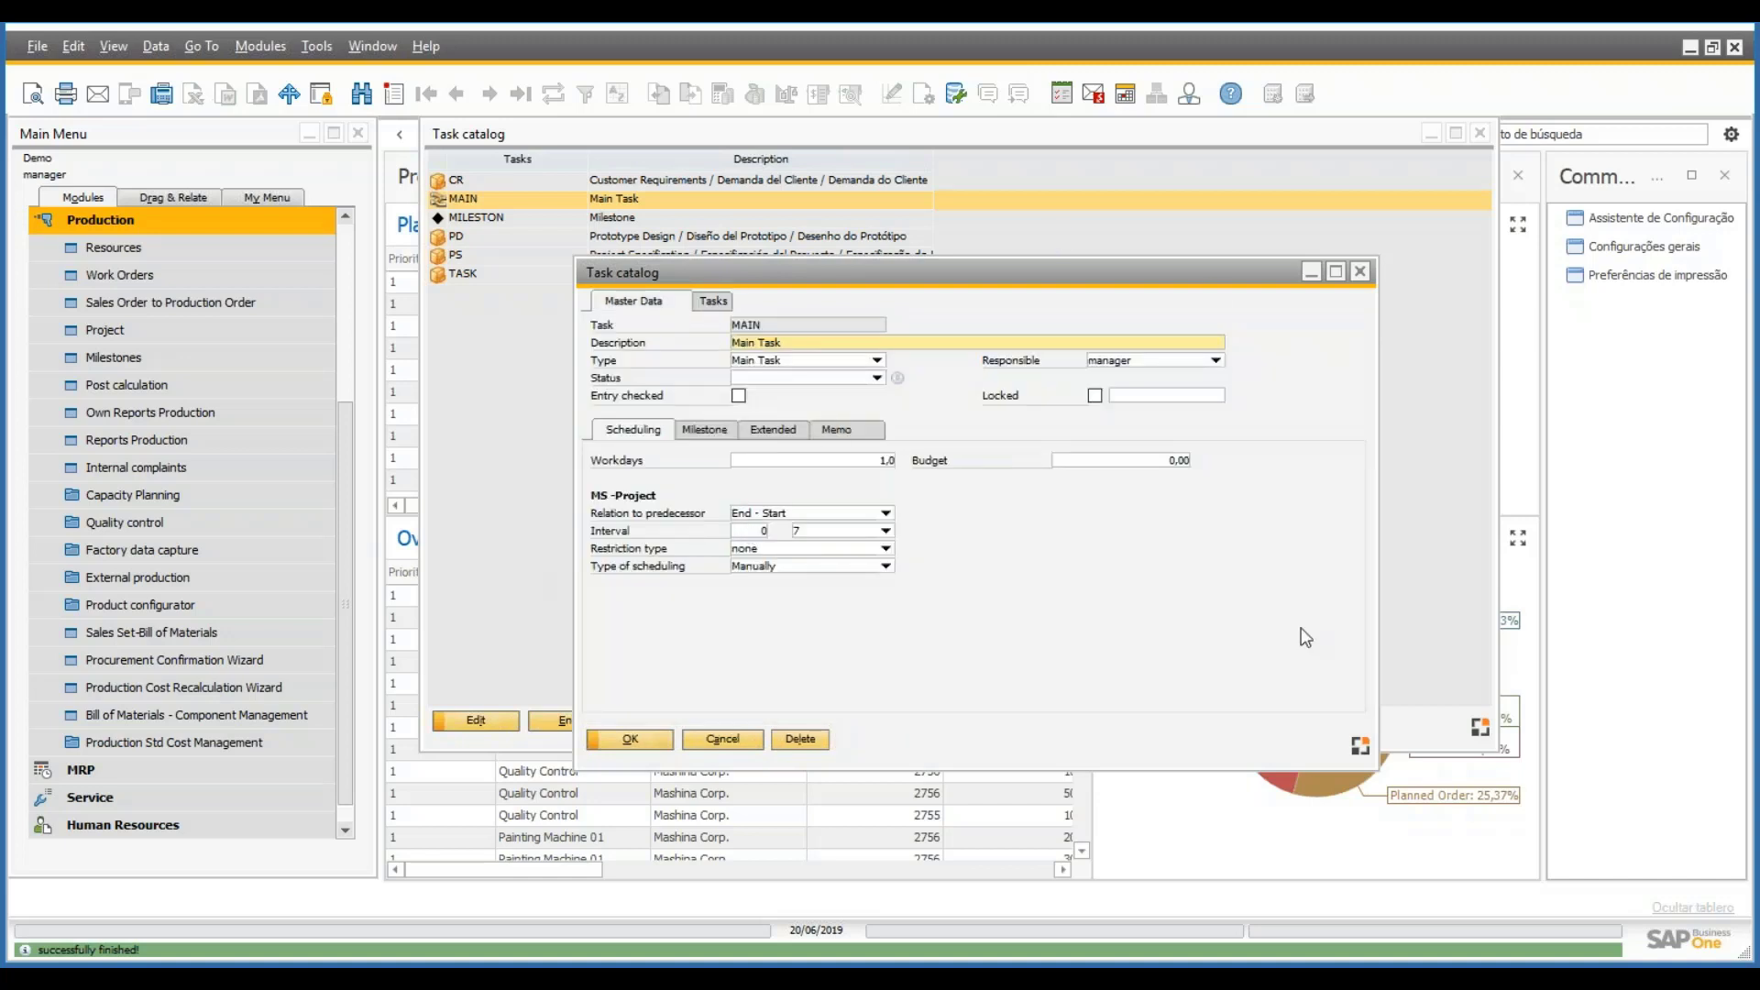
click(713, 301)
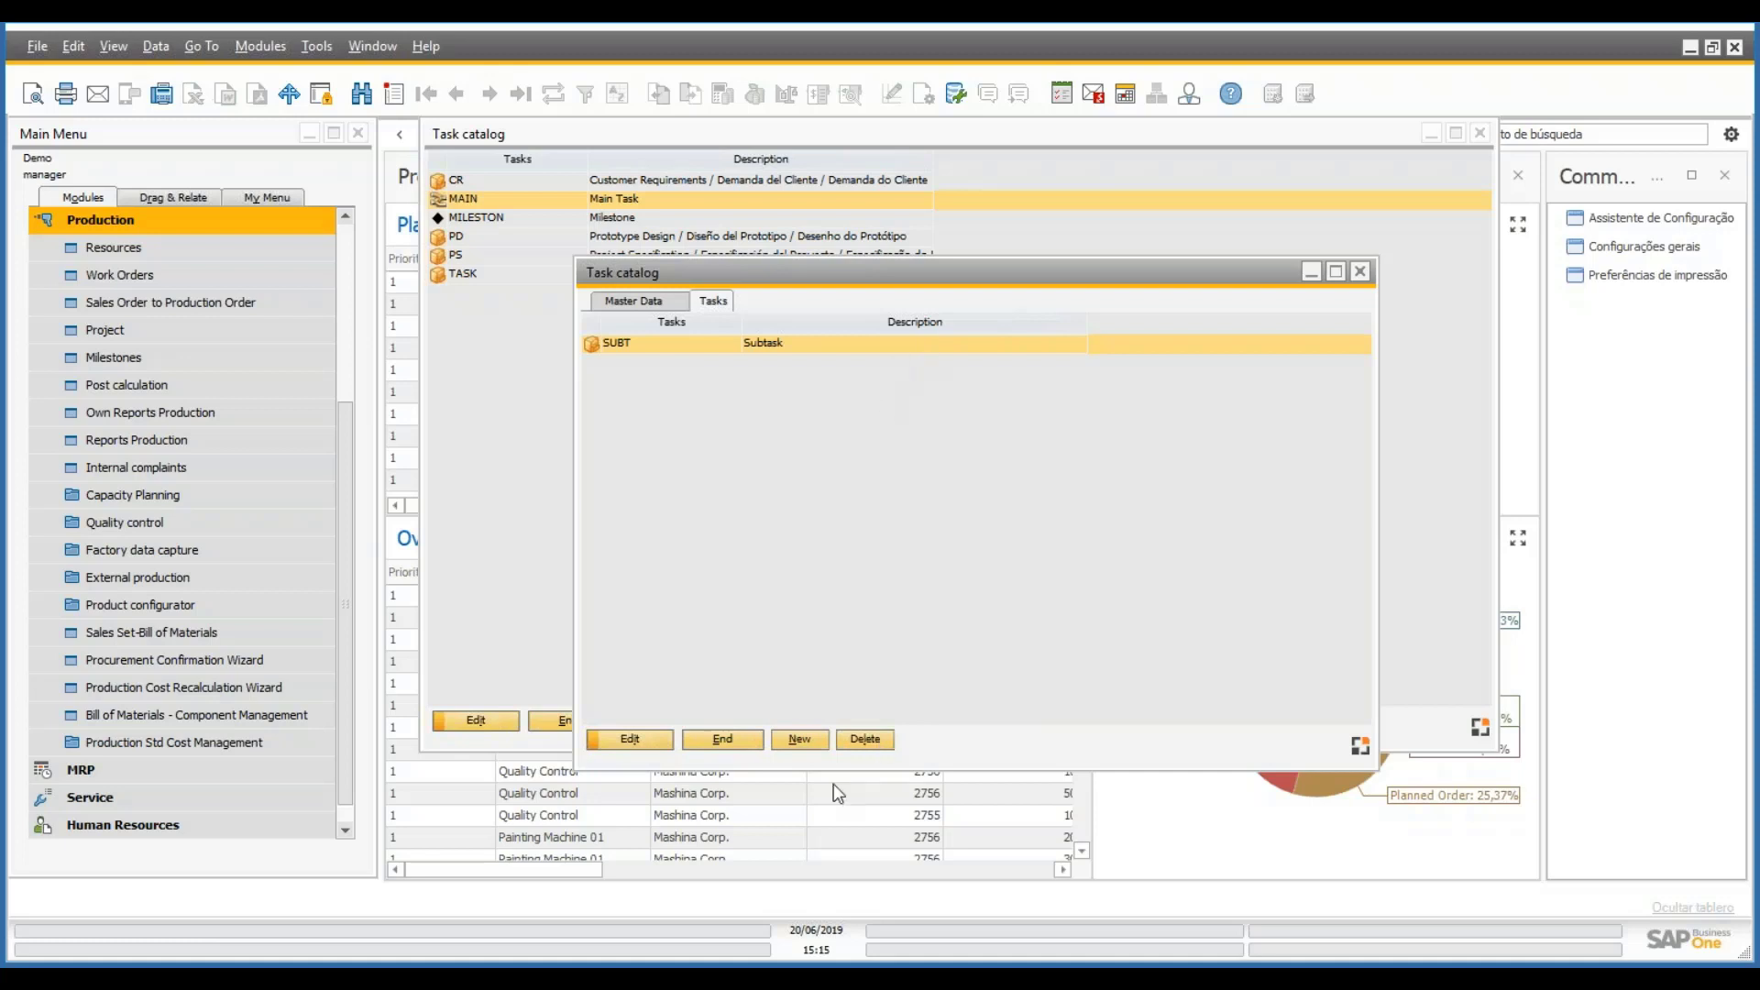
- Start subtask SUBT2, described 'Subtask2', with status Open
click(799, 739)
text(SUIB)
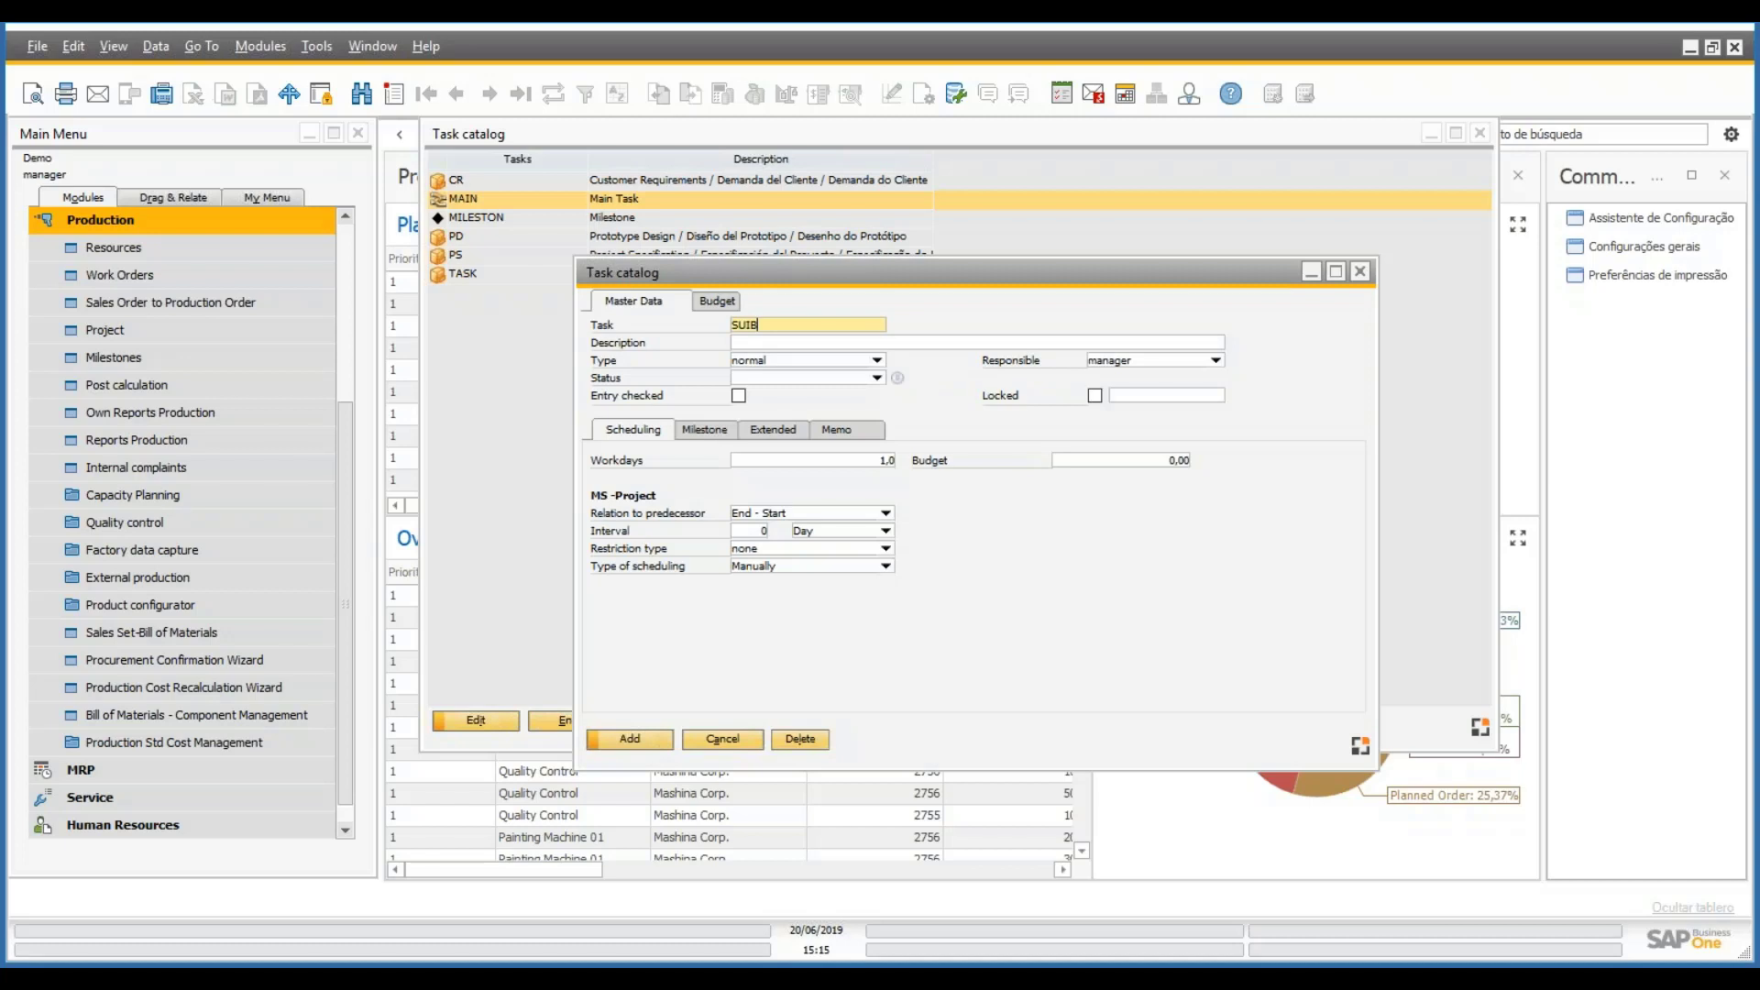
key(Tab)
text(T2)
key(Tab)
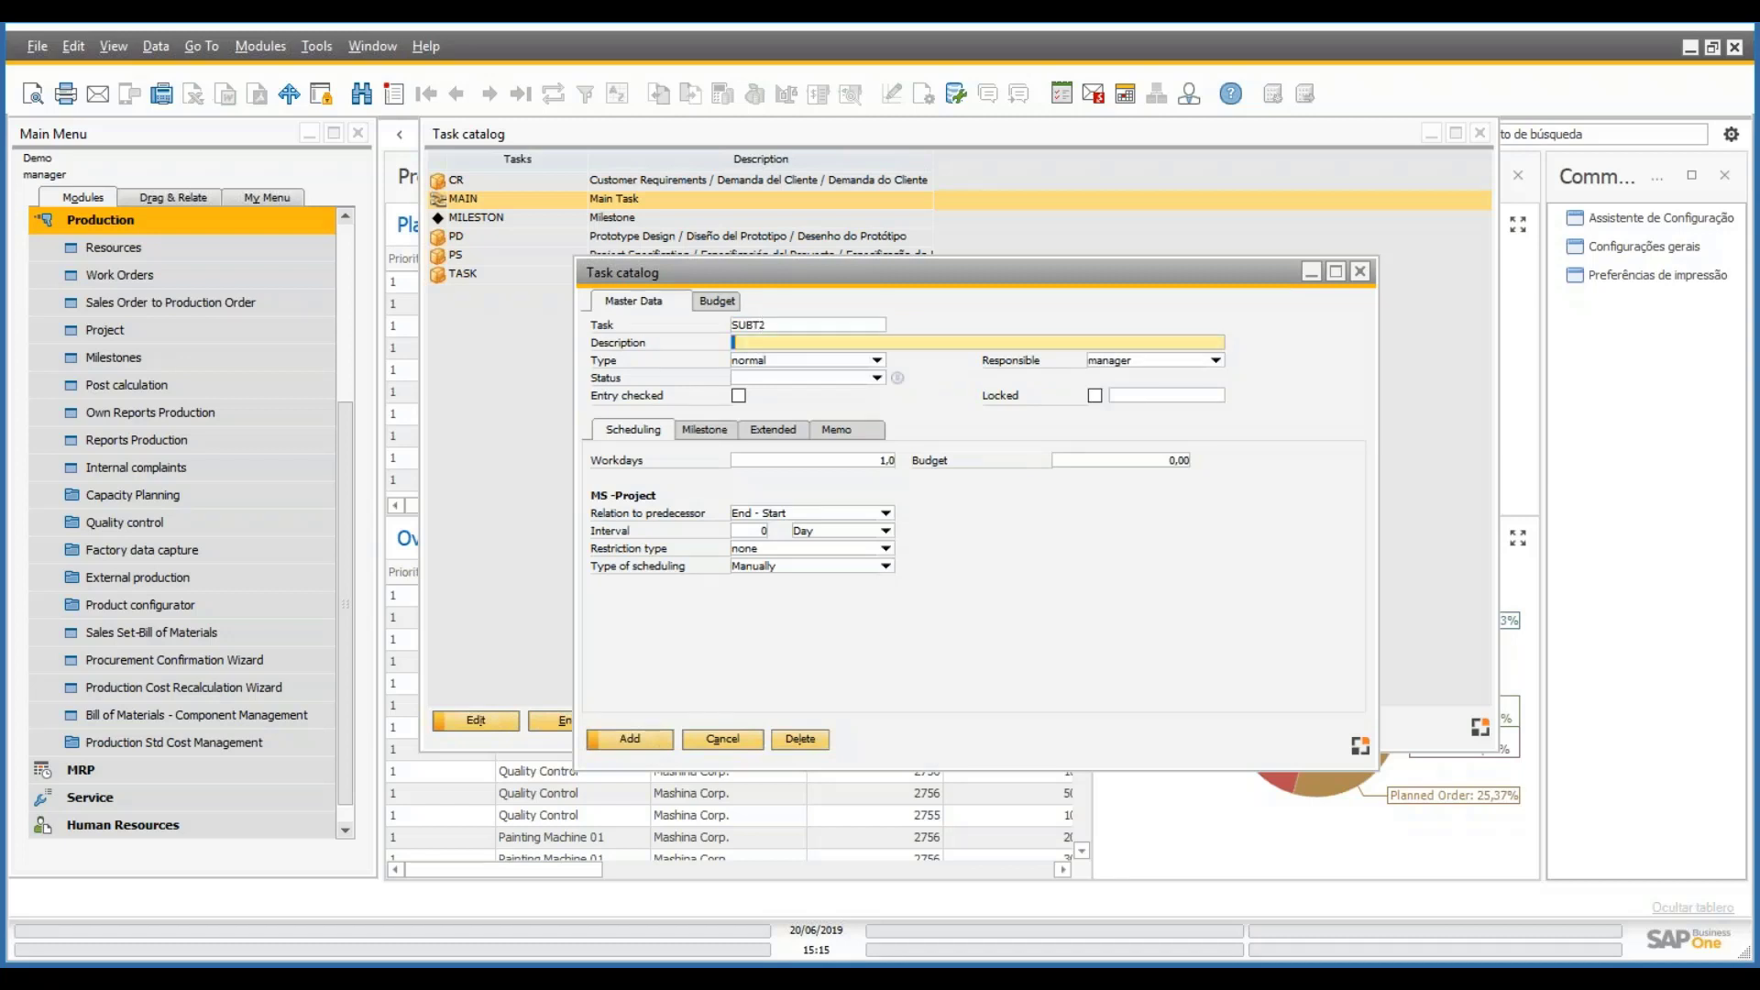
text(Subtask2)
click(871, 380)
click(877, 378)
click(770, 409)
click(739, 395)
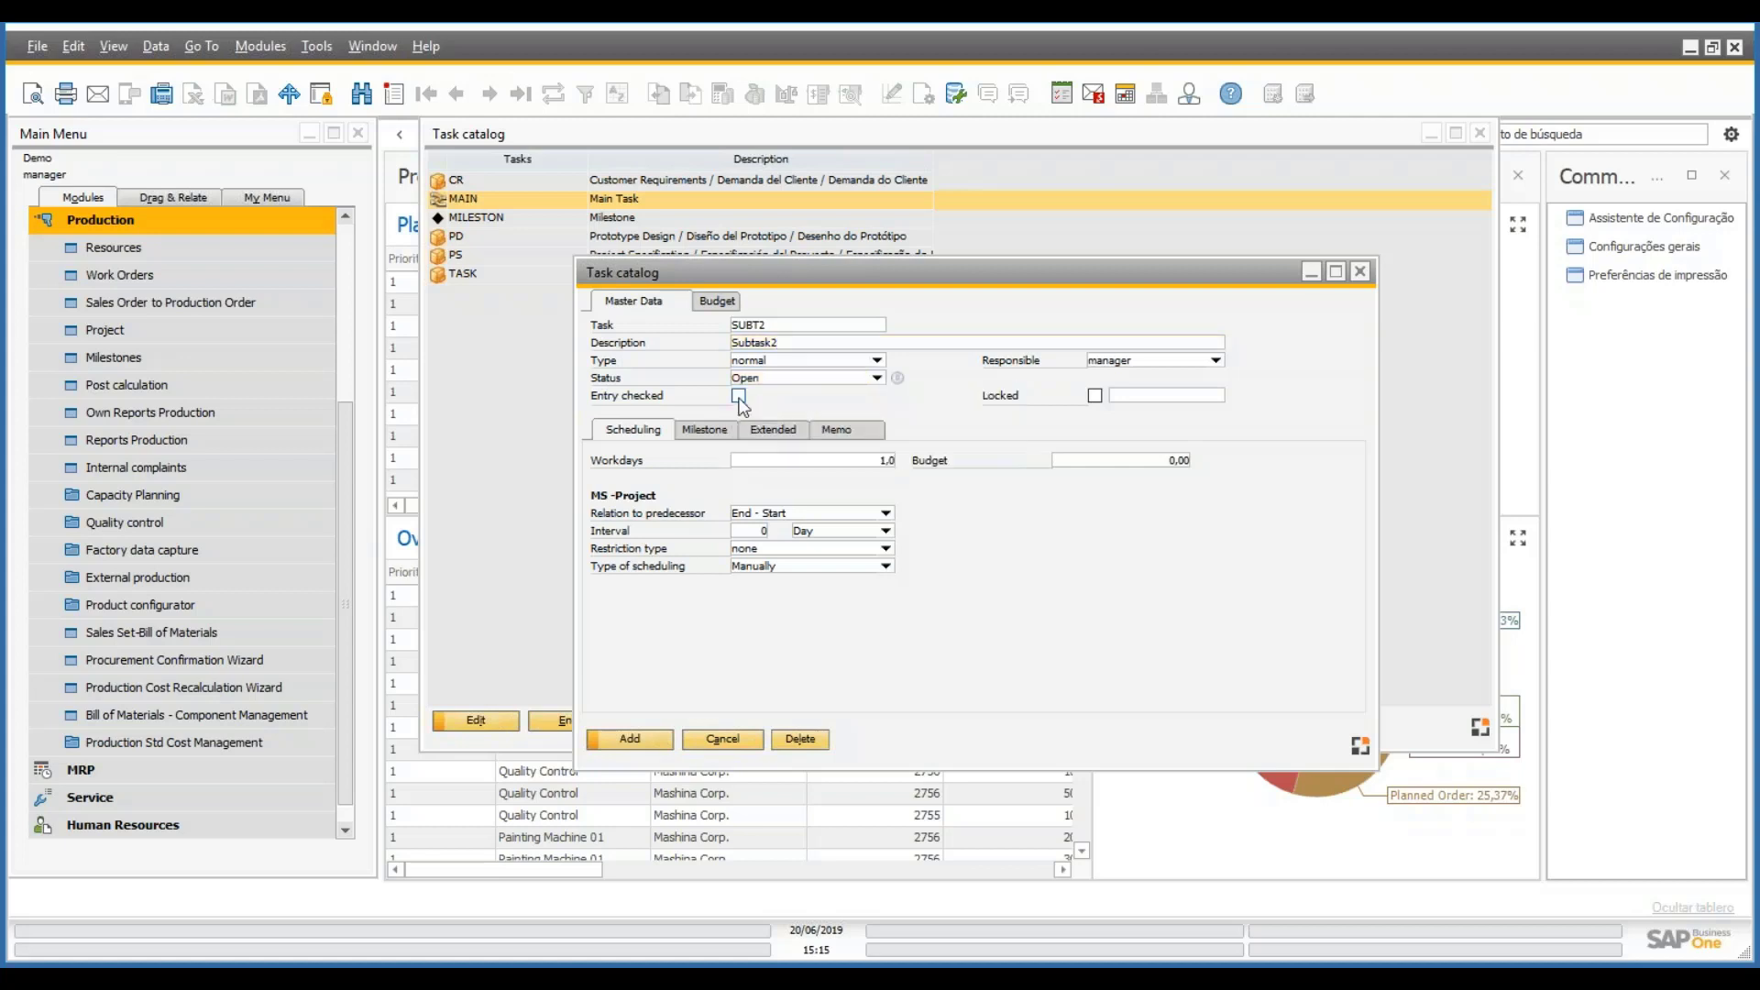
- Give SUBT2 cost element 4001, resource personas and operation type personnel, then save it
click(781, 429)
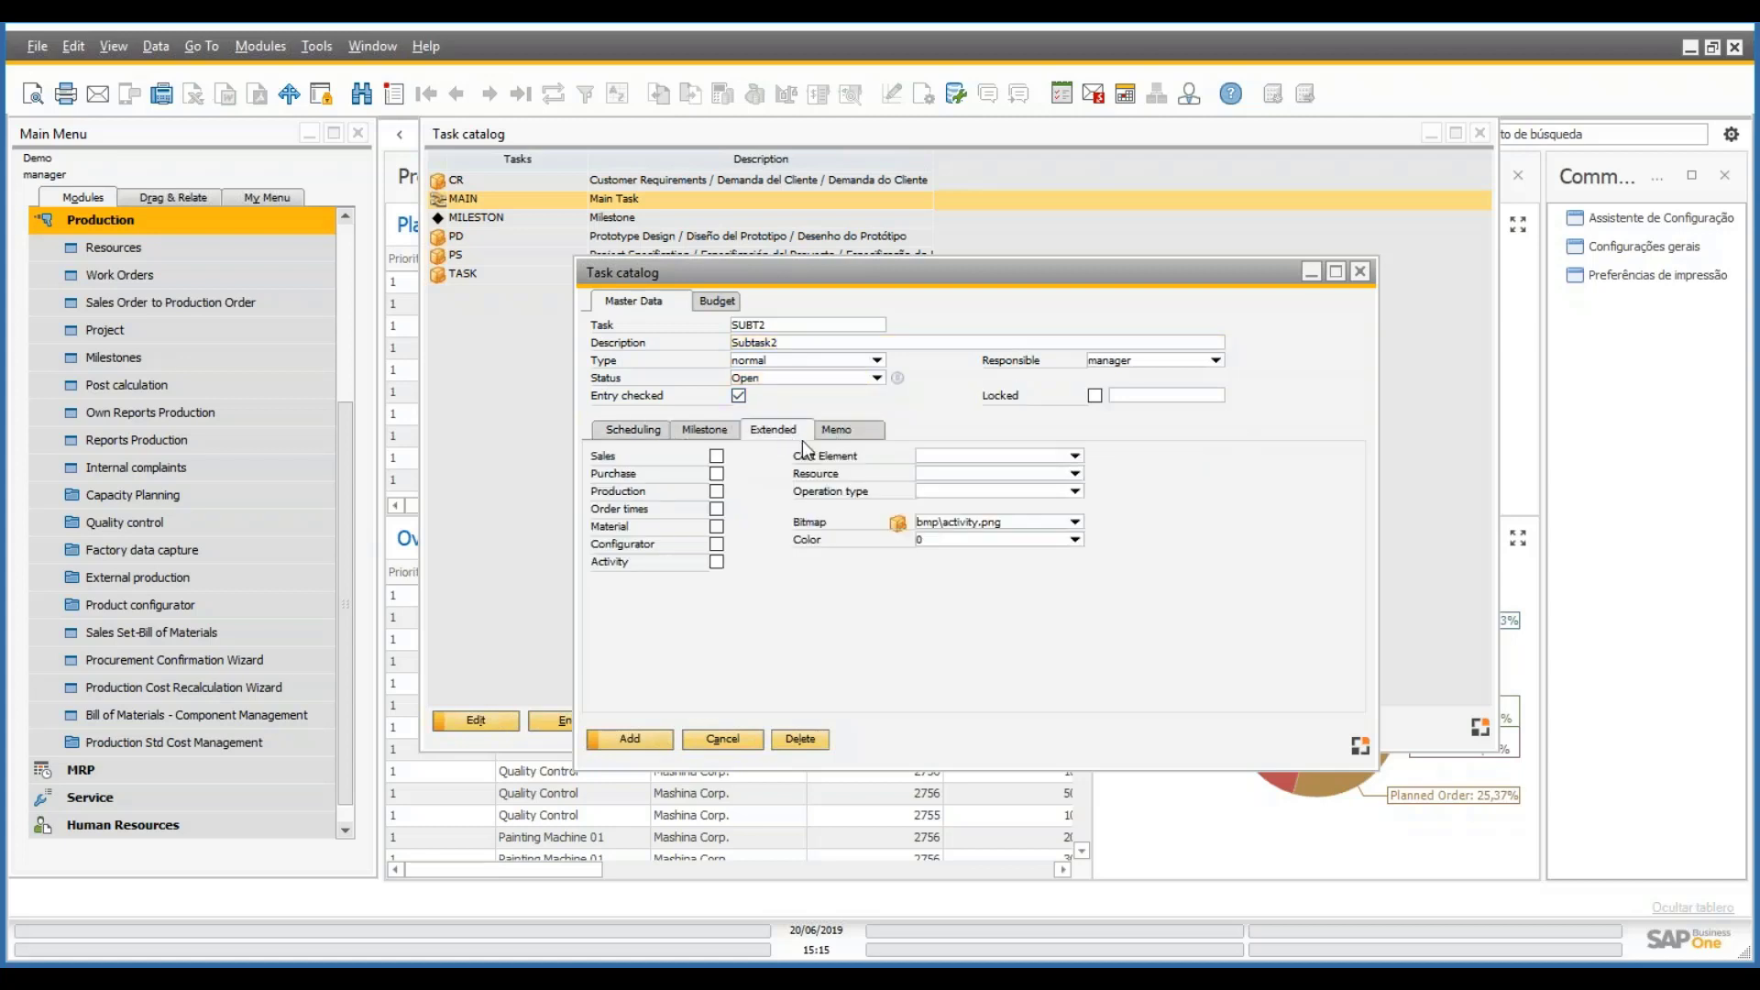
click(1075, 456)
click(1131, 505)
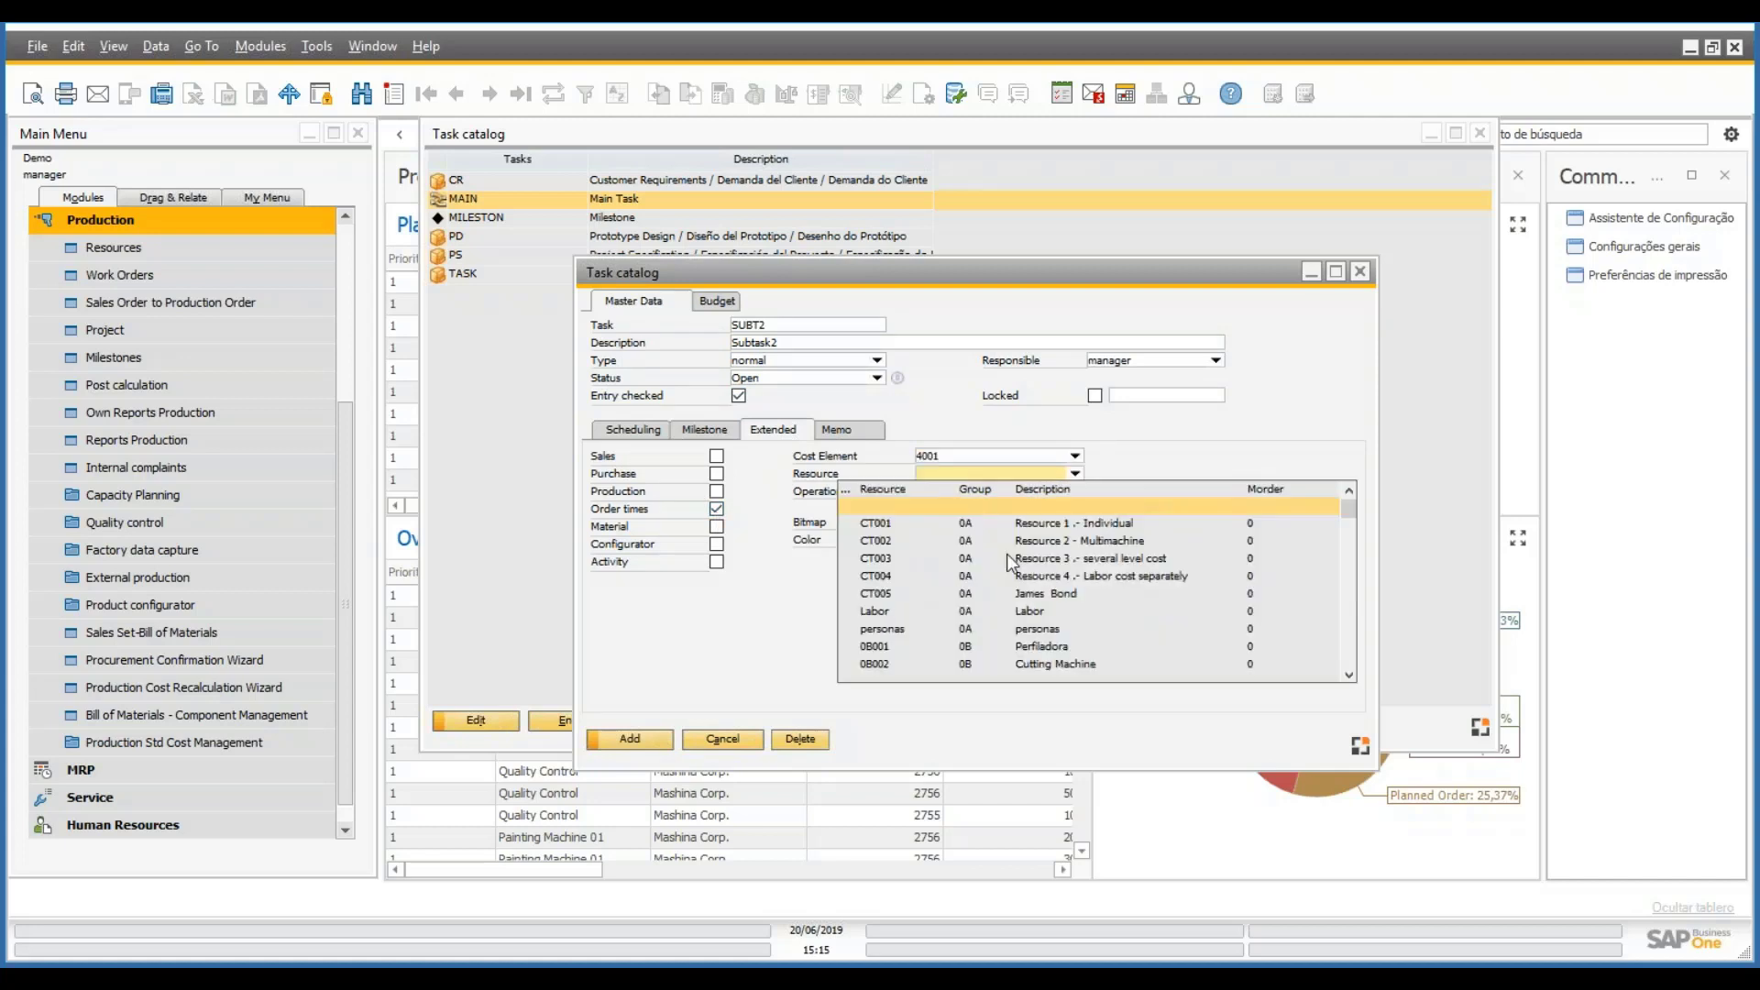
click(1054, 631)
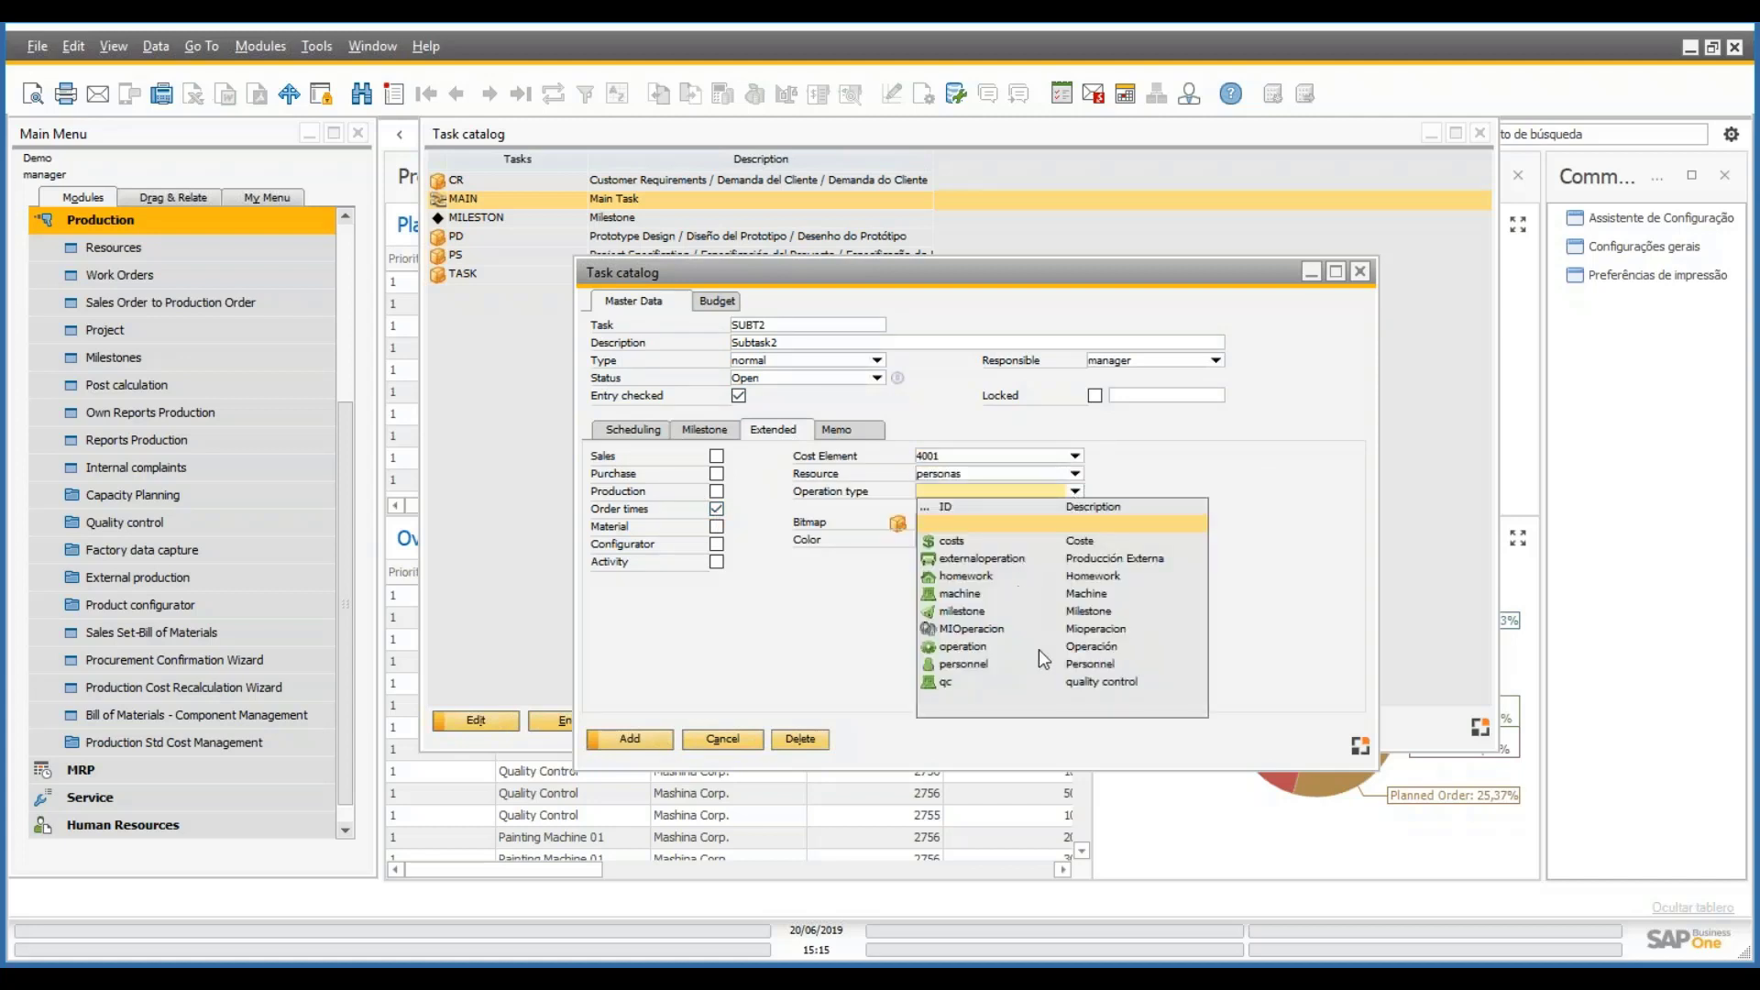
click(994, 667)
click(631, 741)
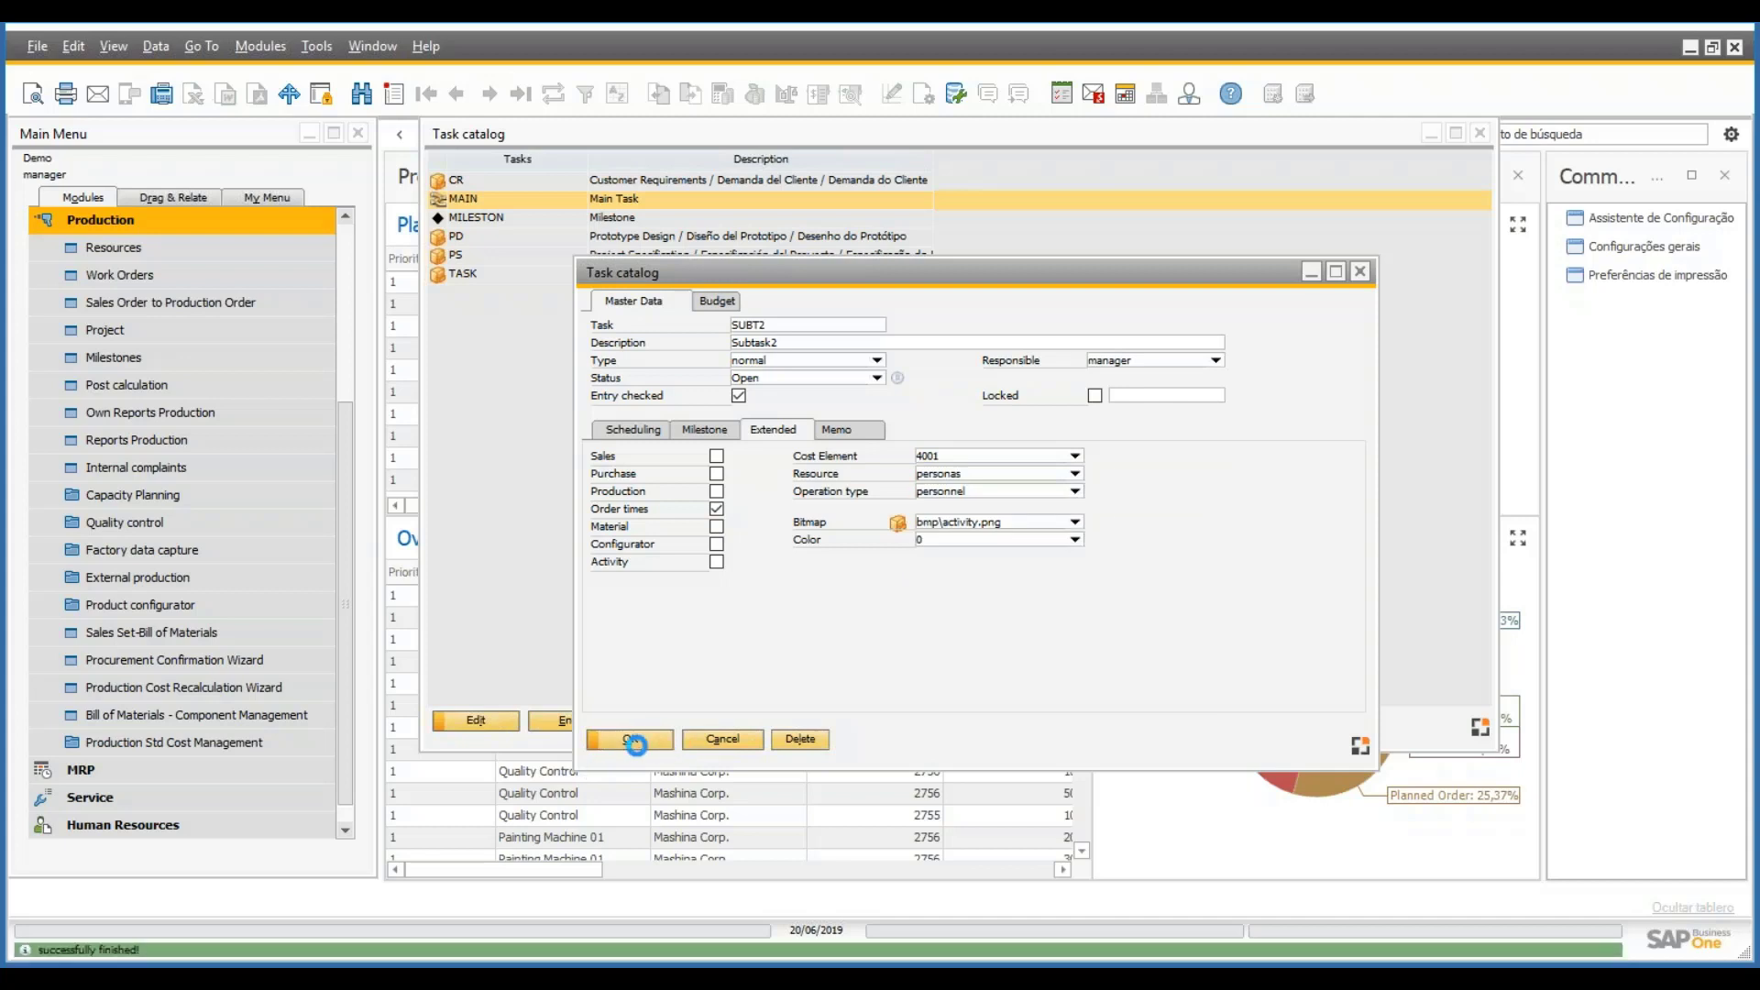
click(633, 741)
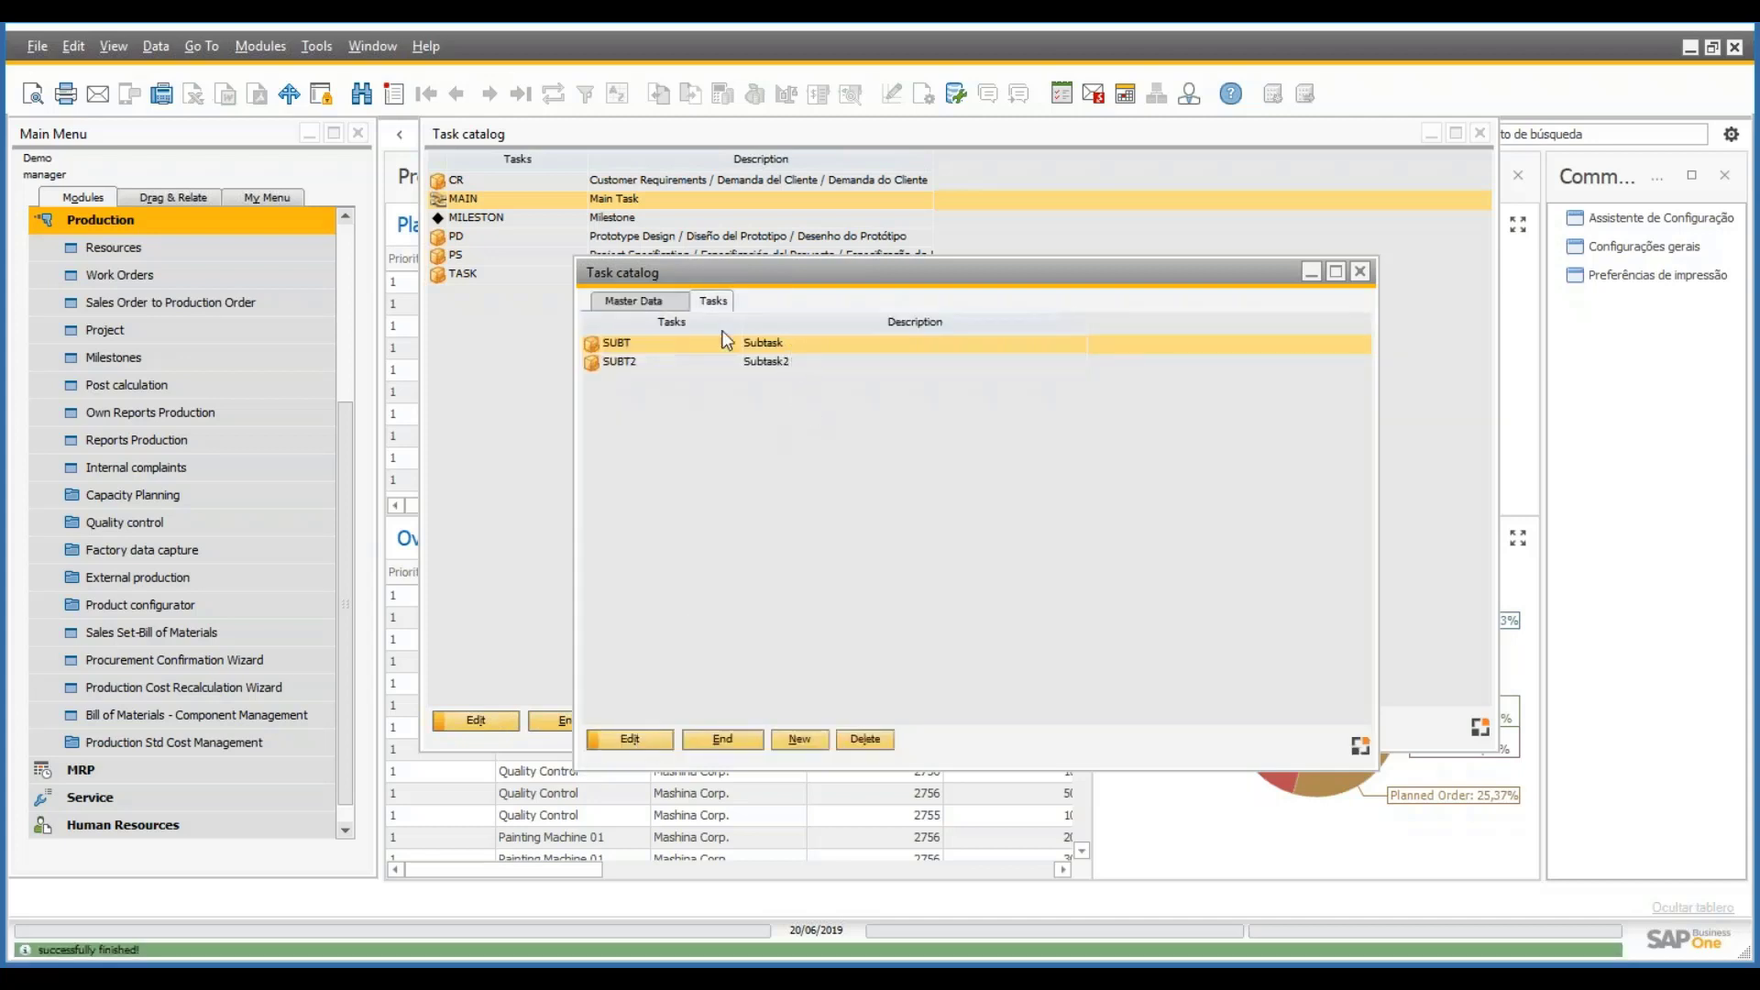
- Review MAIN's master data and subtasks SUBT and SUBT2, then close the MAIN window
click(647, 302)
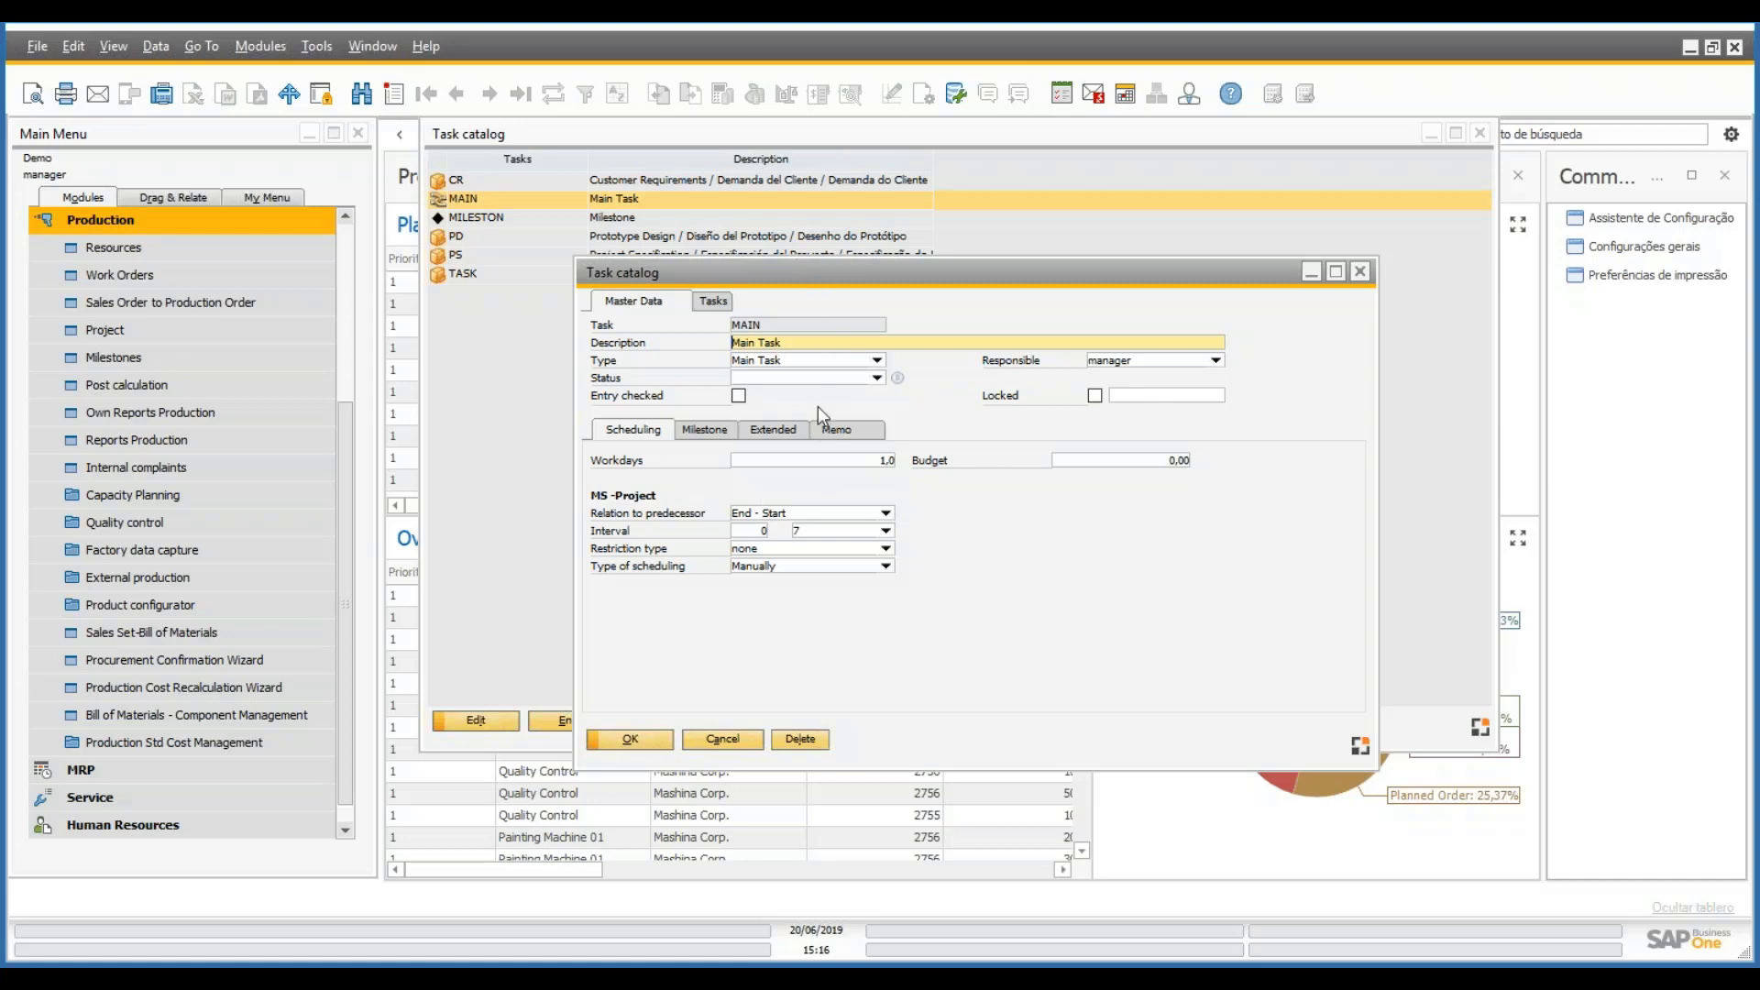
click(697, 301)
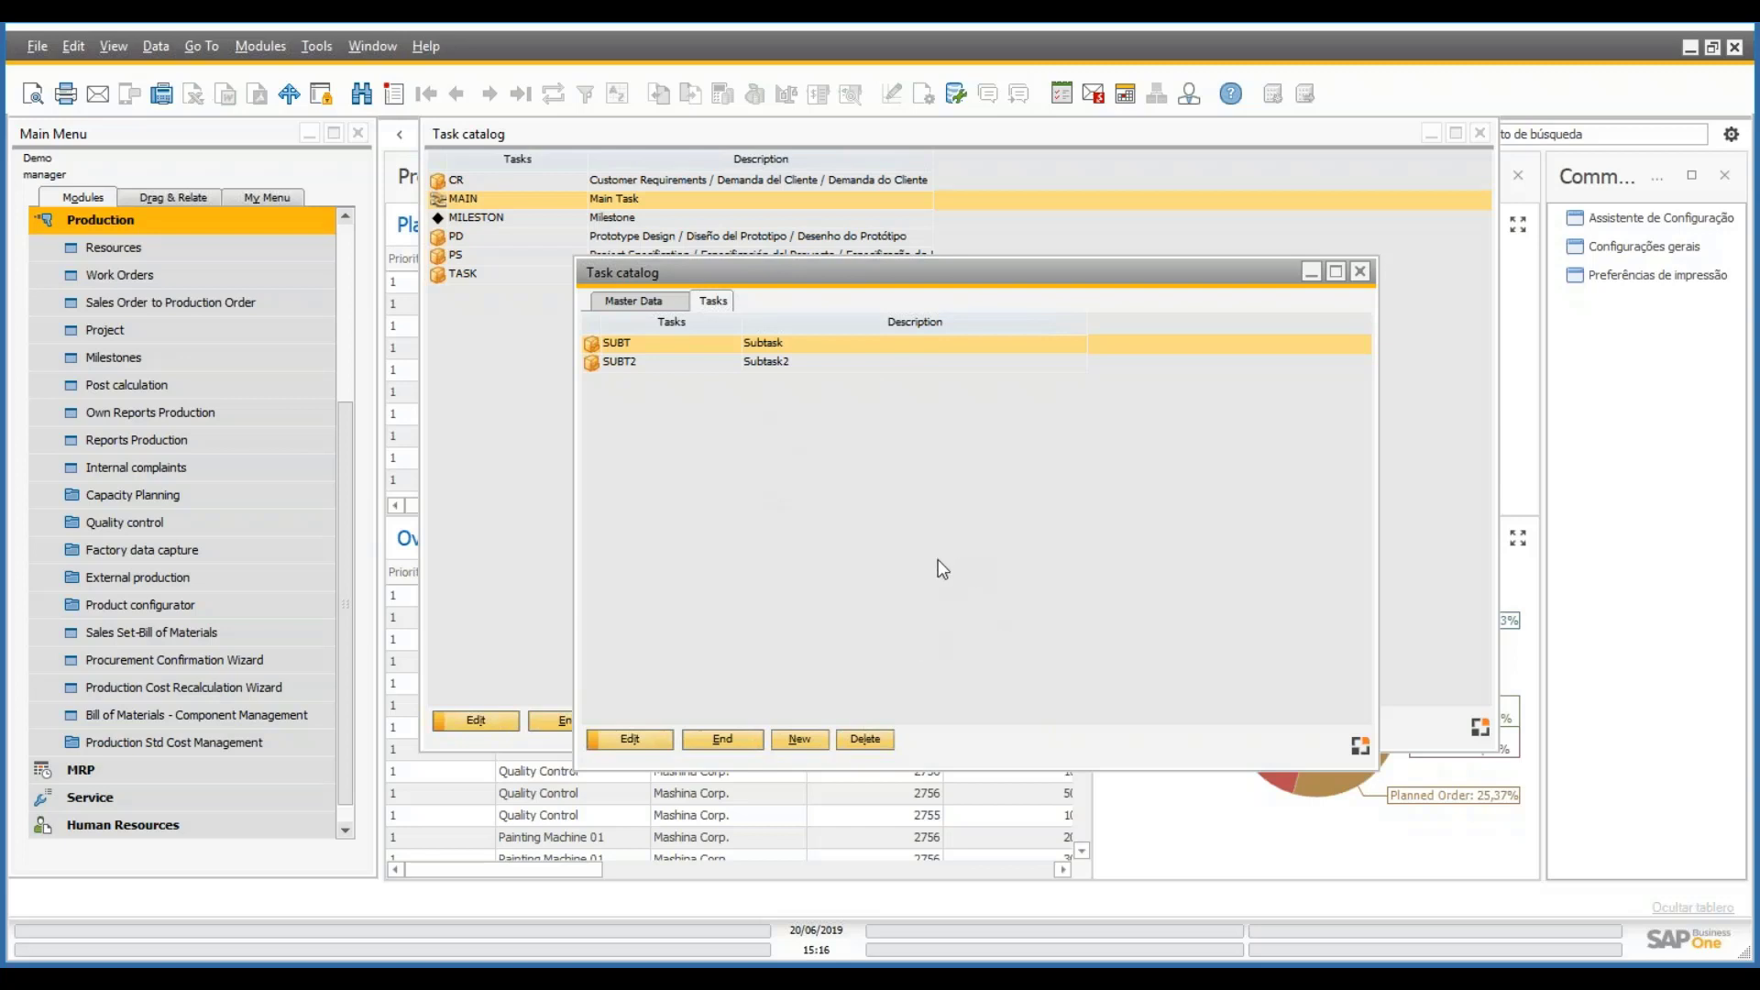
click(720, 738)
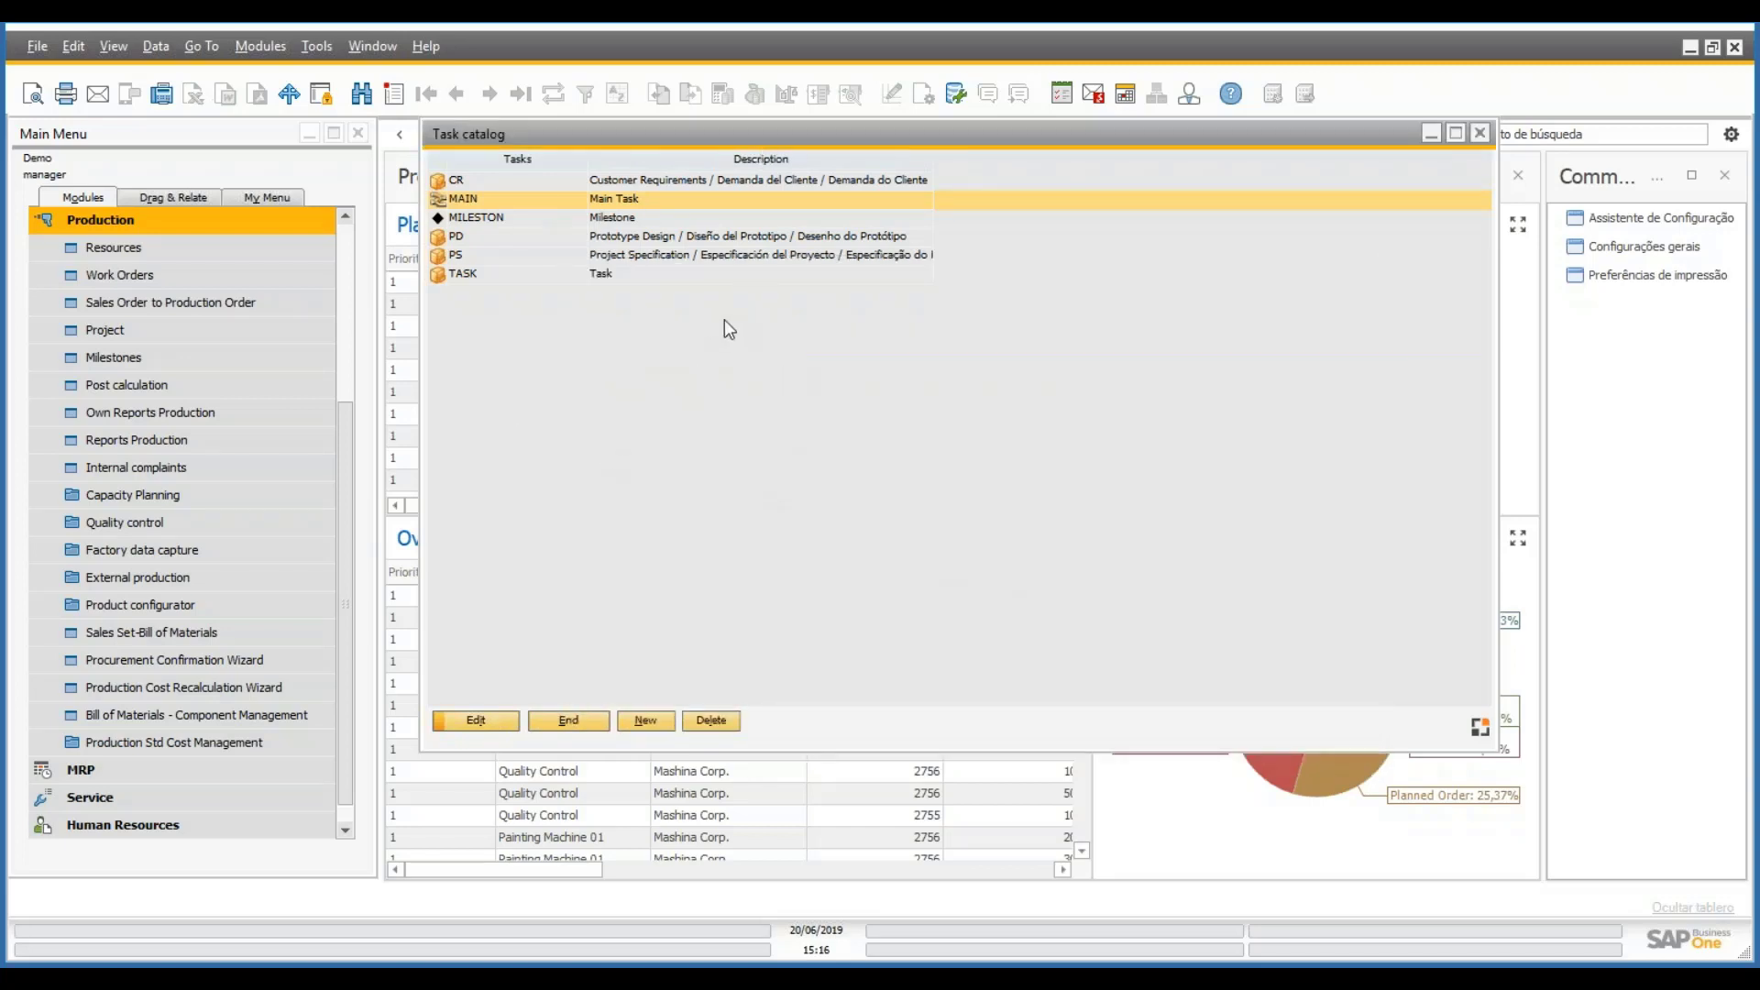
- Close the Task catalog and open the Project template list under Administration > Setup > Project
click(586, 718)
click(245, 221)
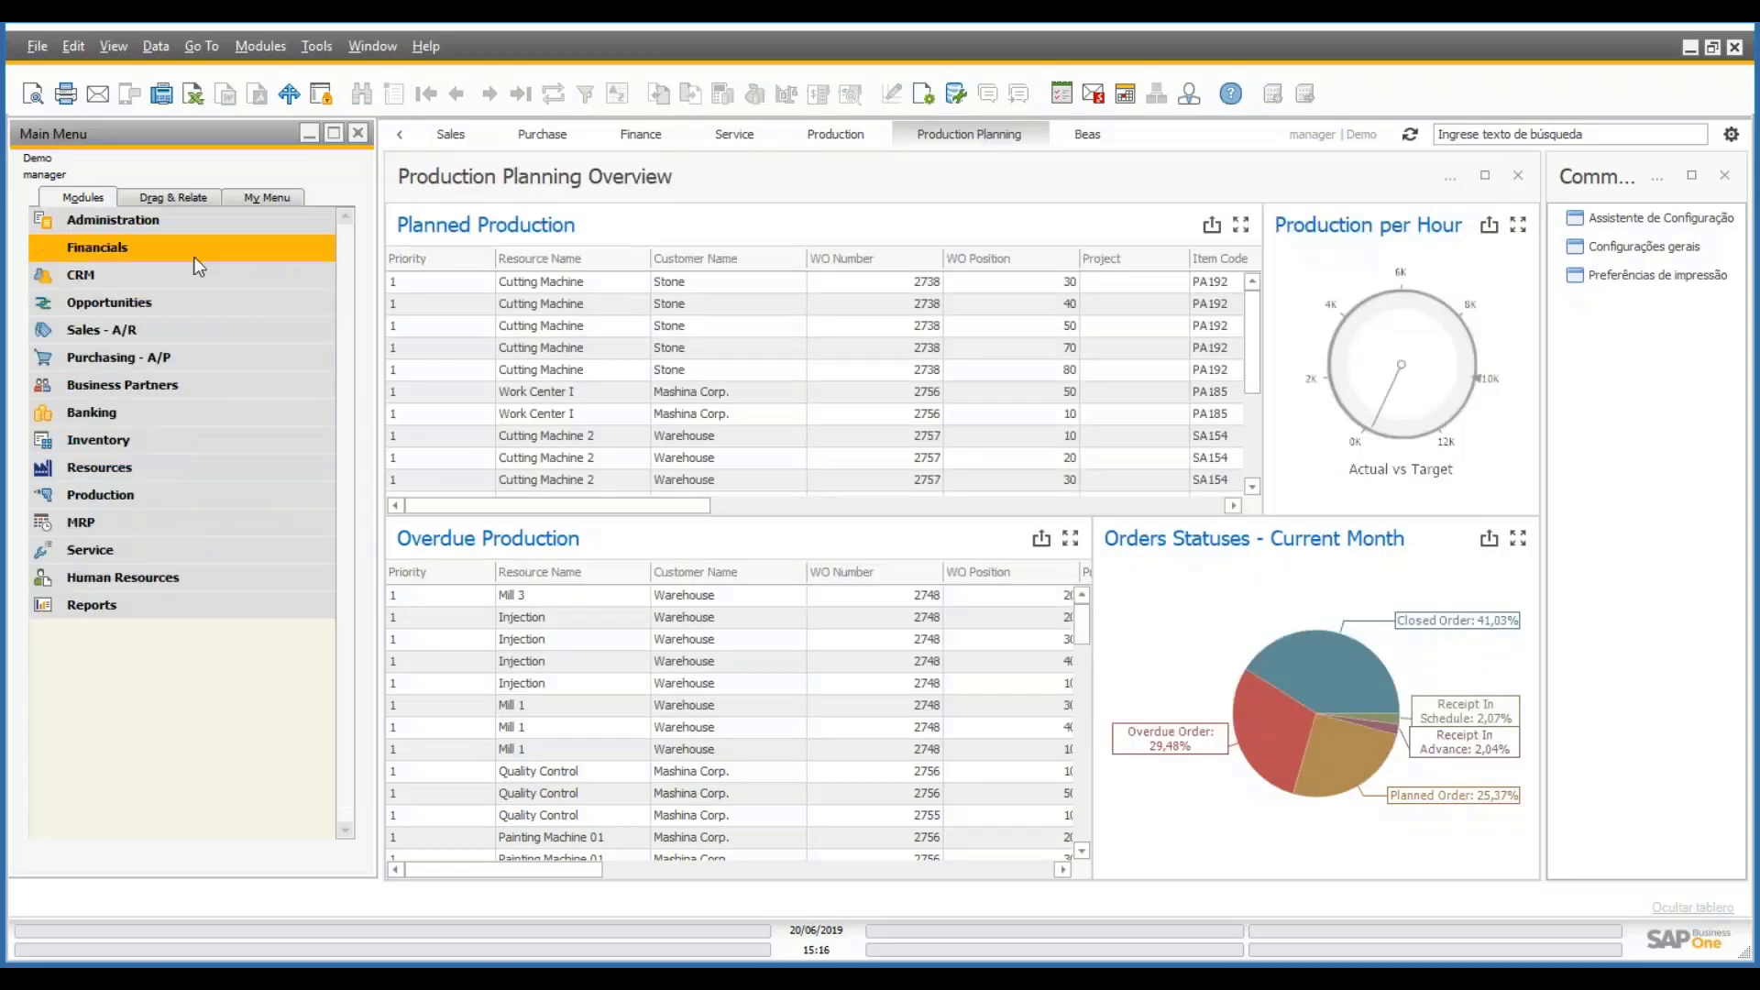
click(145, 225)
click(138, 332)
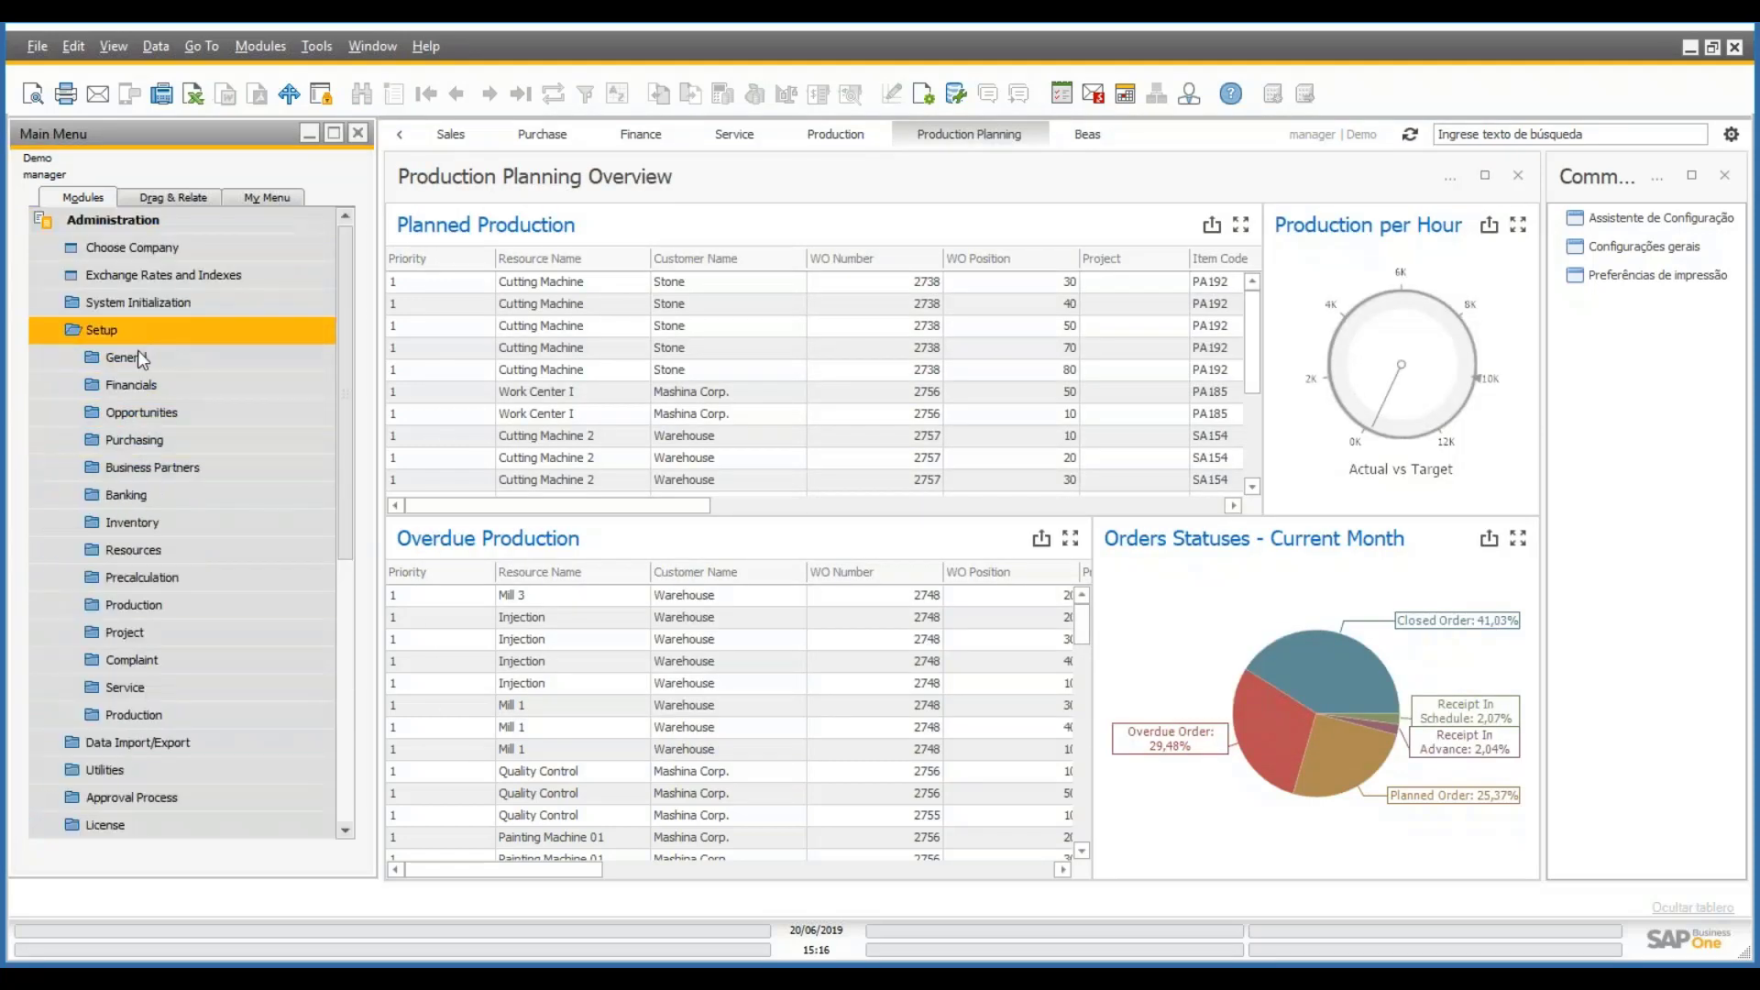
click(125, 633)
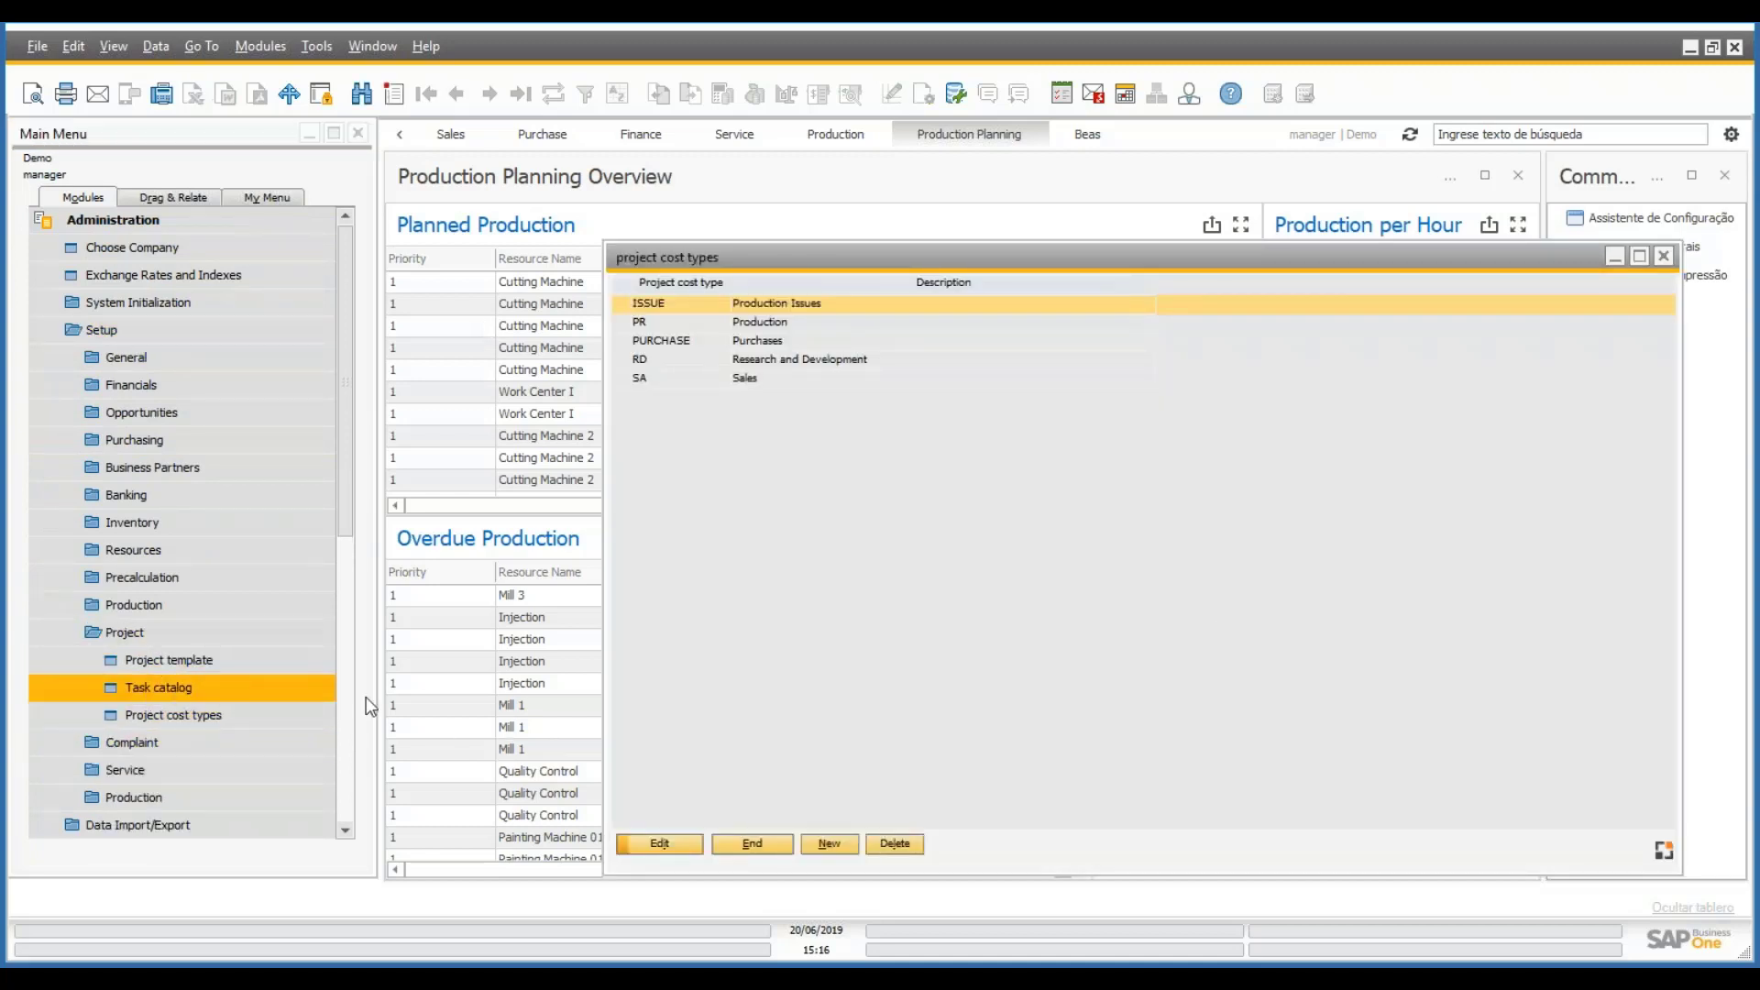
click(773, 850)
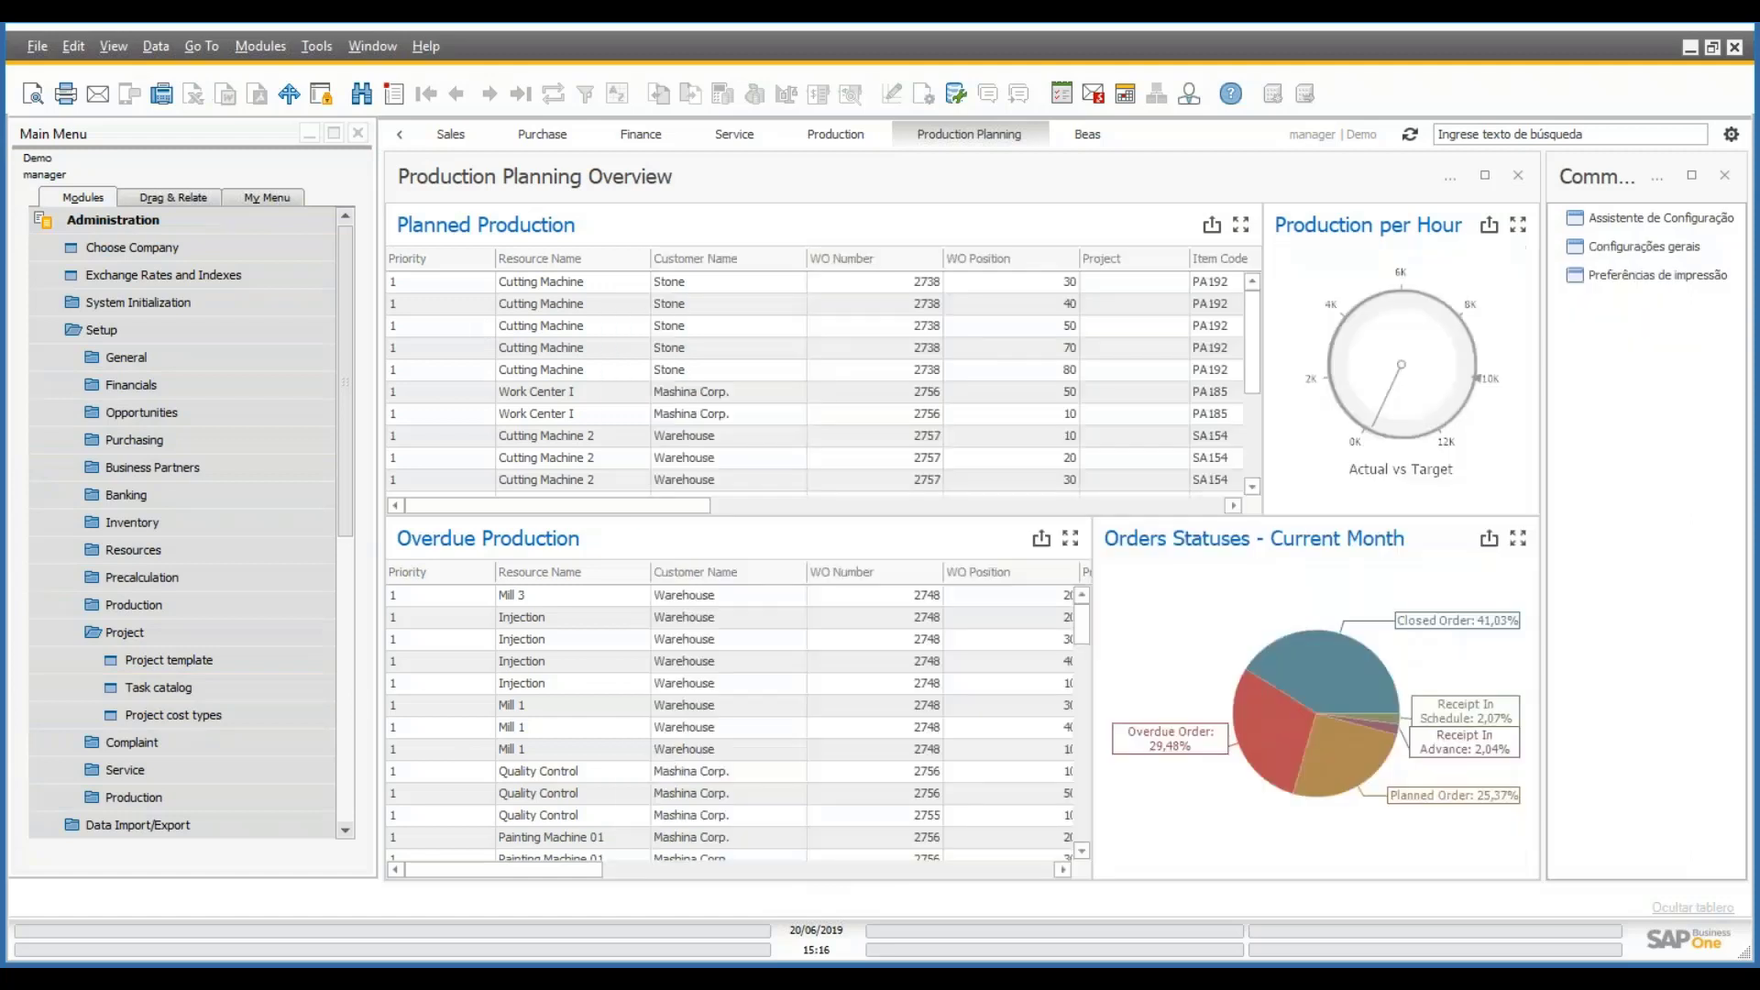
click(198, 652)
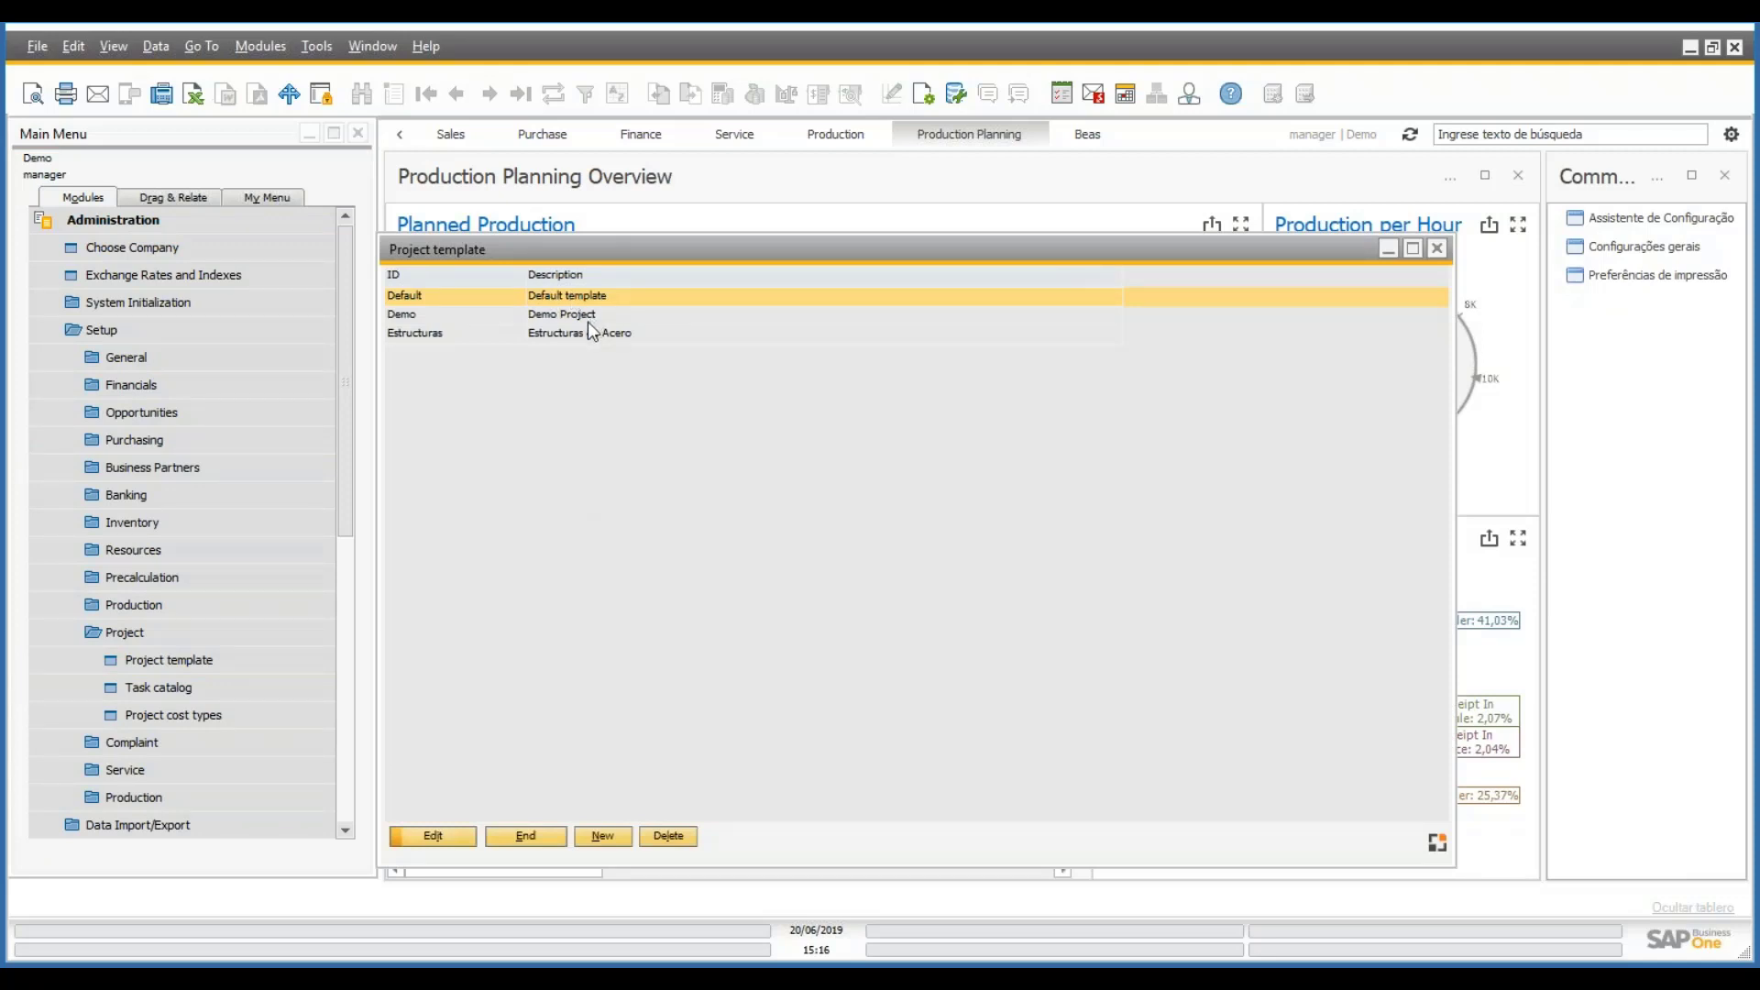
- Open the Demo template, close it unchanged, and start a new project template
double_click(589, 321)
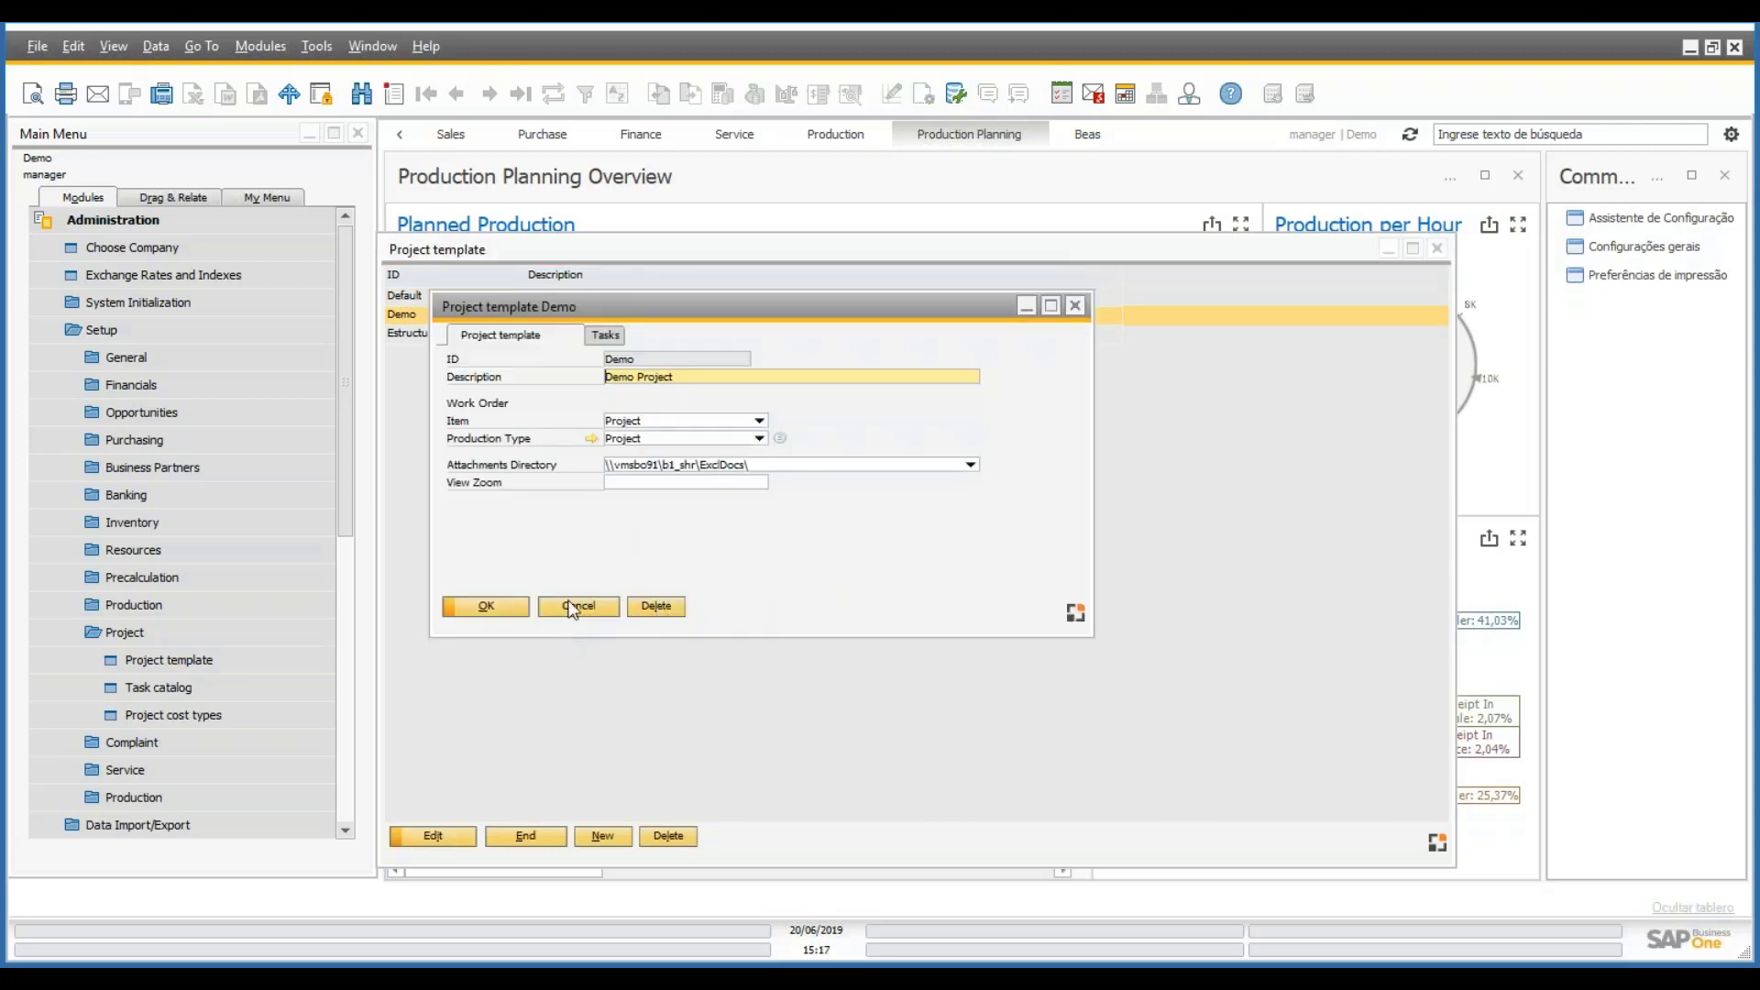
click(572, 606)
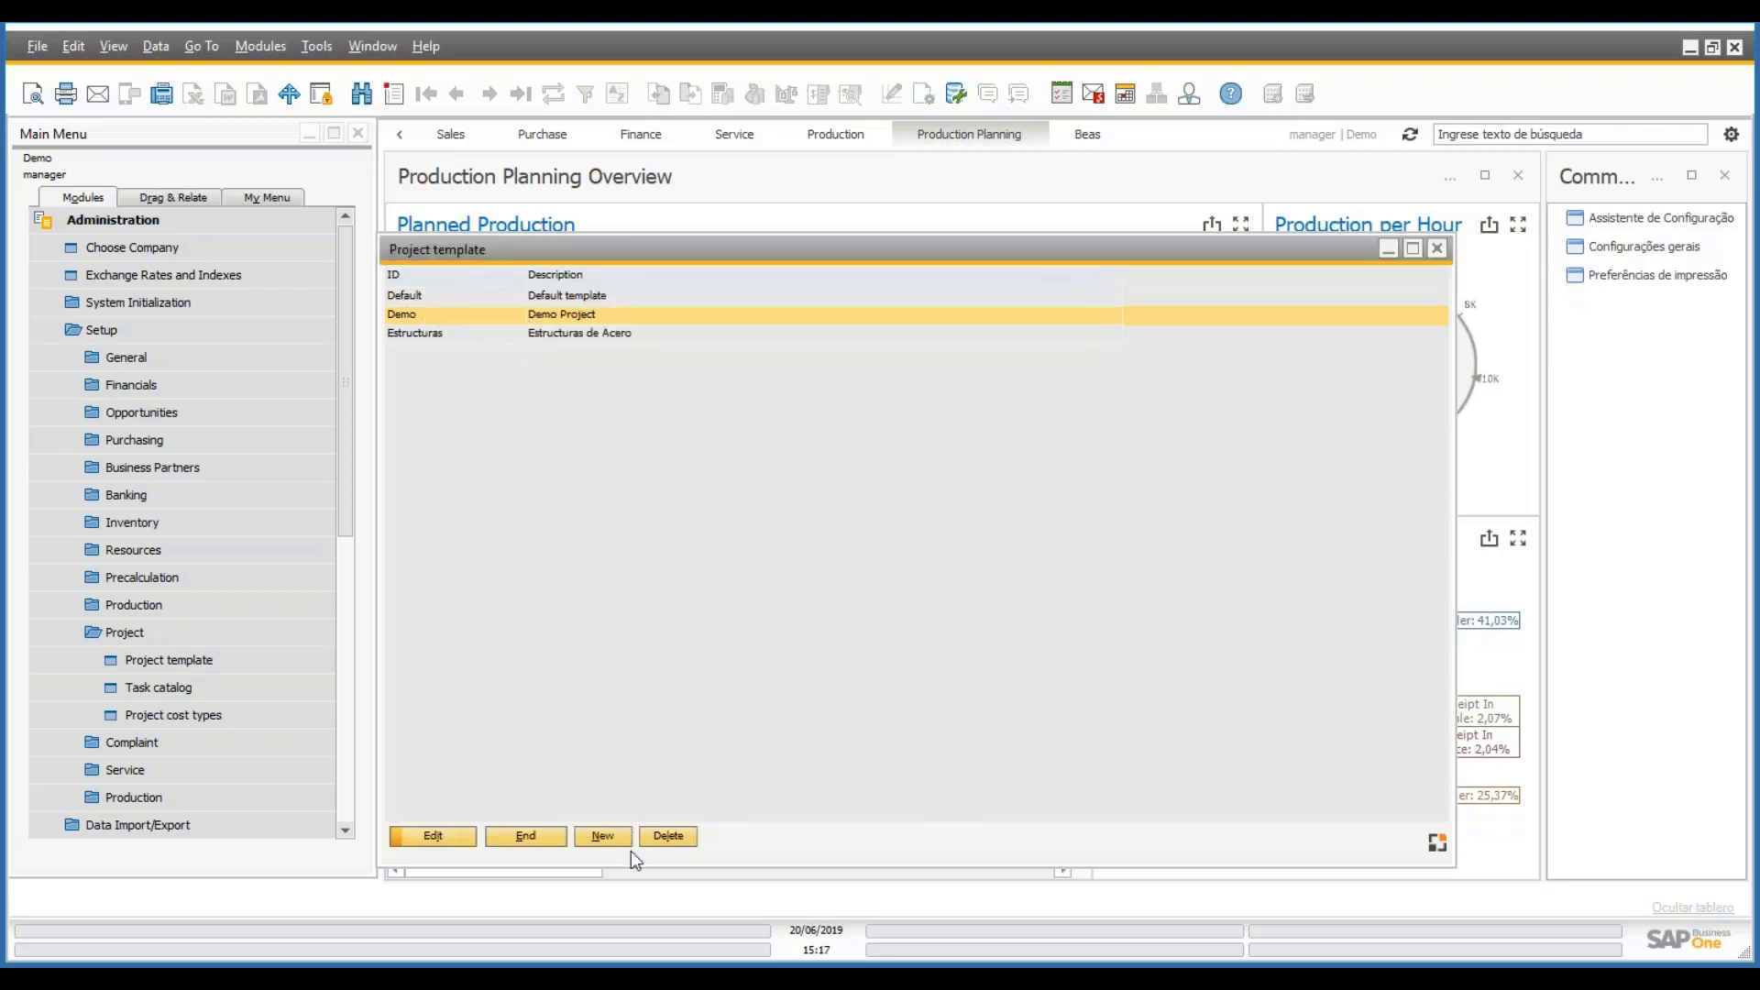
click(605, 837)
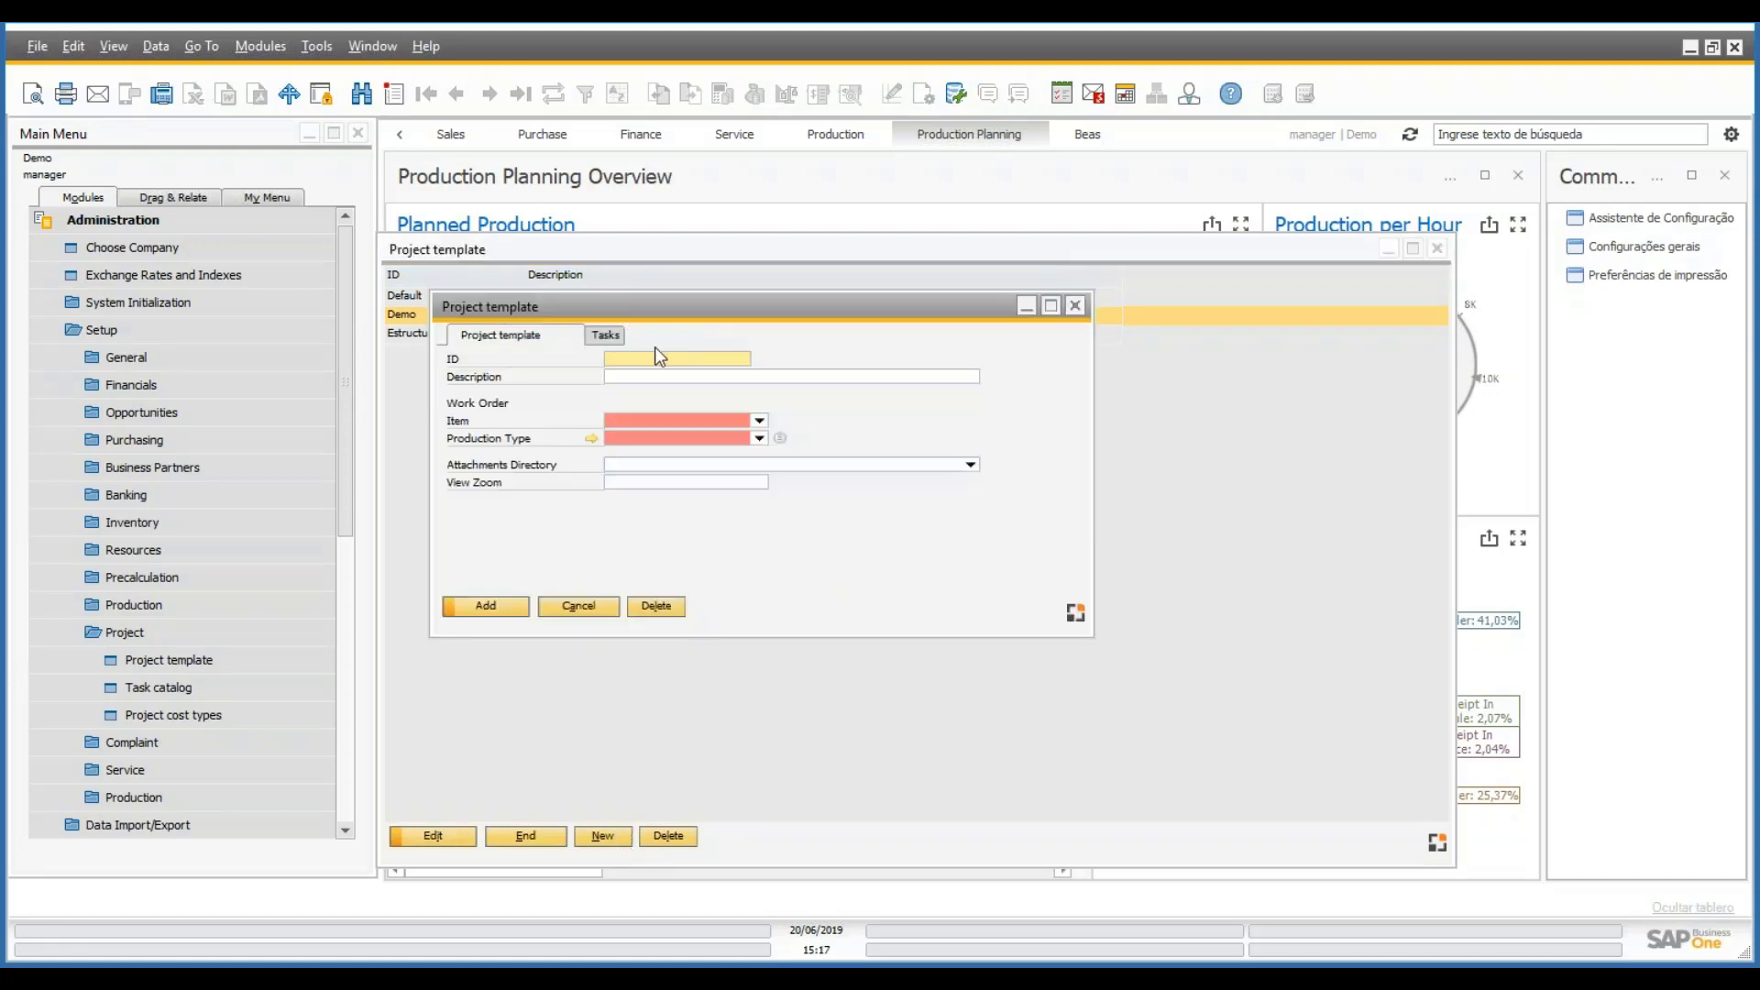
- Choose Project as the new template's work order item
click(673, 381)
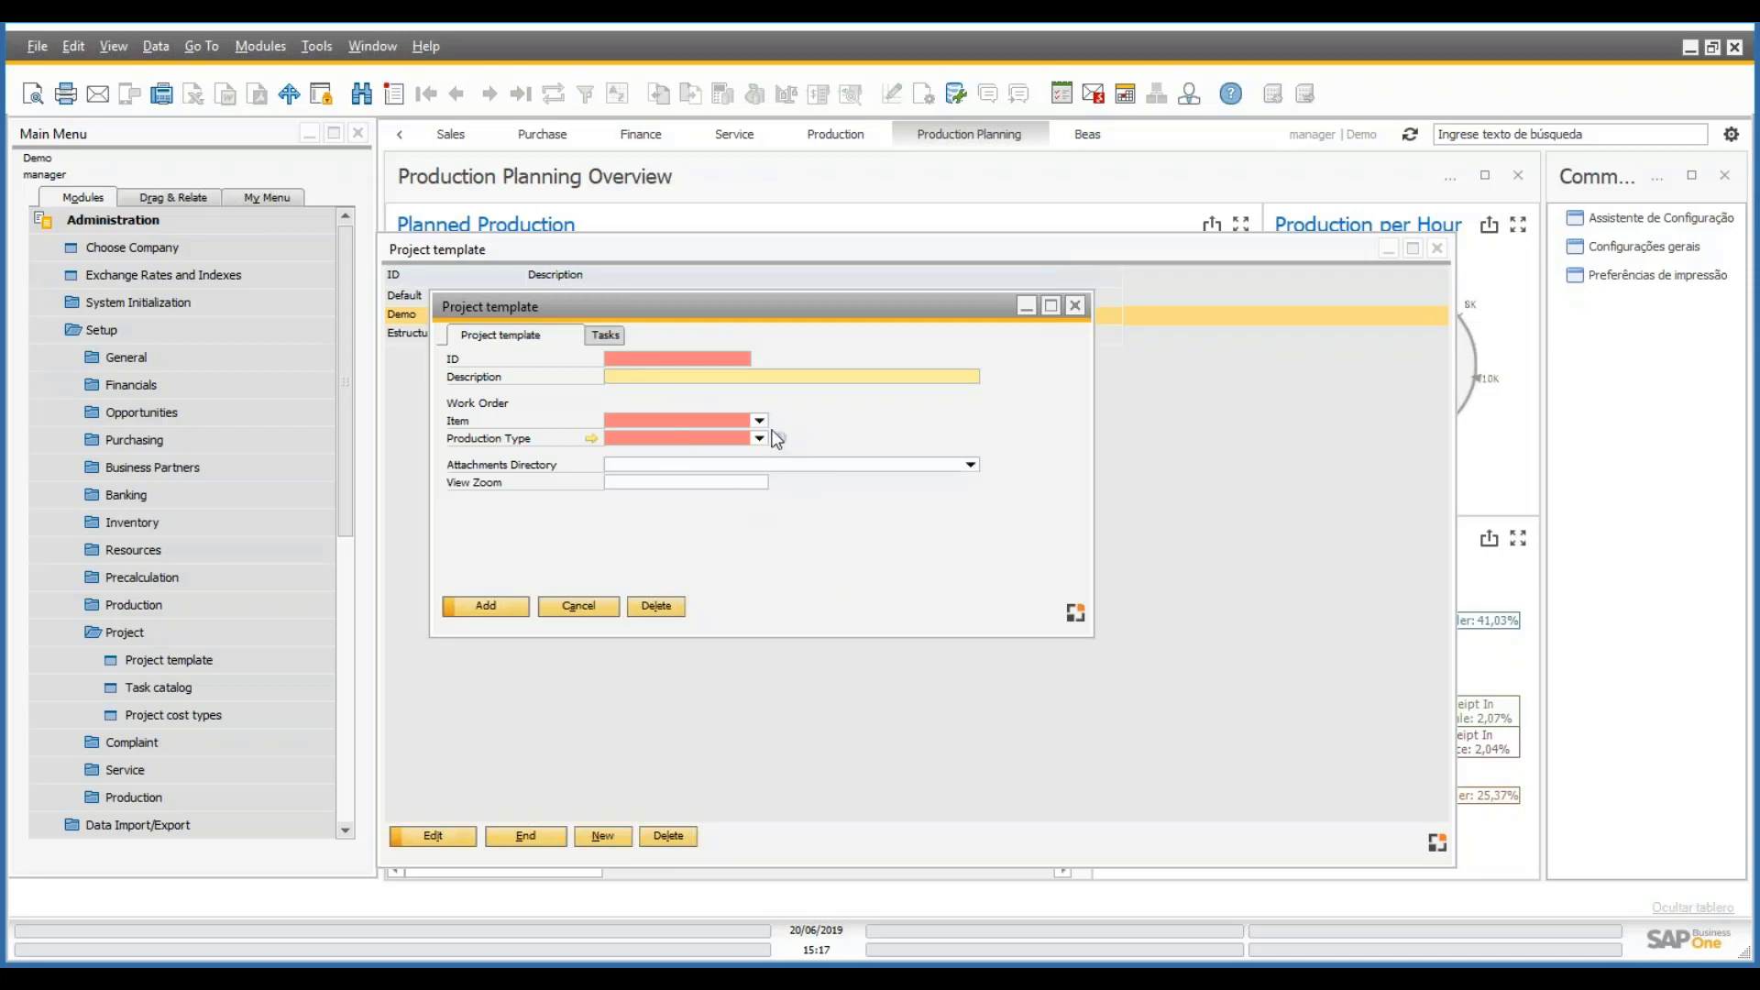
click(760, 421)
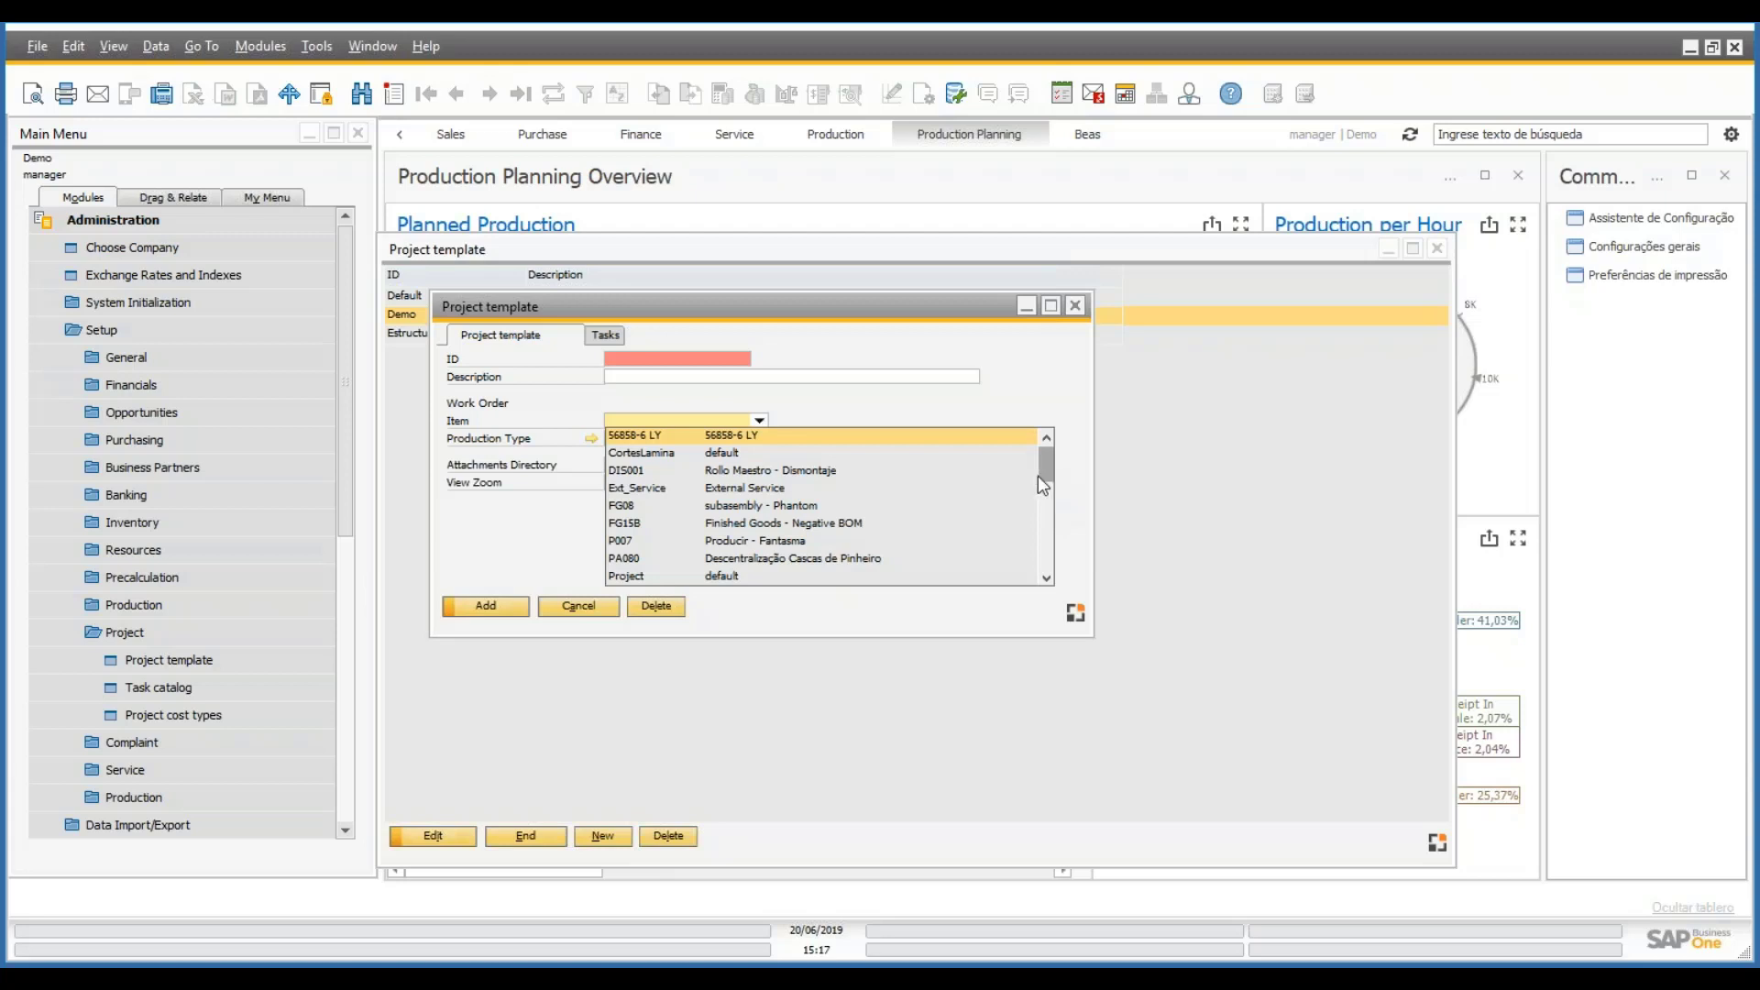
mouse_move(1038, 476)
mouse_down()
mouse_move(1059, 542)
mouse_move(1049, 479)
mouse_up()
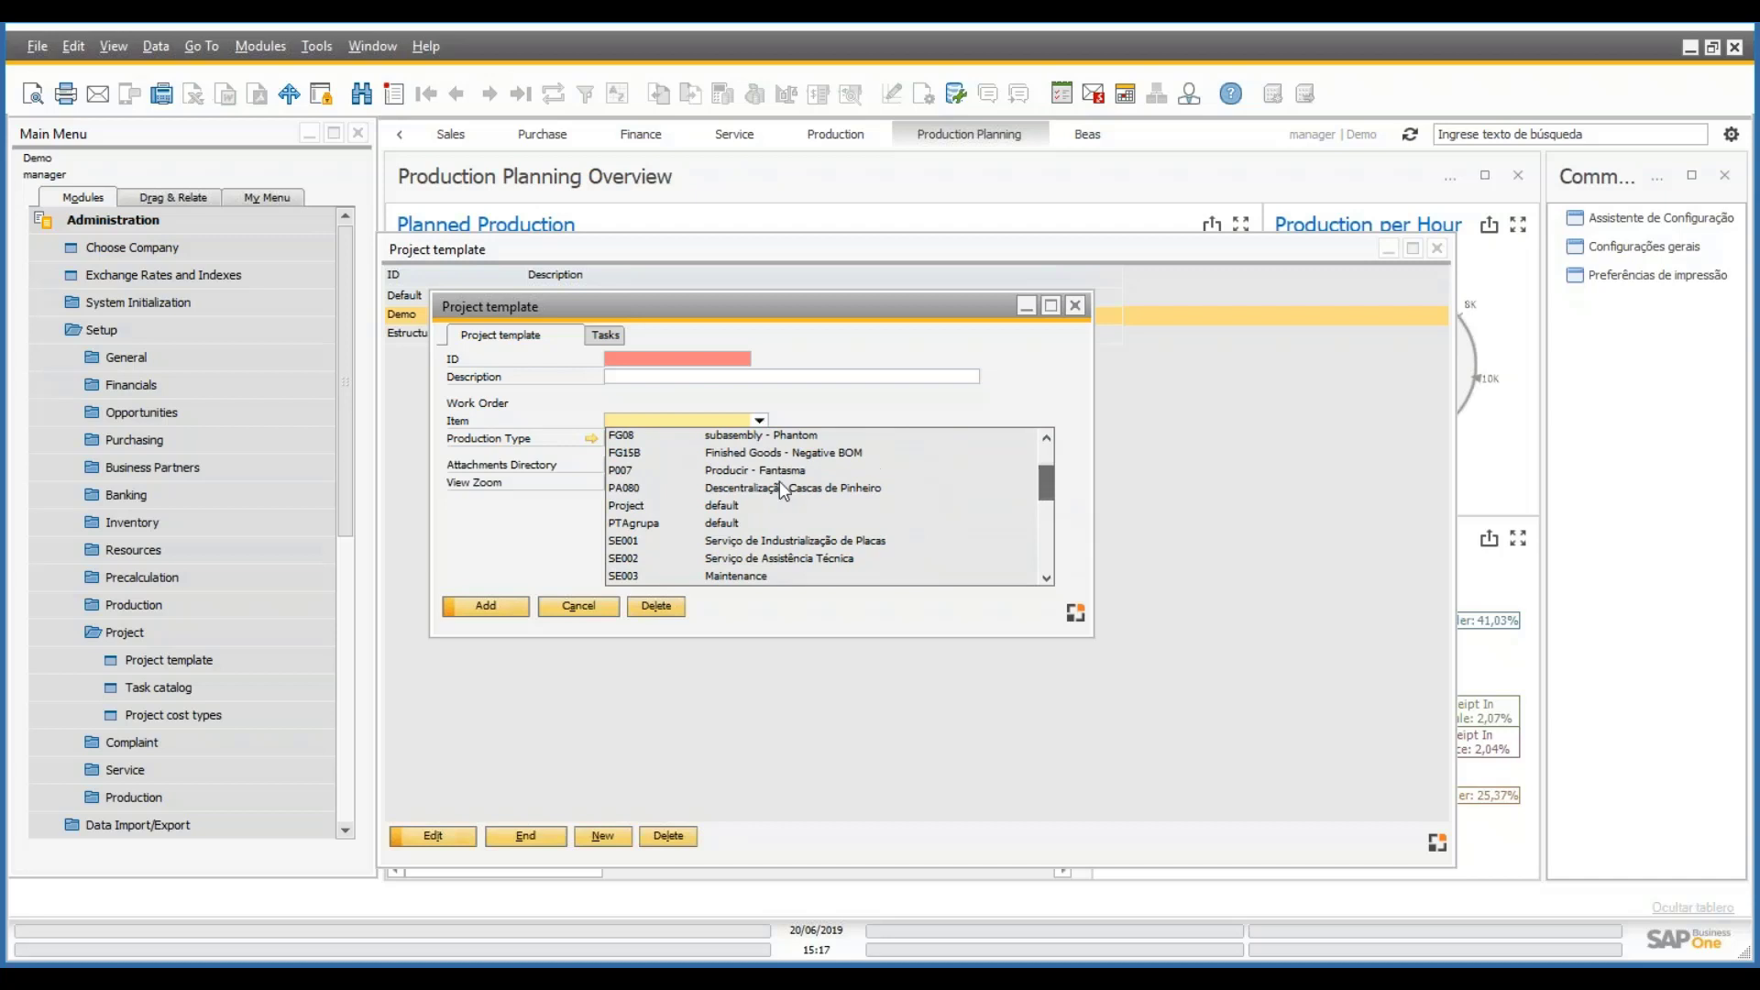
click(713, 505)
drag(346, 463, 339, 768)
click(163, 659)
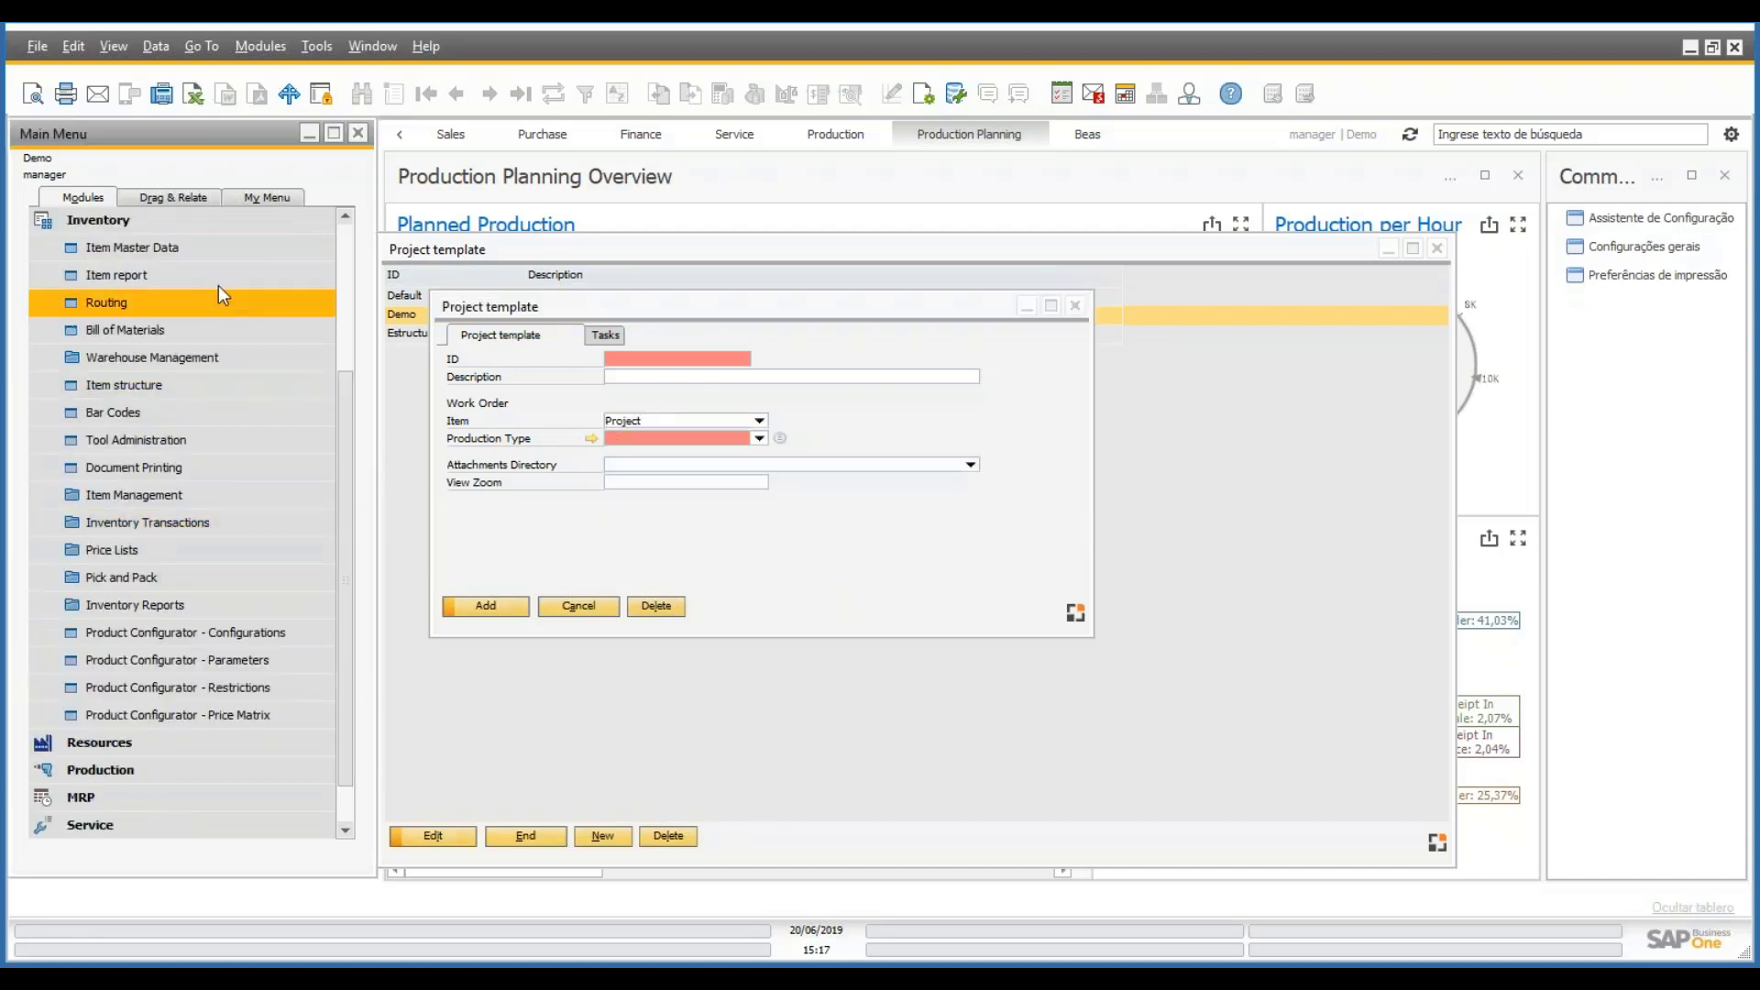
- Look up item 'project' in Item Master Data, then close it without changes
click(133, 246)
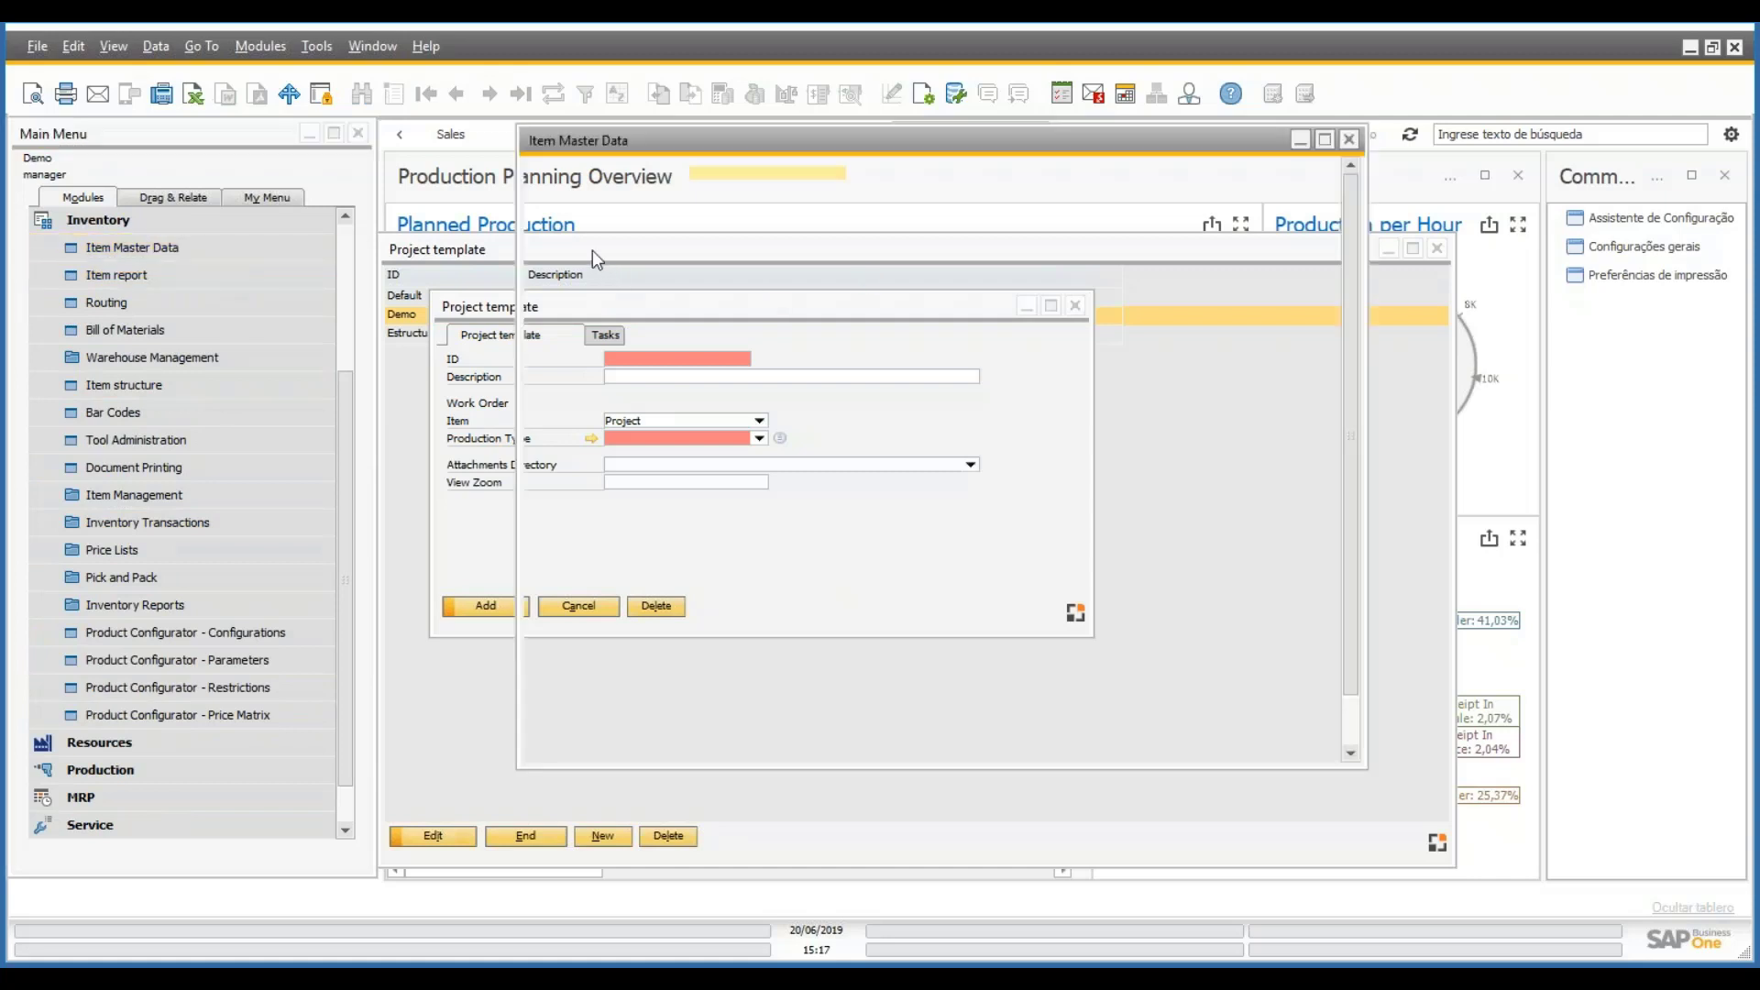
text(pro)
key(BackSpace)
key(BackSpace)
key(BackSpace)
text(project)
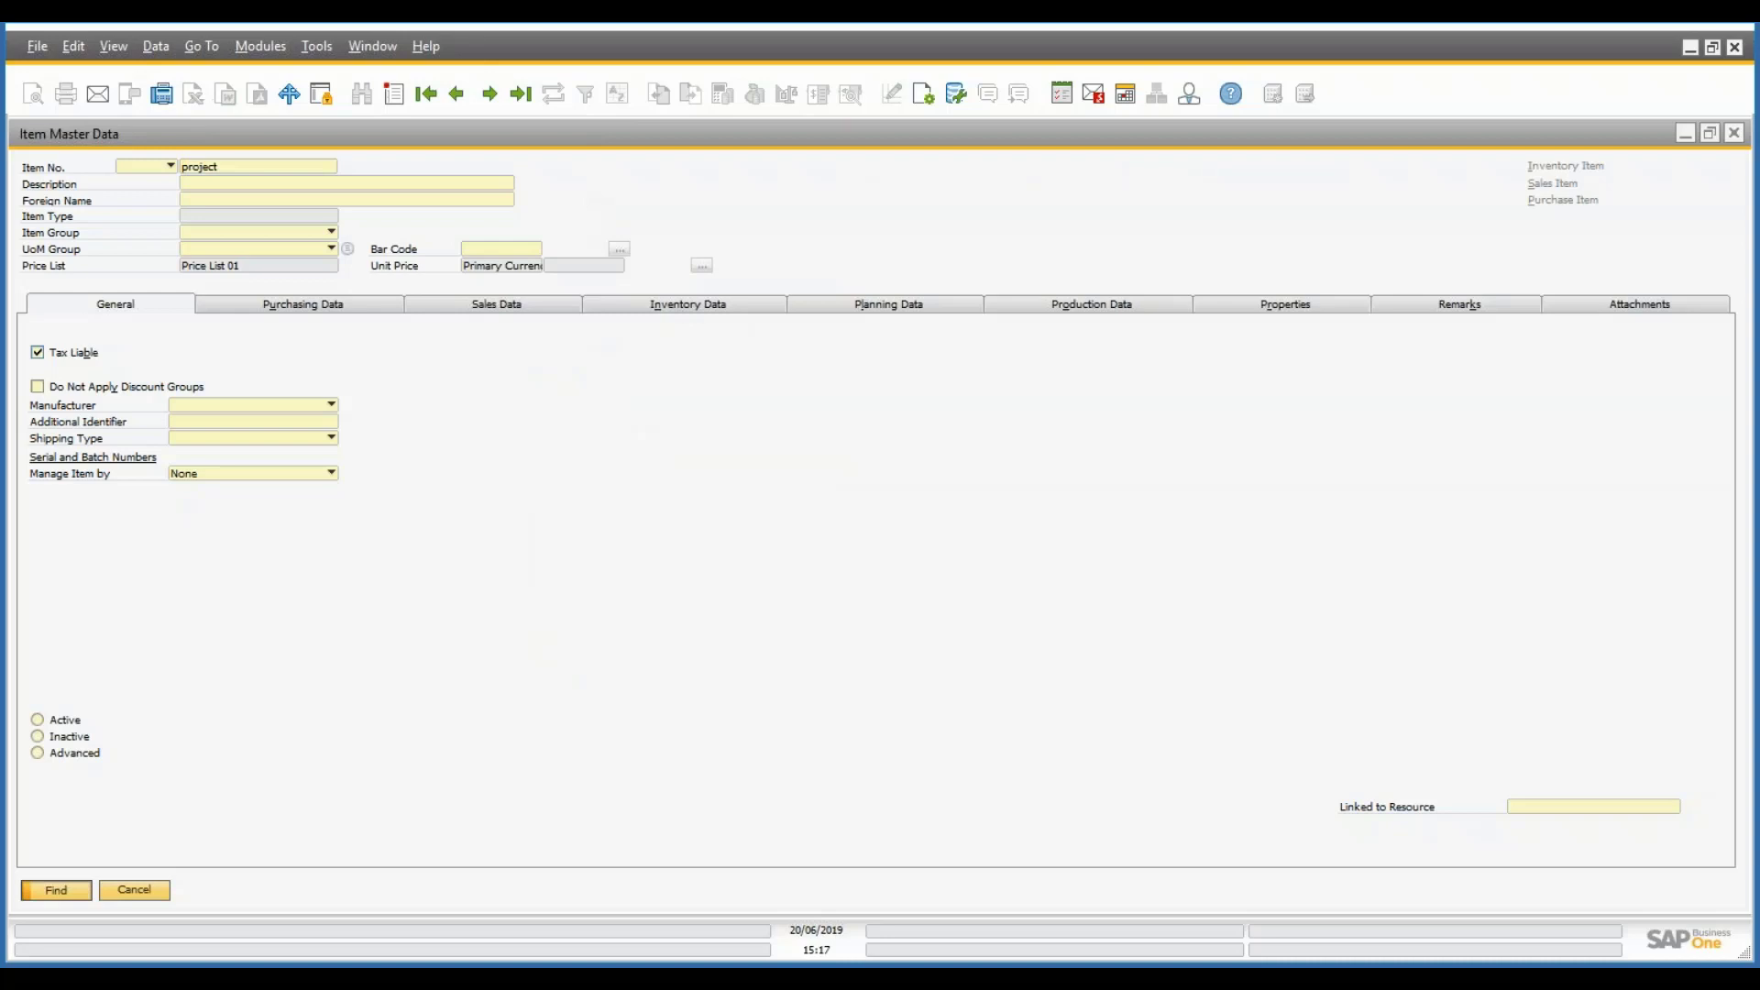
key(Return)
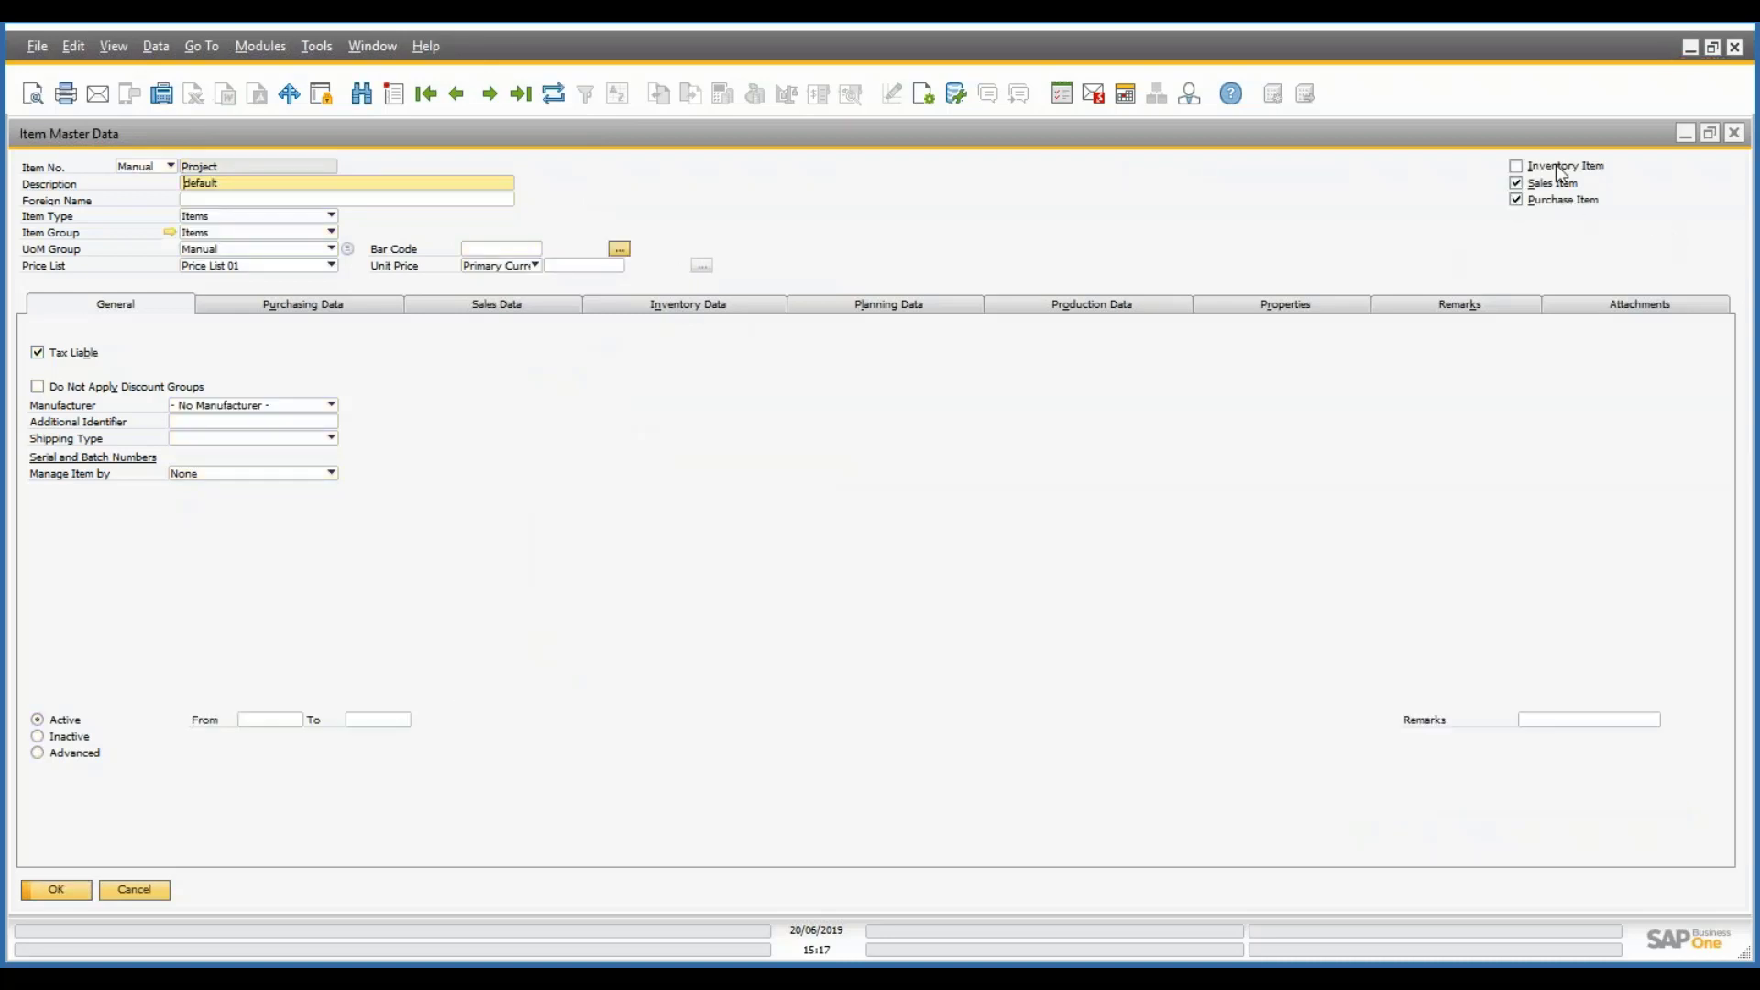
click(161, 891)
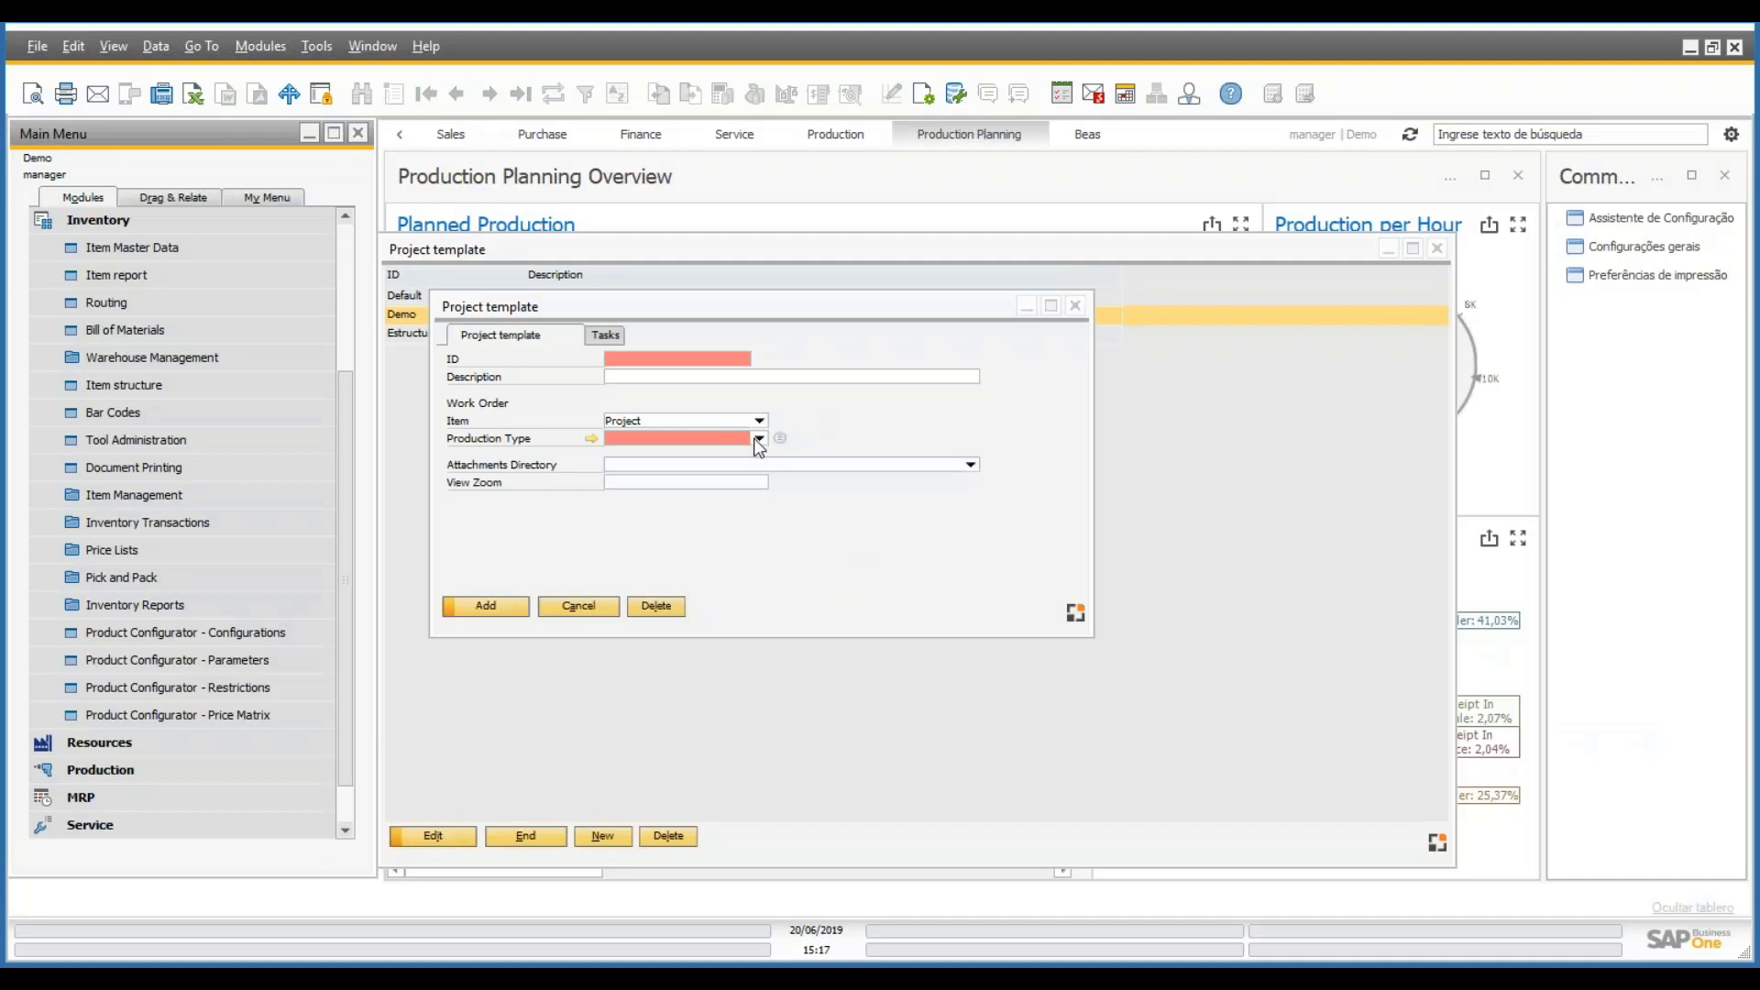
- Set the template's production type to Project and open the production type definitions
click(759, 439)
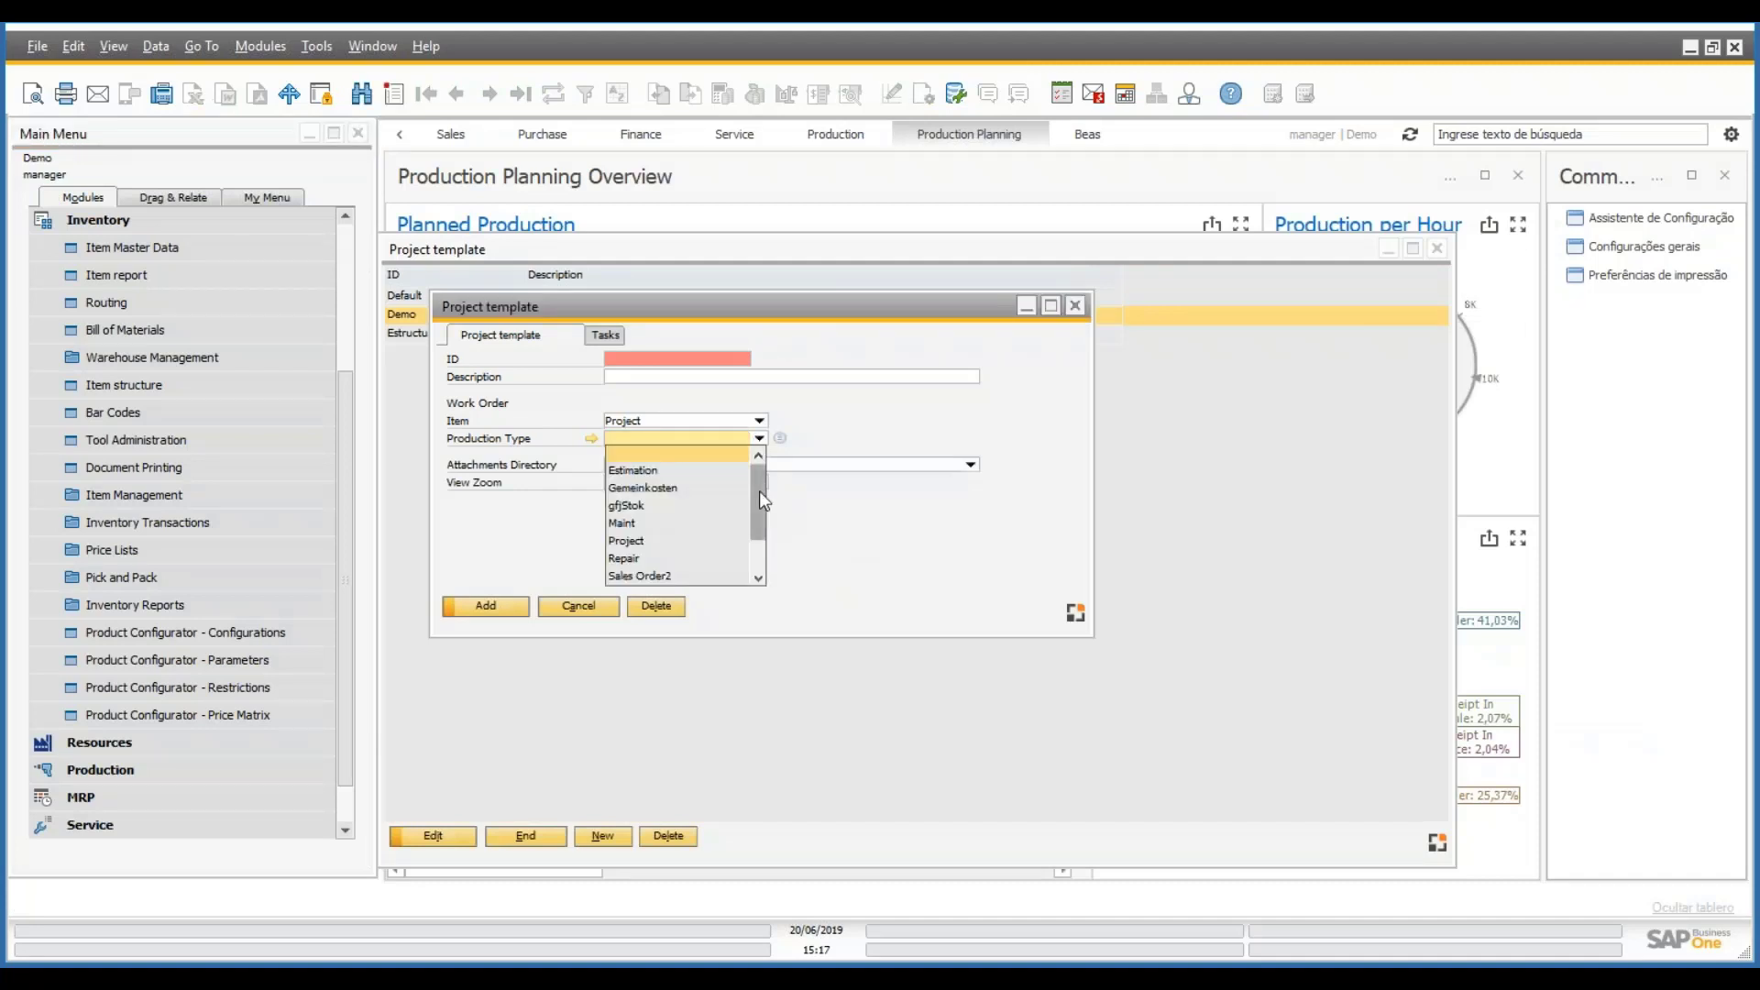
click(624, 542)
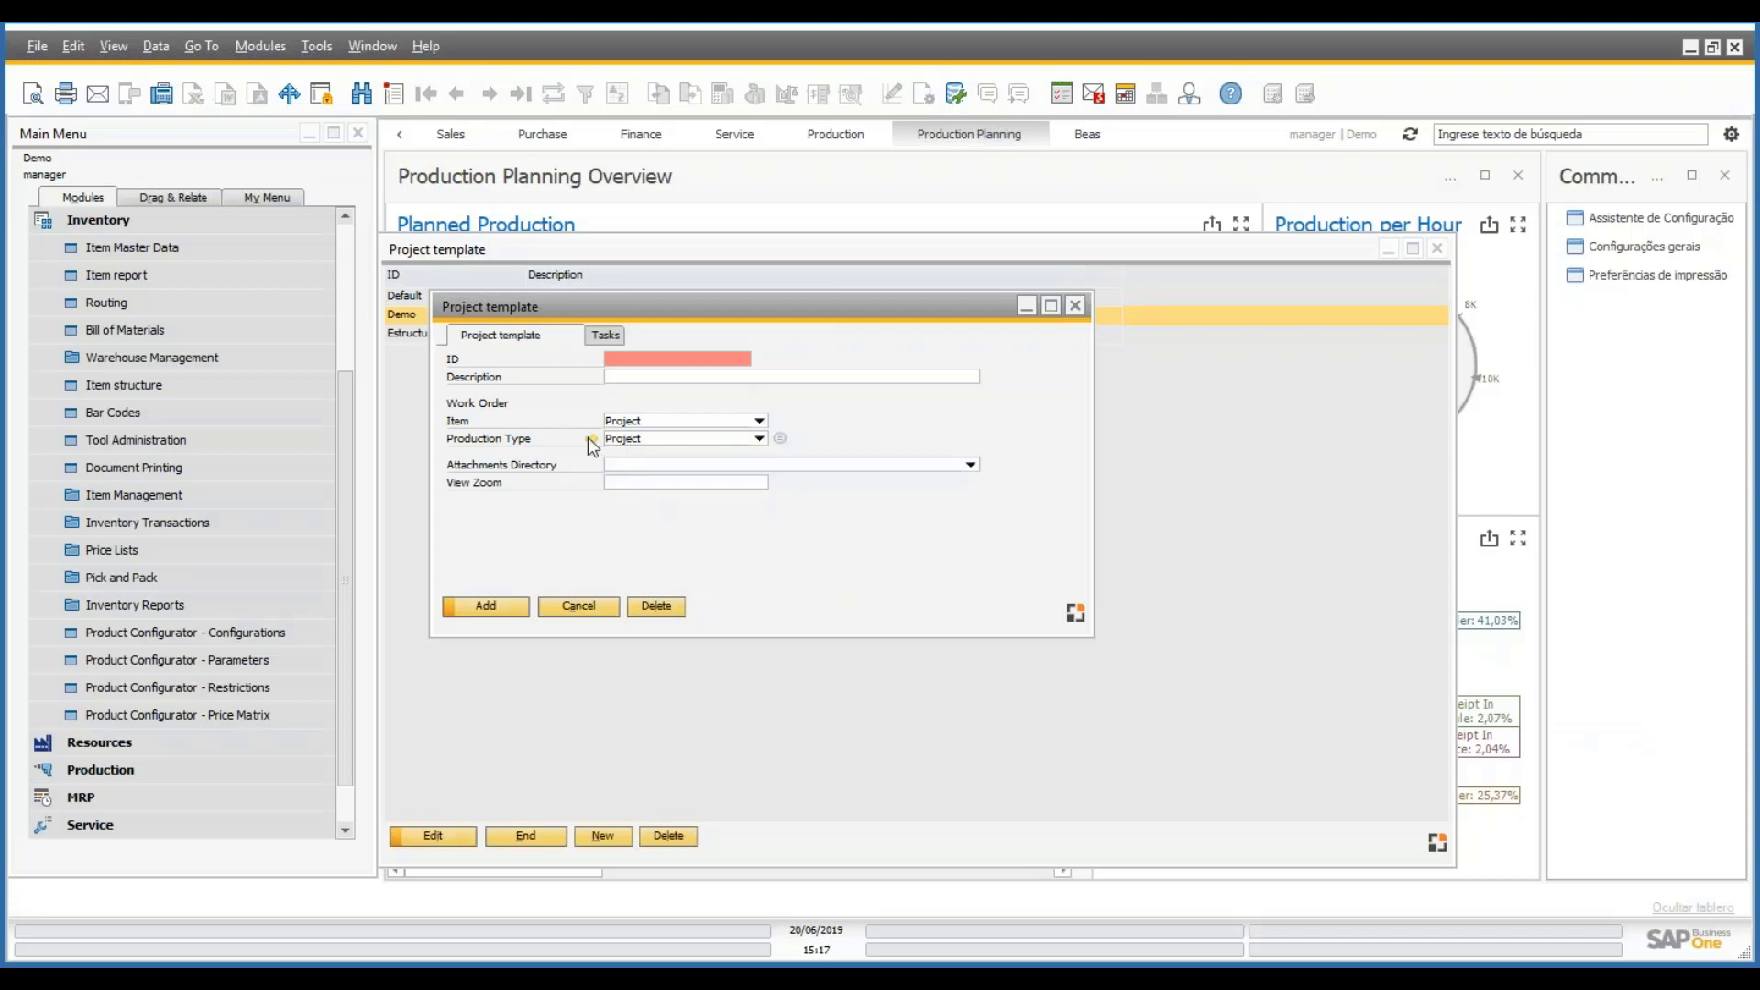
click(624, 438)
click(780, 441)
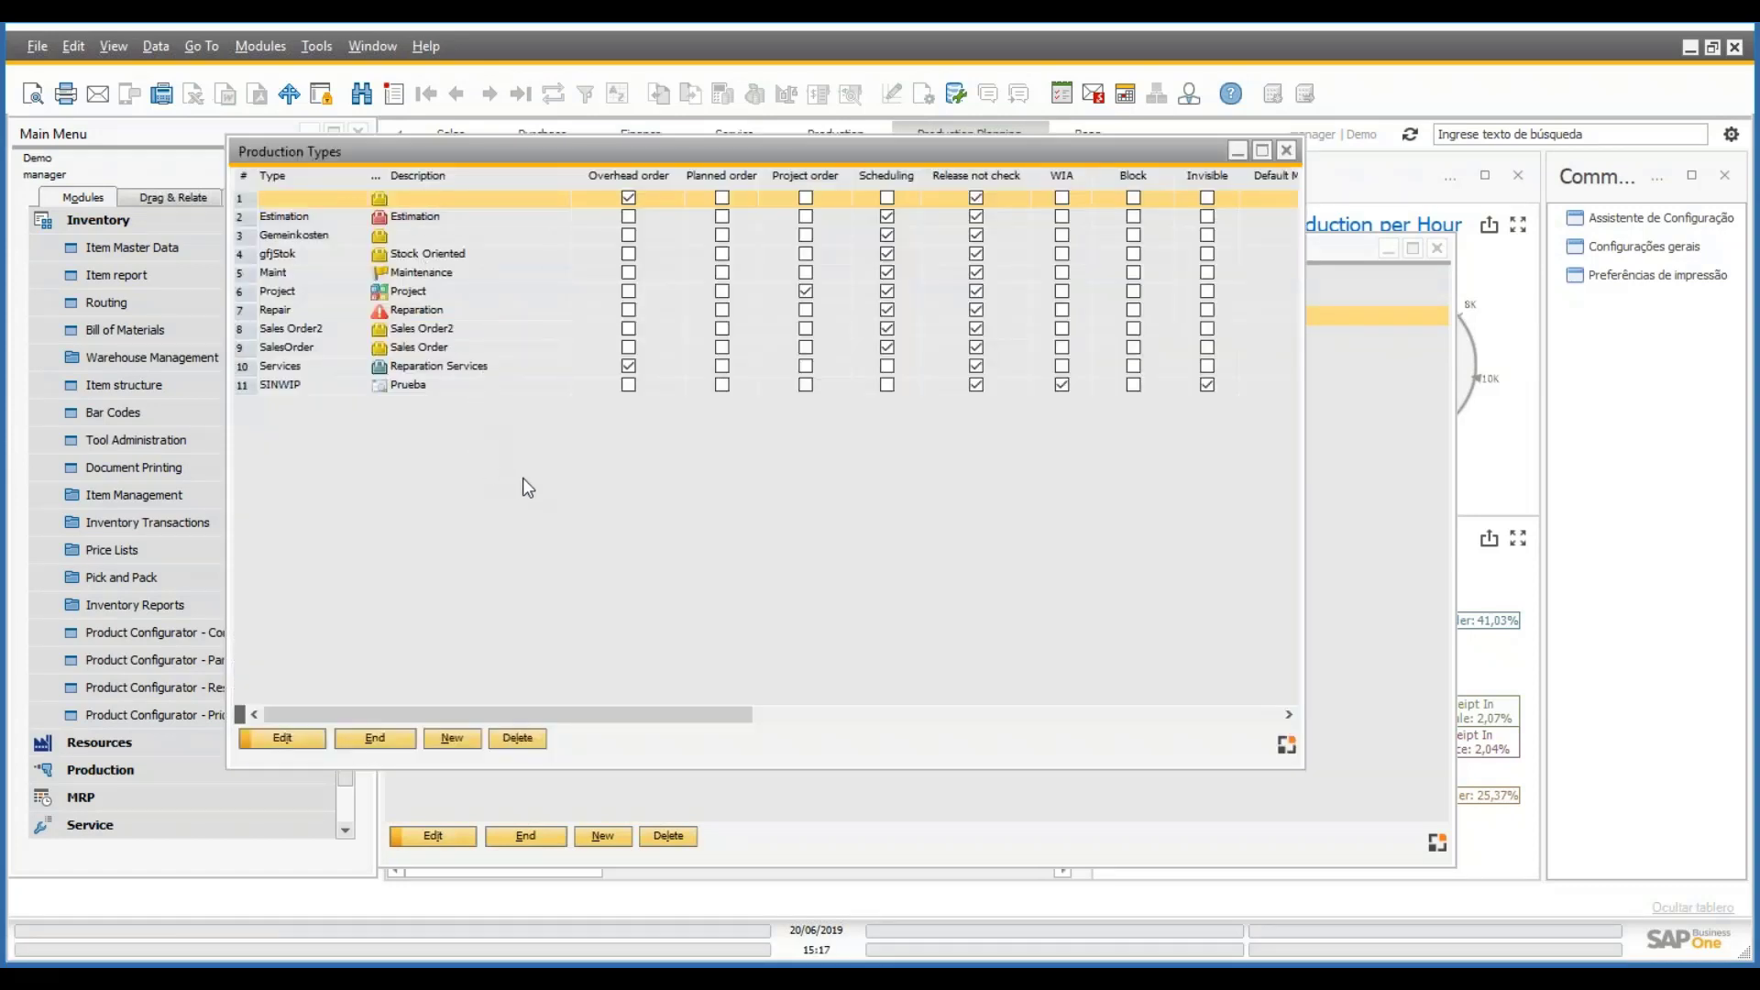
double_click(444, 295)
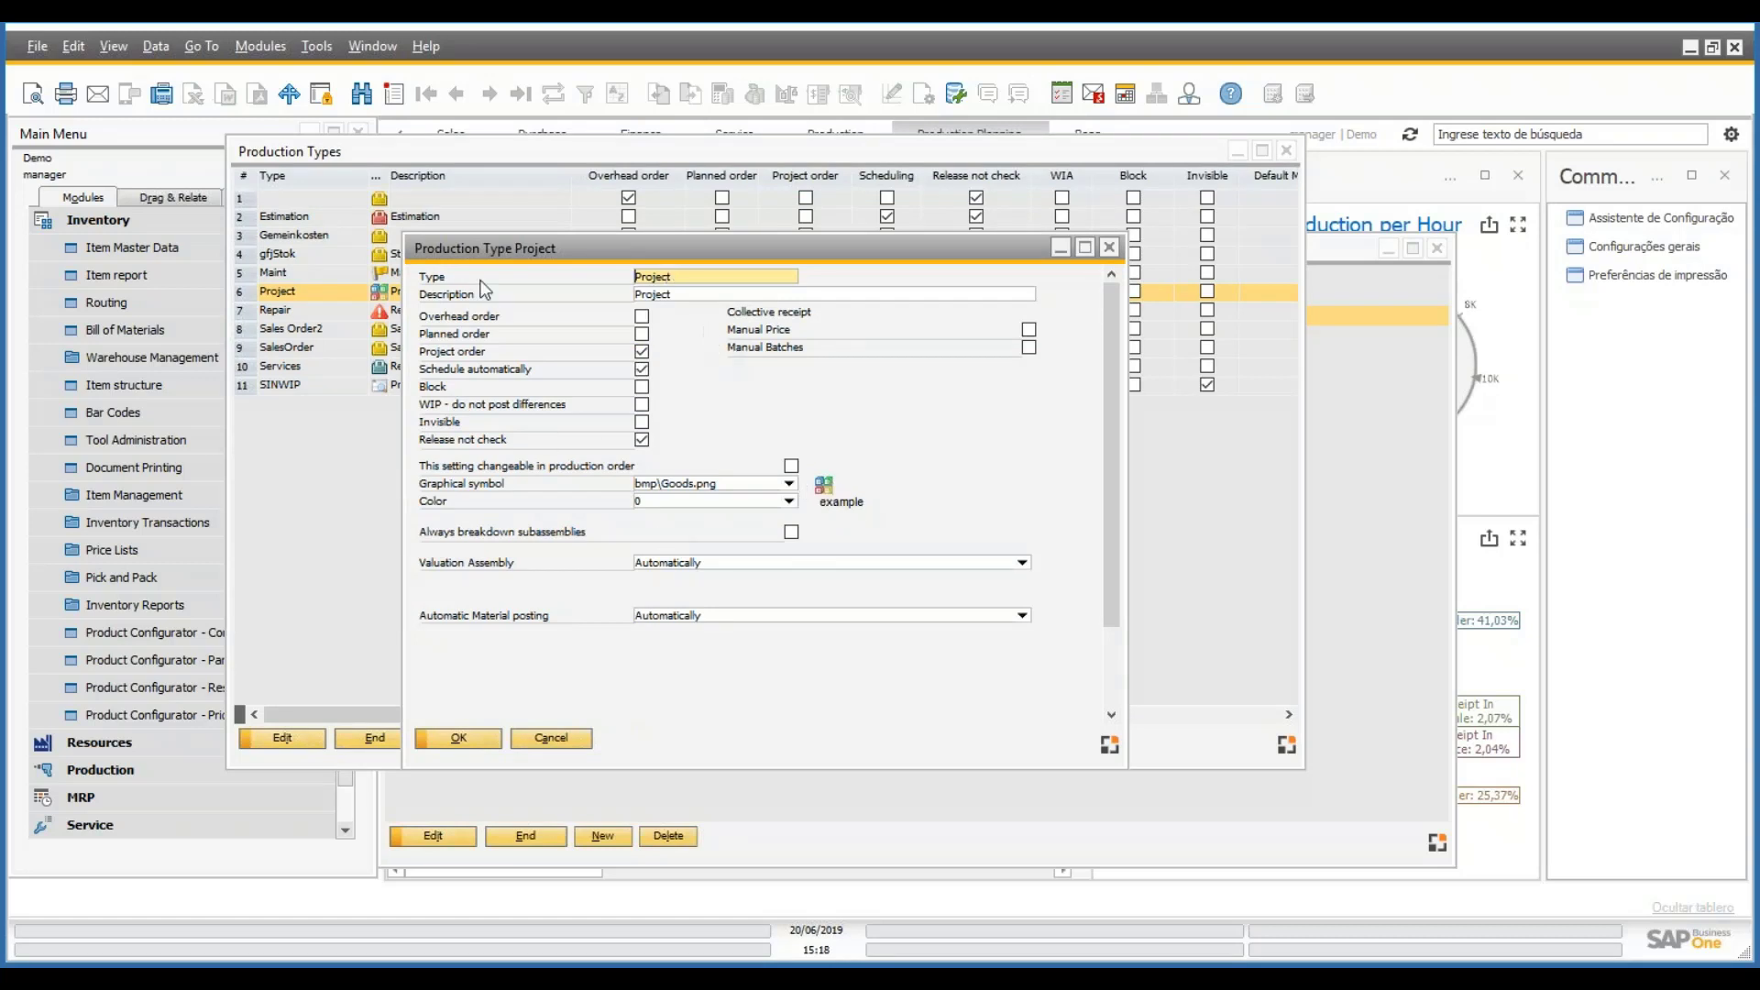
click(561, 739)
click(389, 741)
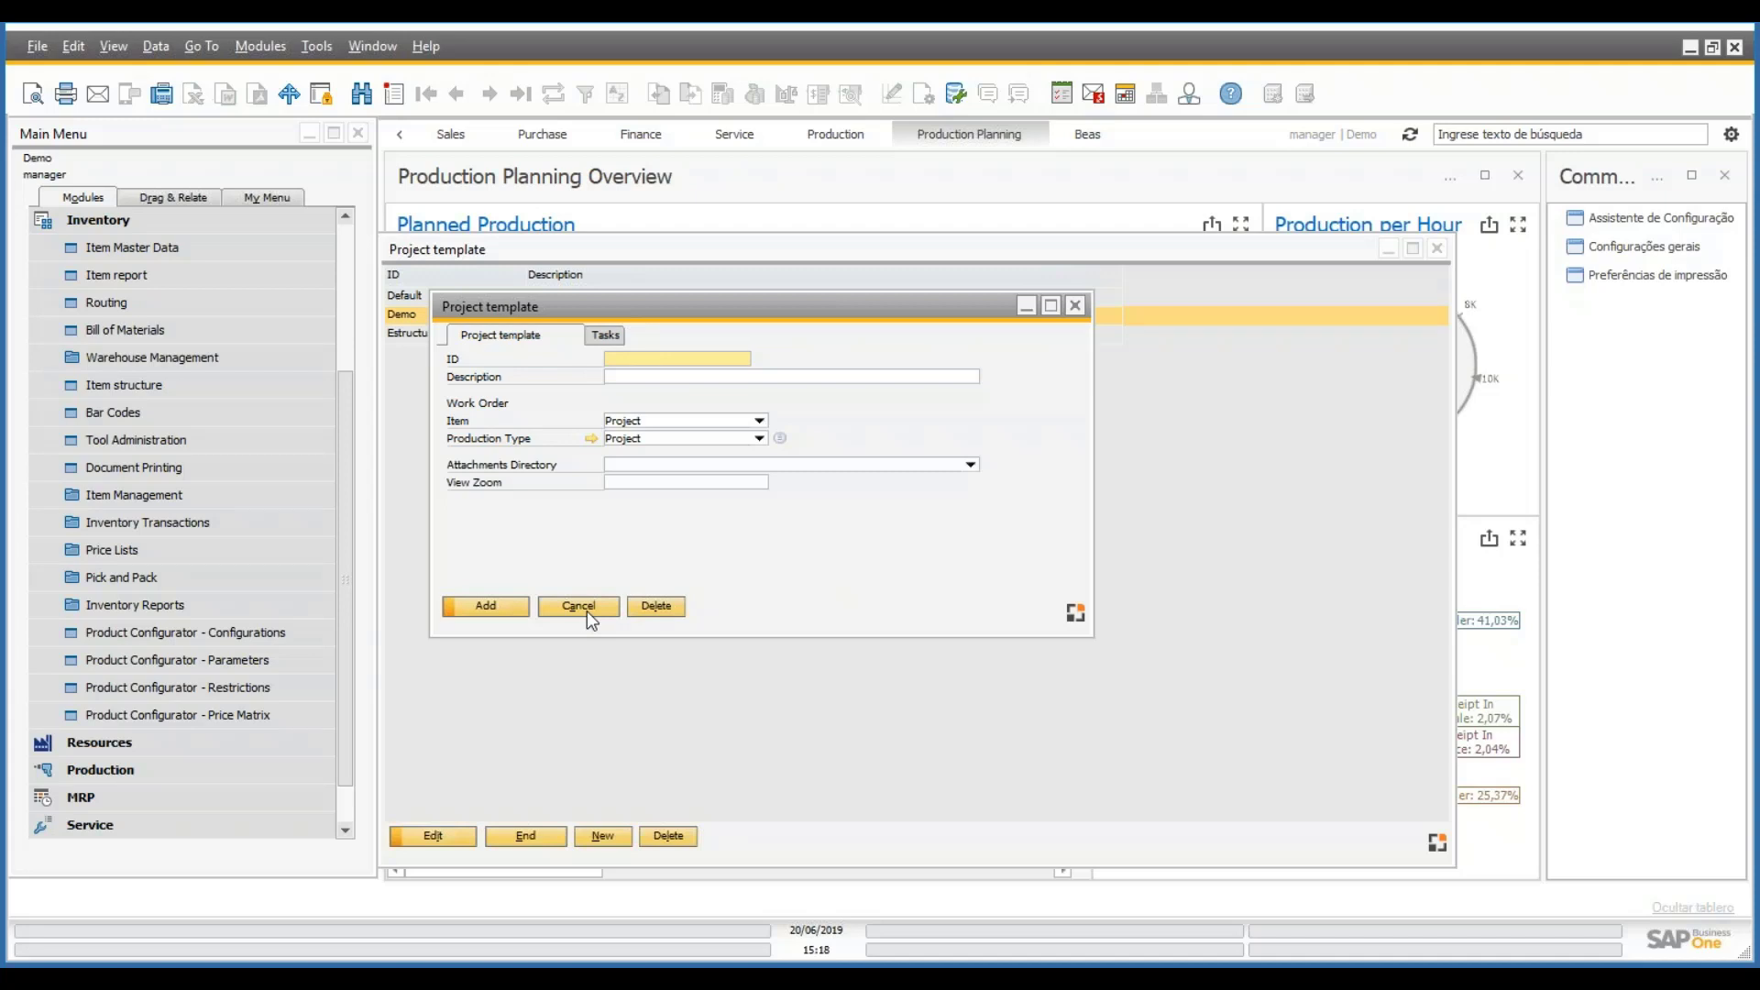
- Discard the unsaved new template and select task 90 Delivery in the Demo template's tasks
click(586, 610)
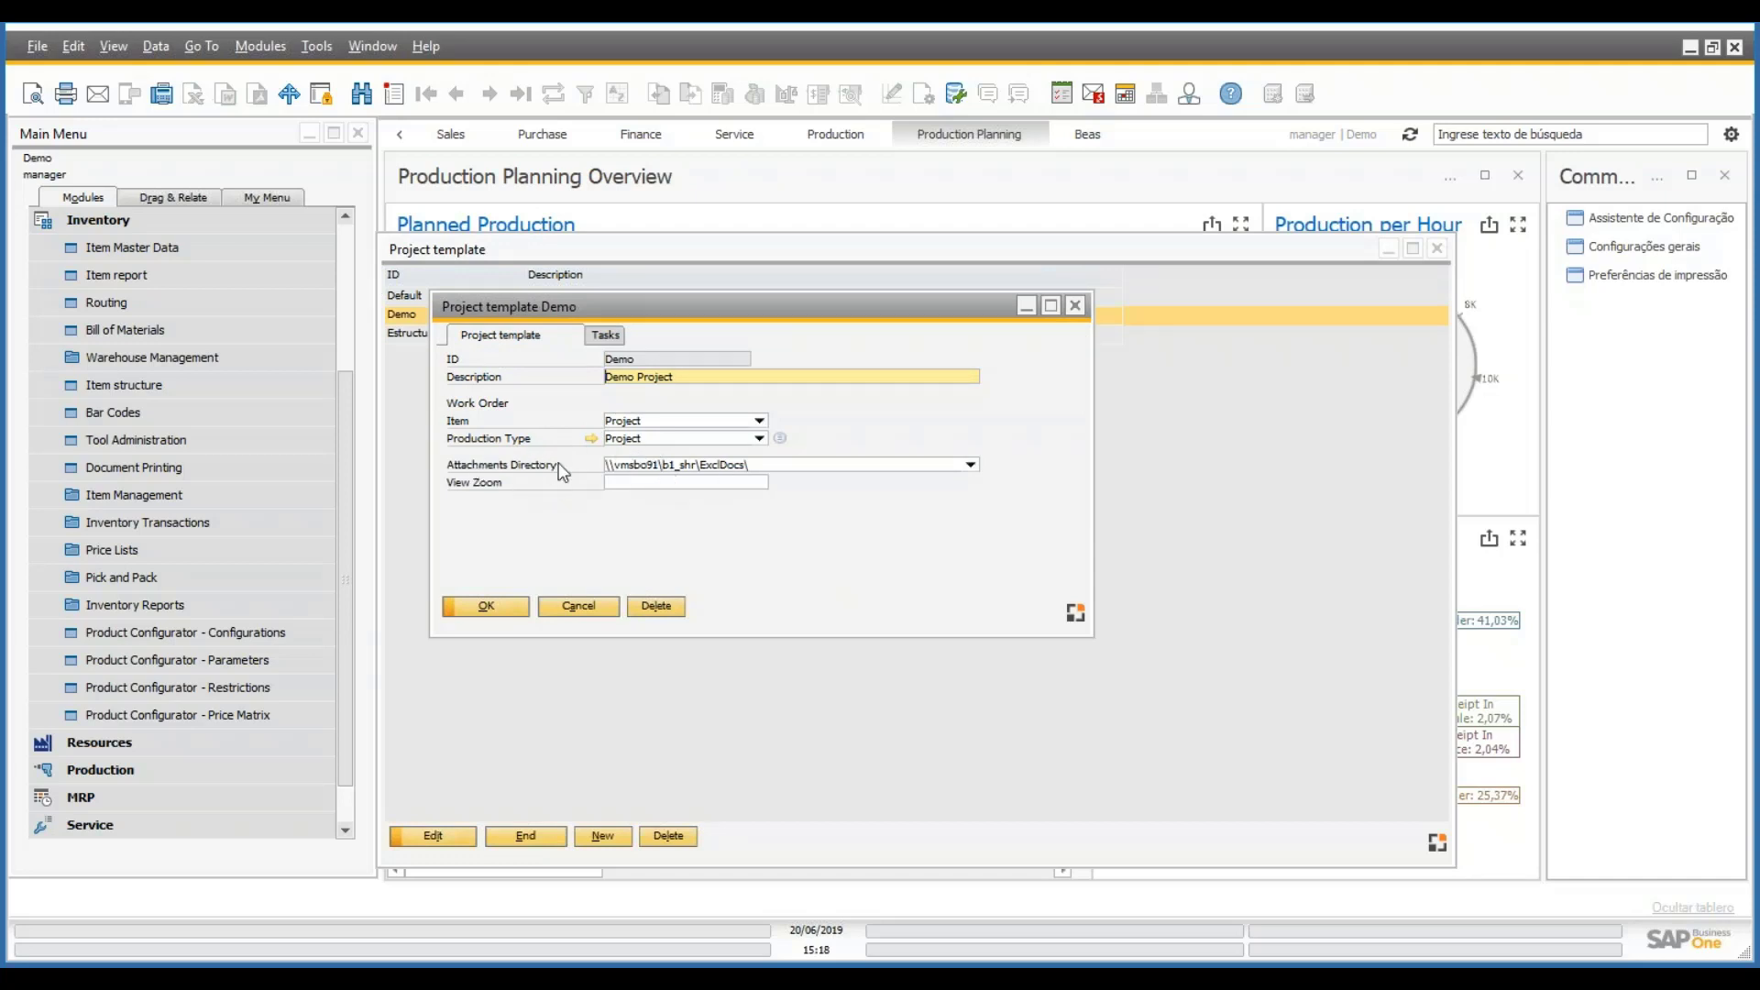
click(606, 337)
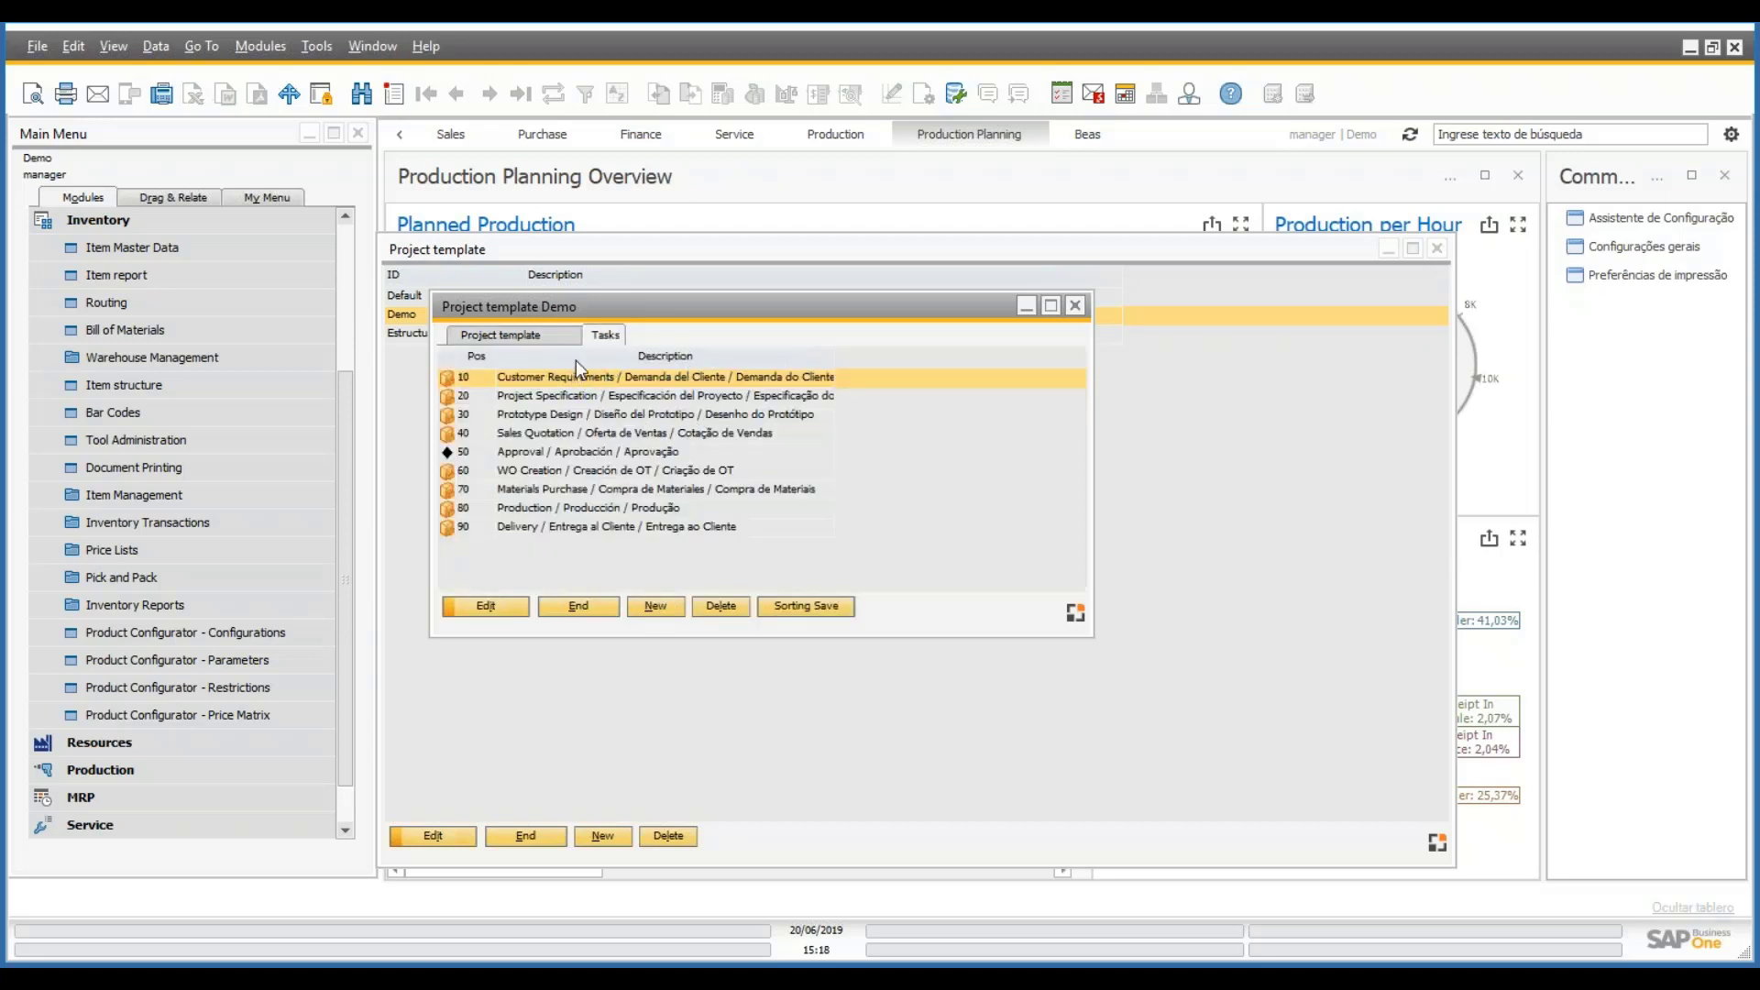
click(596, 526)
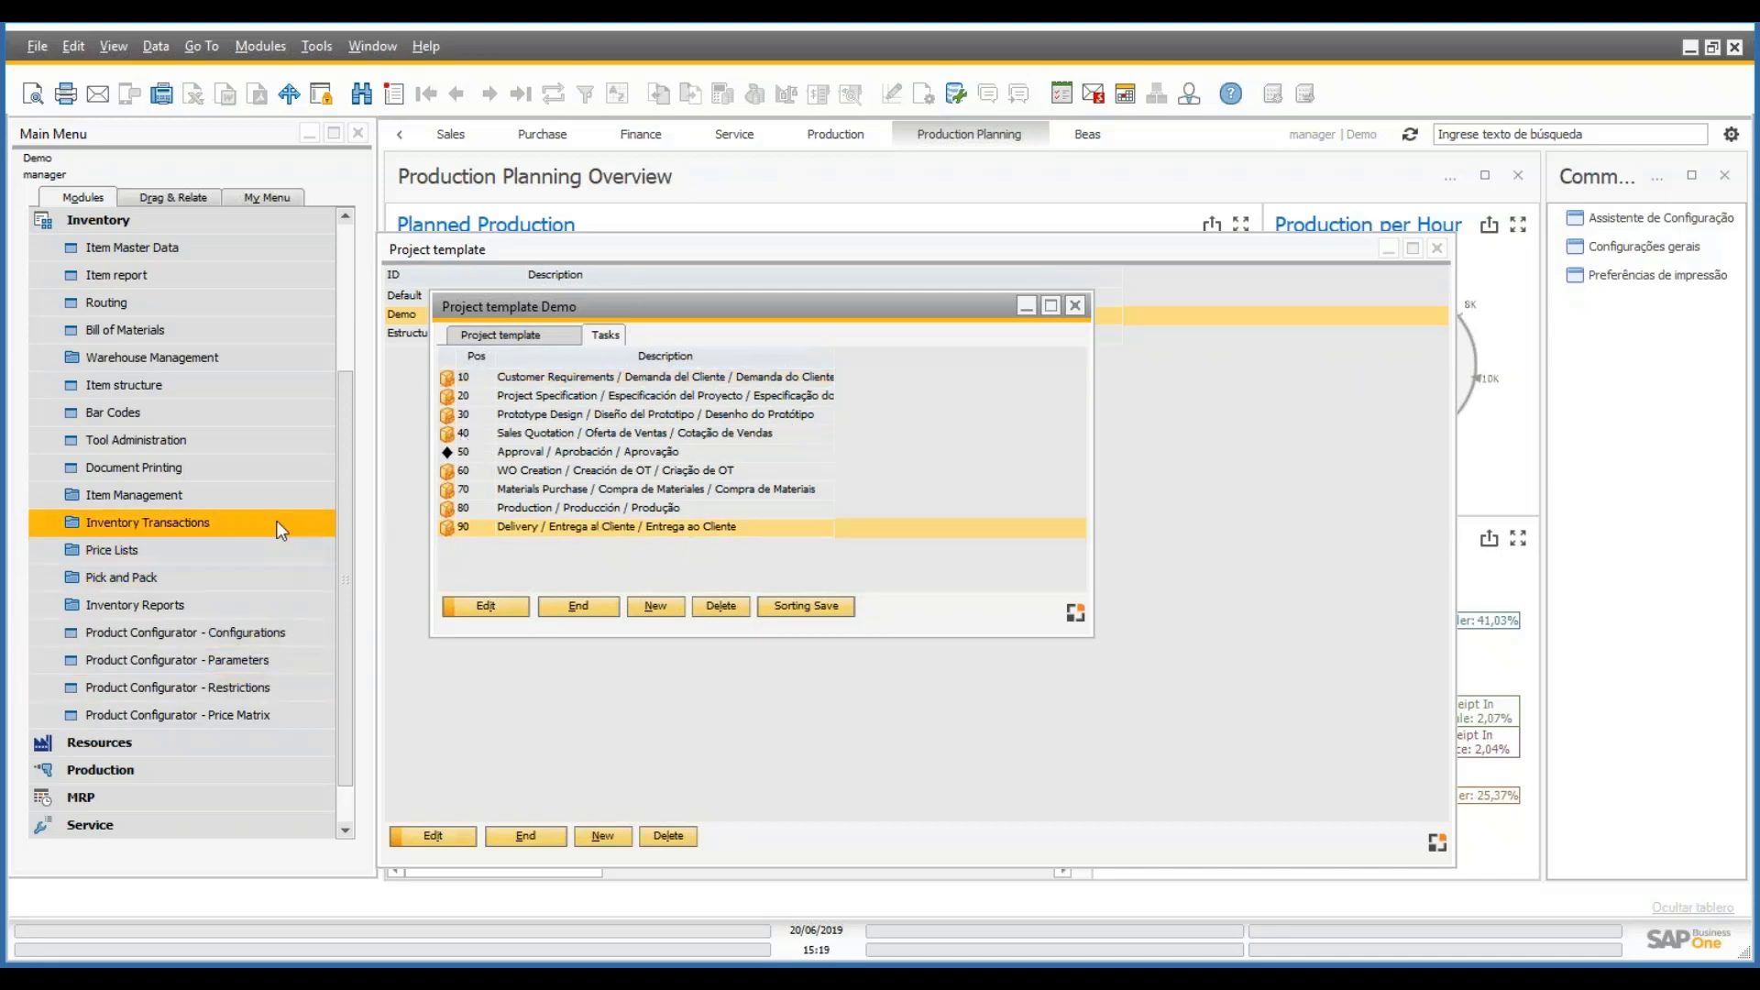
- Open the Task catalog from Administration > Setup > Project and place it on the right
drag(346, 515, 363, 295)
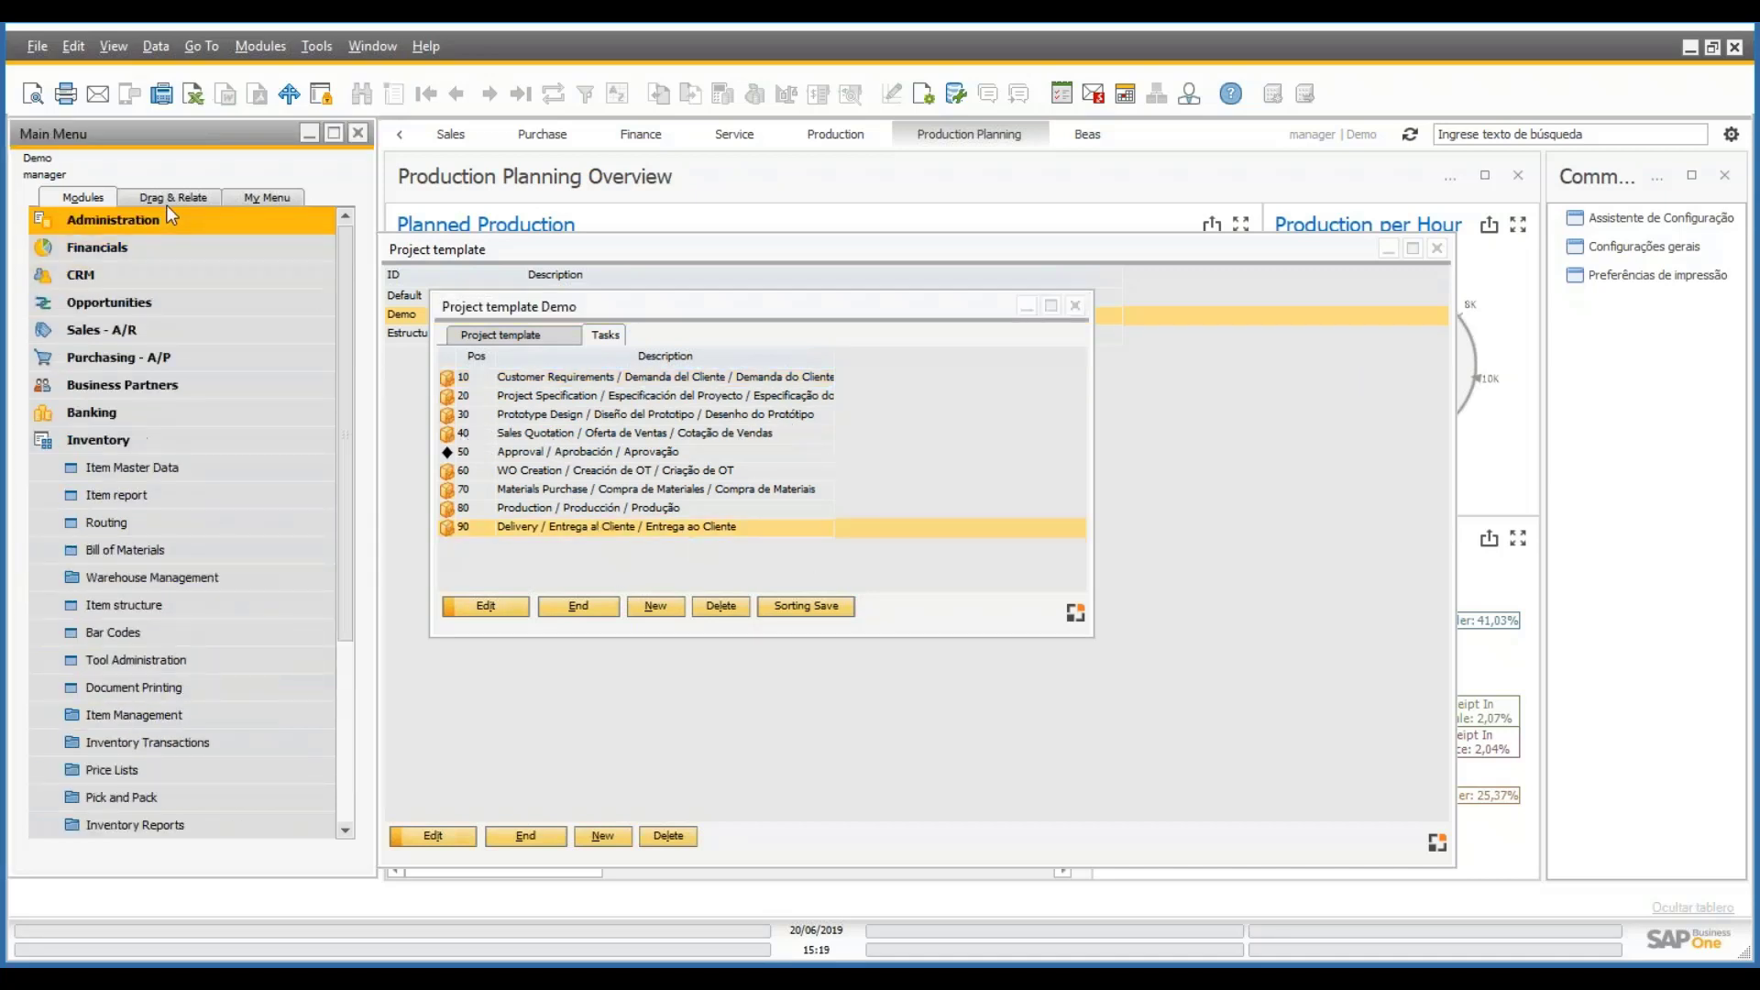
click(119, 218)
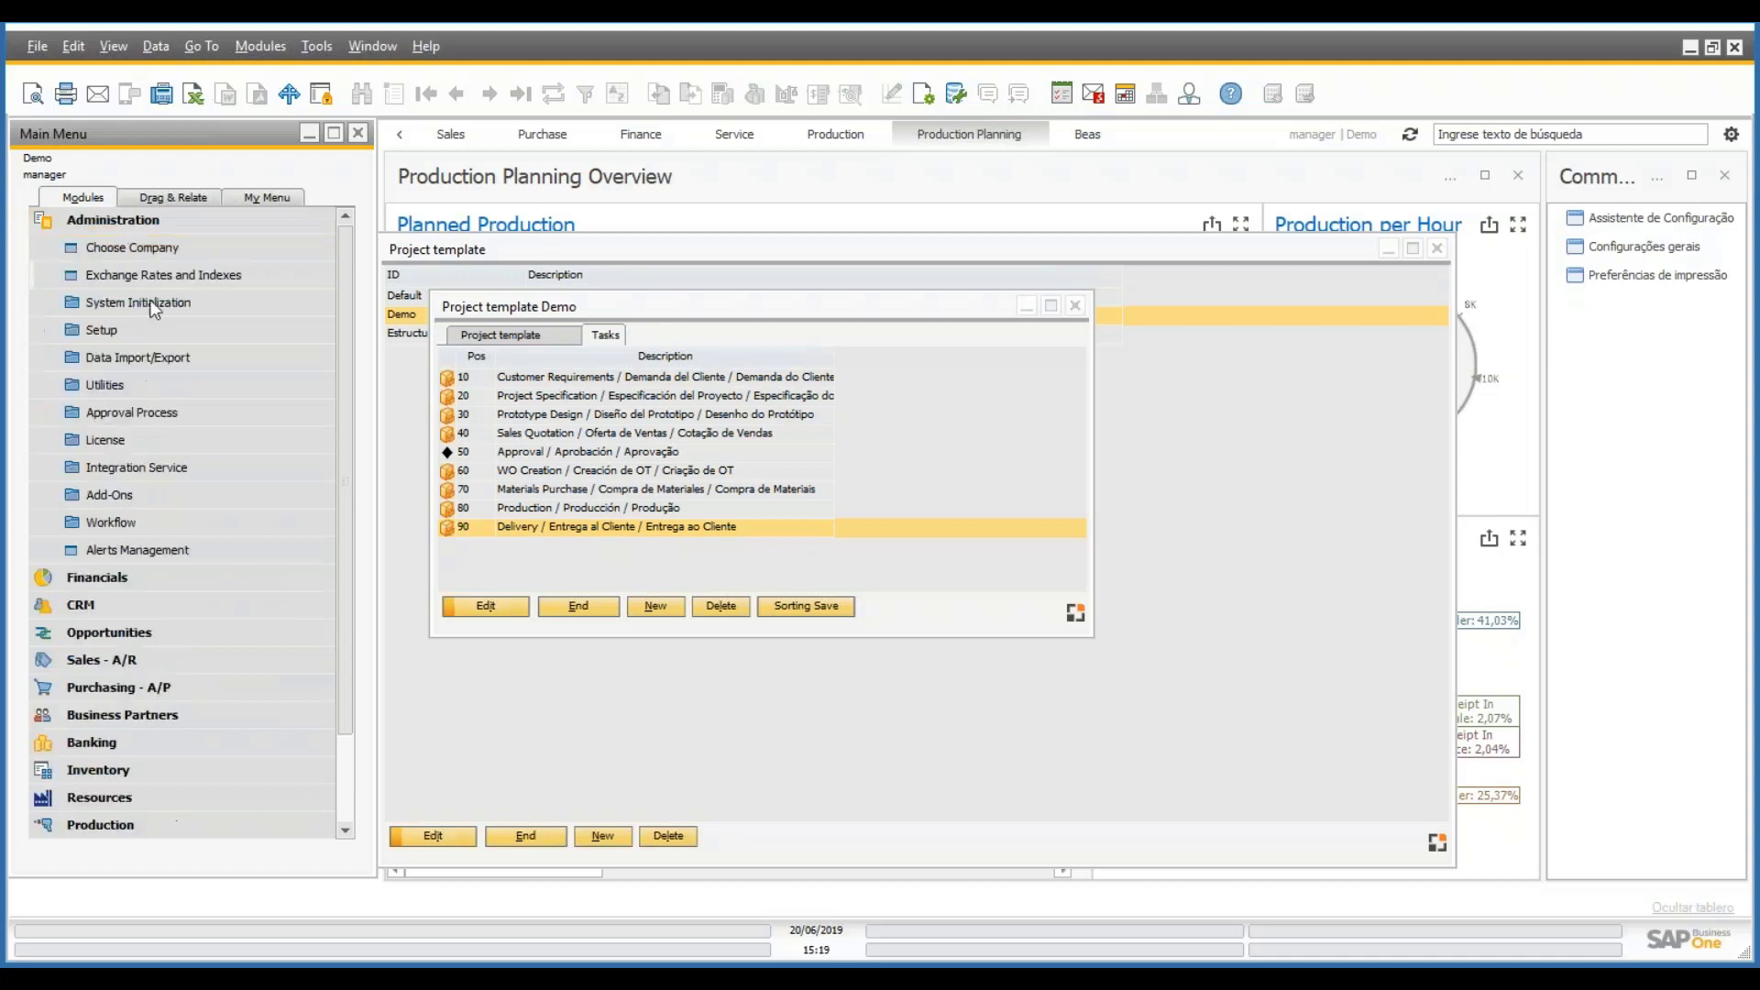
click(147, 384)
click(124, 385)
click(112, 334)
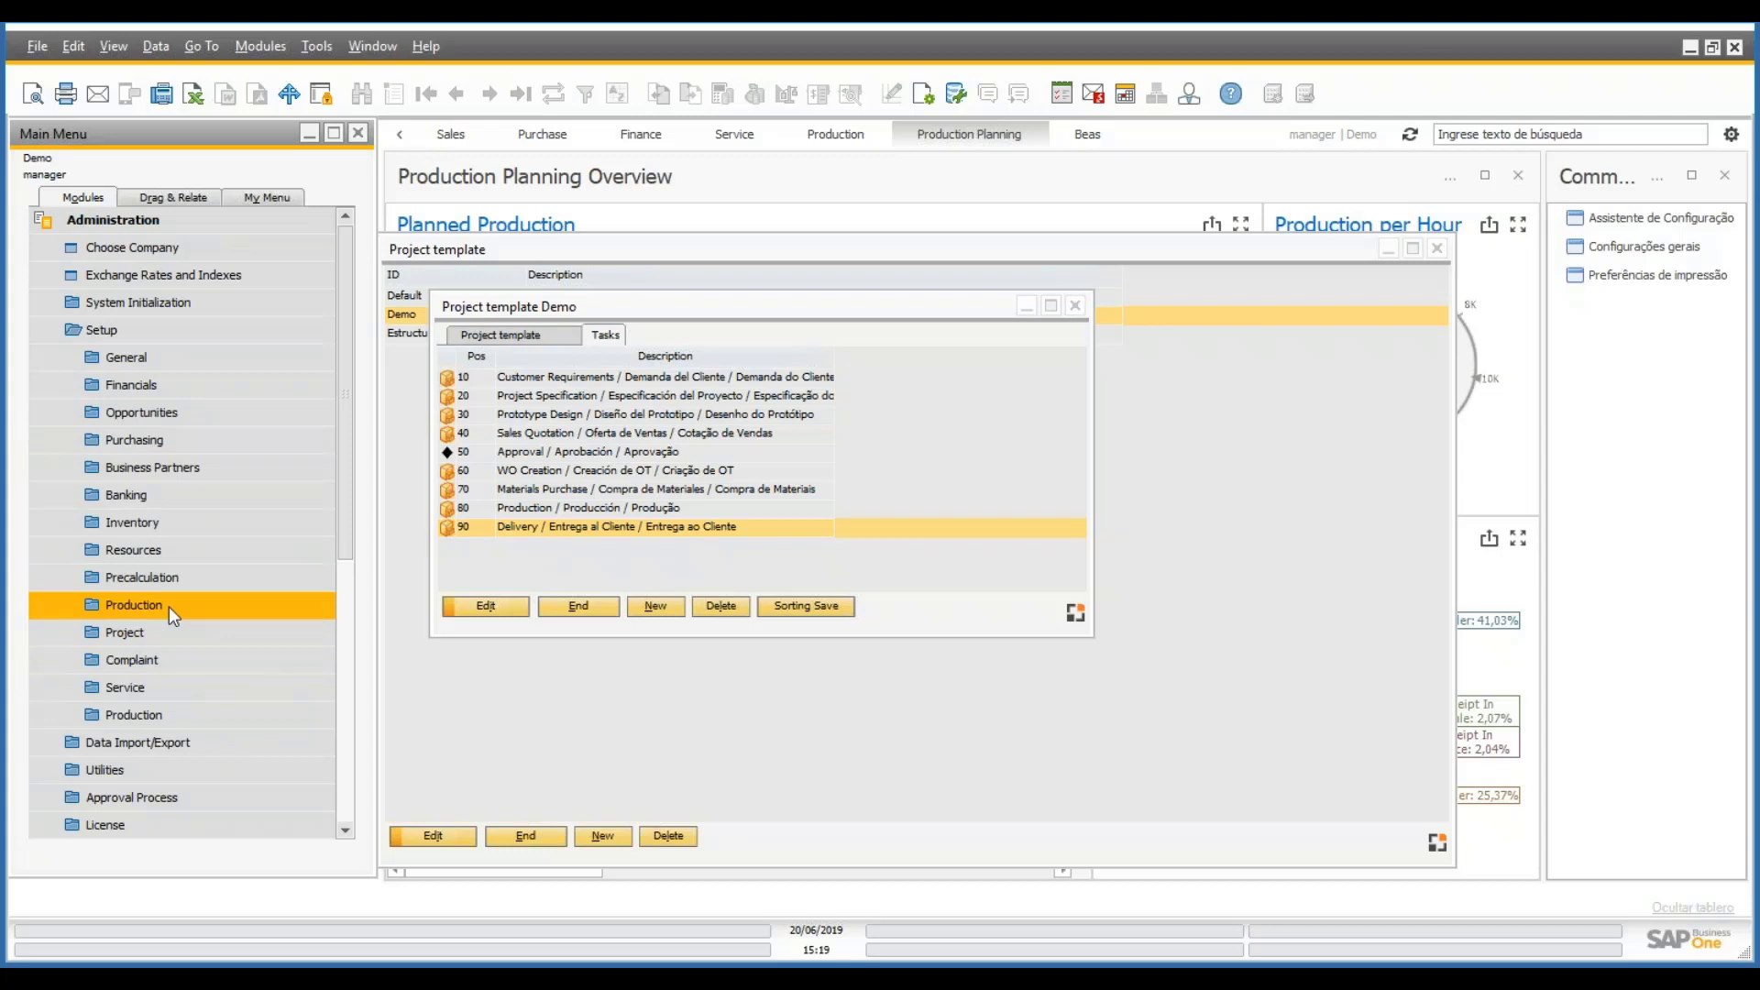
click(180, 631)
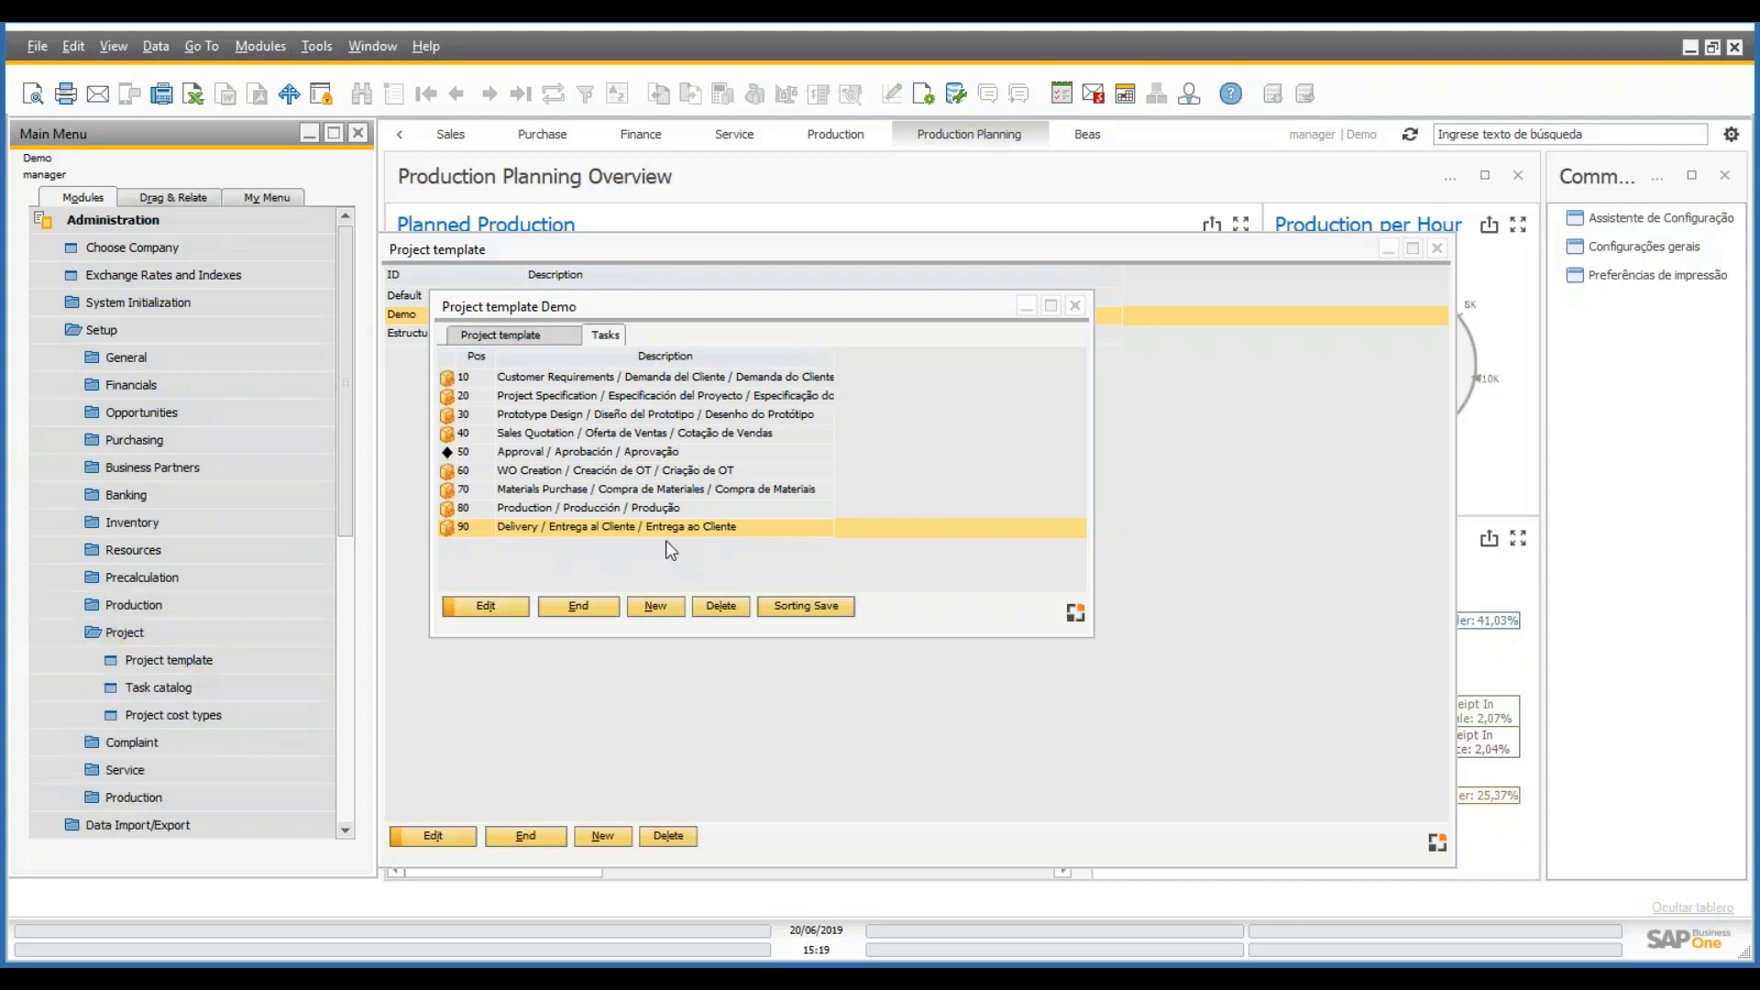
click(675, 604)
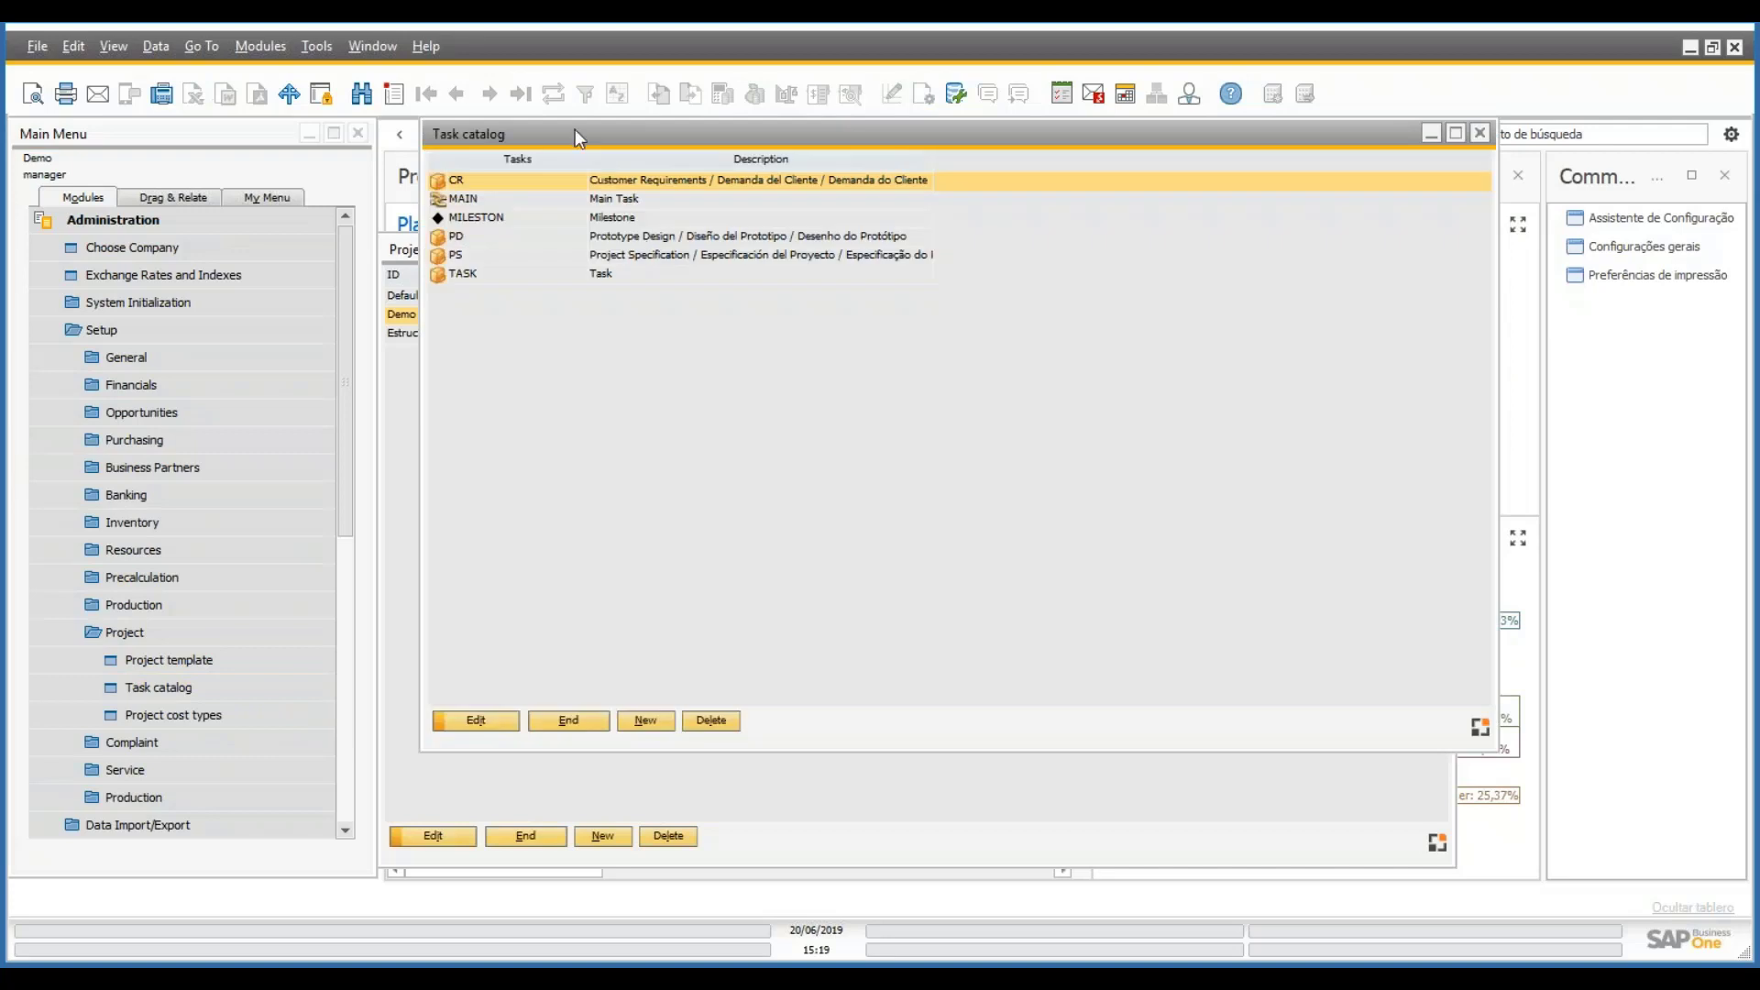
drag(575, 129, 1211, 118)
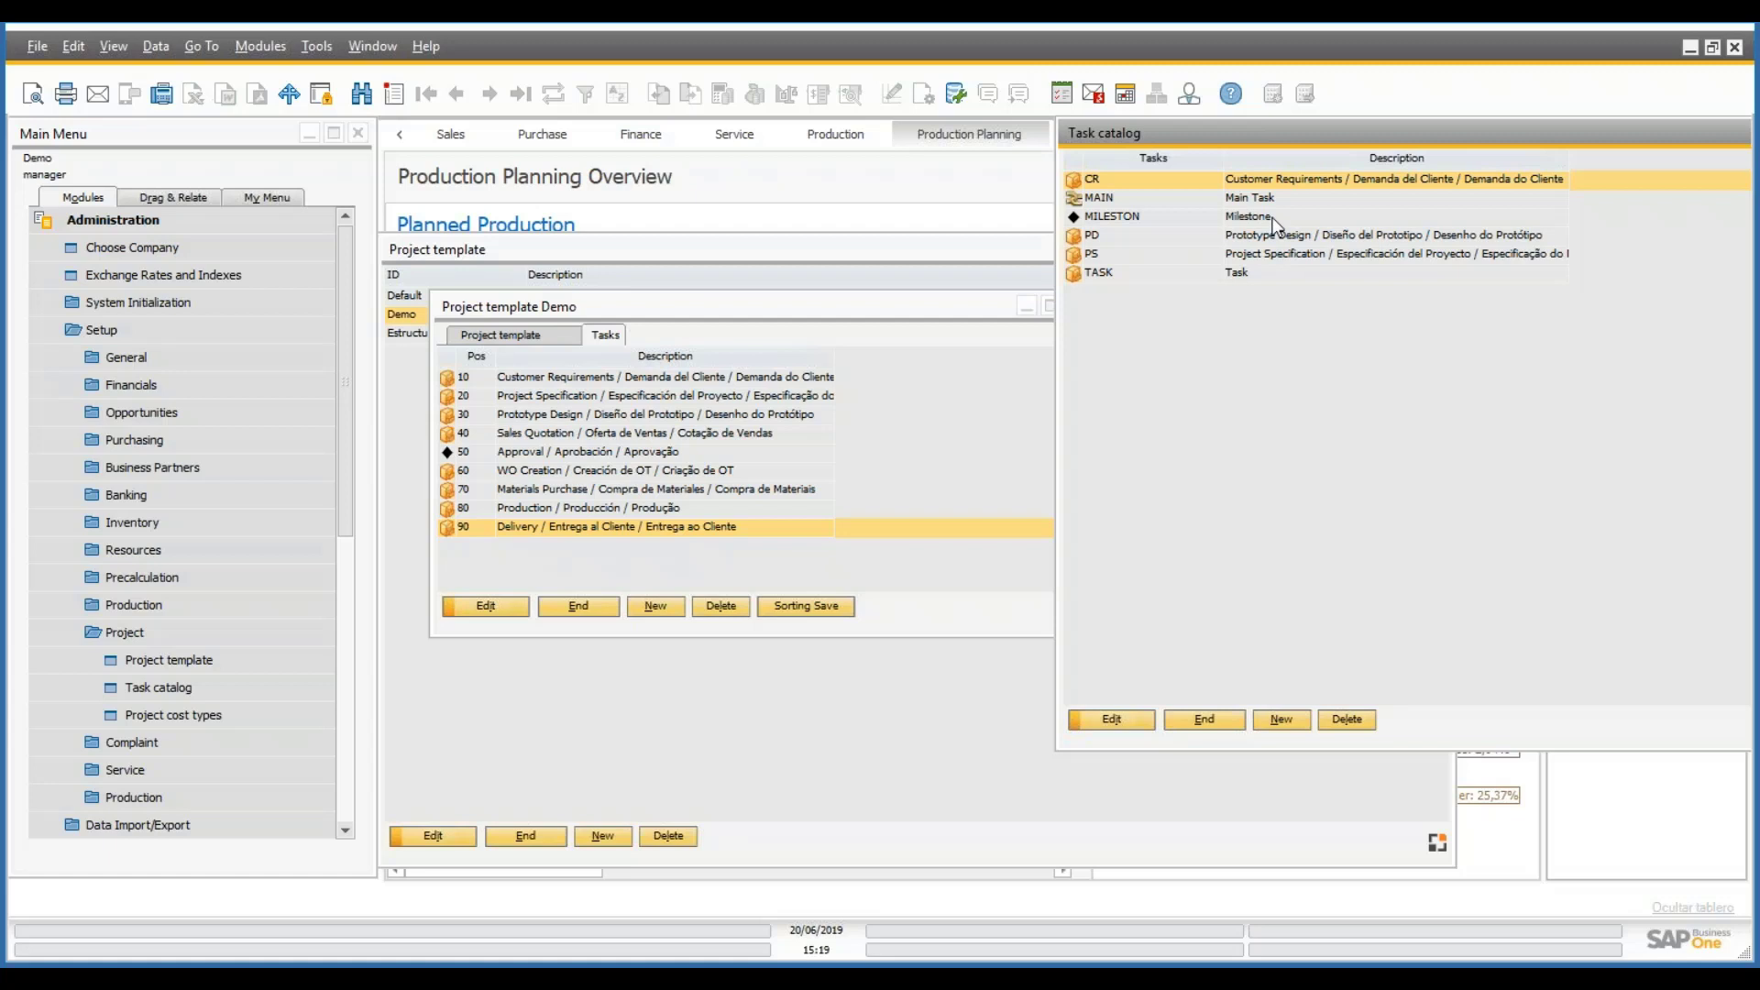
click(757, 550)
click(647, 417)
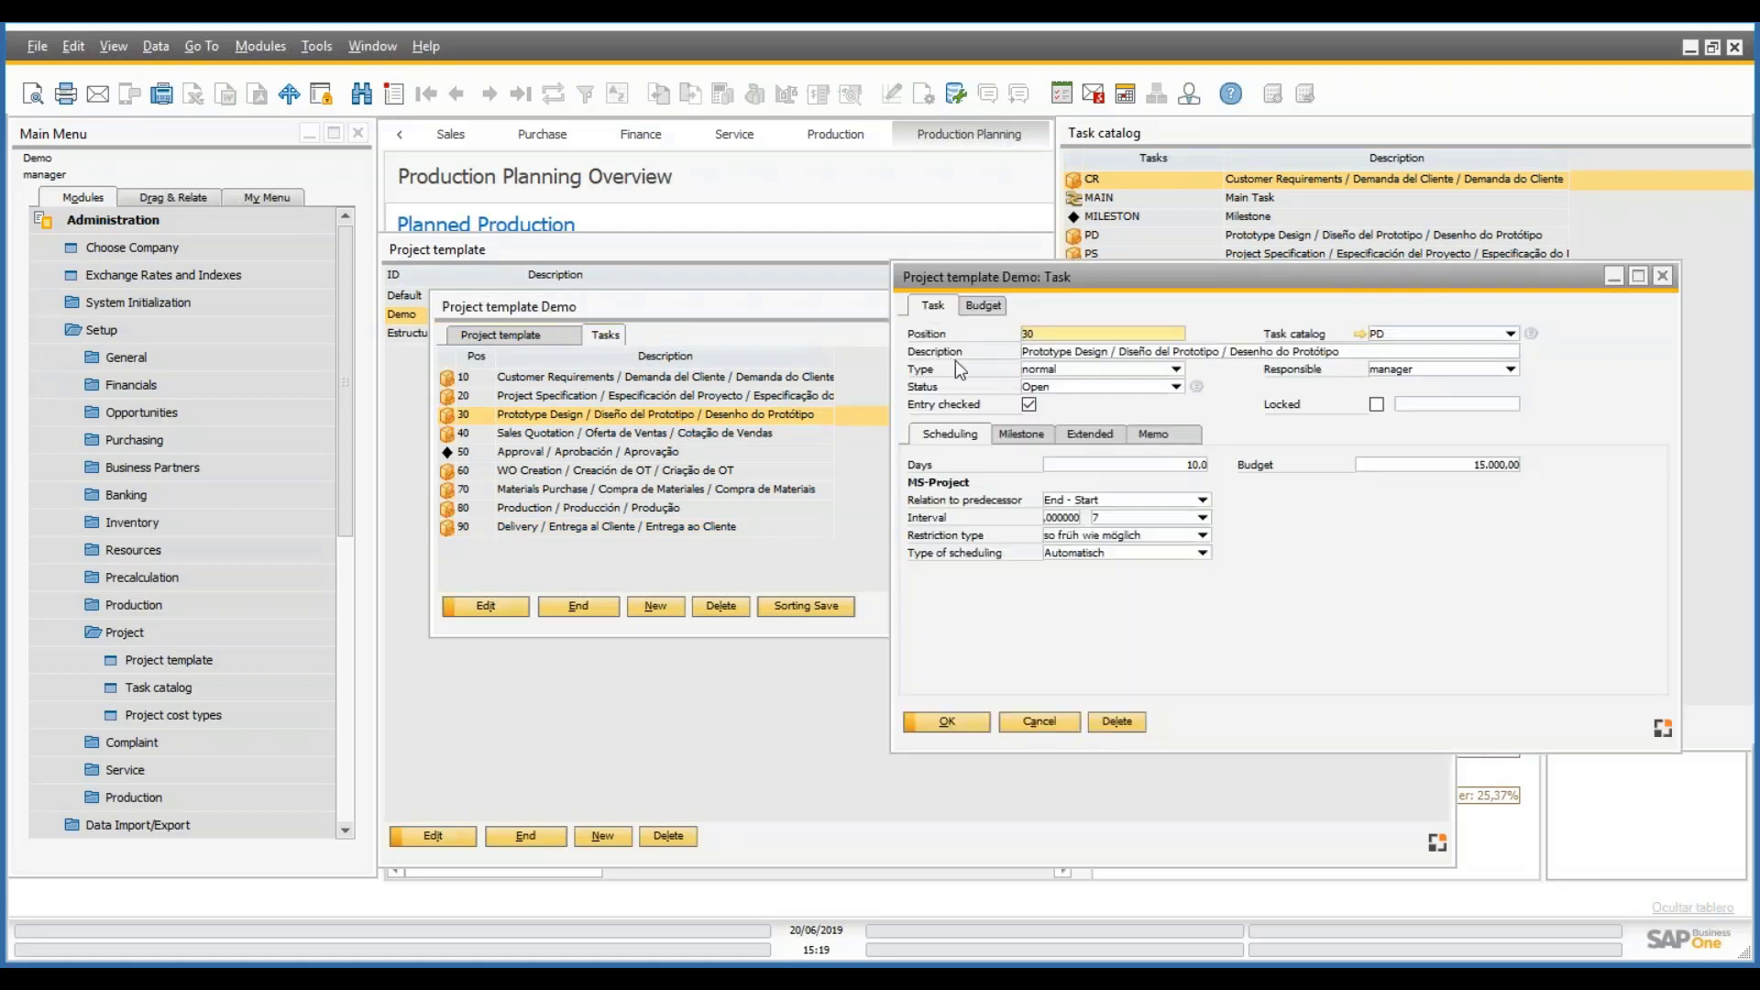
click(1040, 721)
click(665, 533)
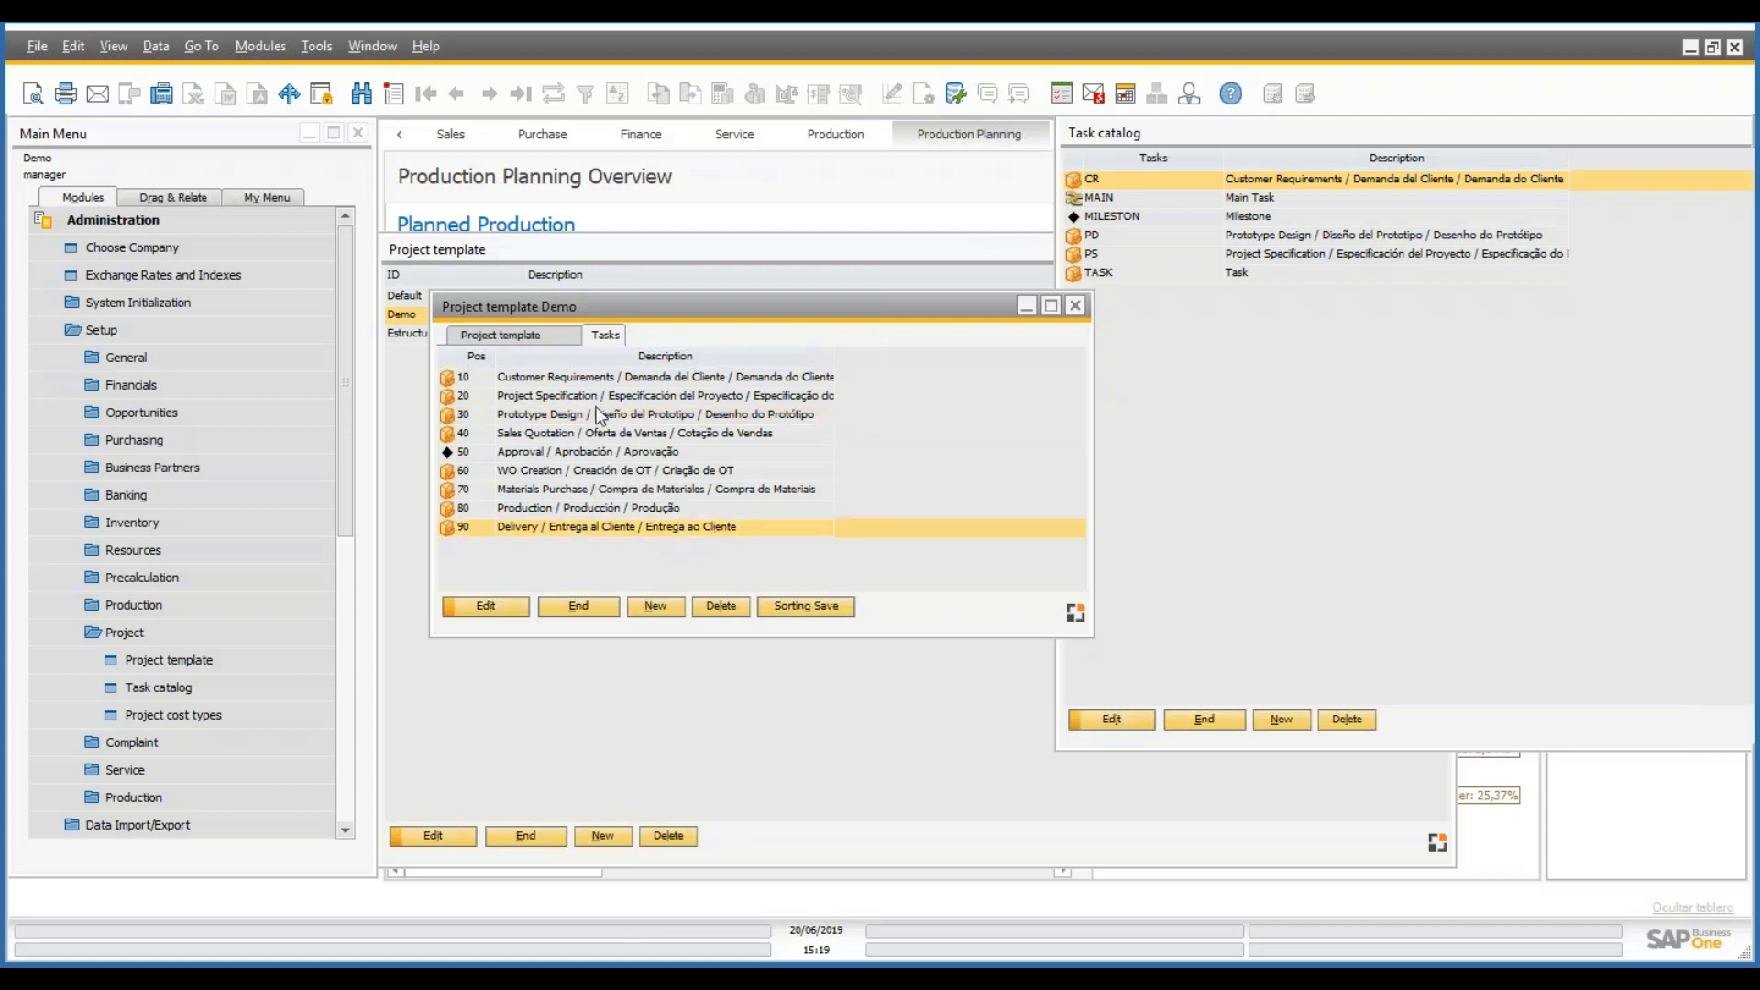
- Add a trial task 100 to the Demo template based on the TASK catalog entry
click(667, 606)
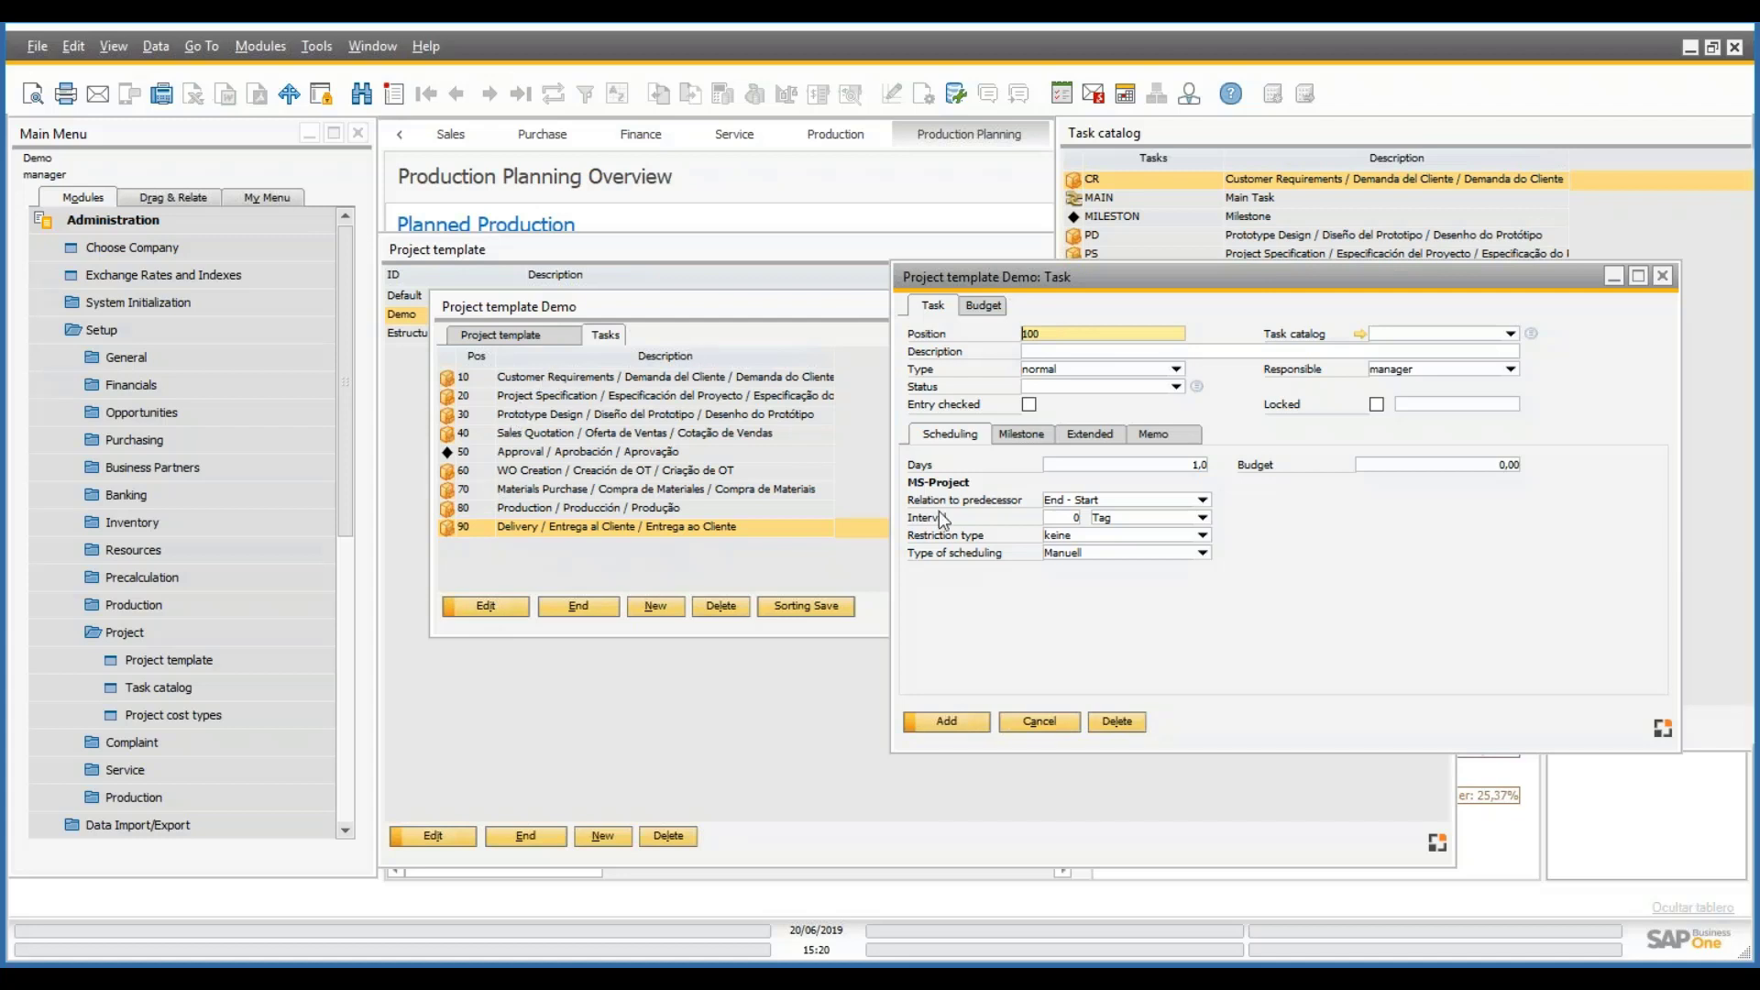
click(1511, 332)
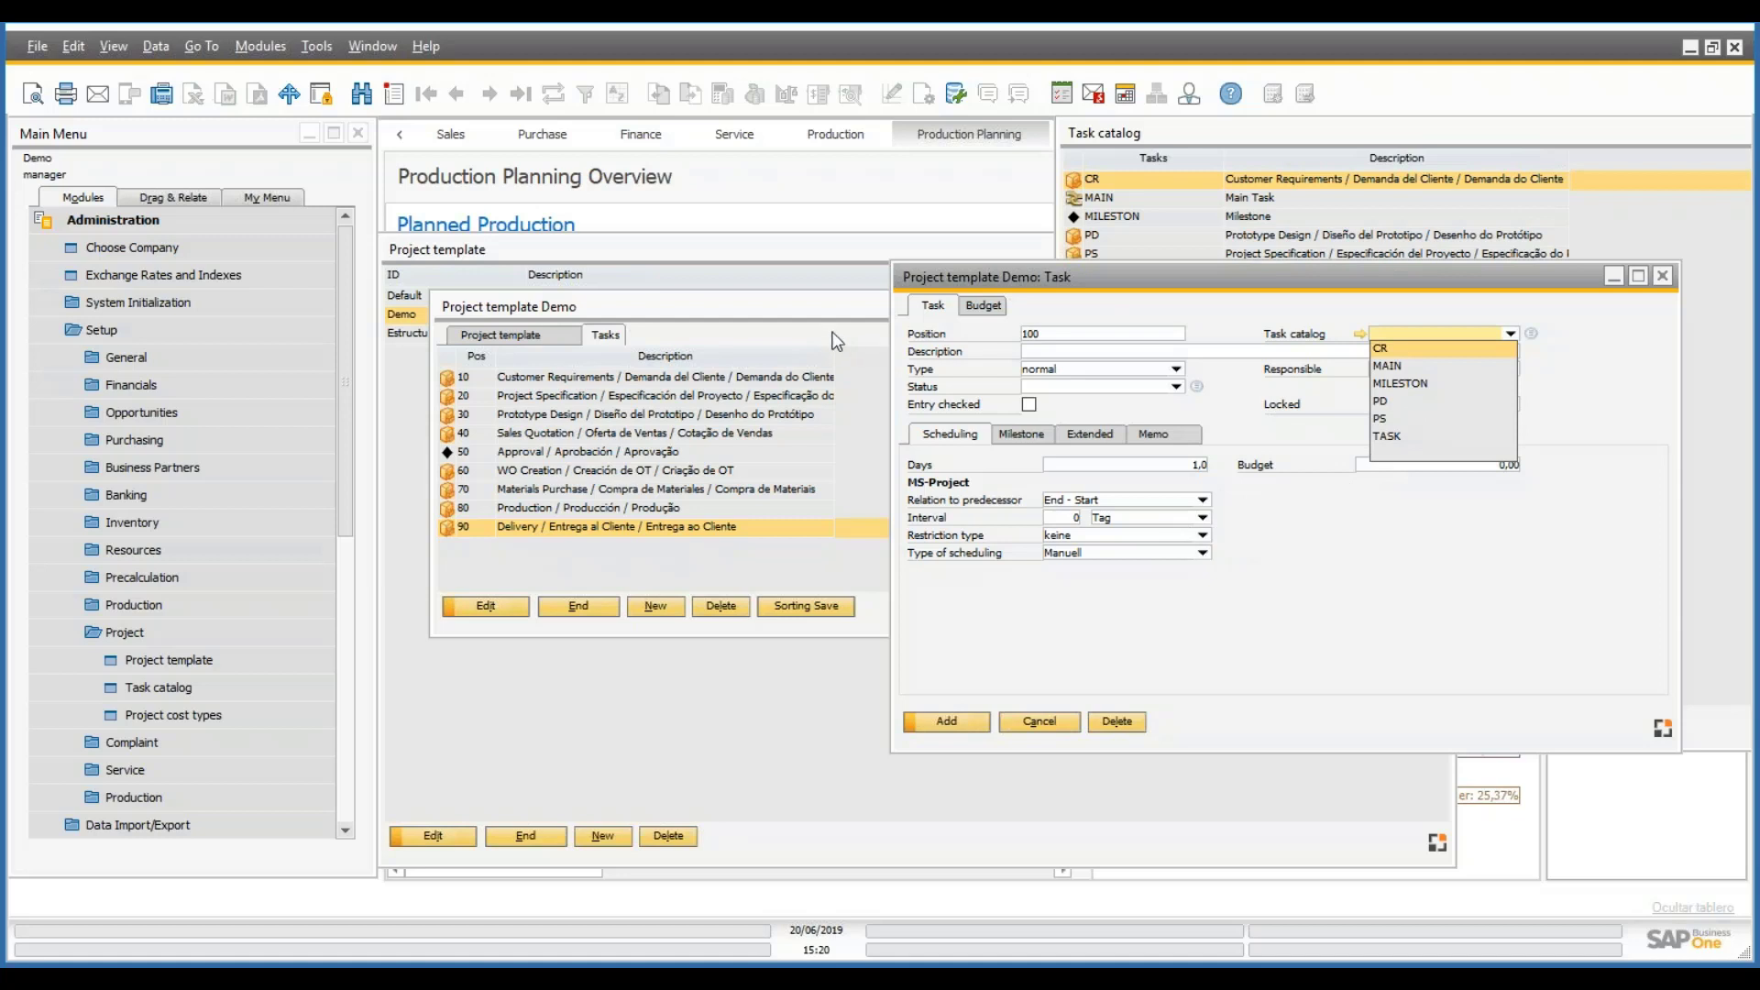
click(1403, 367)
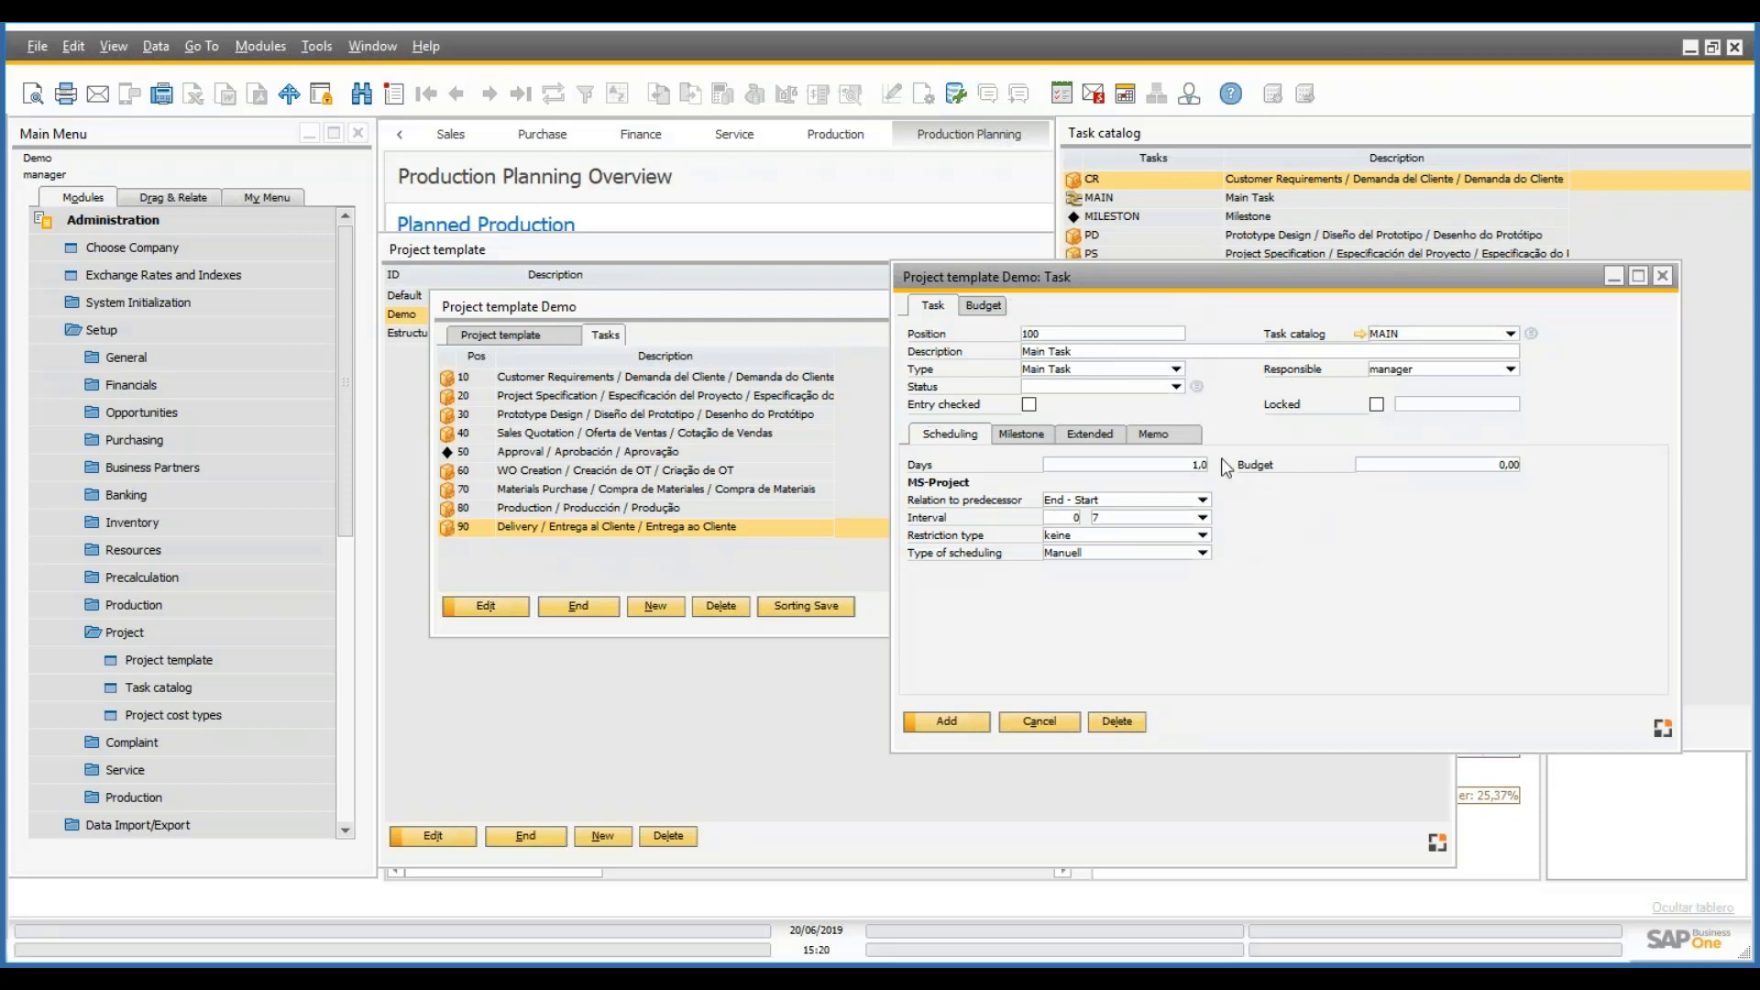
click(1090, 434)
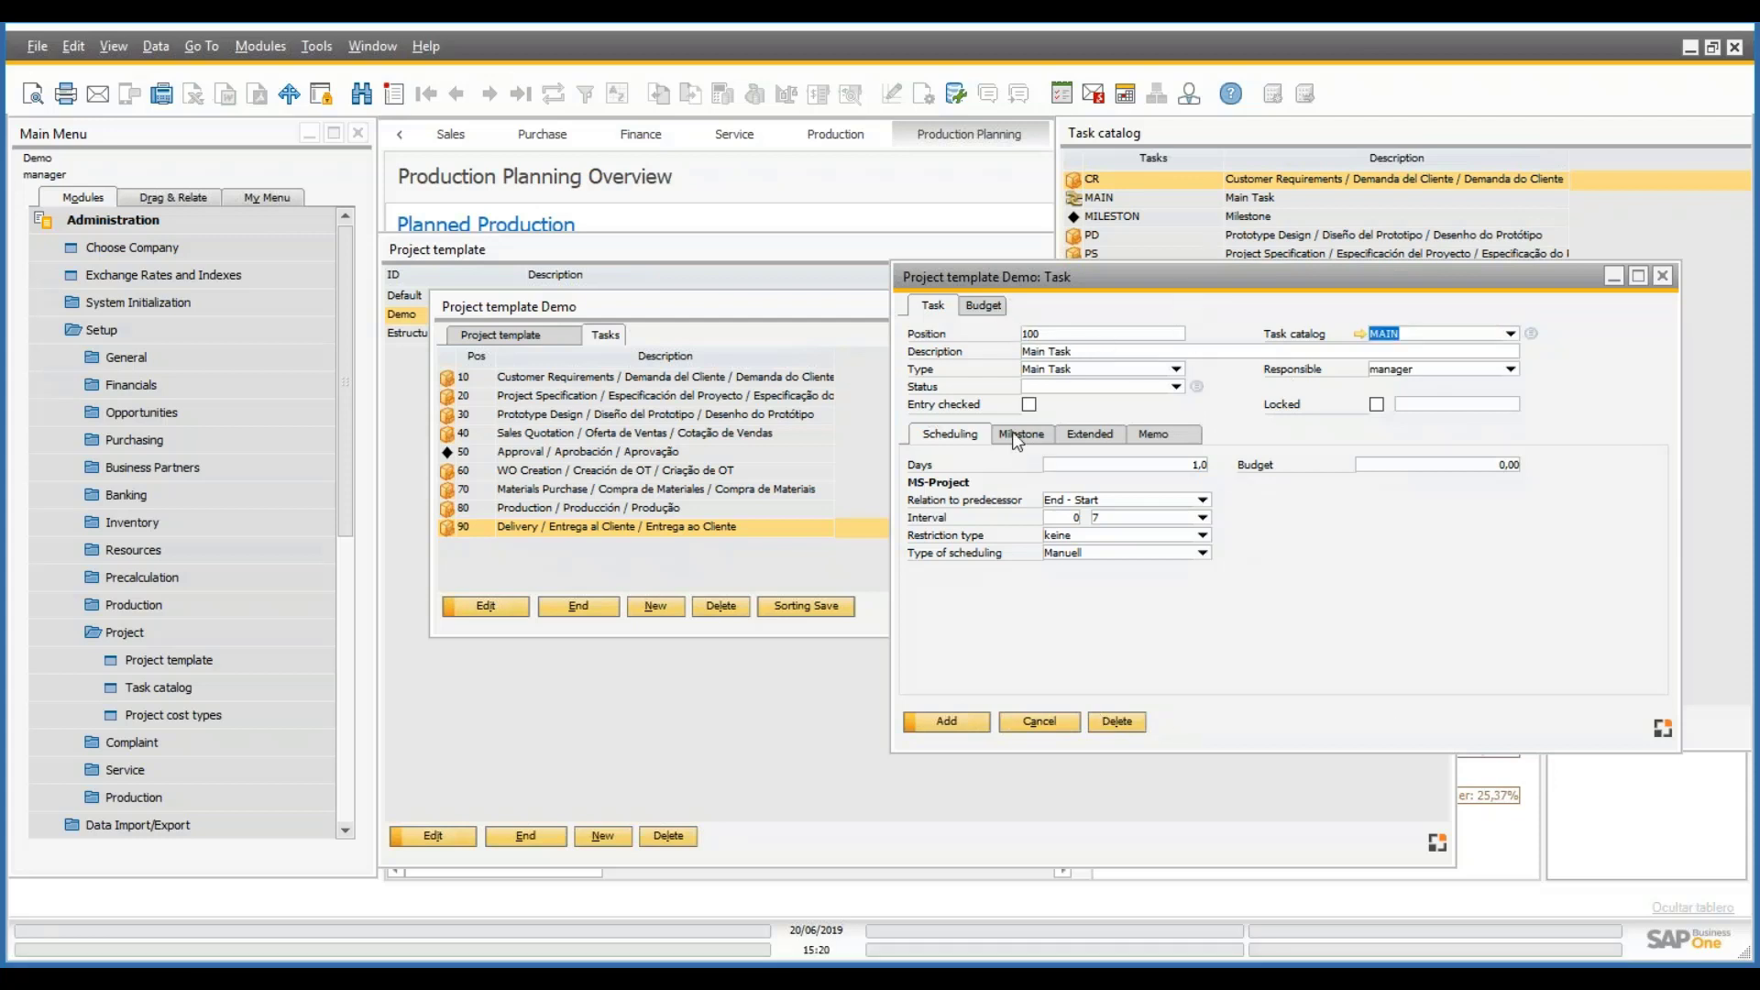
click(959, 437)
click(1511, 334)
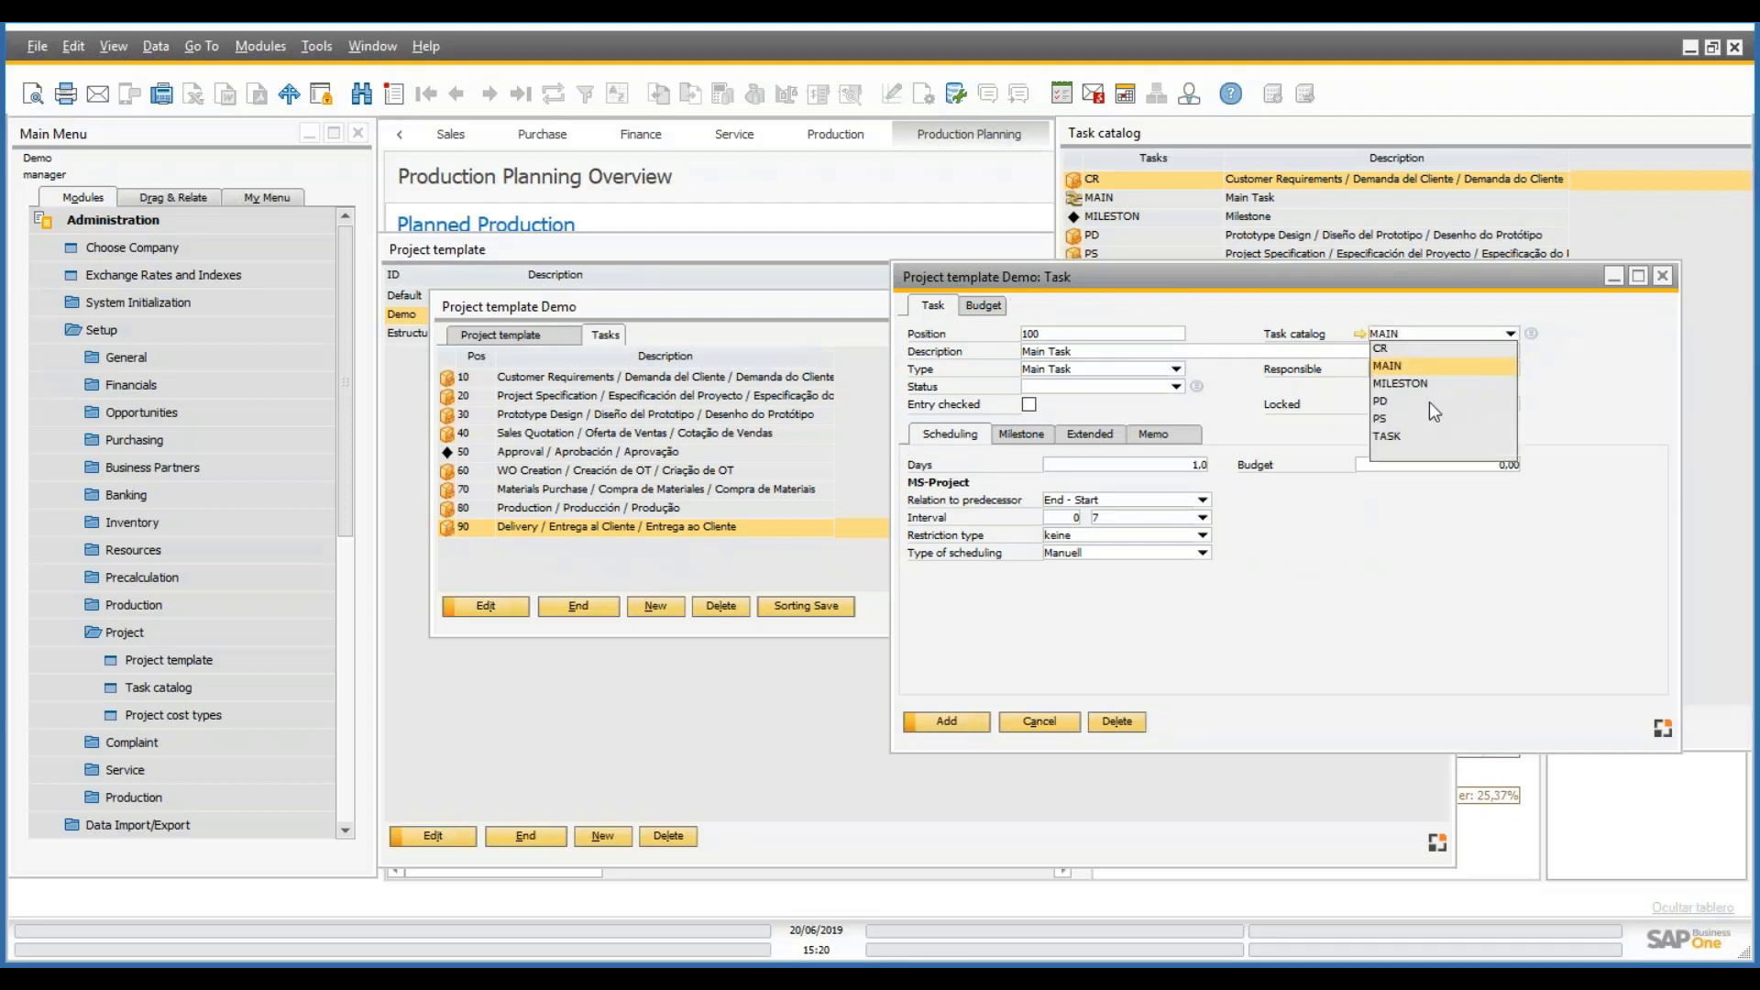
click(1389, 436)
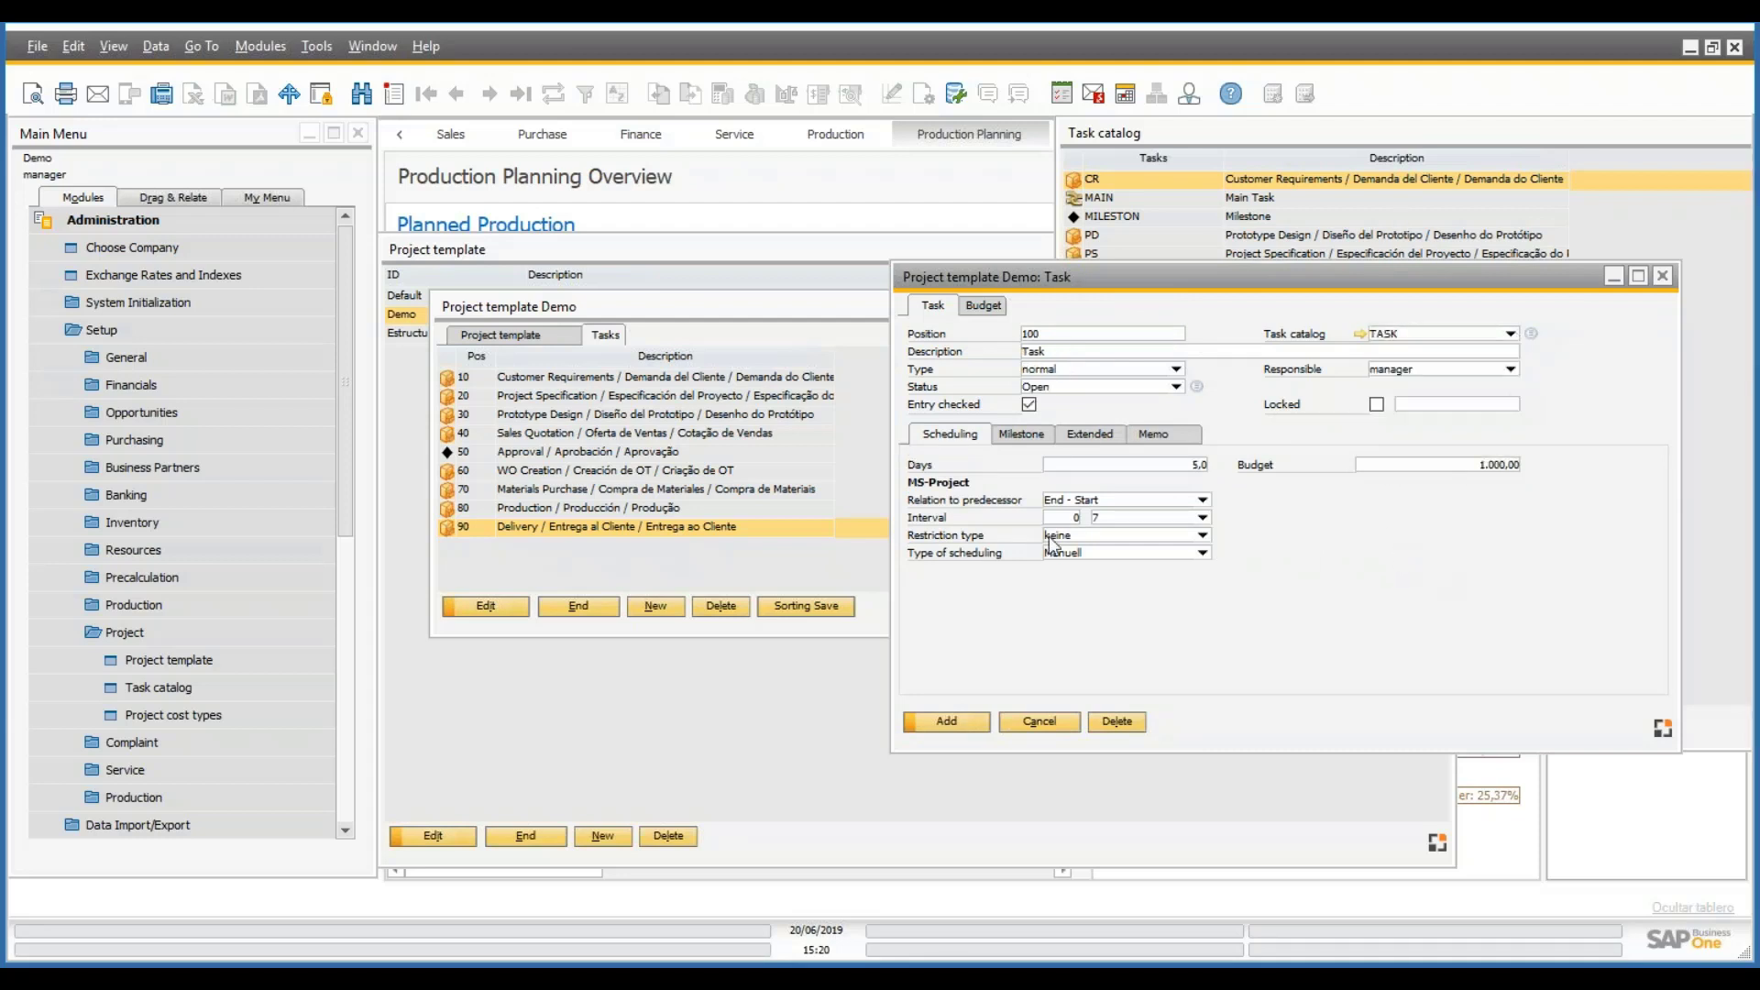
click(1094, 435)
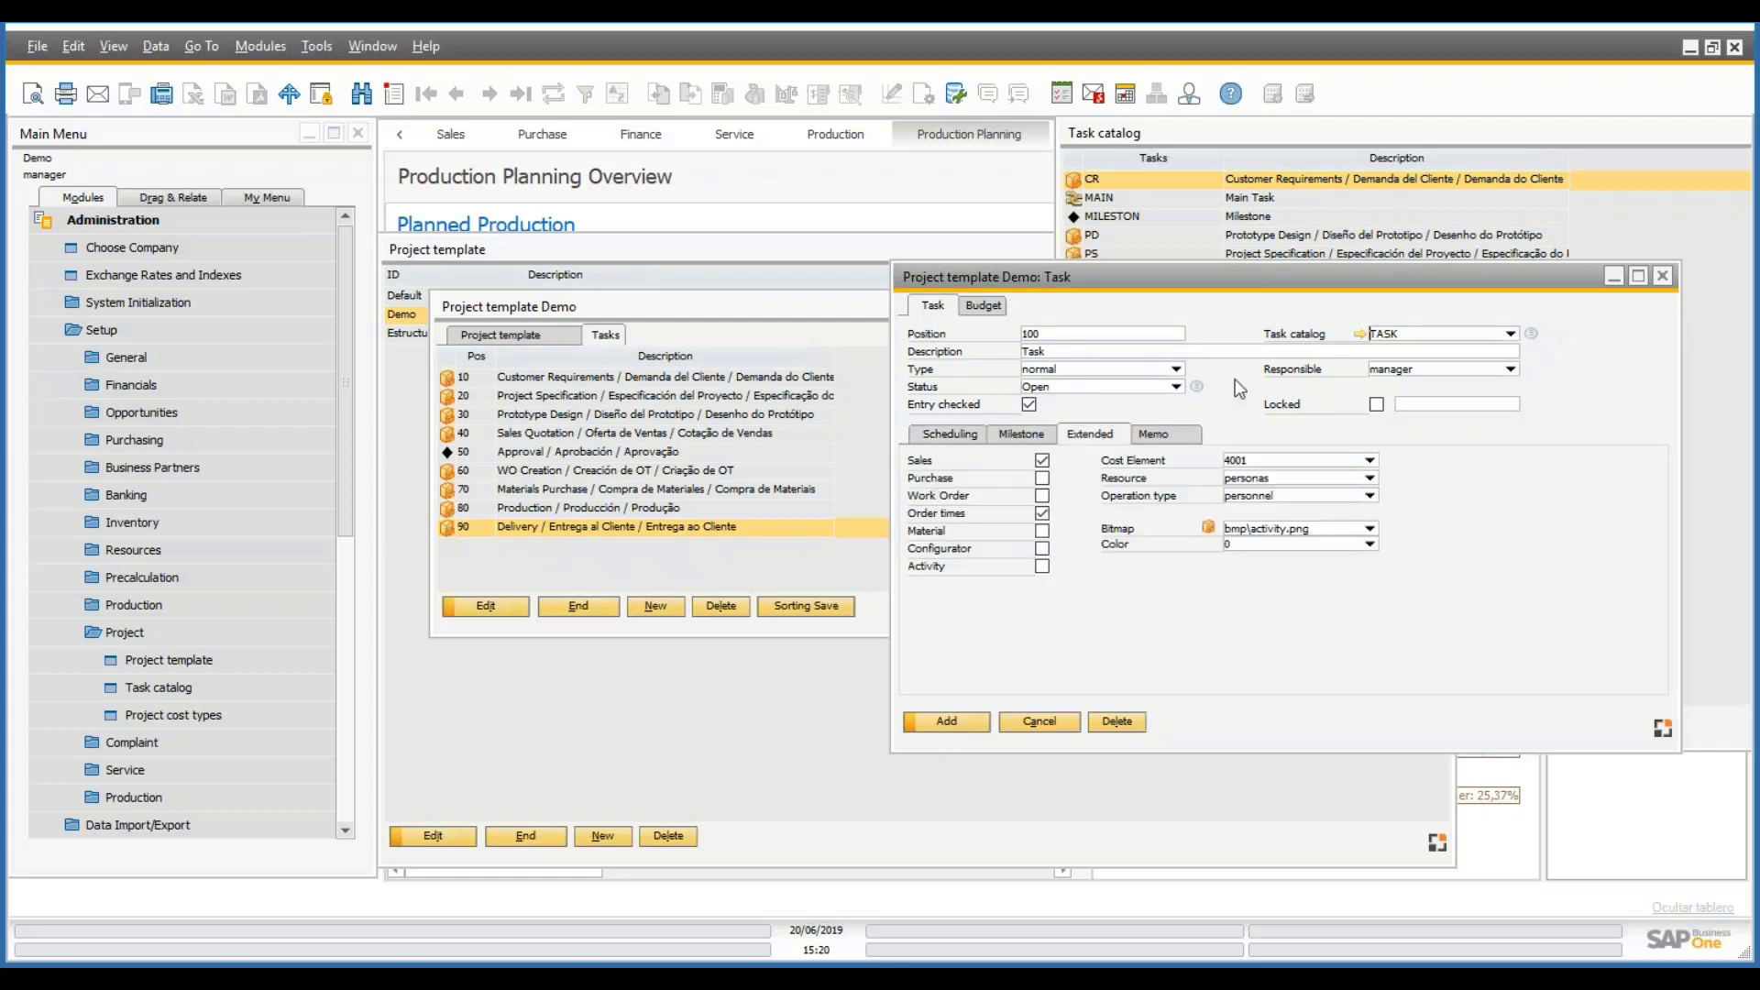
key(Return)
click(983, 305)
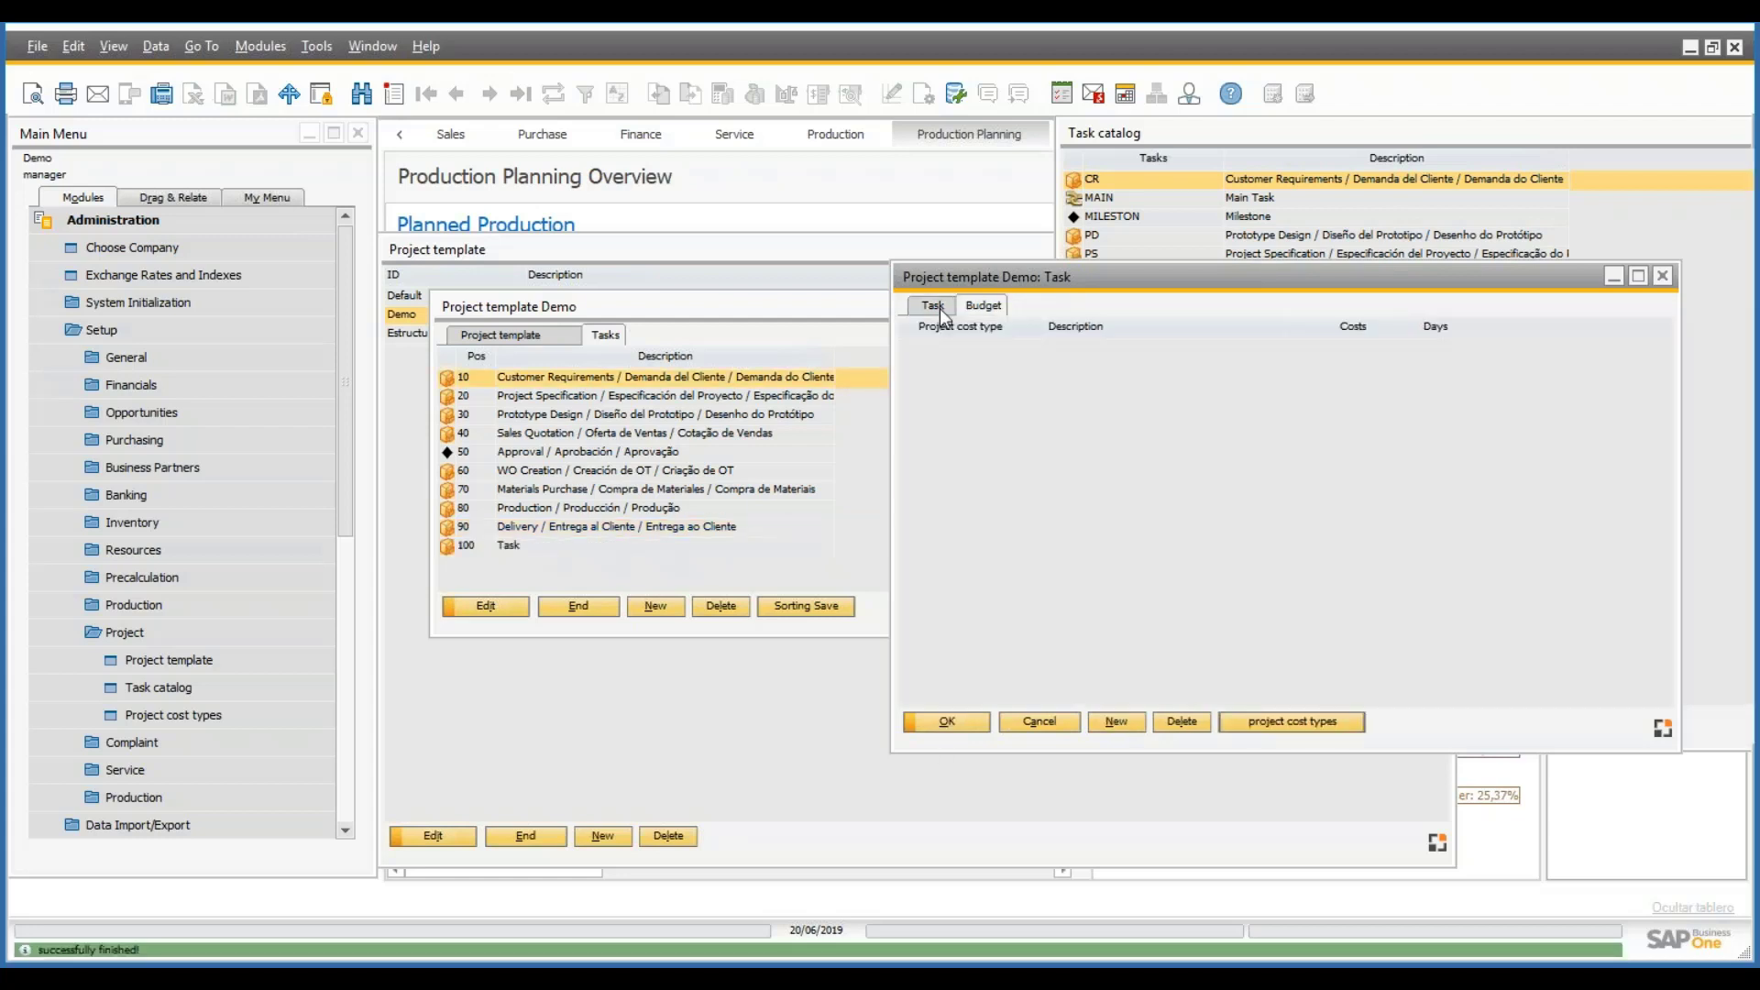
click(933, 306)
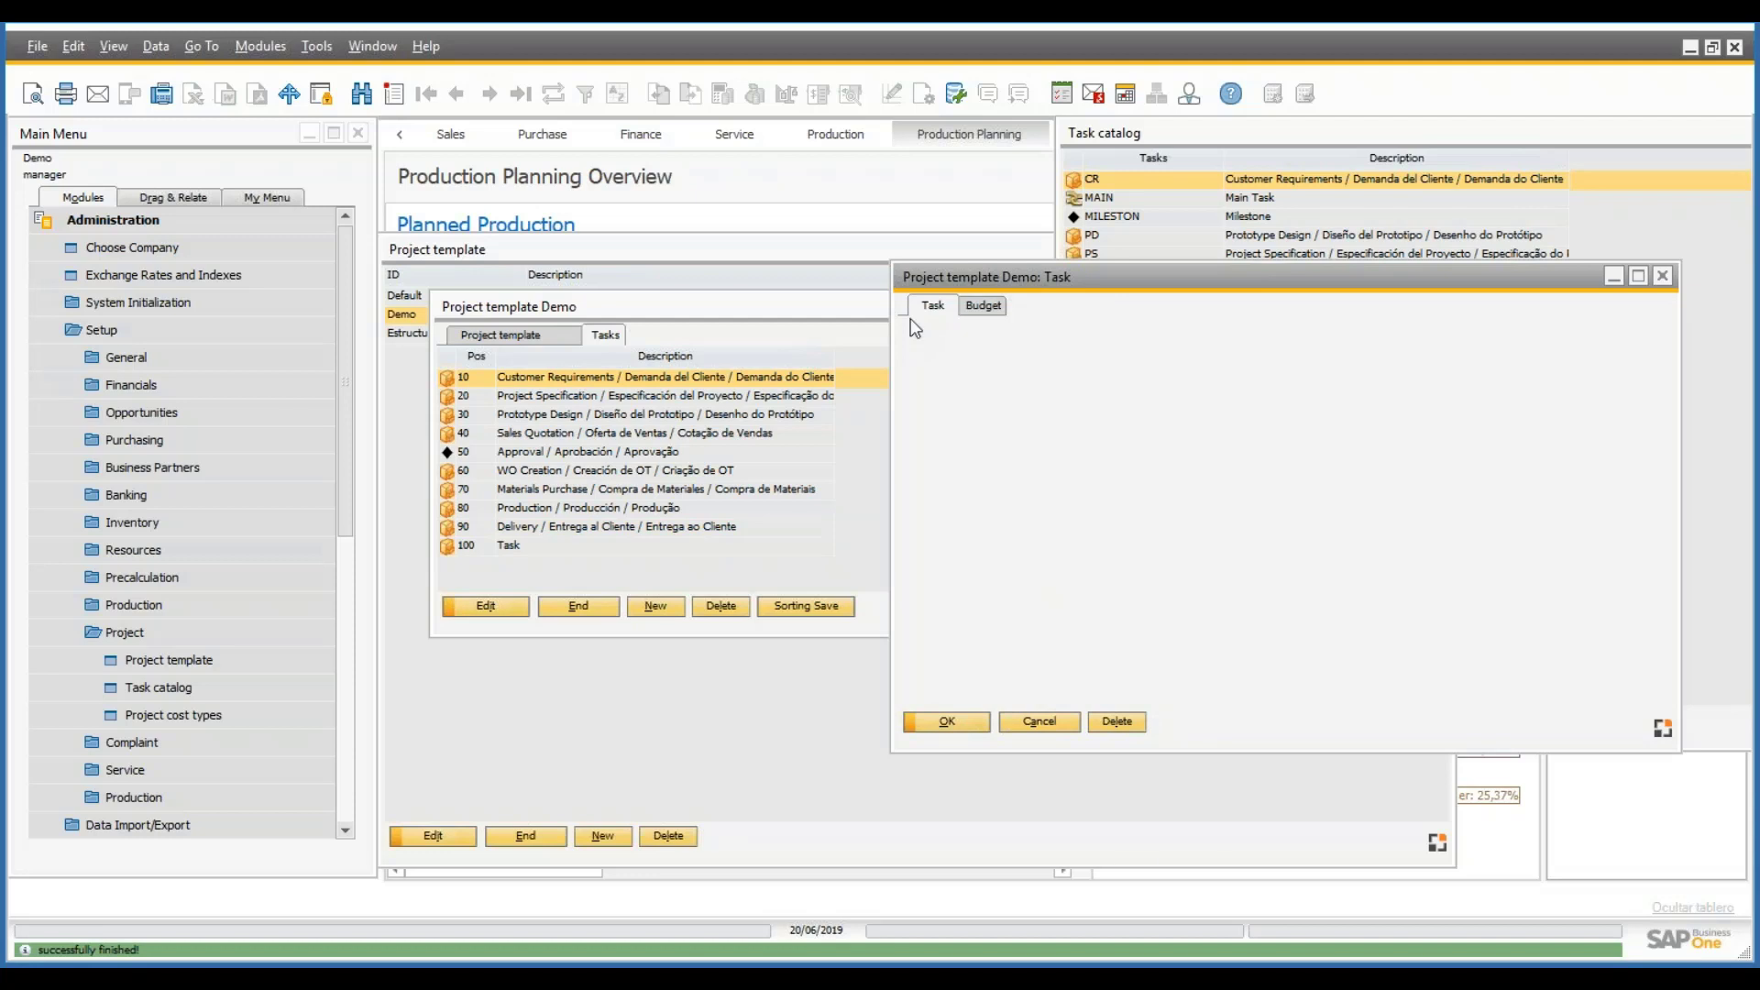
click(1068, 728)
- Reopen trial task 100 and delete it from the Demo template
click(642, 545)
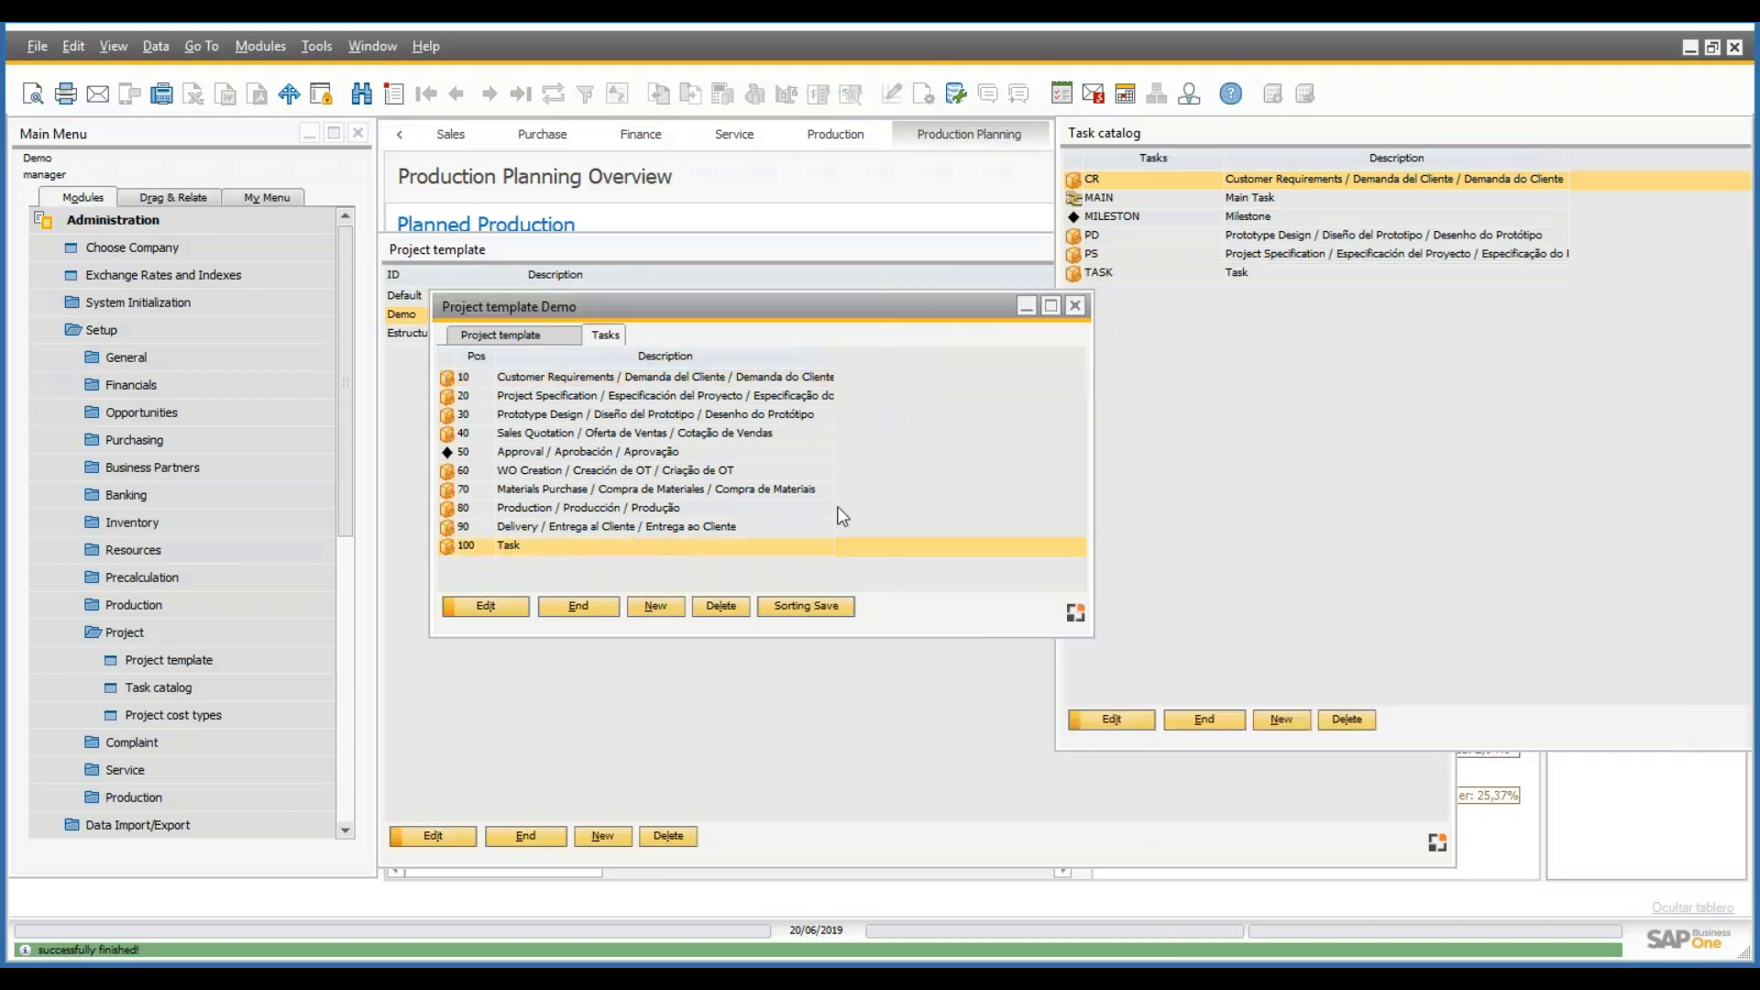
double_click(845, 519)
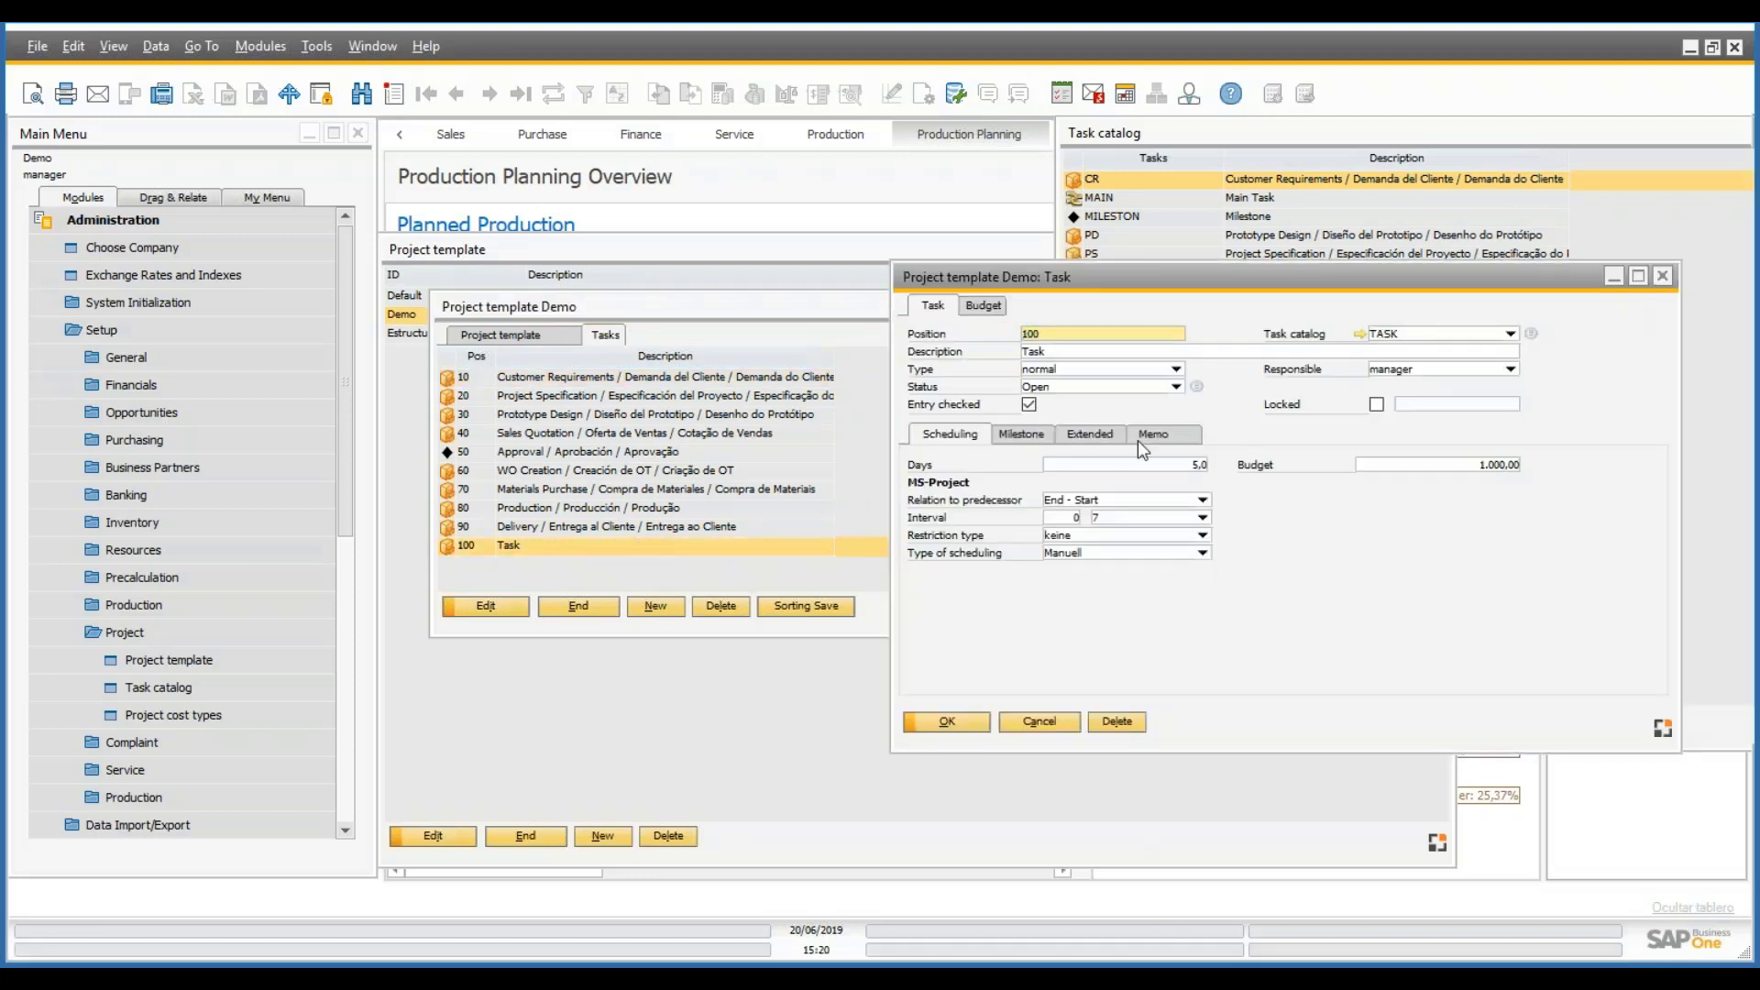
click(1091, 437)
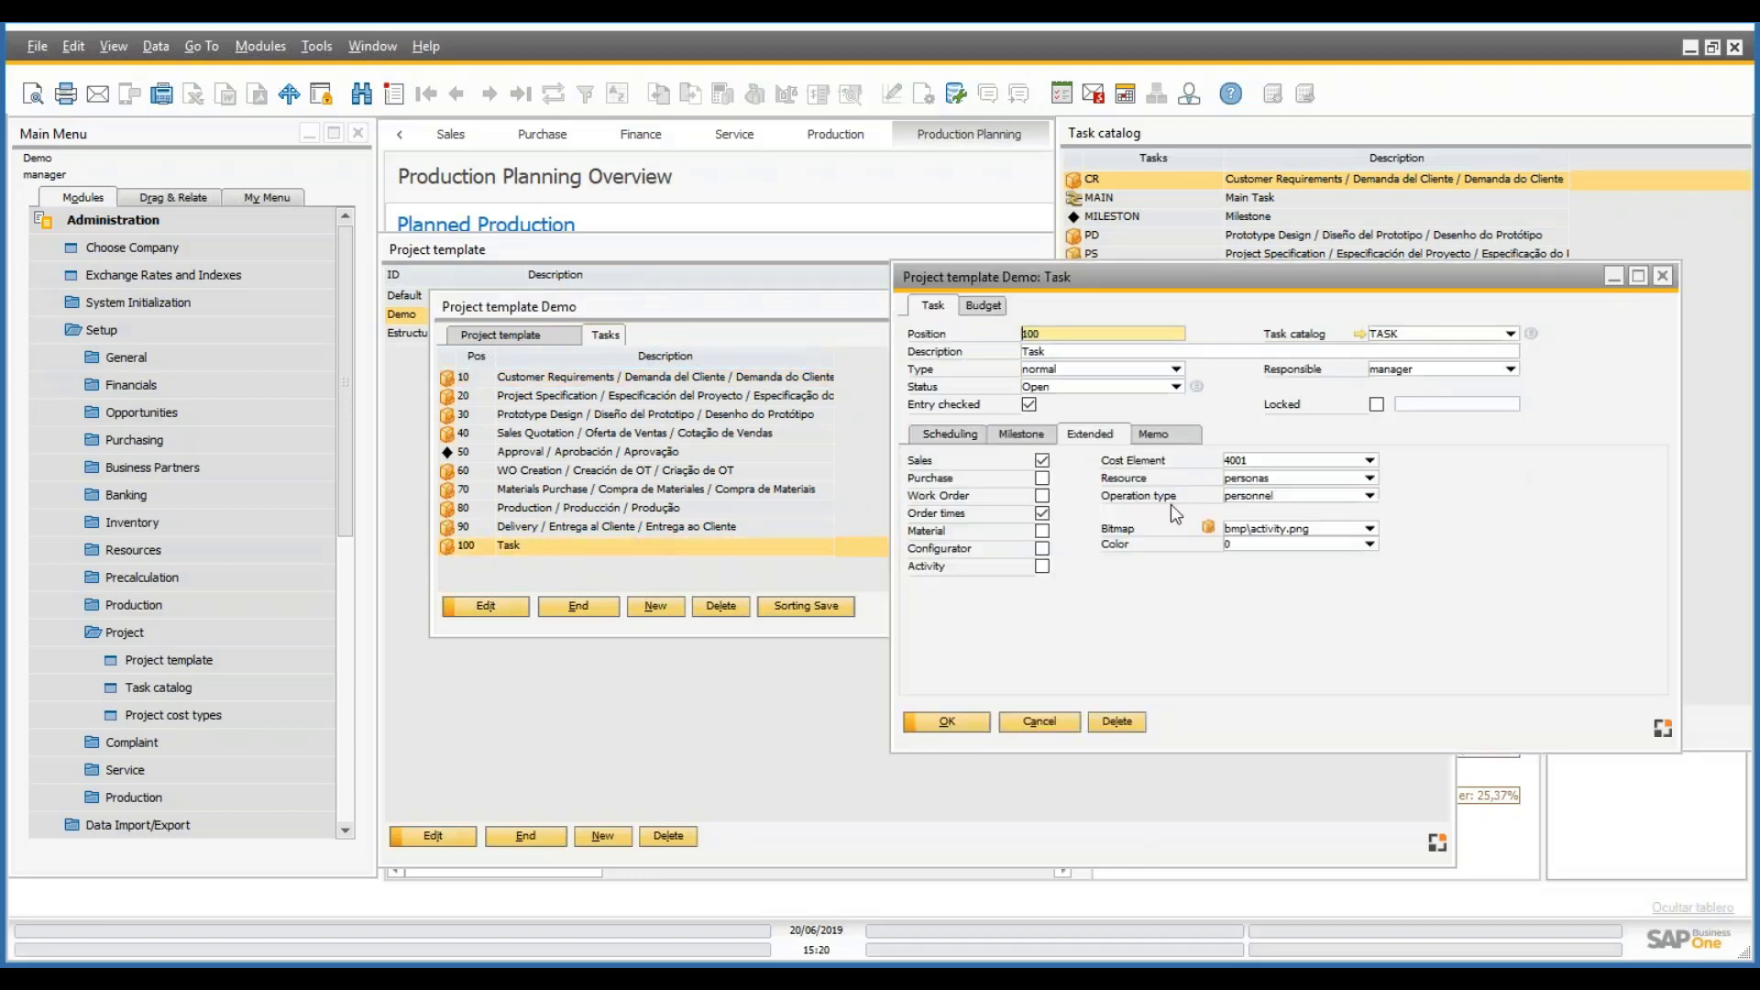
click(1116, 721)
click(657, 531)
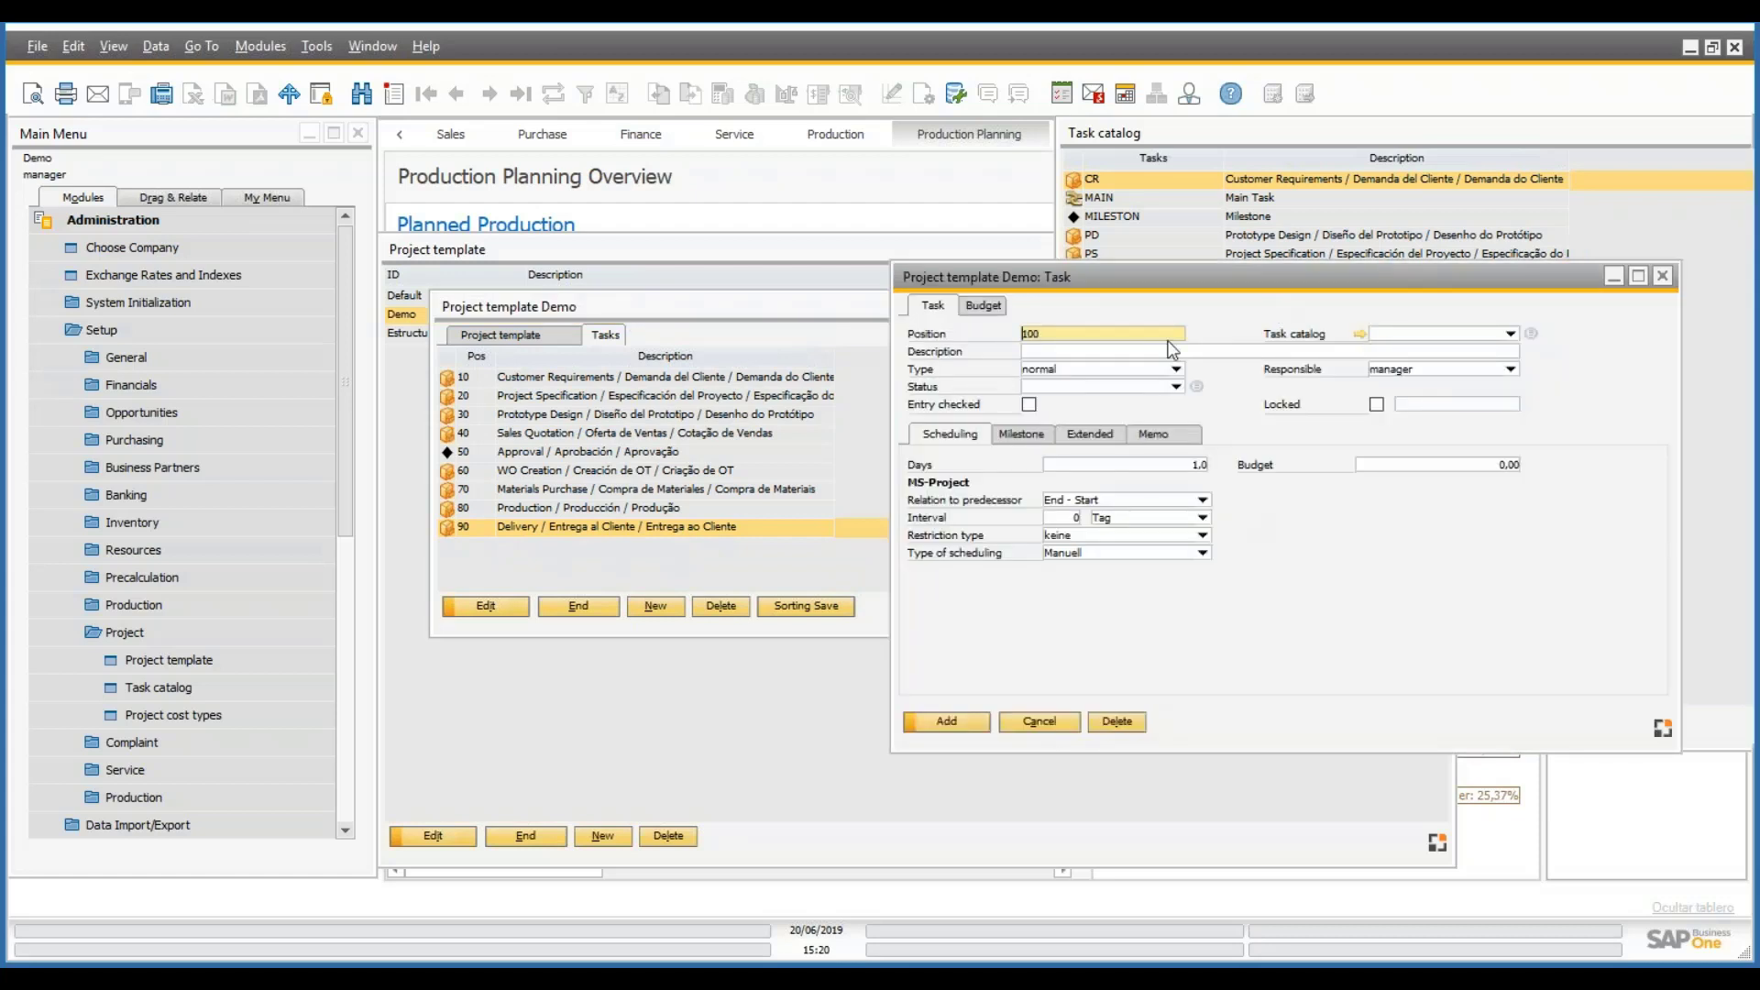
- Describe the new task as 'Task' with status Open and entry checked
click(1127, 352)
text(Task)
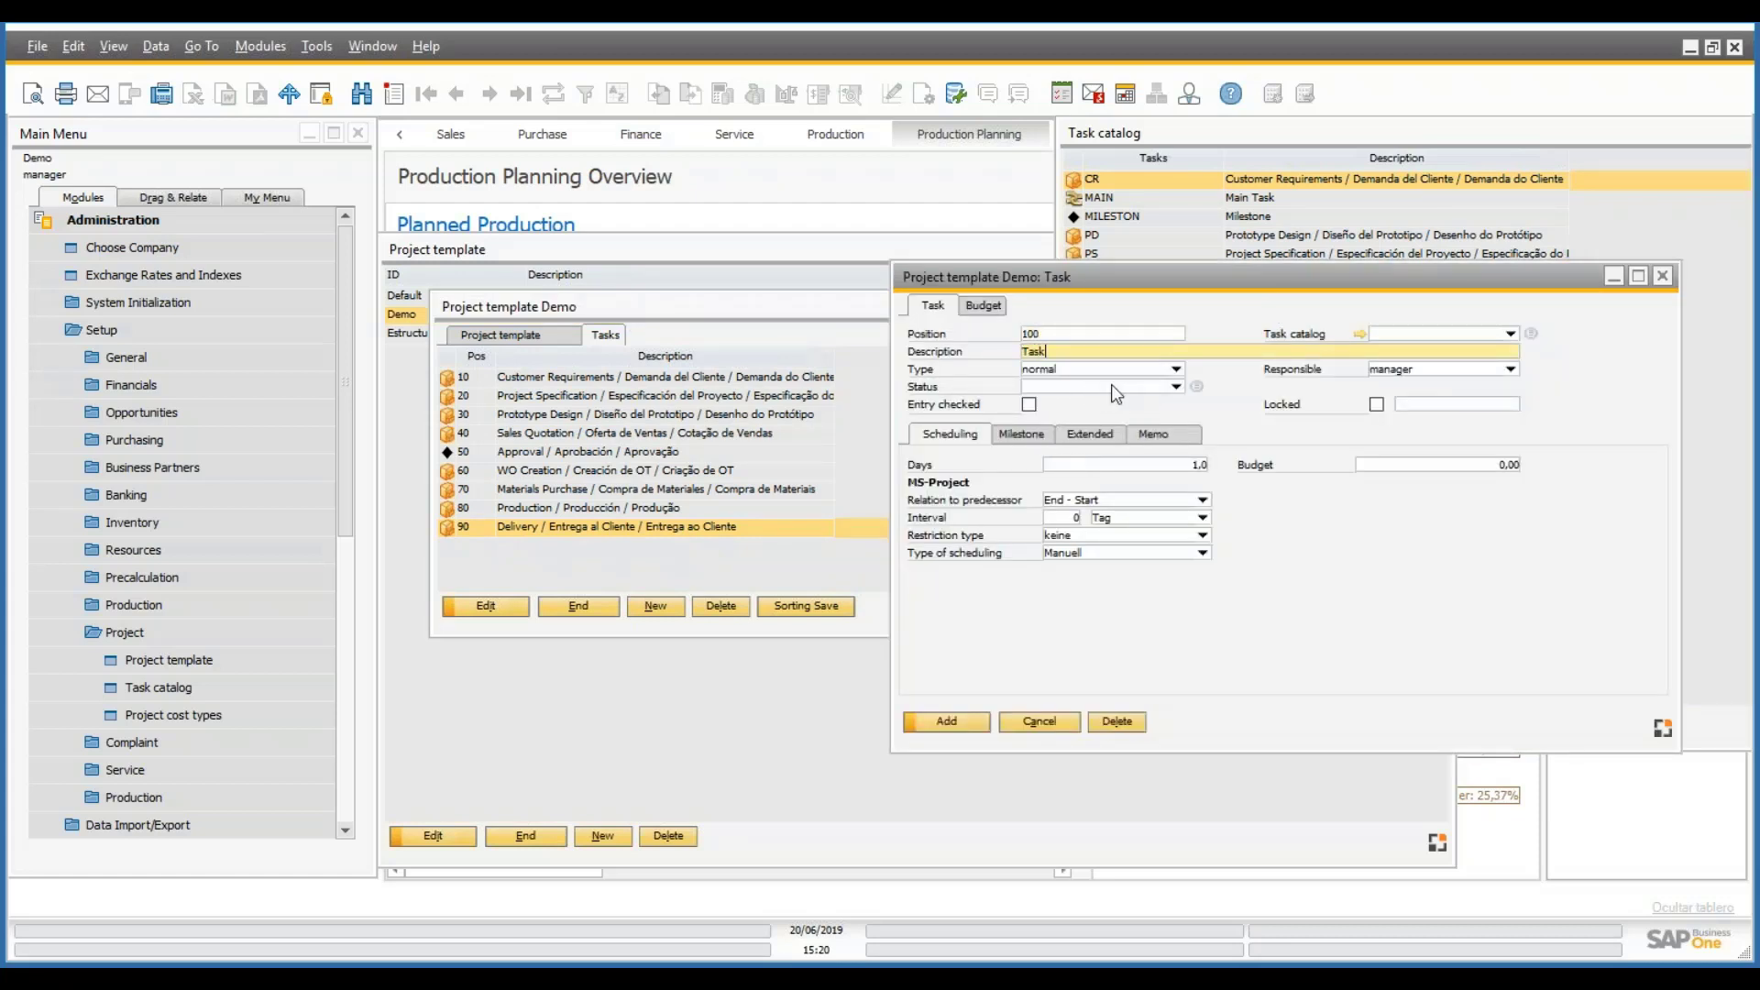
click(1175, 387)
click(1030, 405)
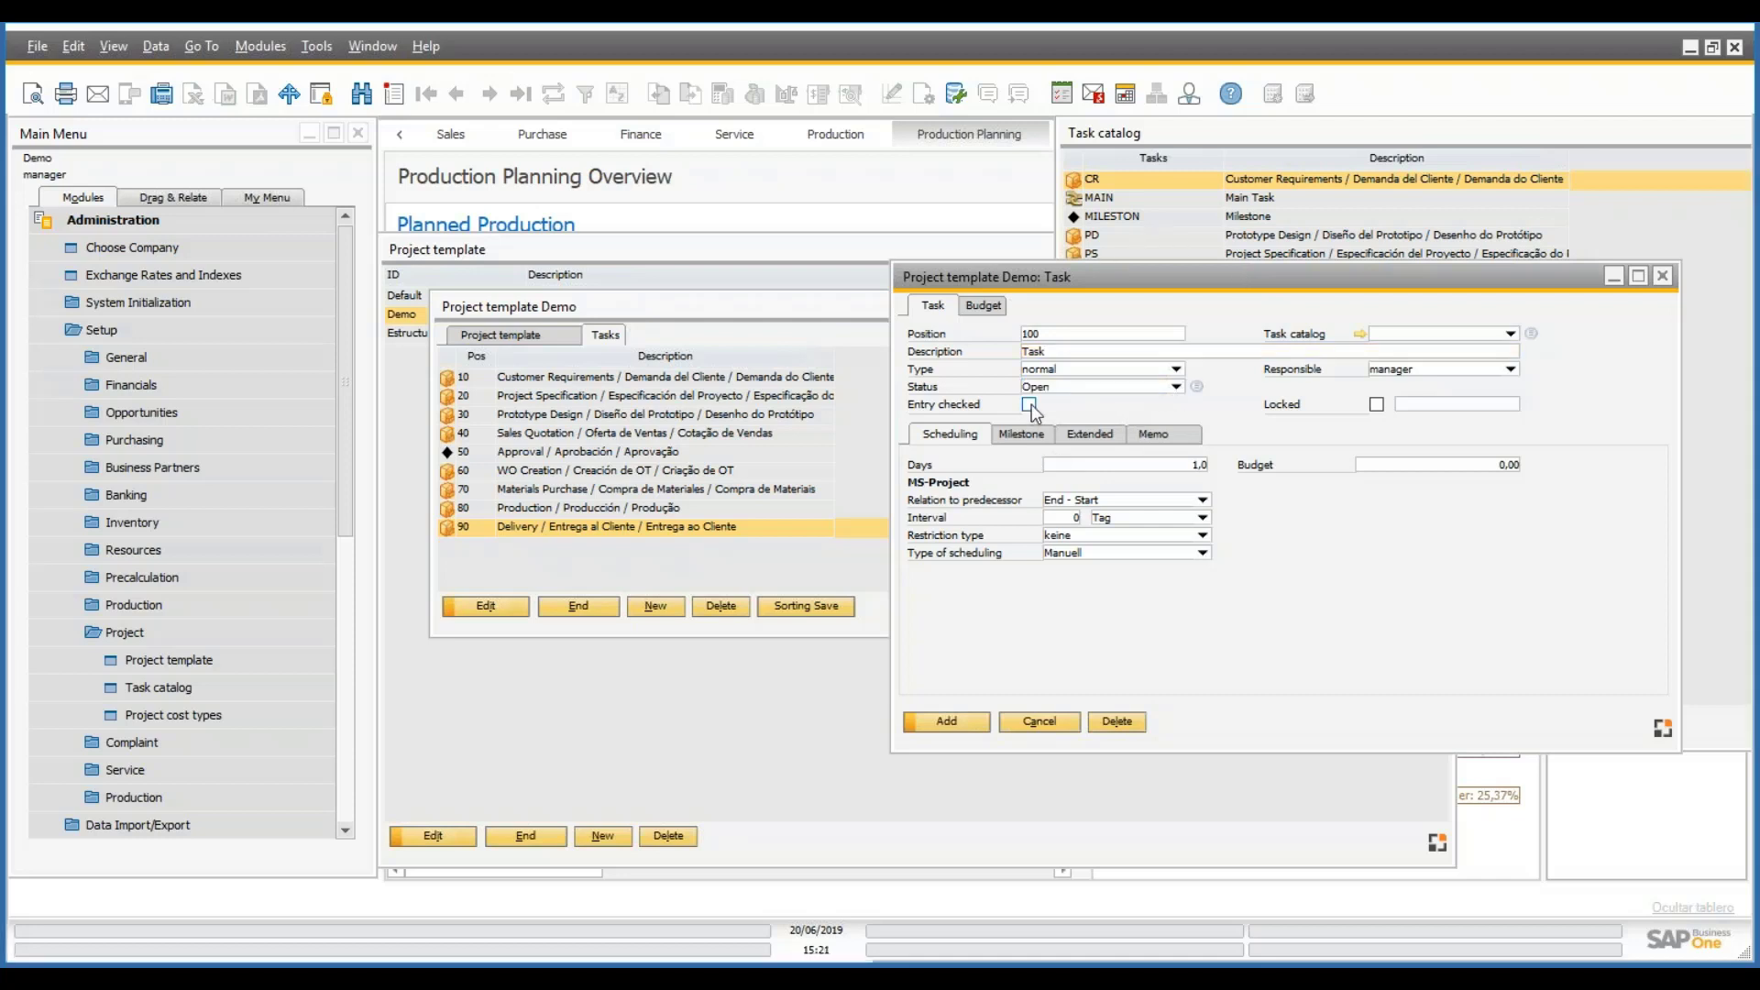
- Enable order times with cost element 4001 and resource personas, then add task 100
click(1096, 433)
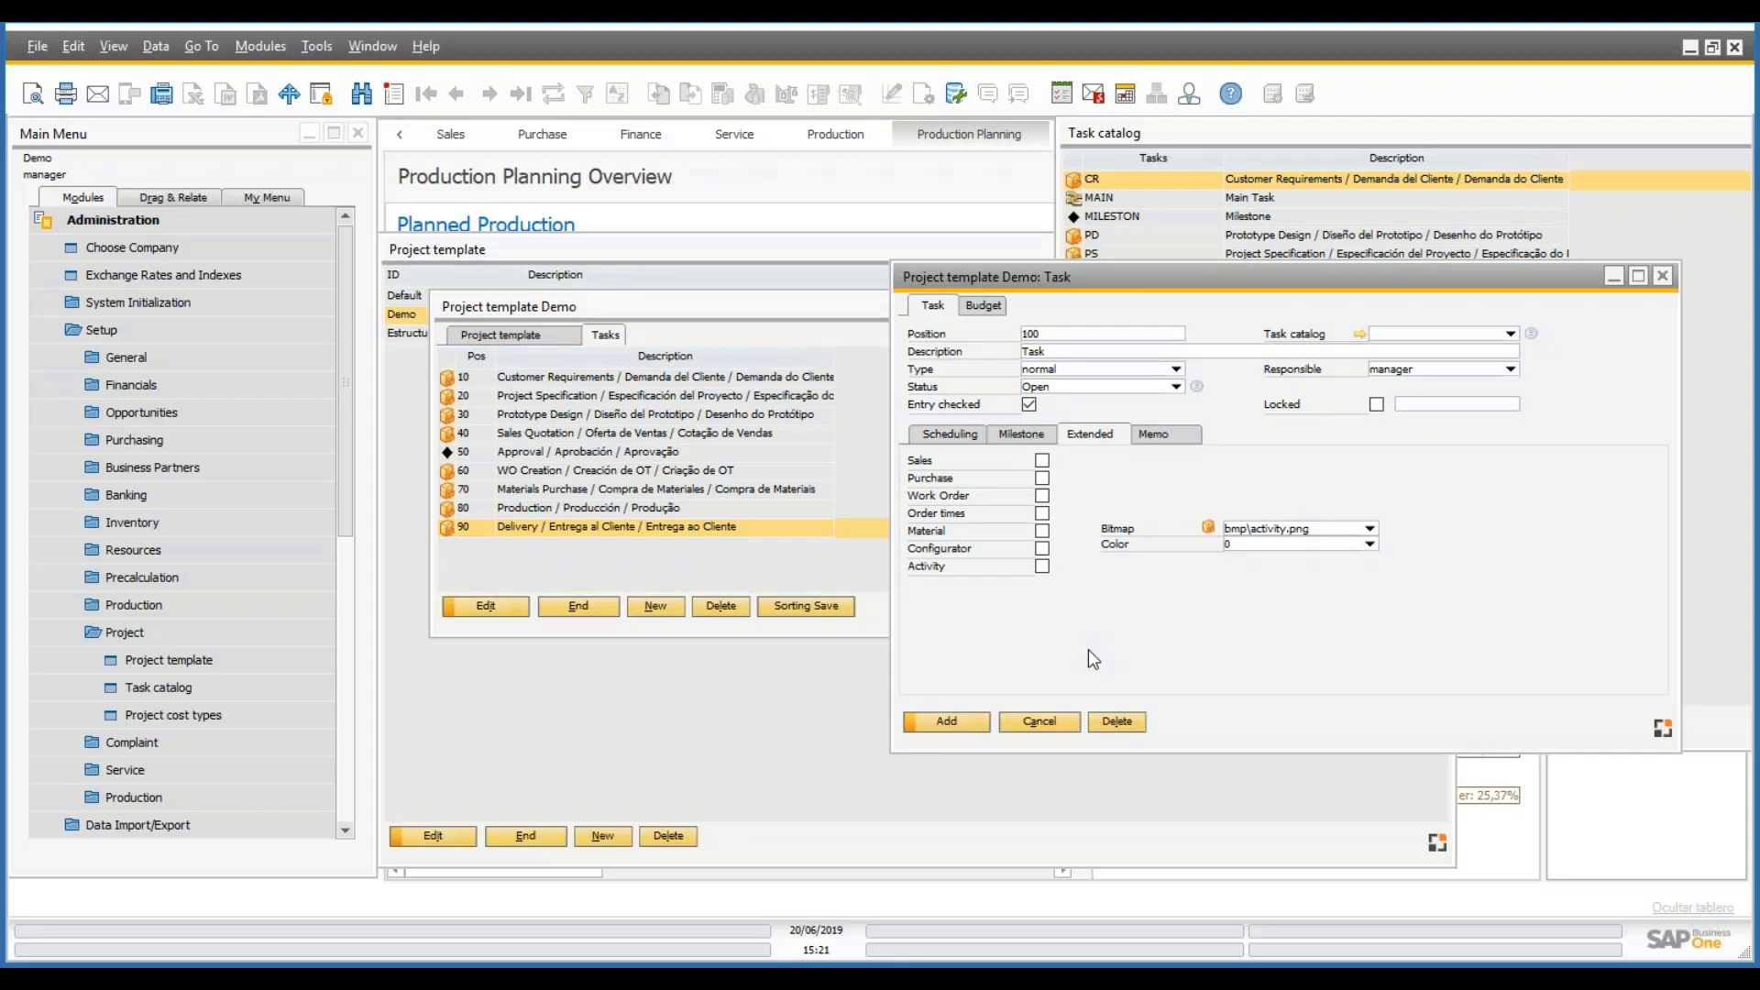
click(1043, 514)
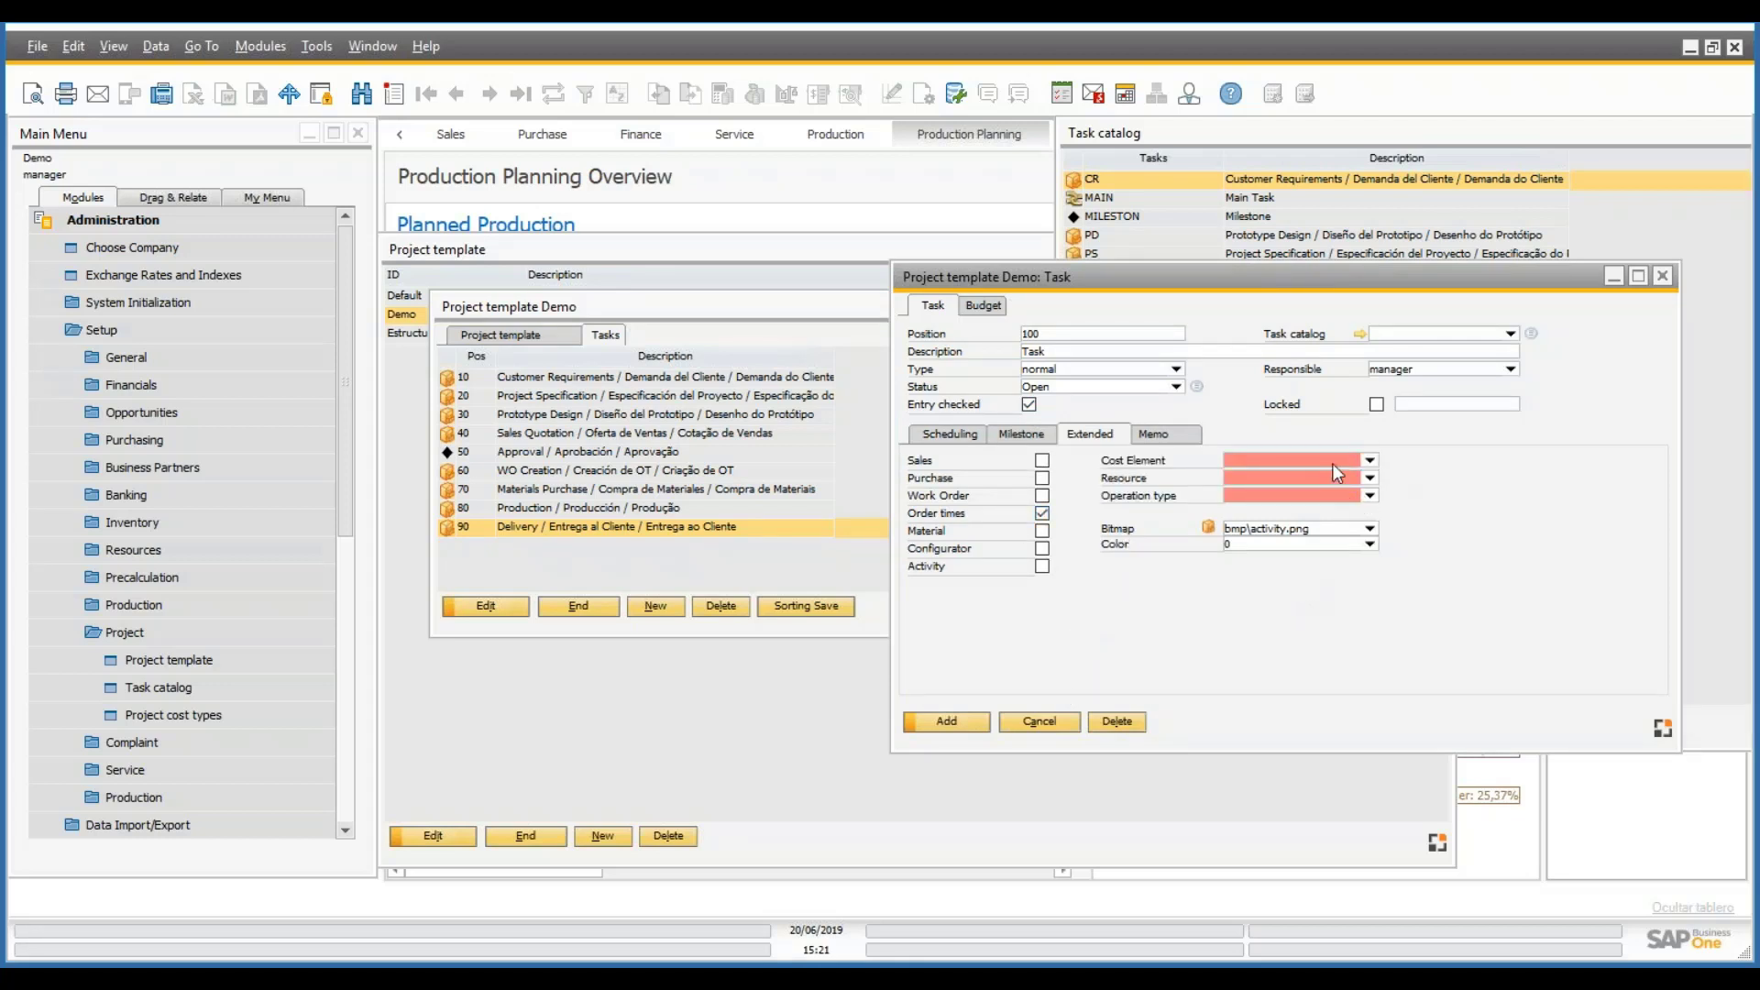
click(1043, 514)
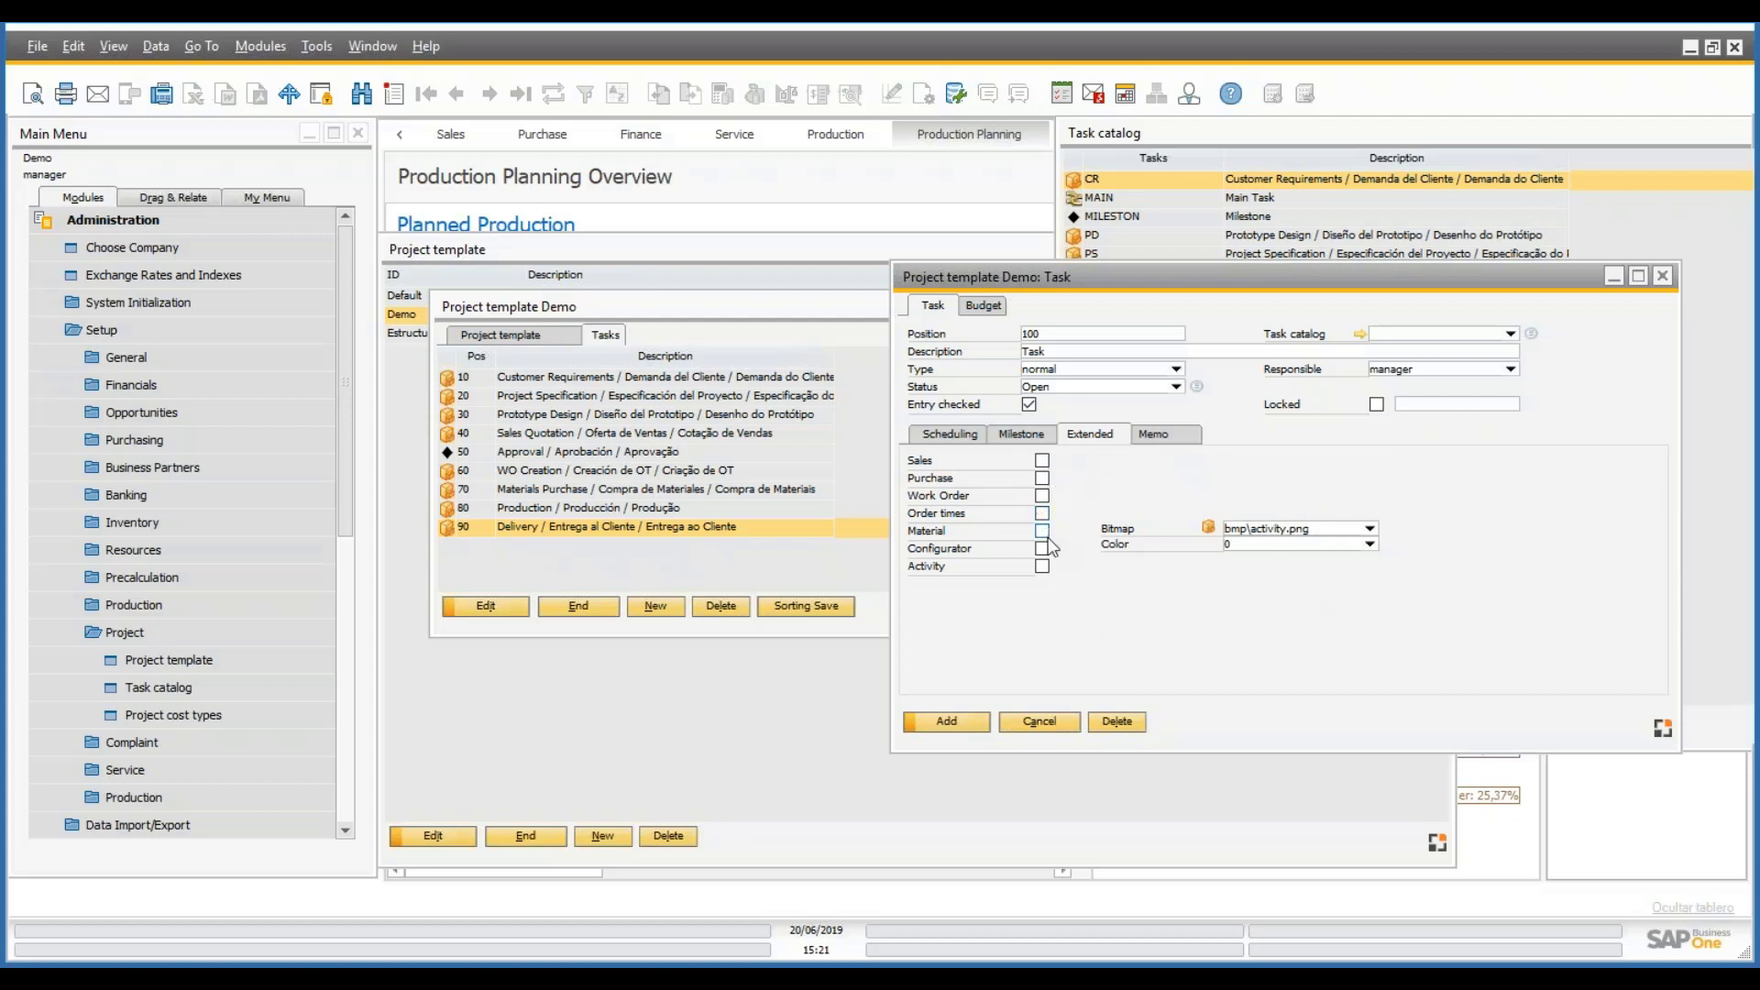
click(1043, 515)
click(1370, 460)
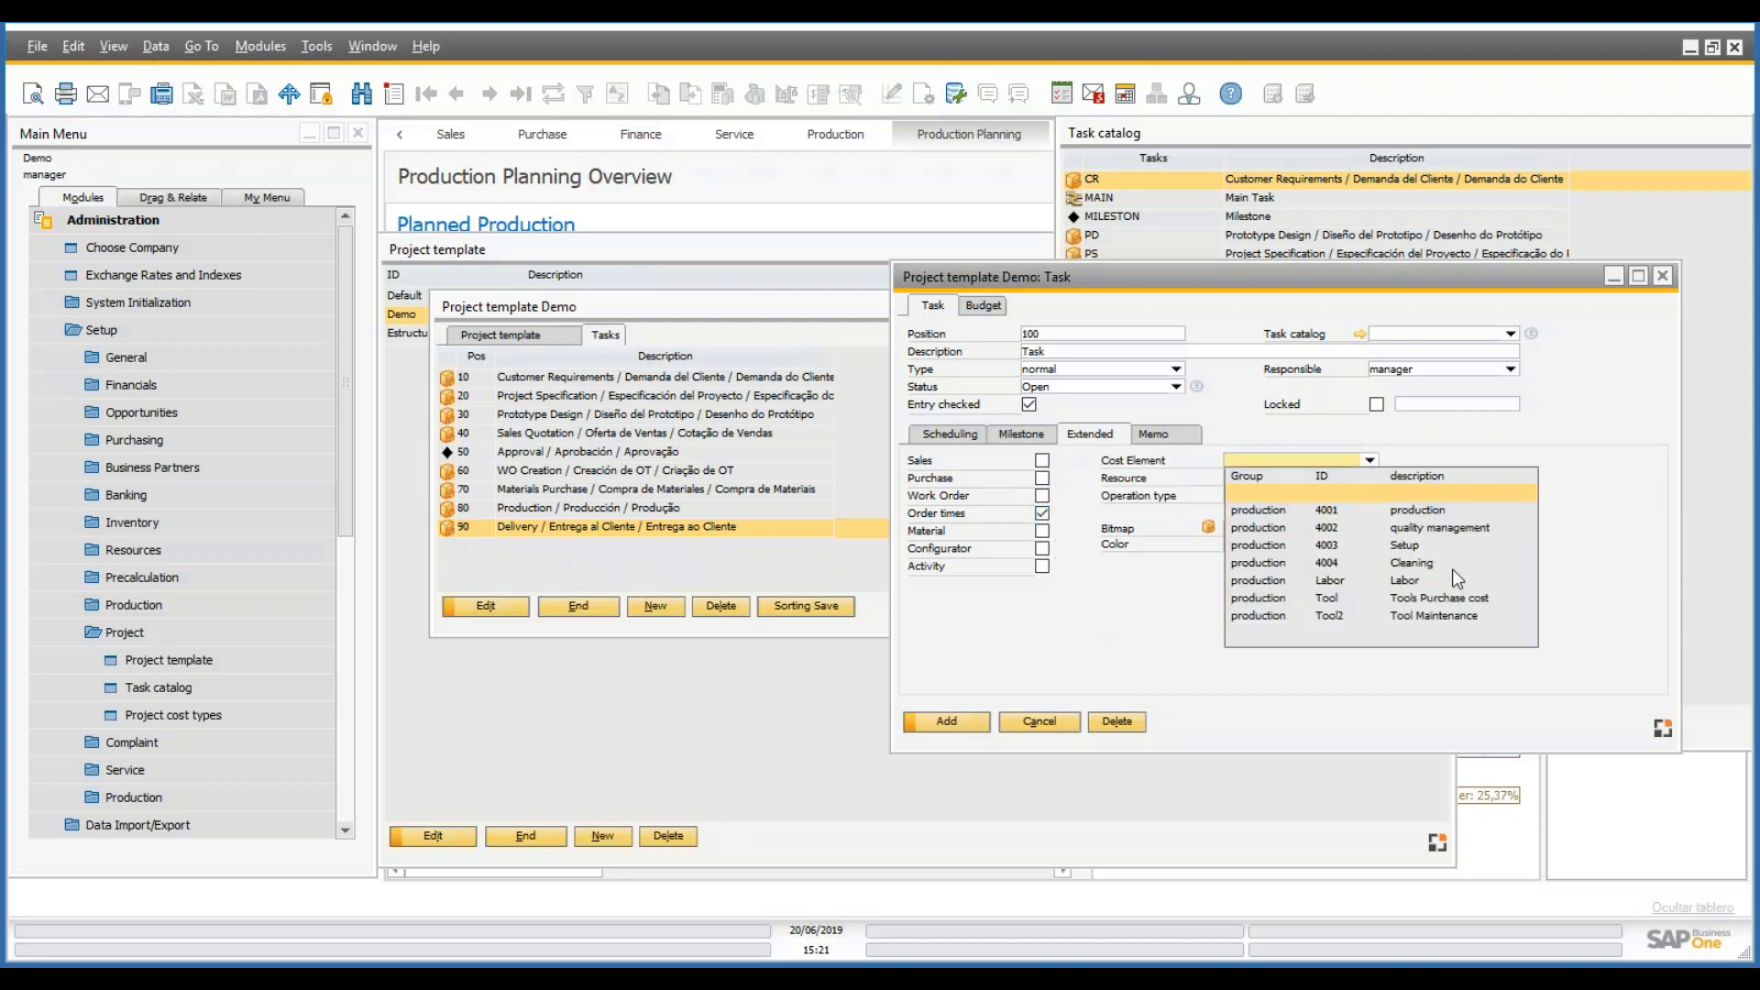
click(1423, 510)
click(1370, 477)
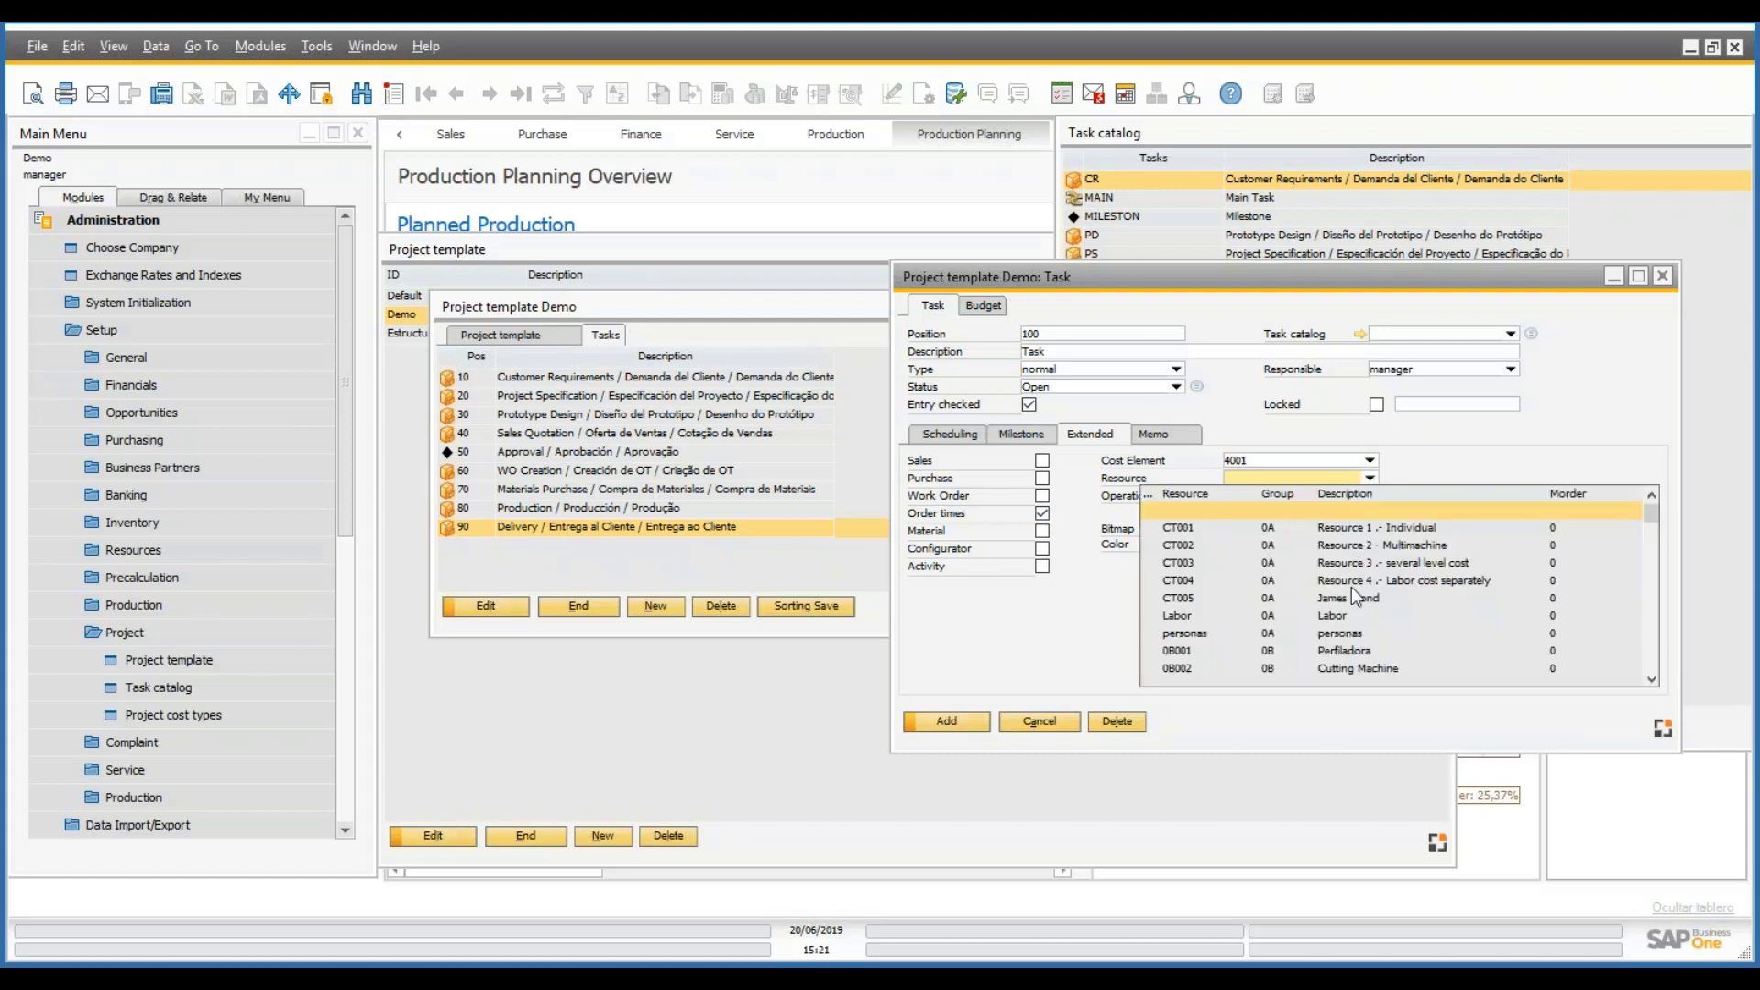
click(1357, 633)
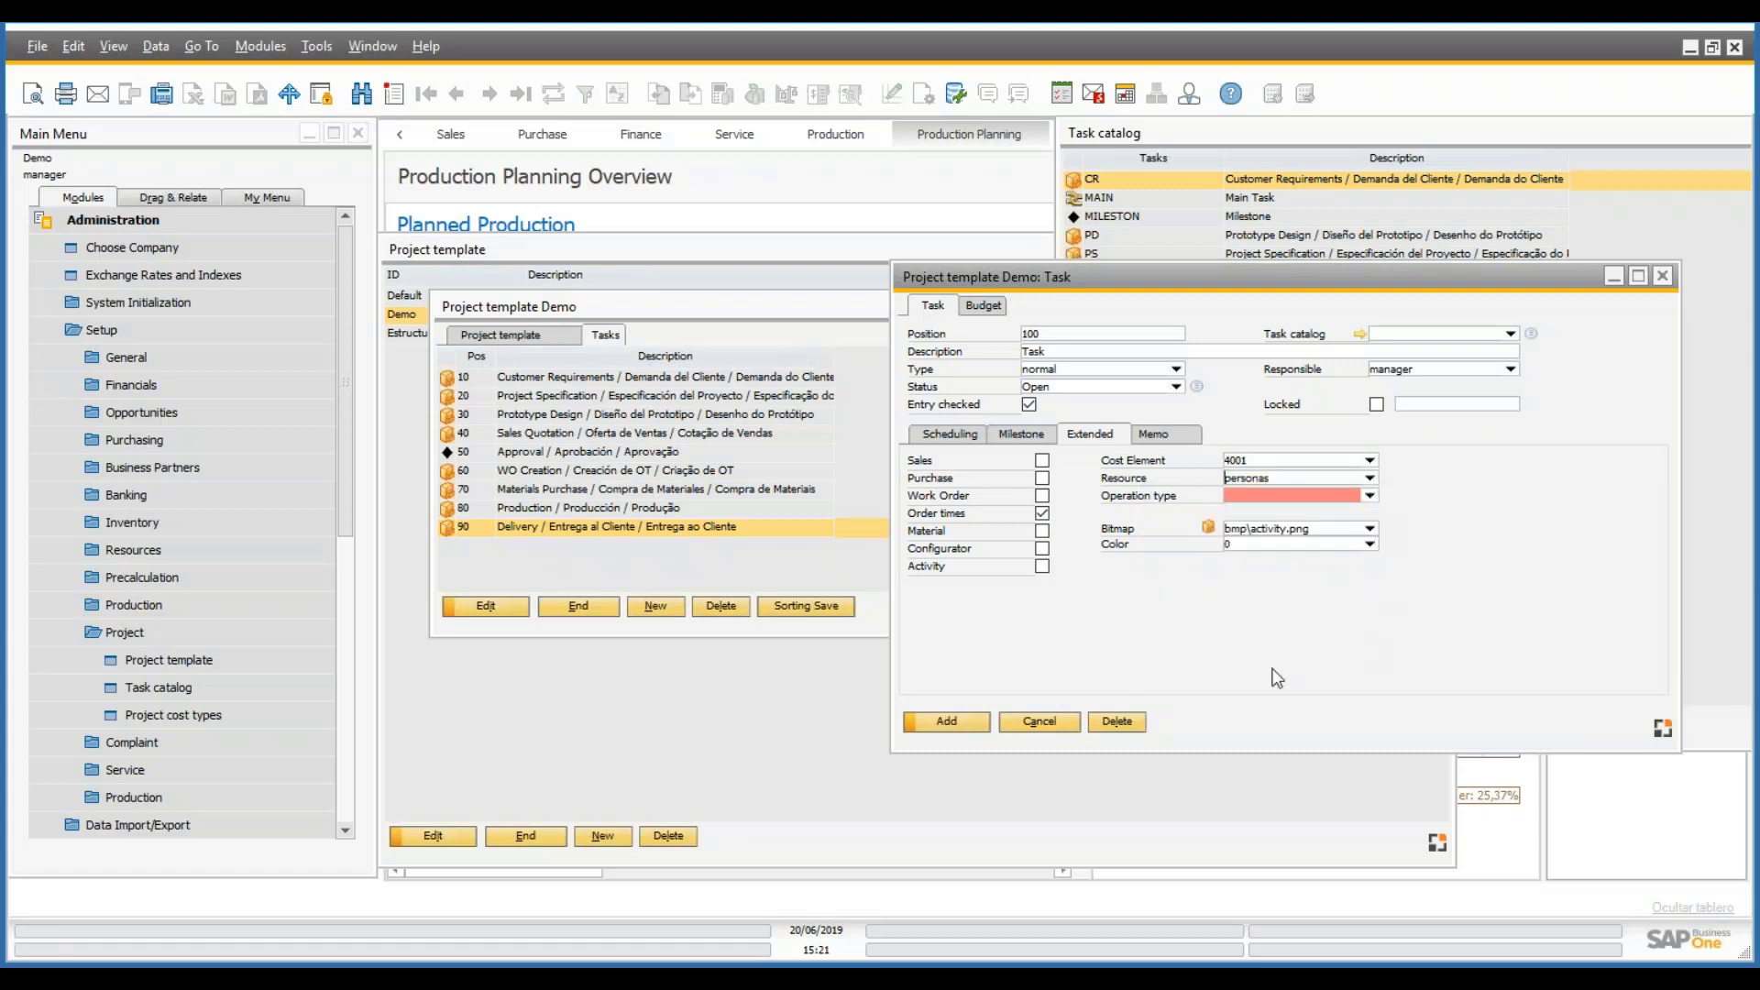
click(941, 723)
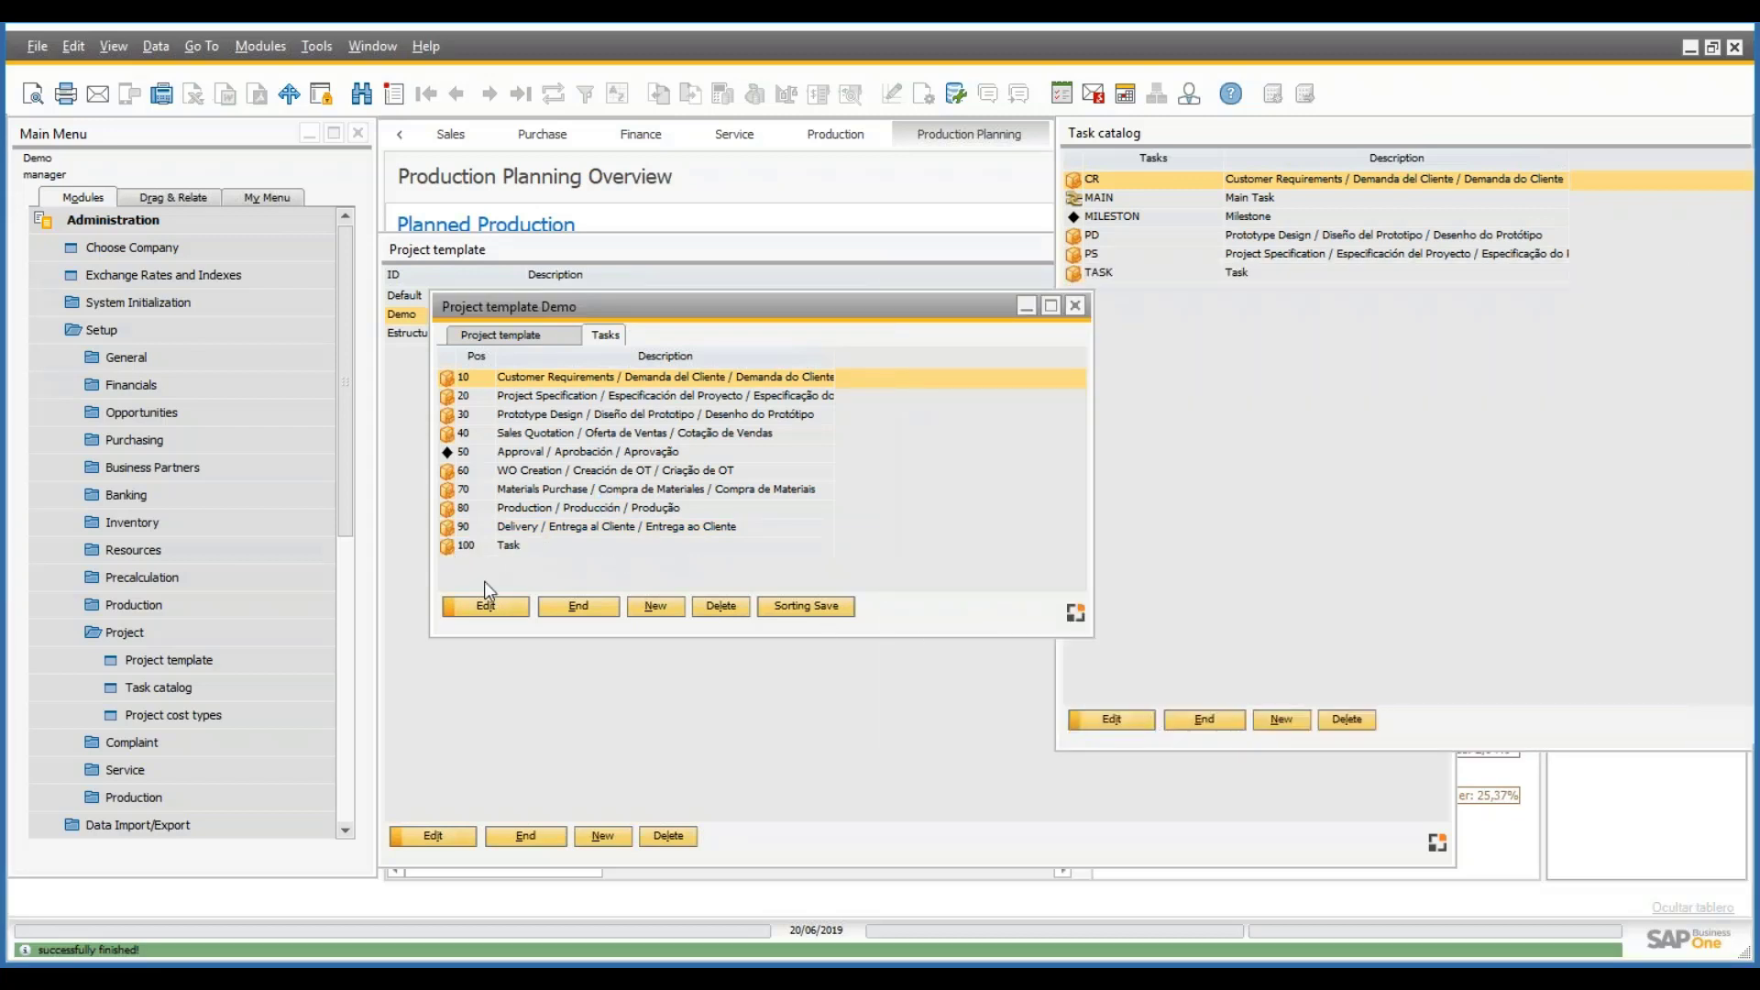
- Move task 100 above 90 Delivery in the Demo task list and save the order
click(493, 546)
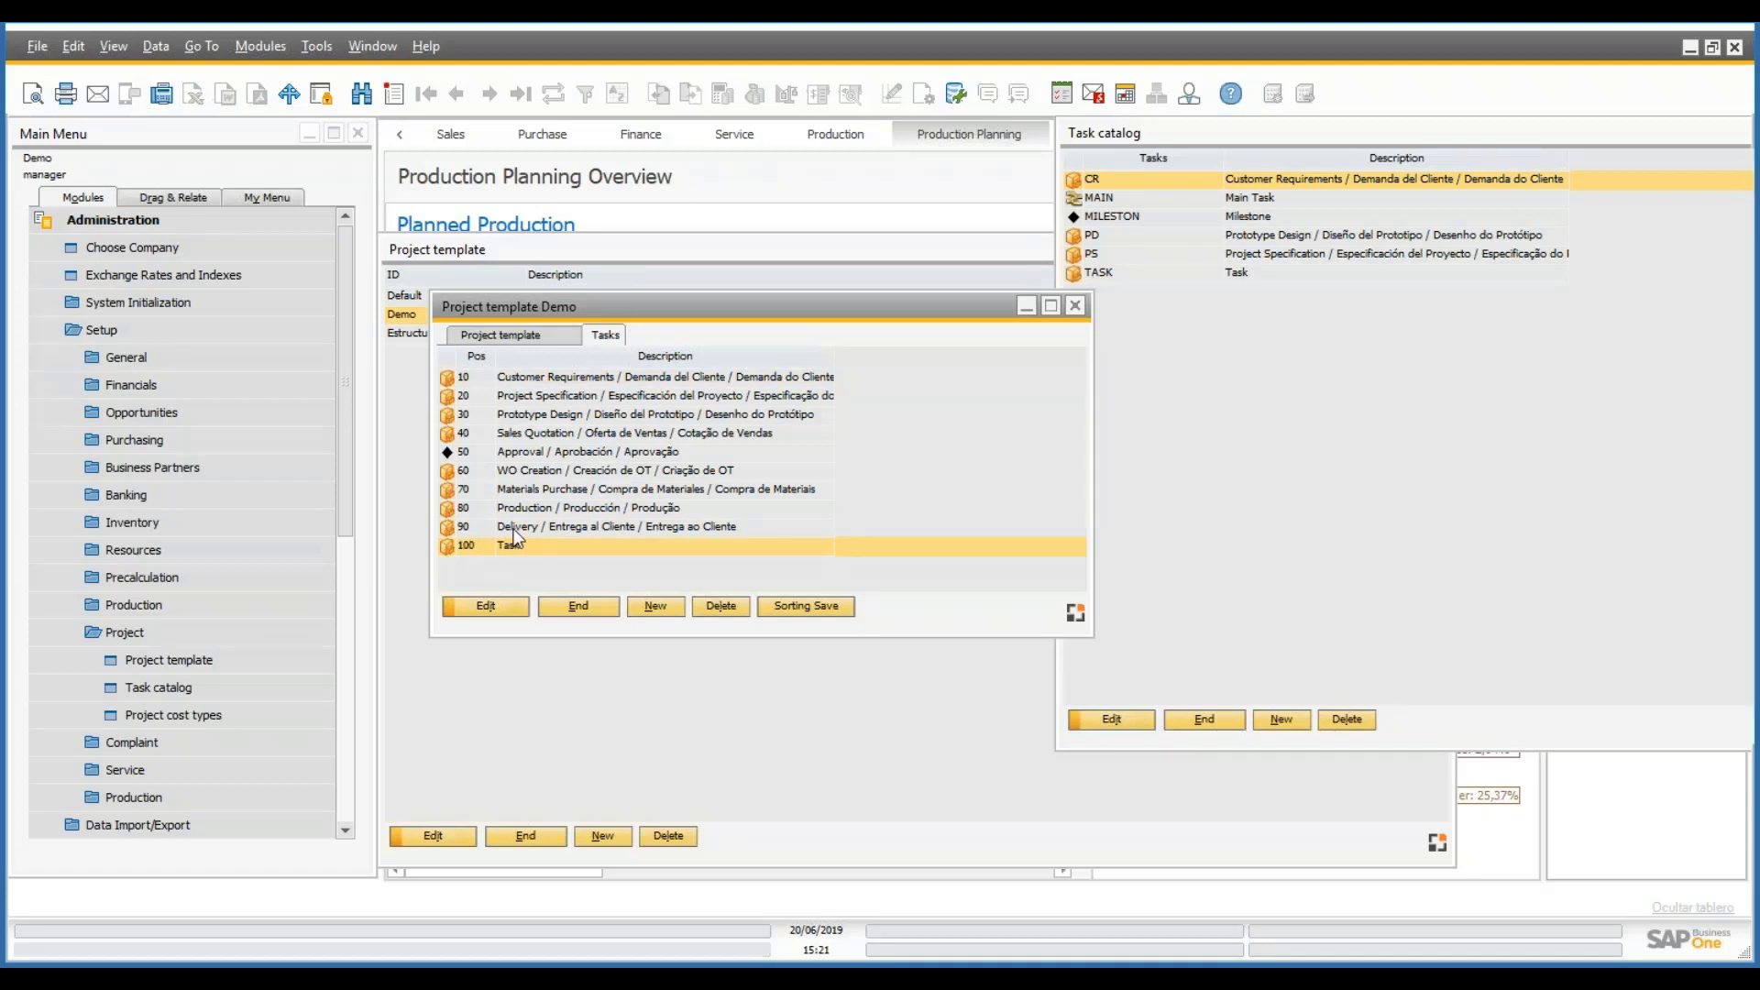
click(492, 536)
drag(452, 550, 496, 527)
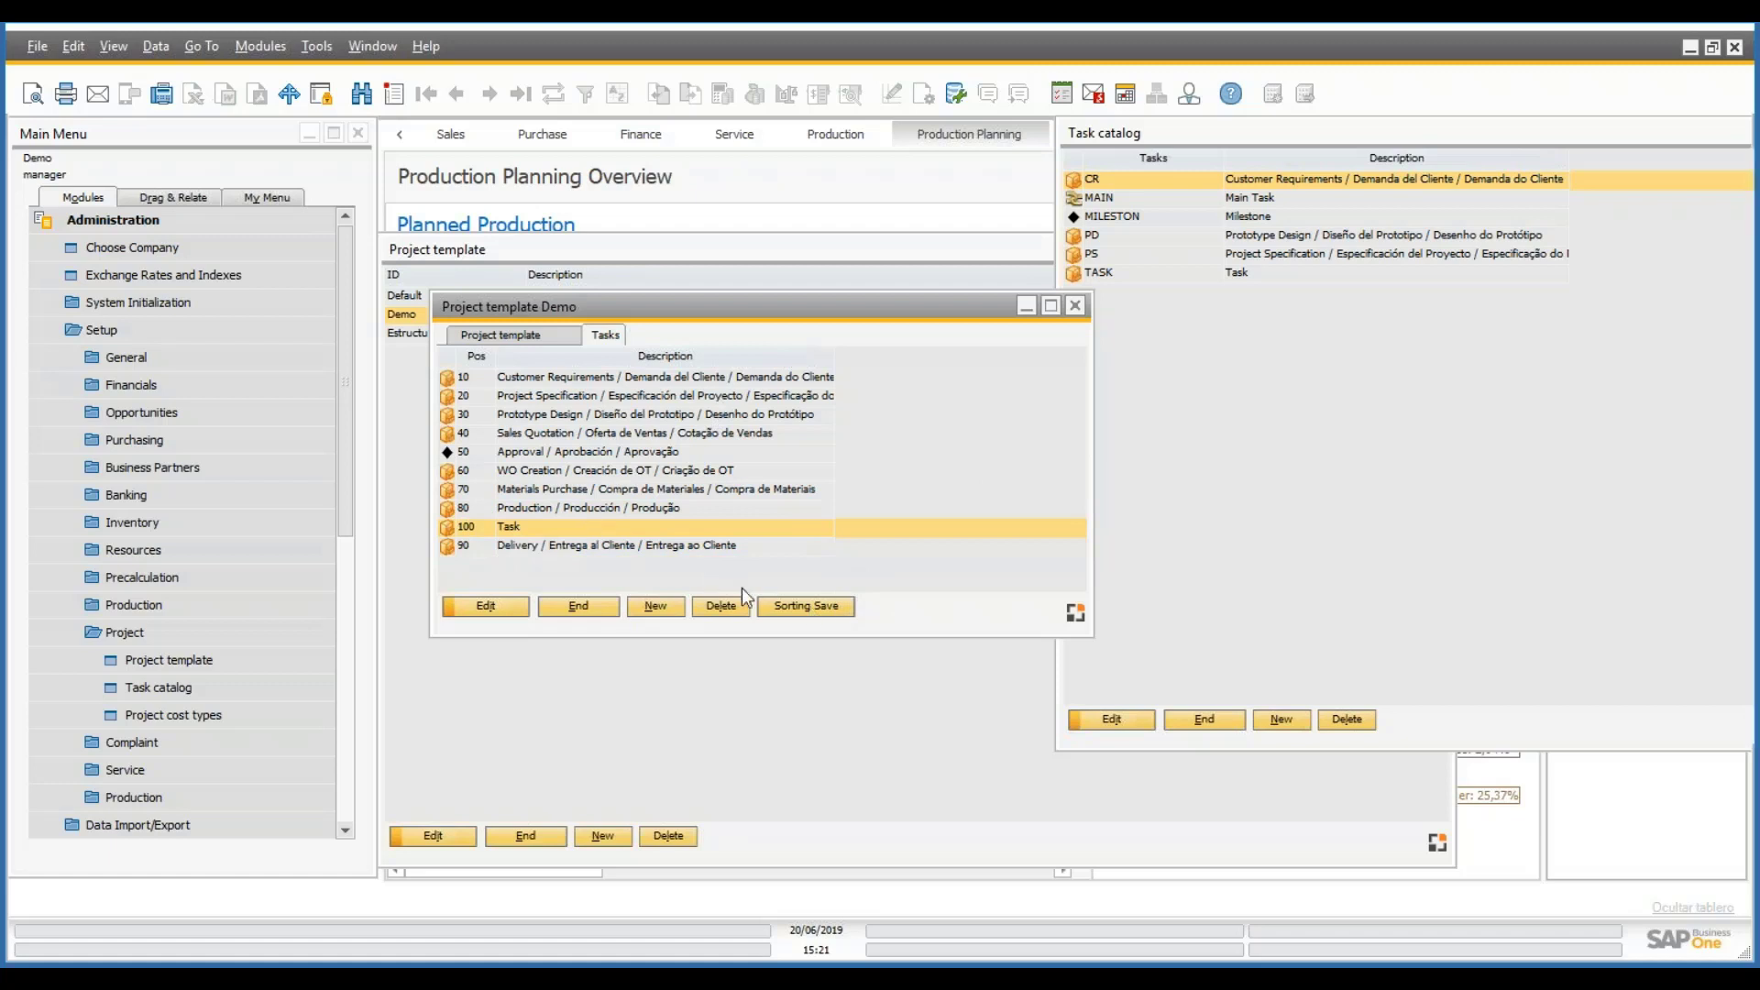
click(794, 609)
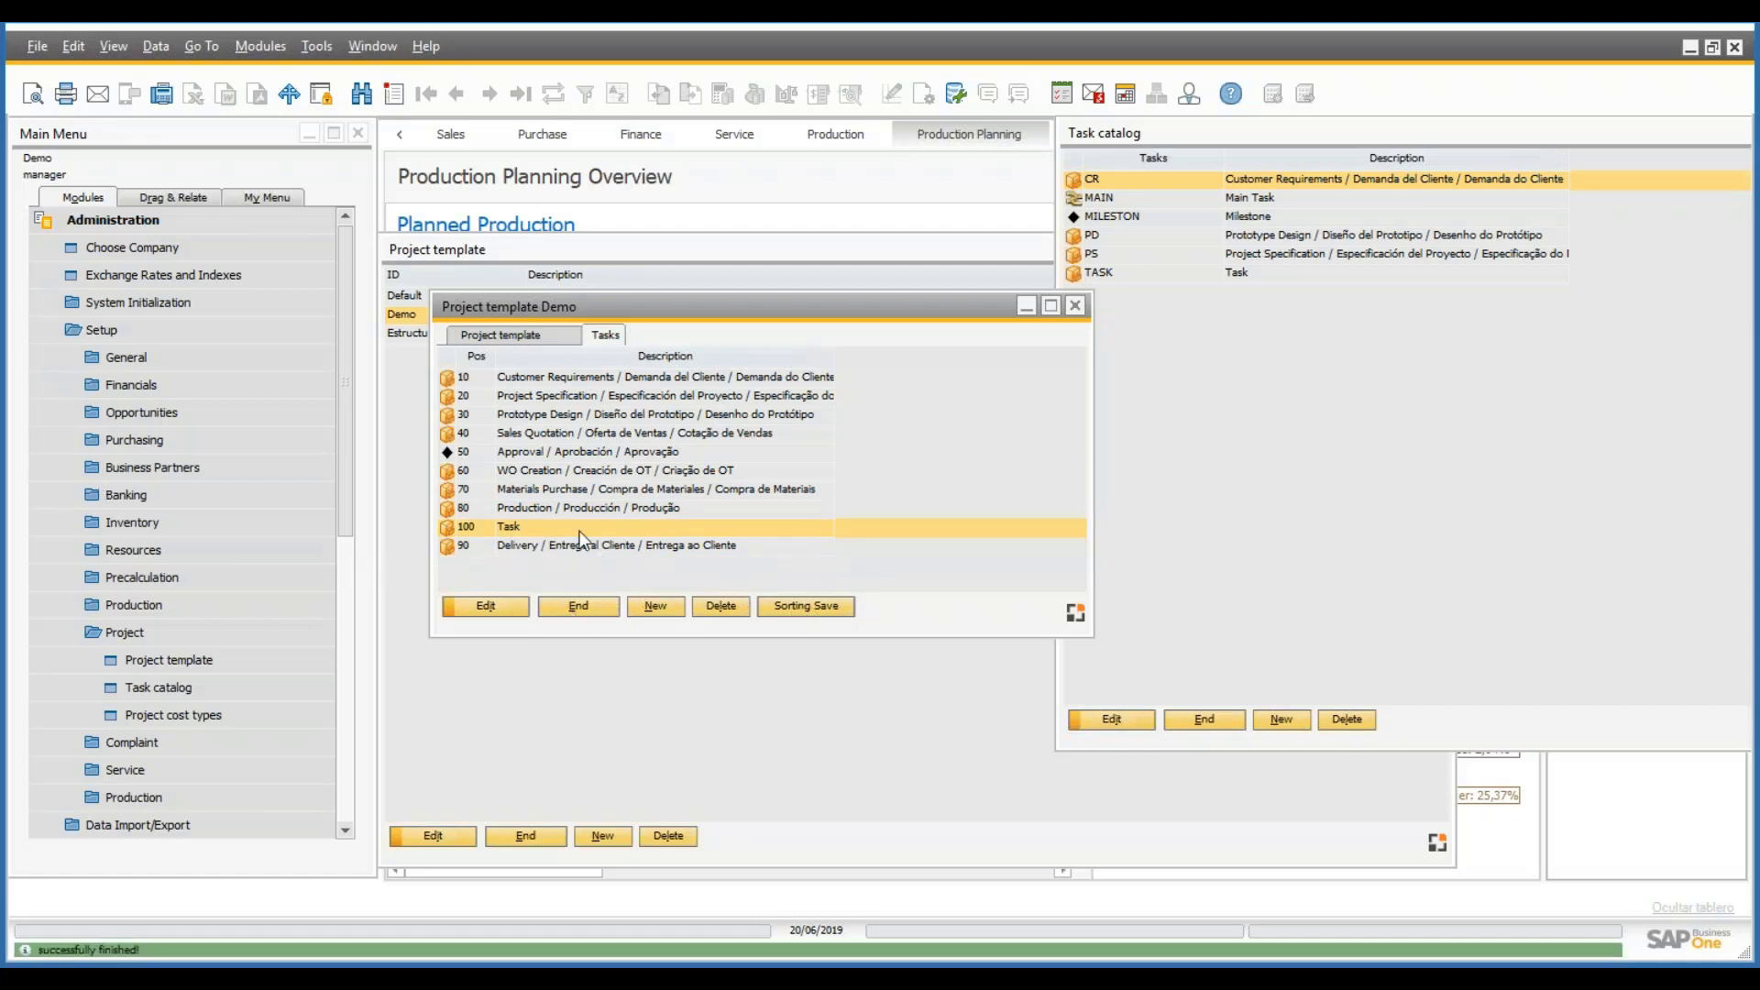
right_click(547, 541)
click(517, 550)
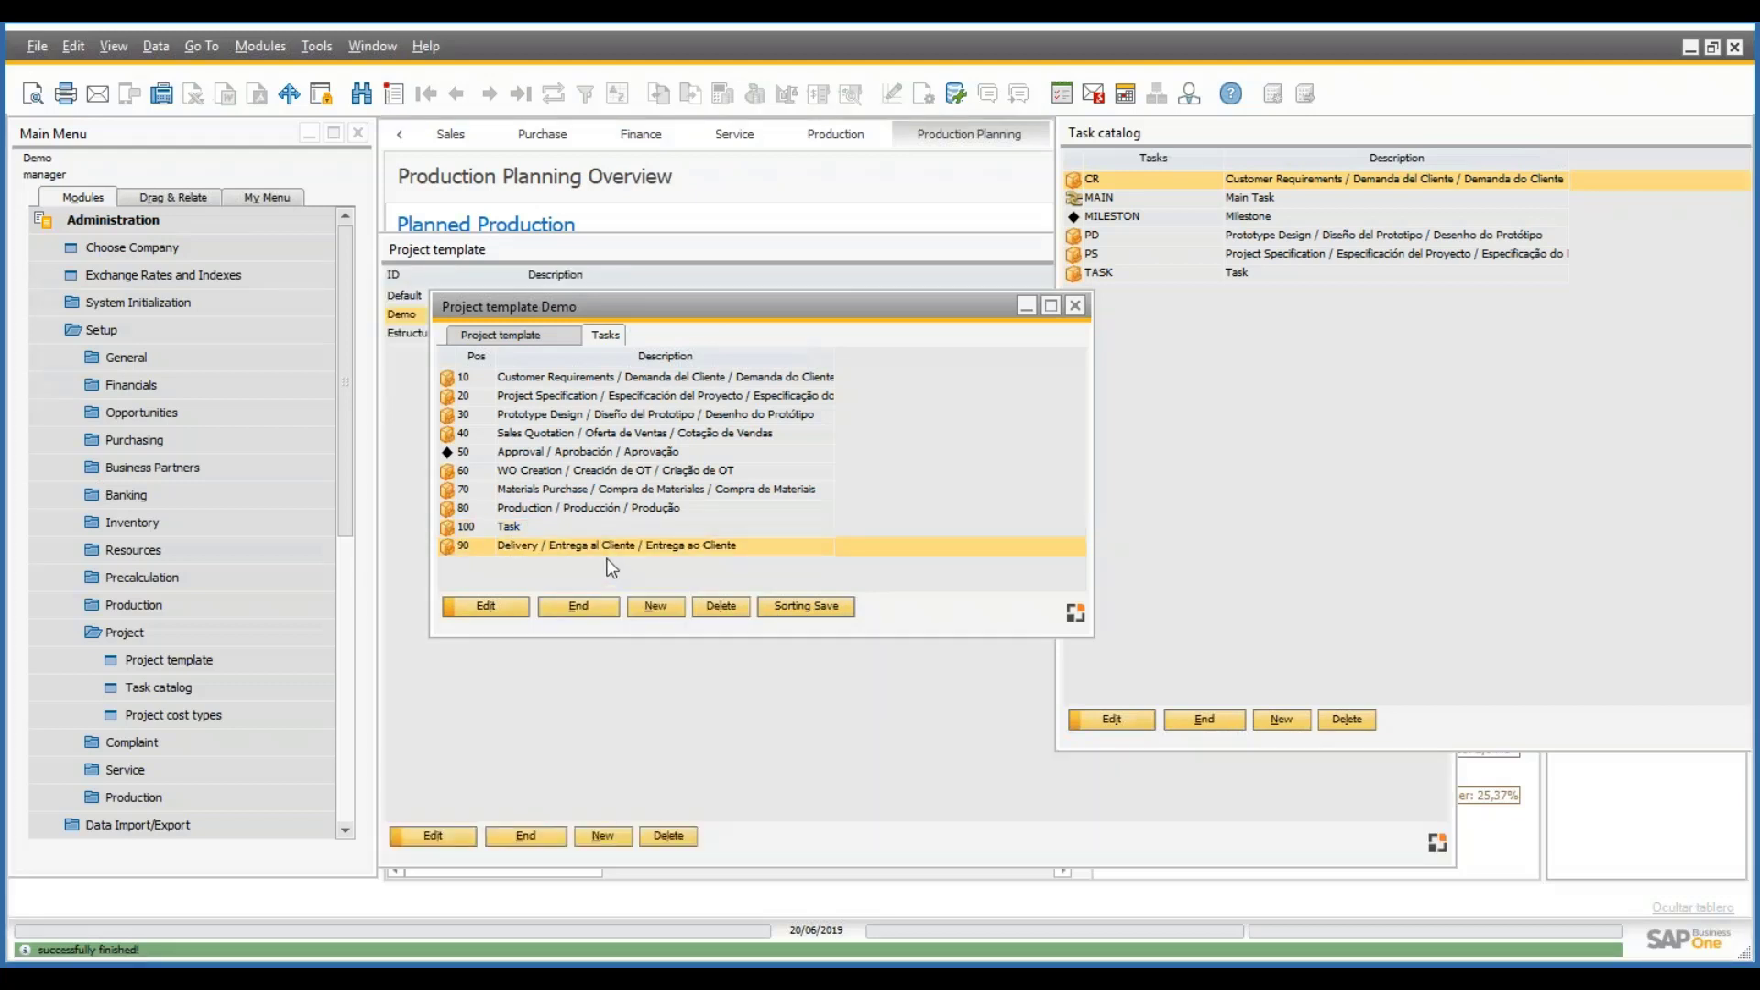
- Open task 100 'Task' and delete it, leaving tasks 10 through 90
double_click(719, 521)
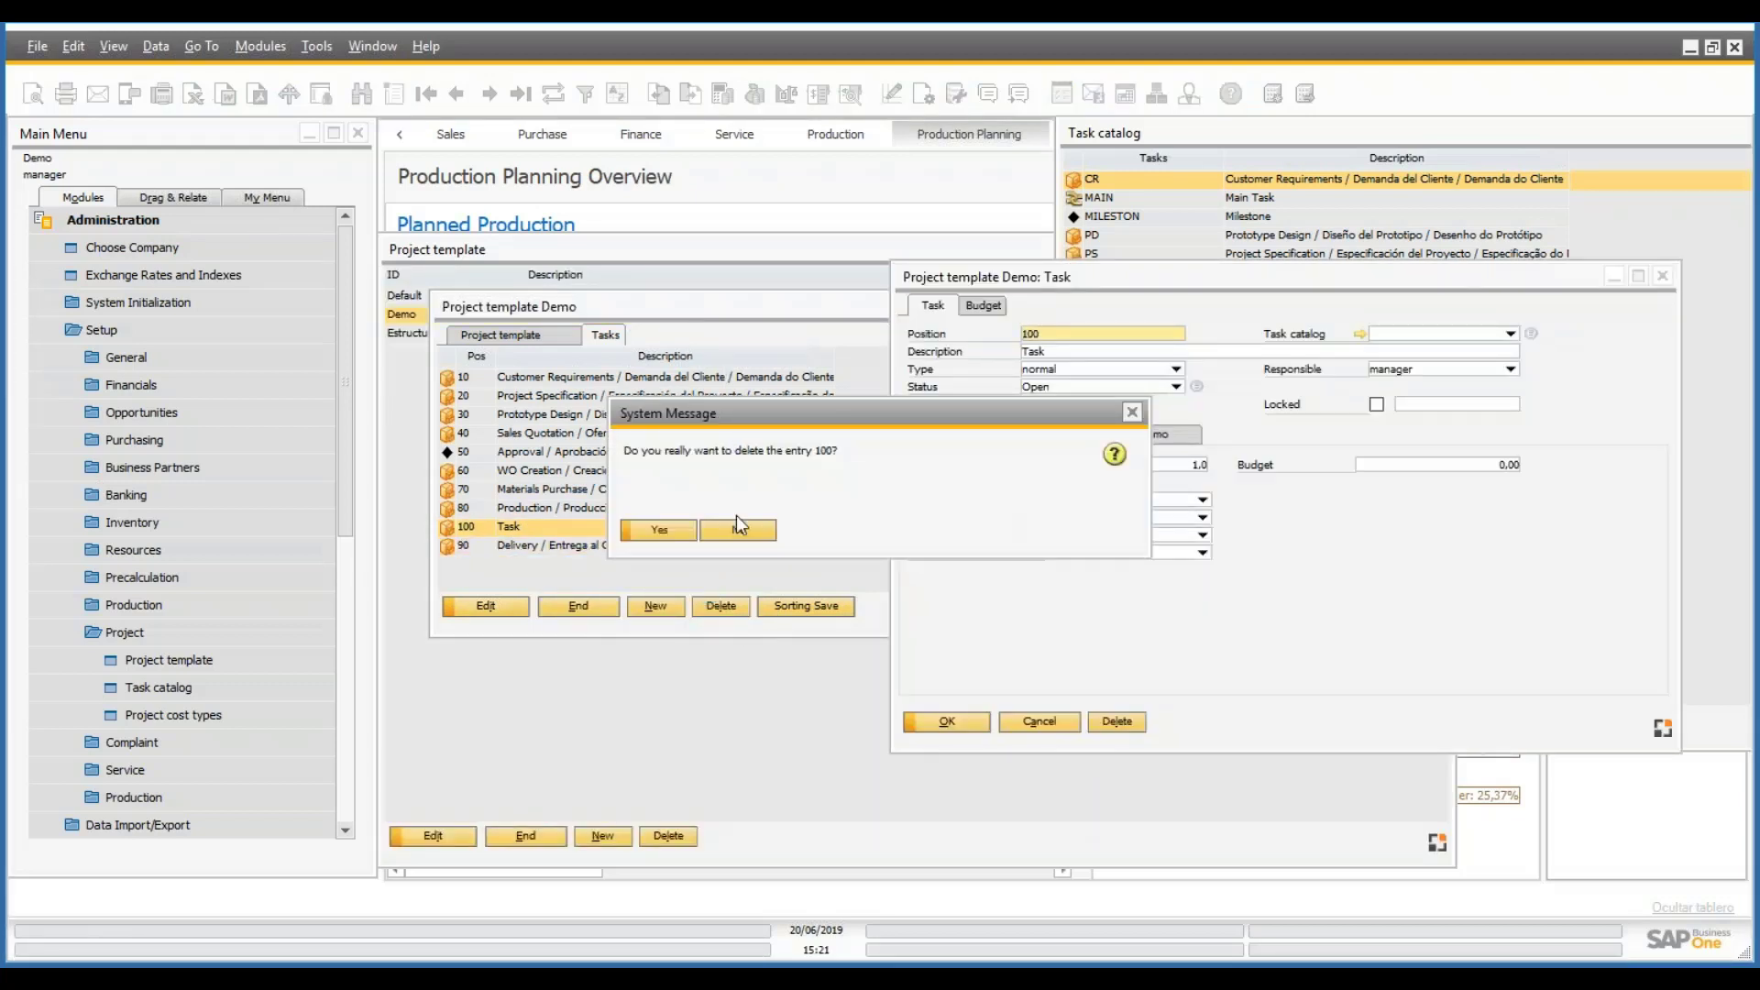
click(655, 528)
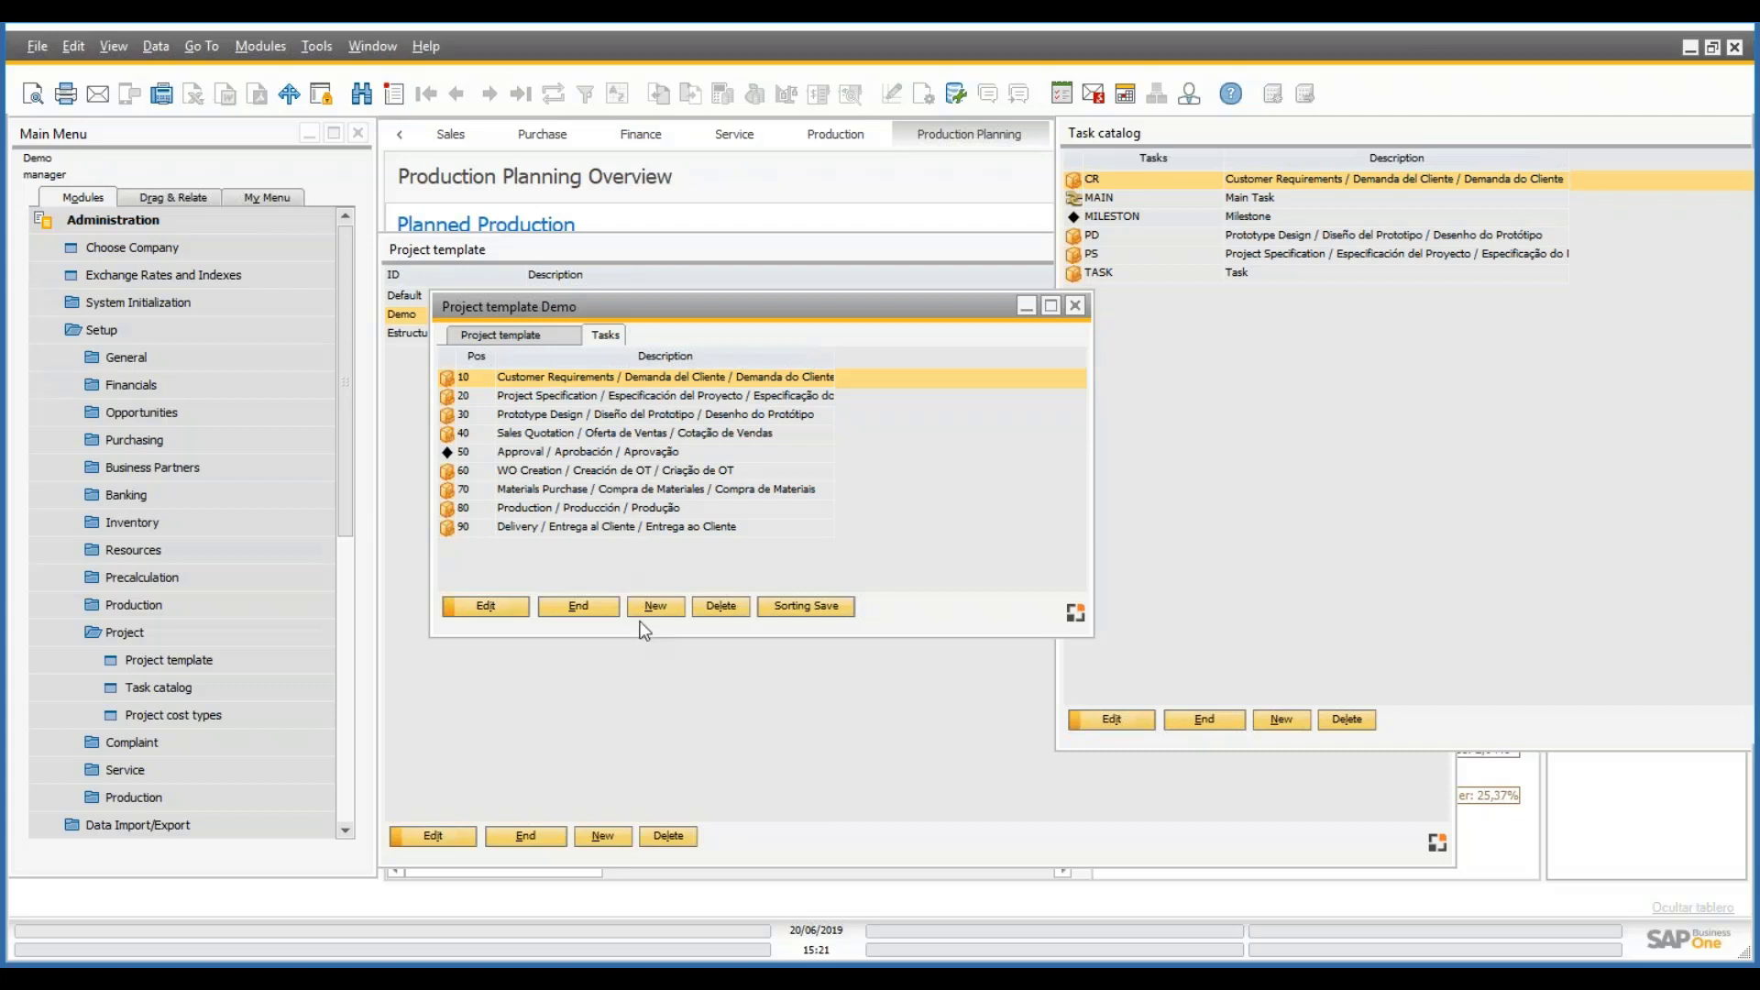
- Reopen the Demo template's tasks and open task 90 Delivery for editing
click(609, 610)
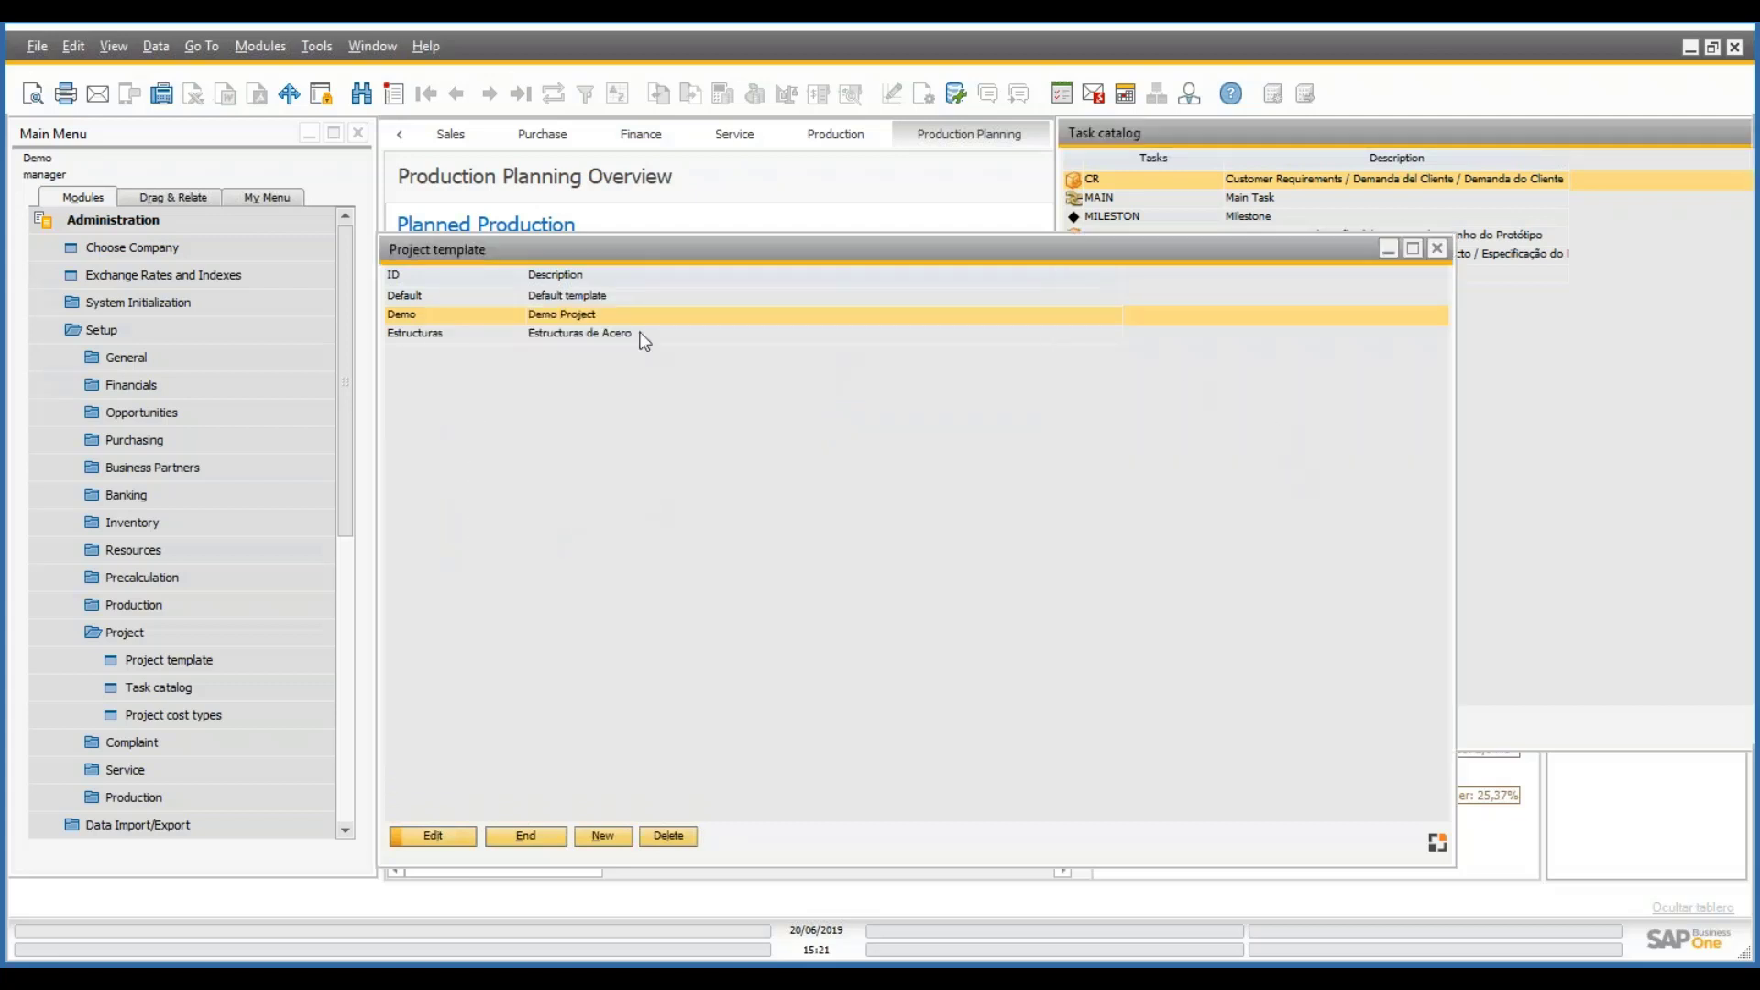
double_click(557, 315)
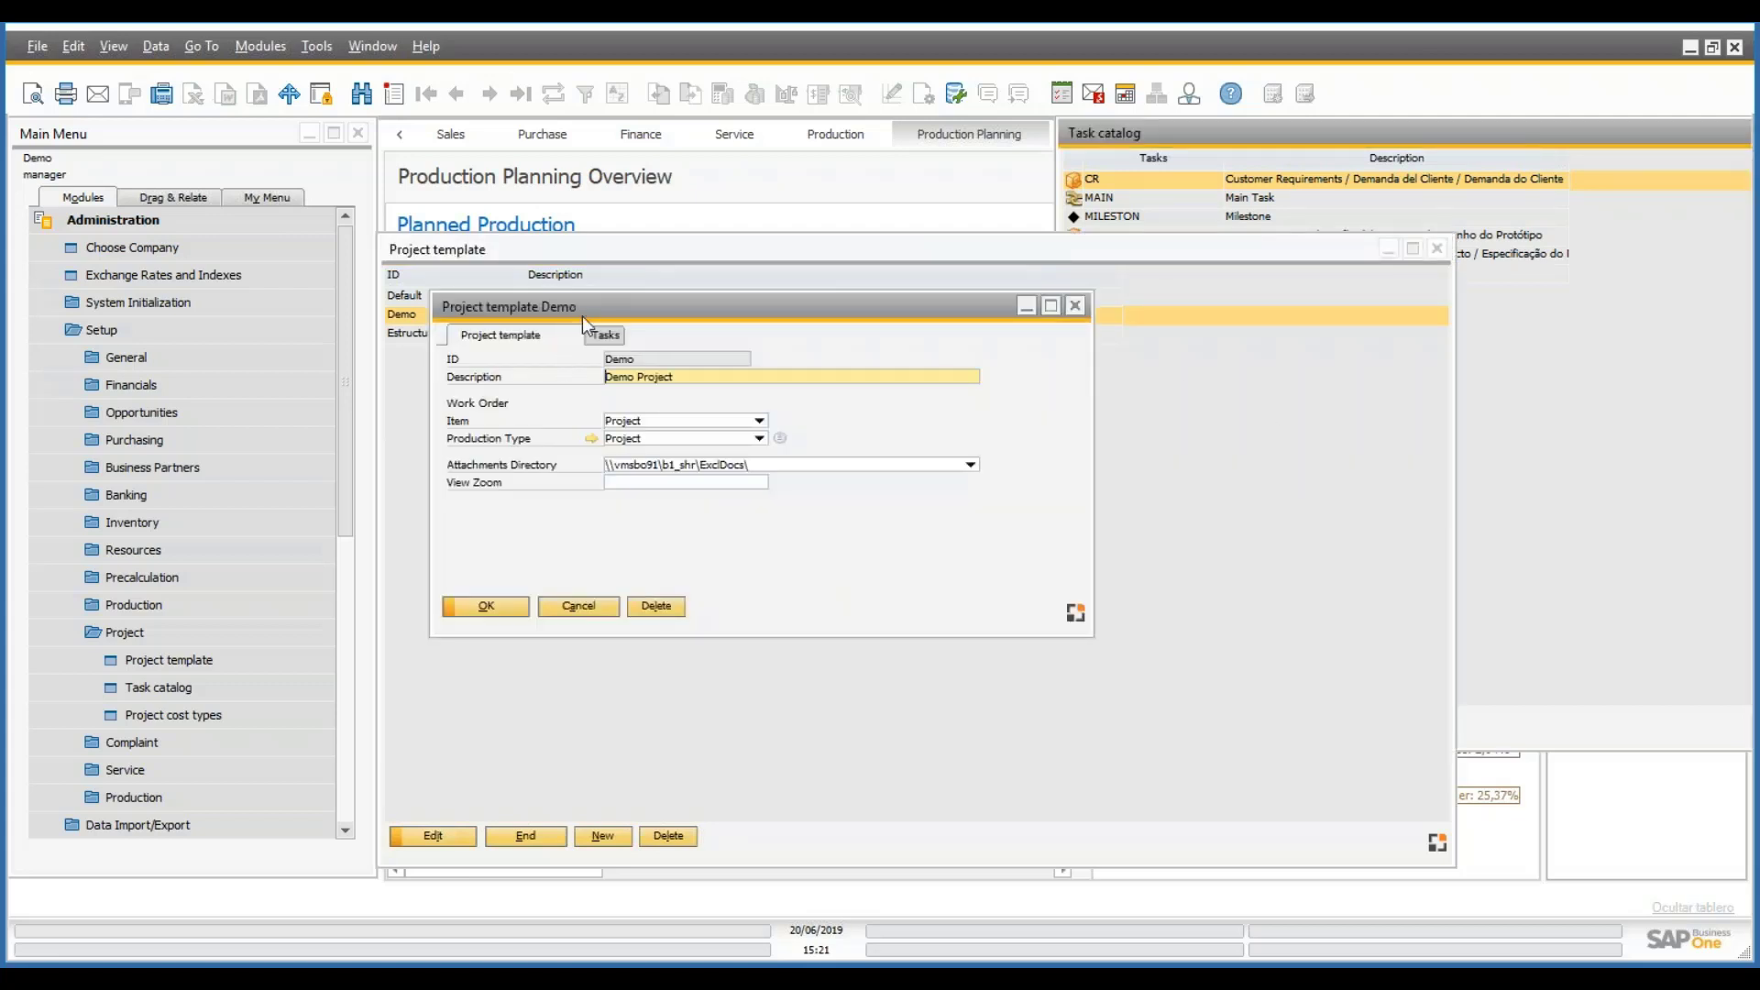
click(601, 335)
click(522, 528)
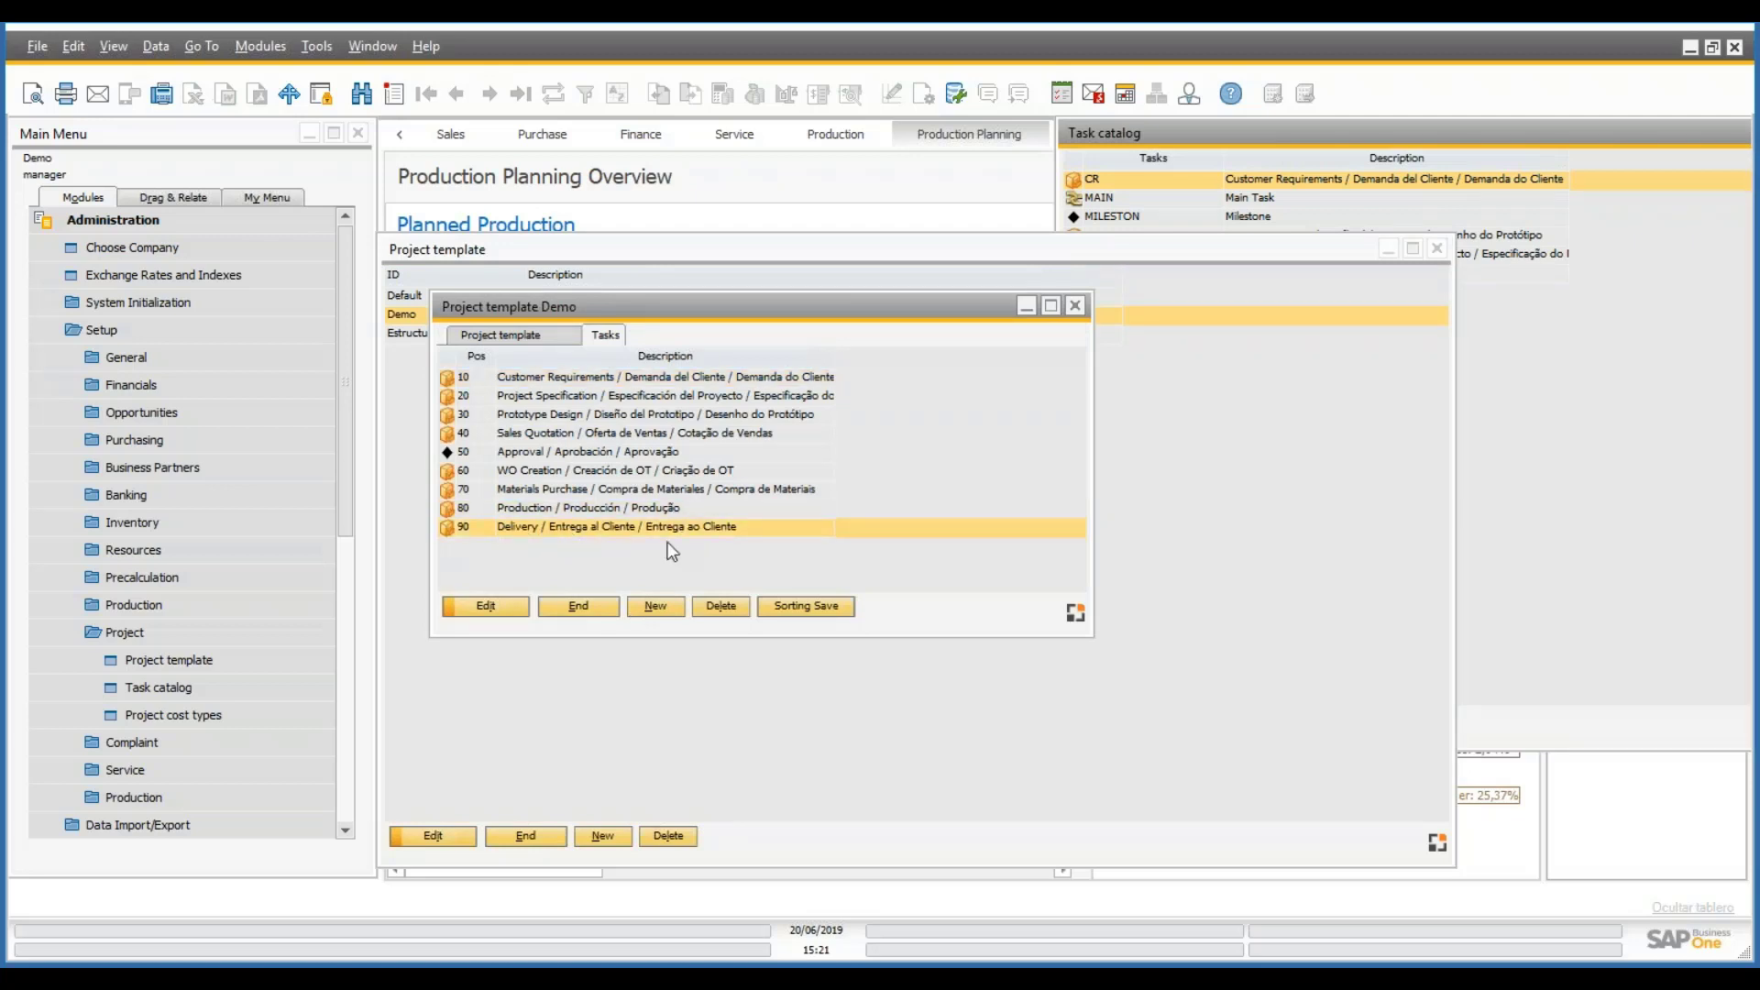
double_click(763, 531)
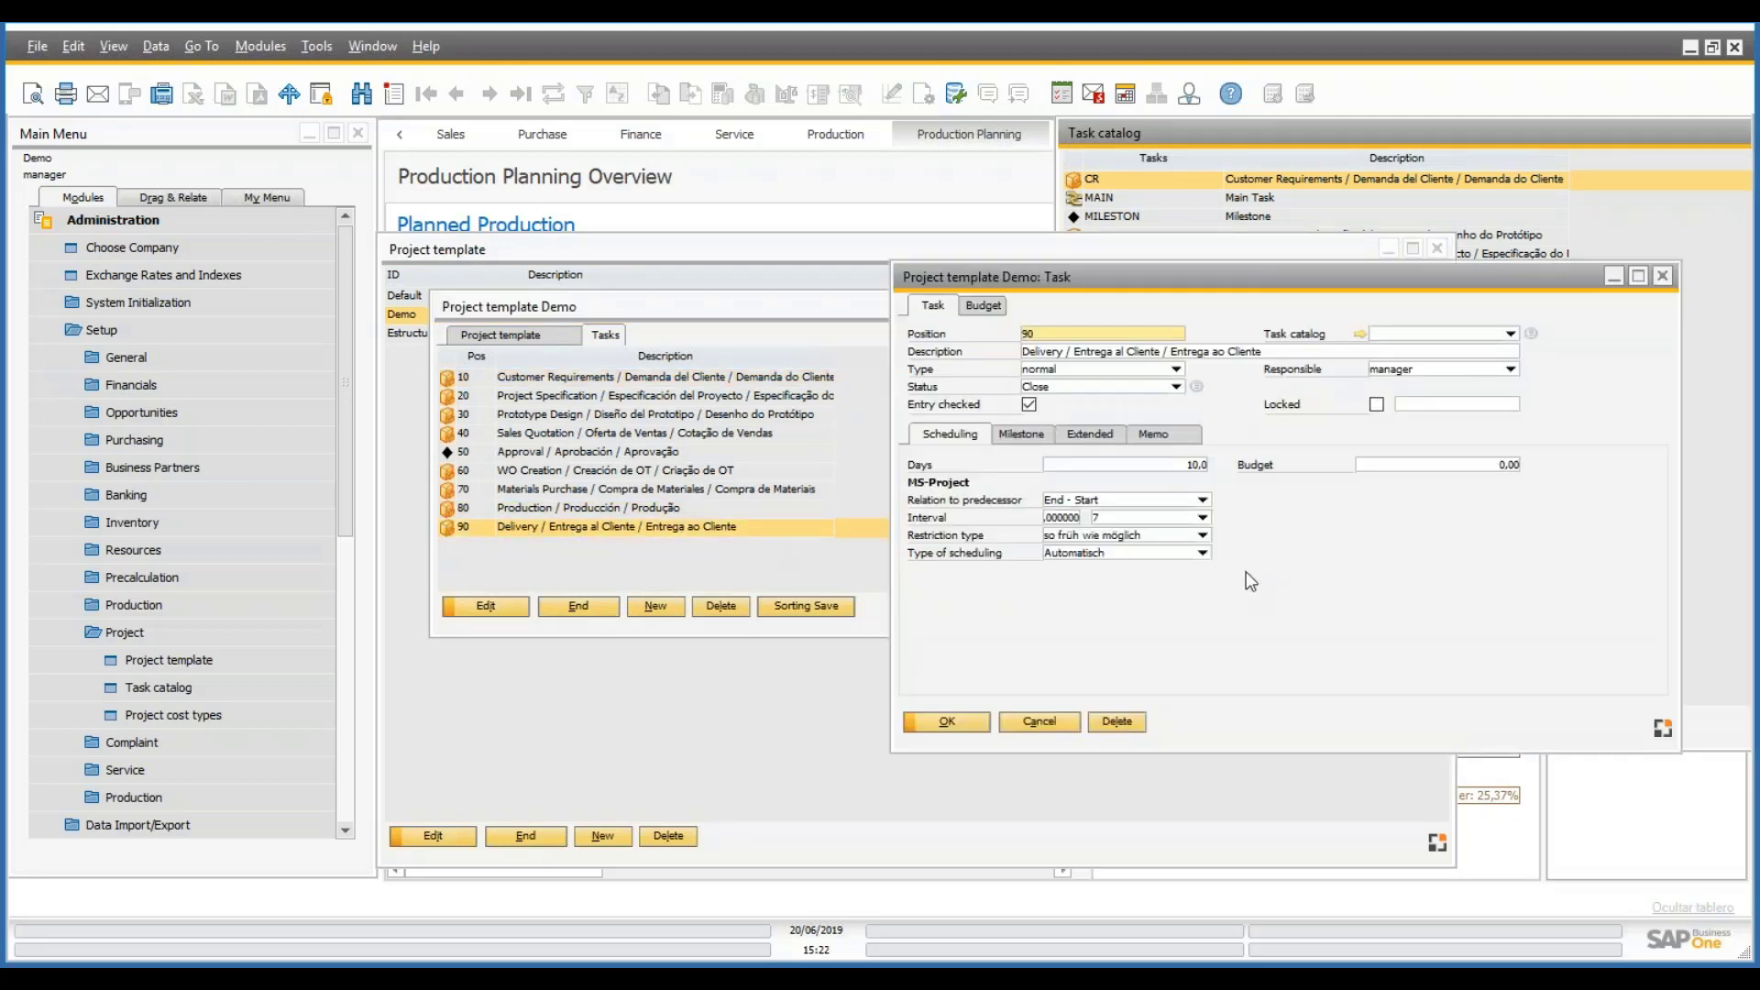
- Set task 90's bitmap to Delivery.png, save it, and close the Demo template
click(1033, 439)
click(1091, 438)
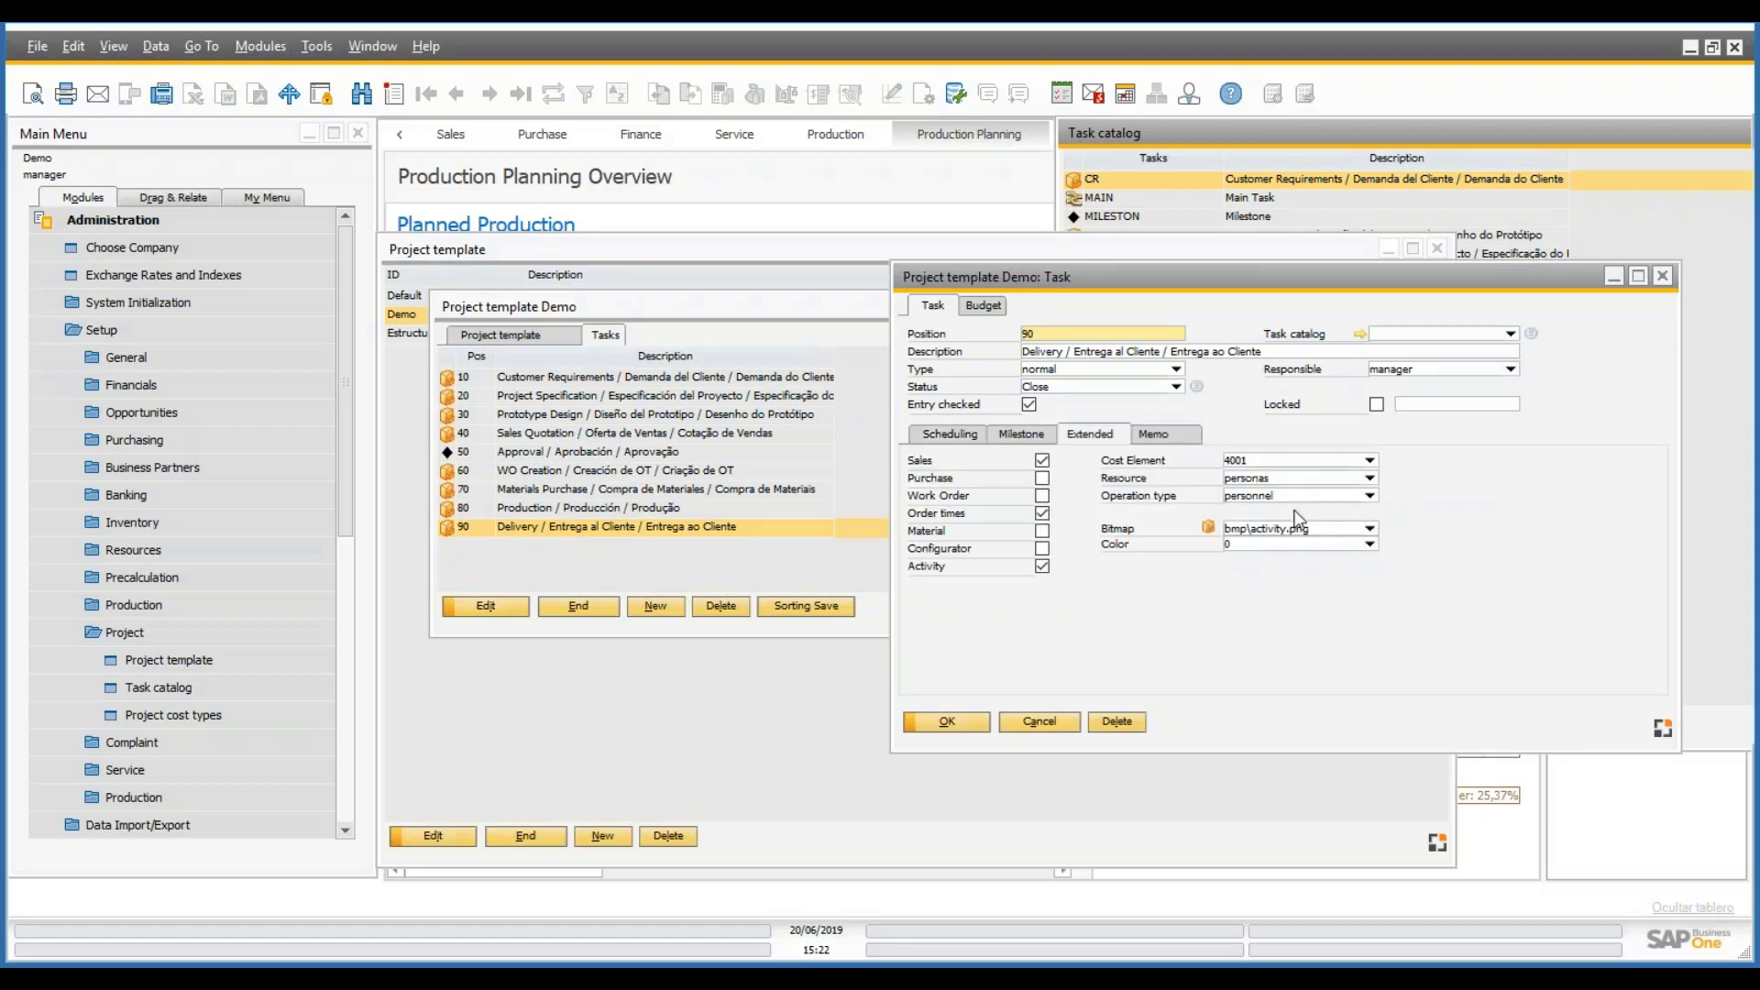
click(1370, 529)
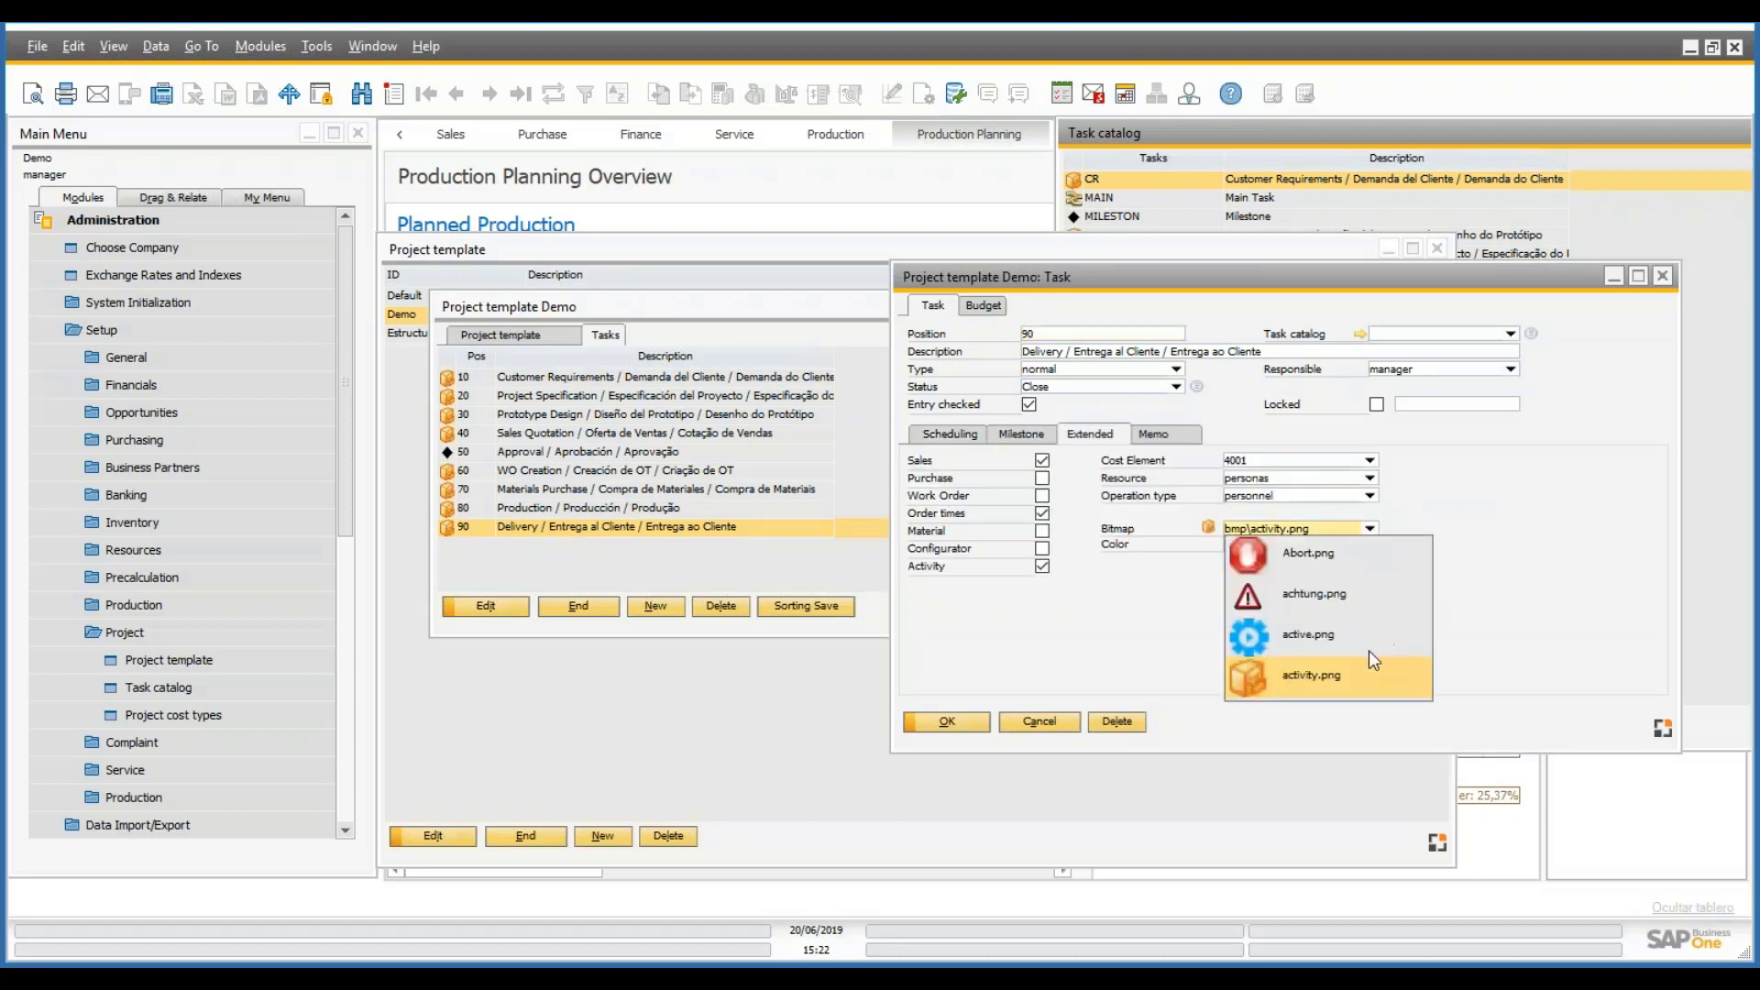
scroll(1334, 653, down, 2)
scroll(1338, 662, down, 3)
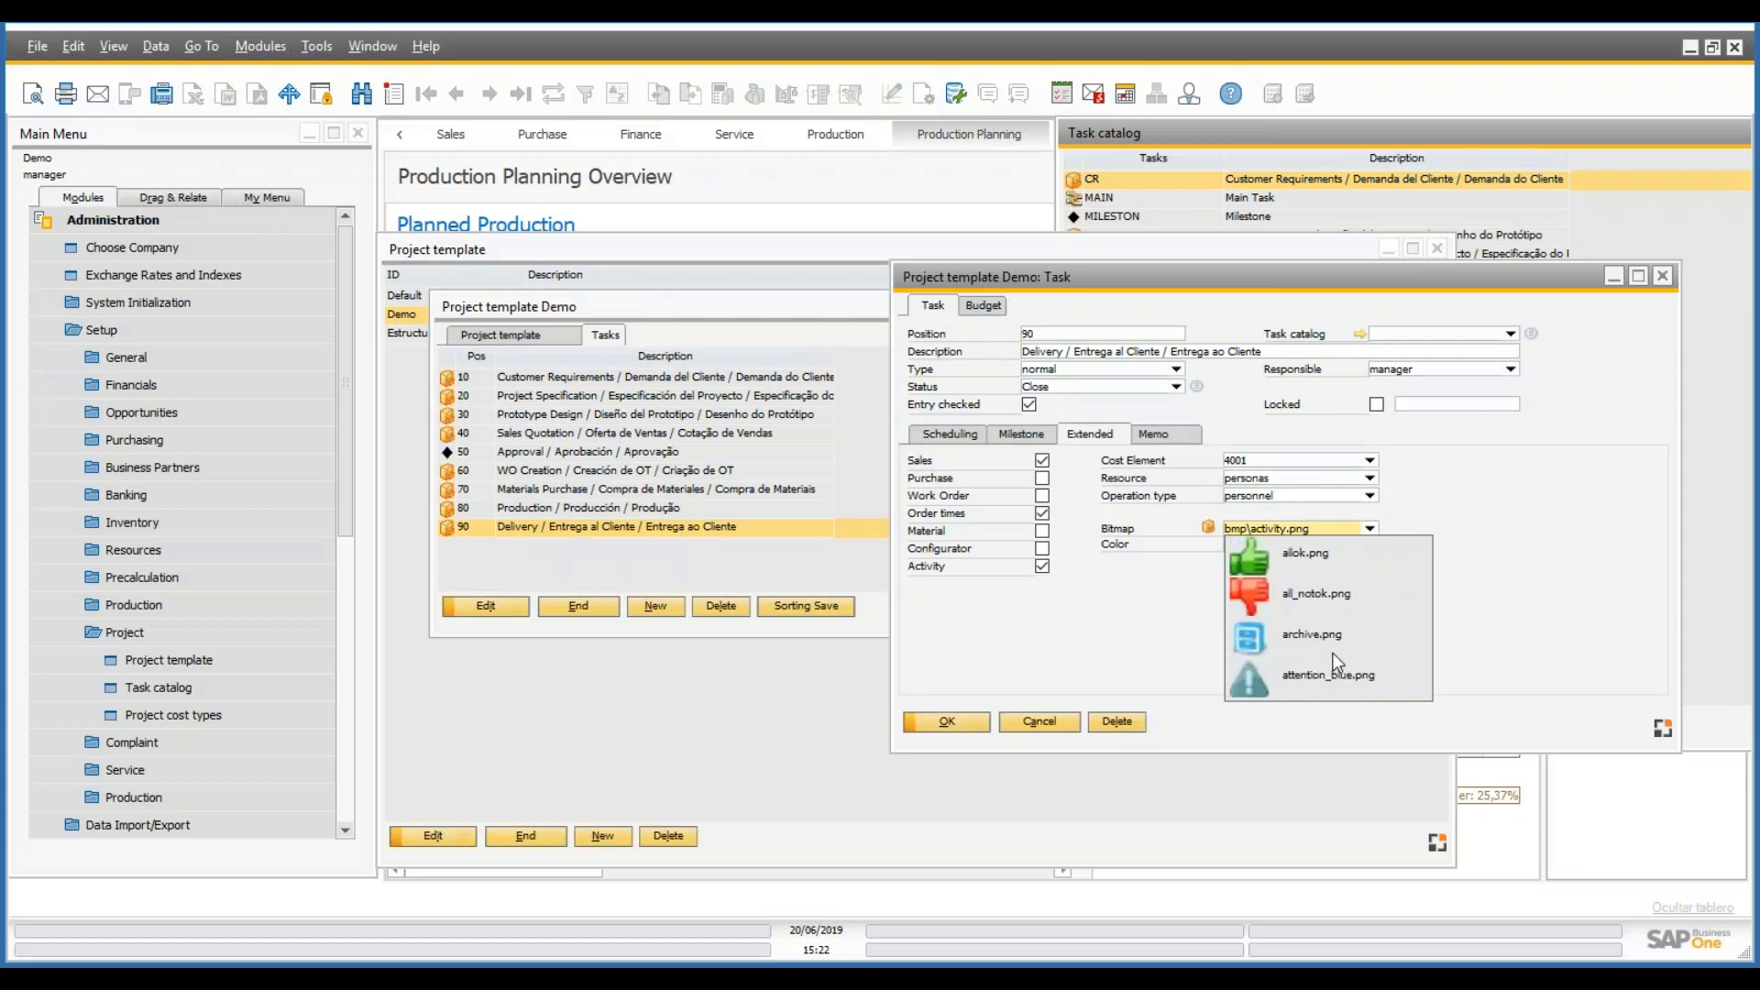
scroll(1338, 662, down, 8)
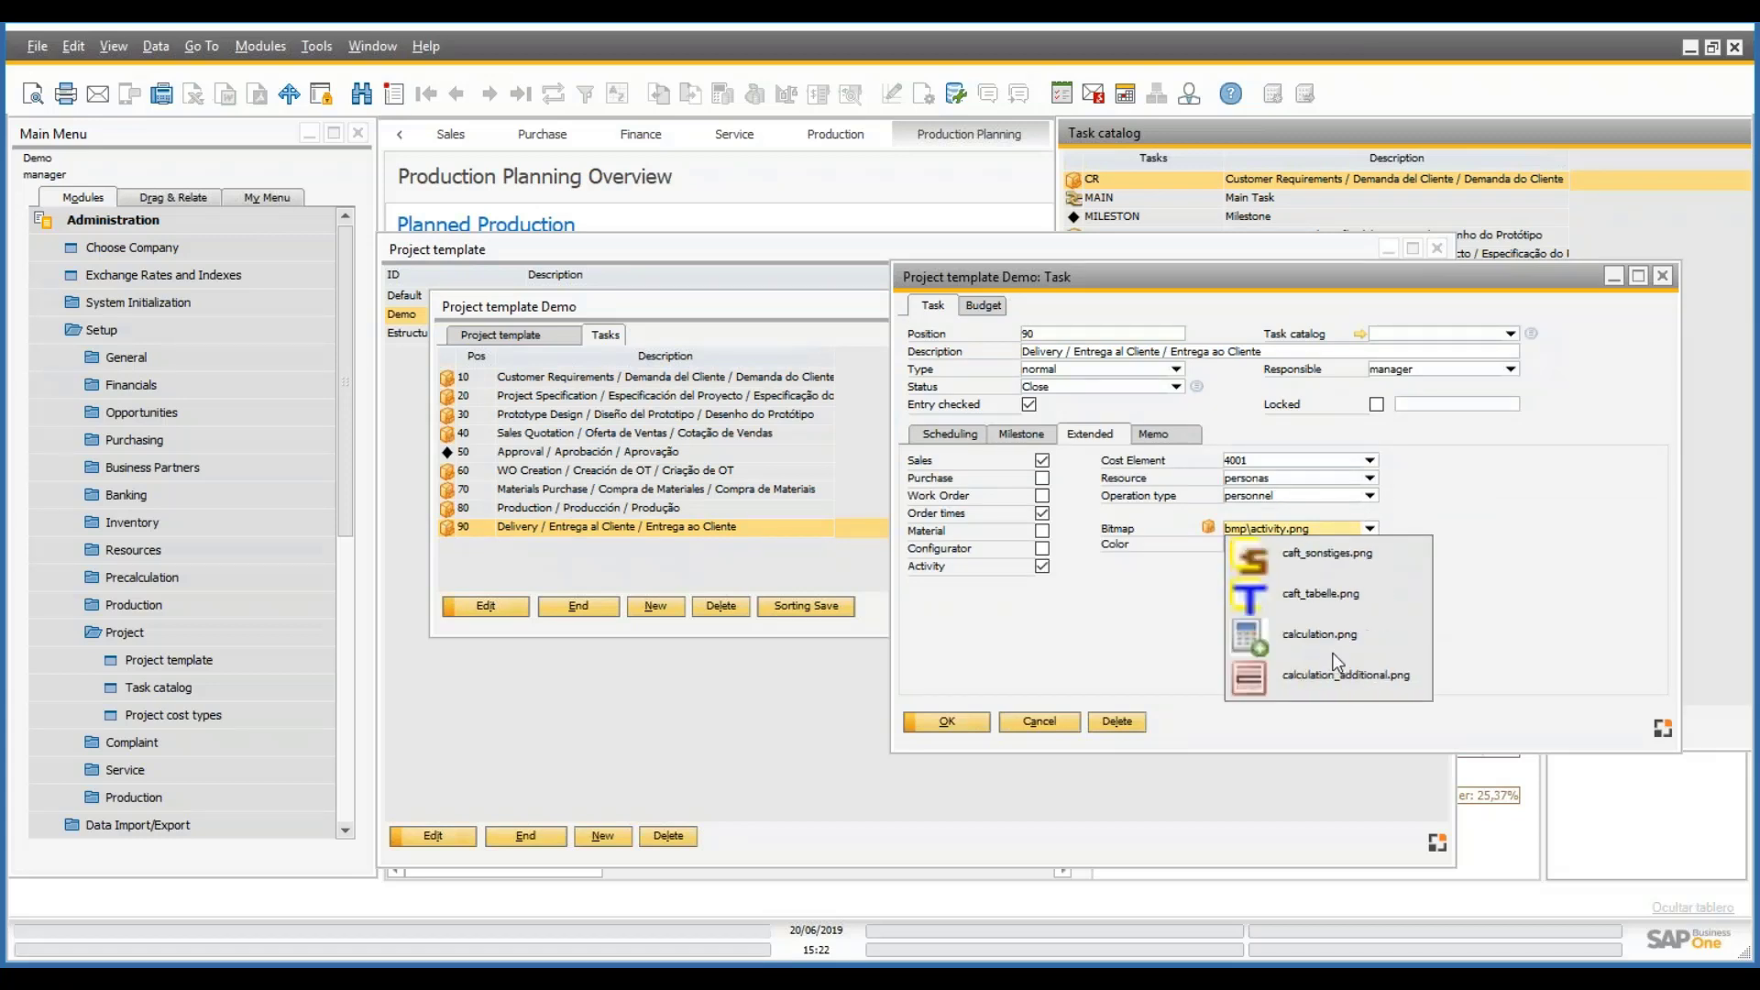
scroll(1338, 662, down, 4)
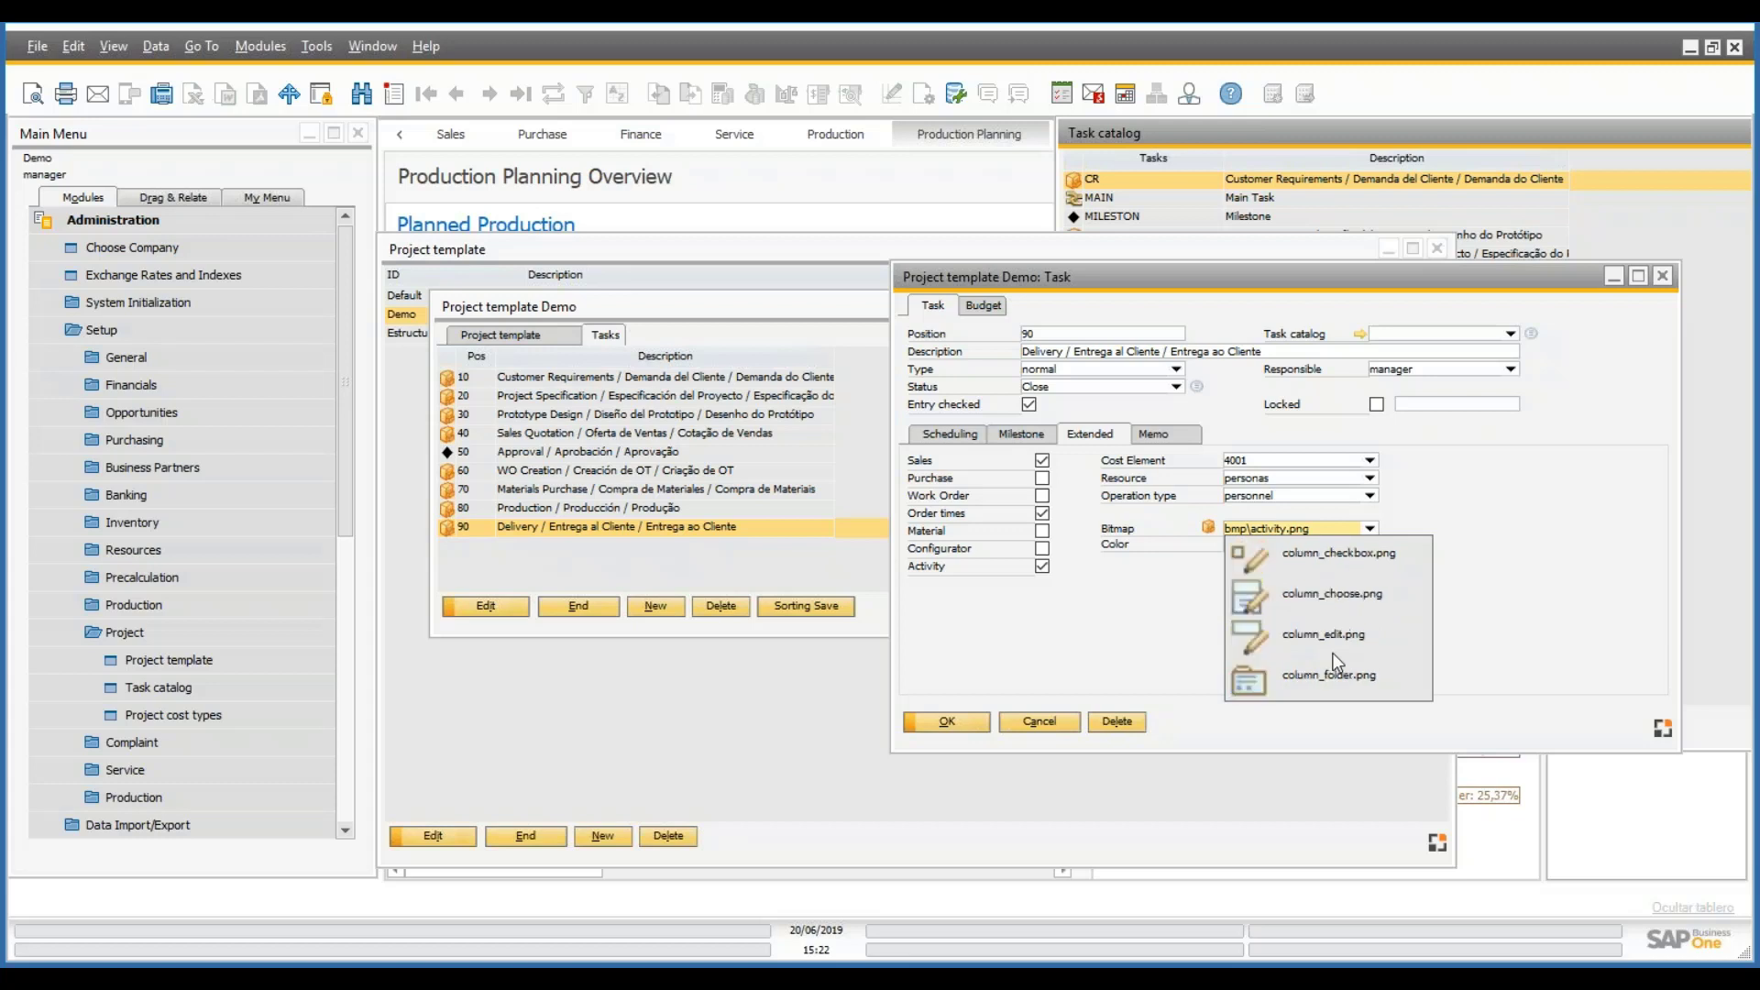
scroll(1338, 662, down, 8)
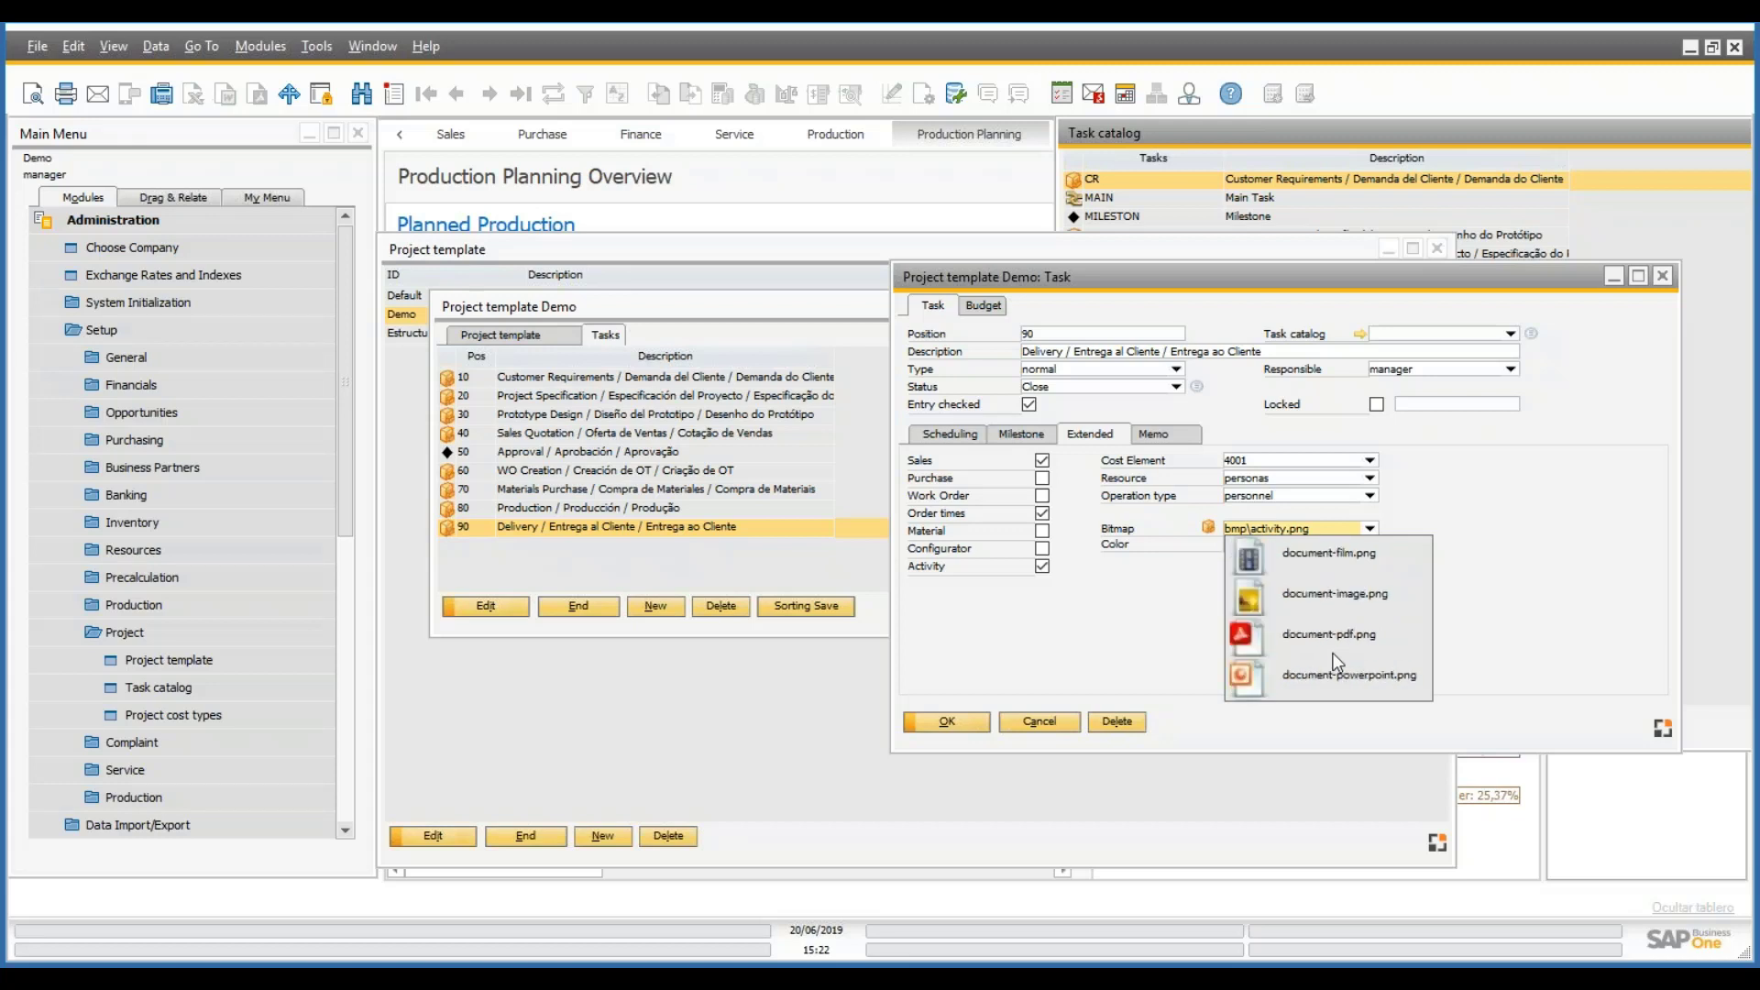
scroll(1337, 662, up, 4)
click(1300, 556)
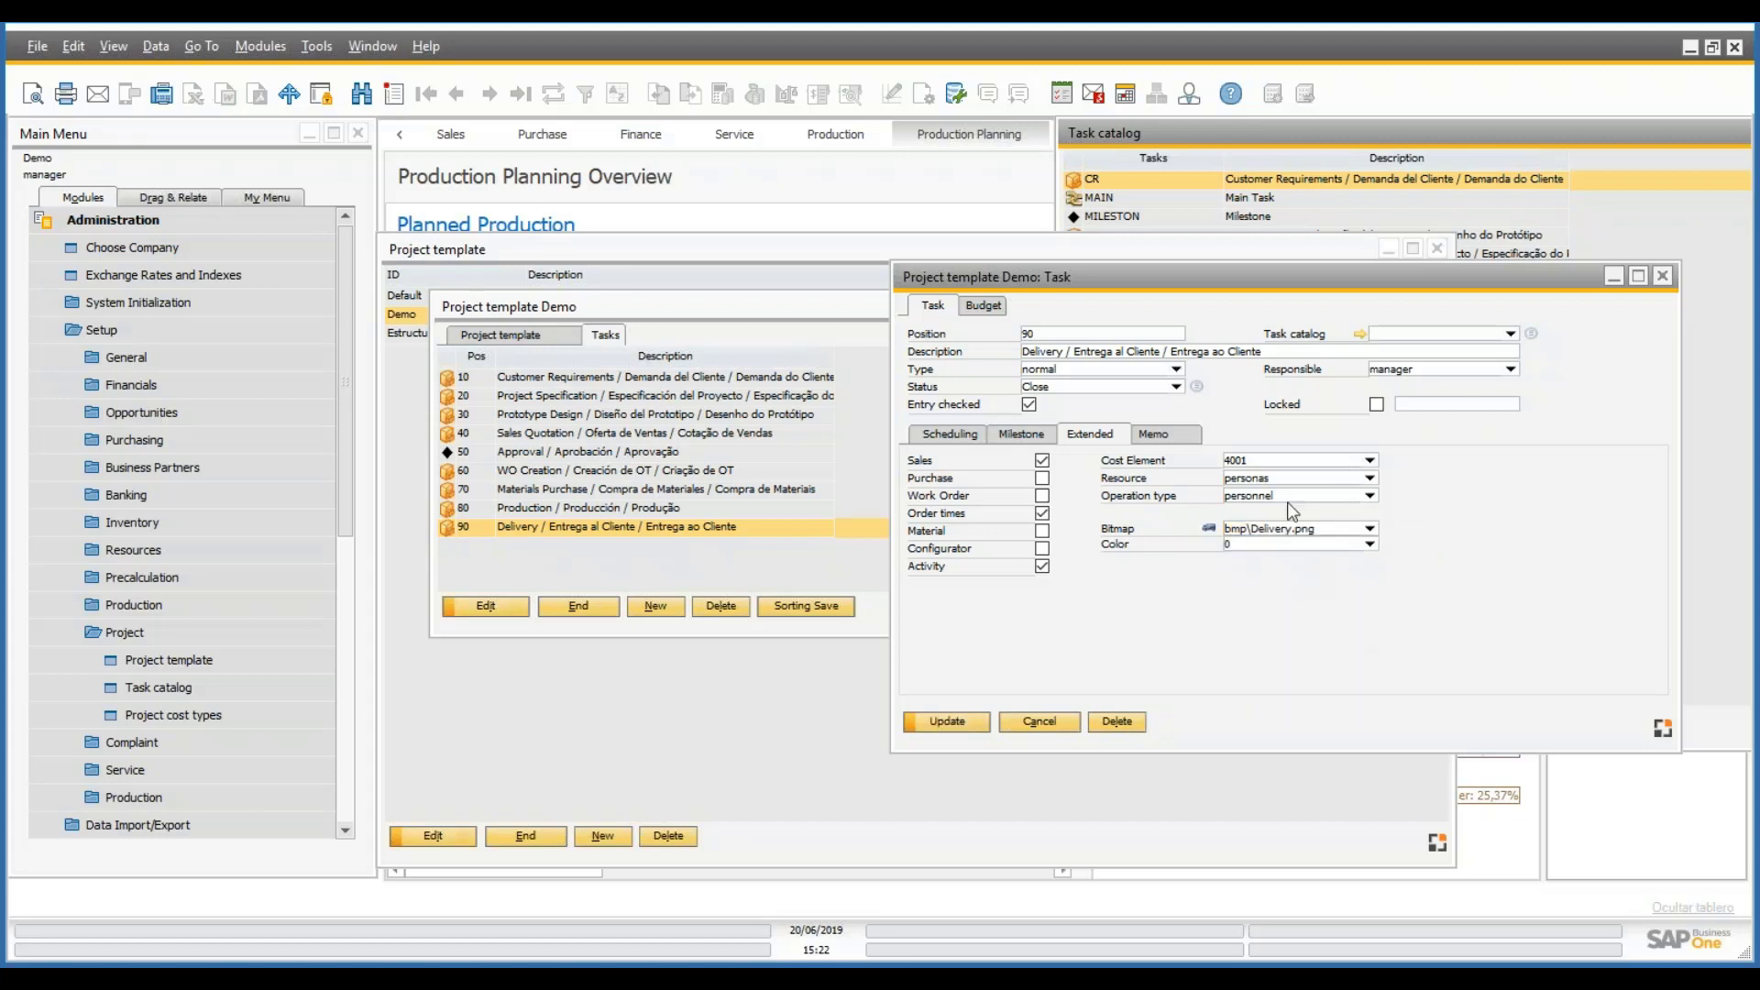
click(959, 724)
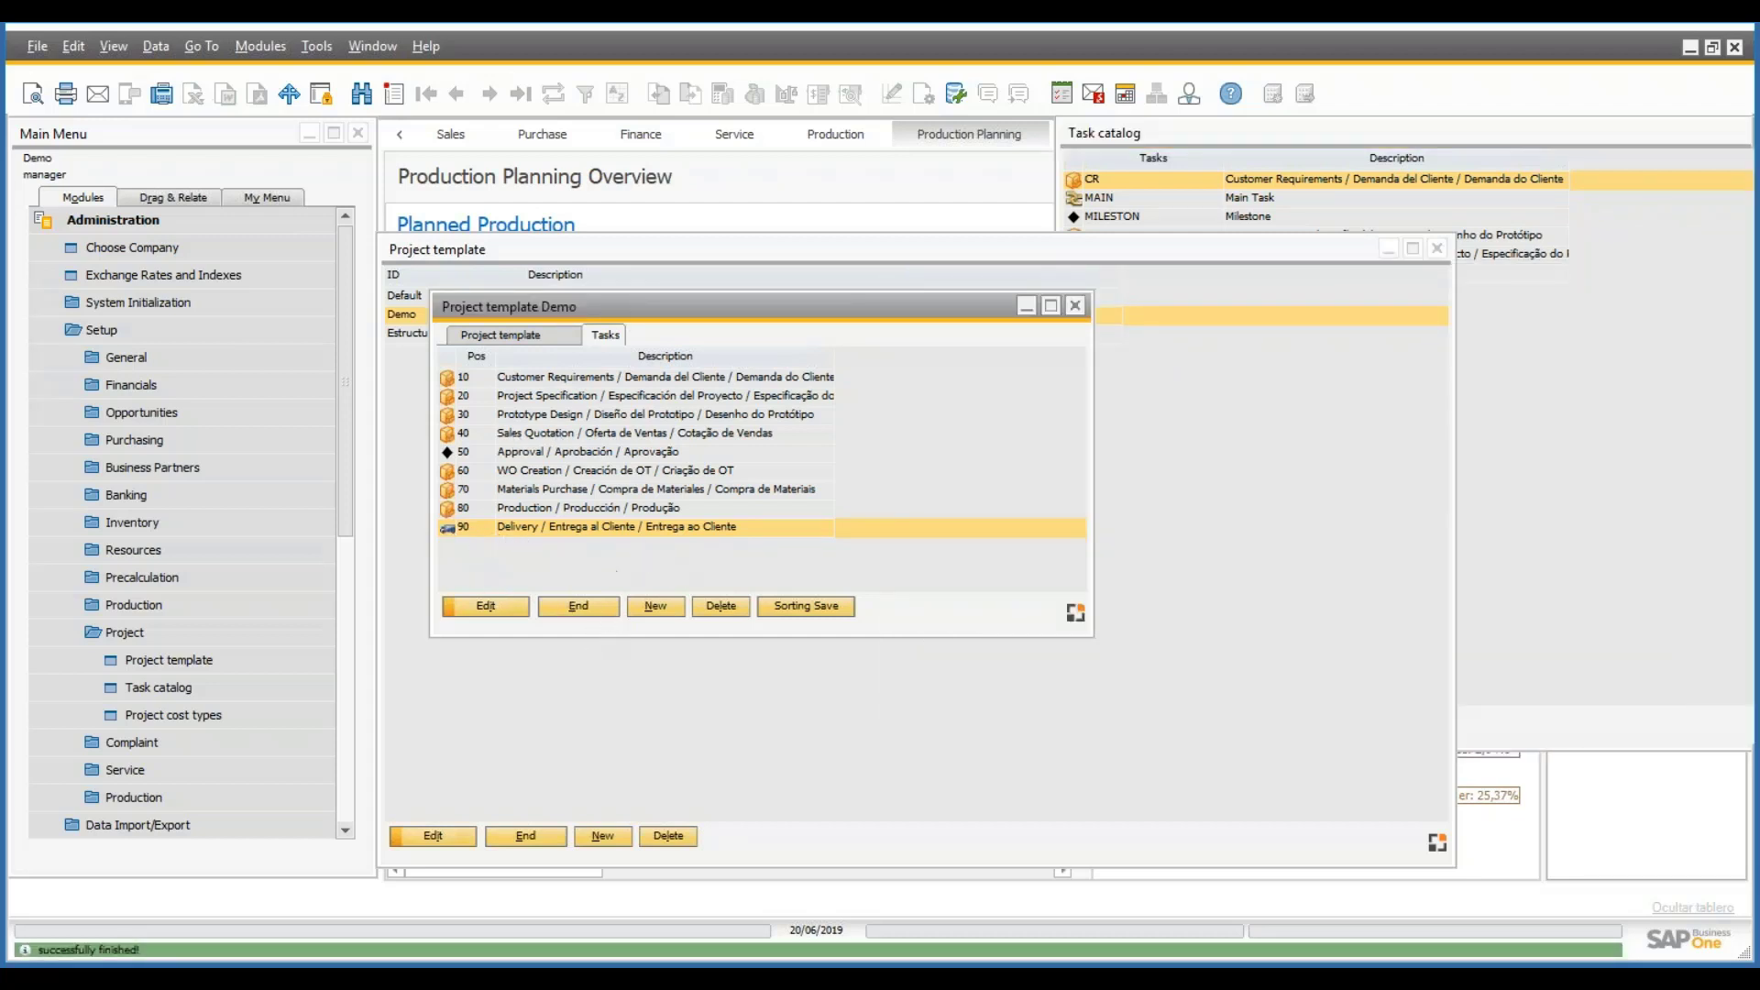
click(607, 609)
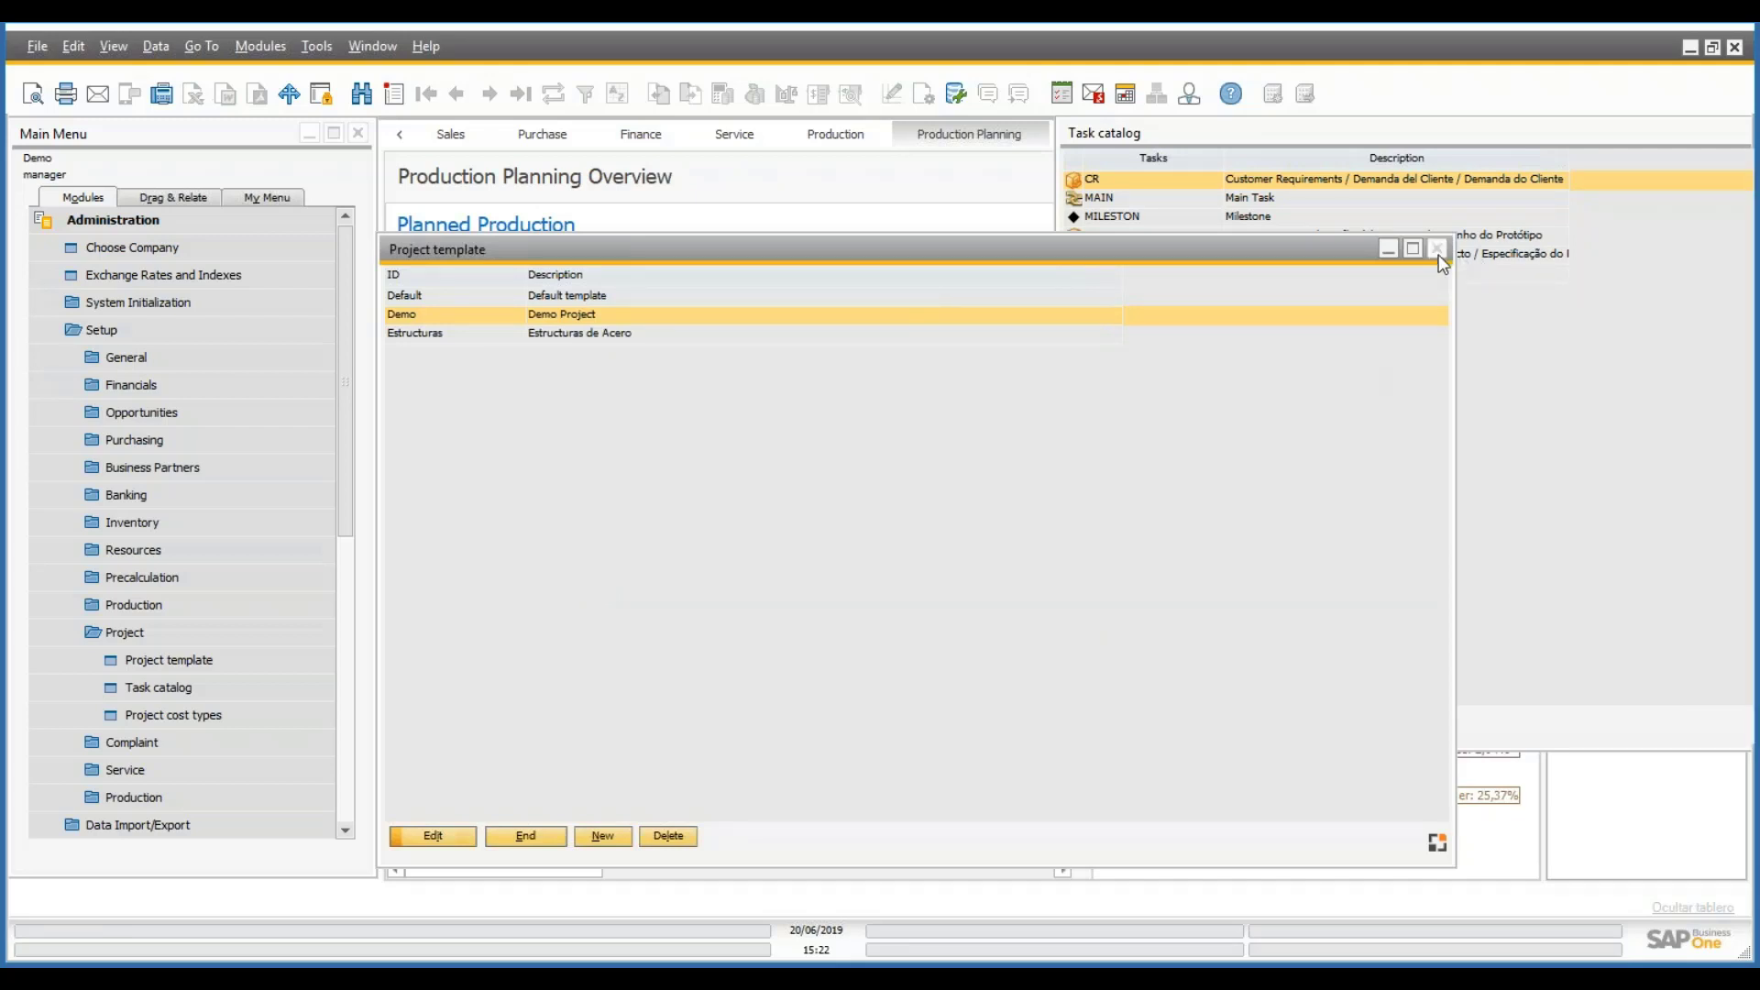
- Close the template list and Task catalog, then expand the Production module
click(1436, 249)
click(1738, 133)
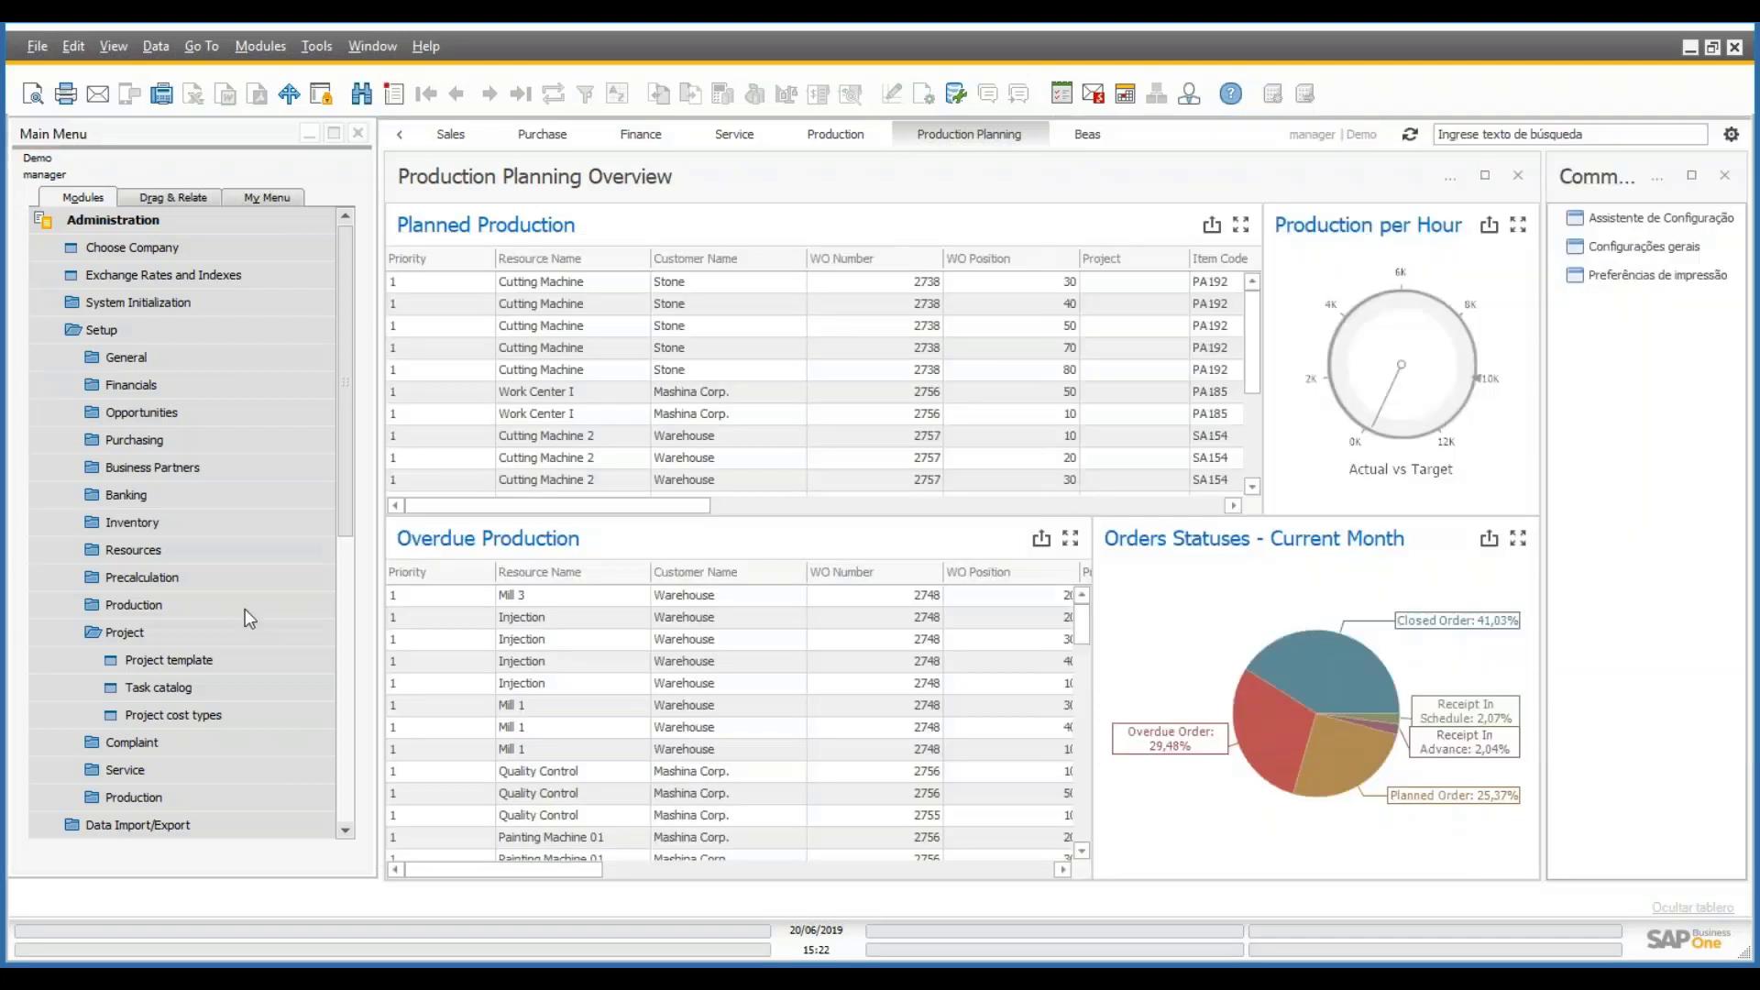
click(135, 222)
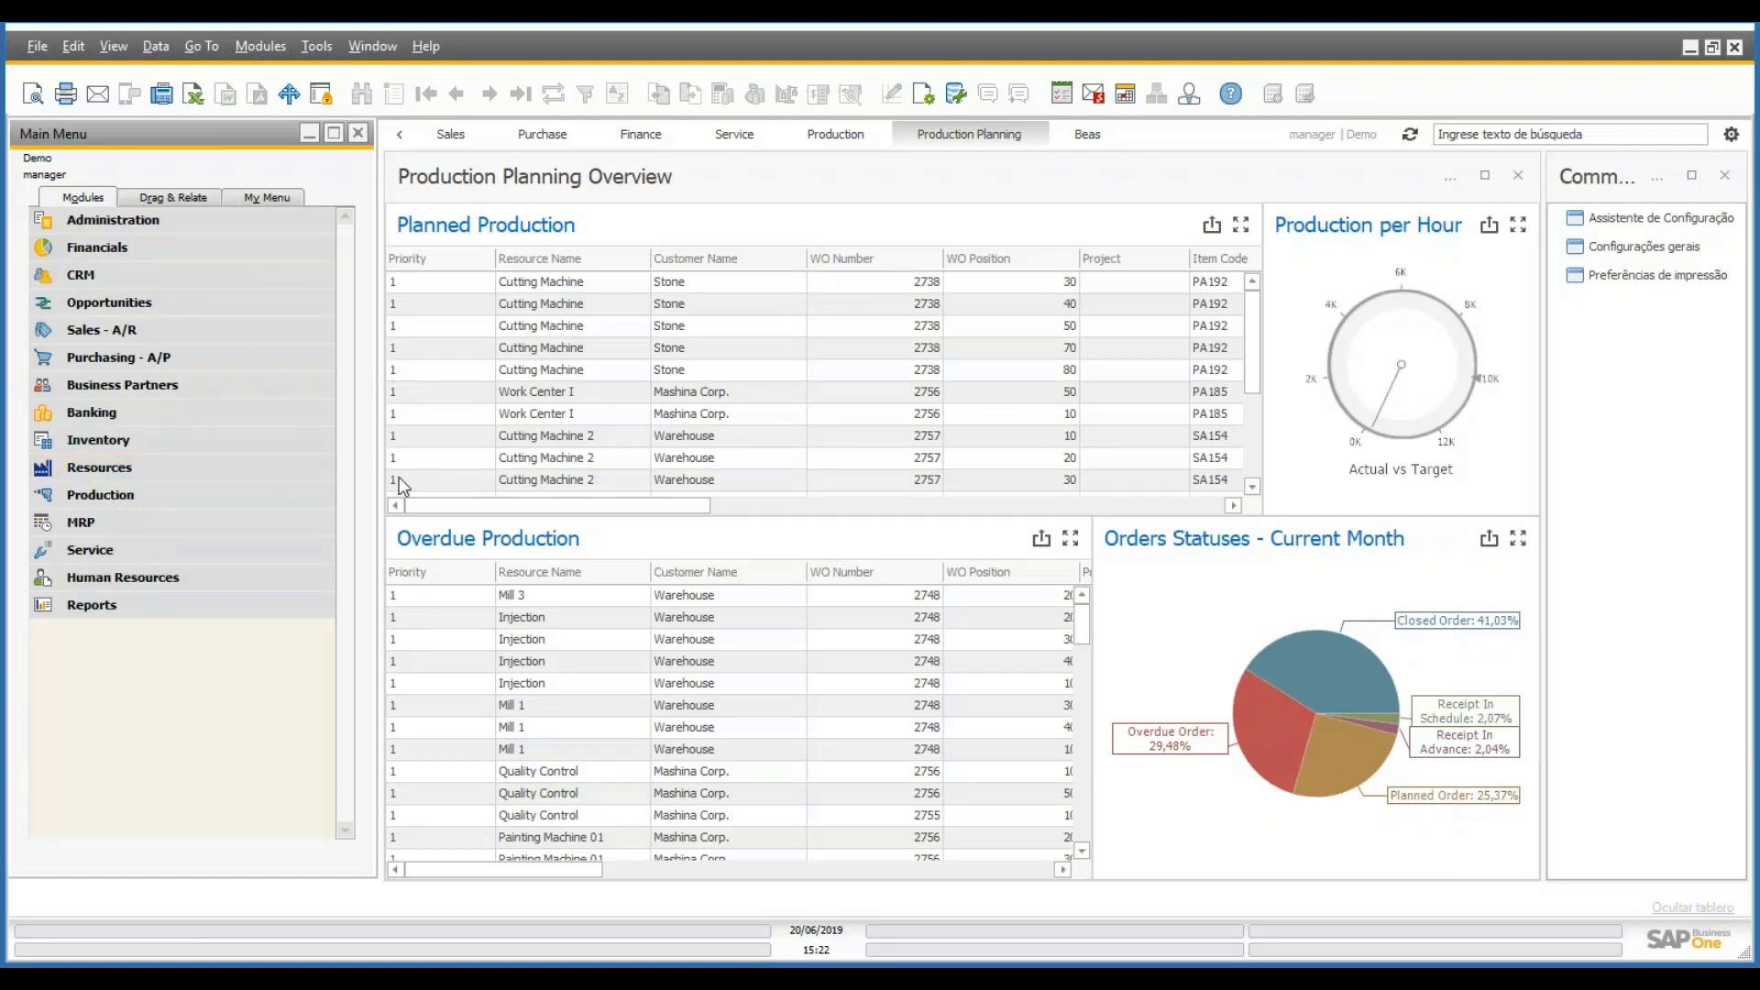
click(206, 495)
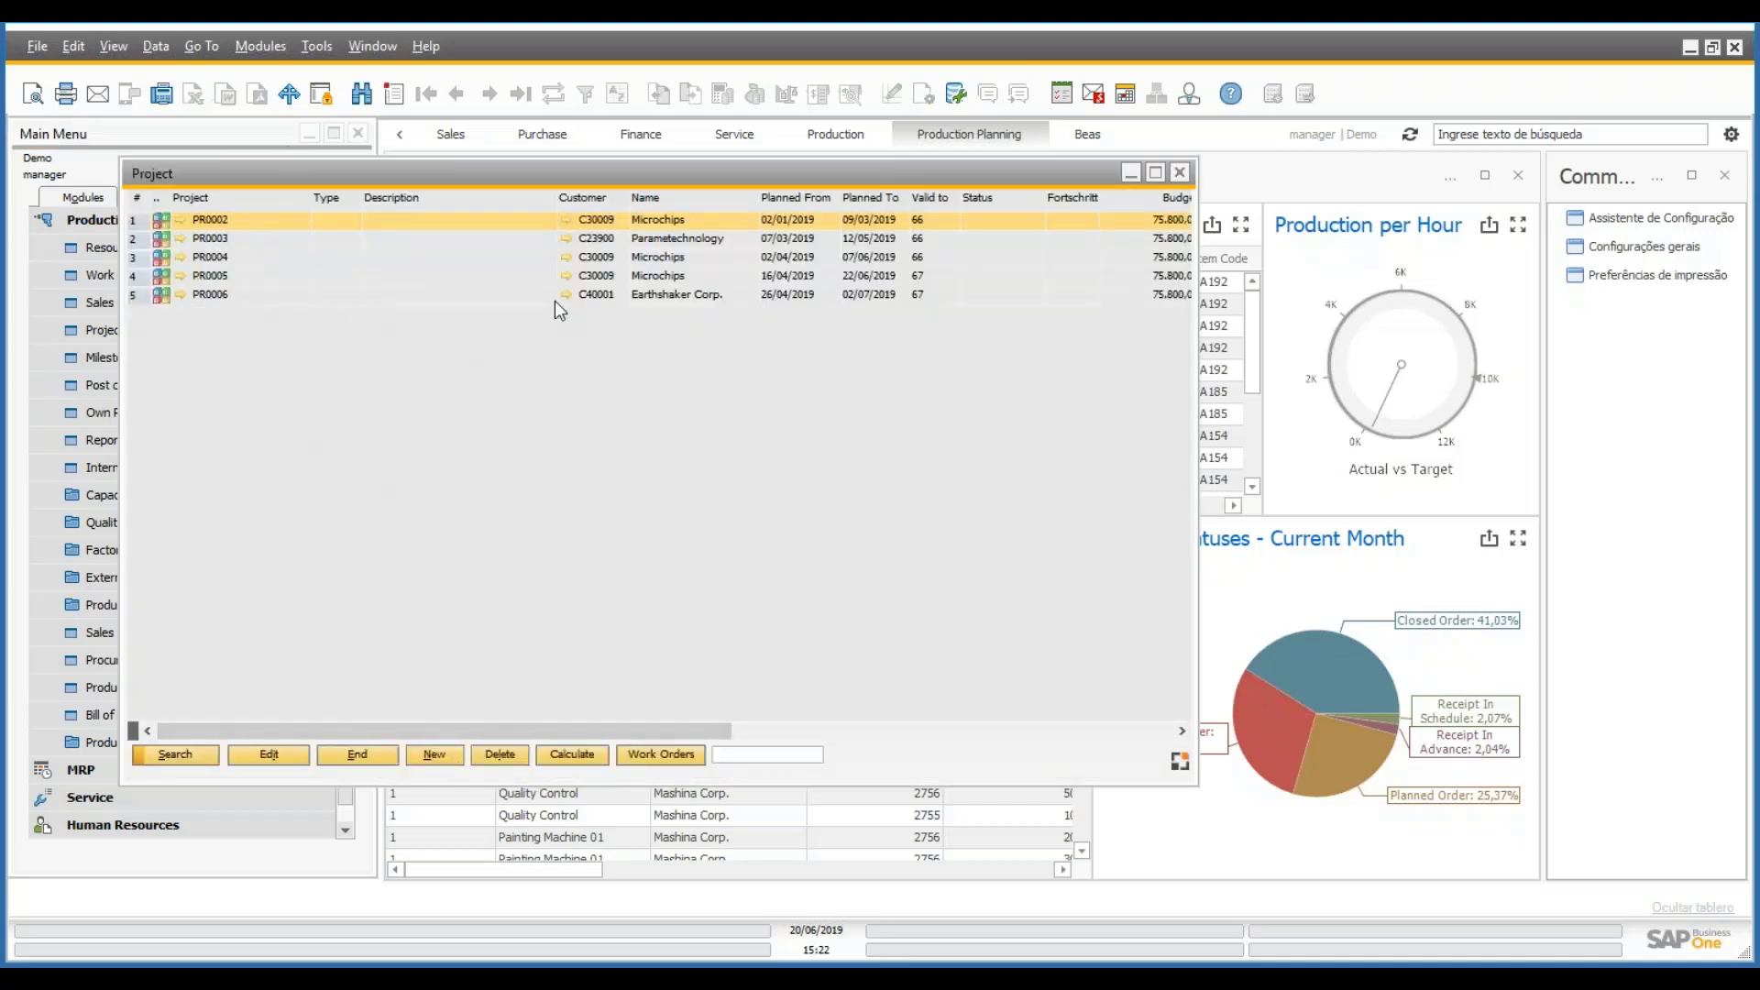
- Create a new project for customer Parametechnology based on the Demo project template
click(437, 756)
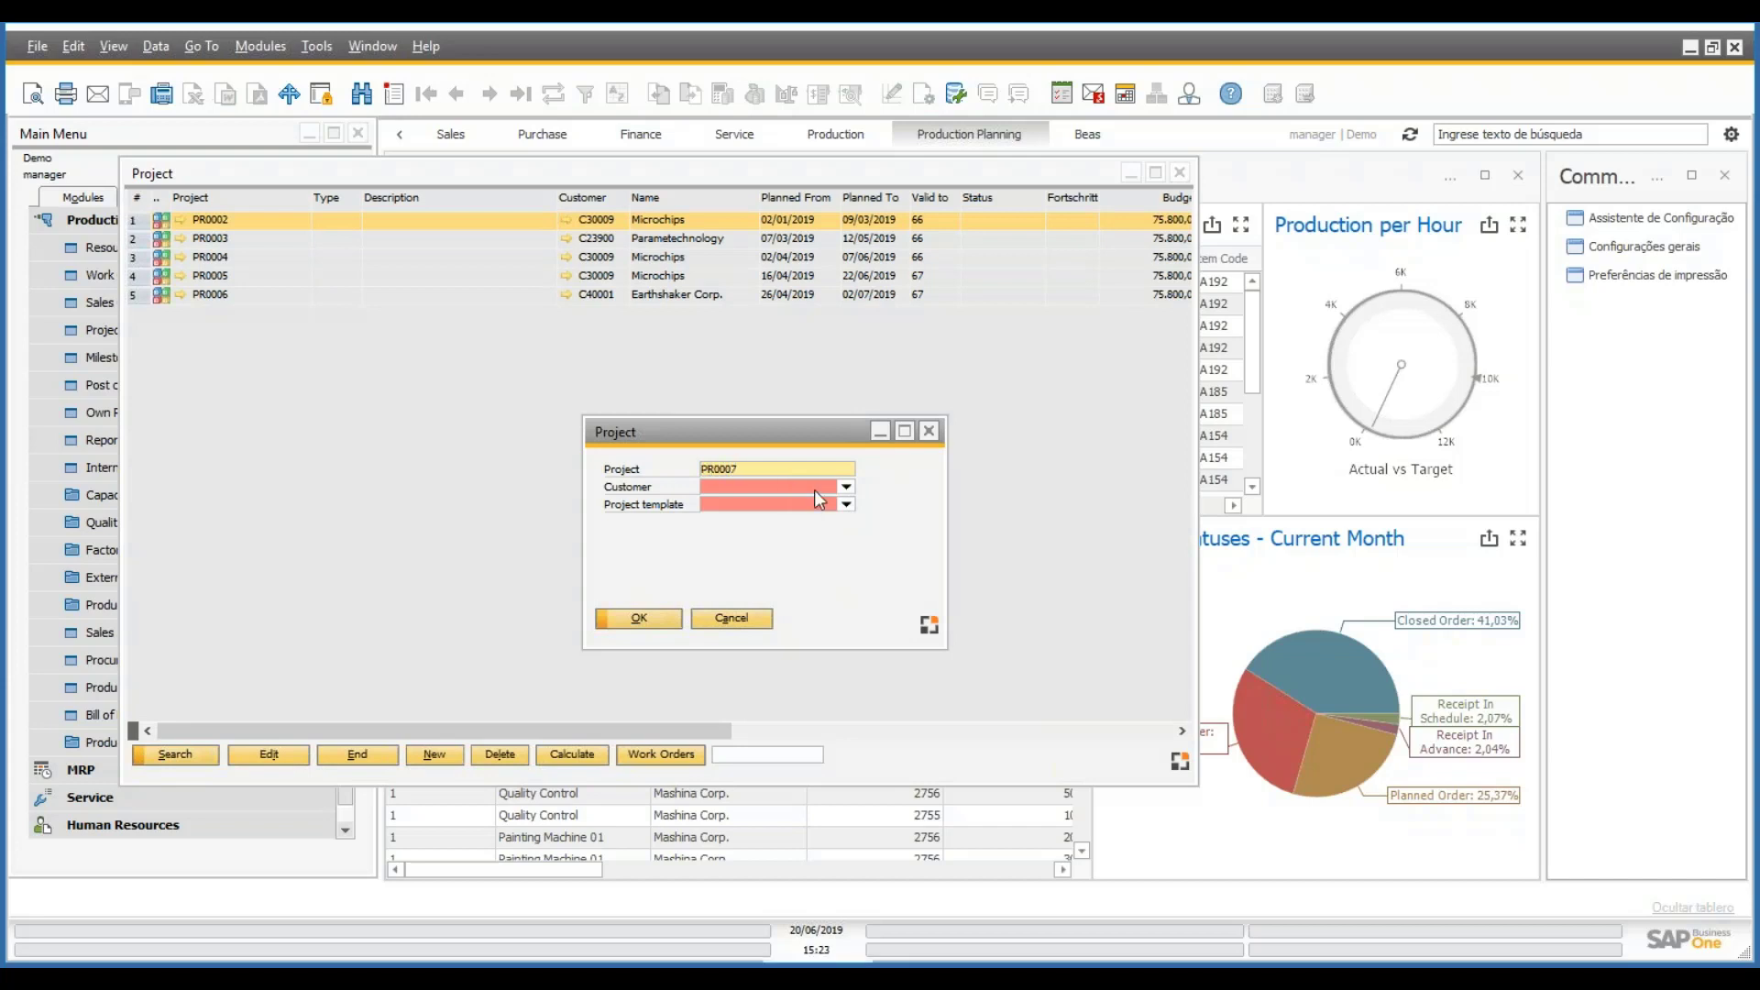
click(845, 489)
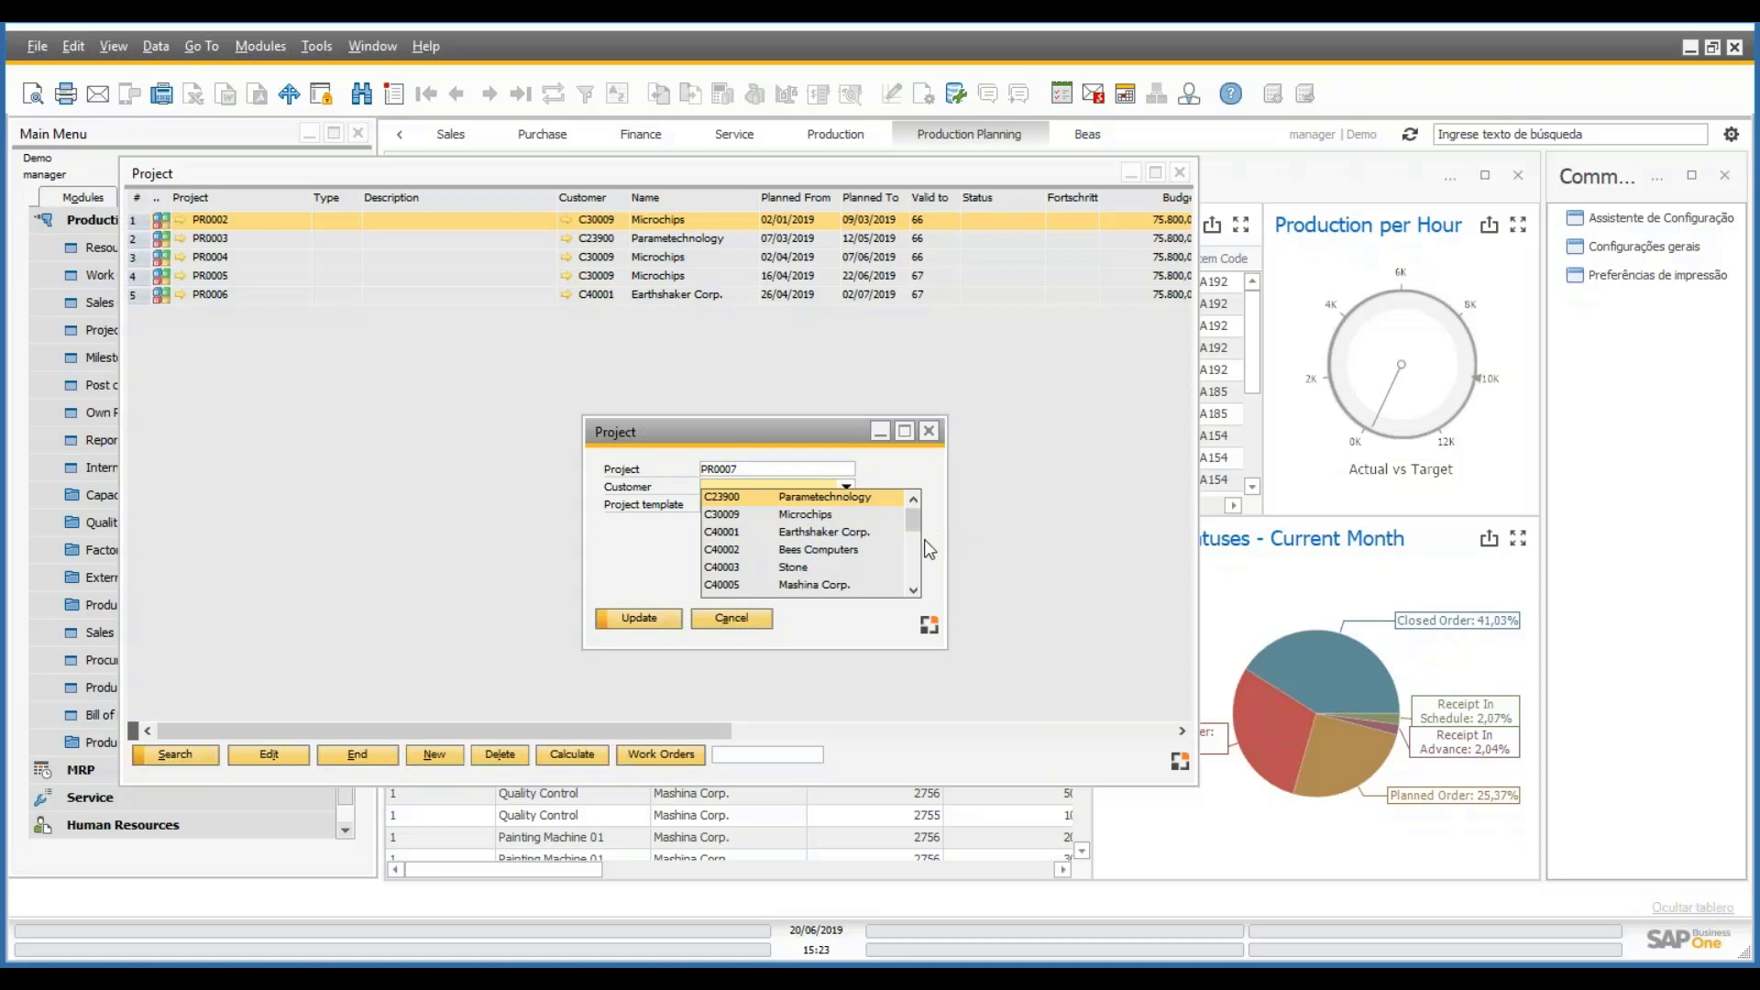
click(854, 500)
click(845, 505)
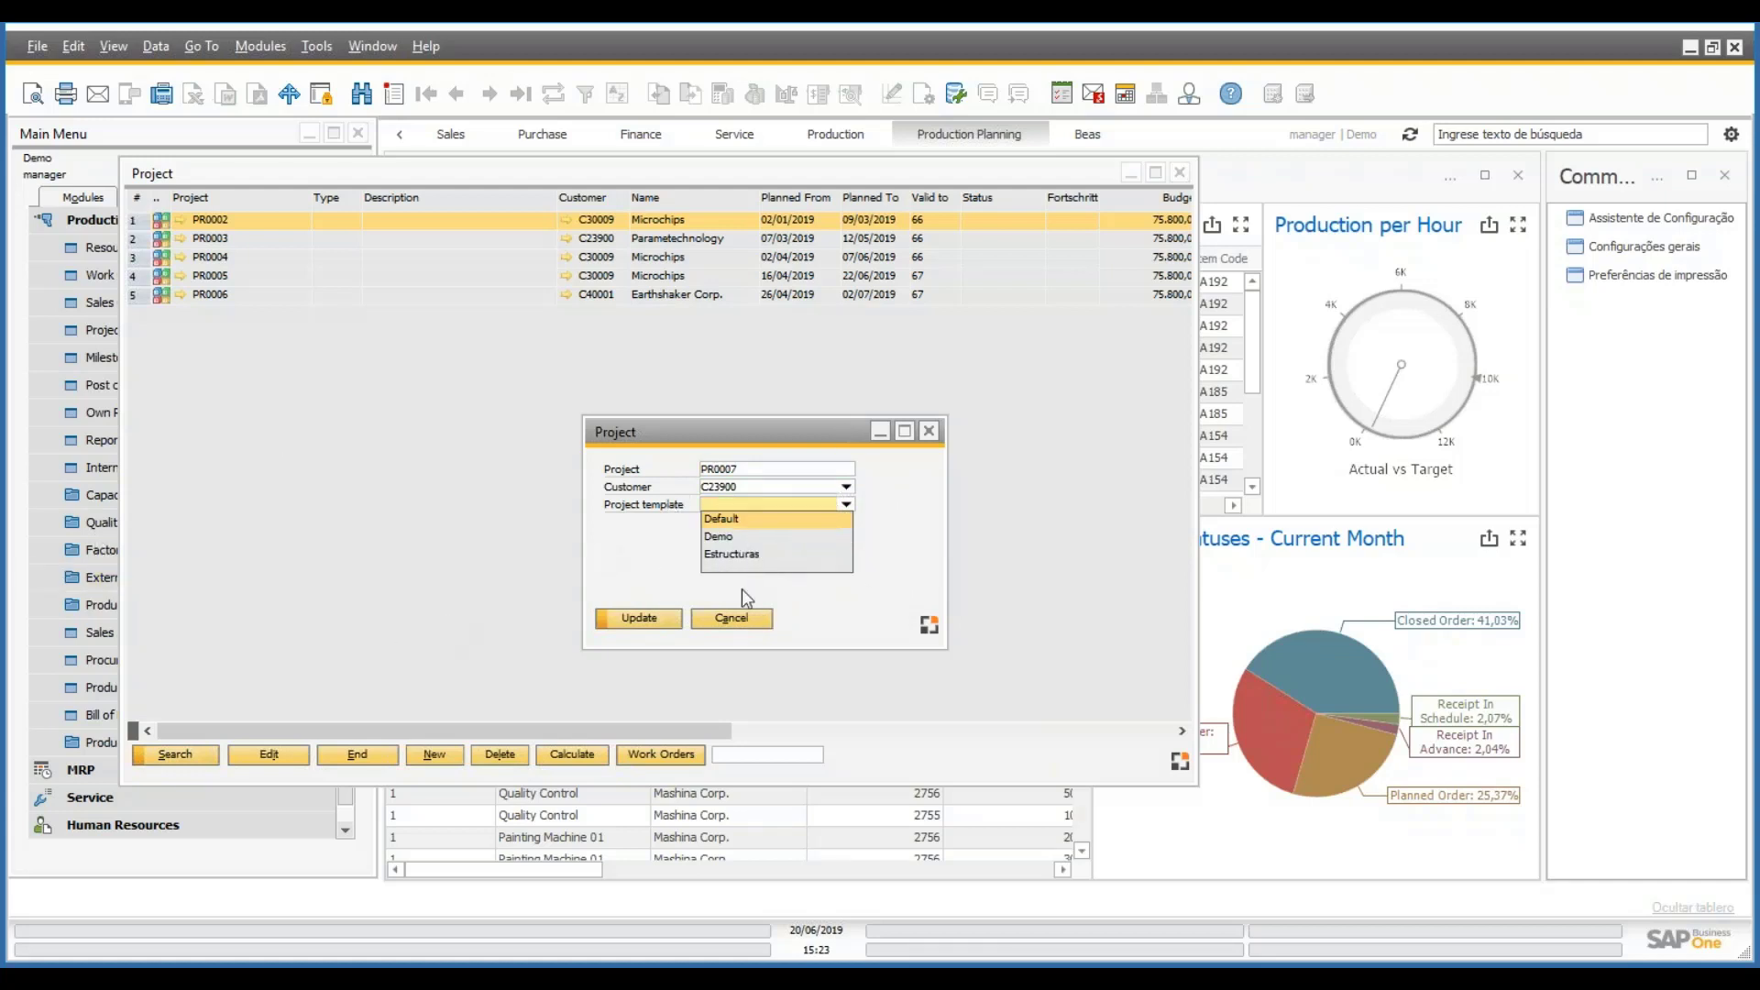
click(741, 538)
click(637, 619)
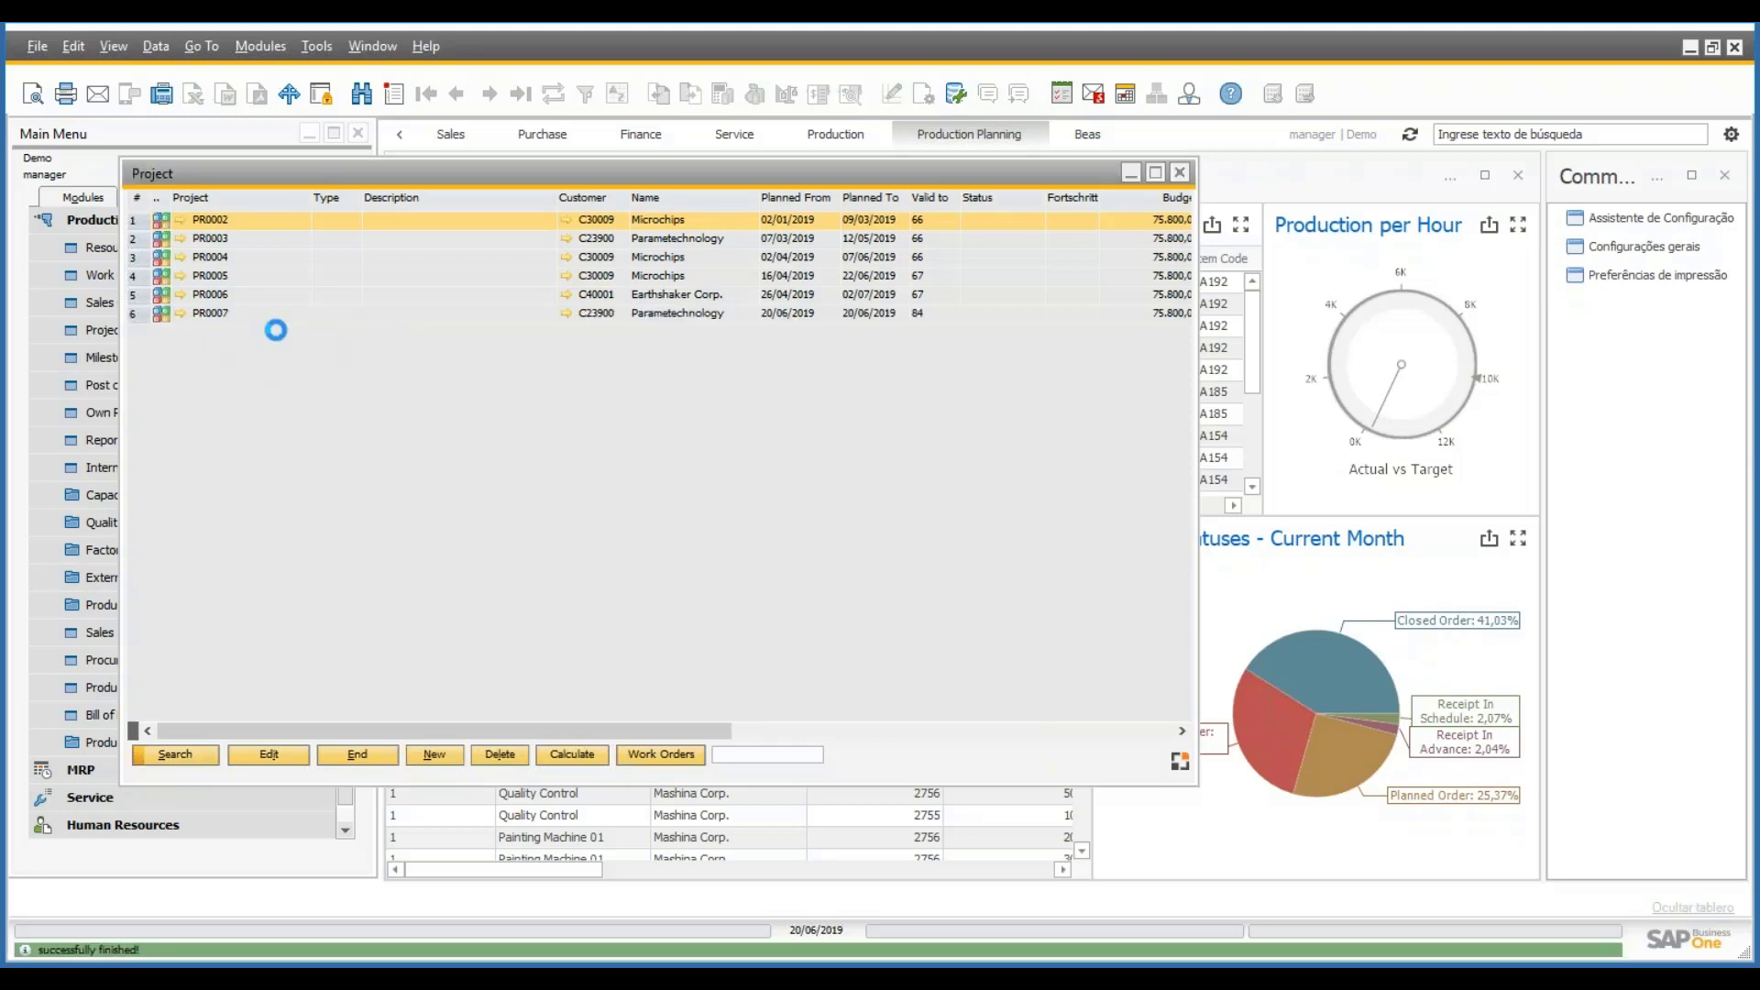
- Open project PR0007, then expand its work order 2759 in the Work Orders list to show the tasks
double_click(257, 318)
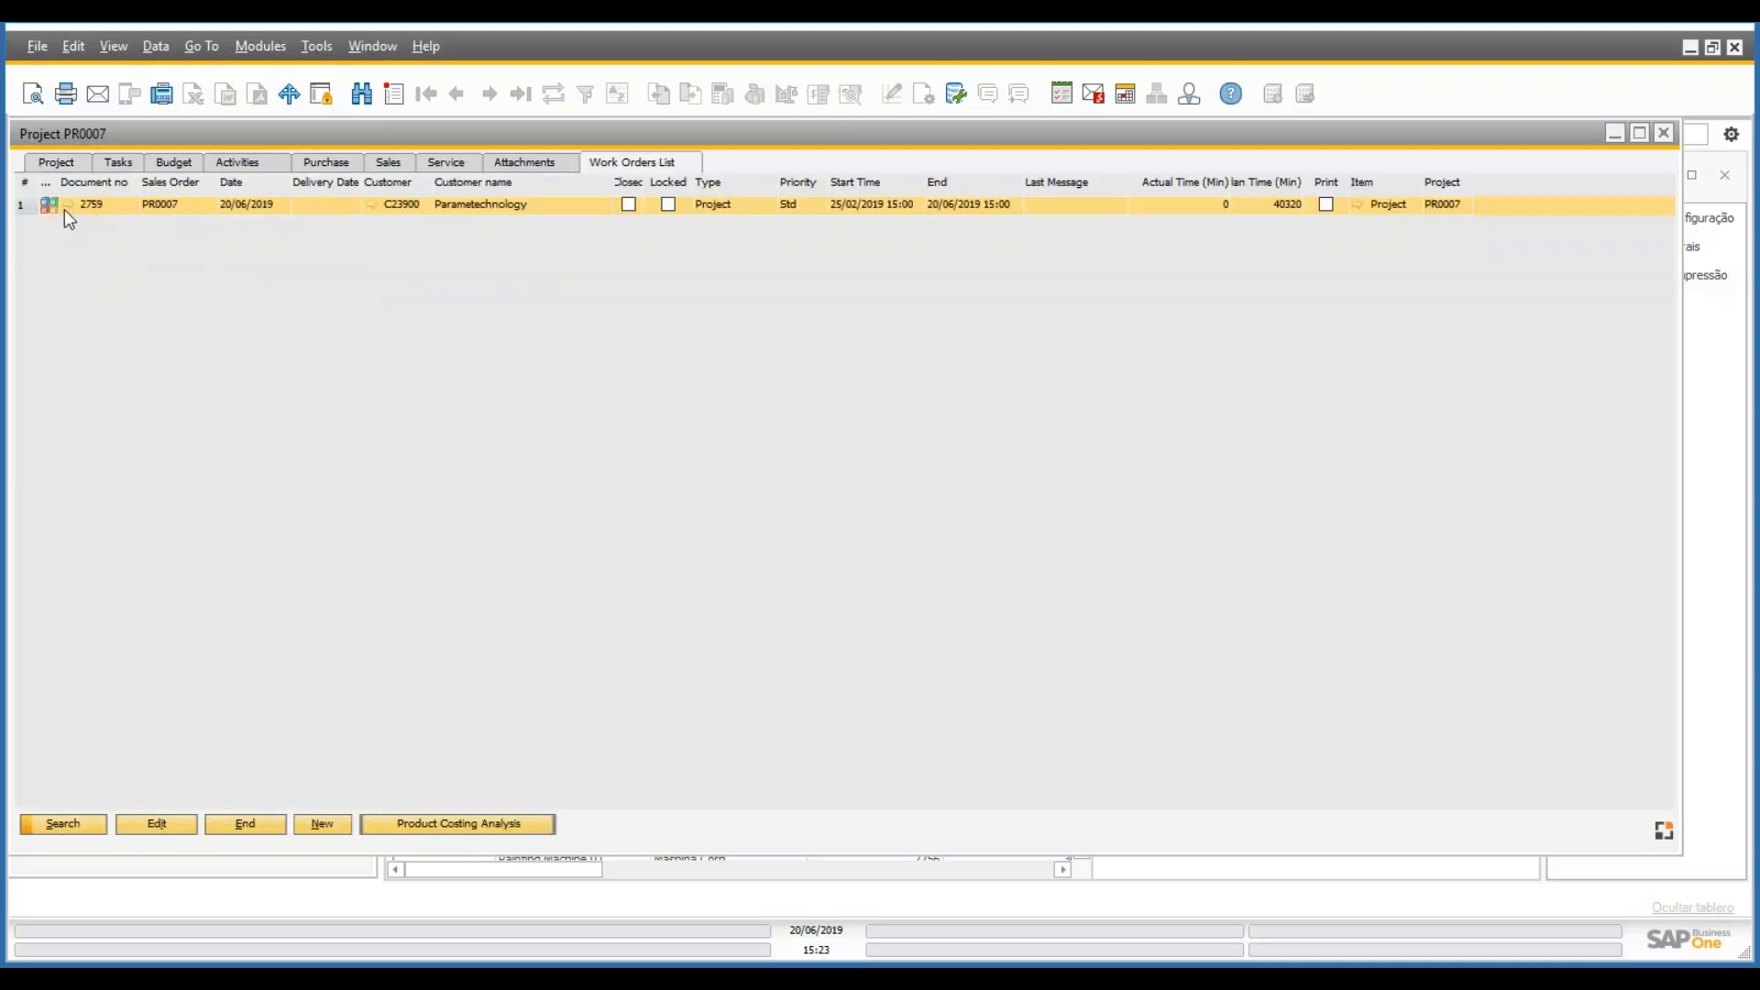
drag(135, 132, 443, 125)
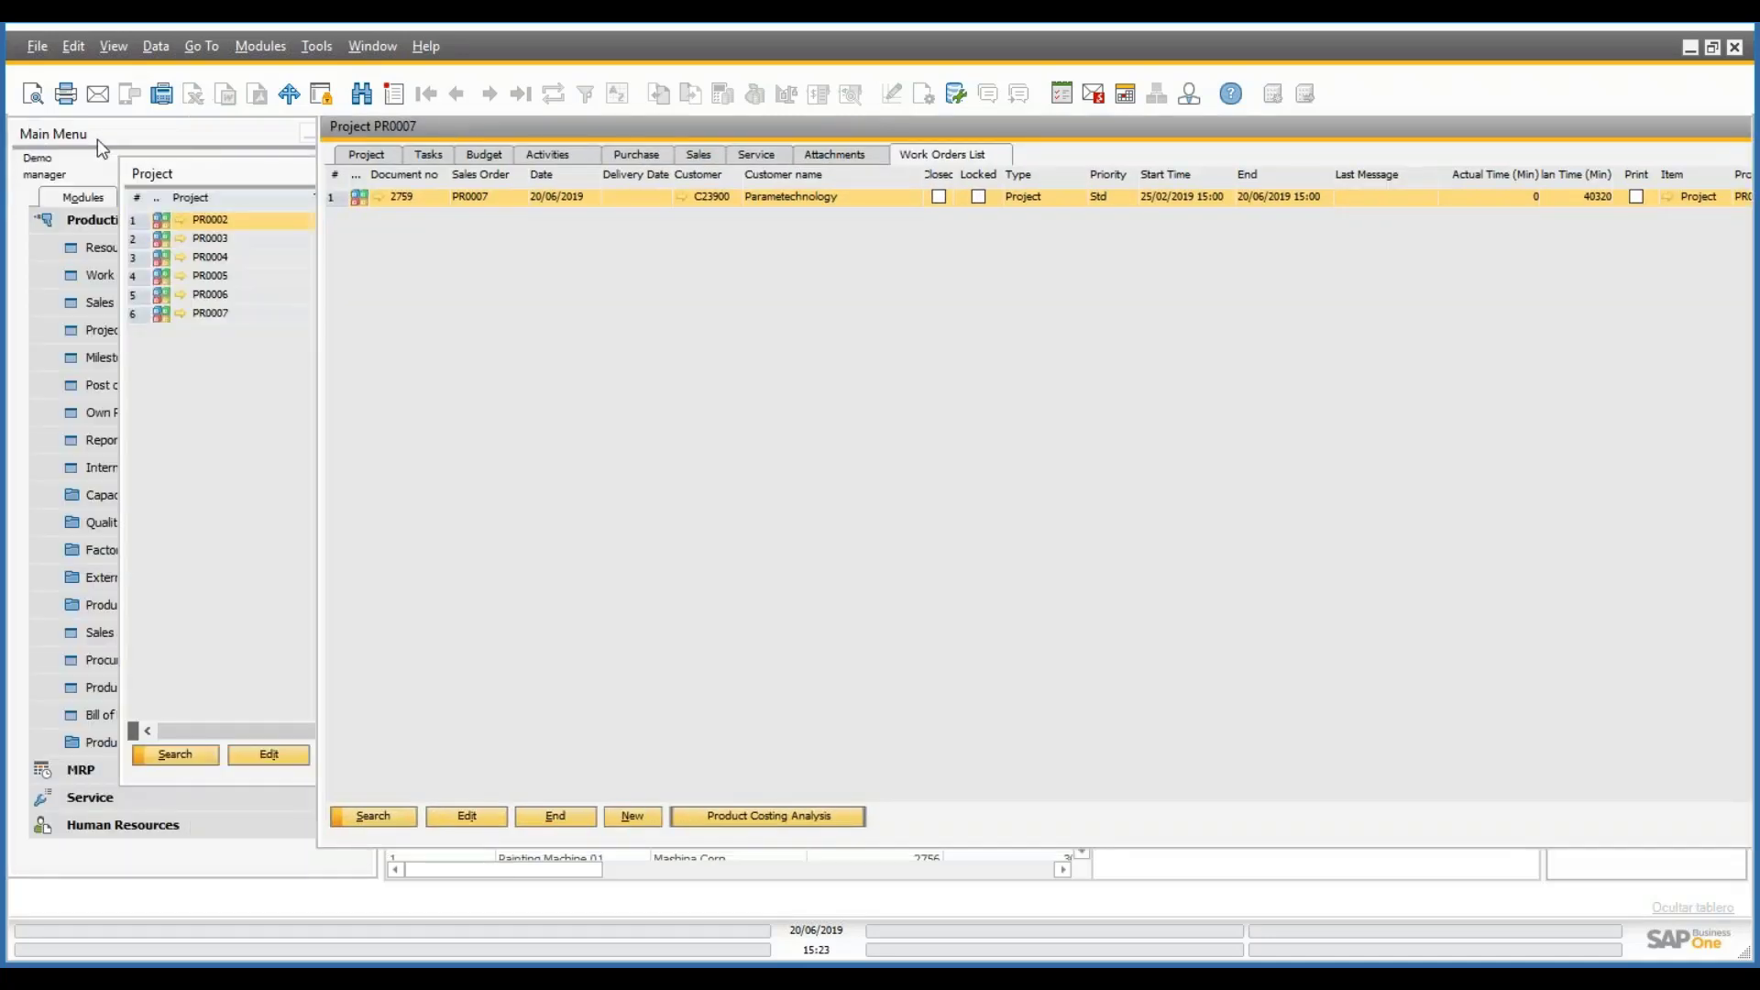
click(98, 139)
click(163, 274)
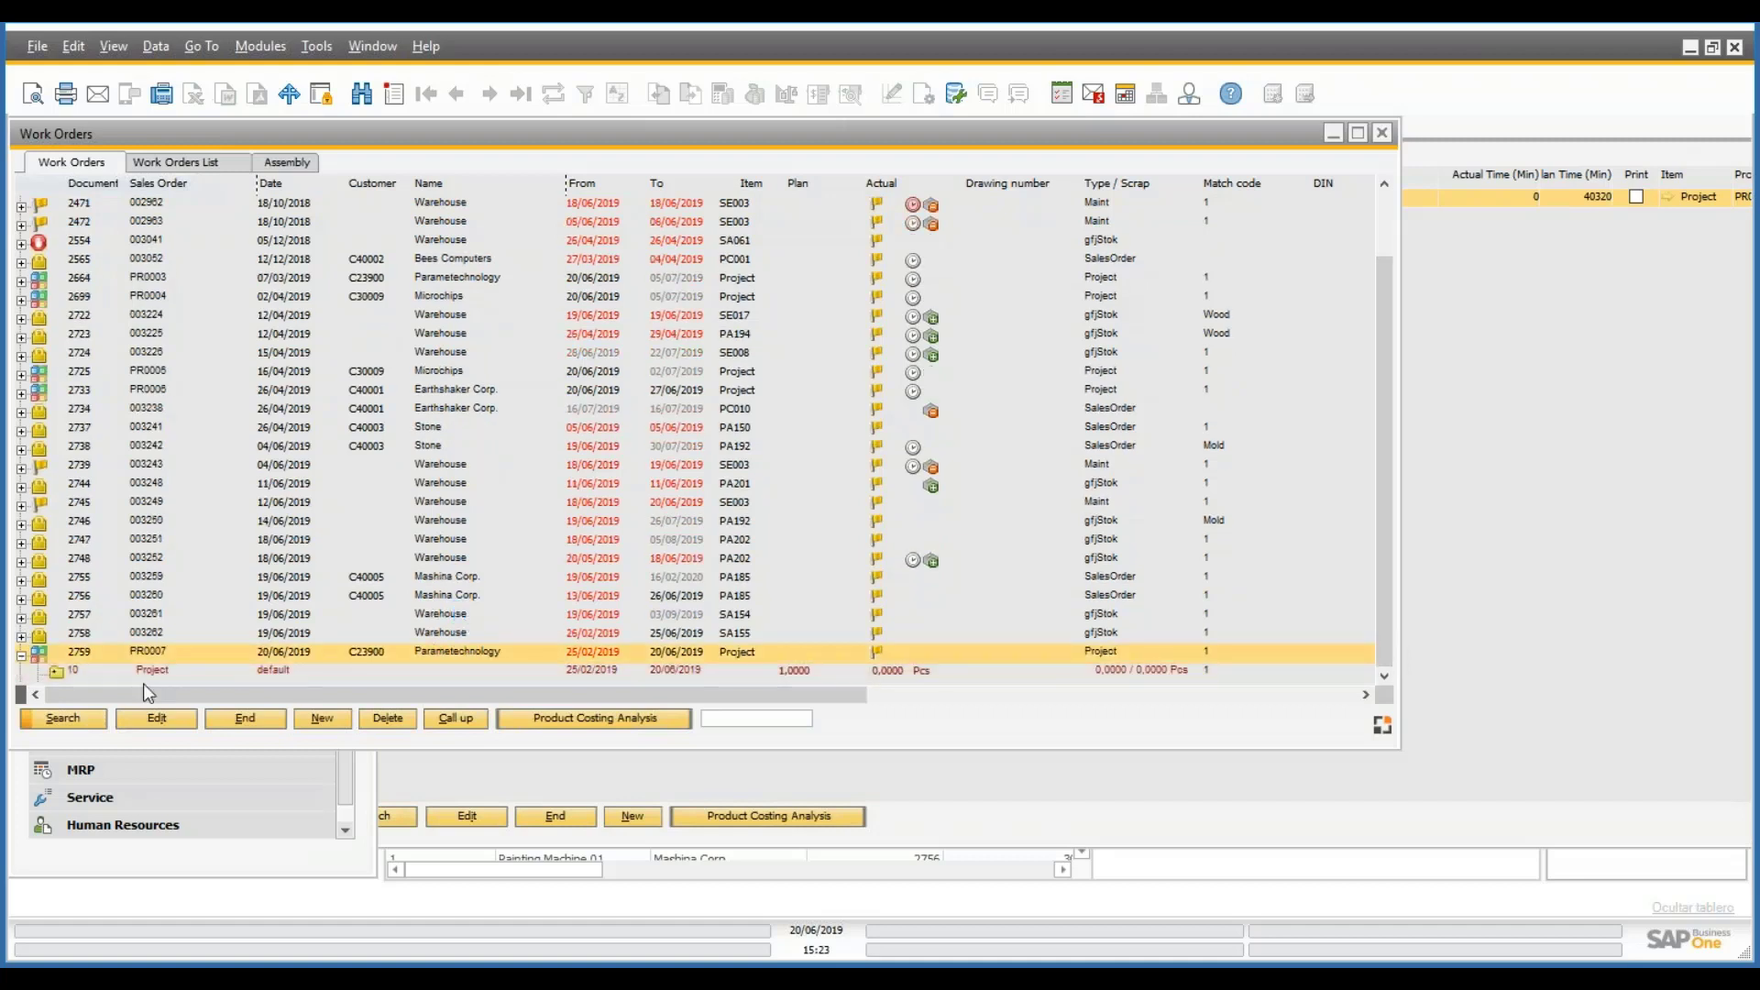
click(140, 673)
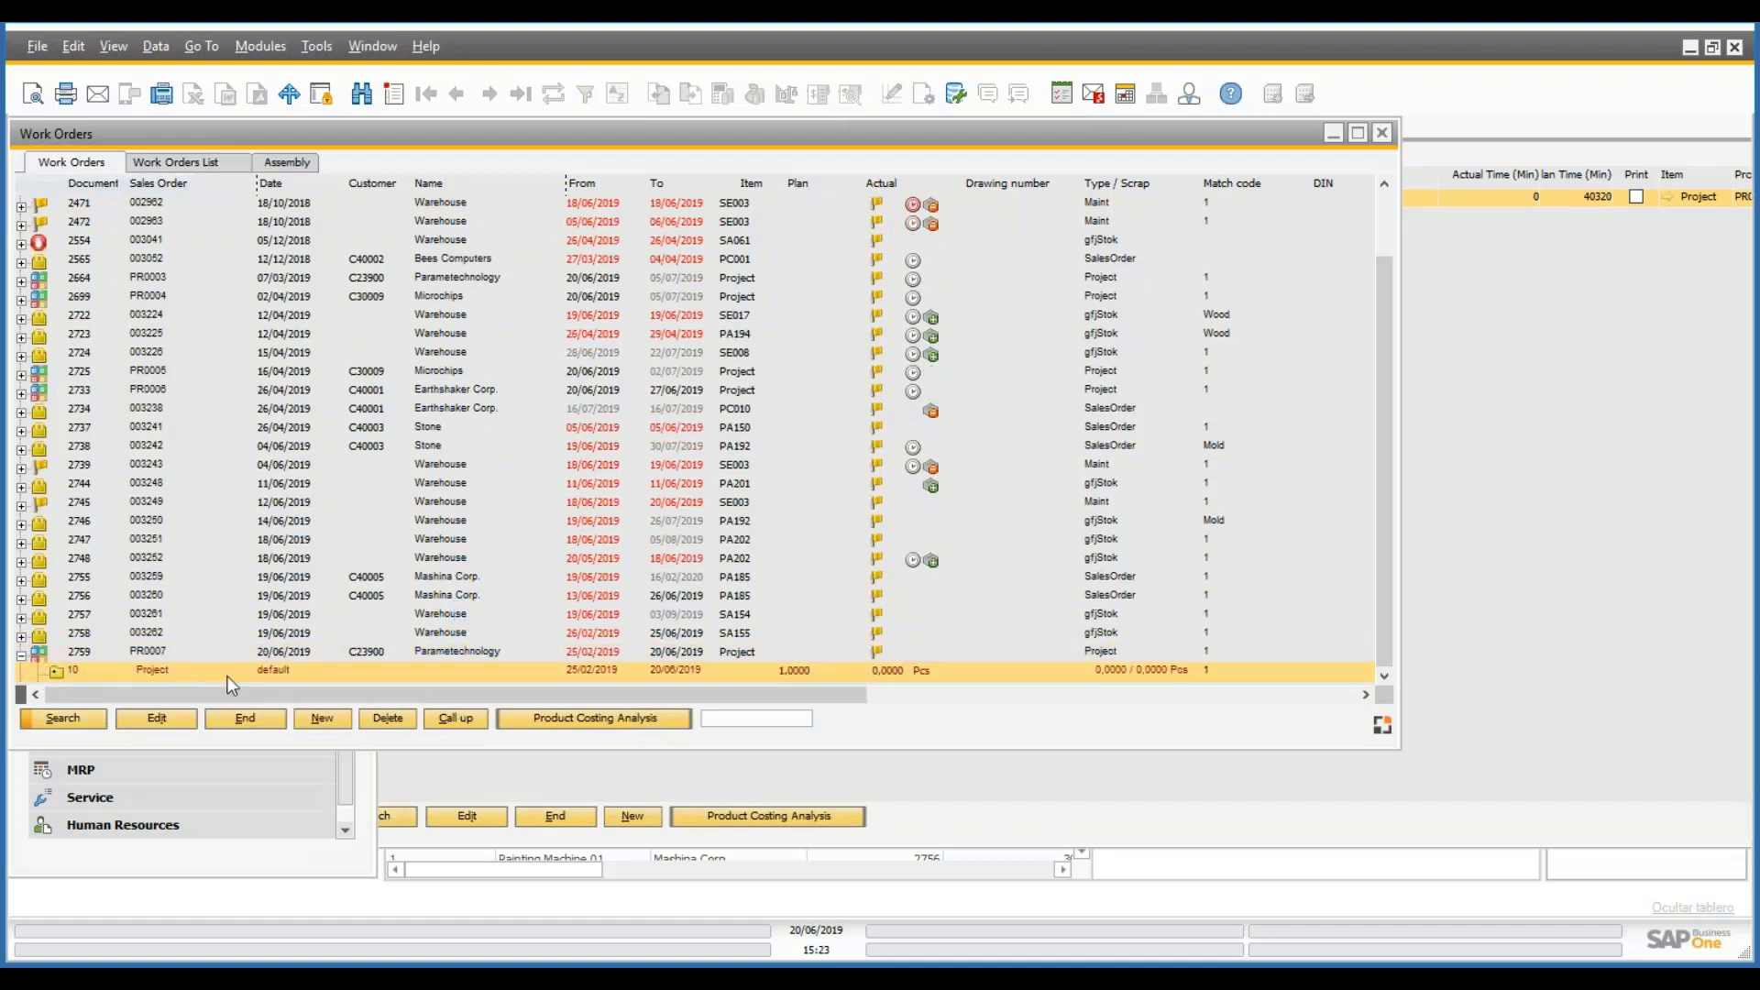
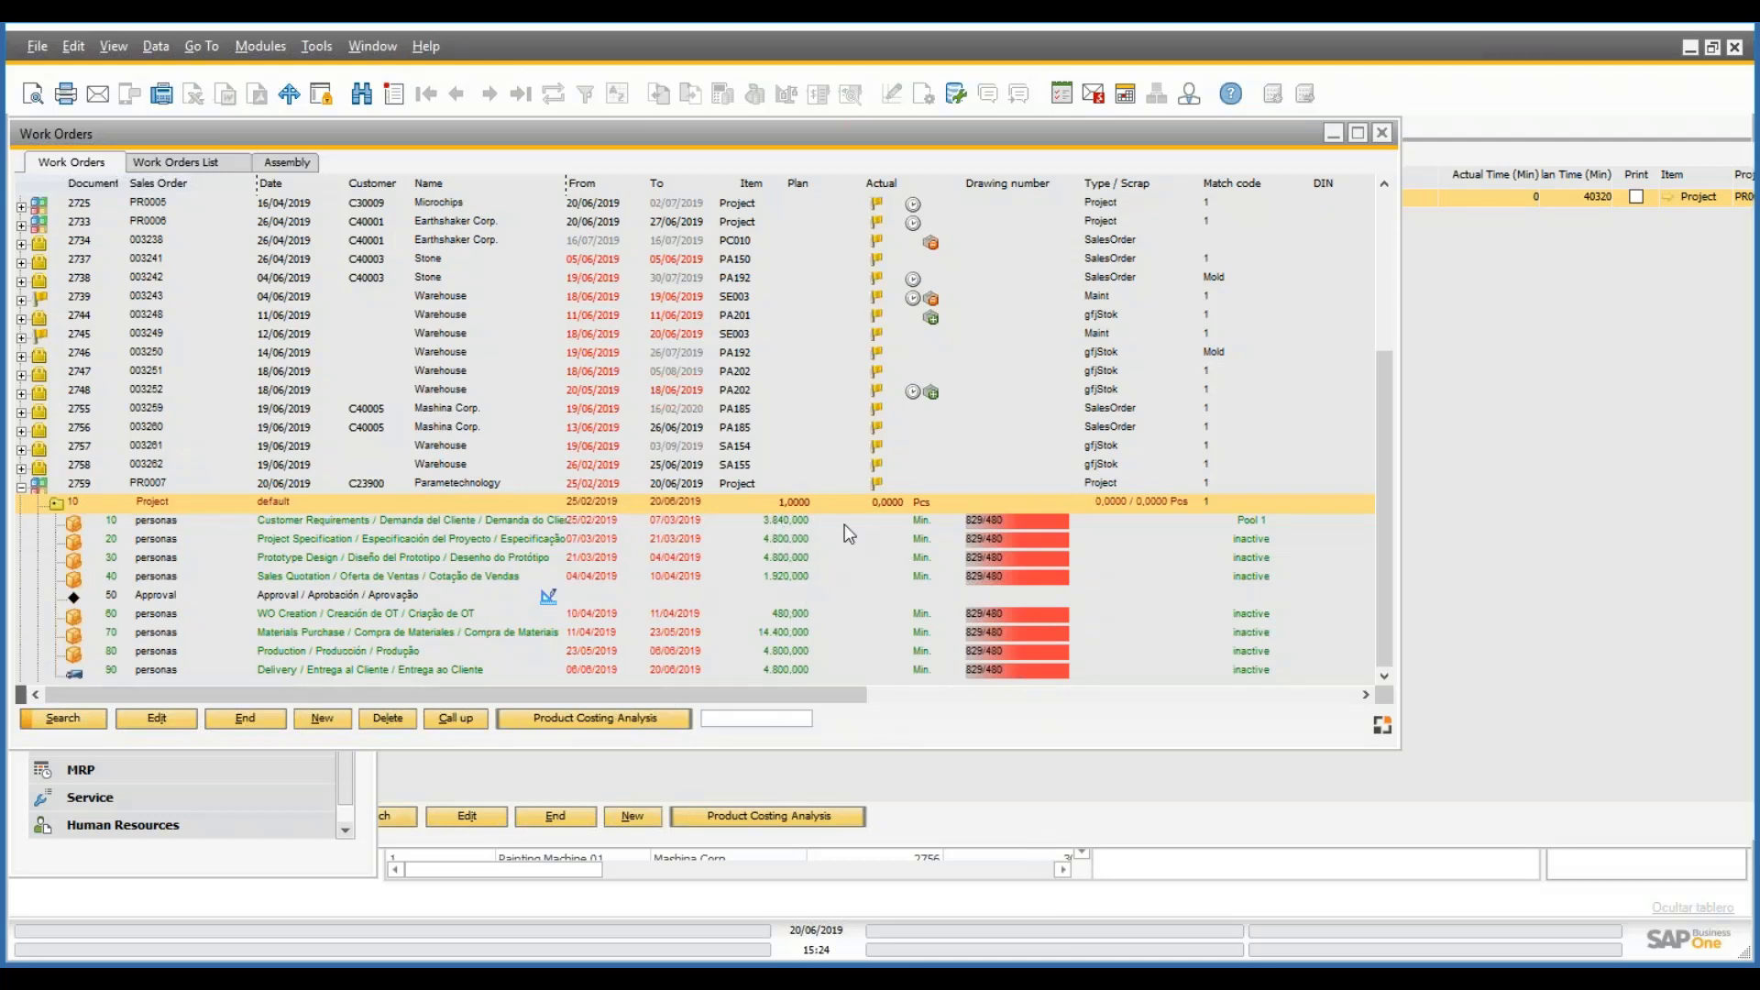
- Bring project PR0007 forward on its task list and drag the window to the right
click(1030, 837)
click(428, 155)
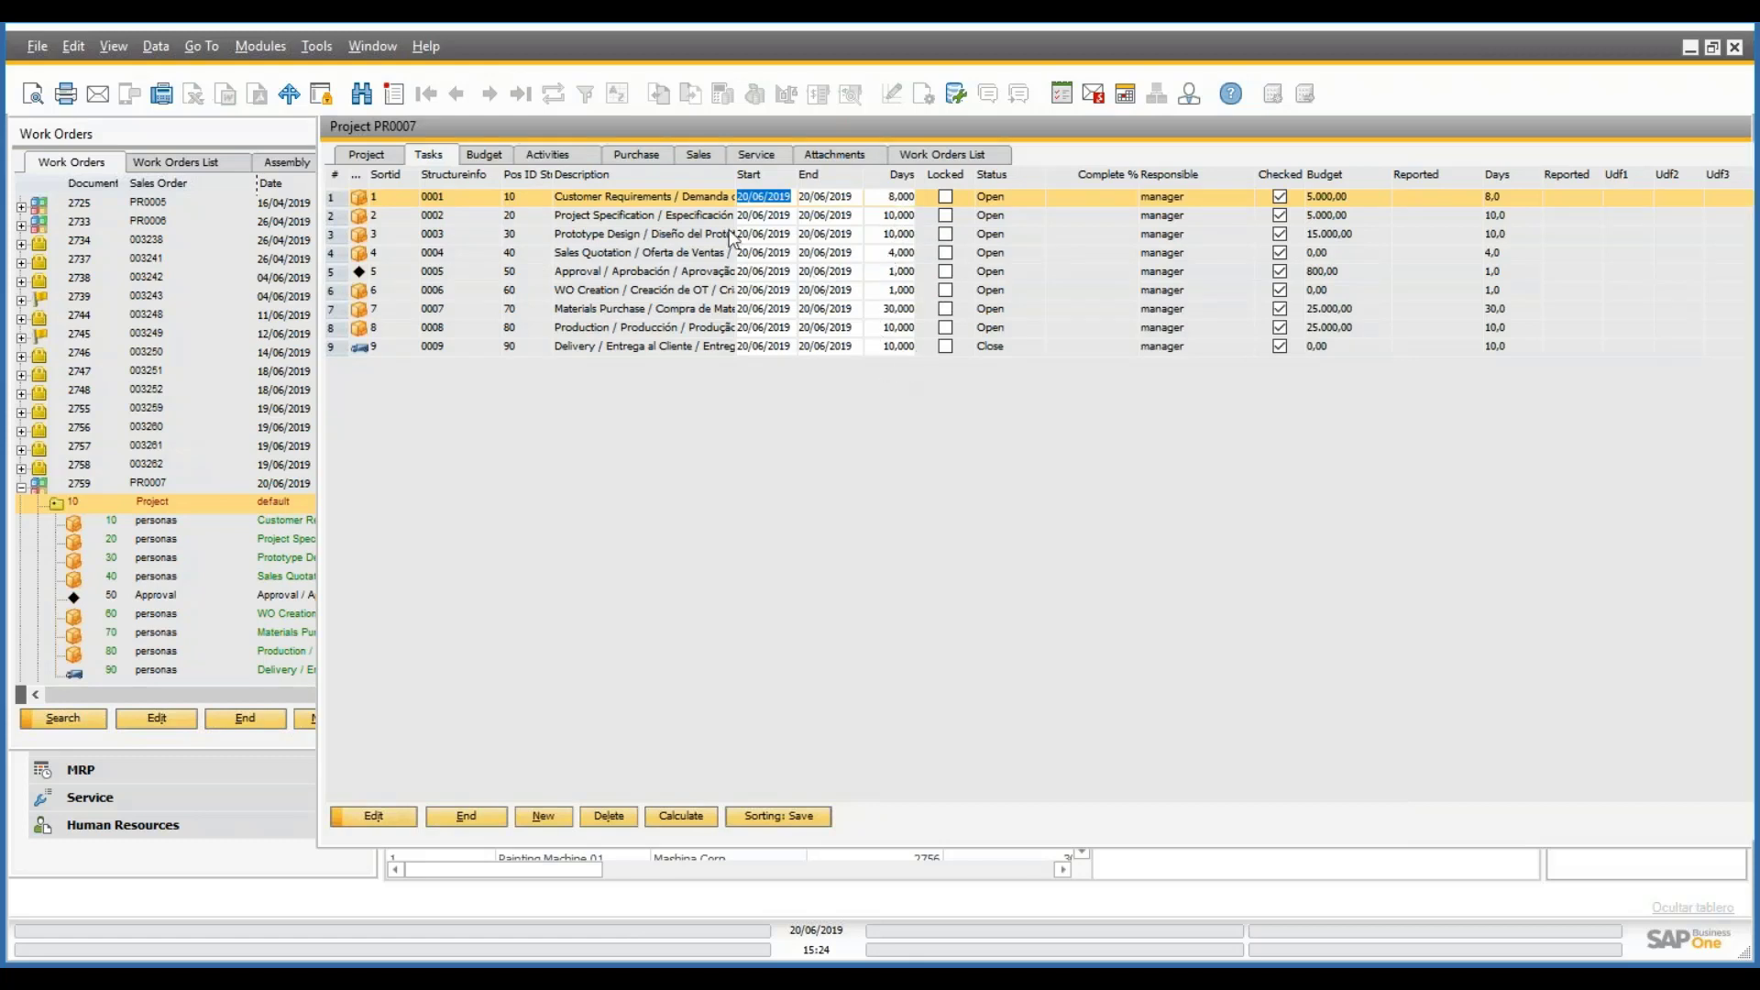
drag(609, 135, 1066, 141)
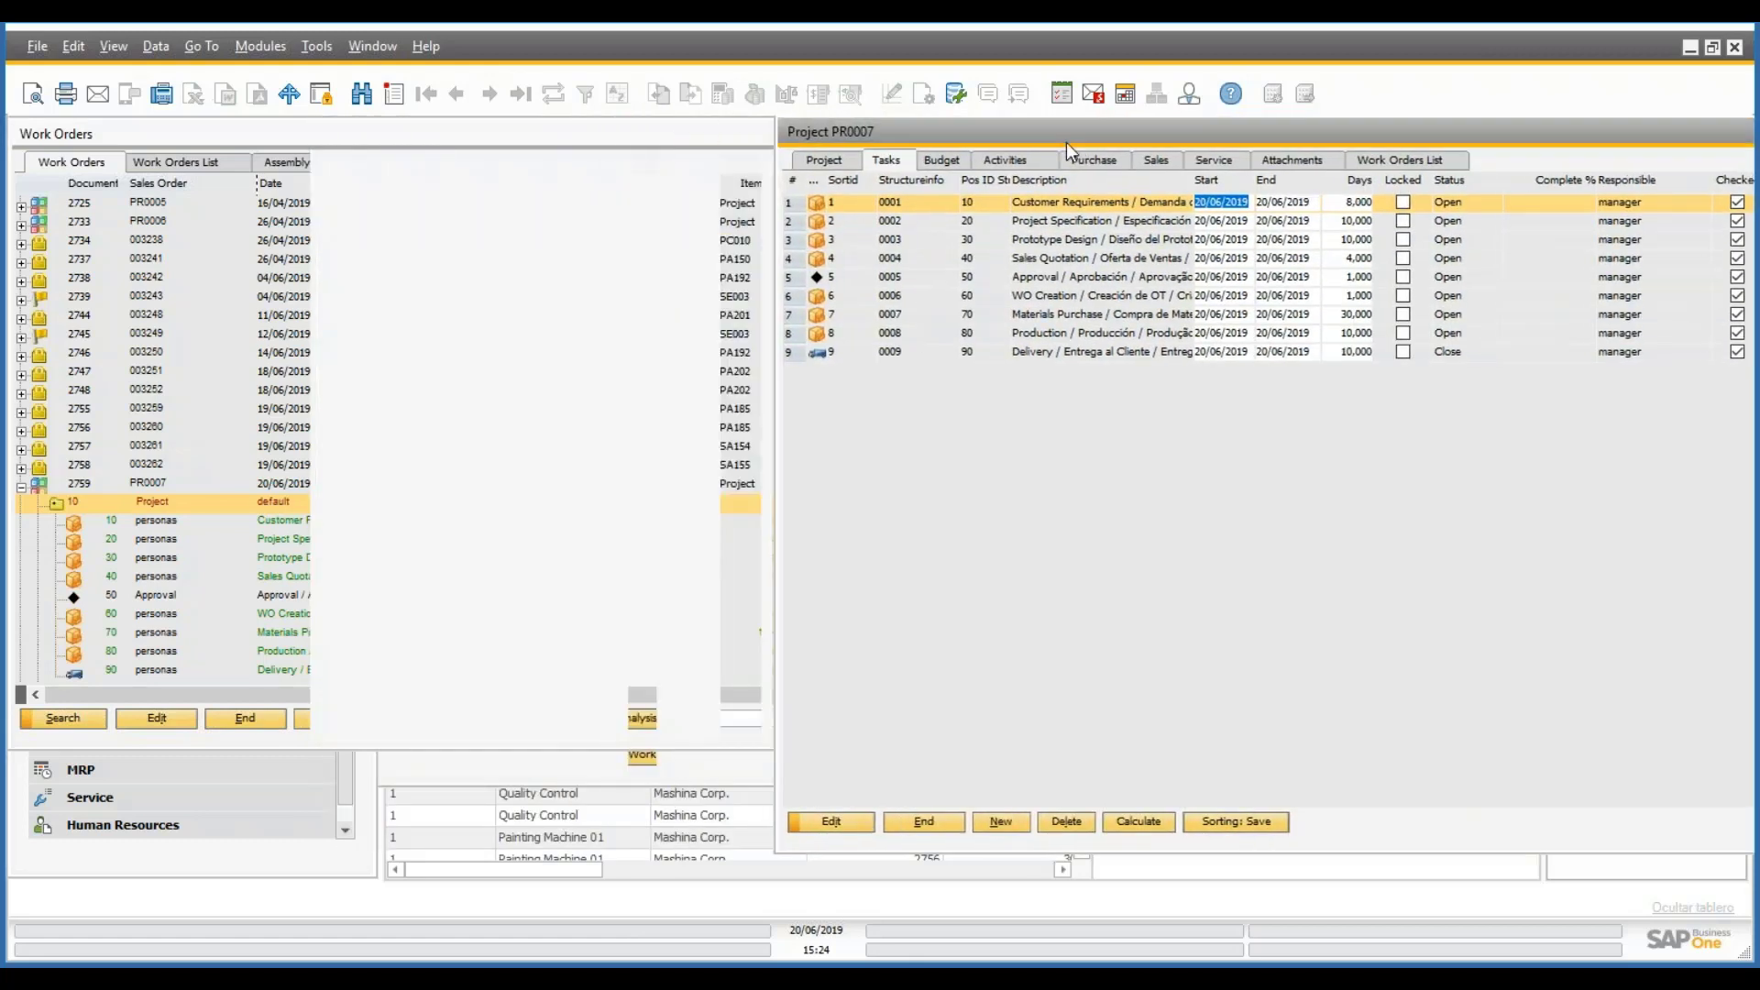
drag(906, 130, 1071, 130)
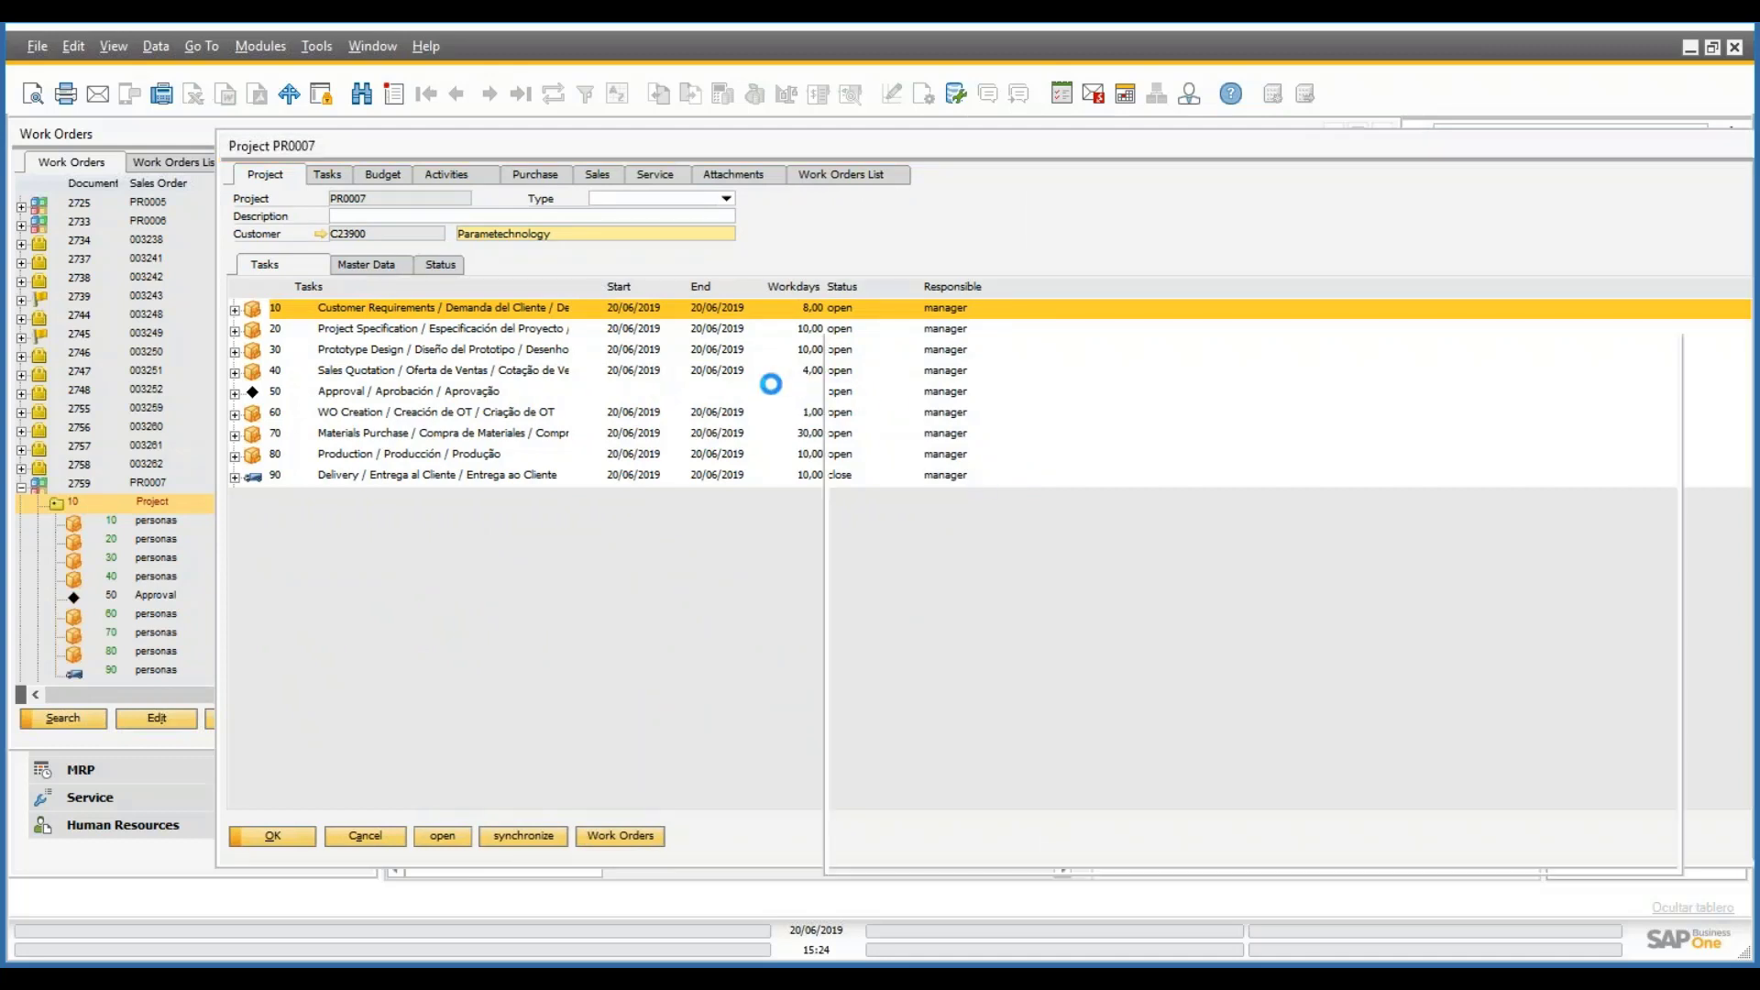
- Review Extended settings of tasks 10 and 30, then reopen PR0007 and open task 10, Customer Requirements
click(1027, 478)
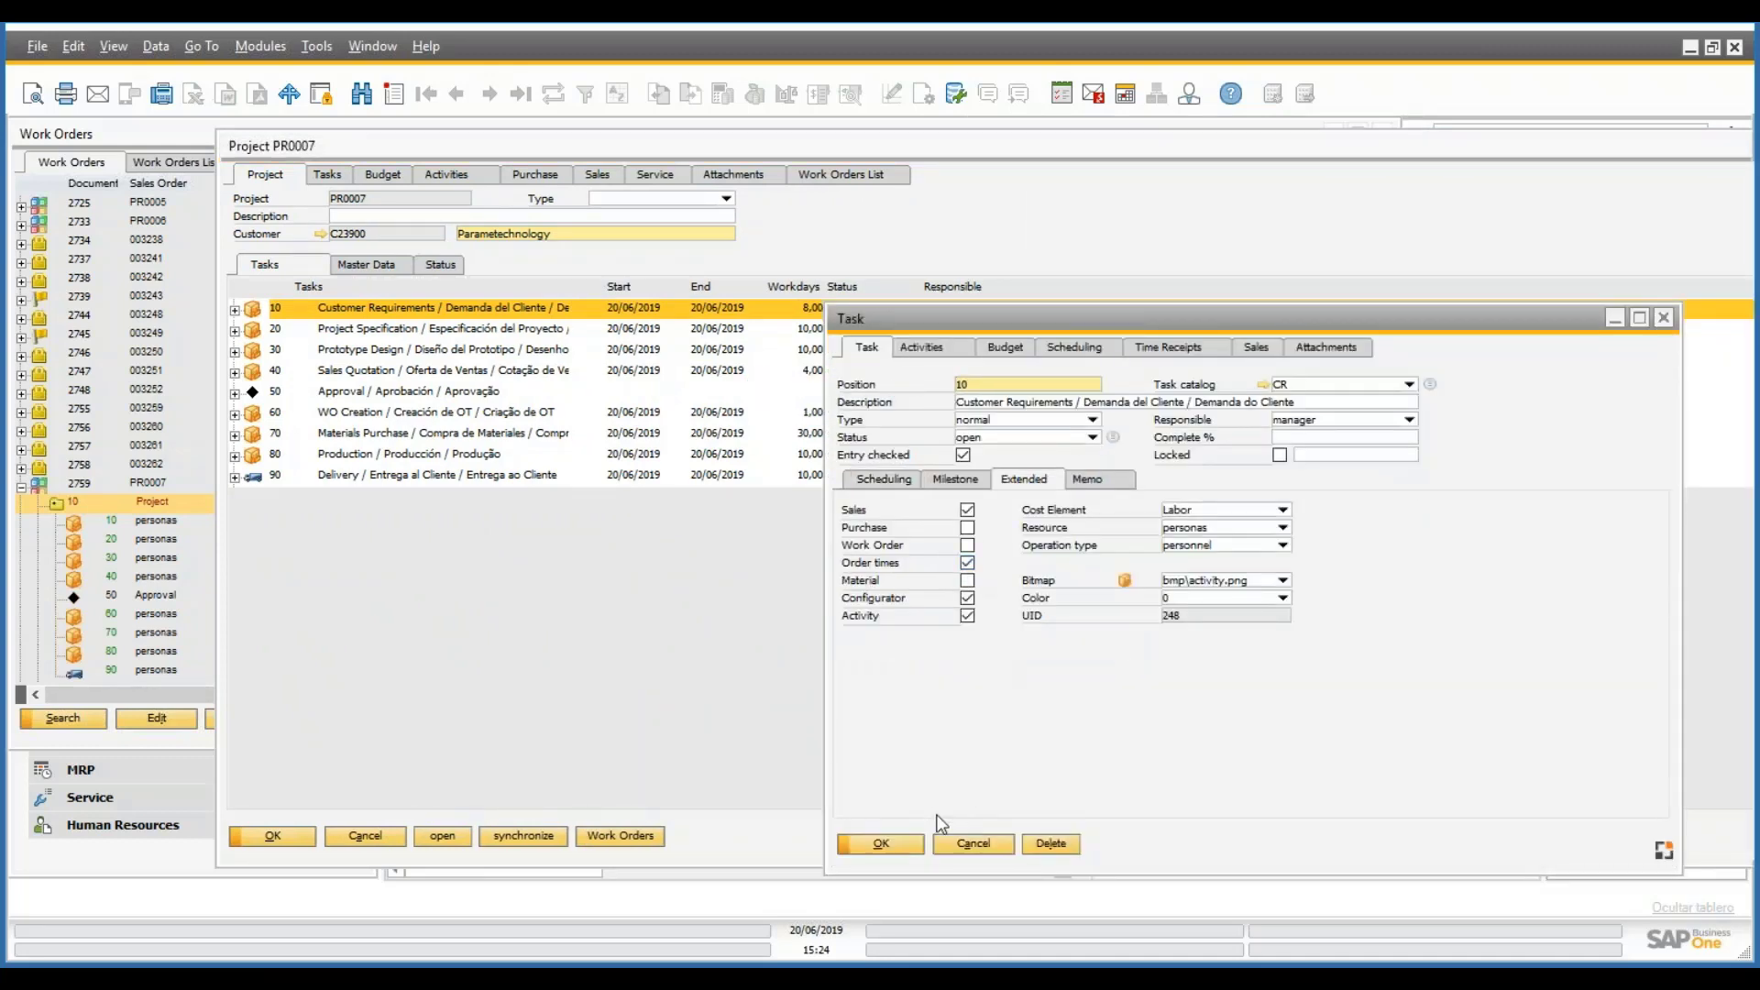
click(973, 843)
click(710, 352)
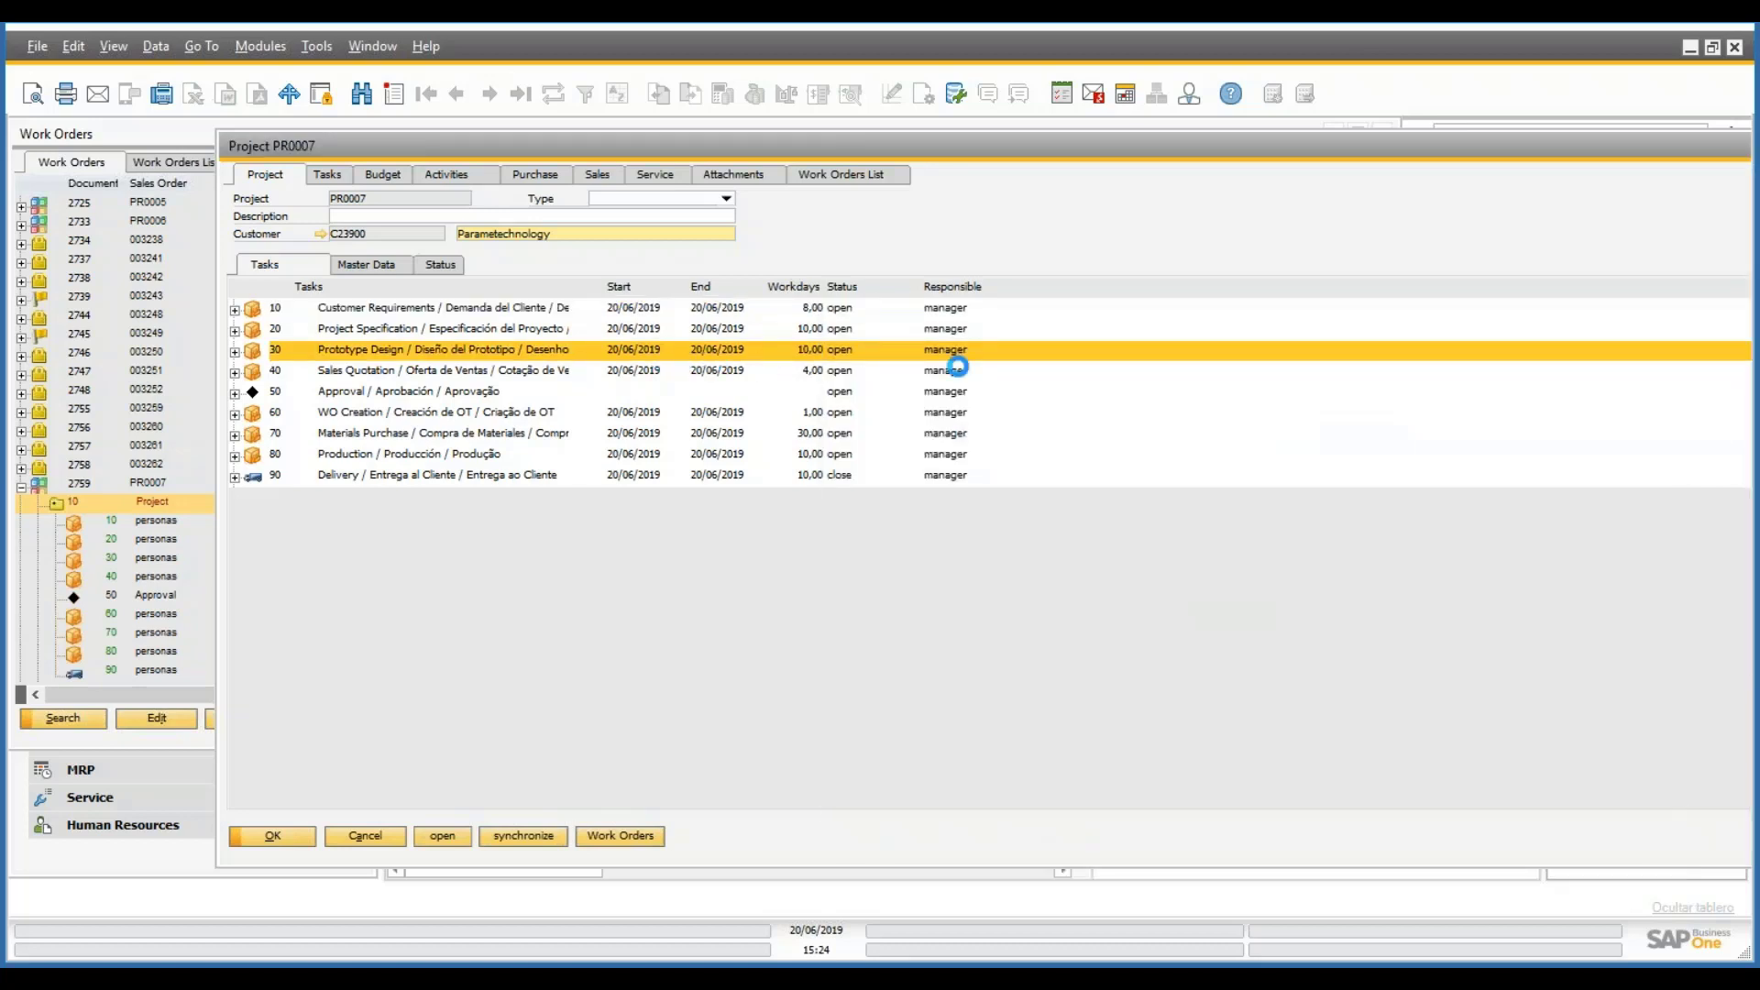
click(1025, 479)
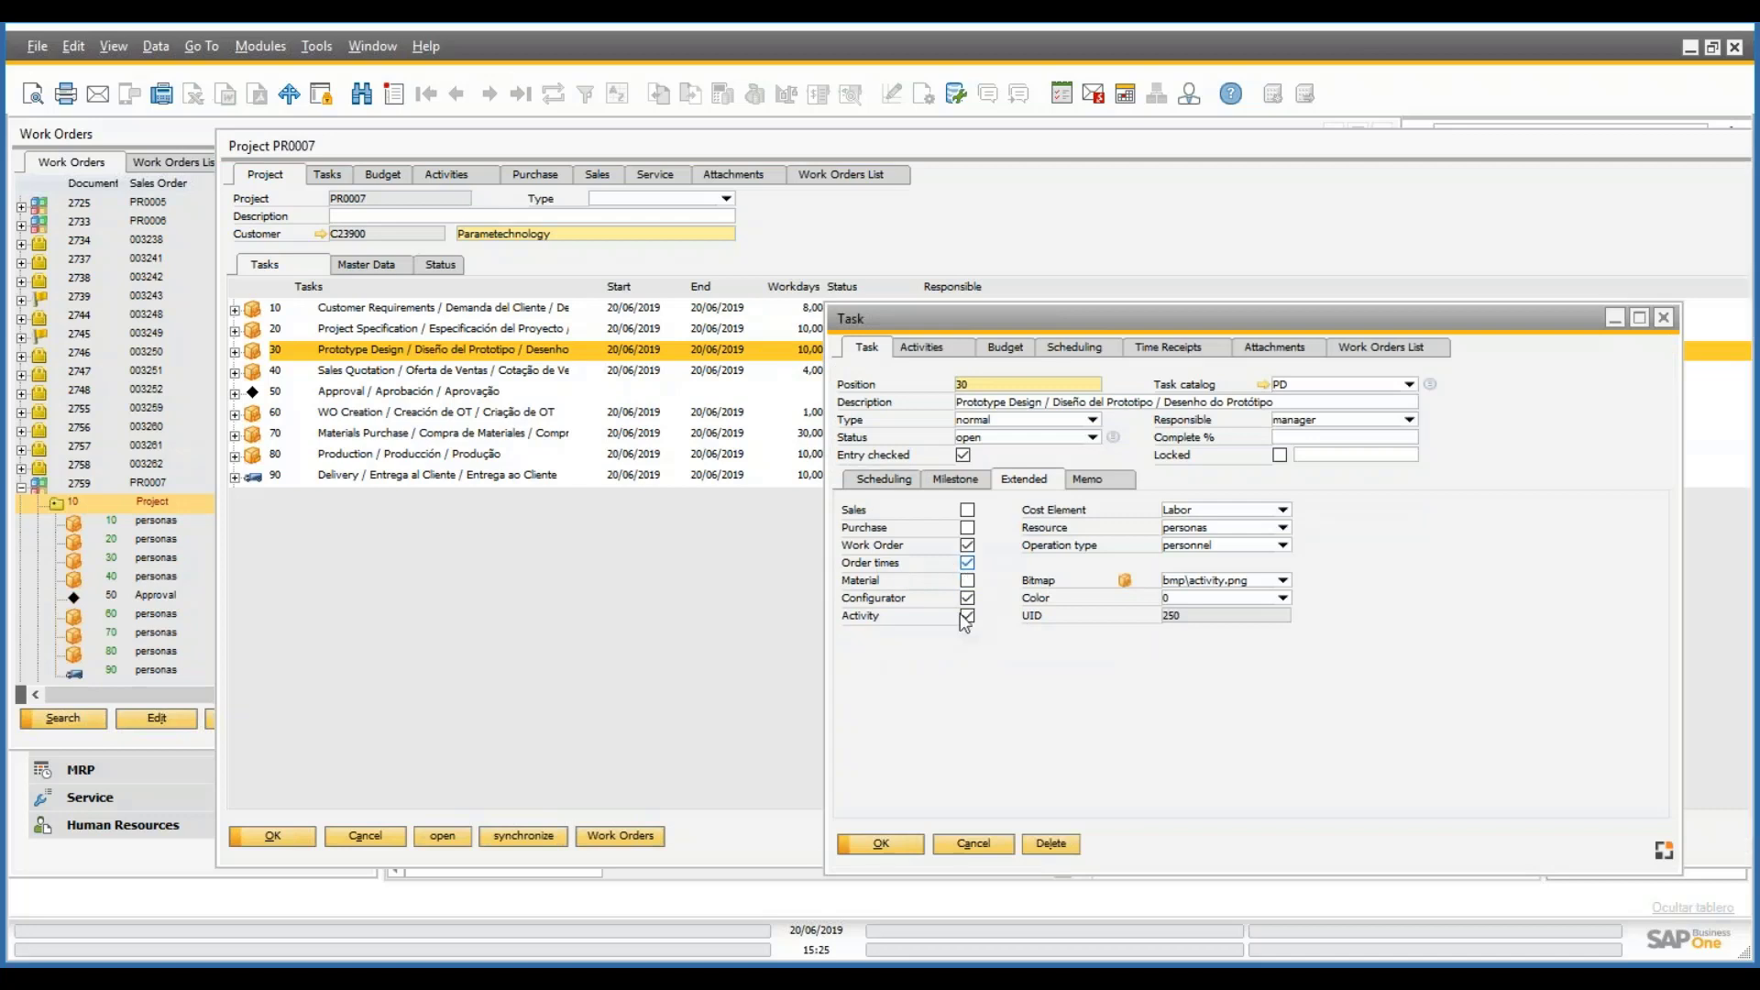
click(964, 841)
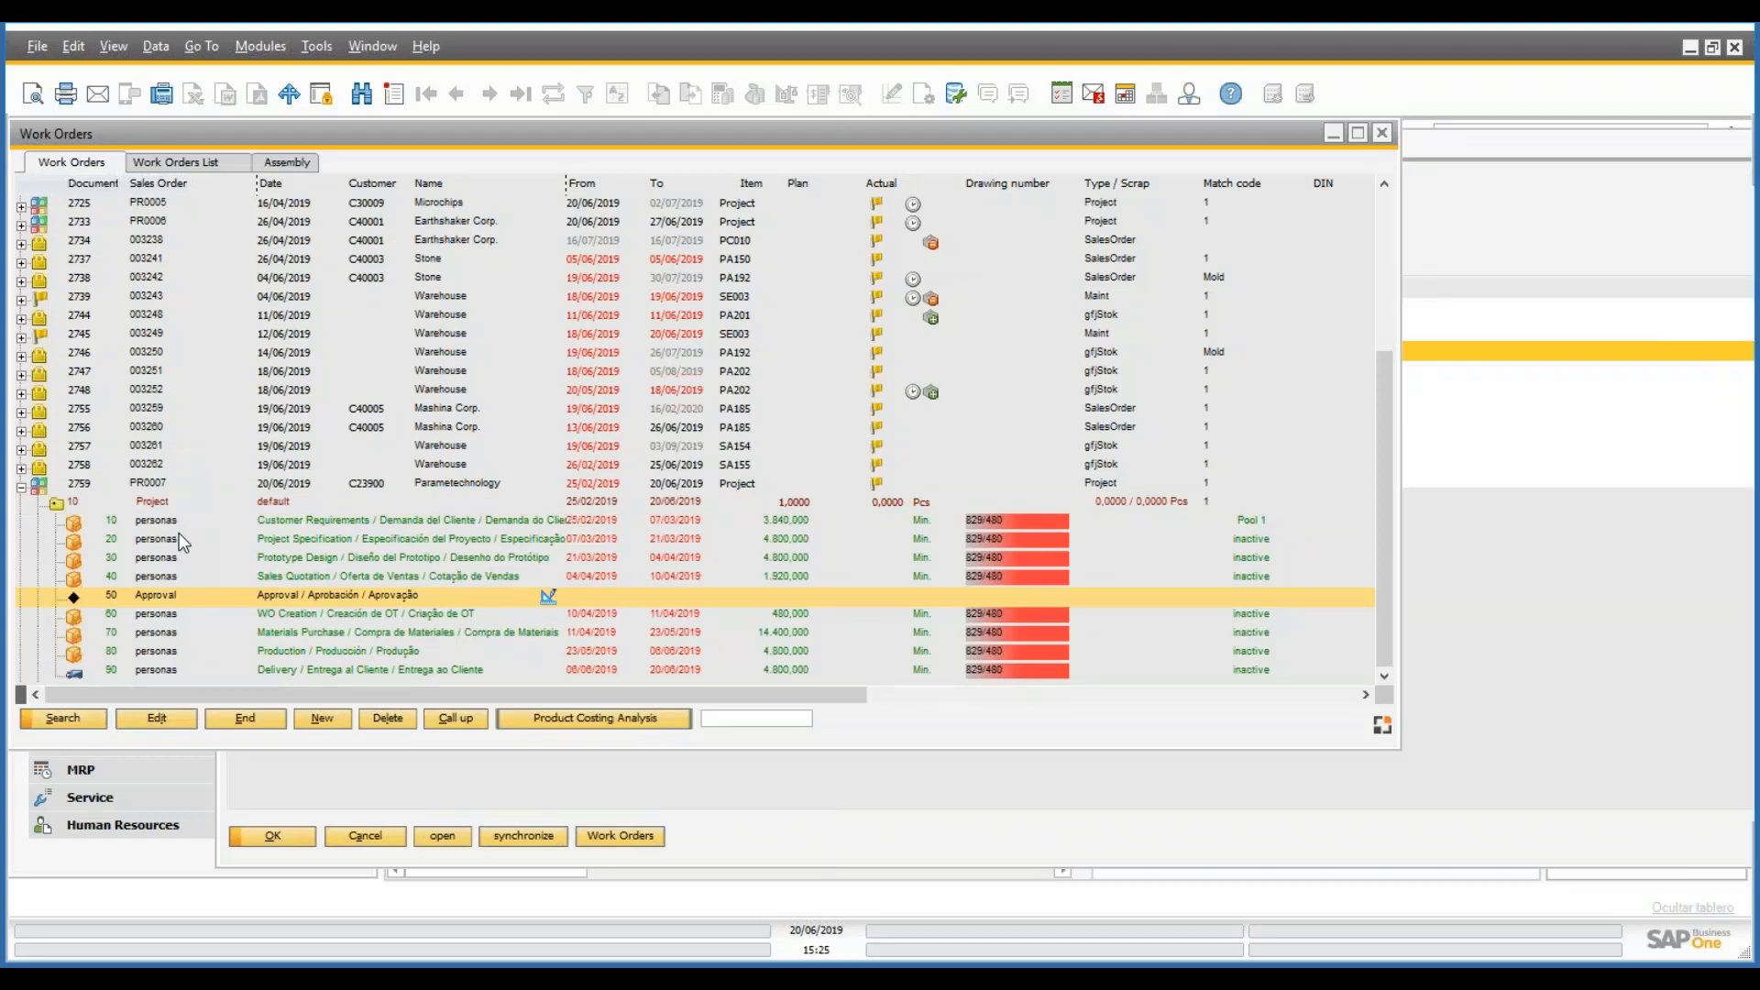
double_click(234, 511)
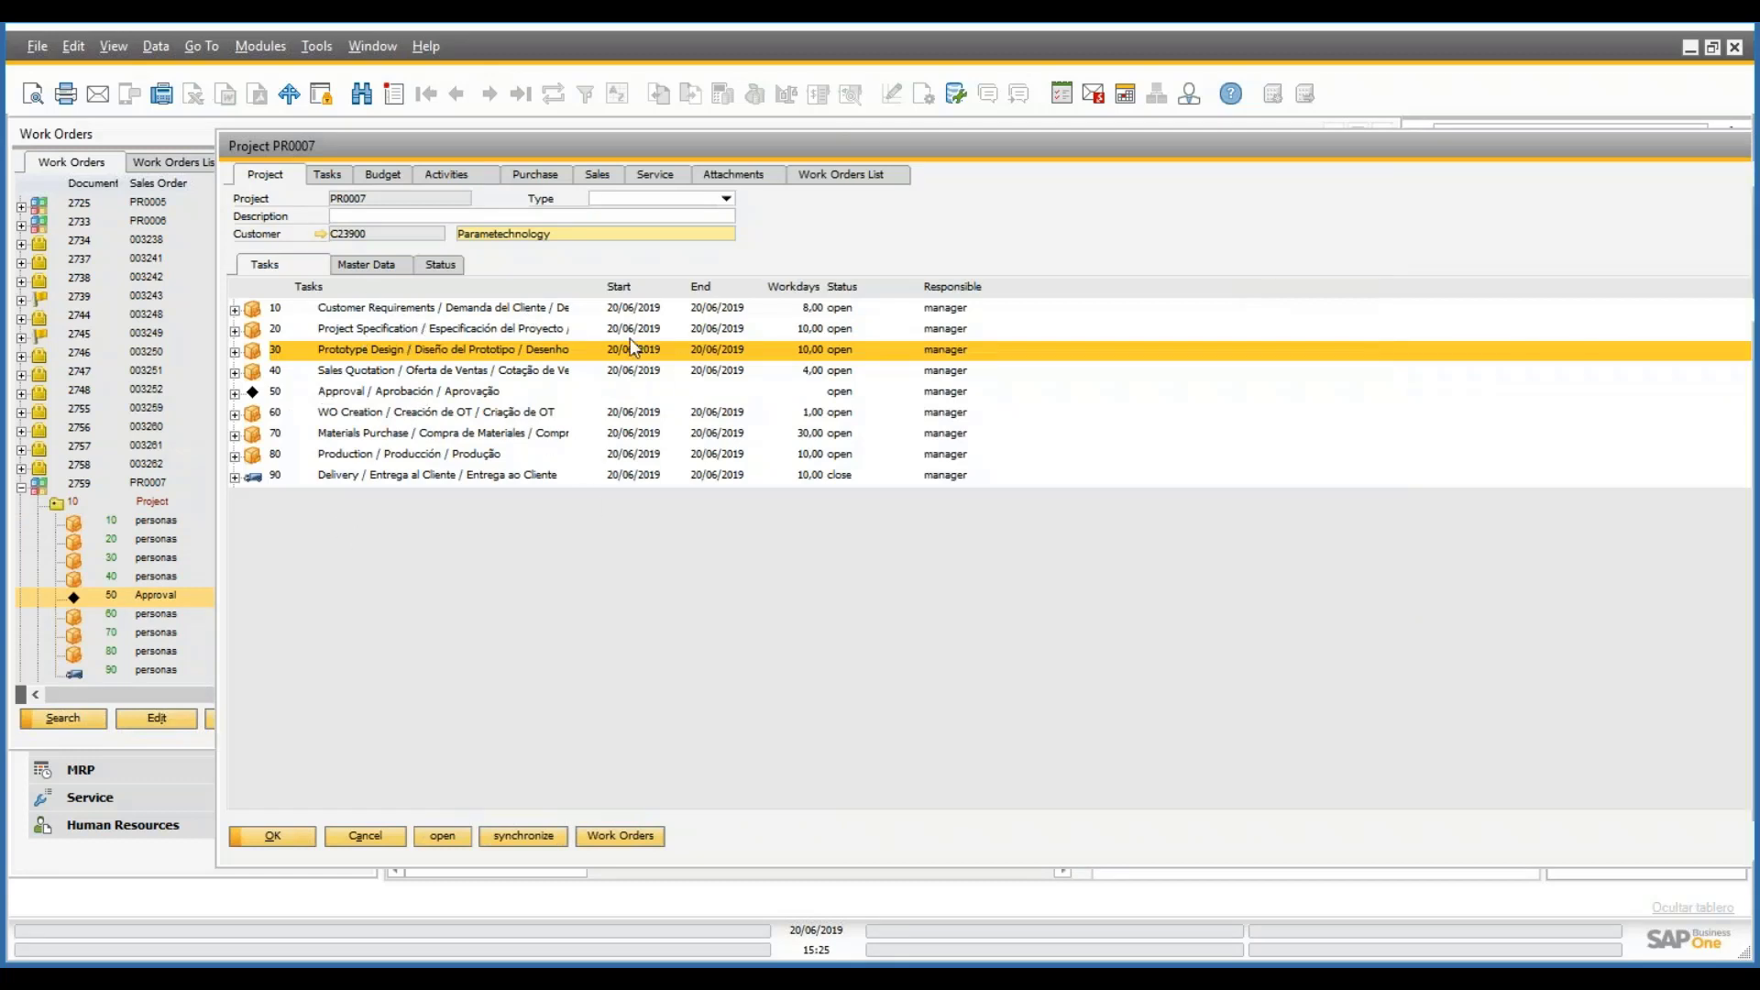
click(513, 309)
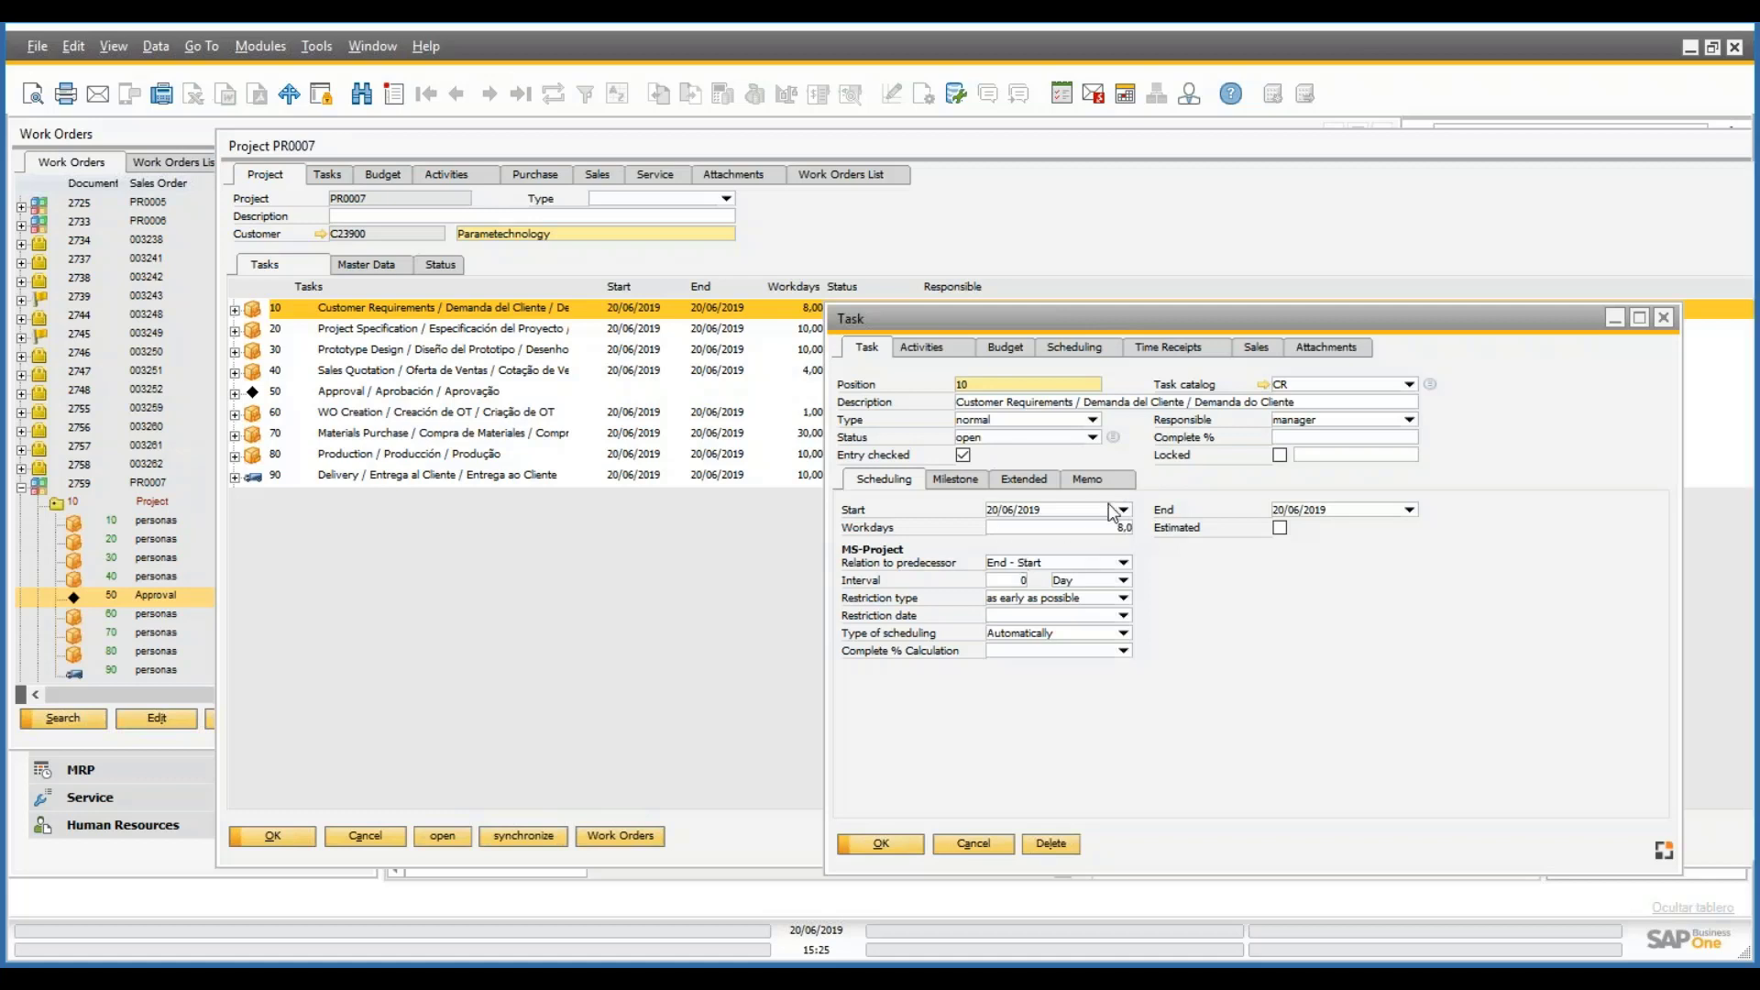
- Keep task 10's start at 20/06/2019 and apply the recalculated schedule ending 01/07/2019
click(1124, 509)
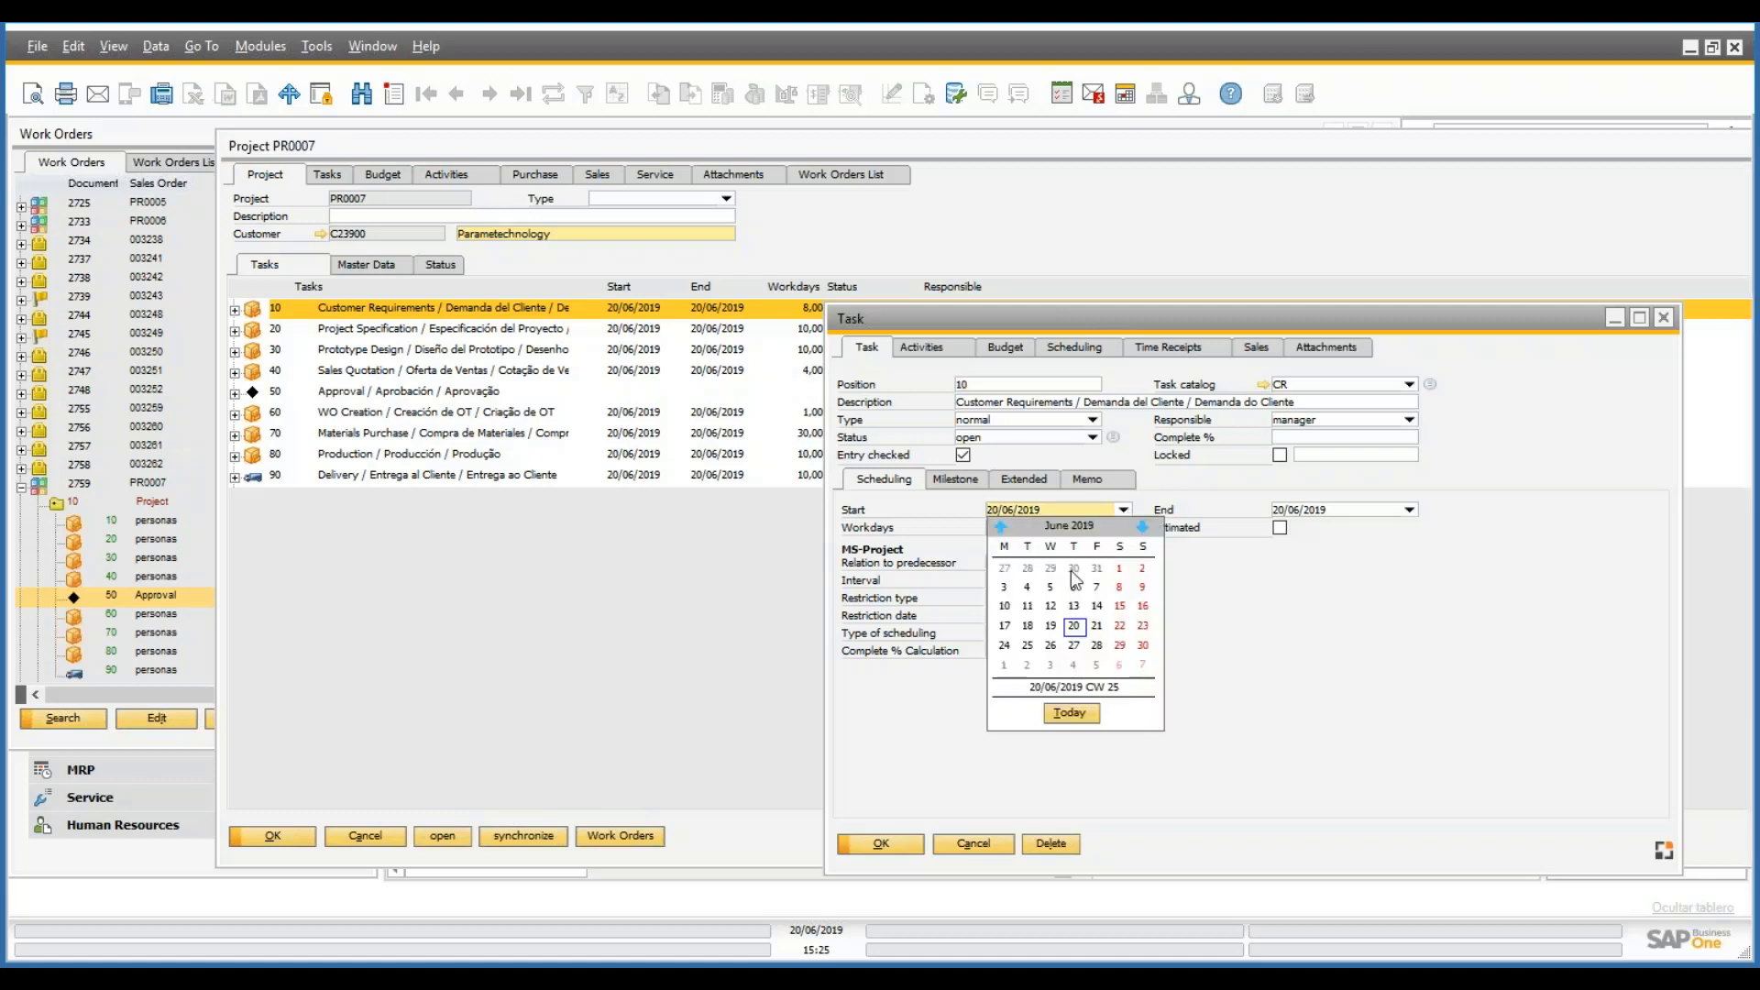
click(1080, 628)
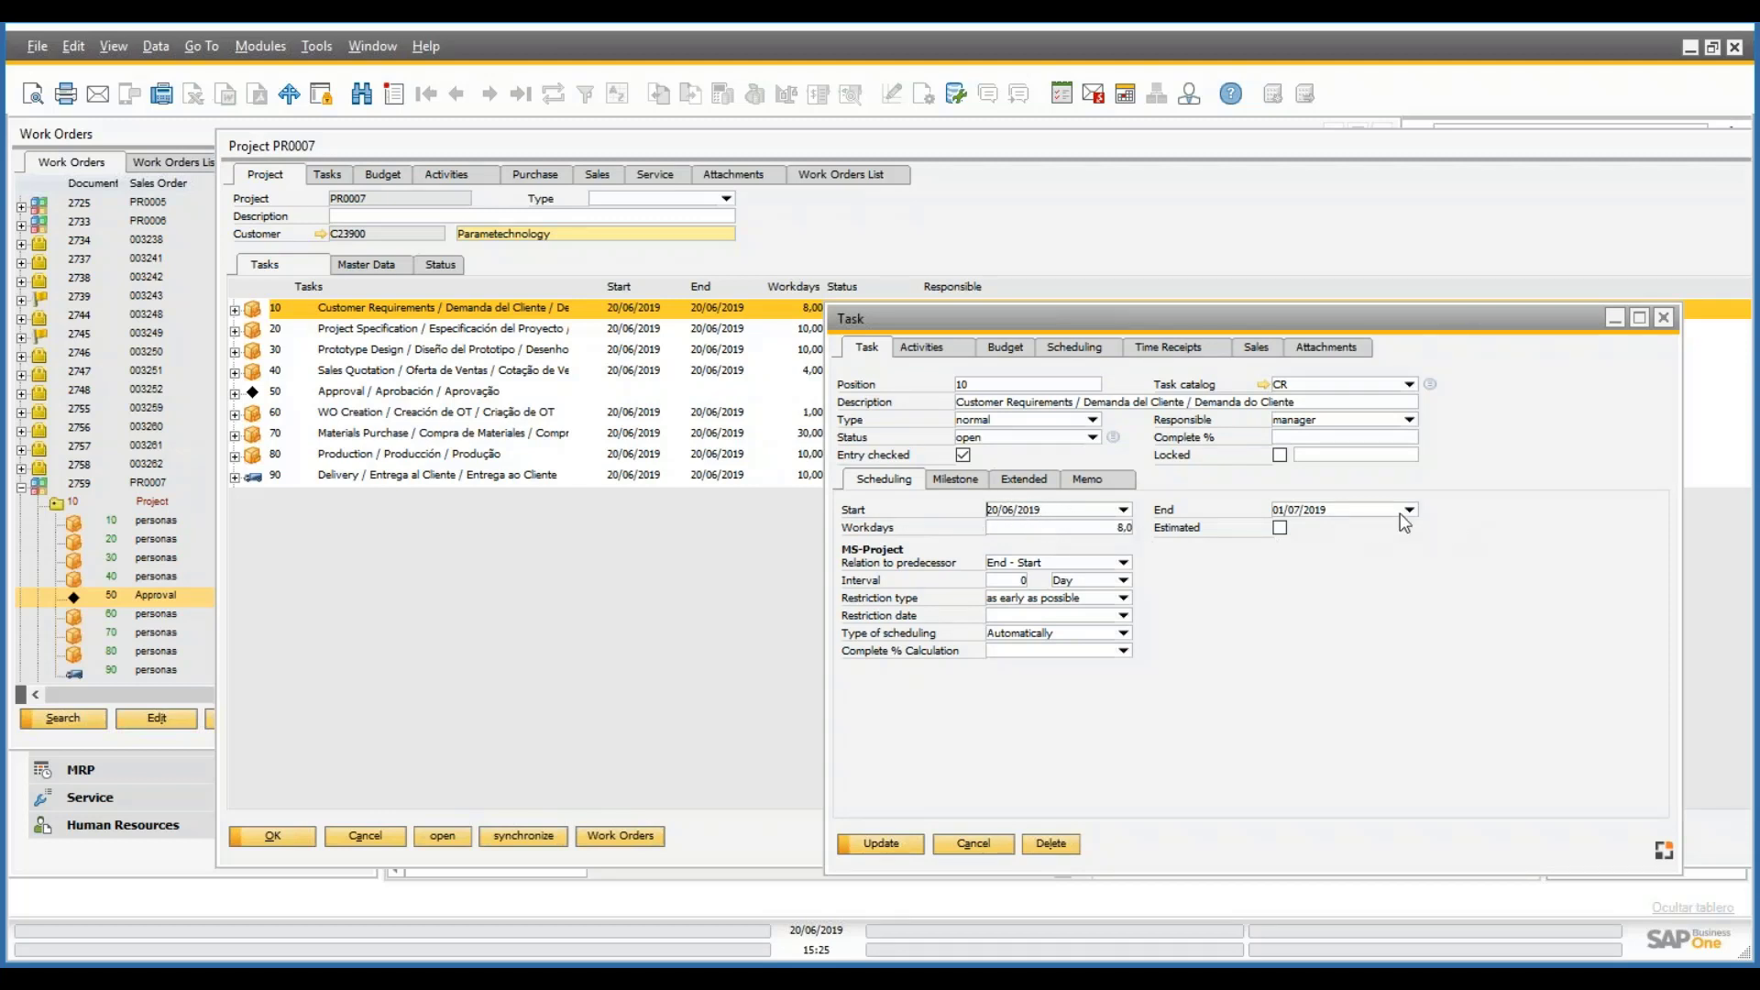
click(1110, 530)
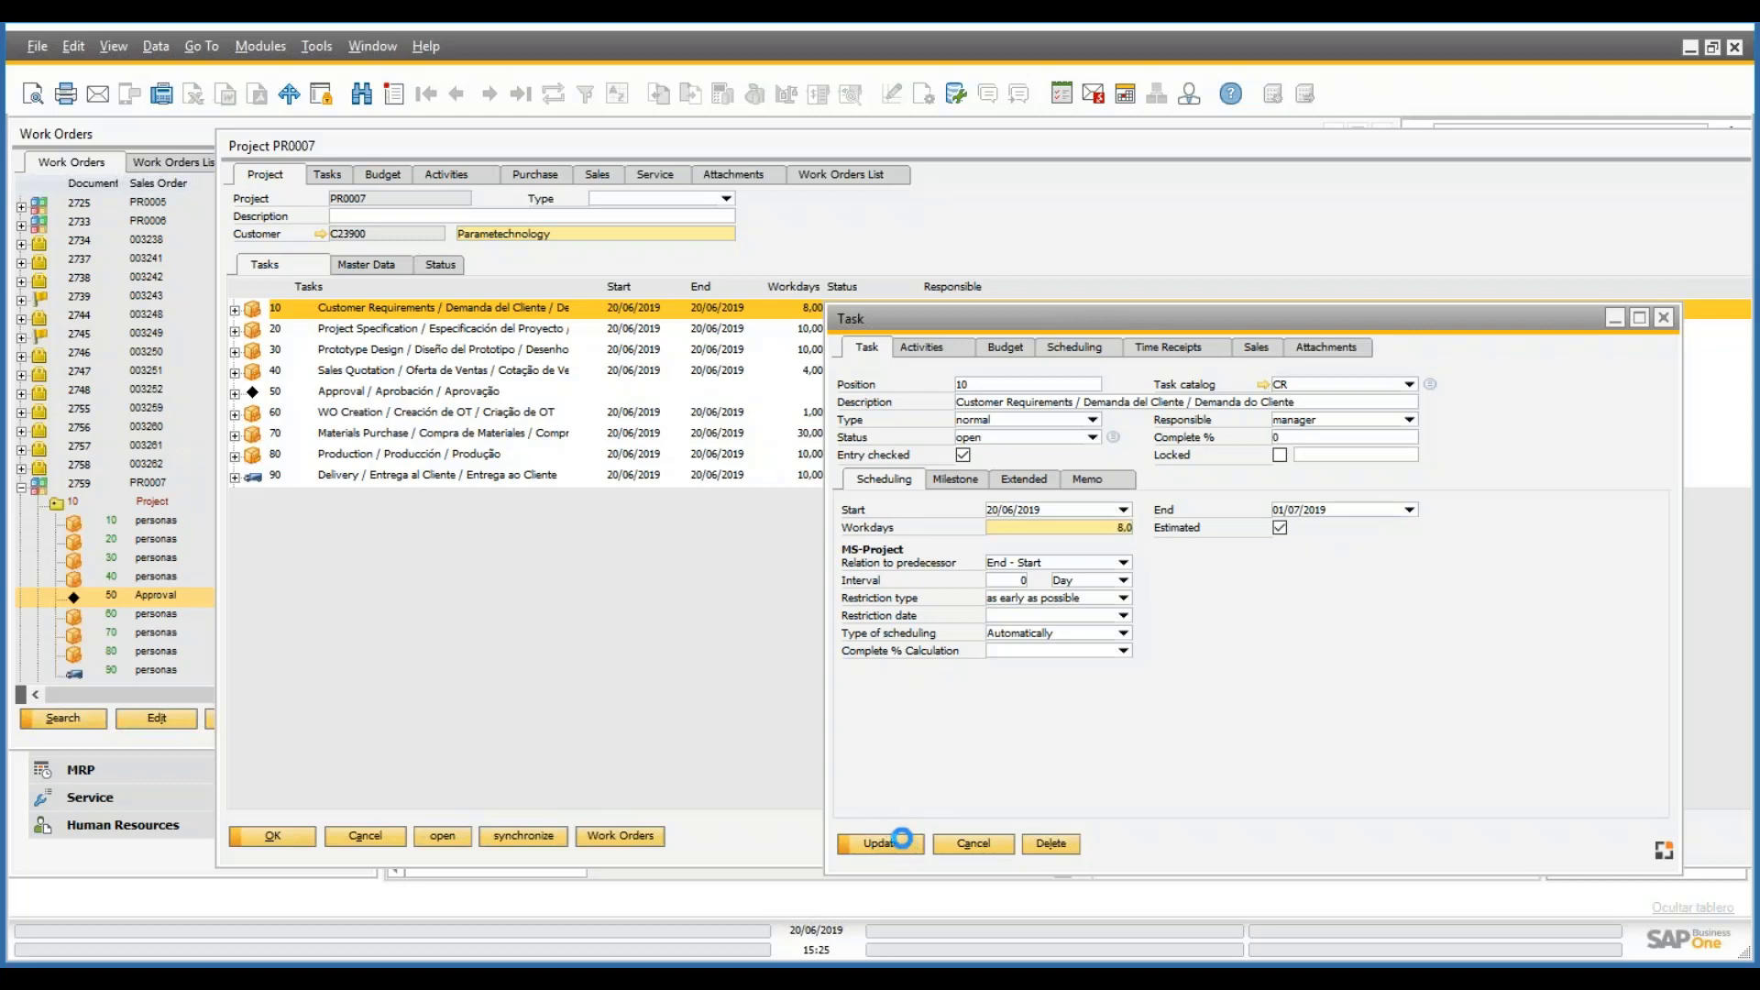
click(899, 847)
click(906, 853)
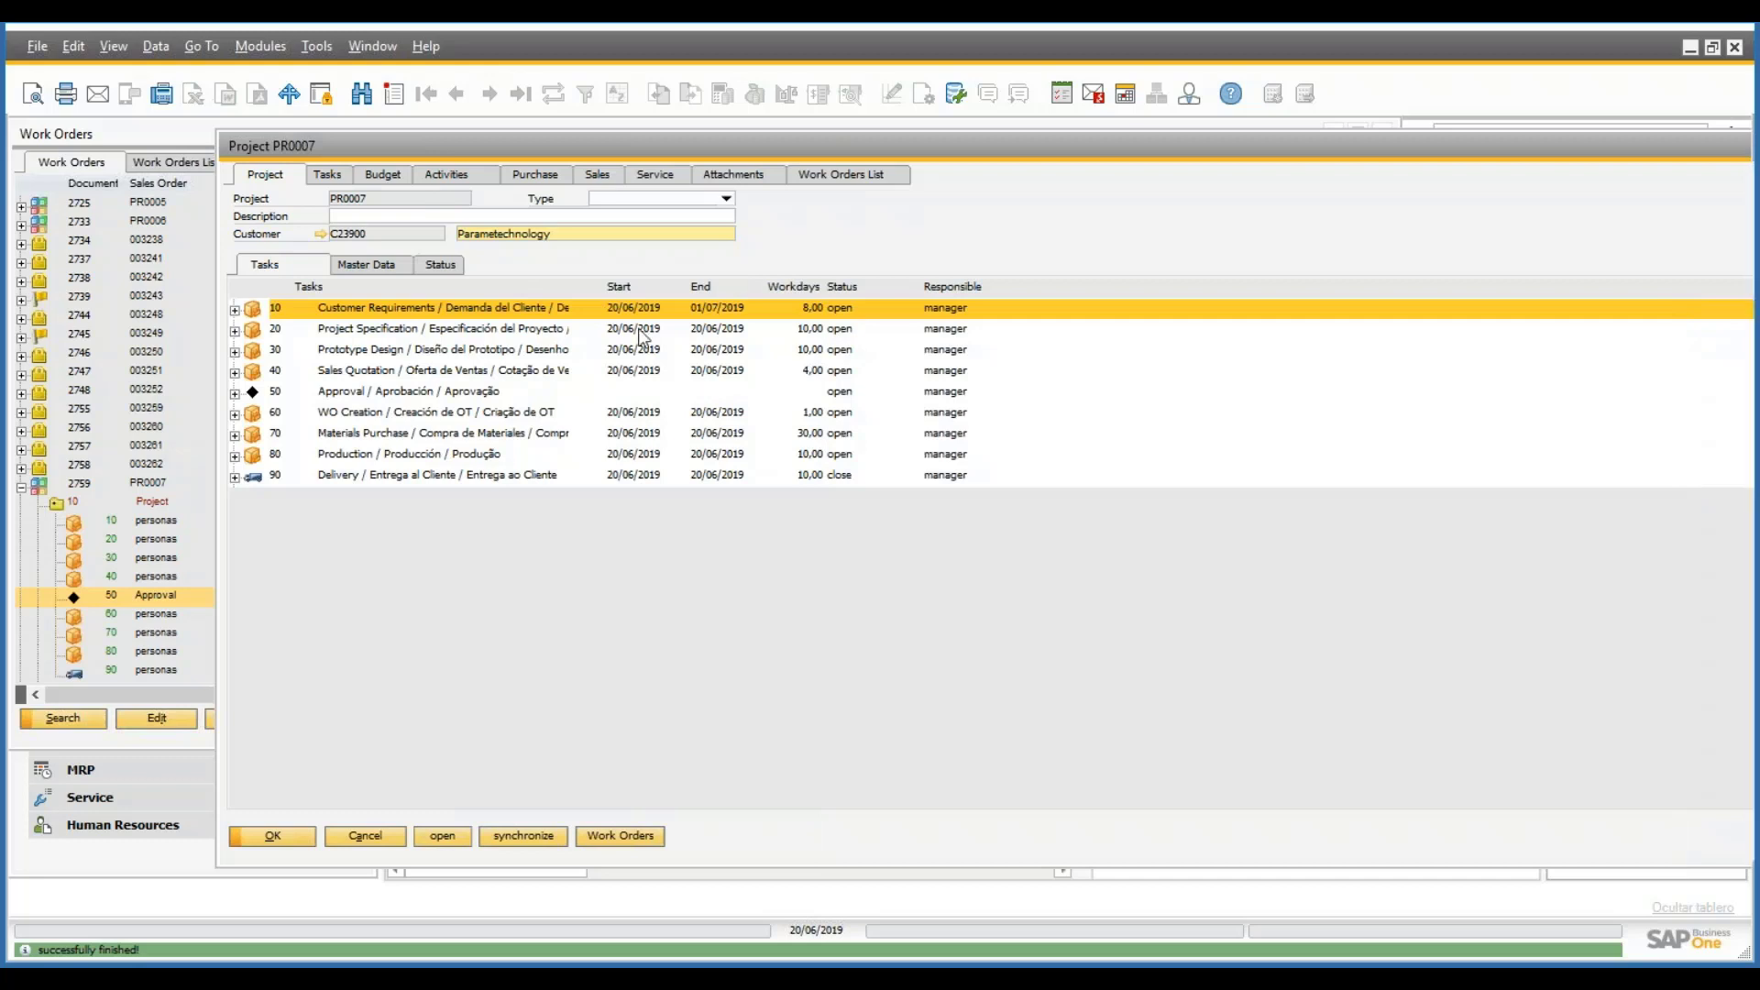
- Start task 20, Project Specification, on 02/07/2019 so it runs to 15/07/2019
click(642, 331)
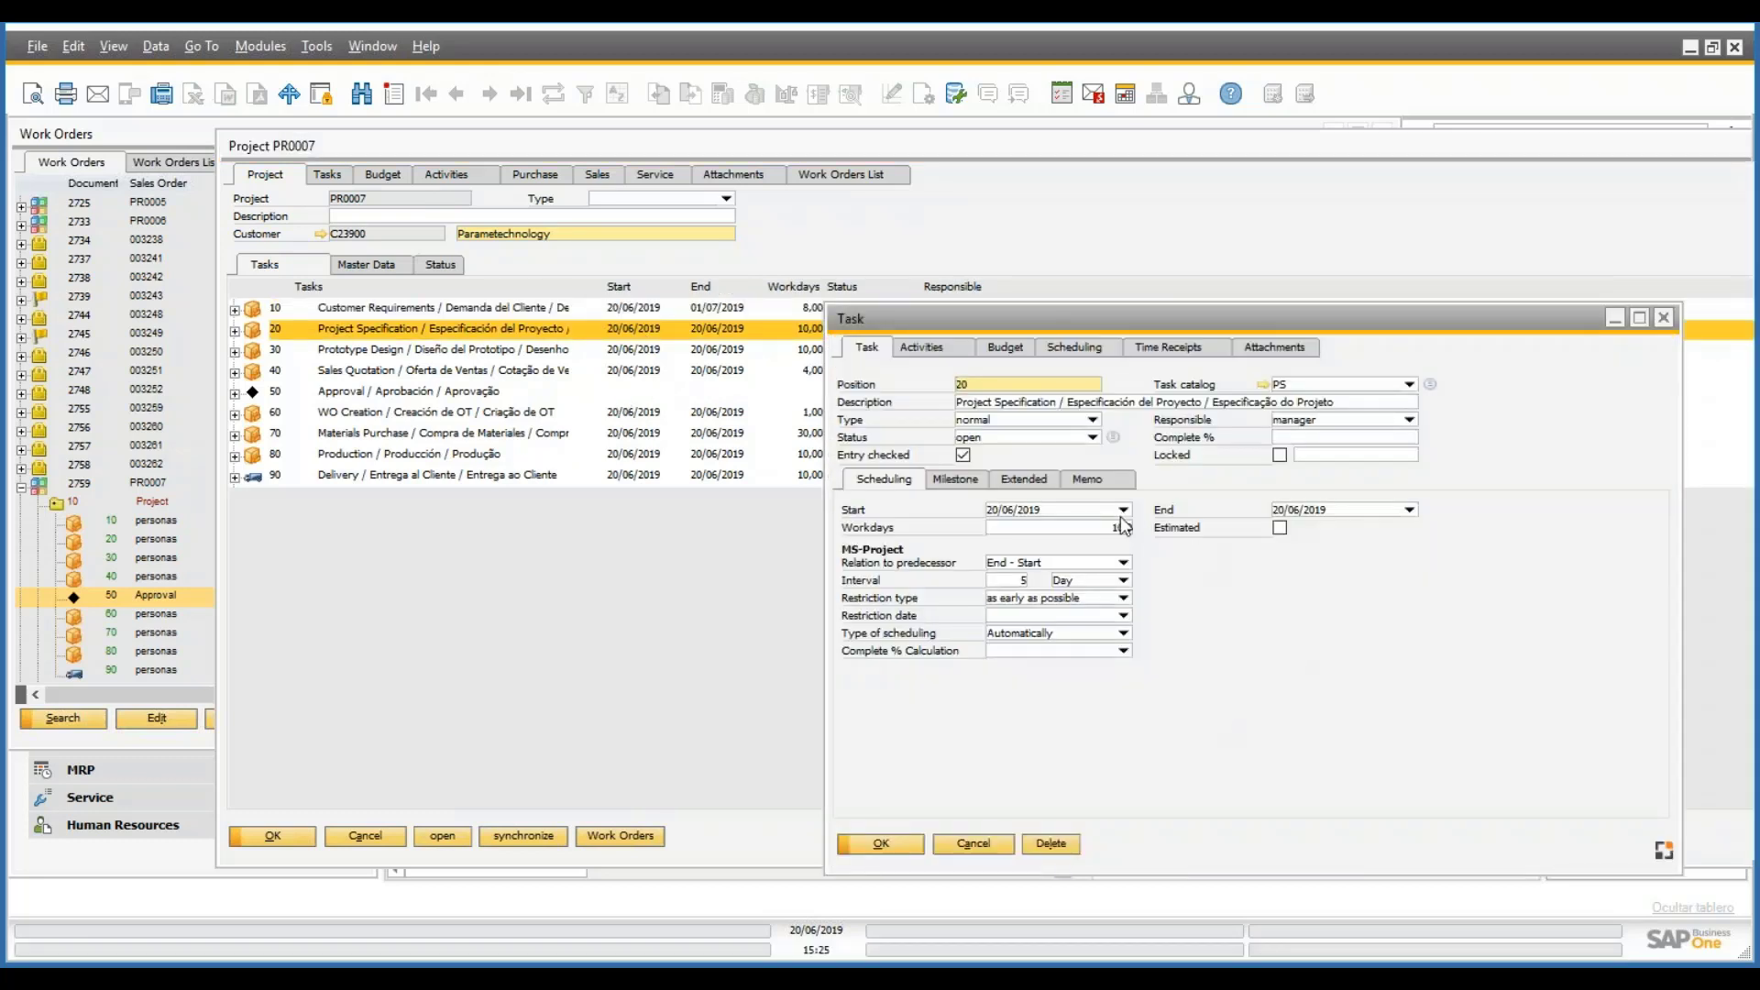
click(1123, 510)
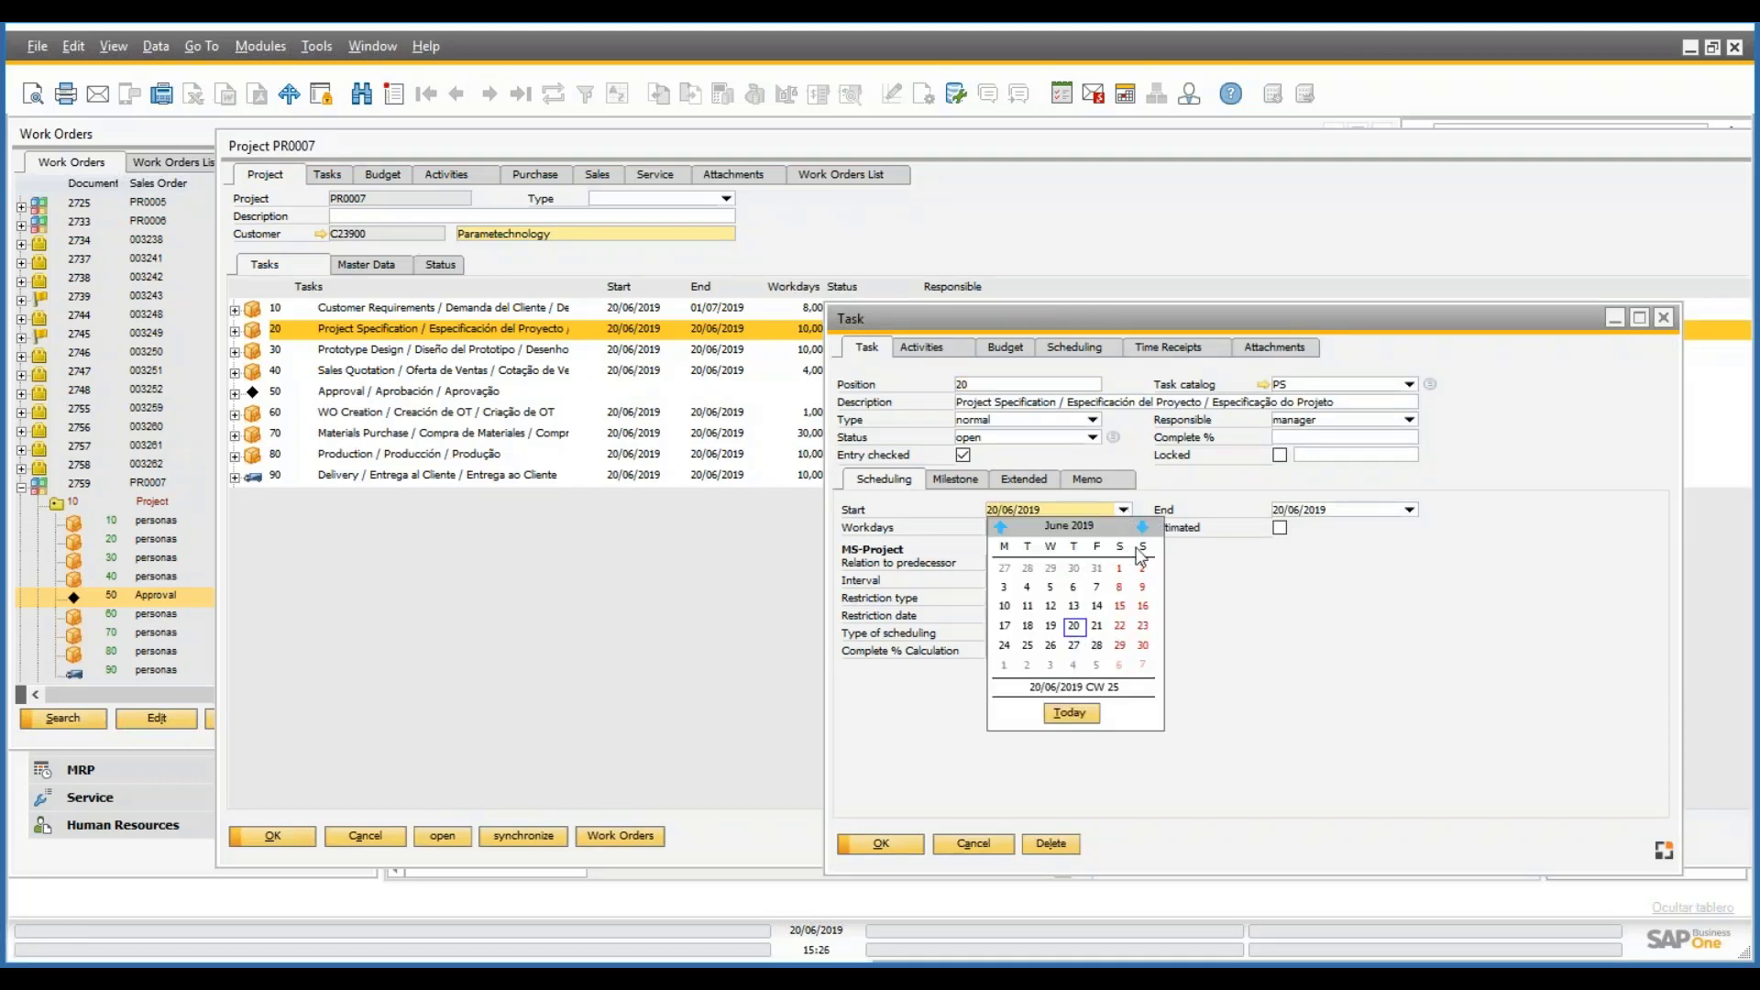
click(1143, 527)
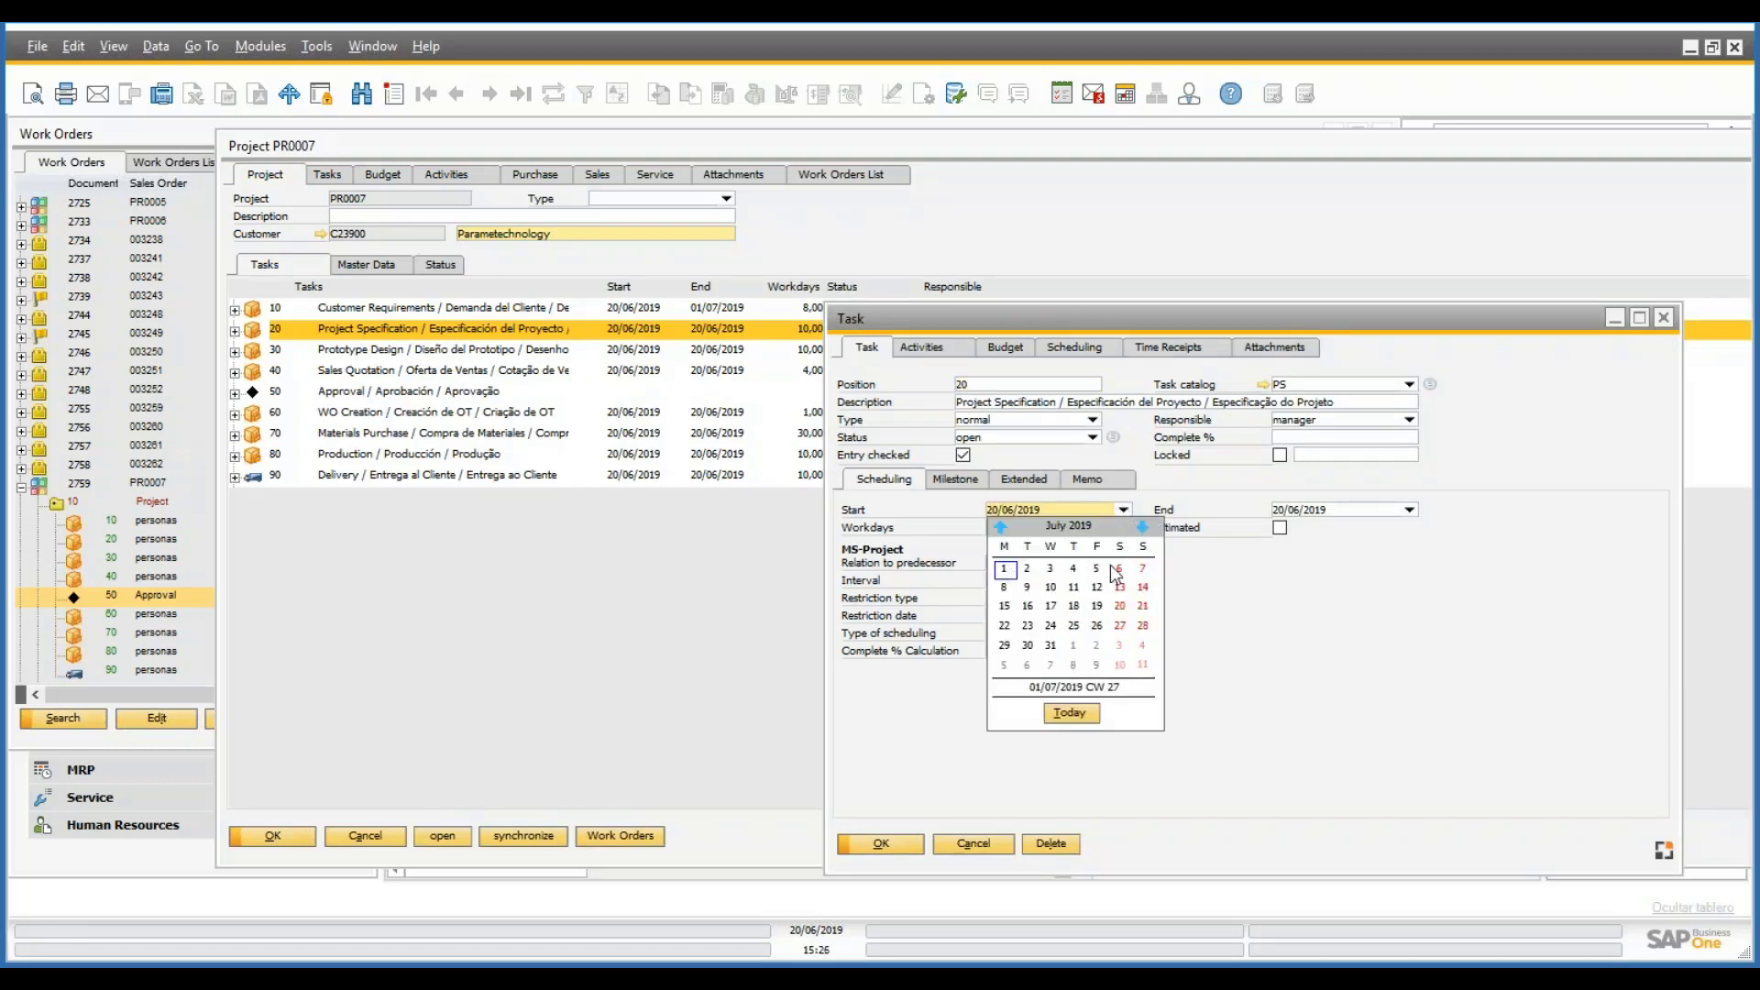
click(1027, 570)
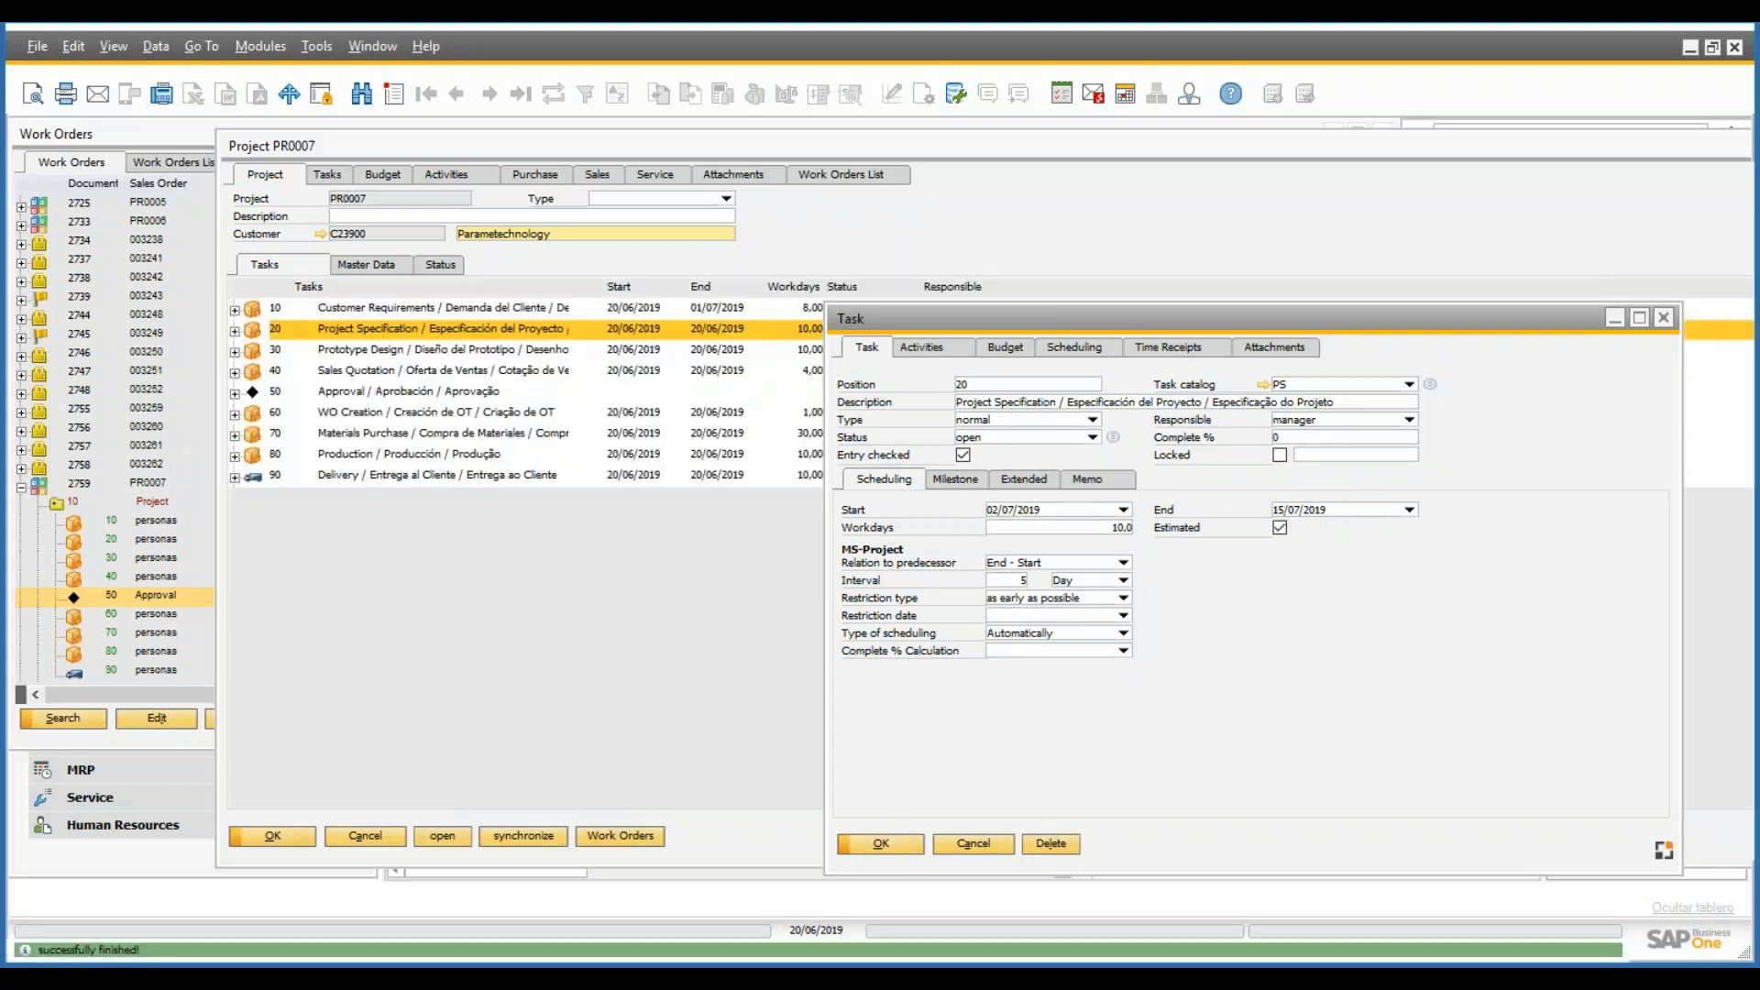
click(908, 844)
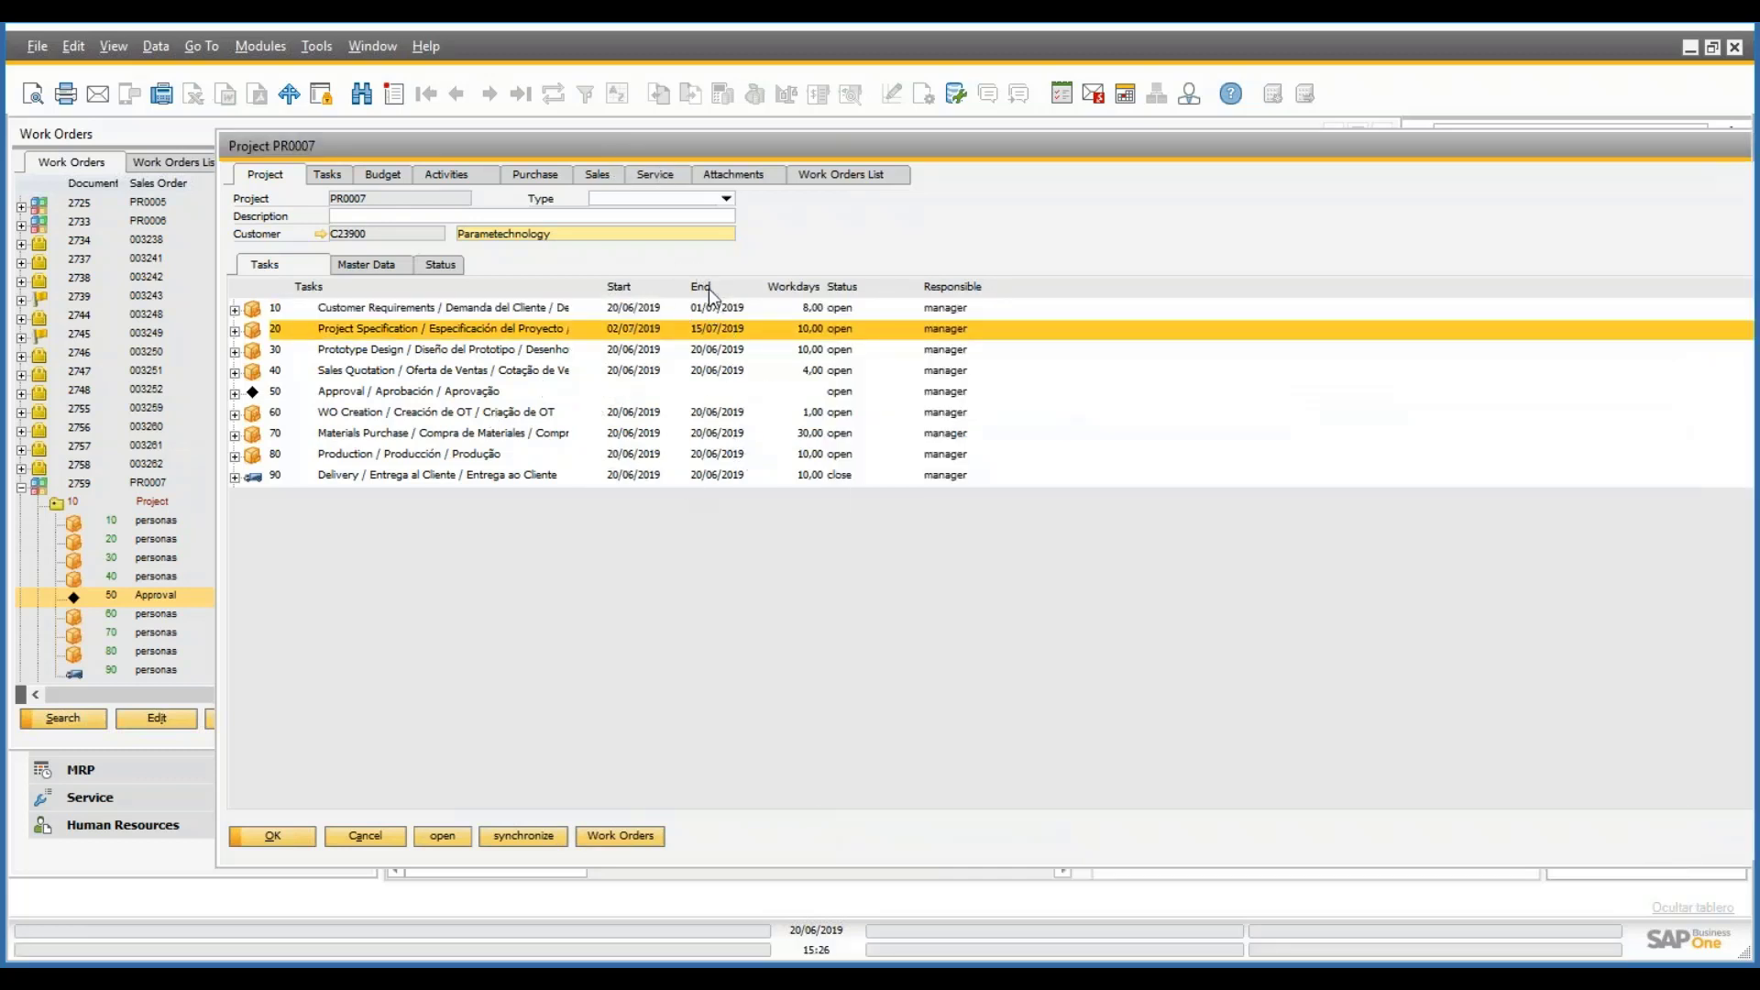
click(162, 741)
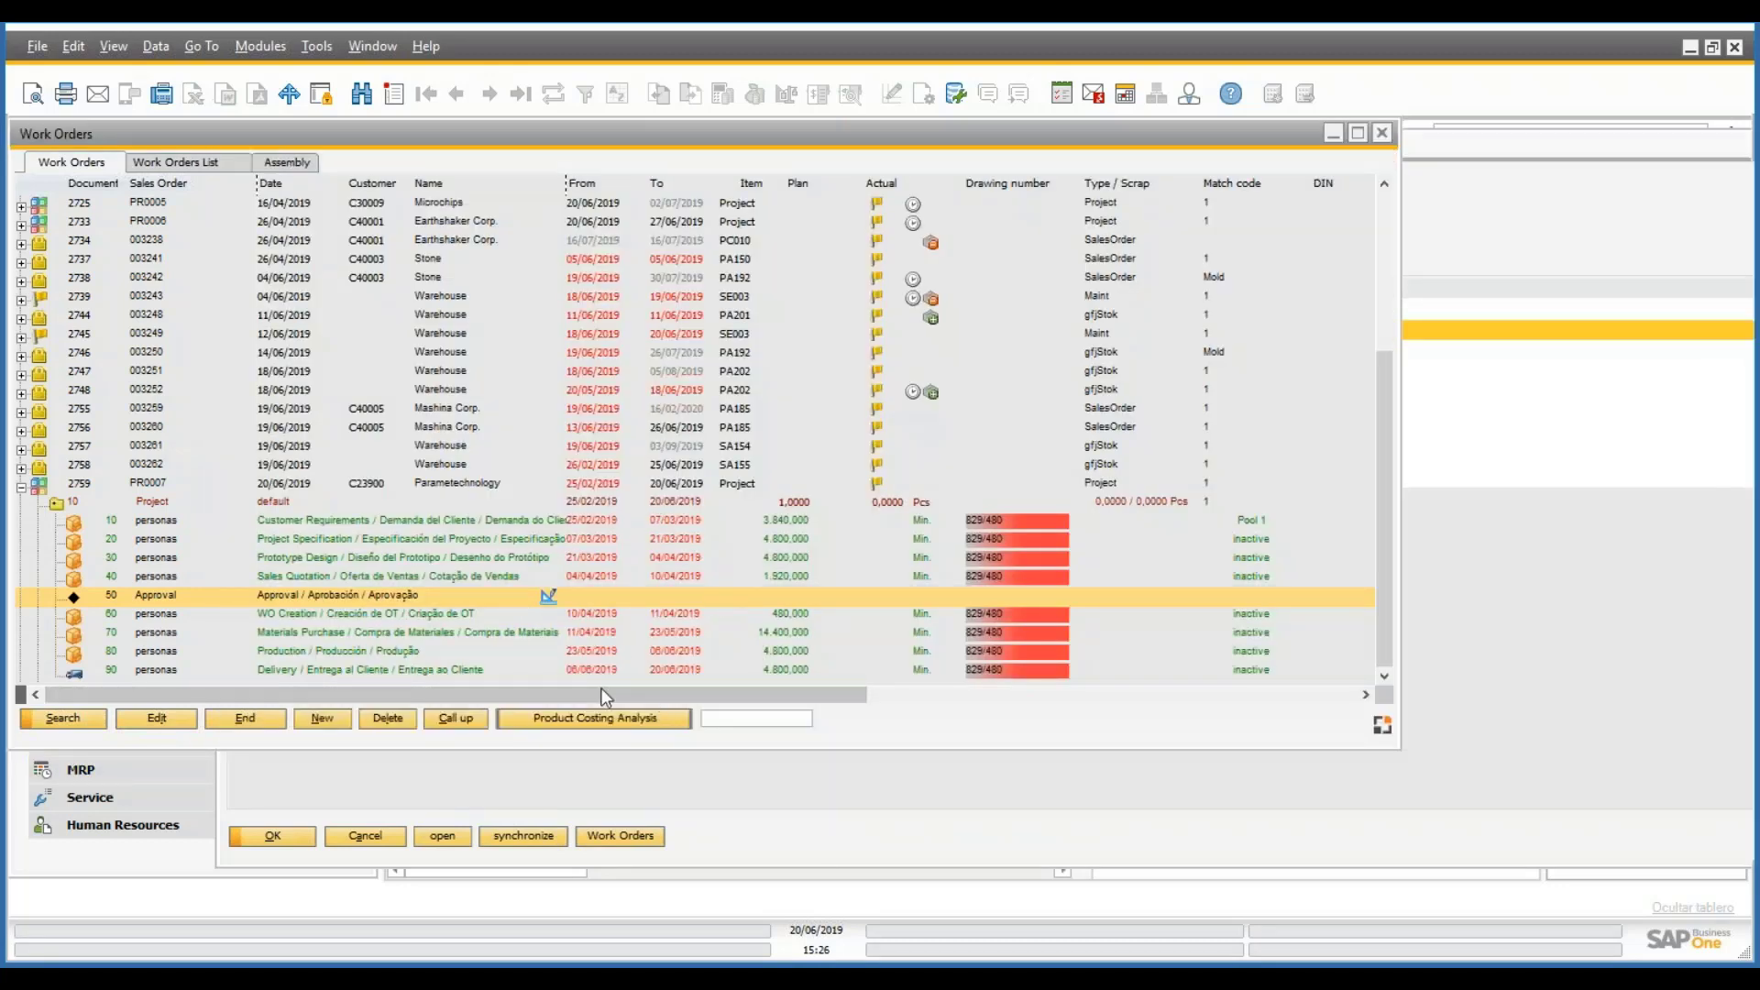
double_click(55, 506)
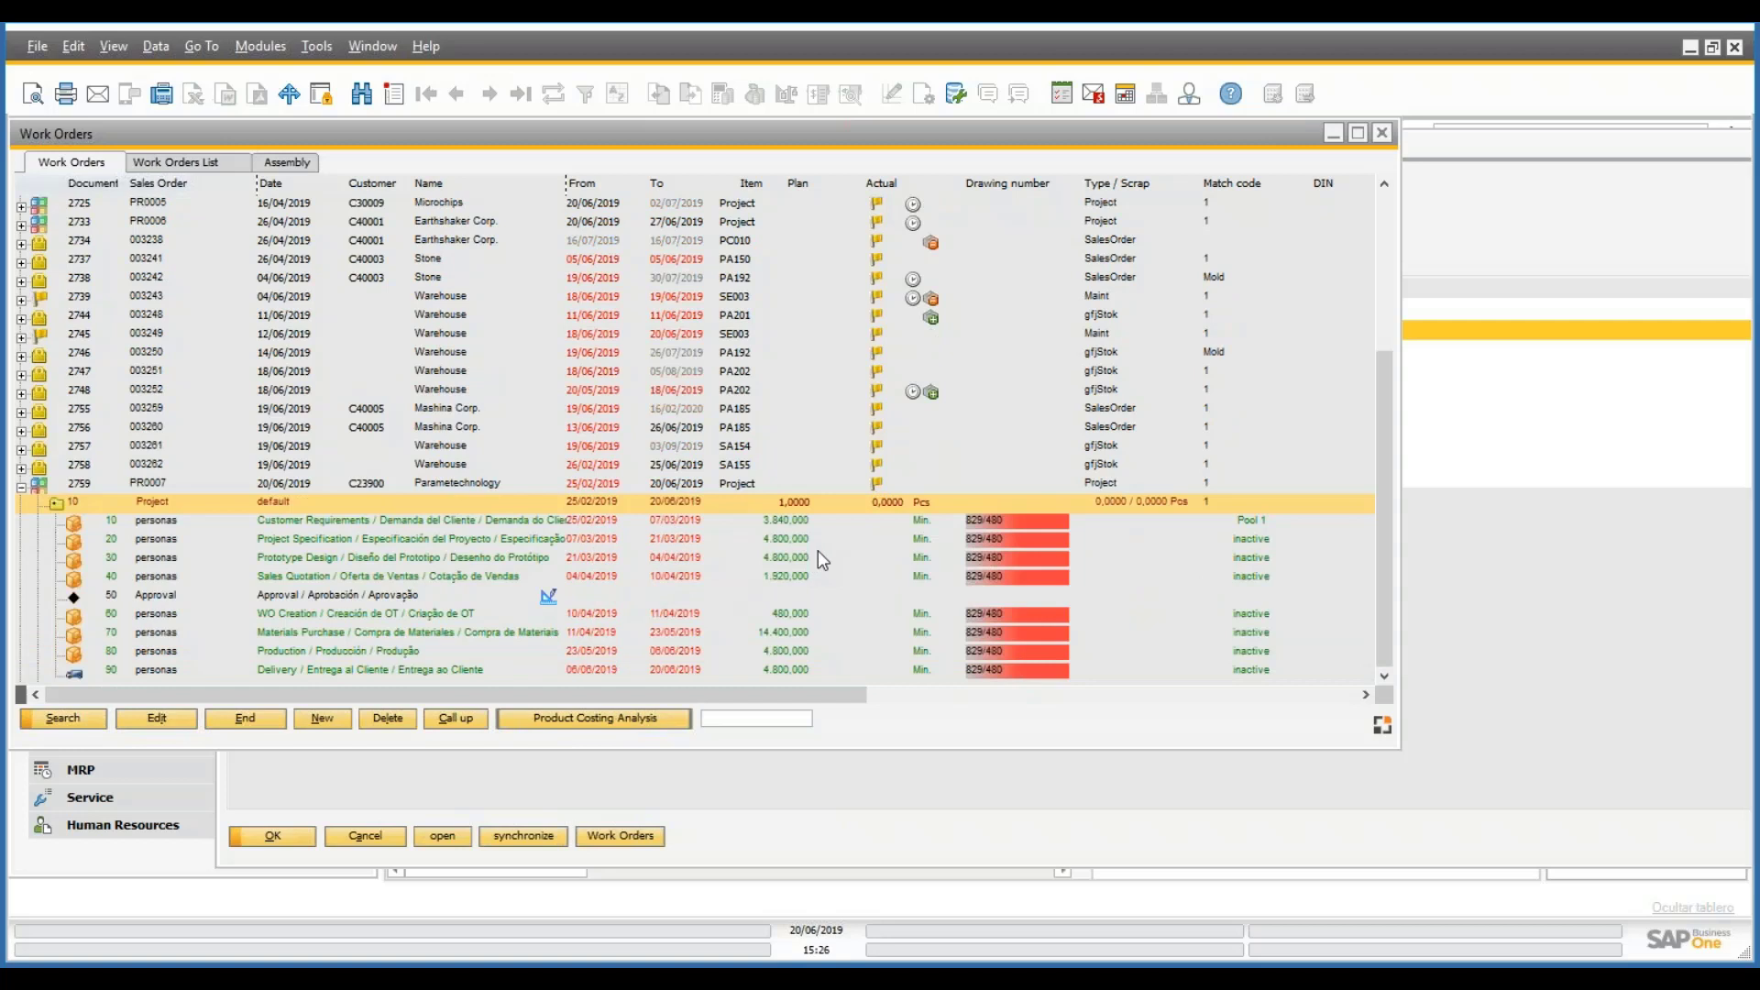
click(1448, 549)
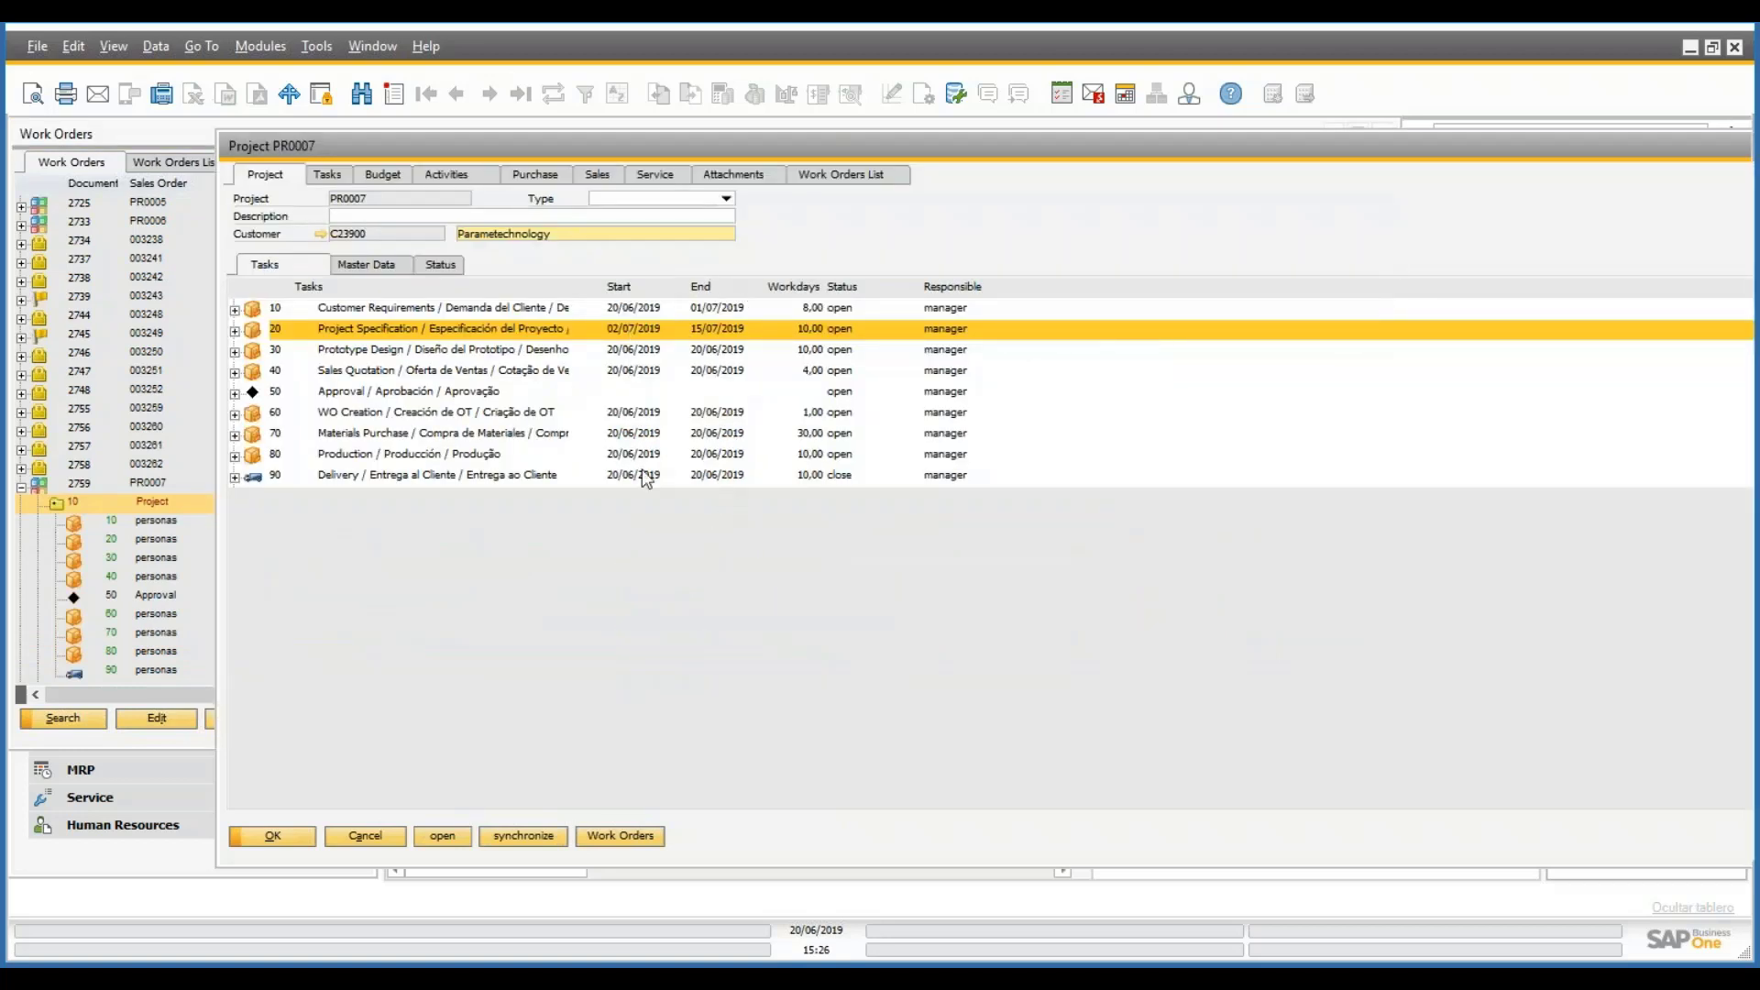
click(159, 506)
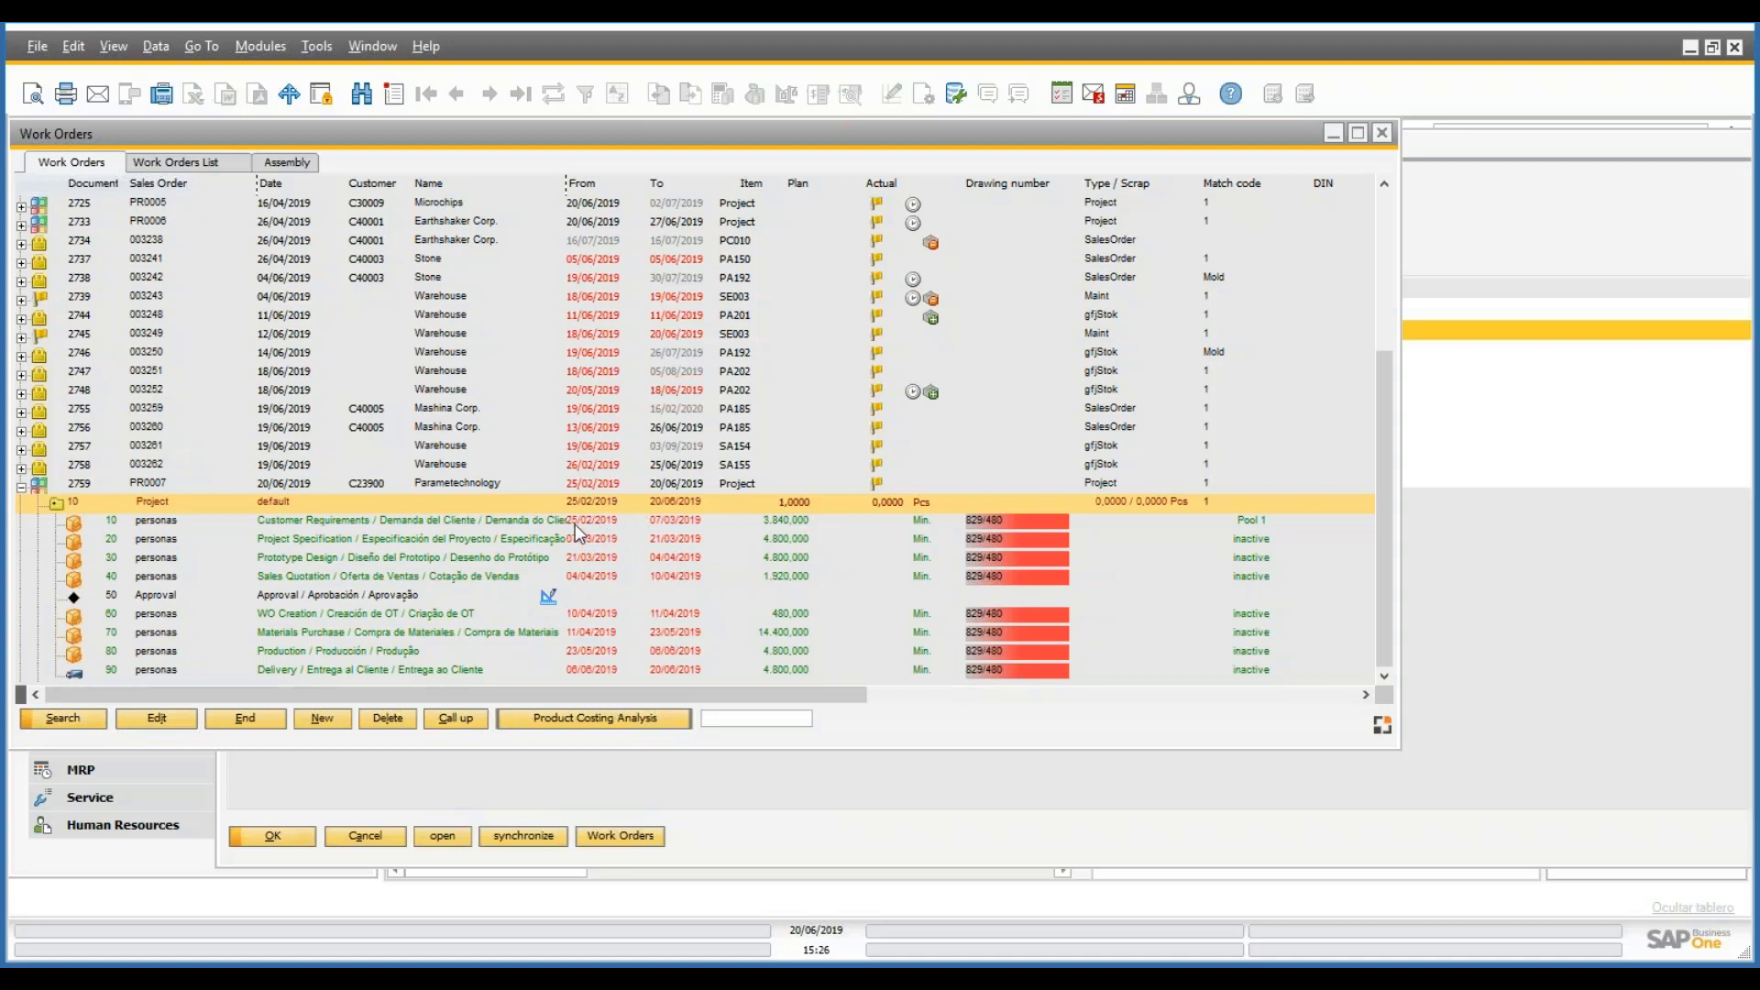
click(1595, 614)
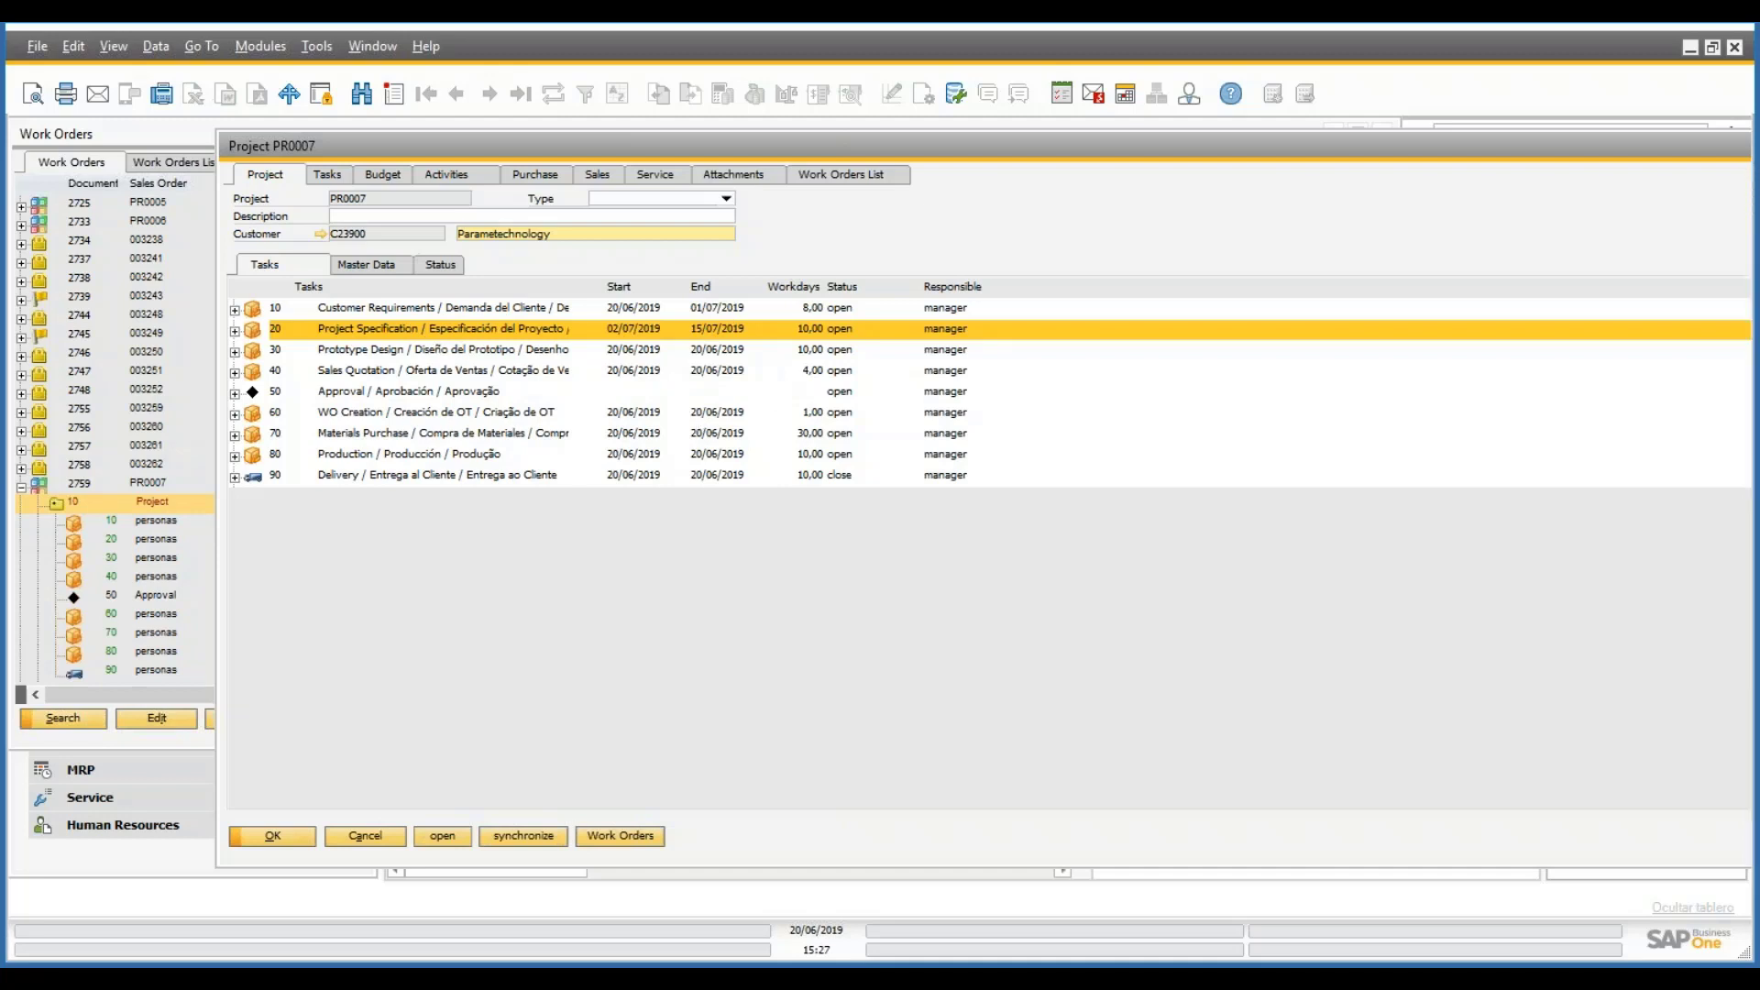
click(138, 134)
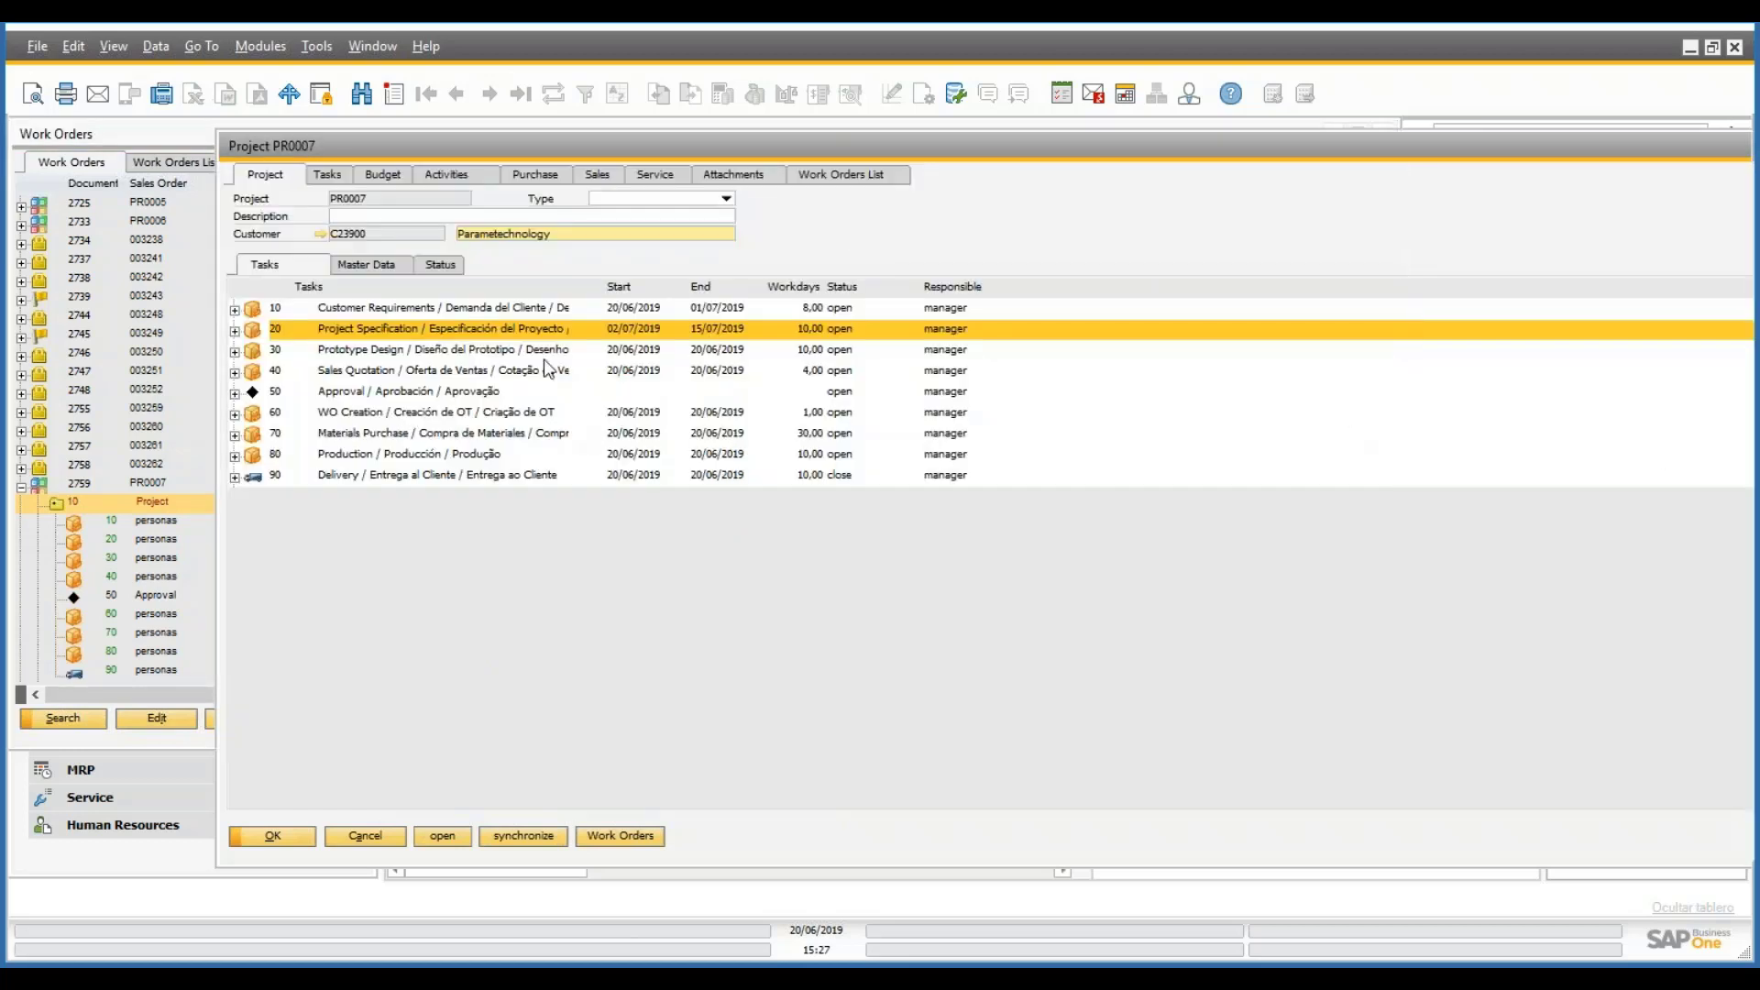
- Open task 30, Prototype Design, and review its Extended, Budget, Resource, Time Receipts and Attachments tabs
click(446, 353)
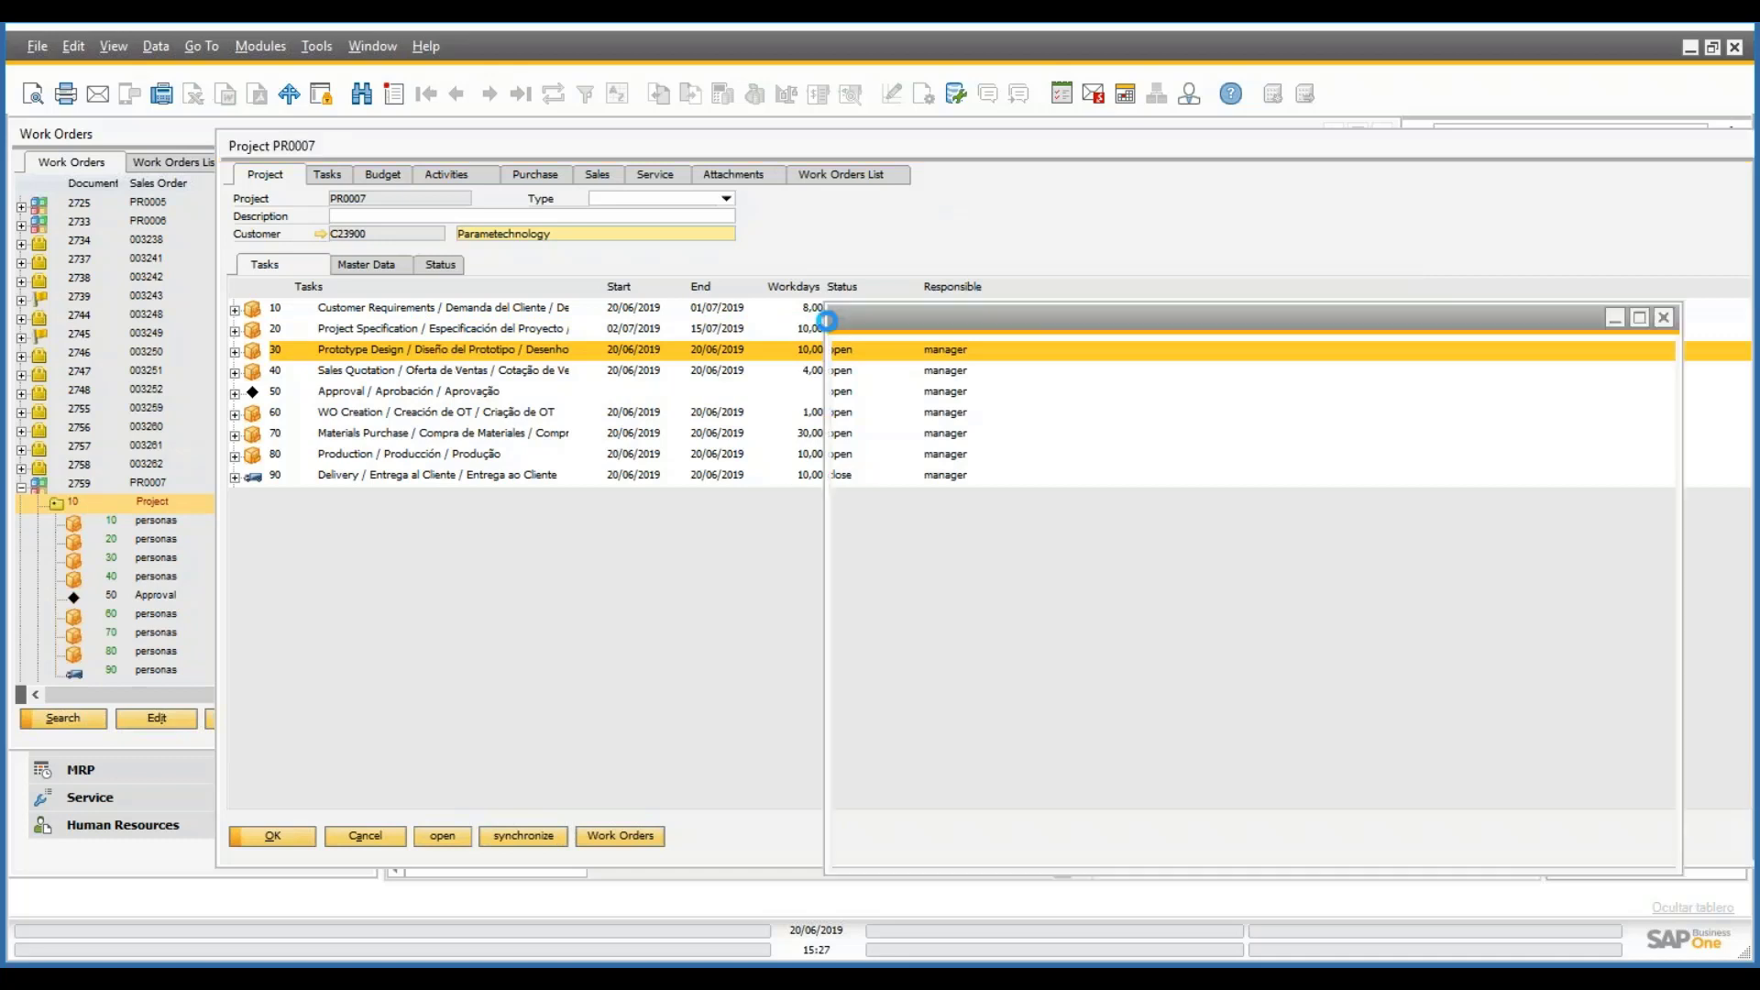
click(1027, 481)
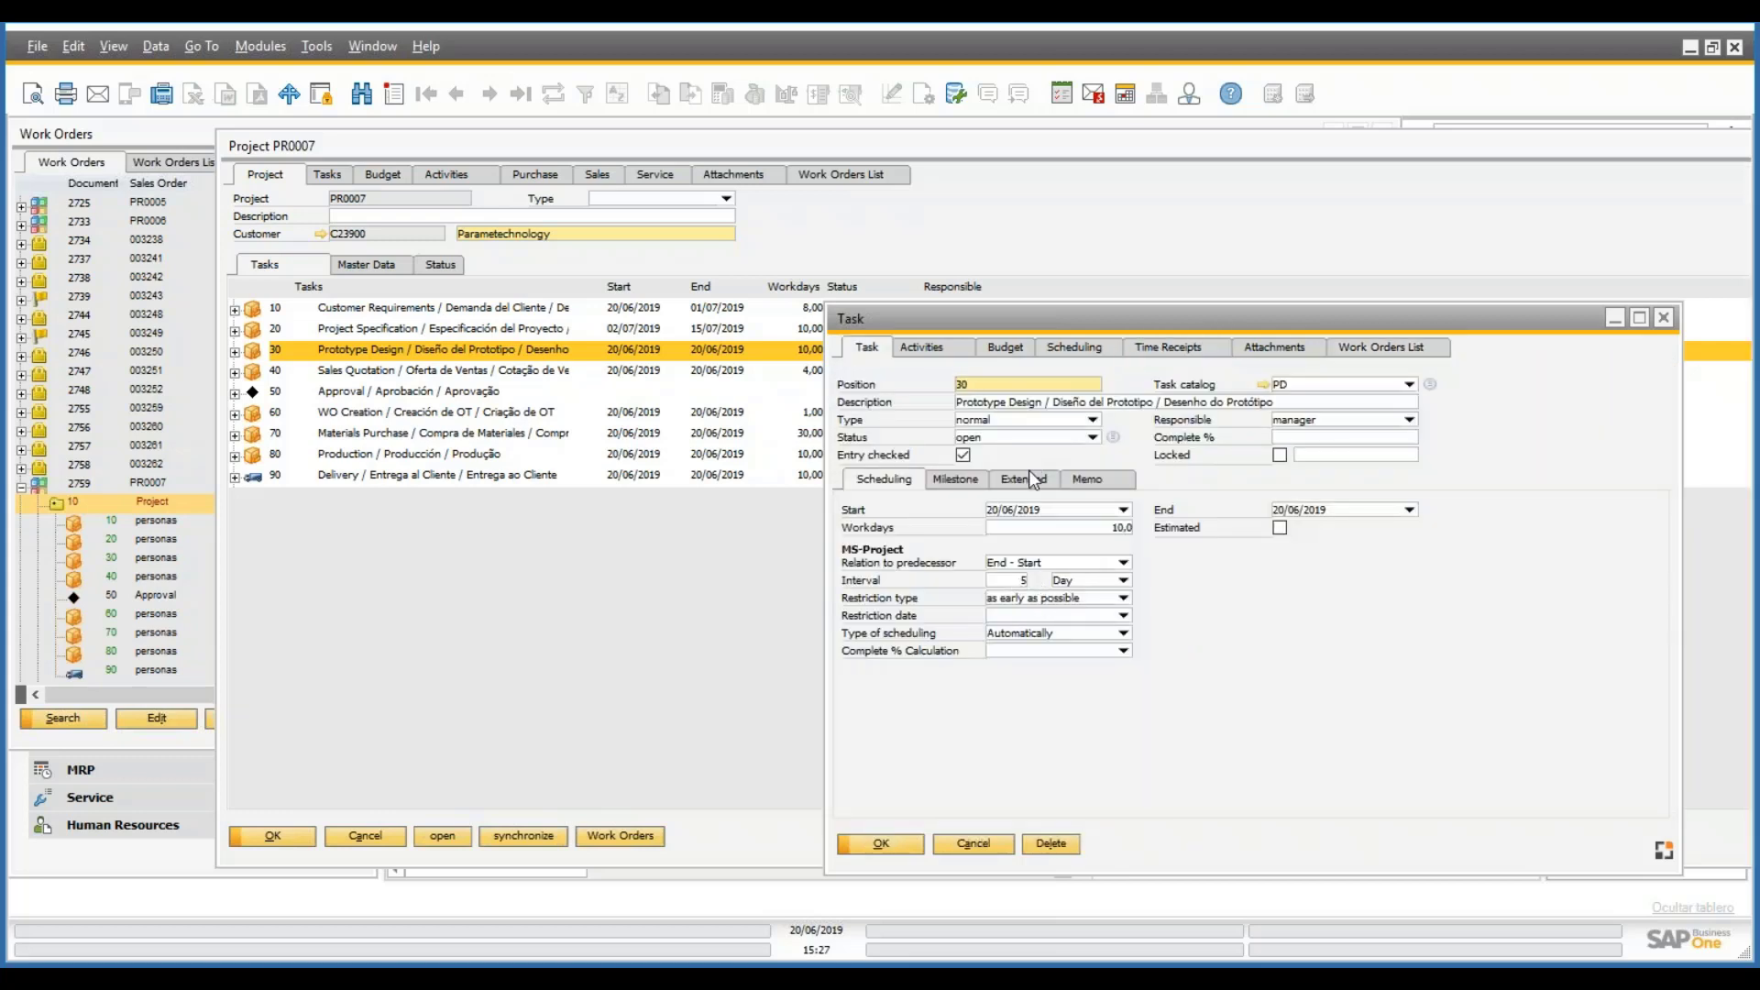
click(1029, 477)
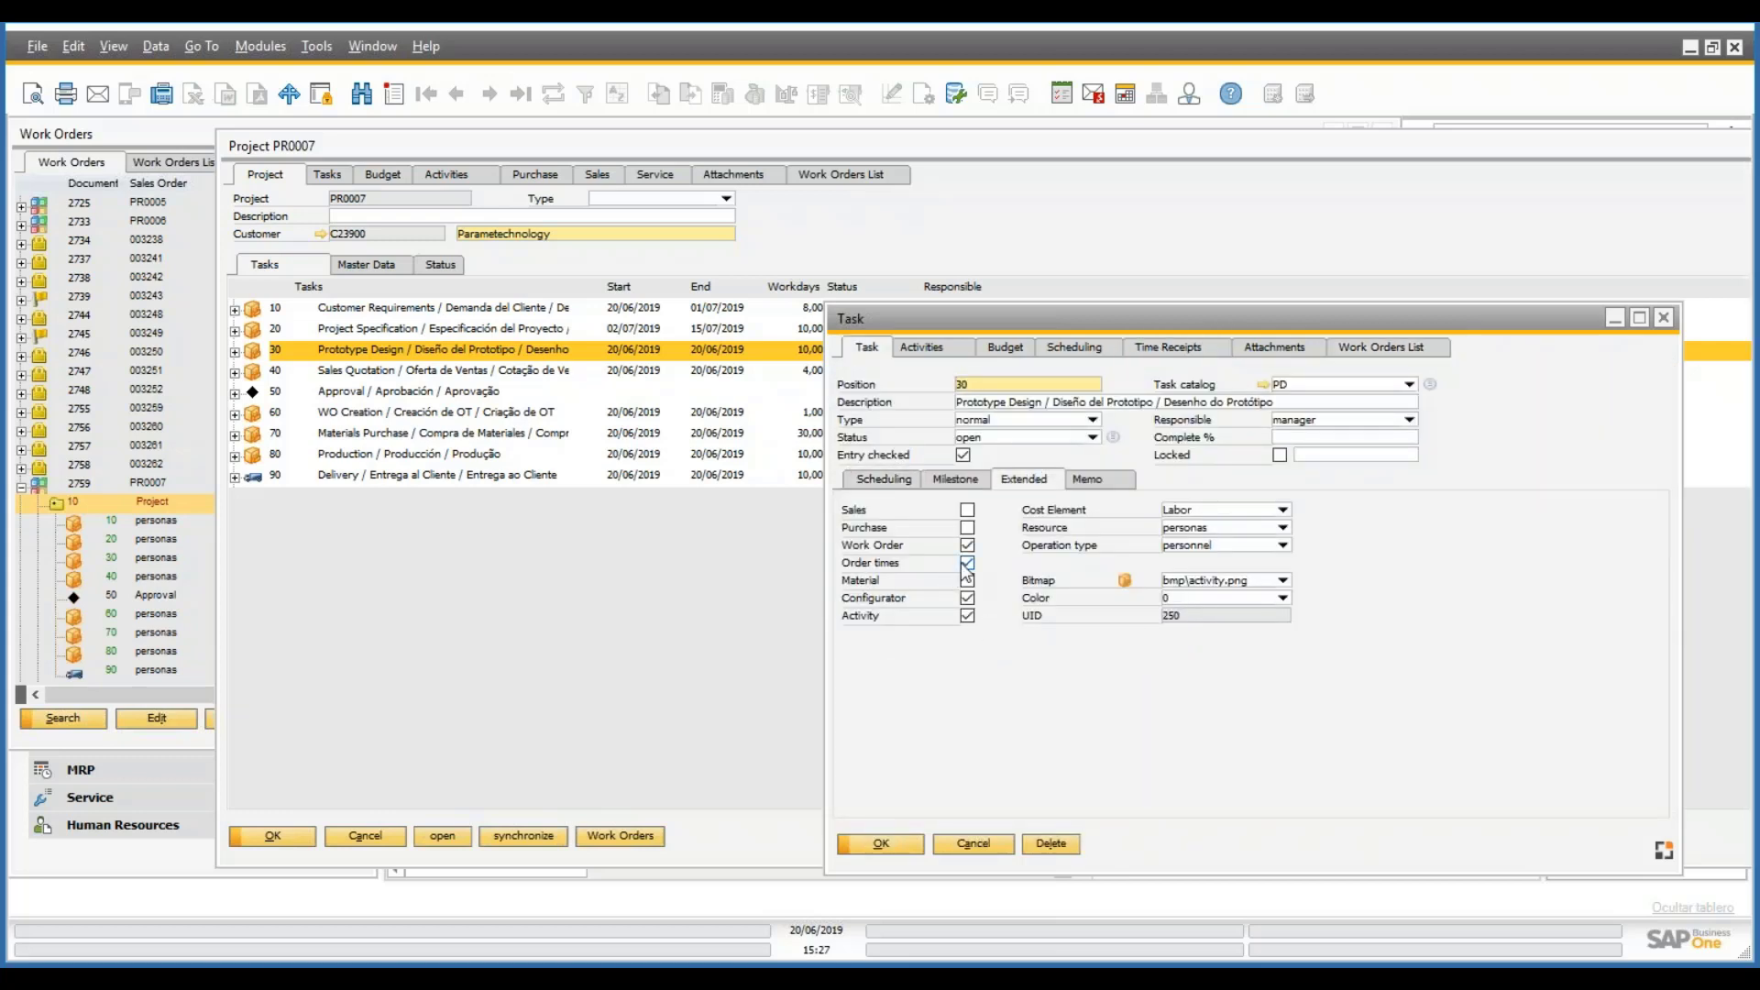
click(1192, 350)
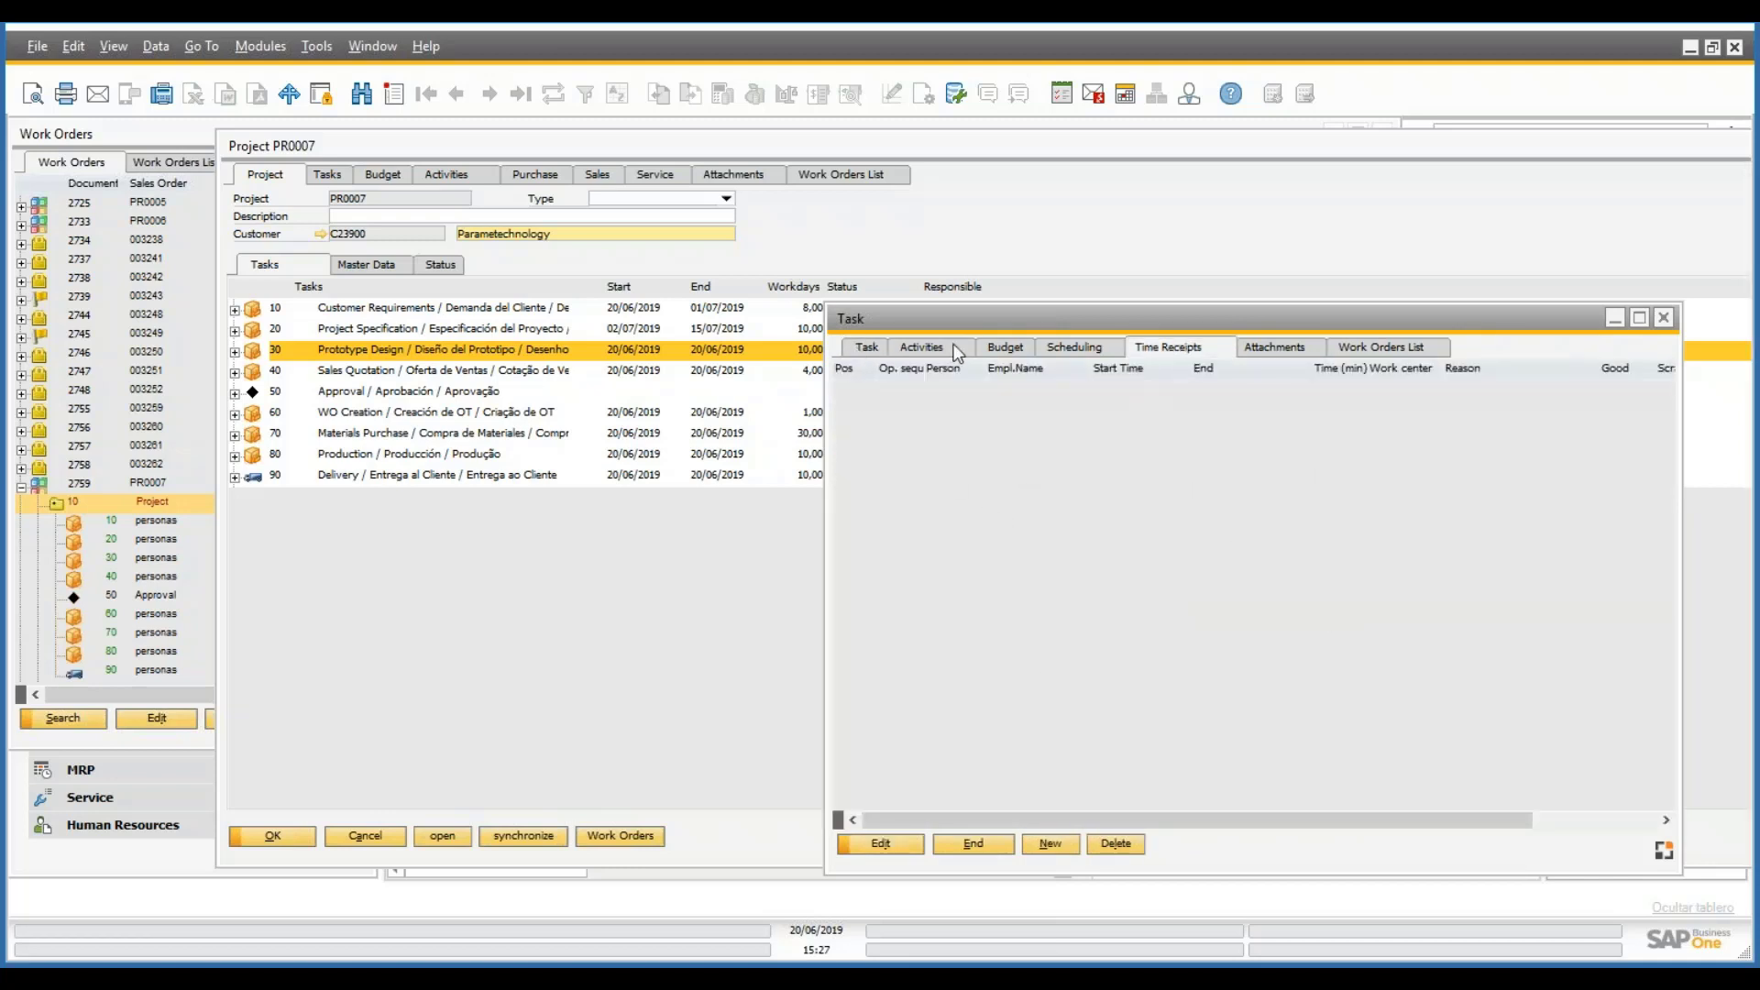
click(1006, 349)
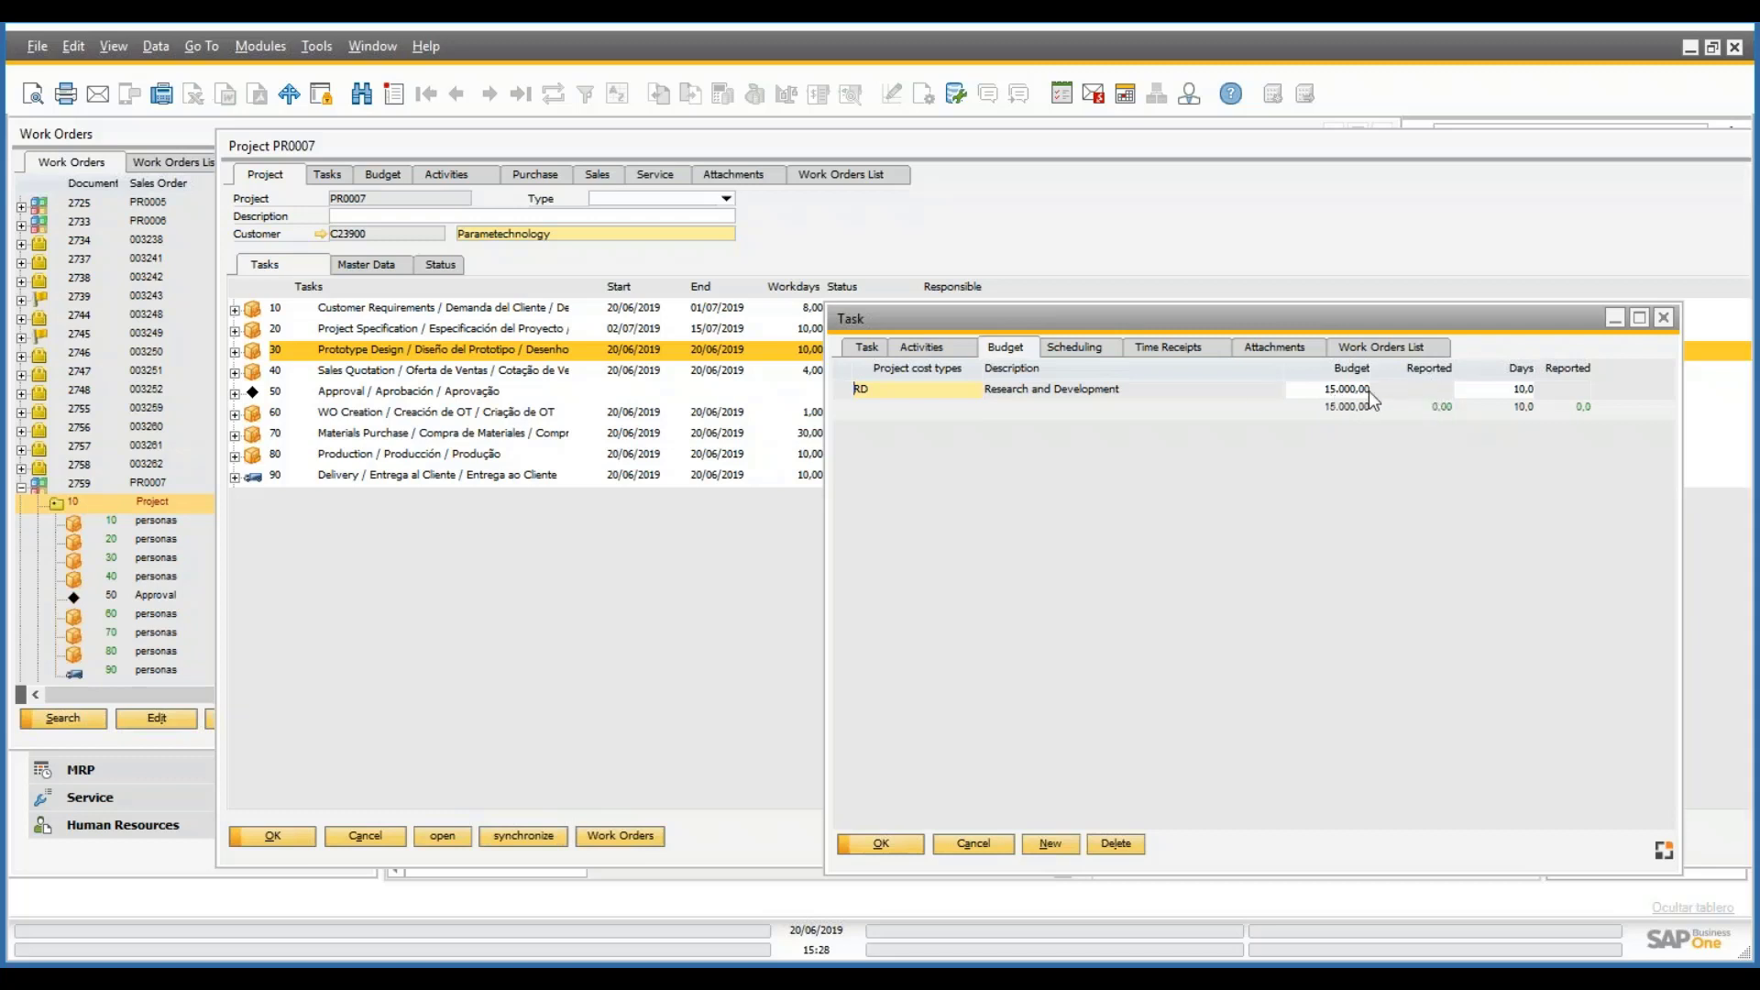
click(1092, 352)
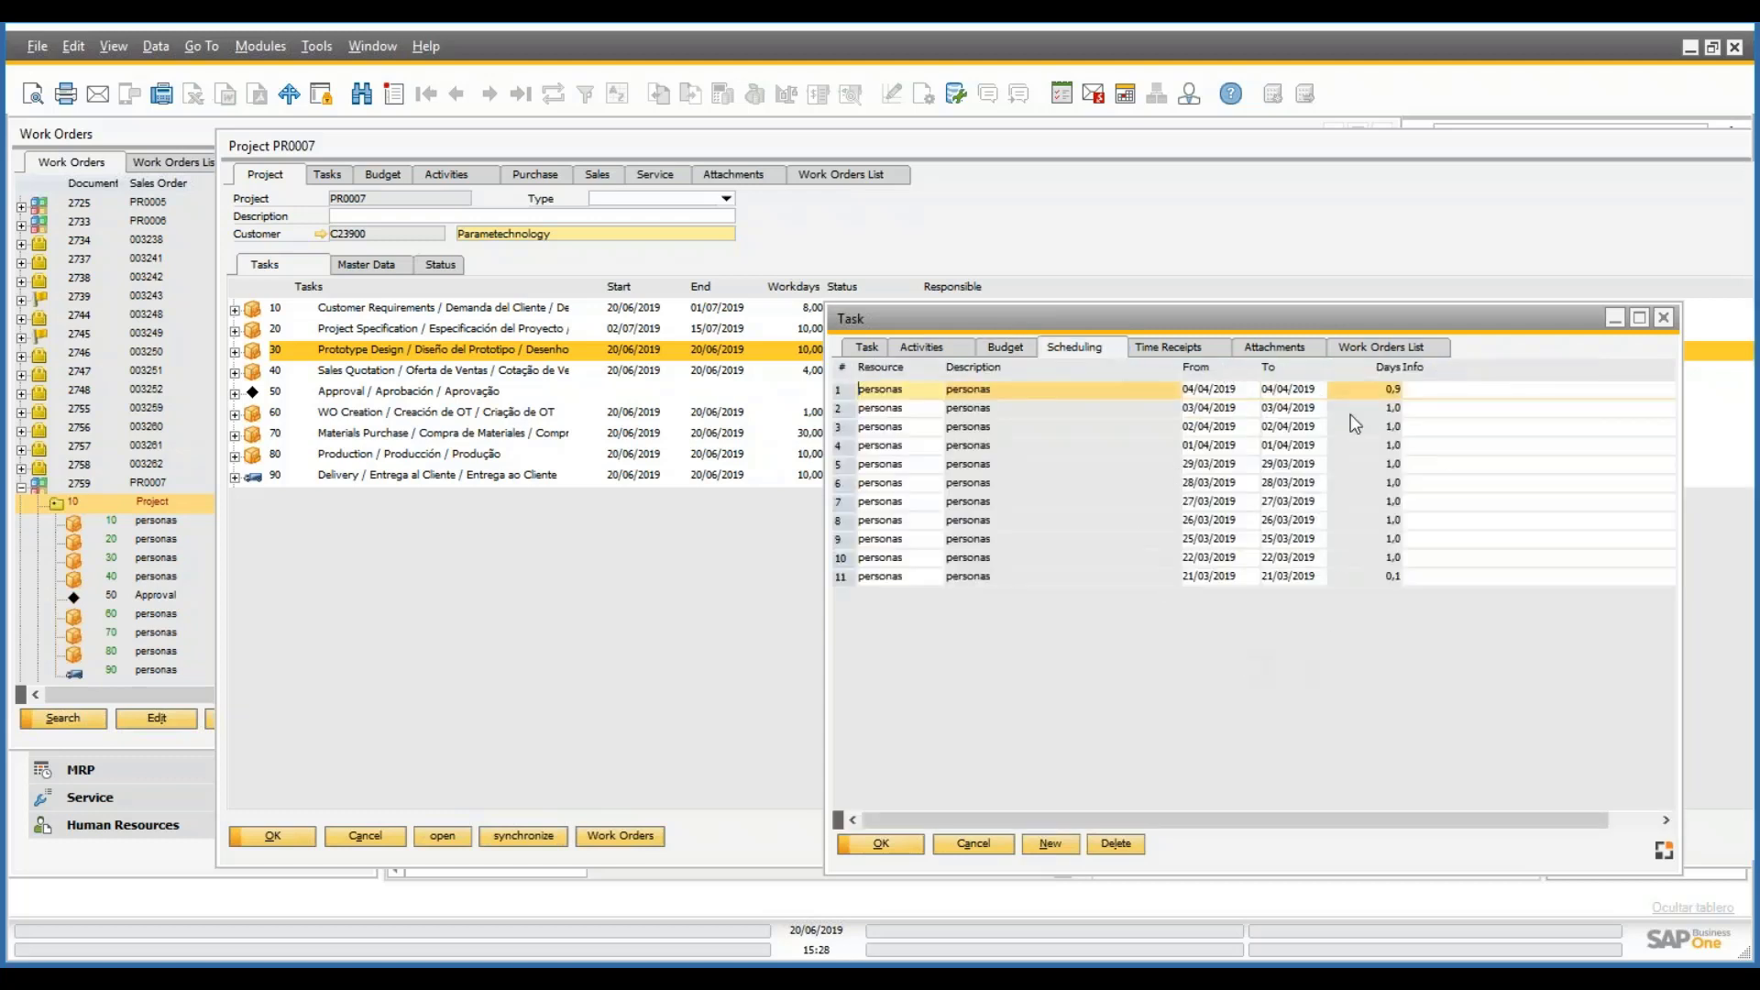
click(1169, 347)
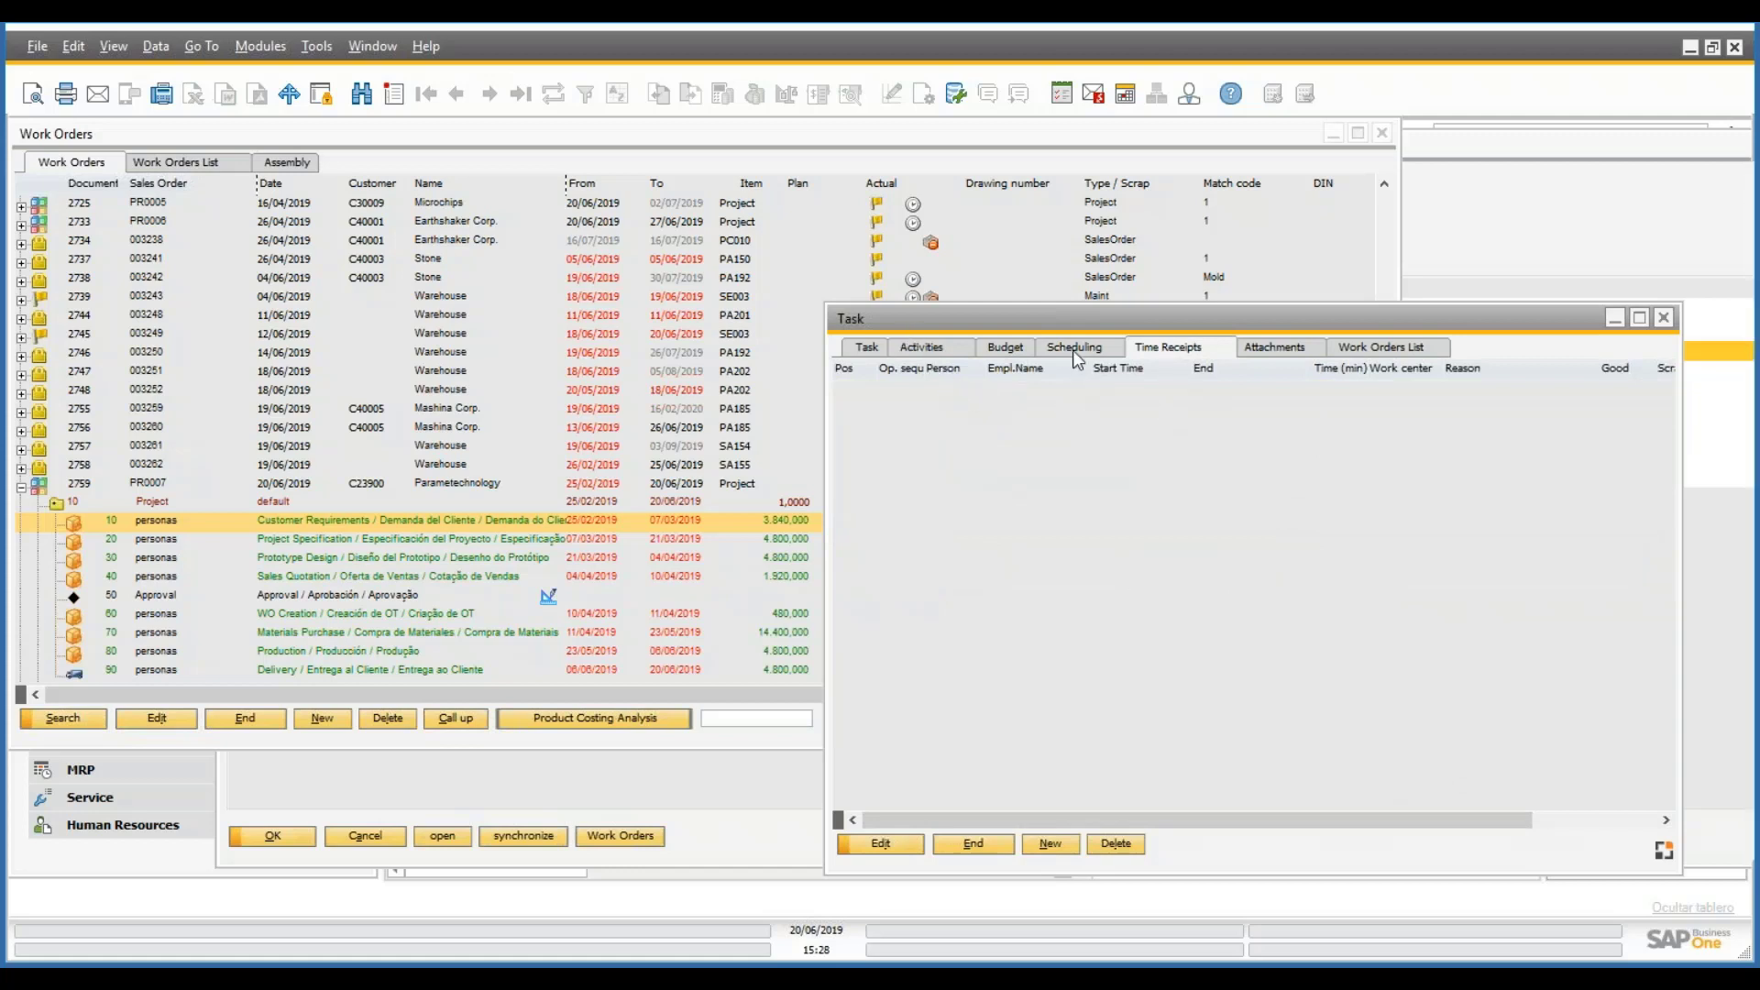
click(1275, 346)
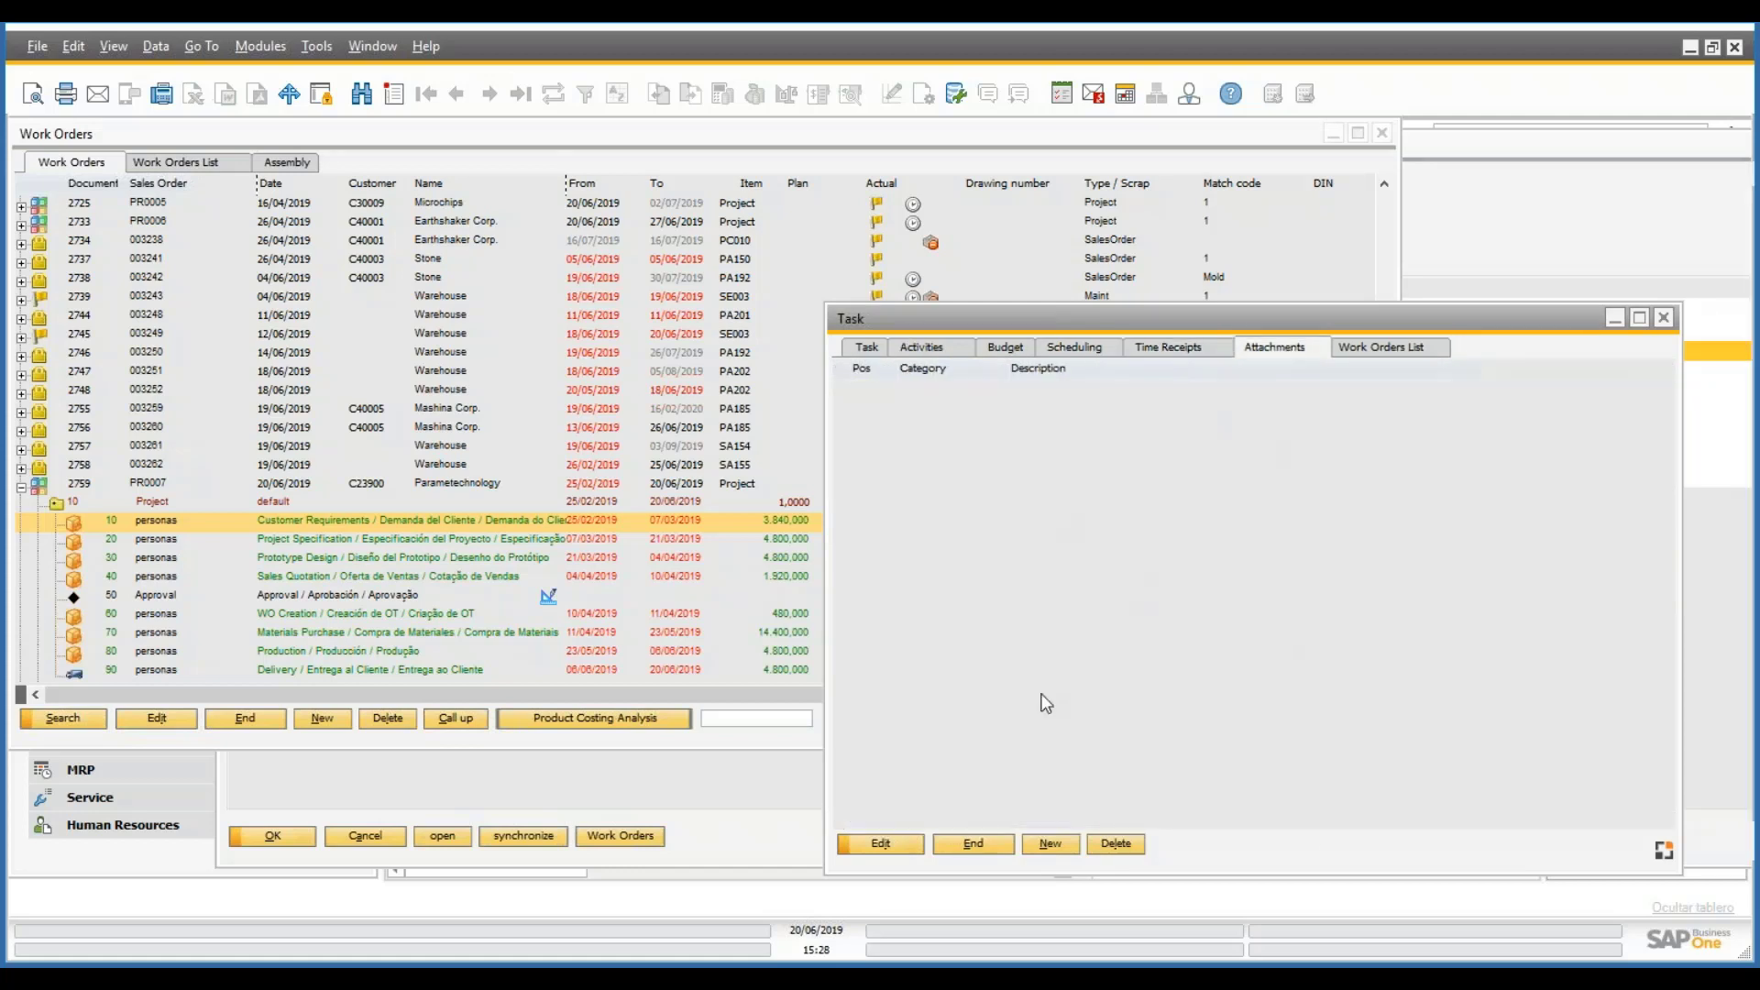
- Flag Prototype Design as an activity and save the update
click(922, 347)
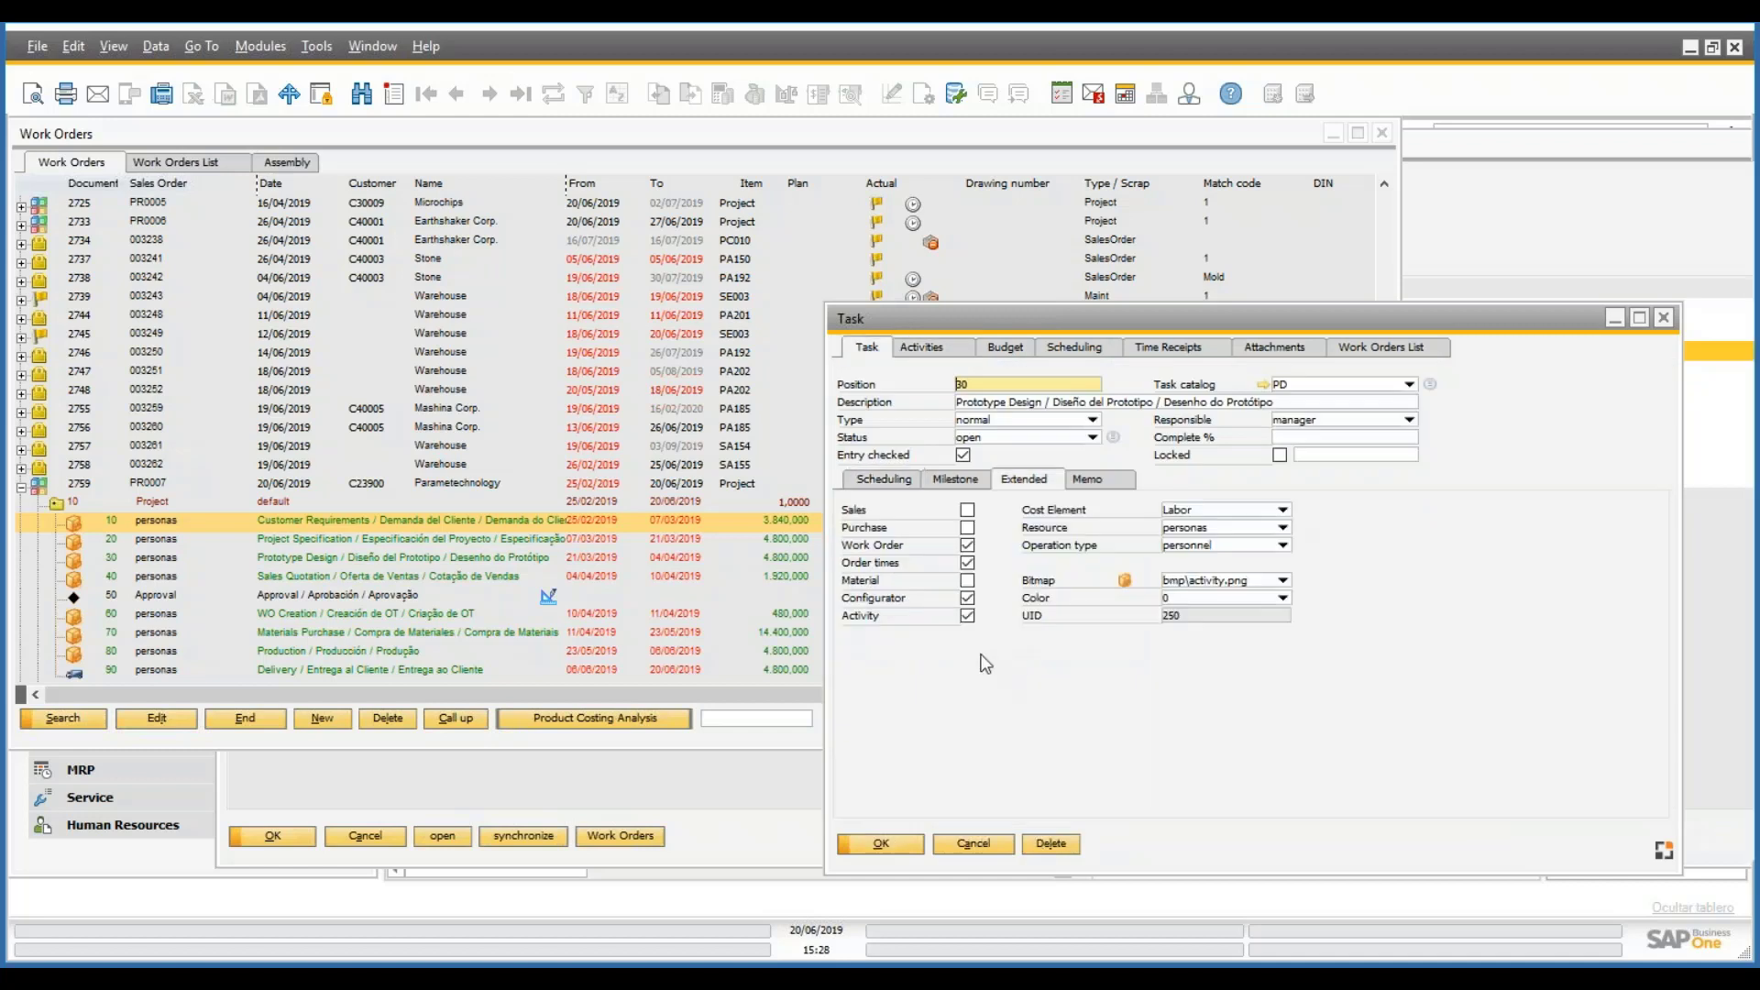
click(967, 616)
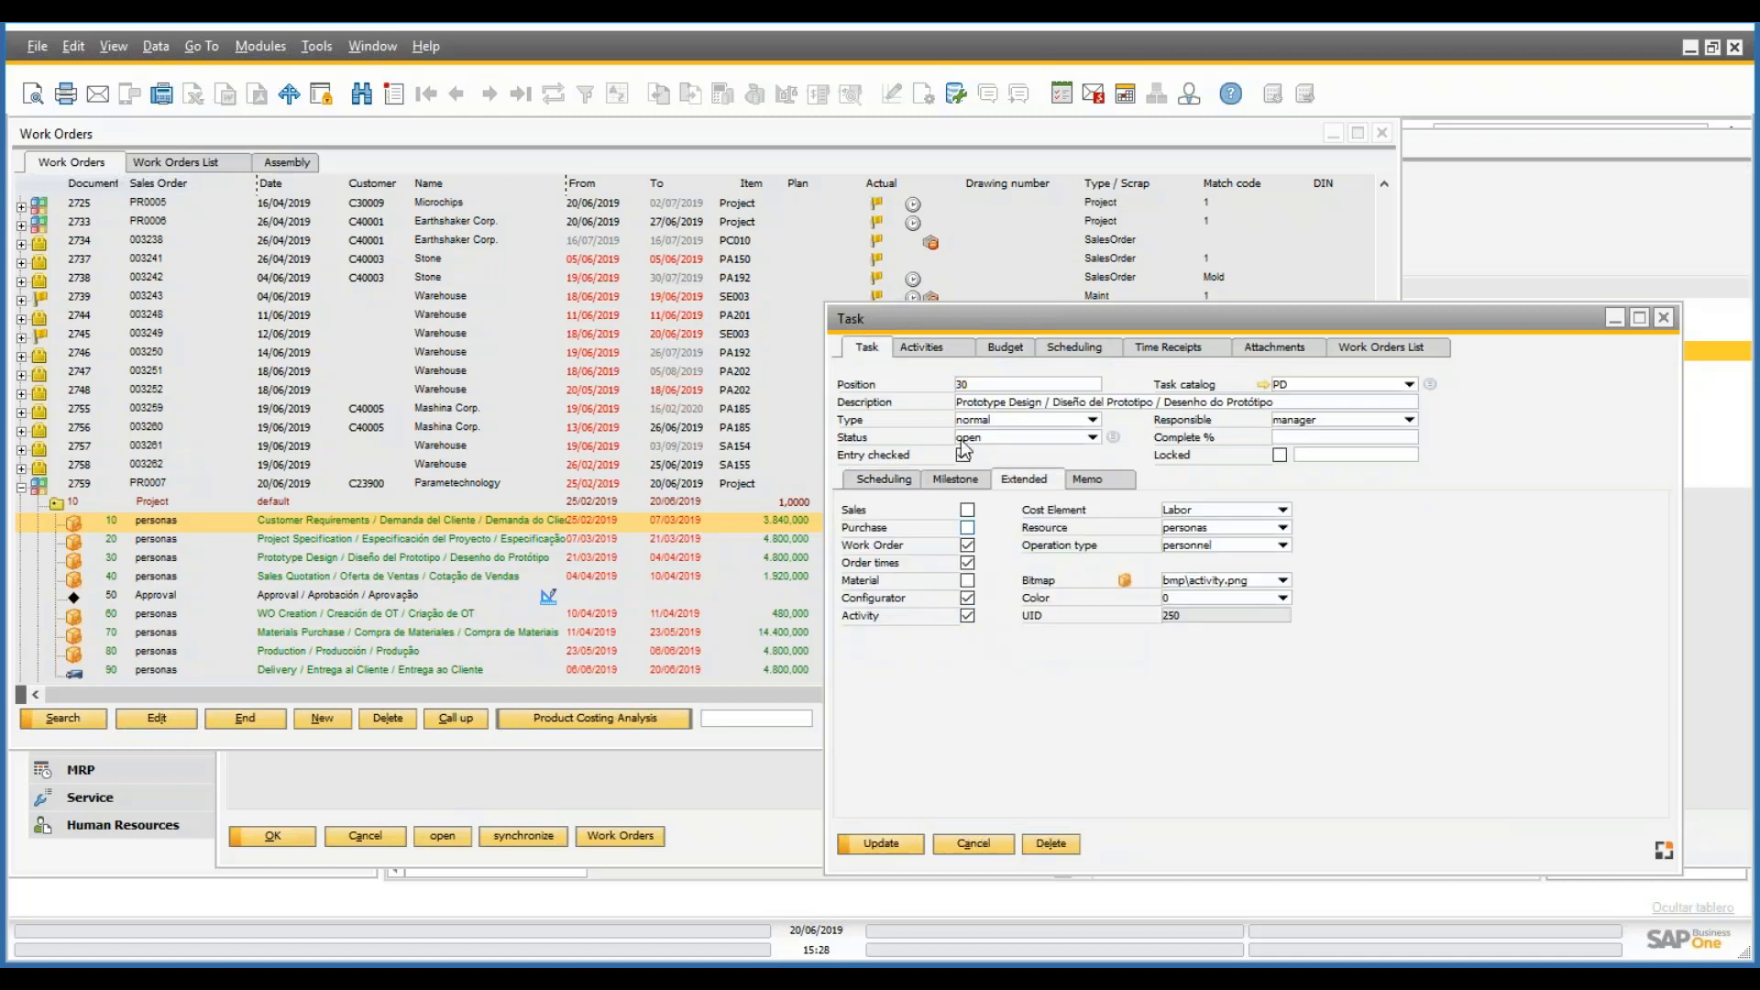
click(923, 346)
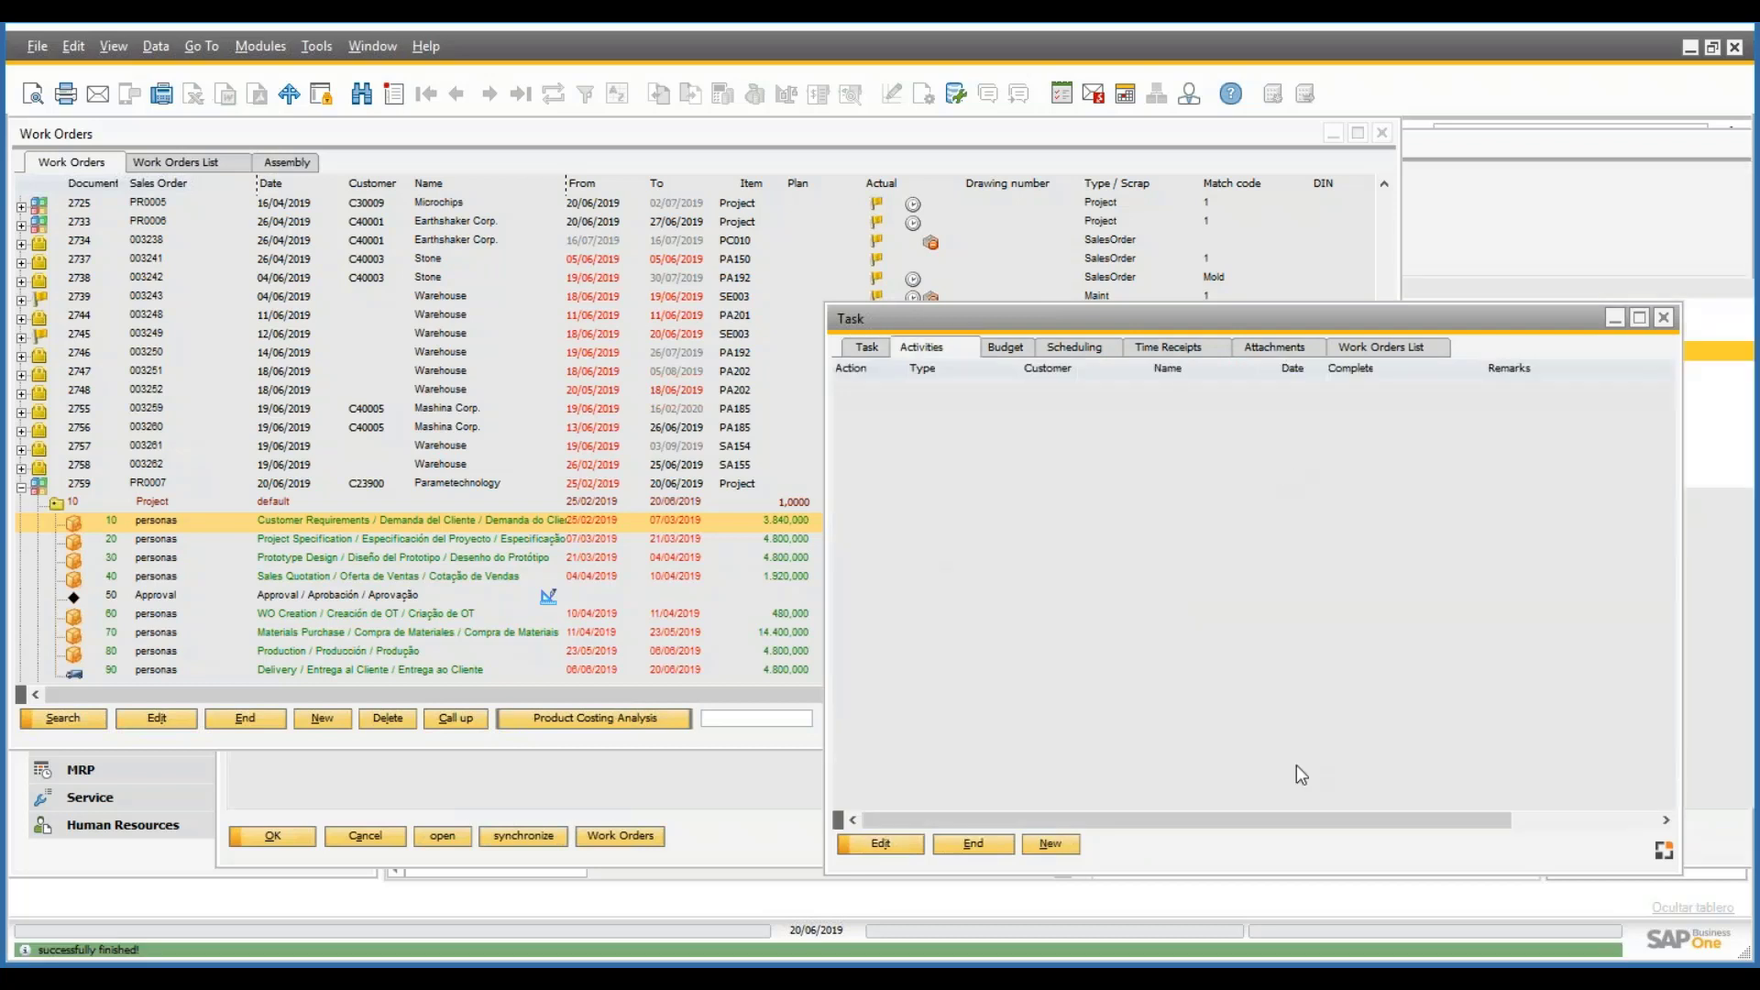
- Close the task and check task 70, Materials Purchase, whose budget is 25.000,00
click(973, 843)
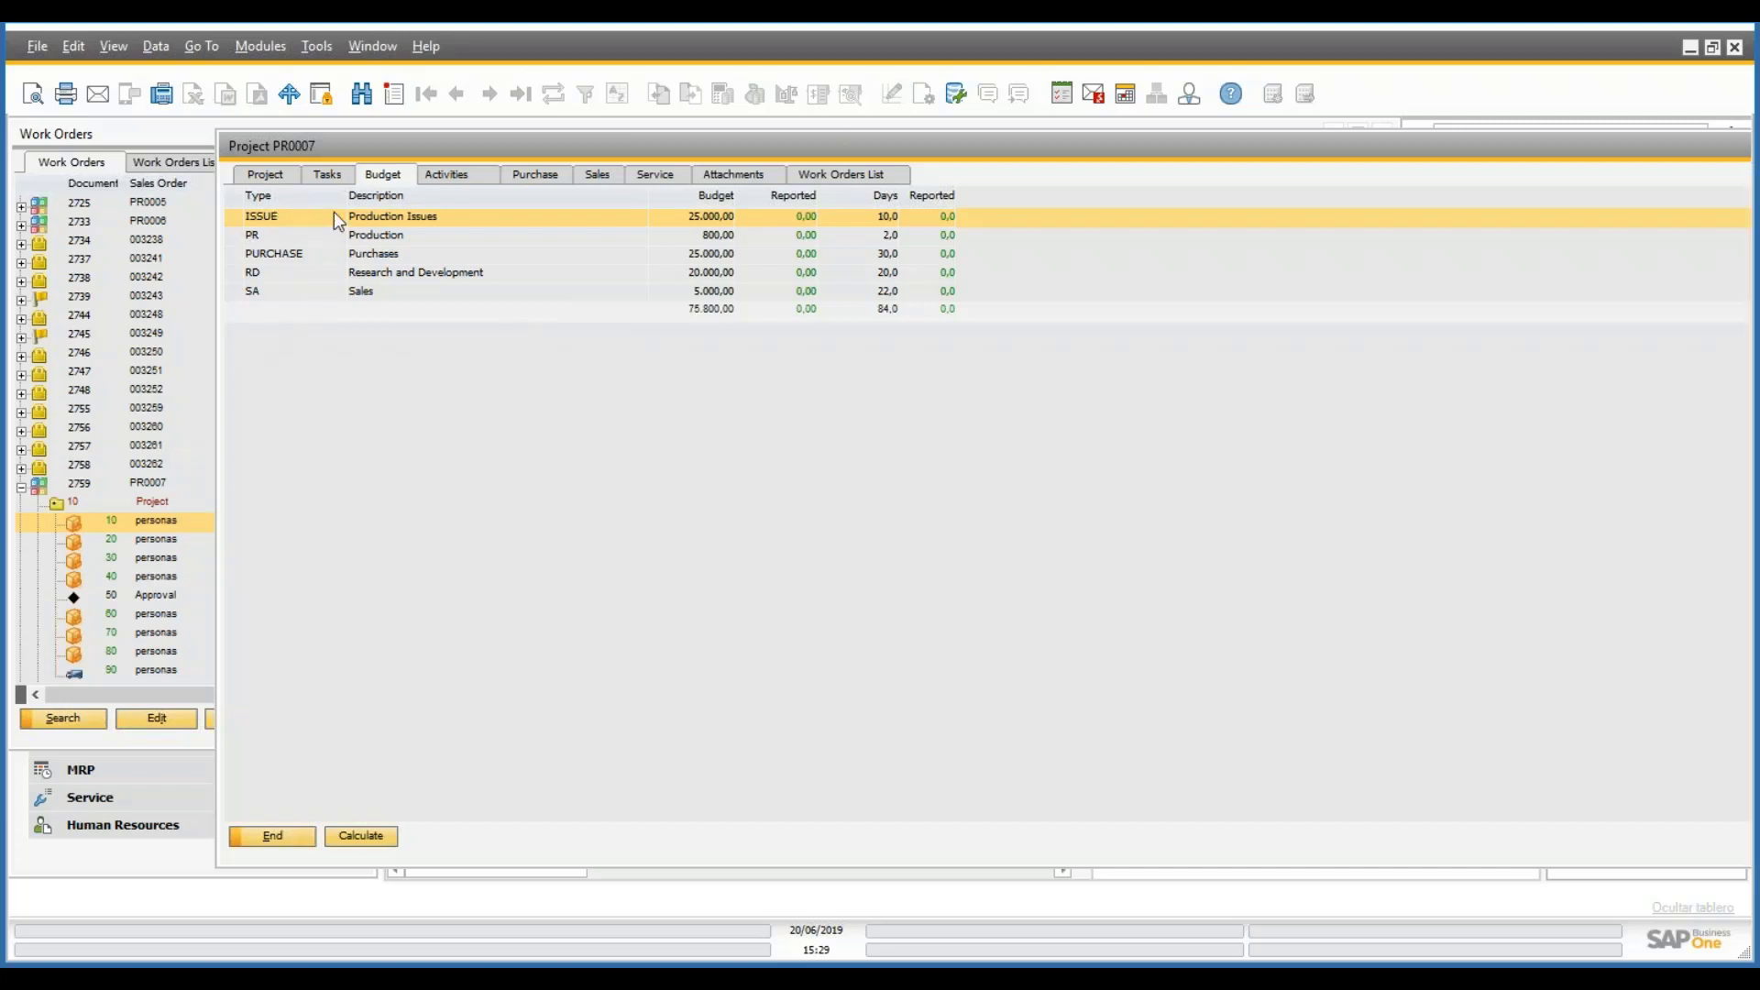
click(268, 173)
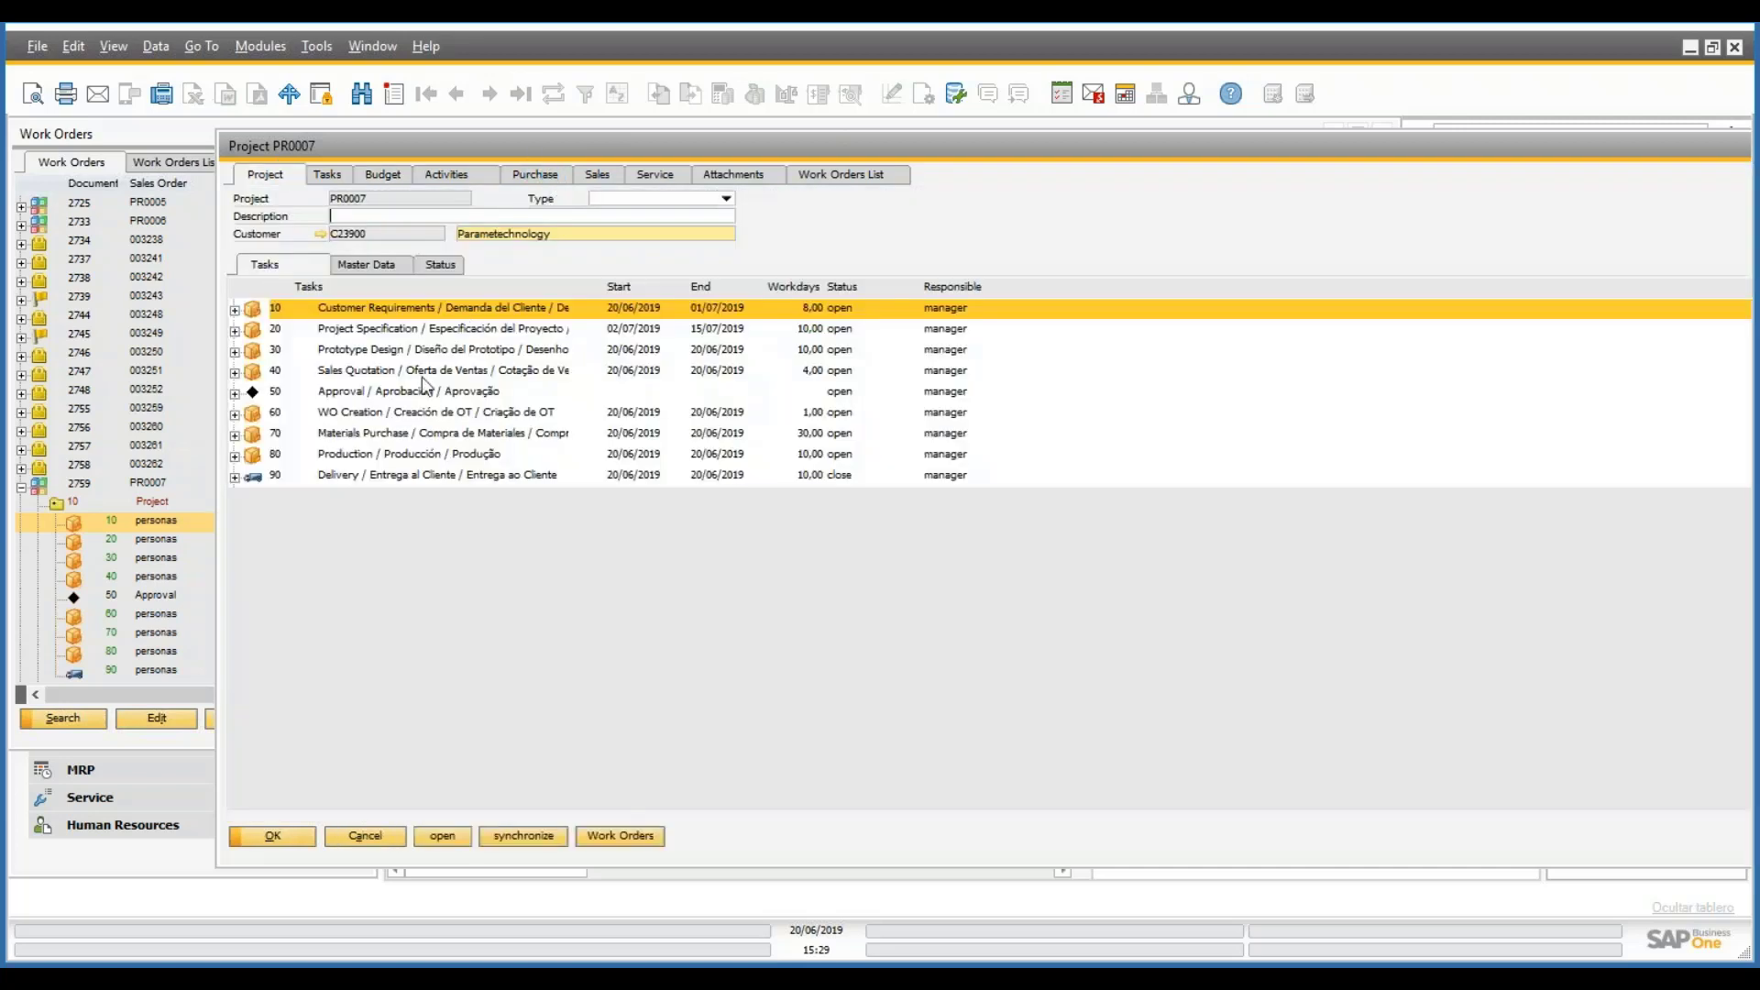
click(389, 436)
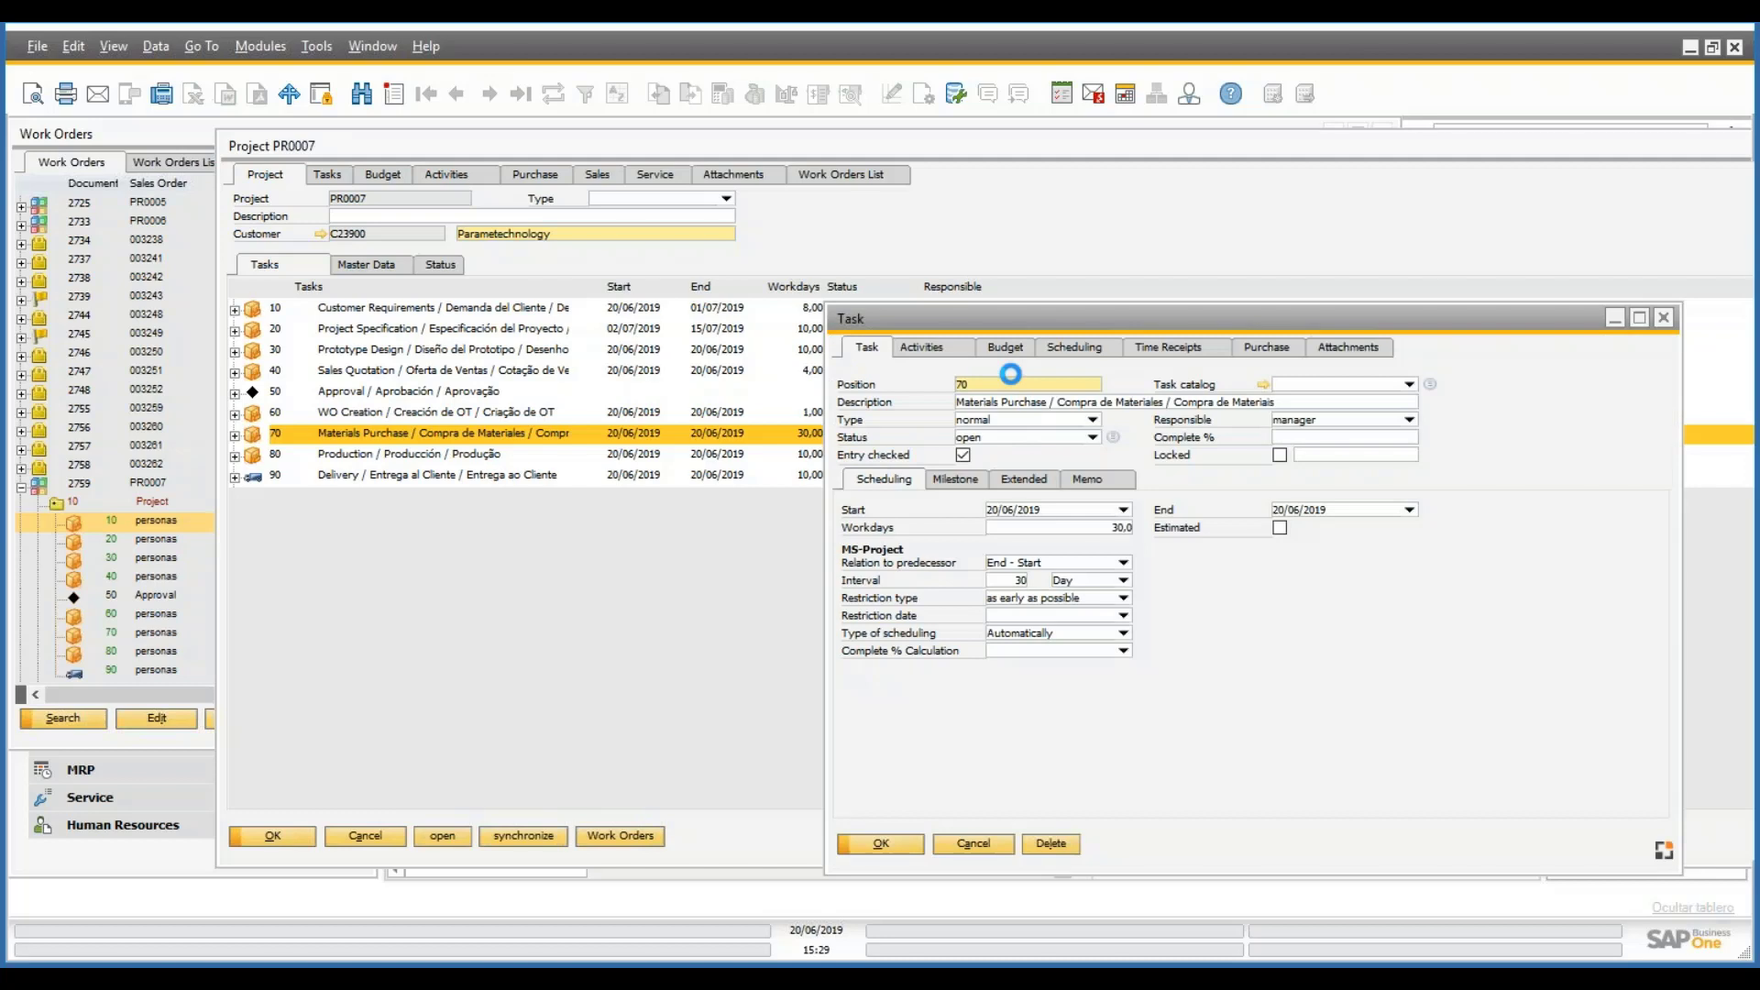
click(1006, 348)
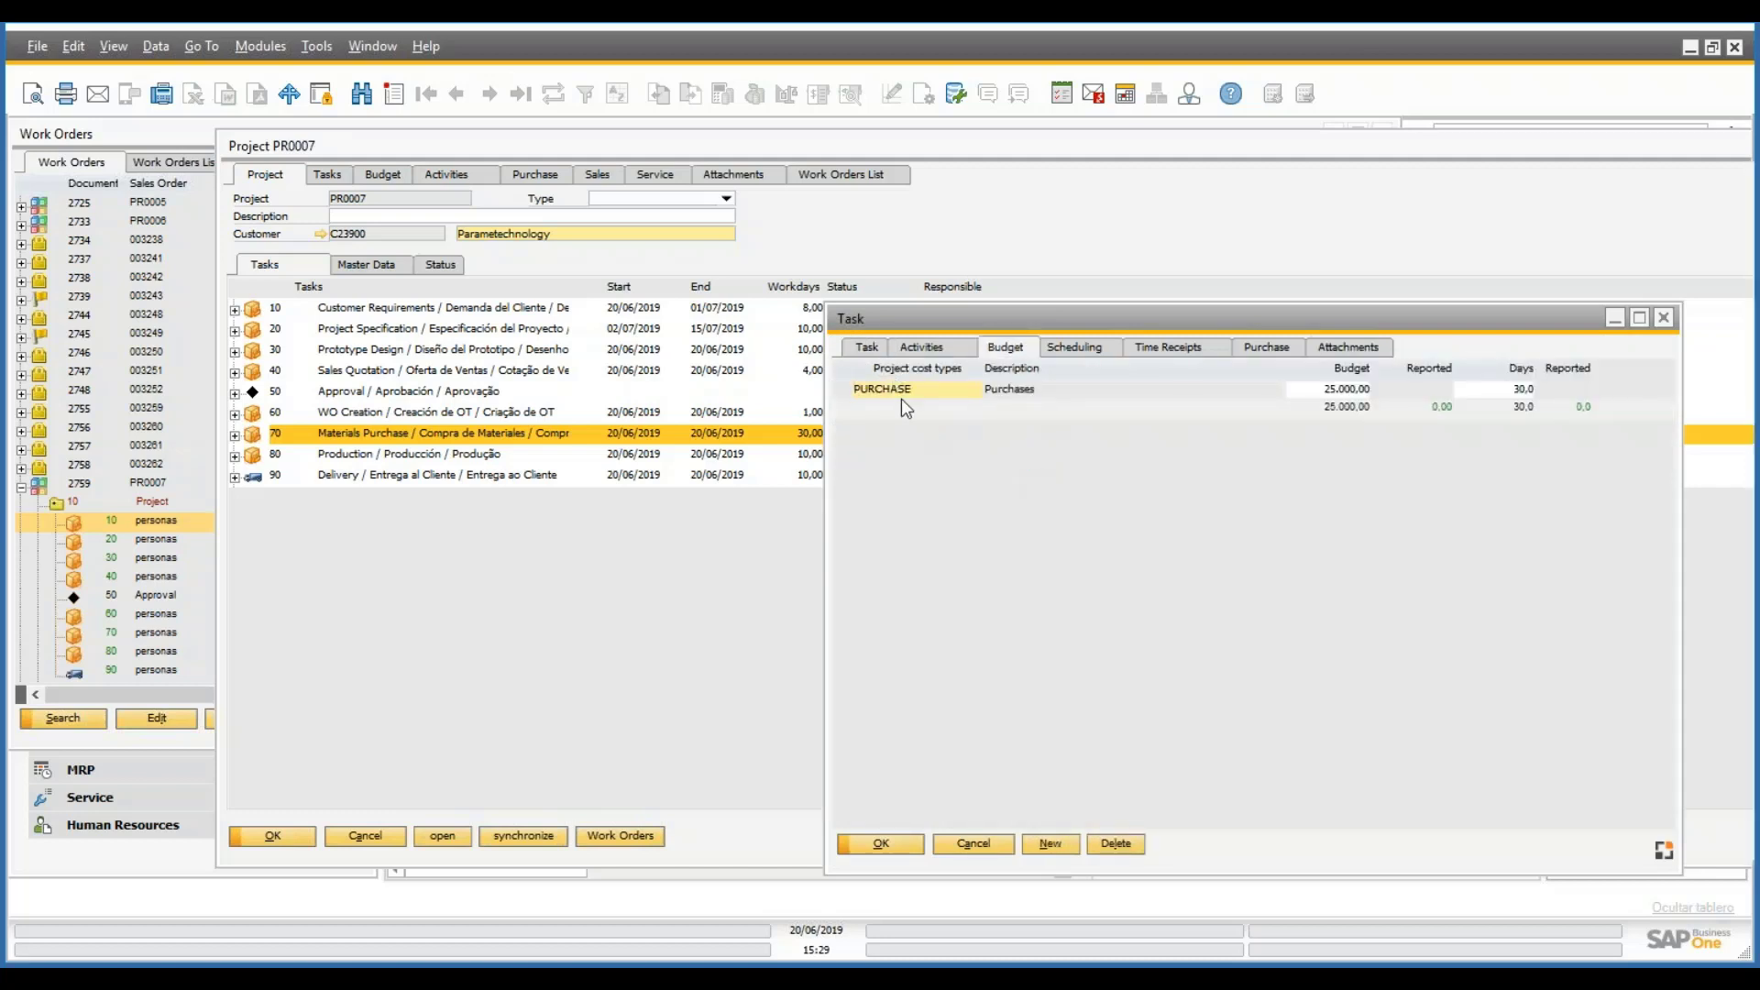
click(1347, 397)
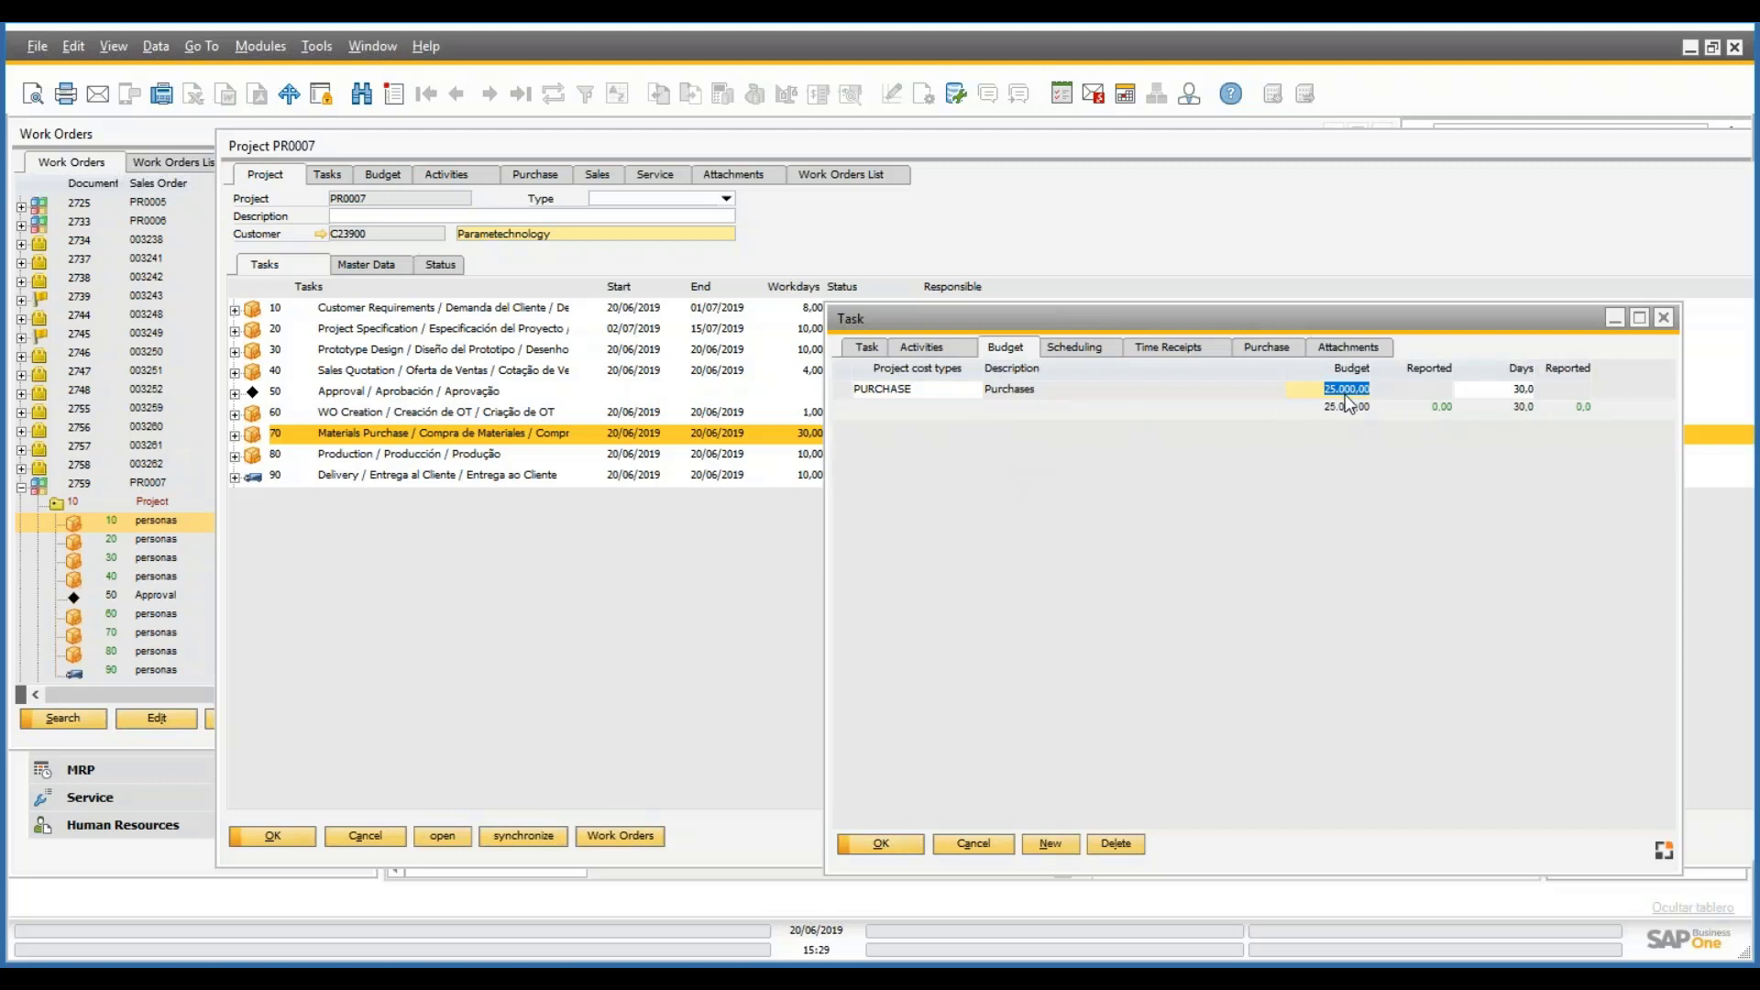
click(881, 844)
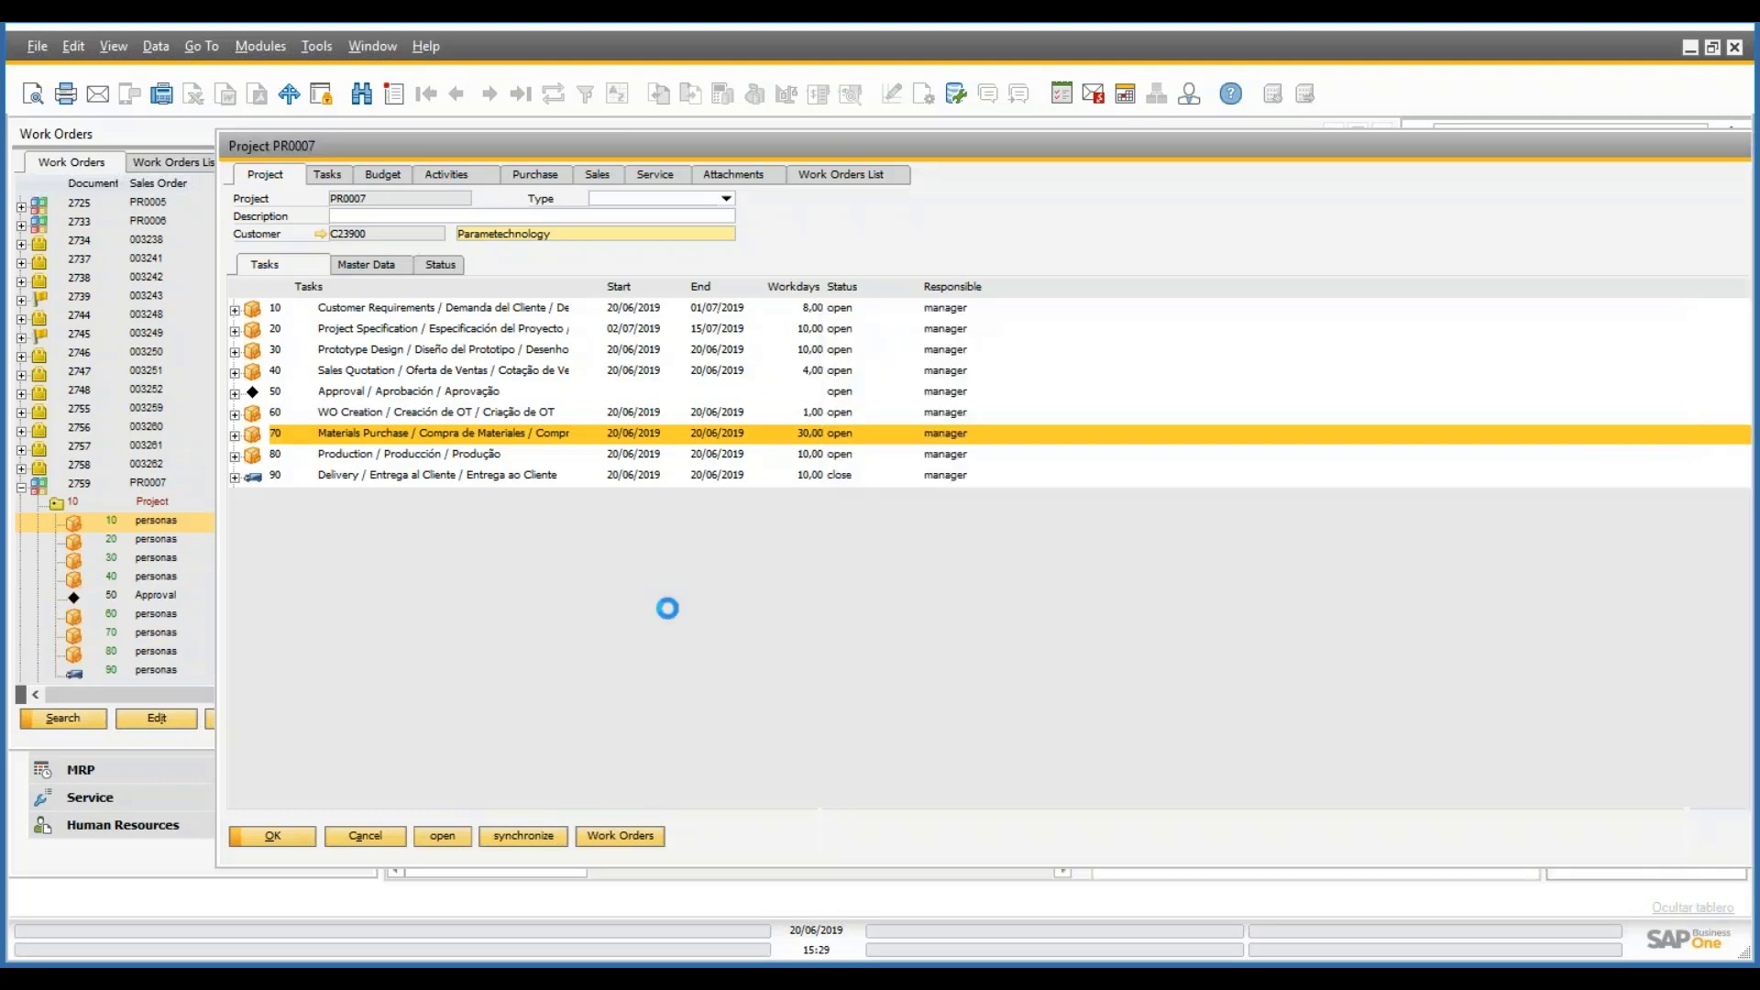
- Check task 80 Production's budget, including its ISSUE cost type line, and cancel
click(441, 457)
double_click(440, 459)
click(1009, 349)
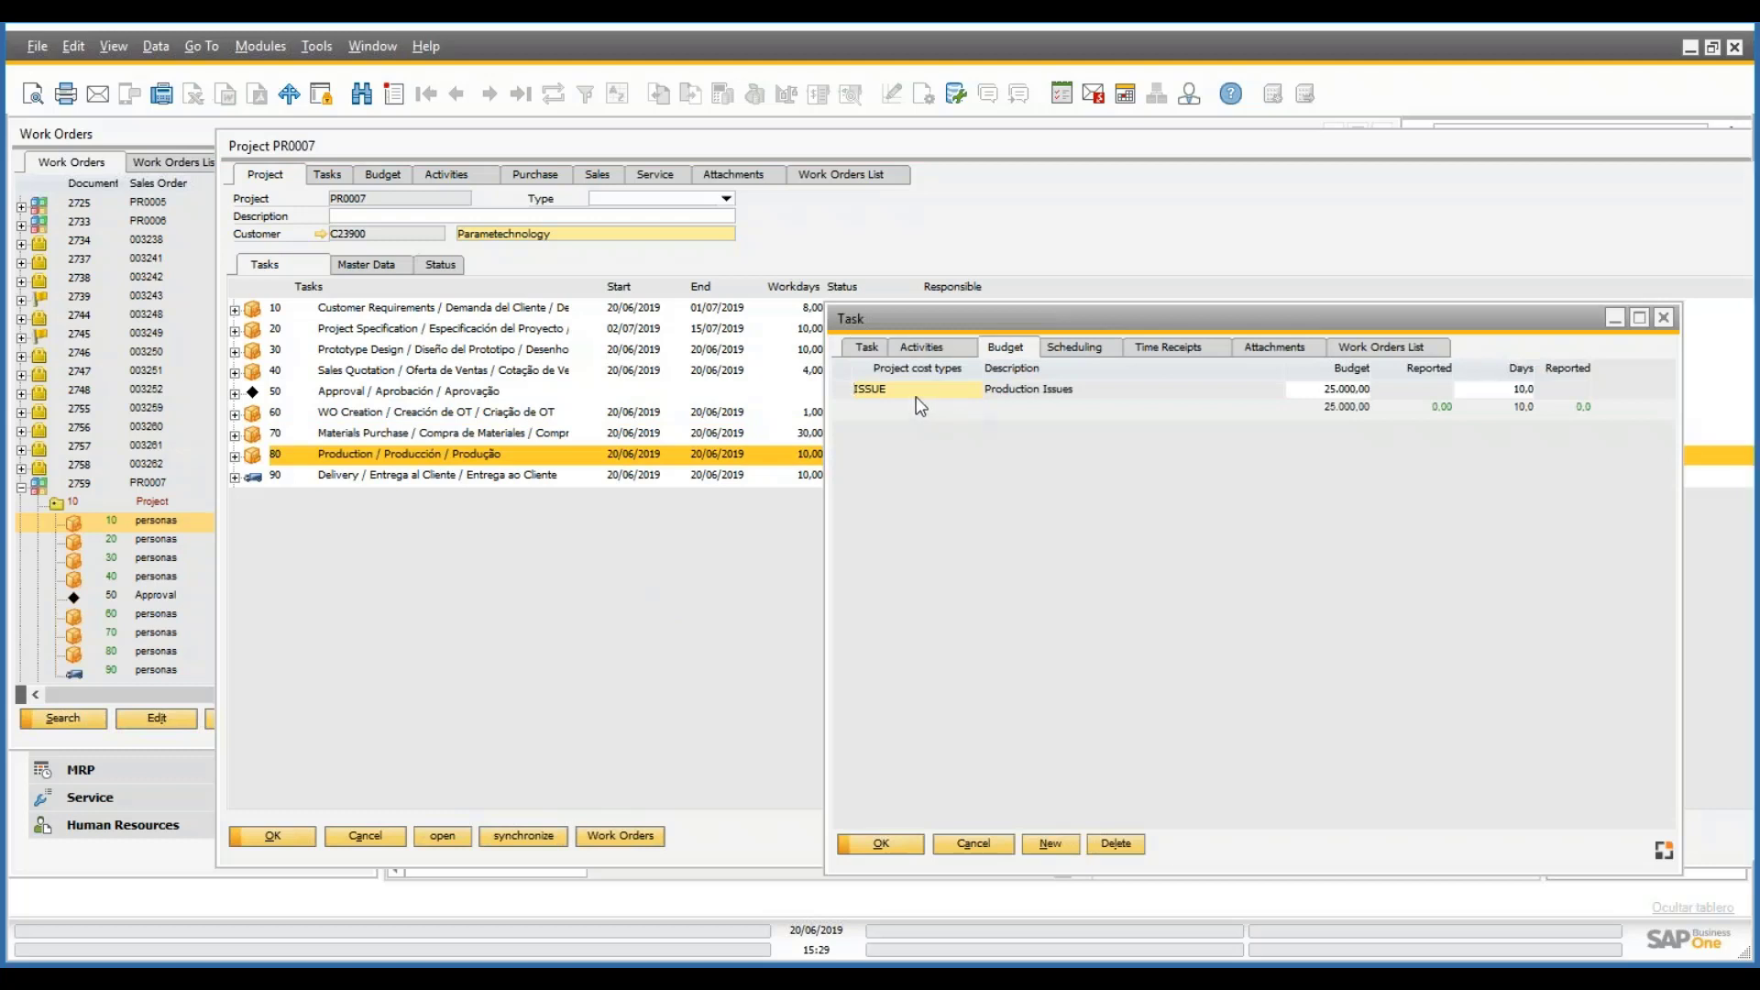
click(939, 387)
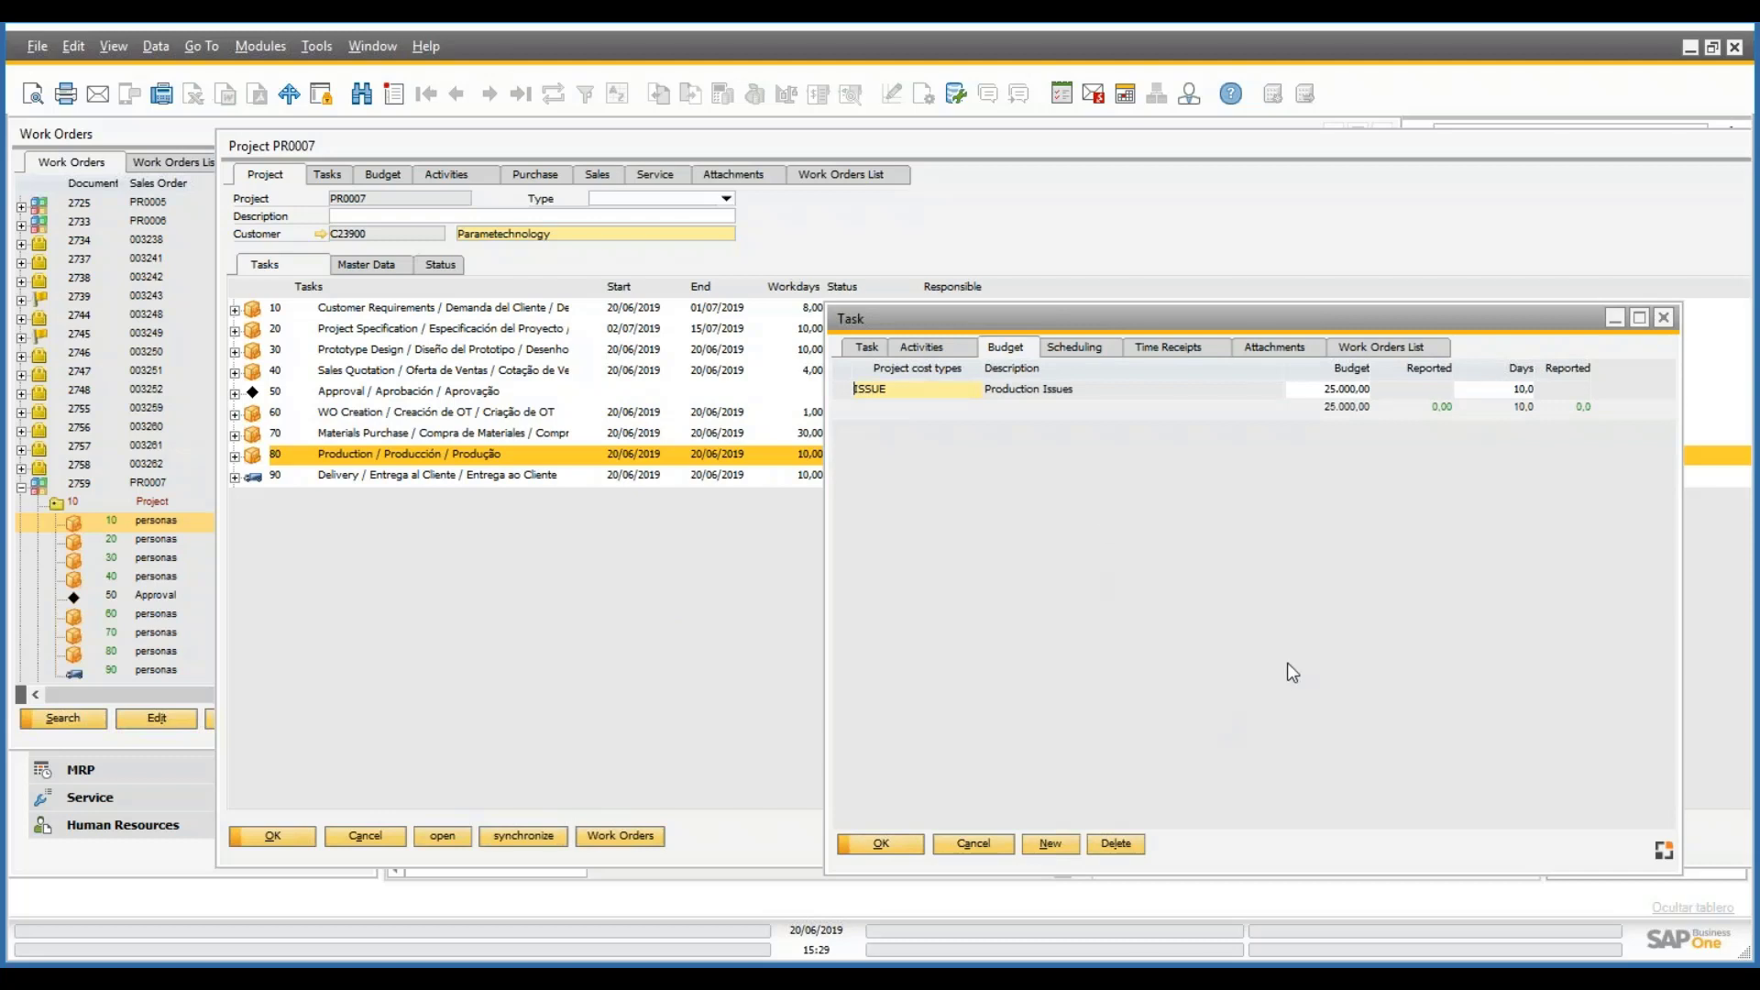
click(972, 842)
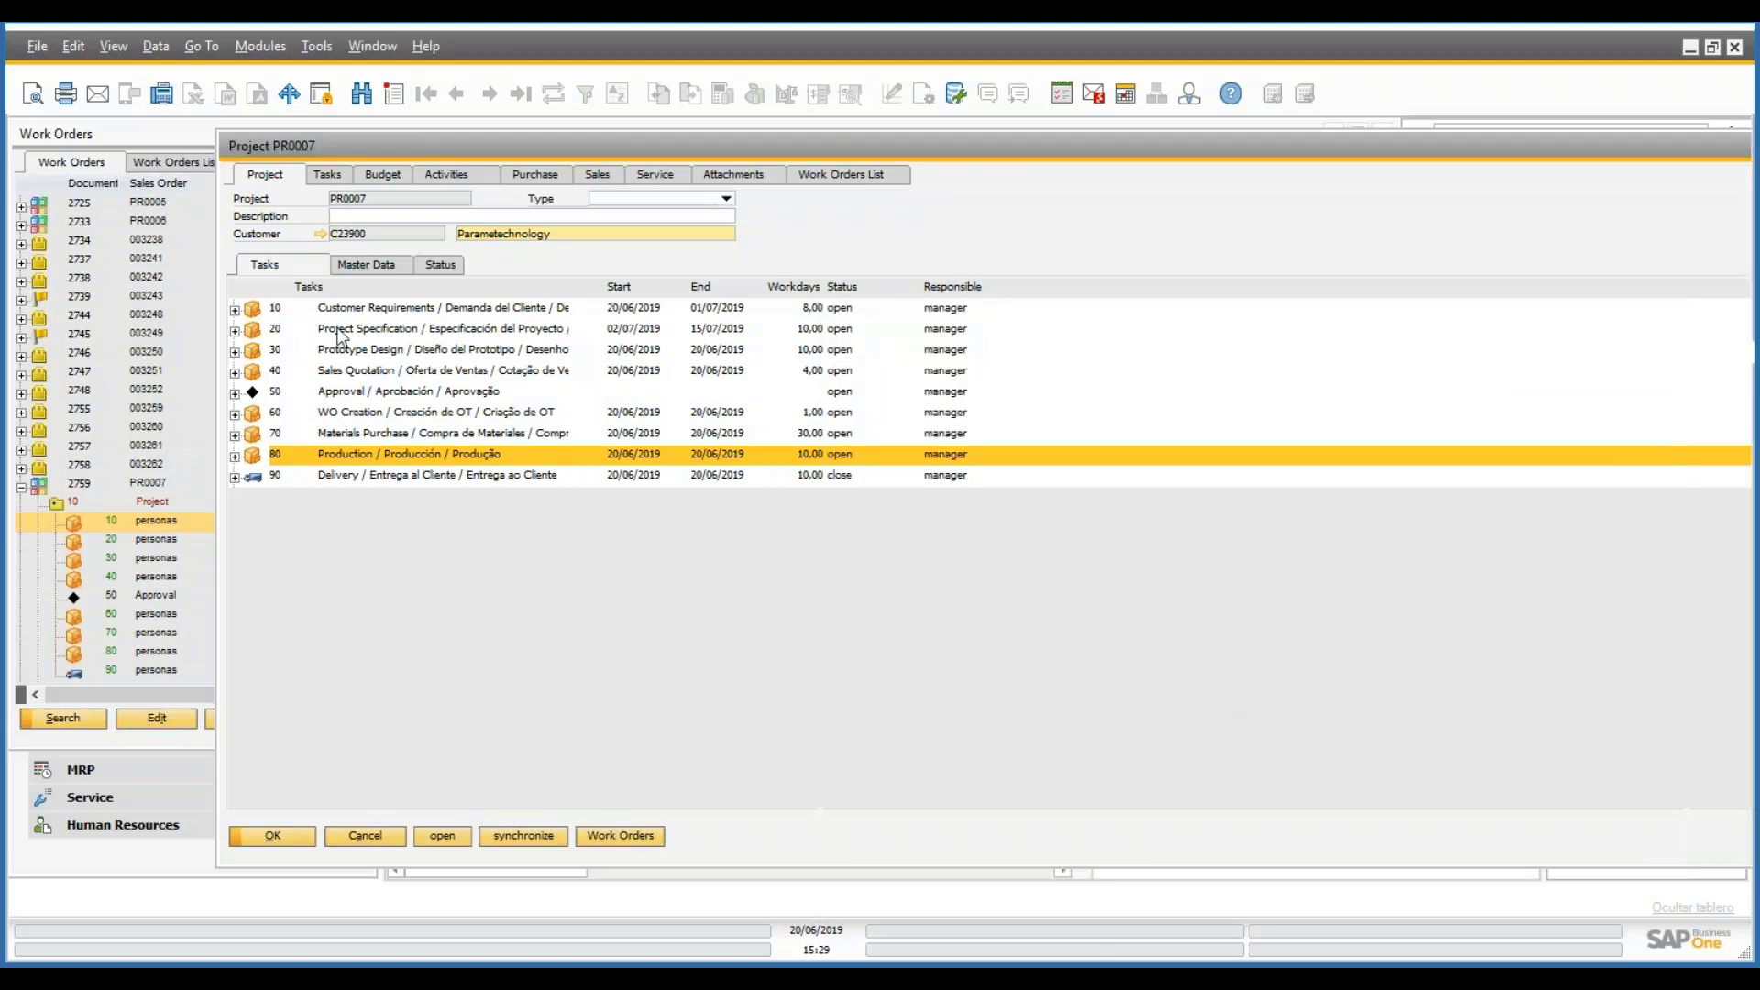
click(328, 175)
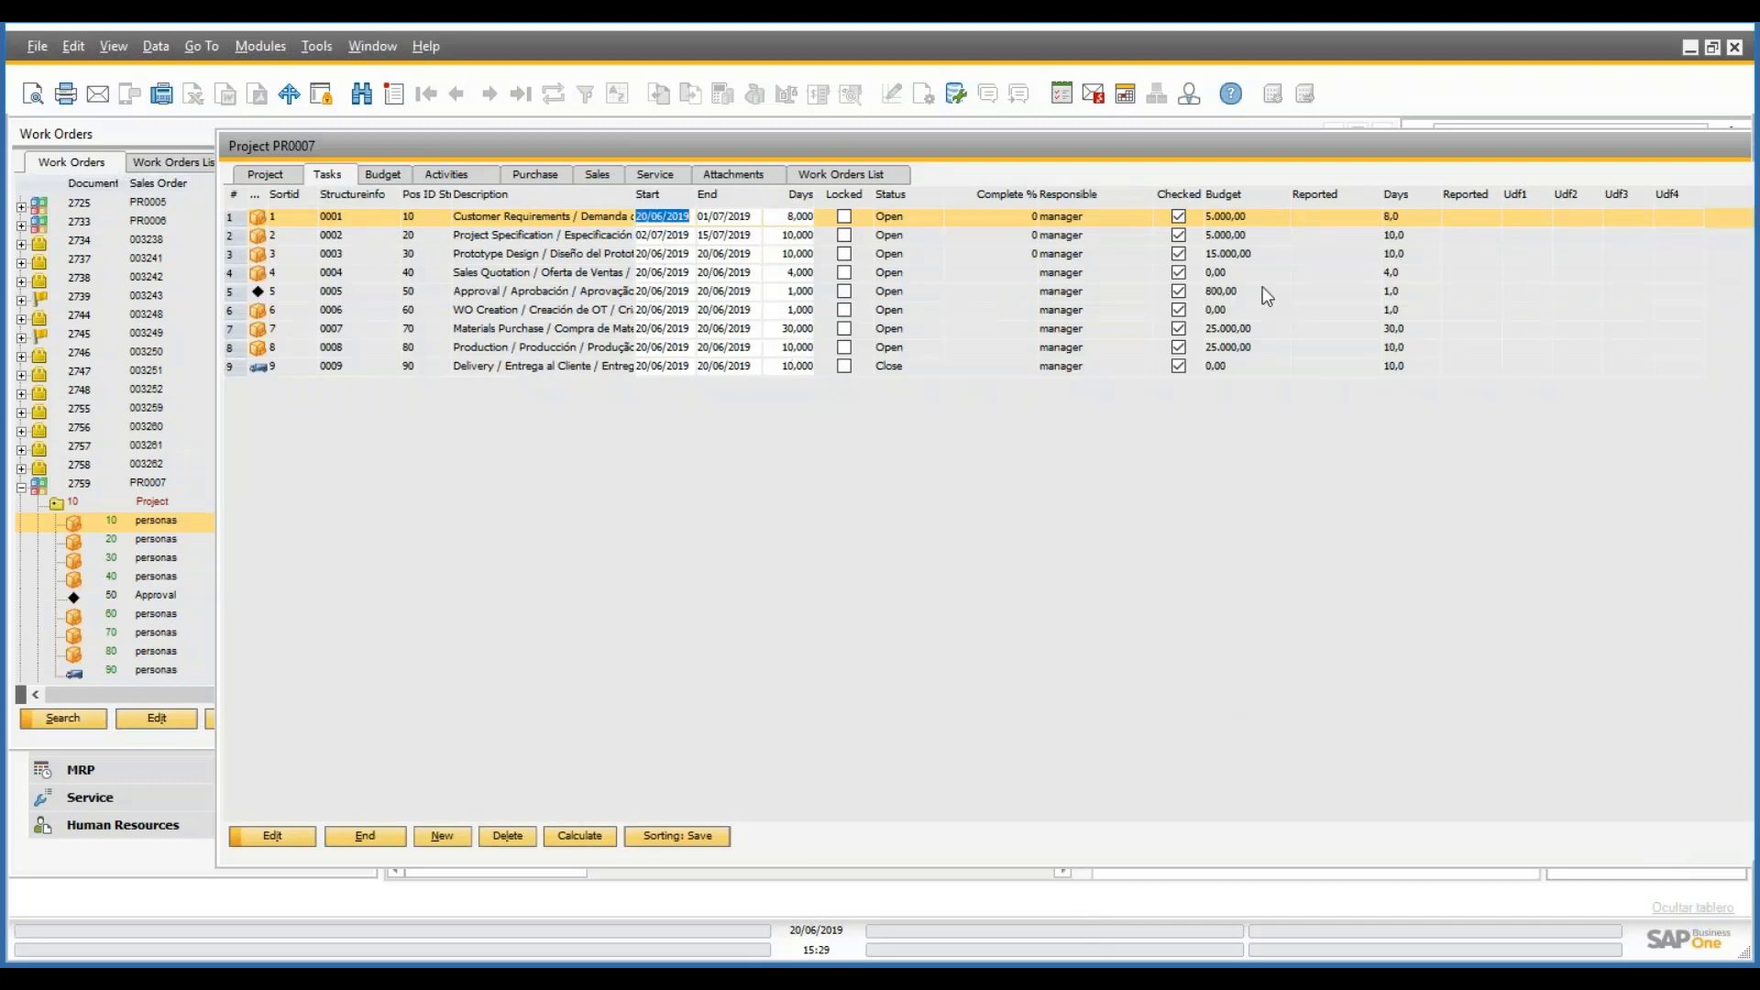
click(447, 175)
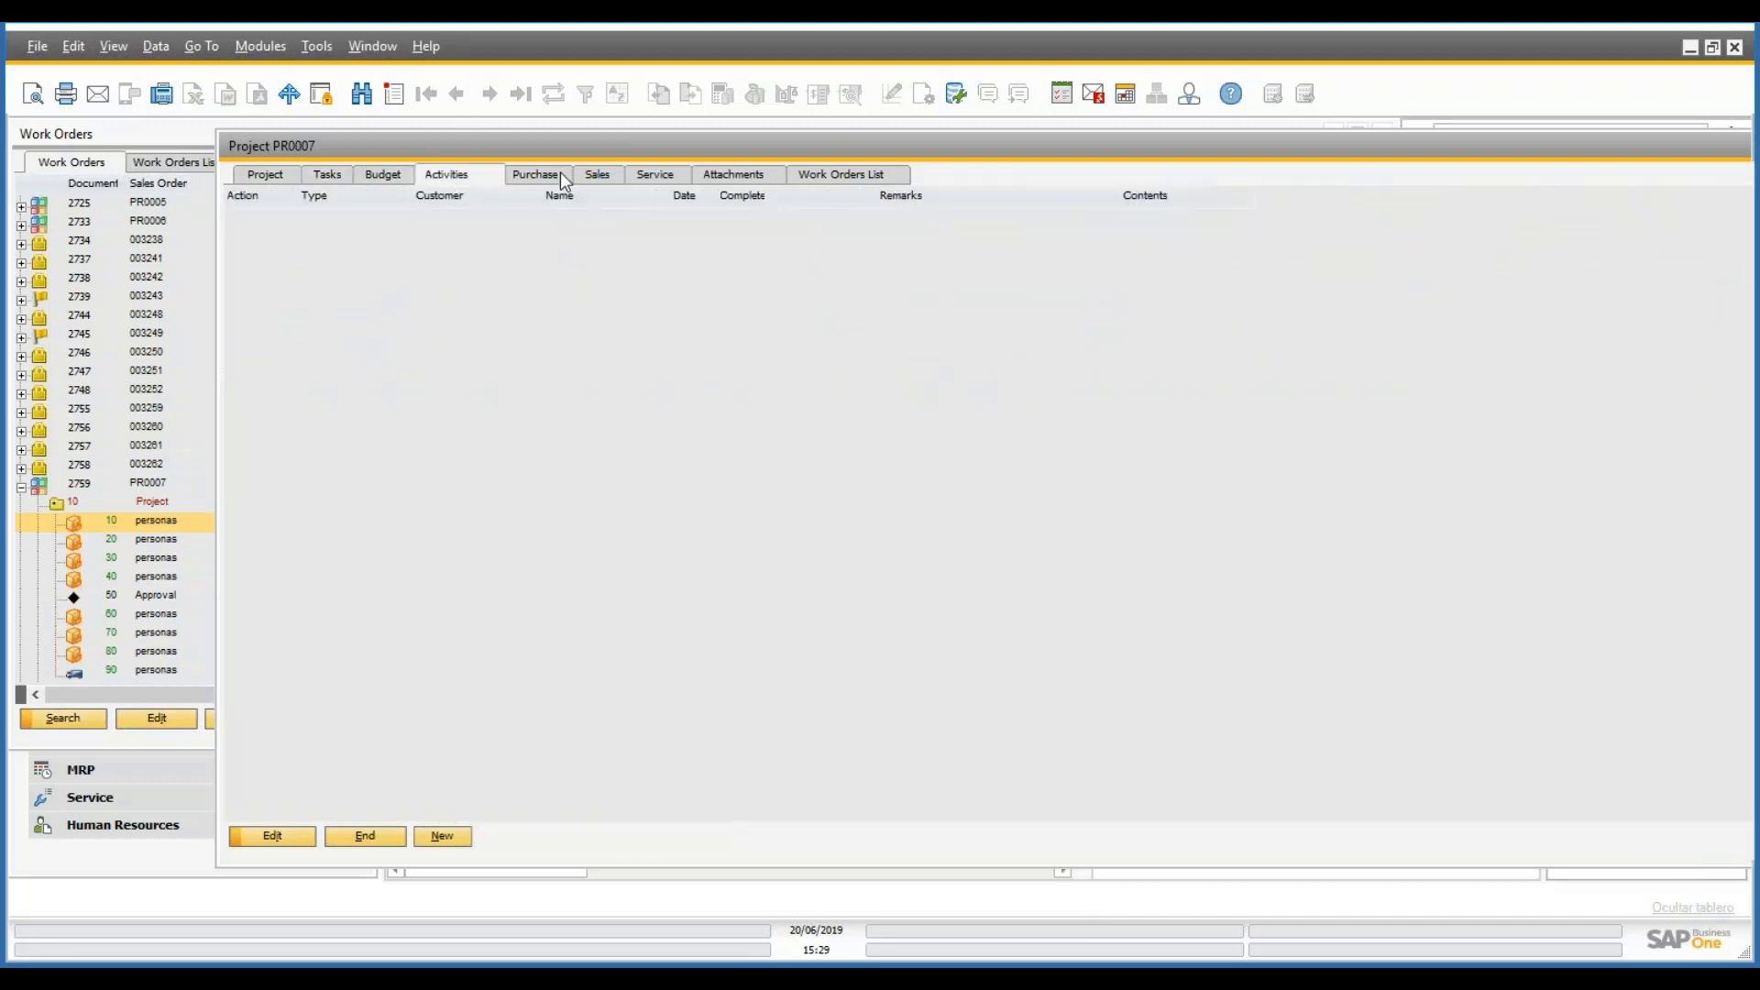
click(535, 174)
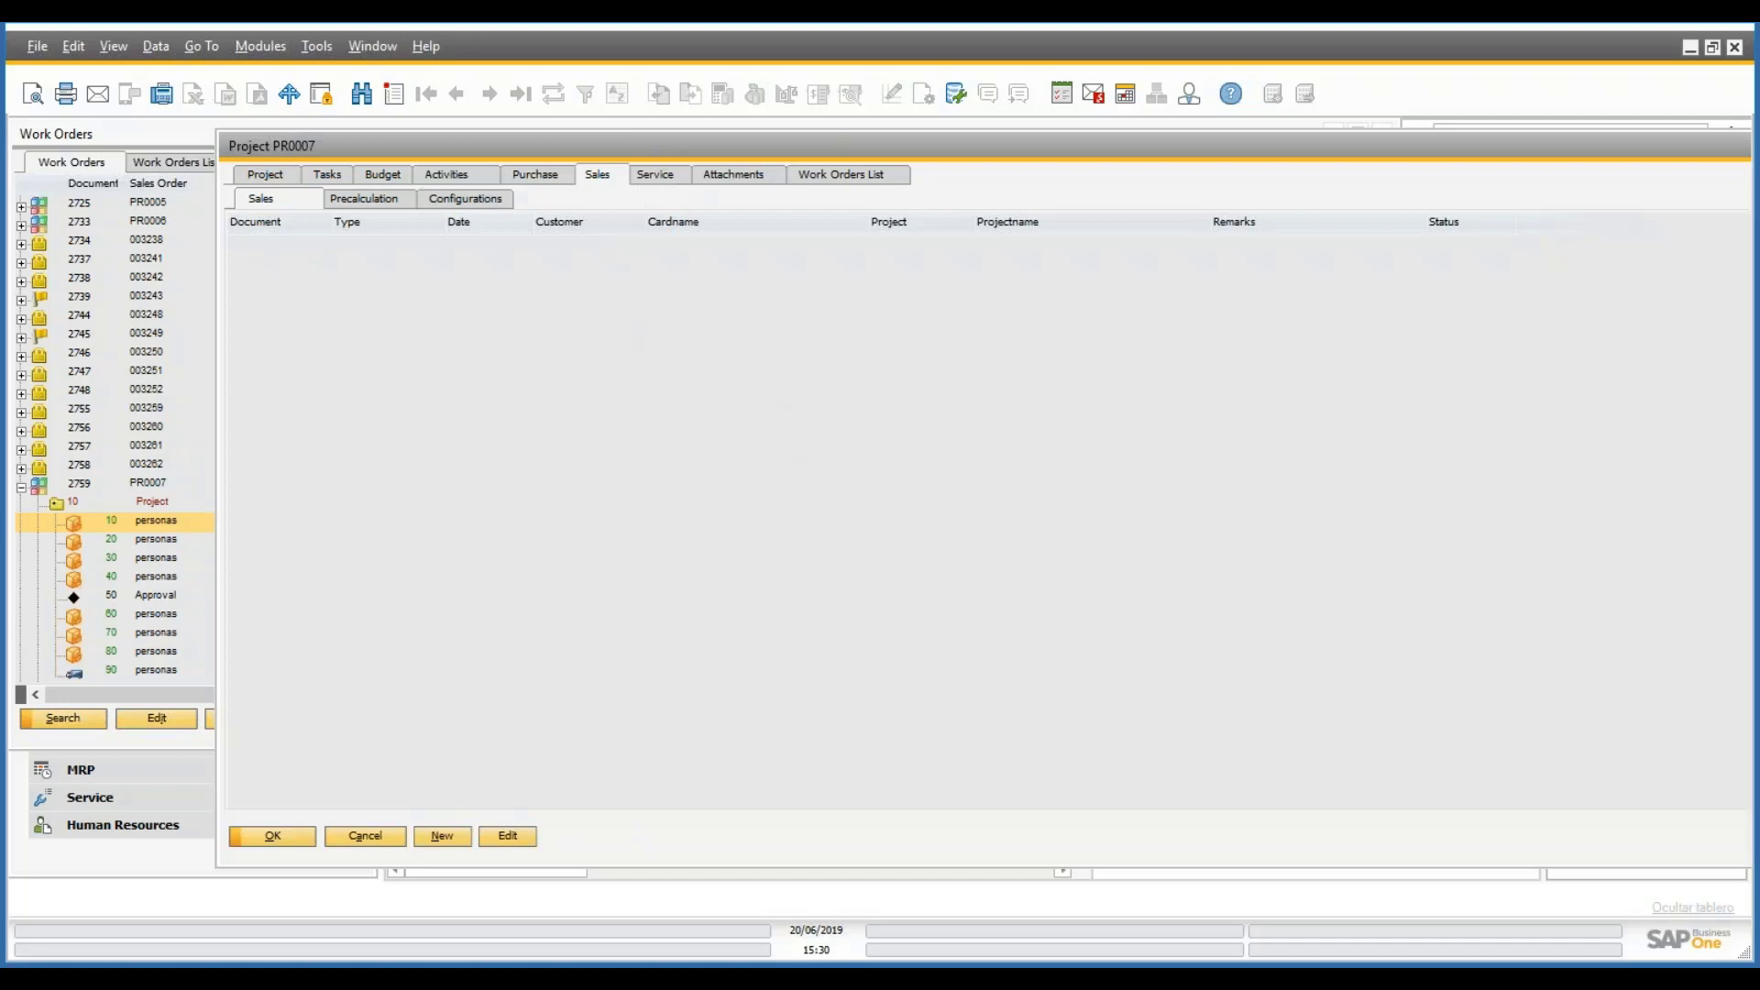
click(656, 175)
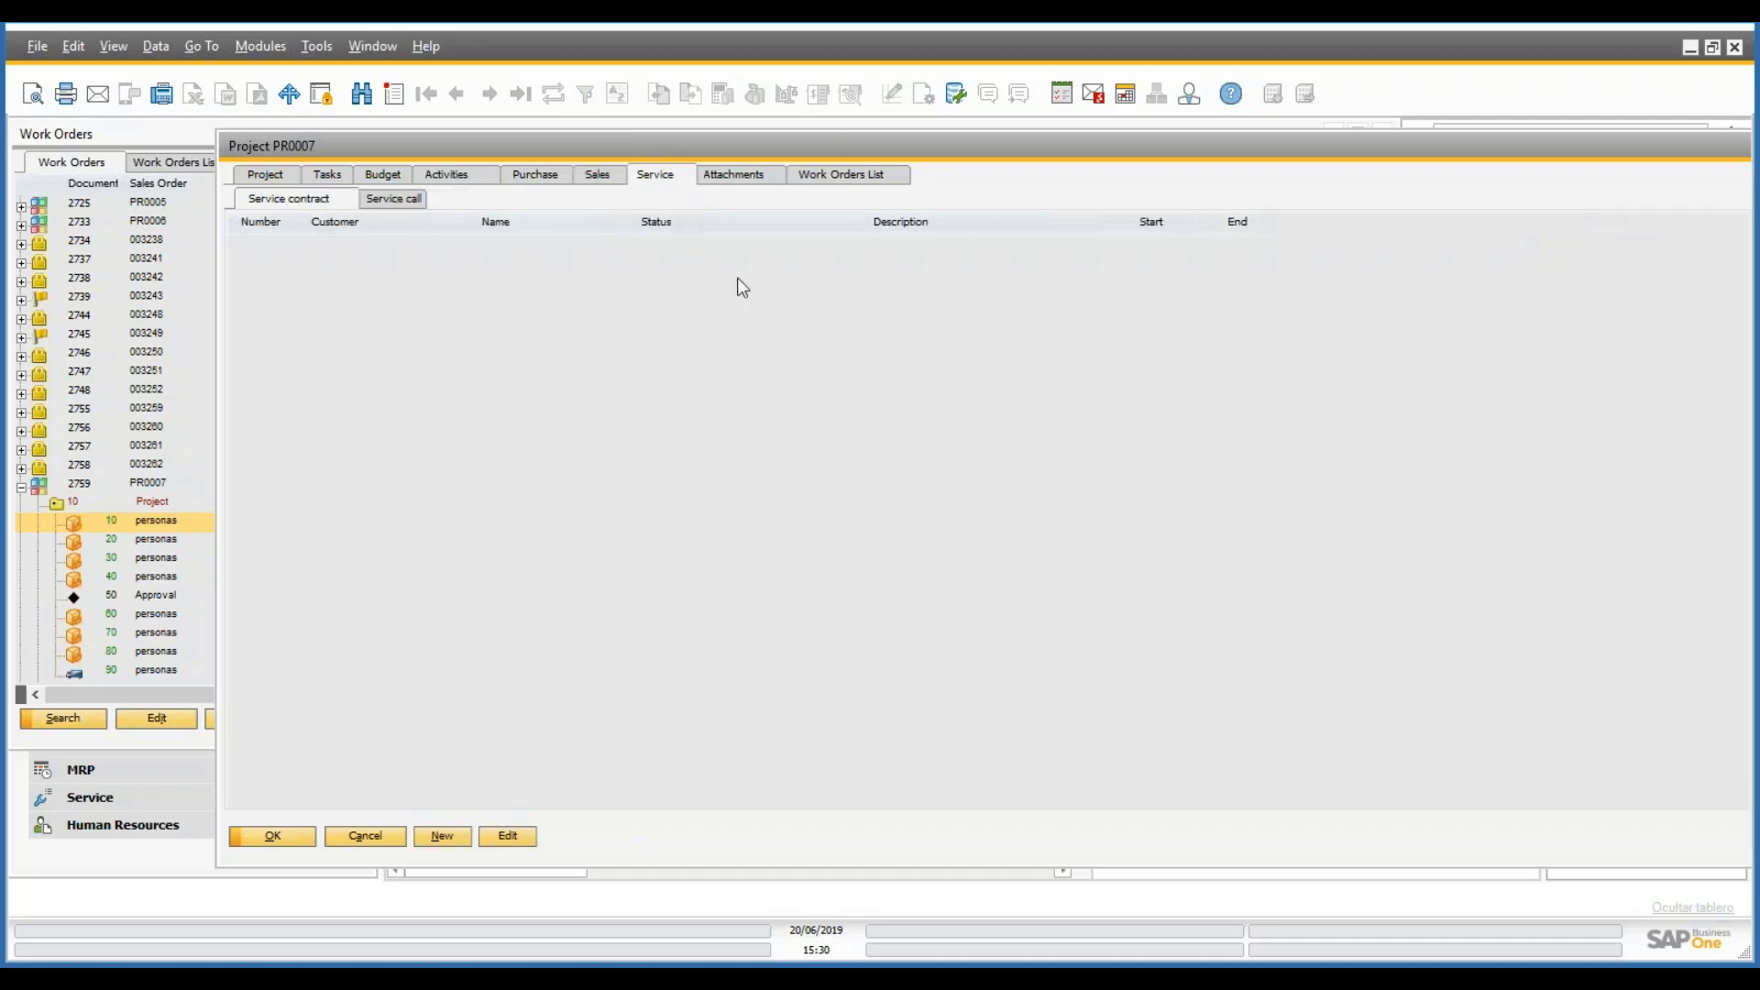
click(383, 204)
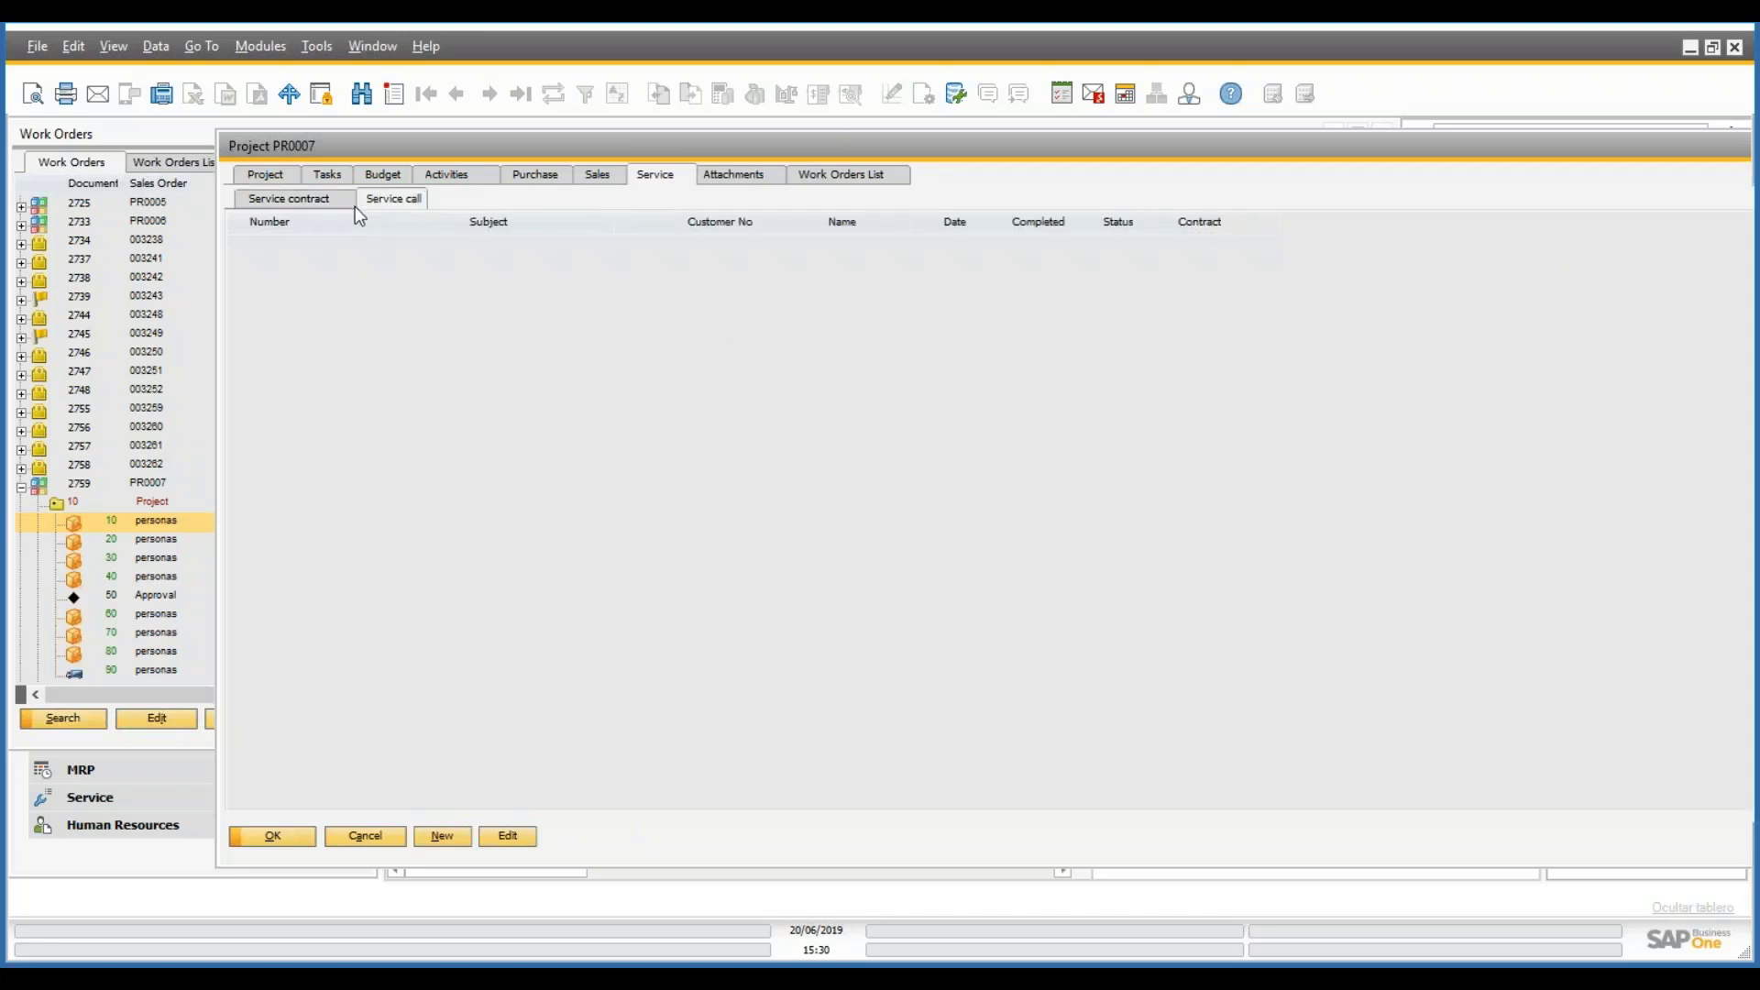
click(312, 202)
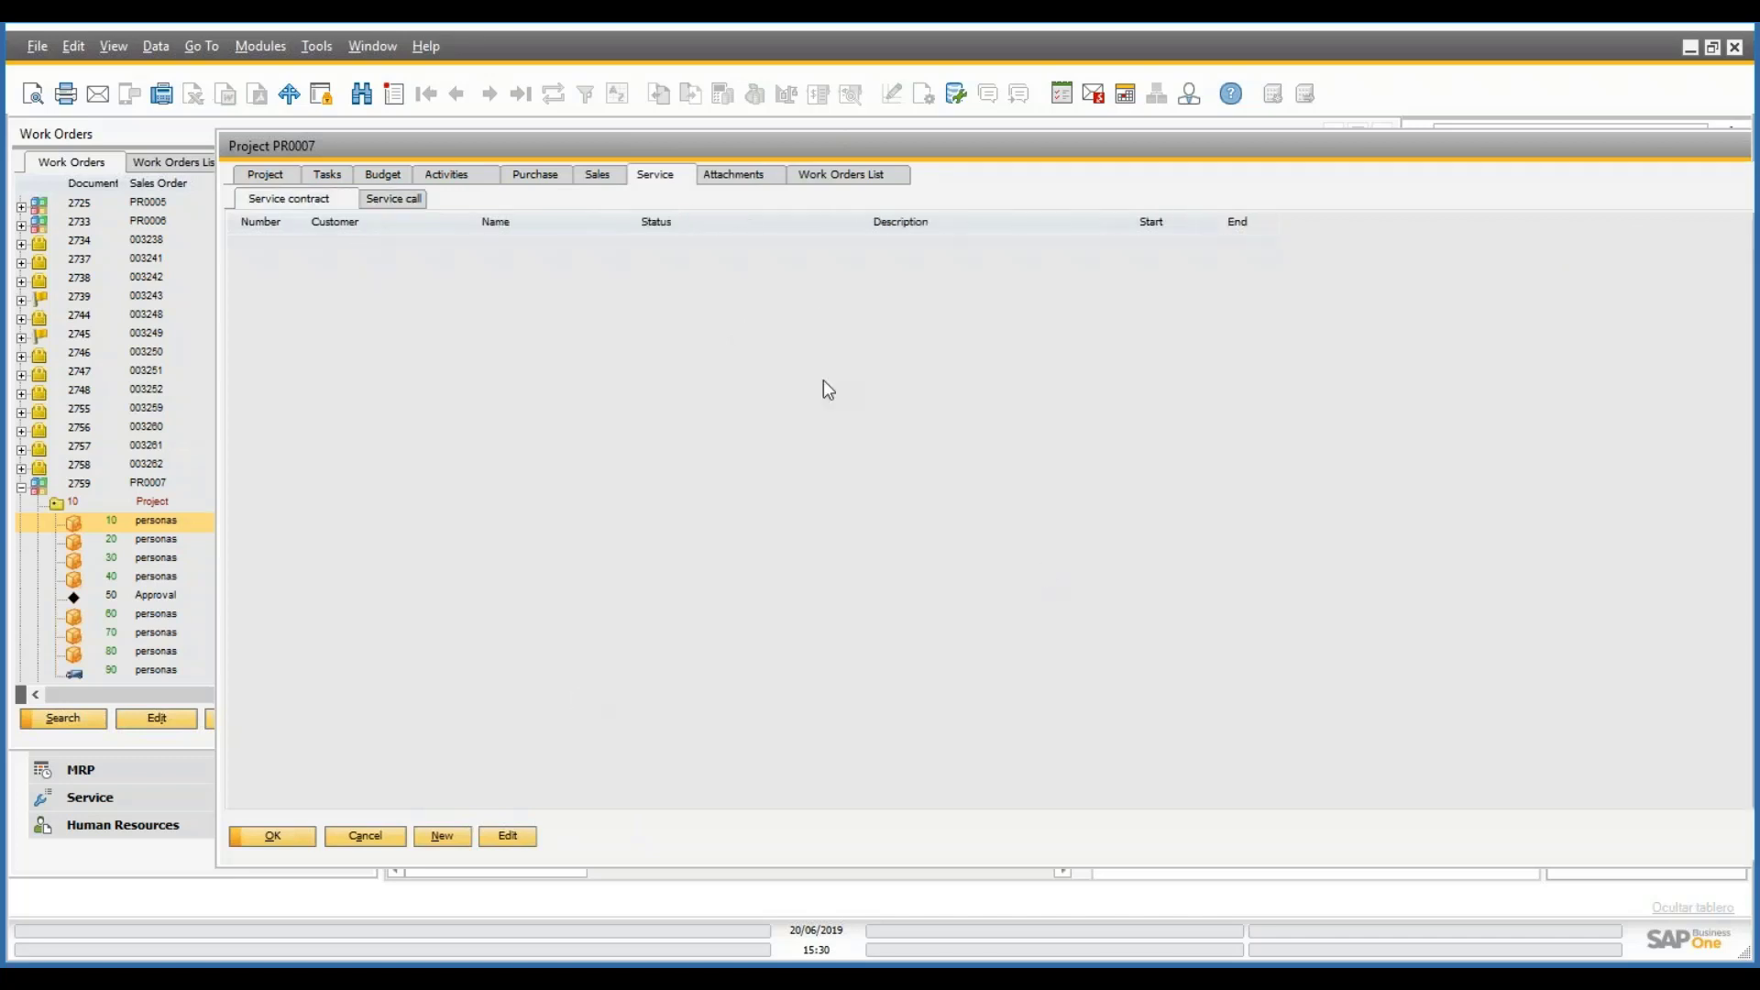
click(710, 178)
click(863, 174)
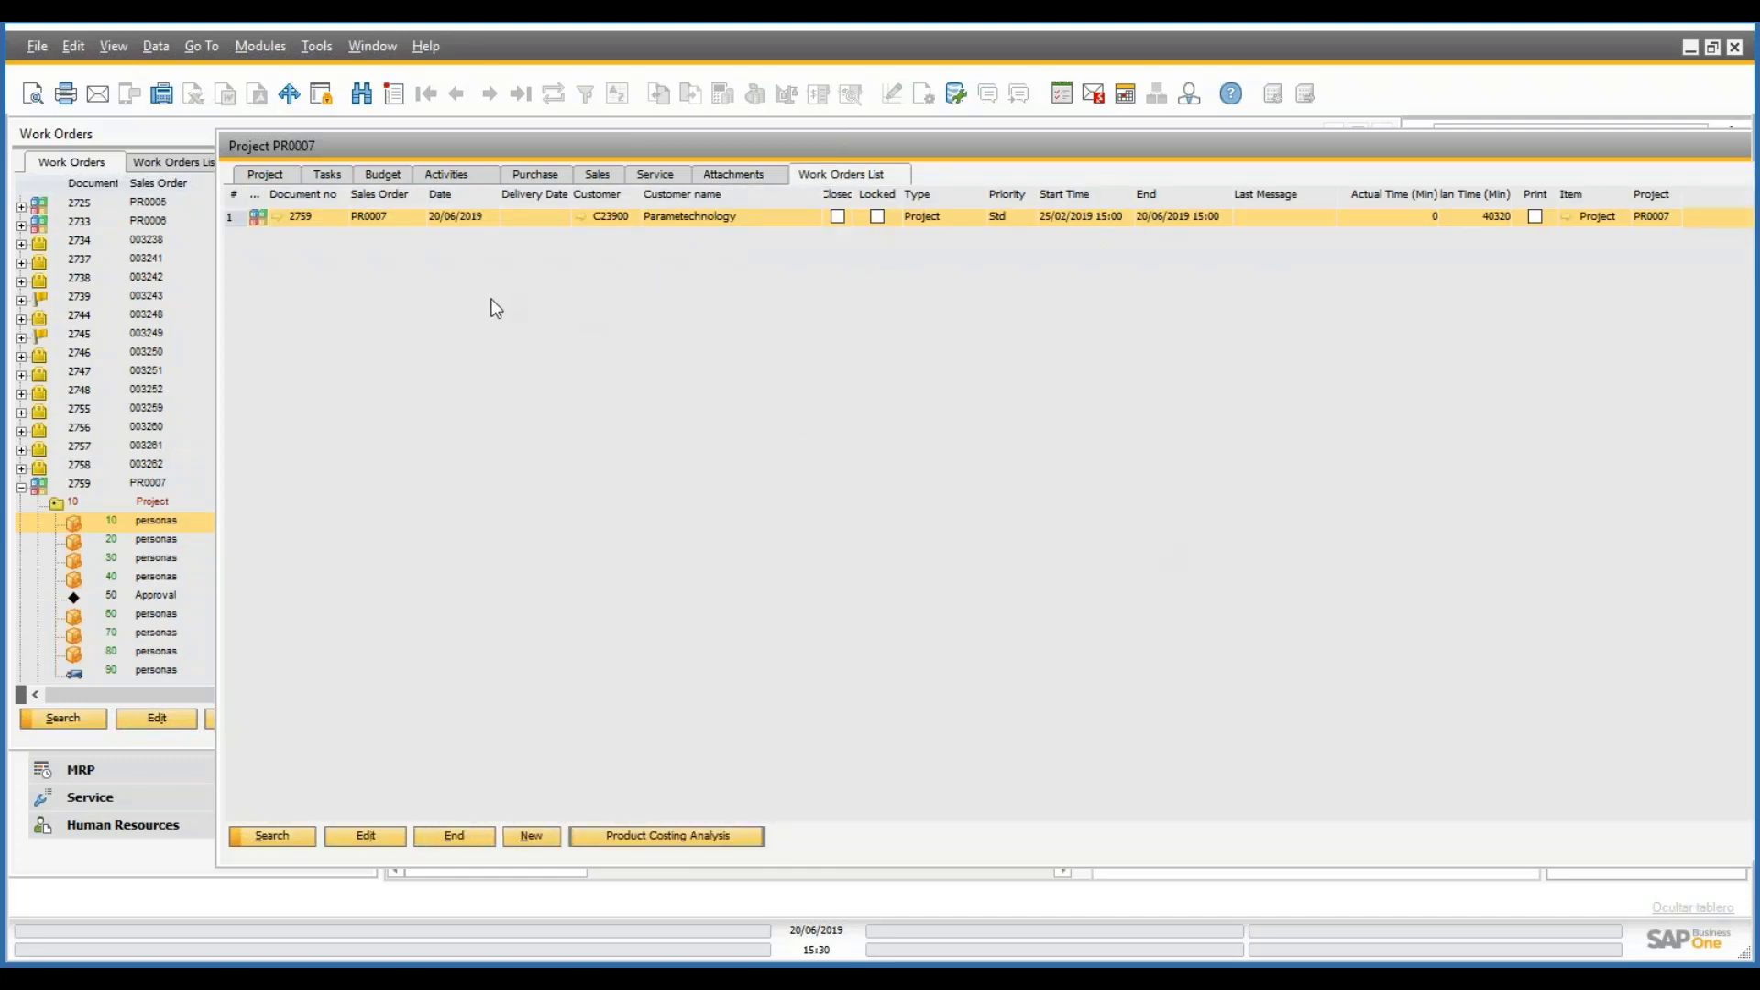
click(265, 176)
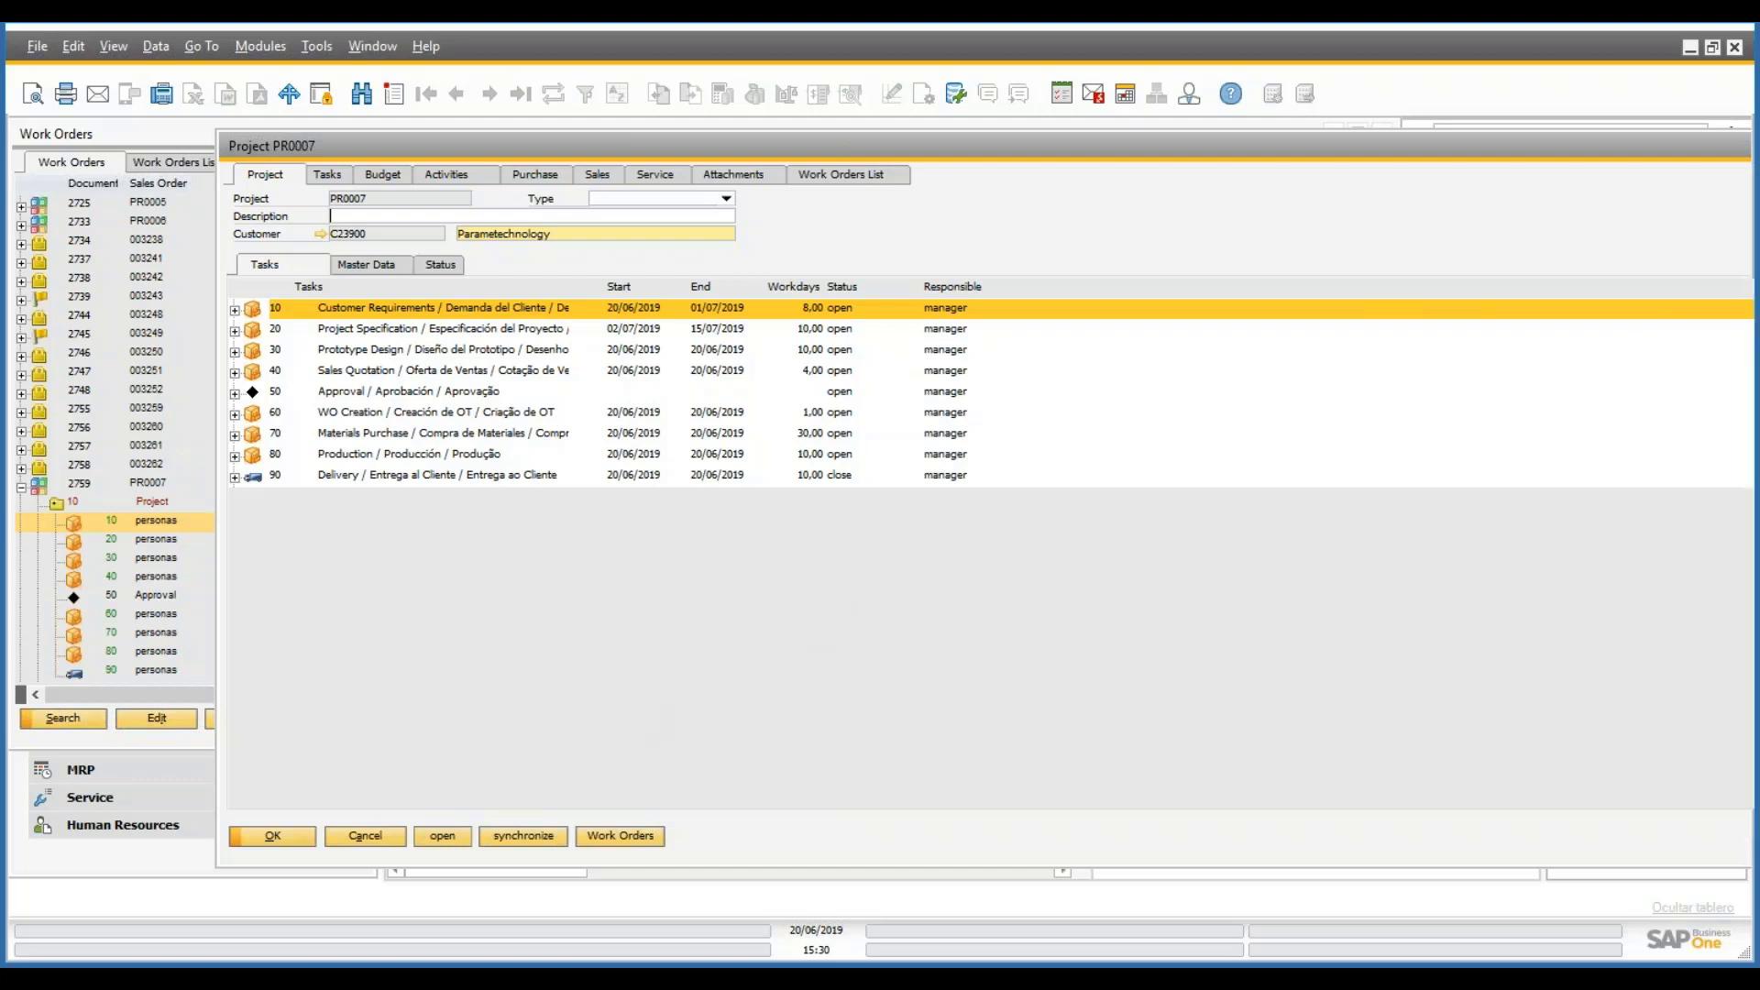
- Close project PR0007 and launch APS under Production > Capacity Planning
click(450, 840)
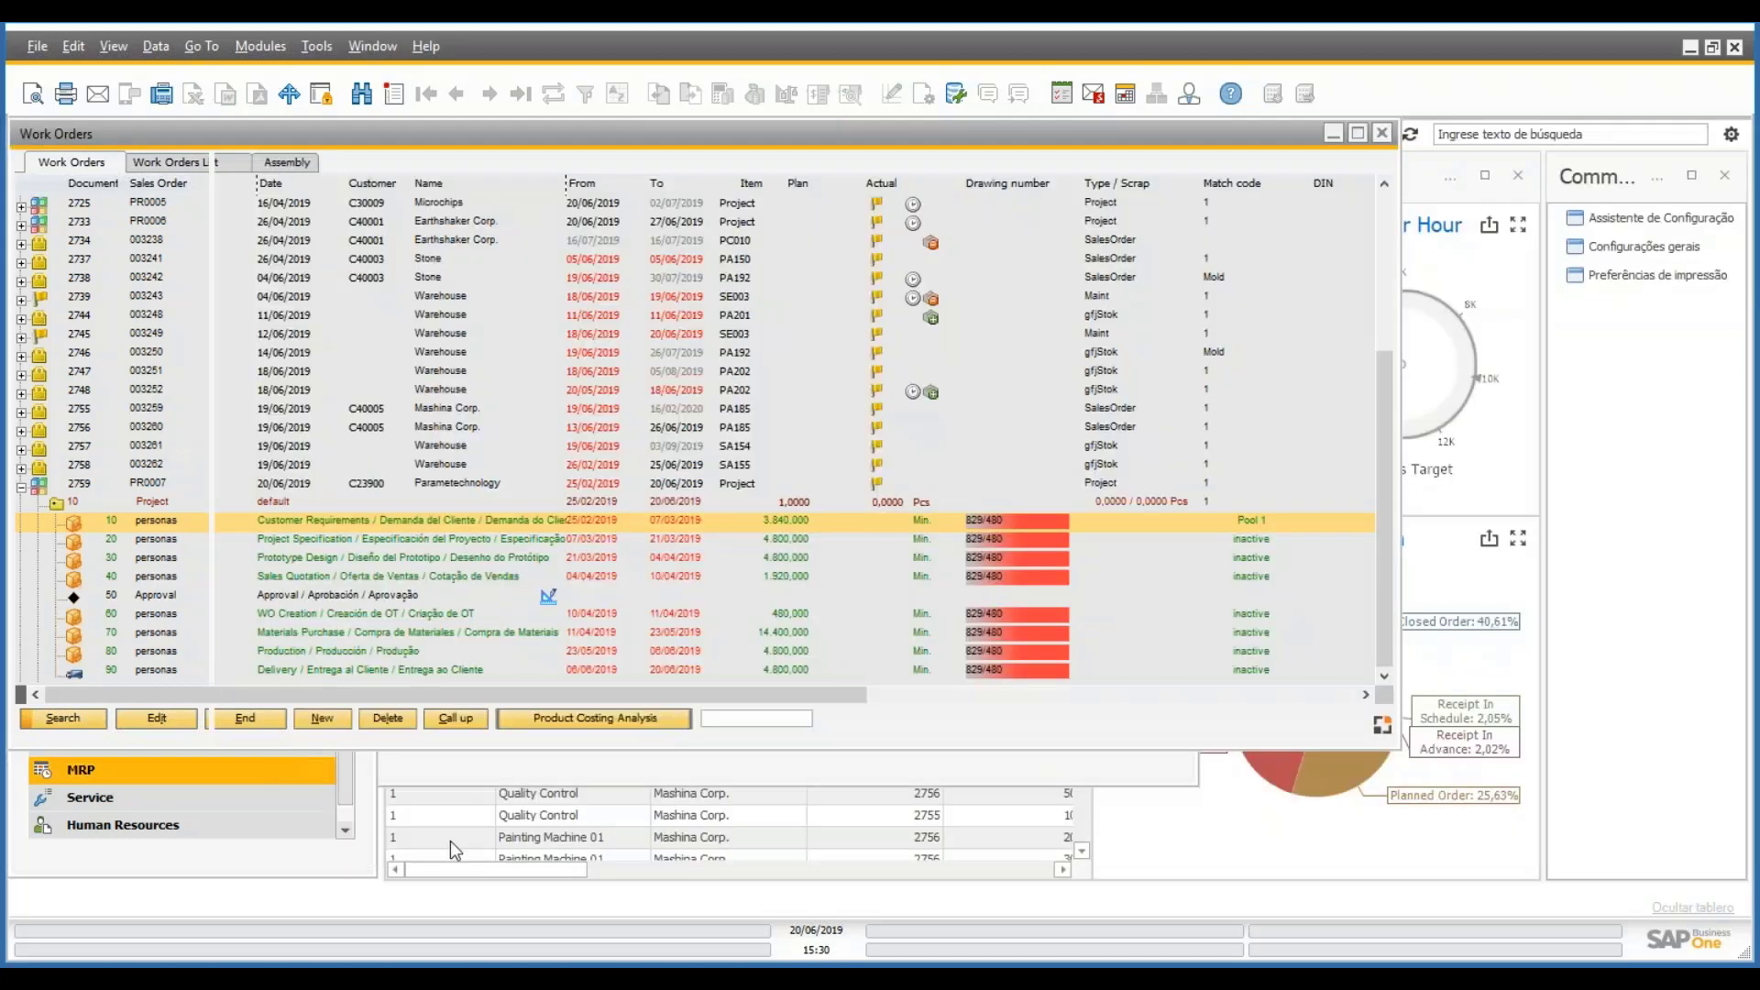
click(335, 855)
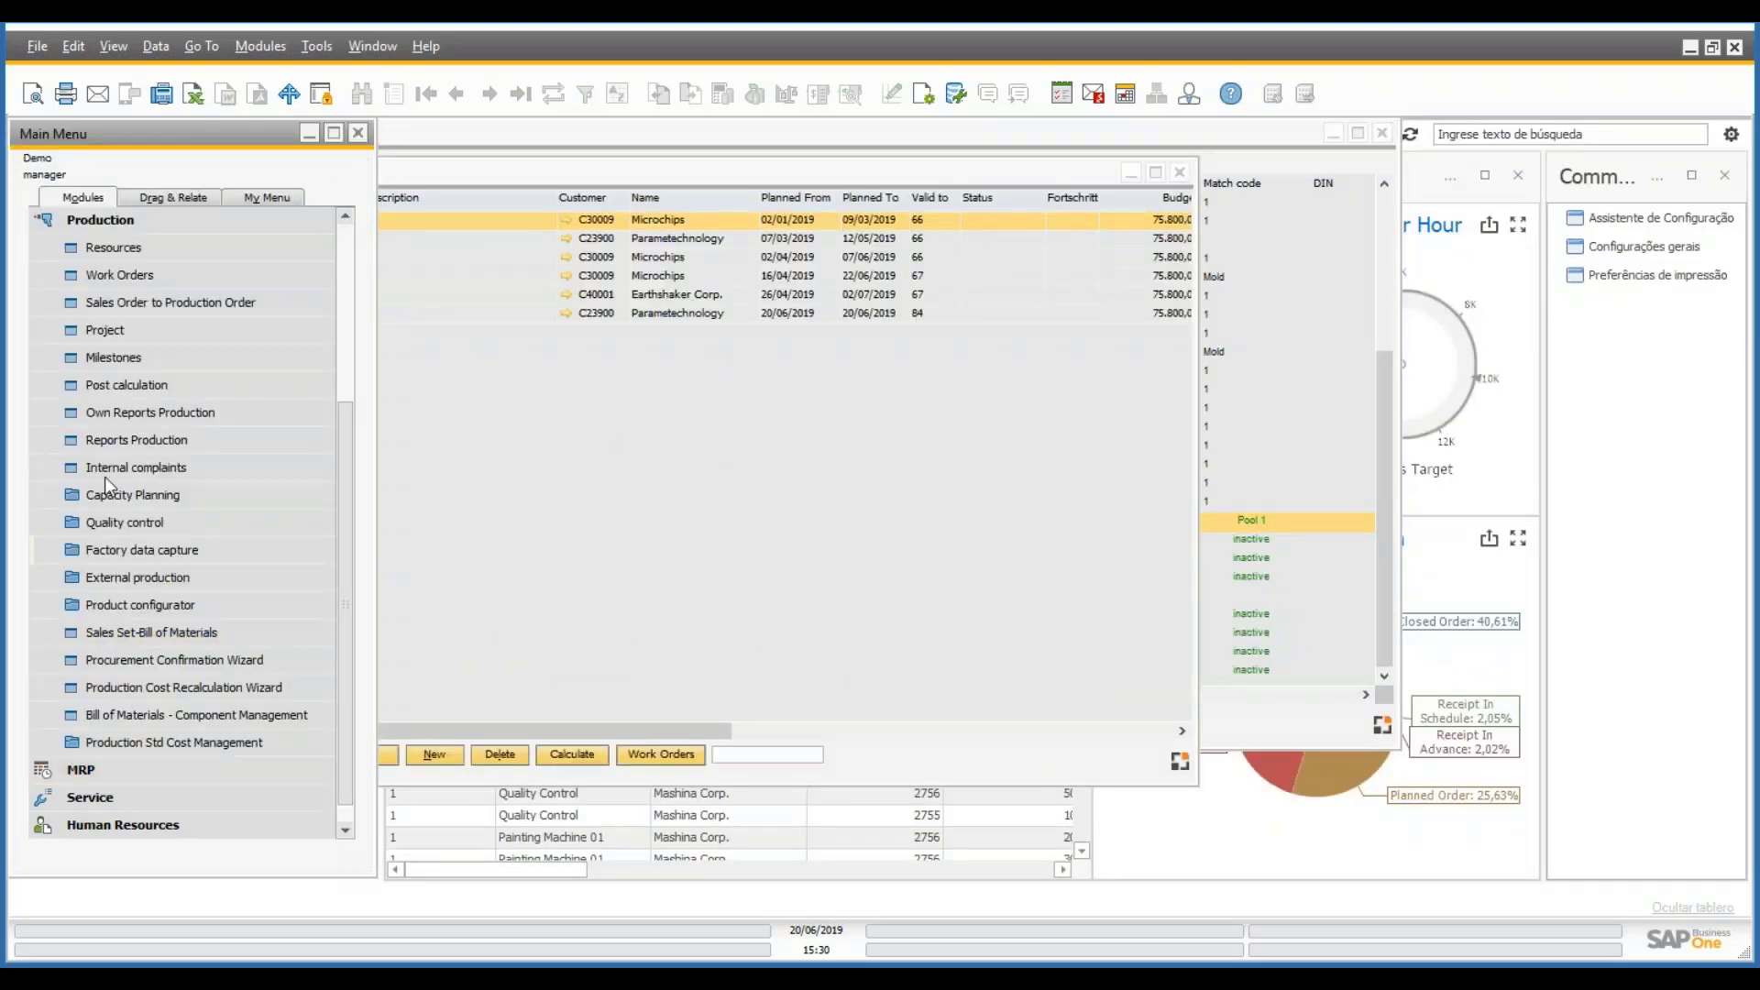
click(133, 496)
click(116, 522)
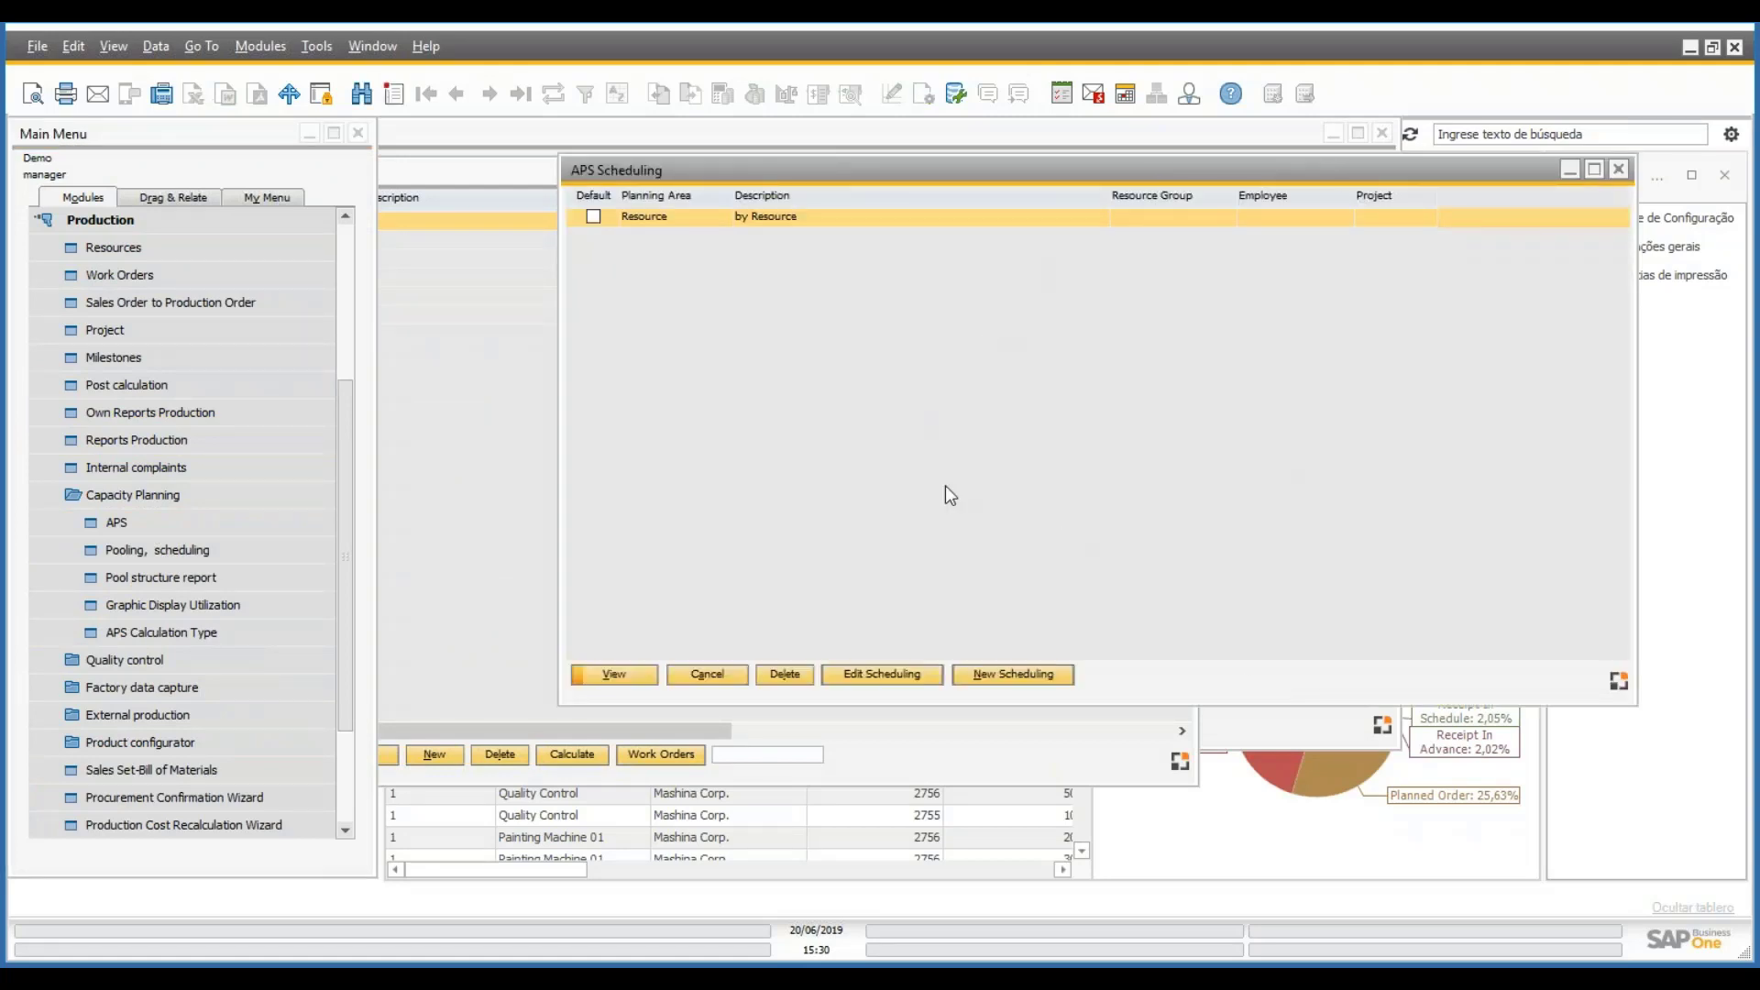
- Review the Resource scheduling's Resources tab, confirming the personas resource, and cancel unchanged
double_click(674, 220)
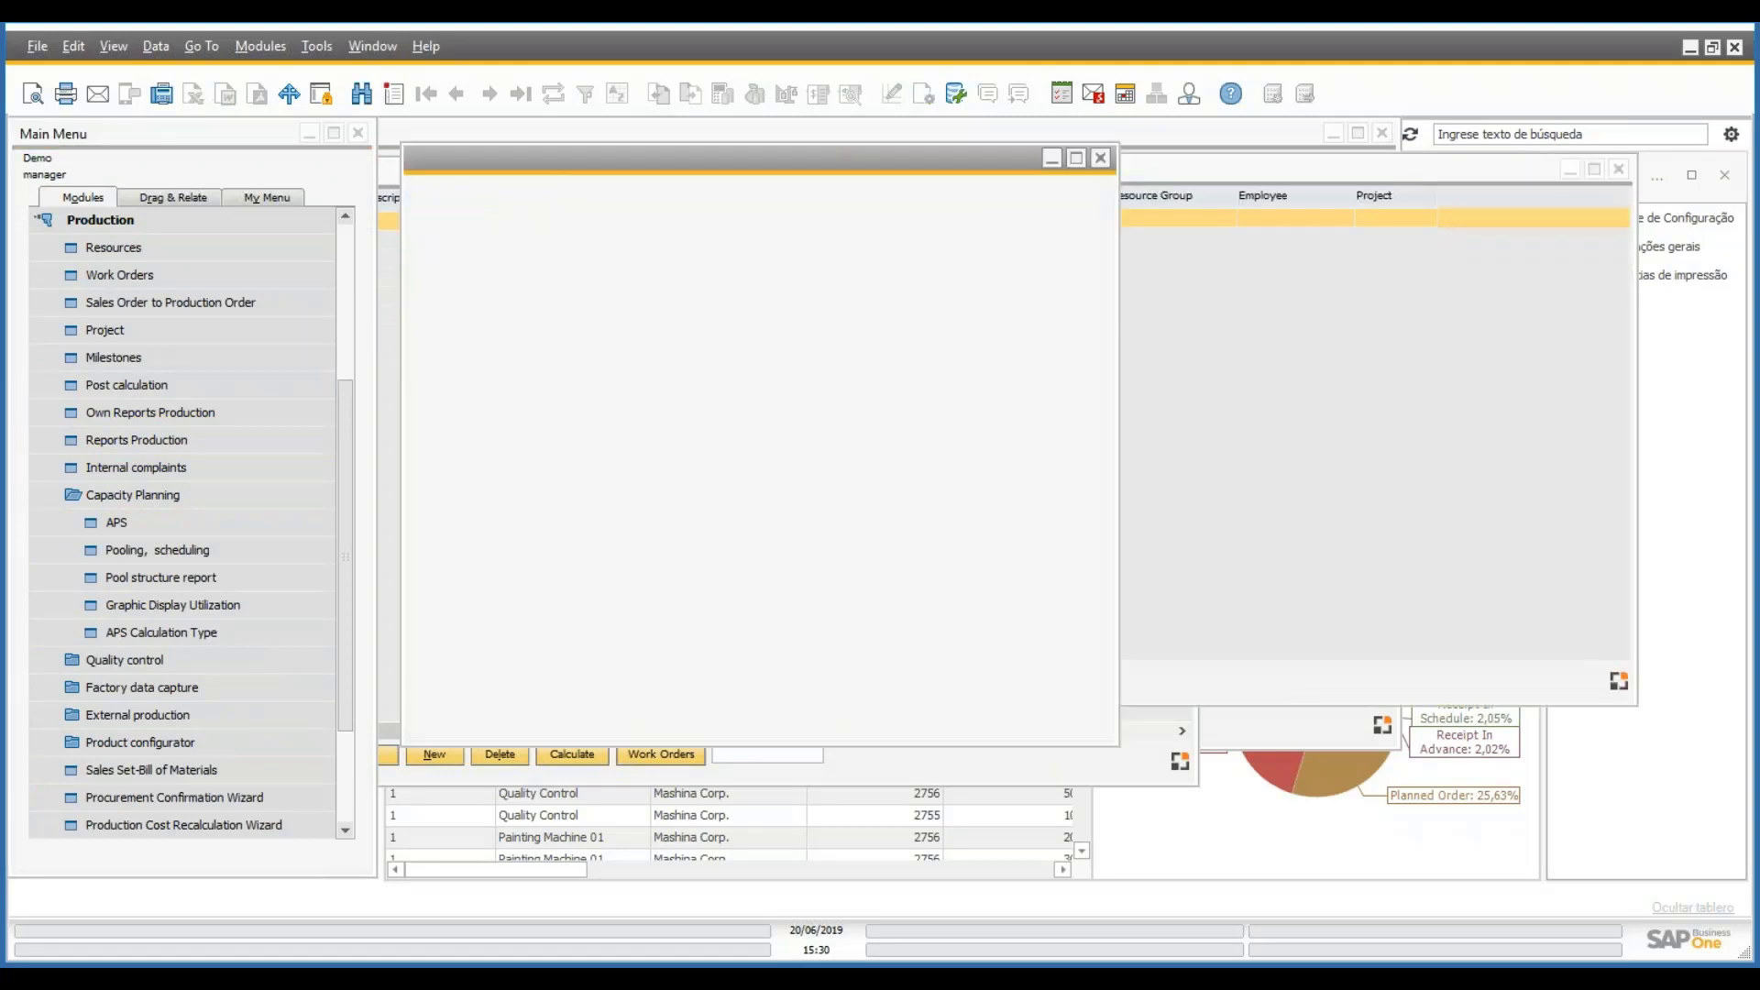
click(552, 188)
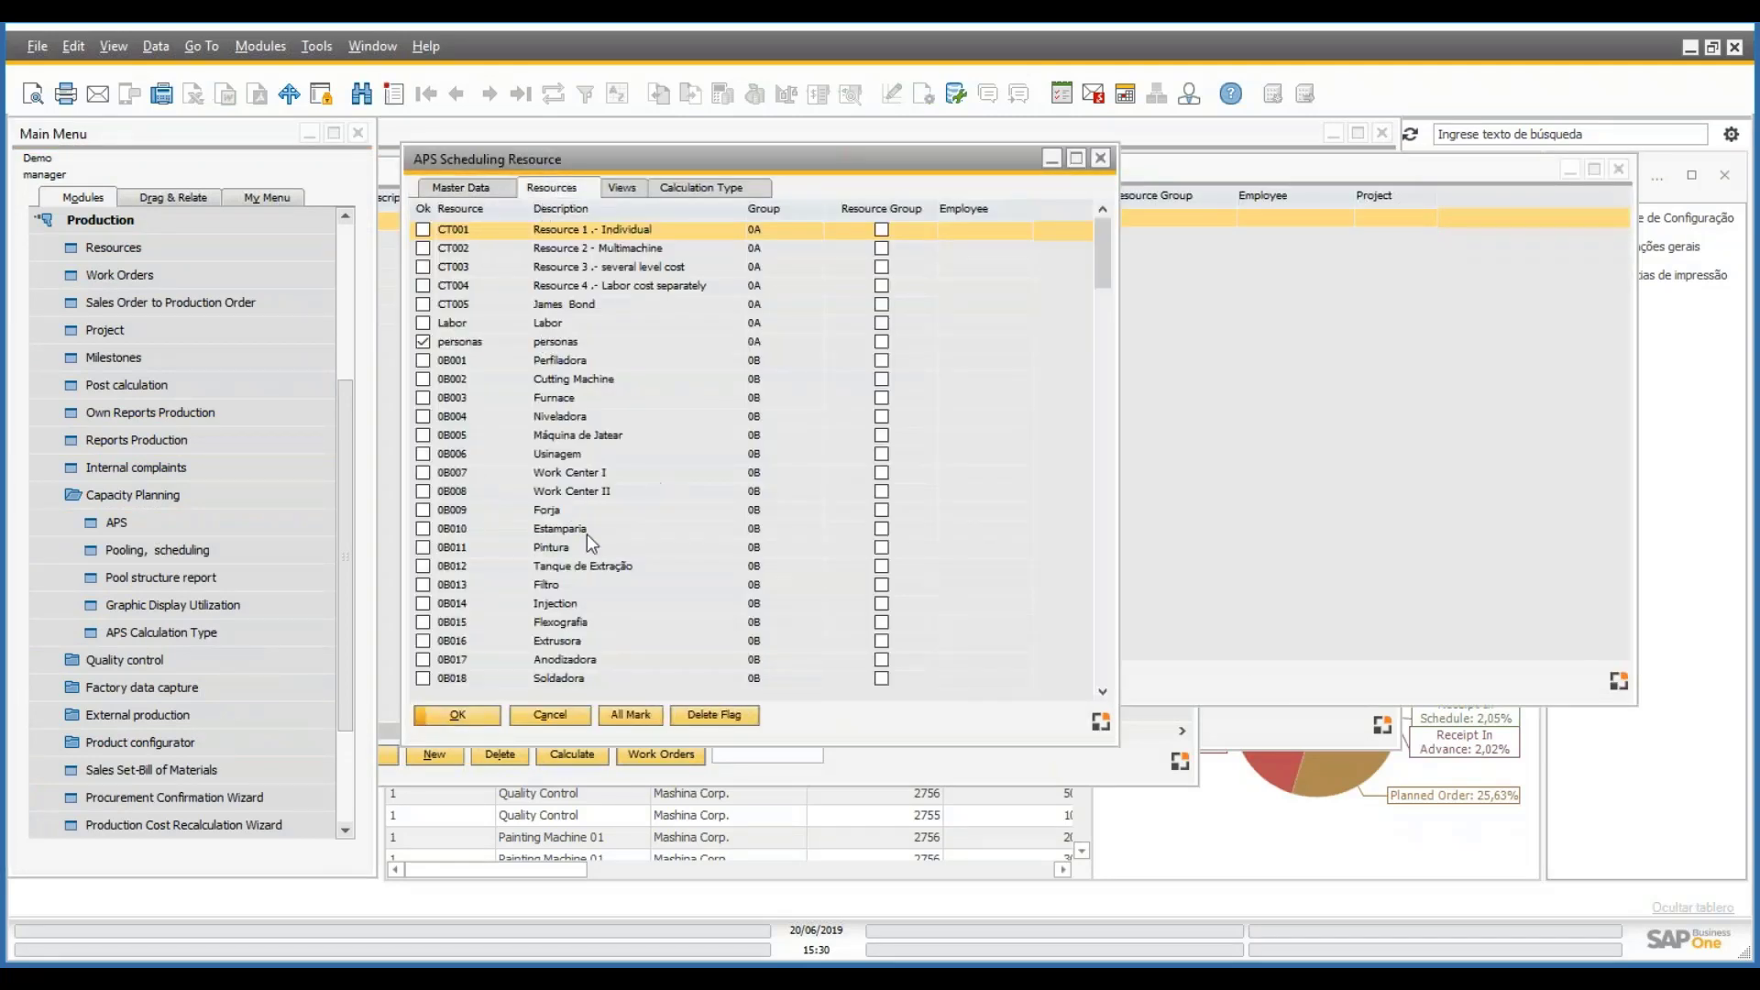
click(555, 342)
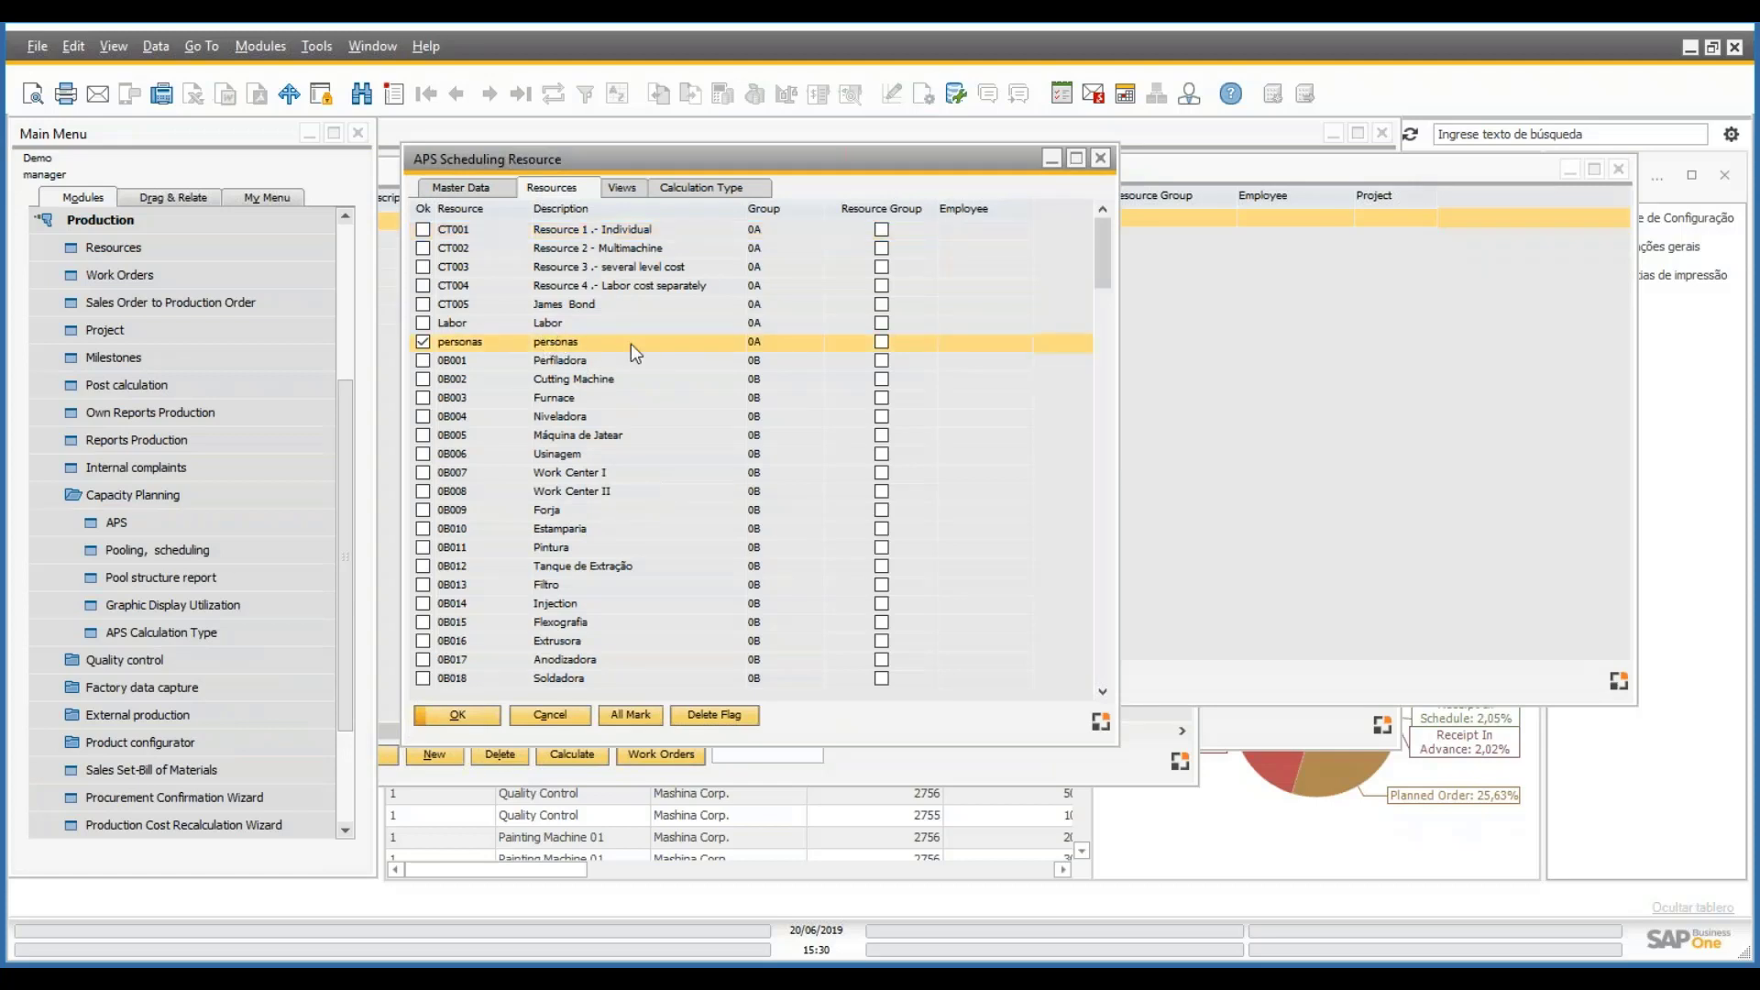
click(552, 714)
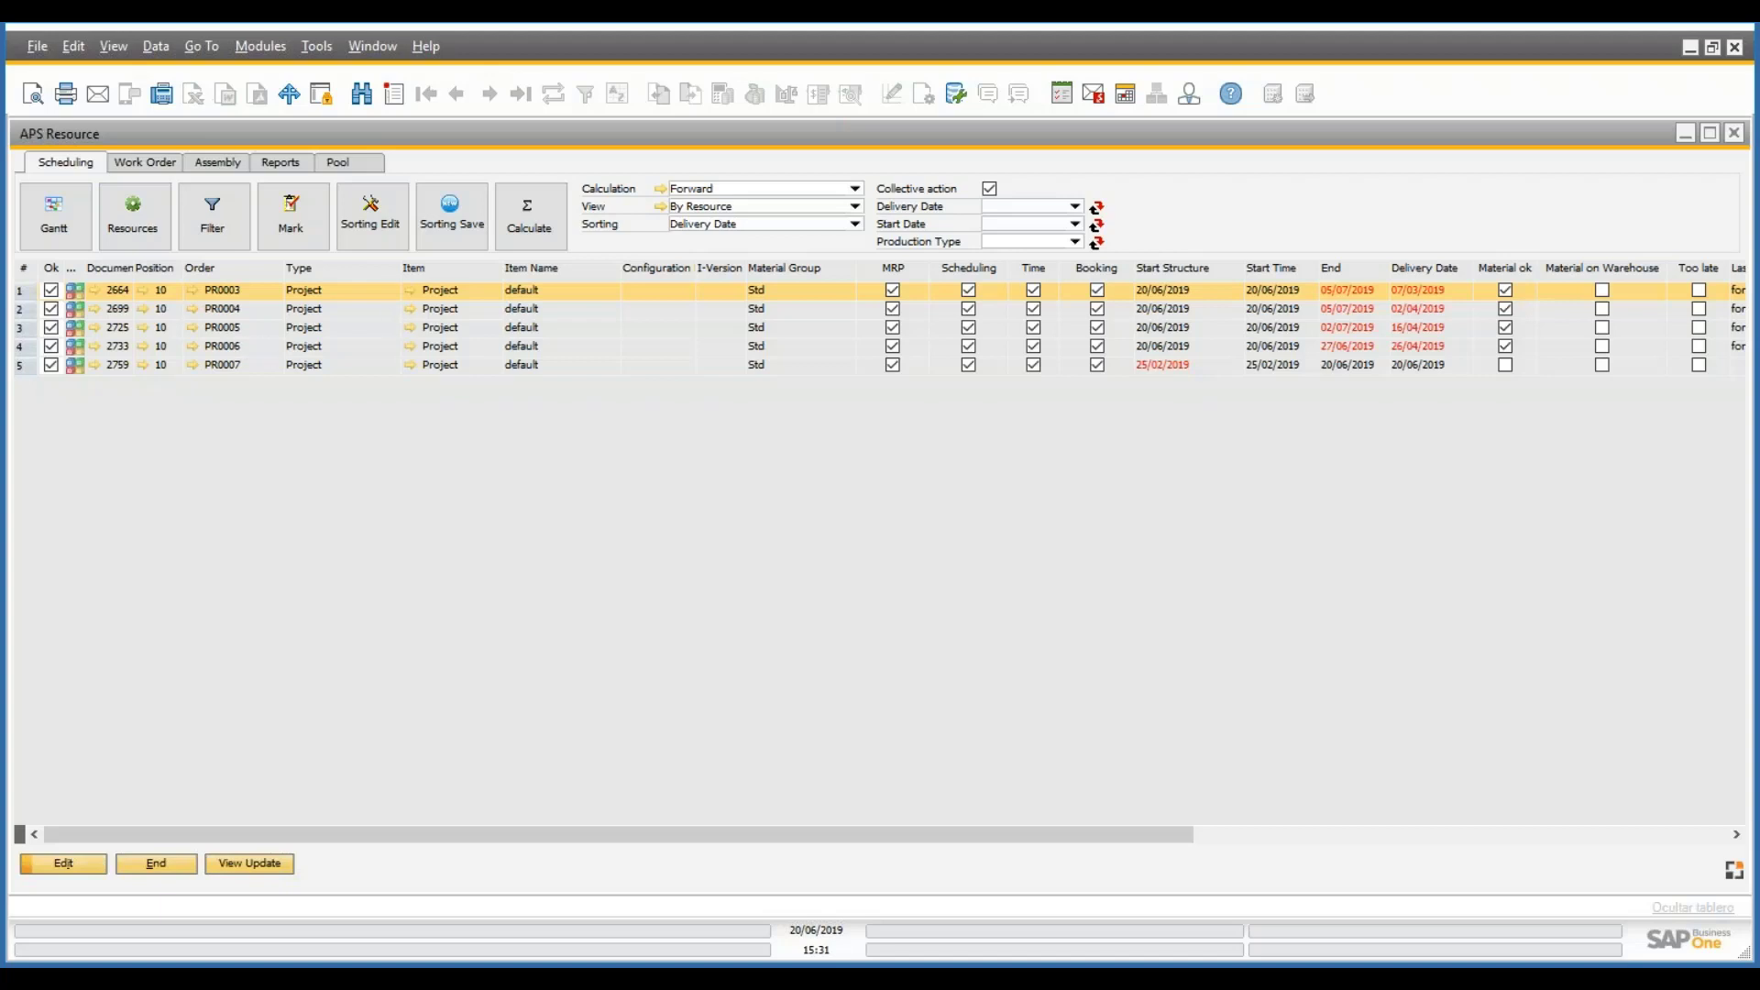
- Recalculate scheduling, verify PR0007 now runs 20/06/2019 to 15/10/2019, and open the Gantt chart
click(522, 244)
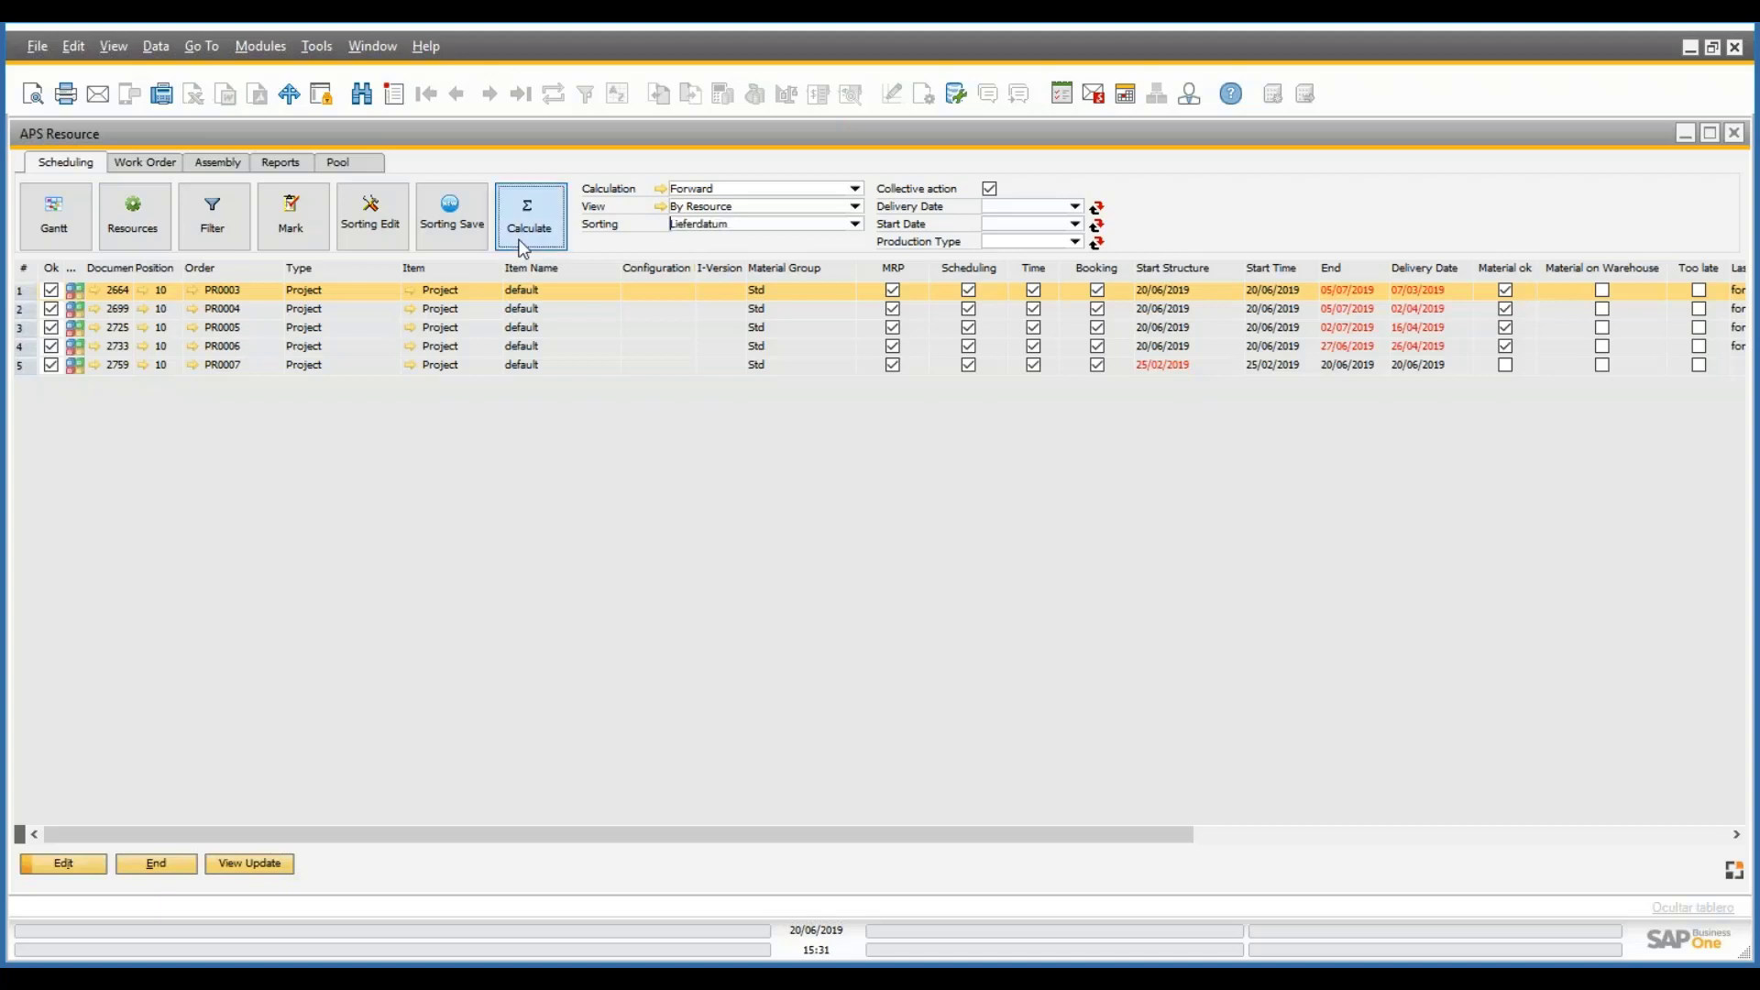
click(683, 530)
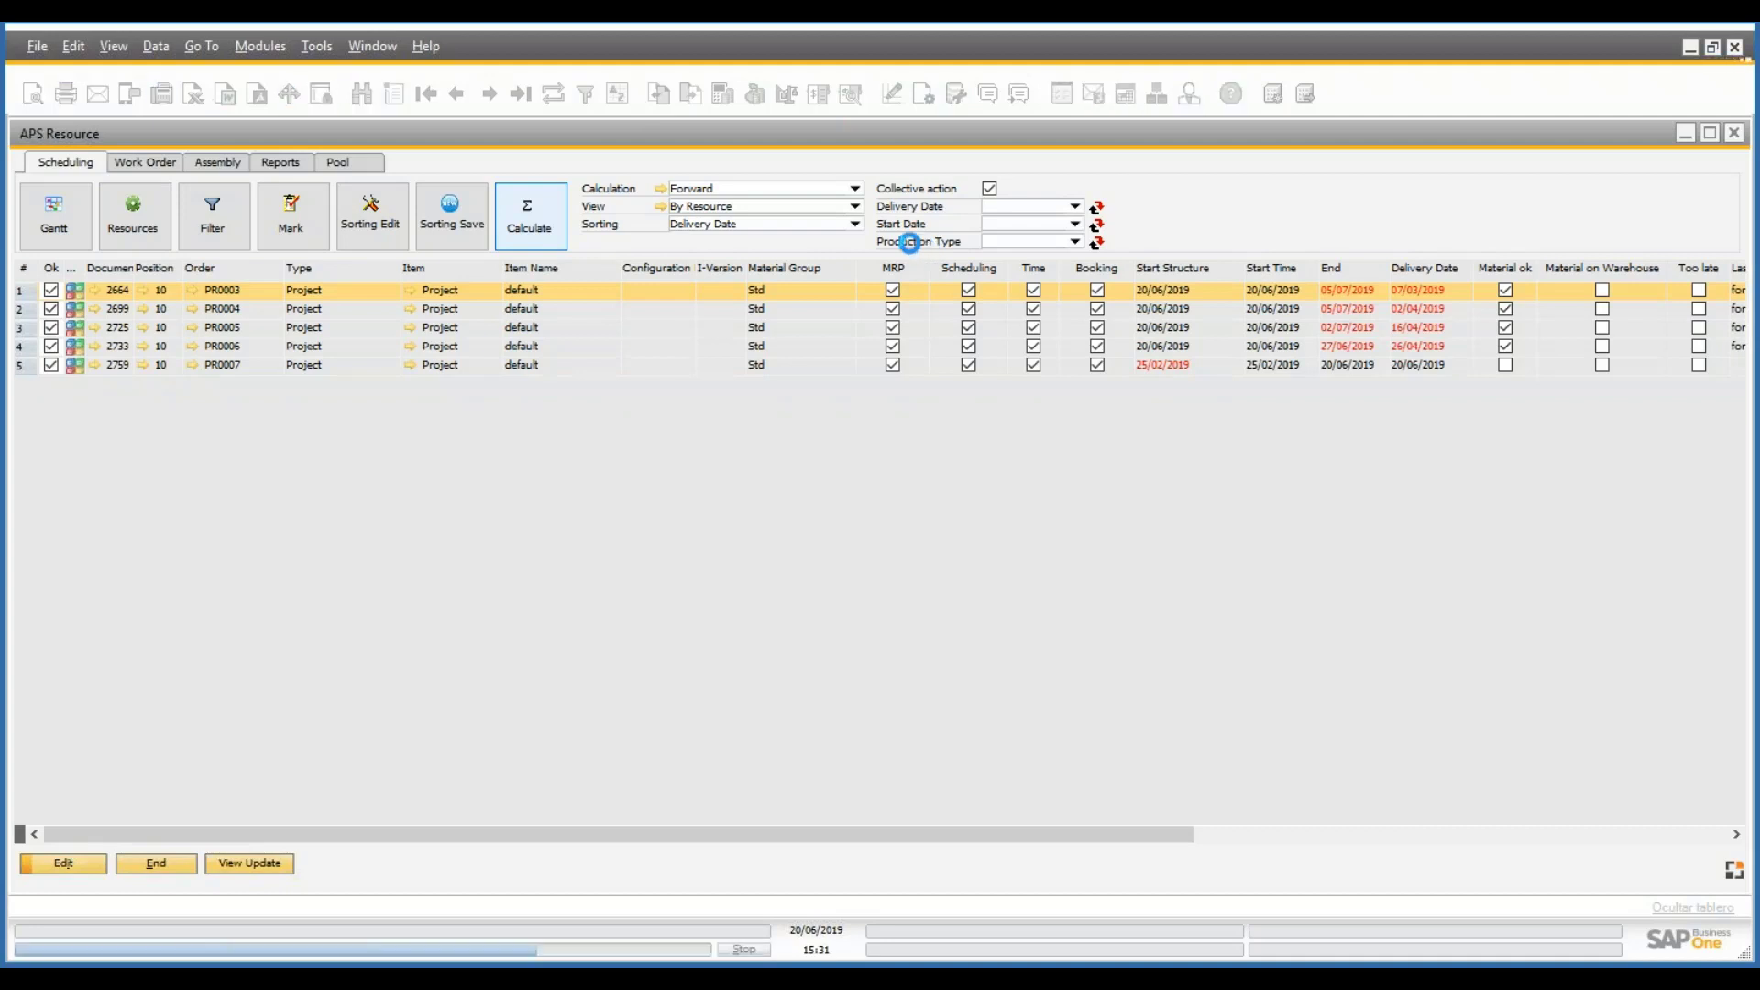
click(355, 367)
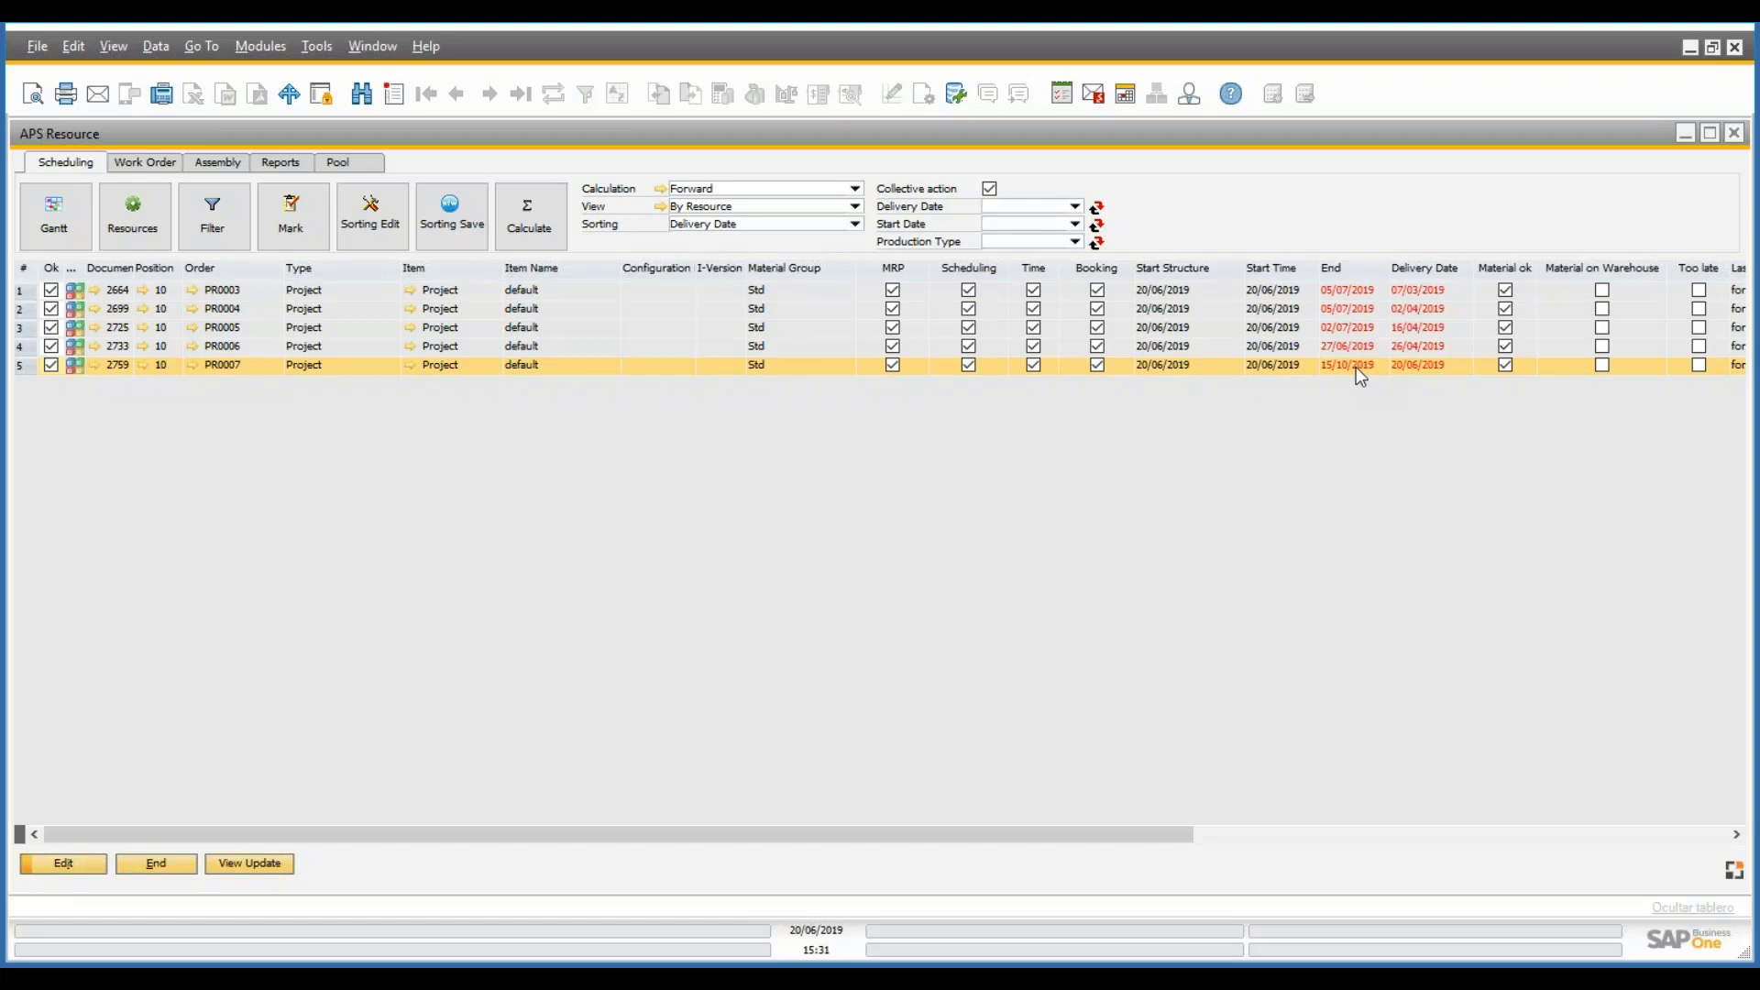
click(54, 216)
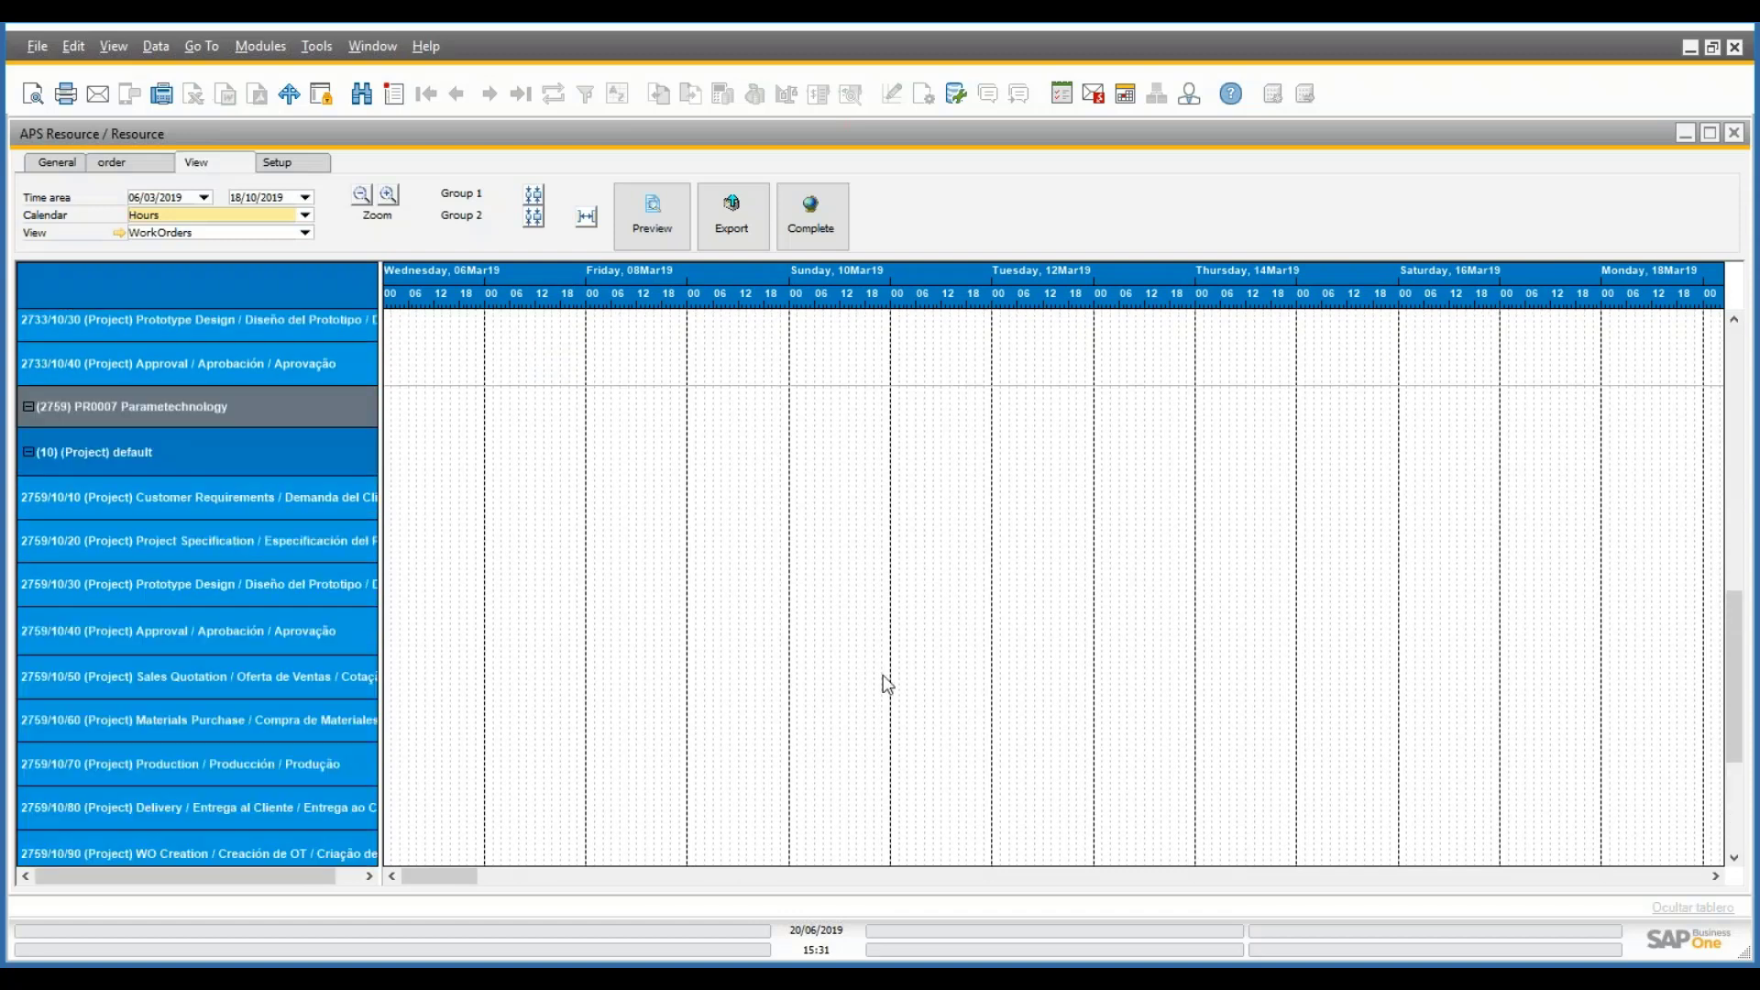
- Inspect PR0007's Customer Requirements, Project Specification, Sales Quotation and Approval bars in the Gantt
drag(1733, 637, 1733, 655)
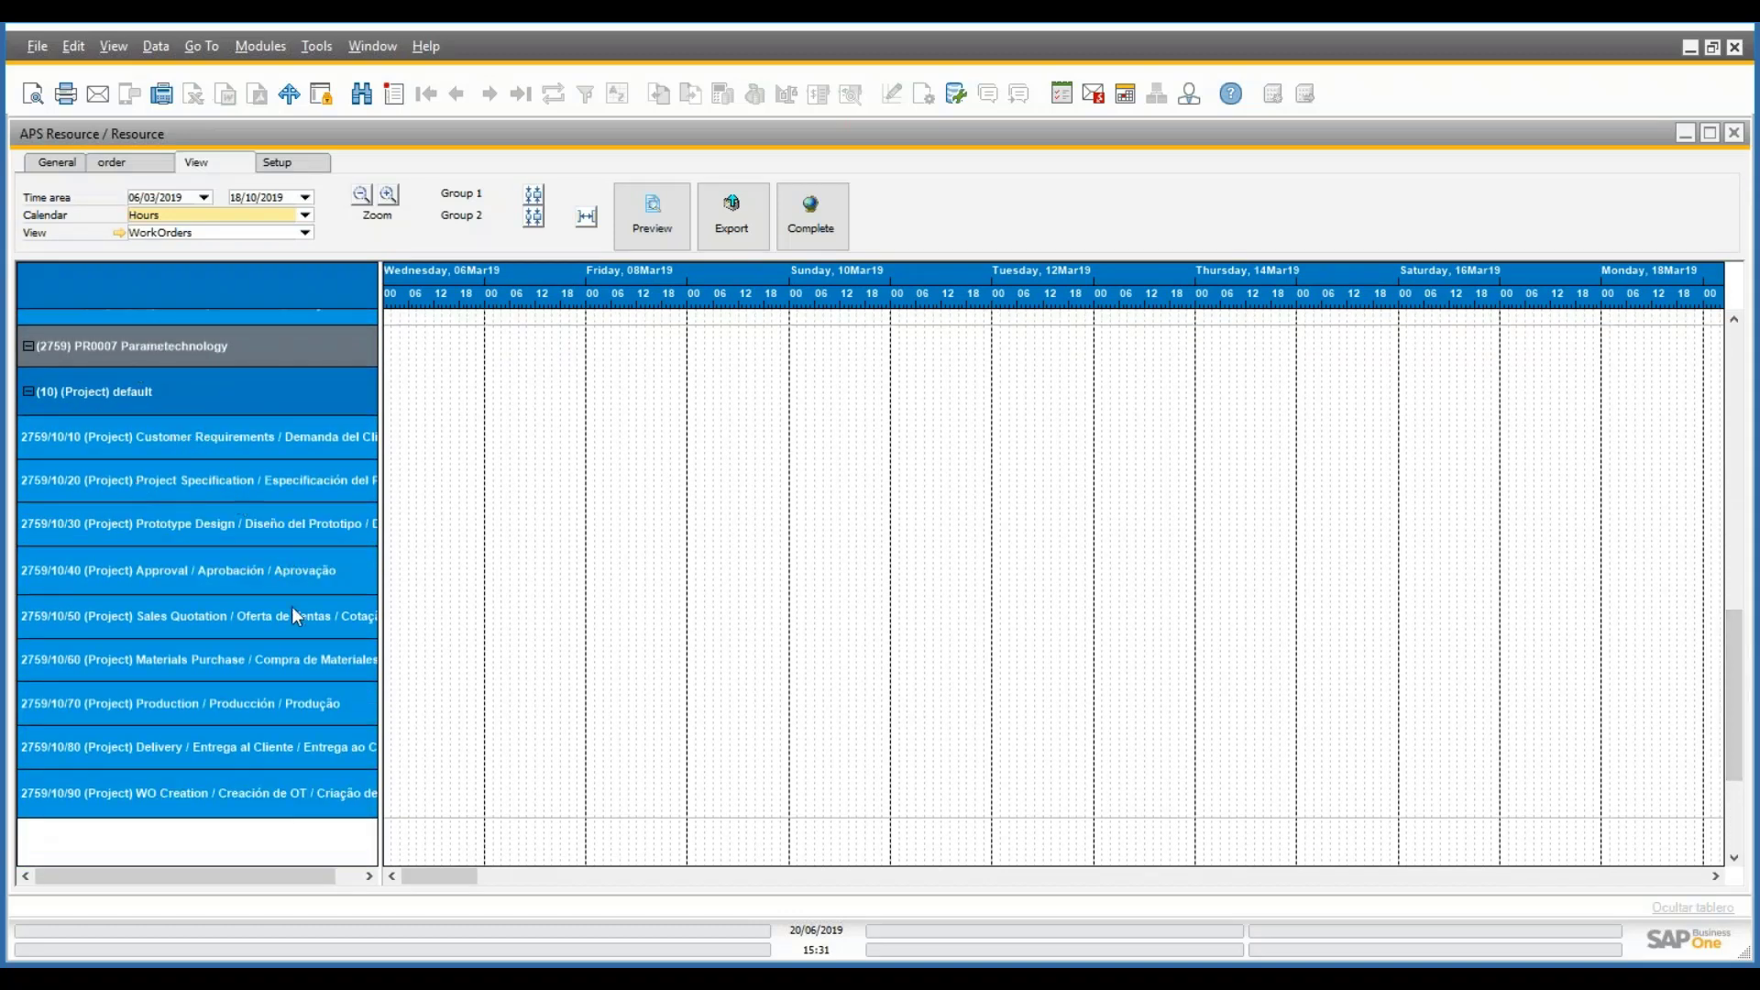
drag(460, 882, 1079, 915)
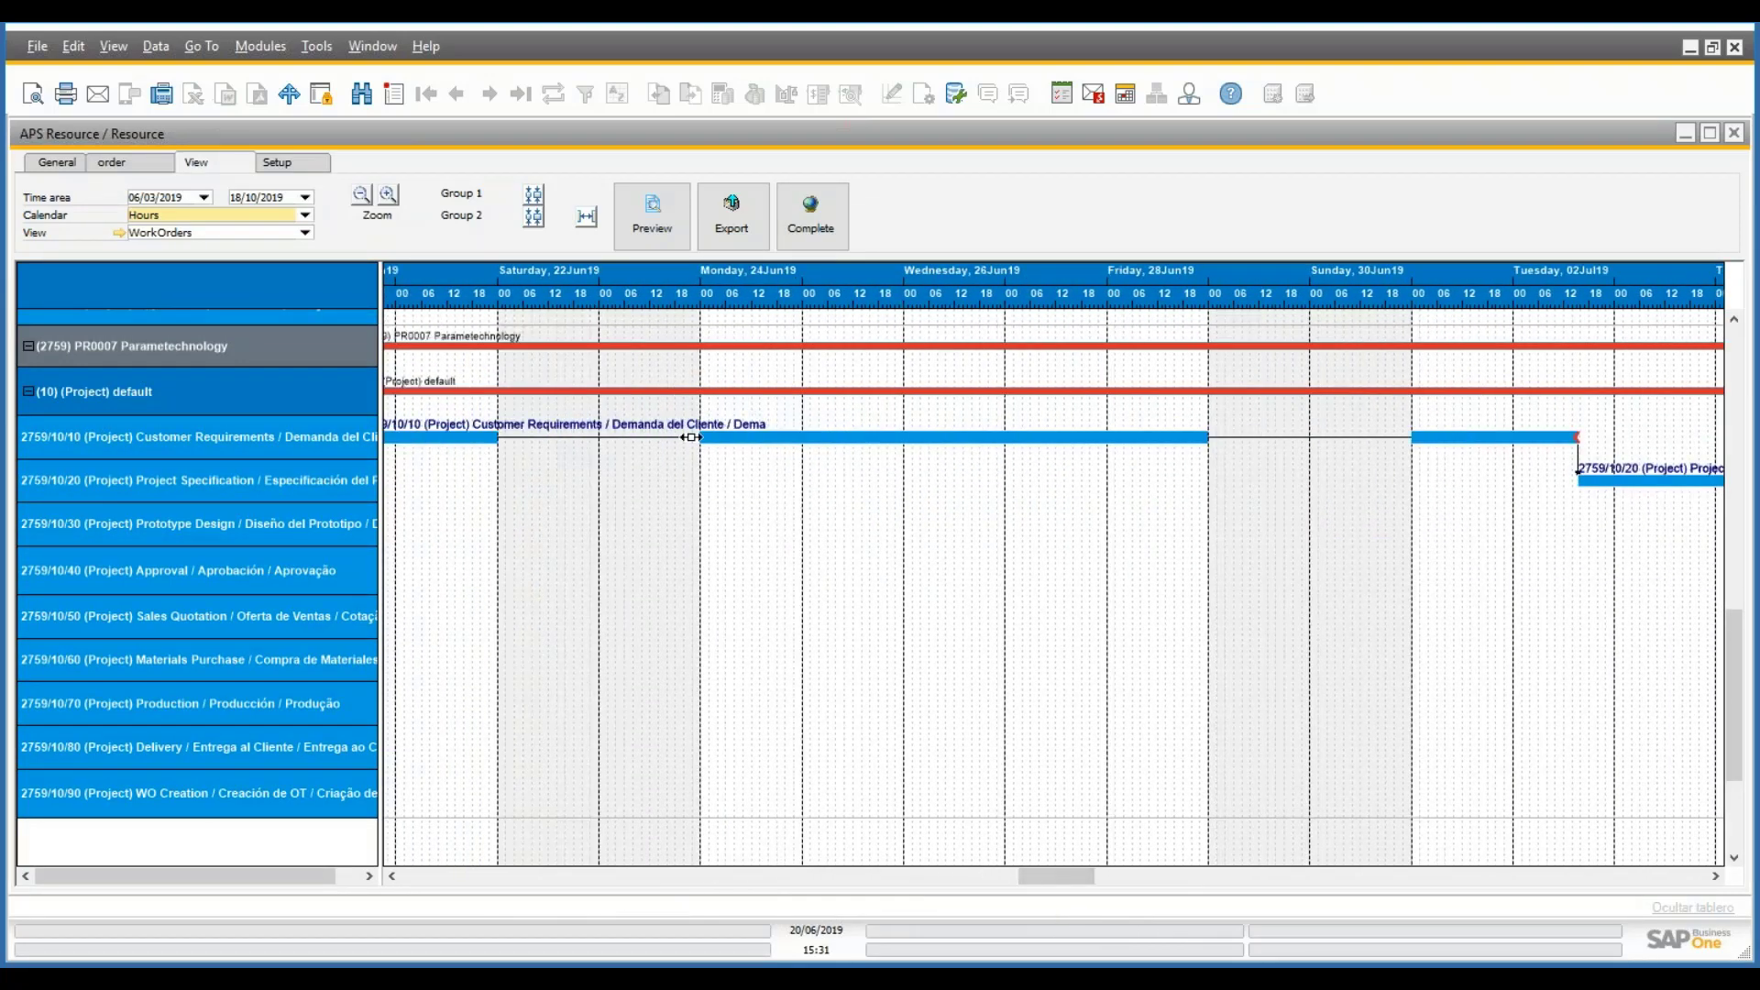
mouse_move(706, 436)
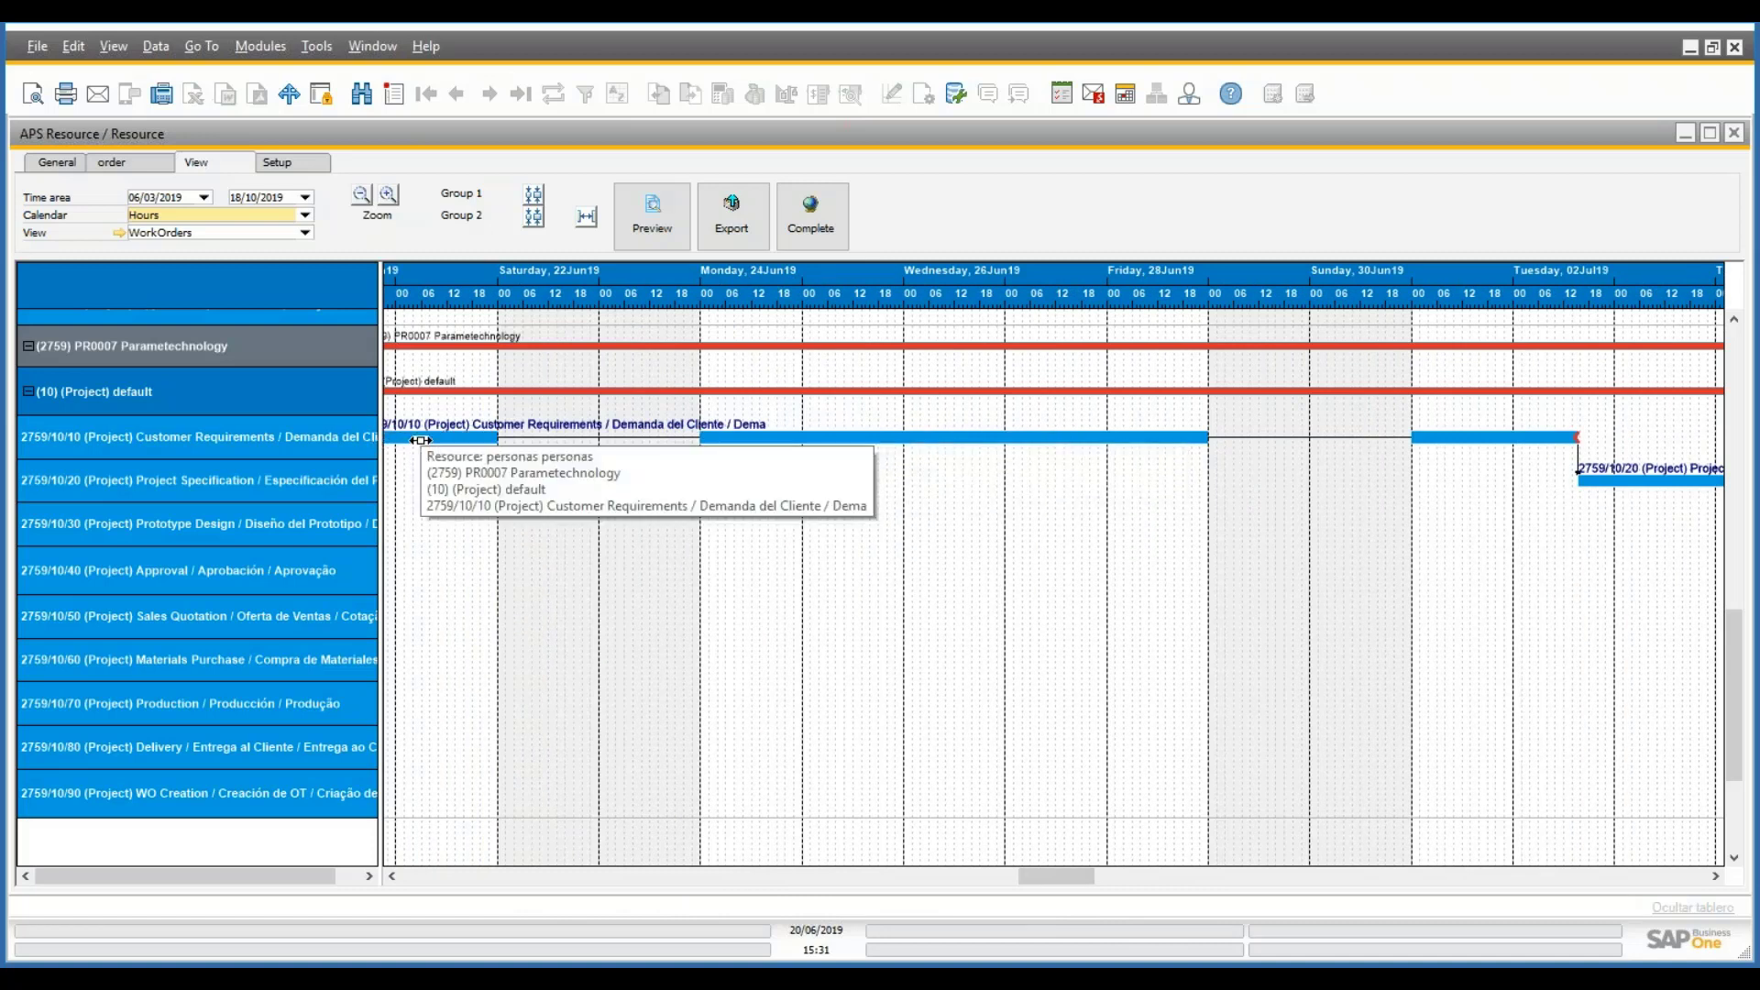
click(569, 439)
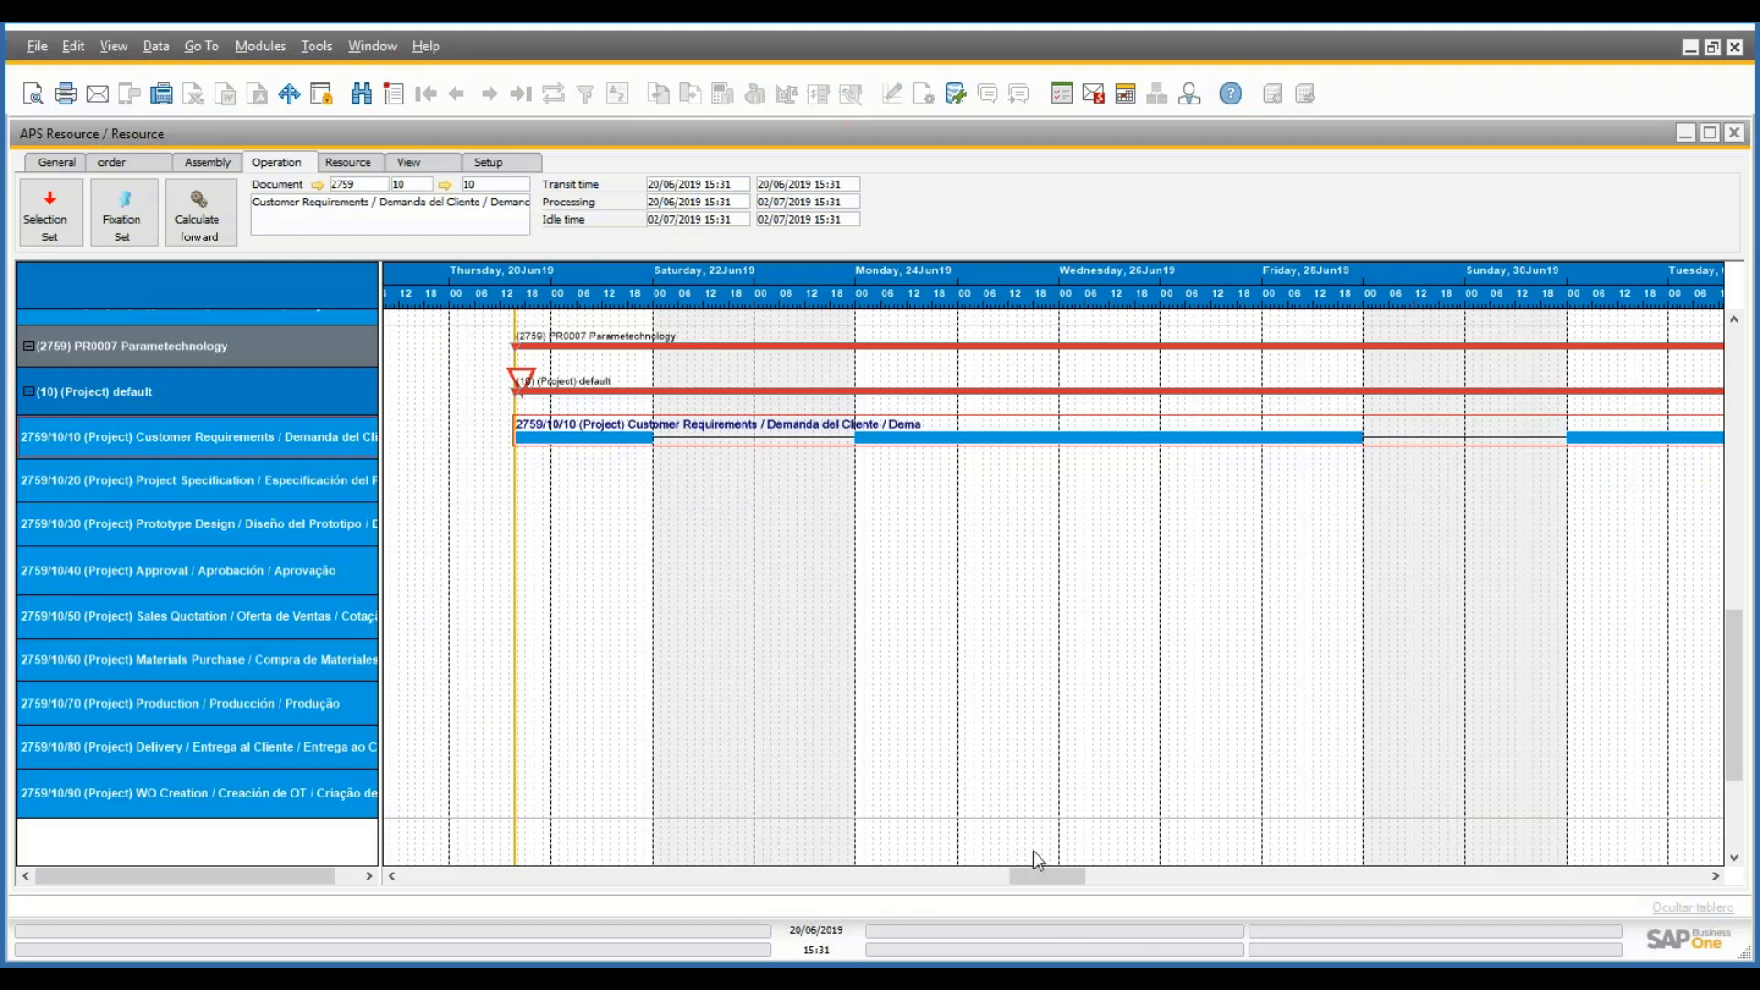
drag(1048, 878, 1123, 878)
click(567, 473)
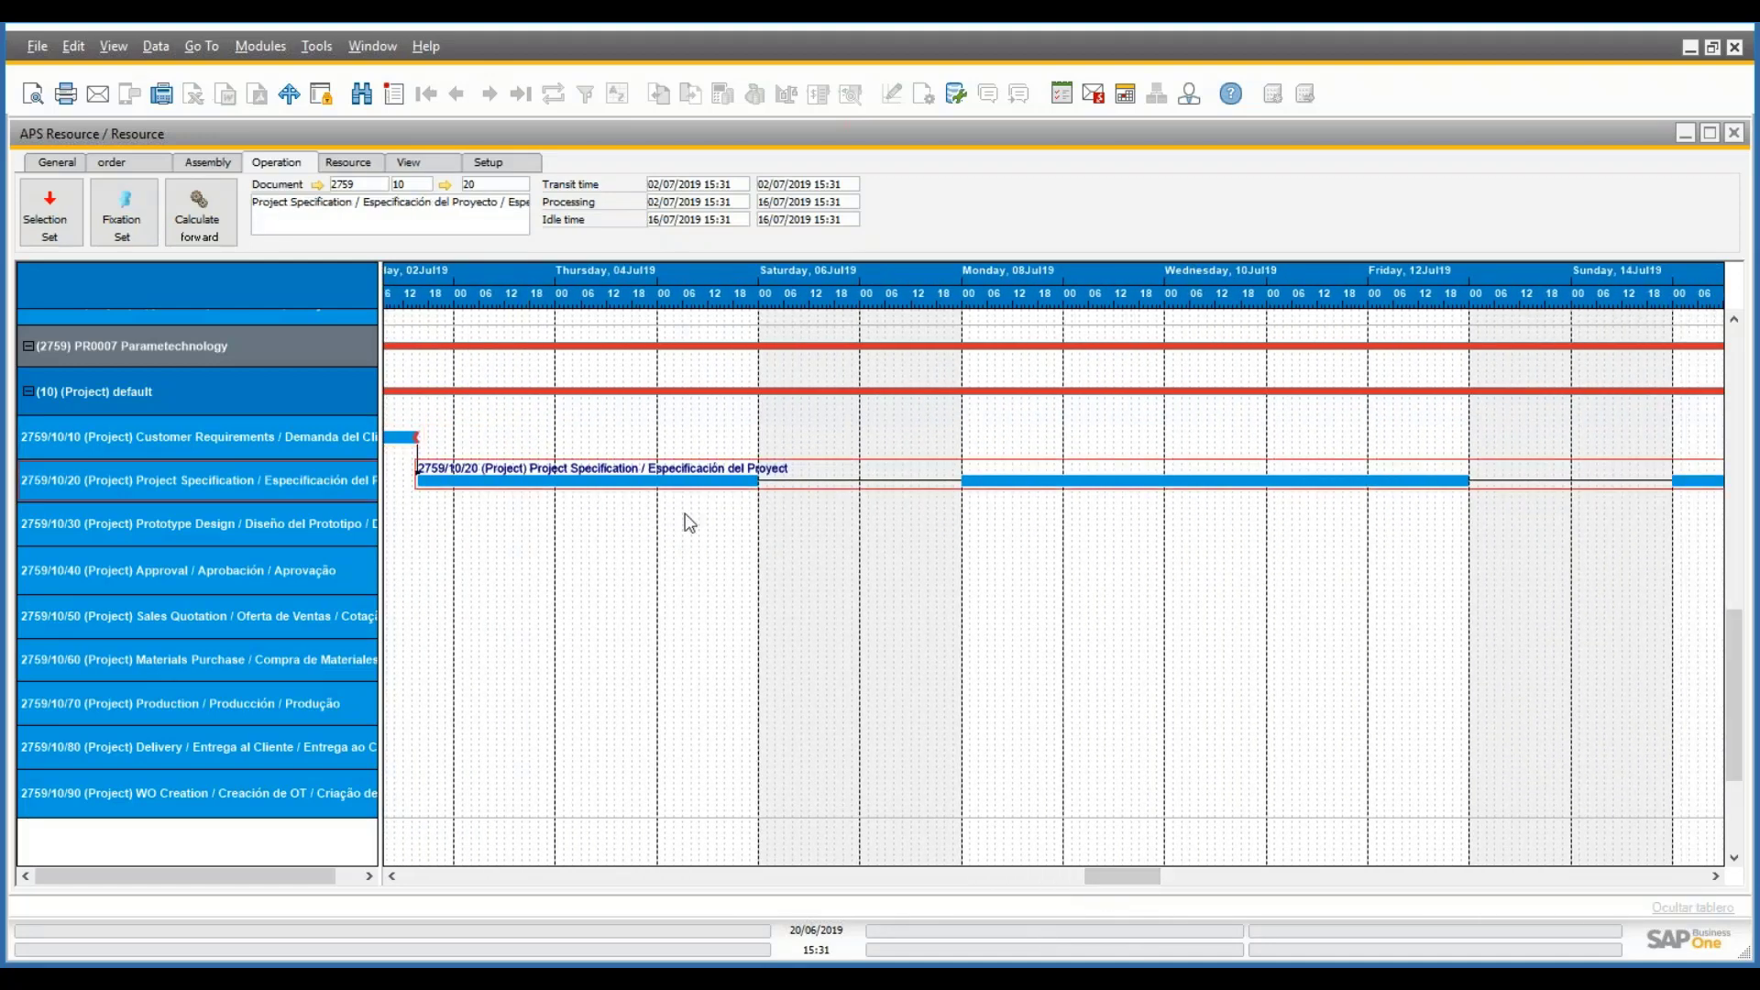
drag(1147, 873, 1291, 886)
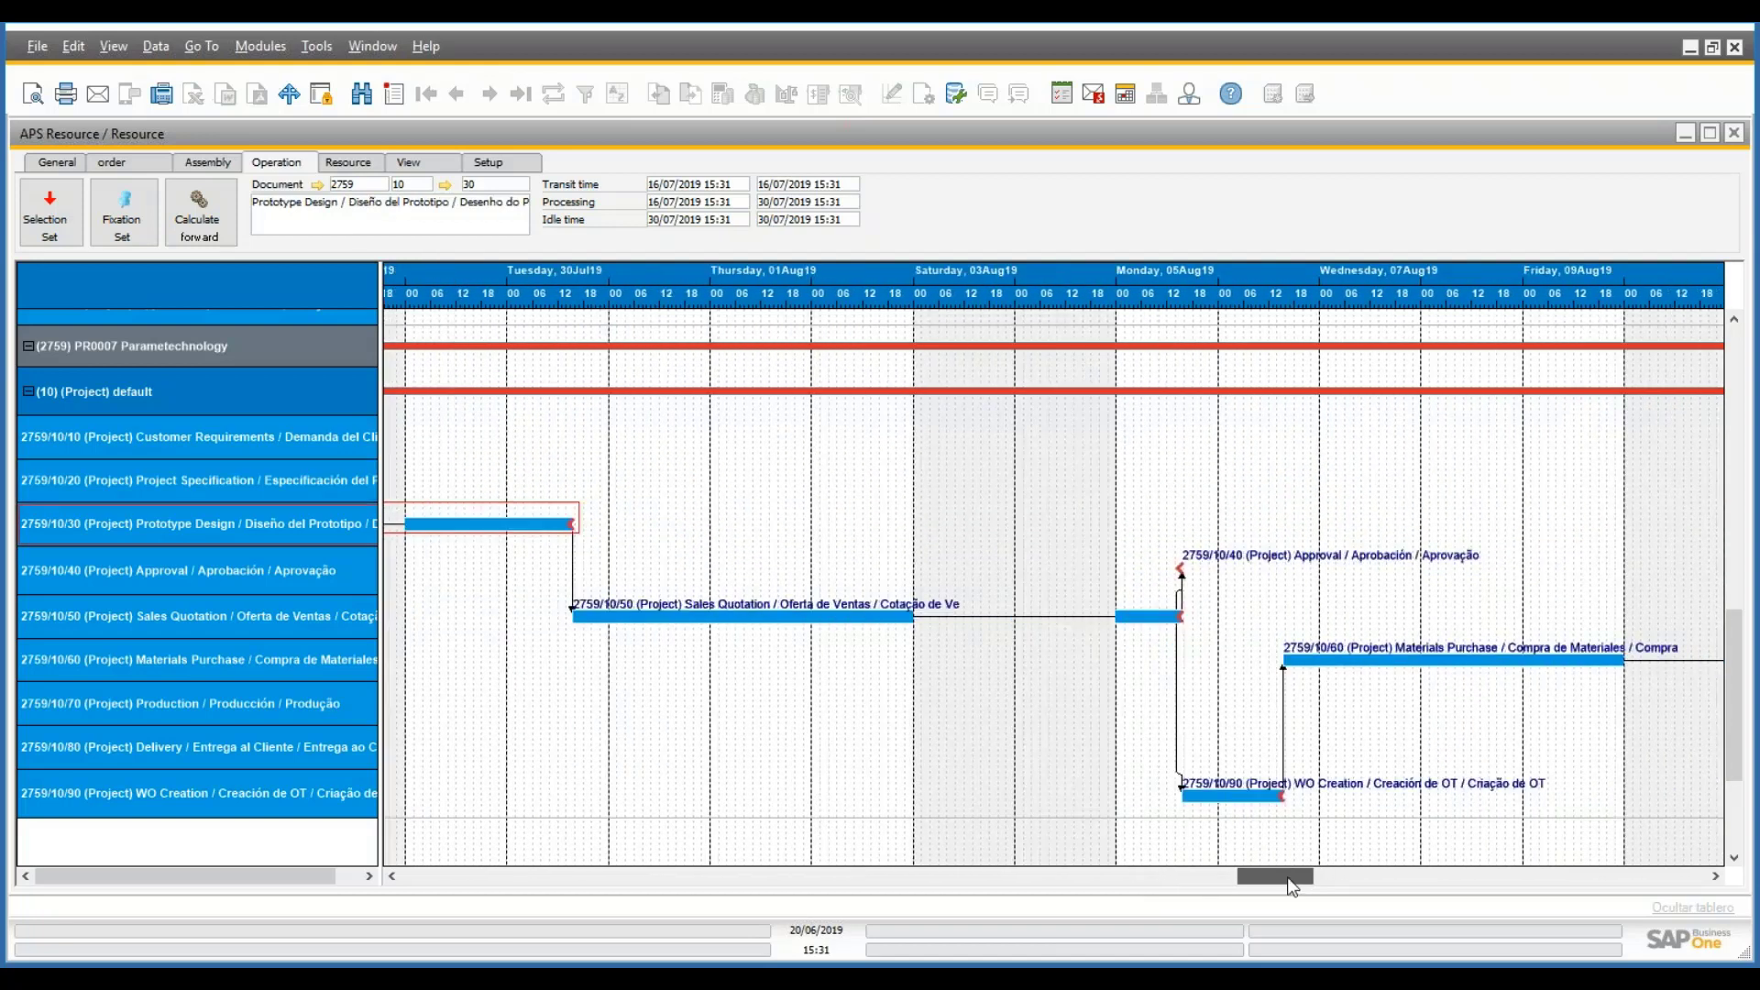
click(778, 610)
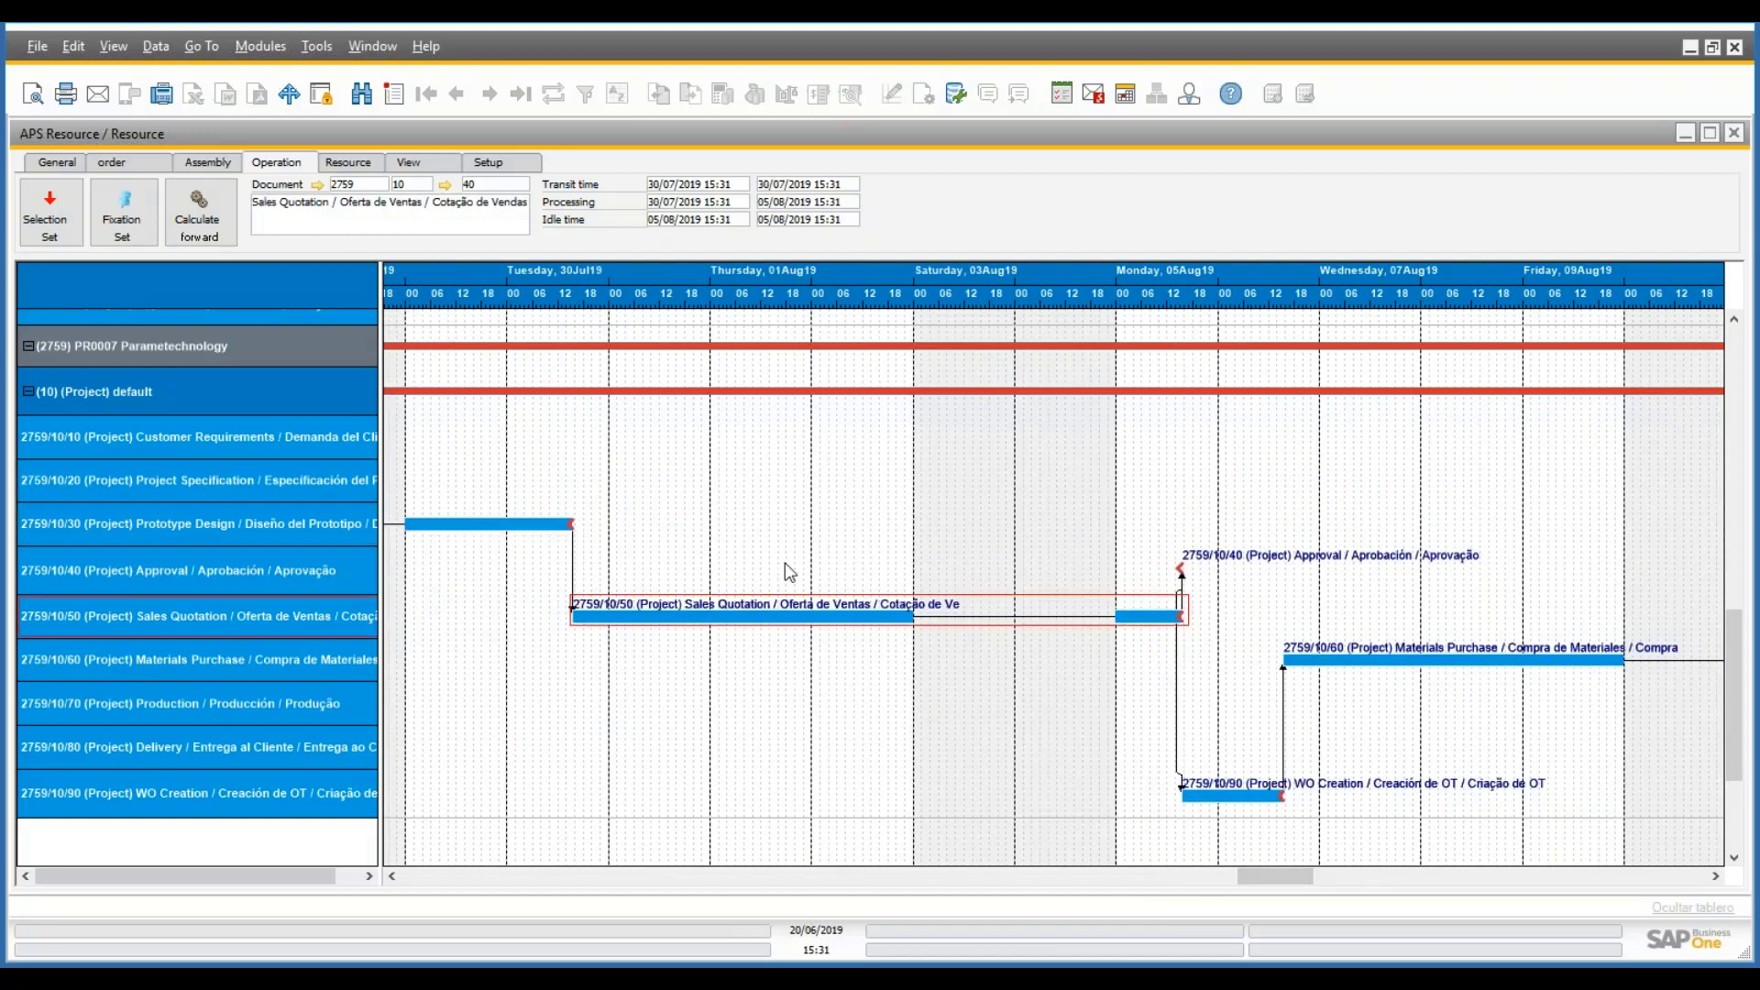
click(1182, 569)
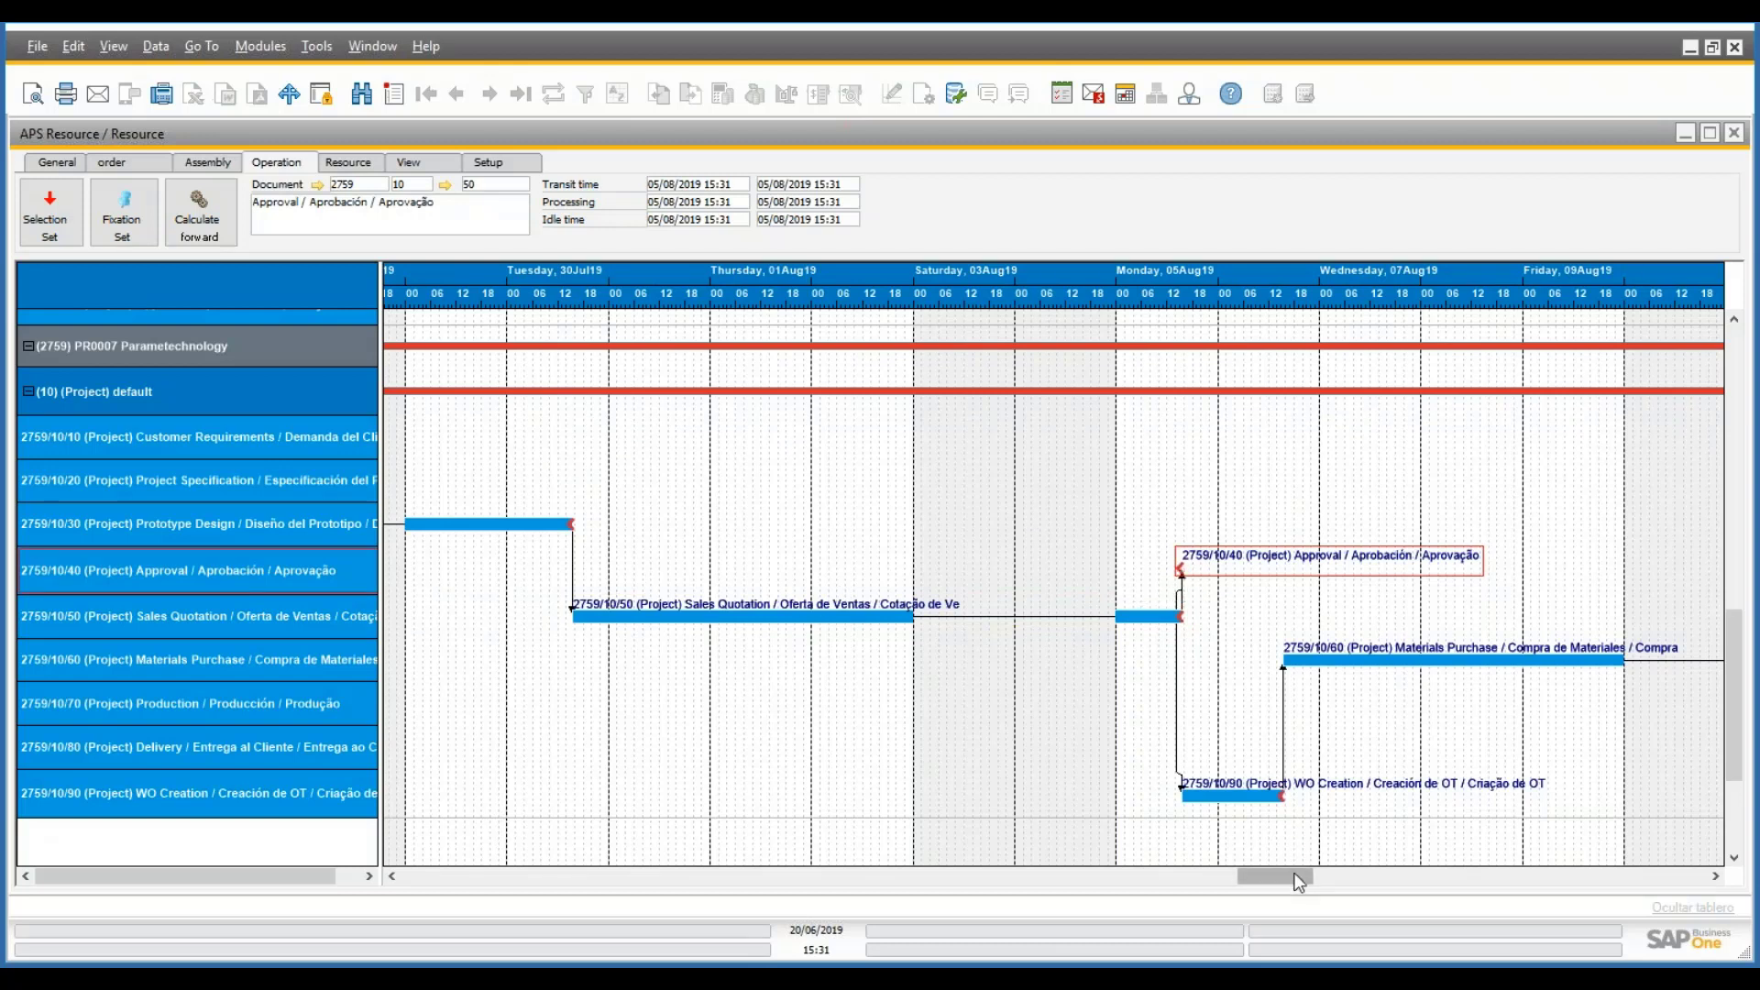
drag(1300, 882, 1318, 896)
- Inspect the WO Creation, Materials Purchase, Production and Delivery operation bars
click(903, 796)
click(1236, 658)
drag(1302, 879, 1539, 890)
click(692, 706)
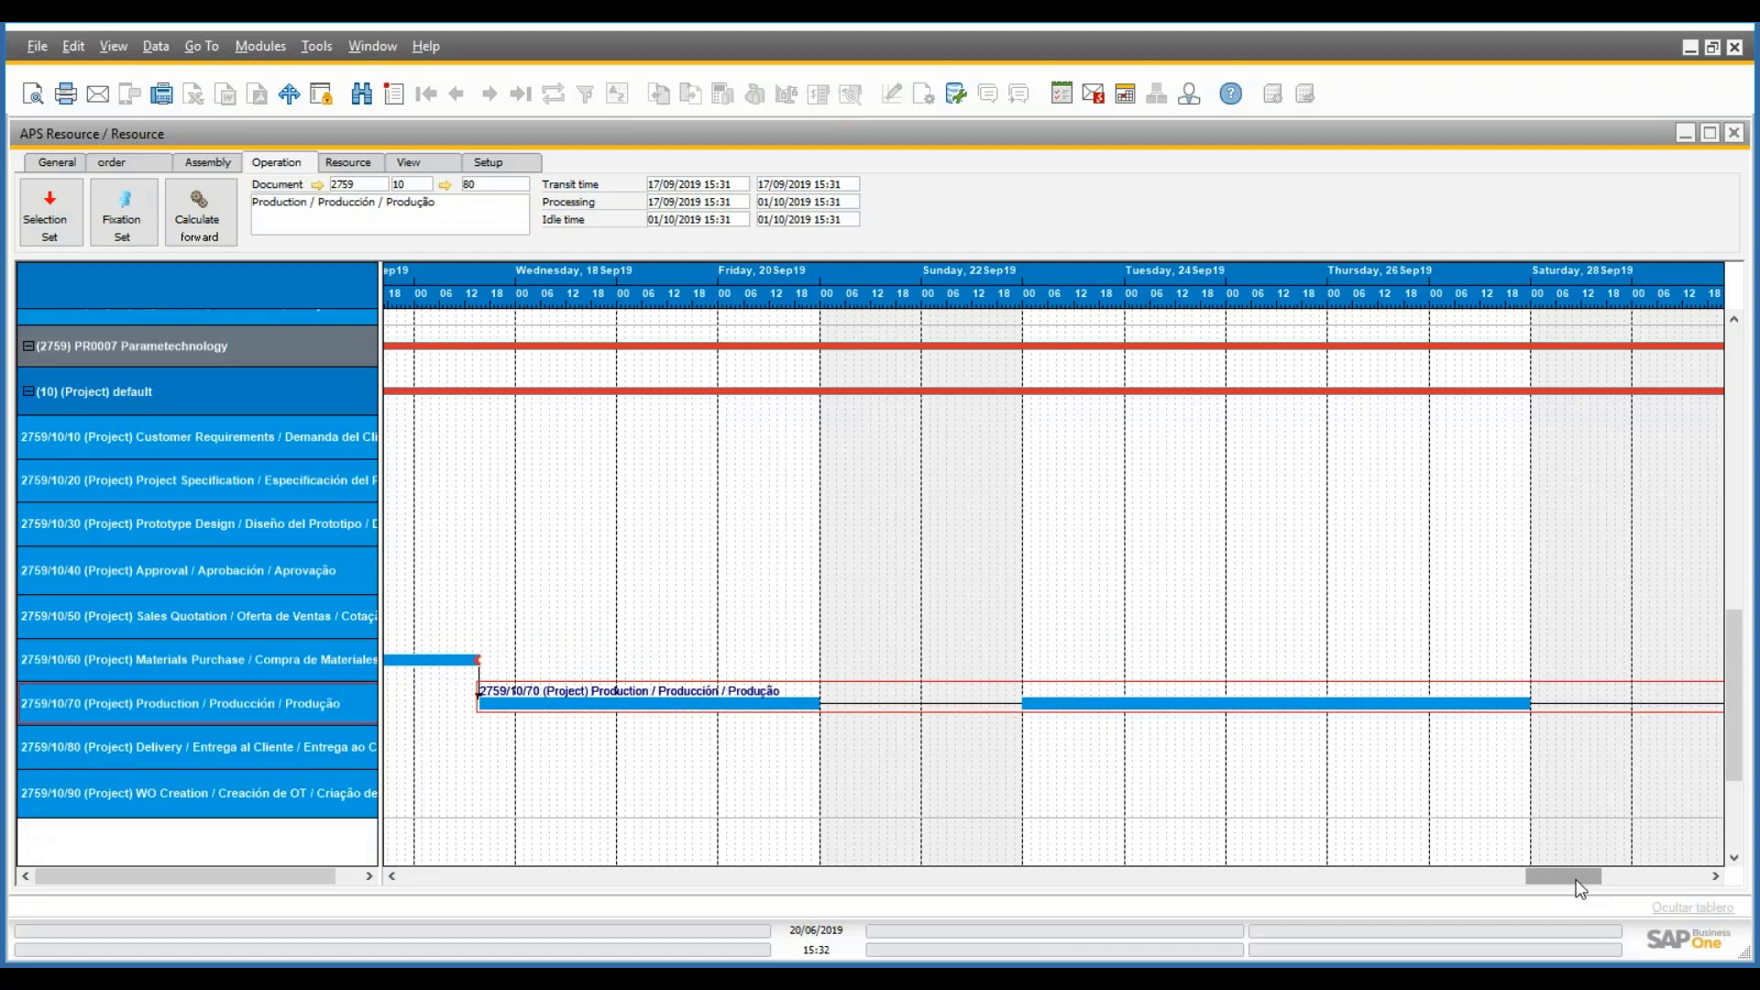
drag(1576, 878, 1638, 889)
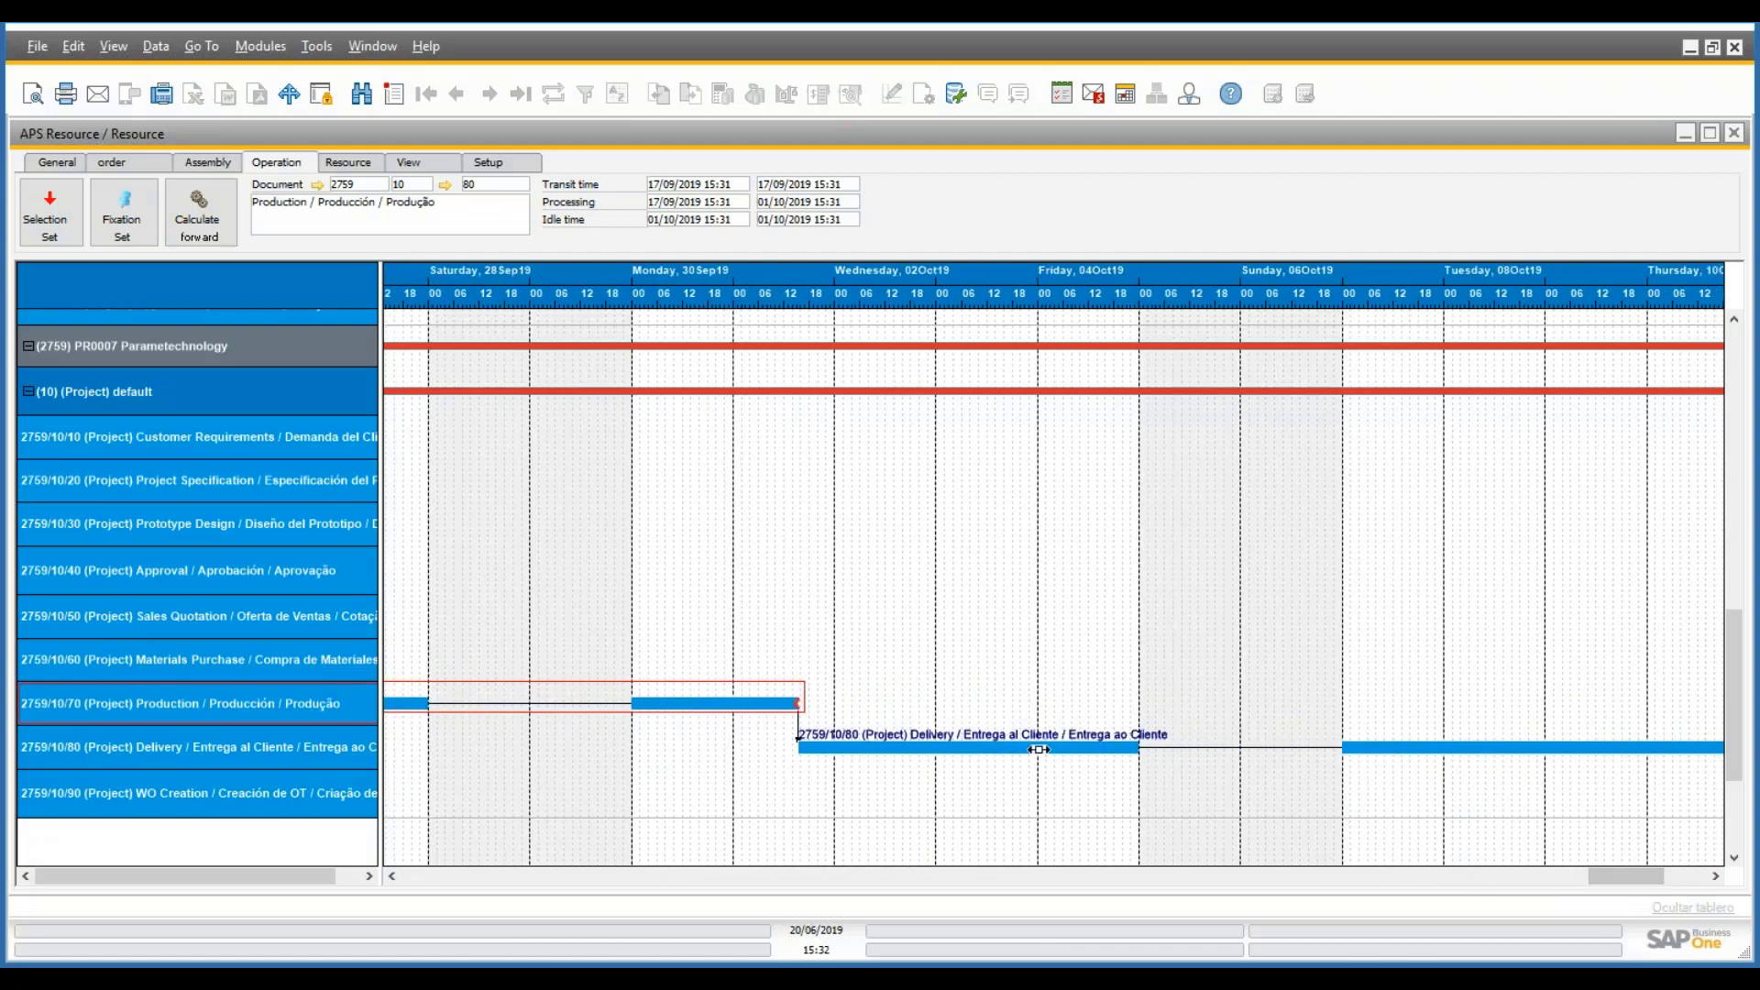
click(1039, 749)
drag(1645, 875, 1678, 877)
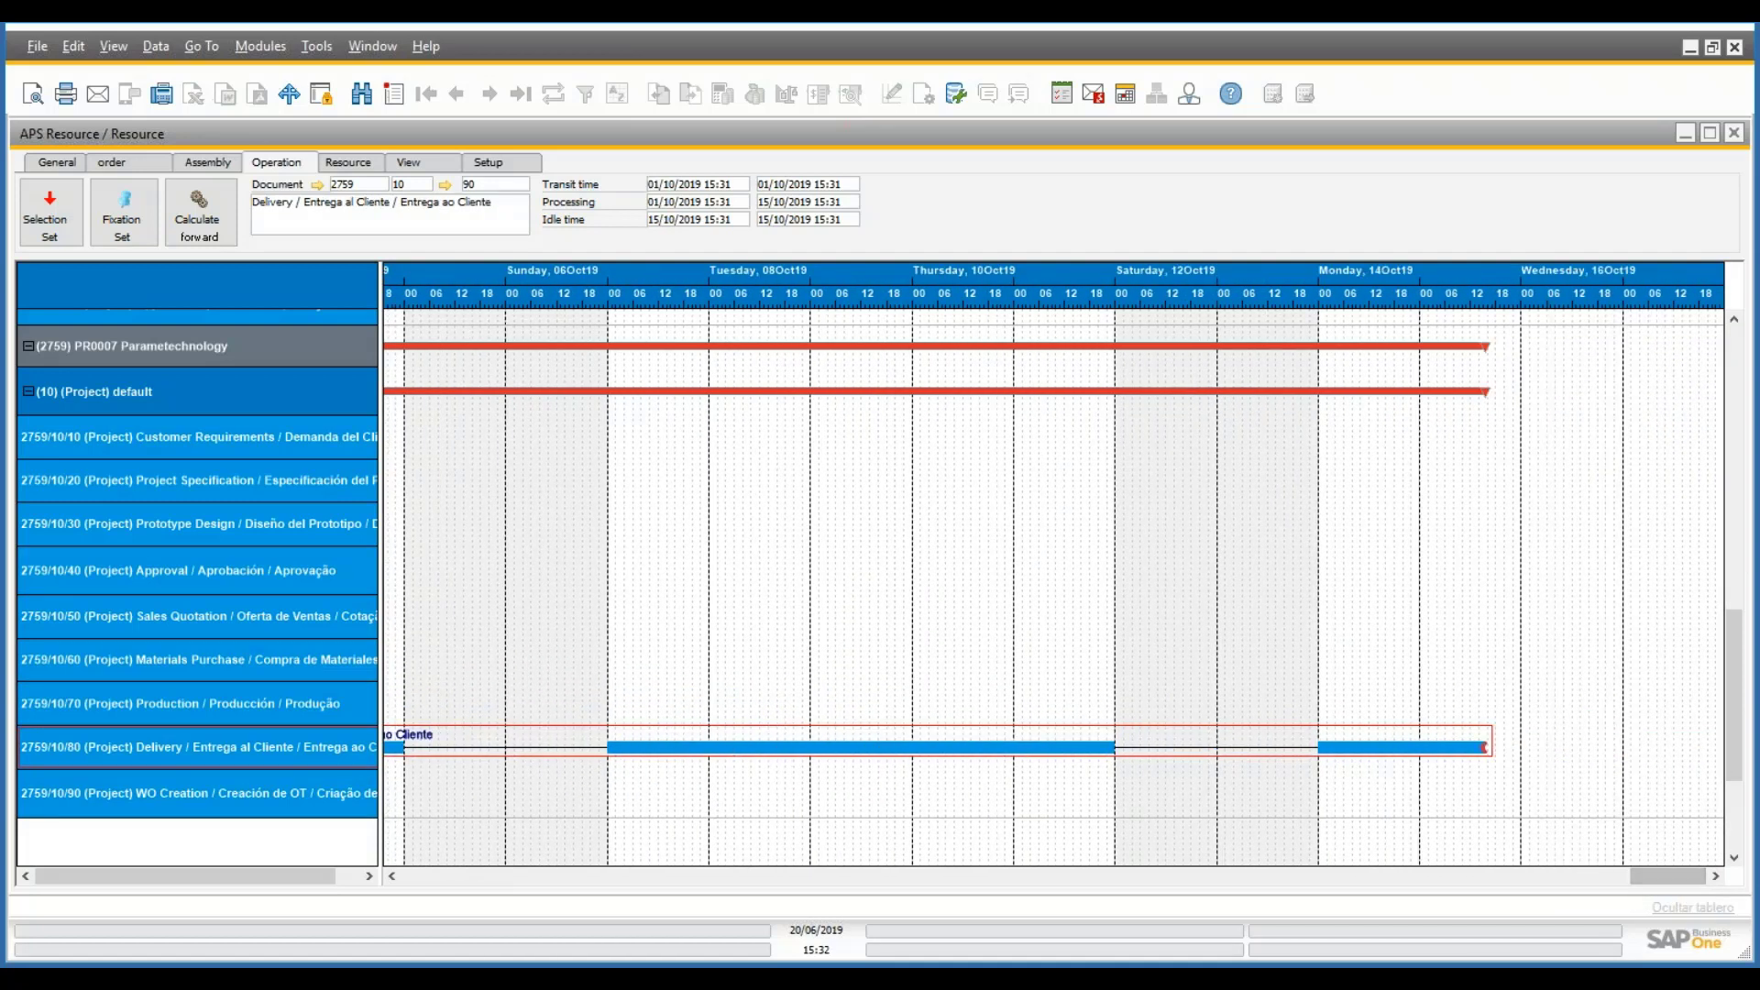
drag(1651, 873, 995, 848)
- Select the default operation group and PR0007 bar, then reselect Customer Requirements (20/06/2019–02/07/2019)
click(917, 385)
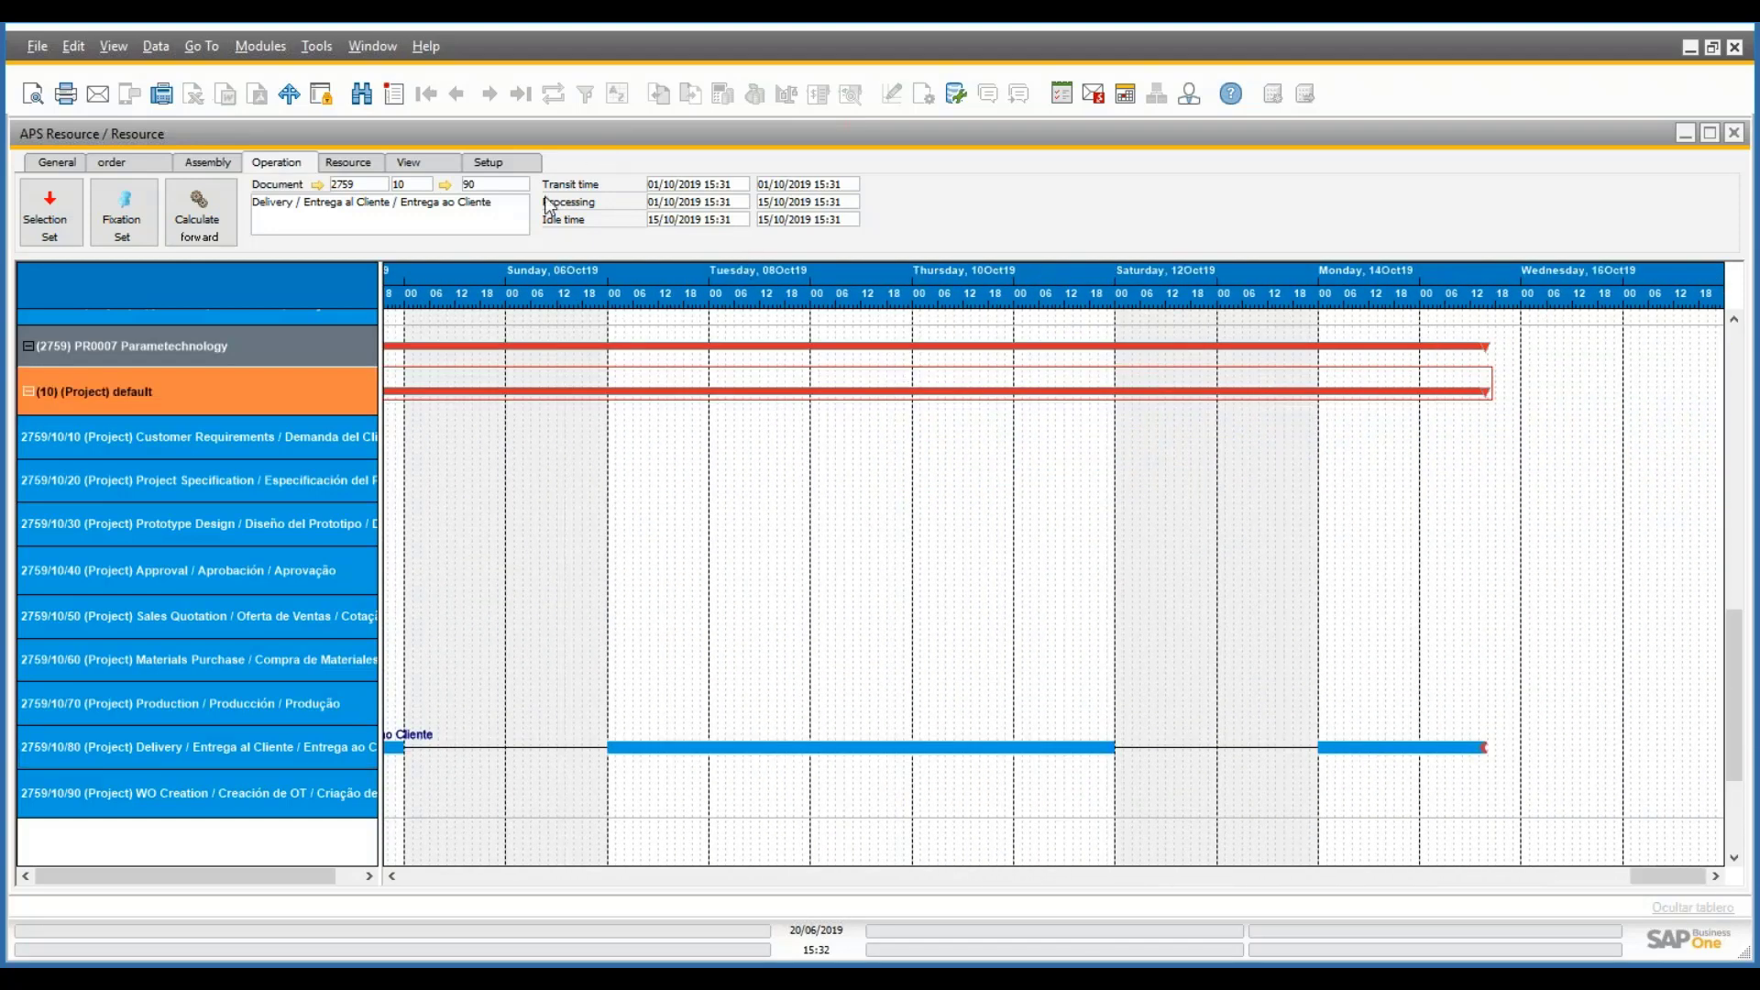
scroll(1587, 817, up, 3)
drag(1669, 875, 1013, 862)
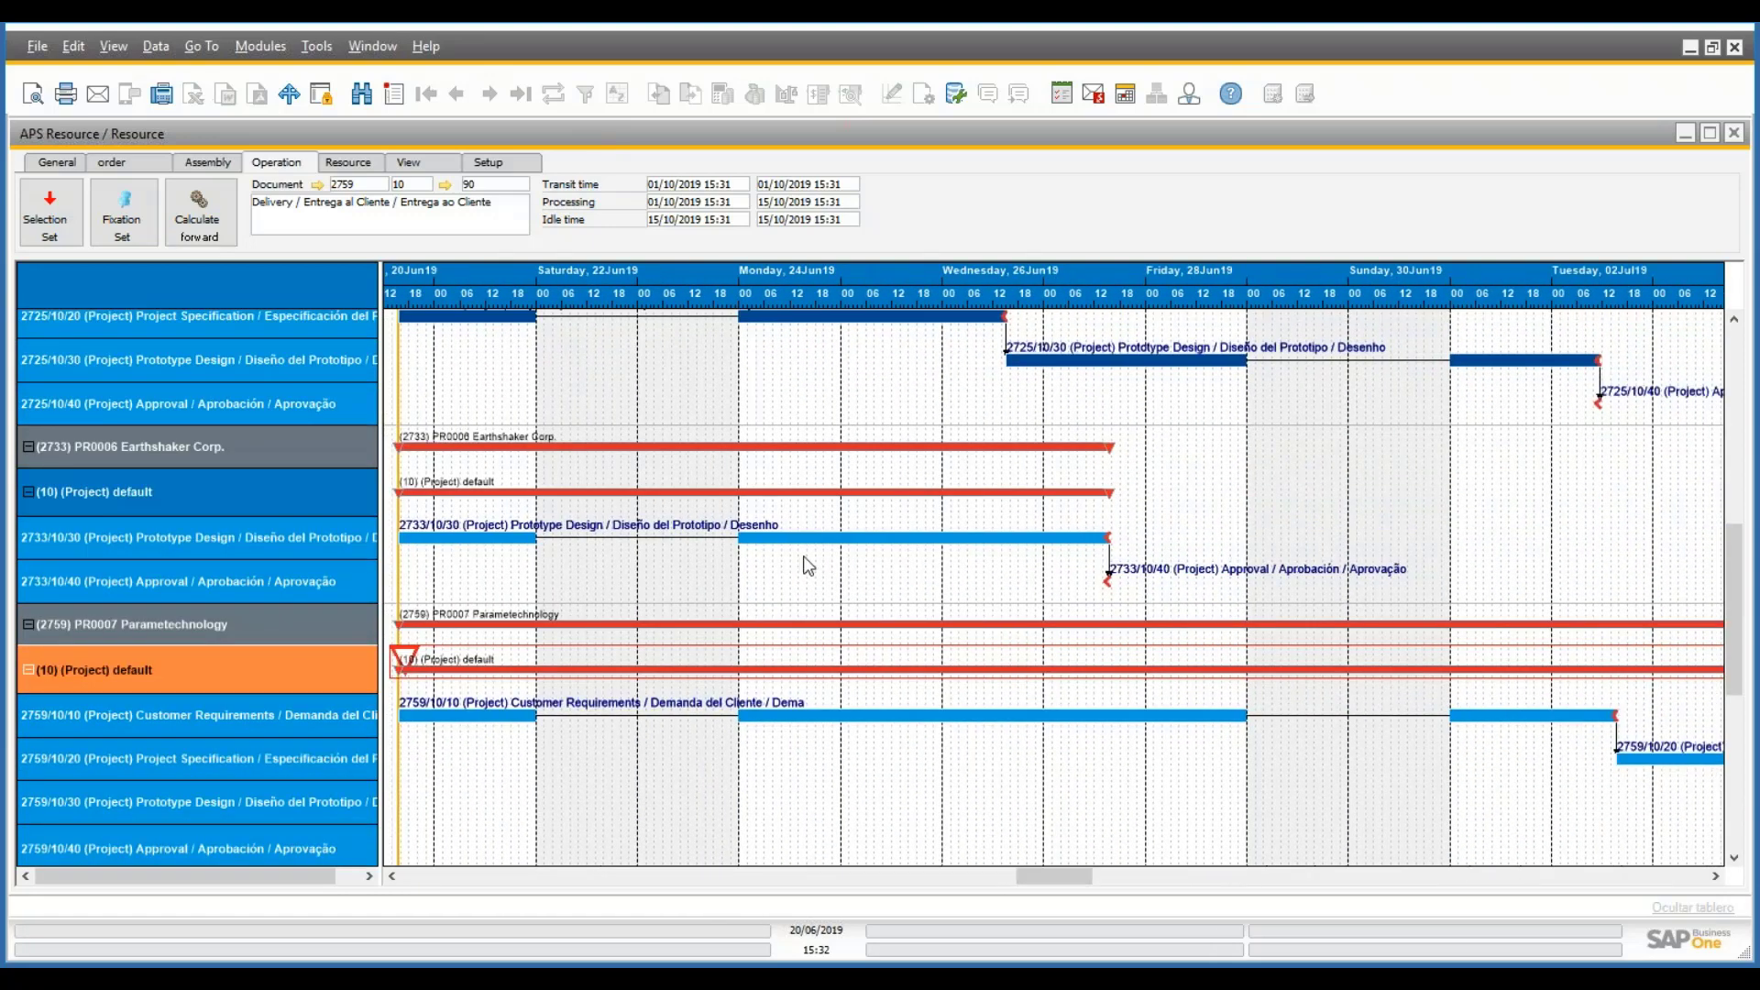
click(758, 629)
drag(1684, 885, 1054, 845)
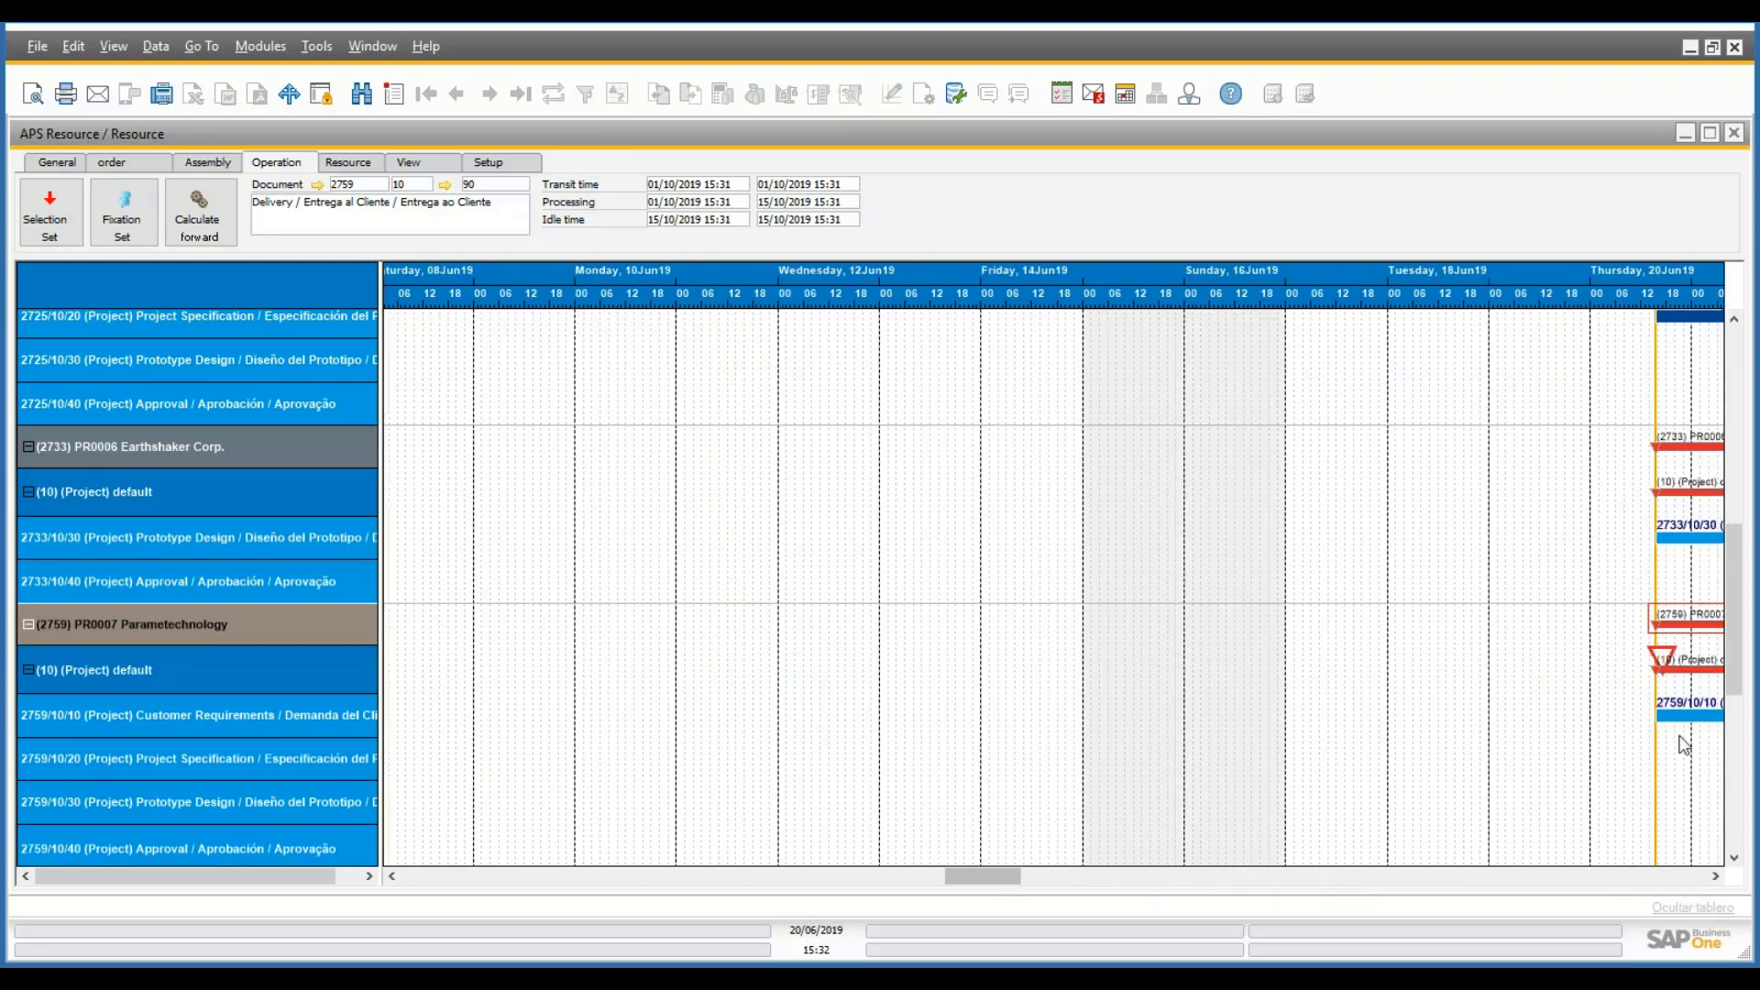
click(1668, 704)
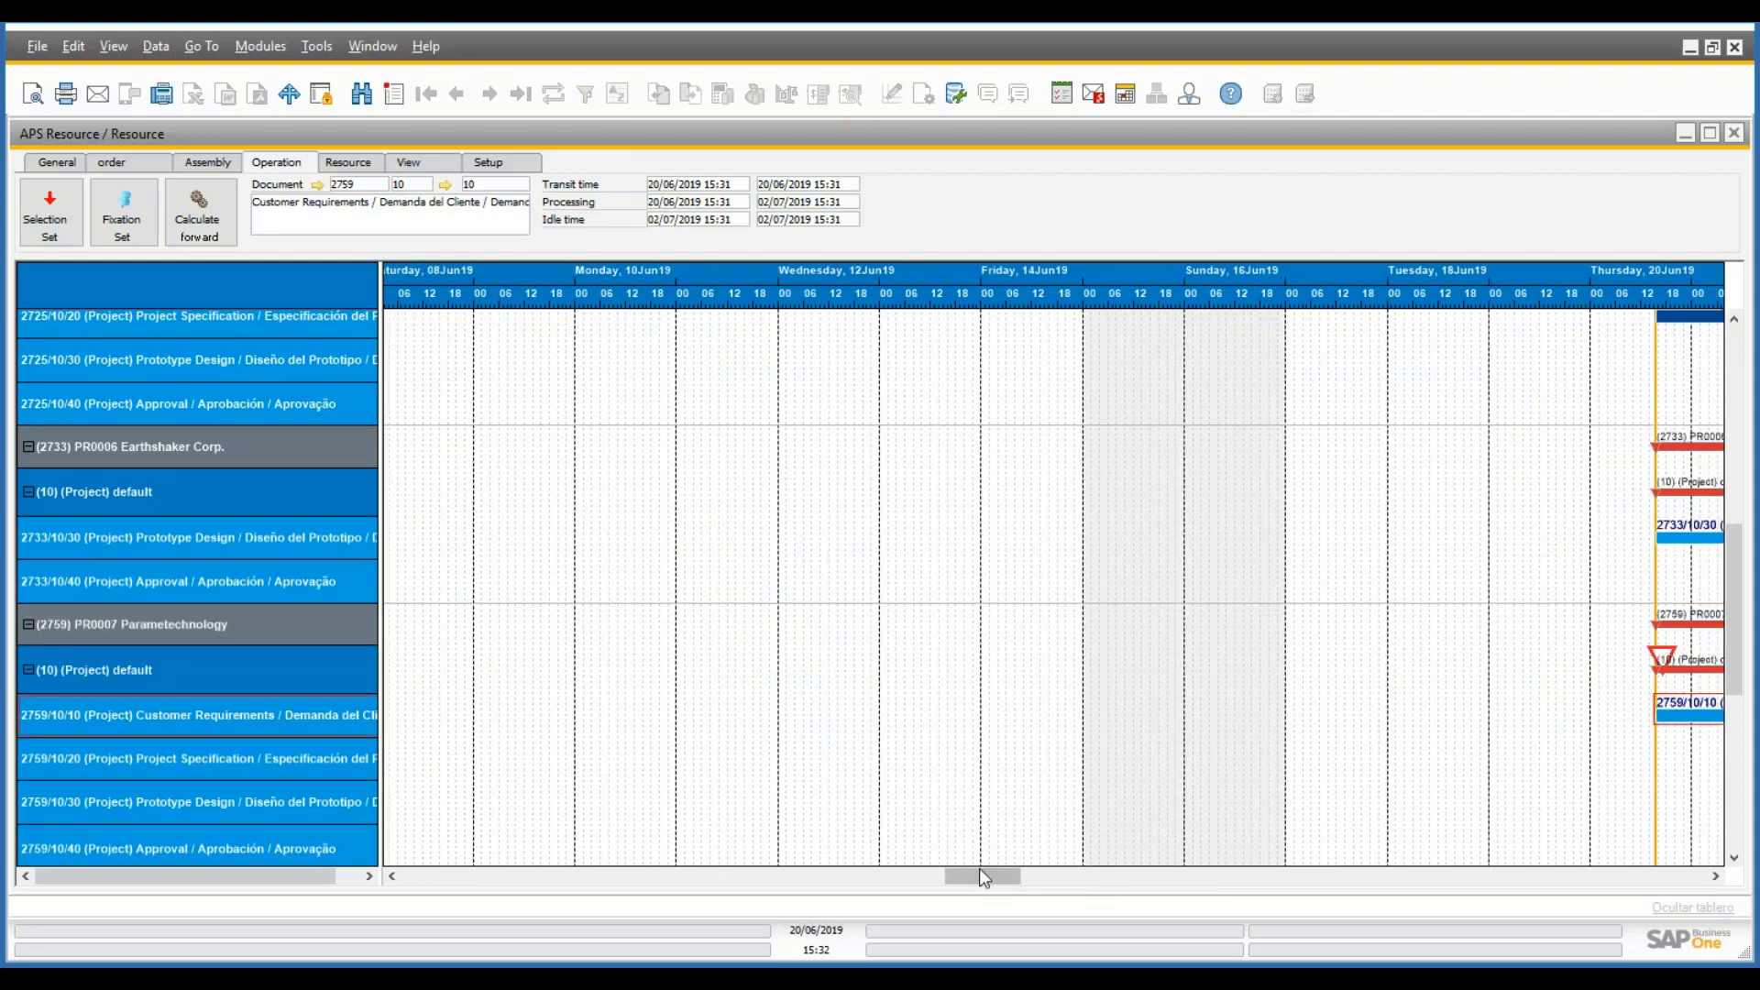
drag(980, 871, 1029, 869)
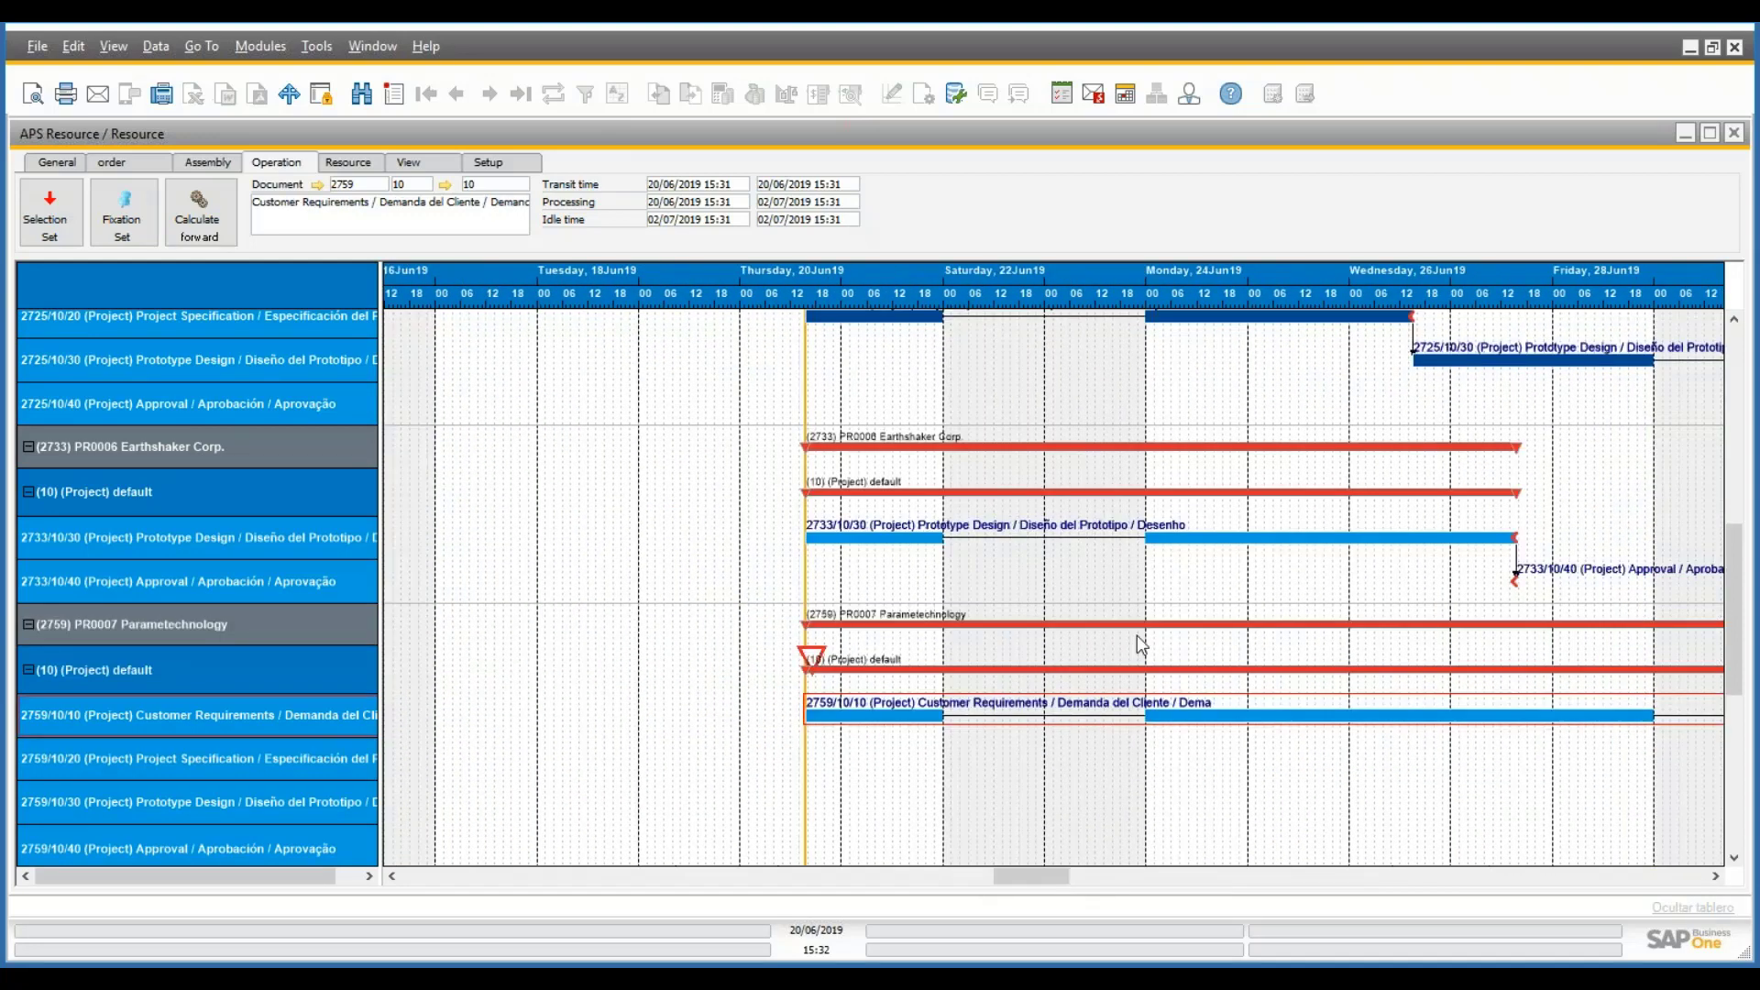
click(339, 167)
- Show the personas resource chart, where 2759/10/20 overlaps 2664/10/30, 2725/10/30 and 2699/10/30
click(163, 228)
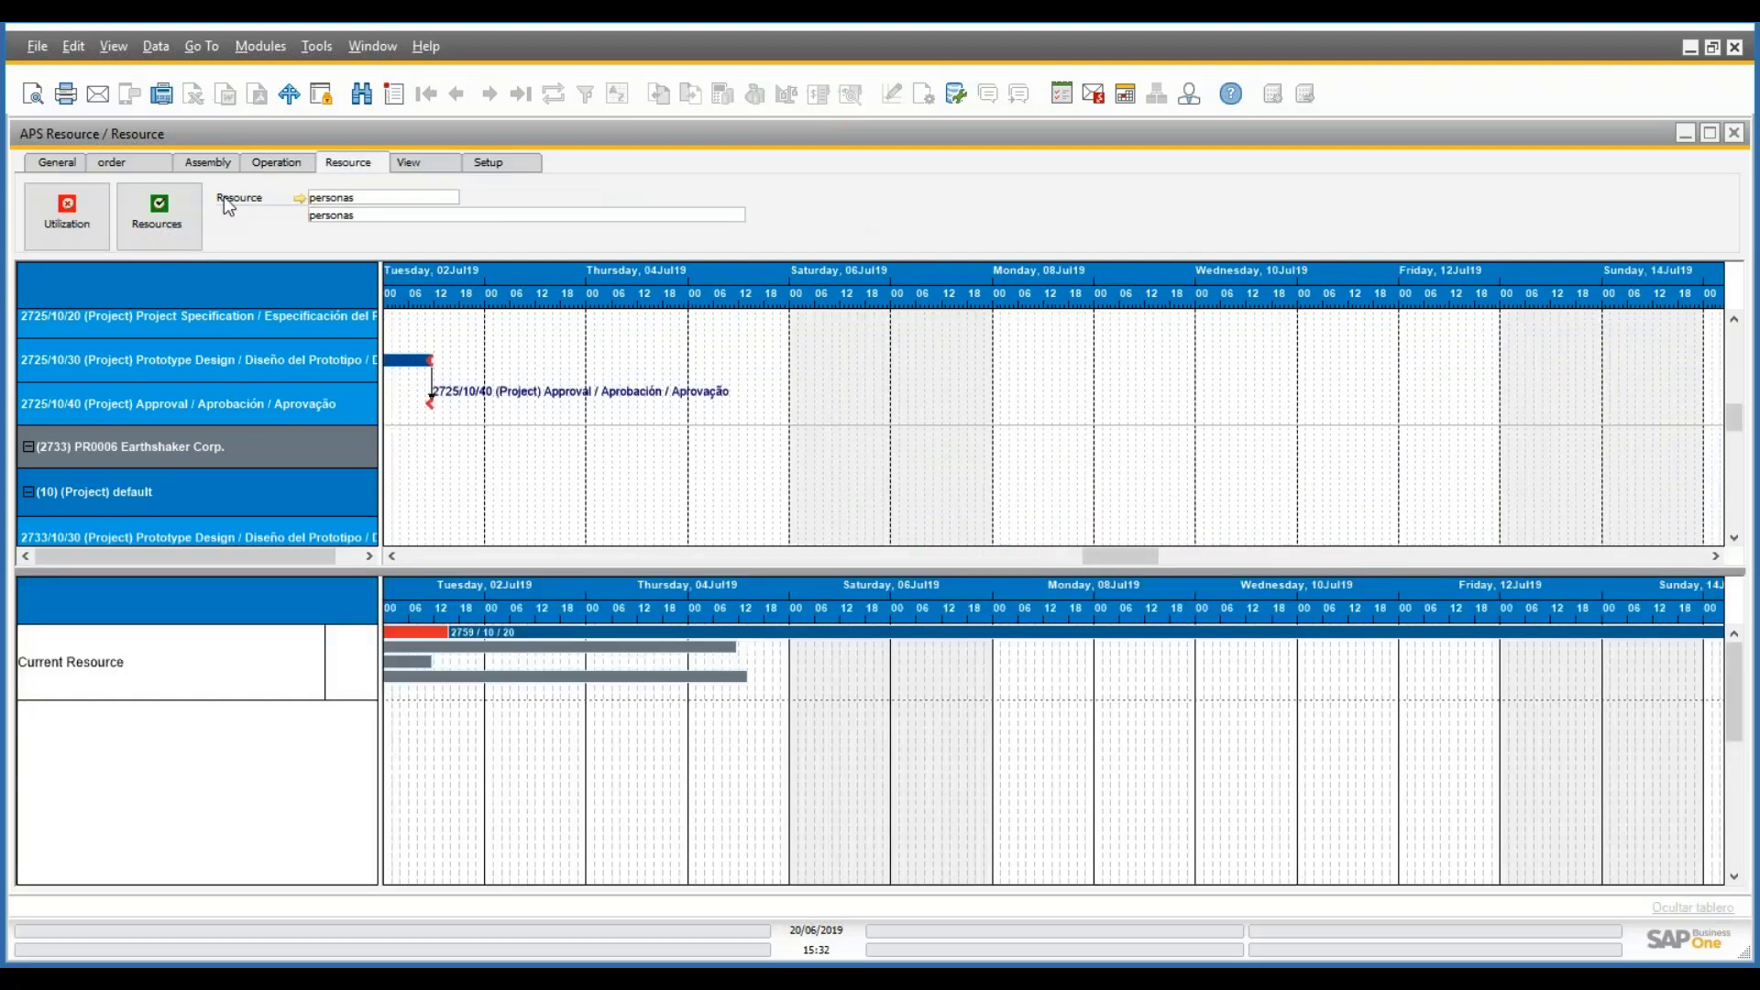
drag(1121, 559, 1641, 620)
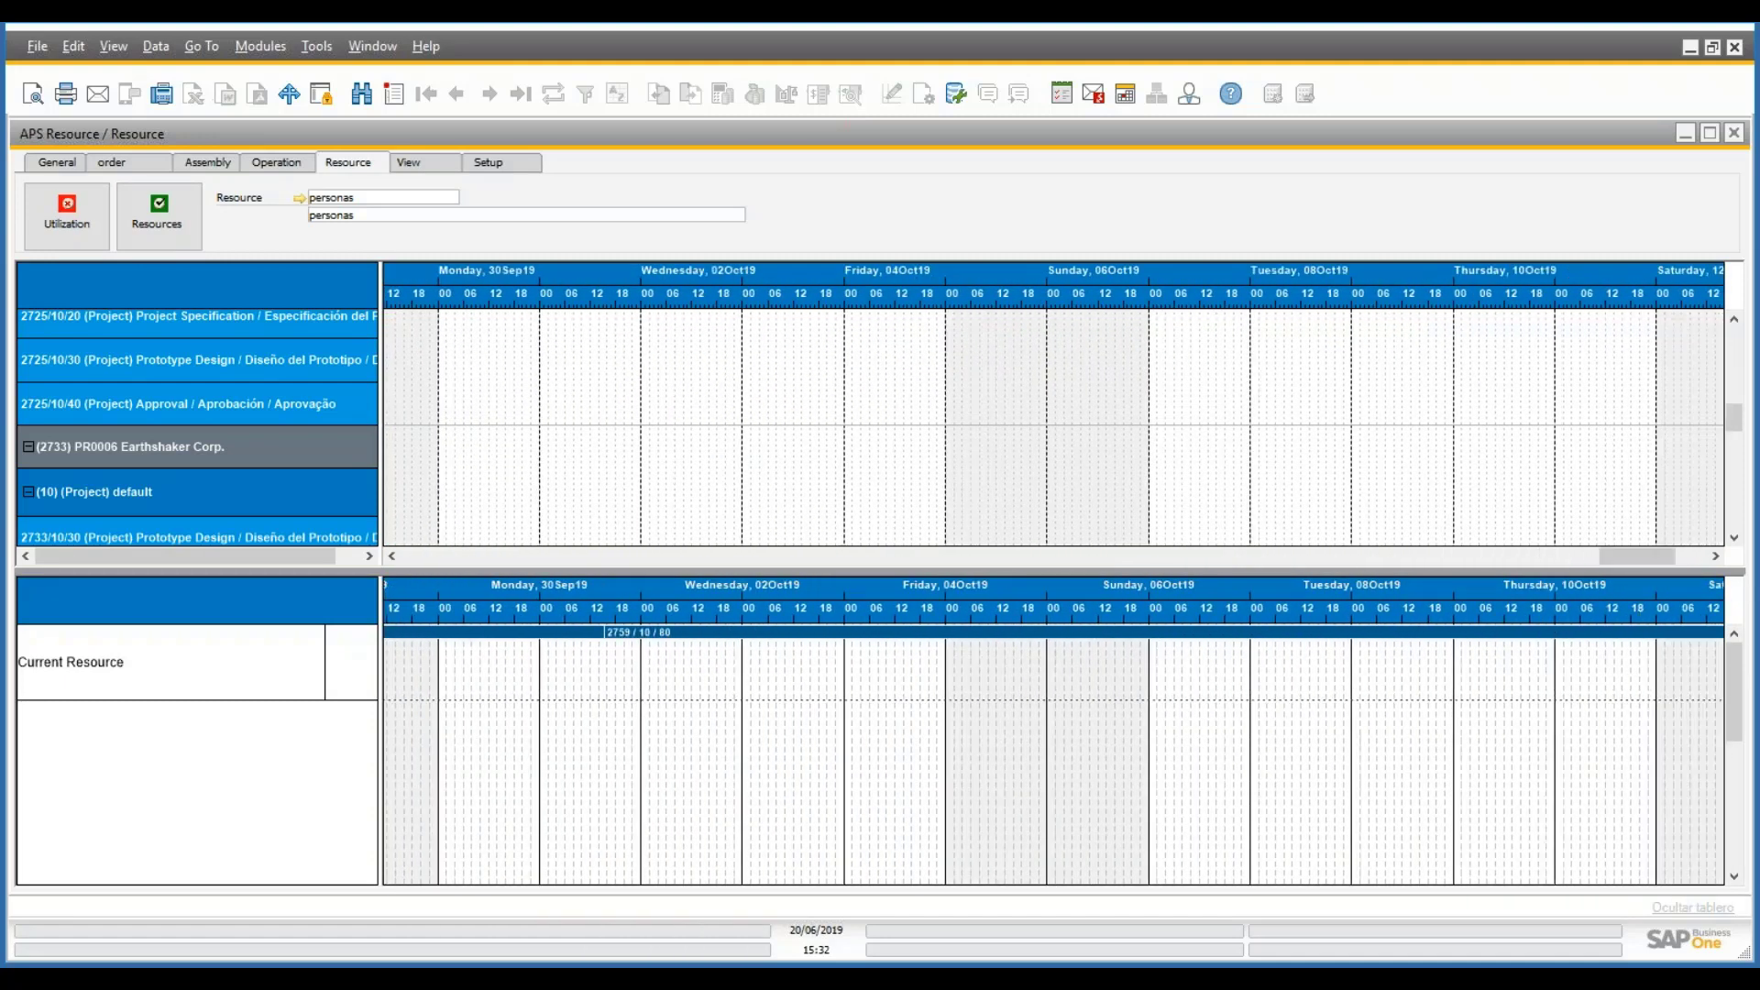
drag(1648, 554, 1080, 570)
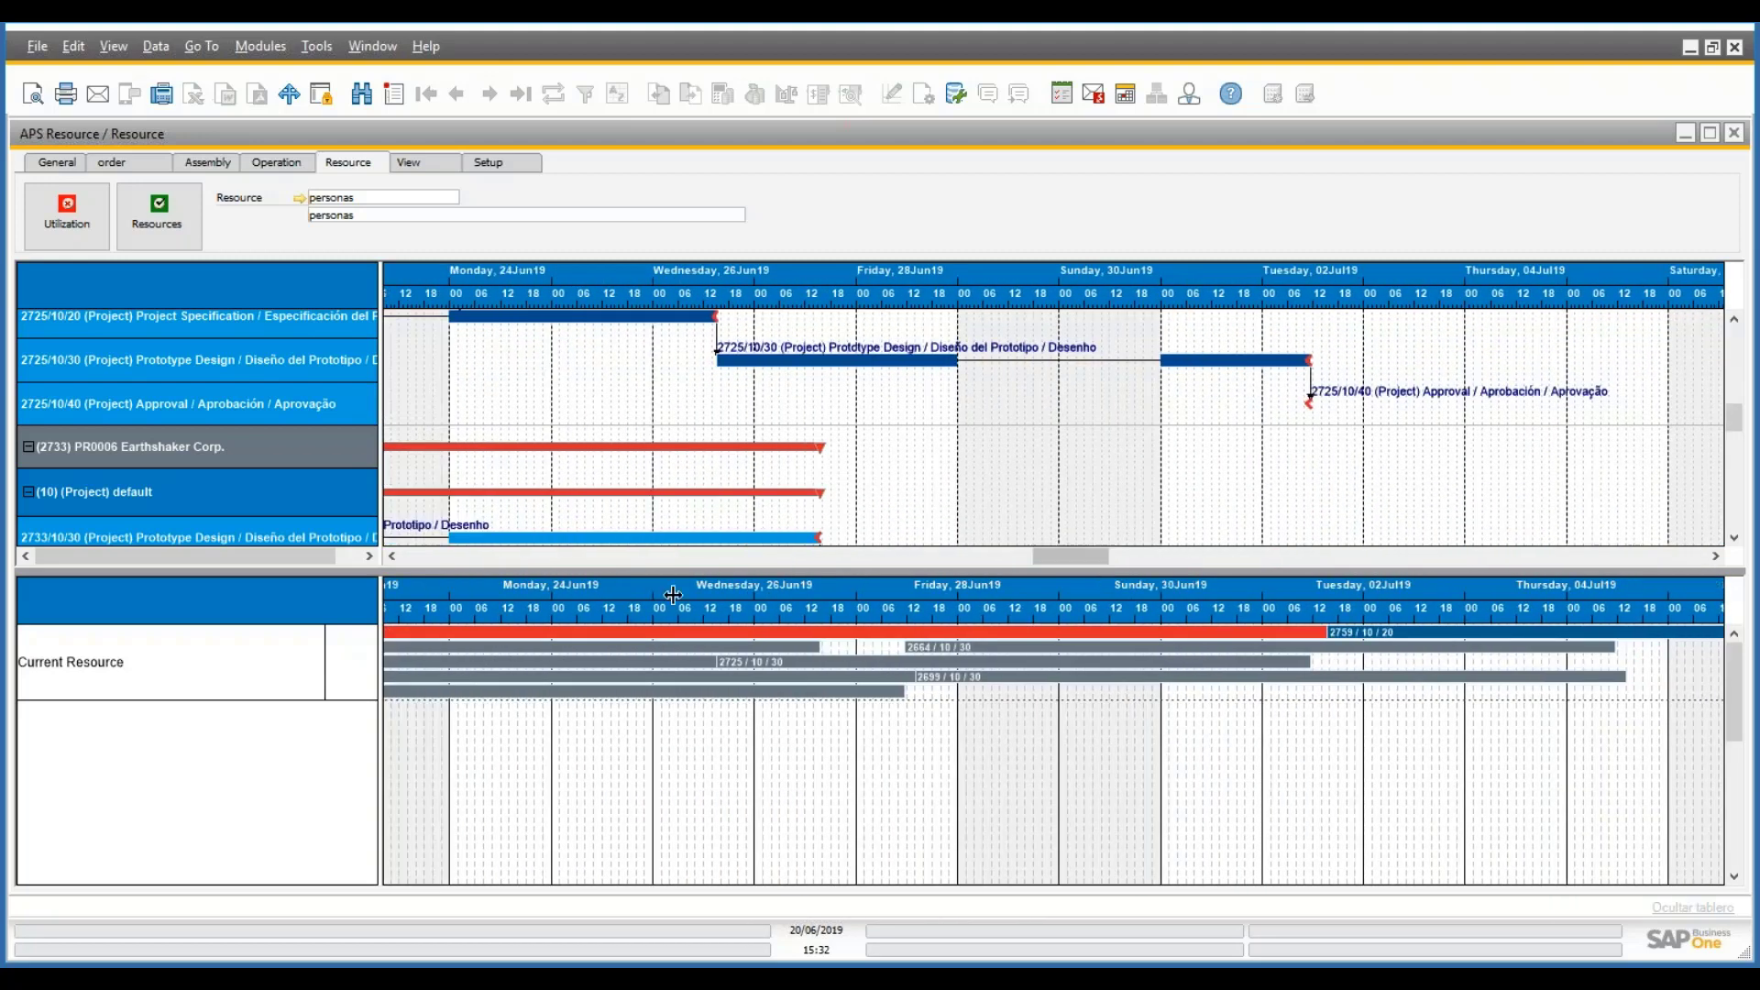
click(148, 216)
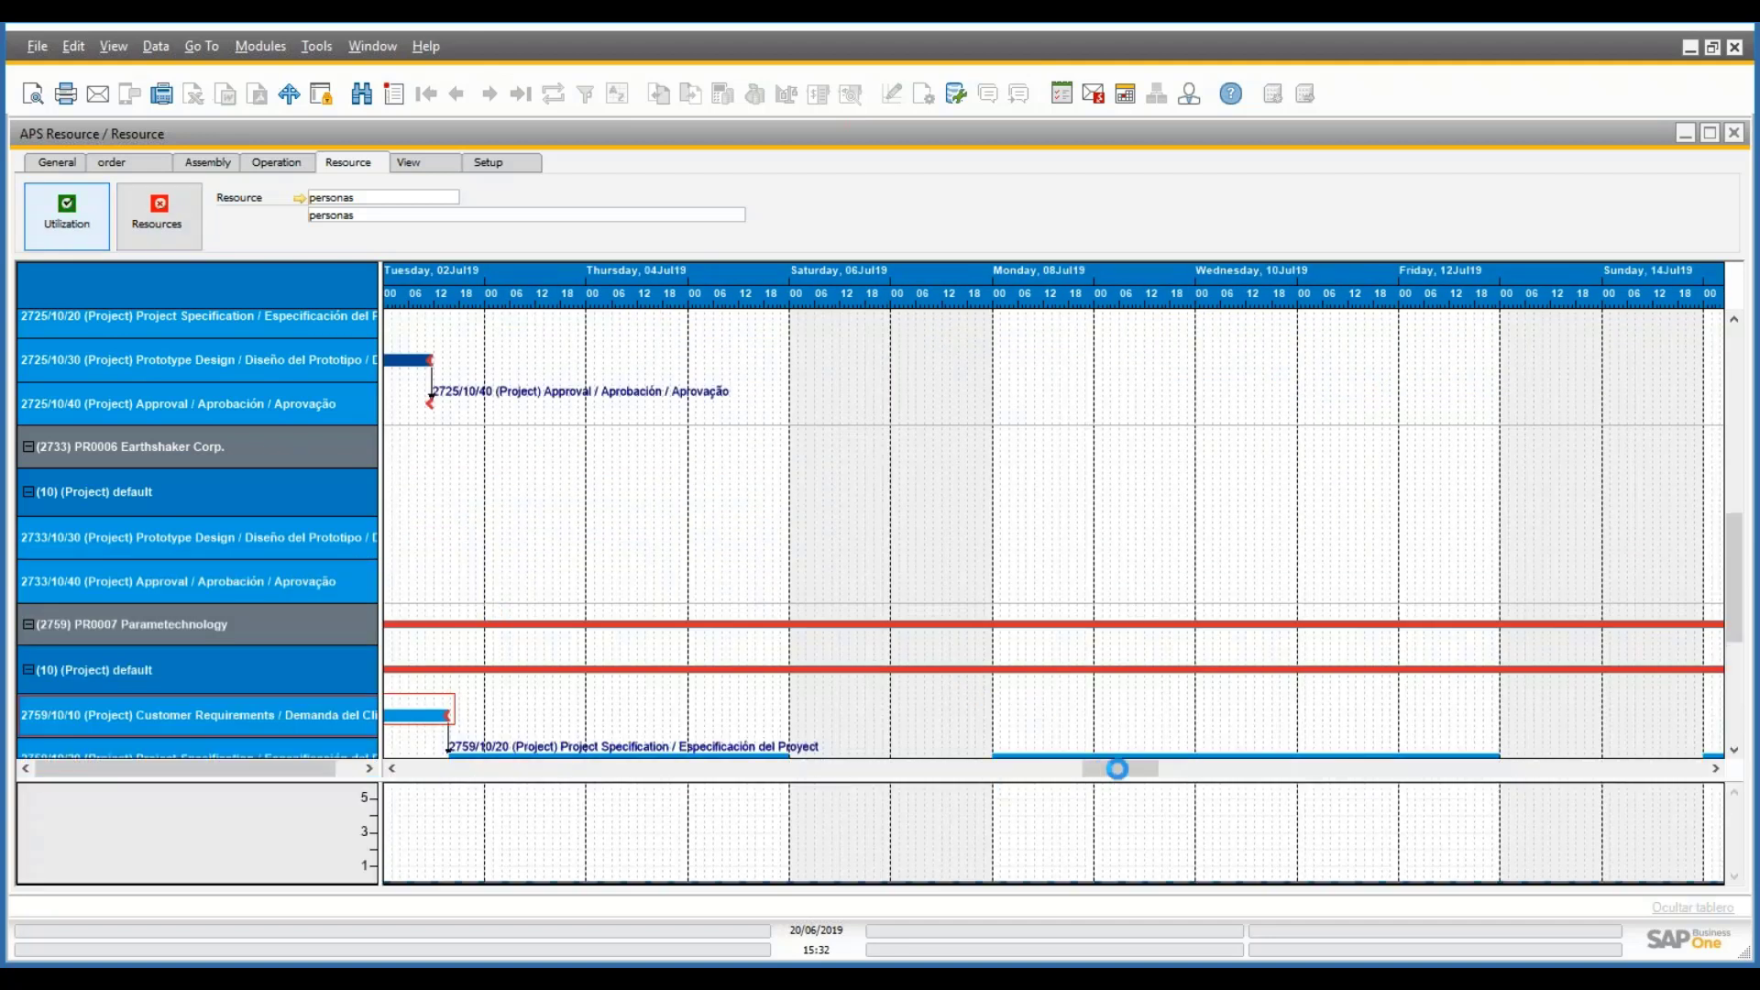
drag(1110, 770, 1054, 762)
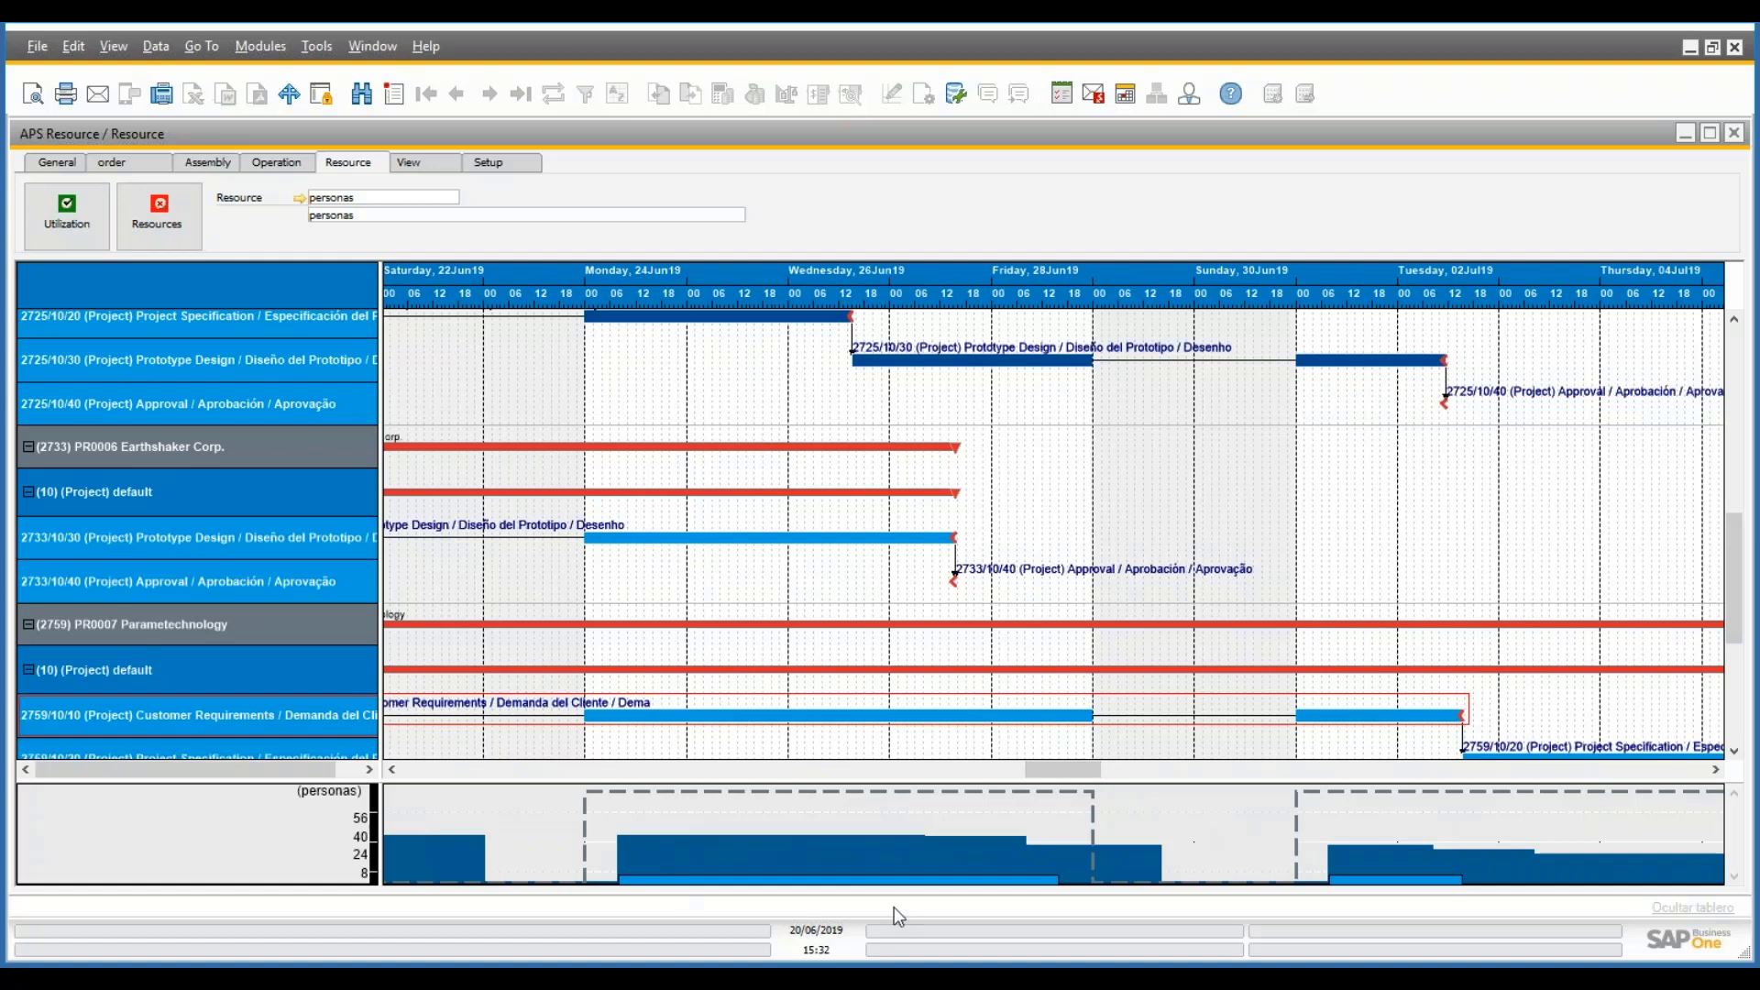
scroll(1082, 771, right, 4)
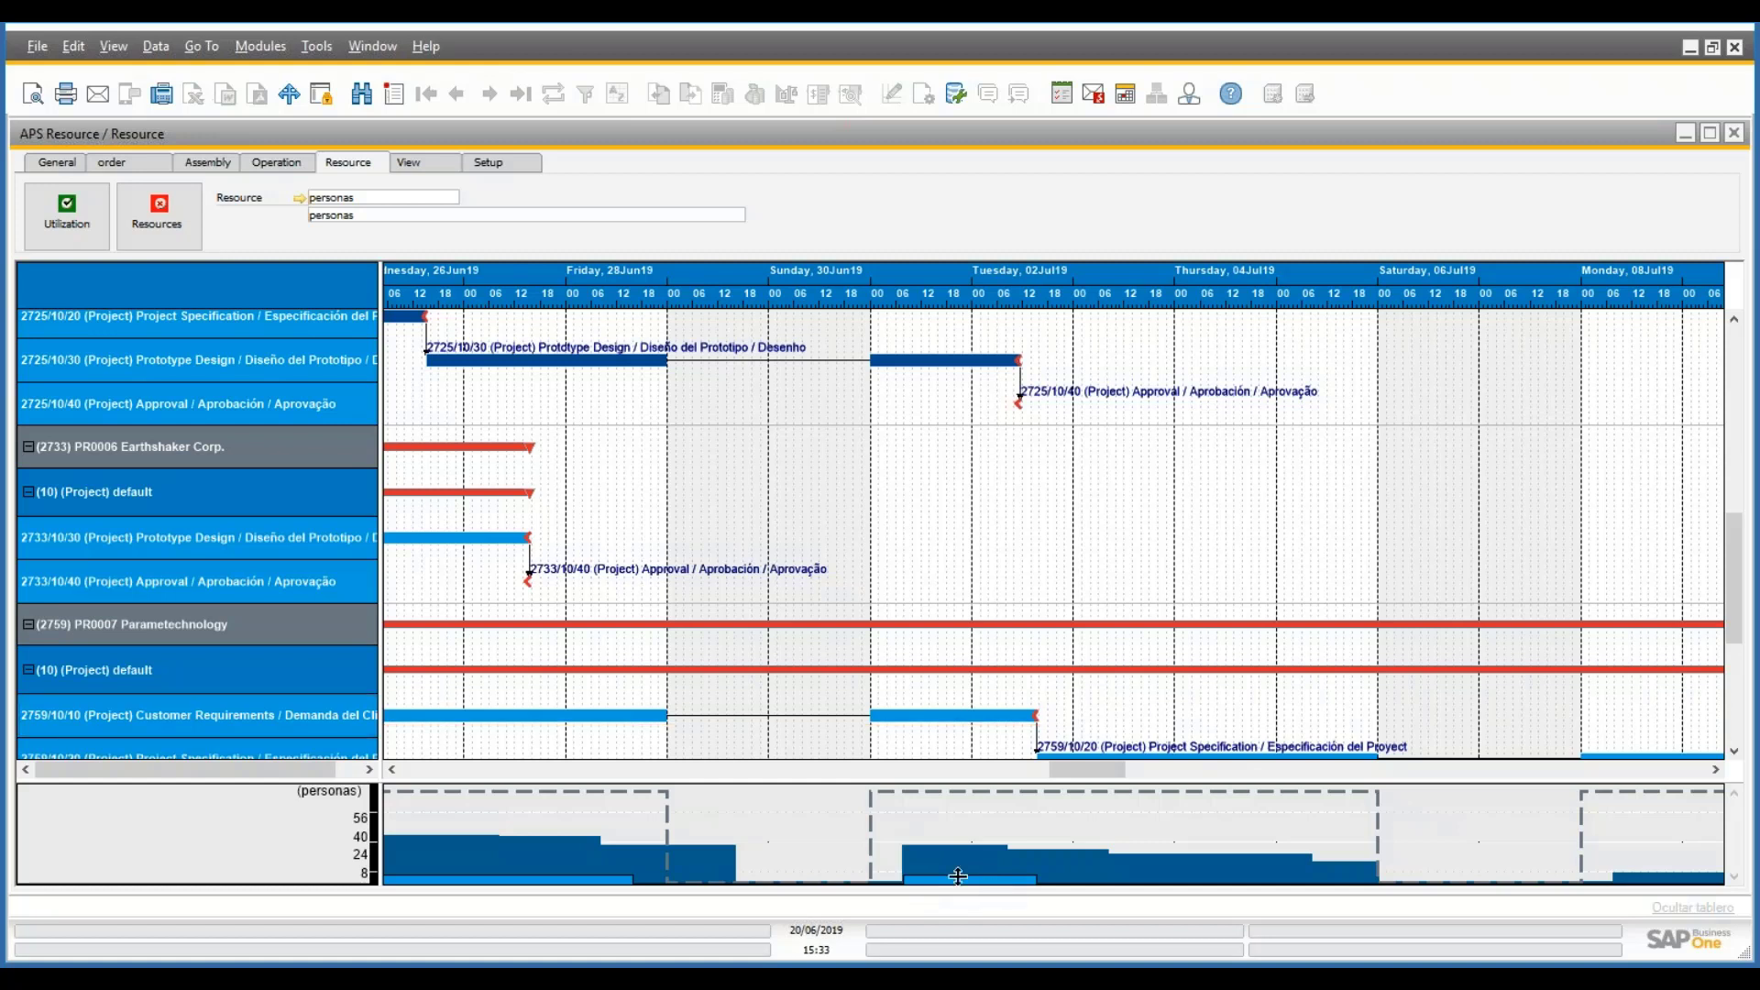
double_click(980, 717)
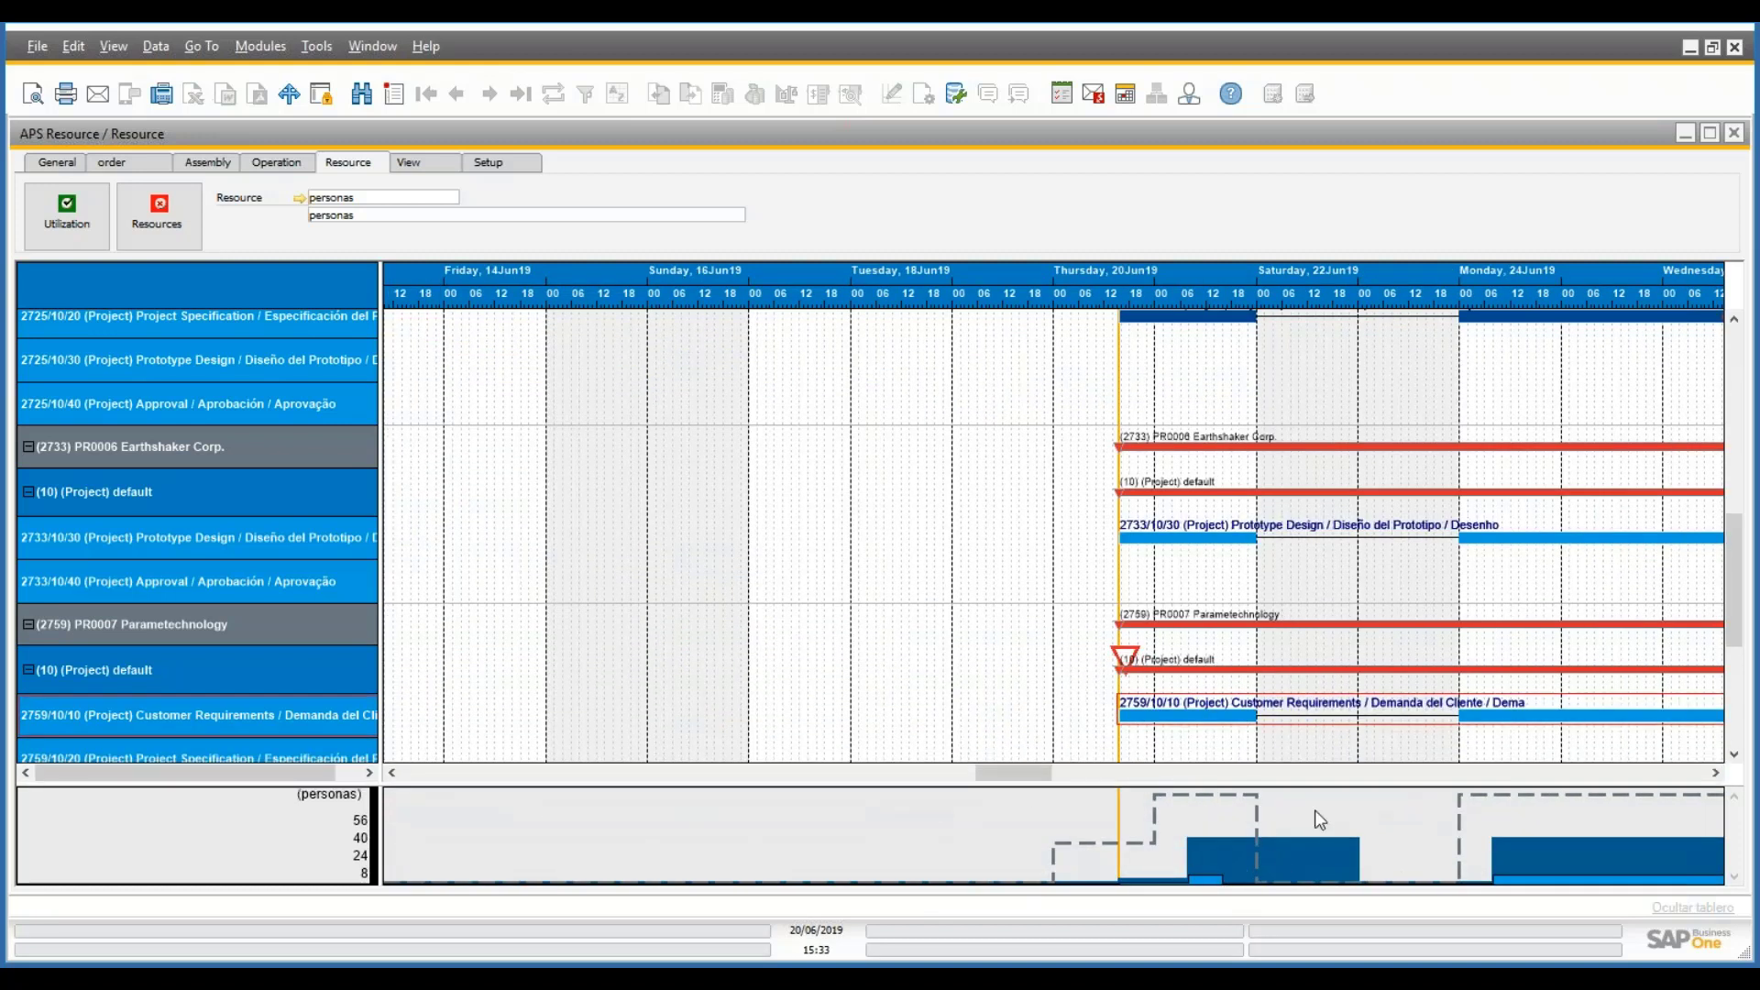
scroll(1015, 781, down, 5)
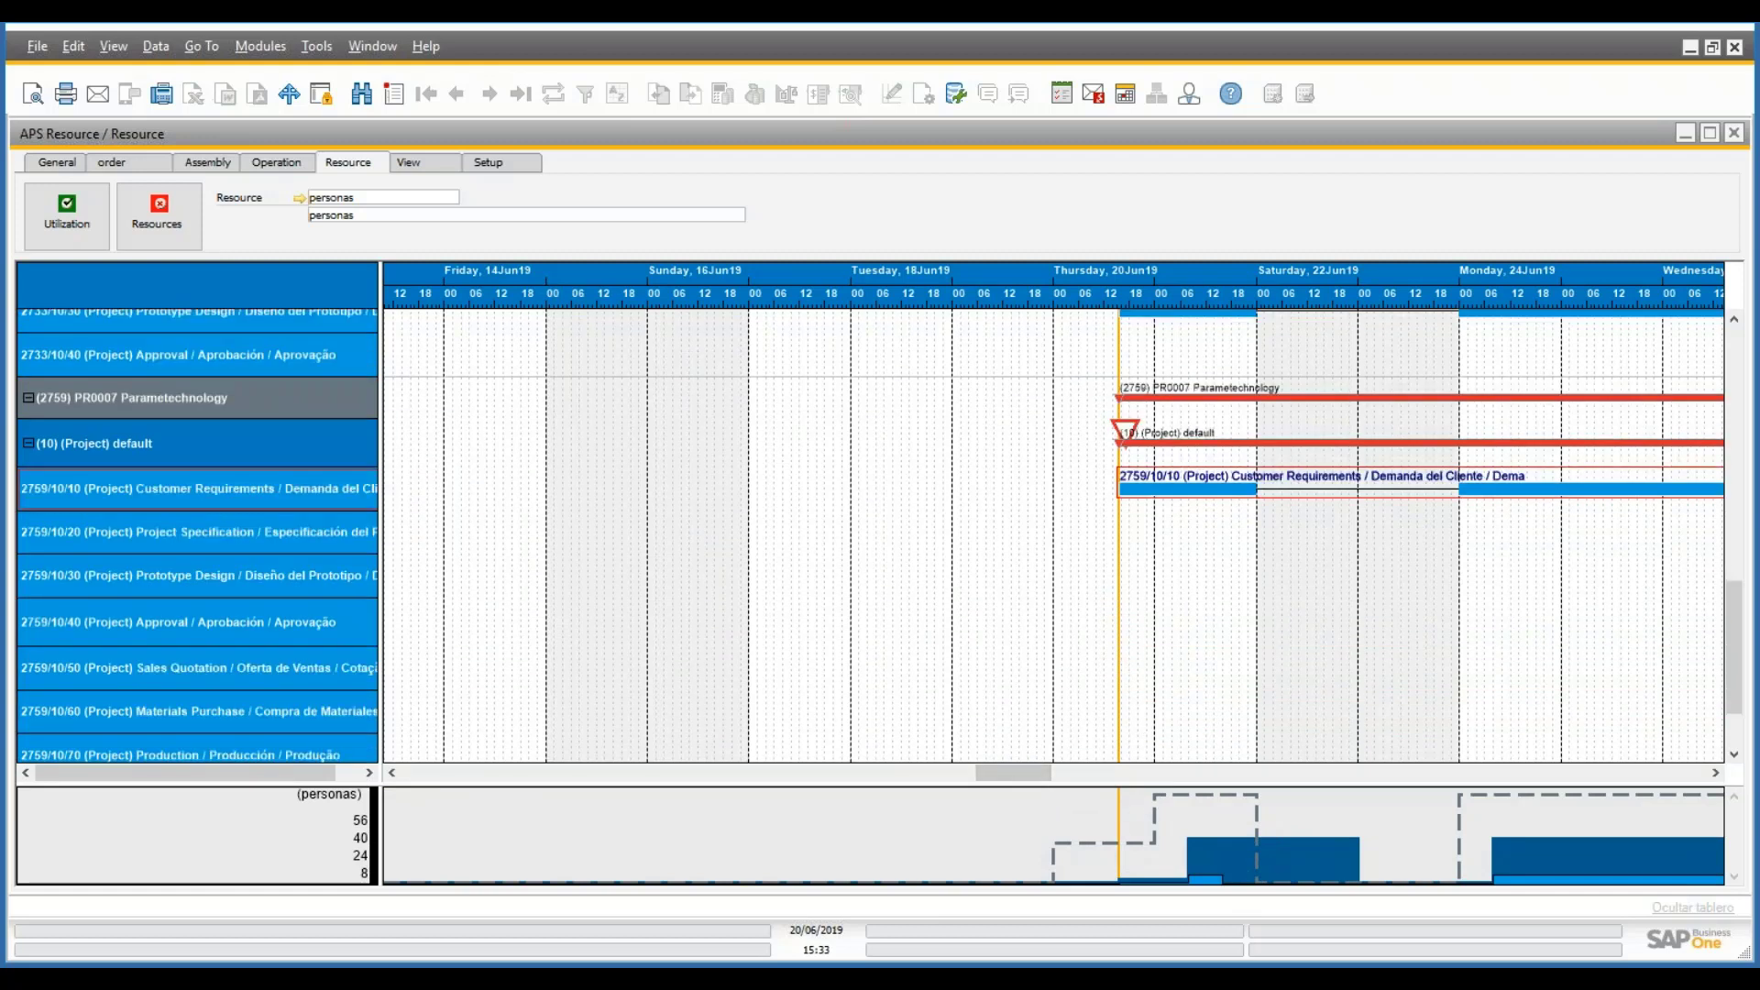
scroll(1045, 782, right, 1)
mouse_move(1052, 779)
mouse_down()
mouse_move(1341, 807)
mouse_move(1132, 786)
mouse_move(1036, 757)
mouse_up()
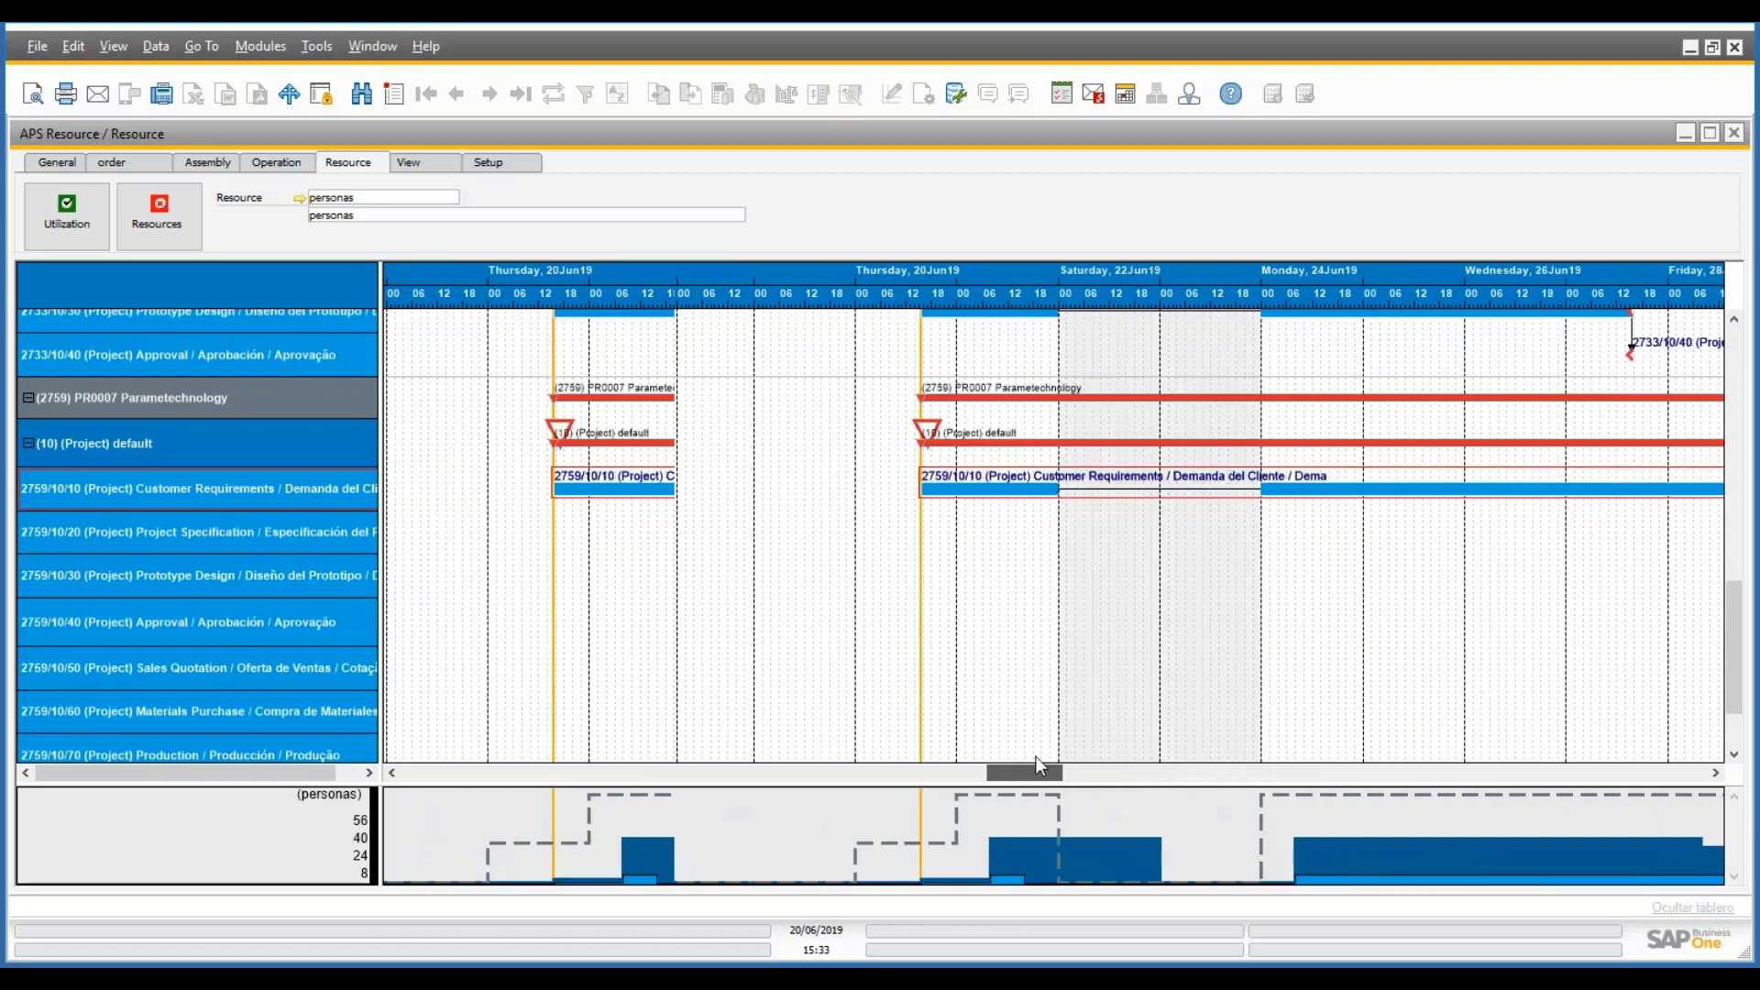
click(125, 218)
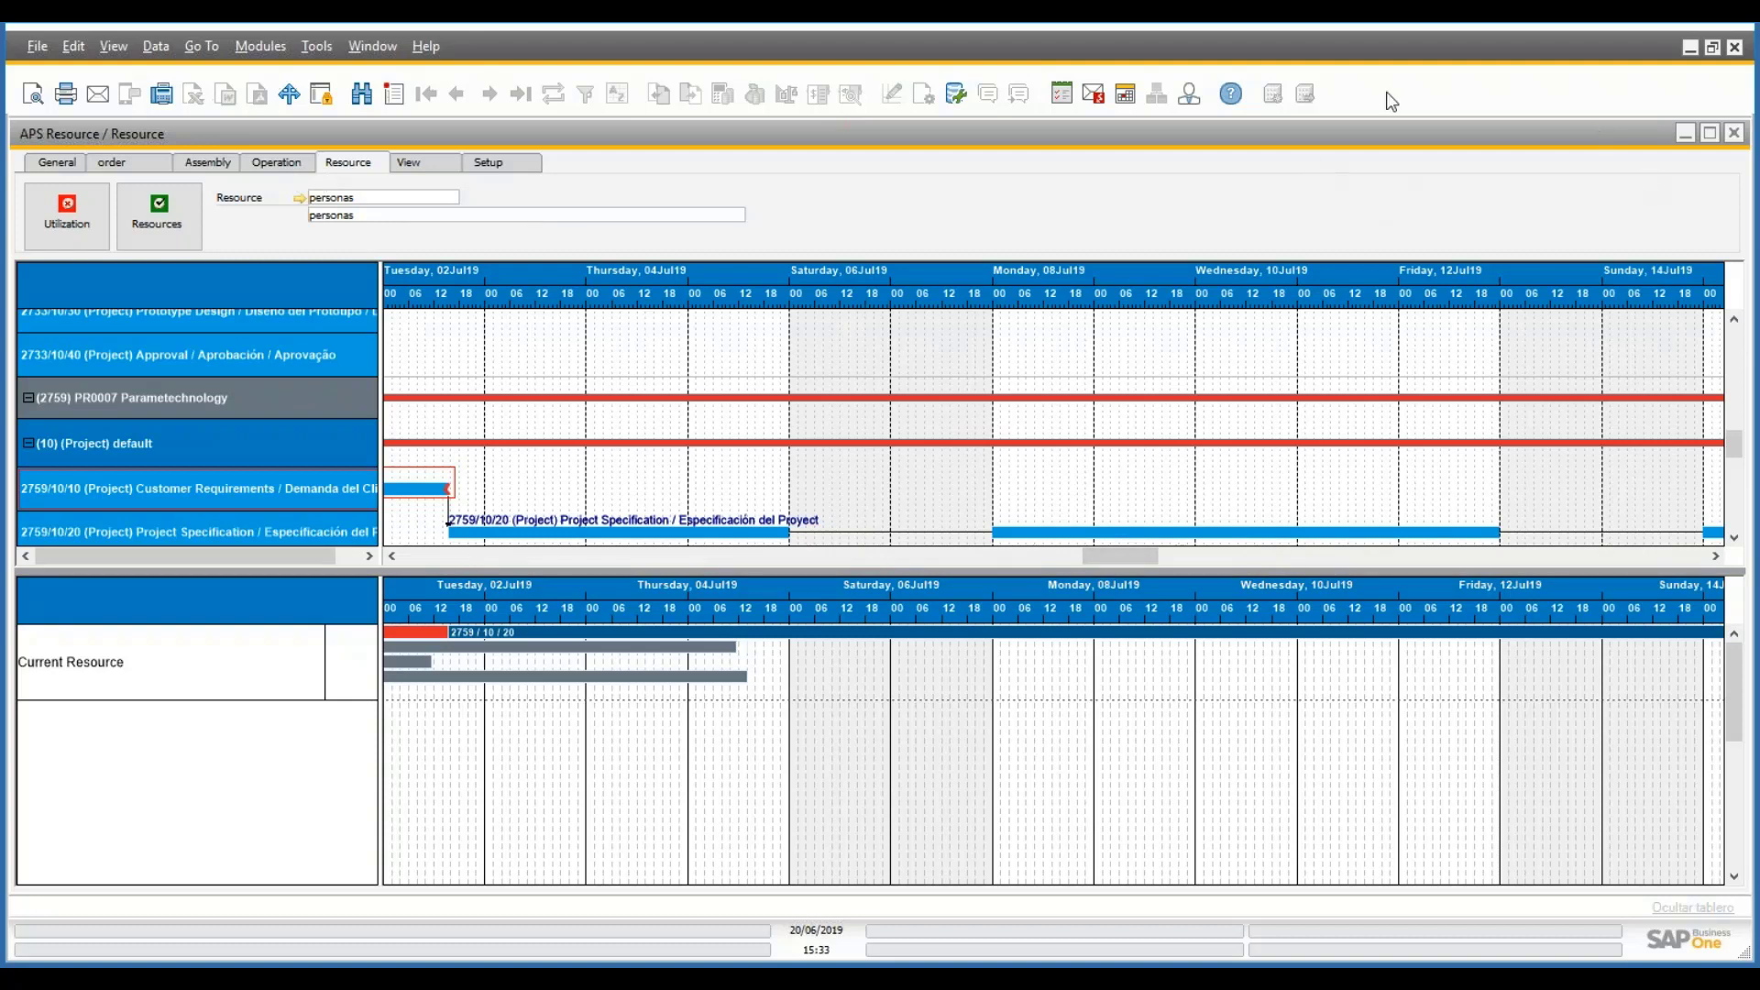
- Close the resource Gantt, the APS Resource scheduling list and the APS Scheduling dialog
click(1438, 142)
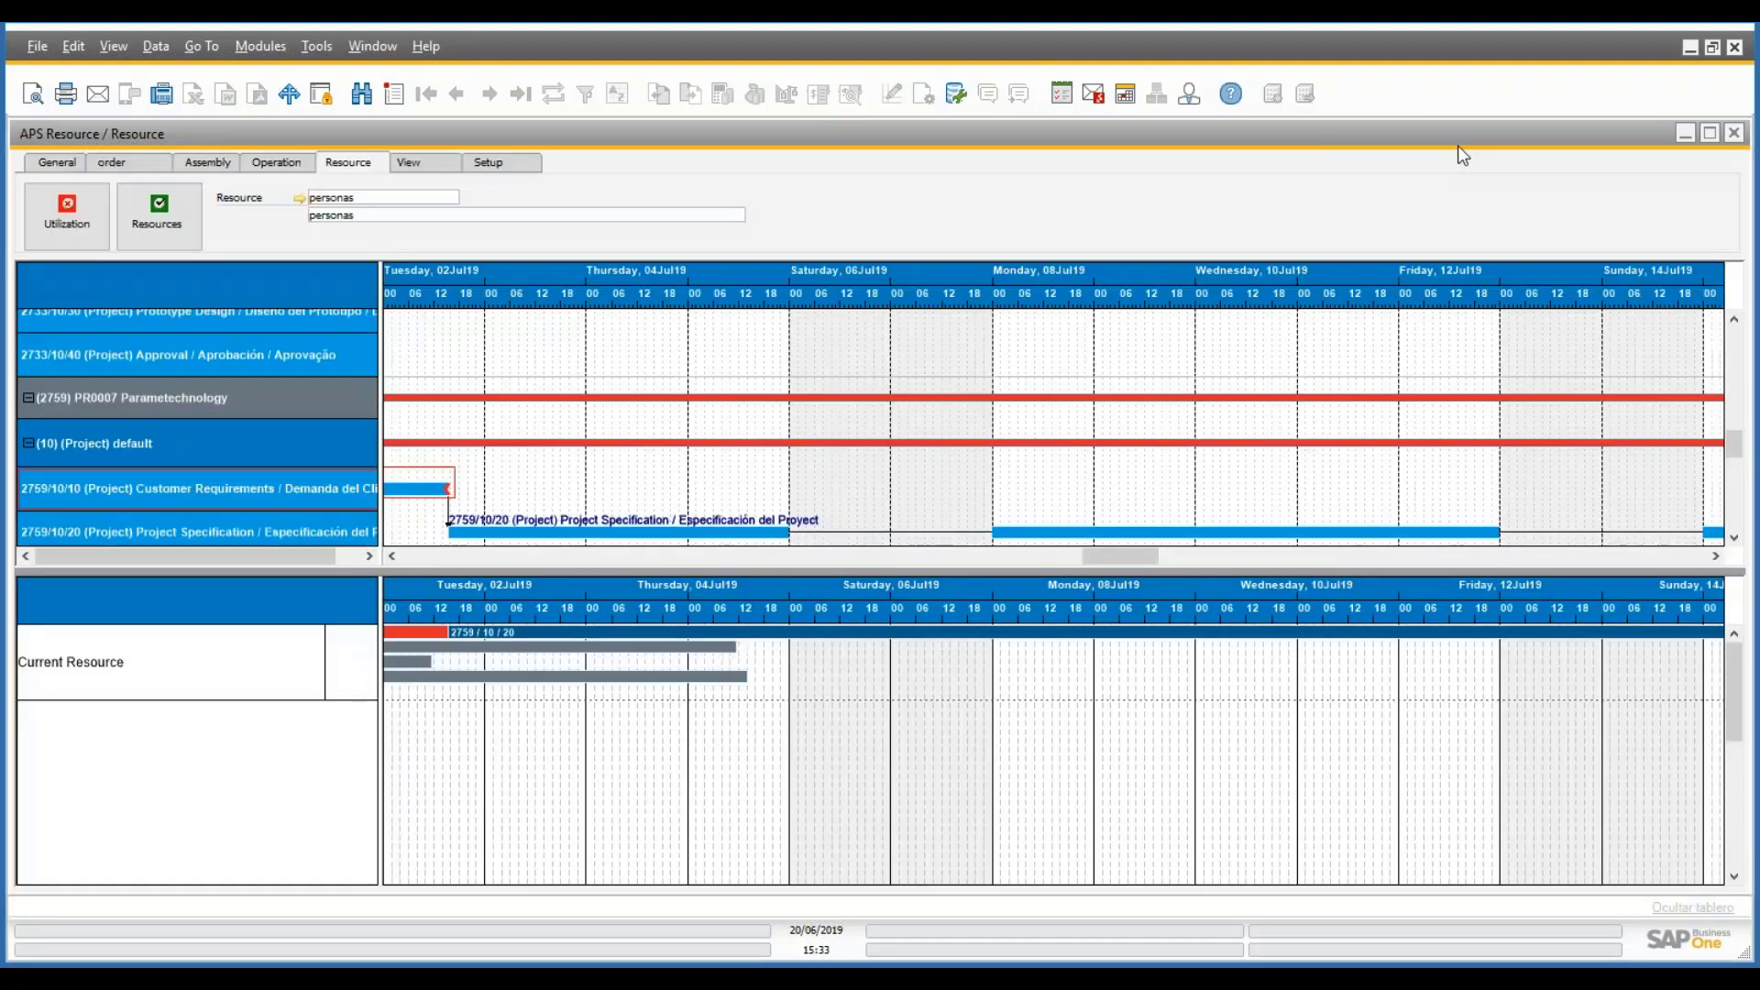
key(Escape)
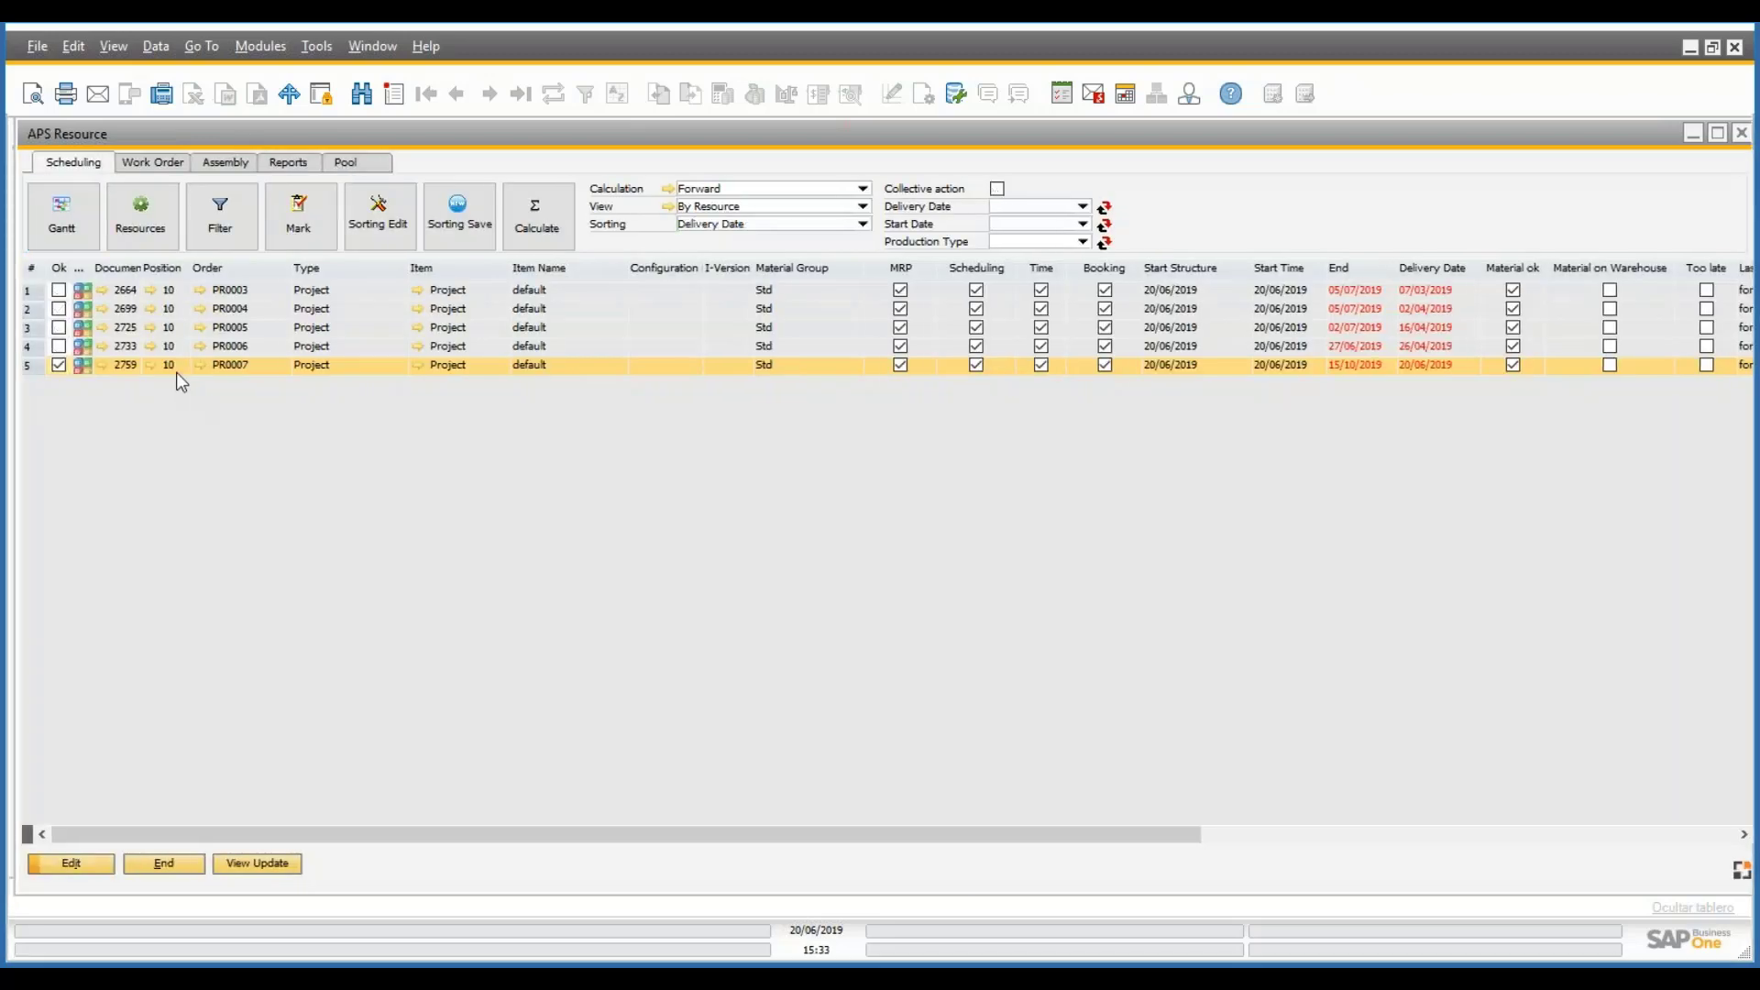
click(203, 865)
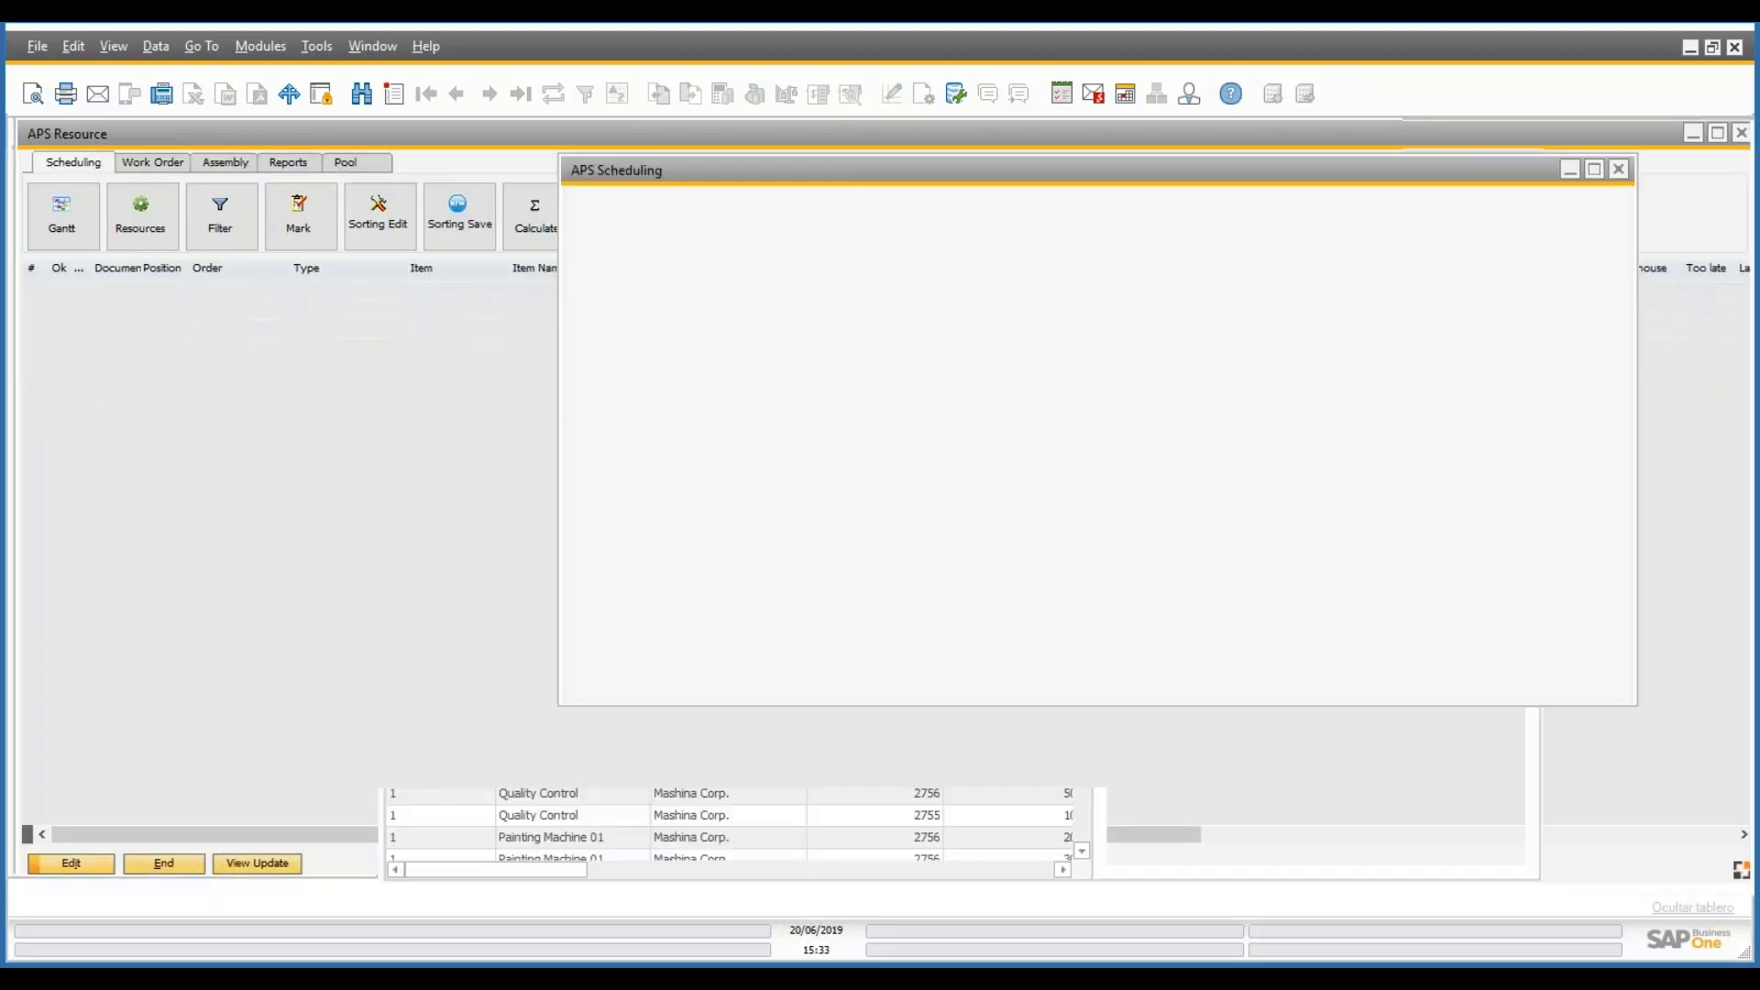
click(718, 679)
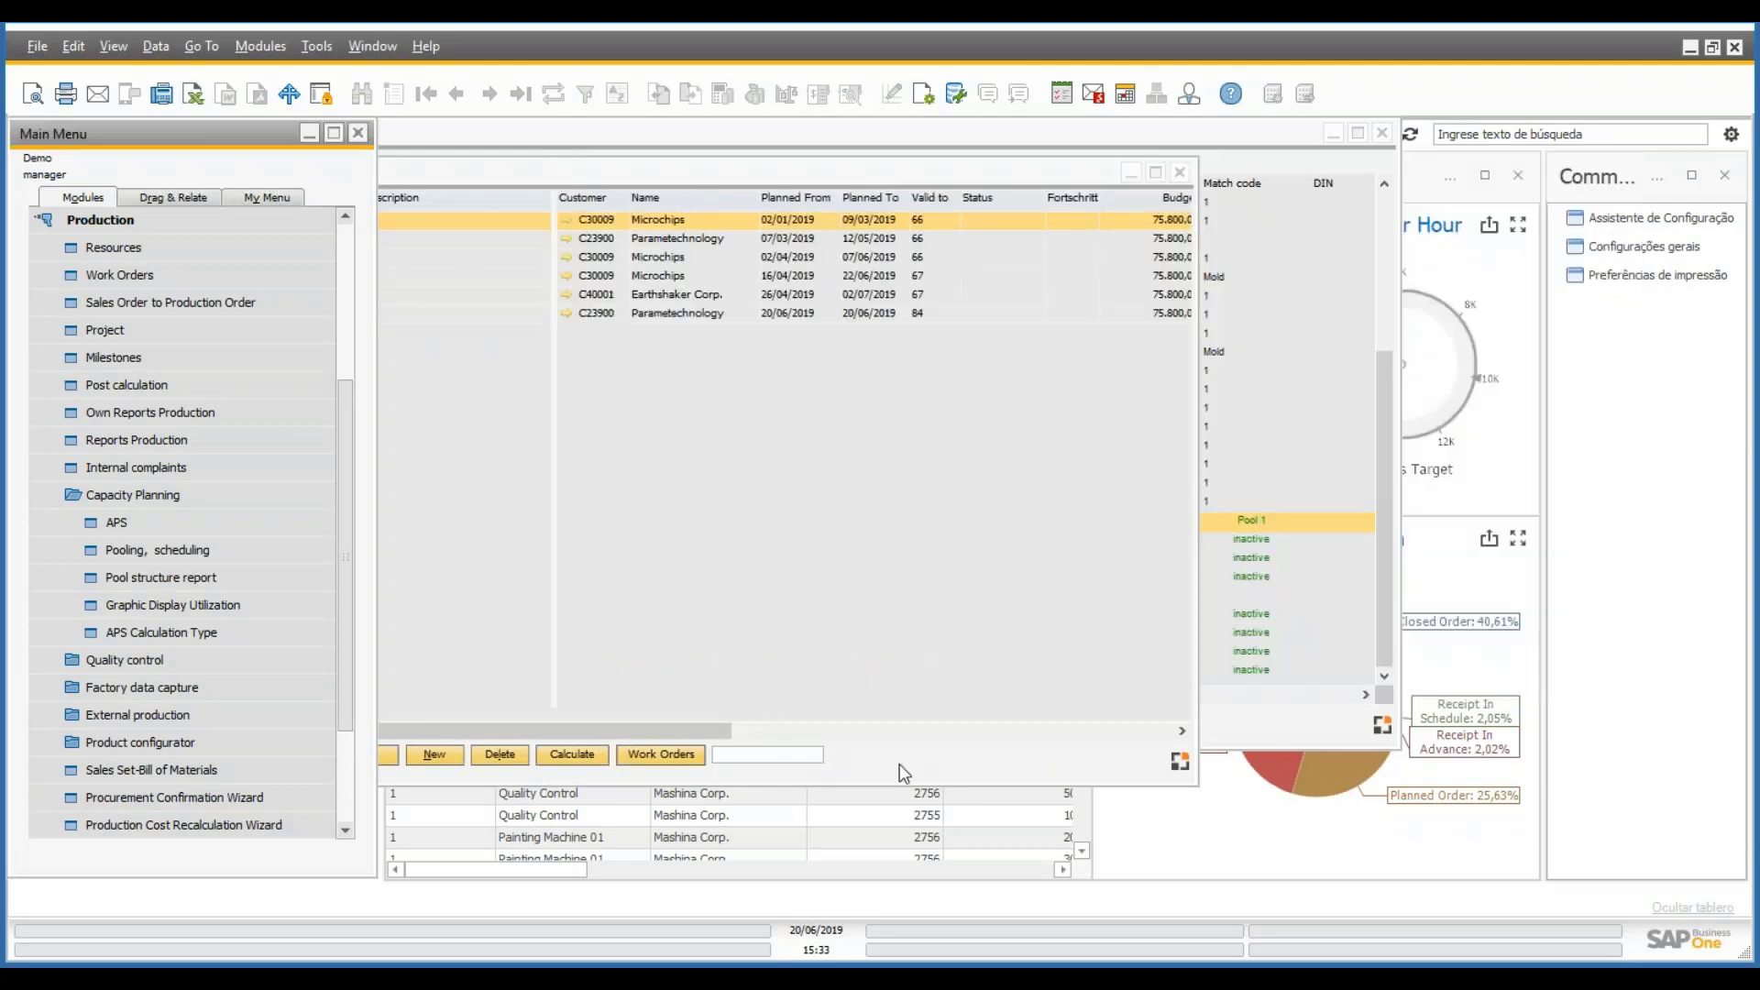
- Pick PR0007, review its work order 2759 and actions menu, then move the project window aside
click(472, 313)
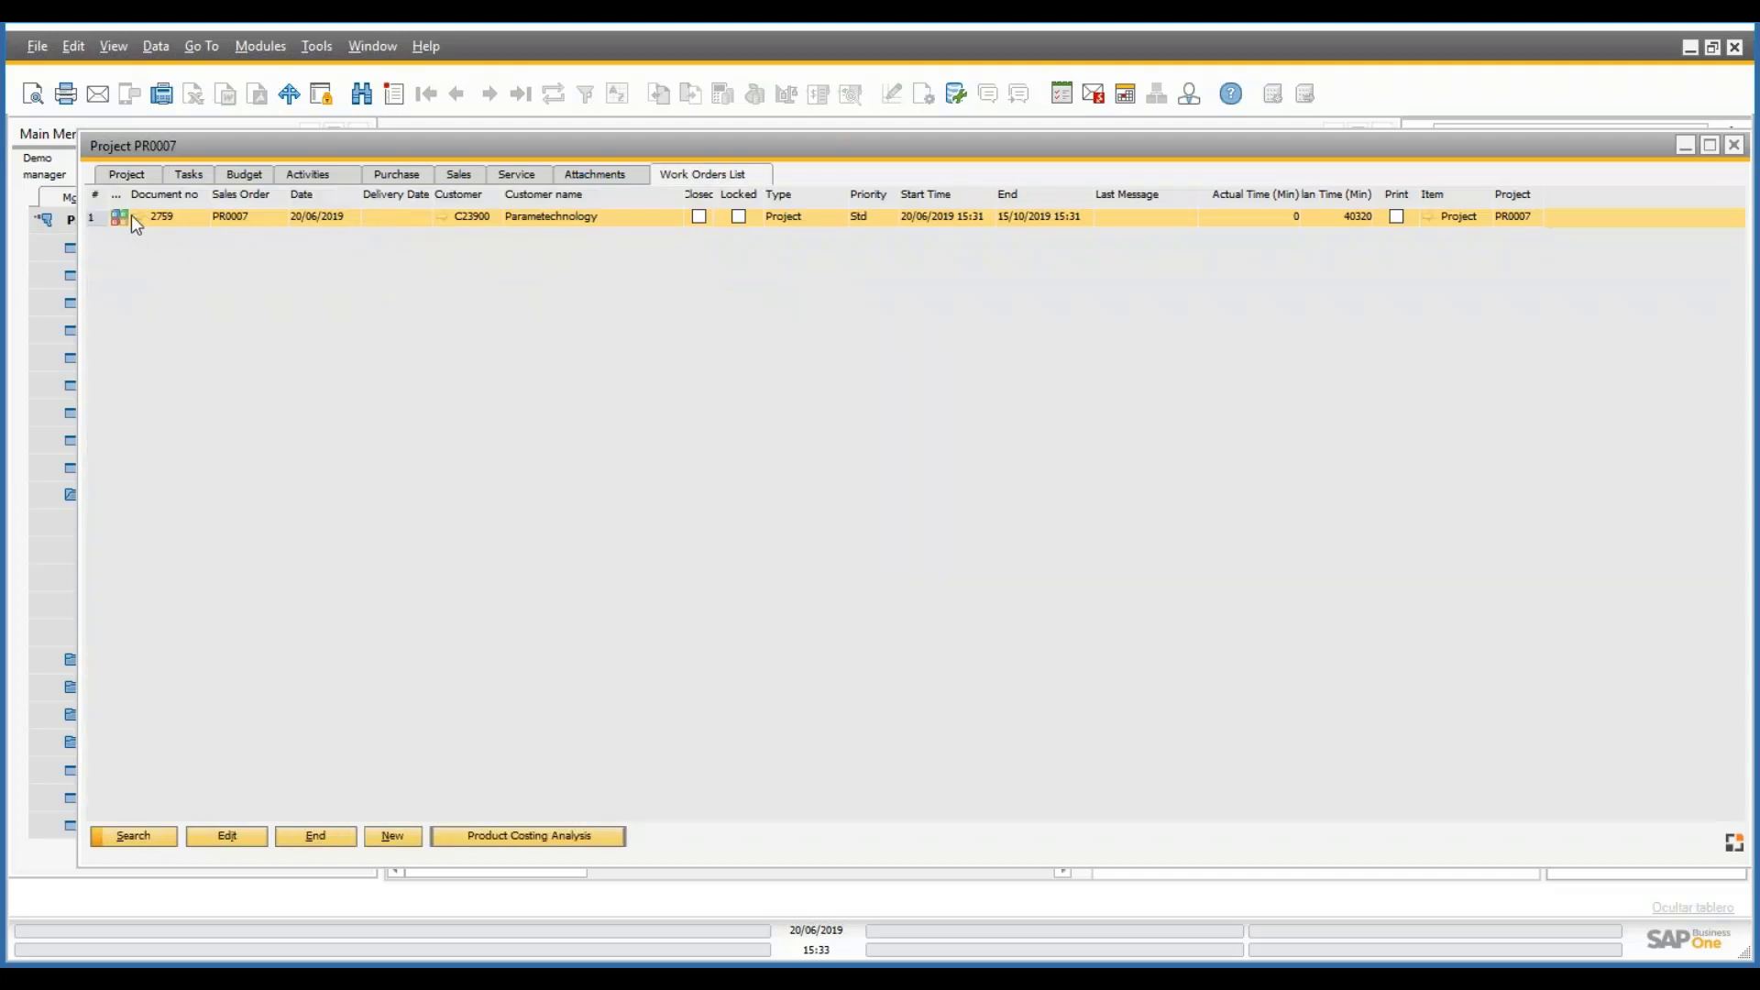
double_click(417, 220)
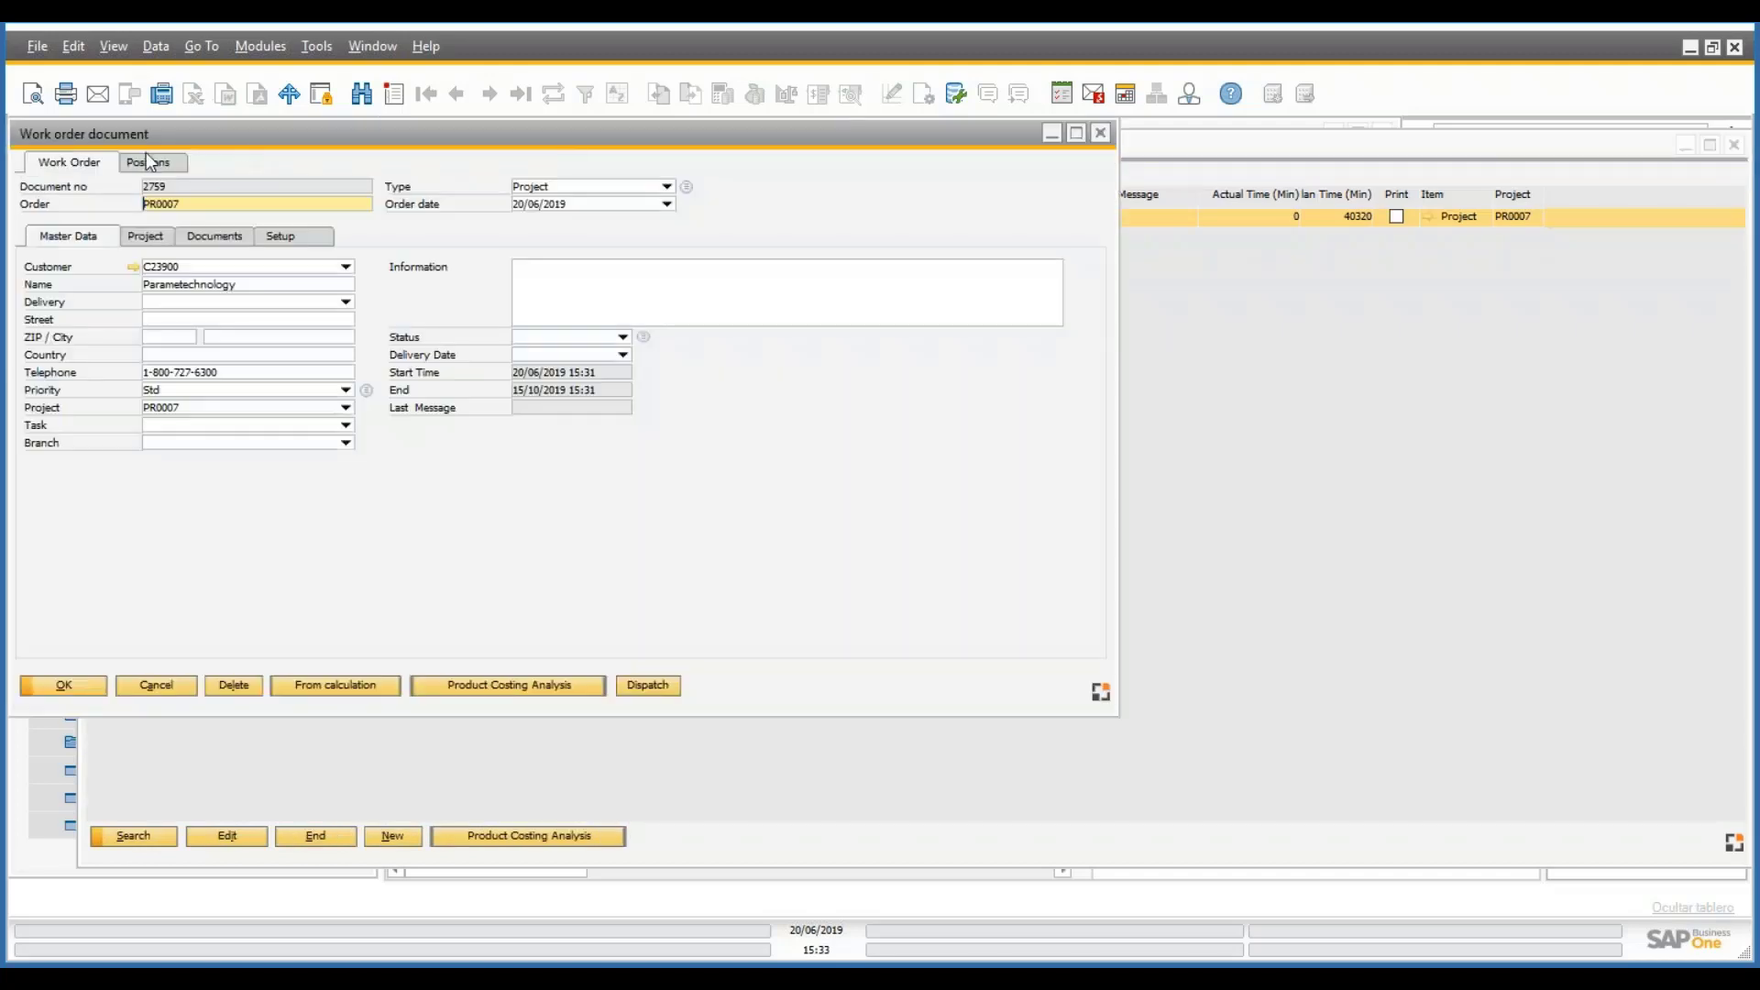
click(193, 687)
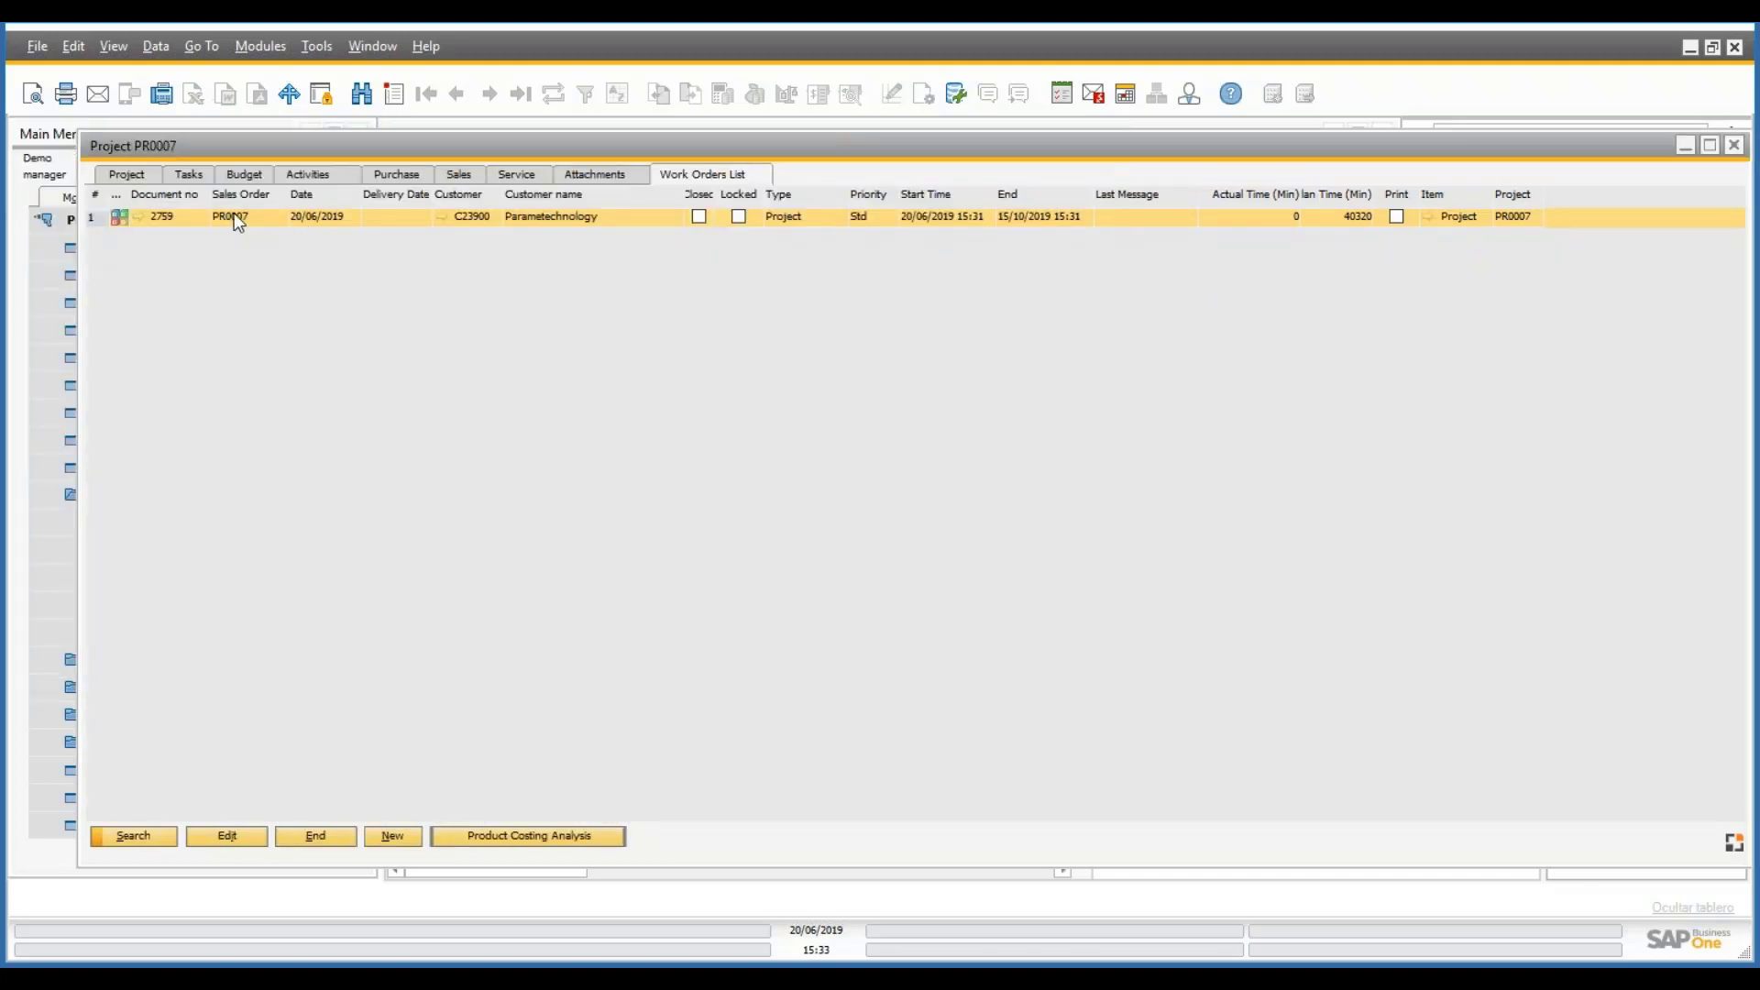
right_click(265, 218)
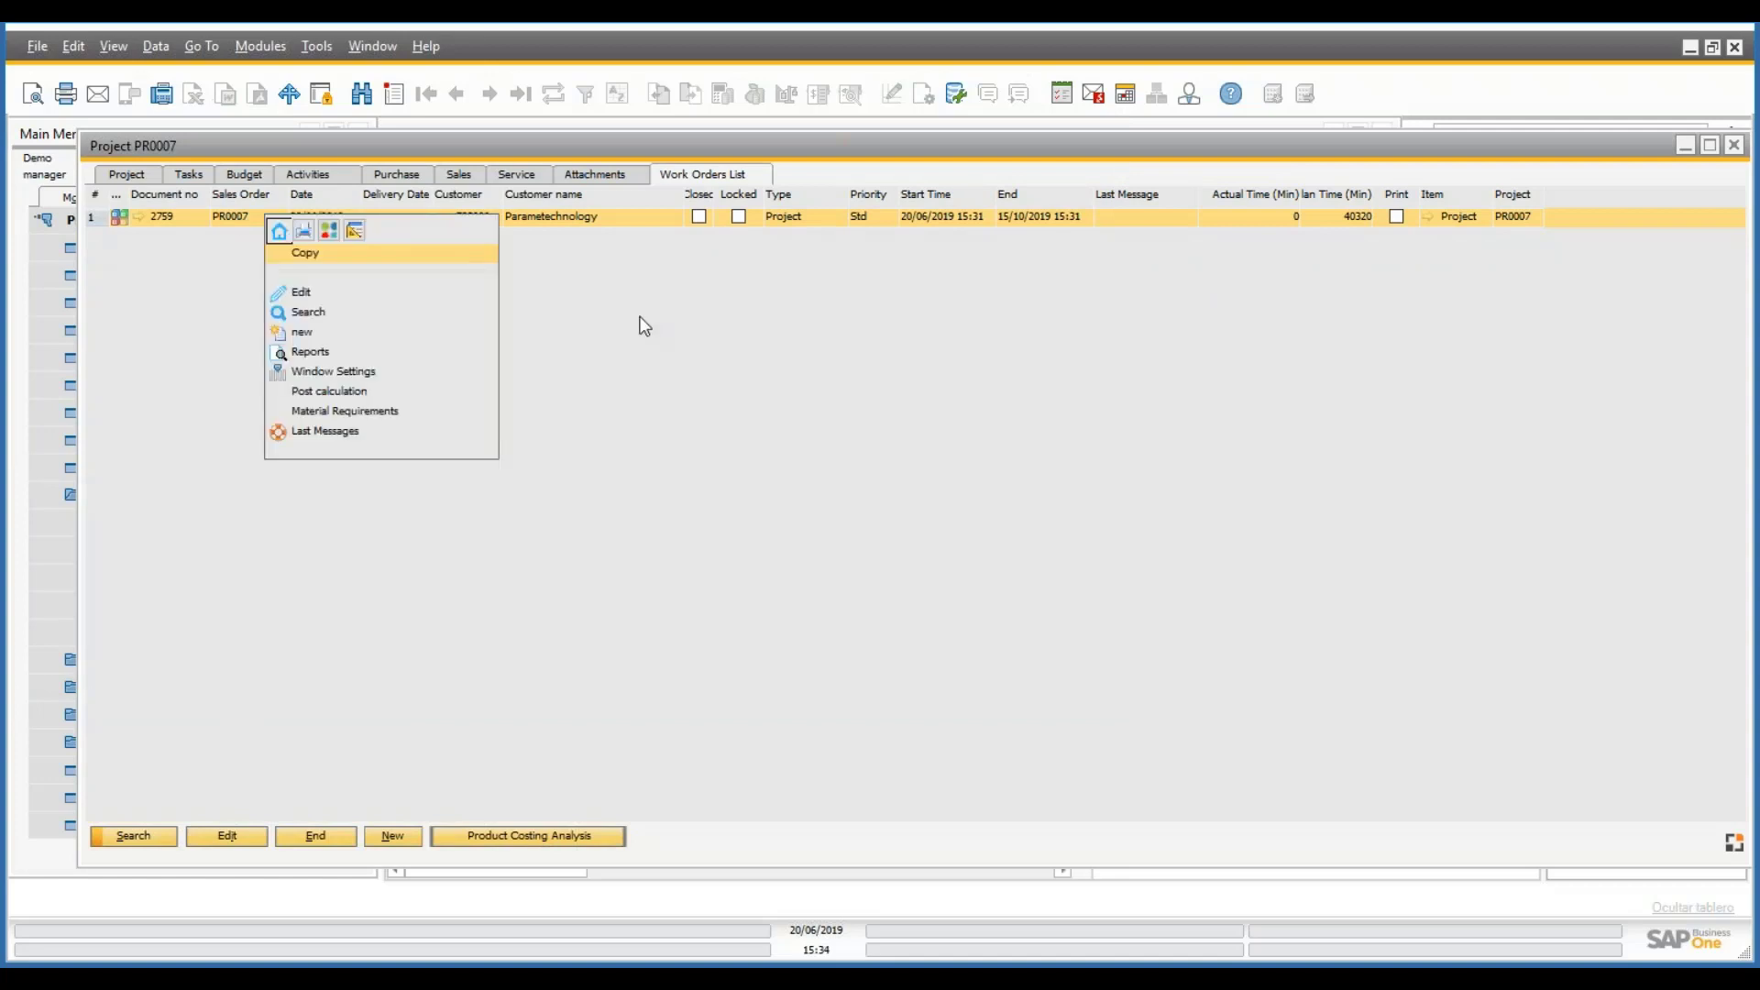
click(642, 180)
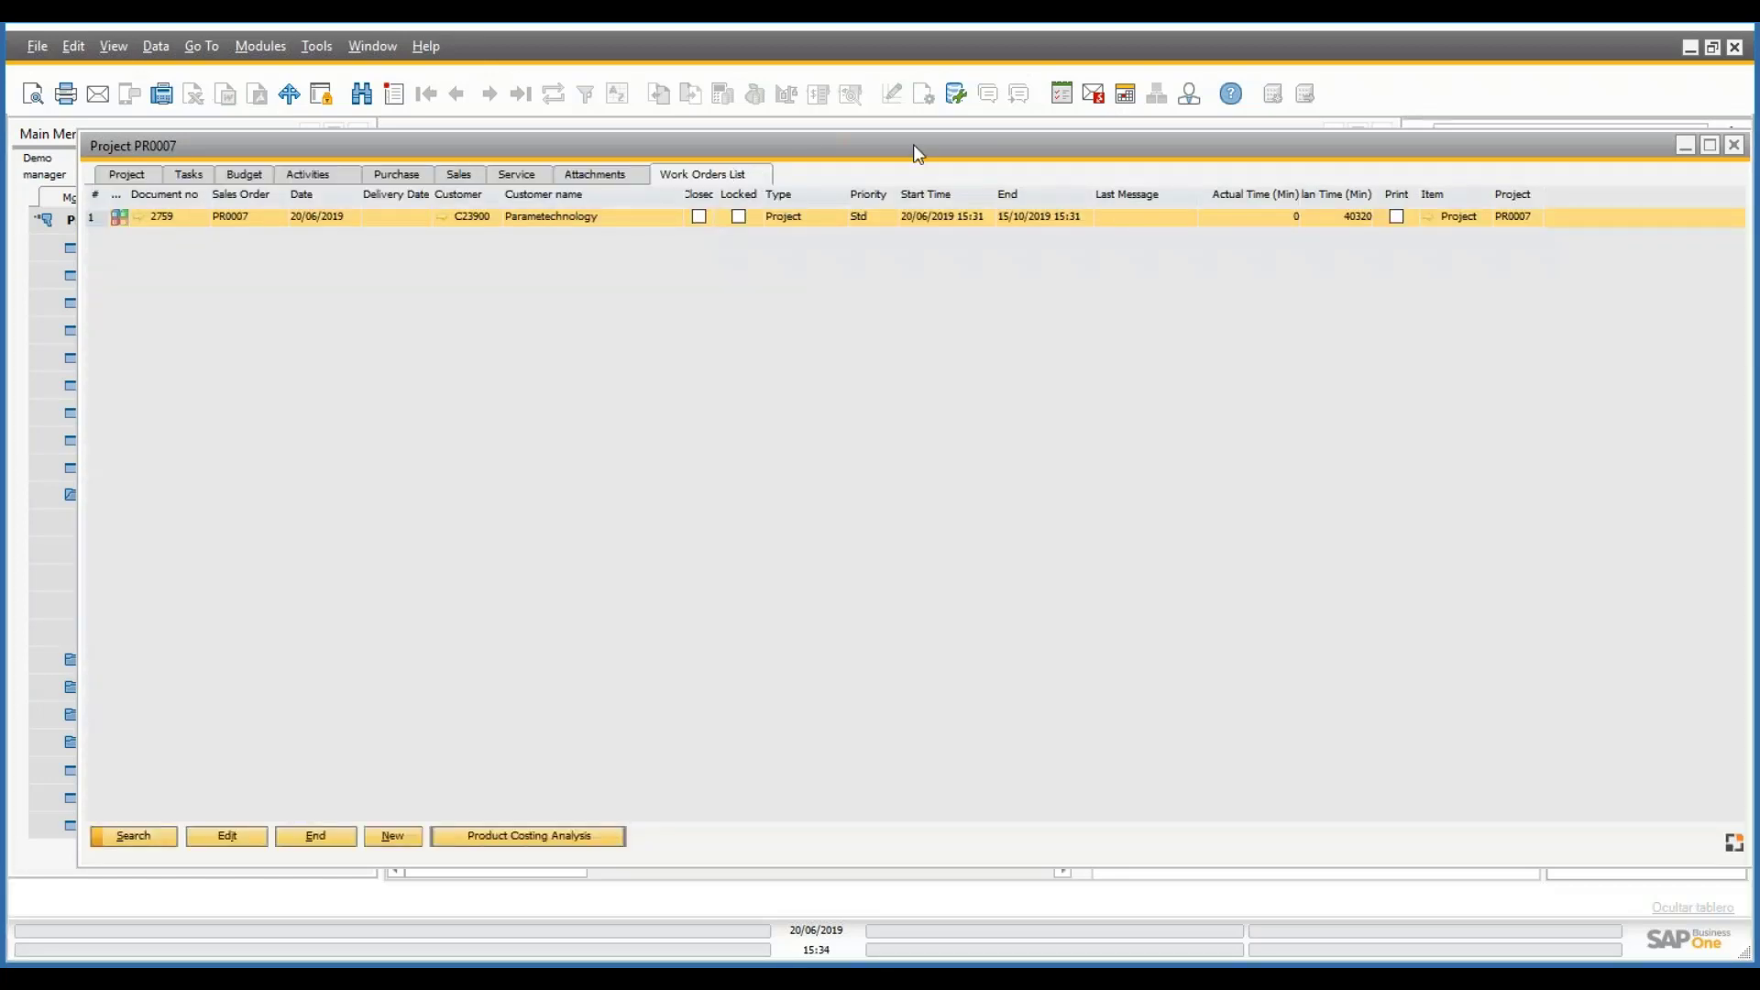
drag(794, 134, 1052, 156)
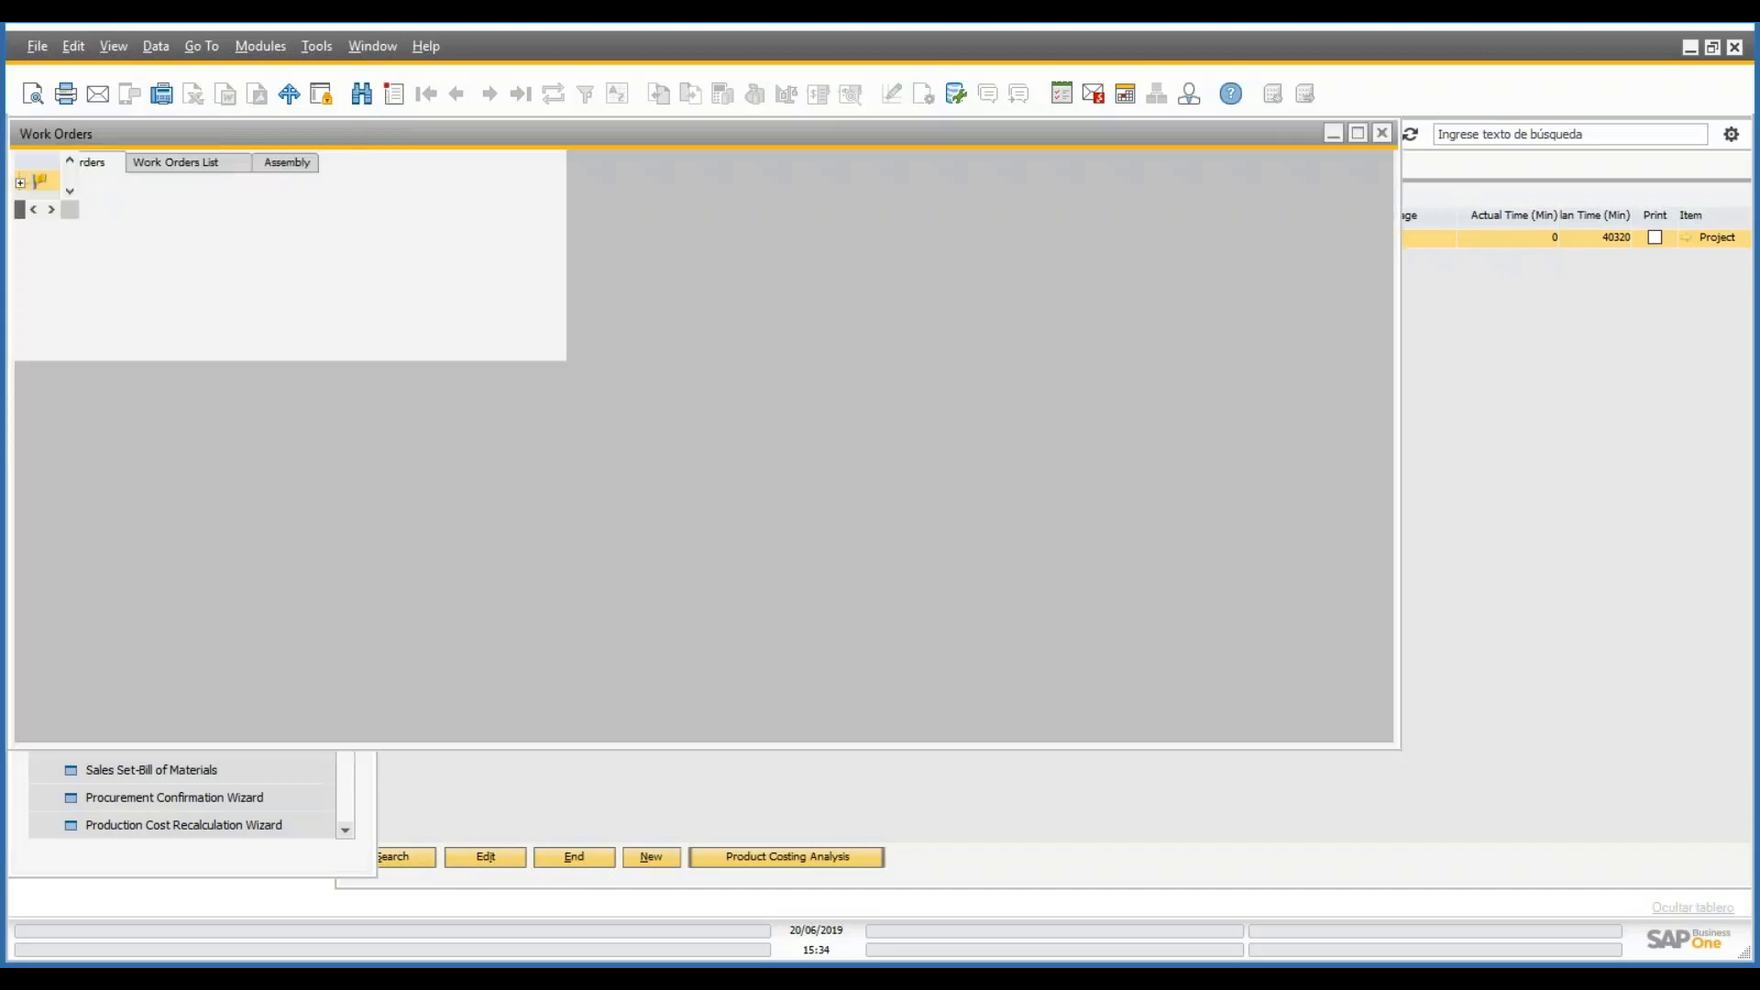
- Expand work order 2759 and browse its operations down to Production 80 and Delivery 90
scroll(1357, 393, down, 1)
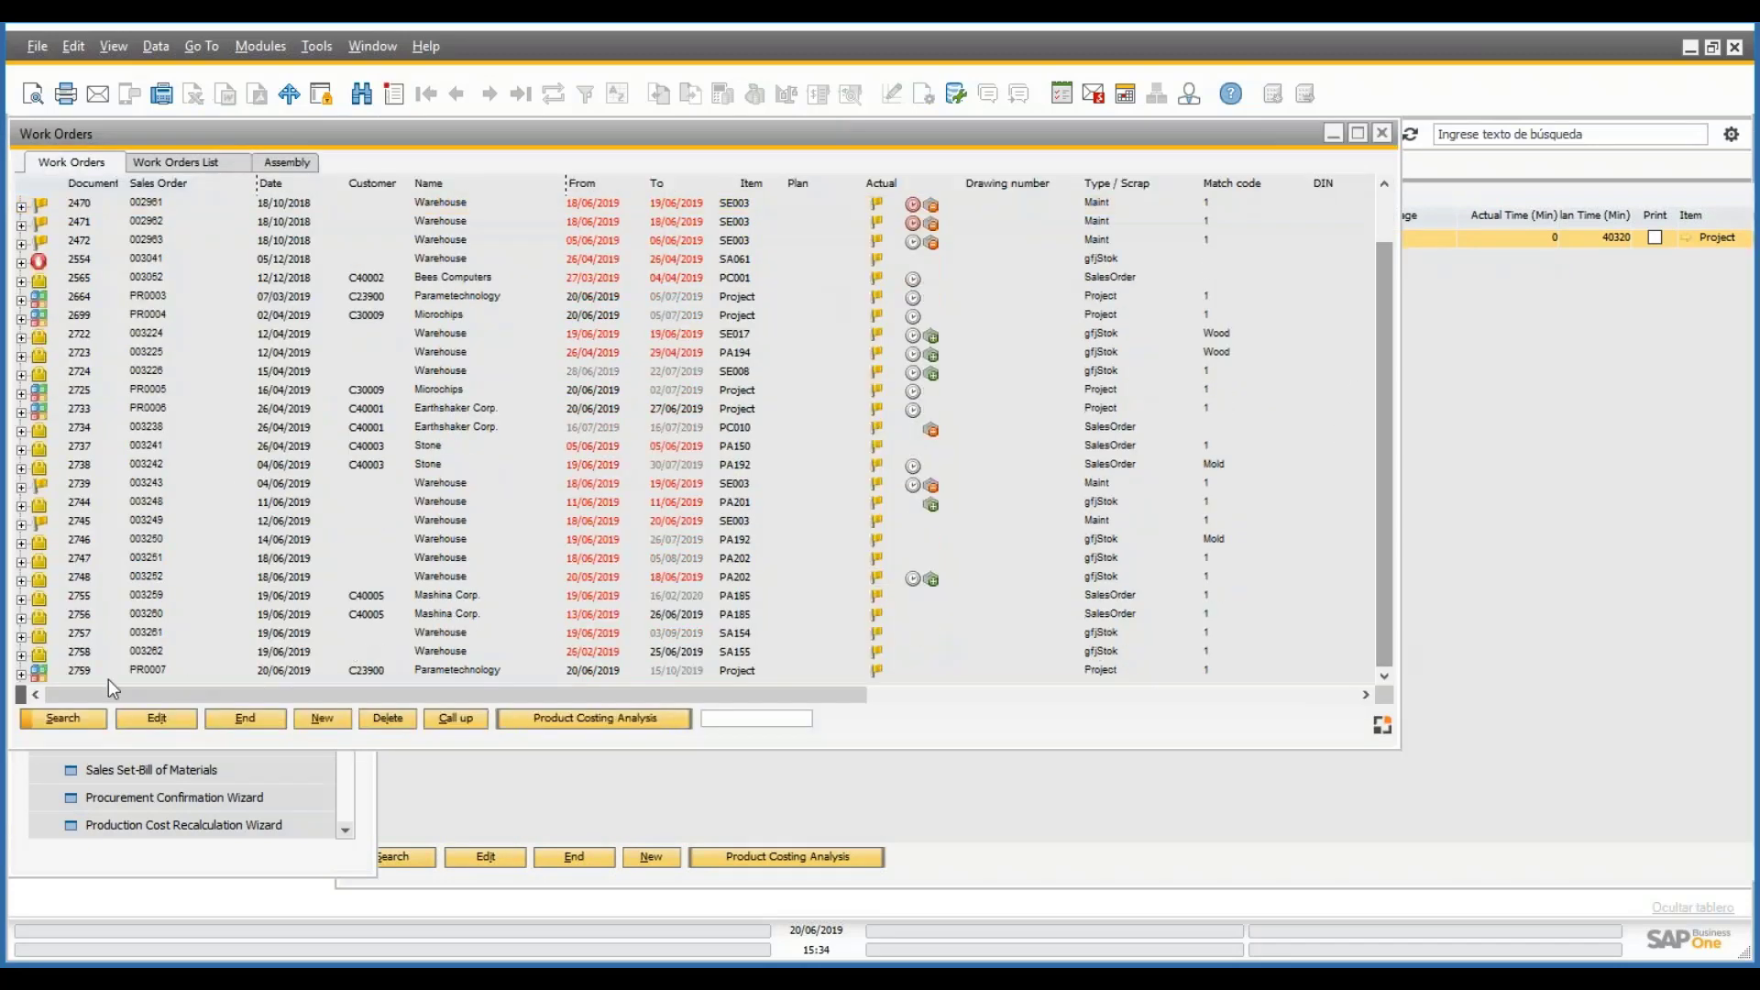
click(20, 672)
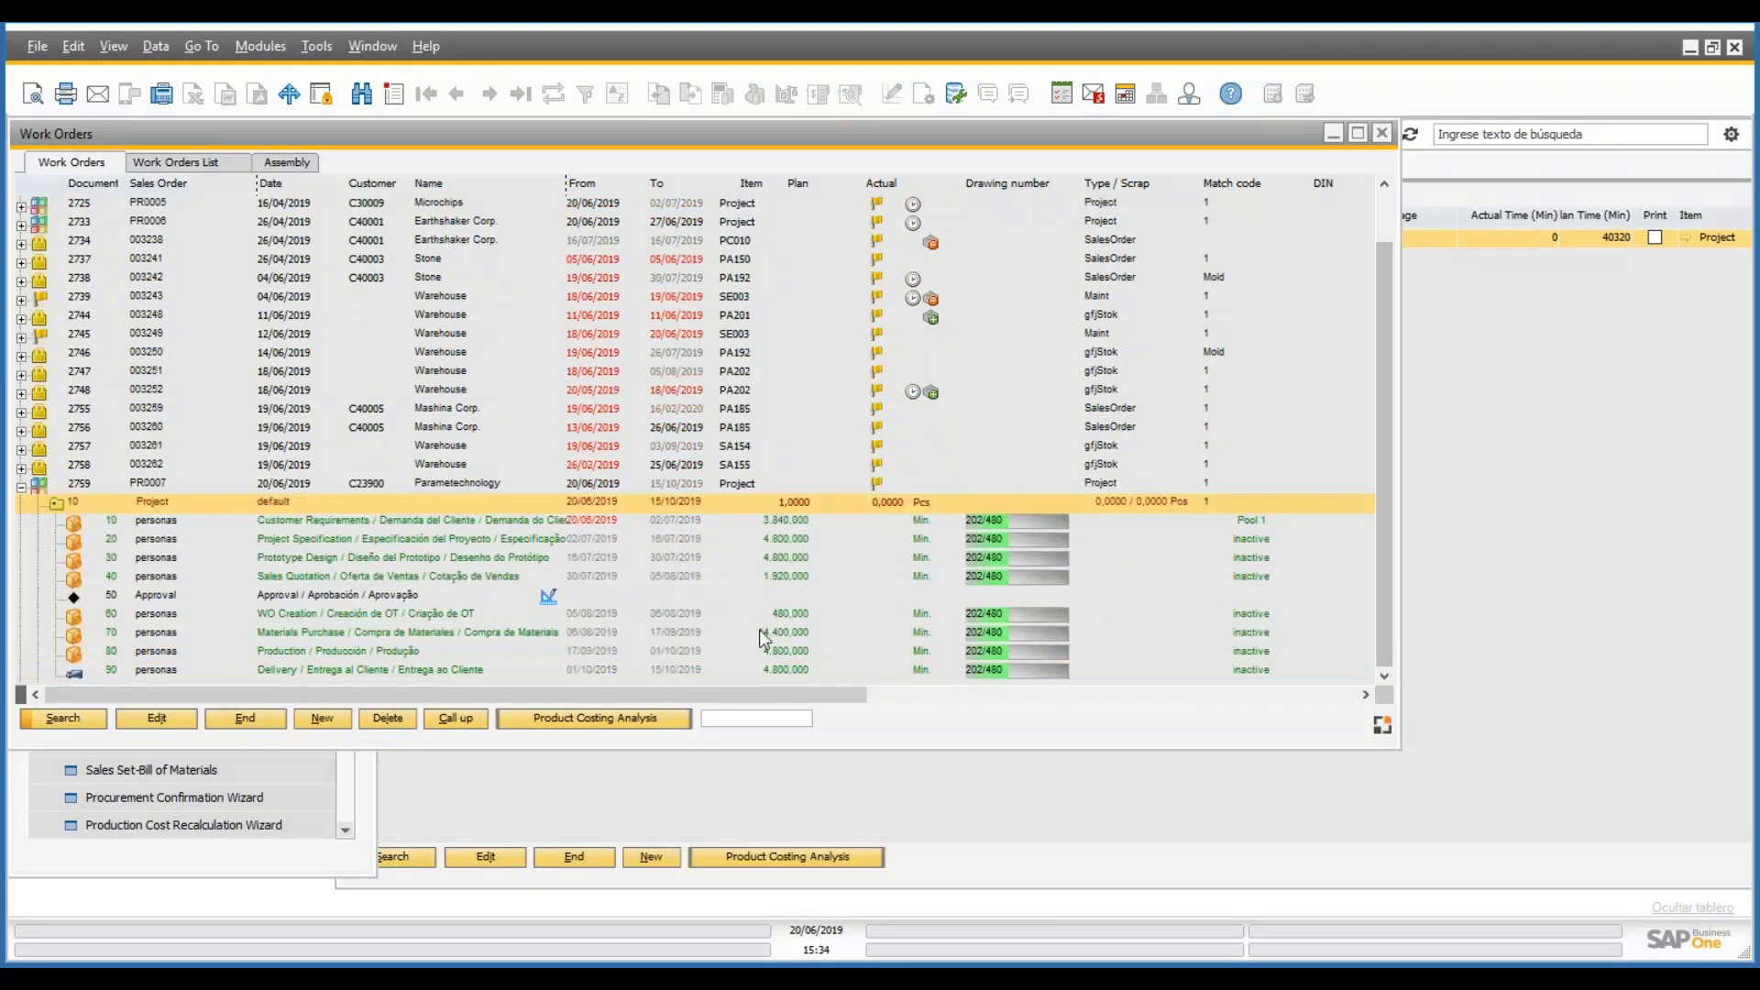
click(607, 536)
click(683, 648)
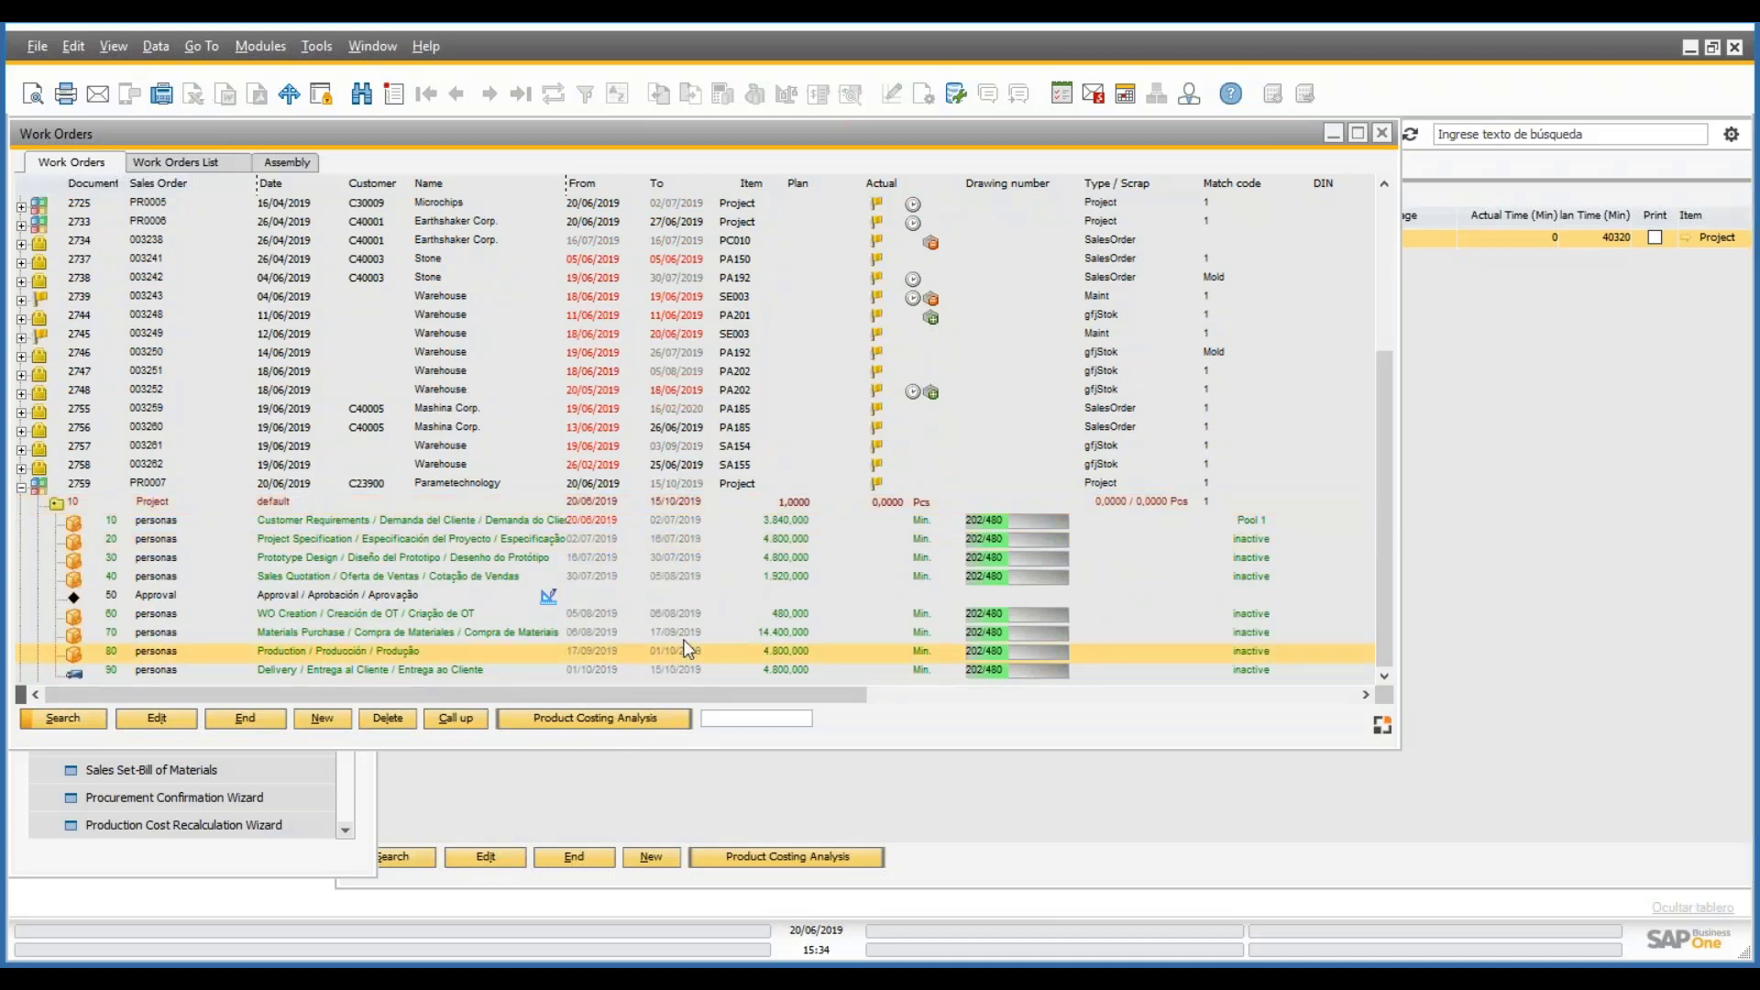
click(680, 670)
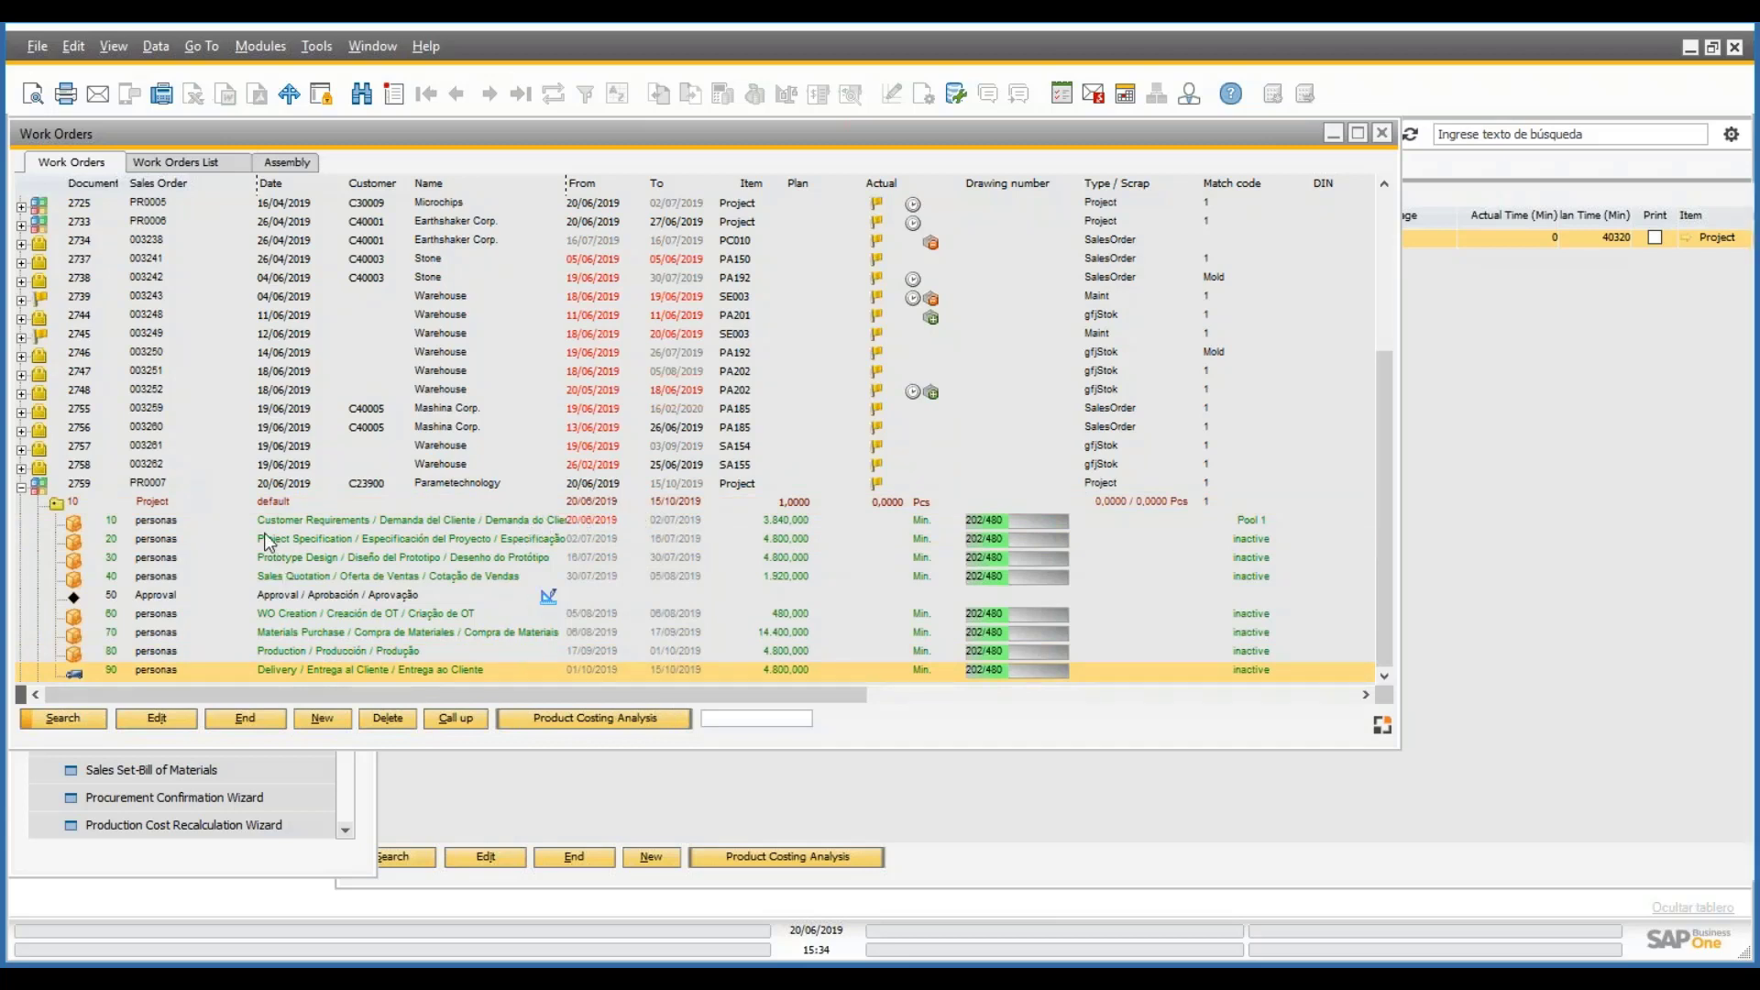
- From order 2759's Customer Requirements operation, list all dispatched operations of the personas resource
click(435, 523)
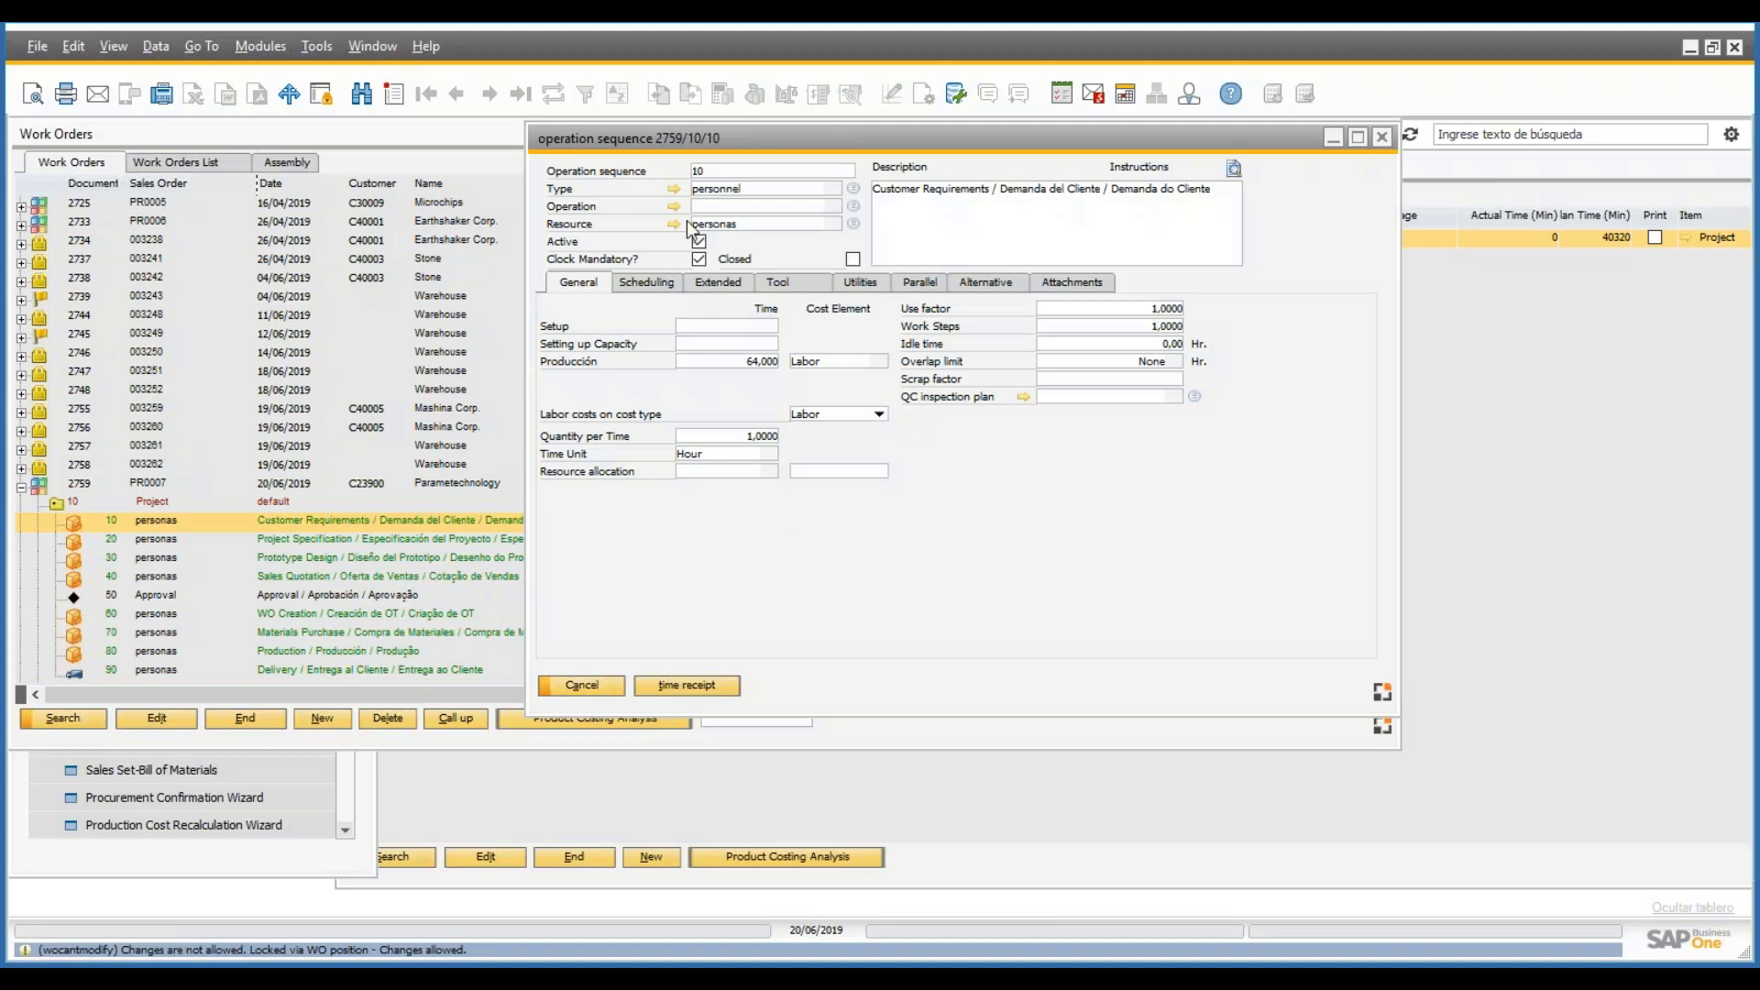
click(615, 687)
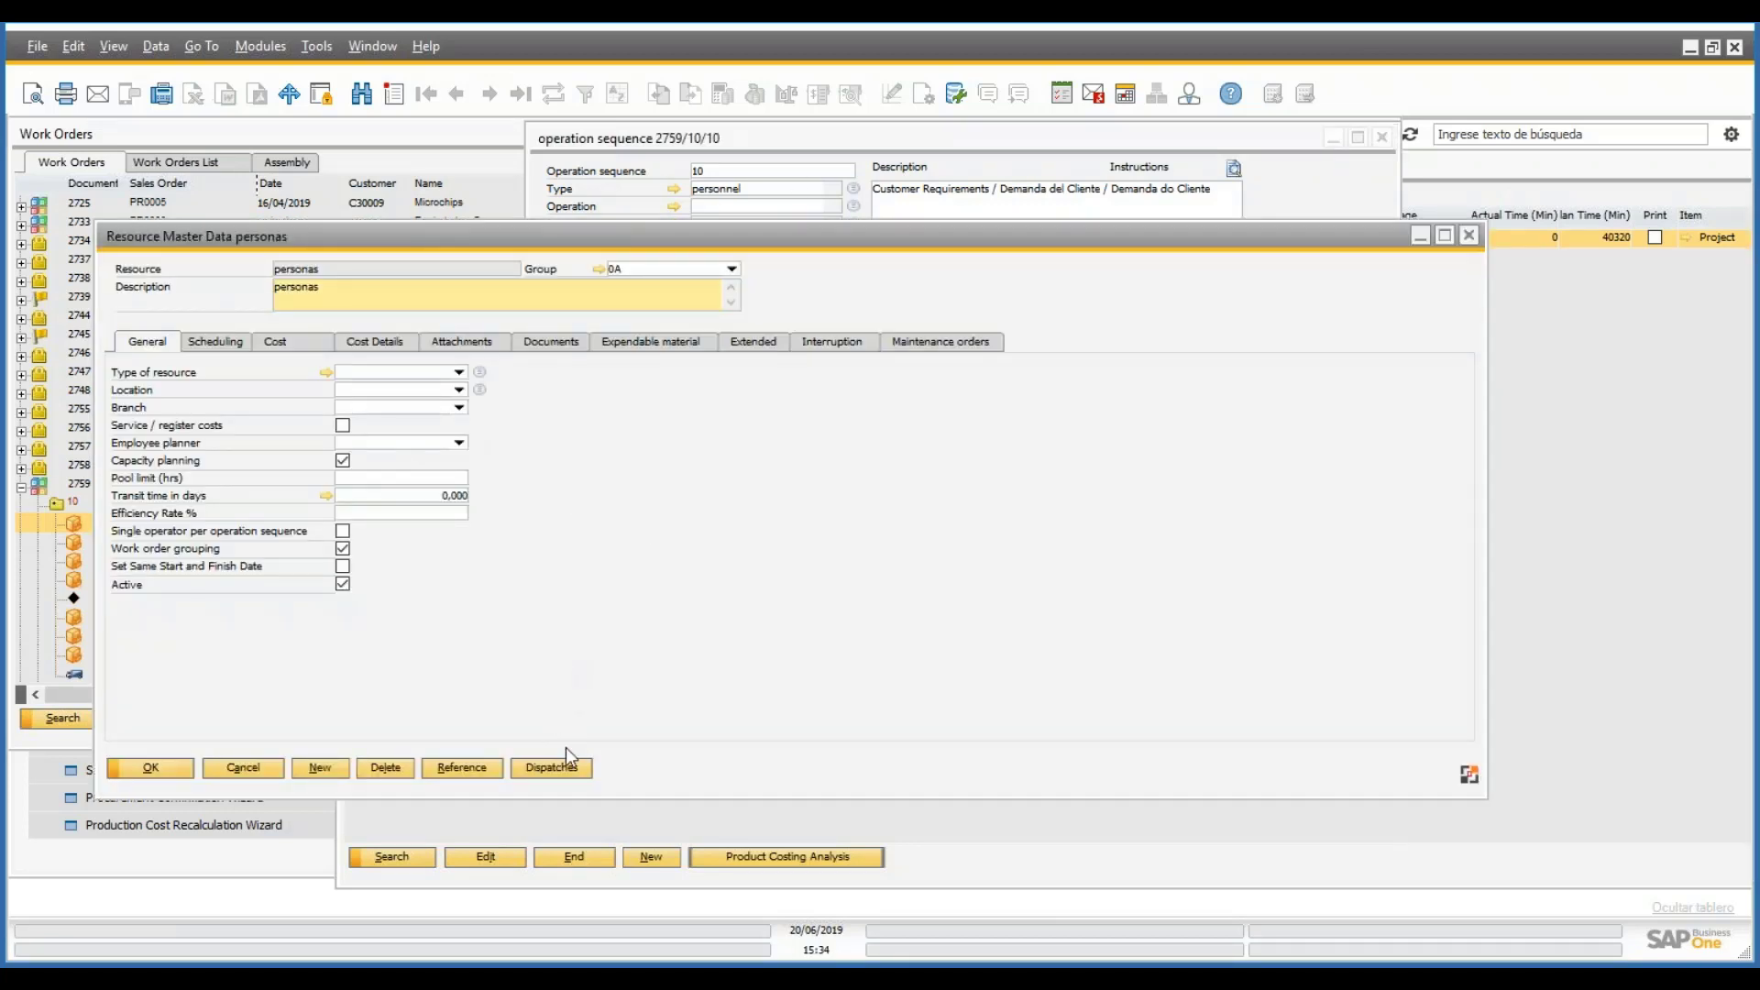
click(551, 770)
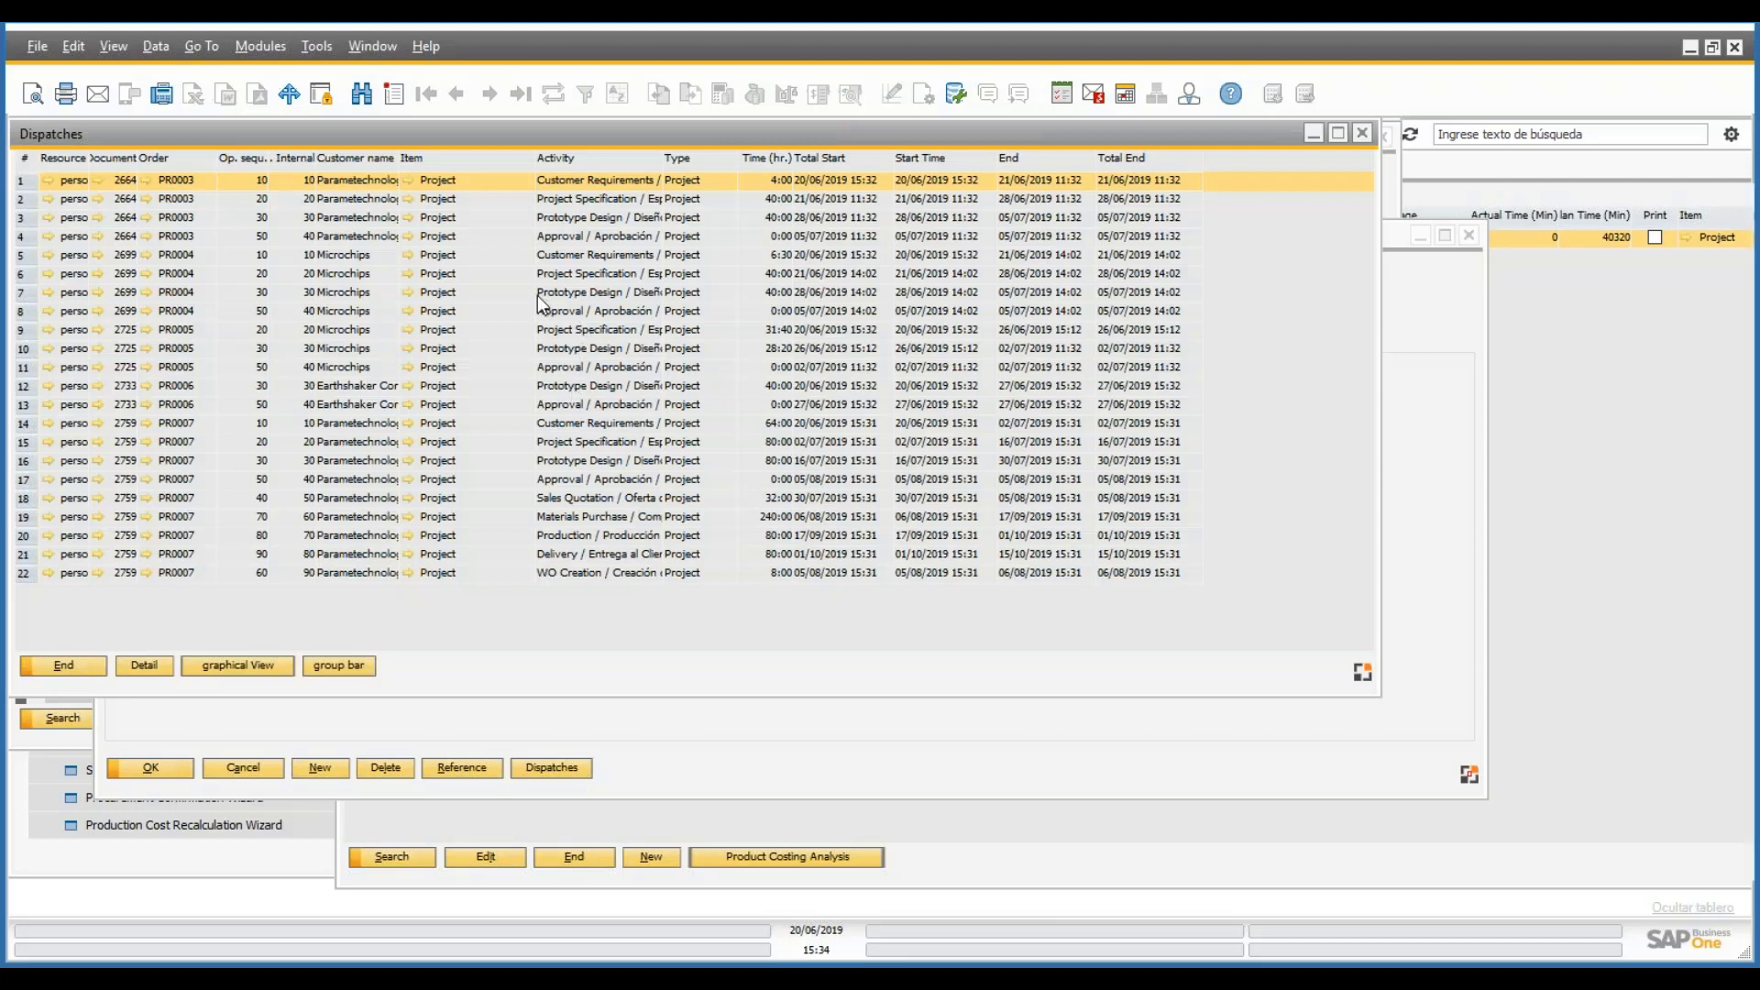
- Select the PR0007 entries in the dispatch list and double-click one to leave the list
drag(206, 428, 218, 499)
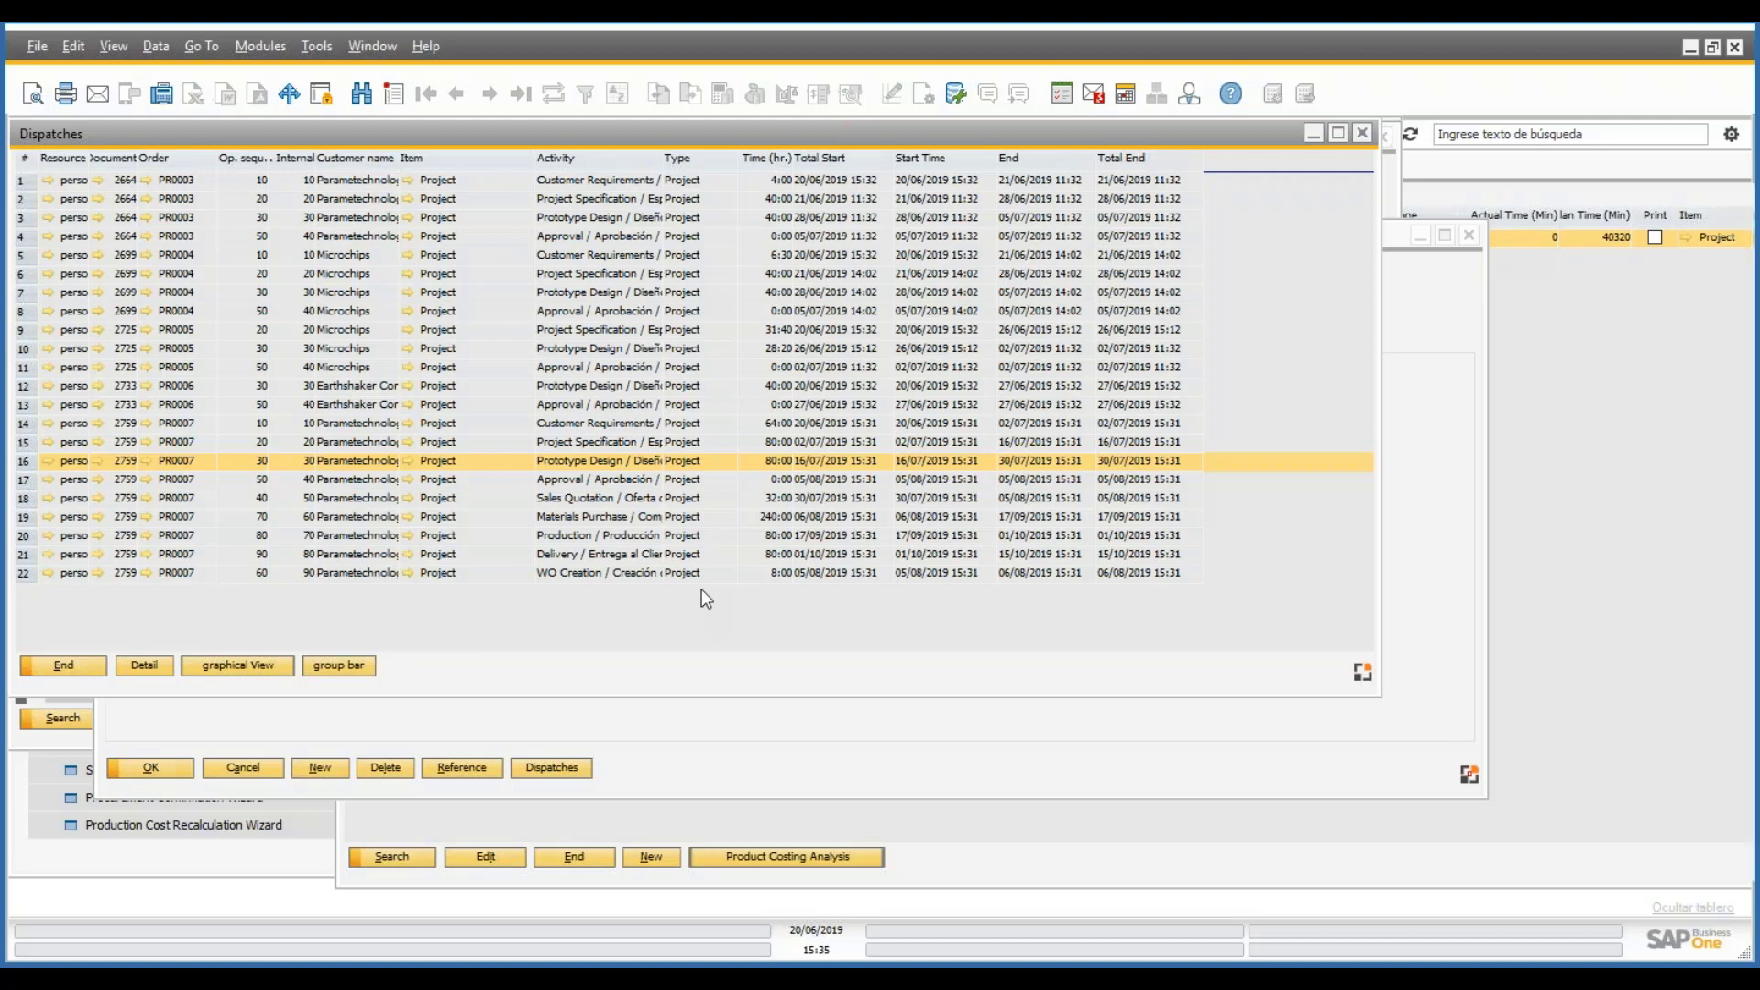
double_click(630, 423)
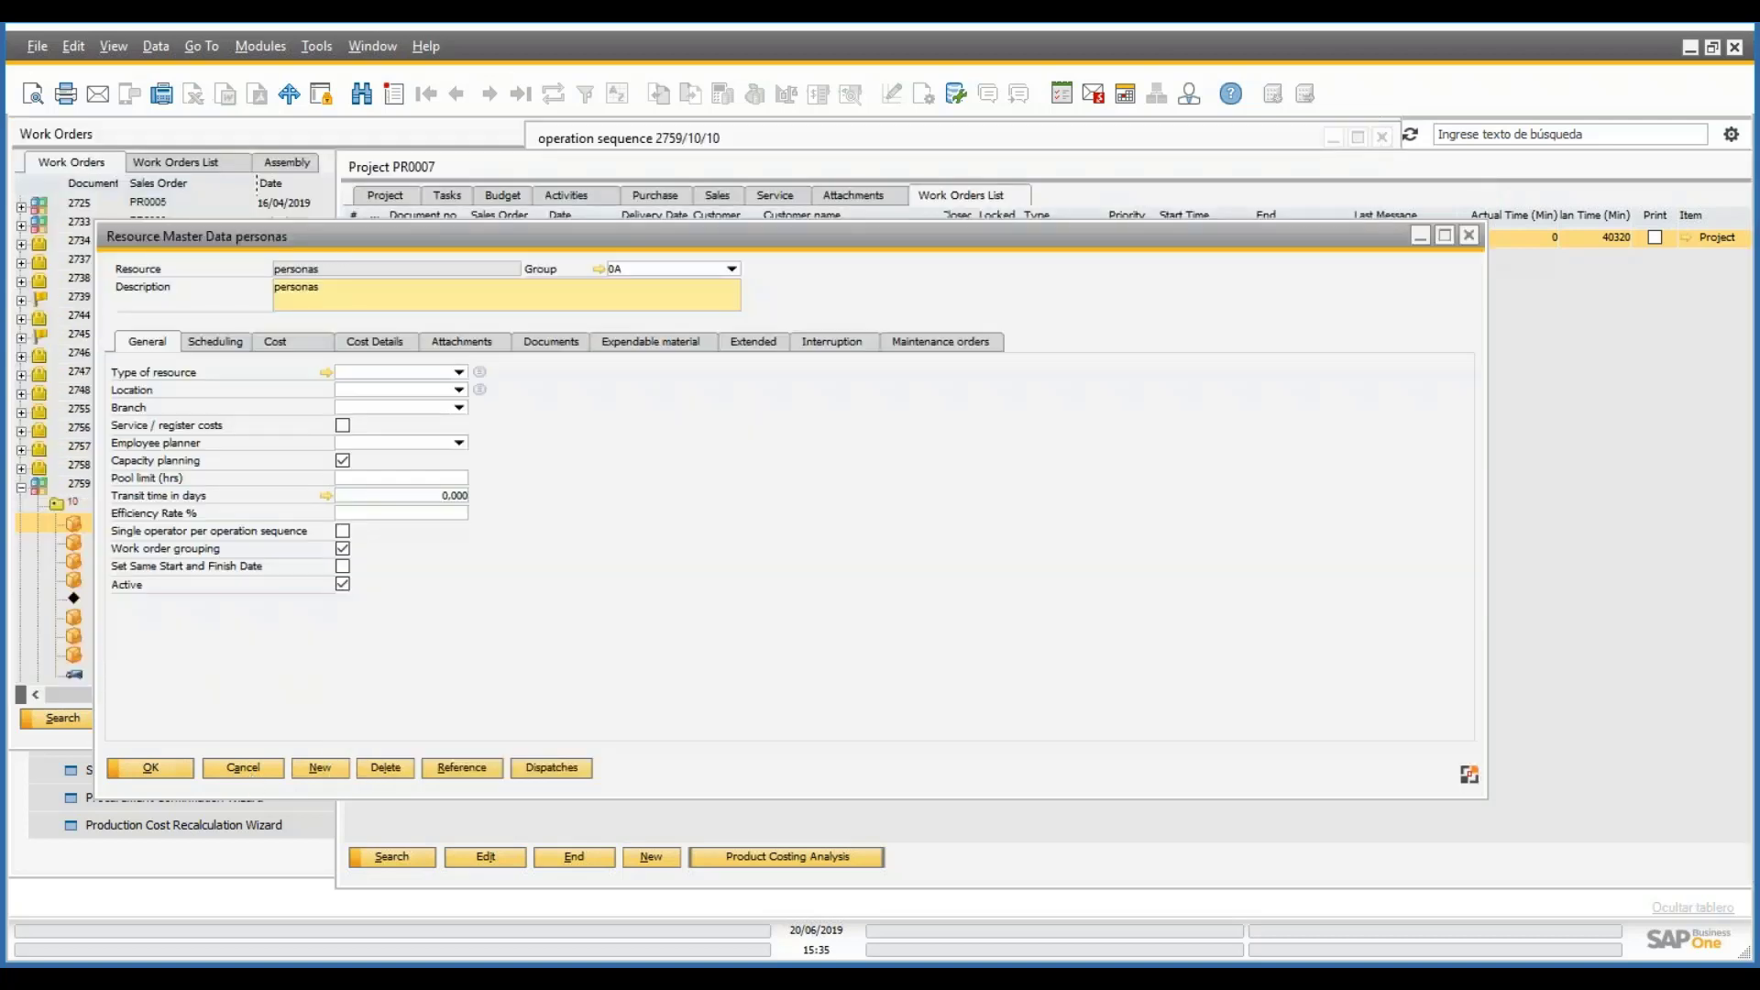
- Return to project PR0007 and view the scheduling of task 60, WO Creation
click(608, 688)
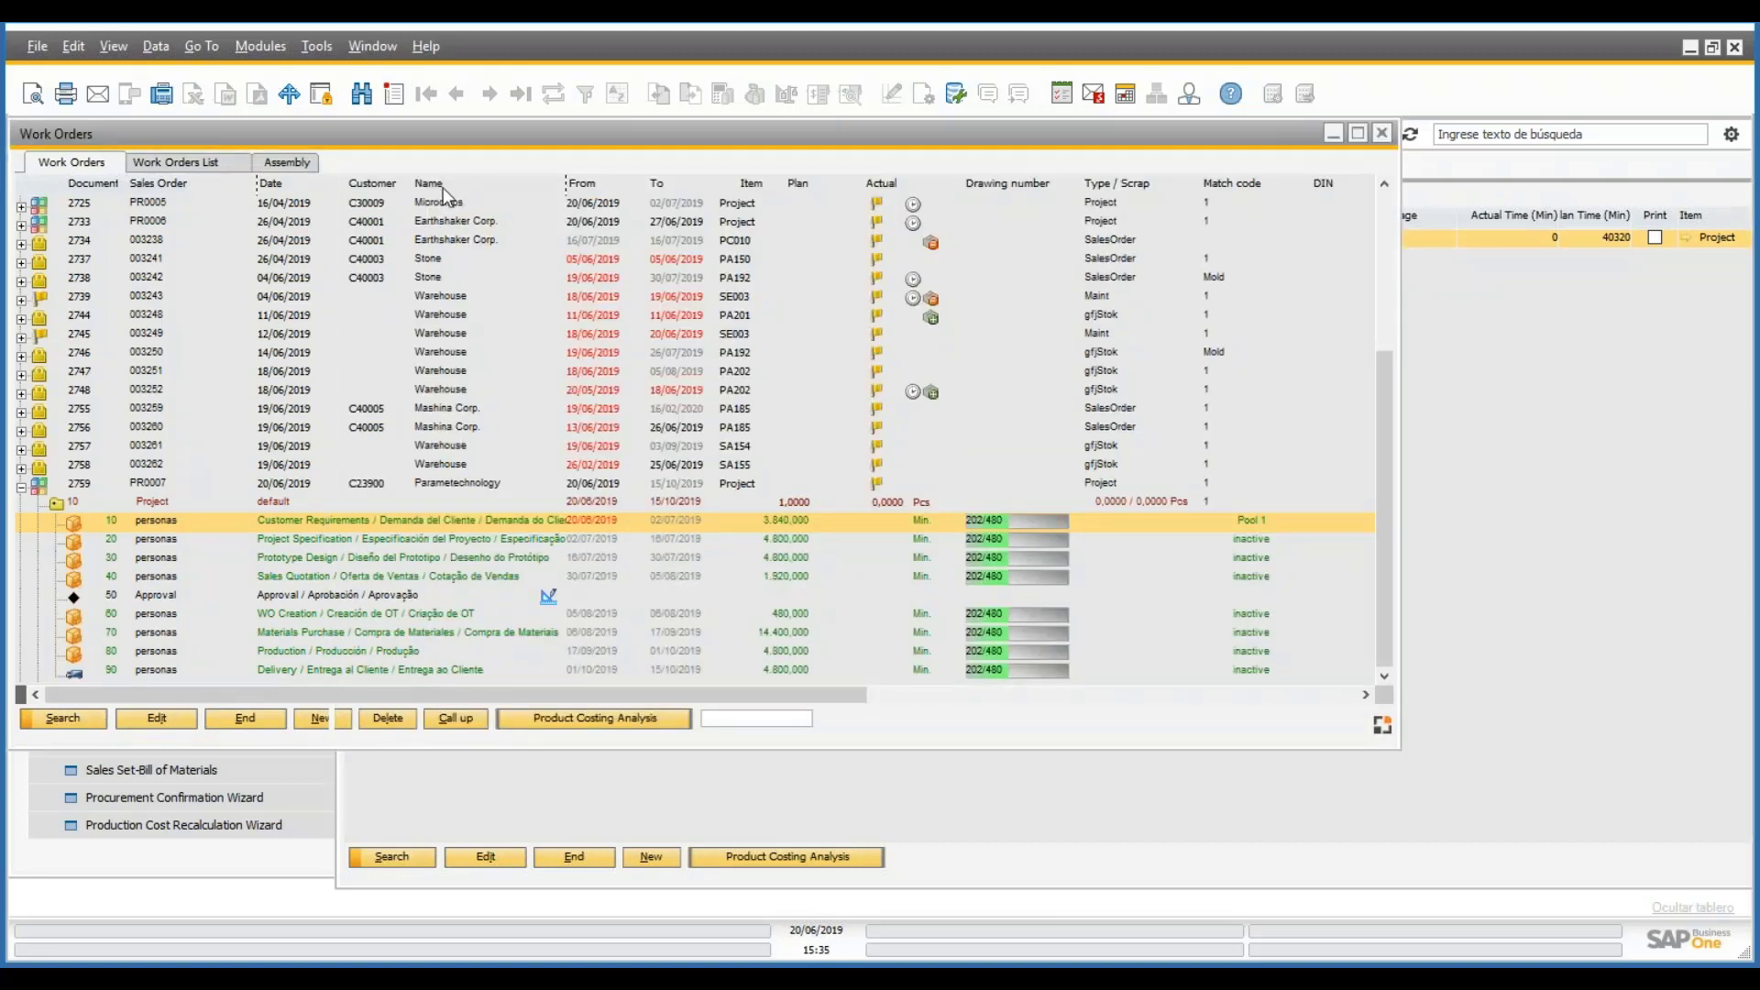
click(1492, 173)
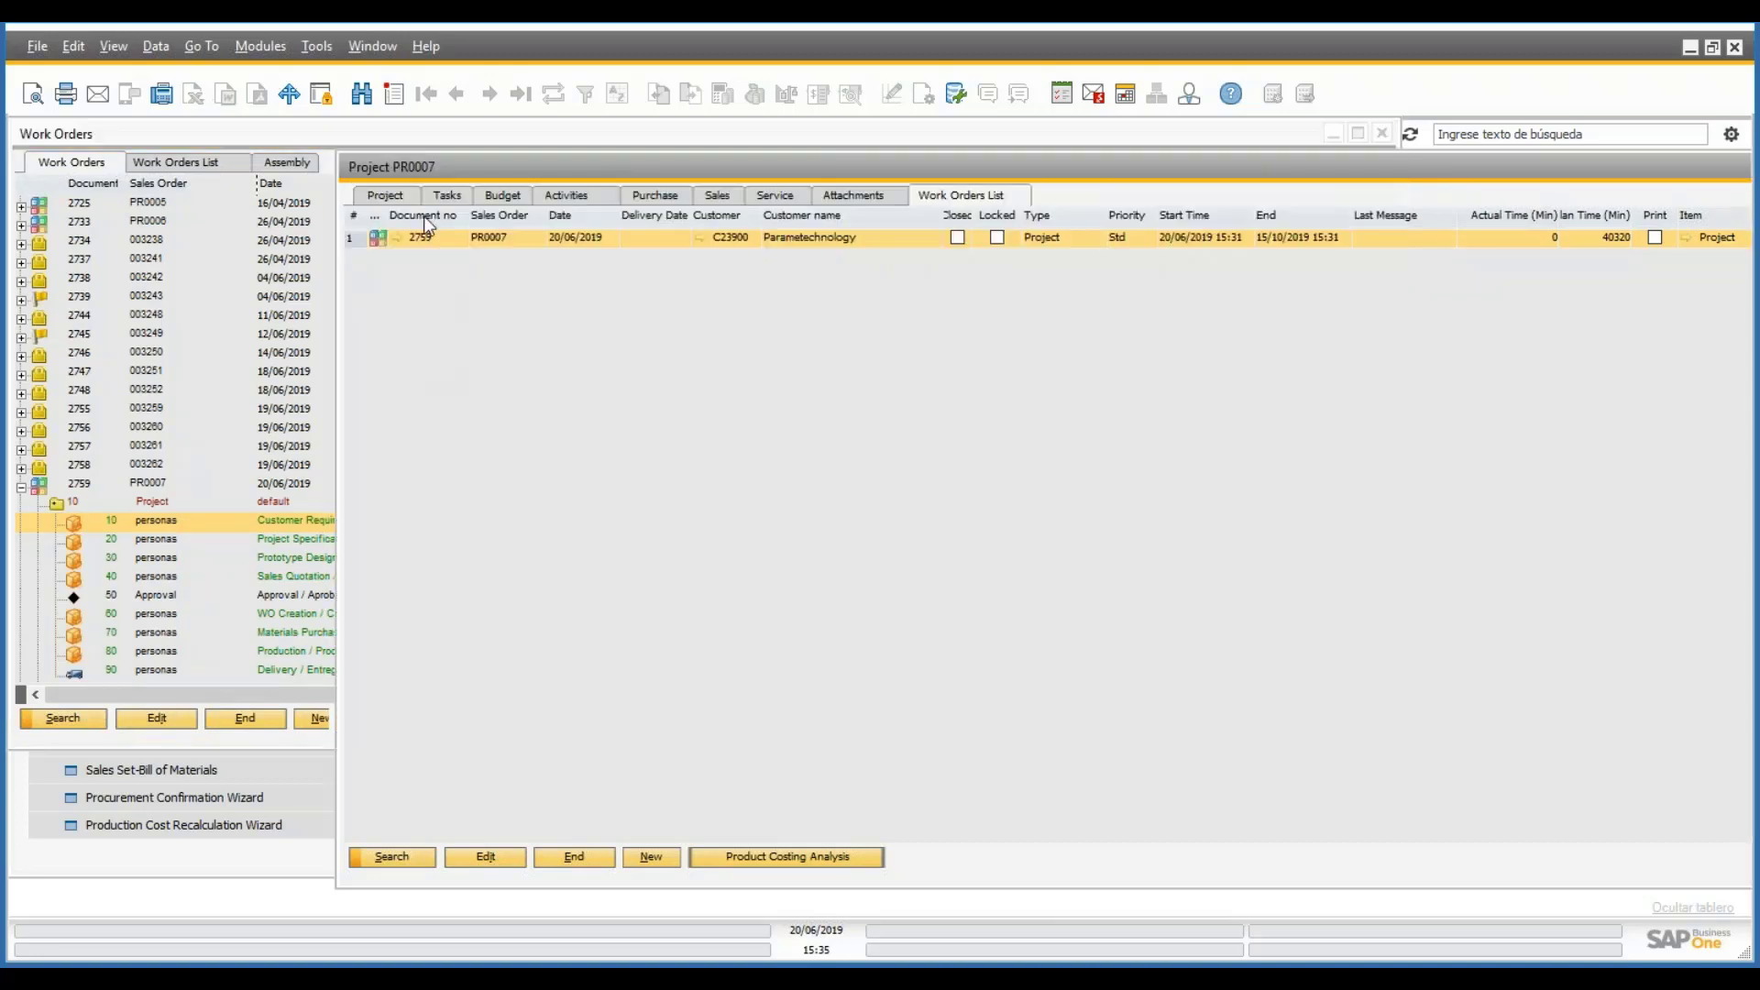
click(574, 434)
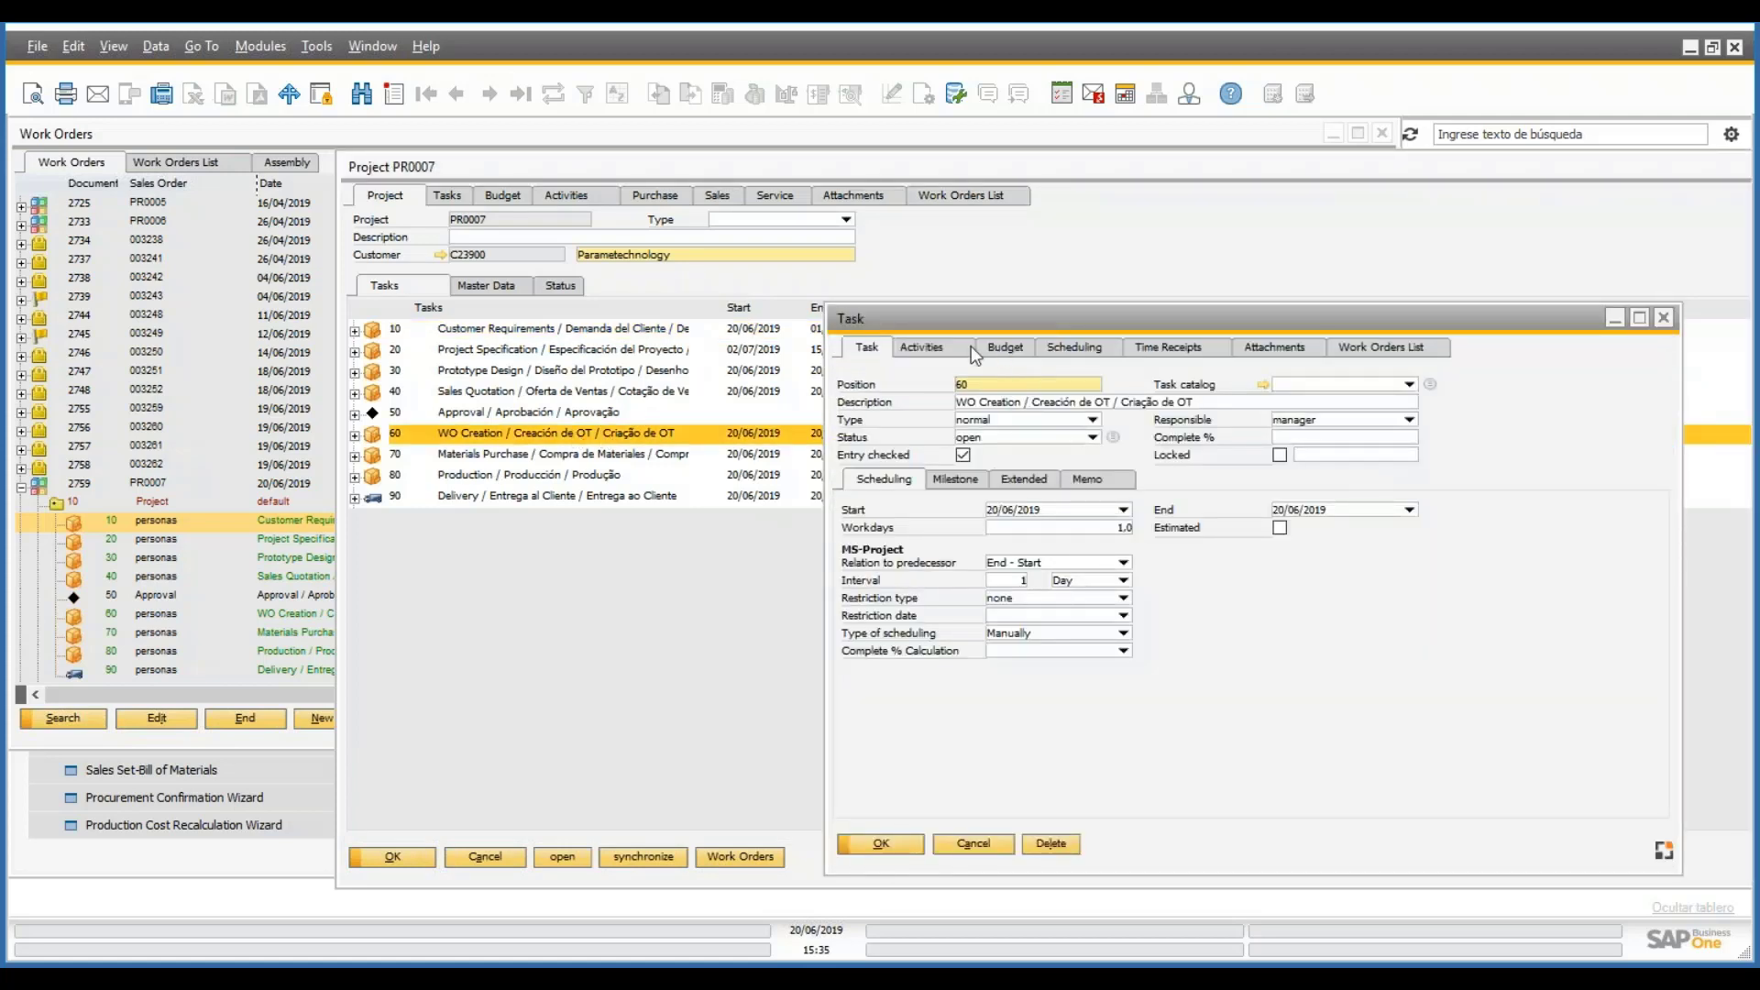
click(1074, 347)
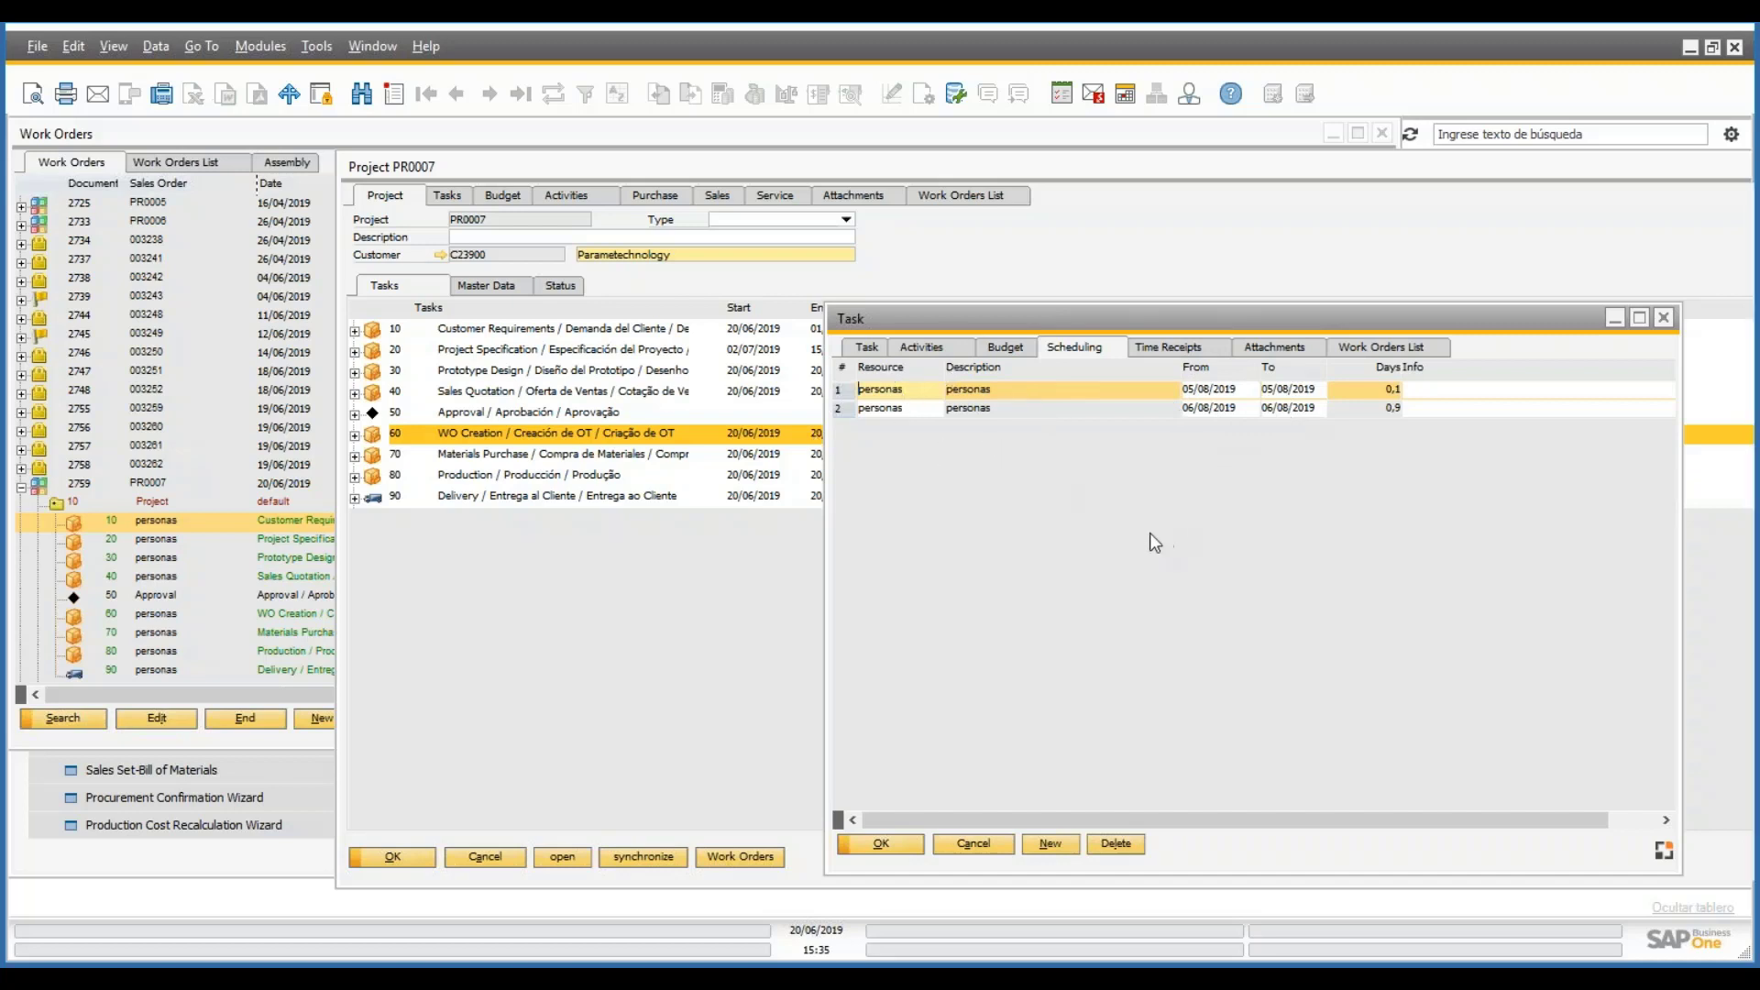
- Compare work order operations 70 and 60 with WO Creation's general task details
click(187, 554)
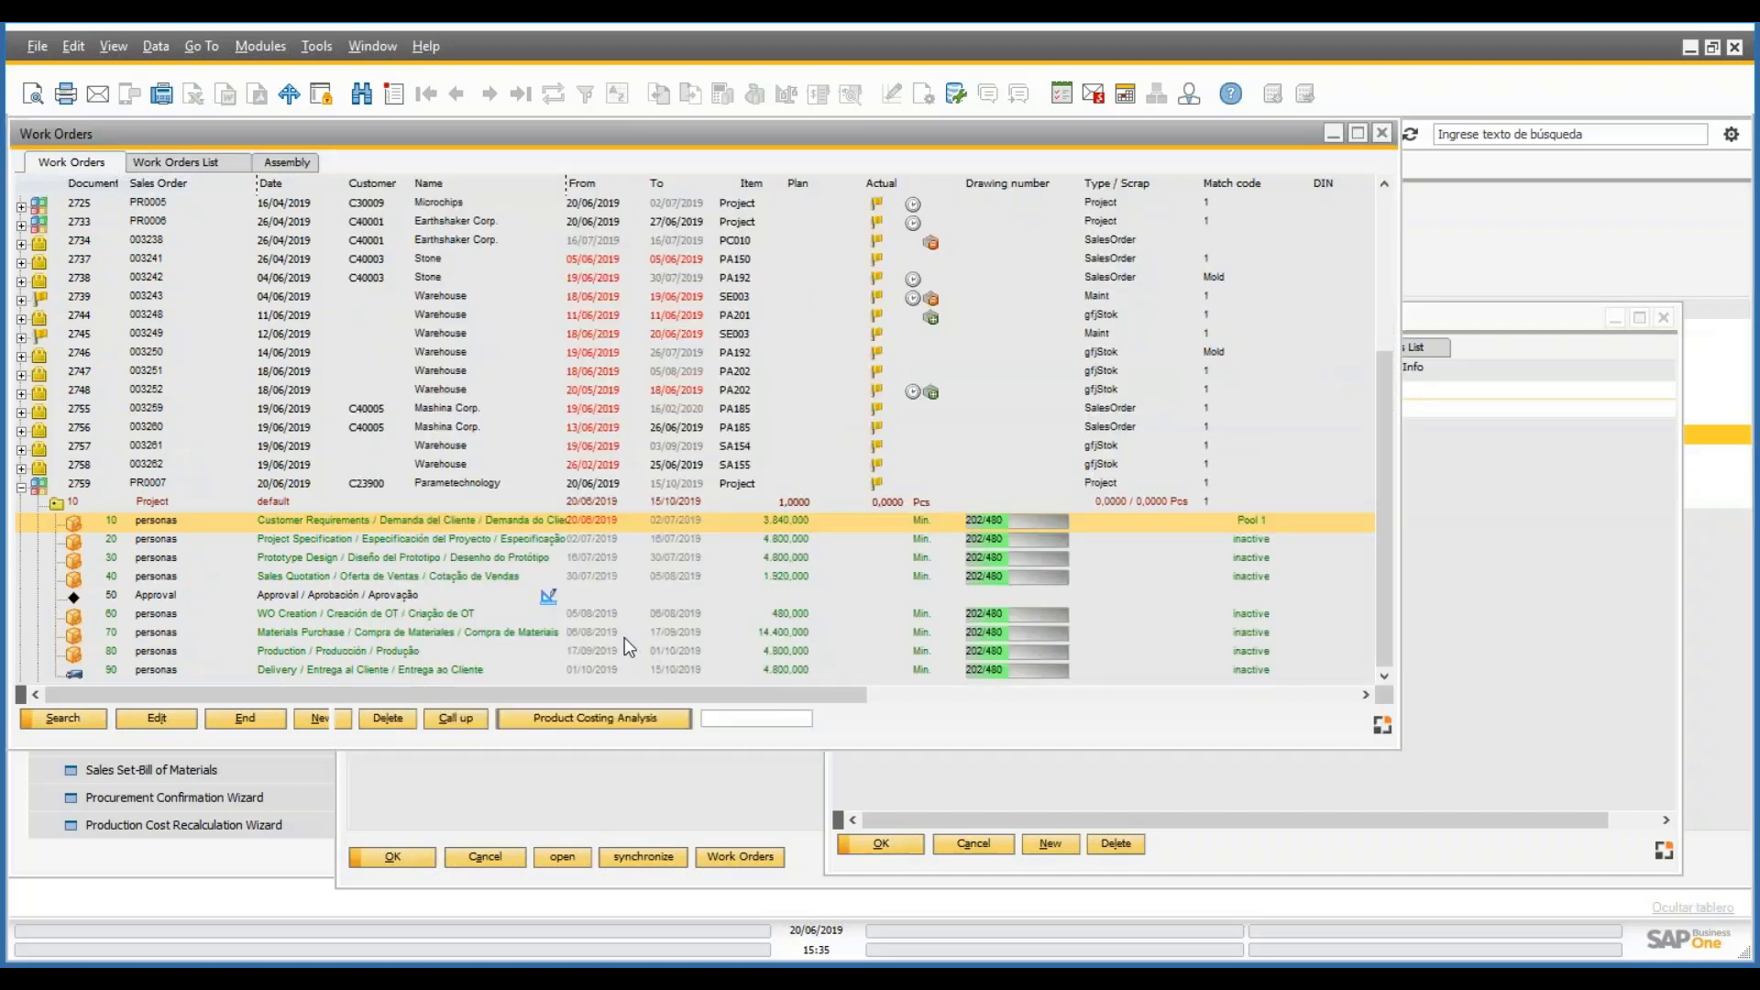
click(316, 631)
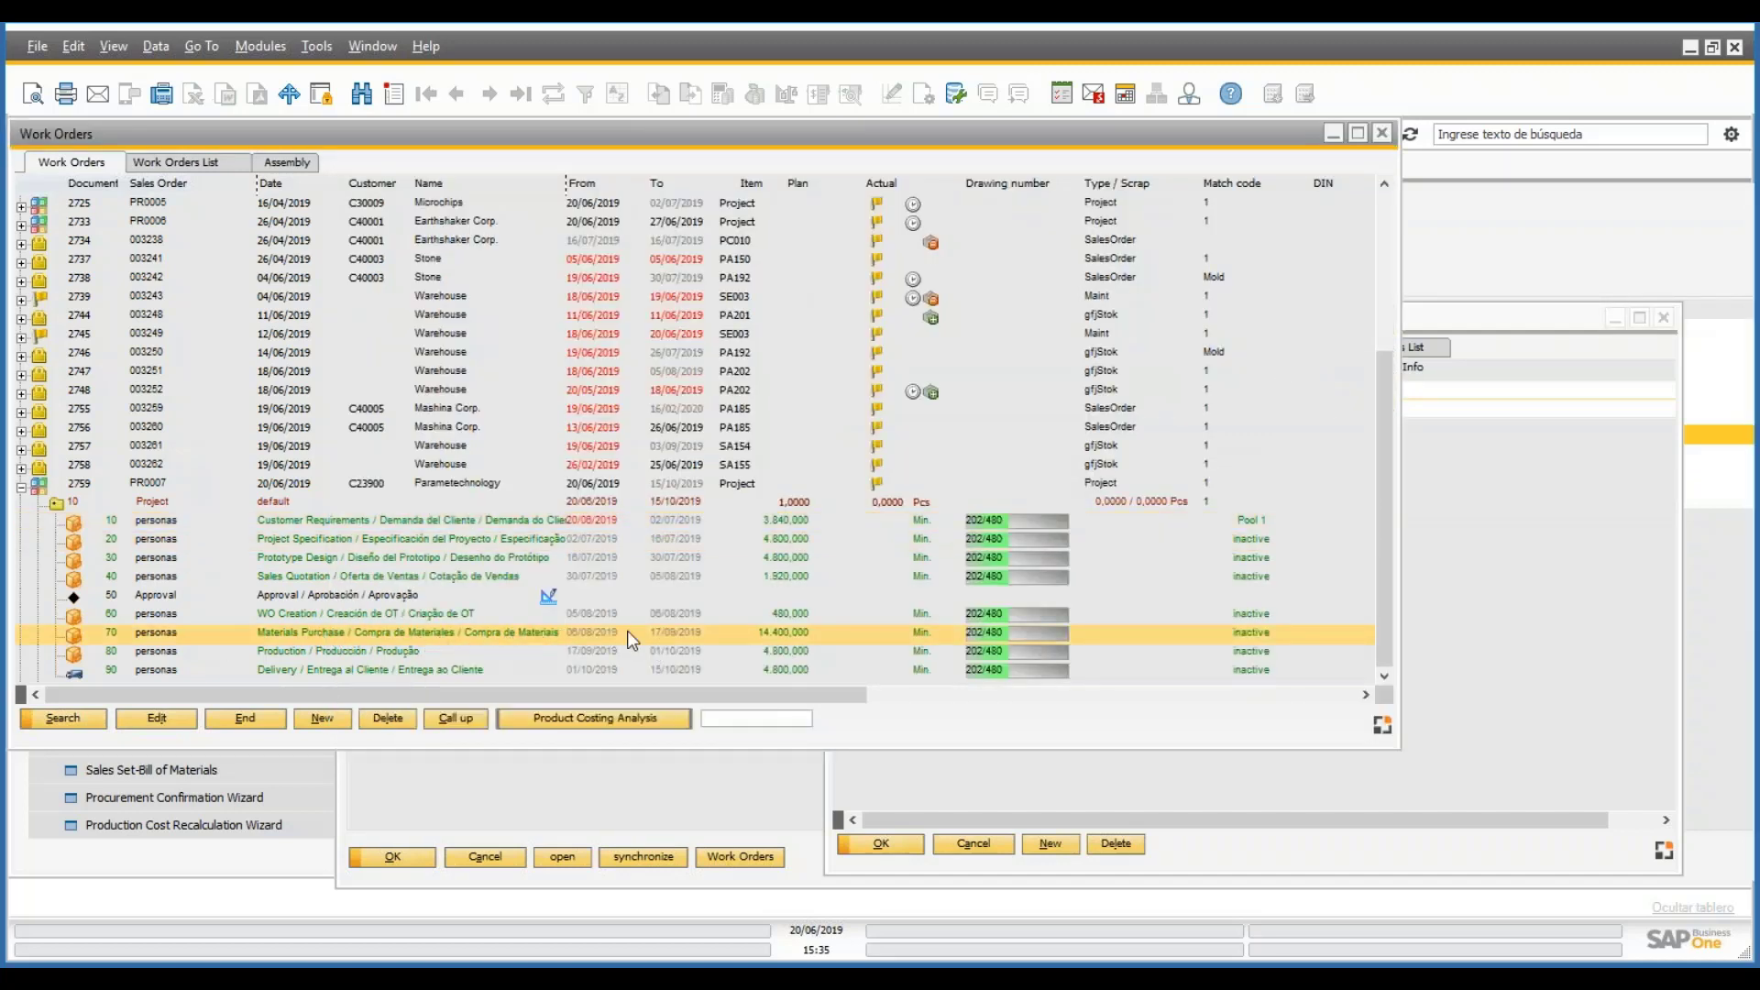
click(609, 614)
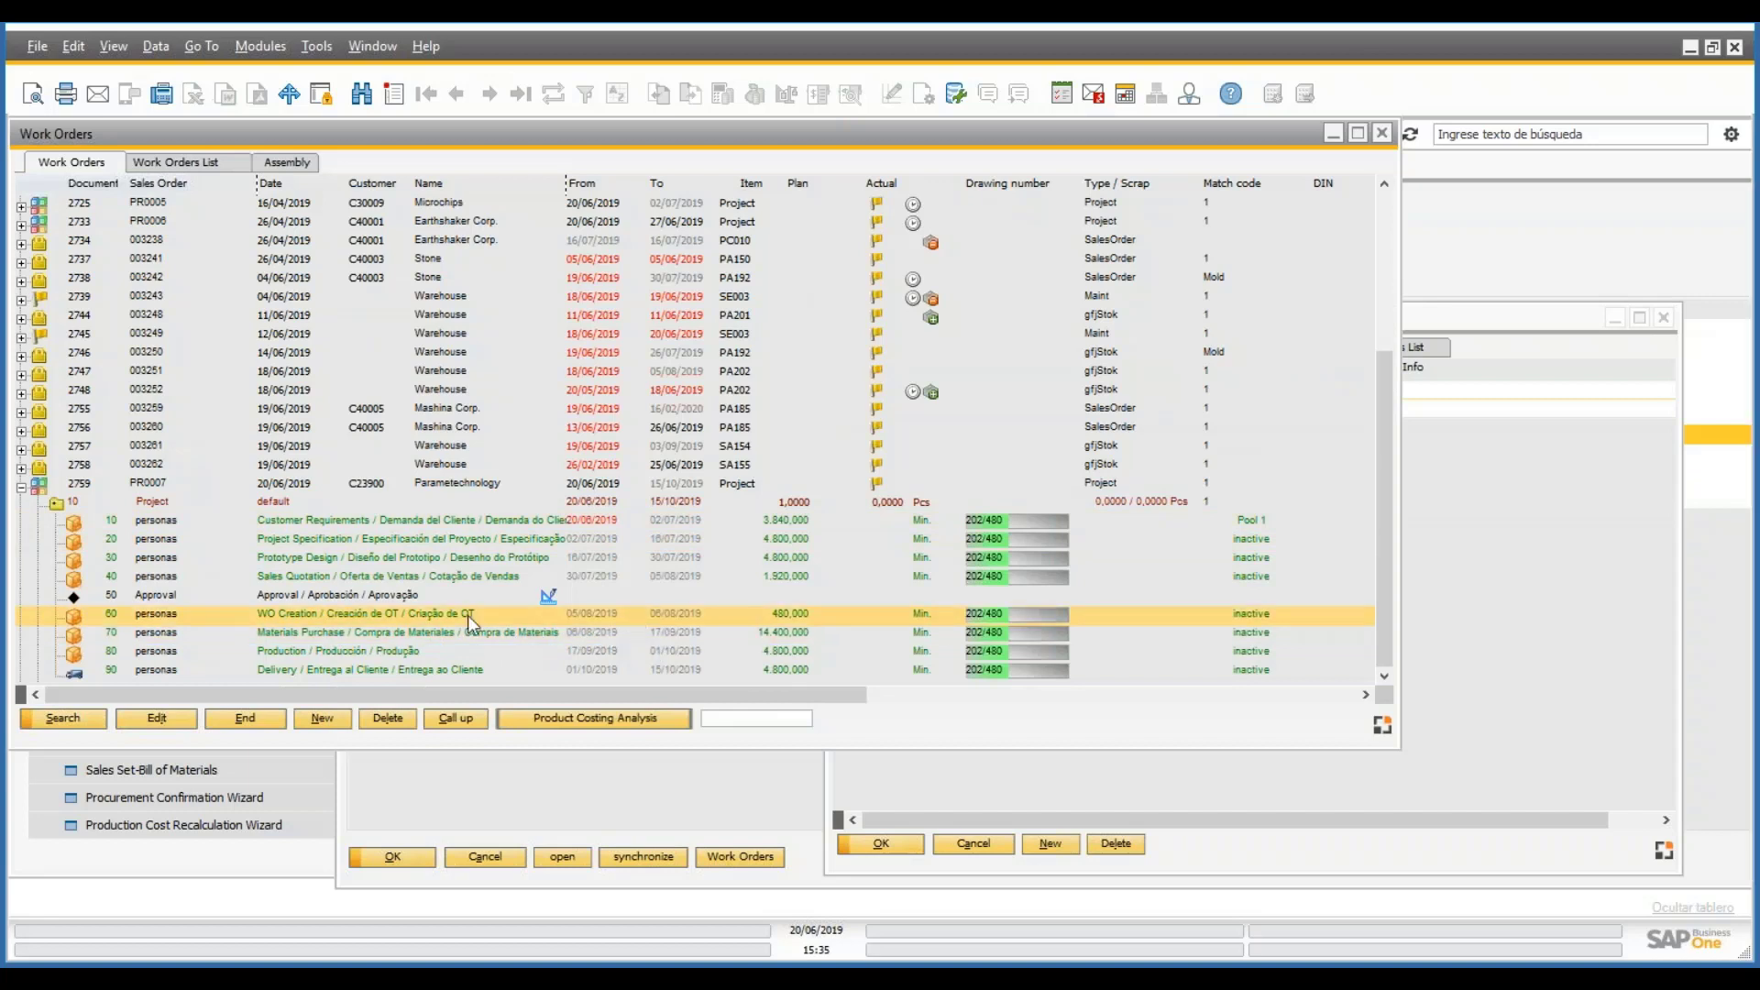
click(1463, 581)
click(854, 354)
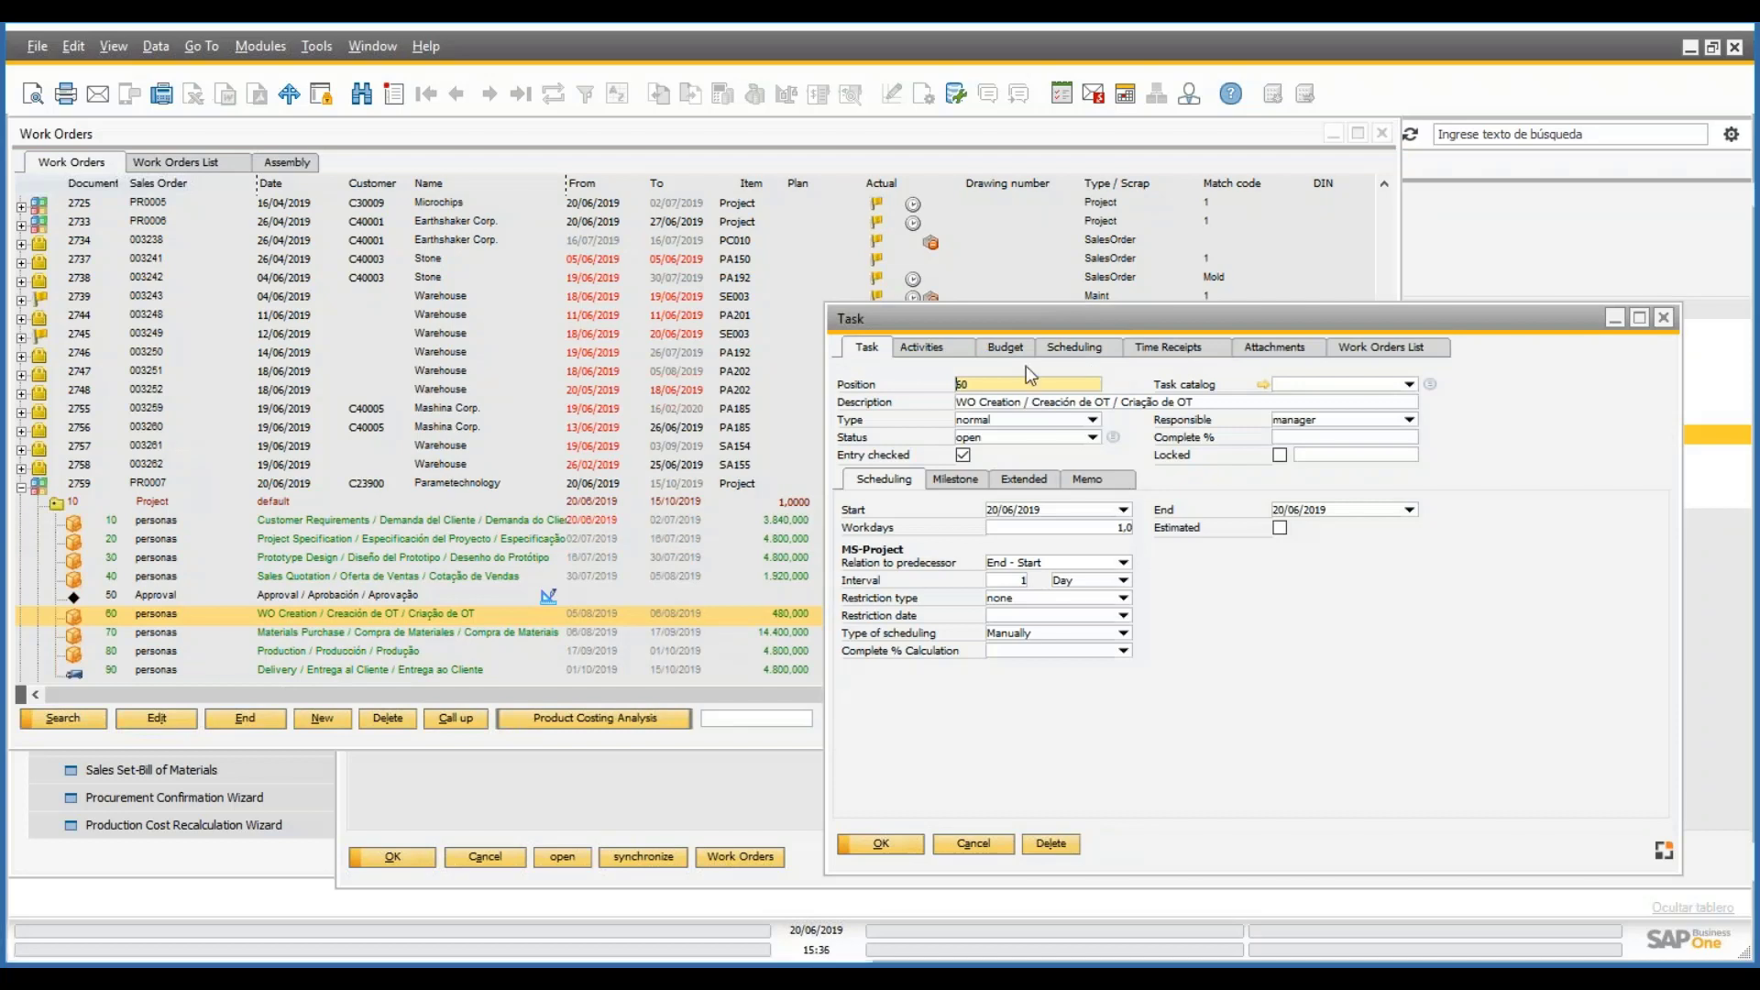
- Check WO Creation's scheduled days against the work order, then close the task details
click(614, 618)
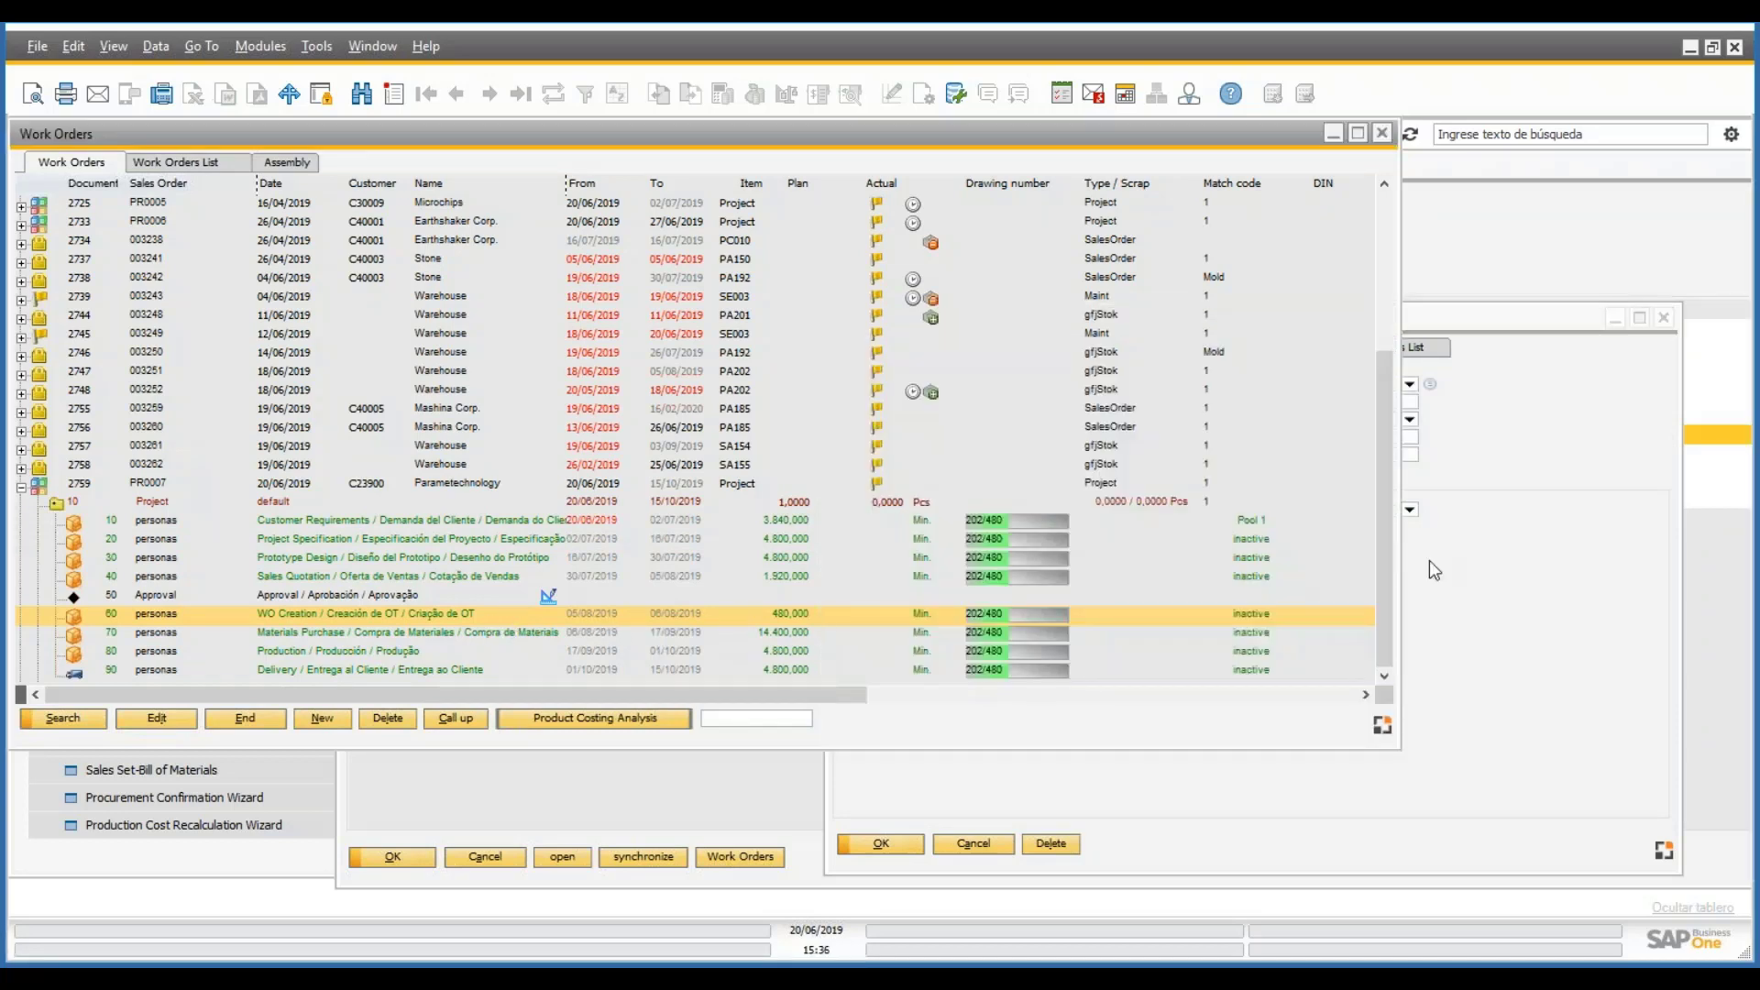
click(1435, 570)
click(1074, 347)
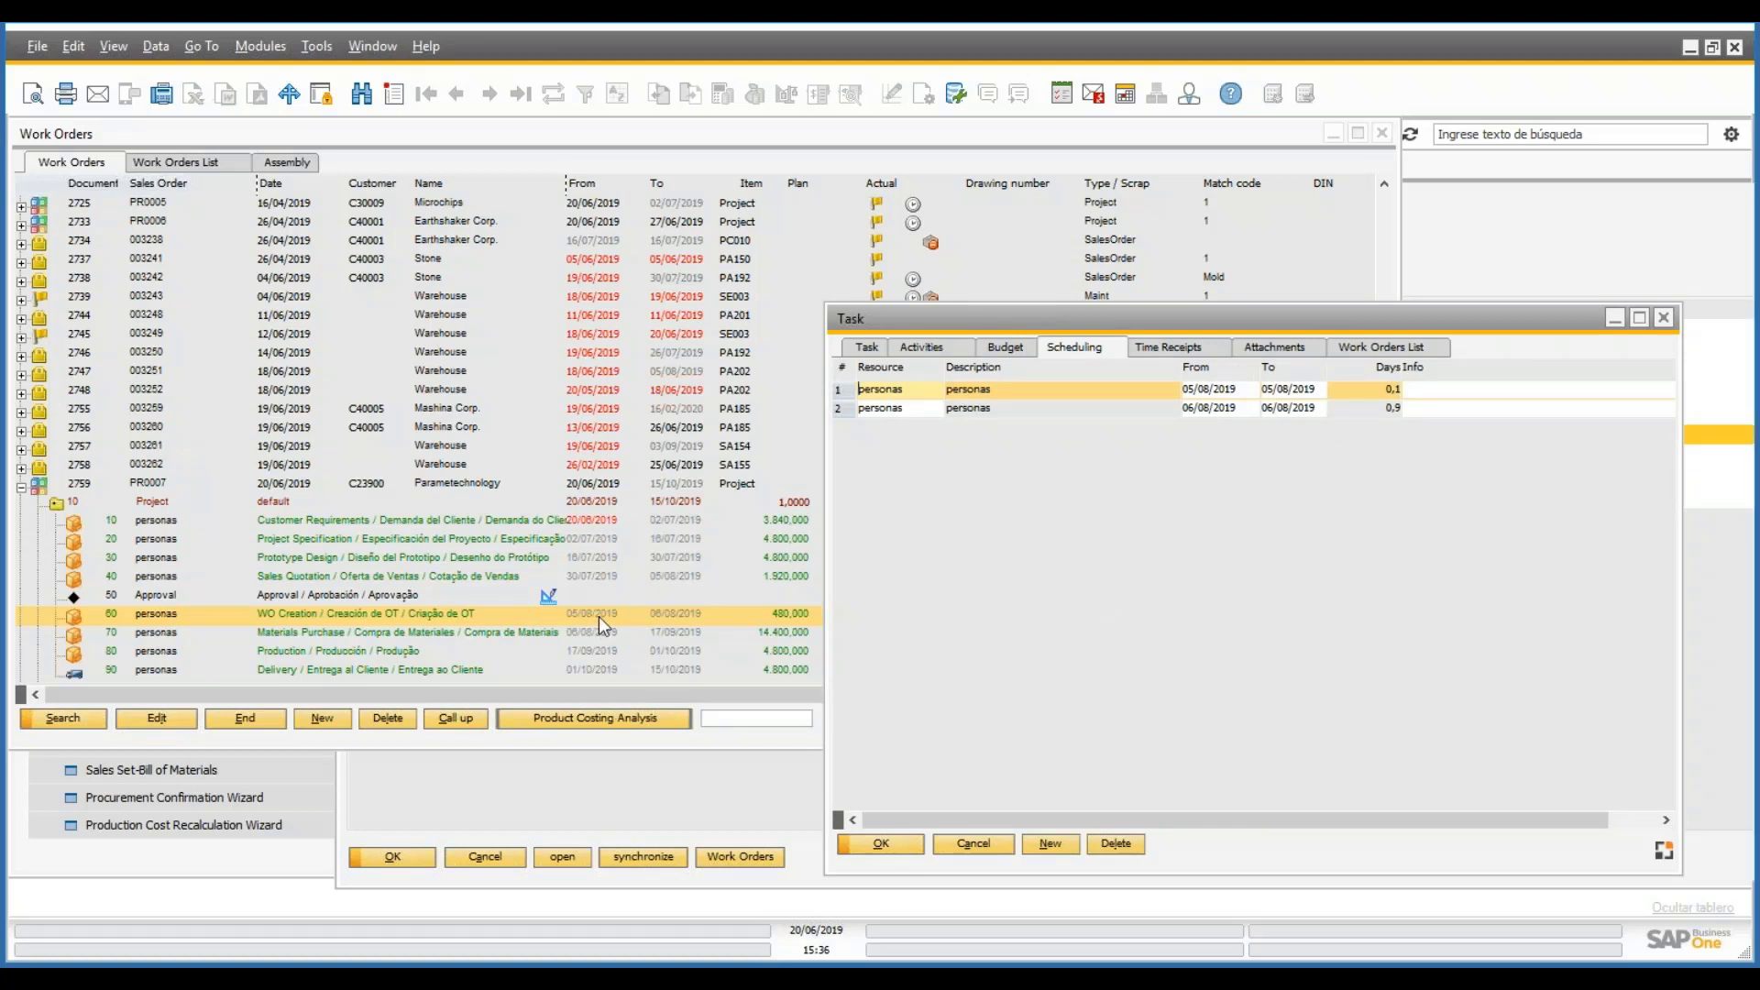
click(1288, 409)
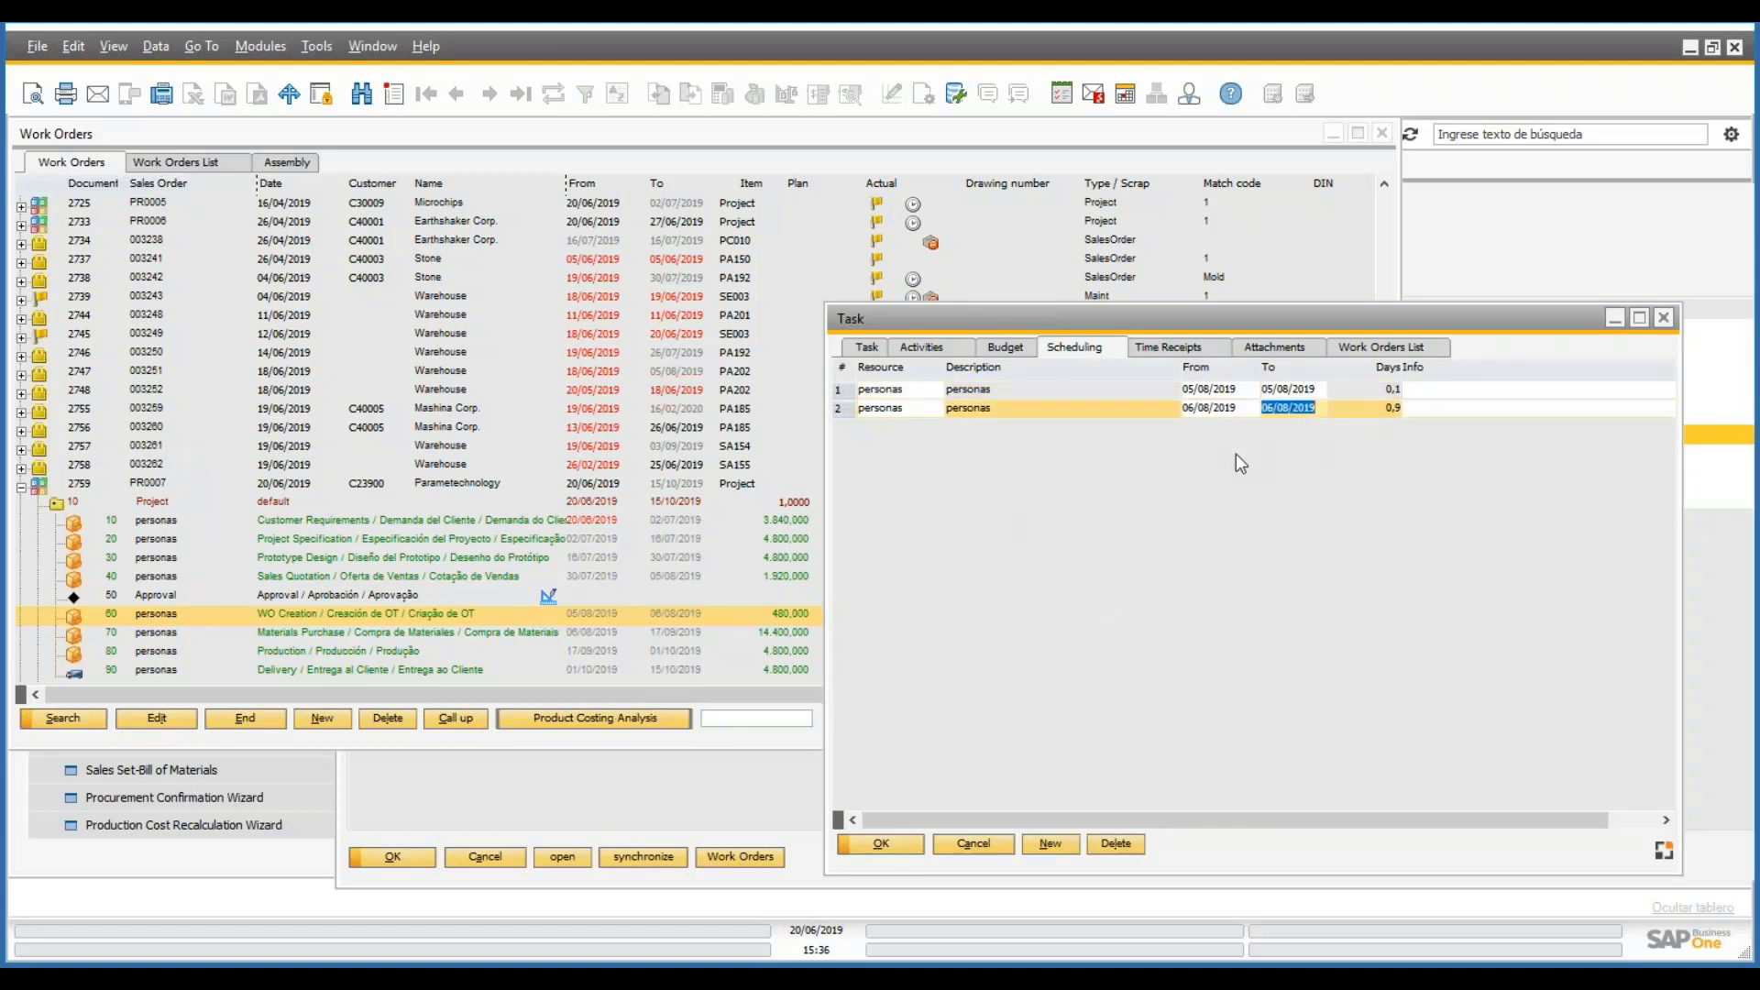
click(974, 843)
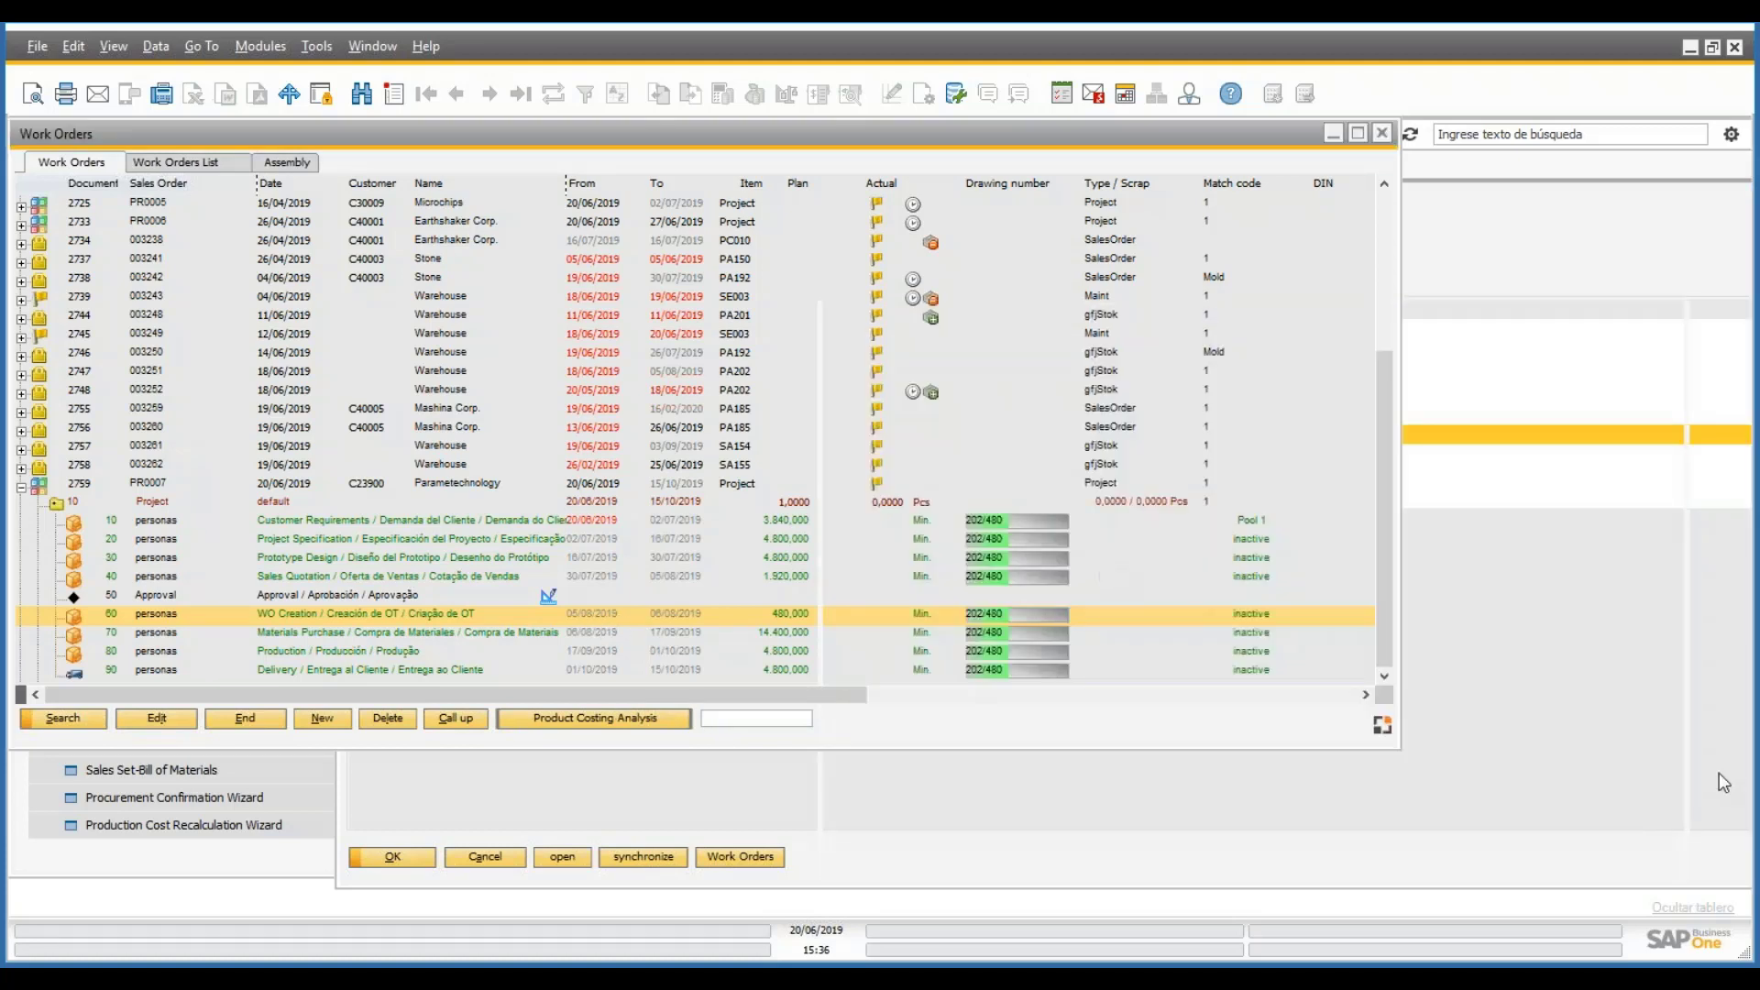
double_click(597, 481)
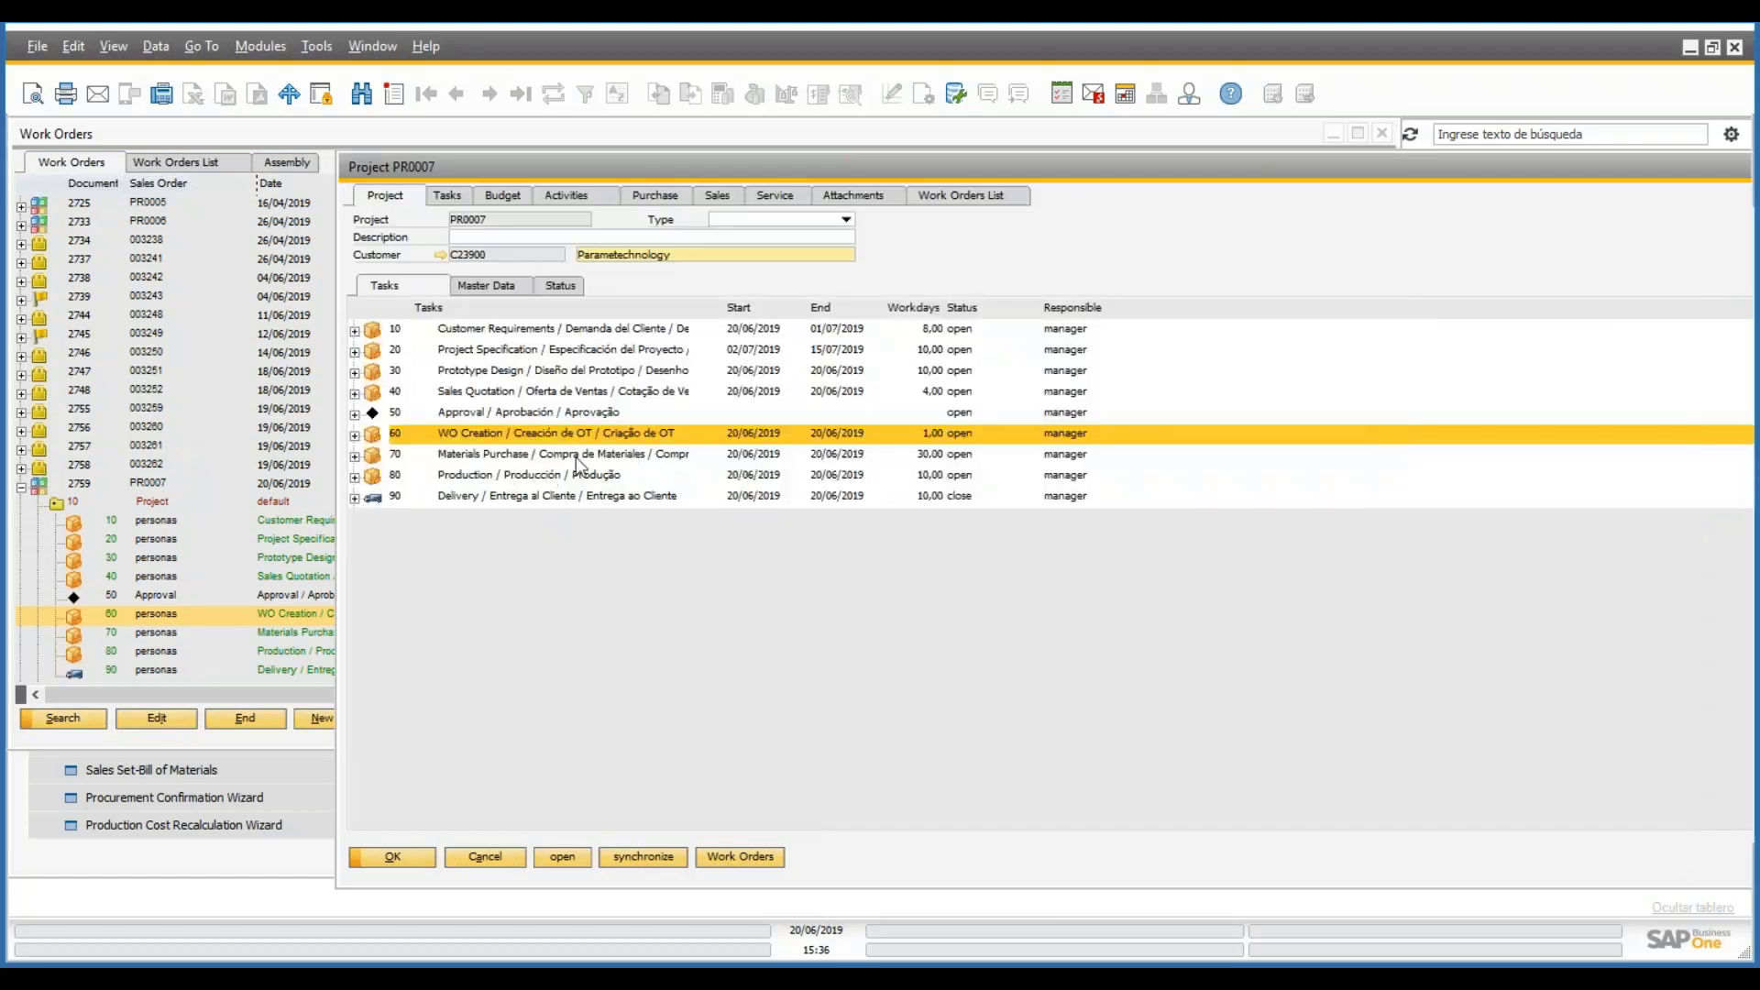
- Open task 70 Materials Purchase and step through its scheduled days, rows 30 back to 14
click(577, 457)
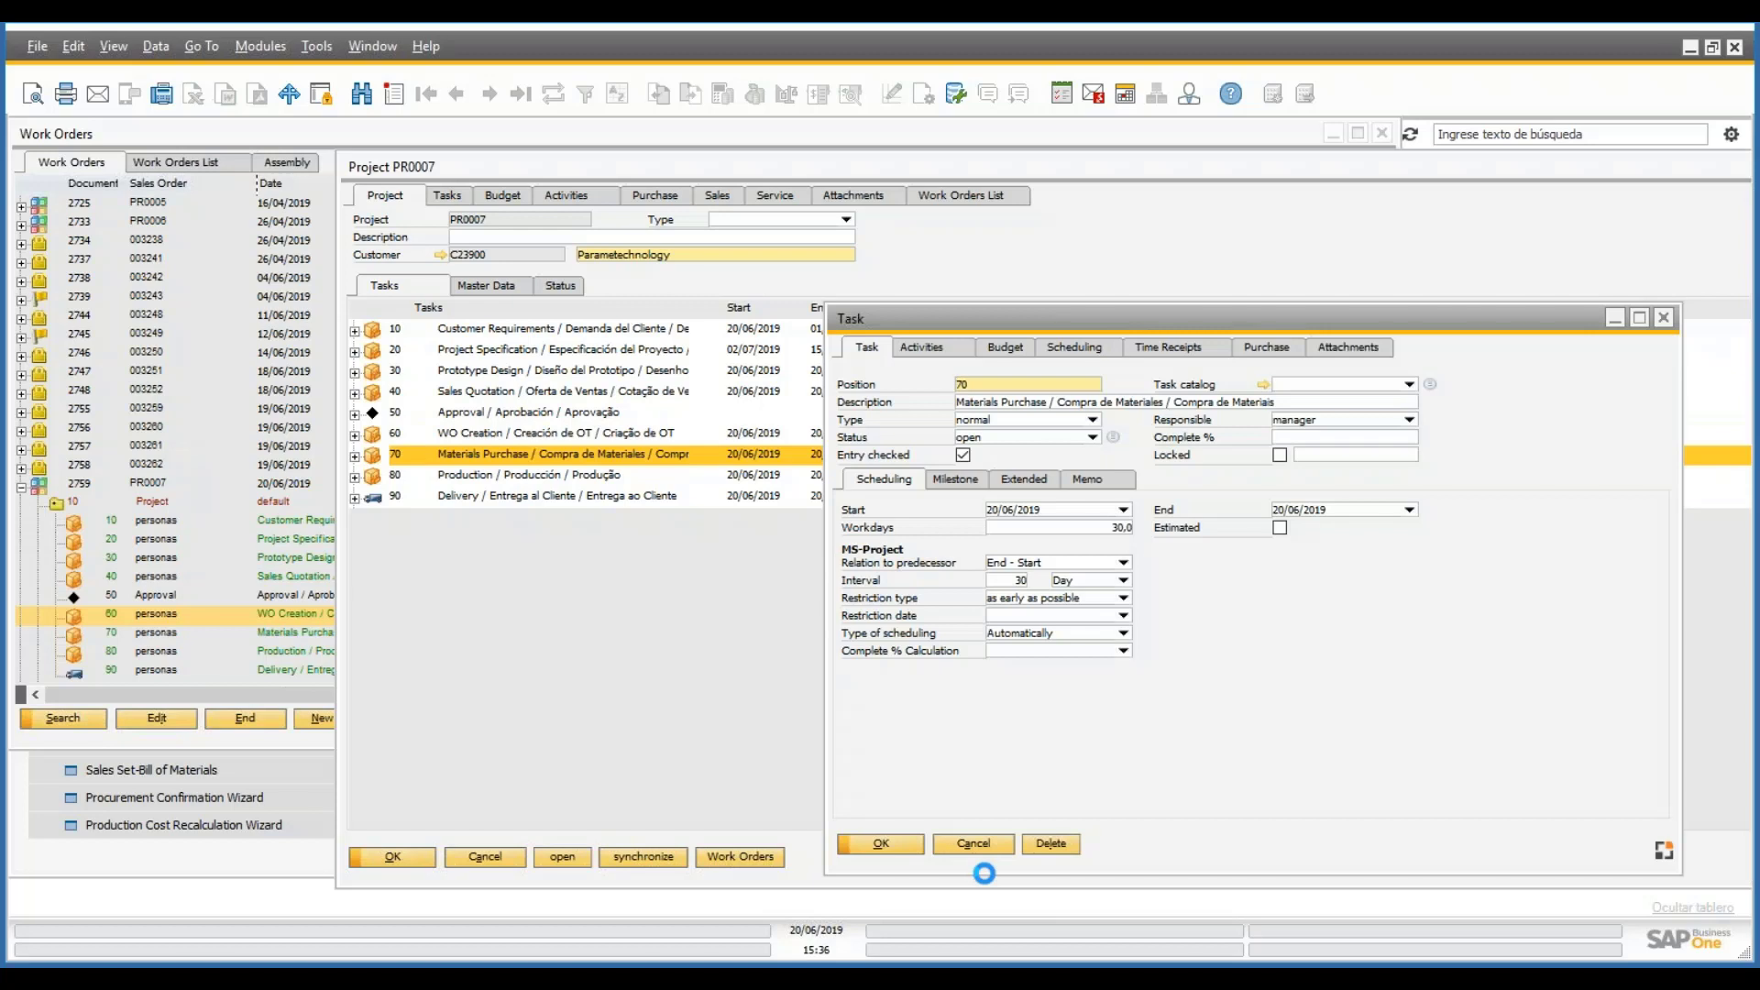
scroll(1665, 391, down, 3)
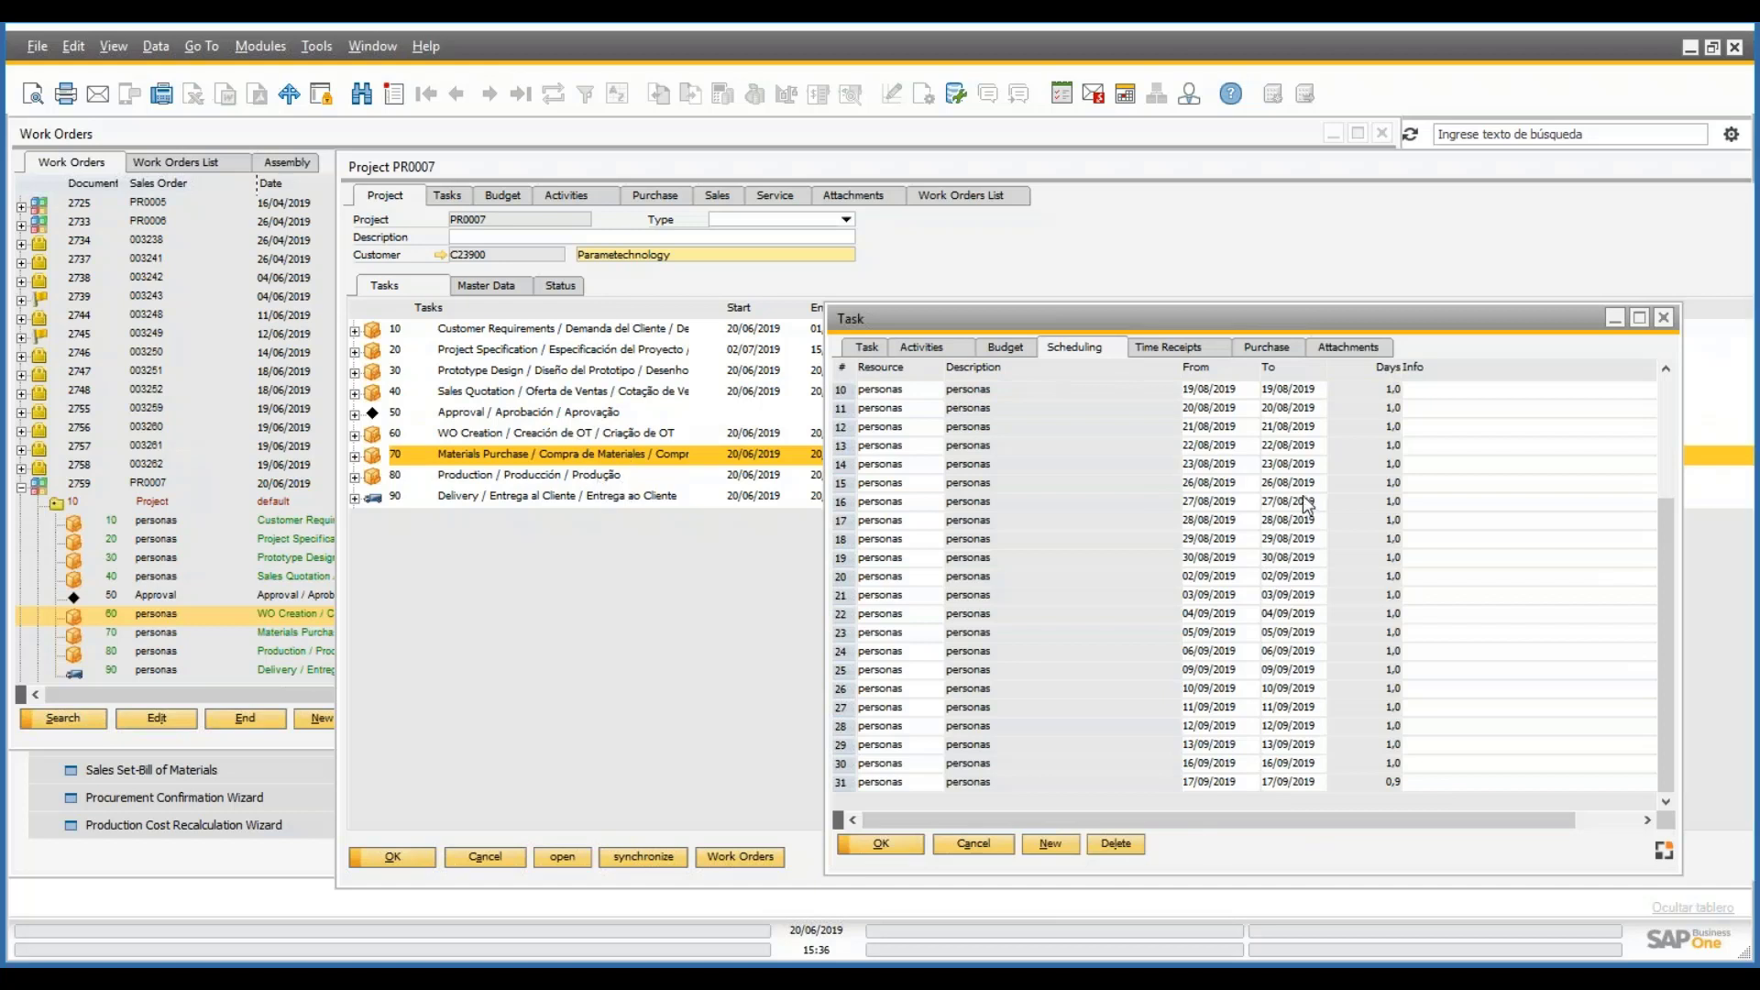
drag(1663, 597, 1653, 363)
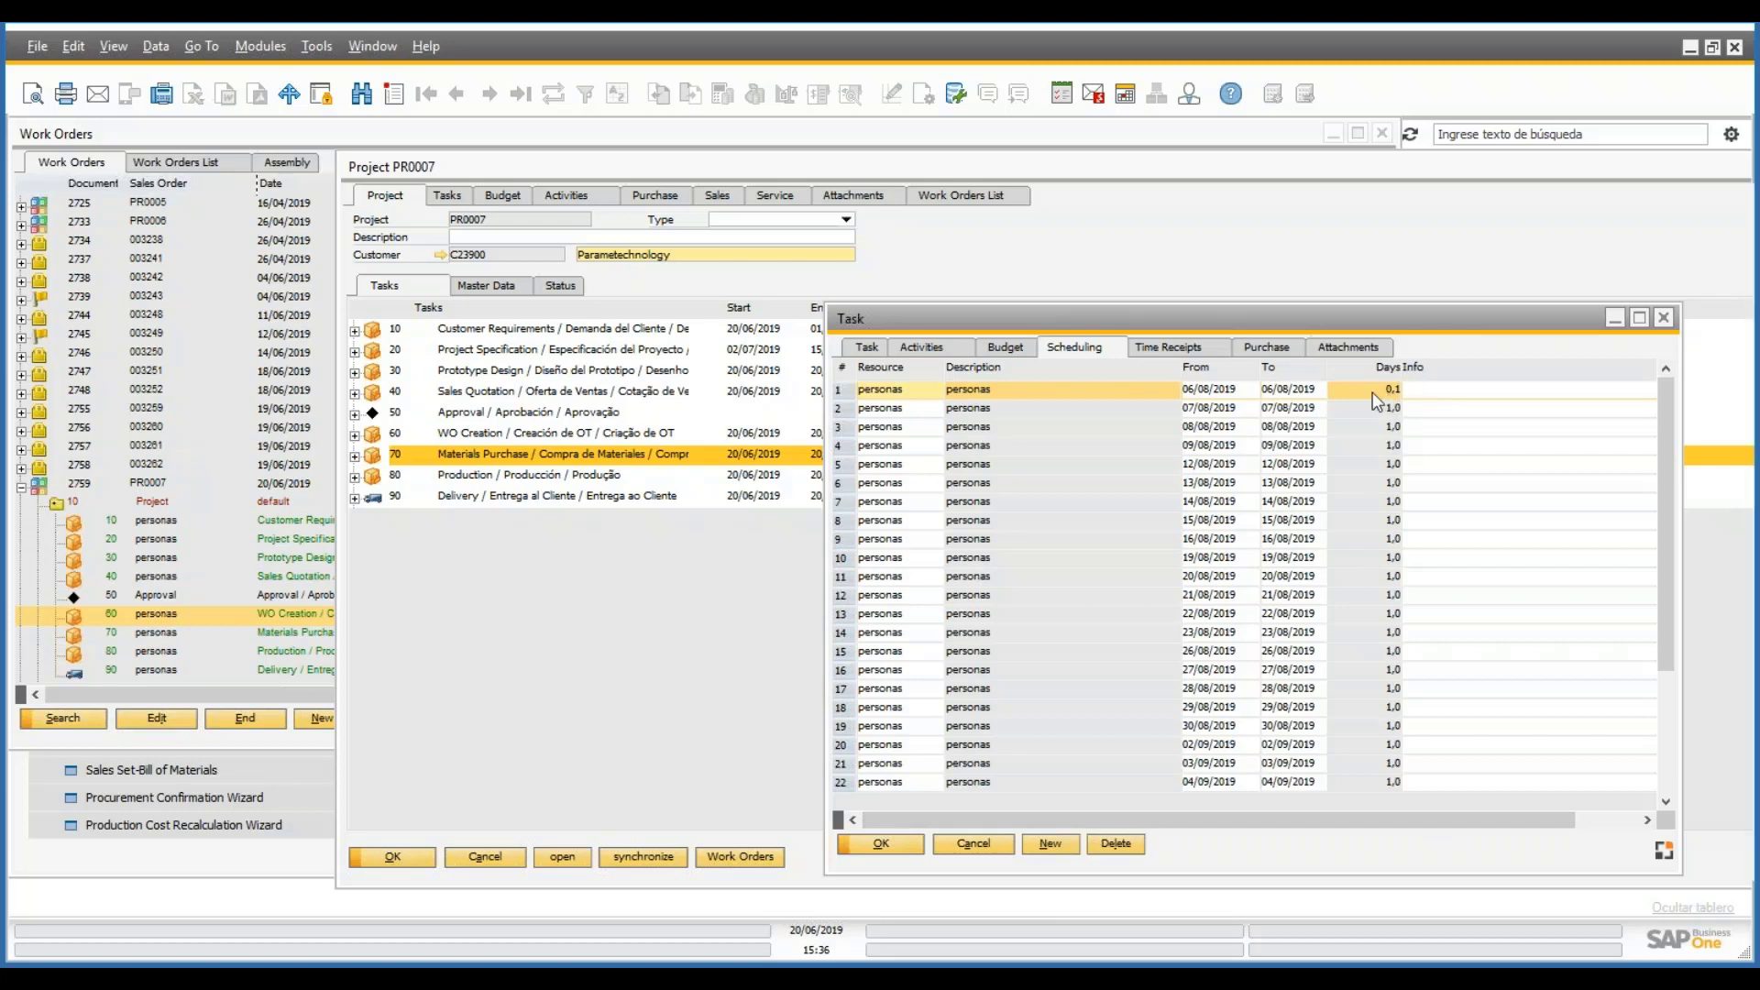
drag(1665, 417, 1666, 537)
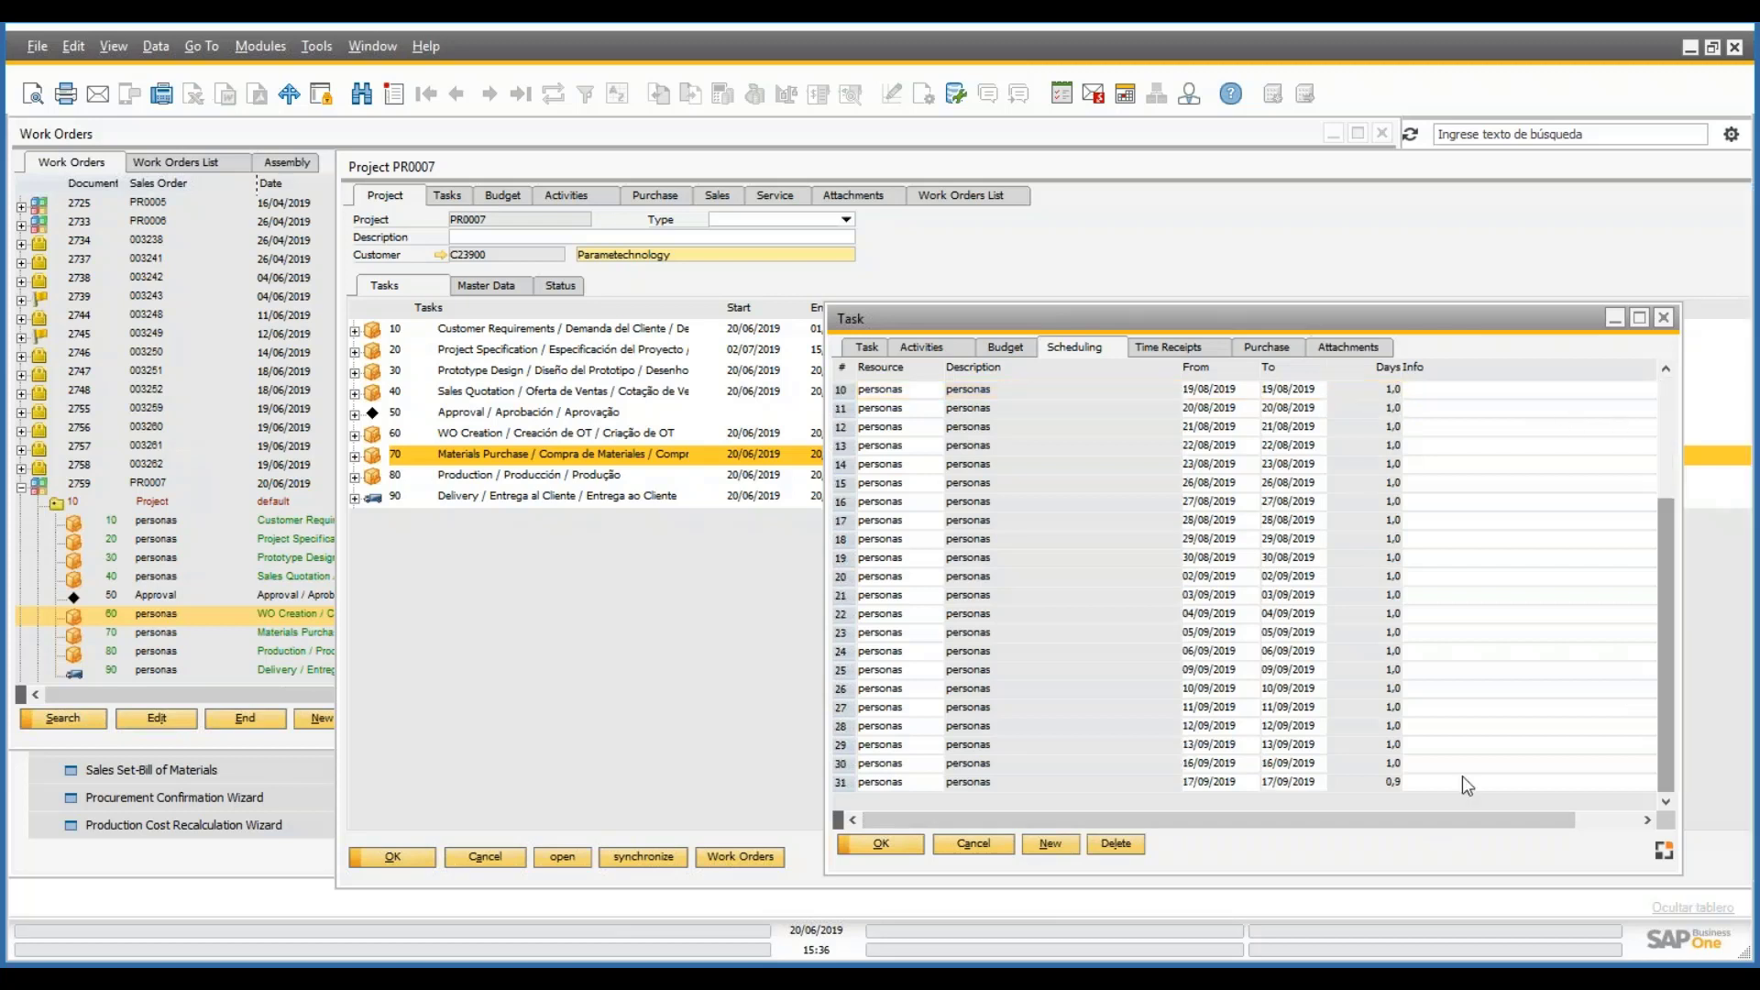
click(1367, 787)
click(1394, 770)
click(1394, 745)
click(1395, 727)
click(1392, 578)
click(1392, 465)
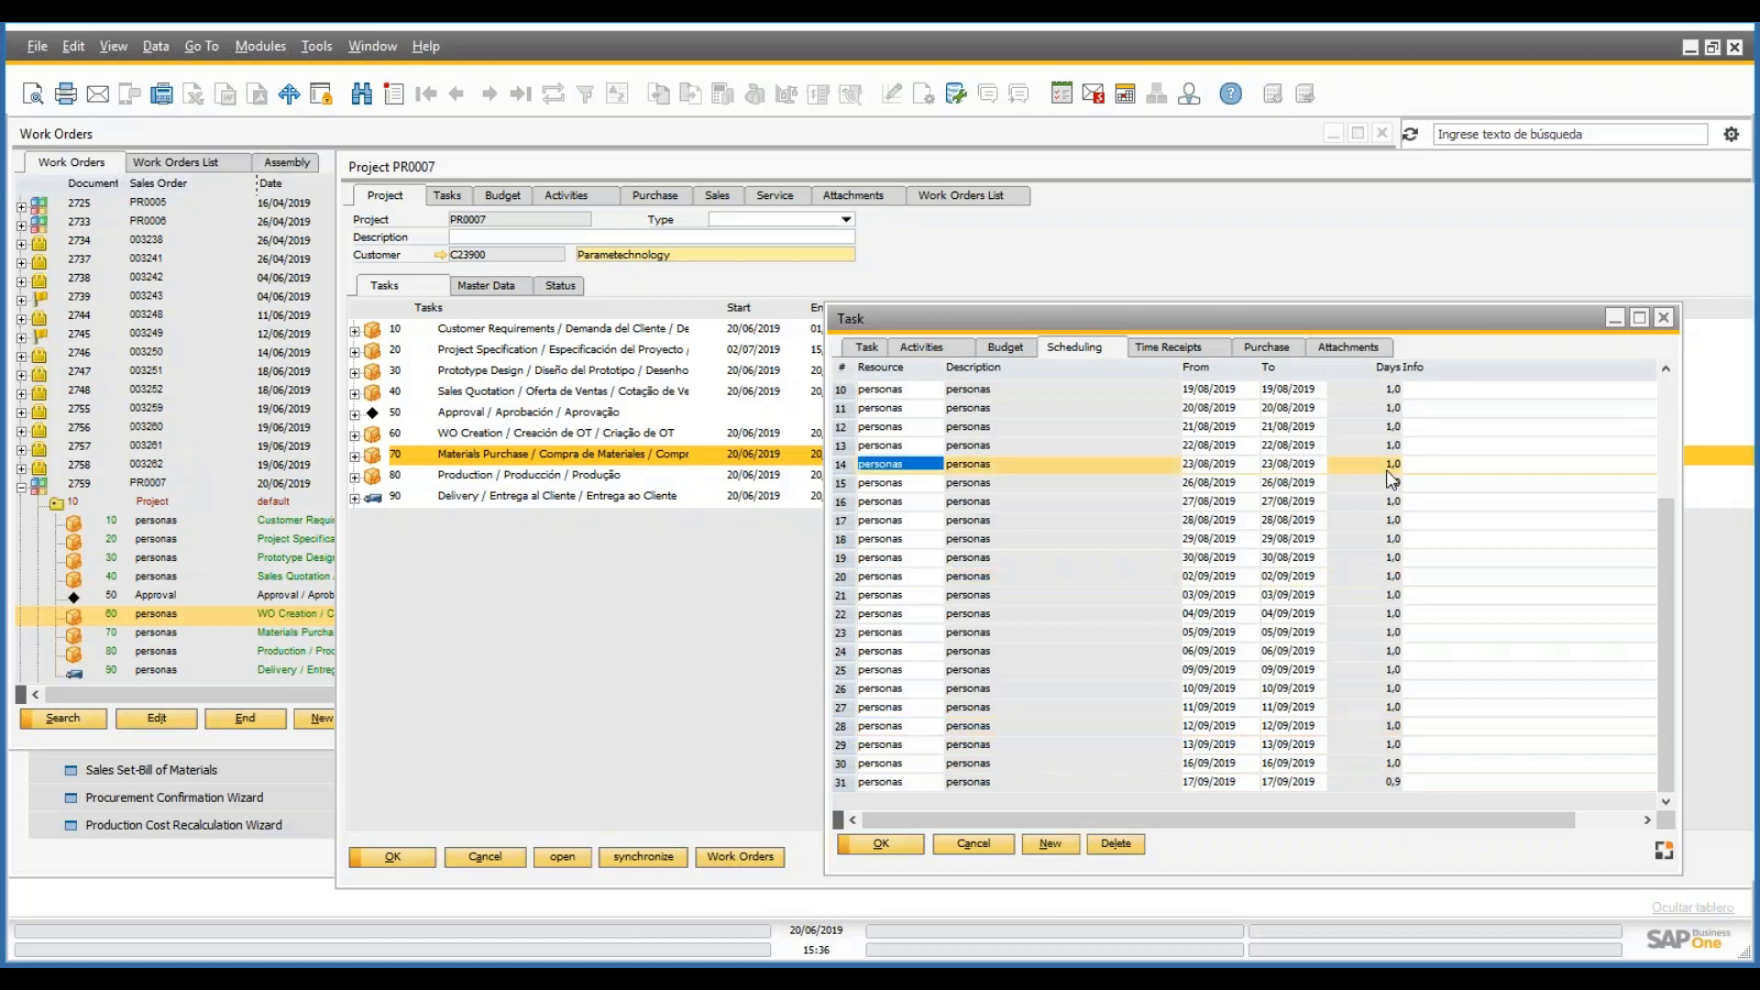
scroll(1375, 468, up, 3)
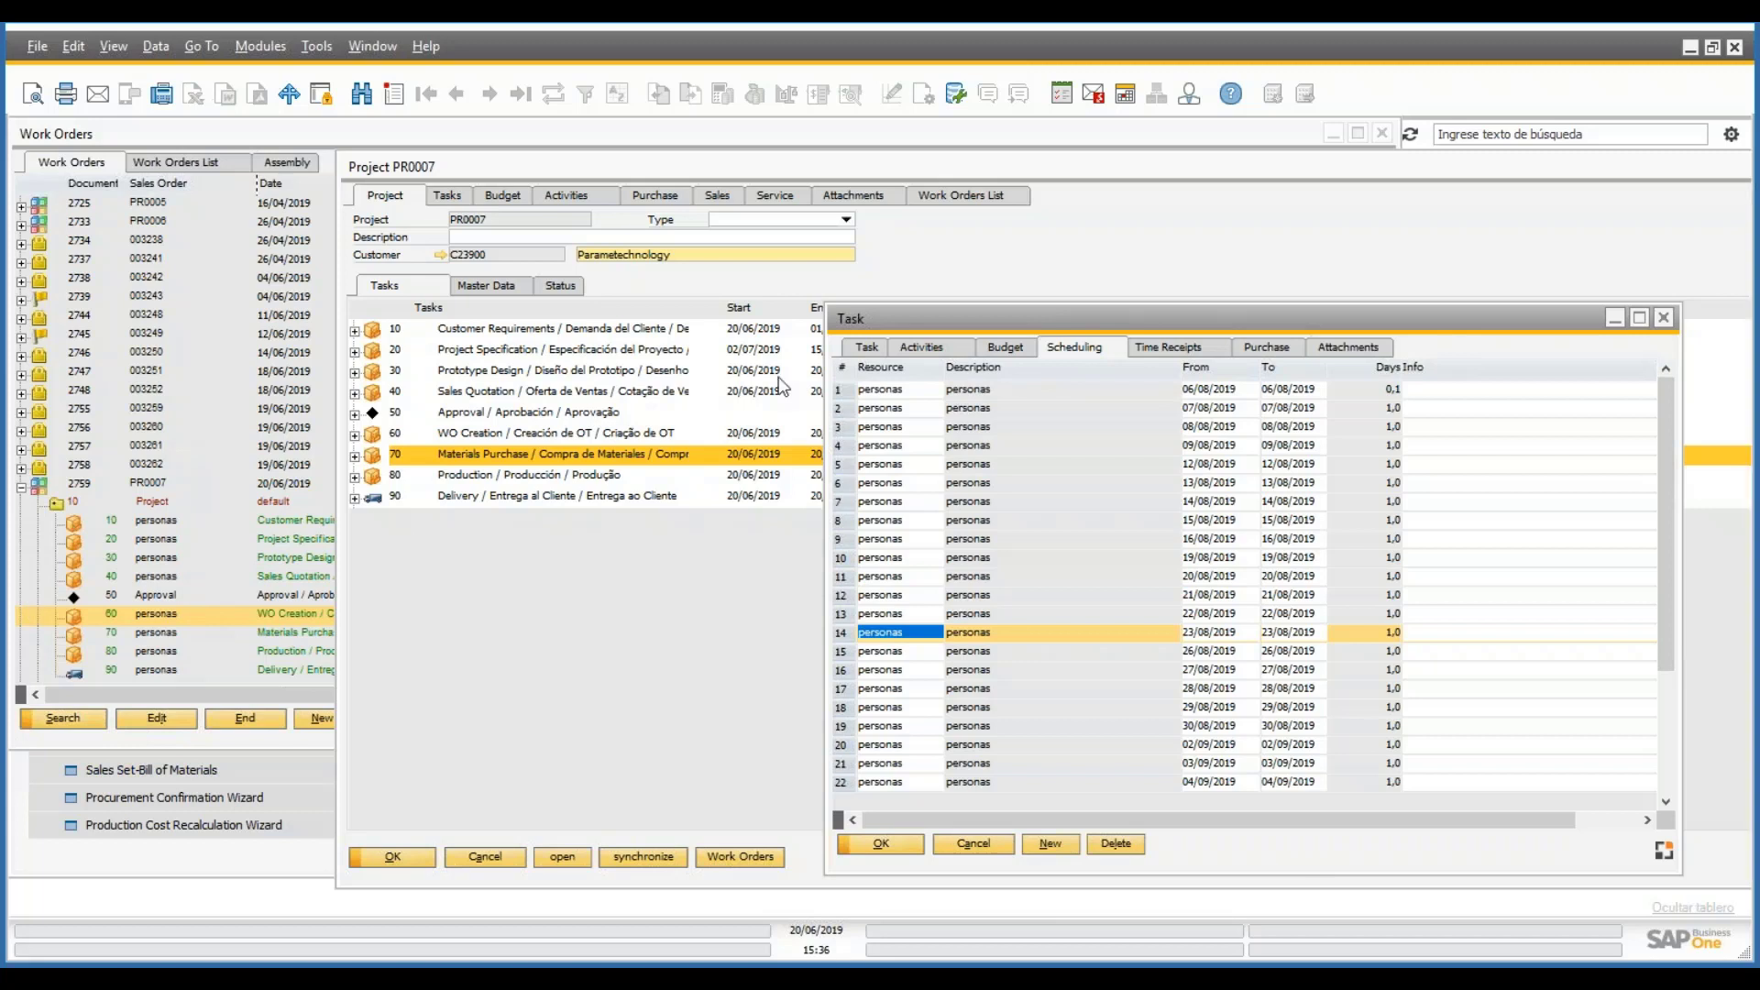
- Review task 70's general details, scheduling and budget
click(863, 353)
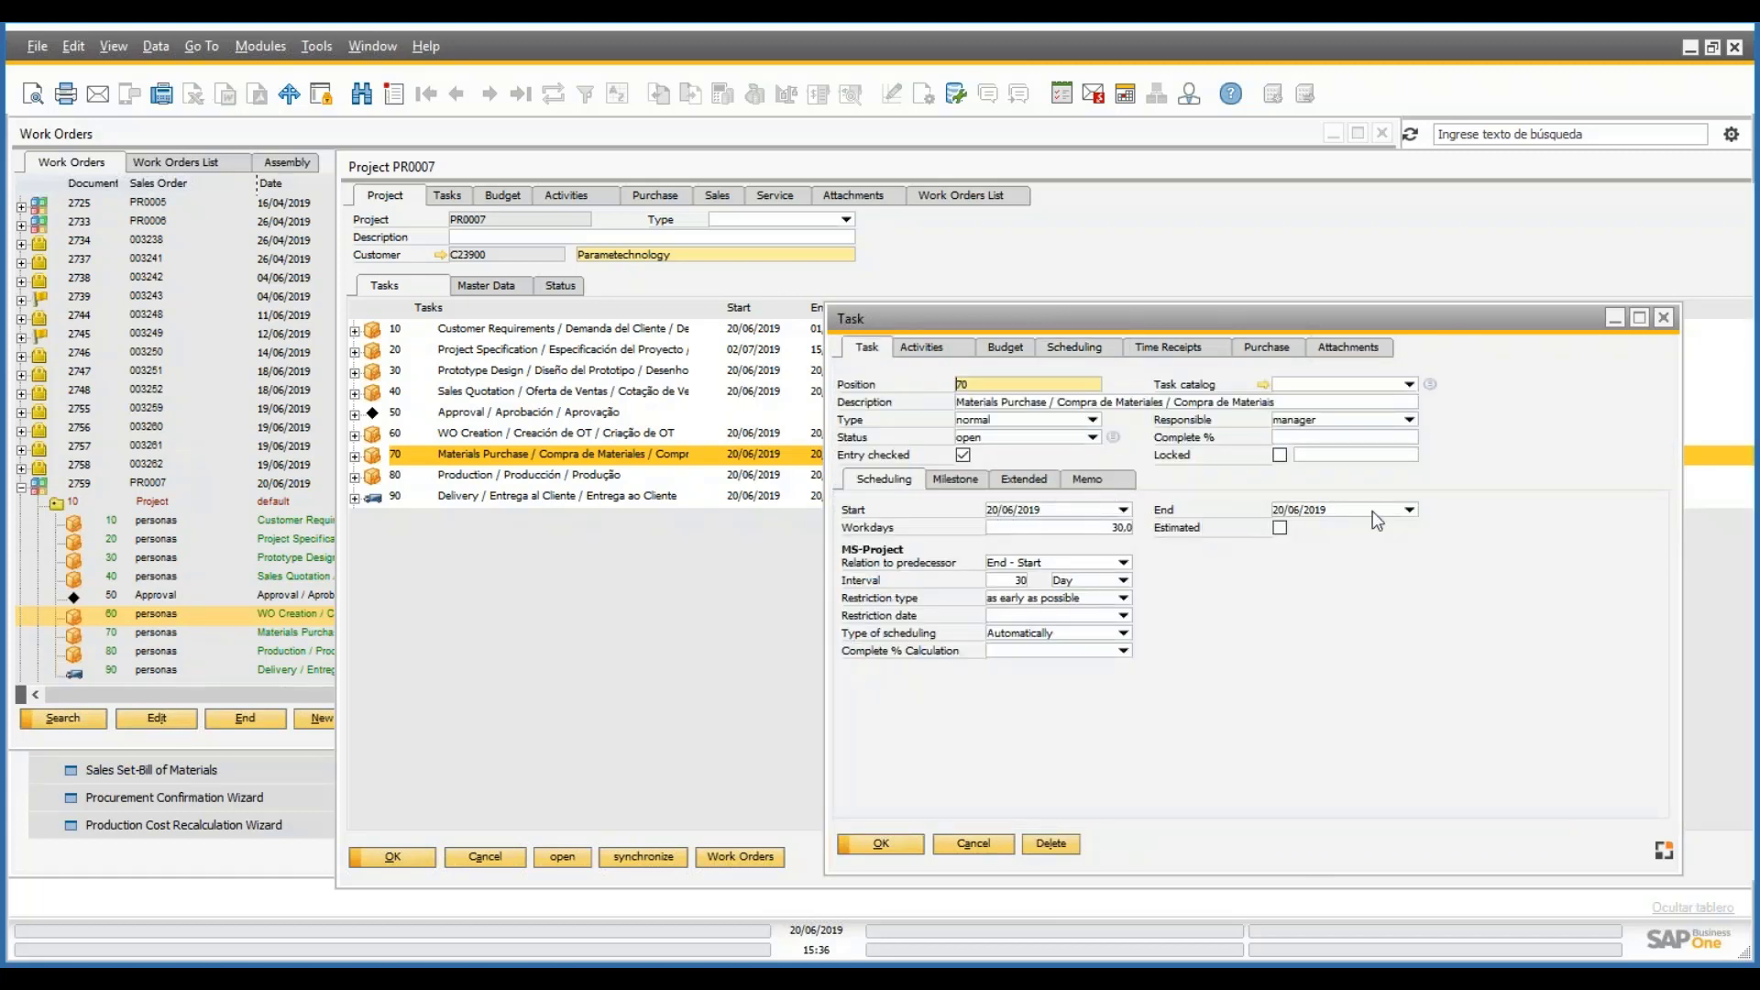
click(1075, 347)
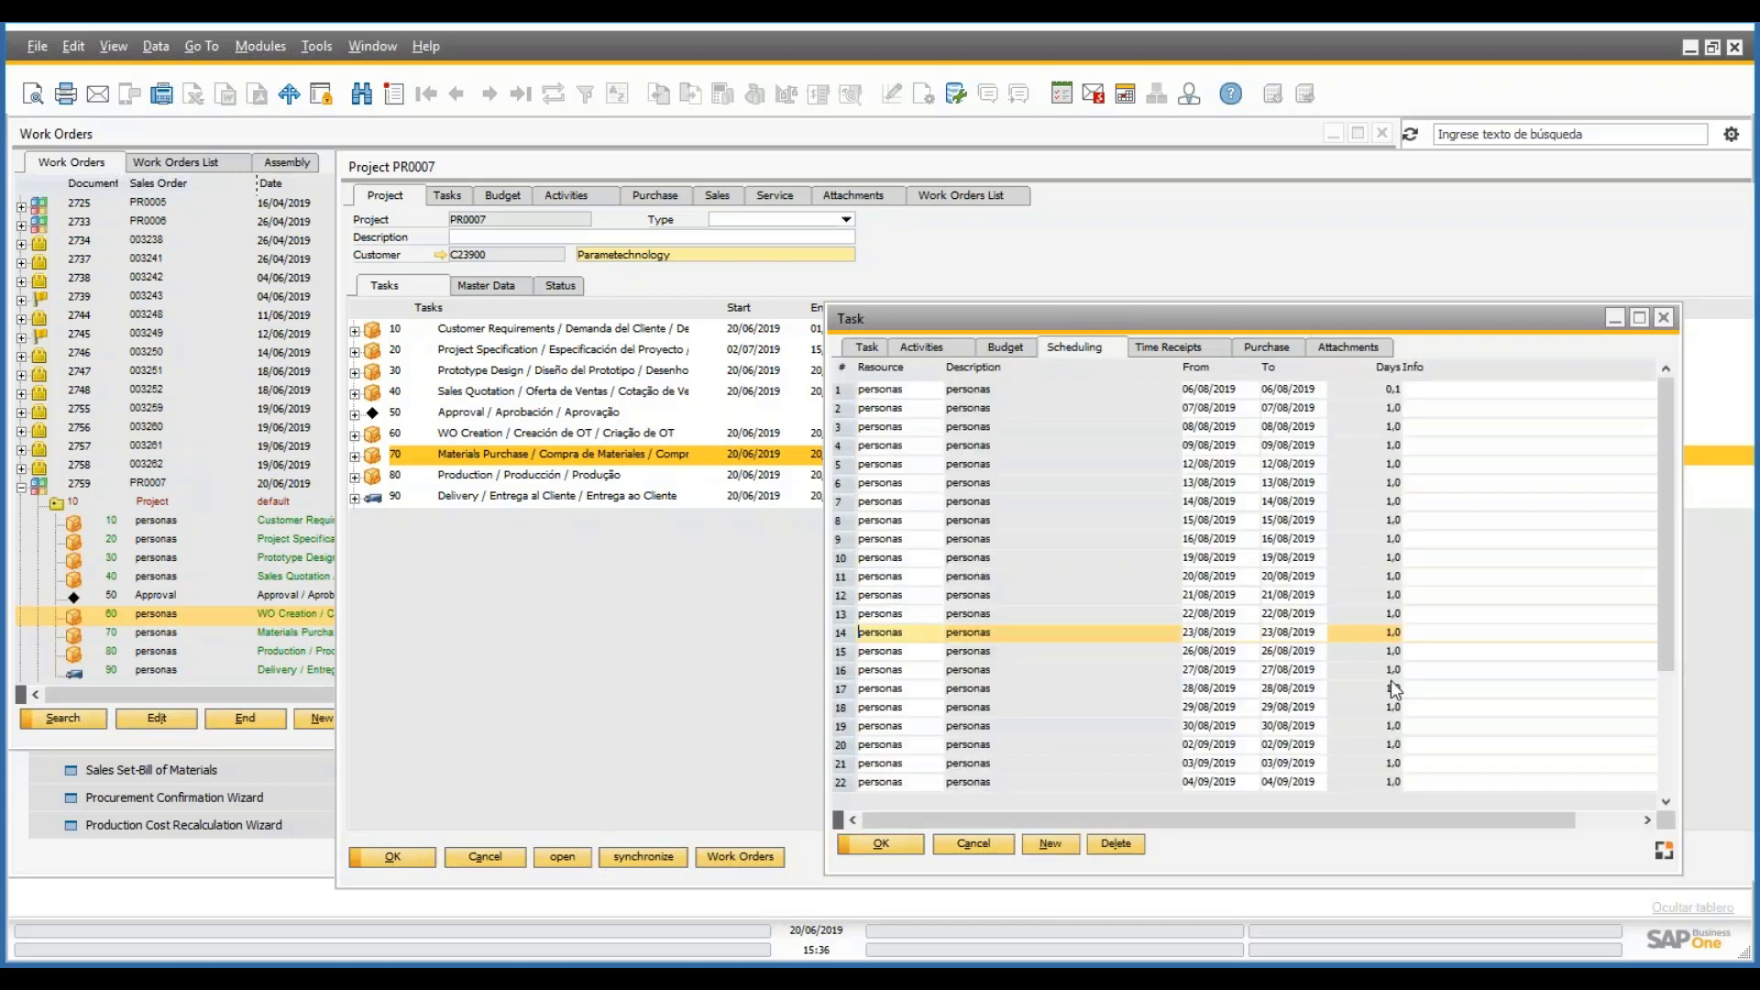
mouse_move(1664, 462)
mouse_down()
mouse_move(1643, 698)
mouse_move(1654, 433)
mouse_up()
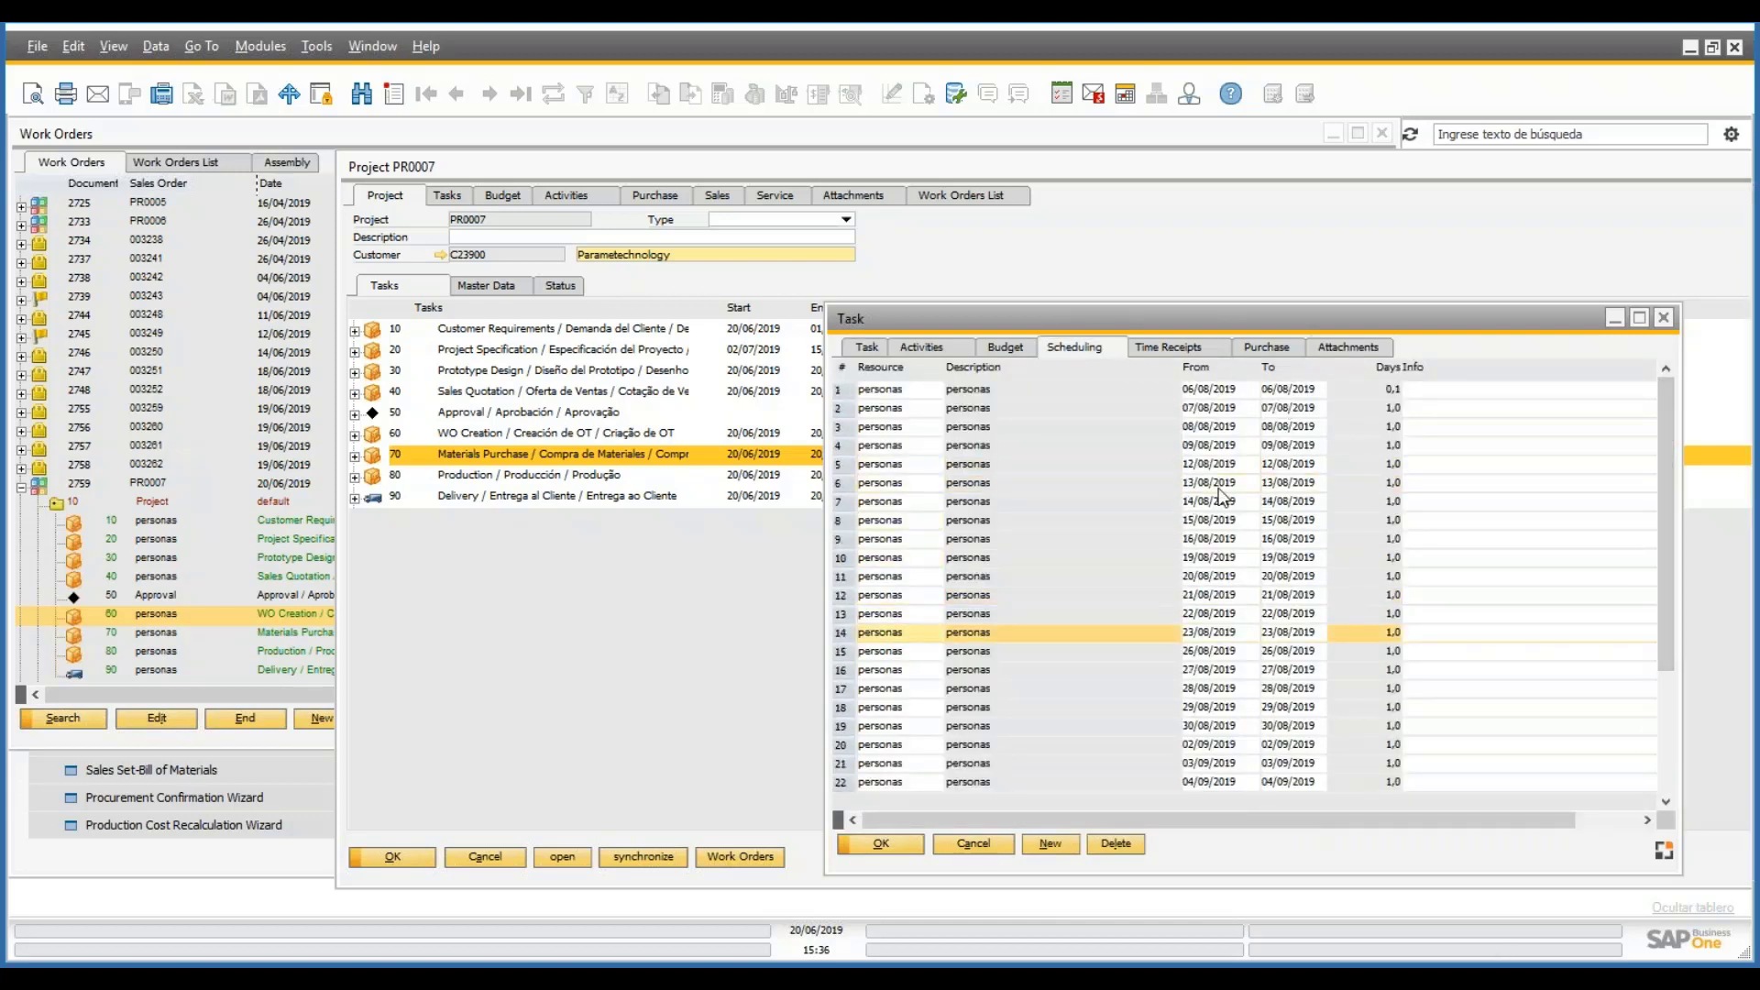
click(1030, 348)
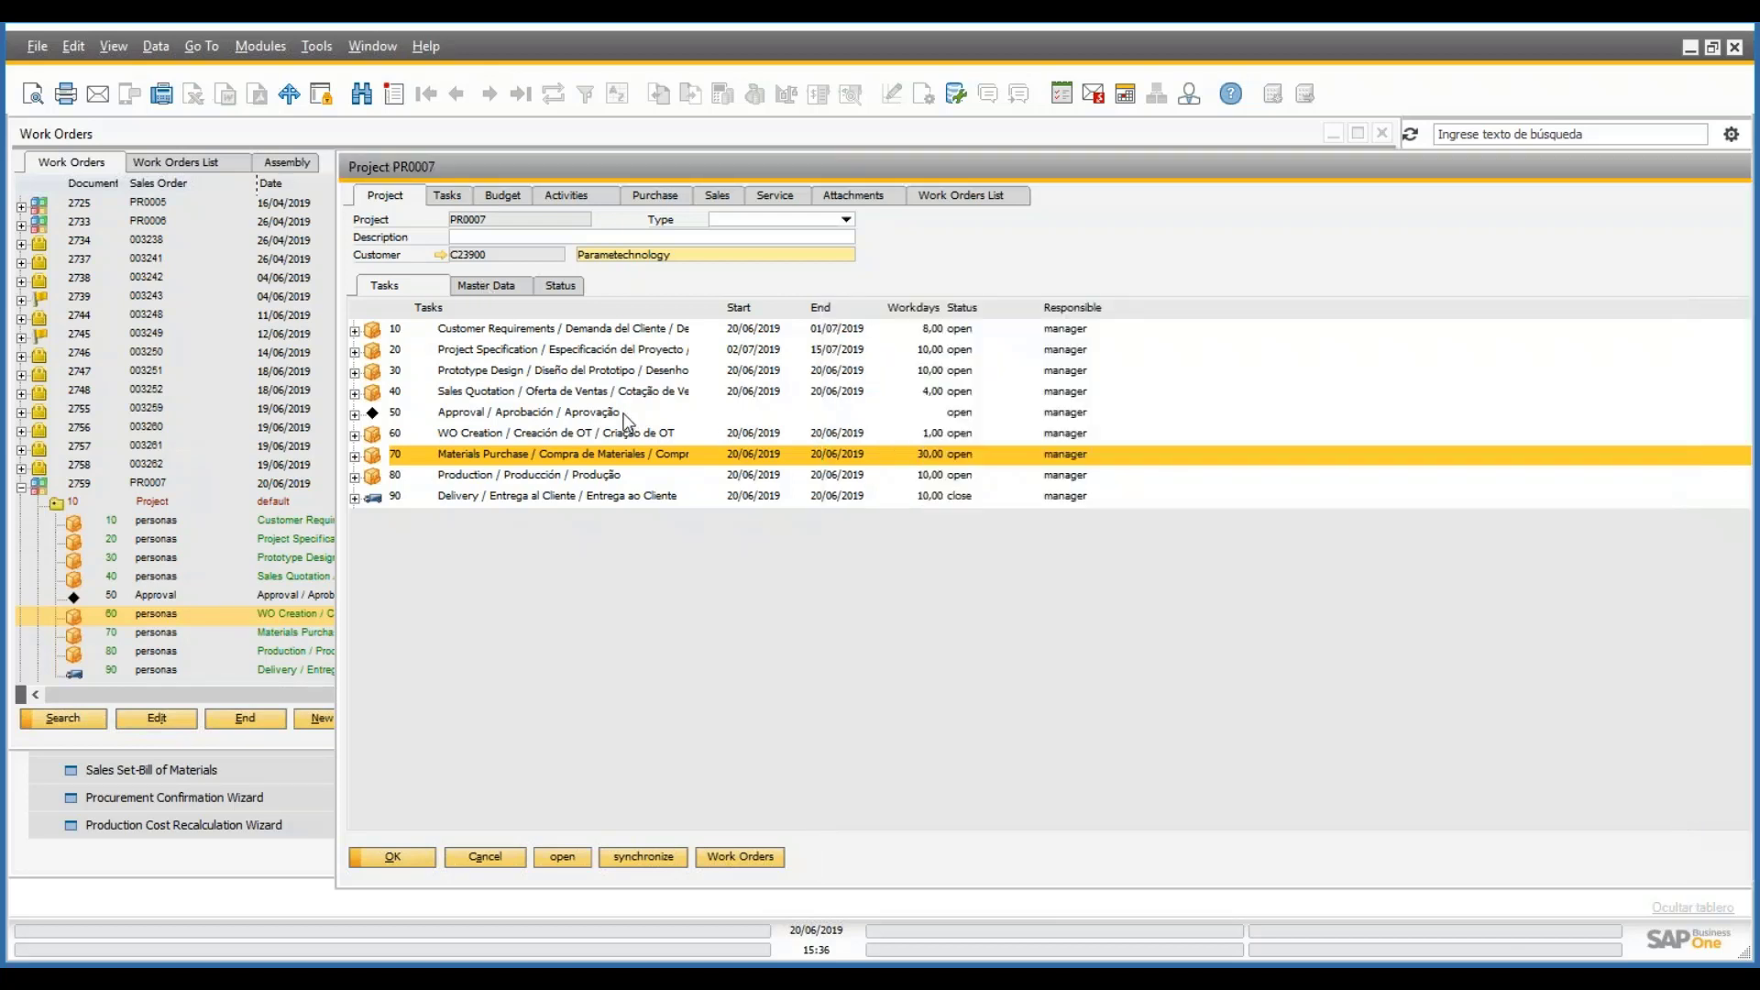
- Select task 10 Customer Requirements and start an Order time Enter receipt
click(590, 335)
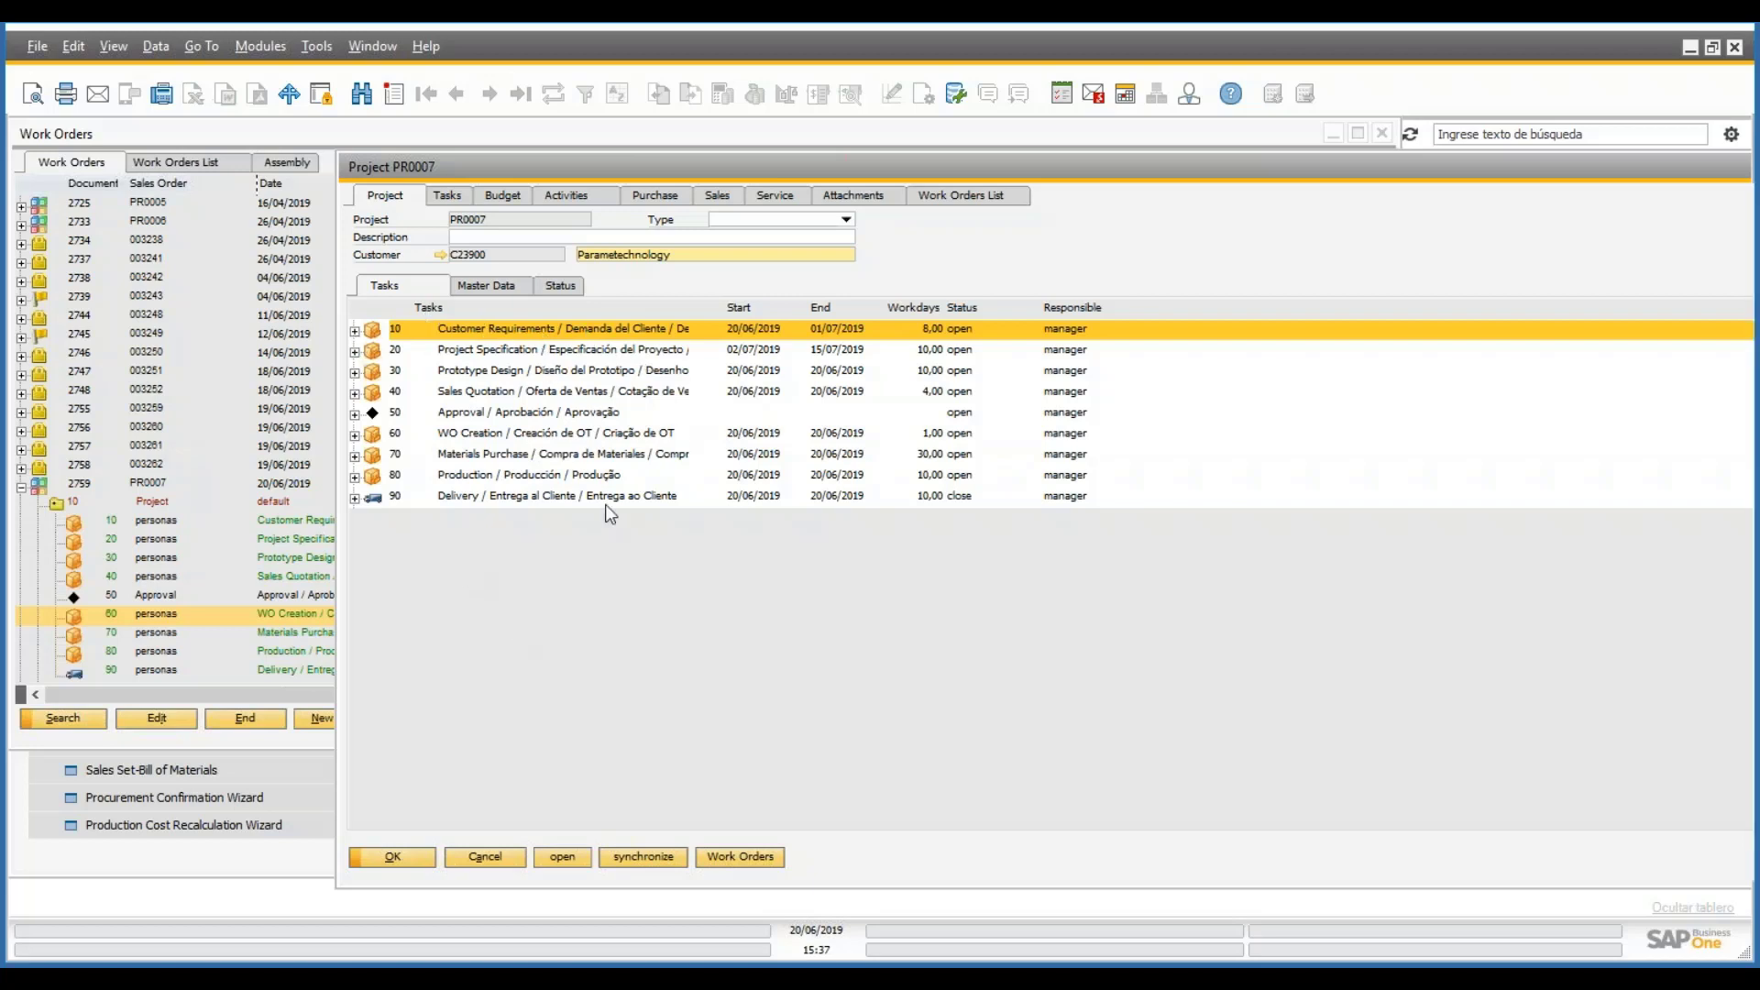
click(610, 355)
right_click(598, 336)
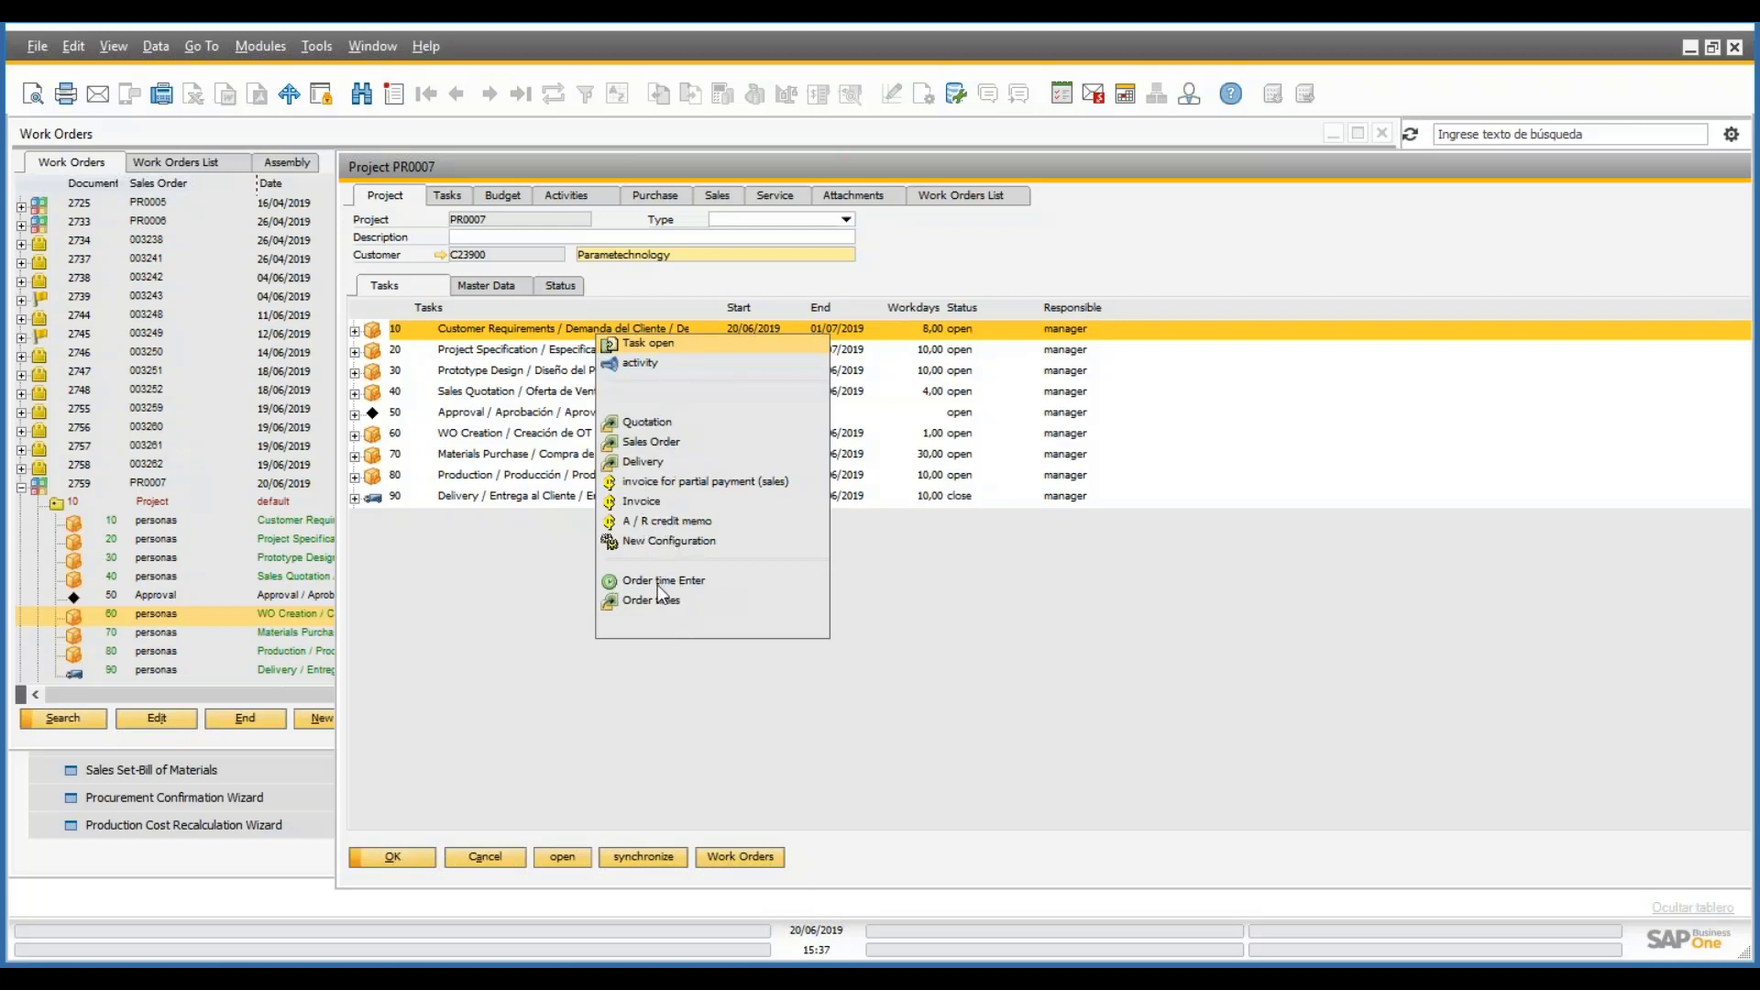
click(683, 598)
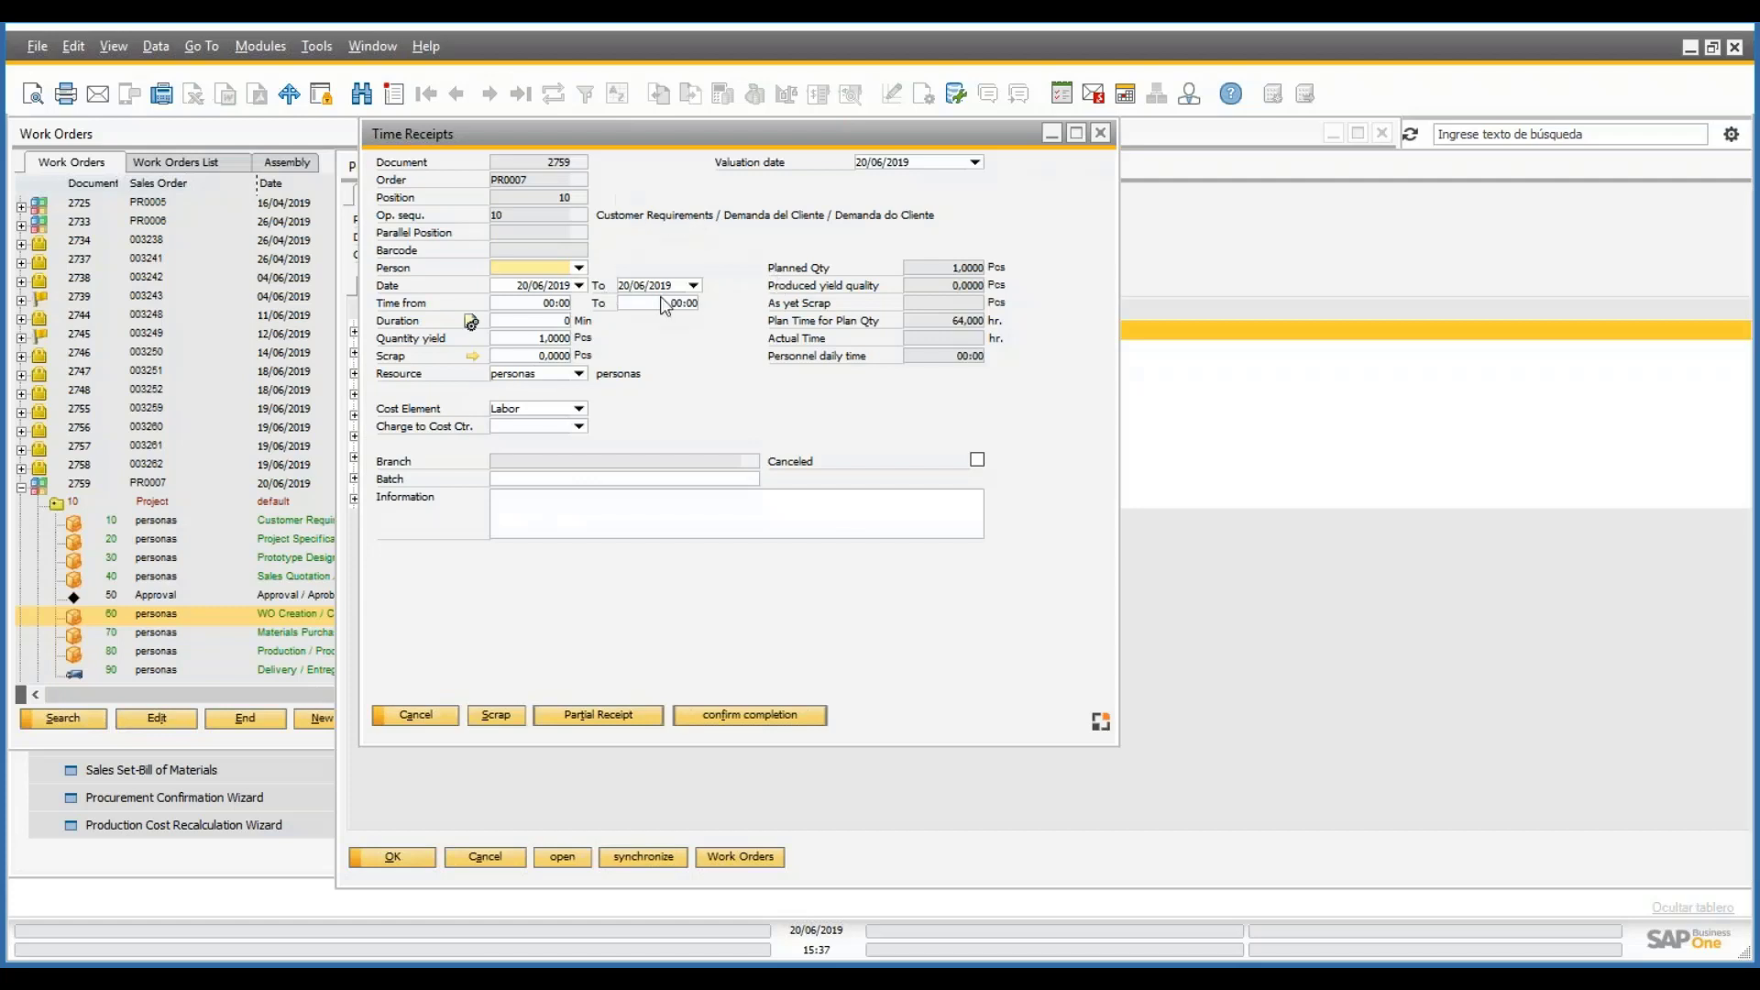
- Choose the person and enter times from 10:00 to 16:00
click(582, 272)
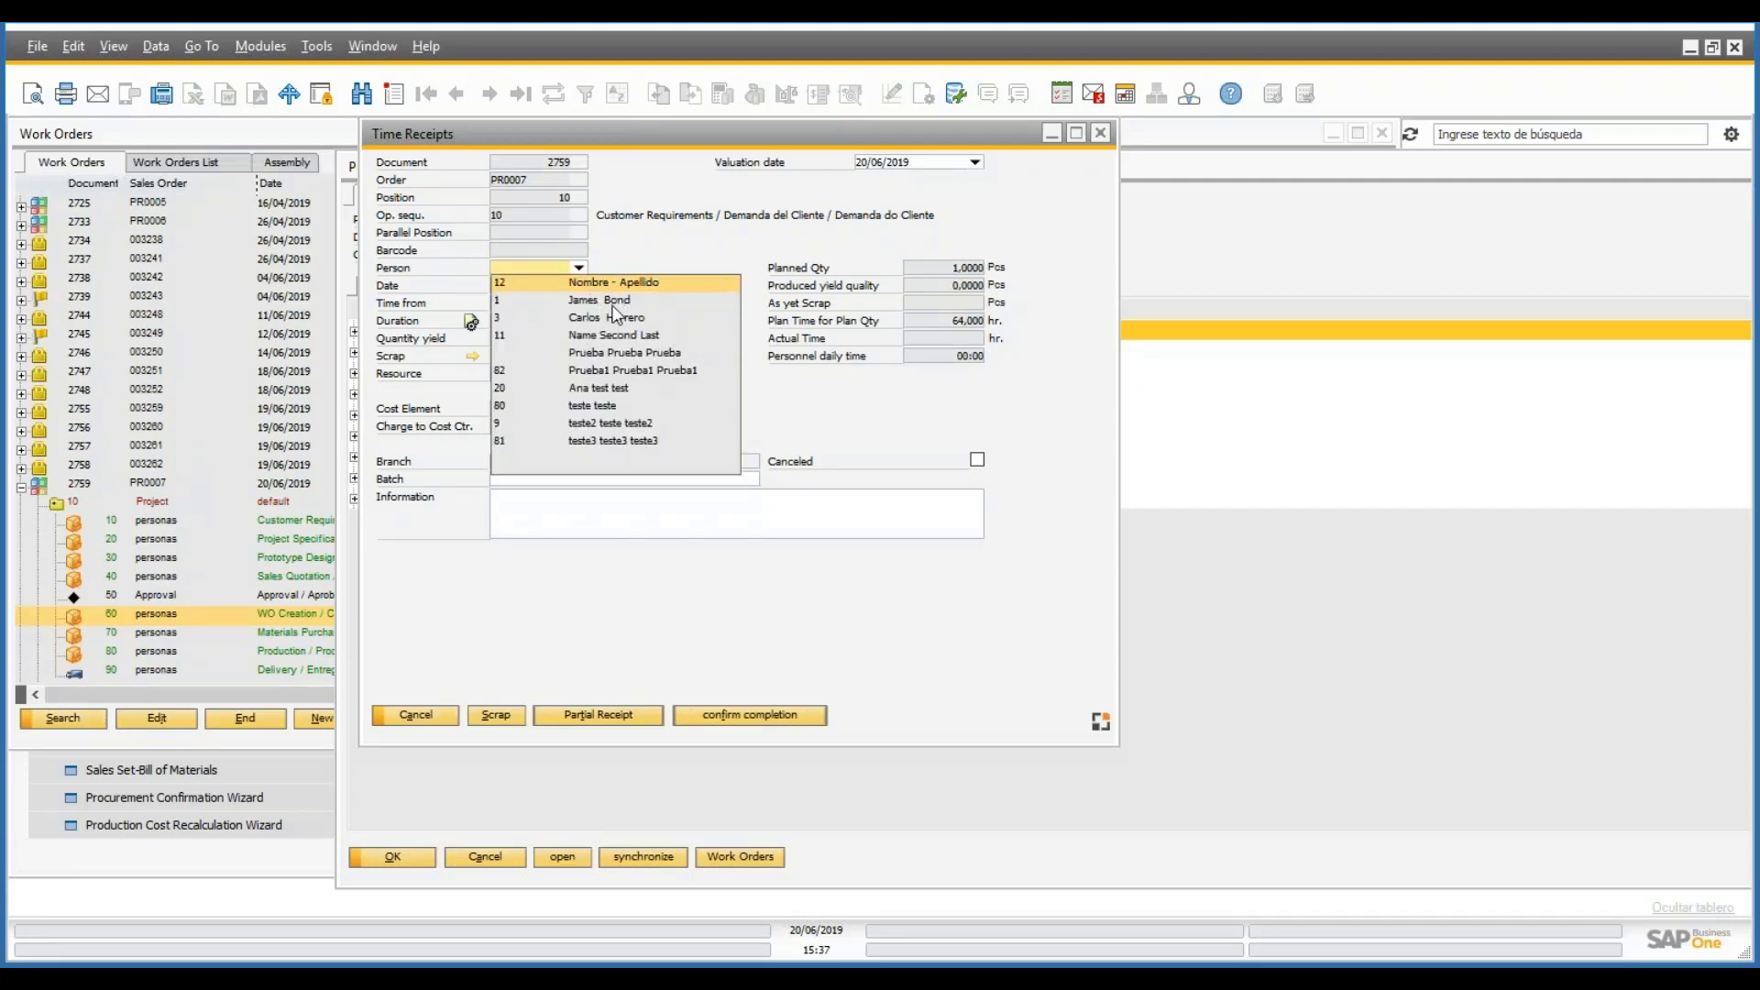
click(603, 305)
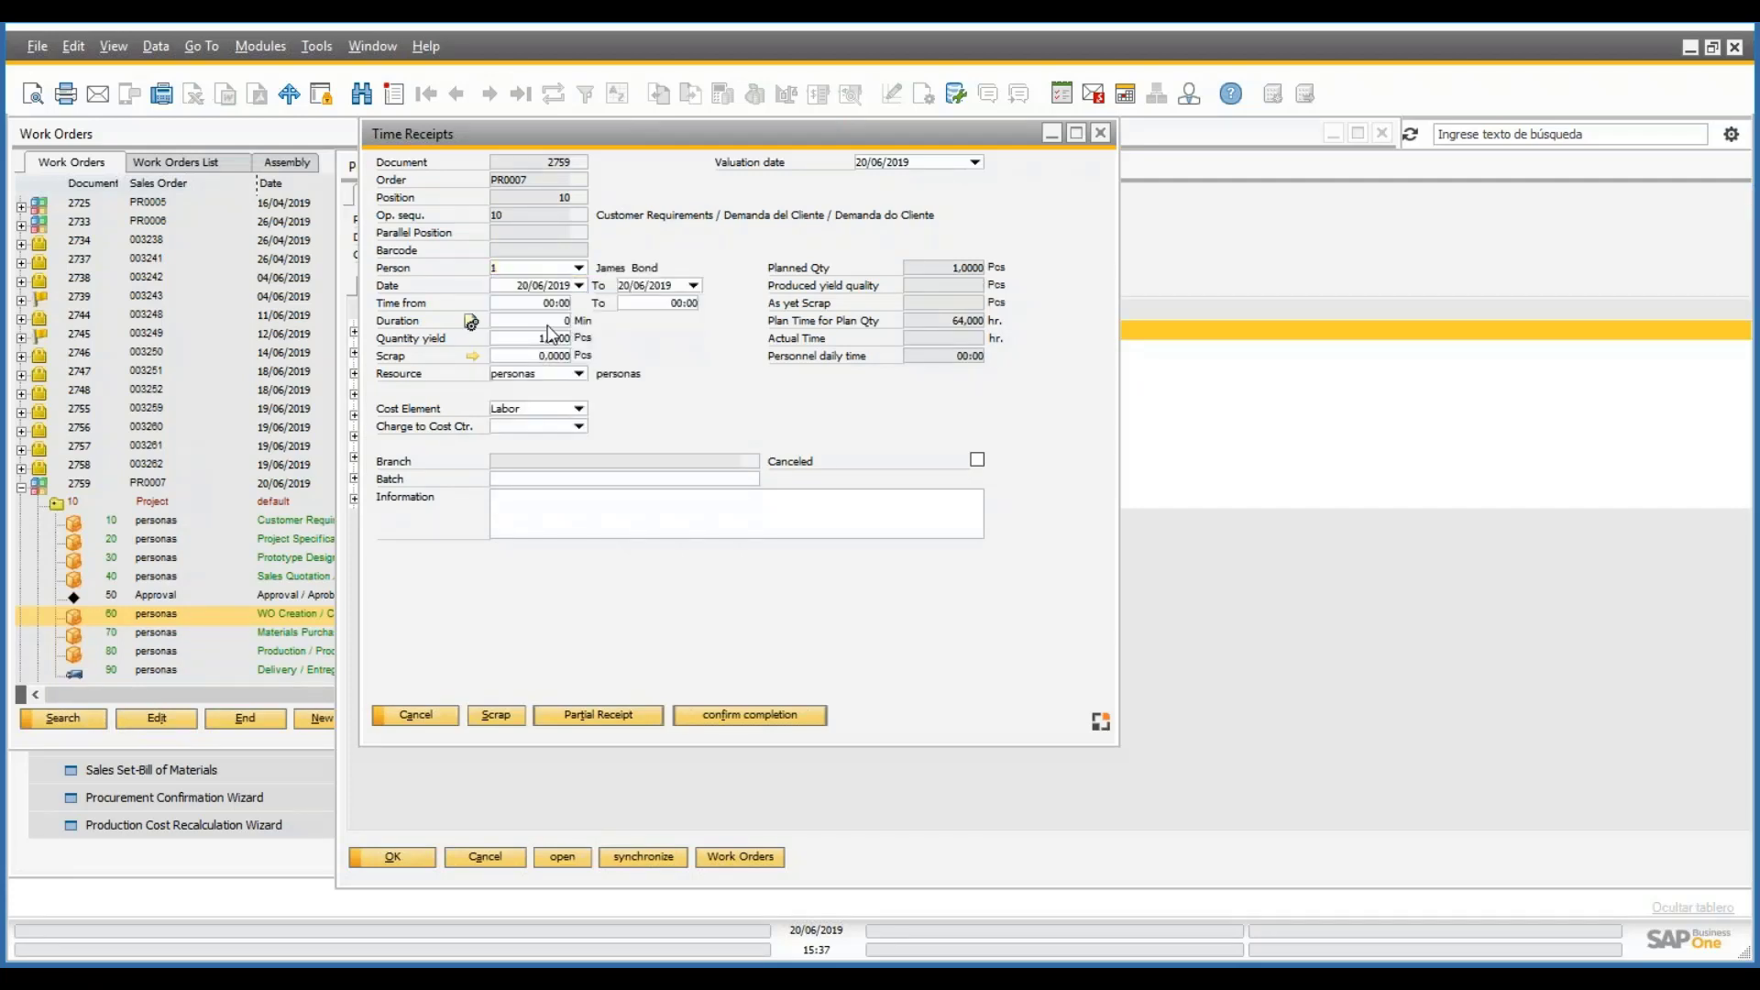
click(573, 303)
text(10)
key(Tab)
text(16)
key(Tab)
- Post the 360-minute partial receipt and check task 10's booked order times
click(626, 715)
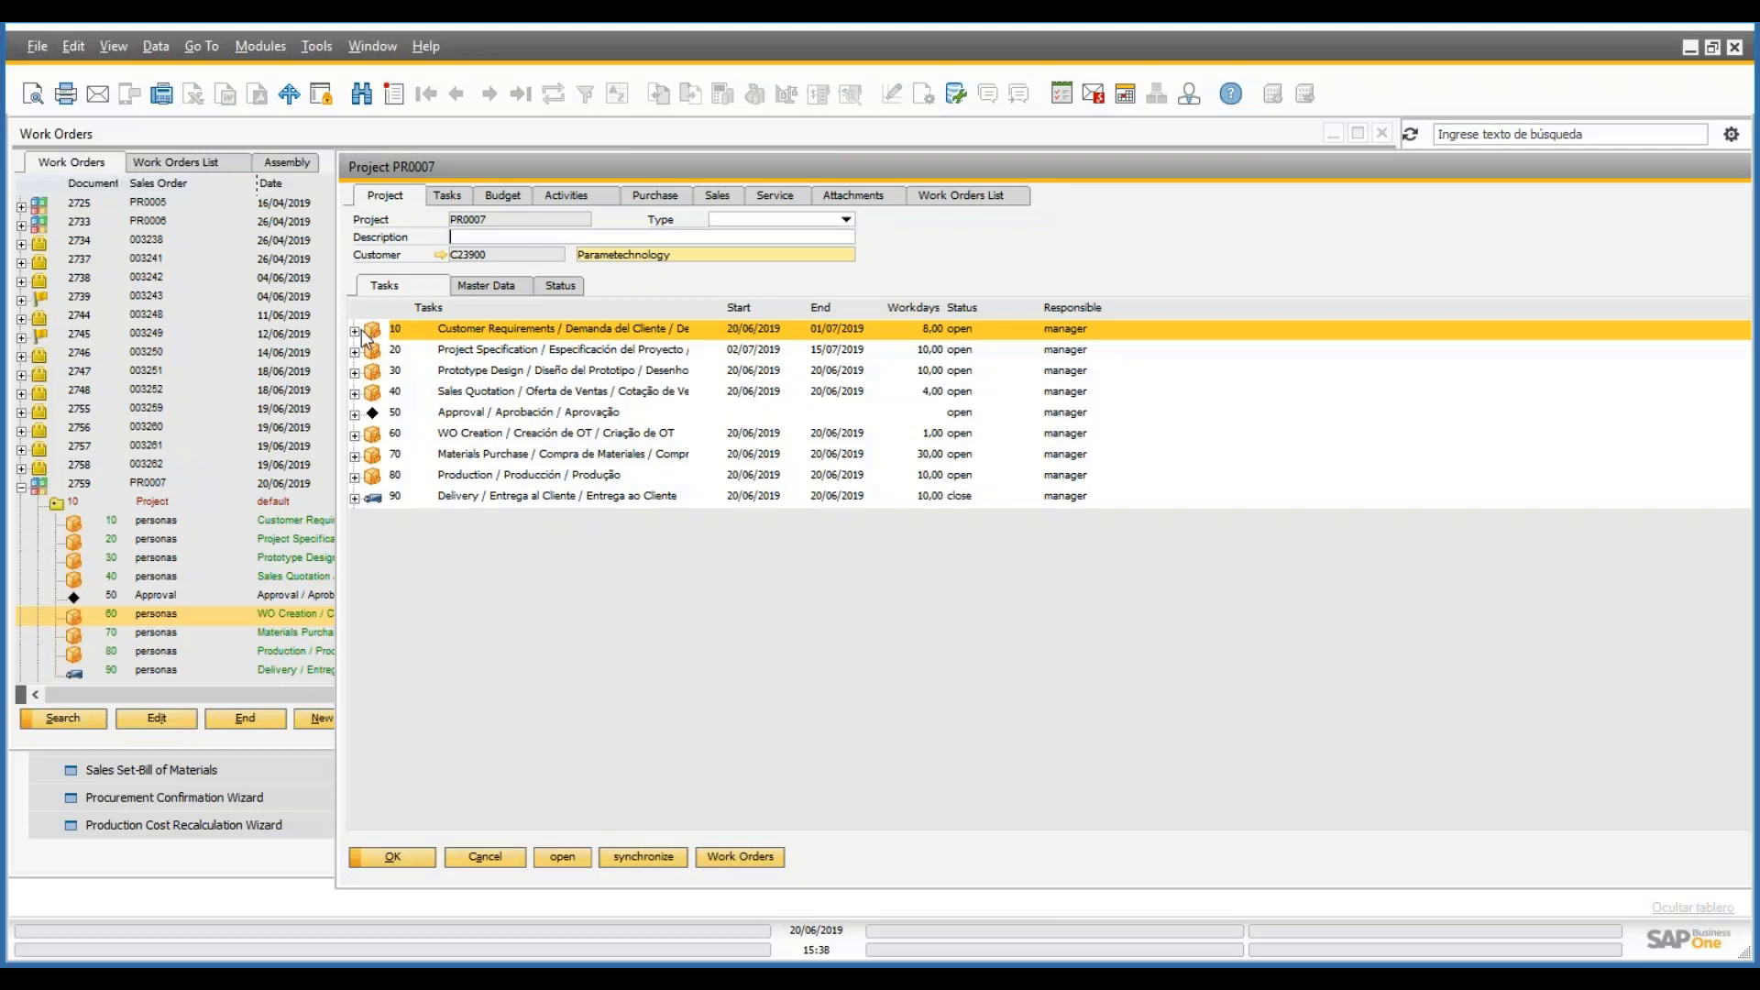
right_click(425, 330)
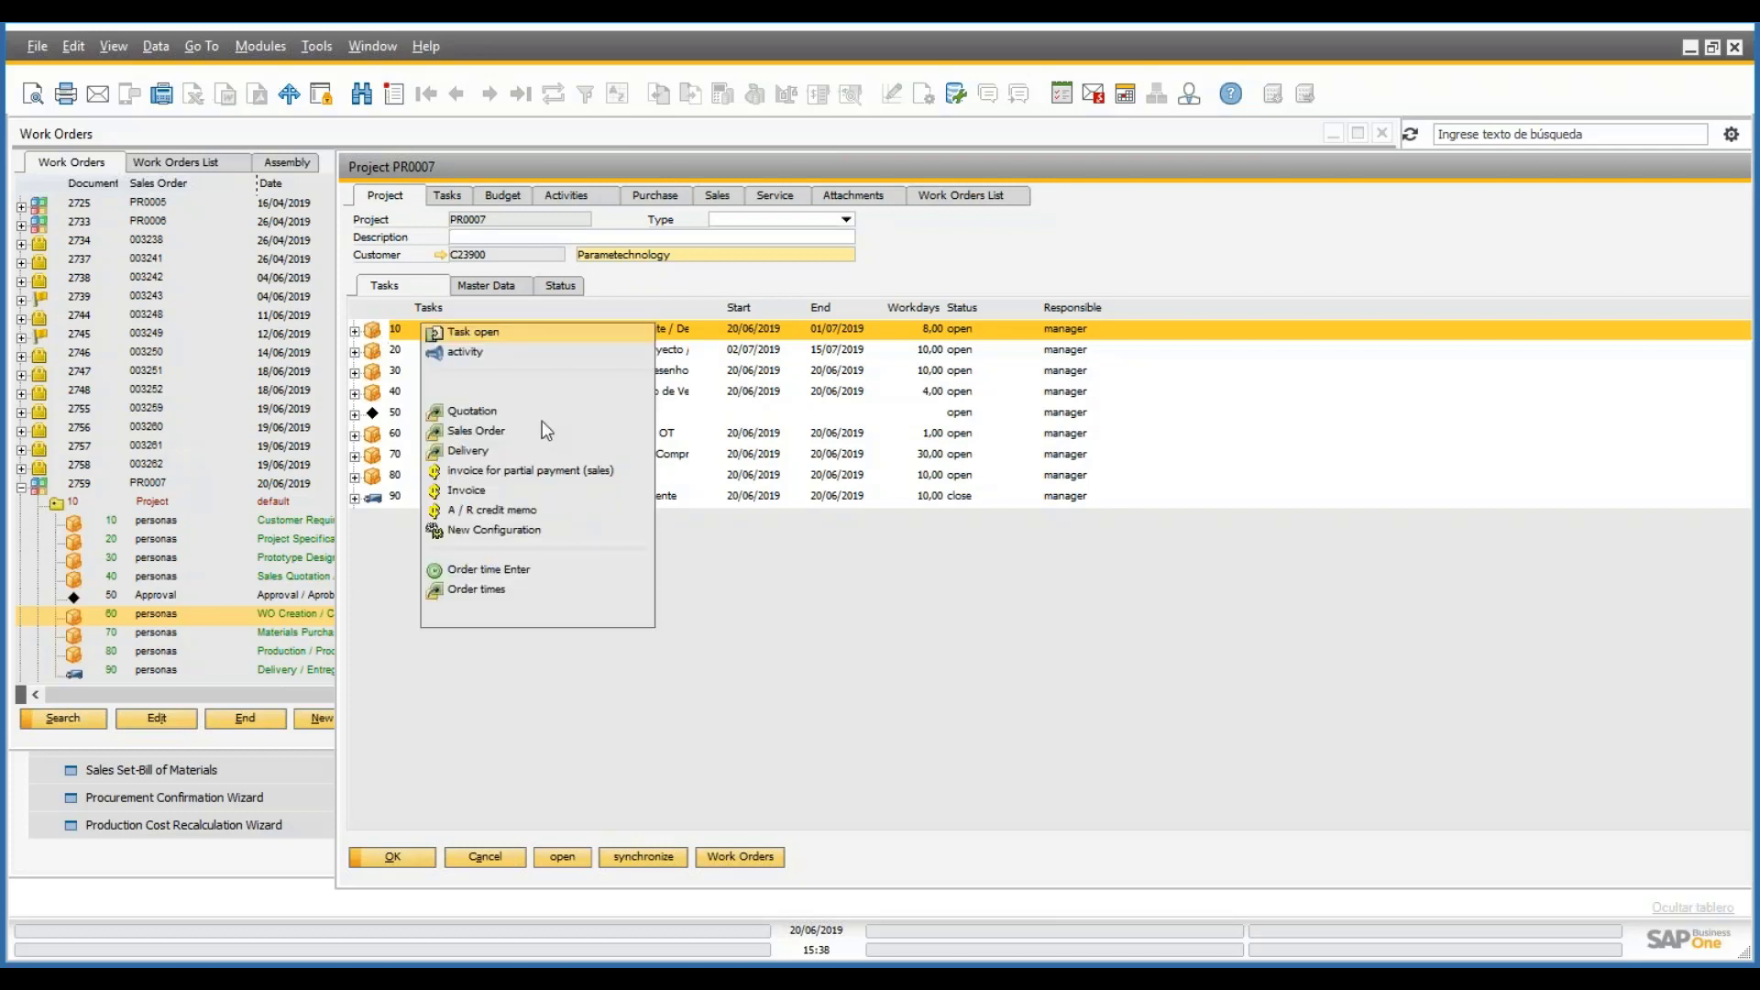
click(702, 543)
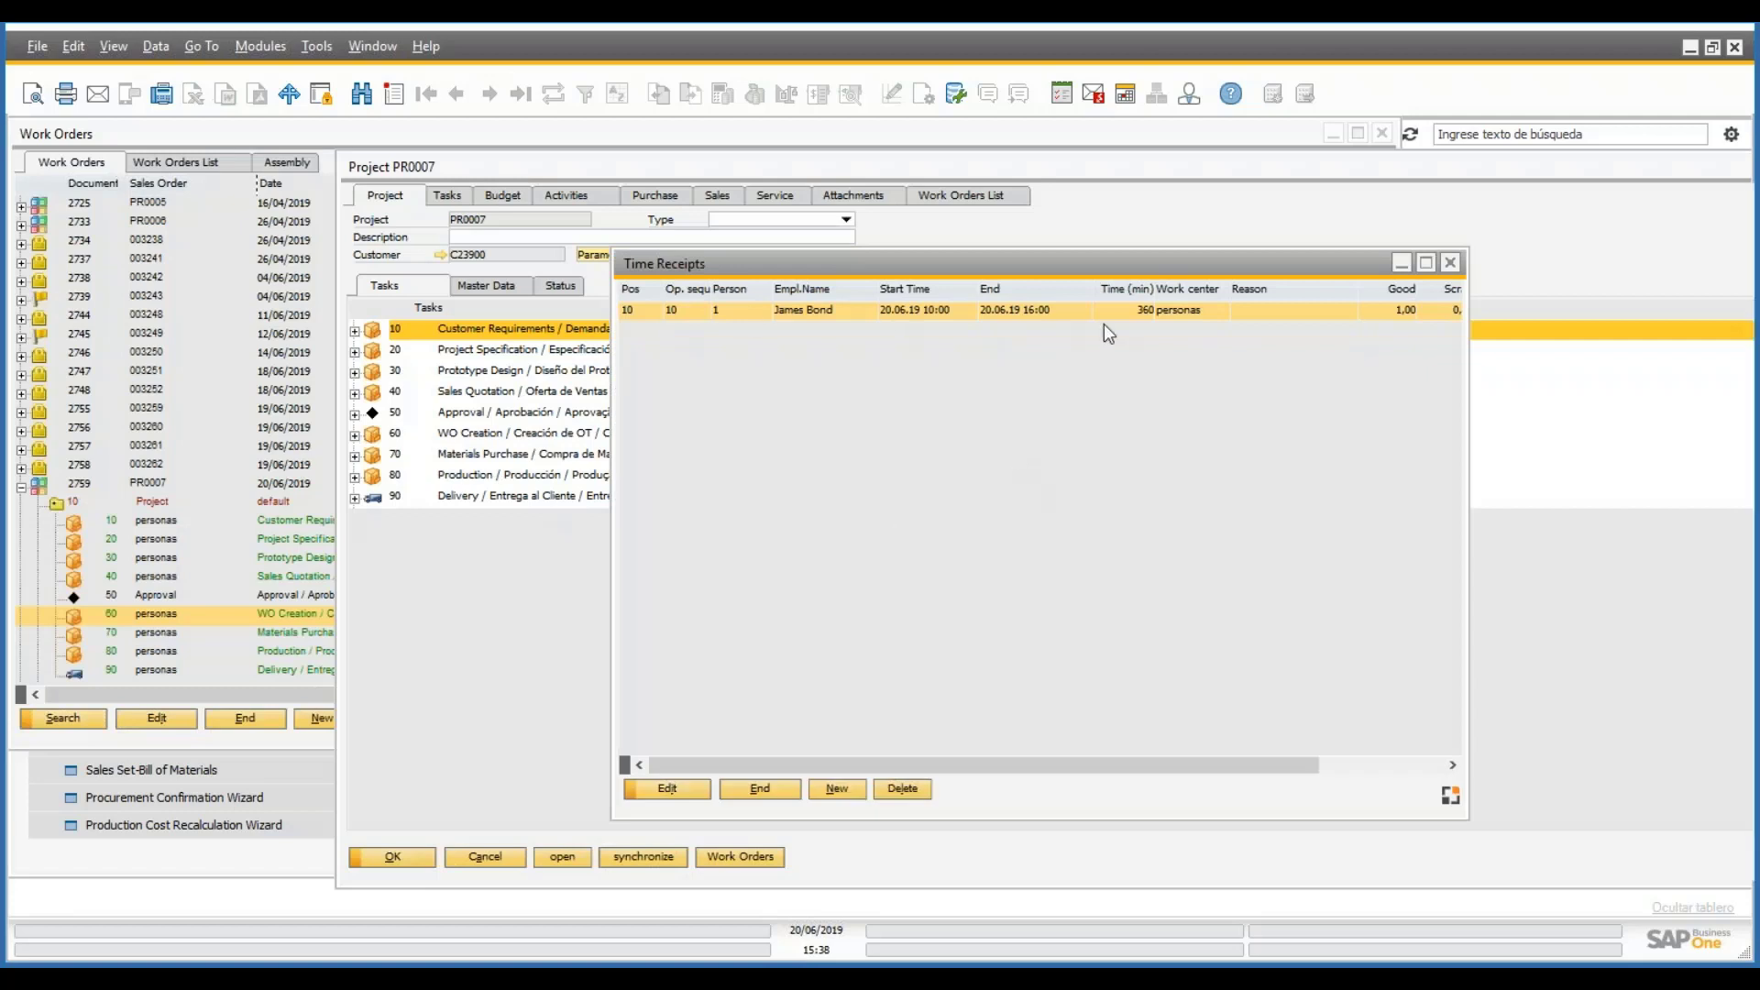
click(1451, 266)
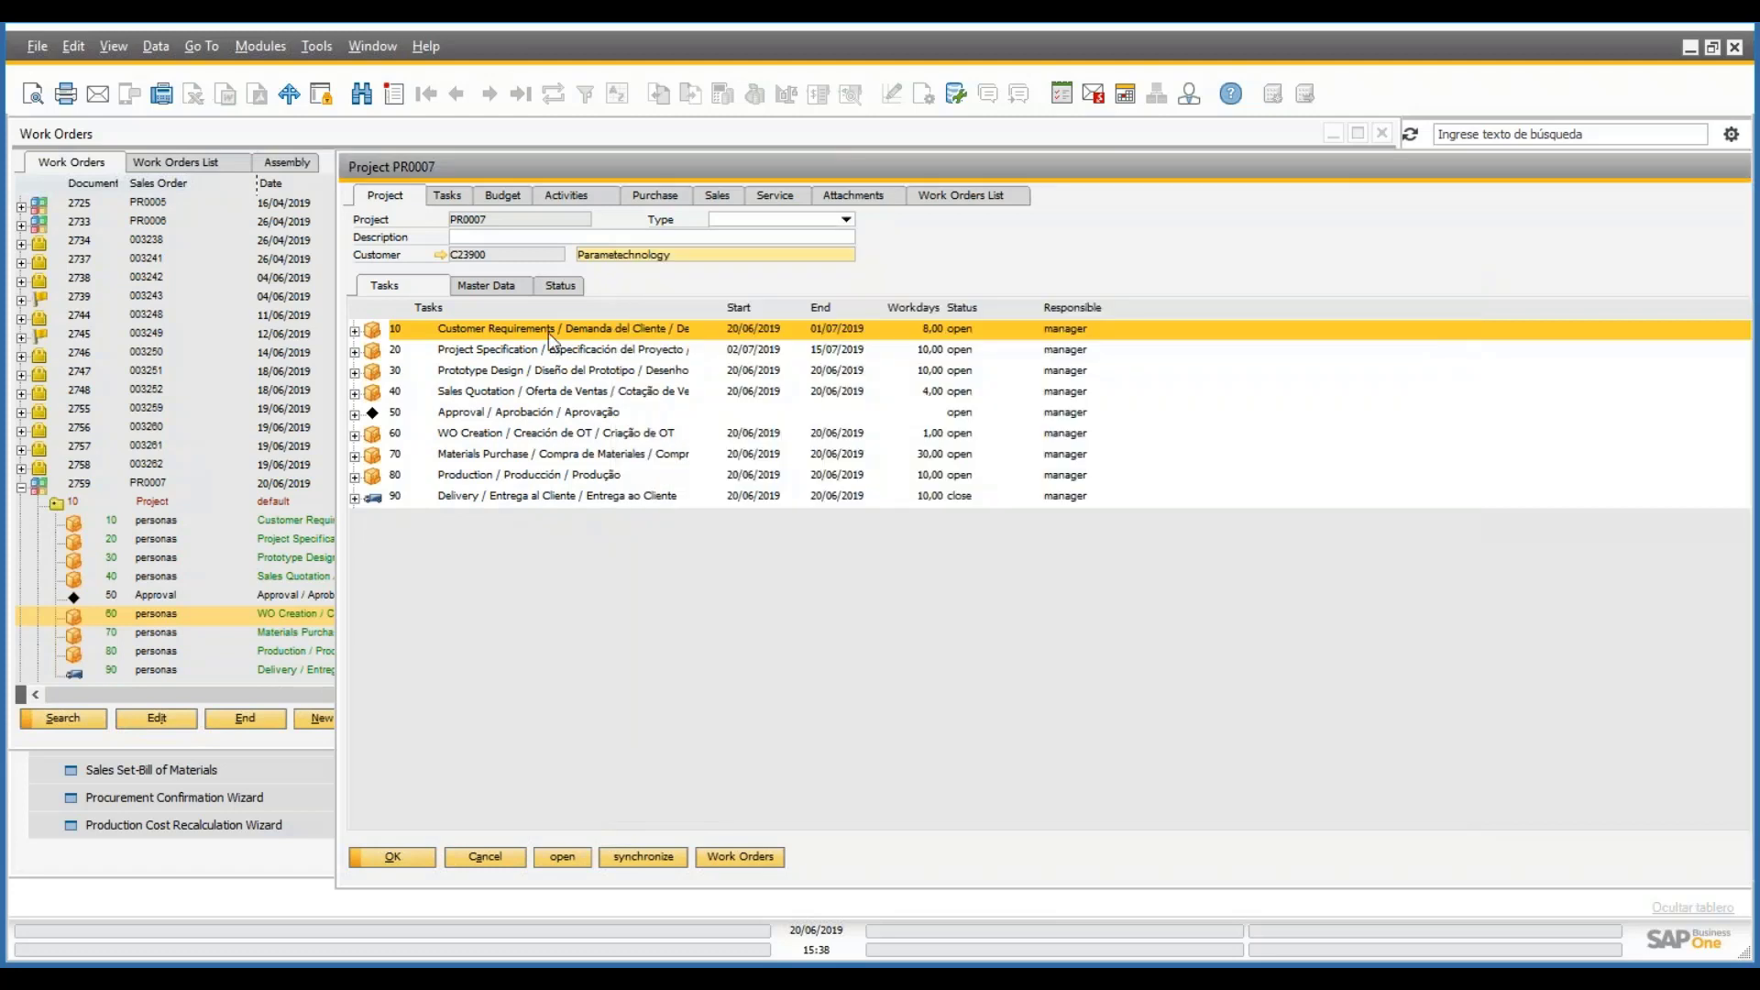
- Review task 10's Time Receipts tab, then show the project's budget lines
double_click(548, 333)
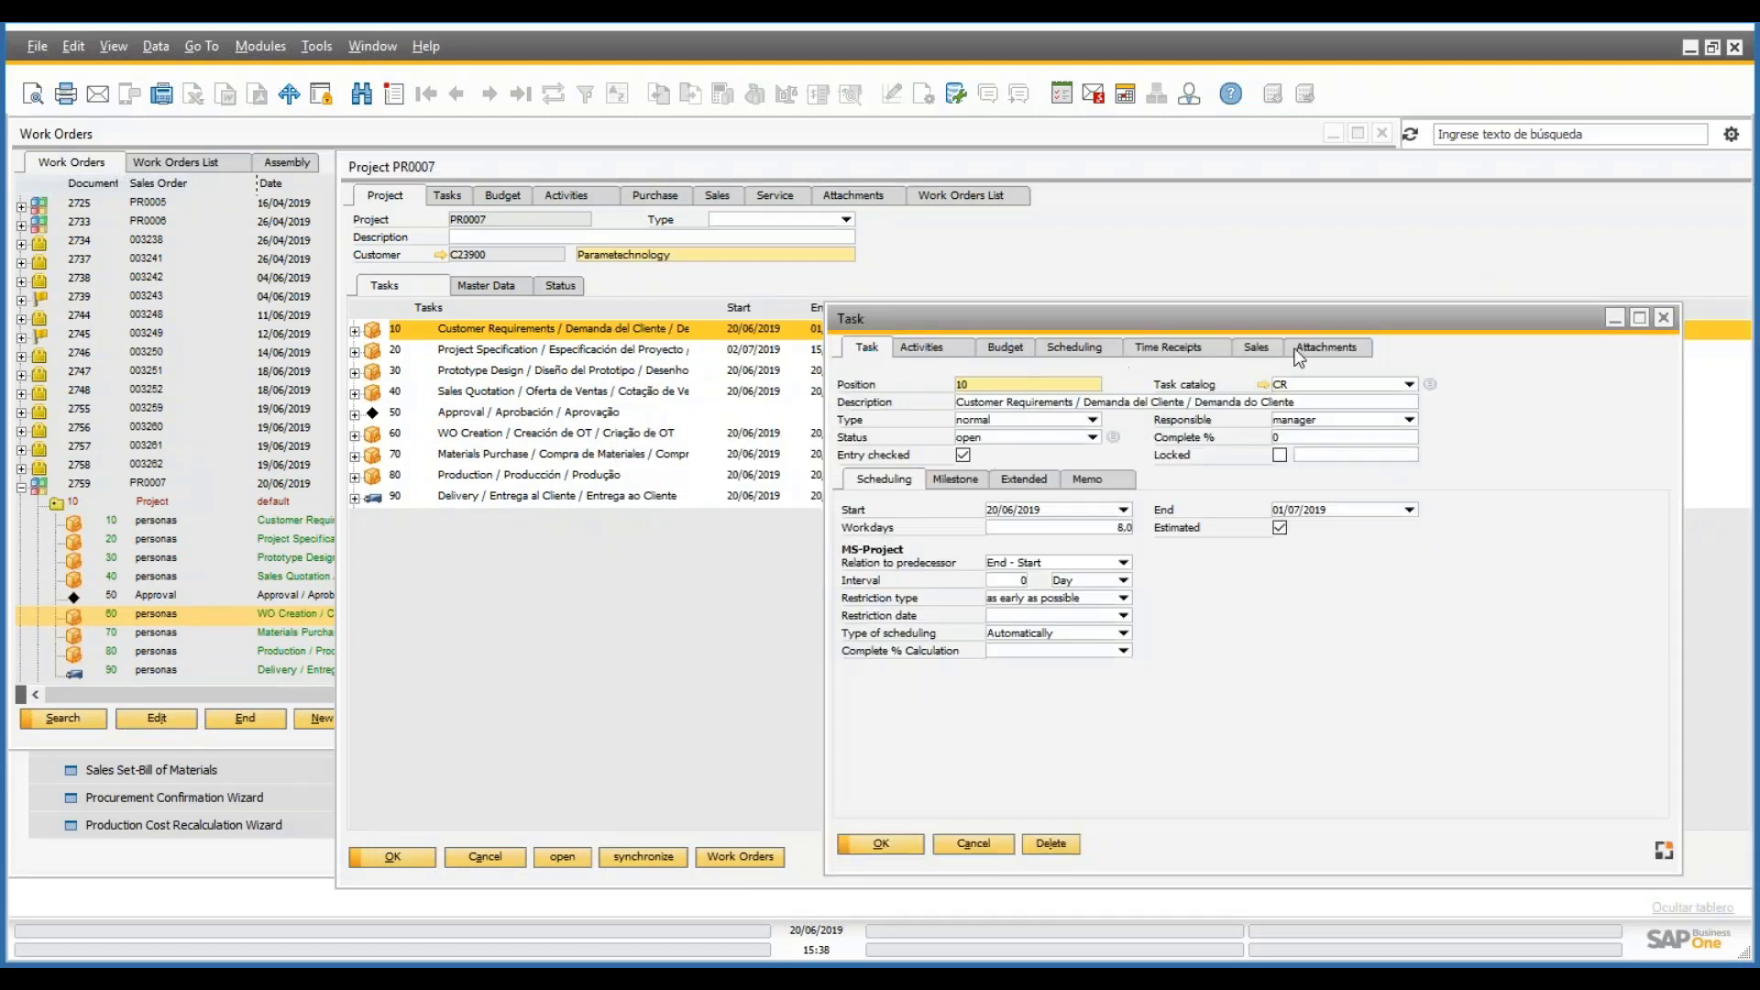
click(1183, 345)
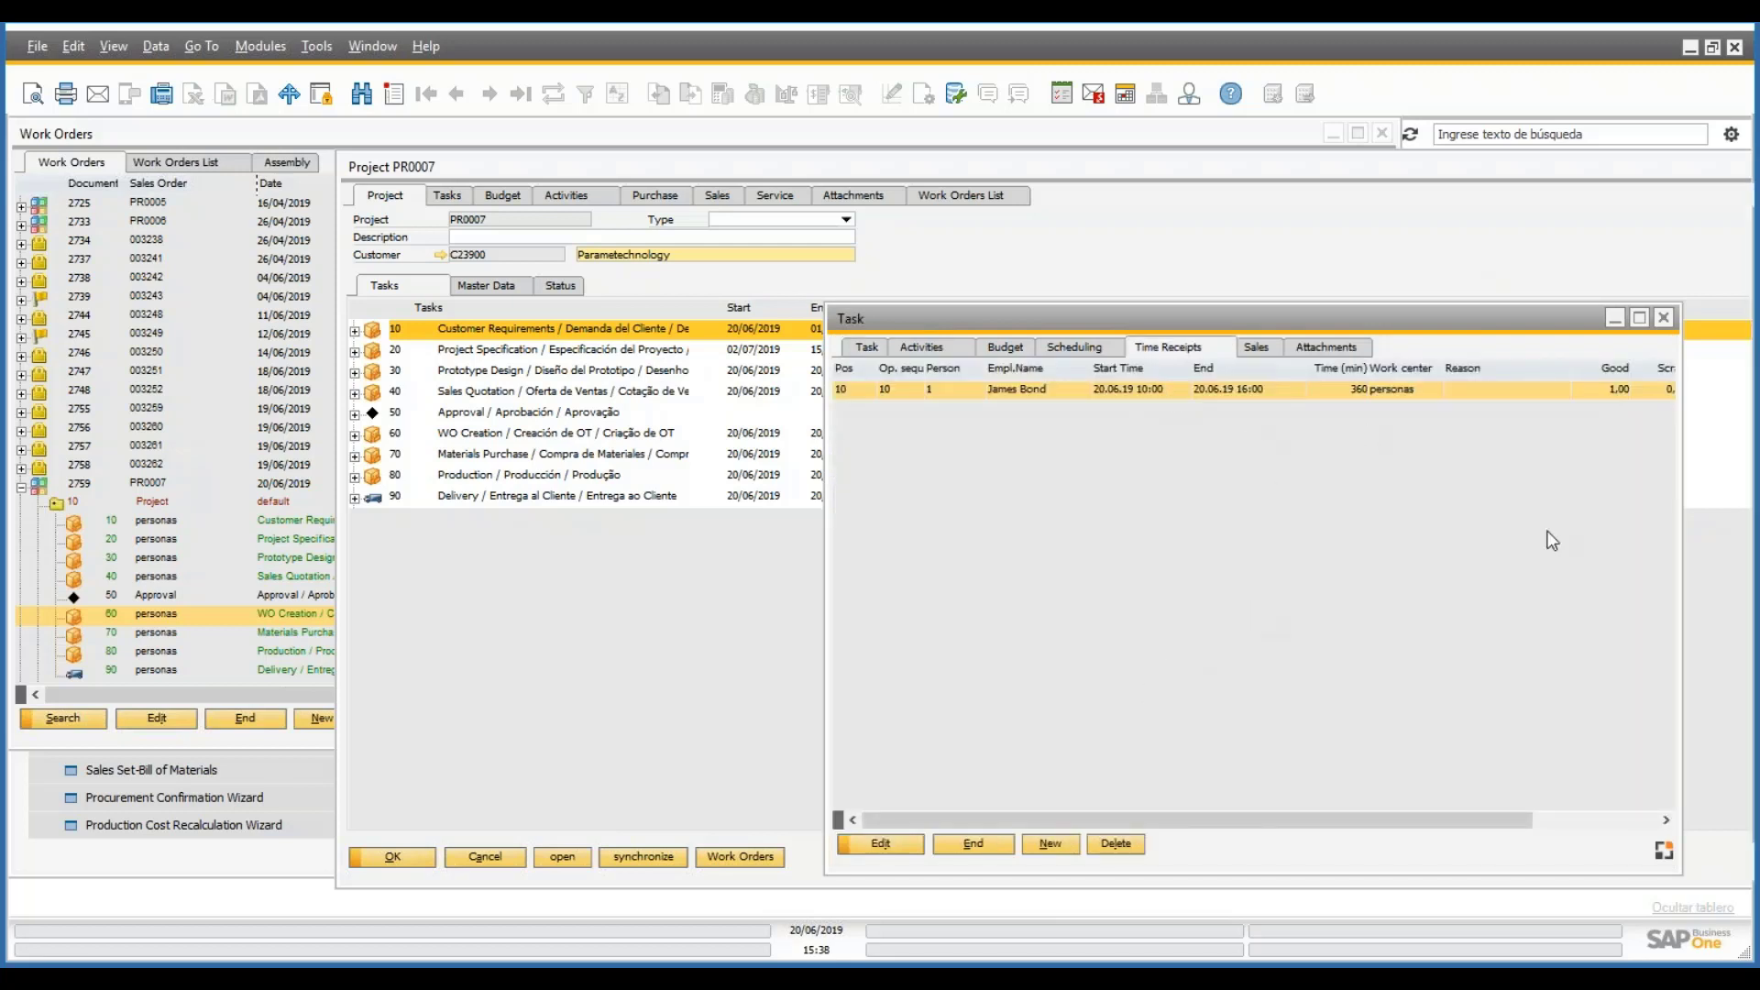
click(982, 847)
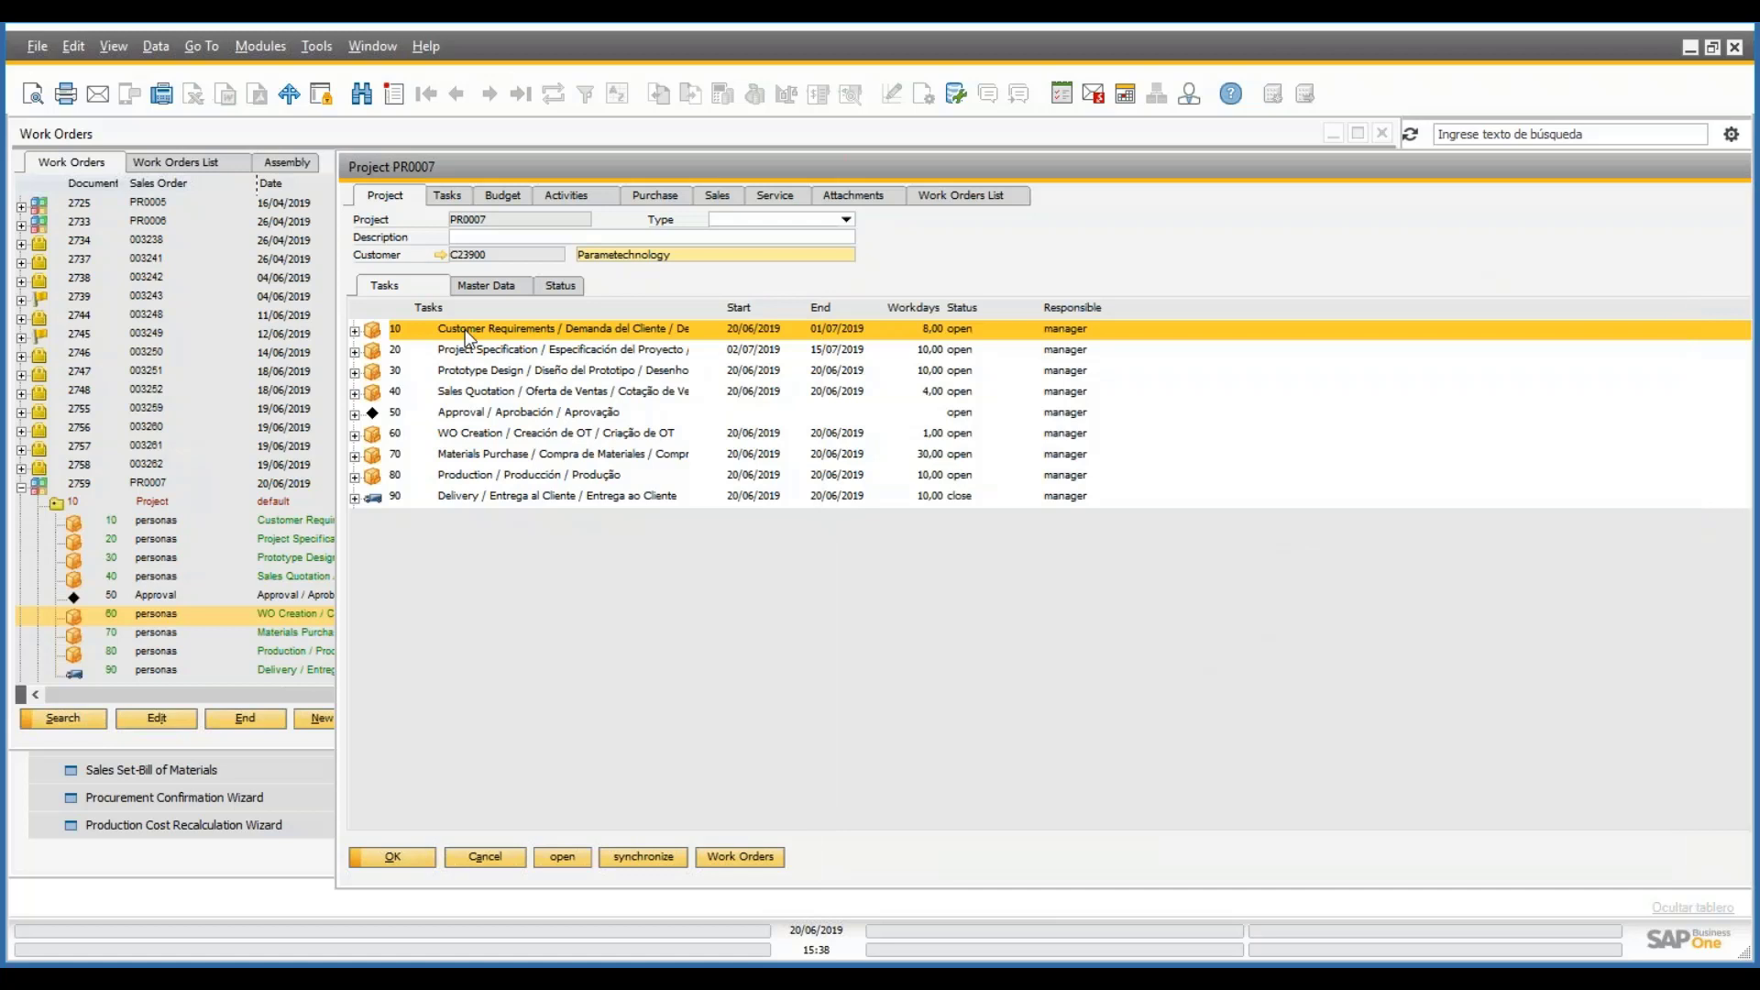
click(506, 194)
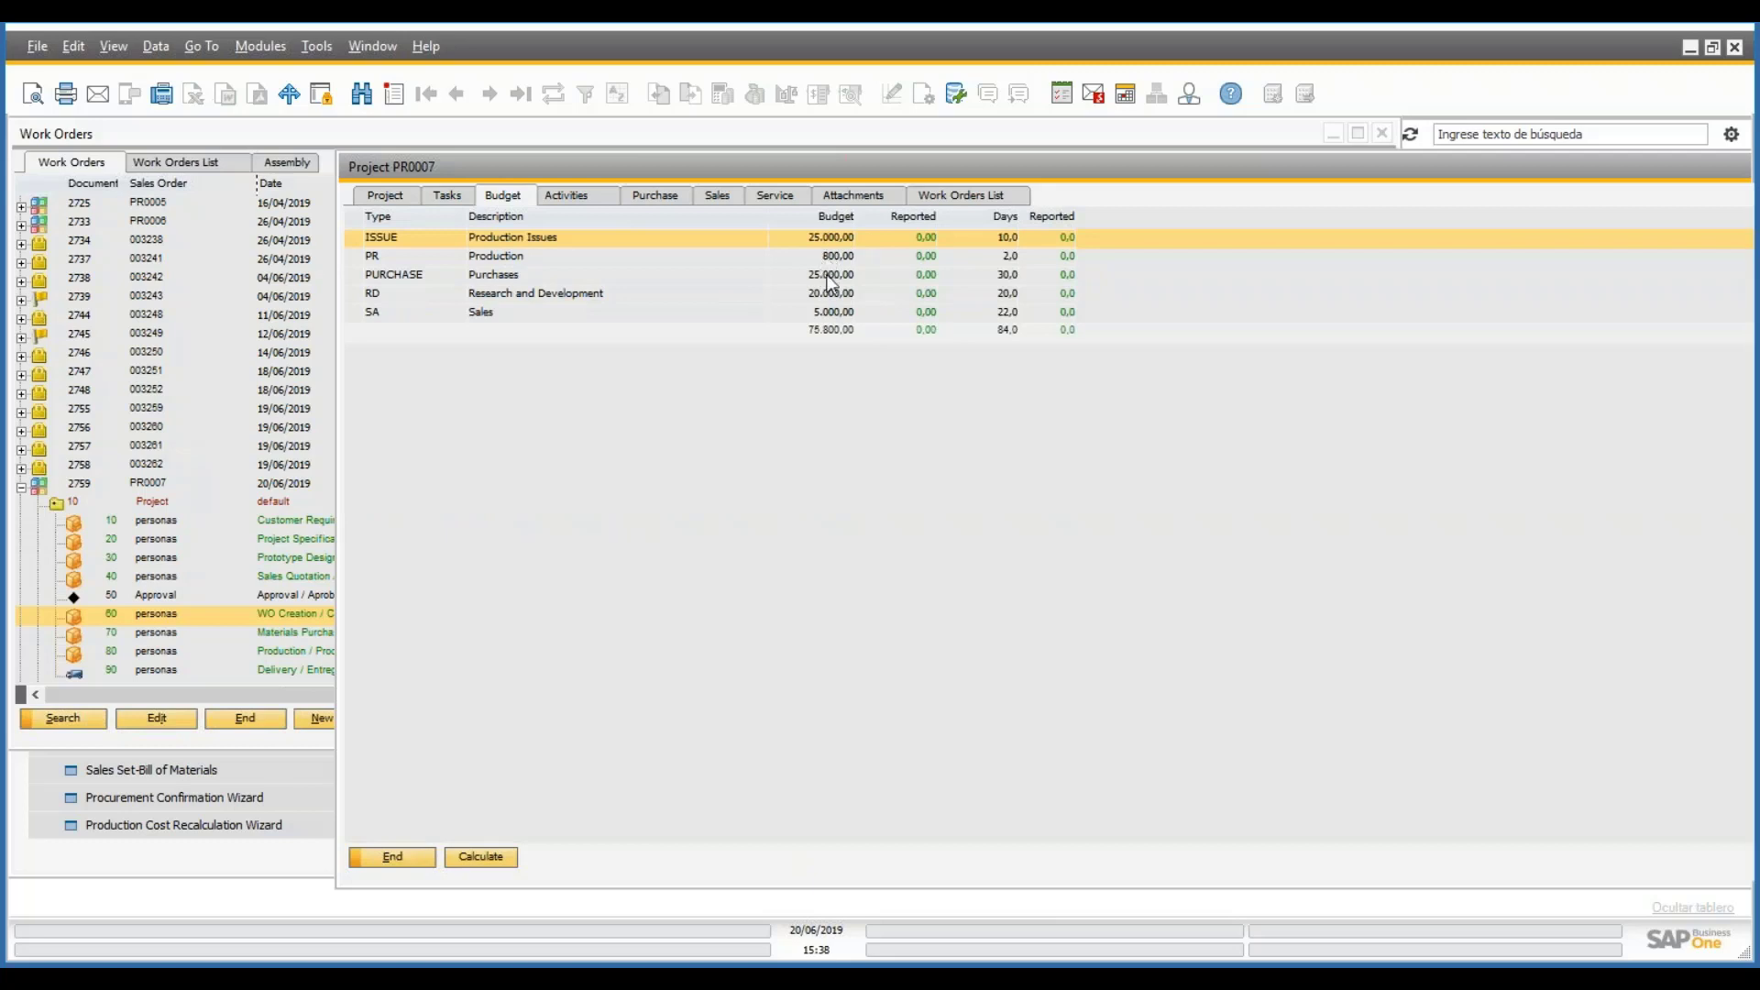
- Calculate PR0007's budget, check the SA Sales line at 1.800,00, and close the project
click(482, 861)
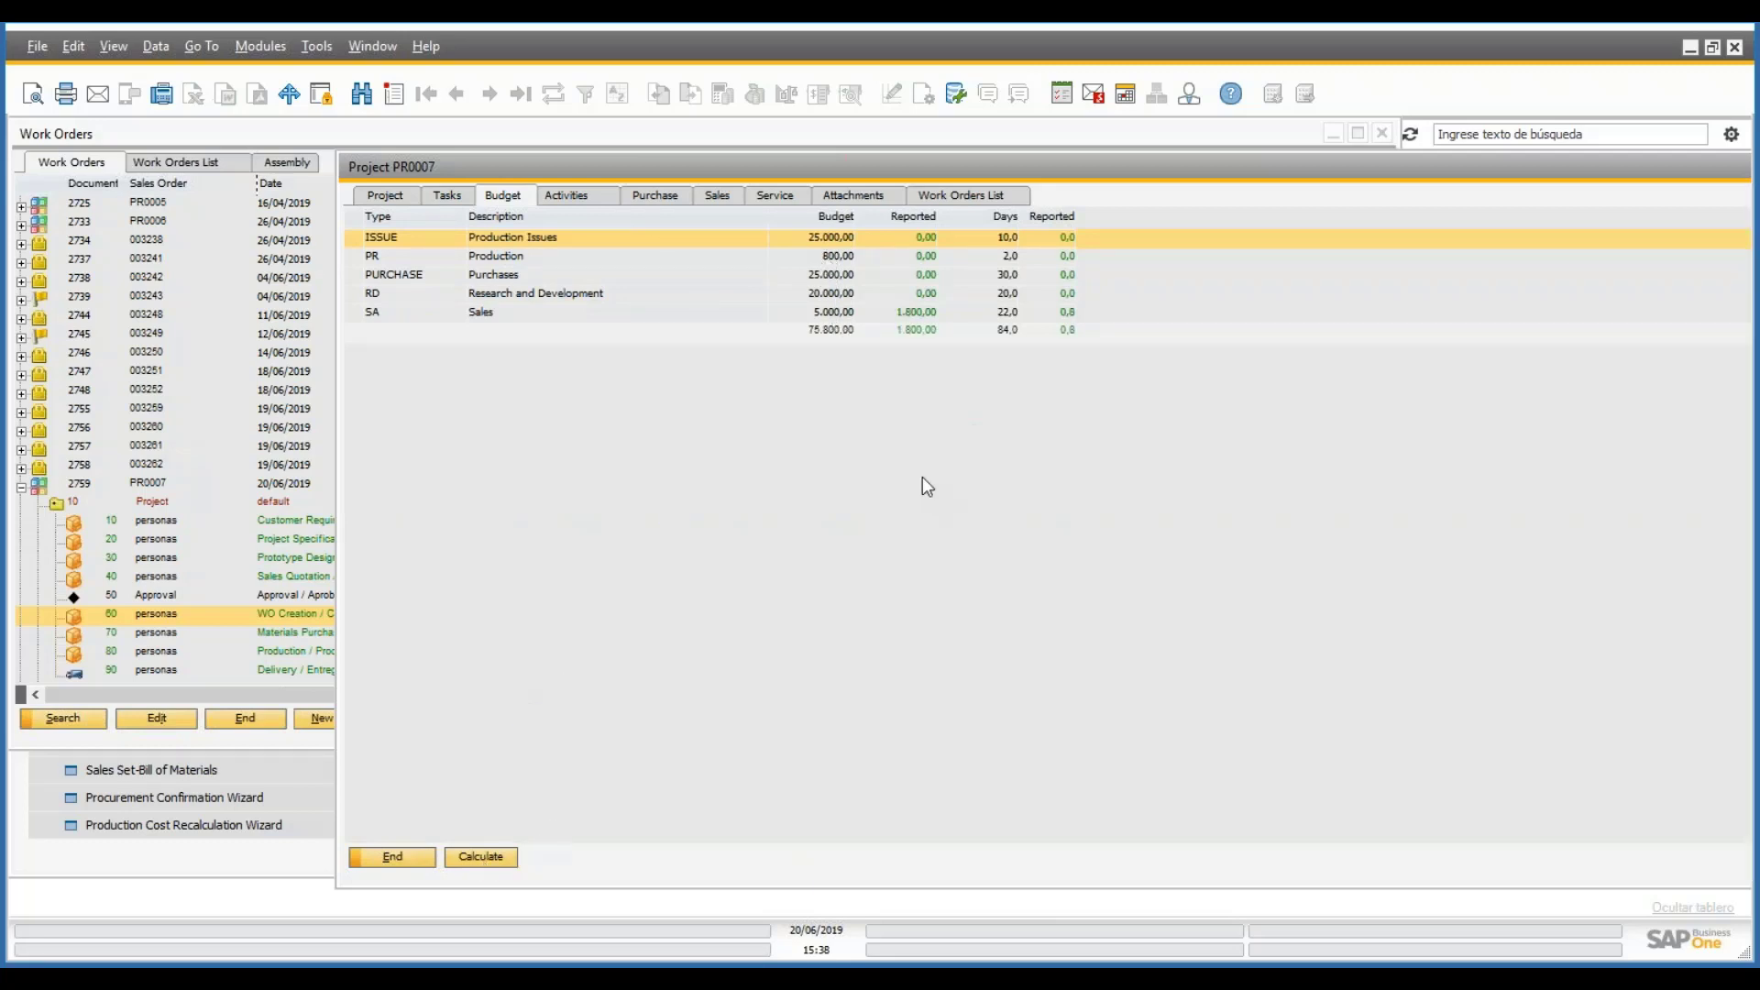
click(988, 311)
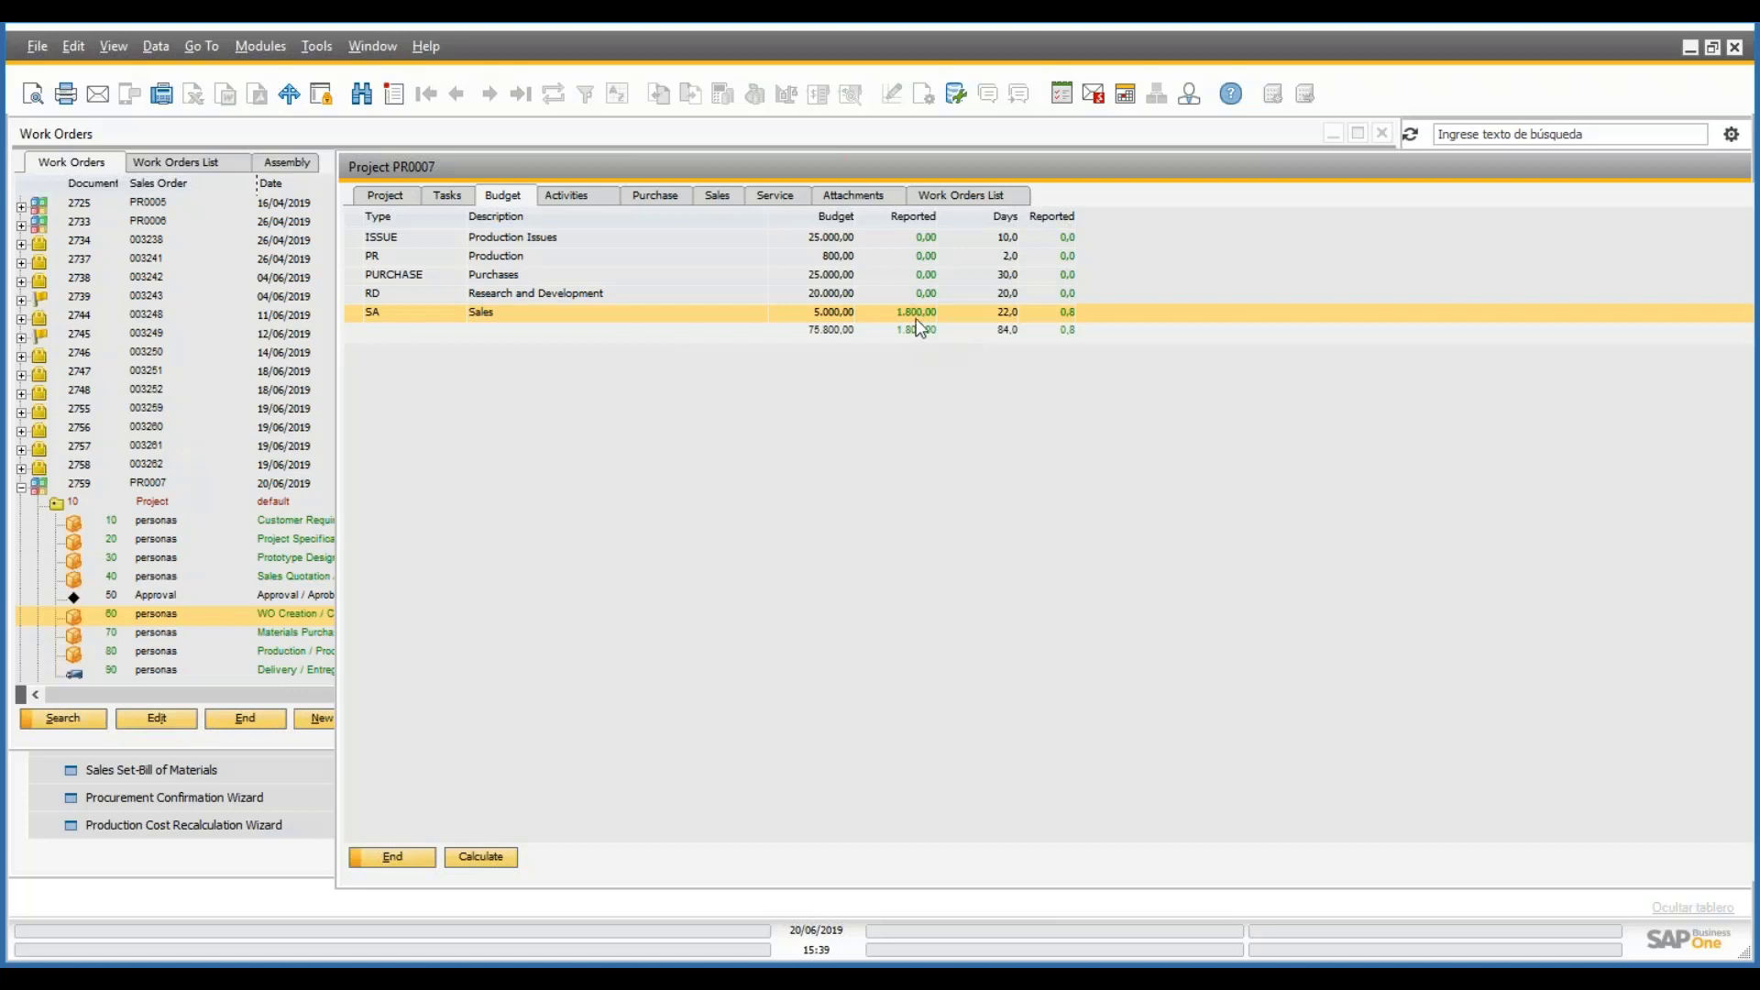
click(393, 857)
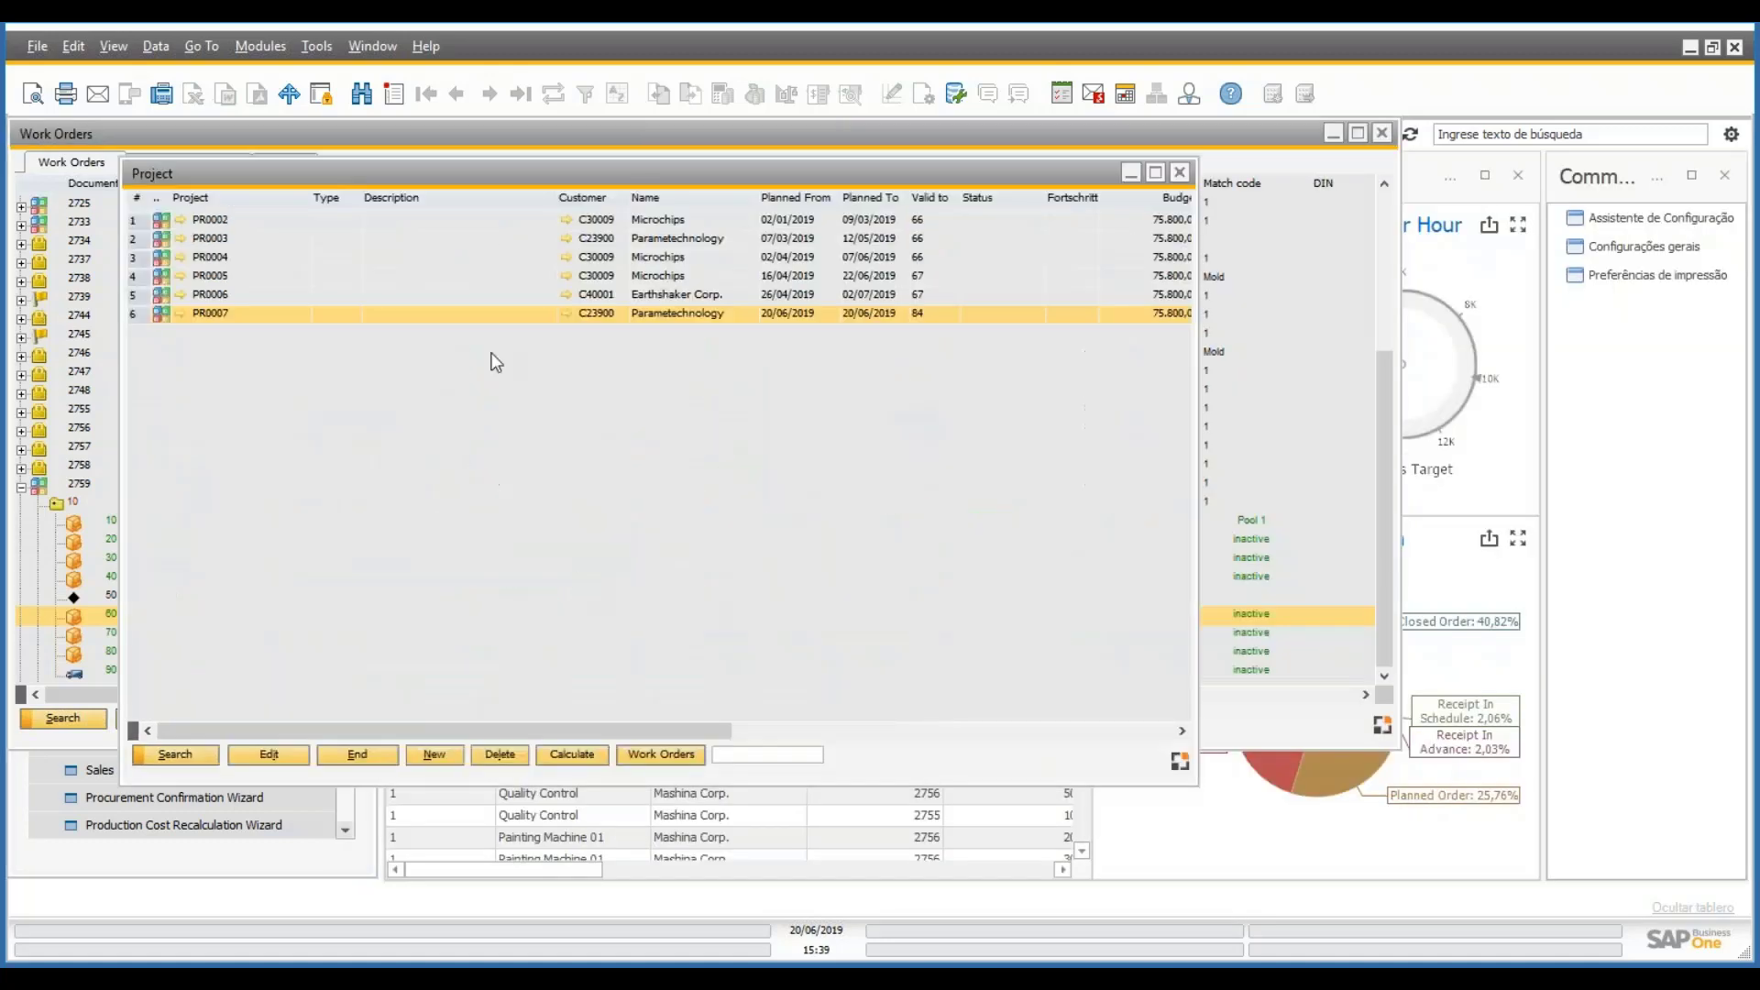
- Open PR0007, select work order 2759 and print its Work Order layout
double_click(217, 312)
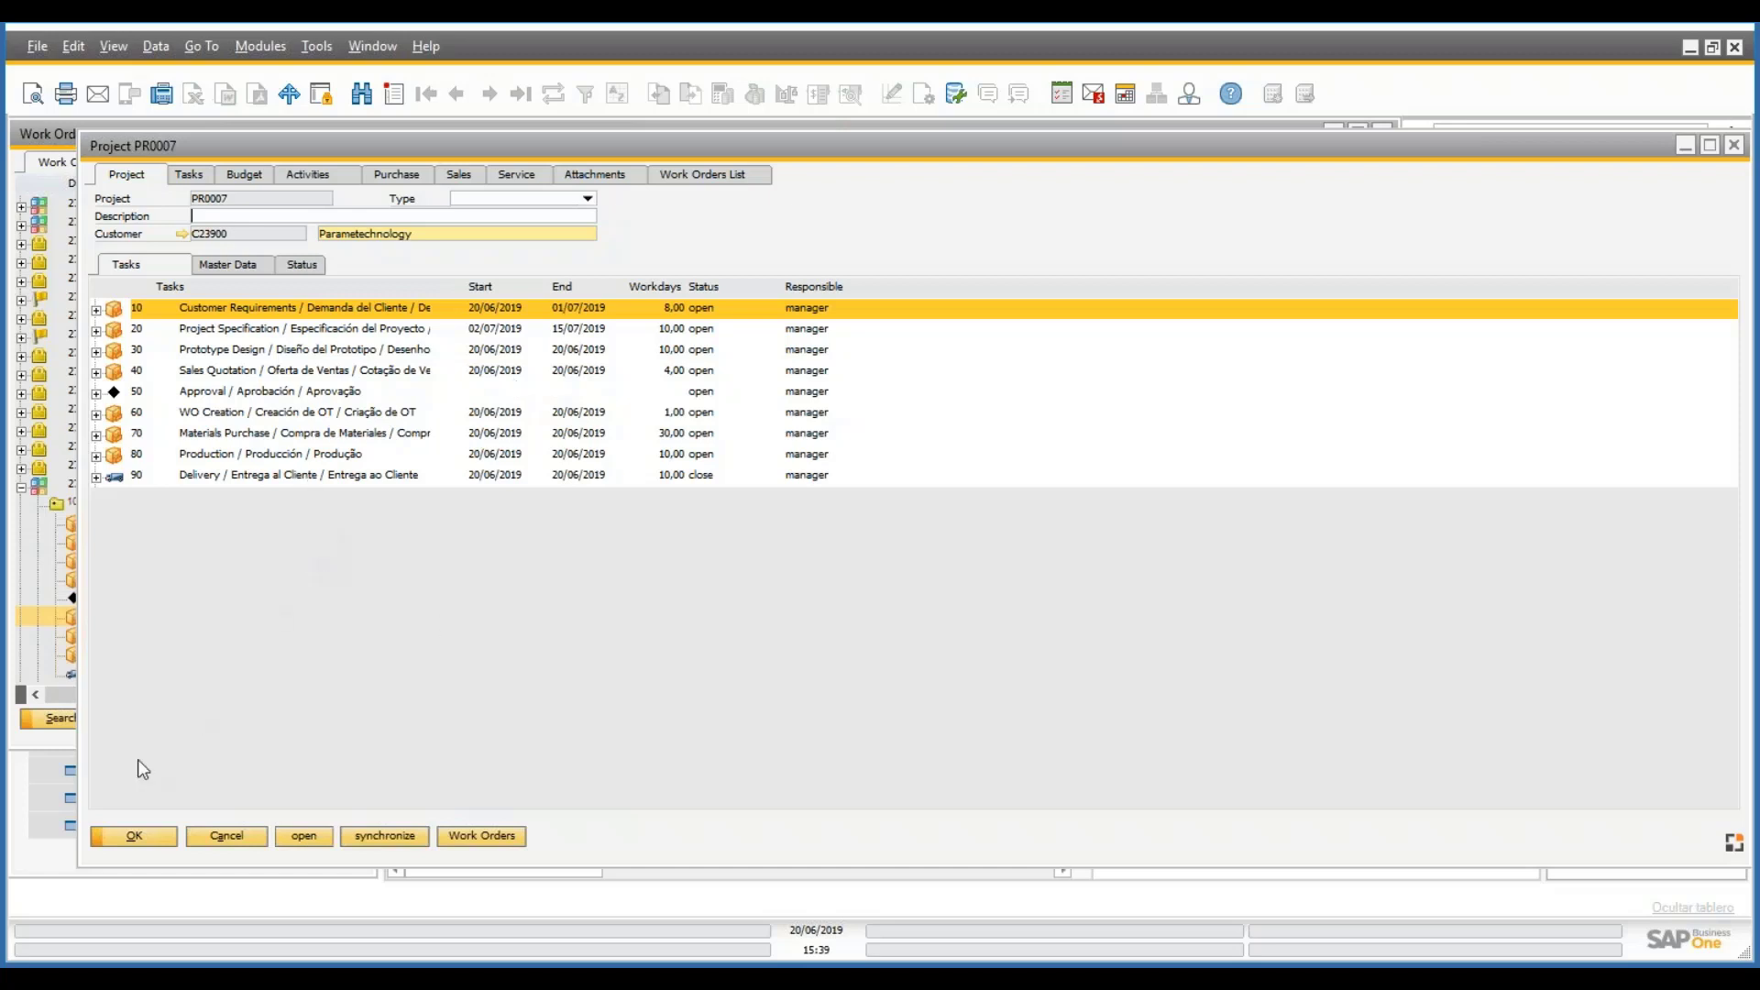
click(59, 702)
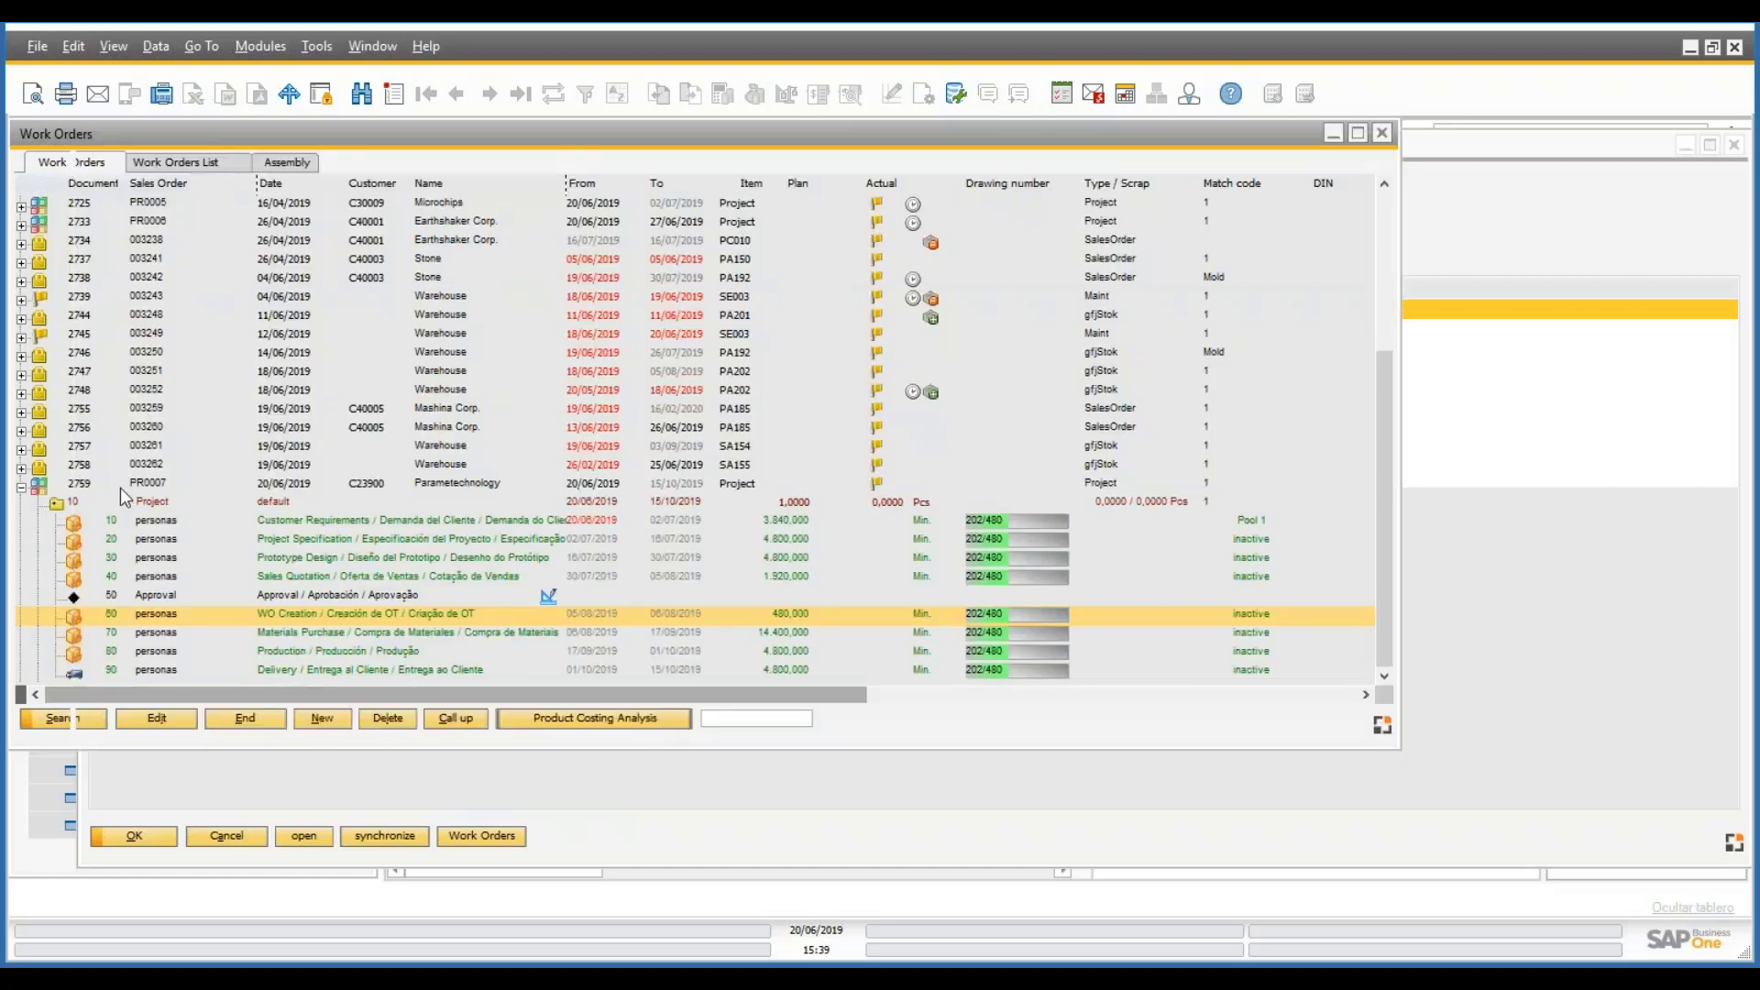
click(120, 489)
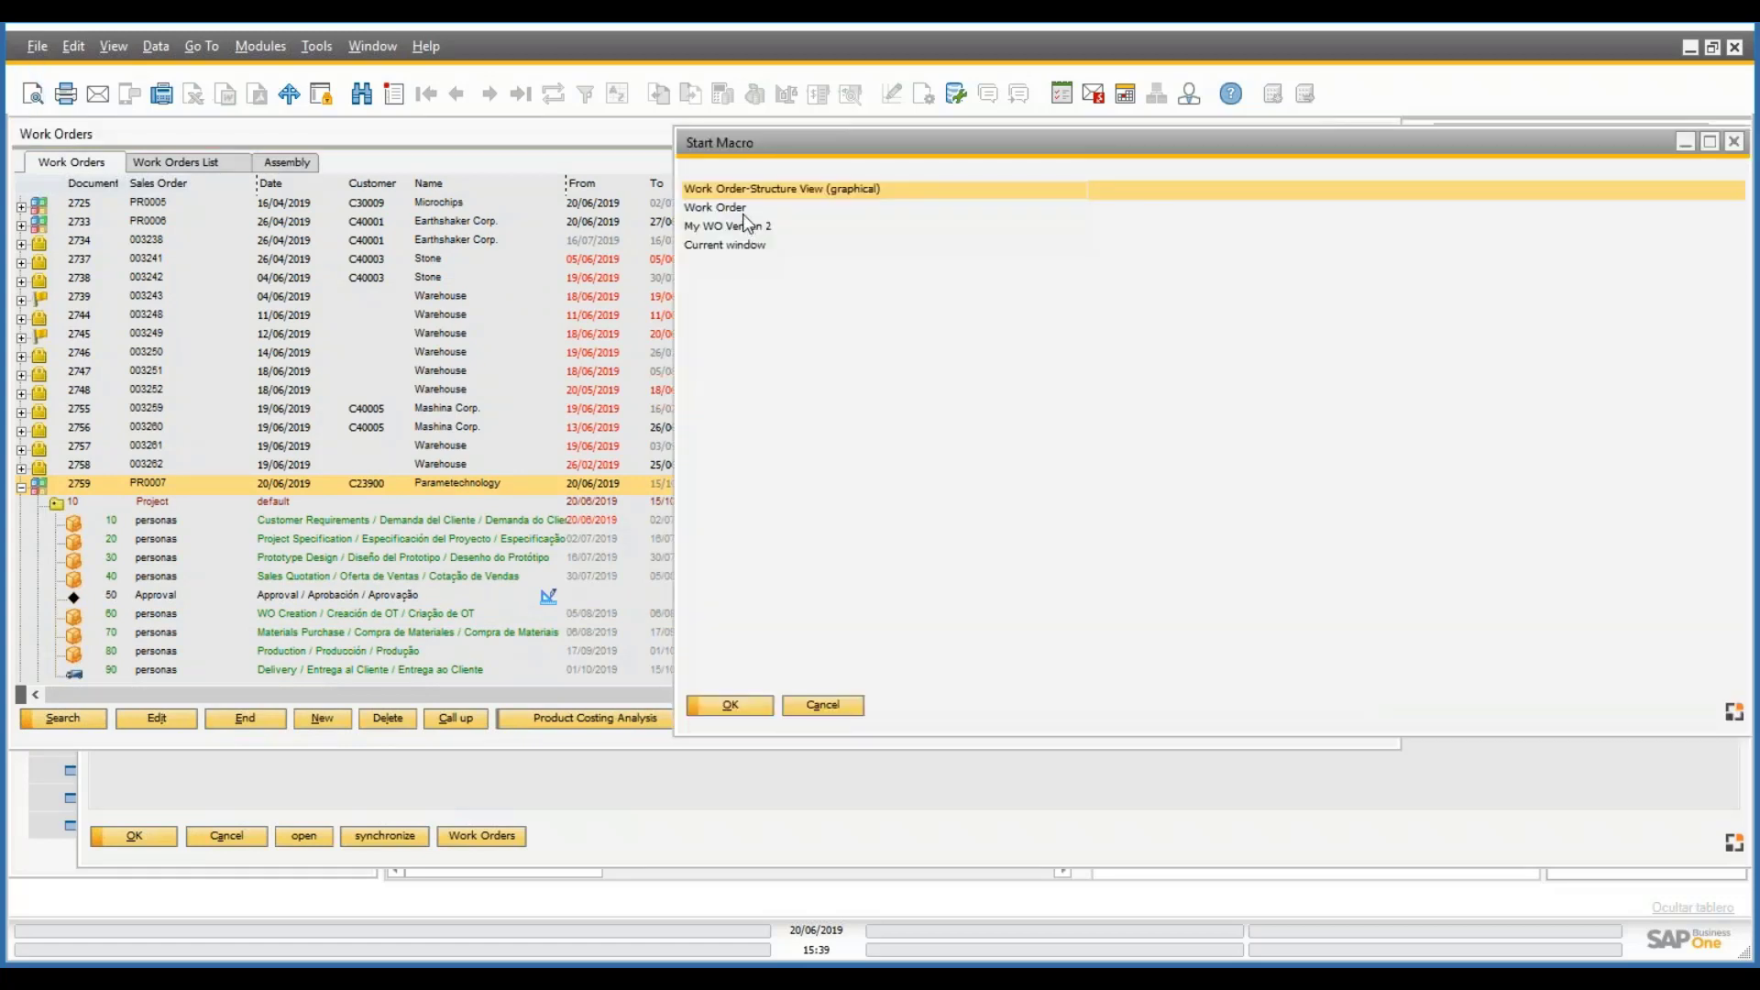
double_click(745, 214)
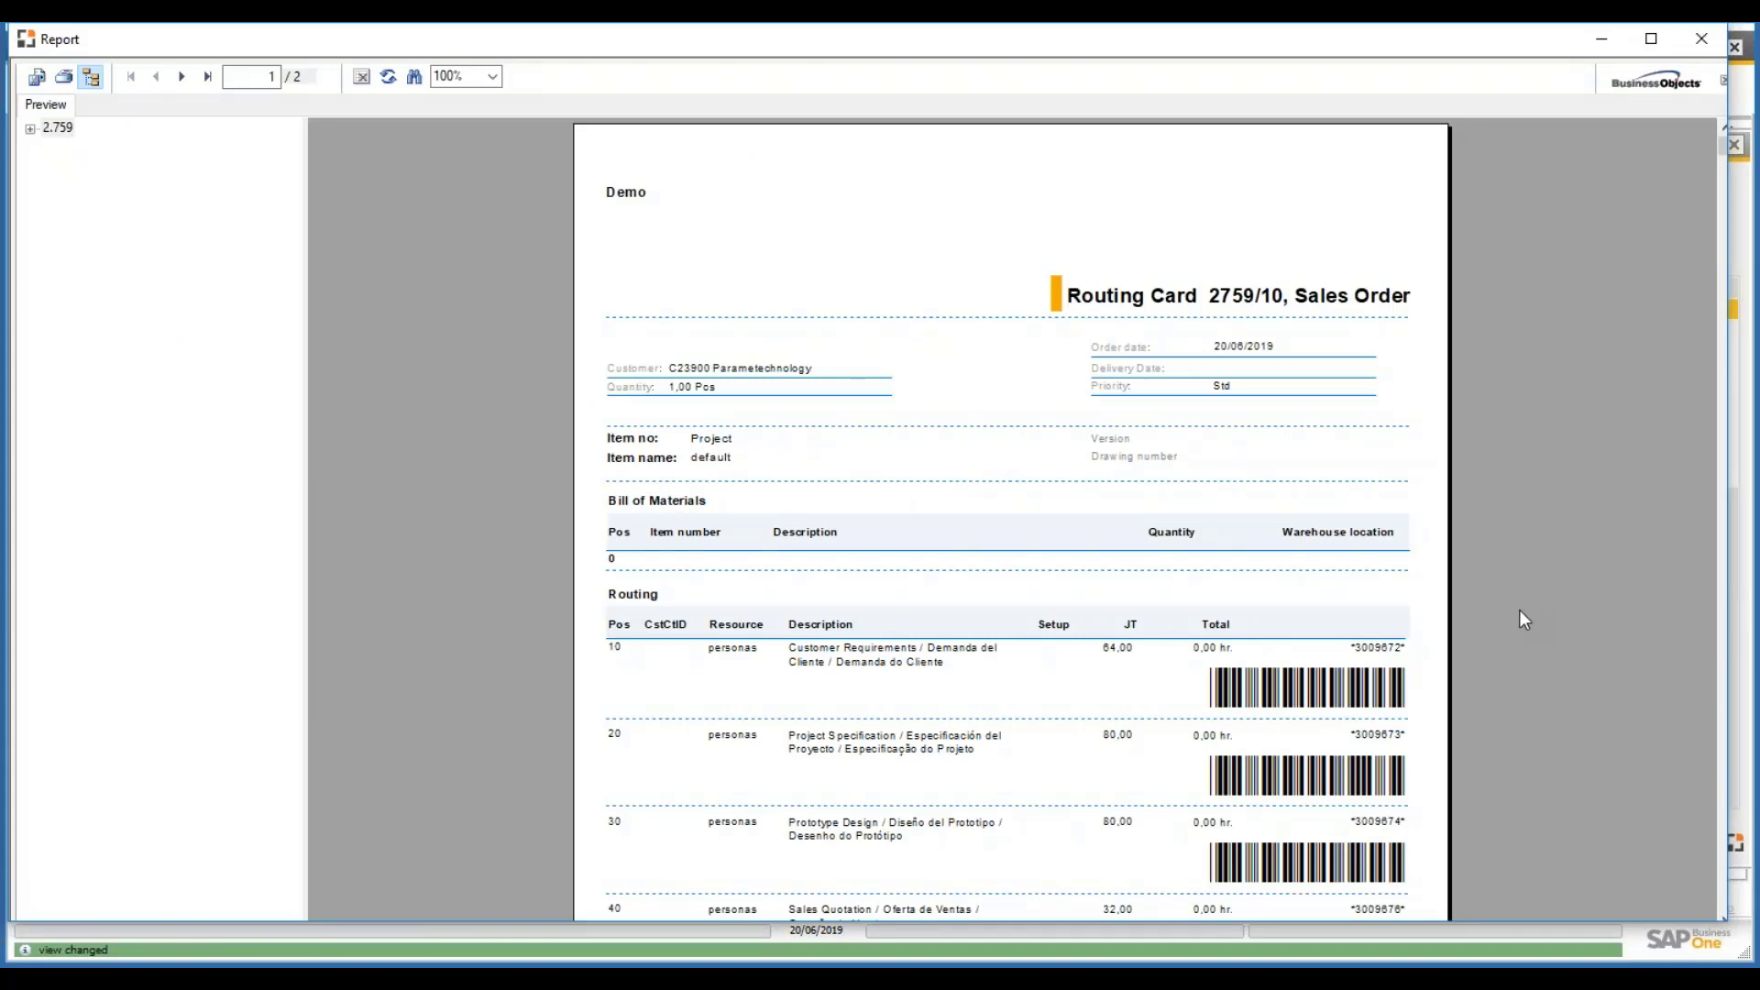
- Page through both pages of Routing Card 2759/10, then minimize the preview
scroll(1520, 620, down, 3)
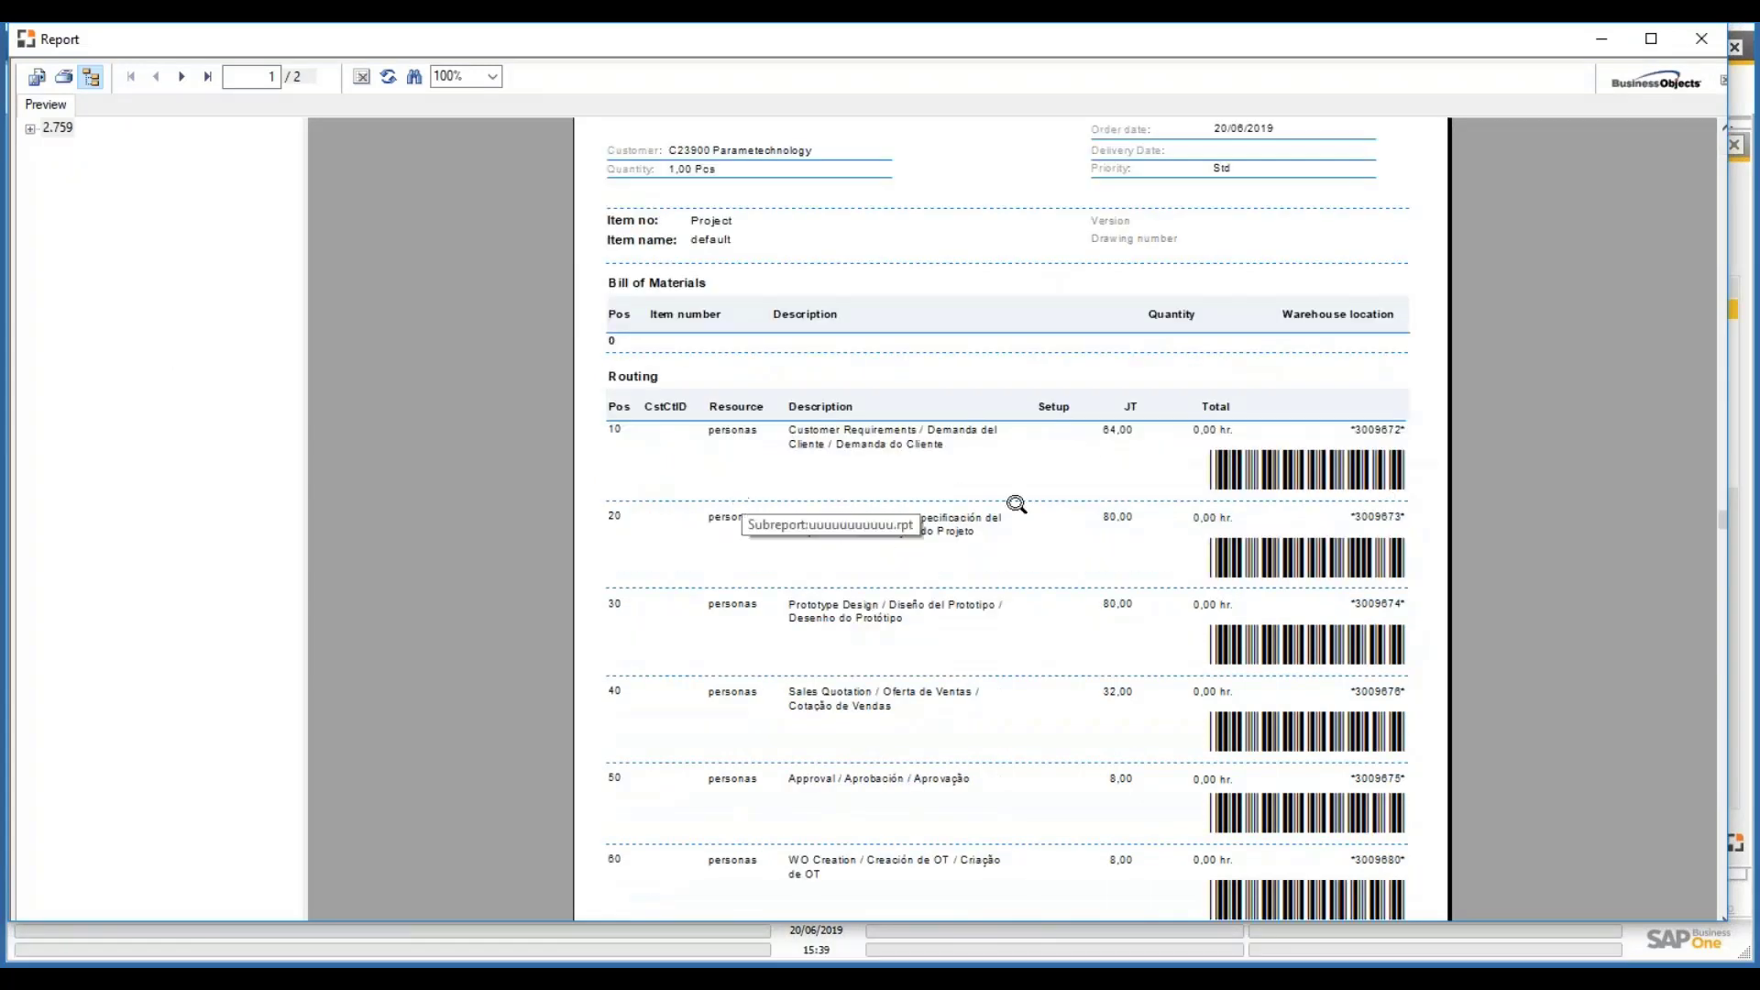
scroll(1392, 482, down, 3)
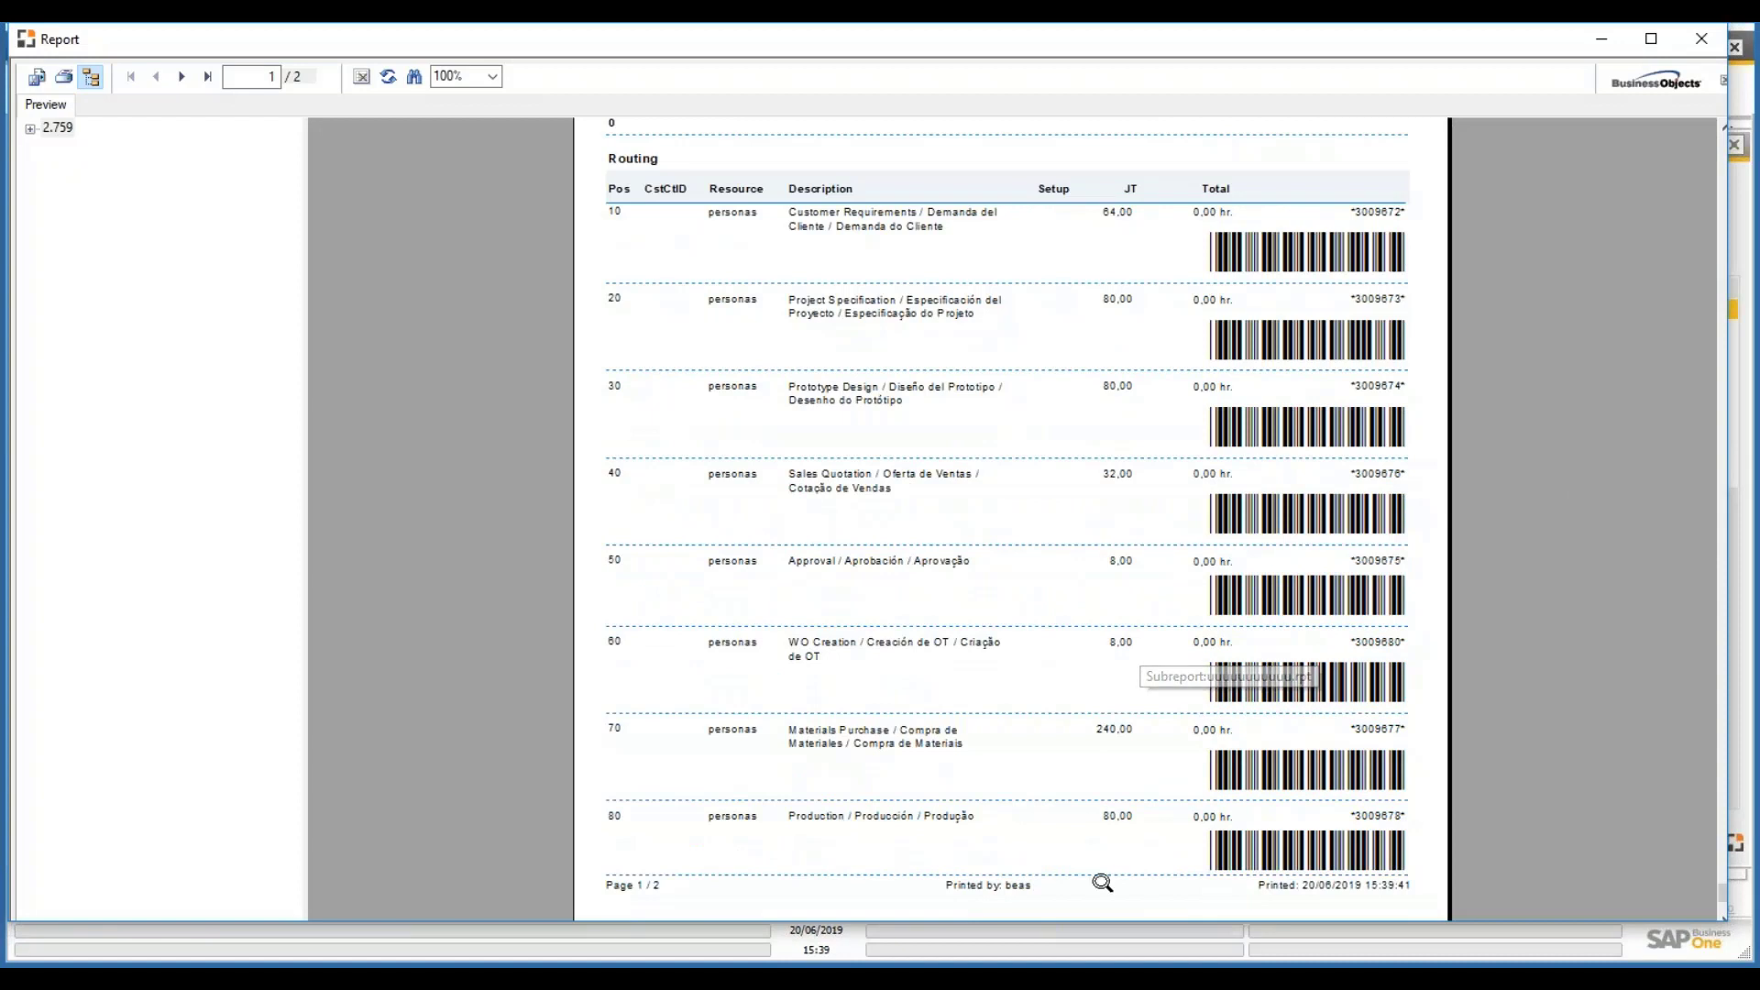
scroll(1077, 463, down, 1)
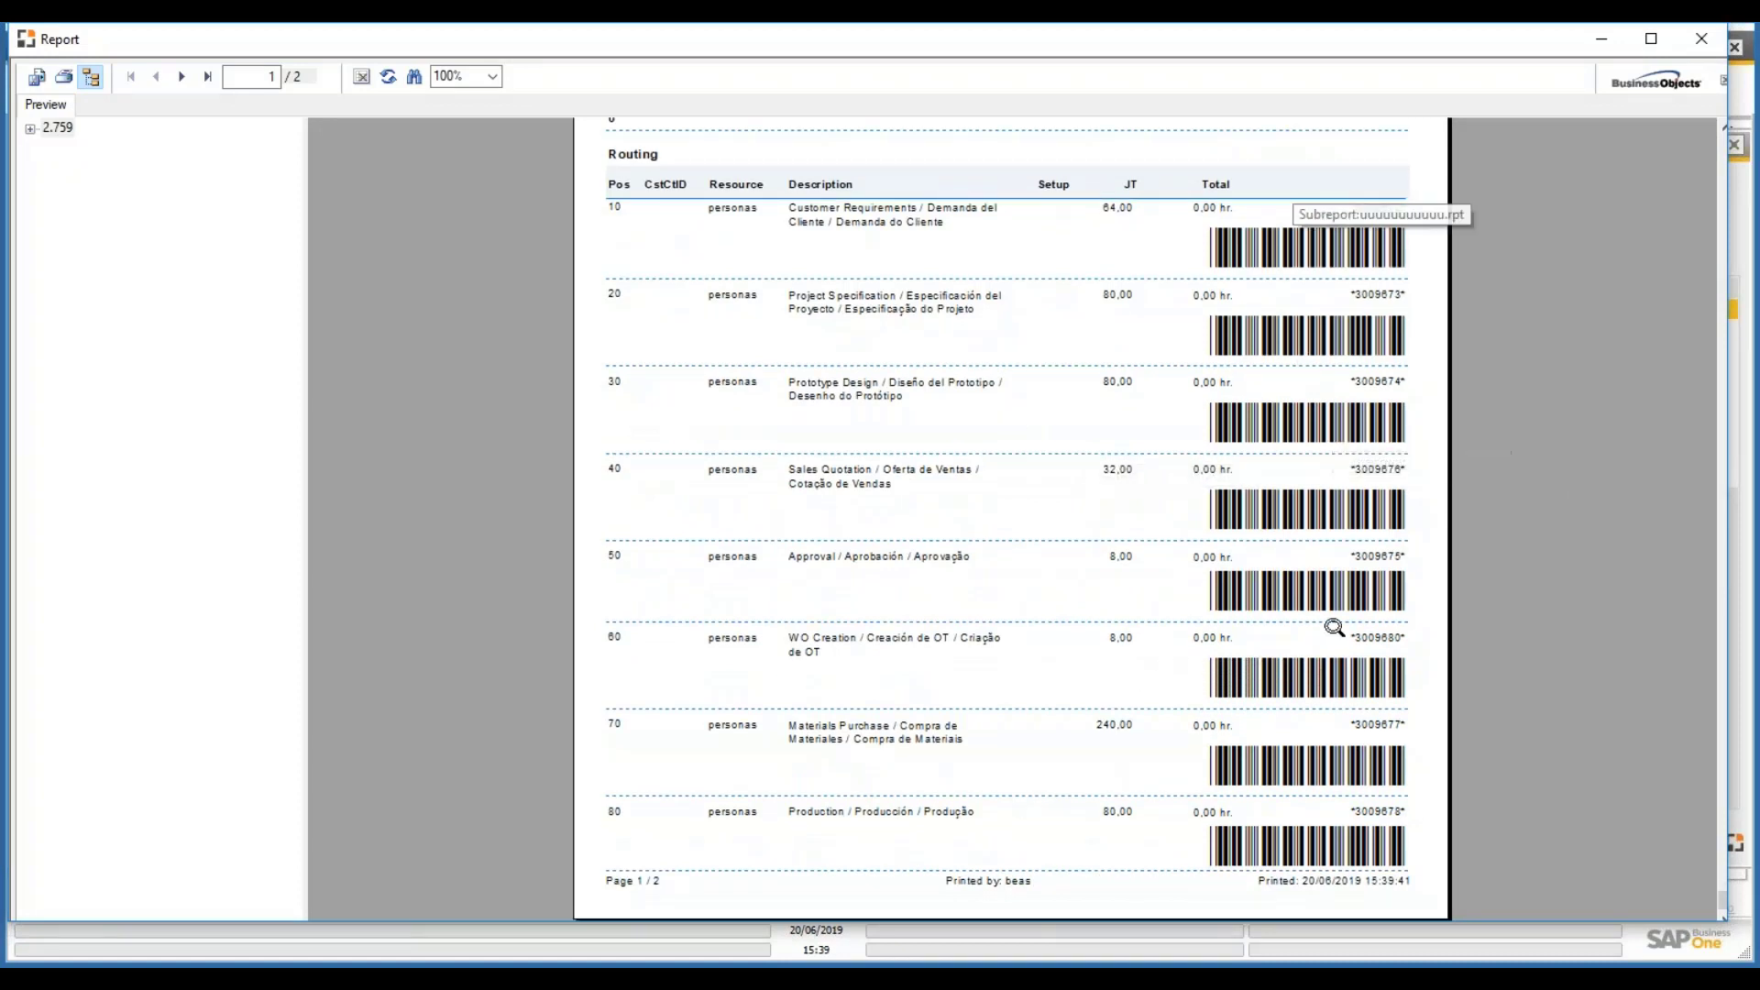
click(181, 77)
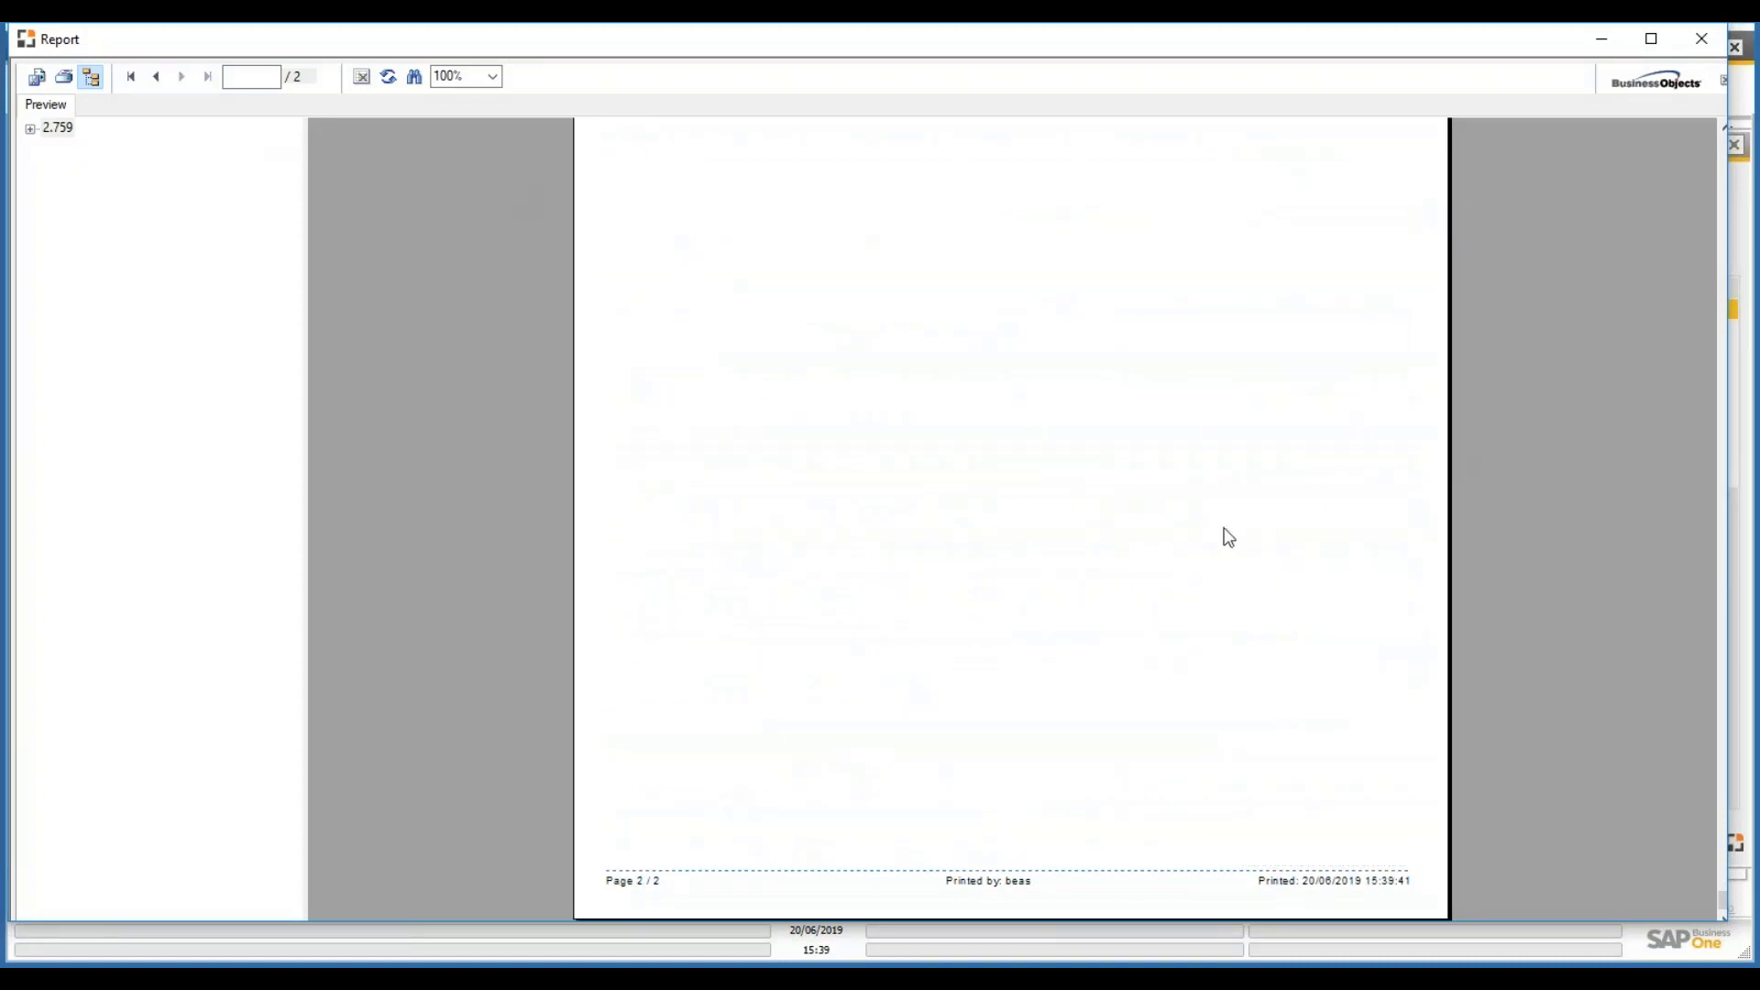
scroll(1226, 536, up, 5)
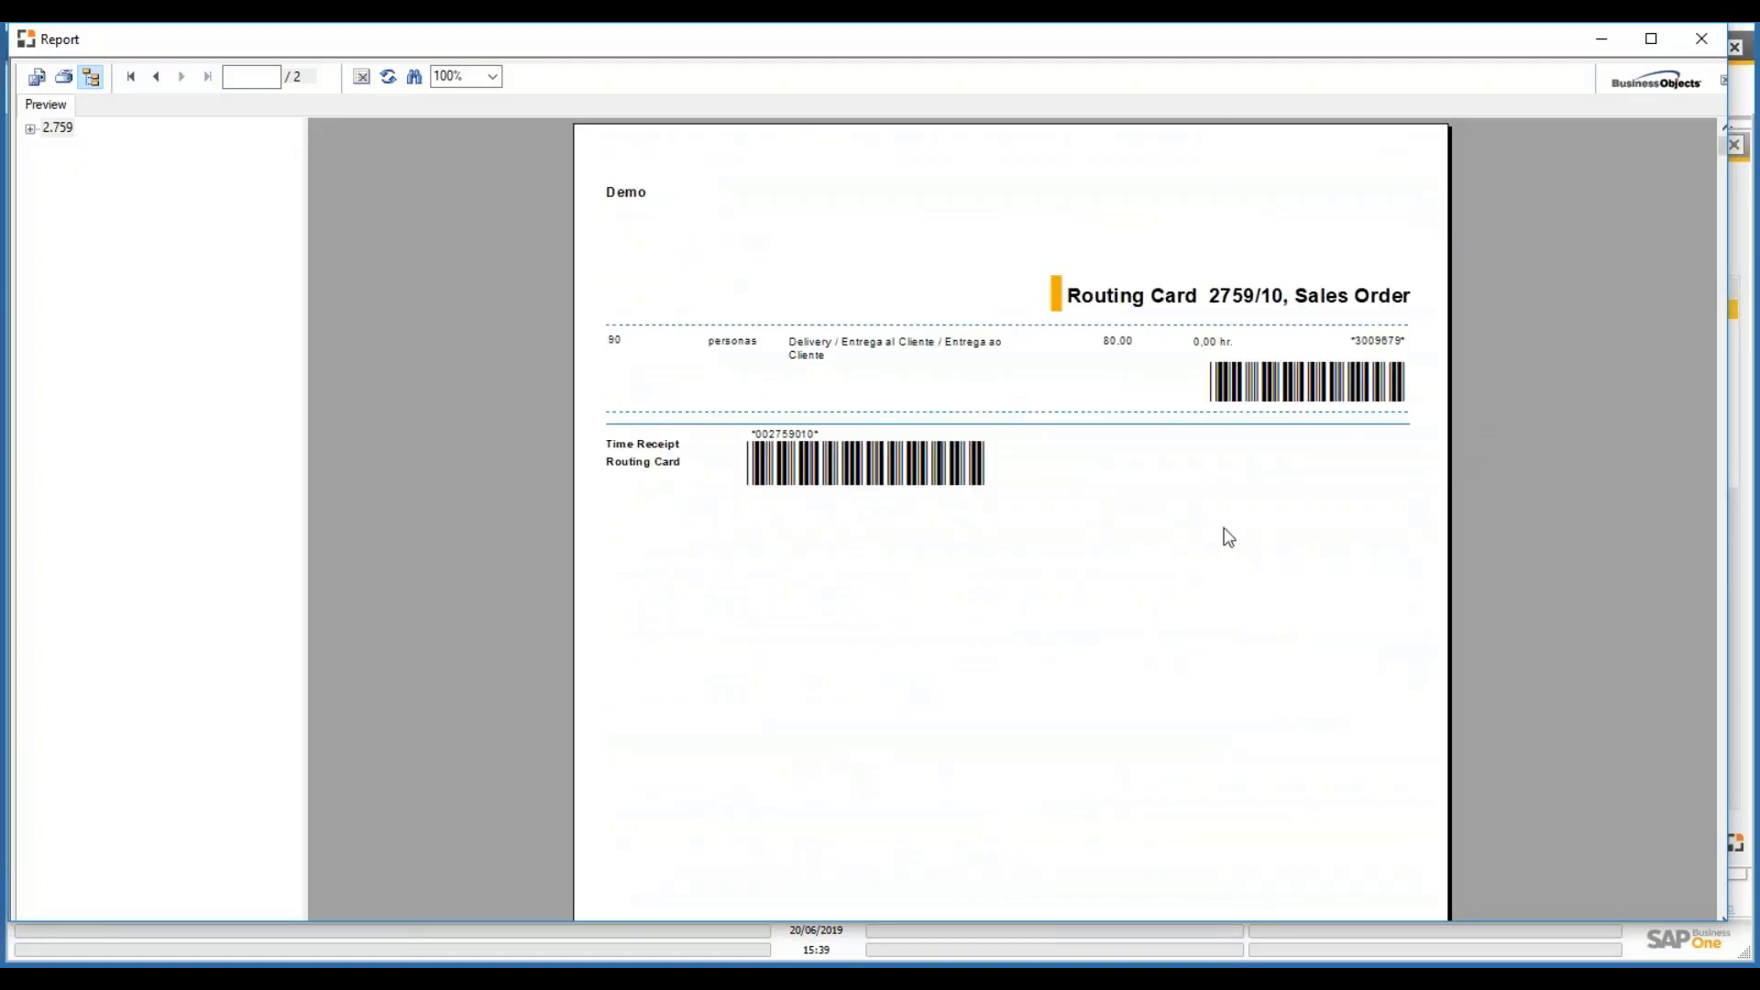
click(1589, 42)
- Launch the terminal from Production > Factory data capture
click(46, 733)
click(133, 495)
click(194, 555)
click(190, 582)
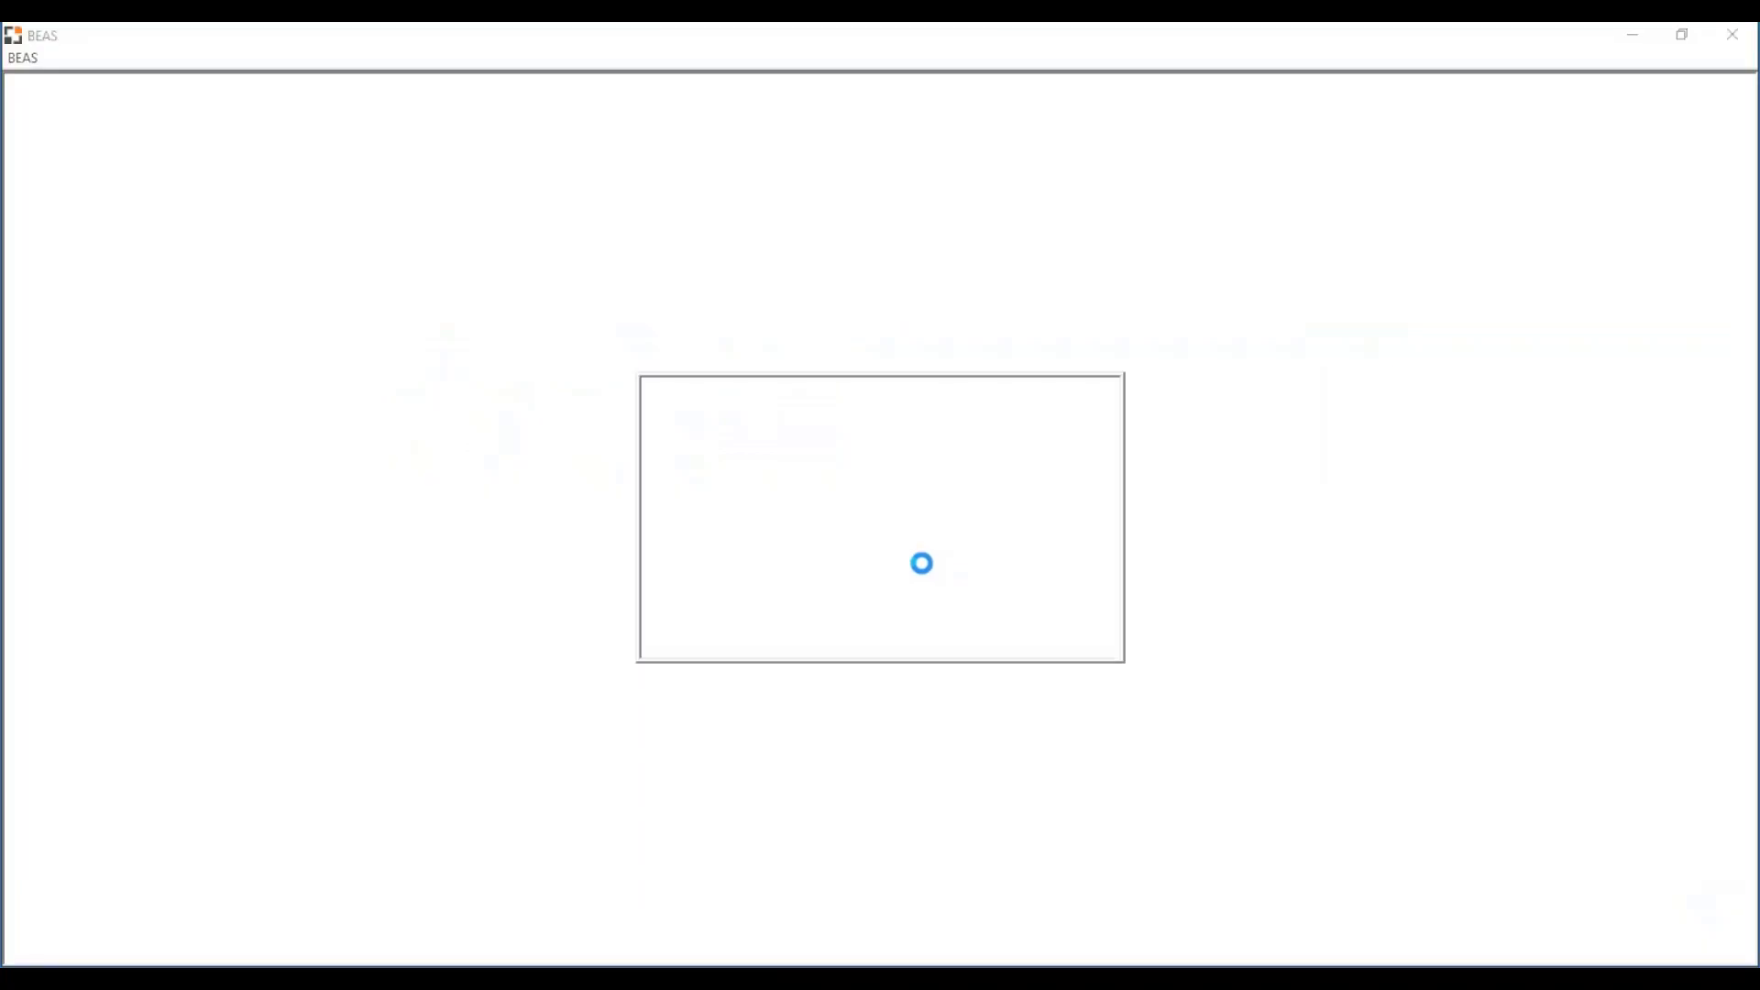
- Sign in to Beas Manufacturing with the user code and maximise the terminal window
text(1234)
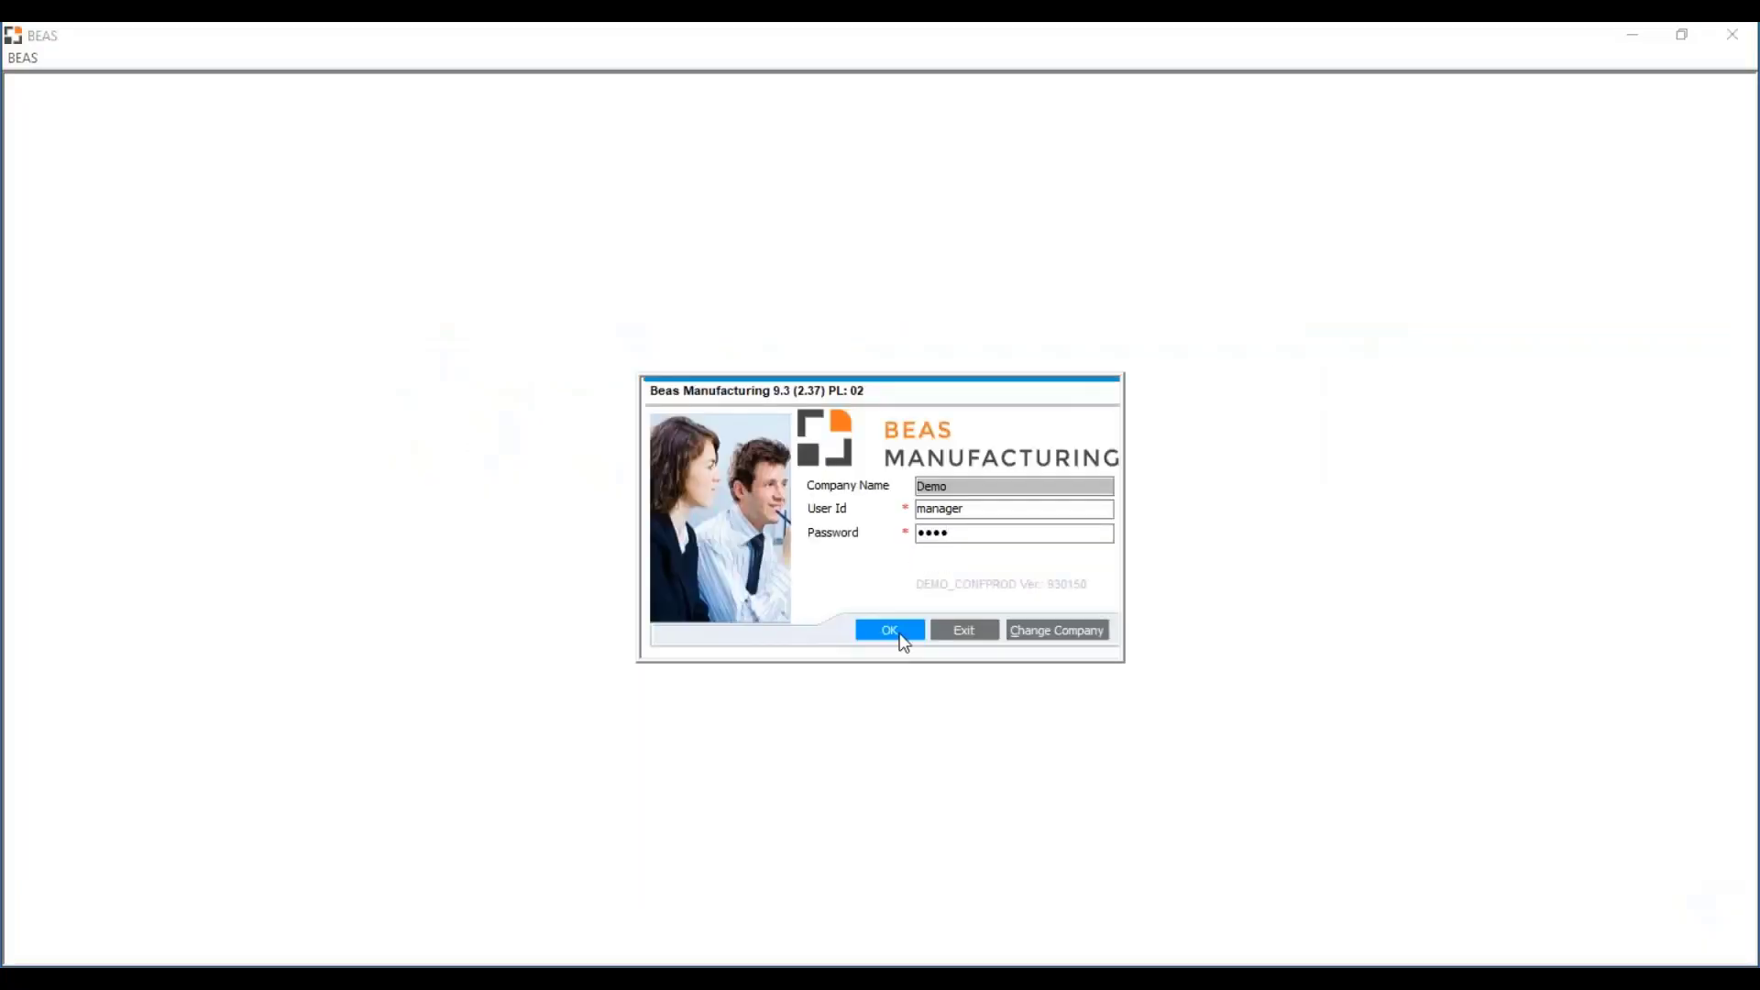
click(899, 633)
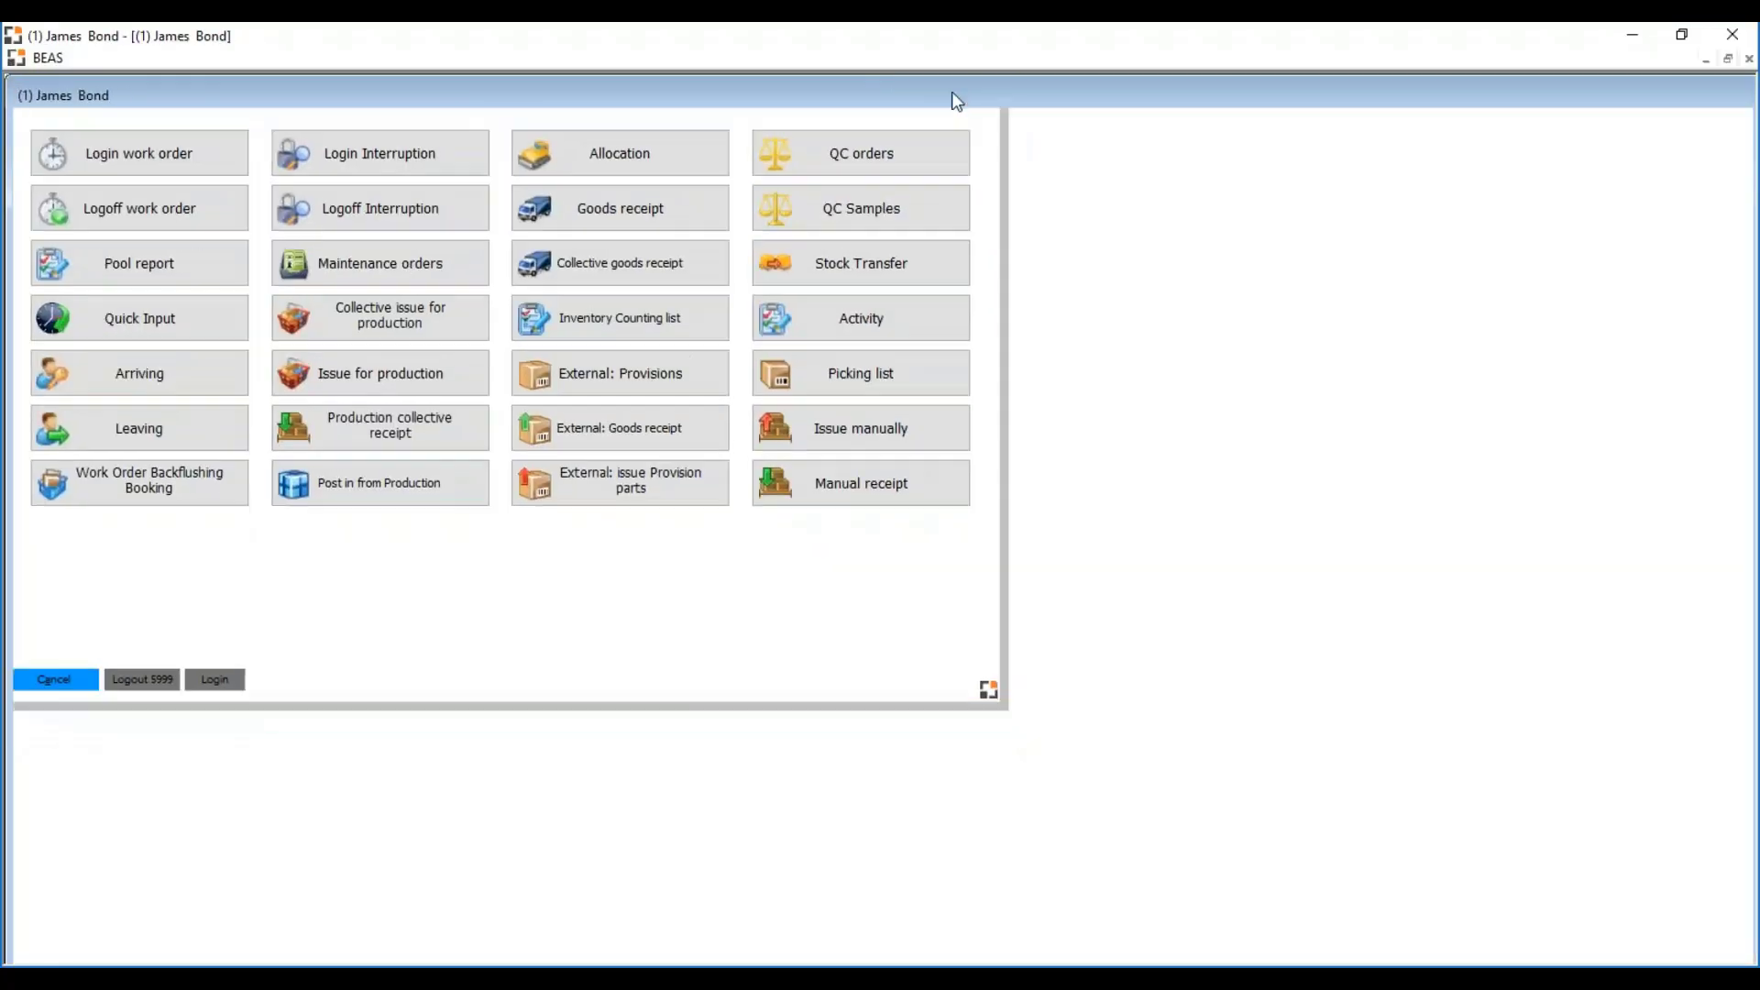
click(951, 94)
- Log in to operation 2759/10/10 (Customer Requirements) with barcode 3009672, then return to SAP
click(143, 198)
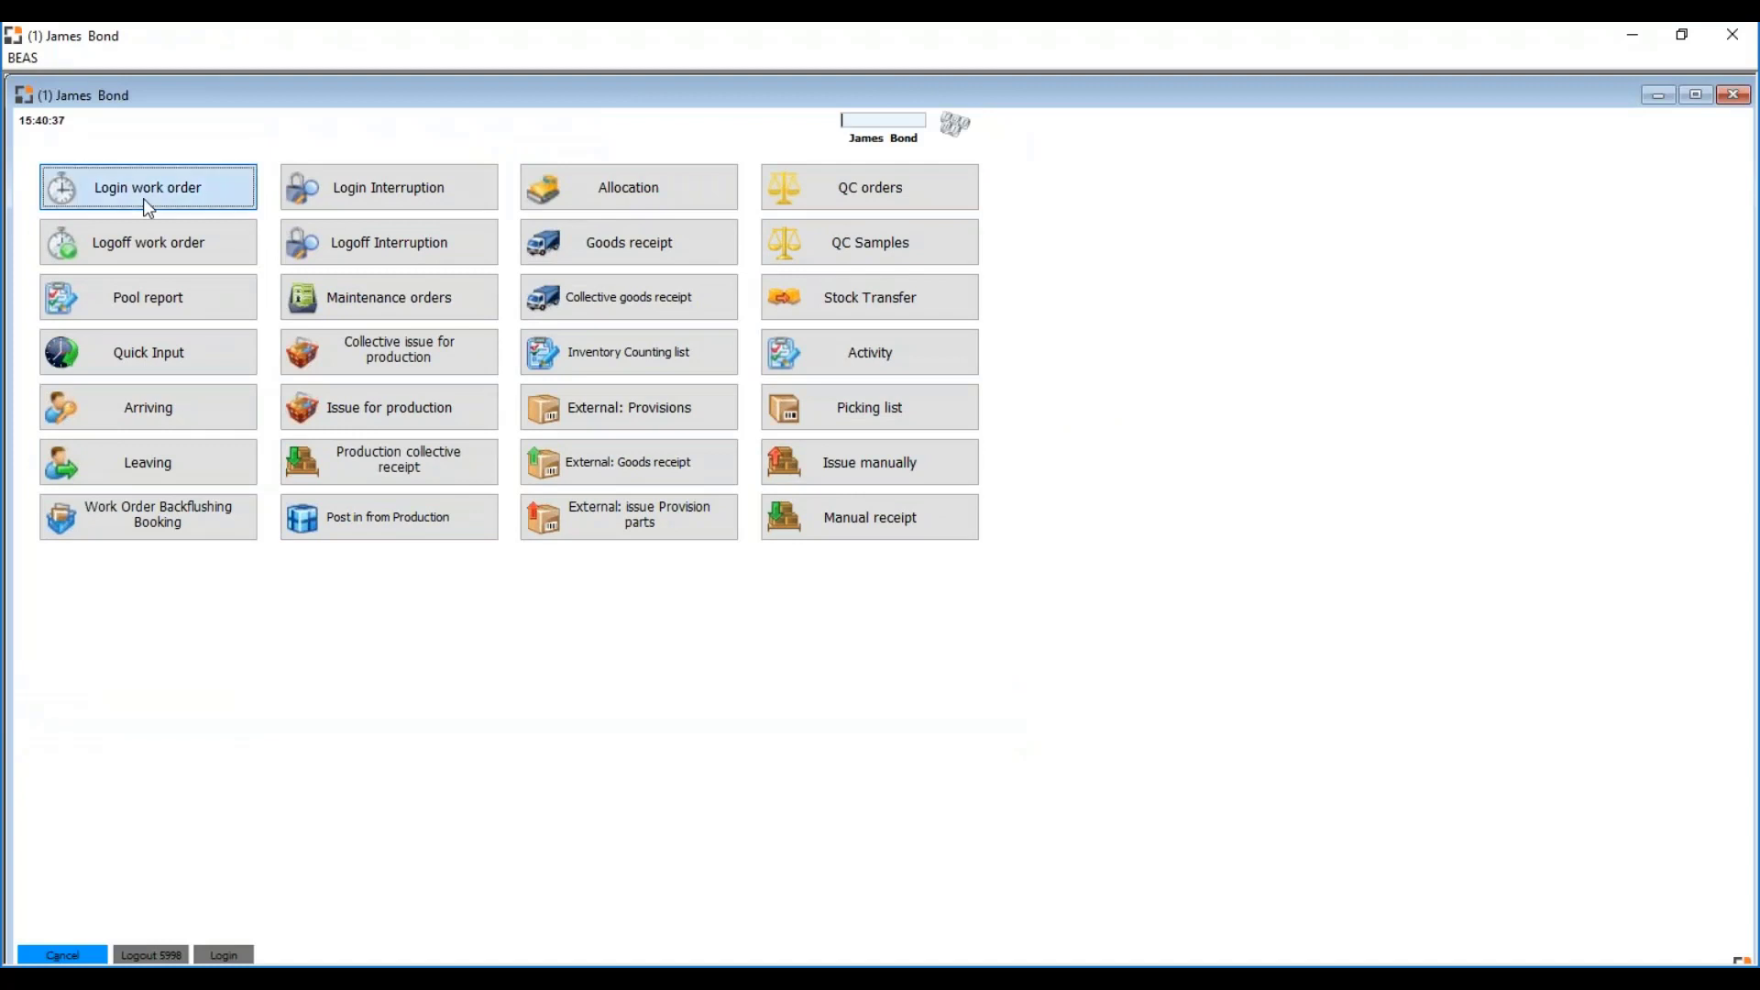
click(385, 867)
click(129, 77)
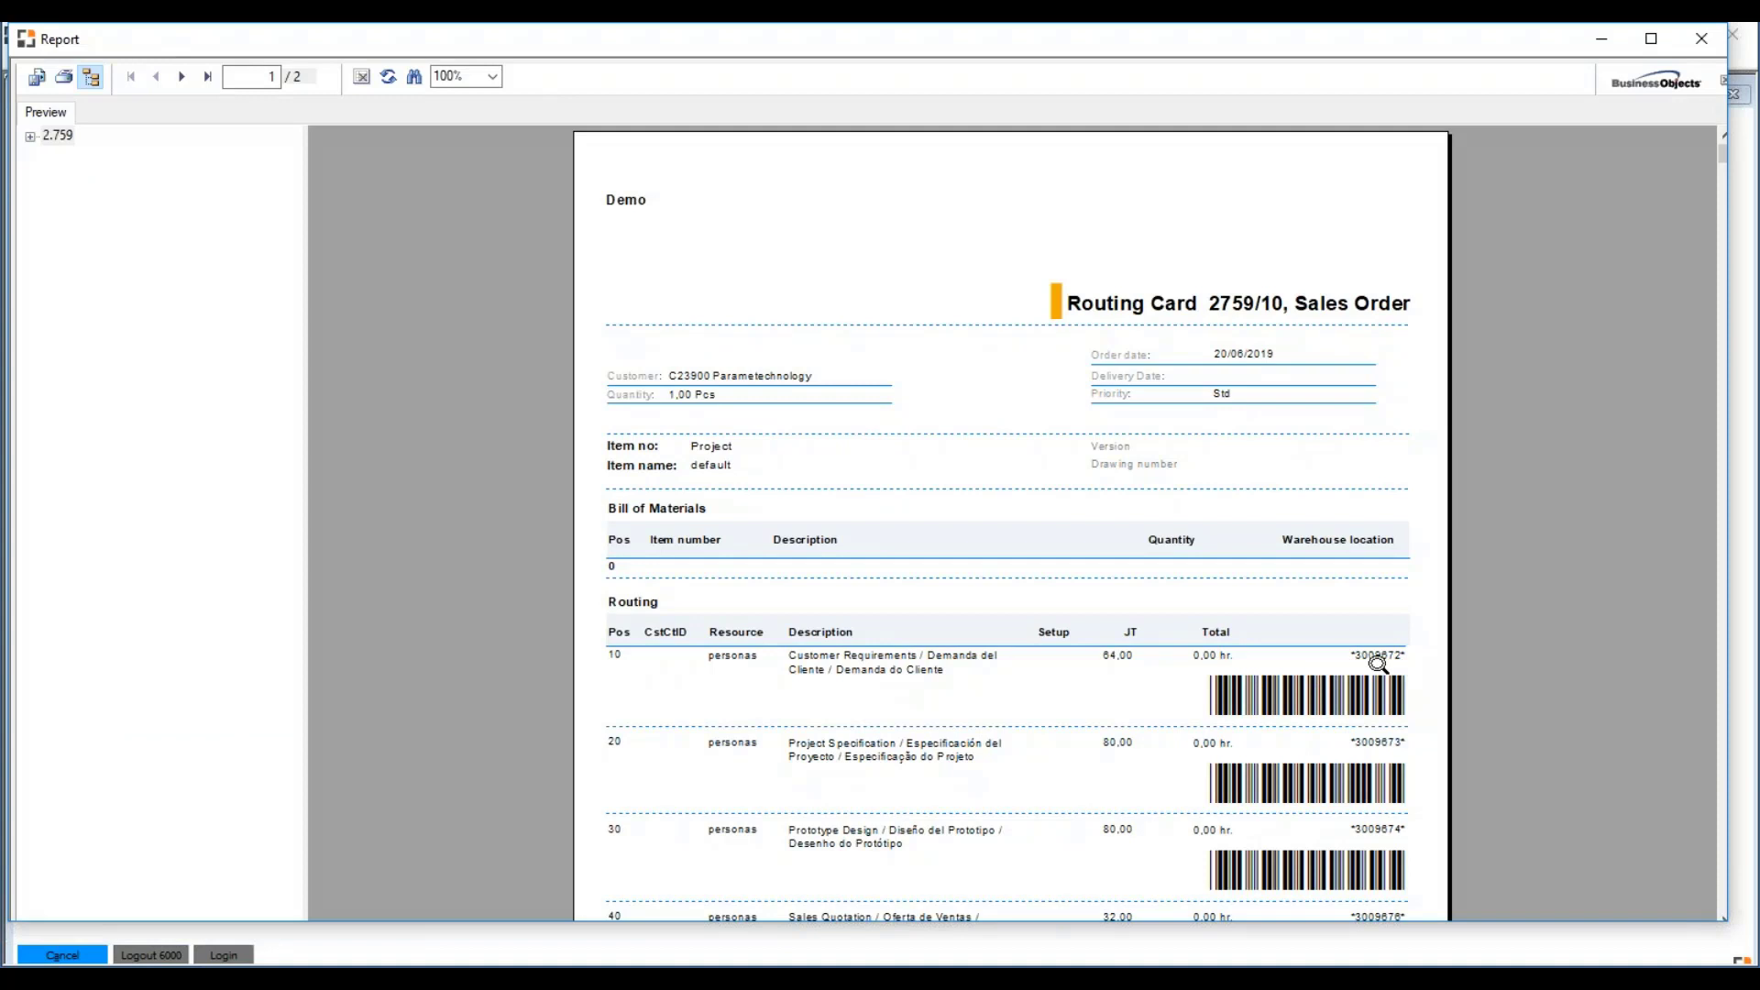
click(494, 964)
click(541, 885)
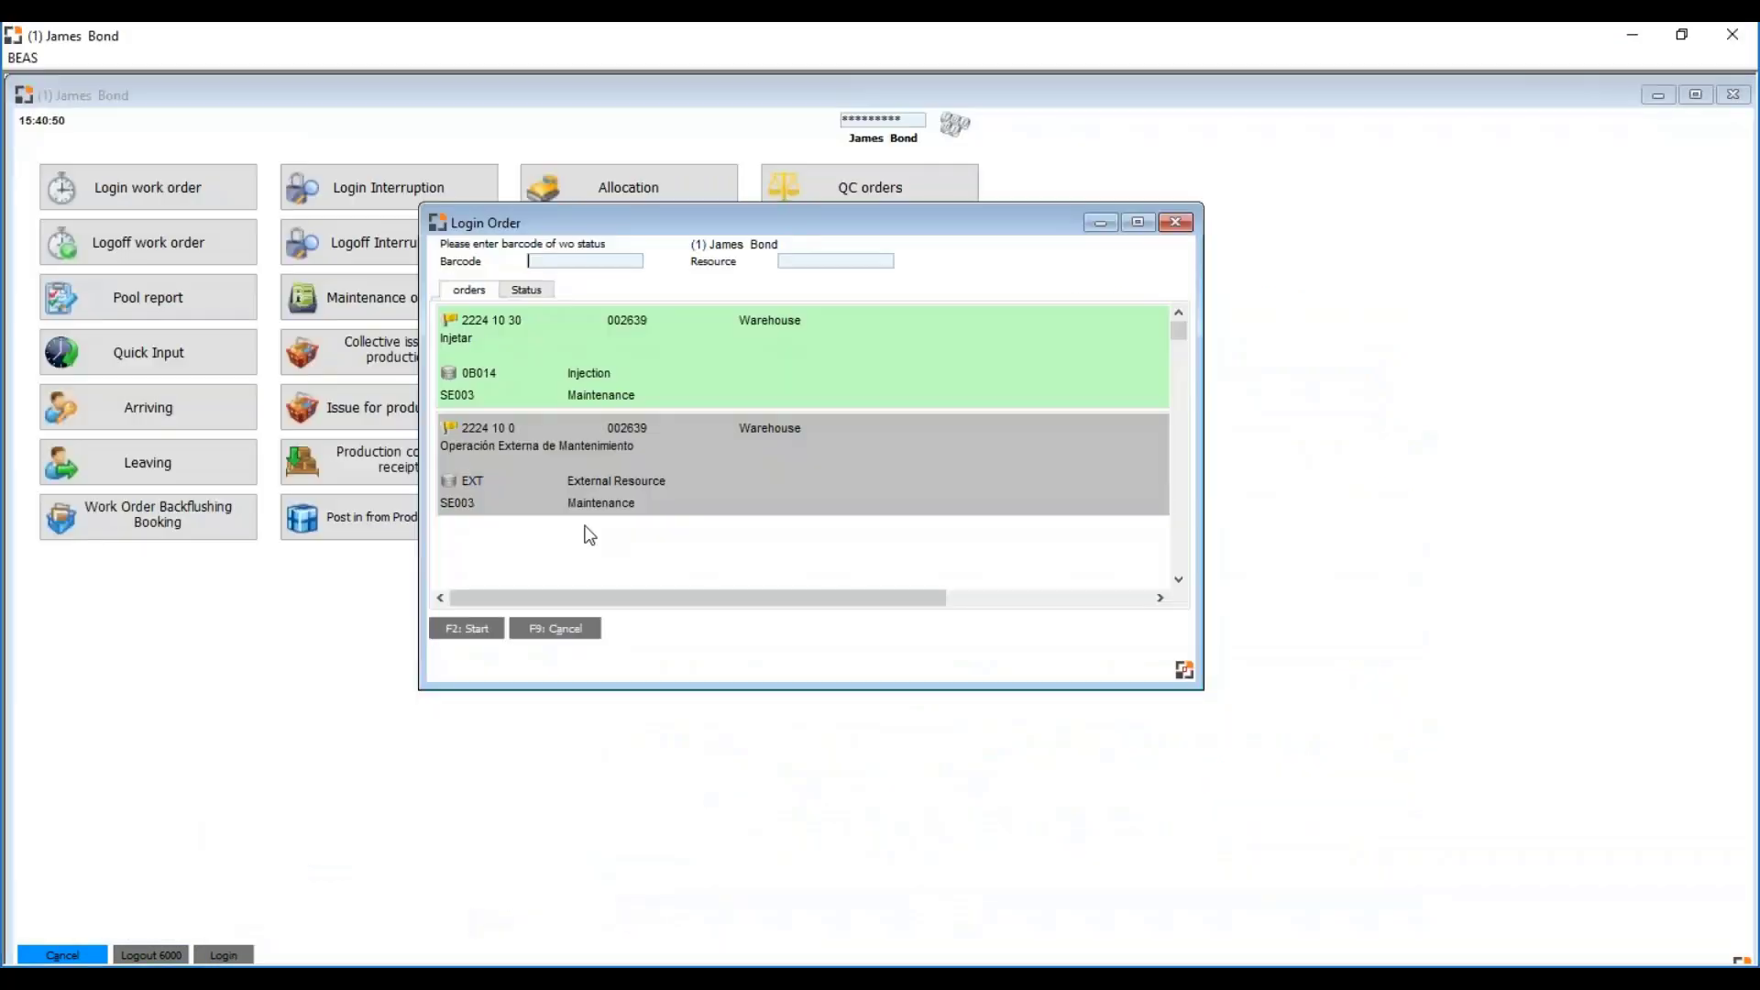
text(3009672)
key(Return)
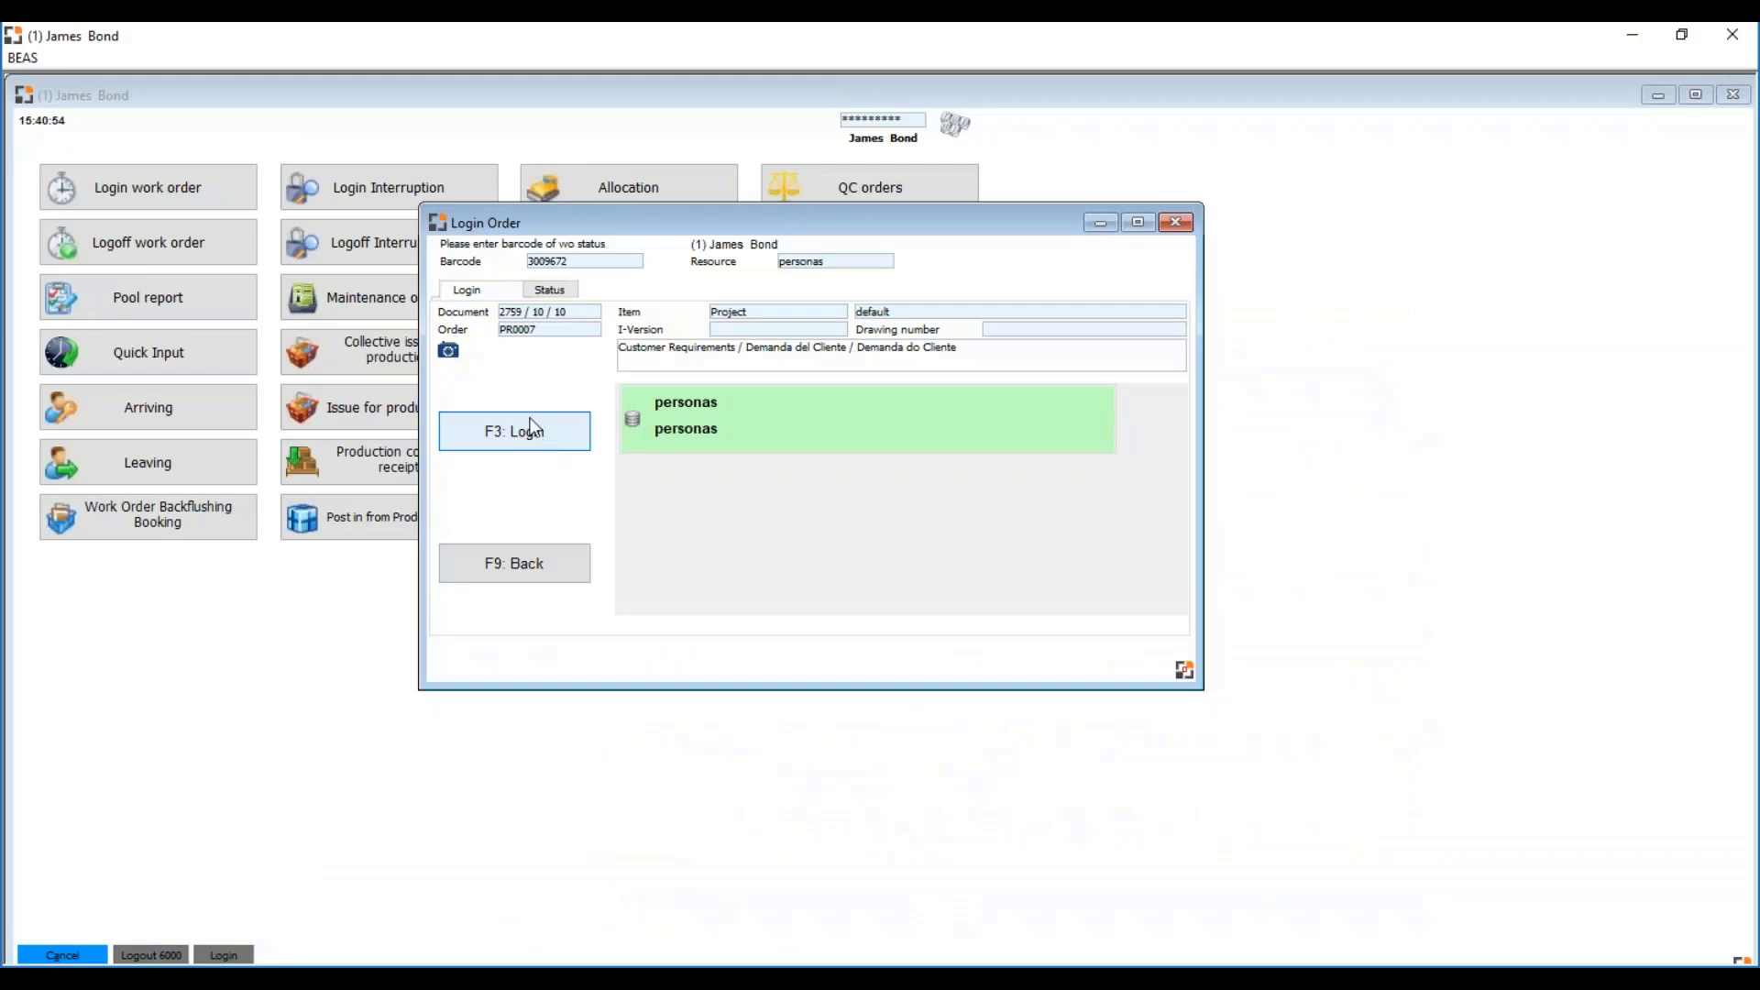
click(538, 431)
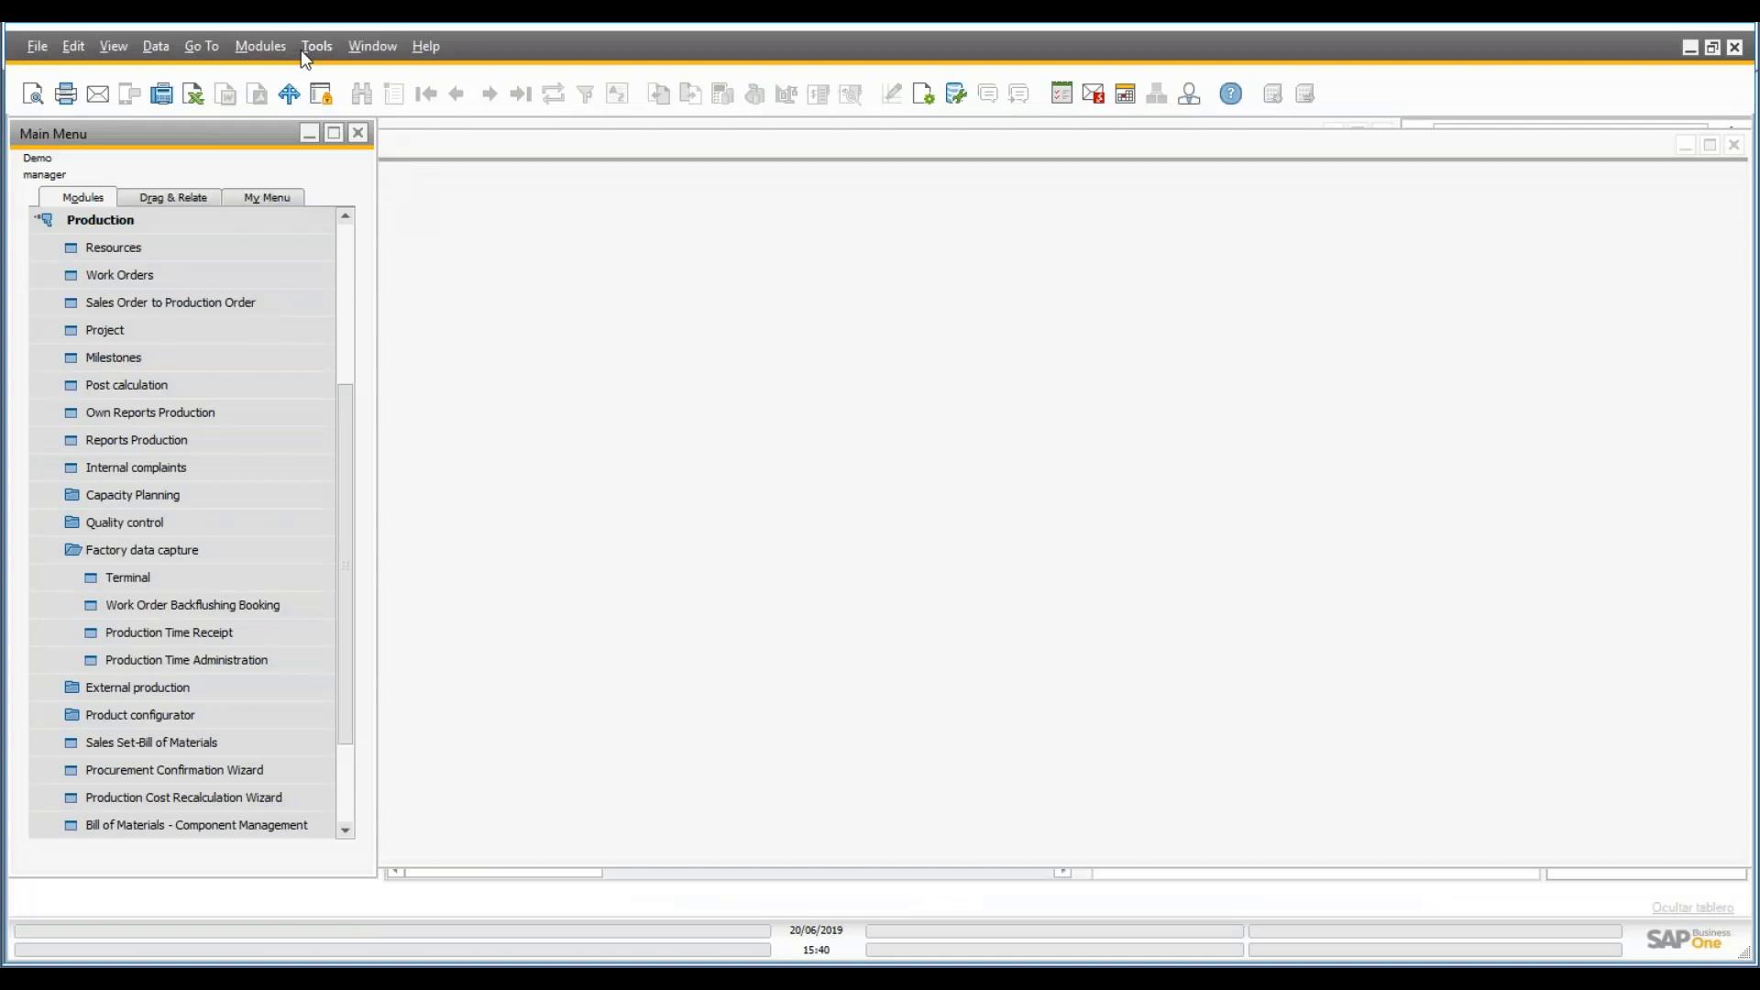
click(316, 46)
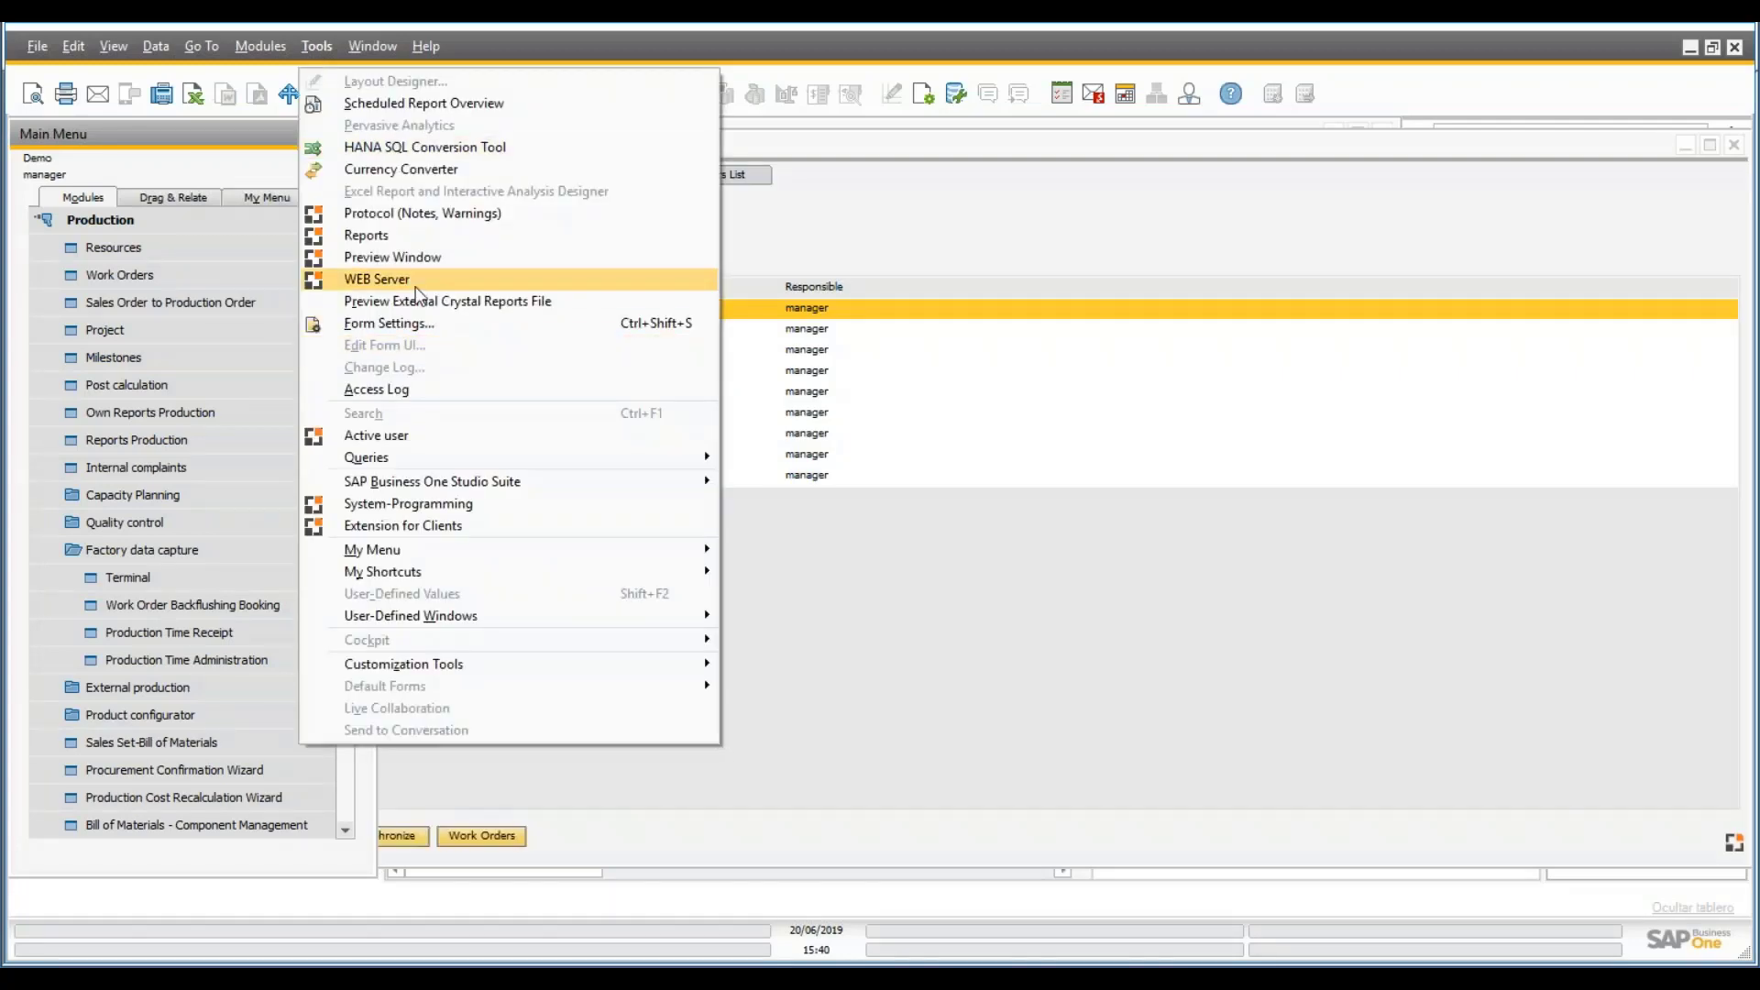
- From the Web Server settings, launch Web Application Version 2.1 in the browser
click(404, 279)
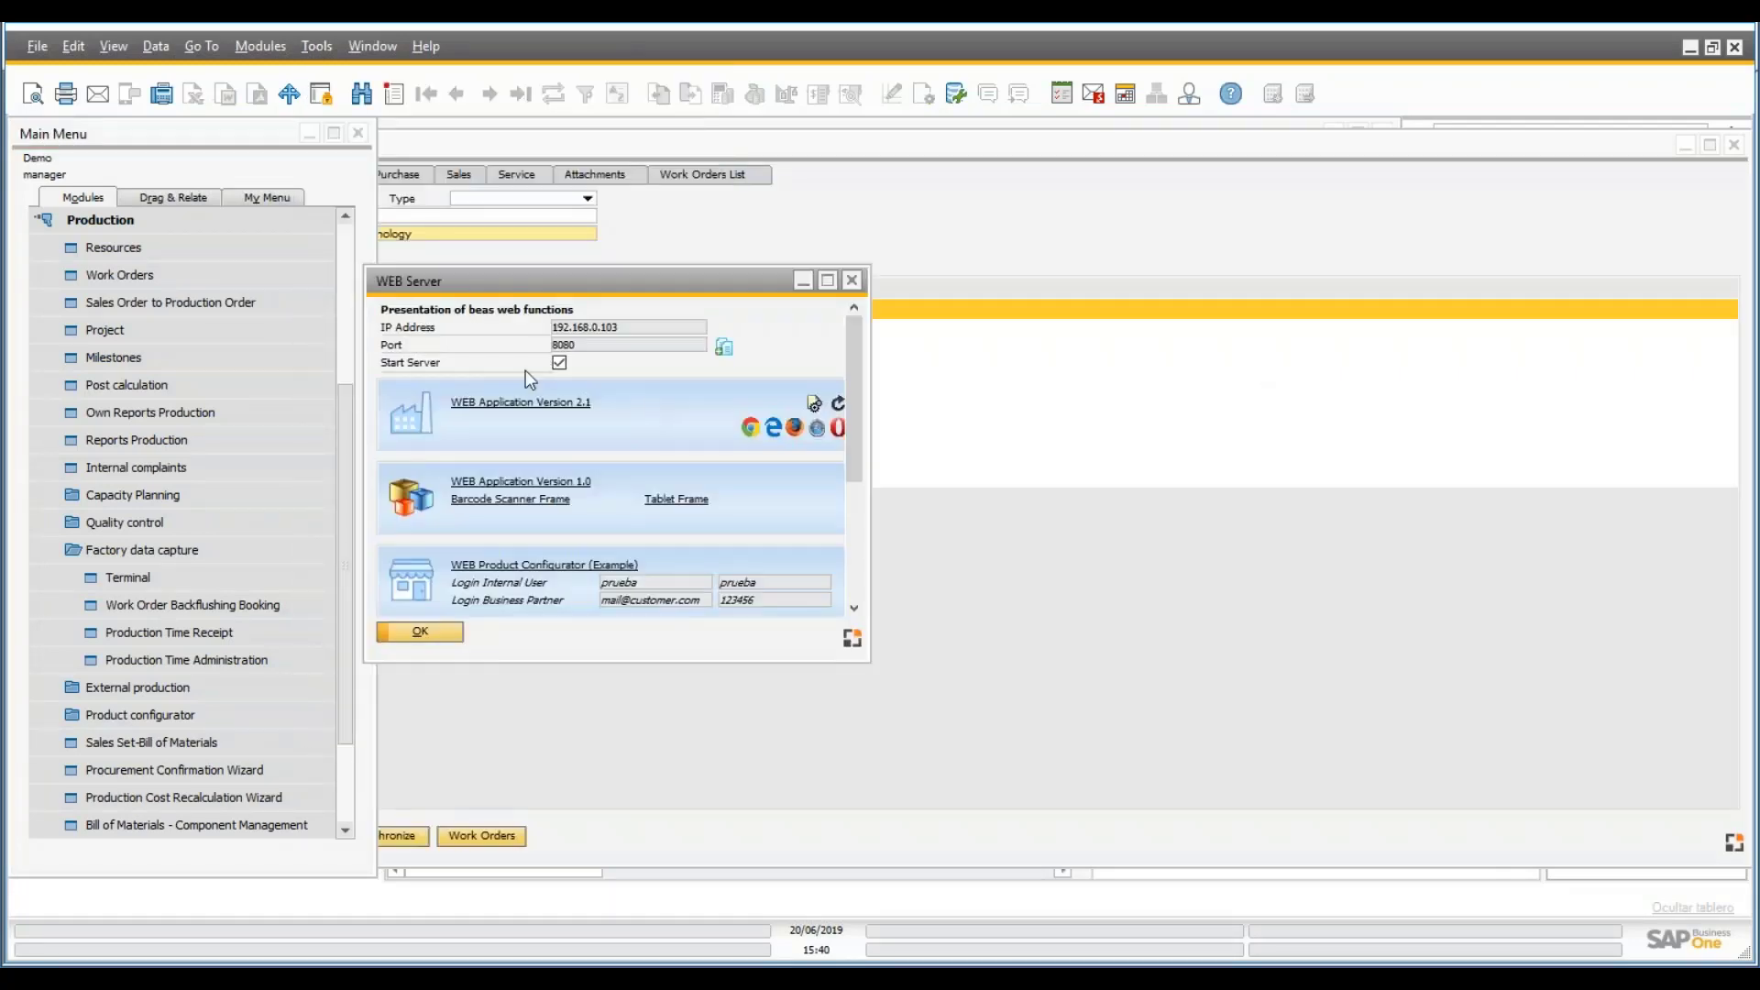
click(547, 409)
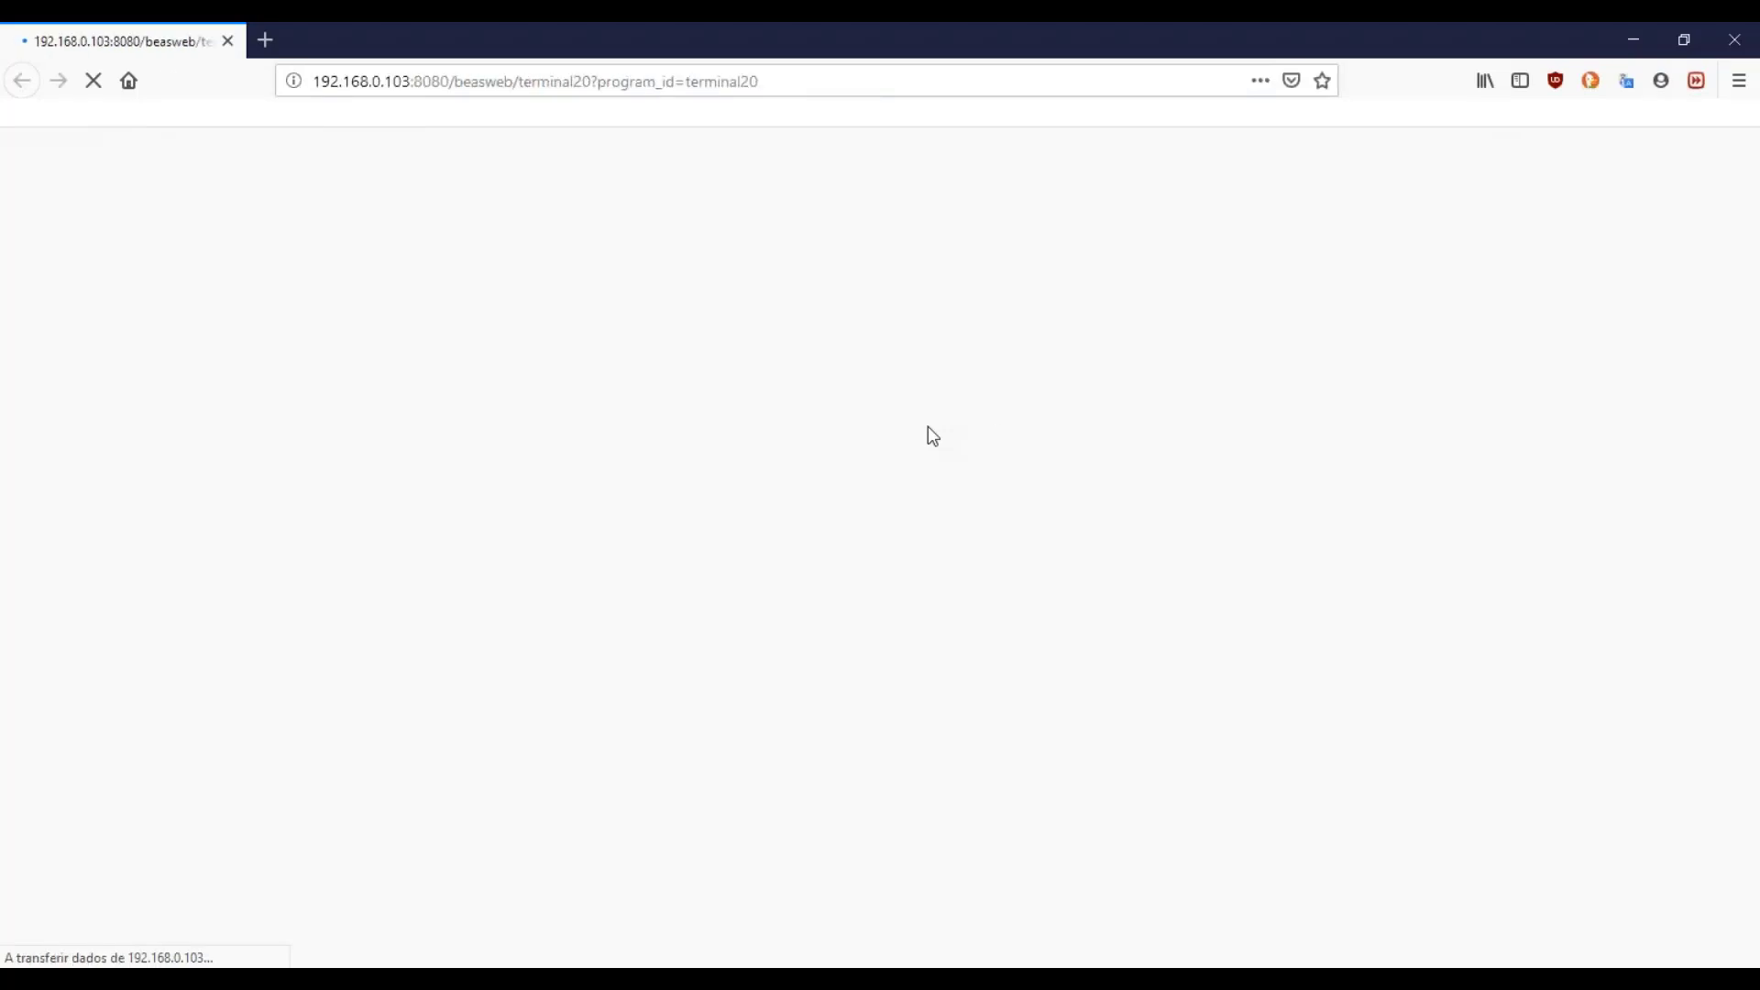
- Sign in to the web terminal with the card number, declining the browser's password prompts
text(1)
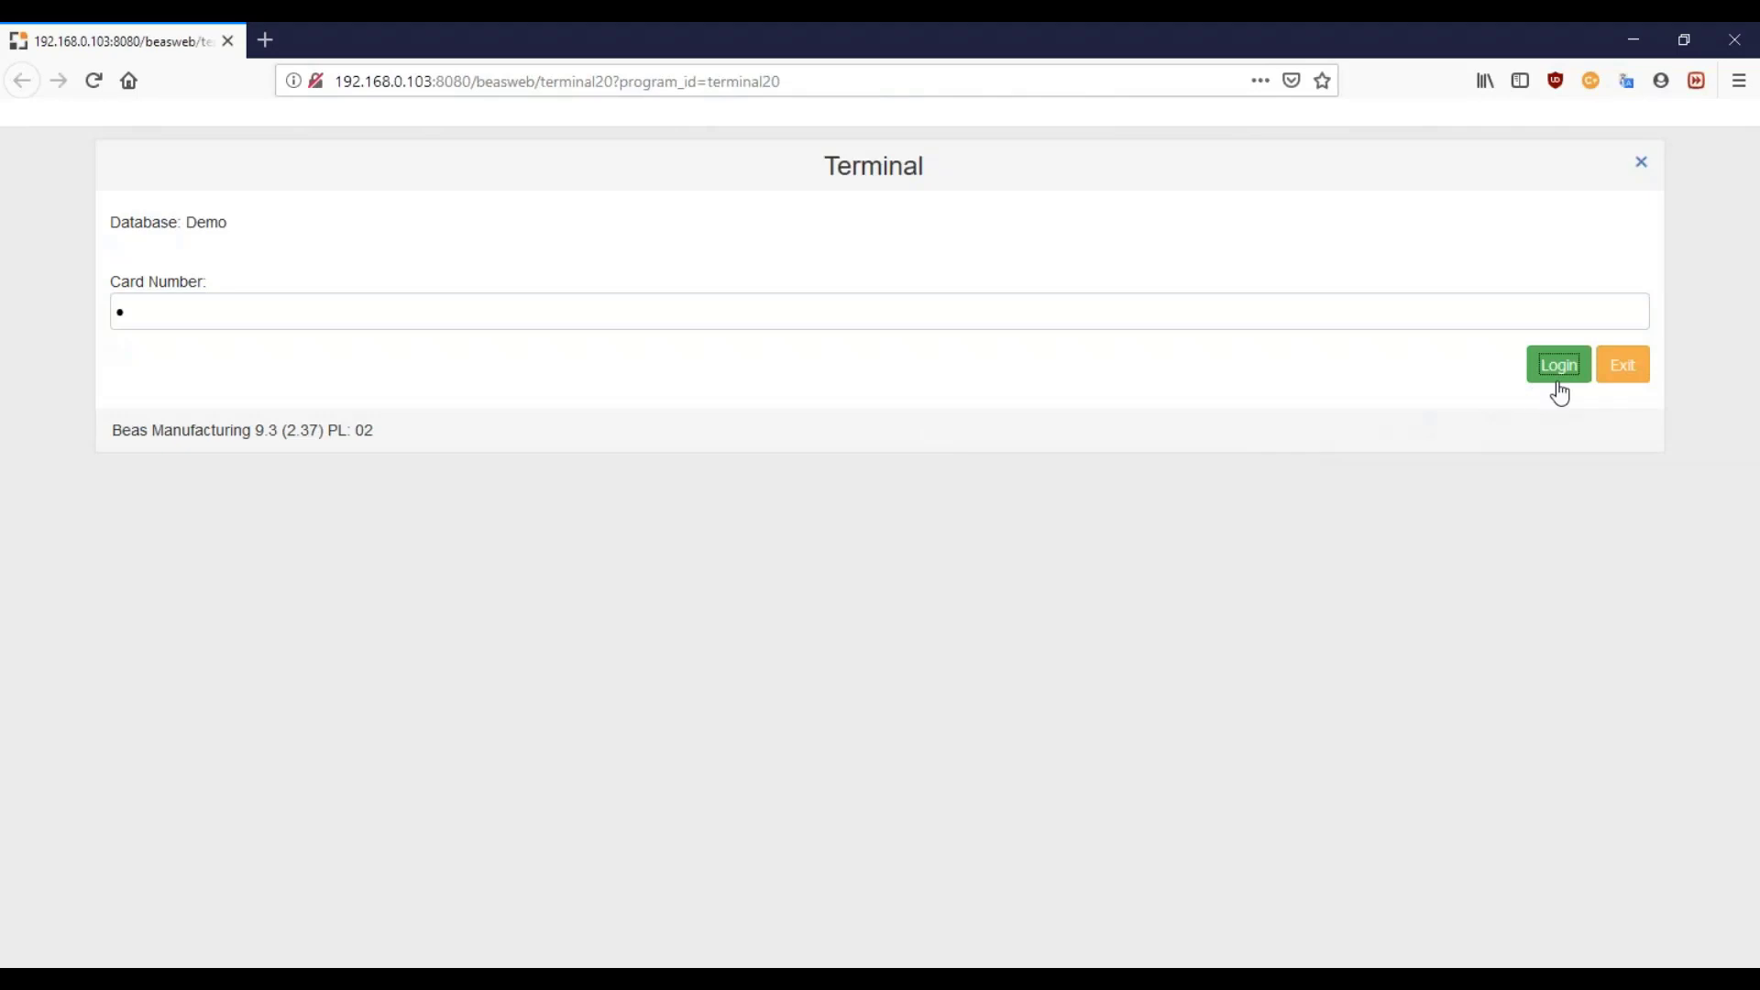
click(1556, 374)
click(601, 248)
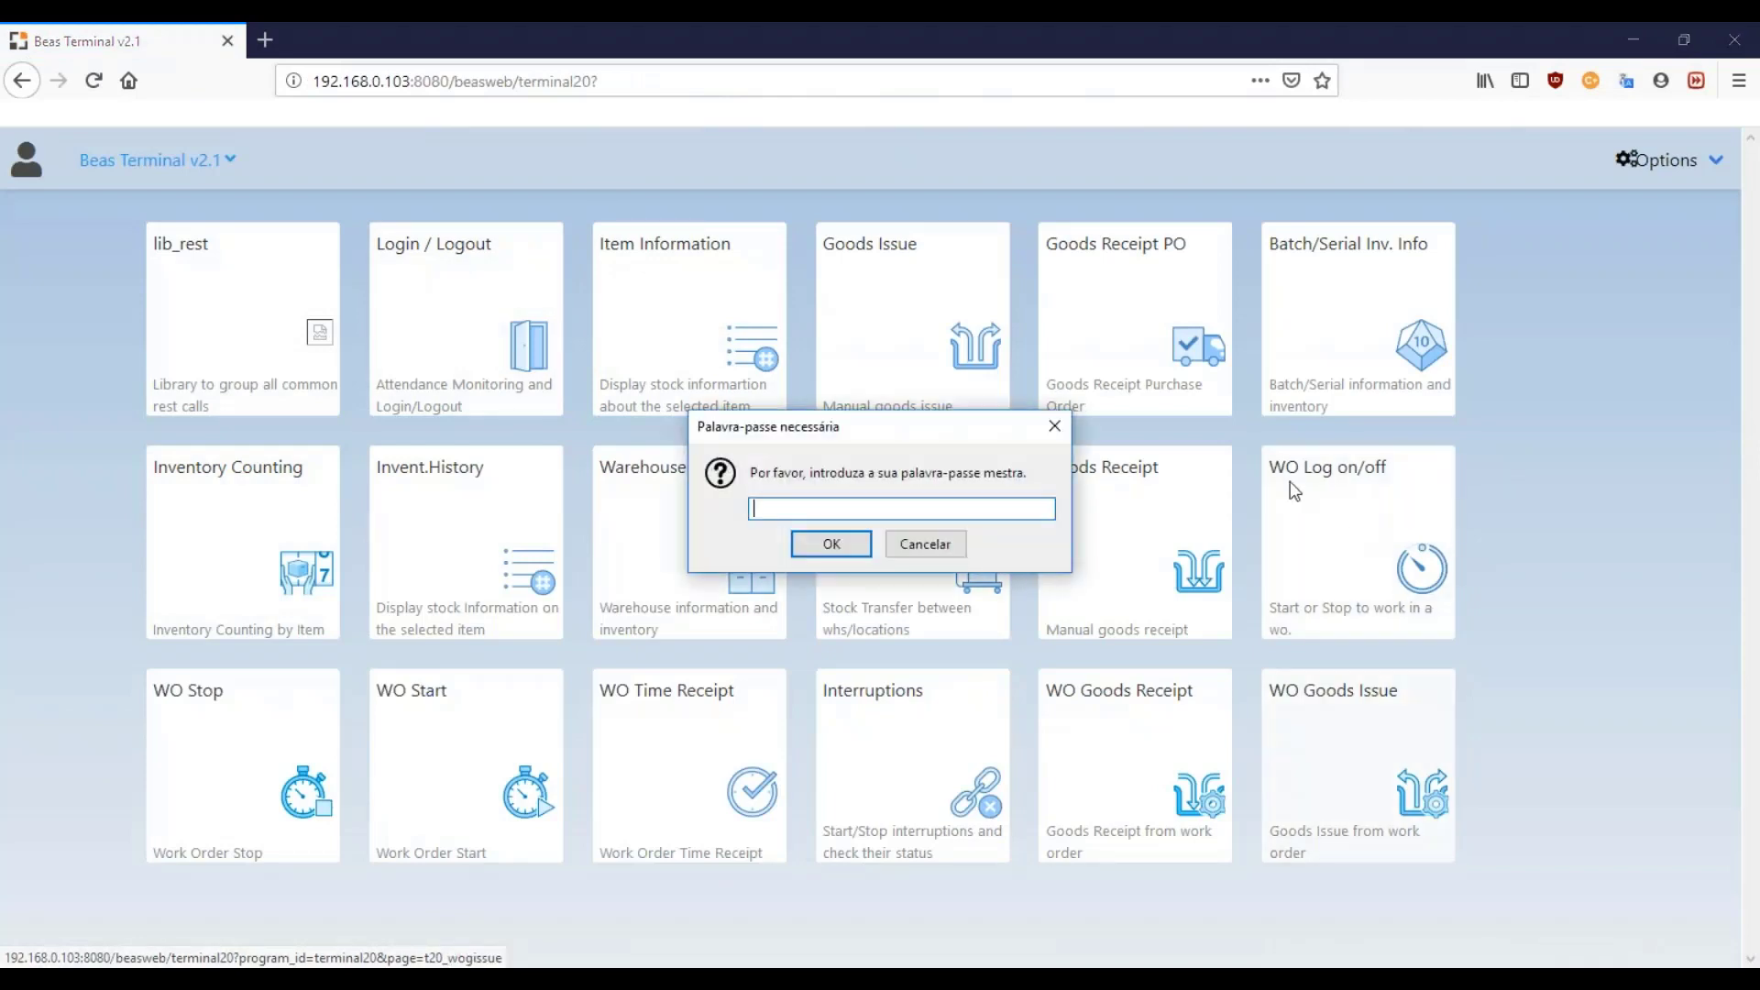
click(925, 544)
- Log on to operation 2759/10/20 with barcode 3009673 on the WO Log on/off page
click(1345, 549)
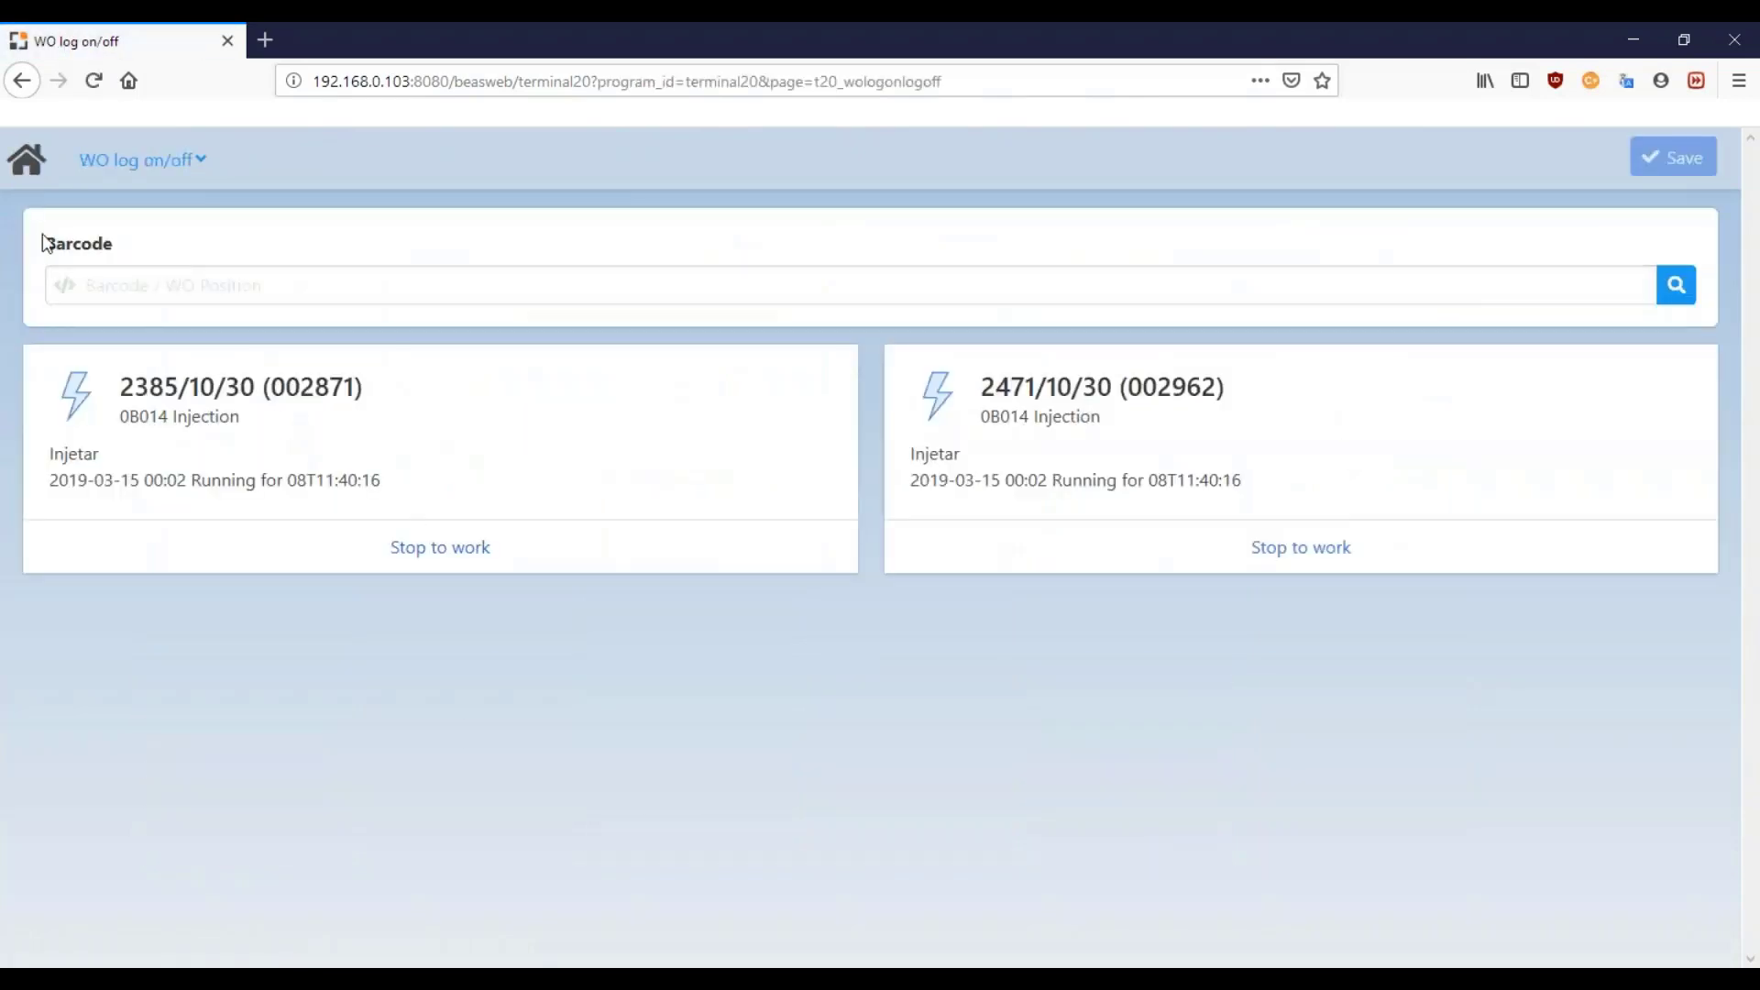
click(126, 284)
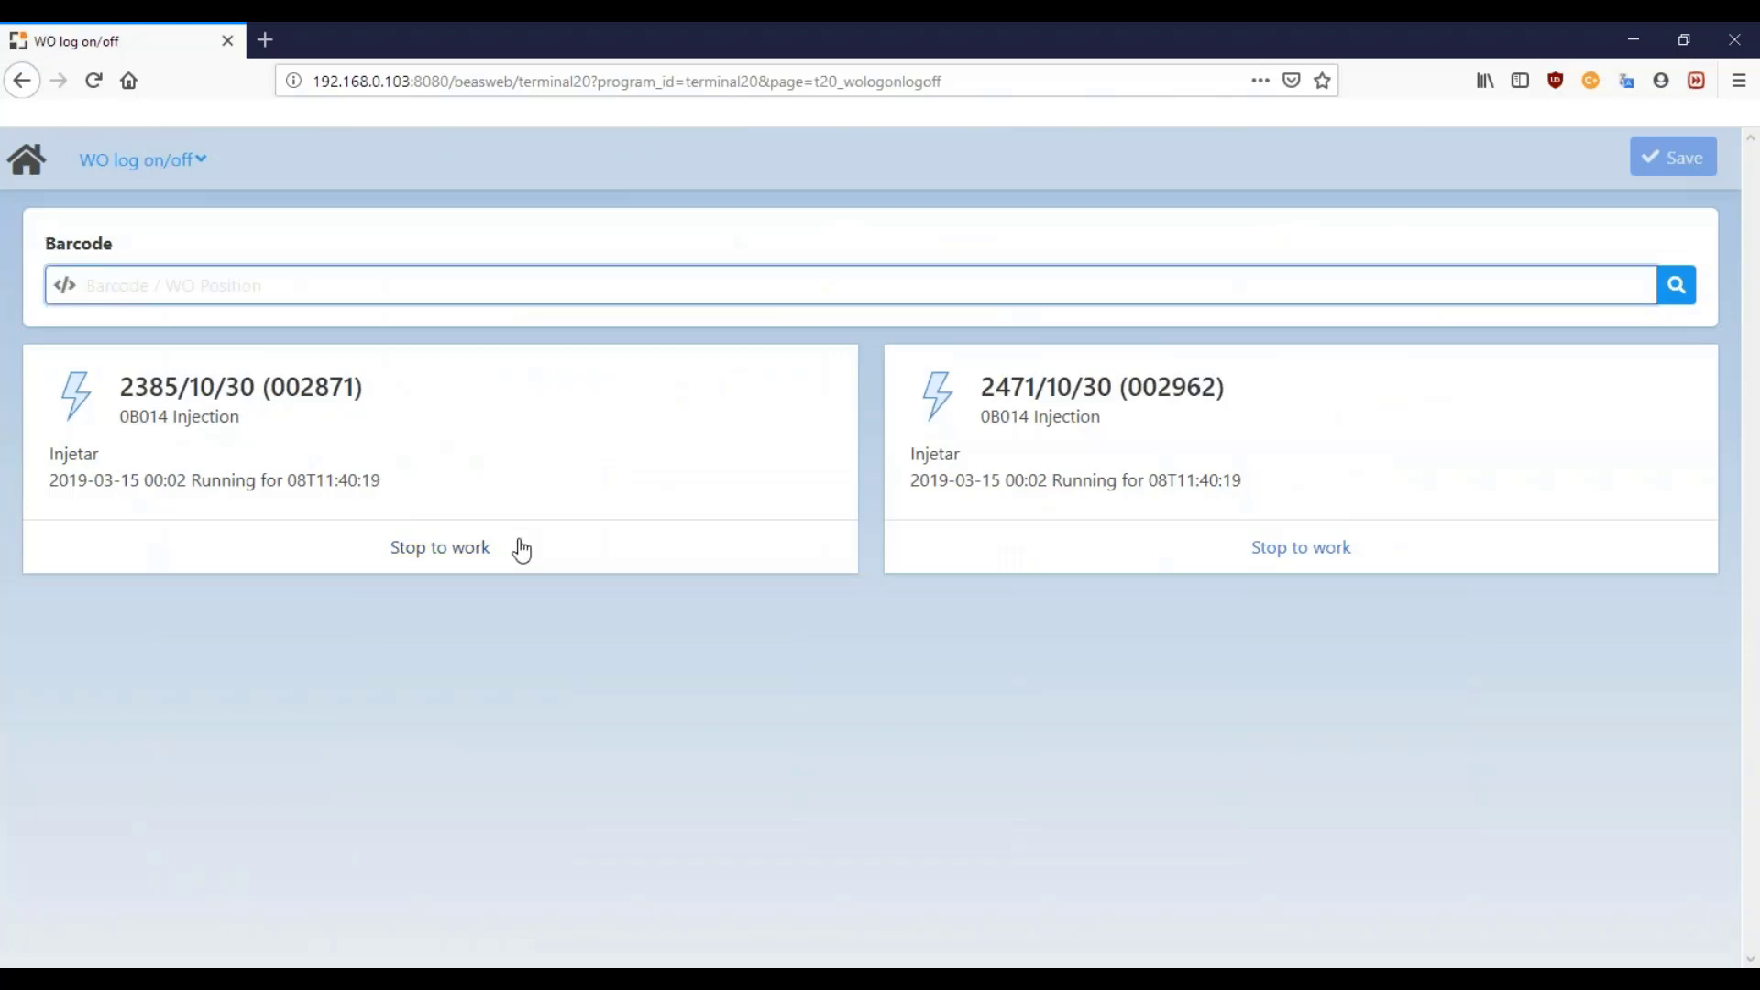
mouse_move(459, 977)
click(571, 883)
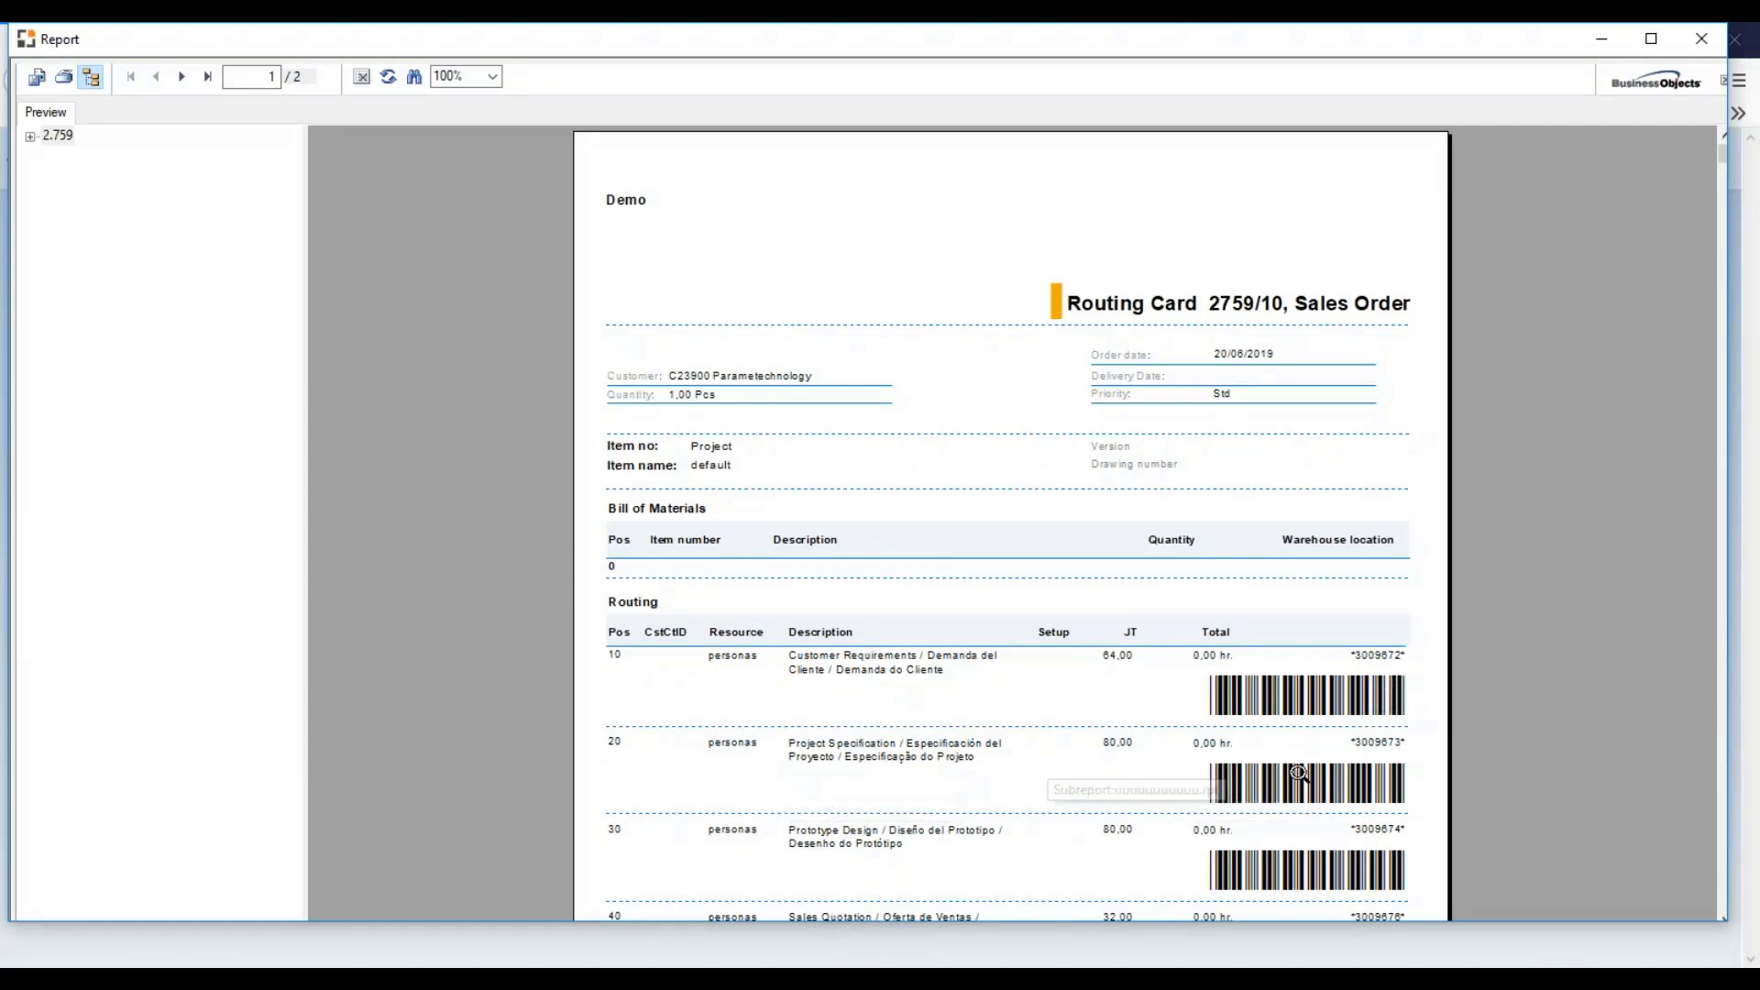
mouse_move(385, 965)
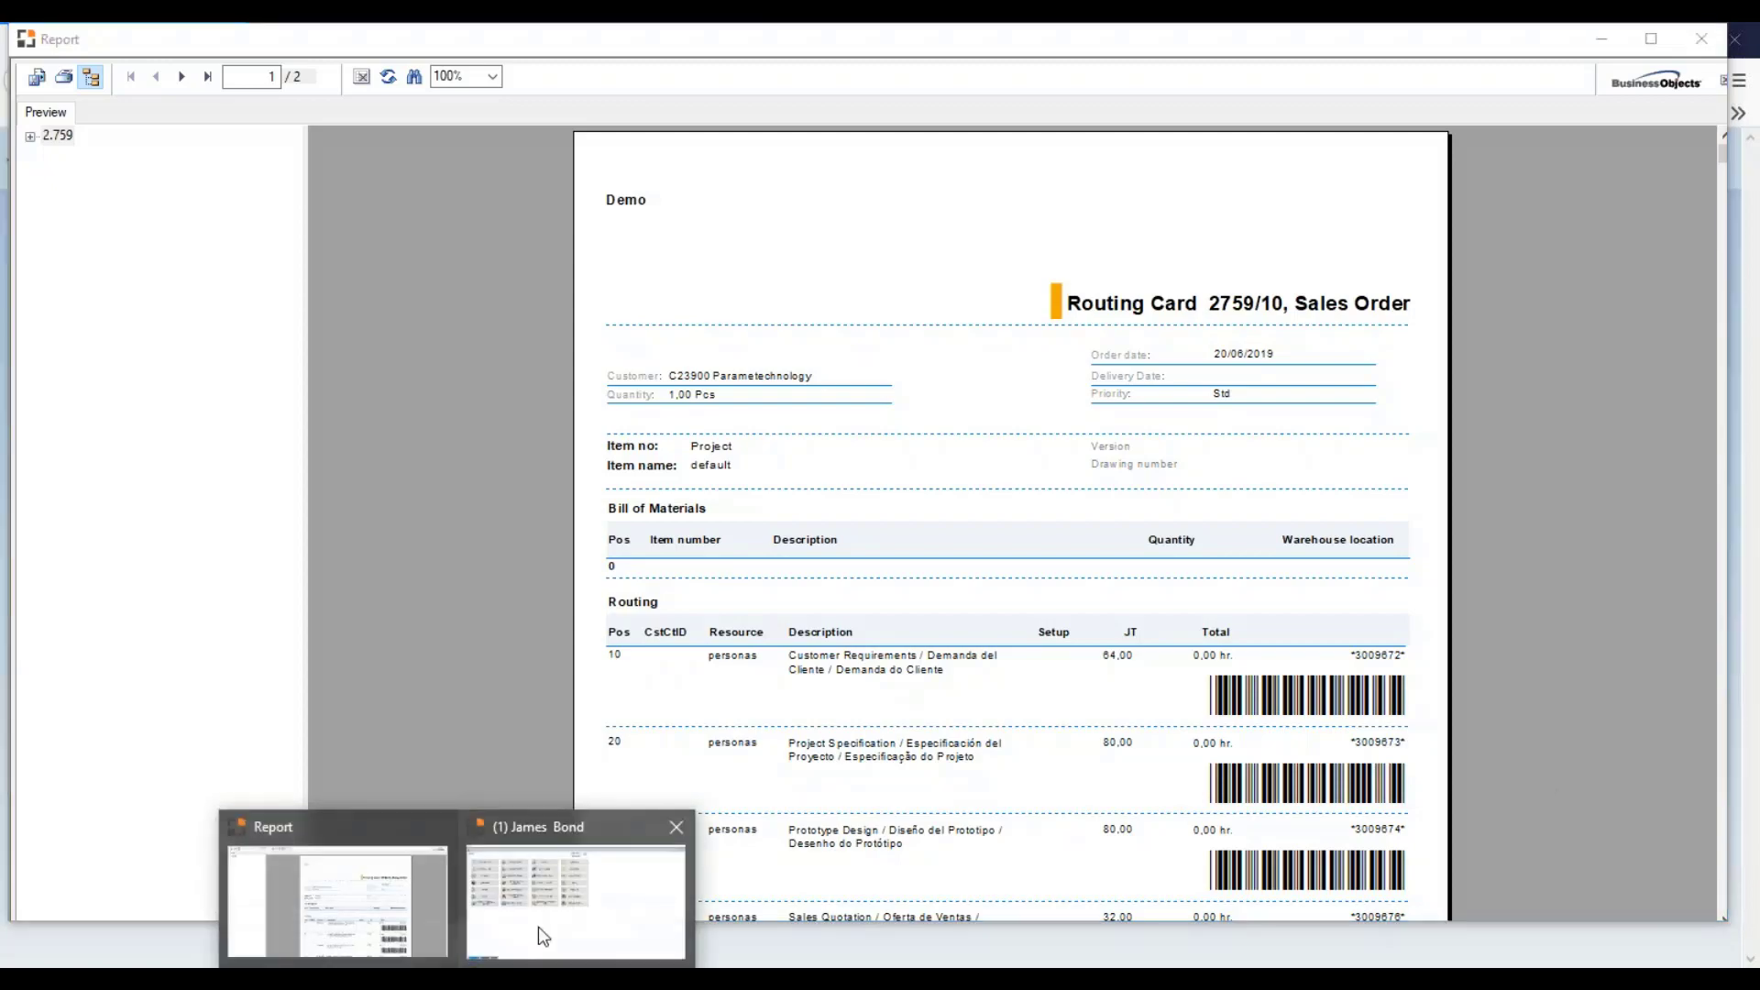
click(542, 930)
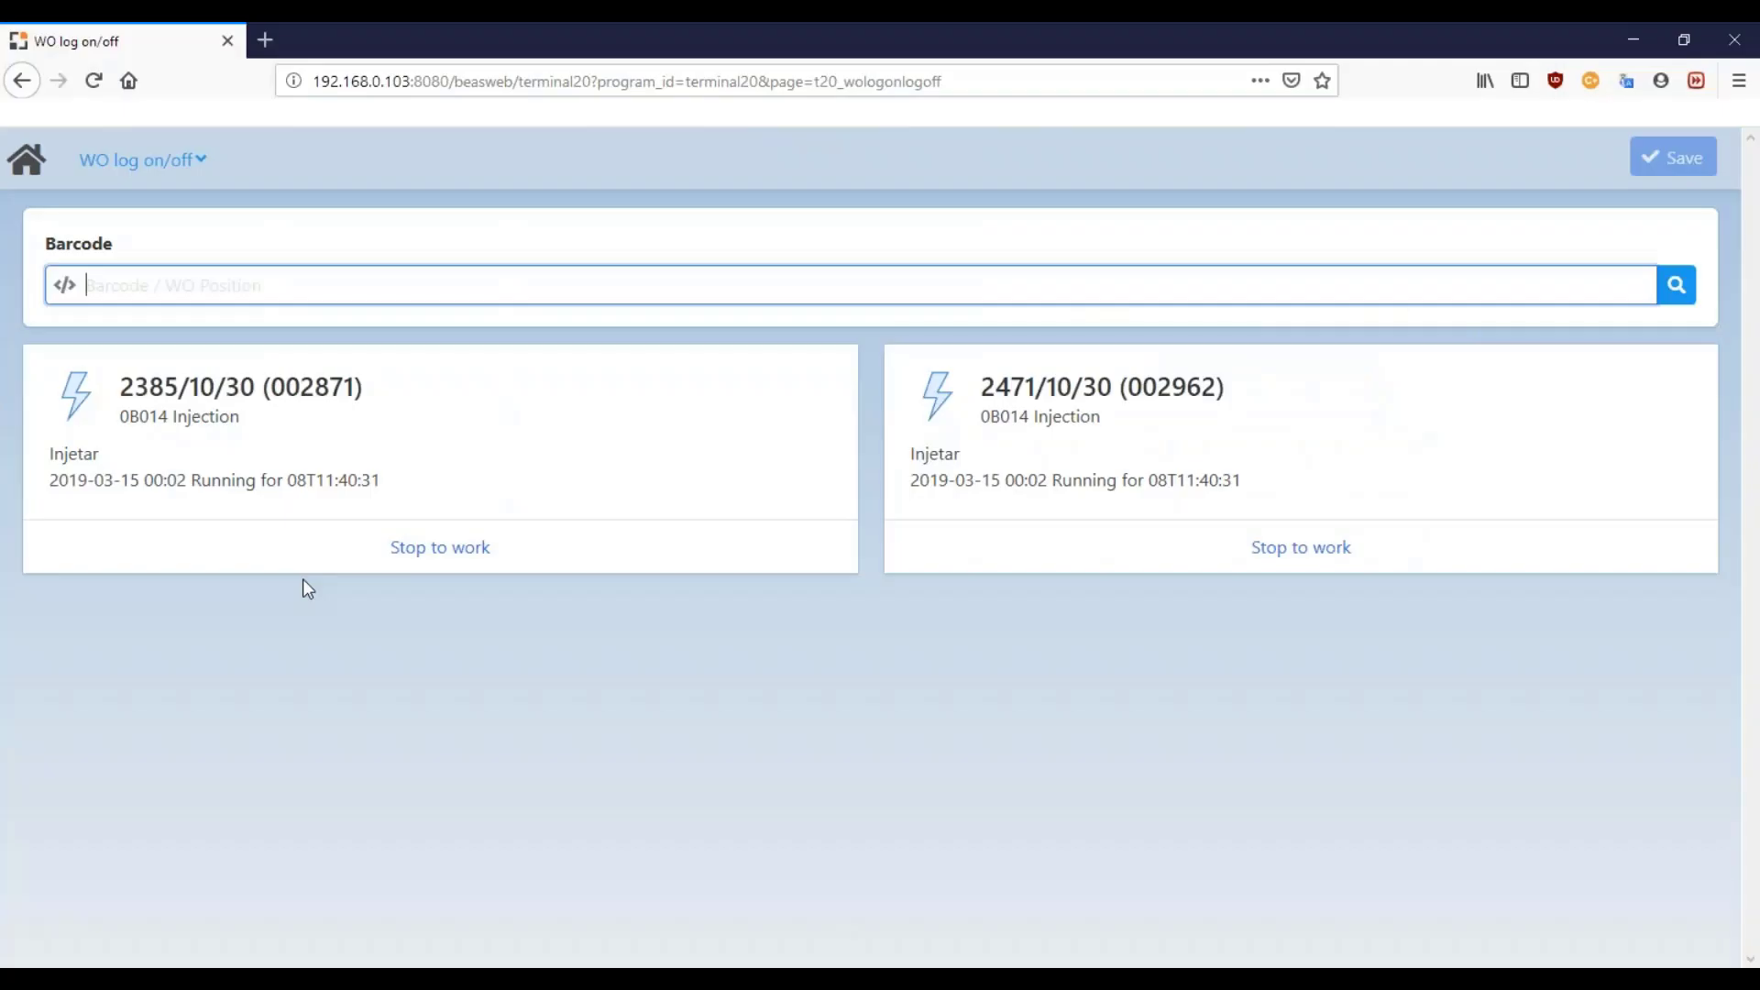
text(3009673)
key(Return)
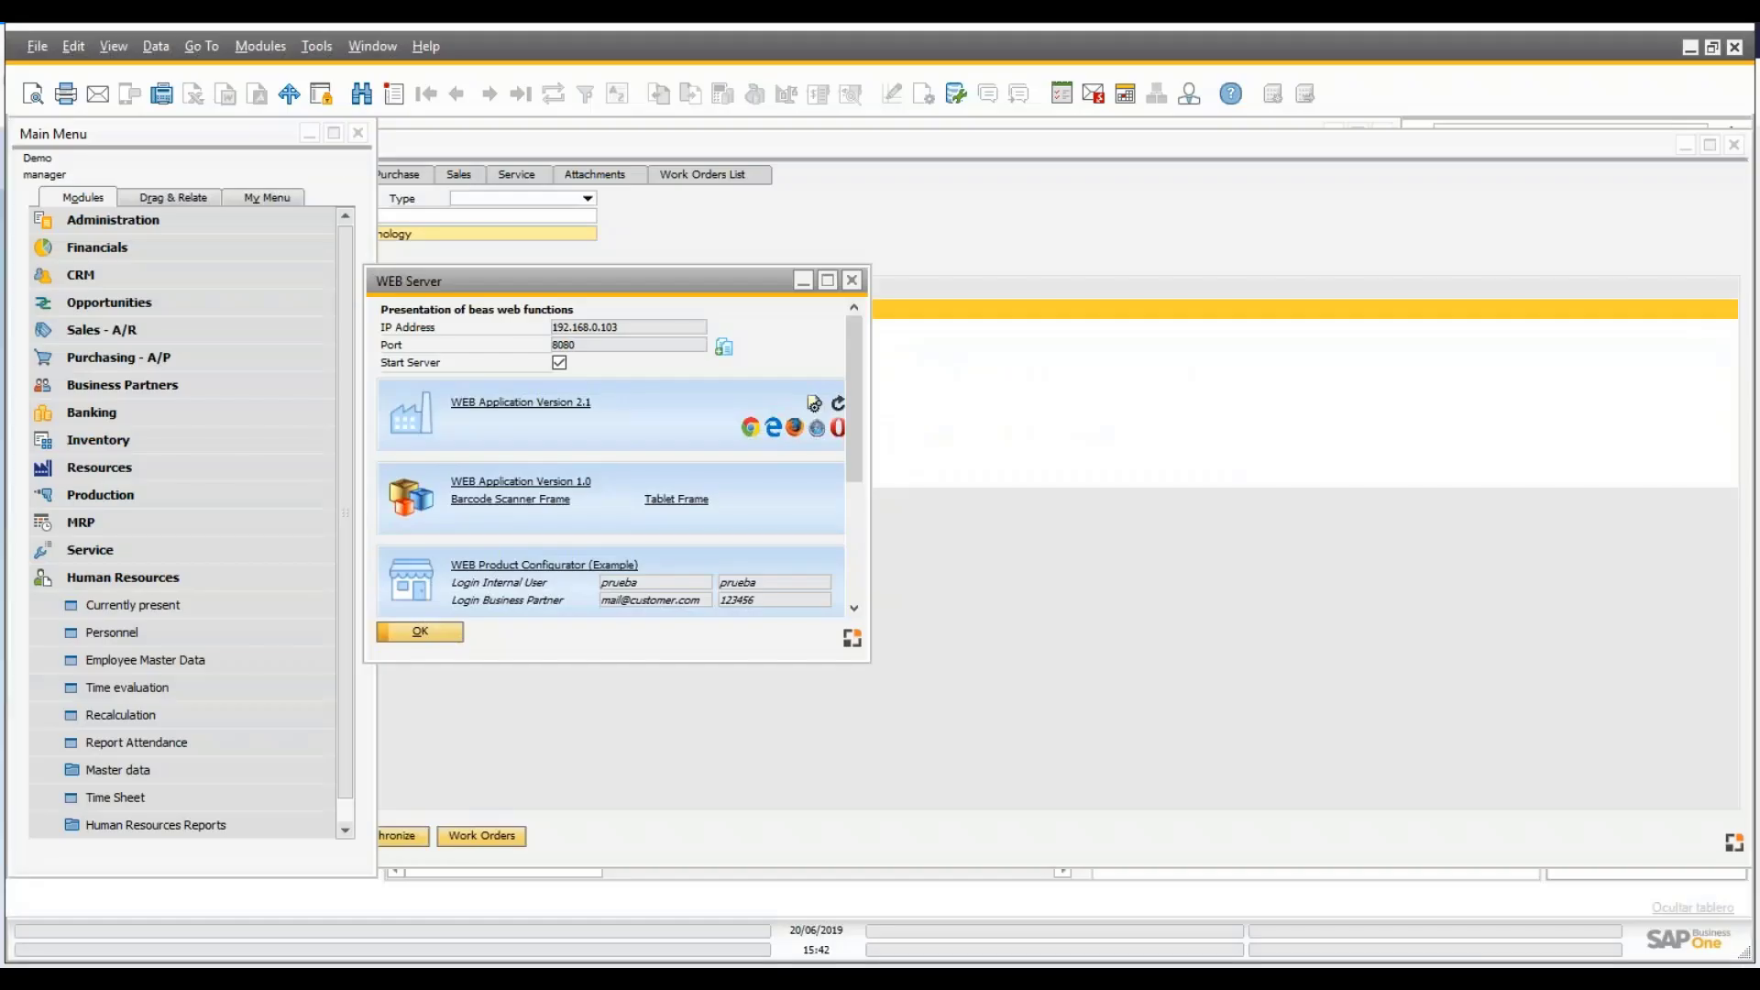
- In Work Orders, expand order 2759 and its operations 20 and 10 to view their login bookings
click(160, 502)
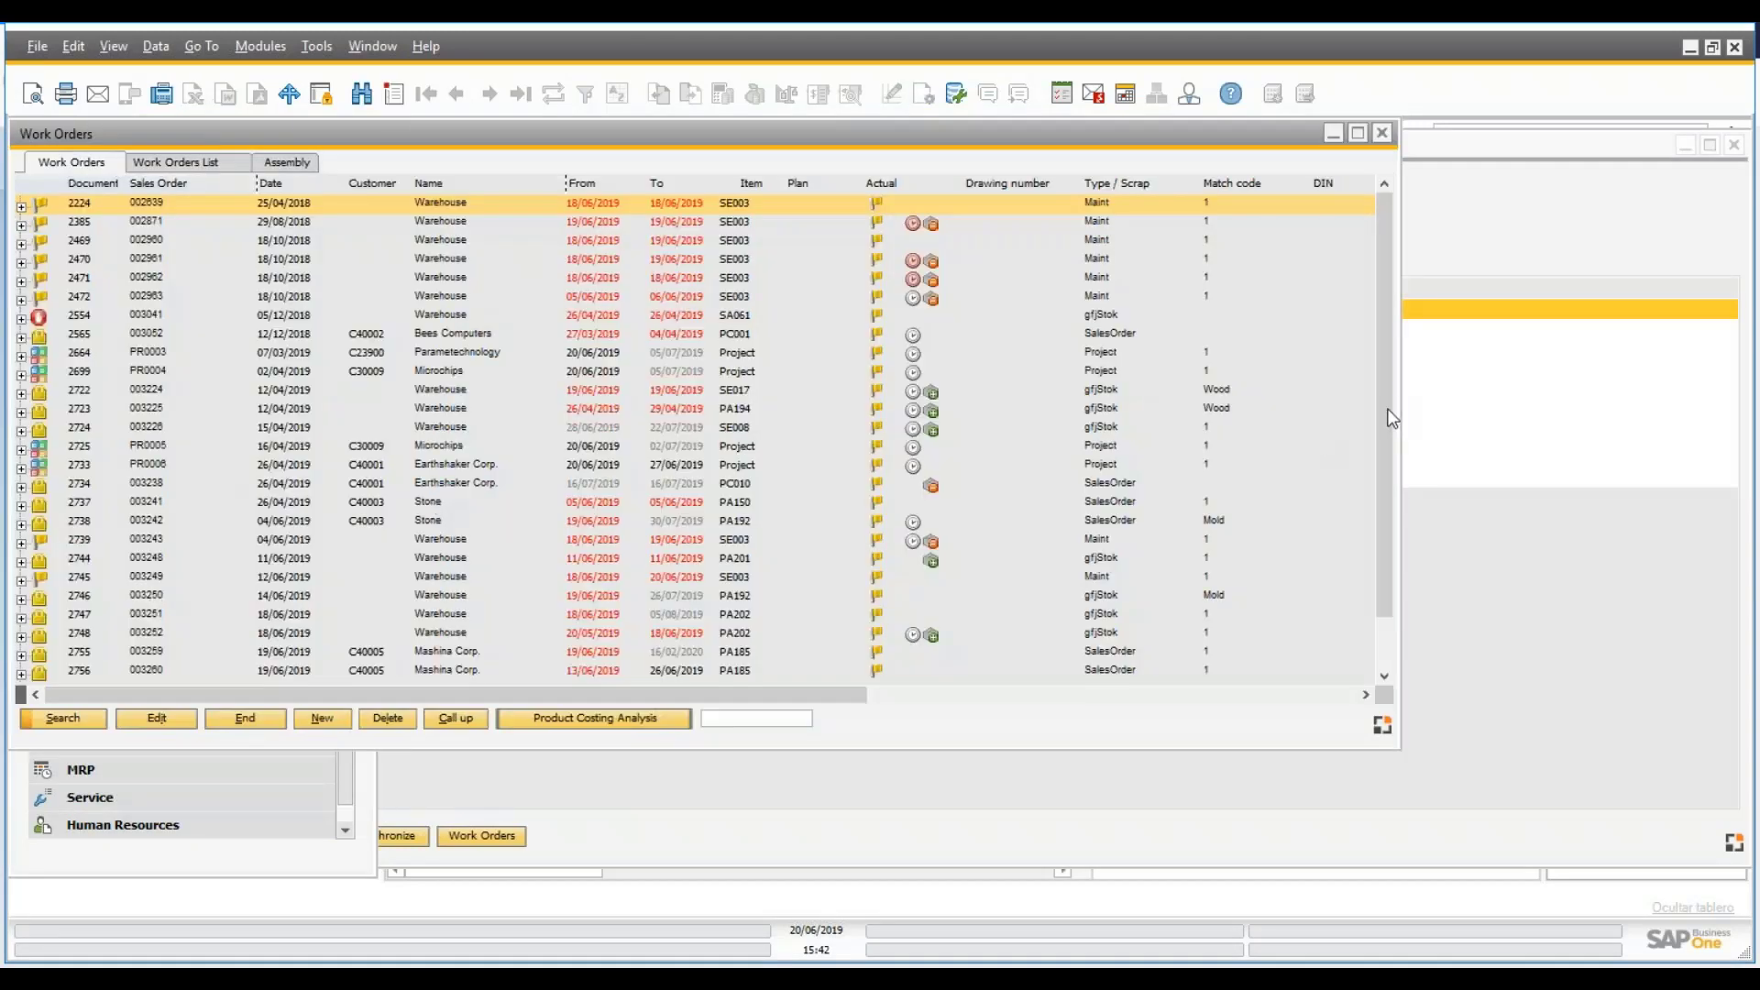
scroll(1380, 658, down, 1)
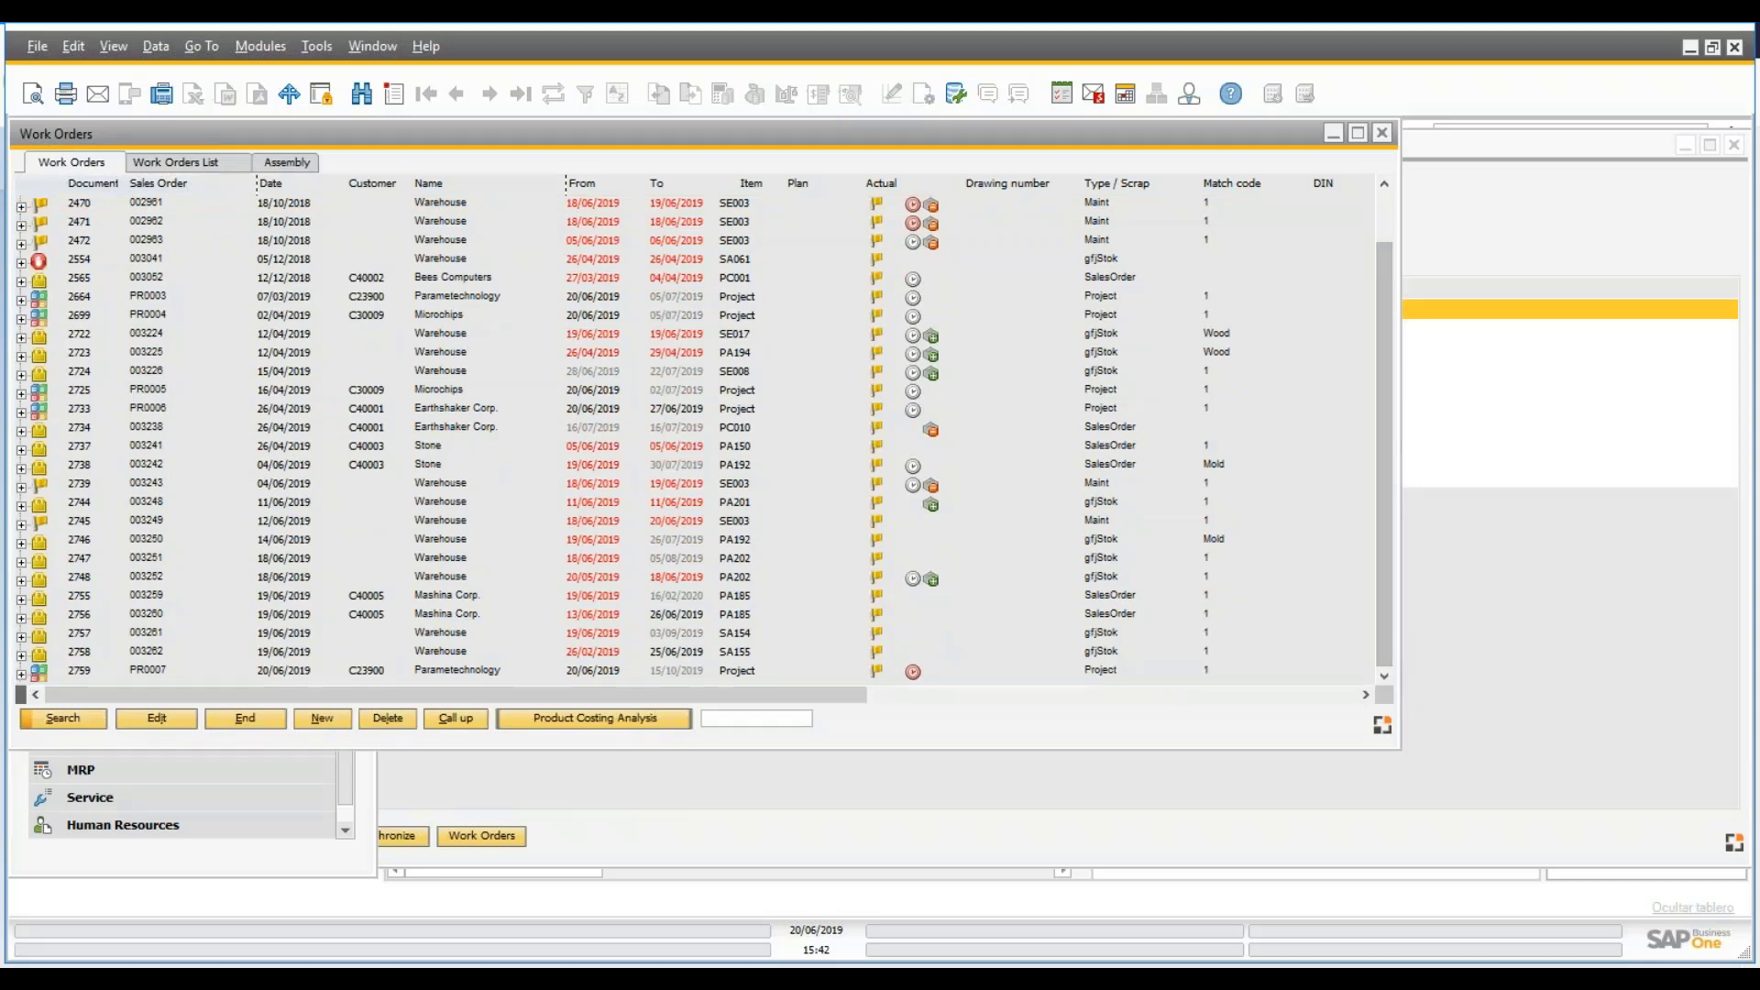
click(21, 674)
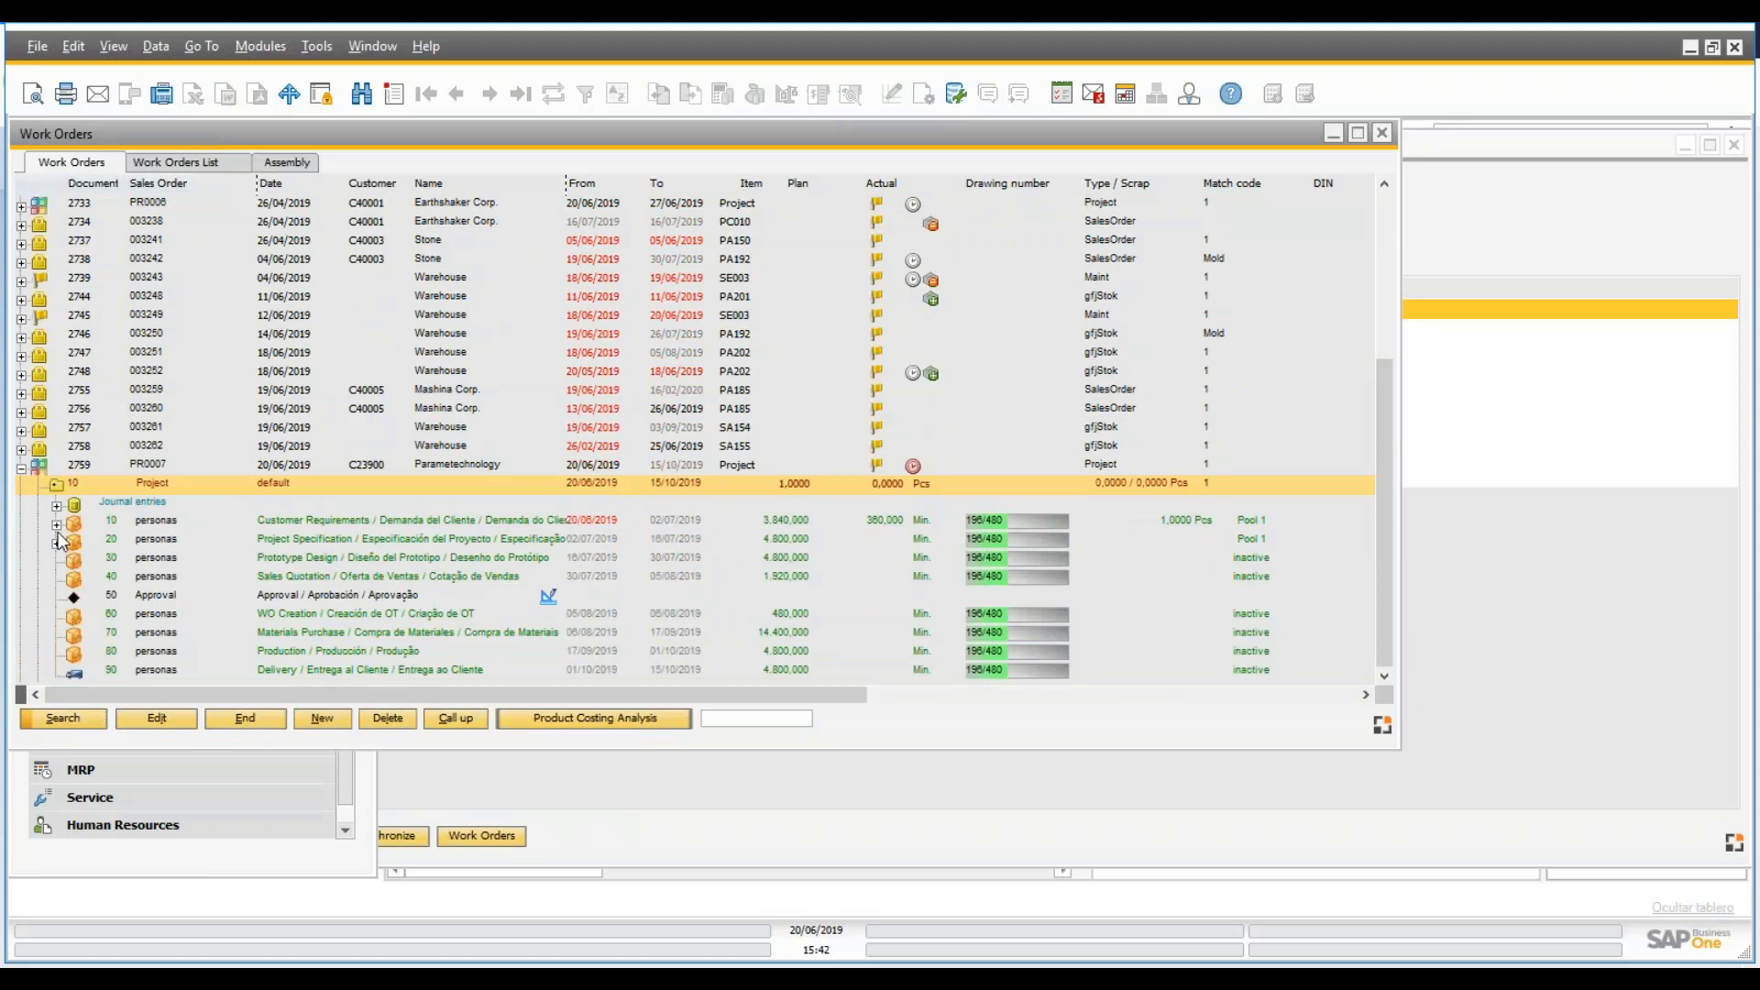
click(169, 541)
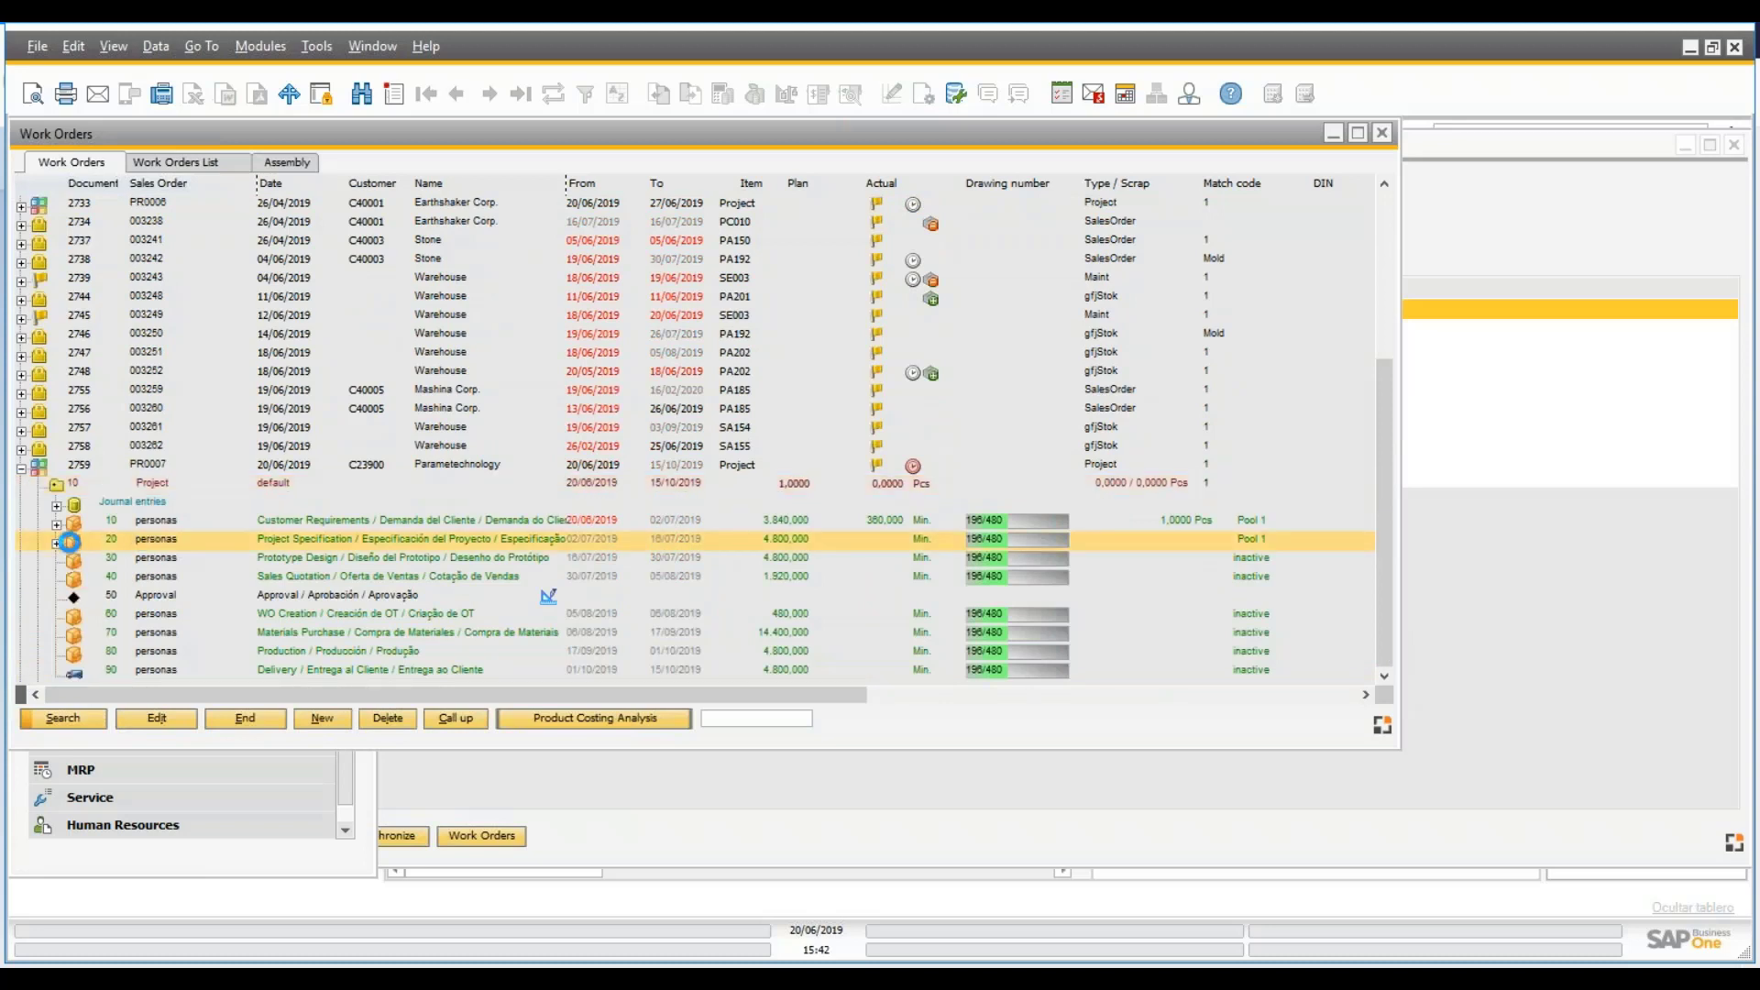
click(56, 541)
click(73, 521)
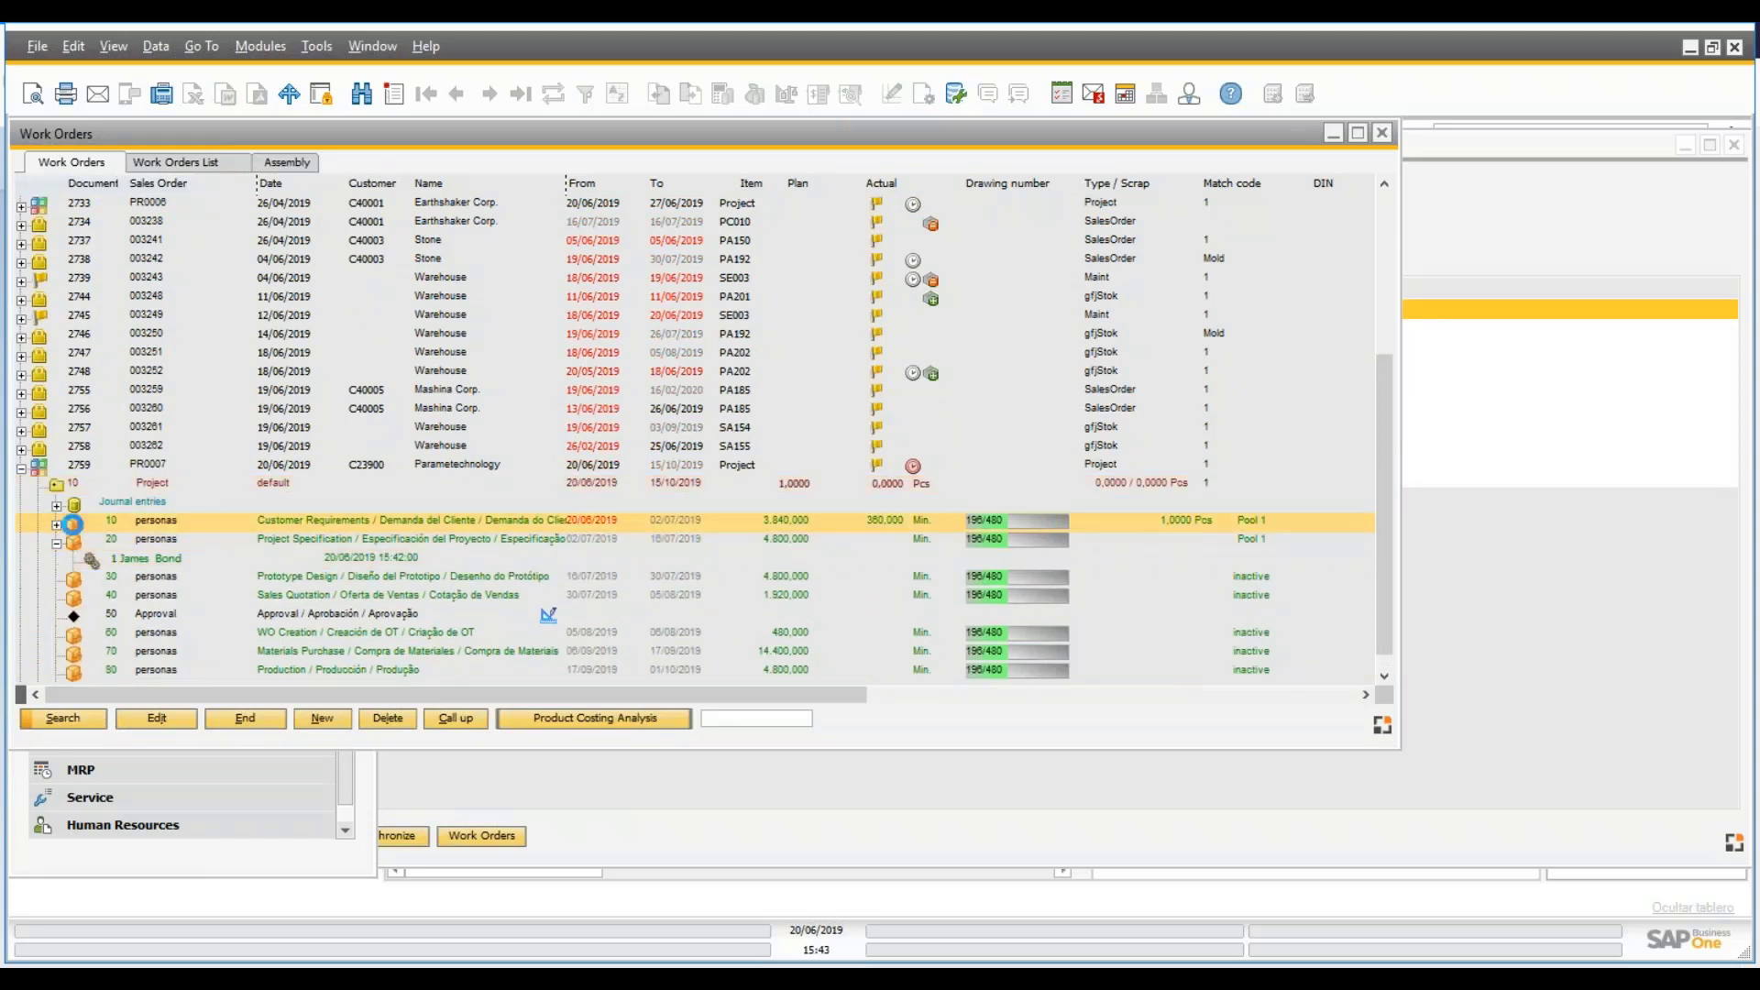
click(180, 545)
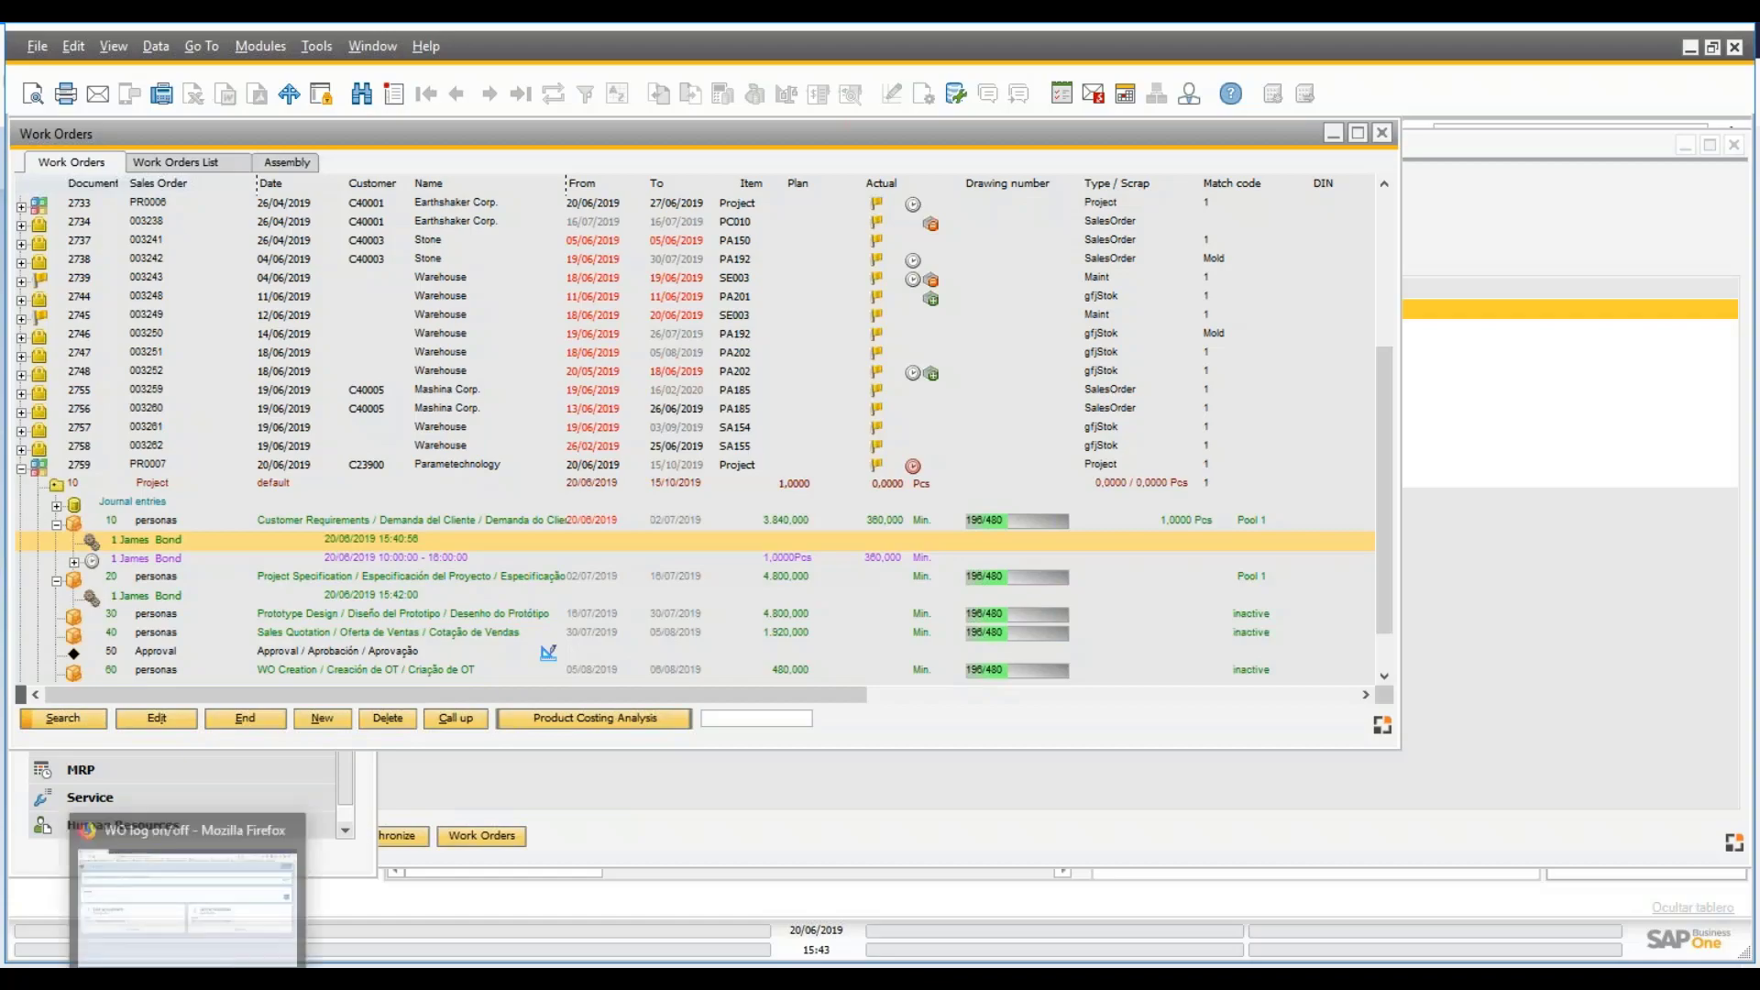
click(188, 979)
- Look up barcode 3009672 to log off operation 2759/10/10 and enter quantity 1
mouse_move(471, 950)
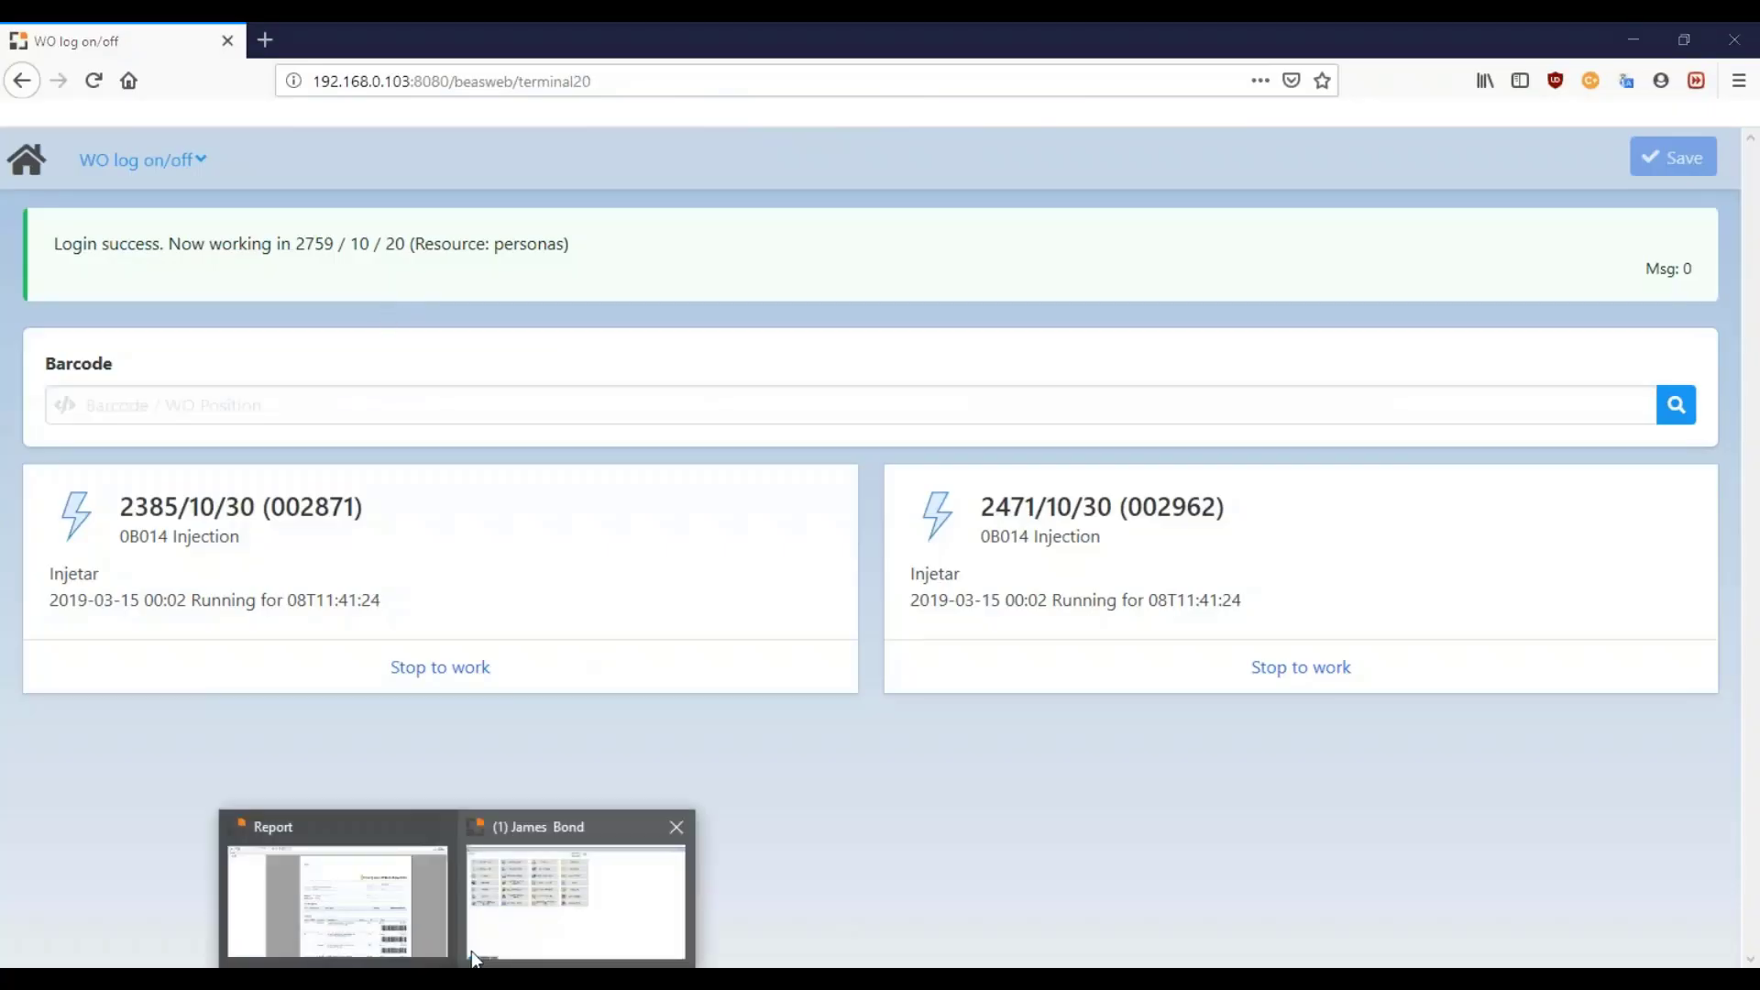
click(431, 917)
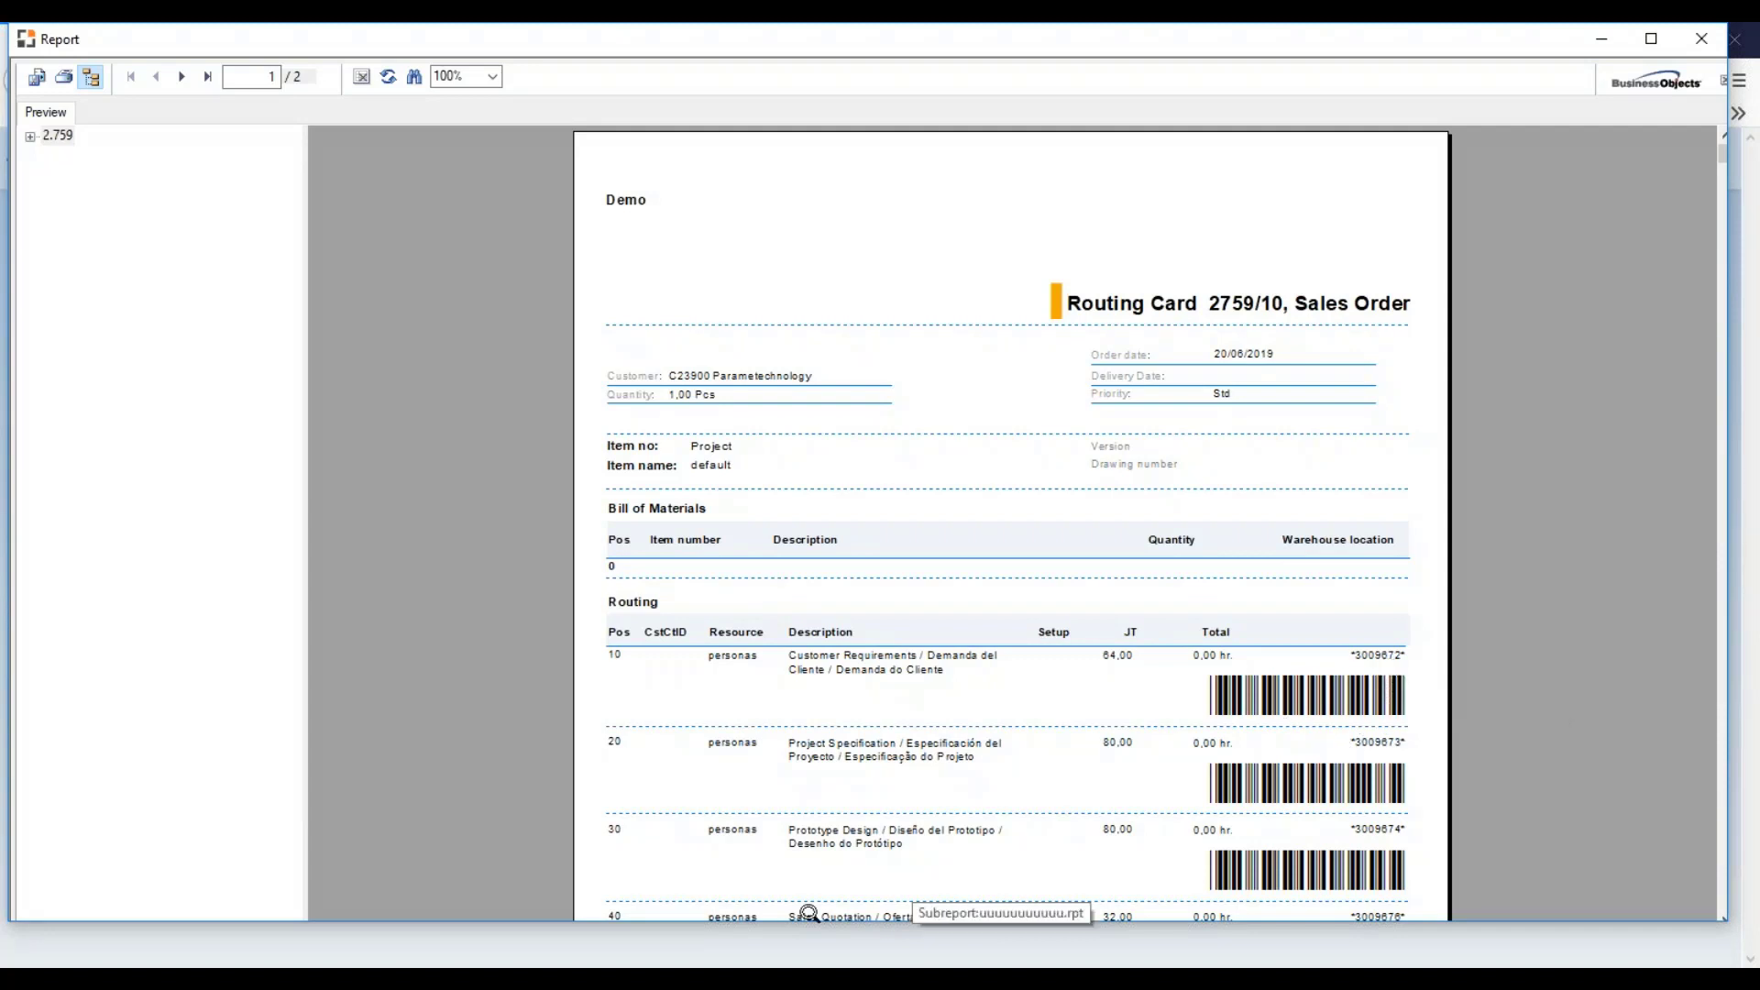
click(648, 960)
click(246, 935)
click(340, 413)
text(3009672)
click(1676, 411)
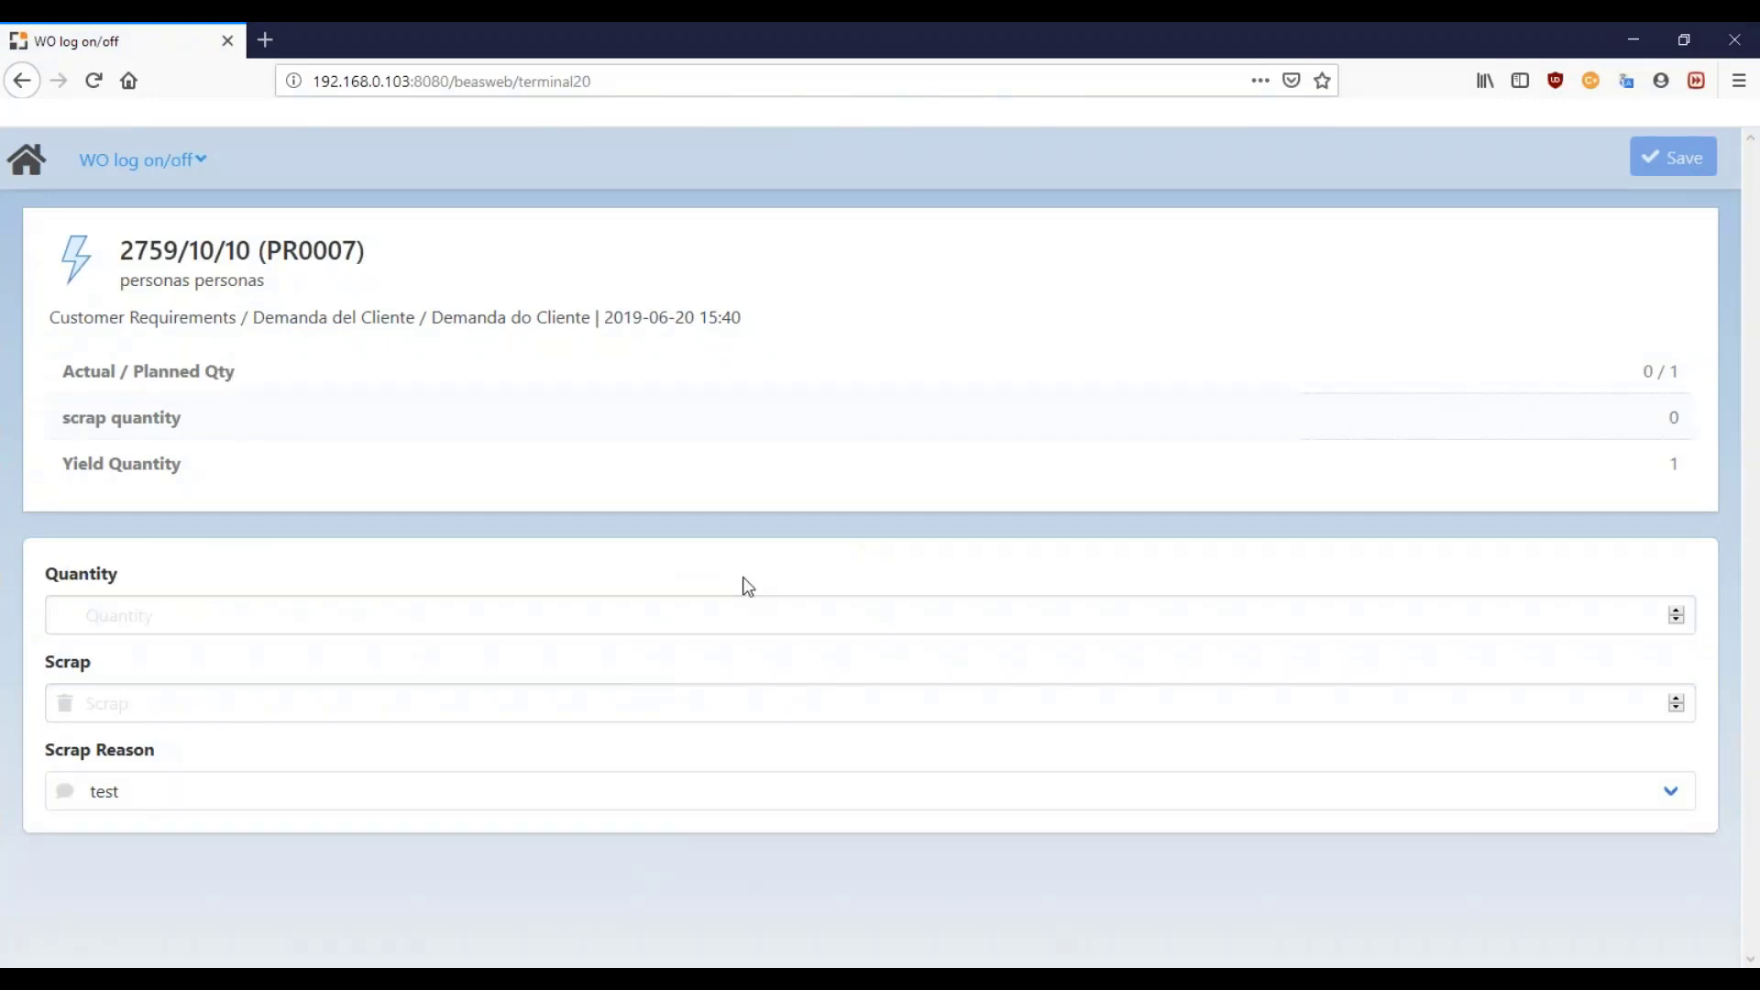
click(235, 613)
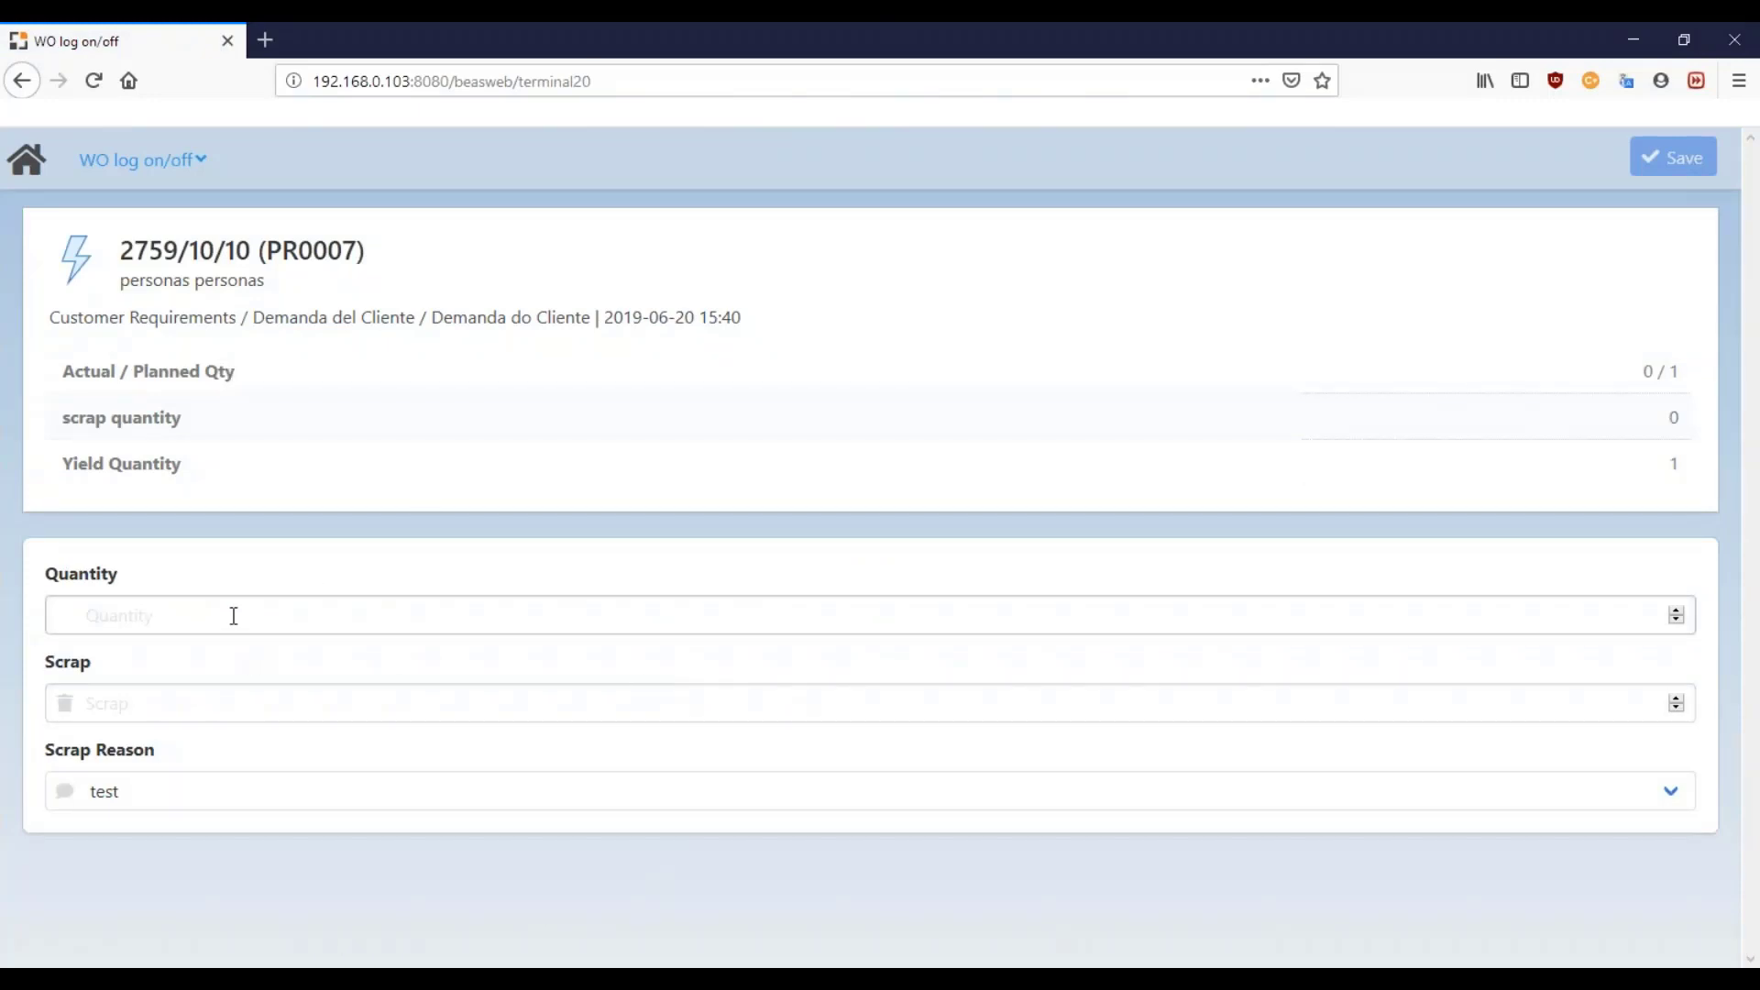
text(1)
key(Tab)
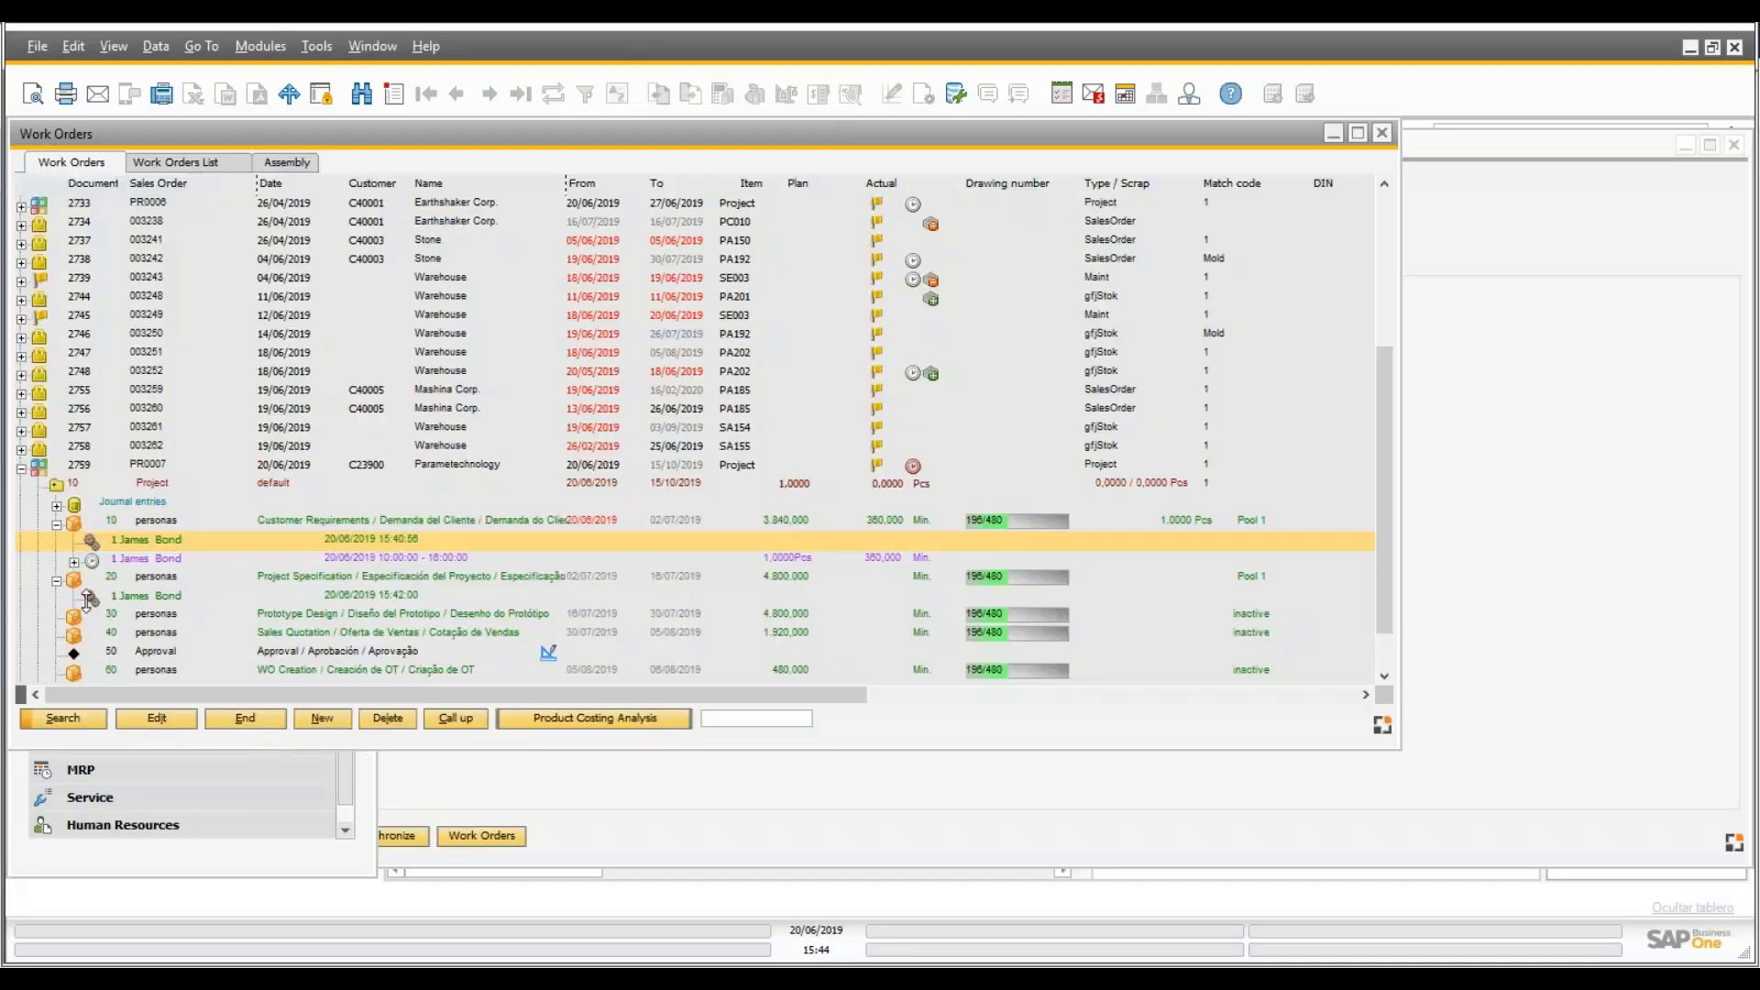
- Re-expand order 2759's operations 20 and 10 to check bookings, then open Project PR0007's Budget
click(56, 487)
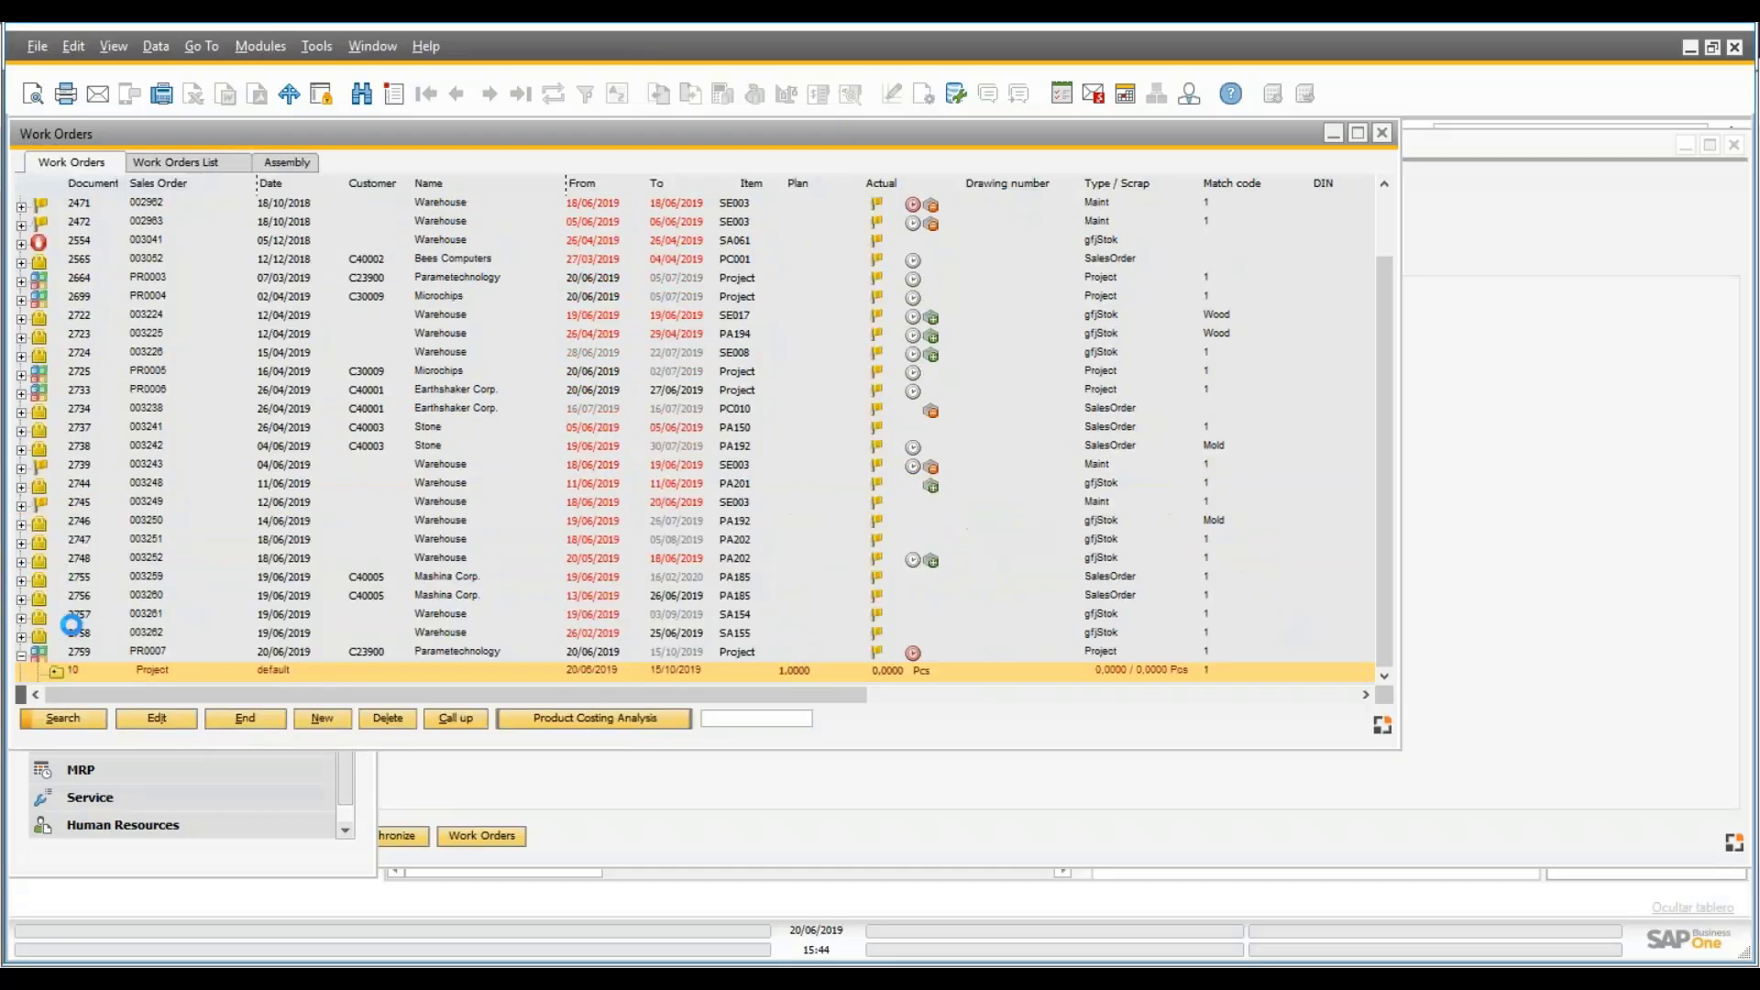
click(55, 670)
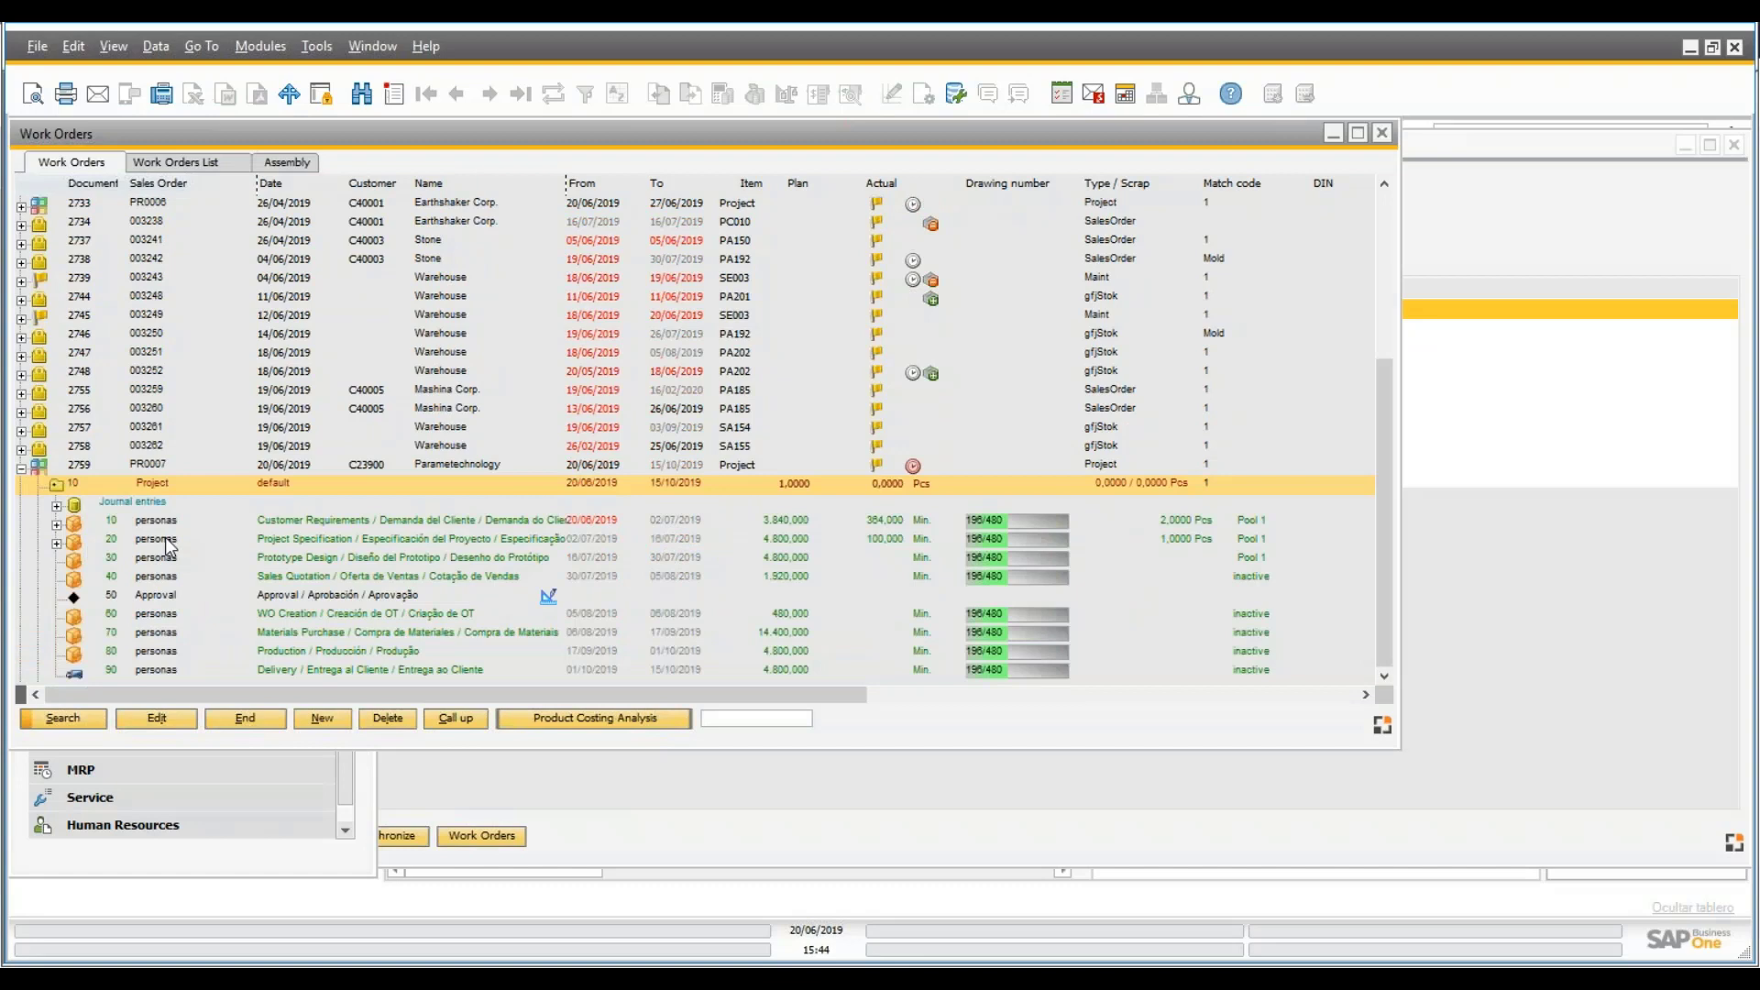
click(55, 544)
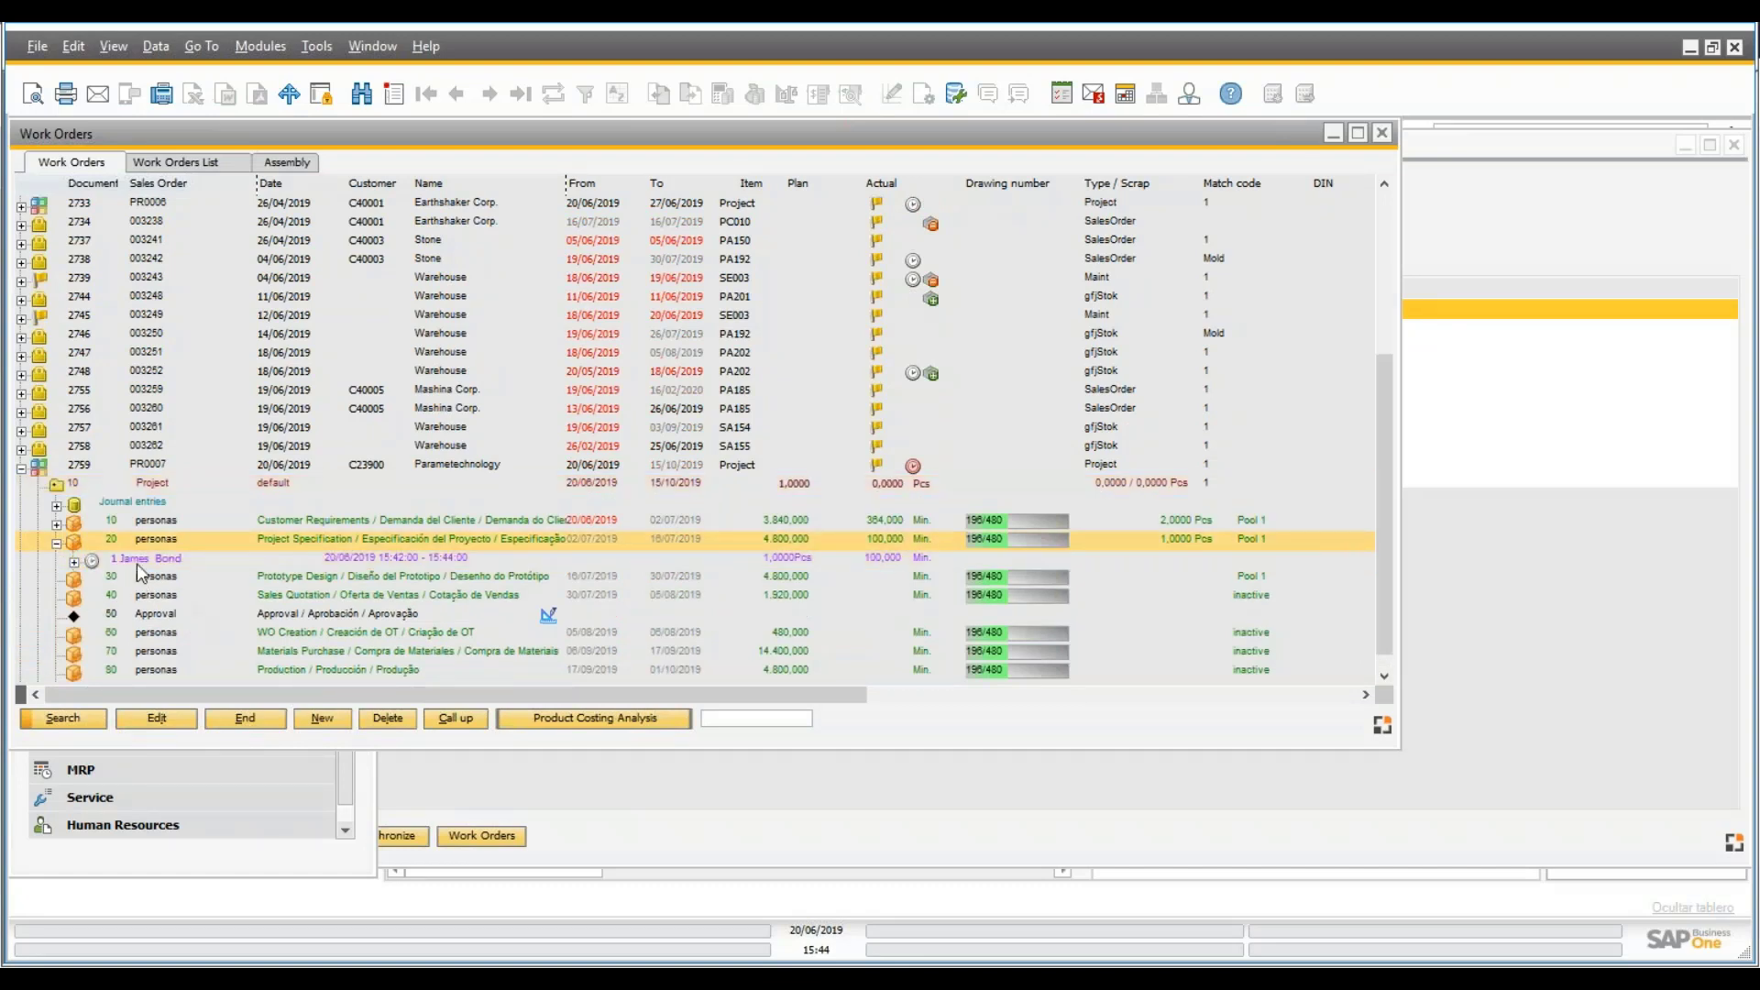
click(142, 561)
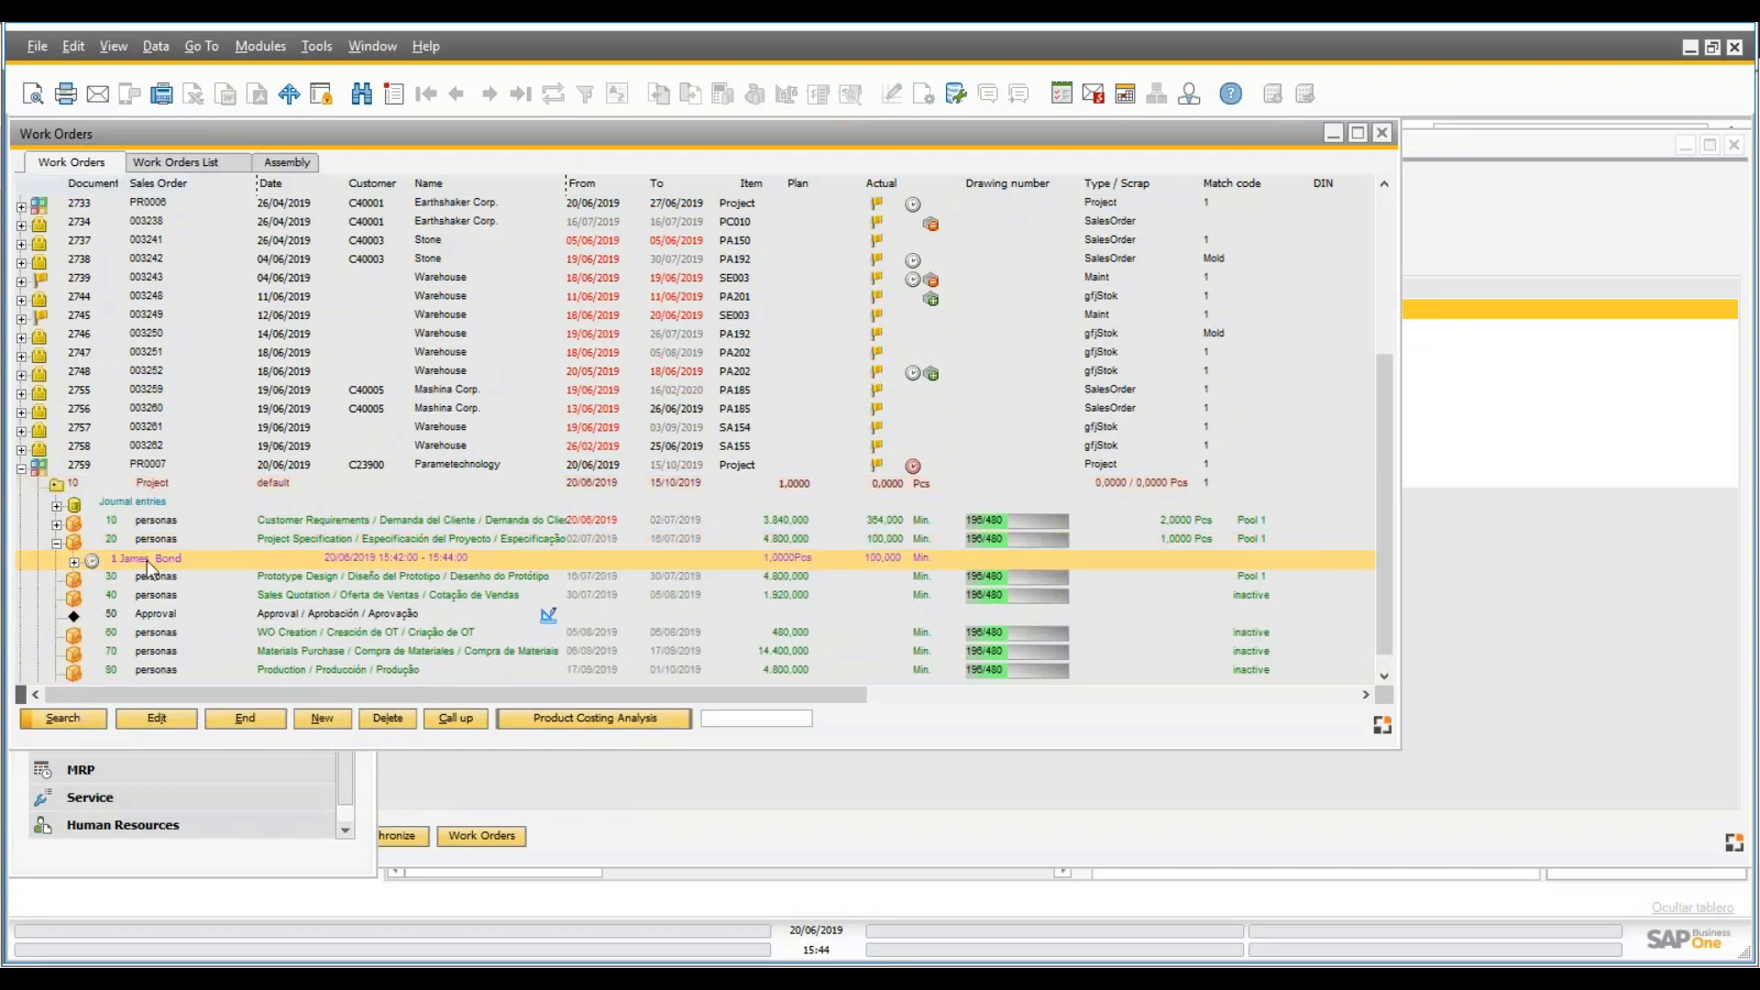
click(56, 524)
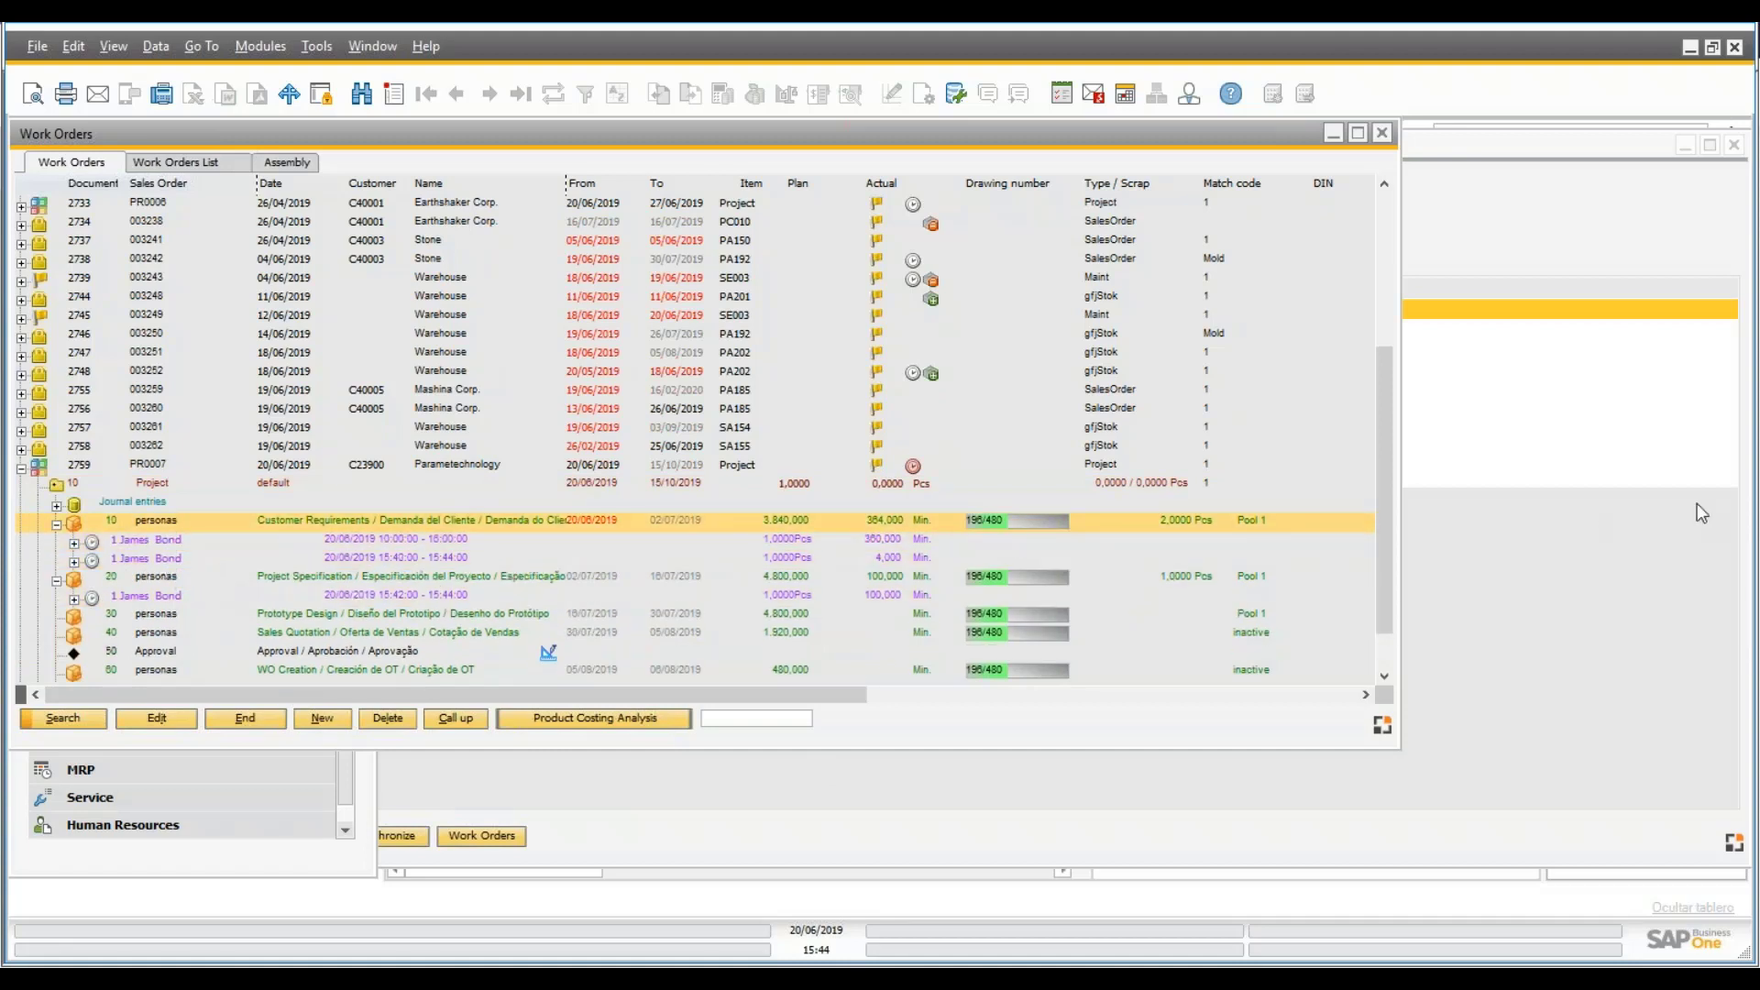
click(1658, 539)
click(241, 174)
- Recalculate PR0007's budget, review the RD and SA lines, and return to the task list
click(237, 836)
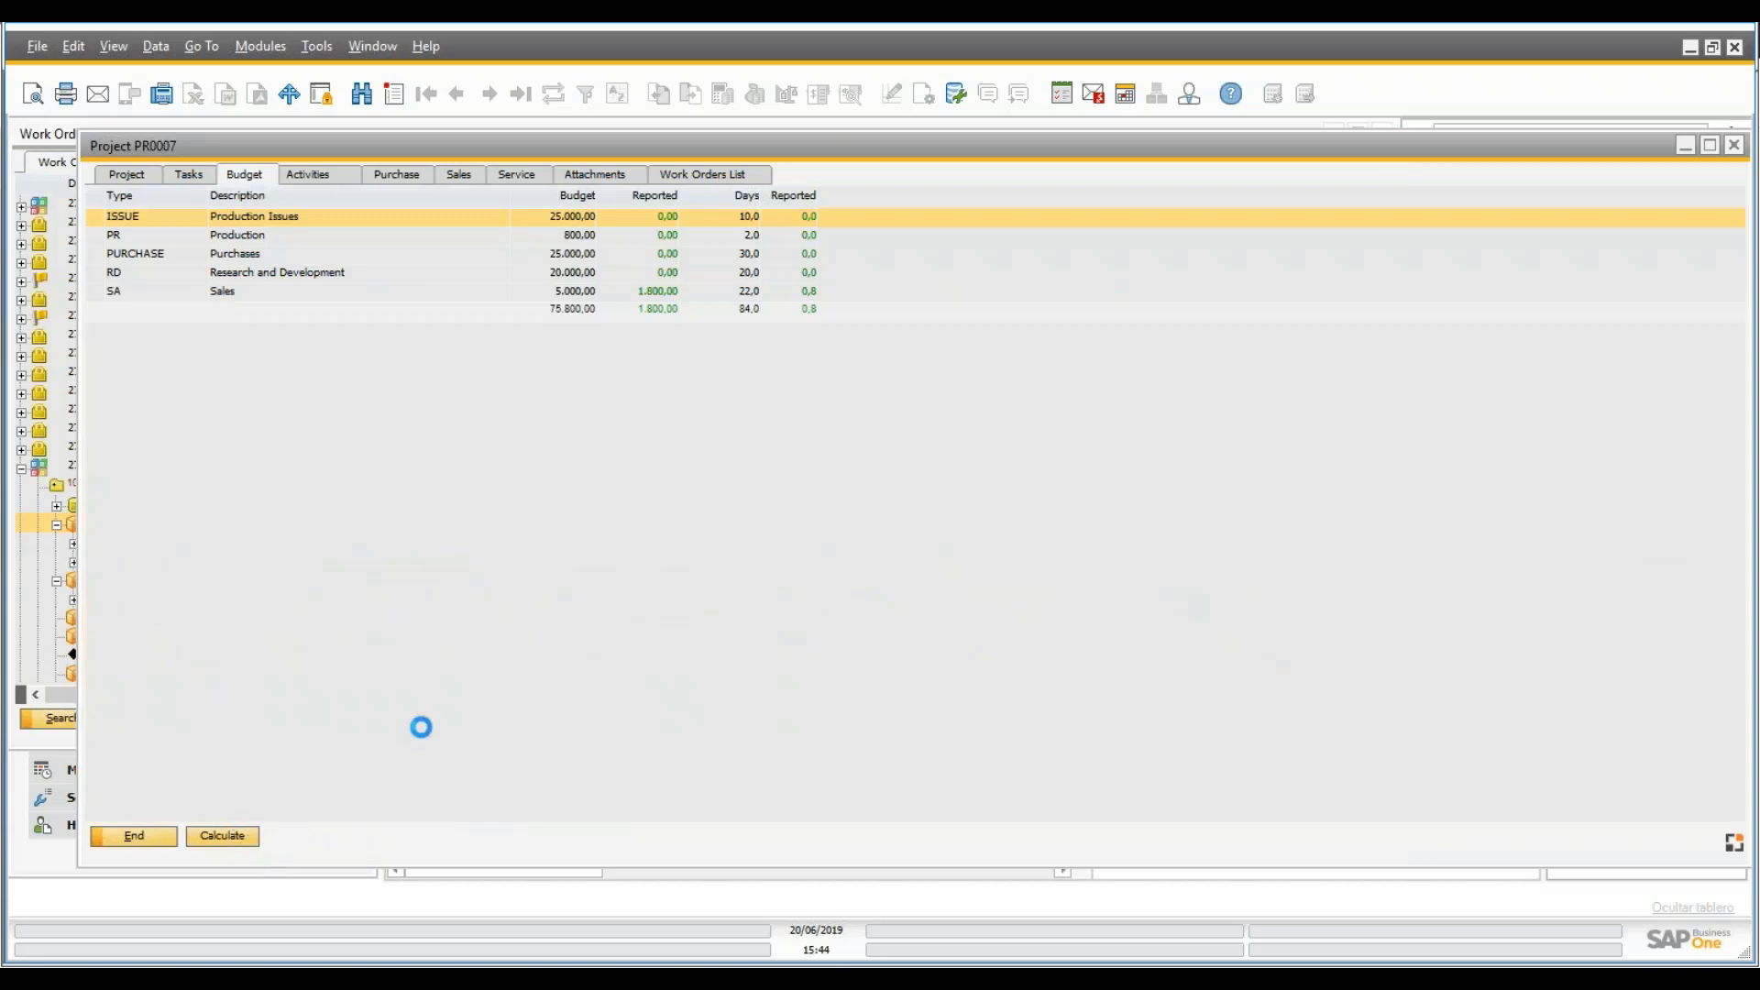
click(663, 274)
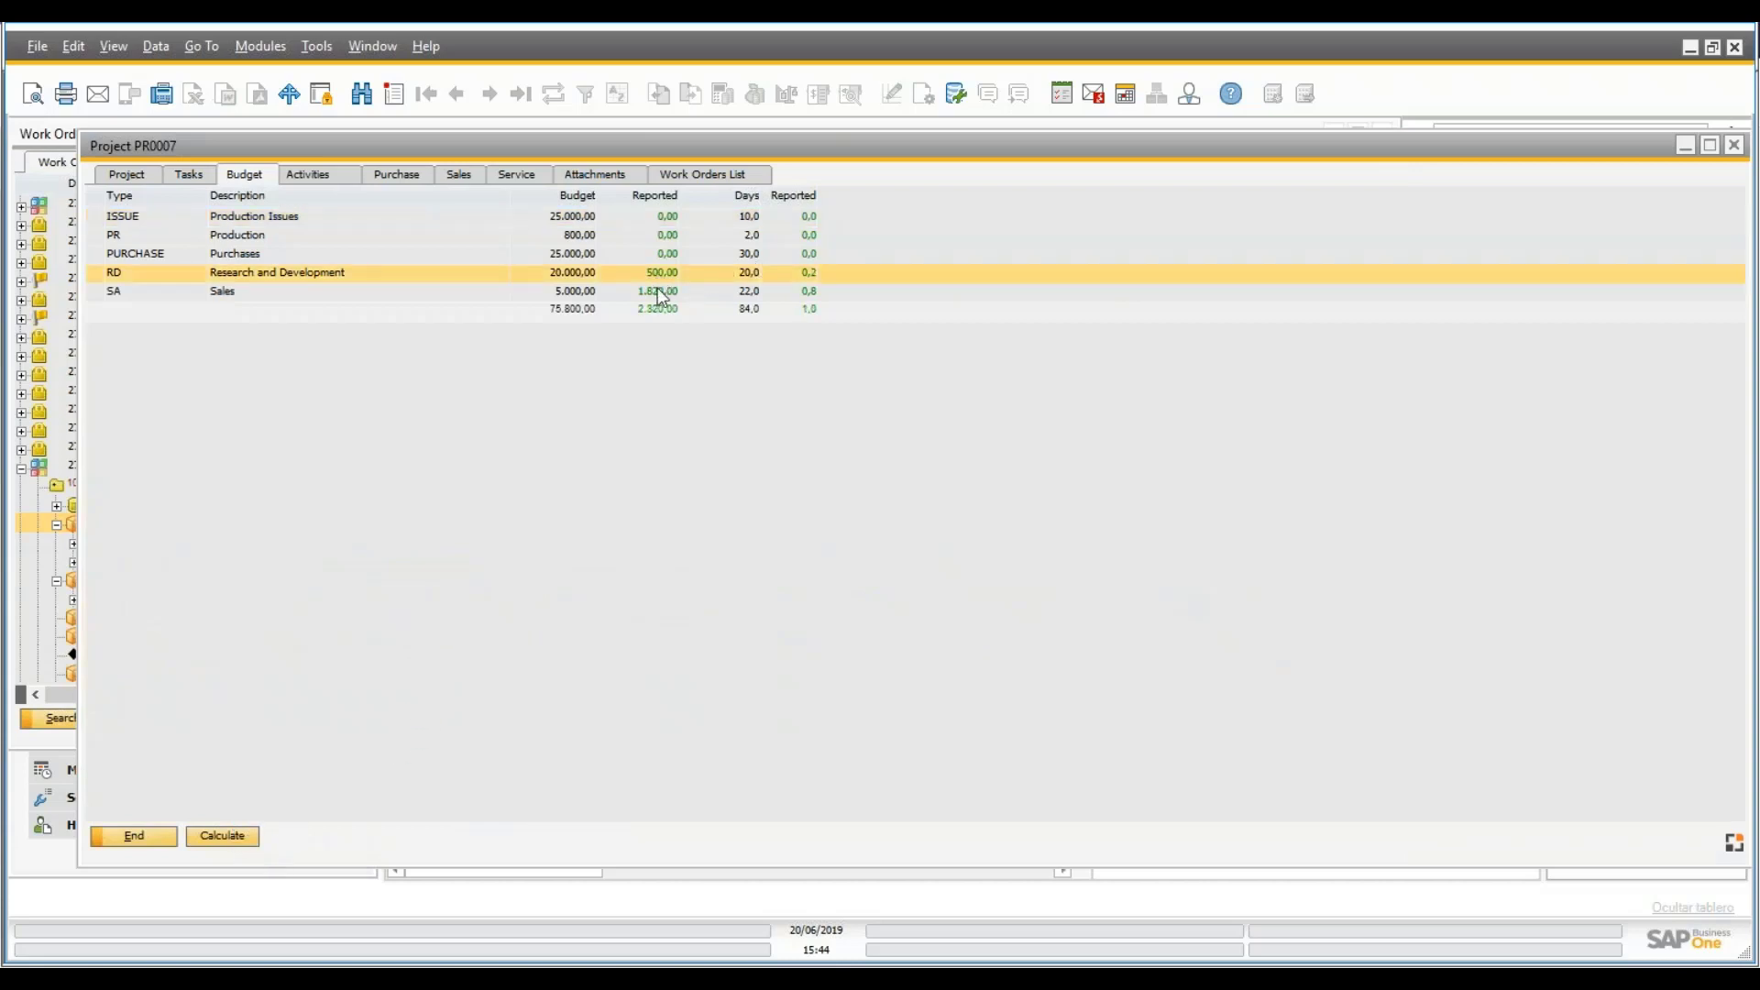
click(652, 289)
click(655, 273)
click(138, 172)
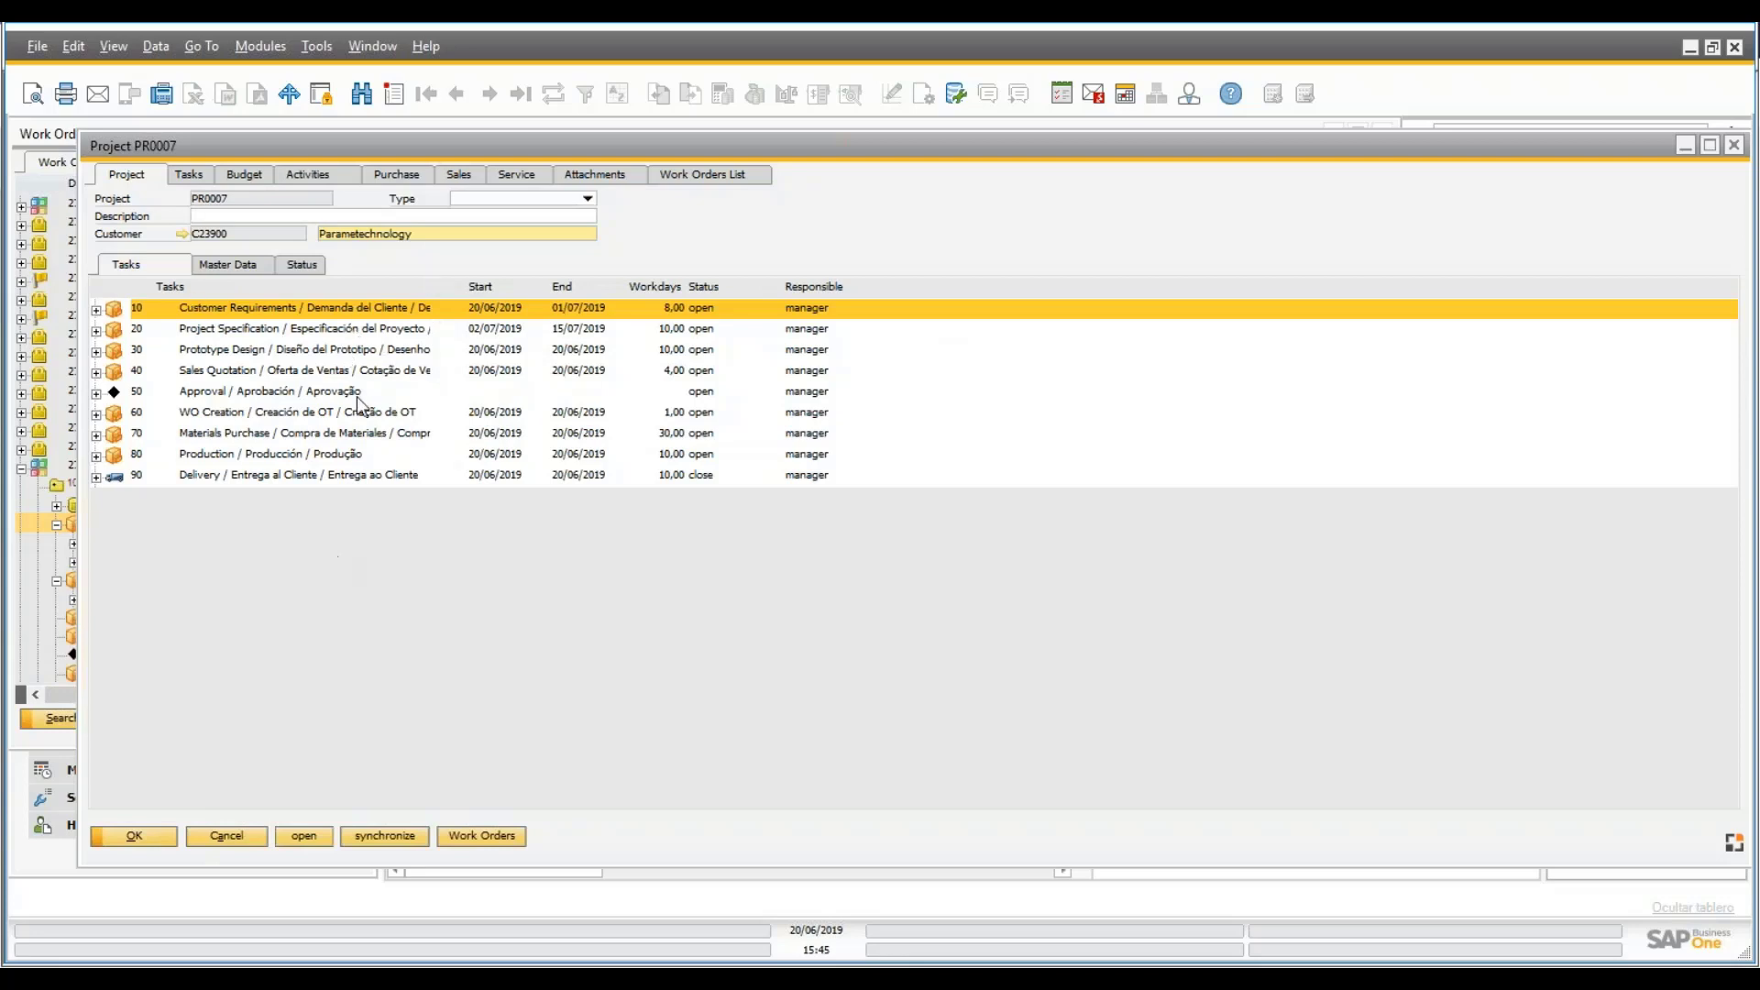
- Create a sales quotation from task 40 with customer Parametechnology
click(298, 372)
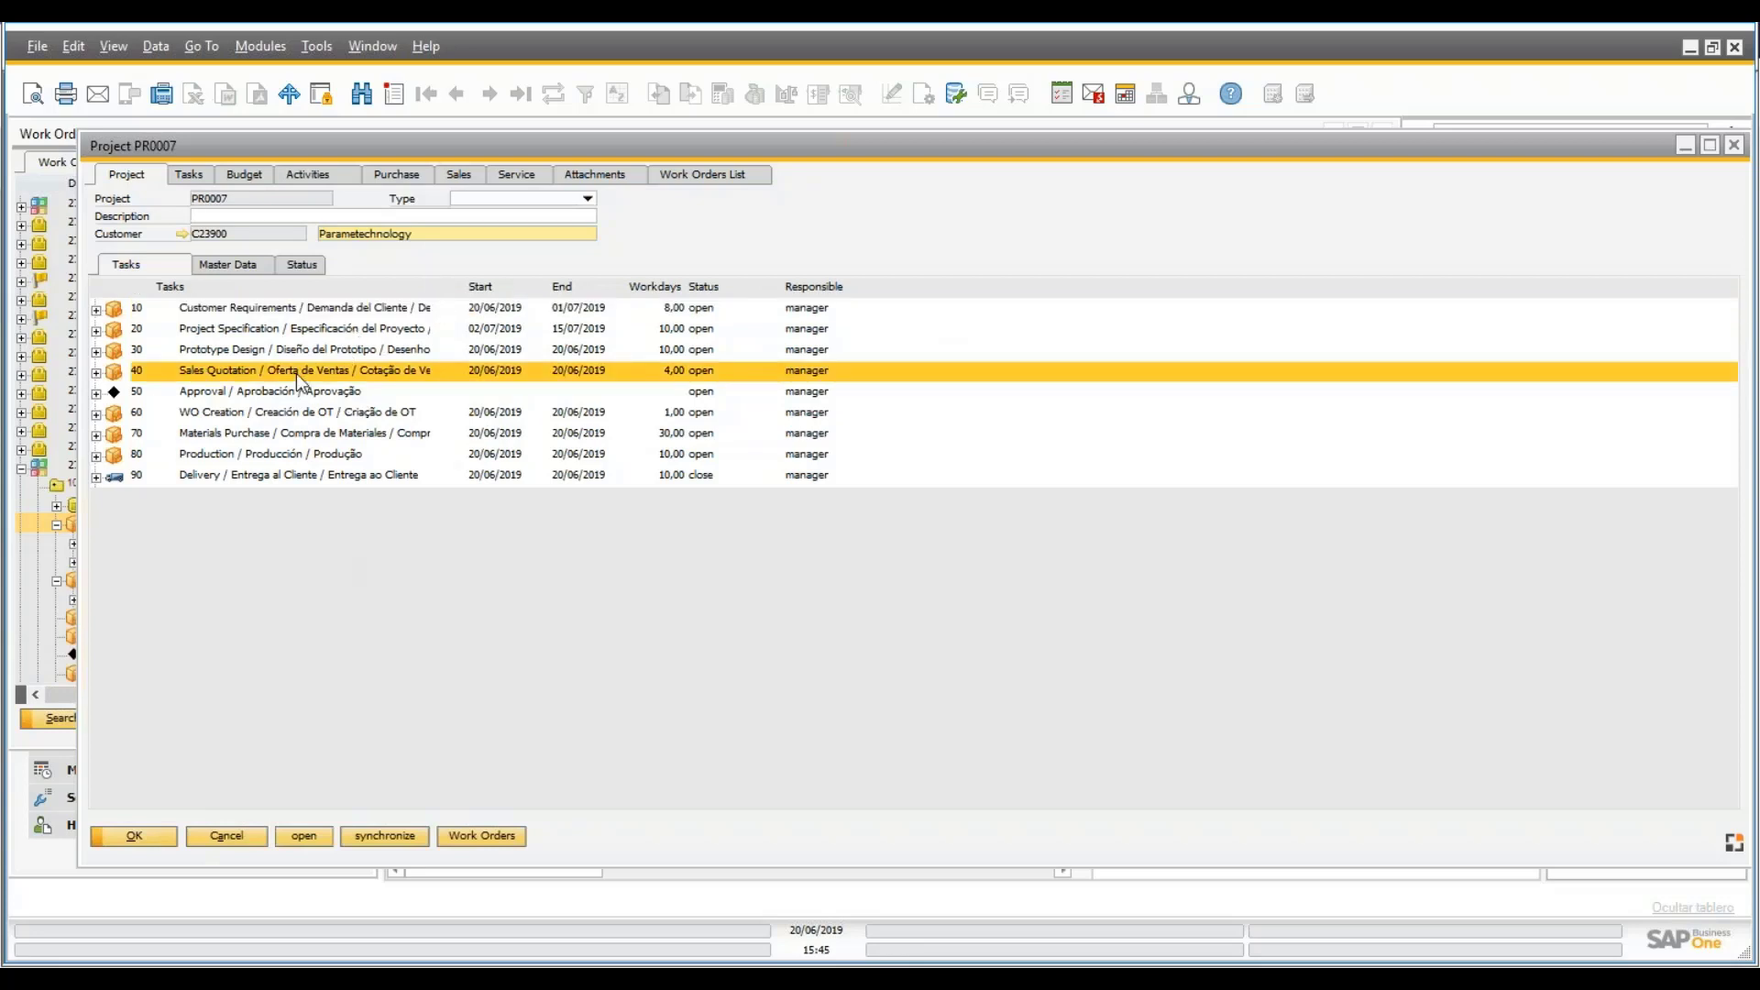
right_click(295, 372)
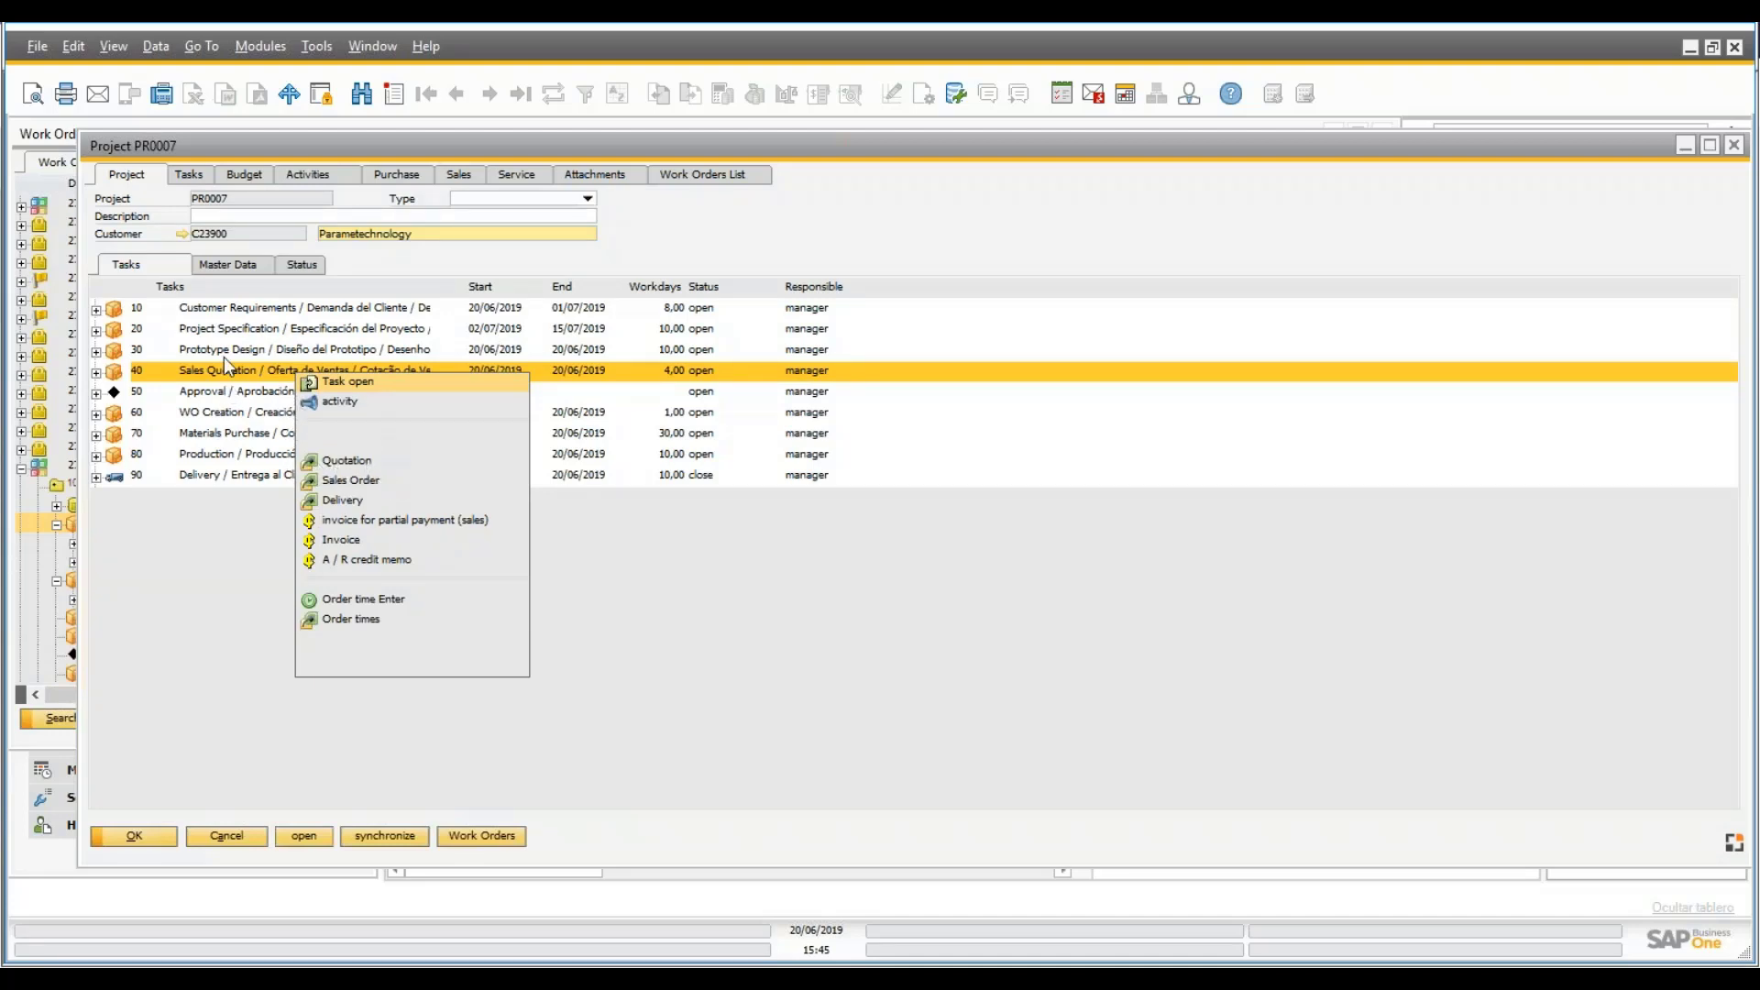
click(872, 417)
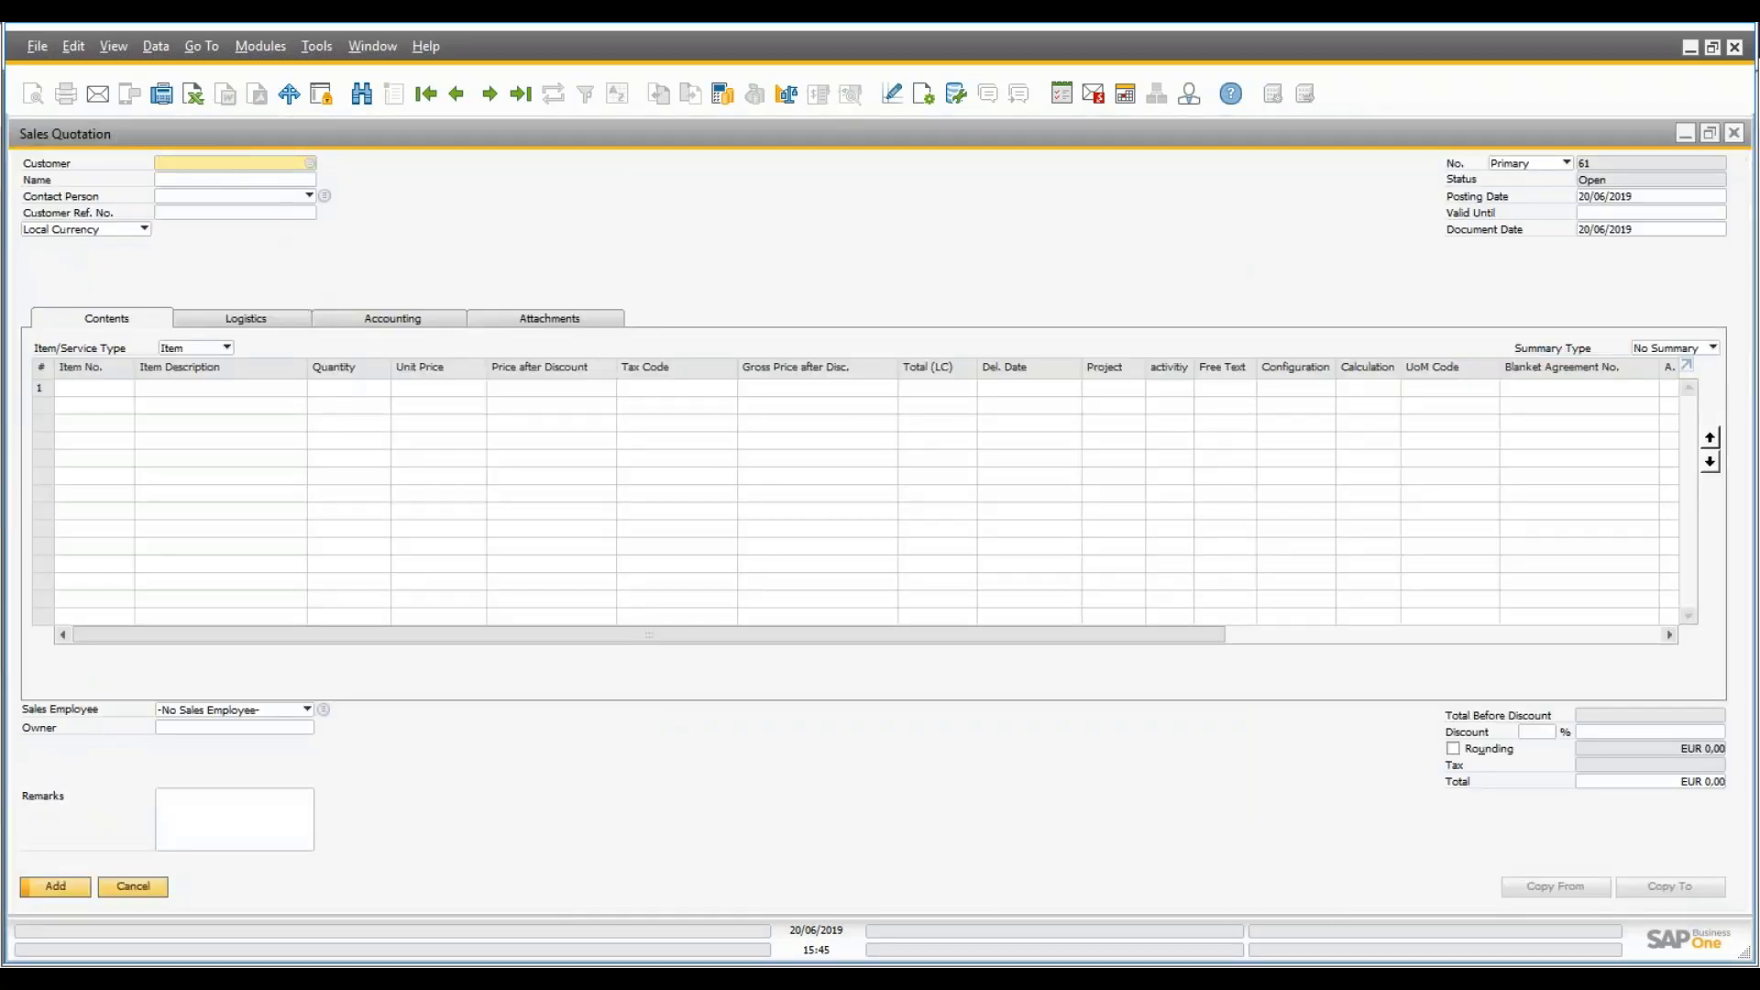
click(312, 163)
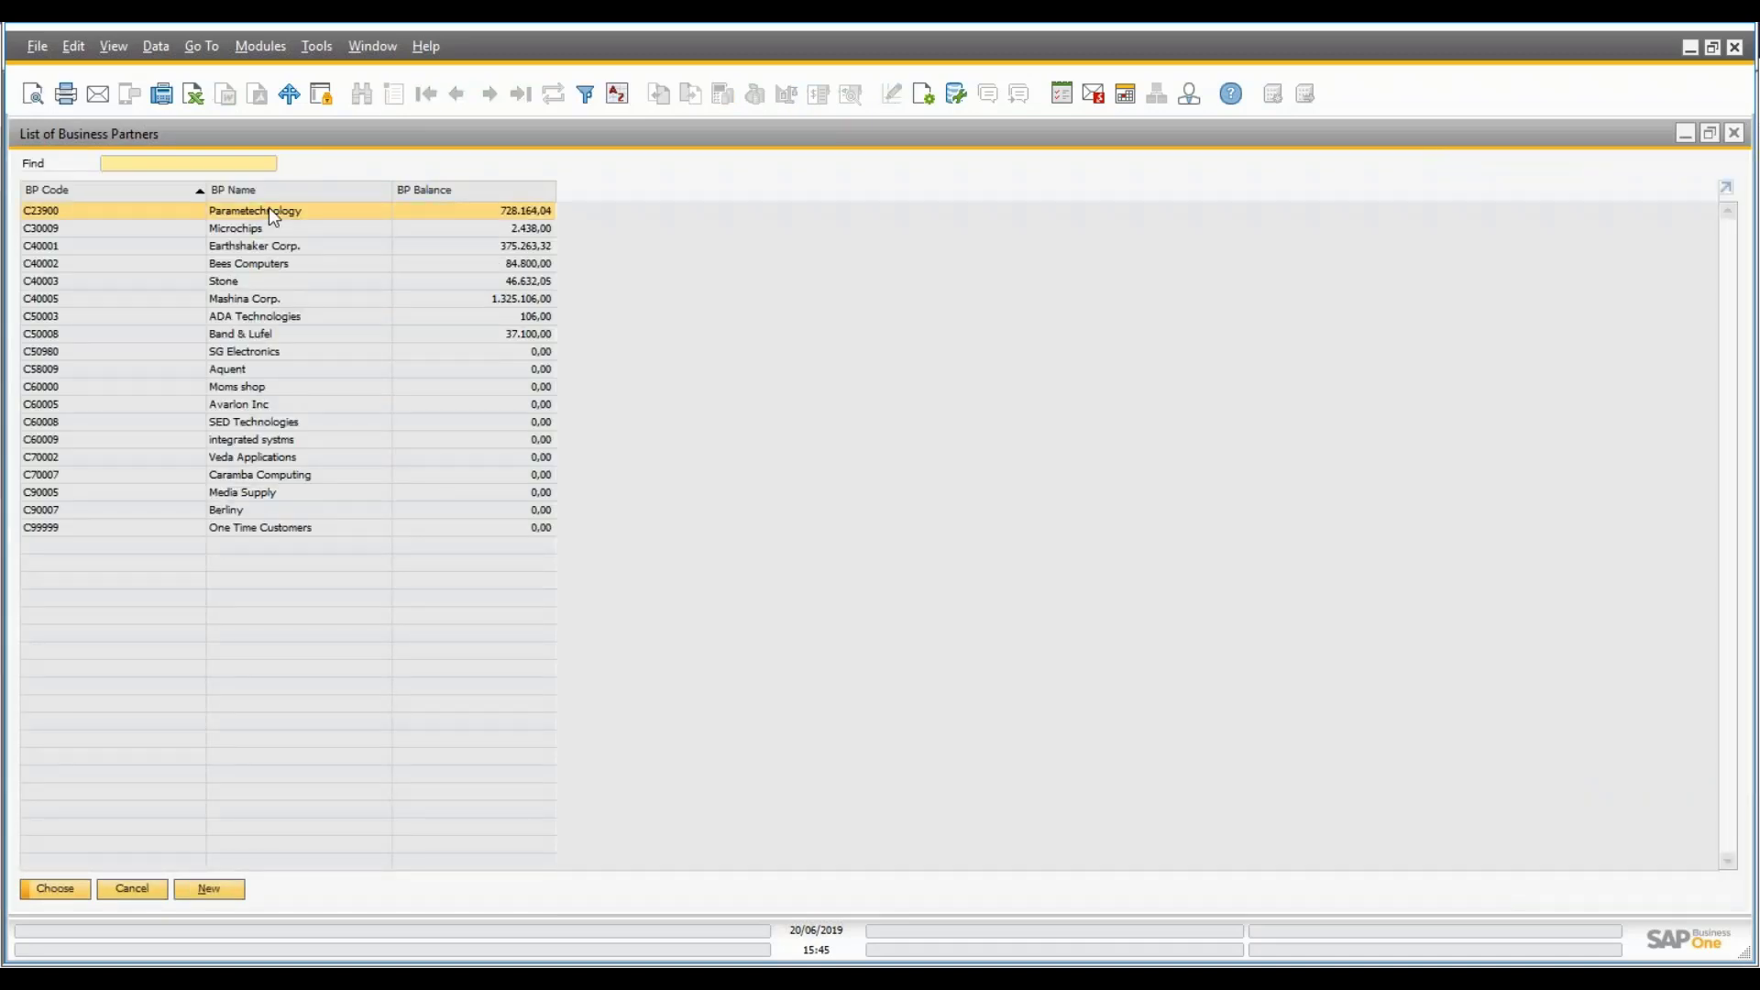
double_click(269, 210)
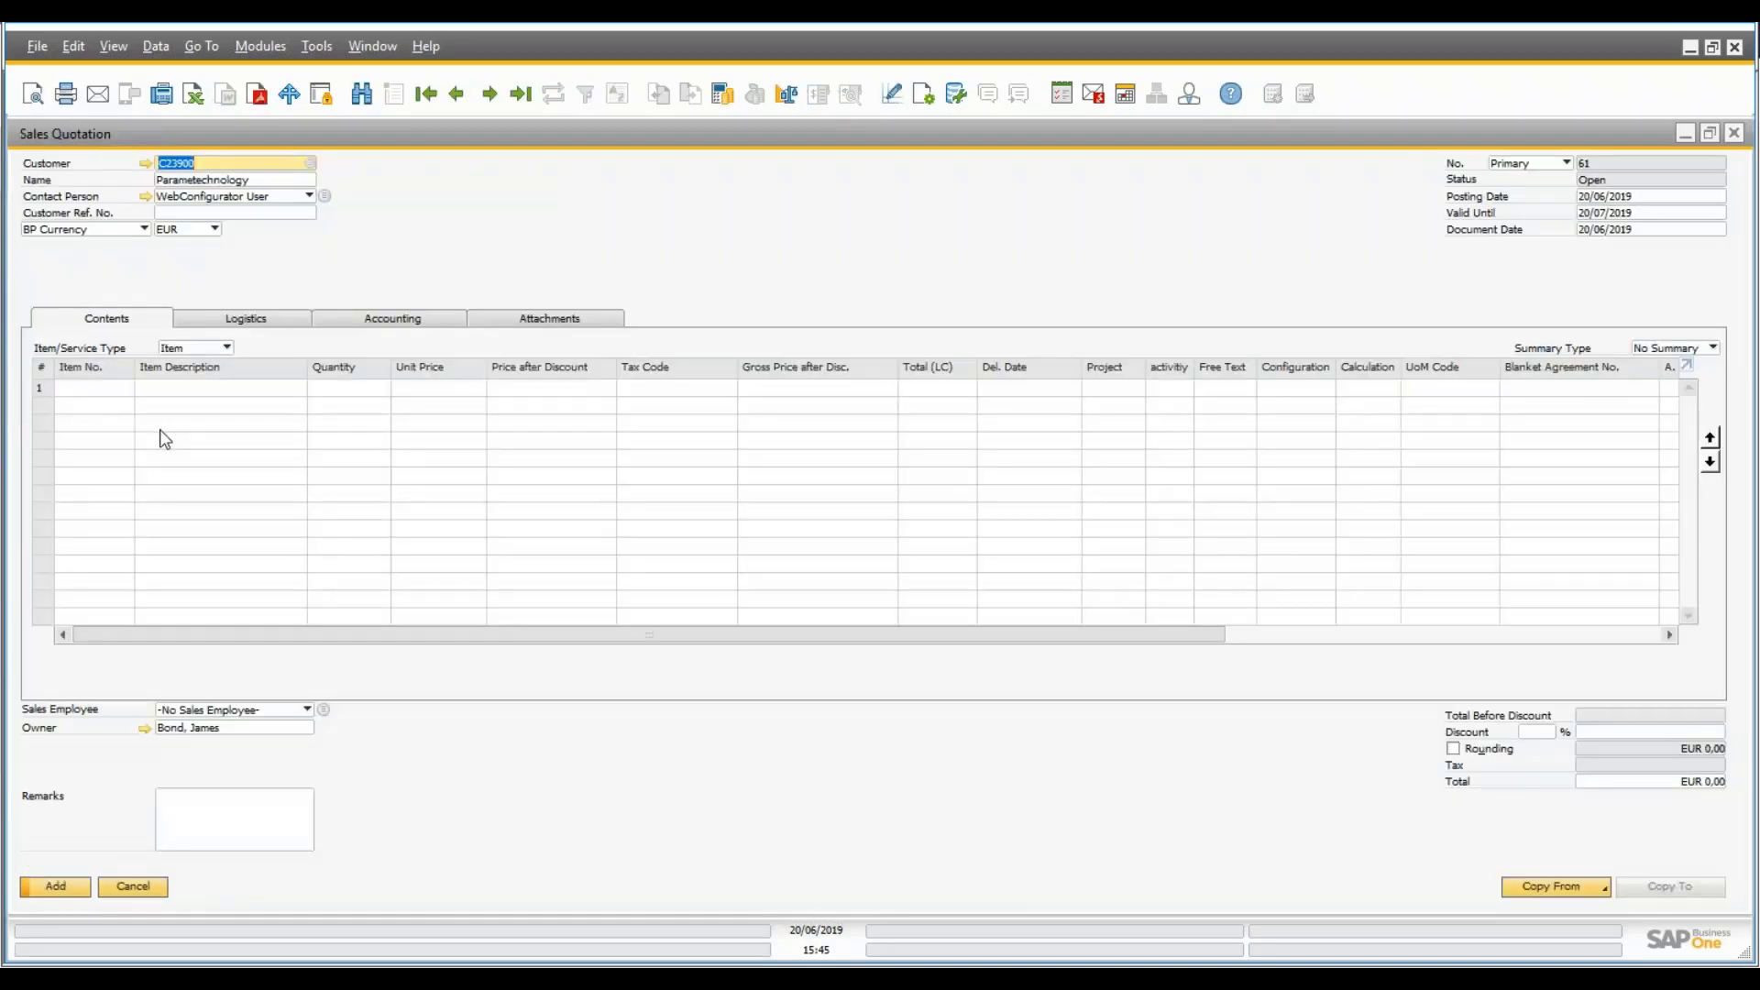
- Add a line of 200 × PA185 and assign it to project PR0007
click(121, 389)
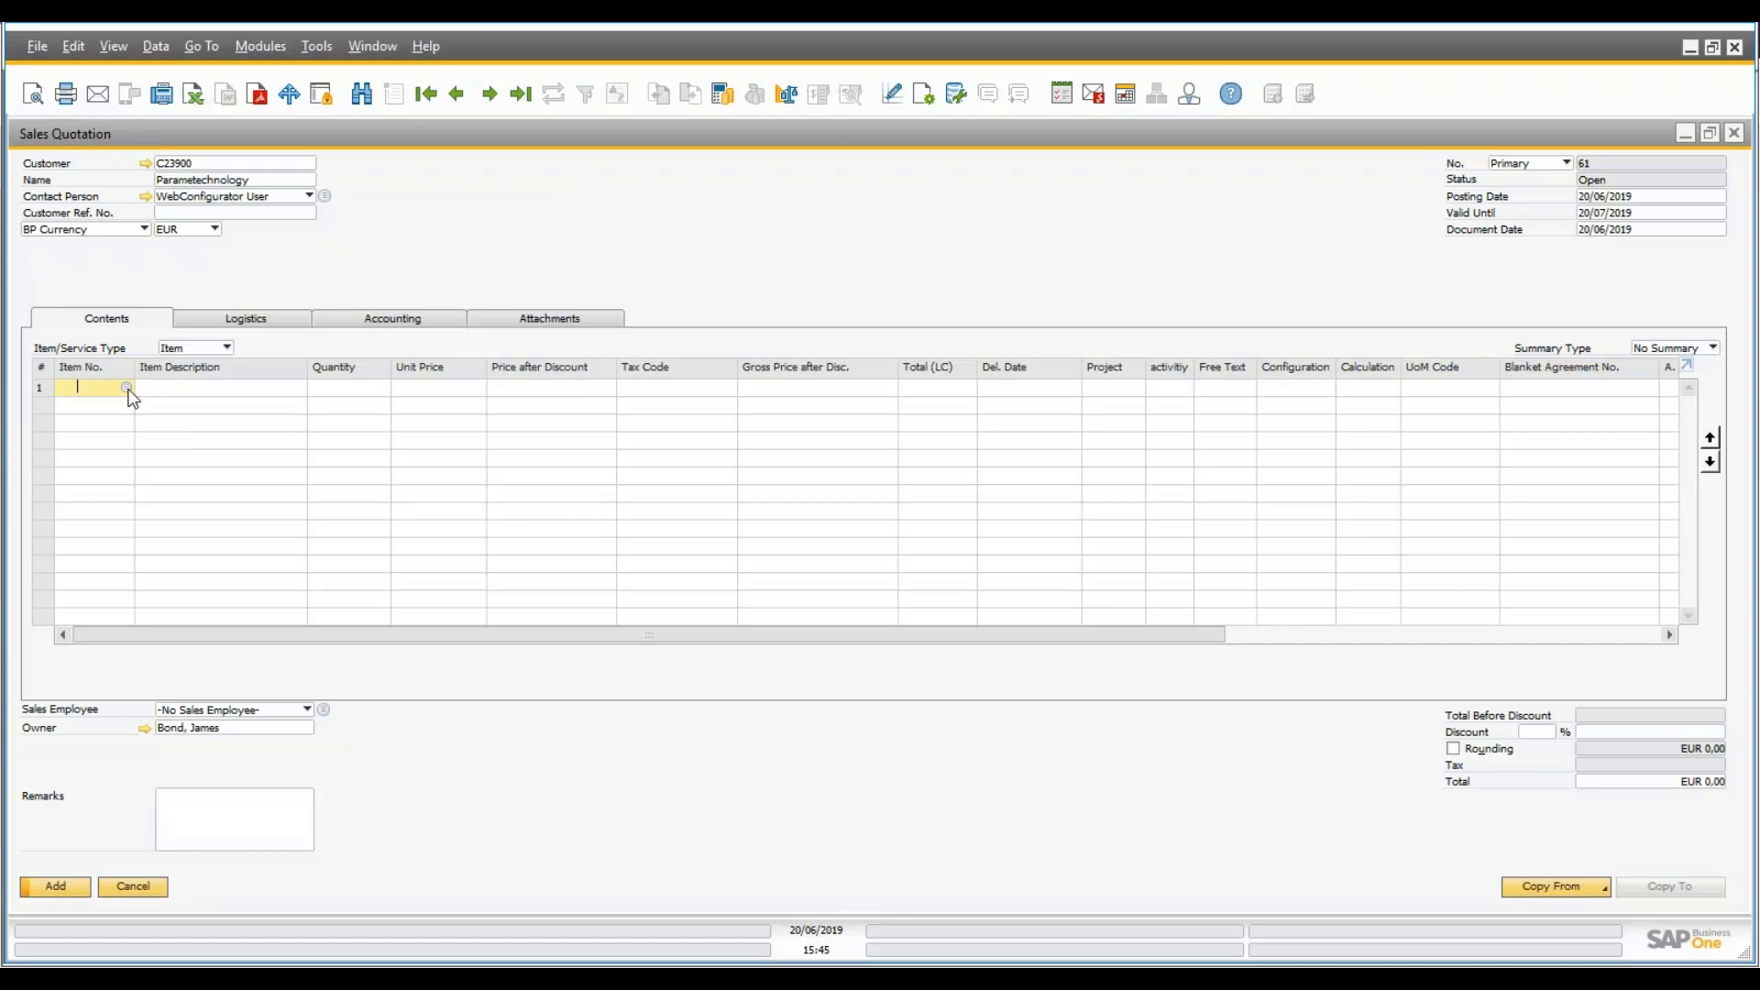
click(127, 388)
text(pa)
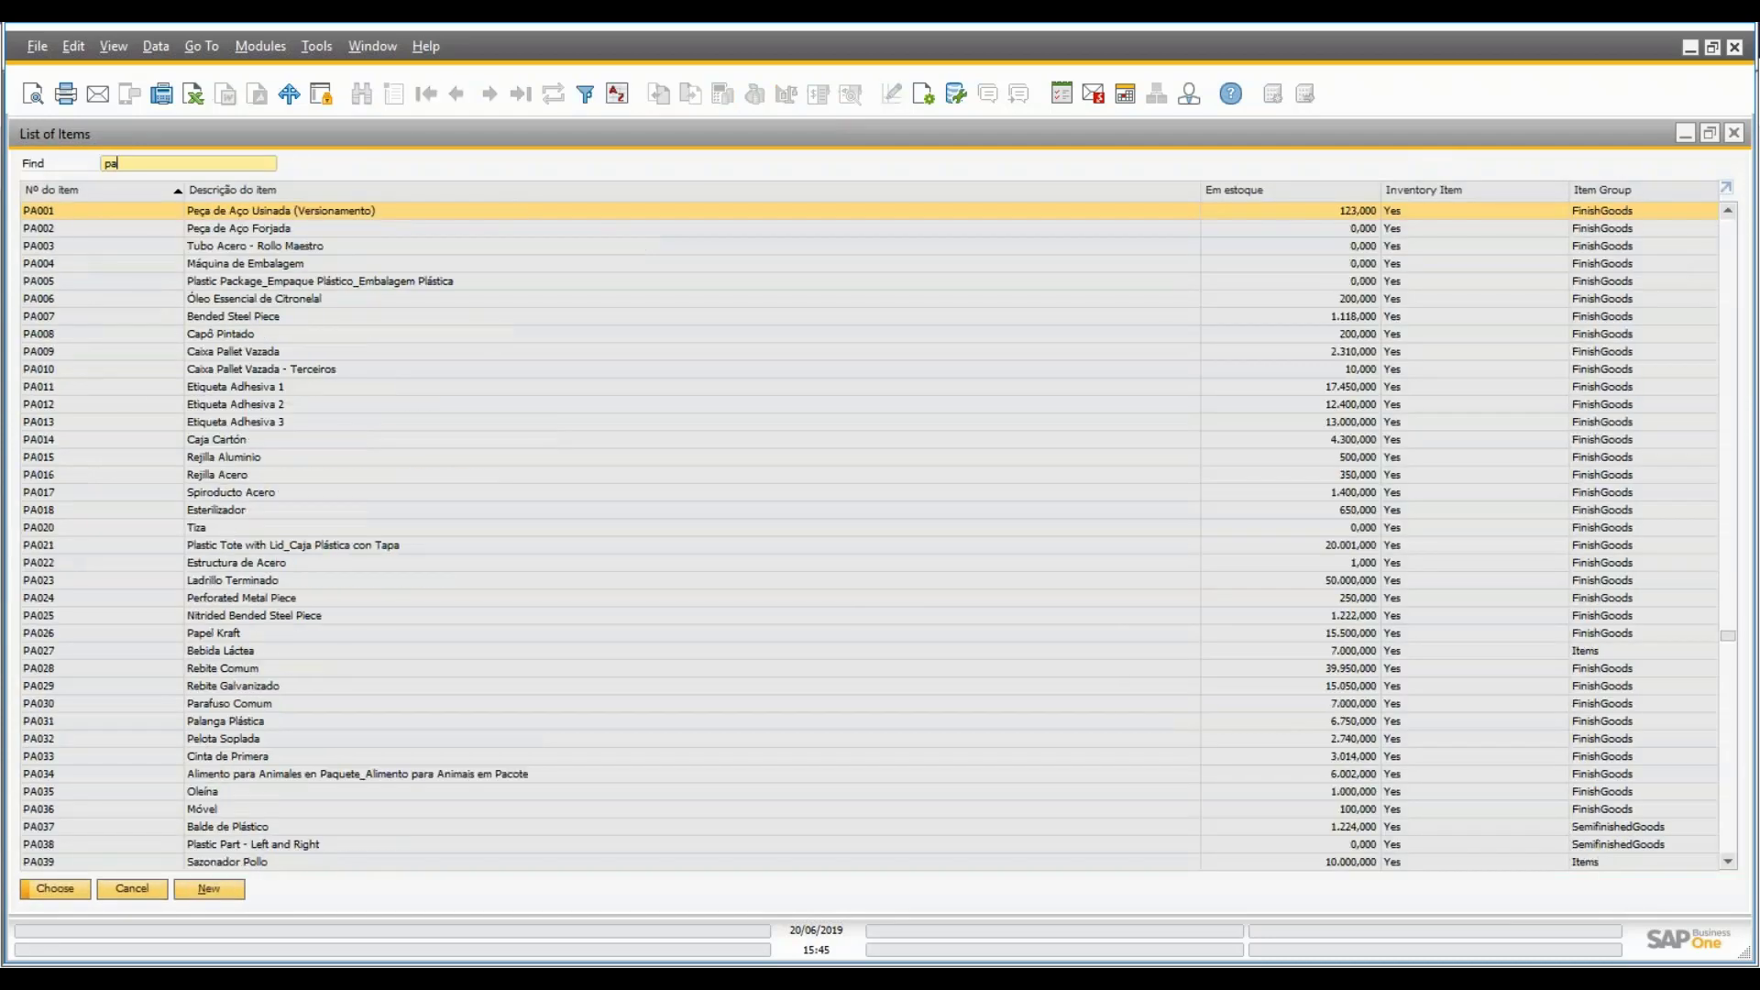
text(185)
click(55, 891)
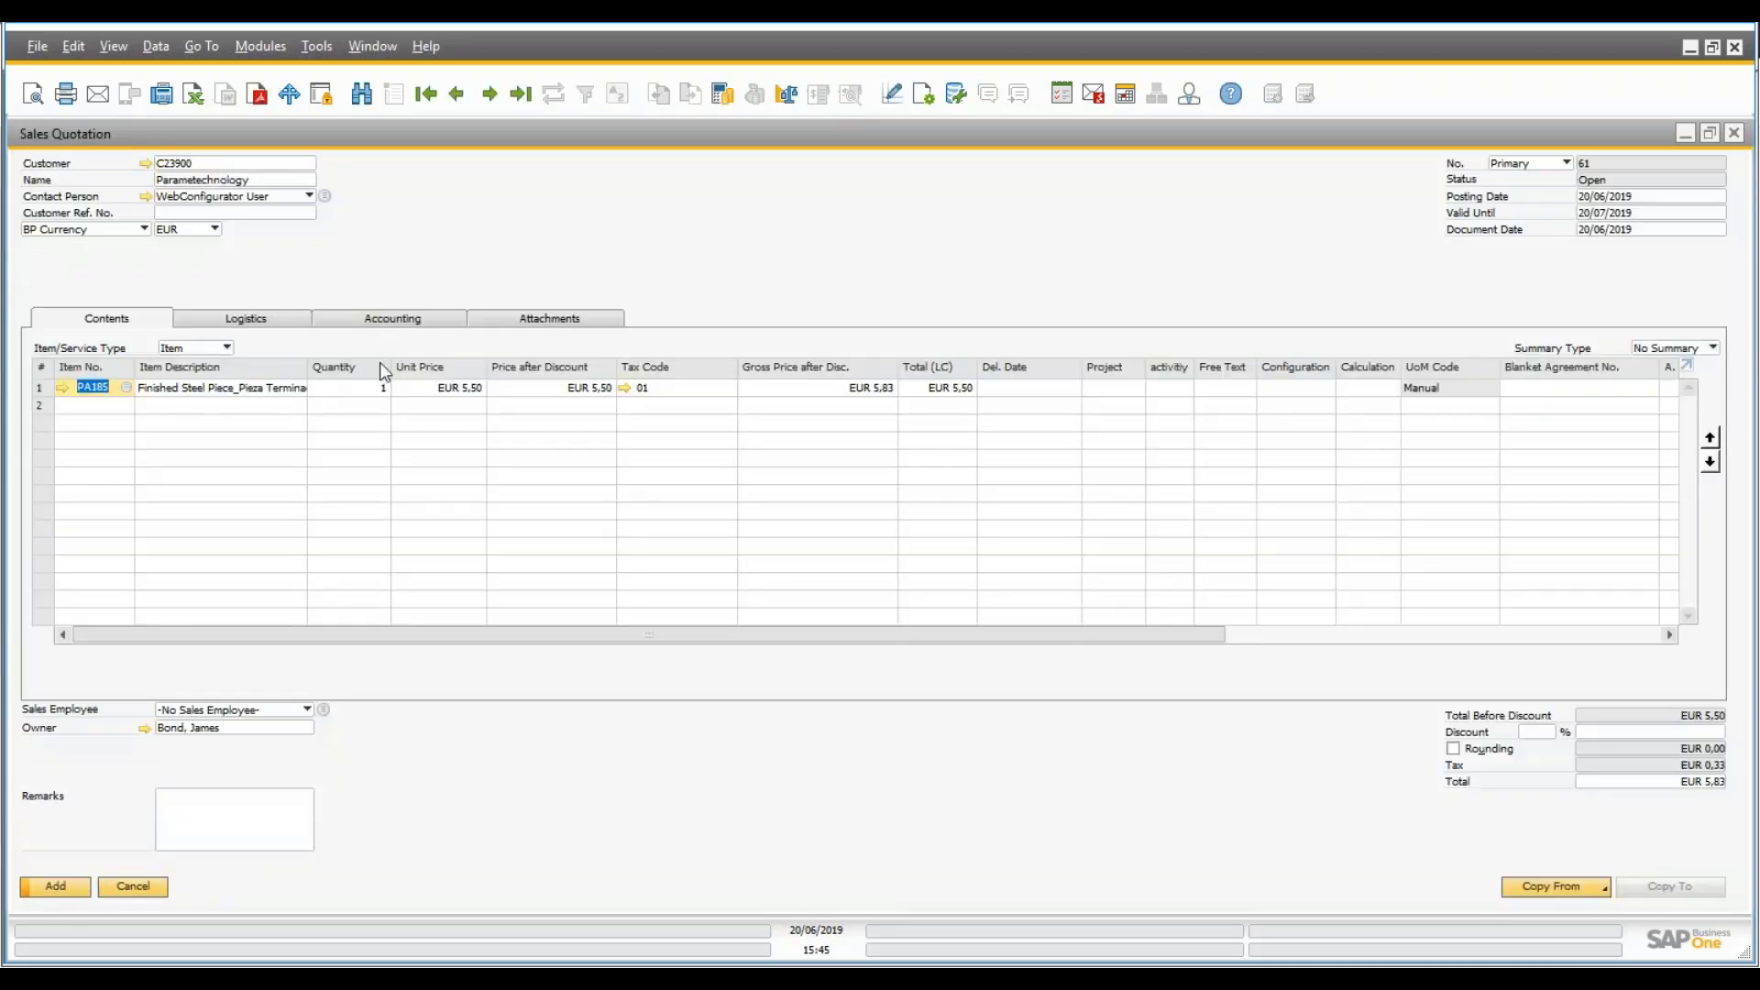
click(383, 397)
text(200)
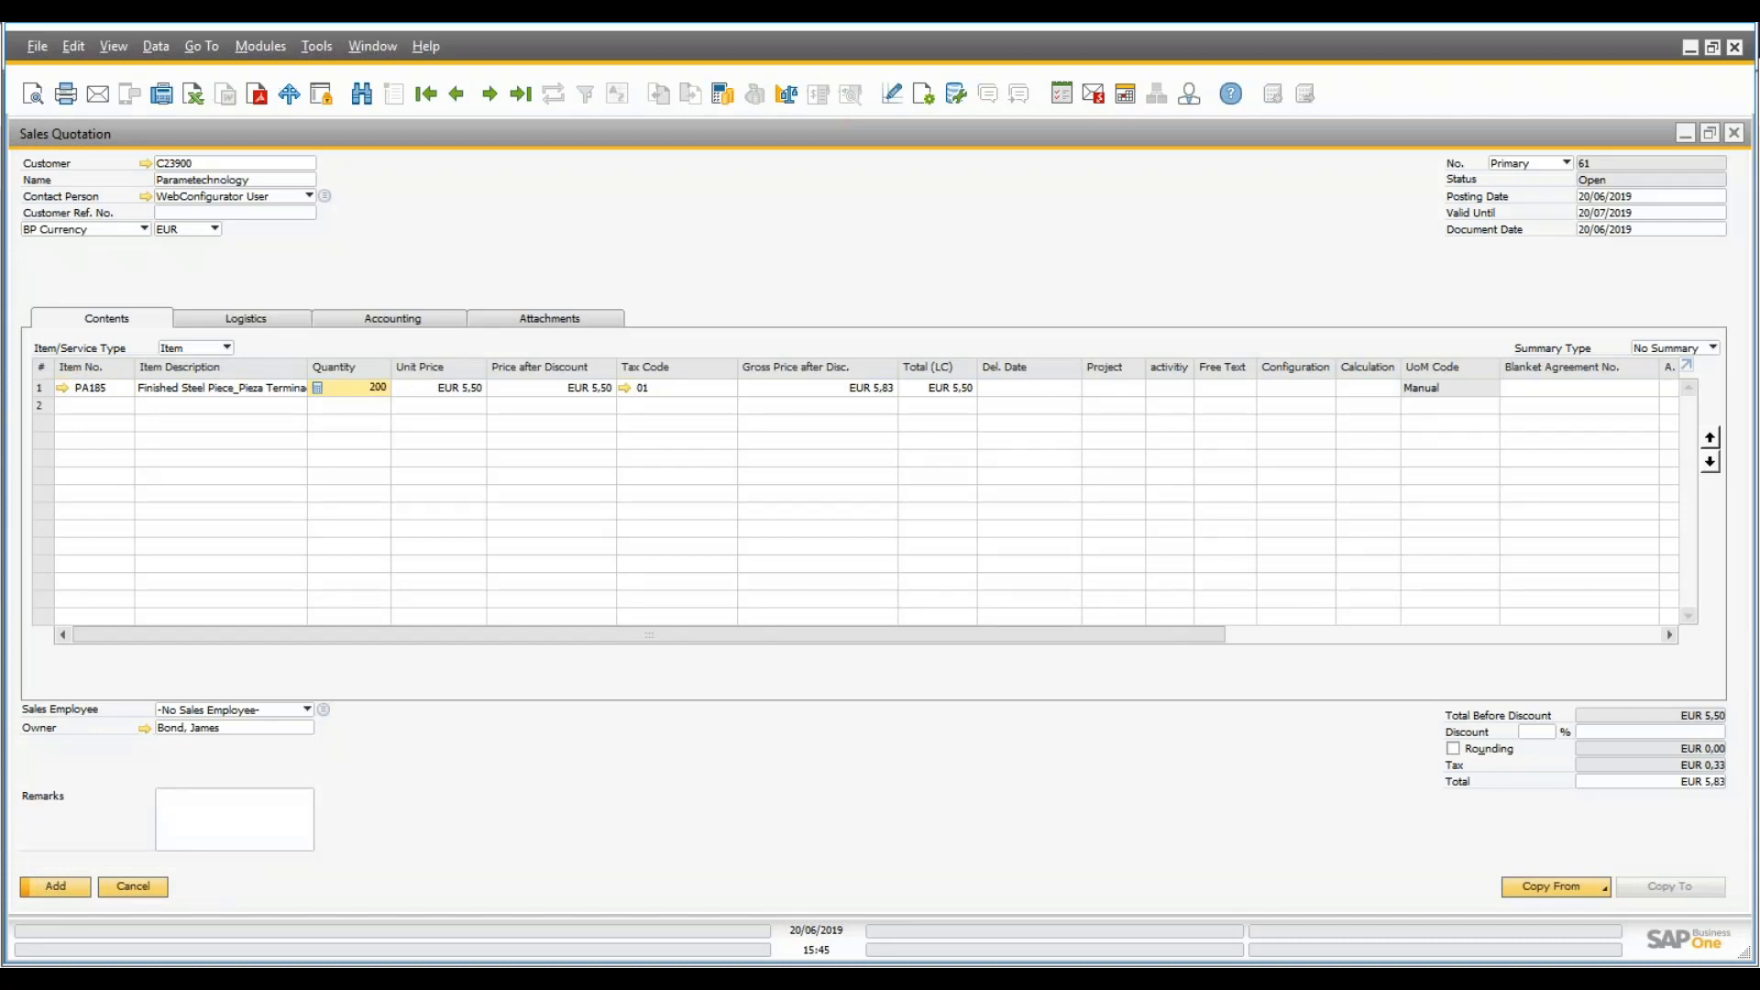
key(Tab)
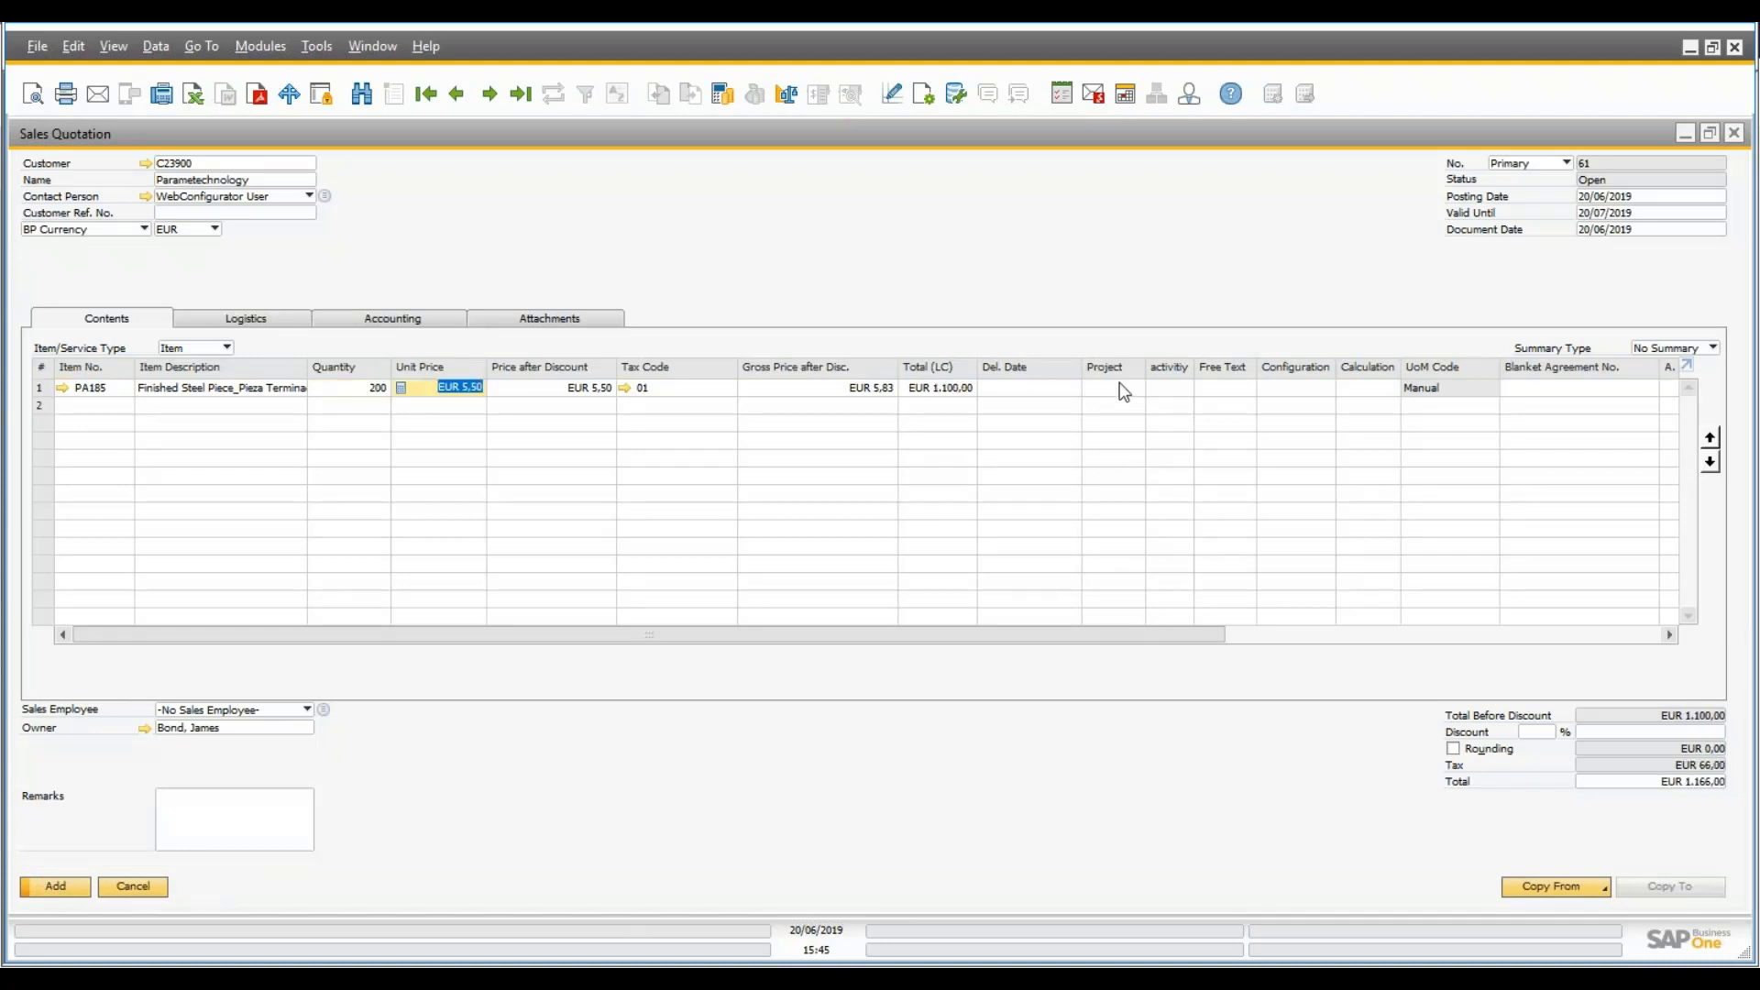
click(1121, 387)
click(1141, 388)
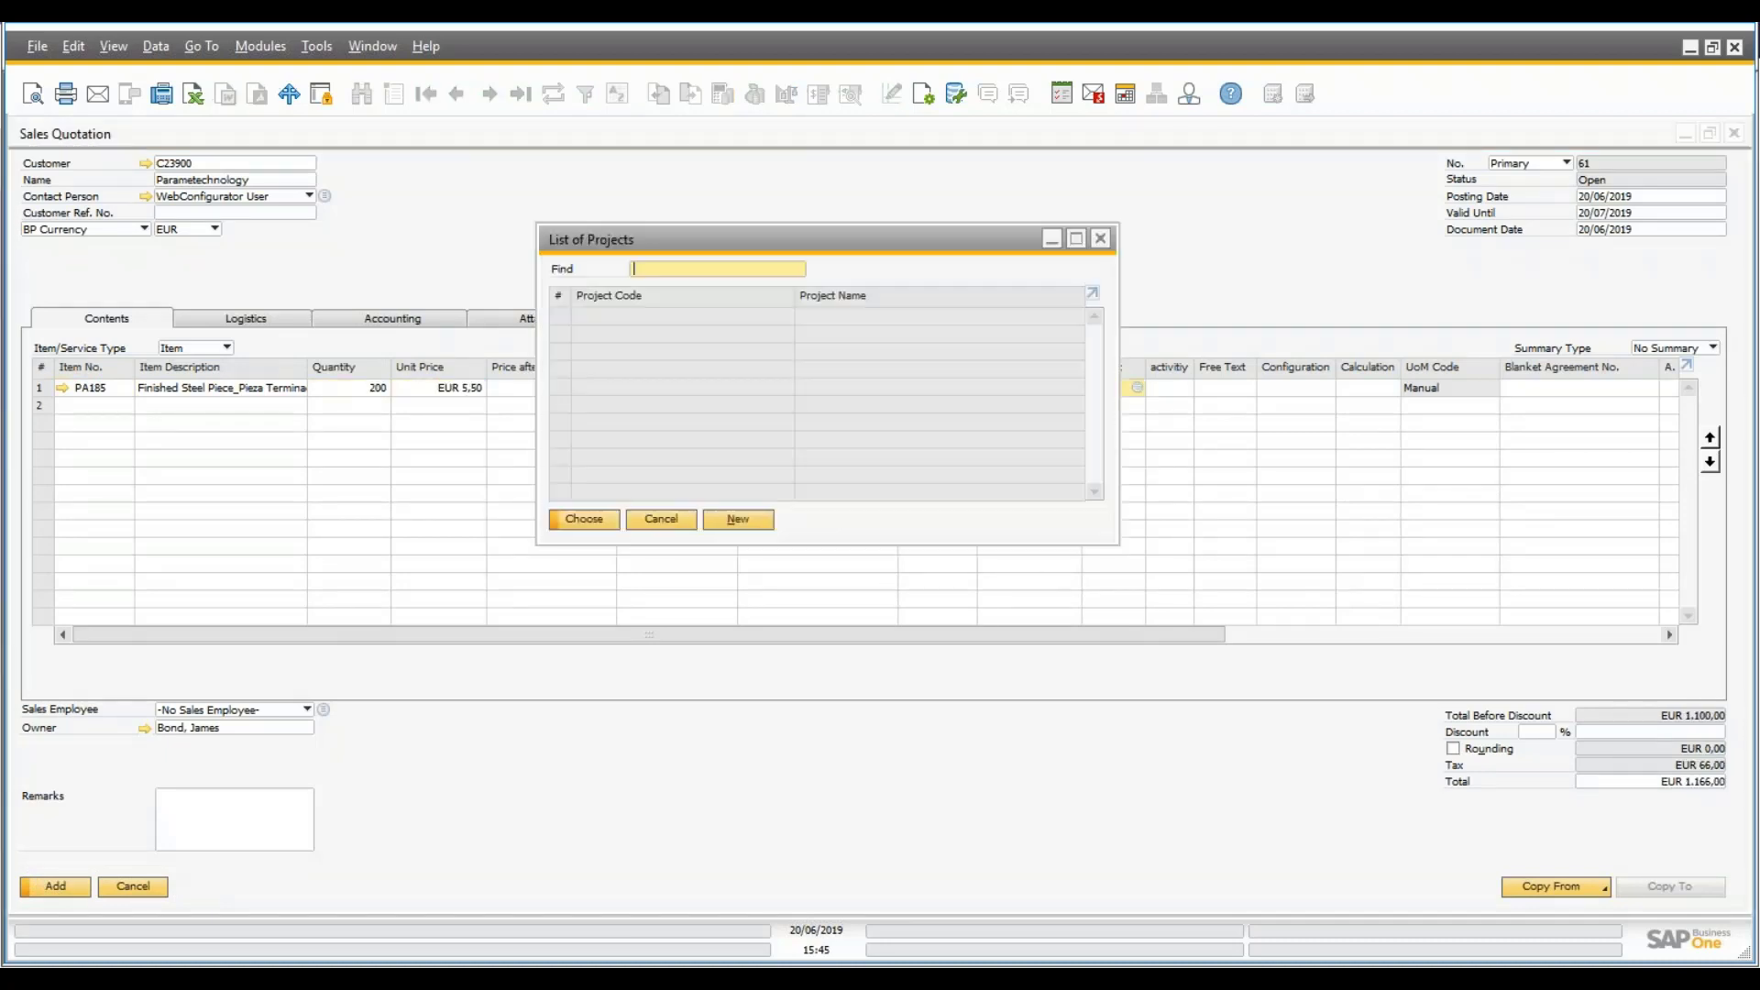
click(607, 492)
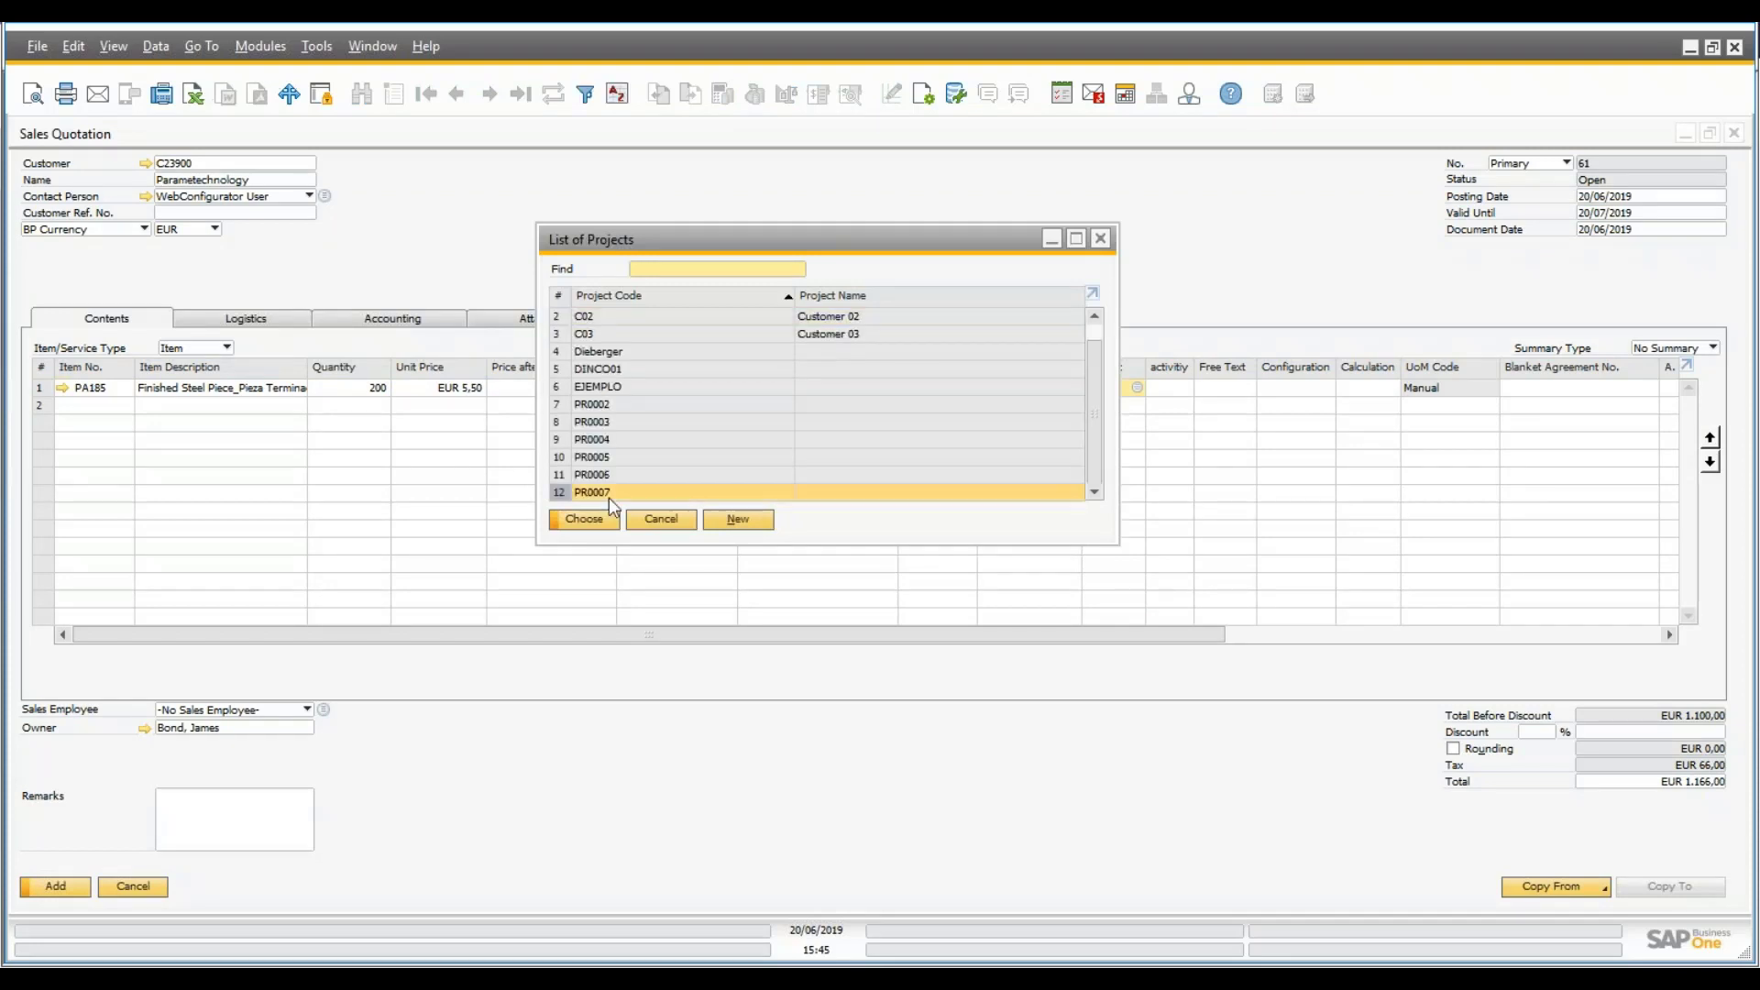
click(592, 519)
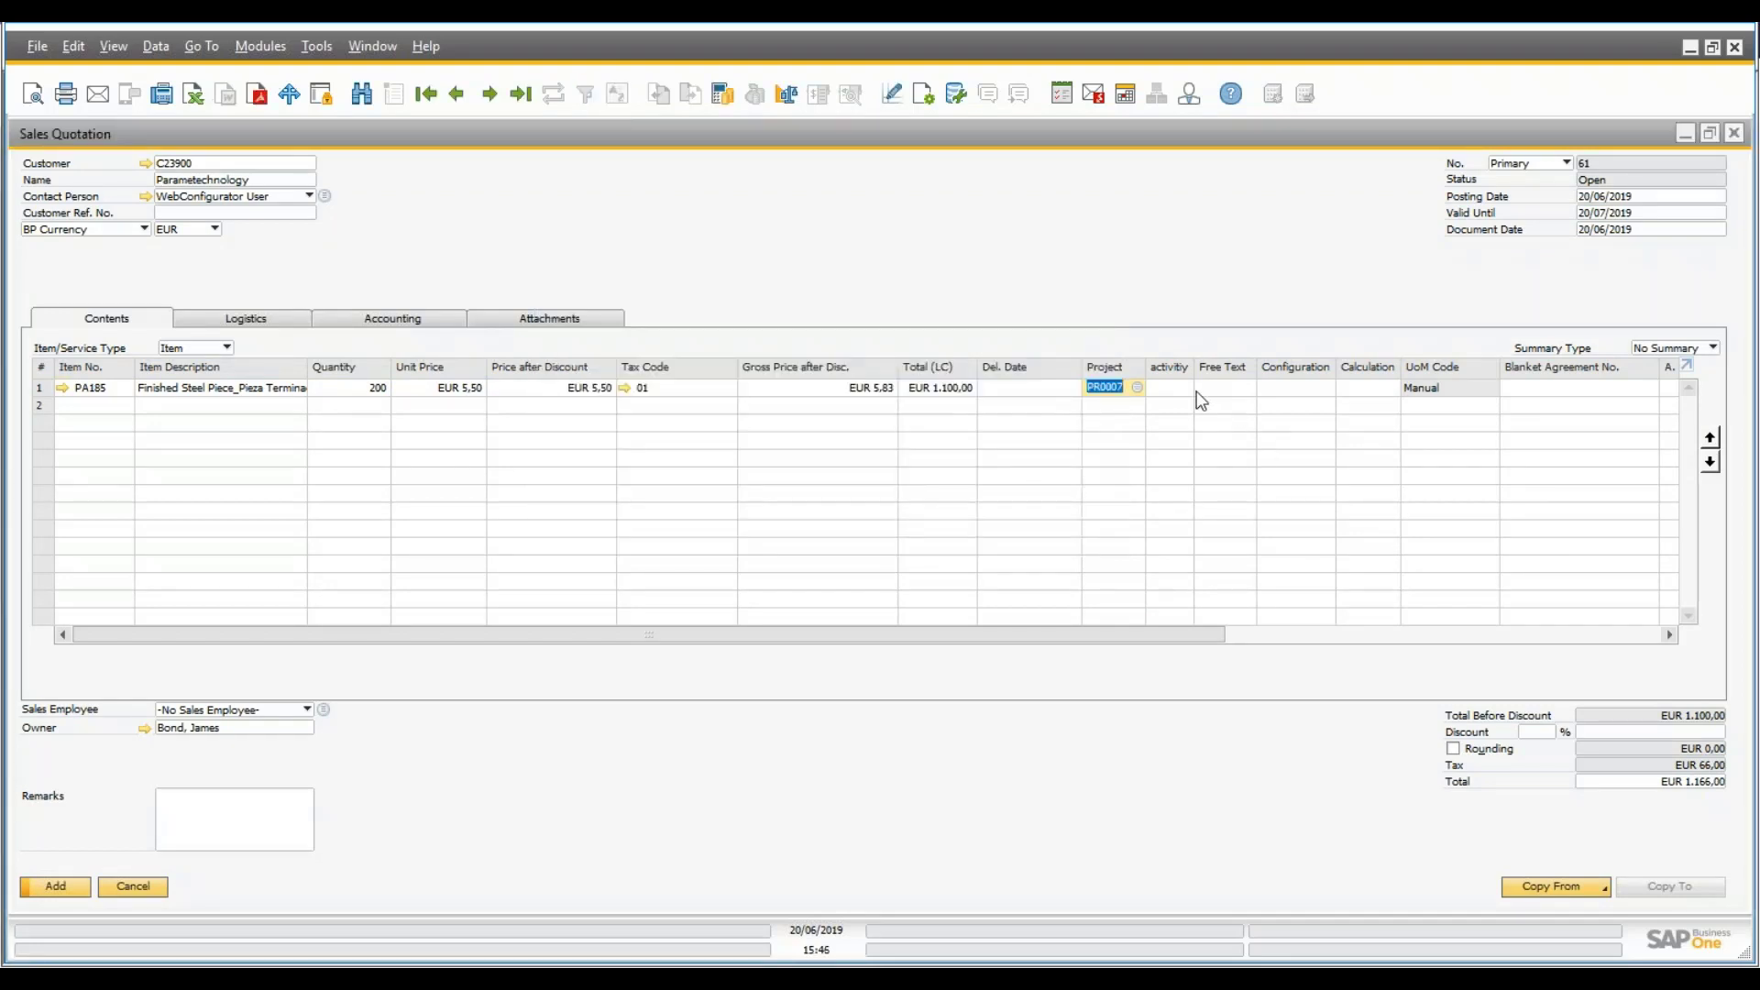
- Assign activity 252 Sales Quotation to the PR0007 line and add quotation 61
key(Tab)
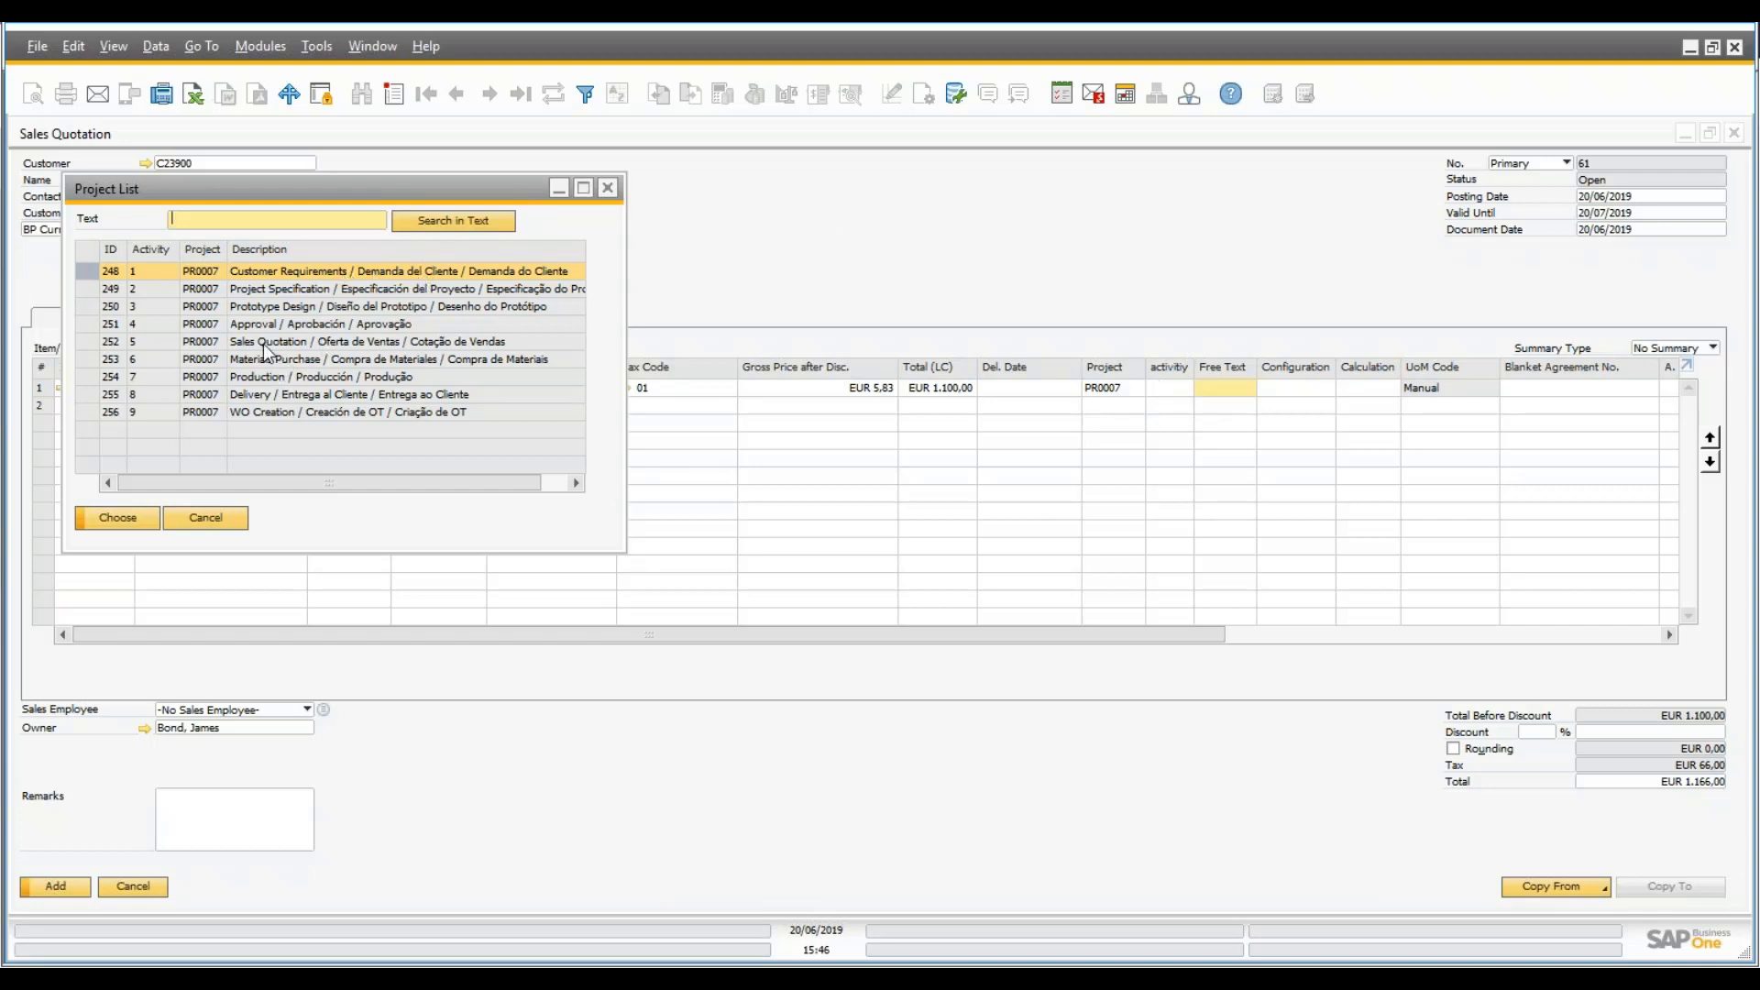
click(298, 343)
click(135, 520)
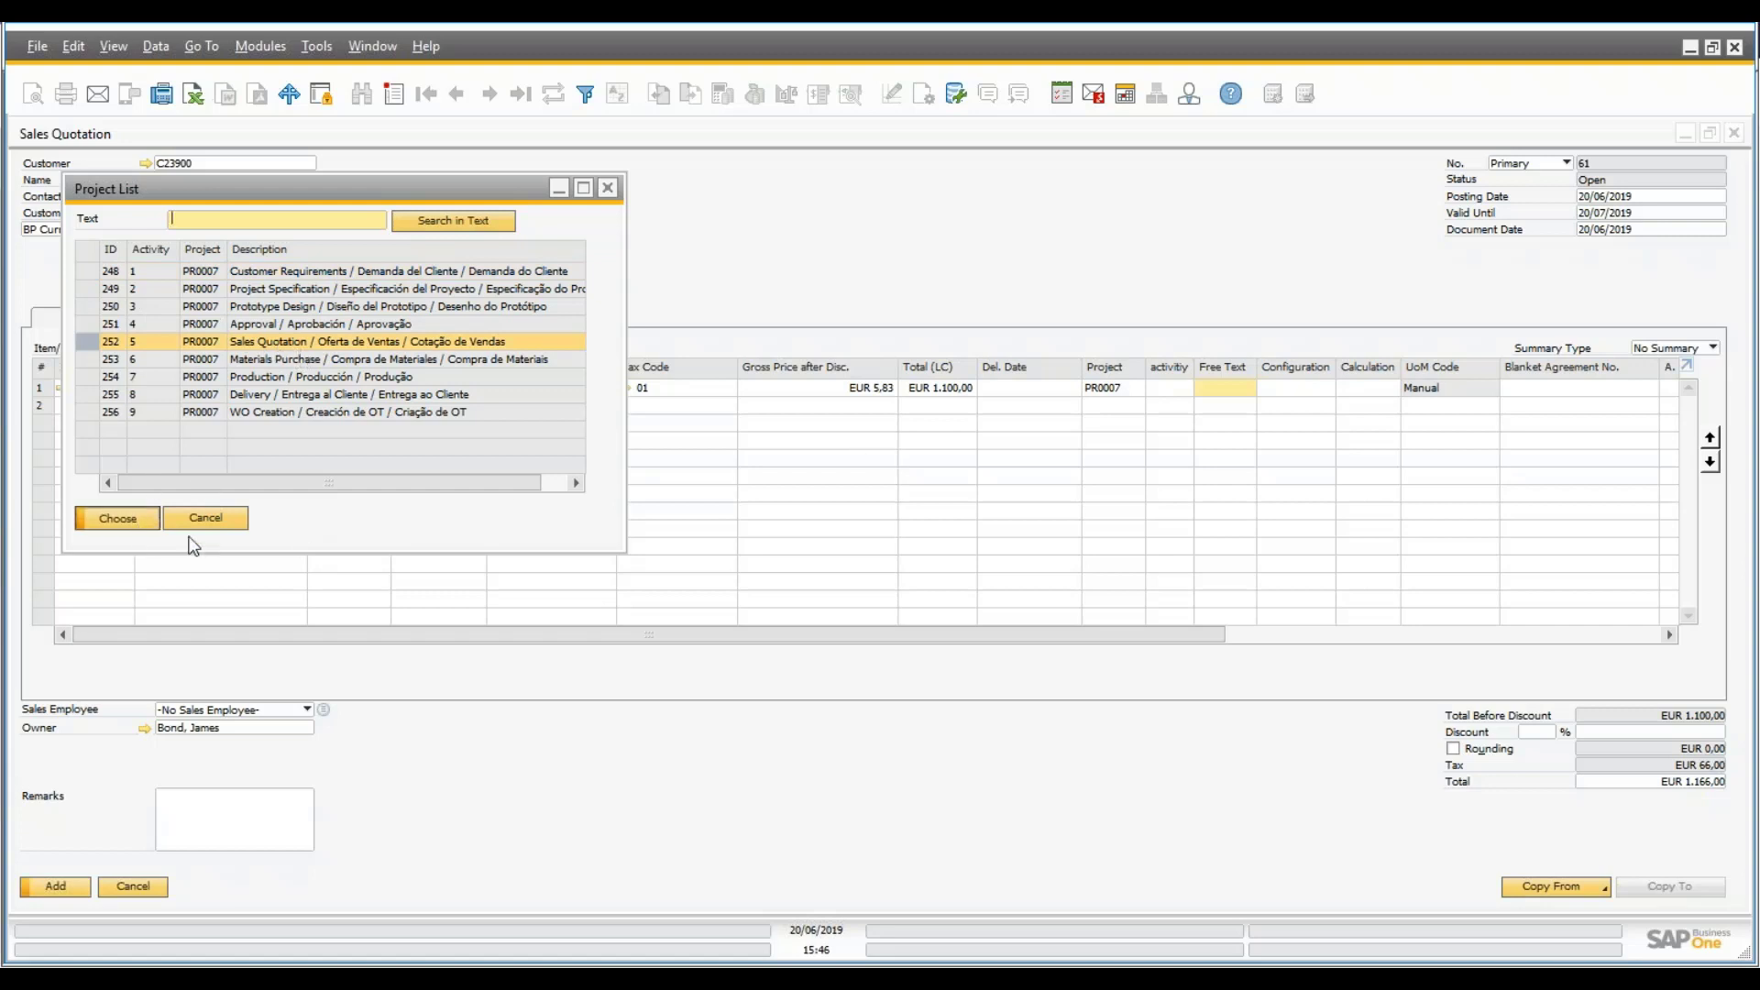
click(59, 889)
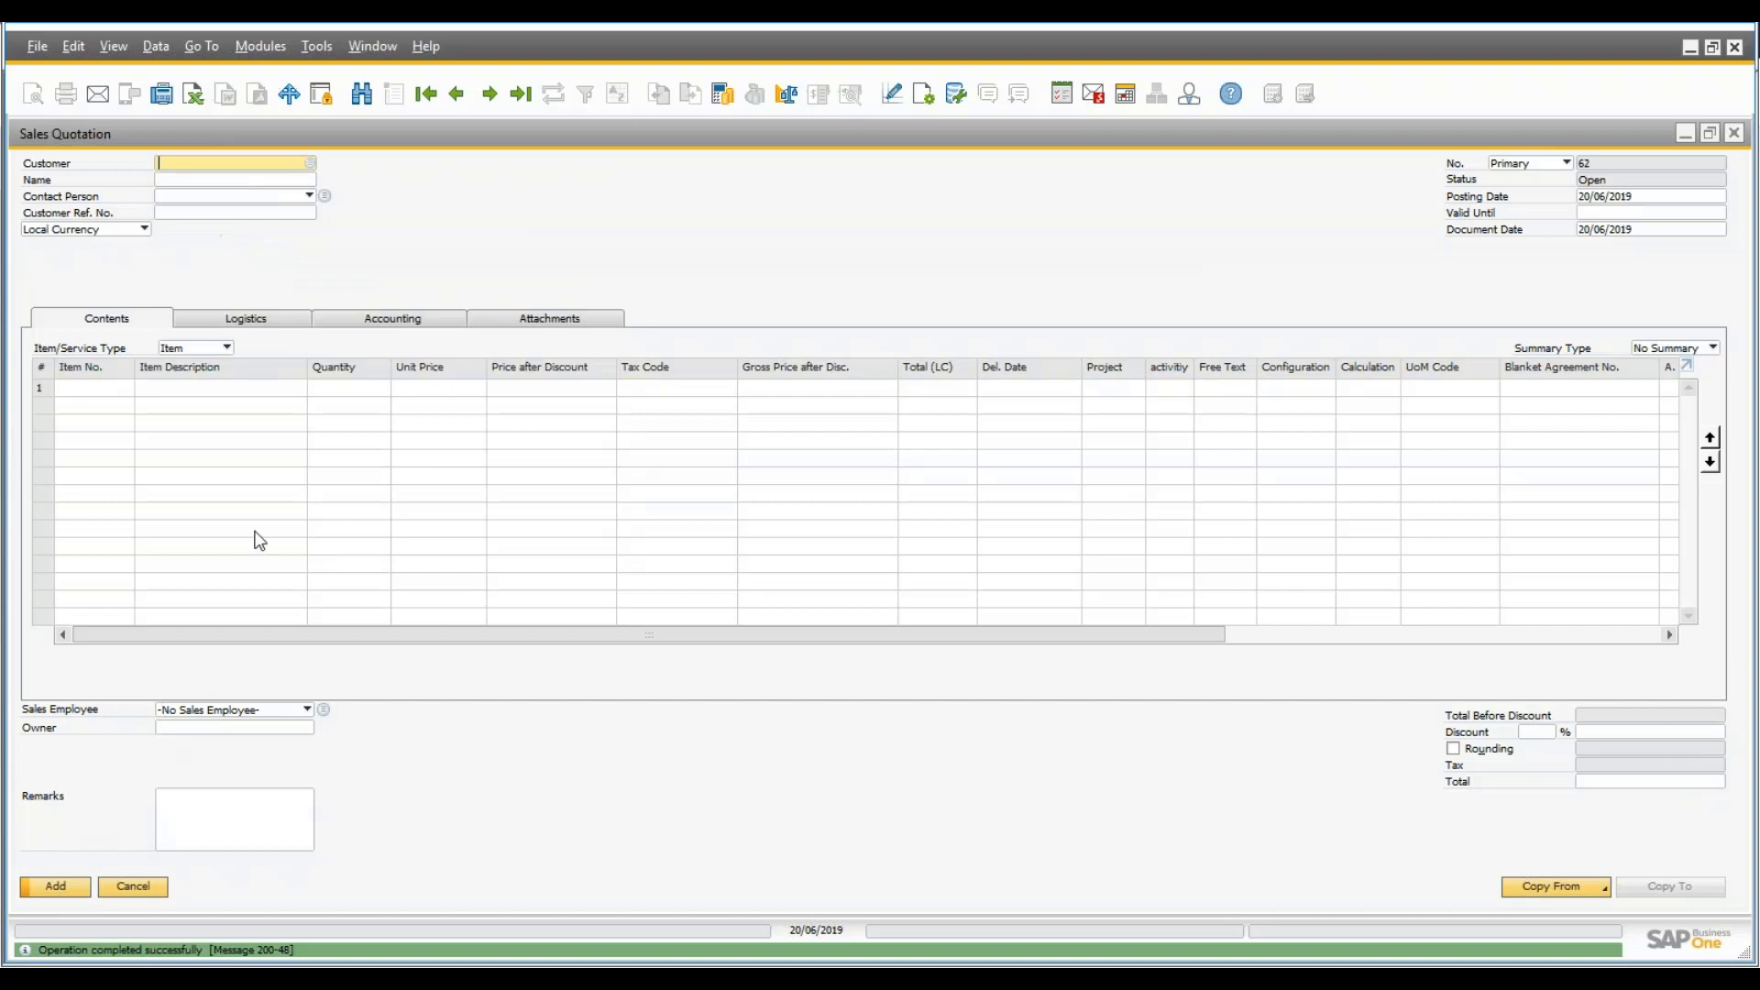
- Close the blank quotation, select quotation 61 under task 40, and view the project's Sales tab
click(141, 887)
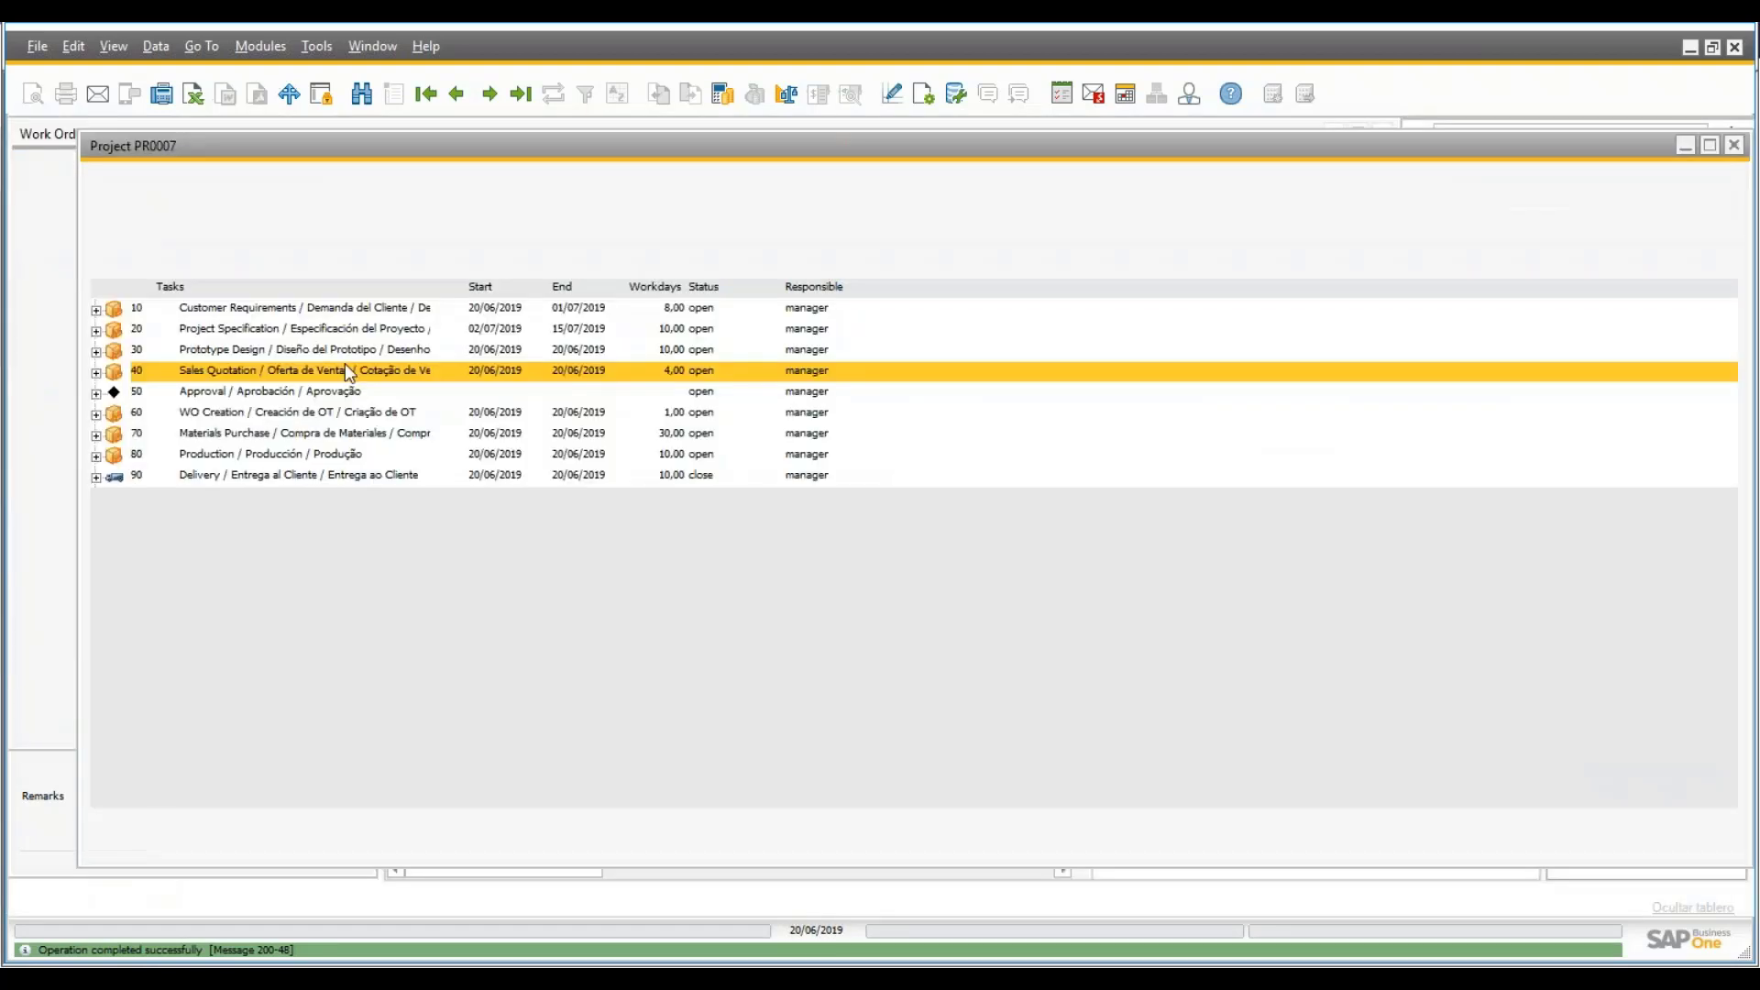
click(96, 373)
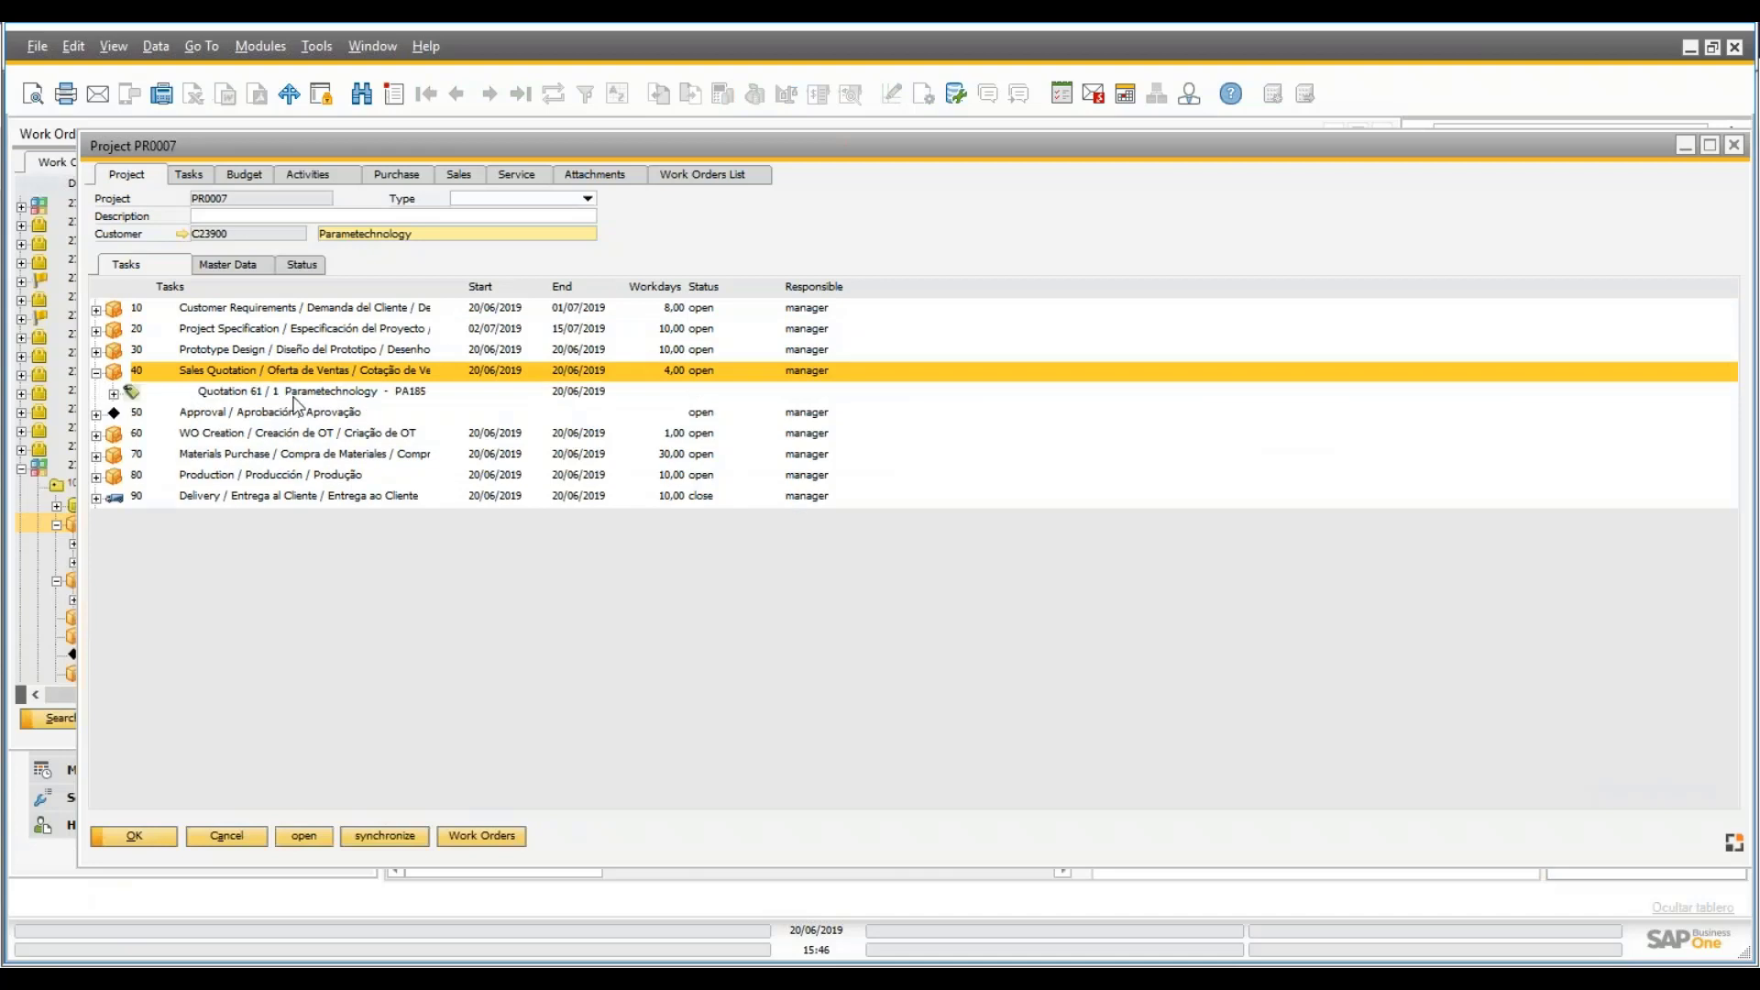
click(293, 396)
click(458, 174)
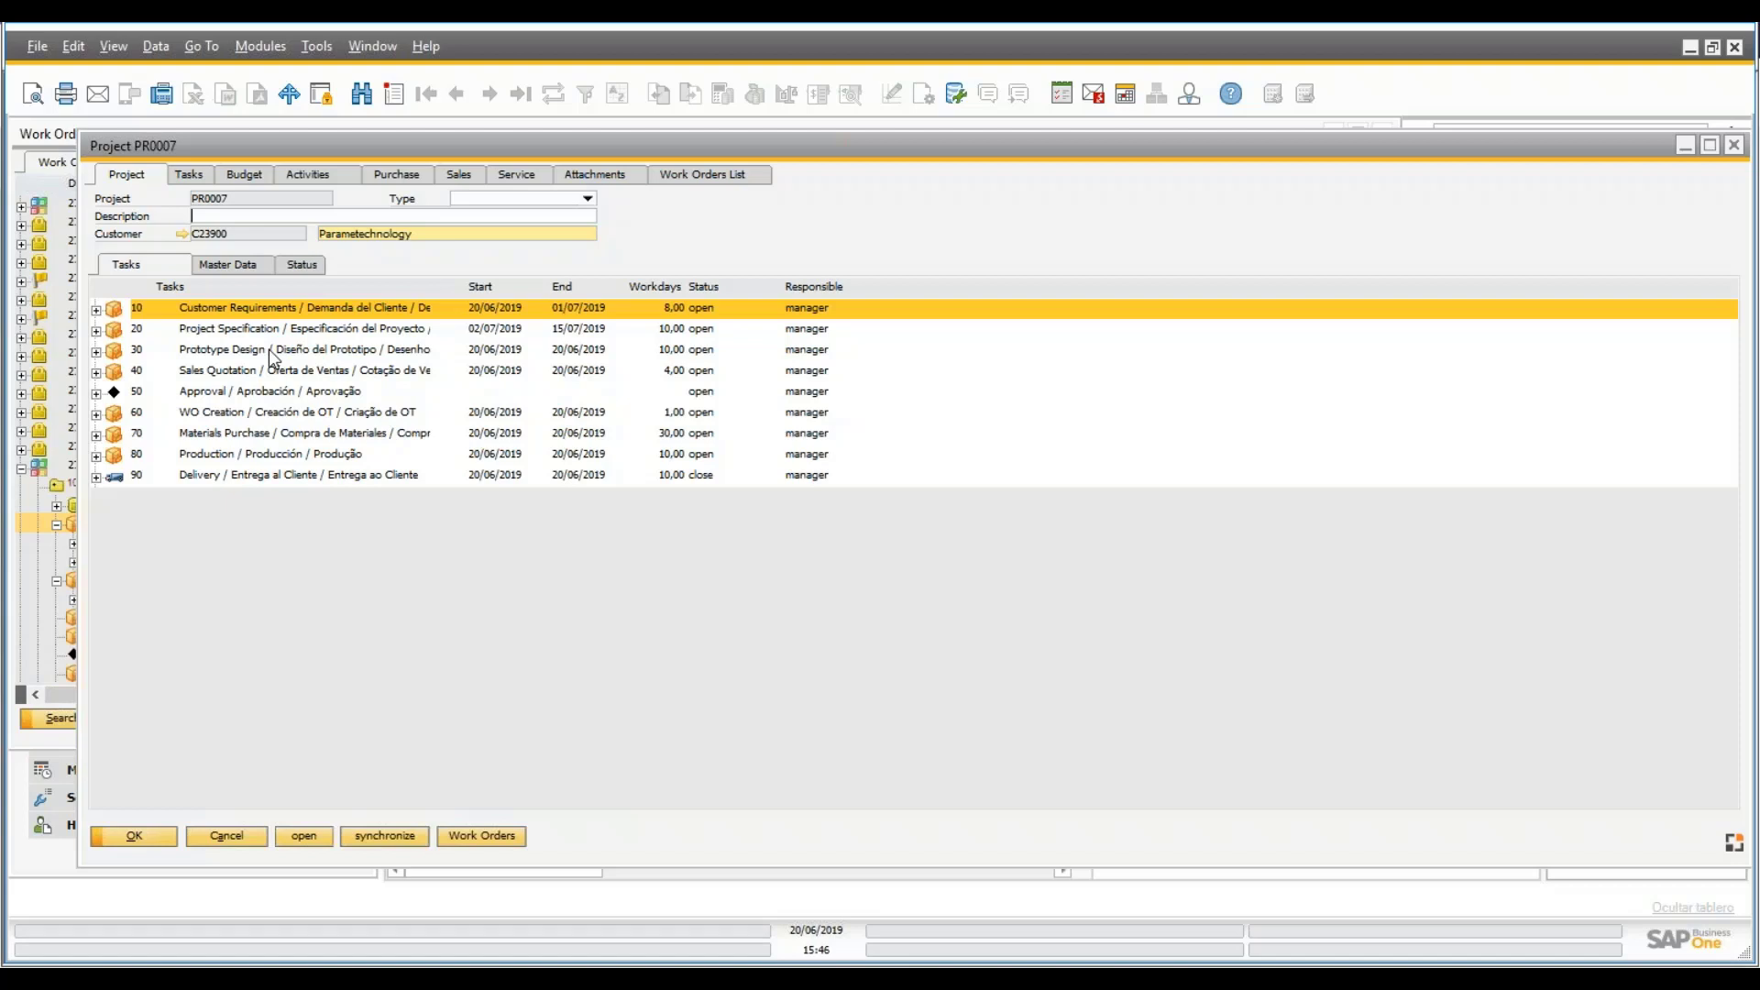
- Look over task 30's actions and details in project PR0007 without changing anything
right_click(264, 352)
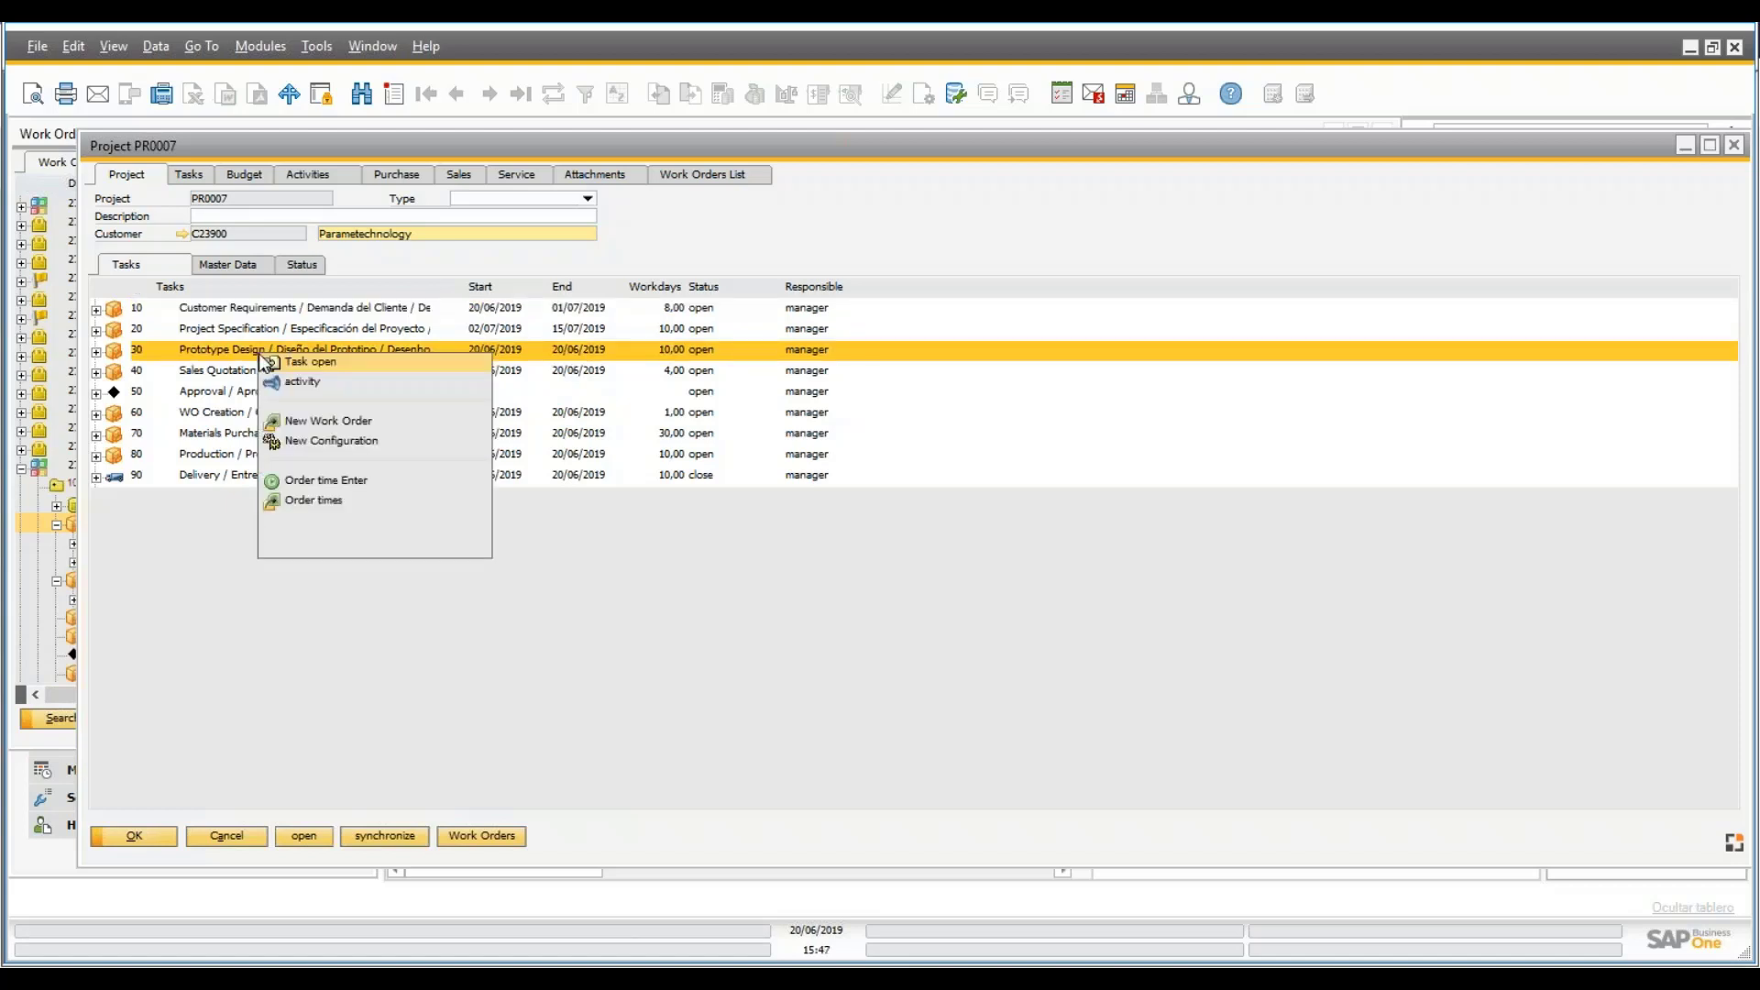
click(228, 368)
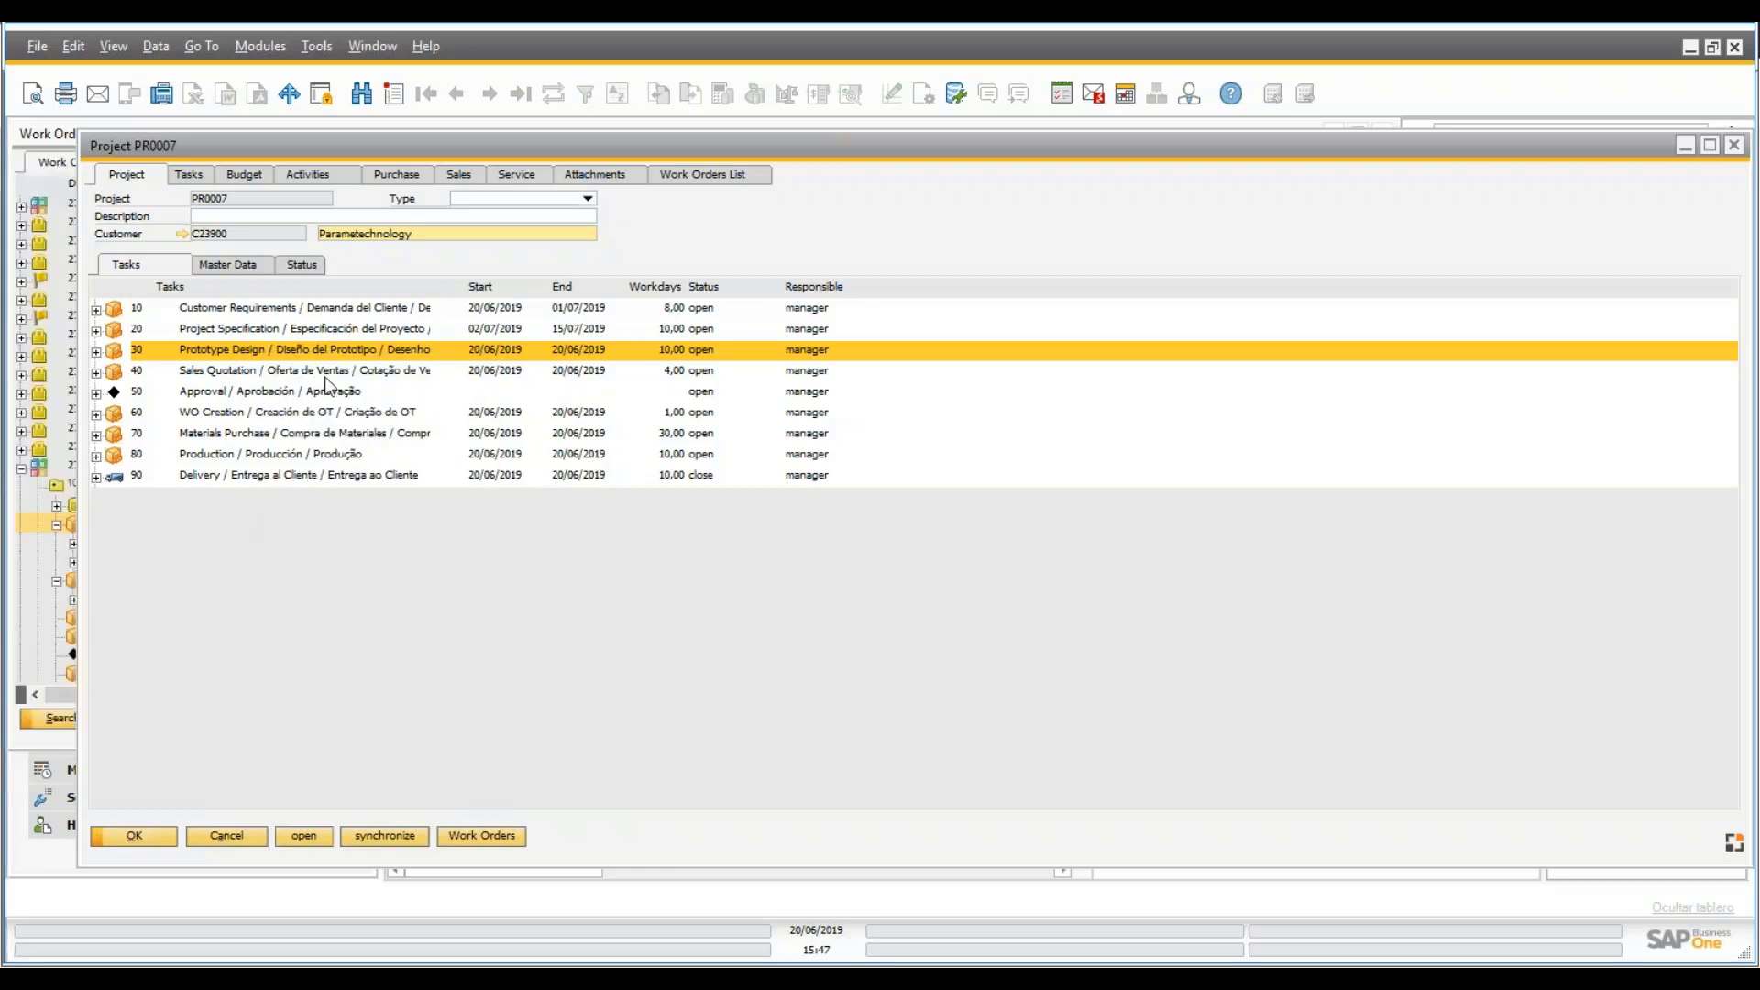
double_click(523, 350)
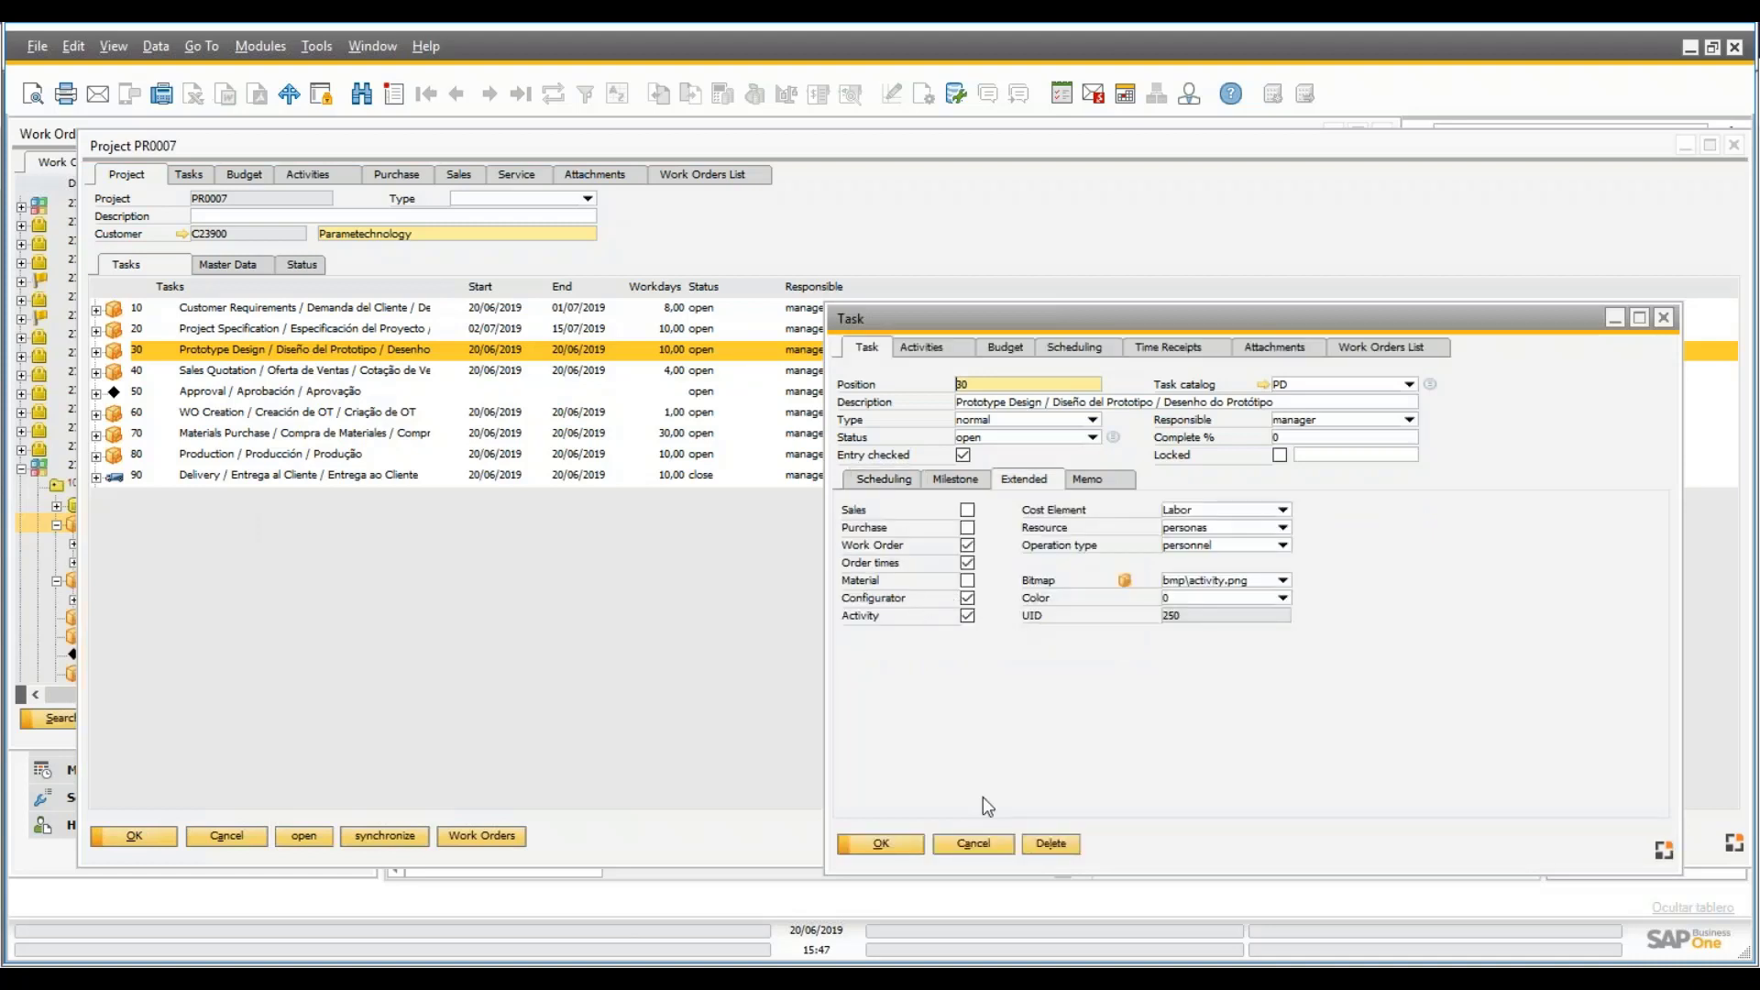
click(974, 859)
- Start a new configuration for task 30 using WEB Elevator item PC007 and launch the configurator
right_click(263, 353)
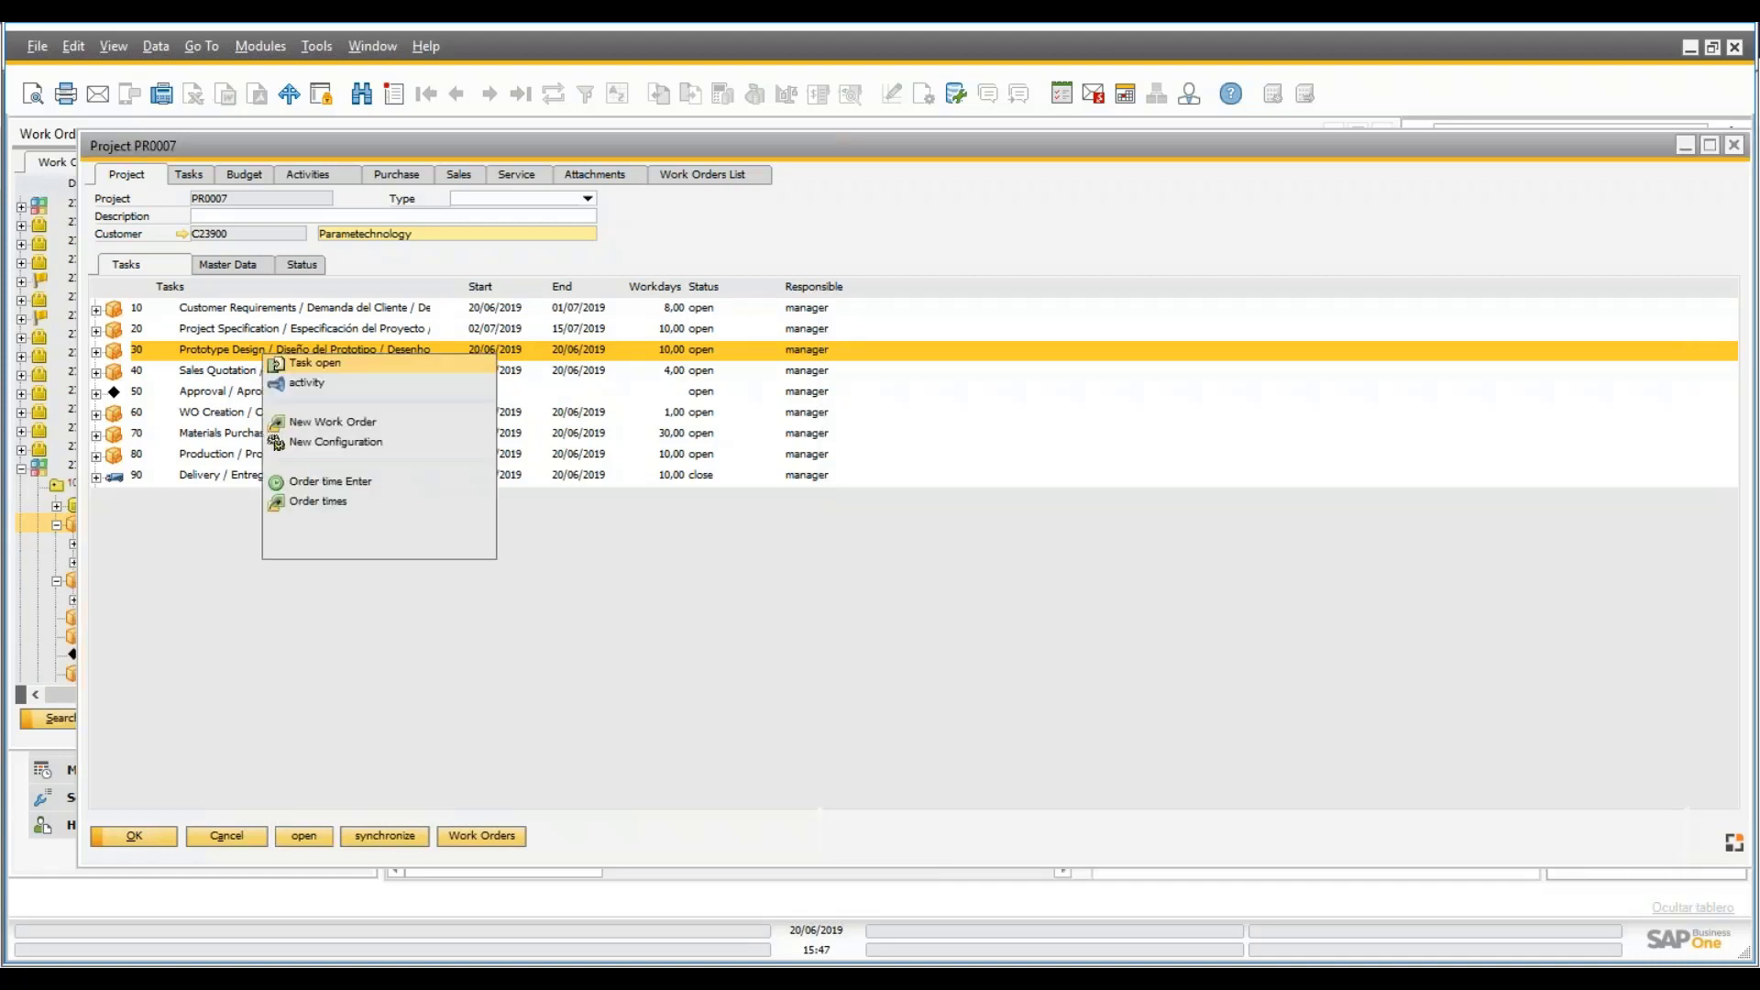
click(650, 419)
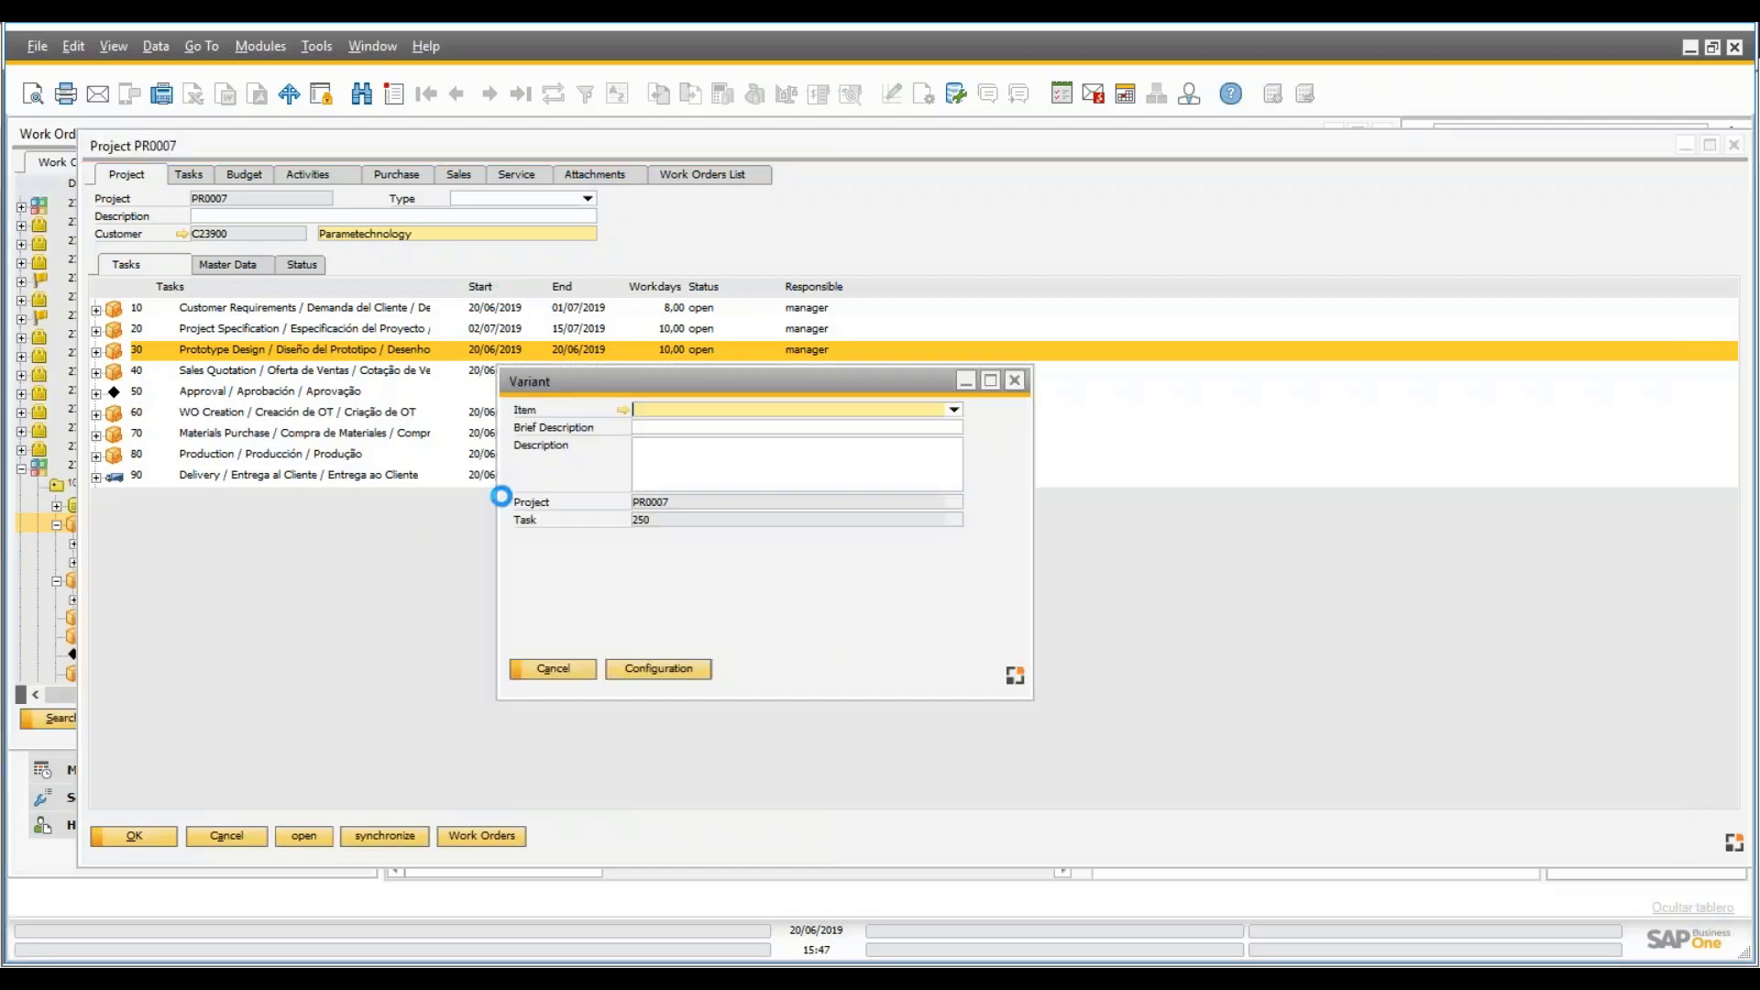
click(955, 411)
scroll(1002, 554, down, 5)
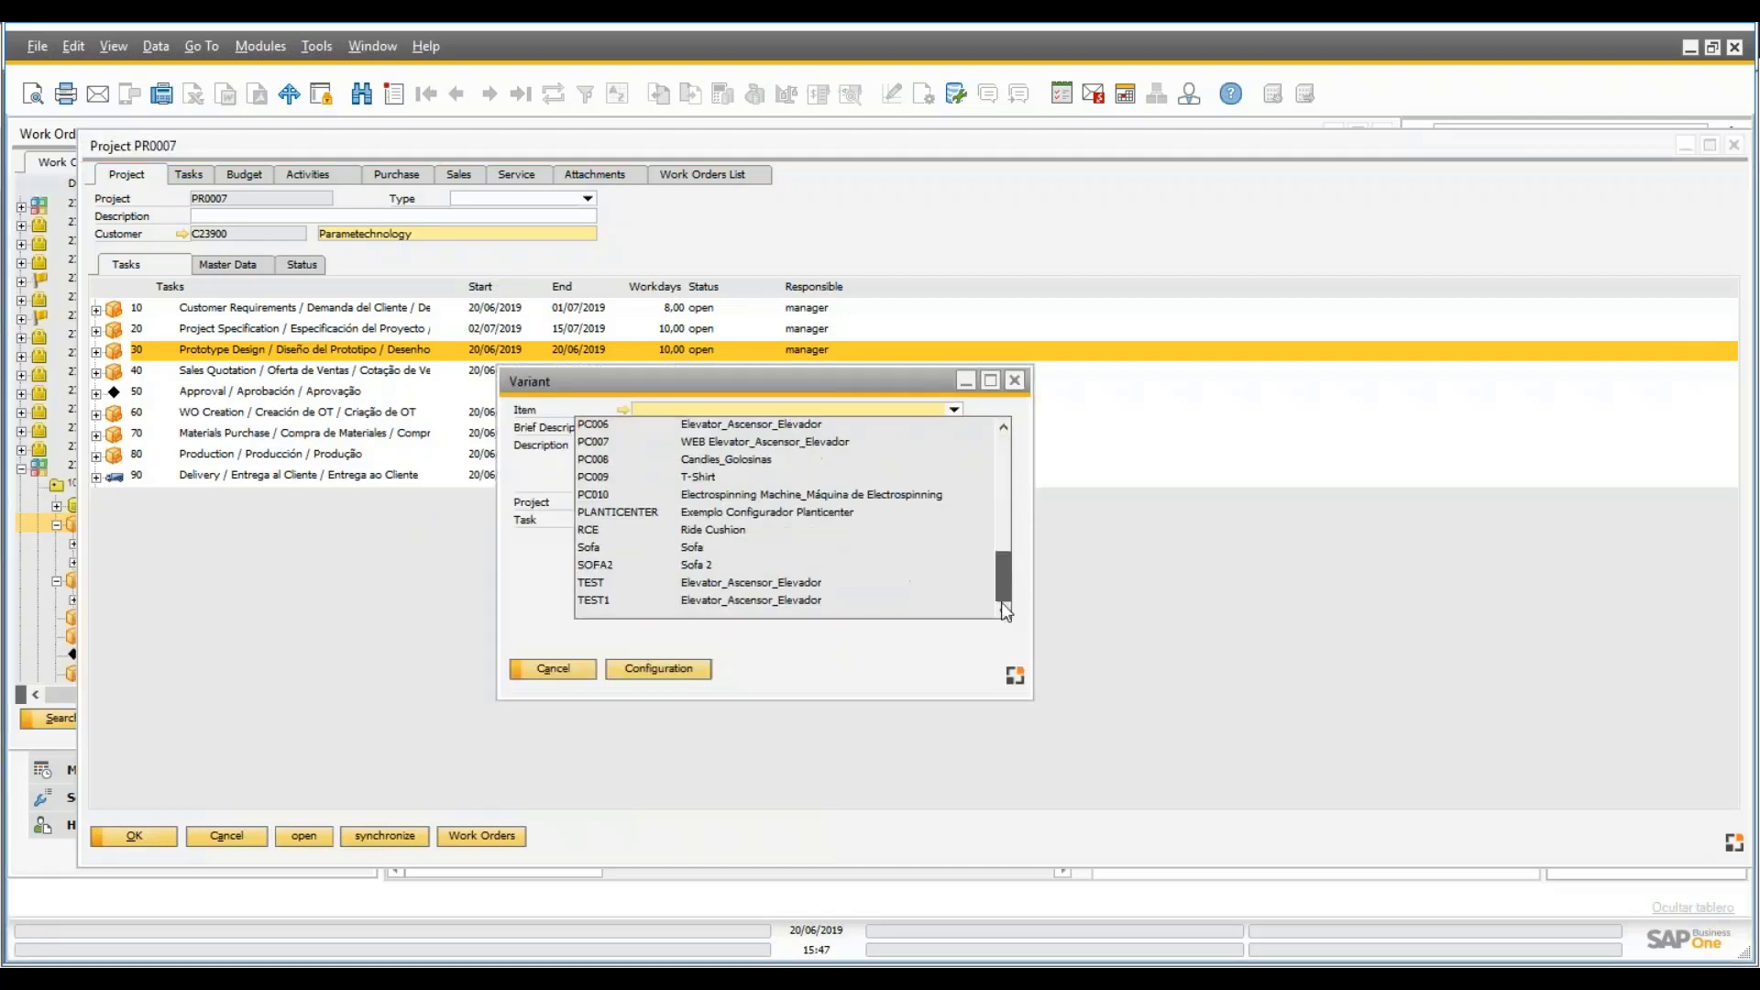
click(825, 442)
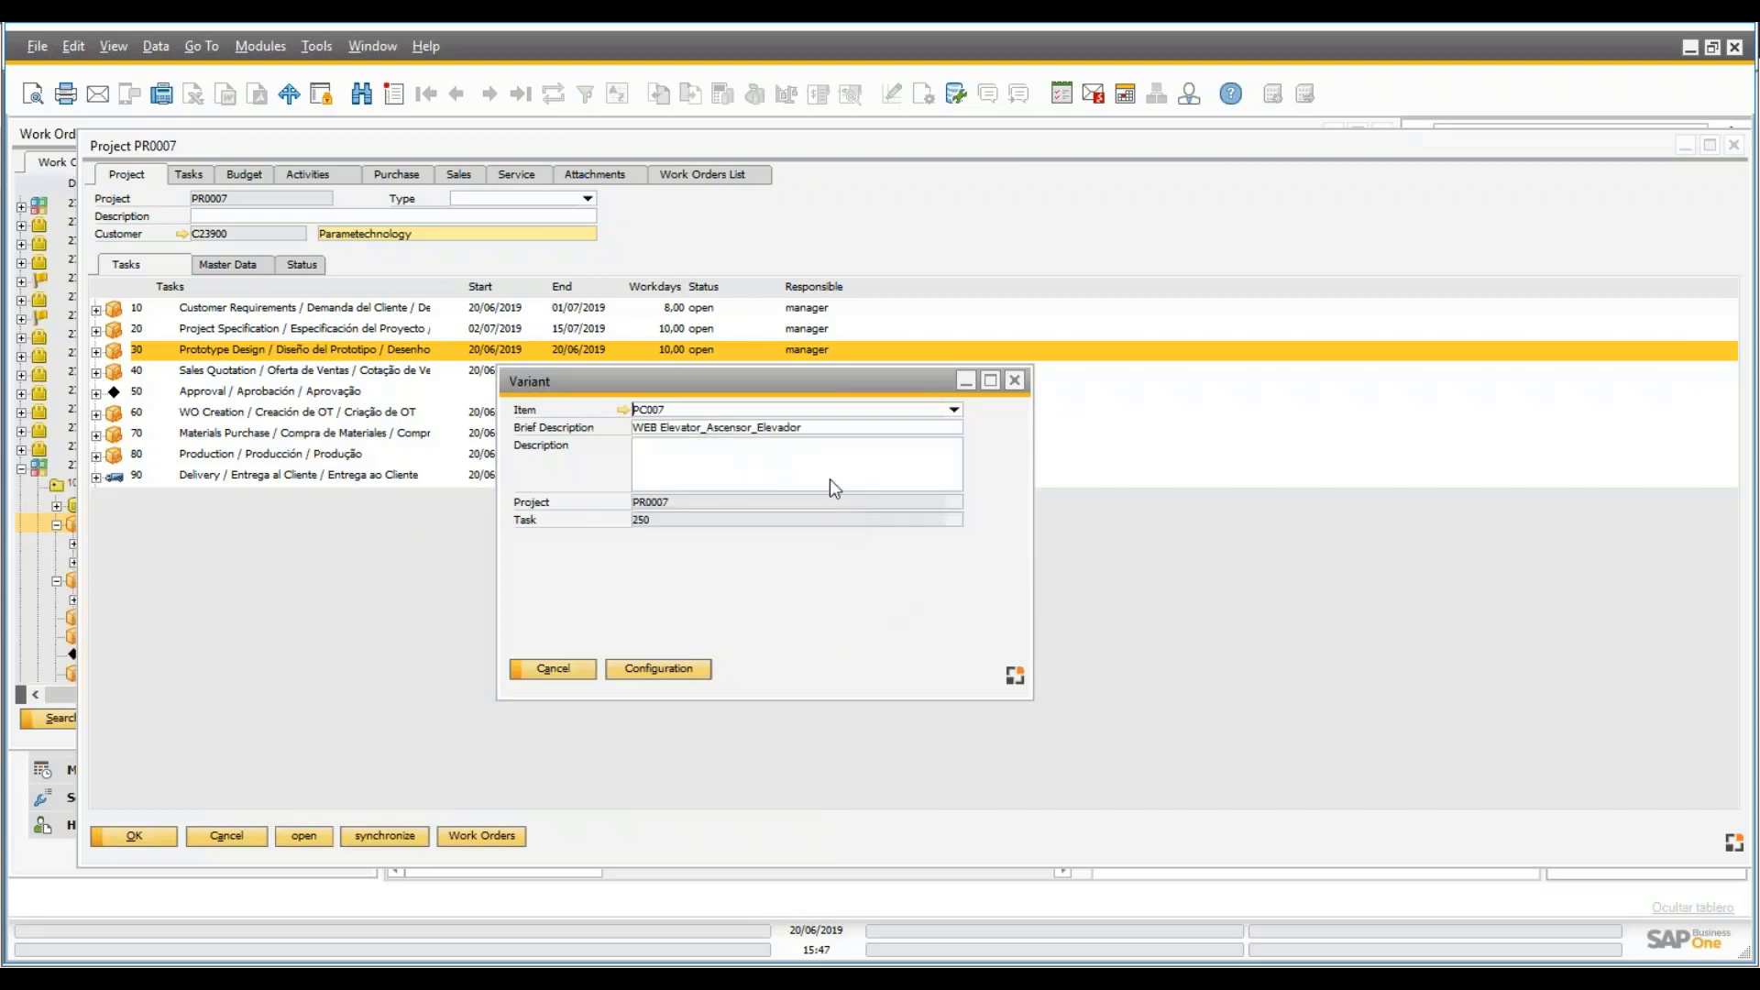
click(663, 670)
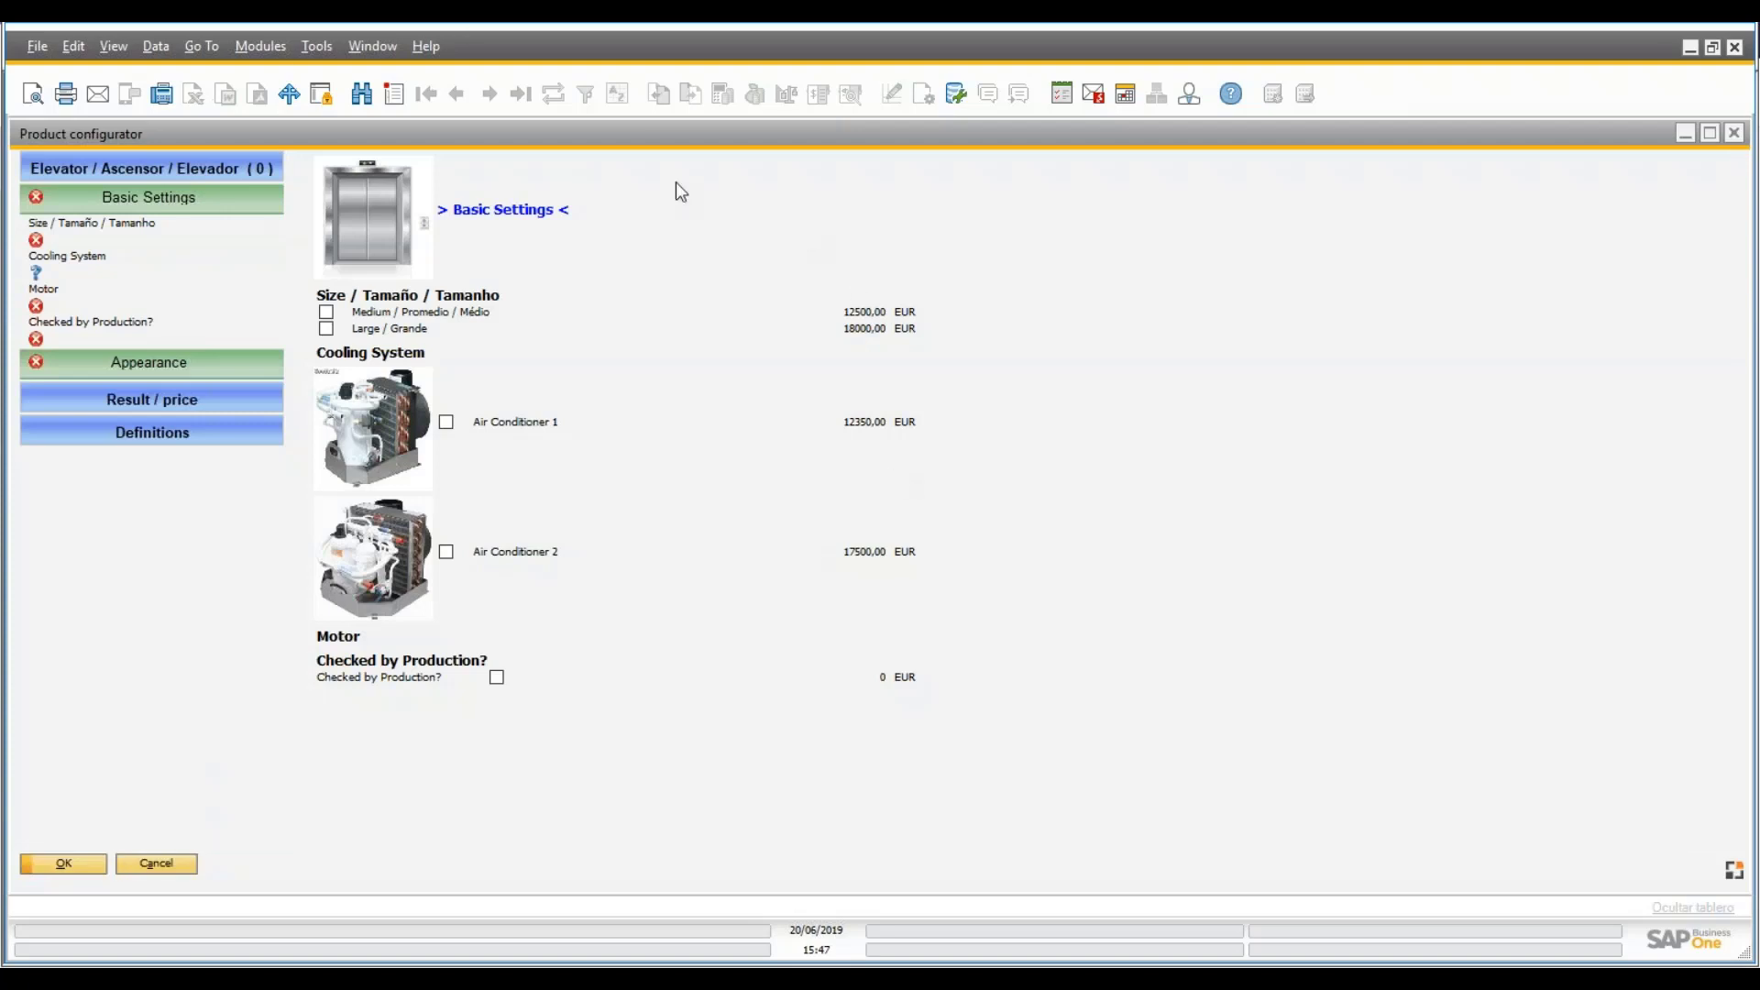
- Configure the elevator as Large with Air Conditioner 2, Motor 2, Panel 1, and checked by production
click(327, 329)
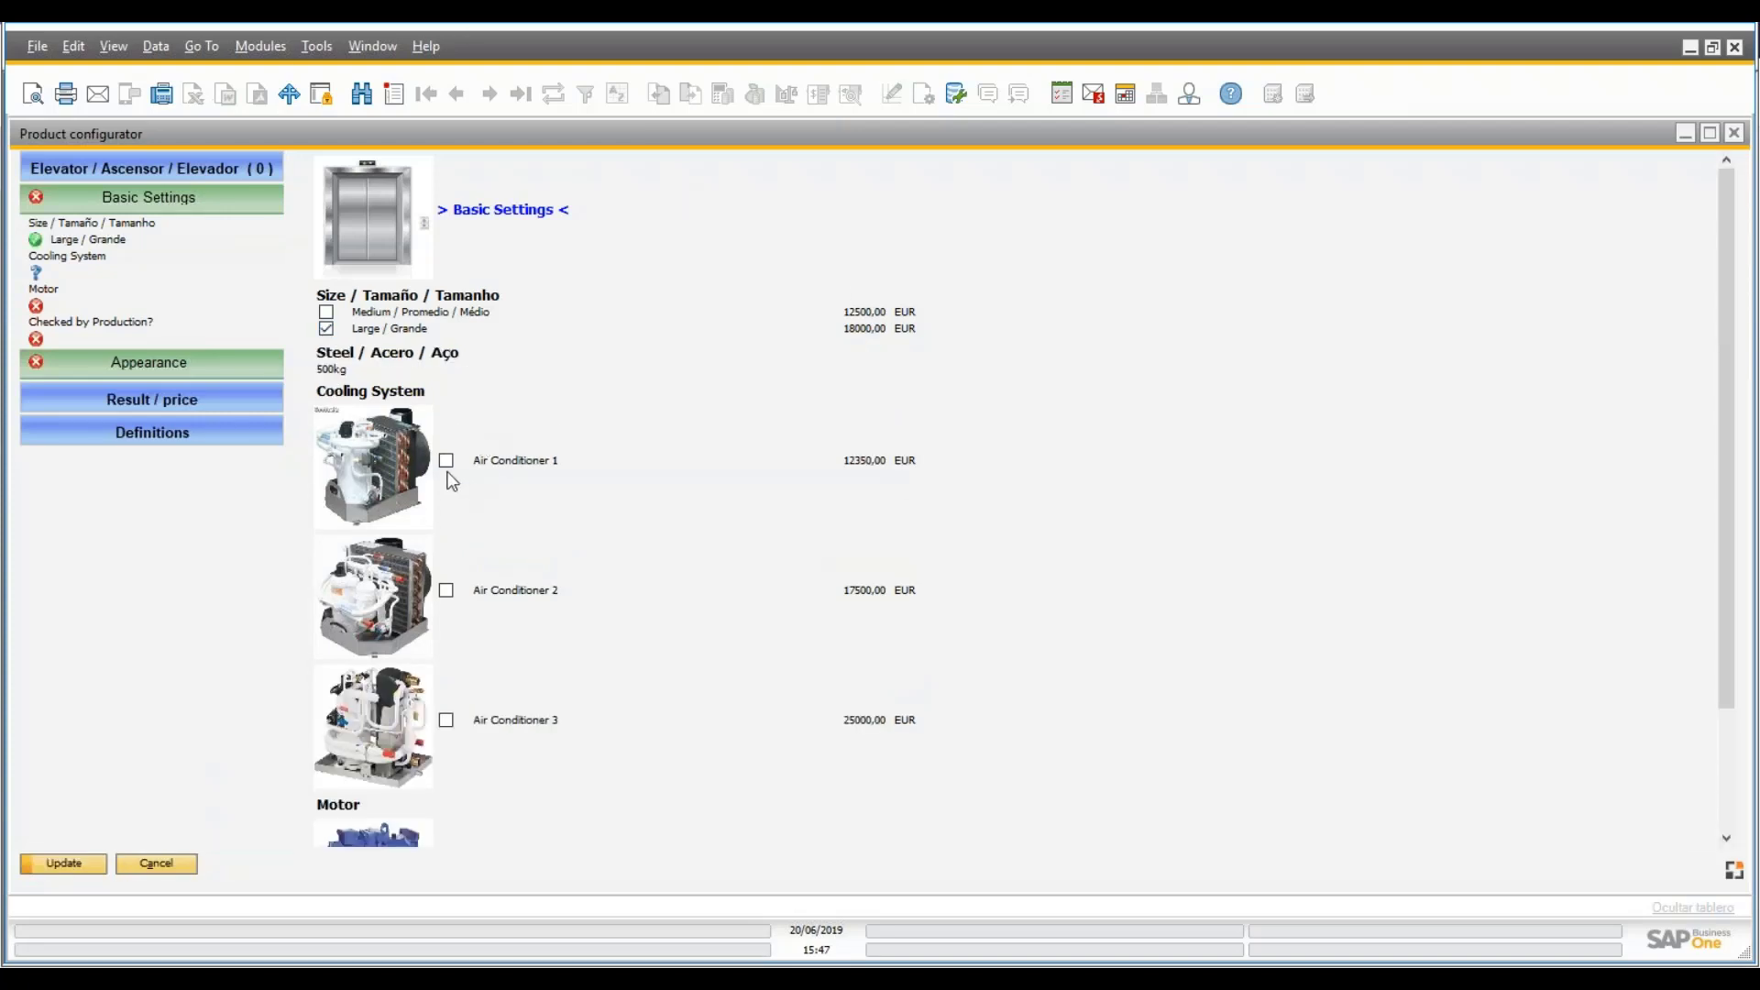
click(447, 589)
click(446, 720)
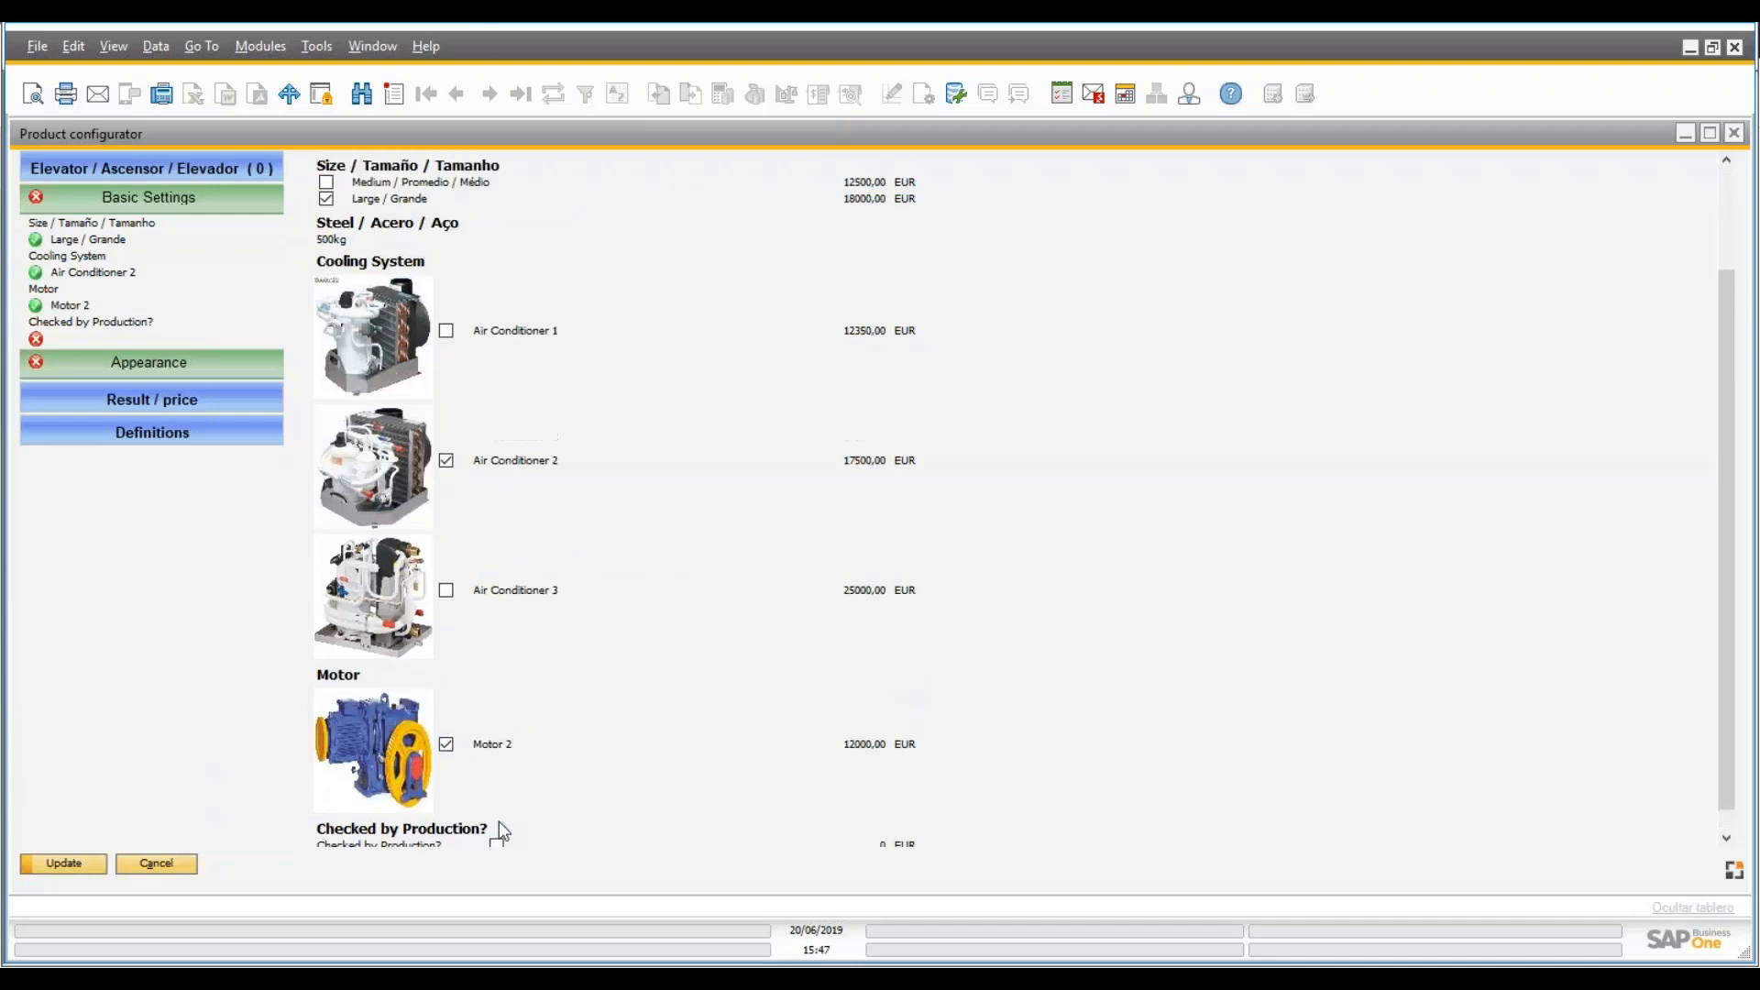
click(496, 821)
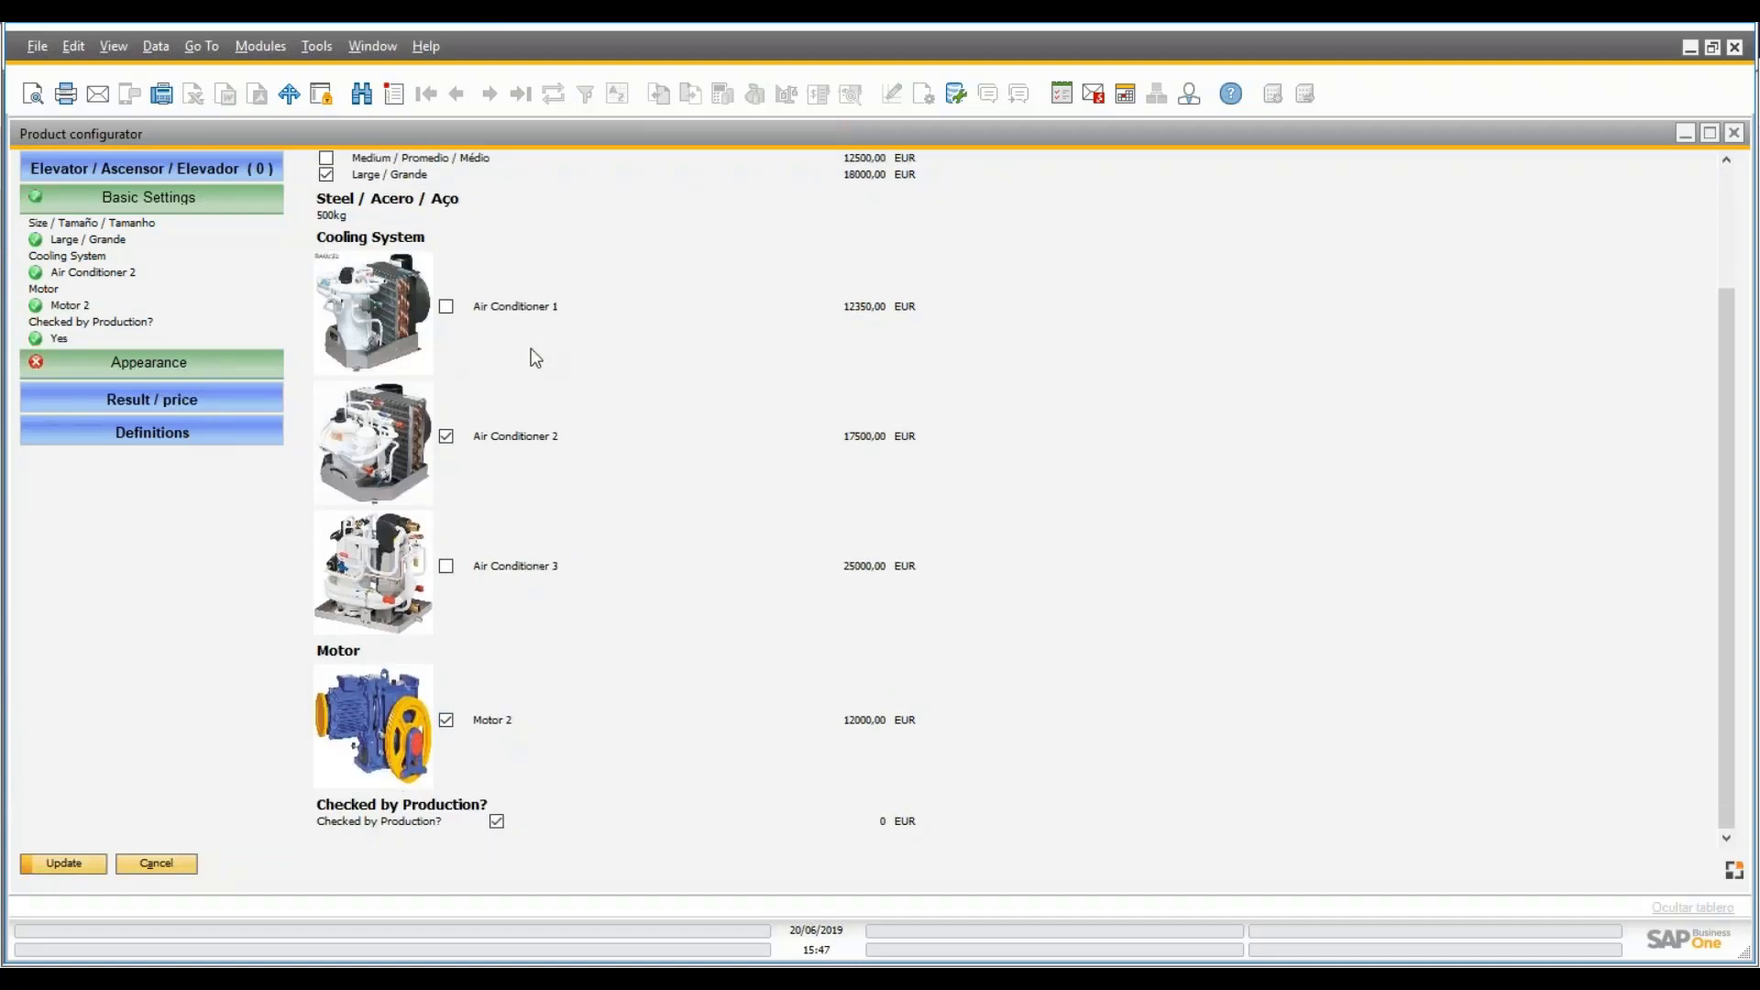
click(447, 259)
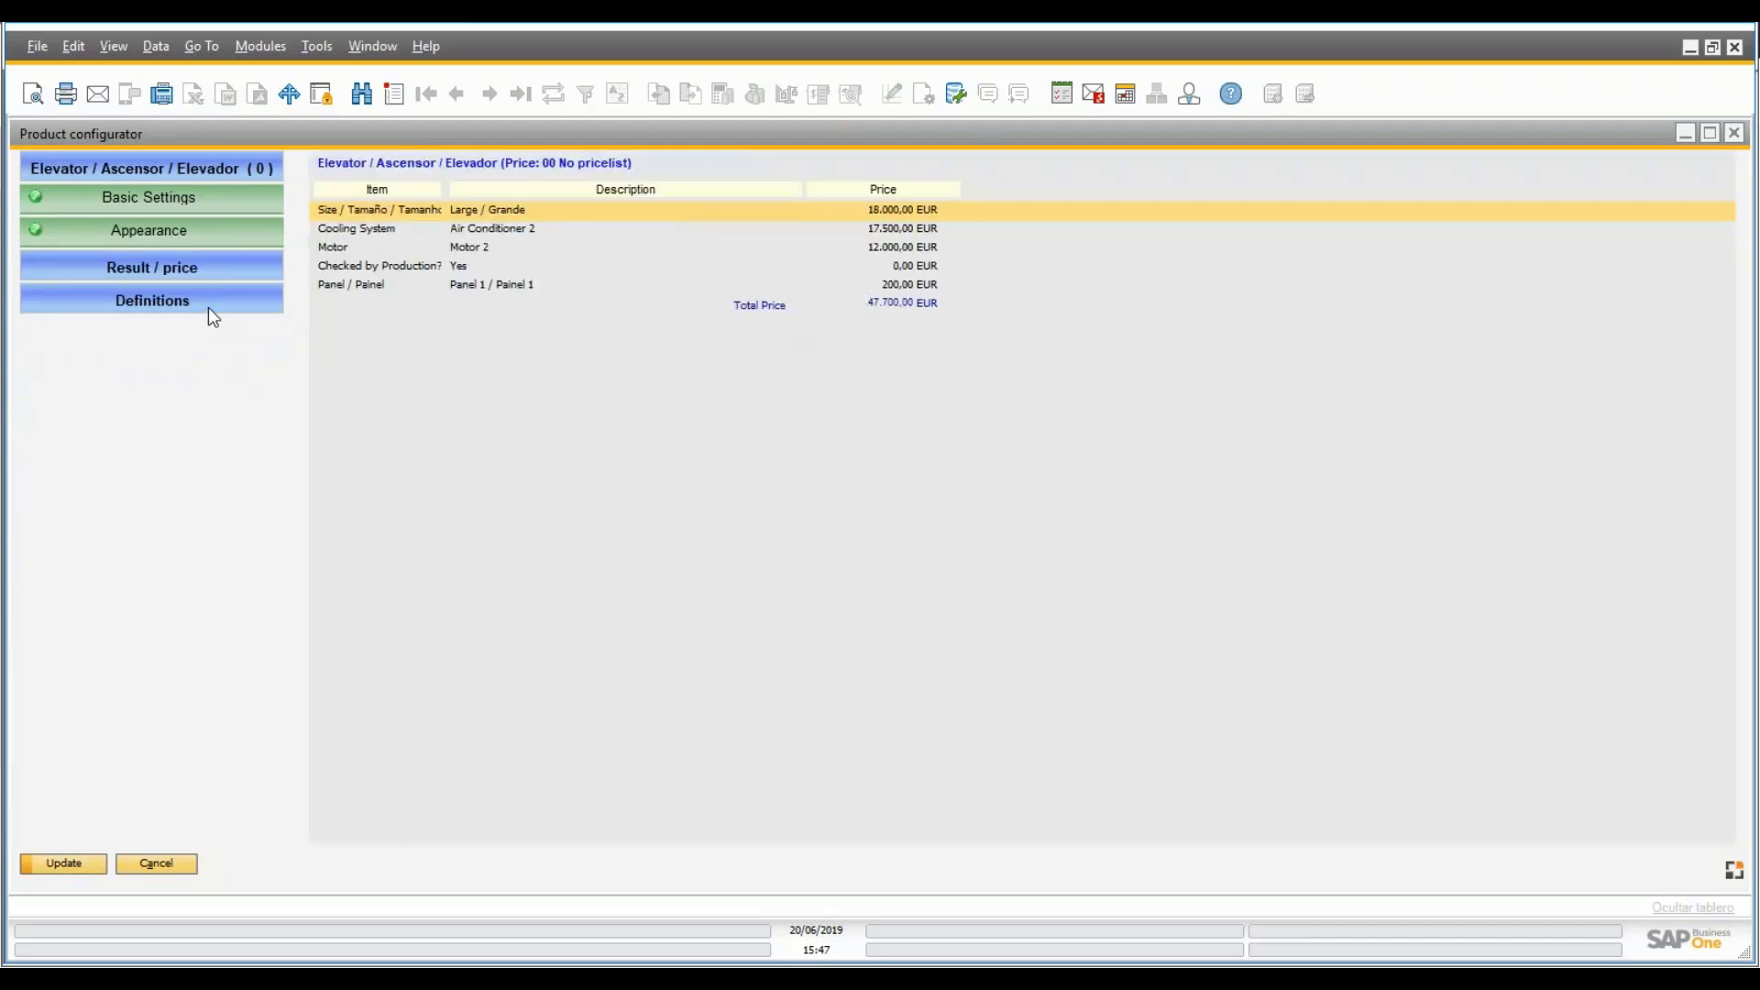
- Save the configuration as variant 358 at 47.700,00 EUR and return to the project
click(210, 306)
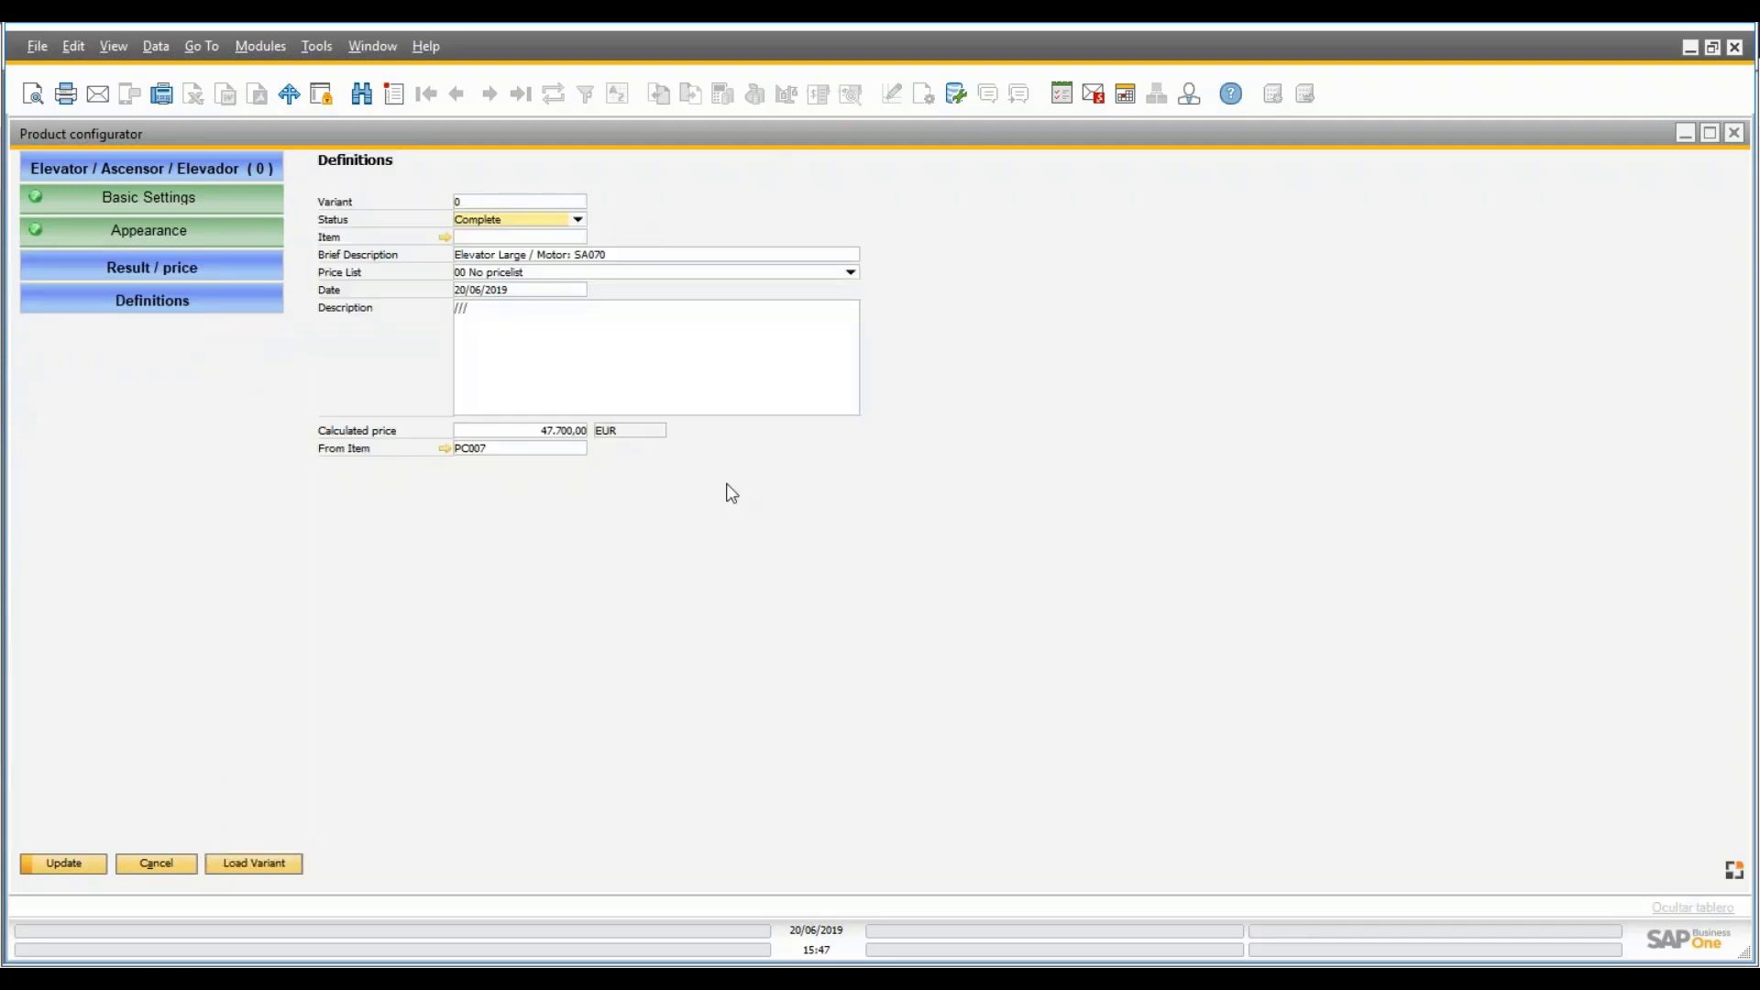
click(70, 866)
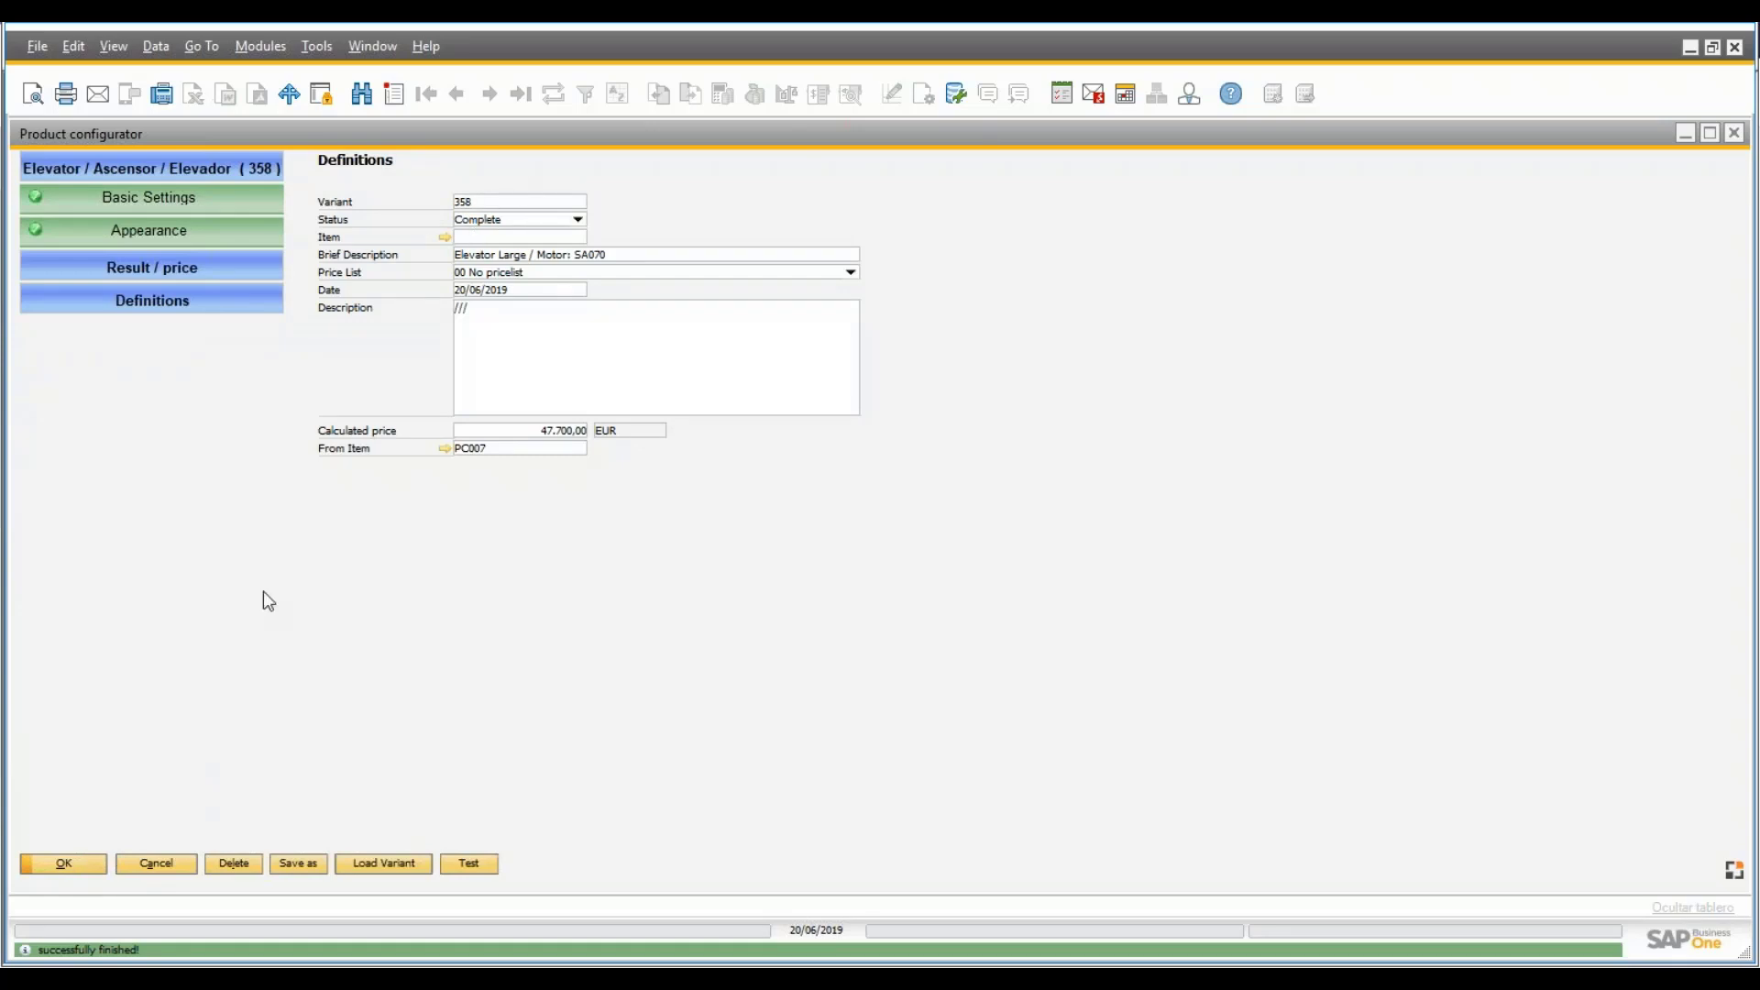
click(75, 865)
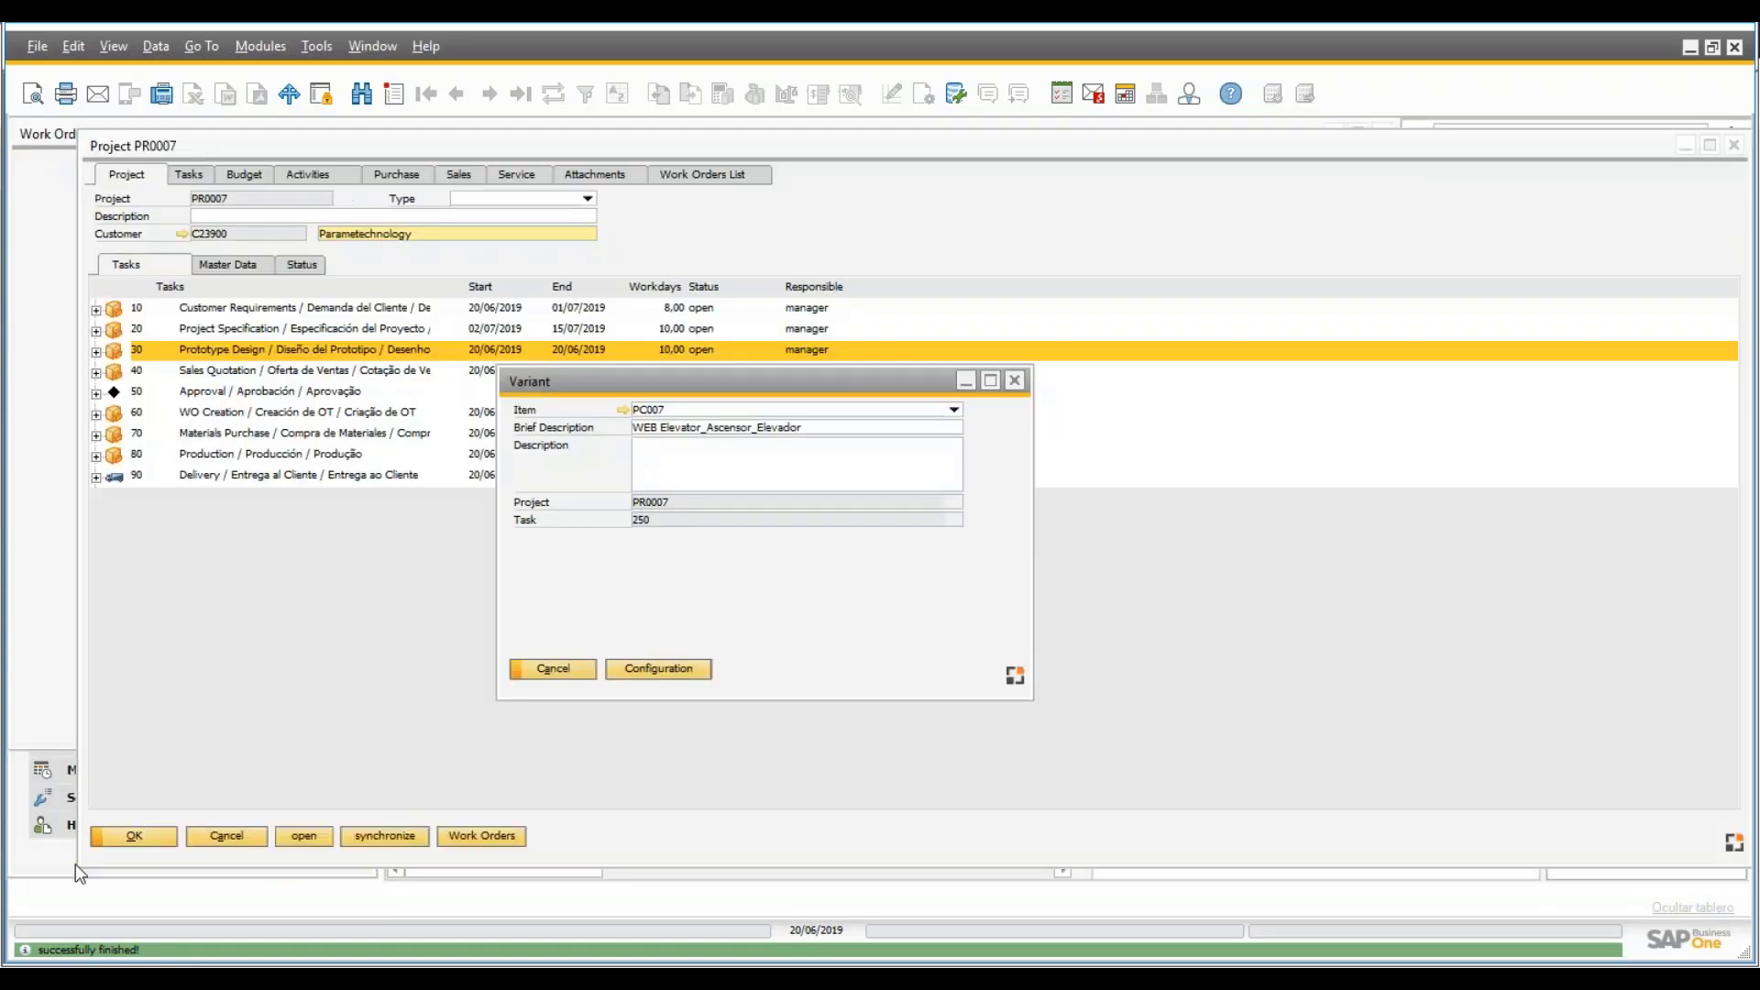
- Close the Variant dialog and confirm Configuration 358 is listed under task 30
click(1022, 380)
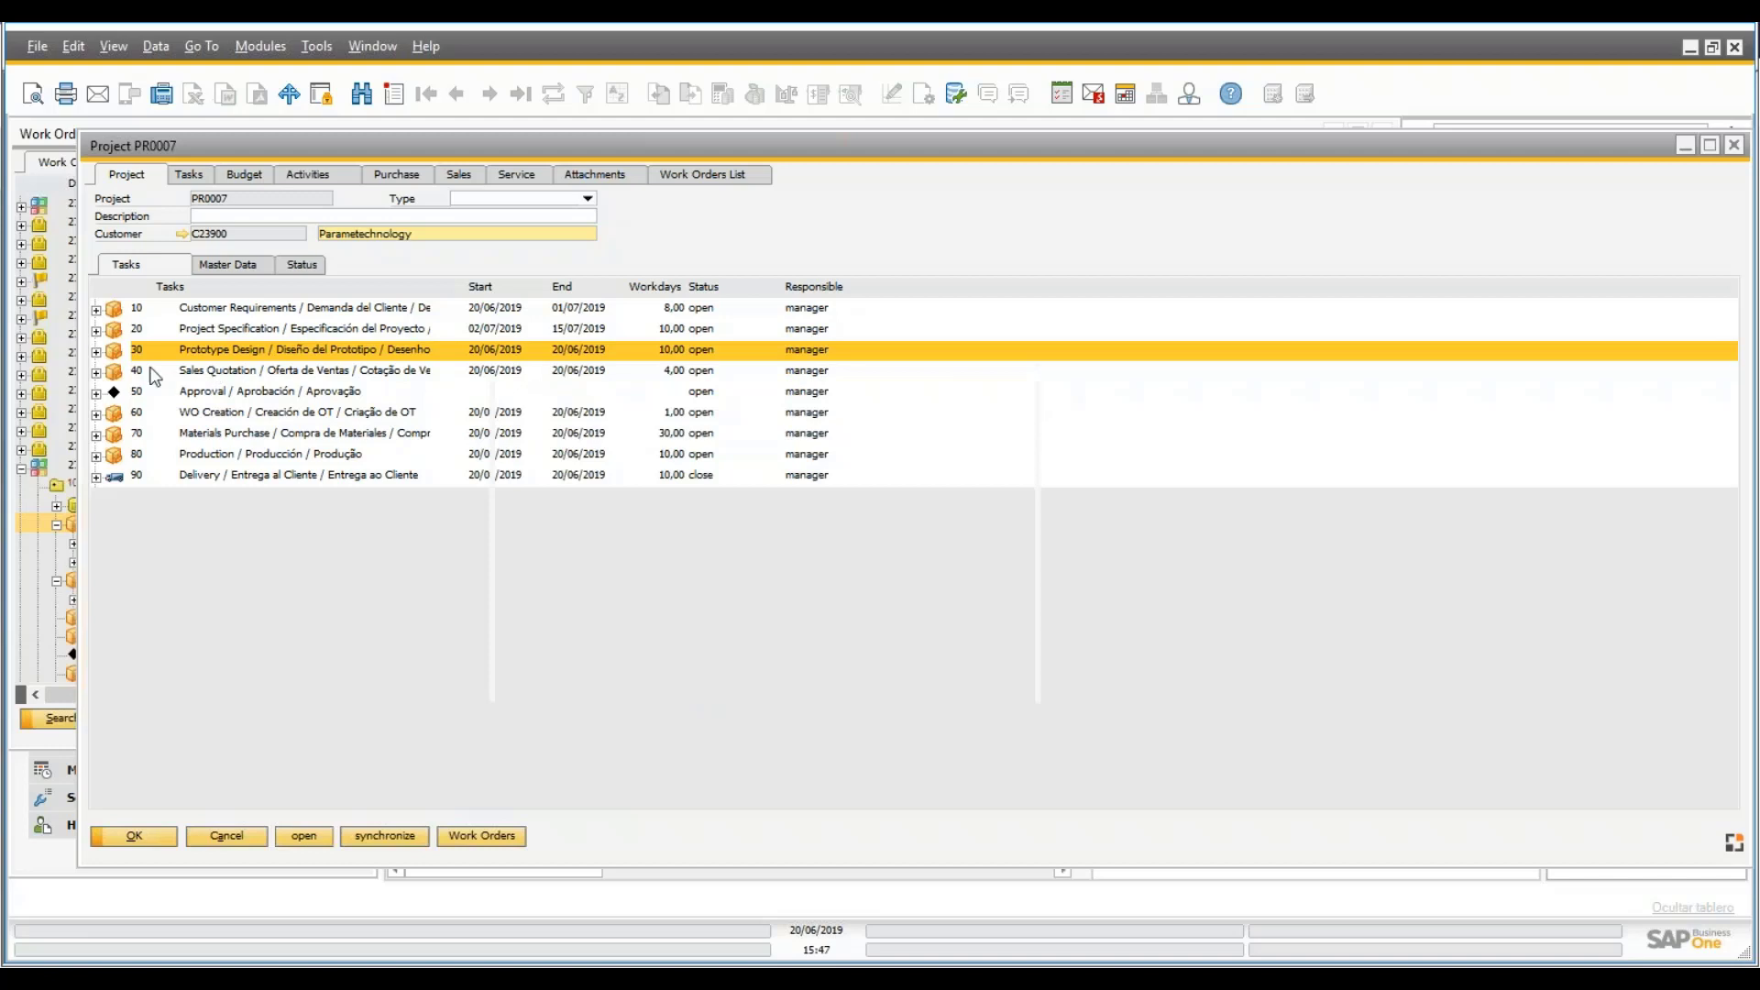
click(96, 353)
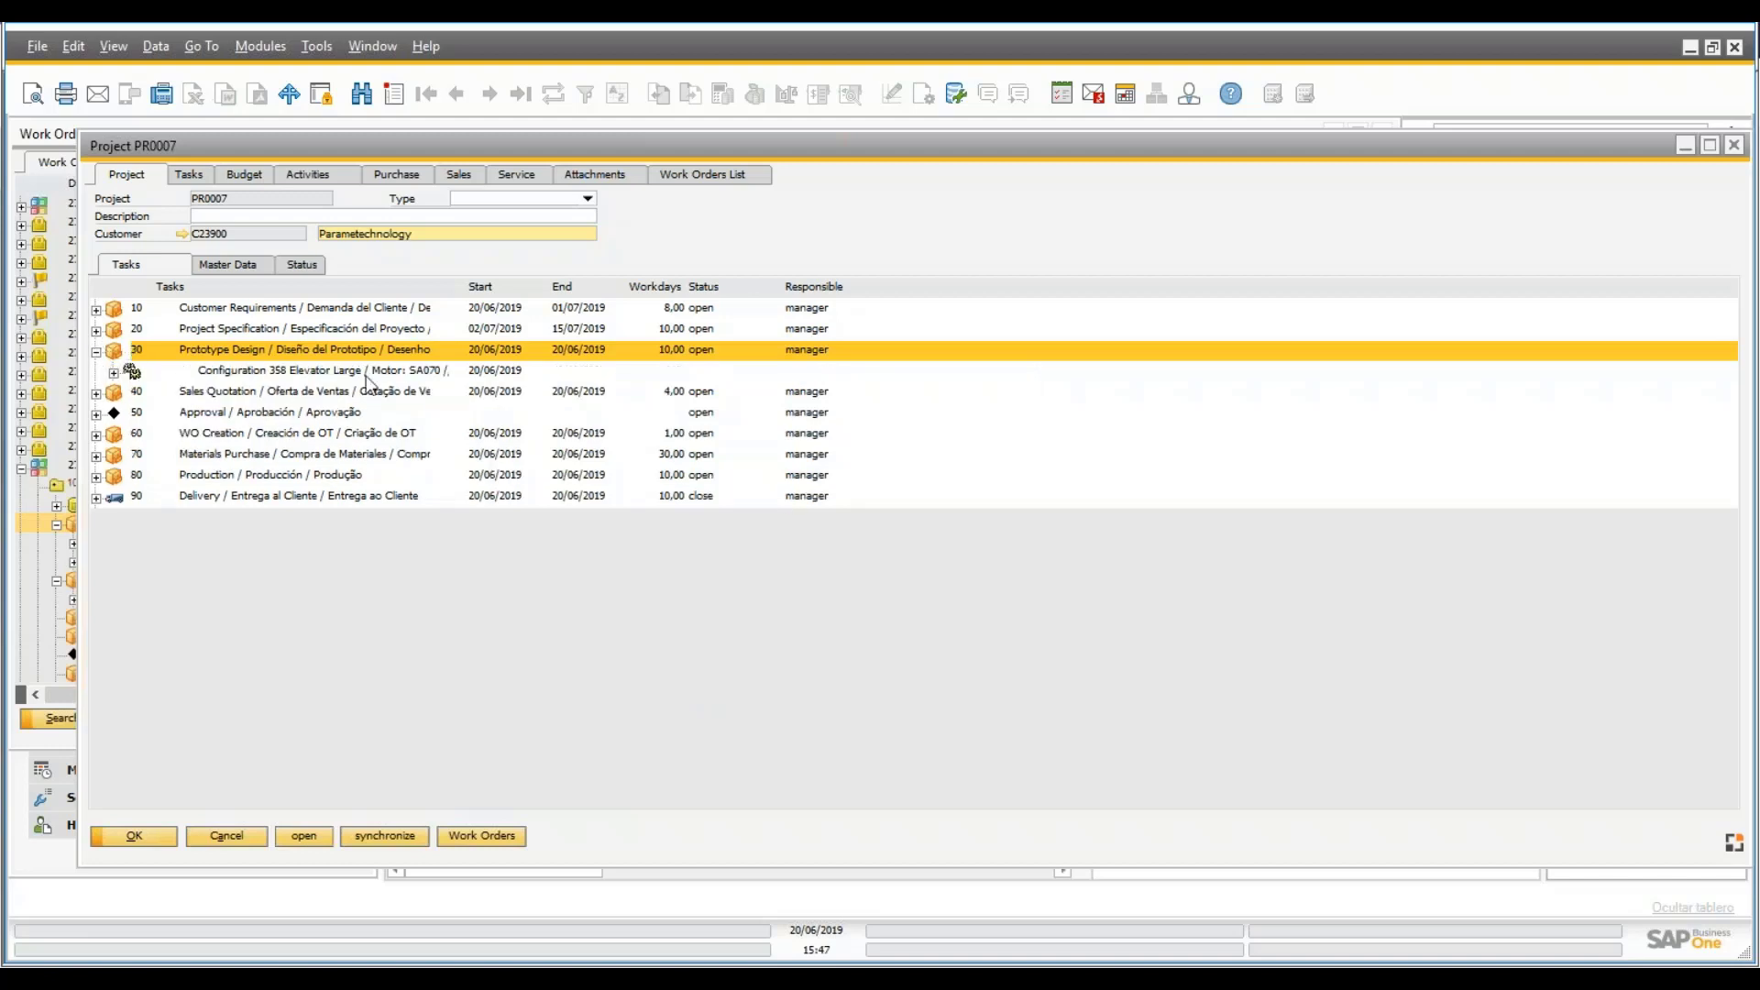
click(170, 374)
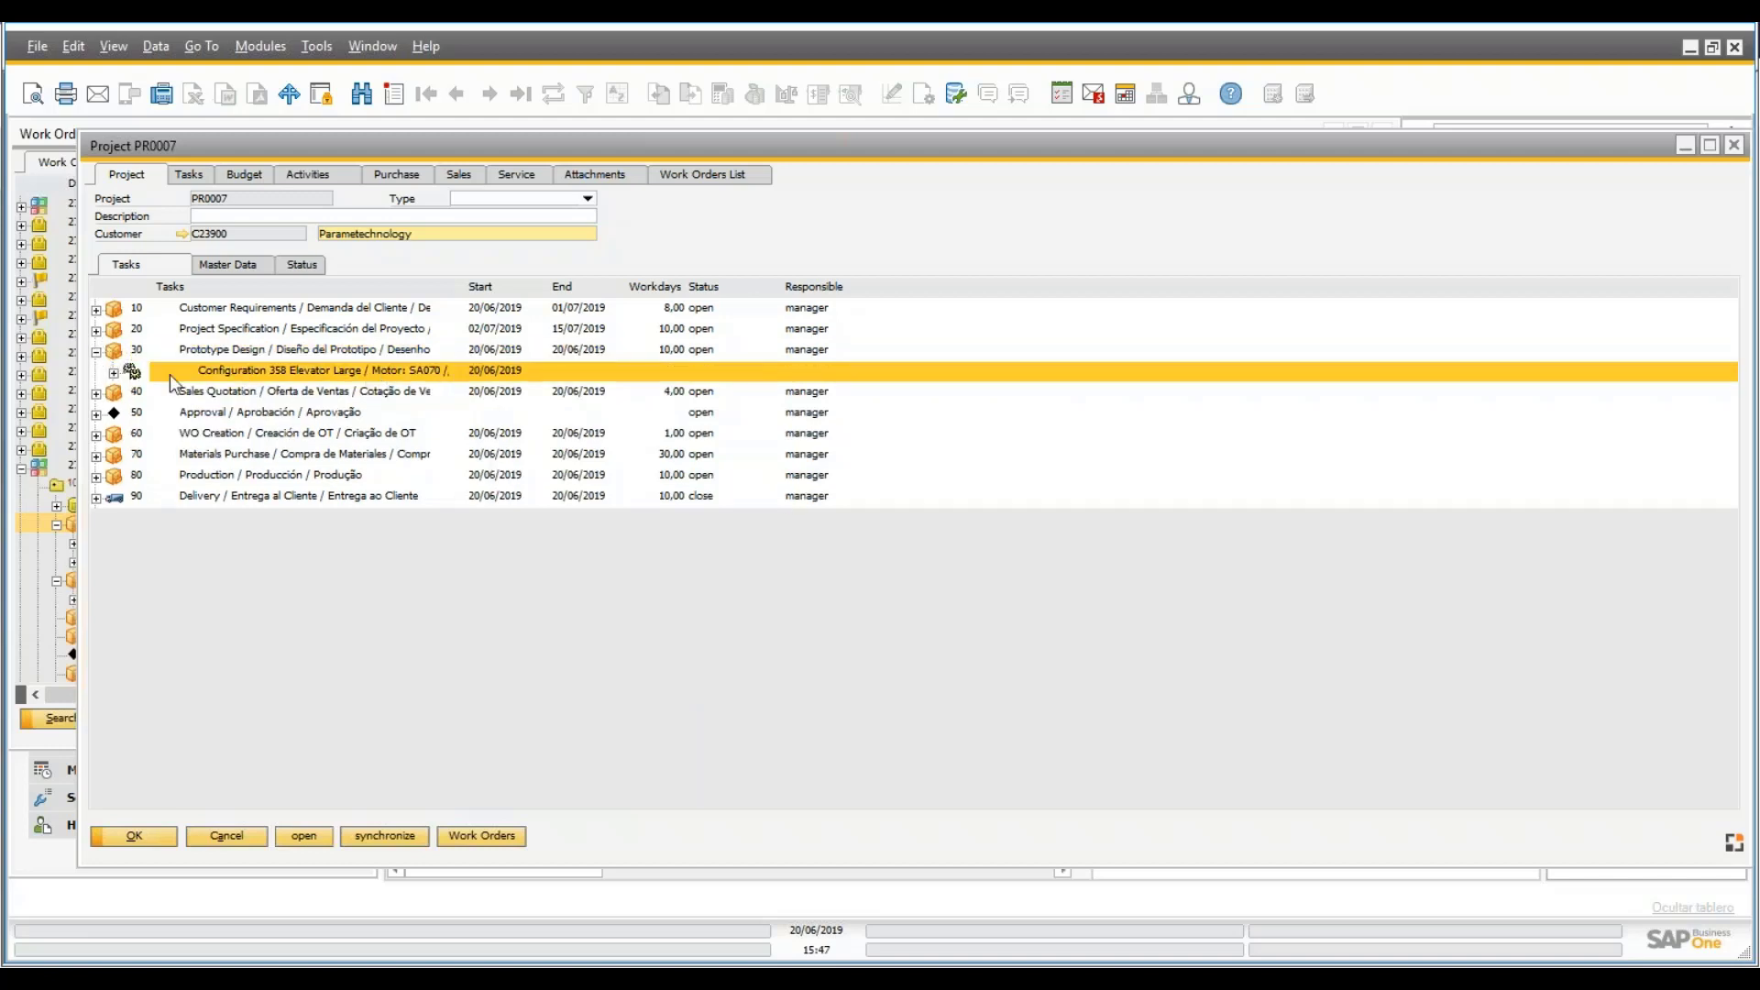
click(292, 394)
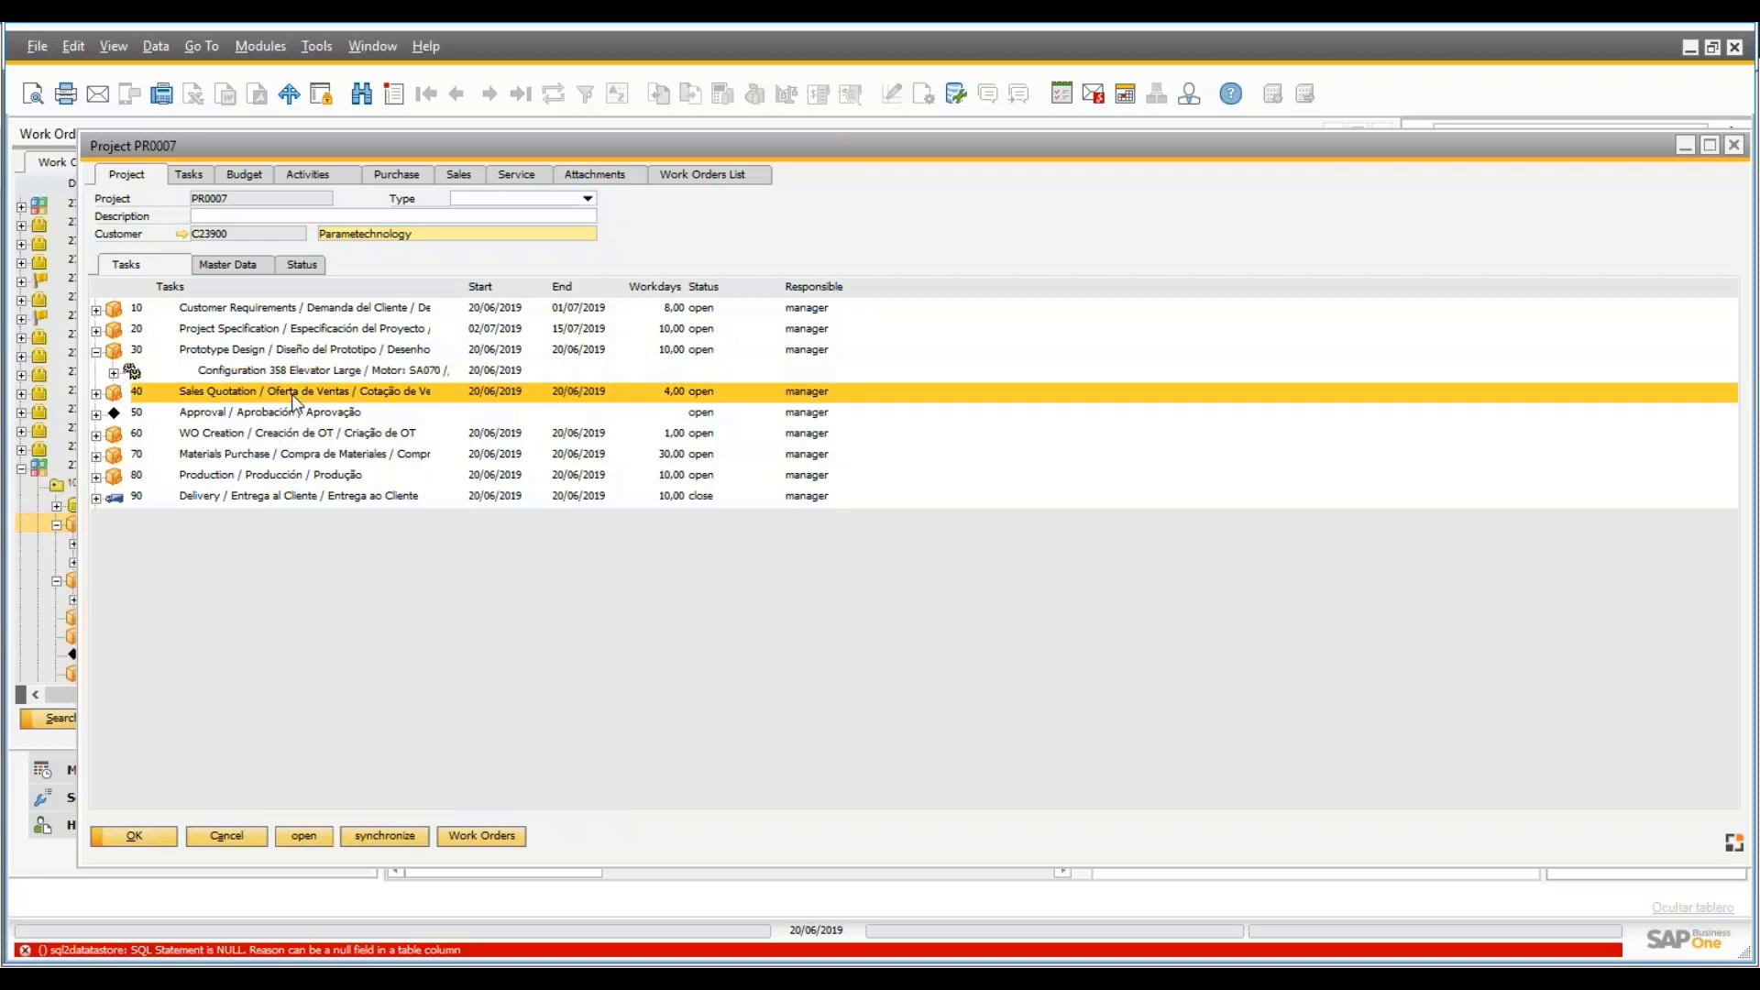
right_click(327, 394)
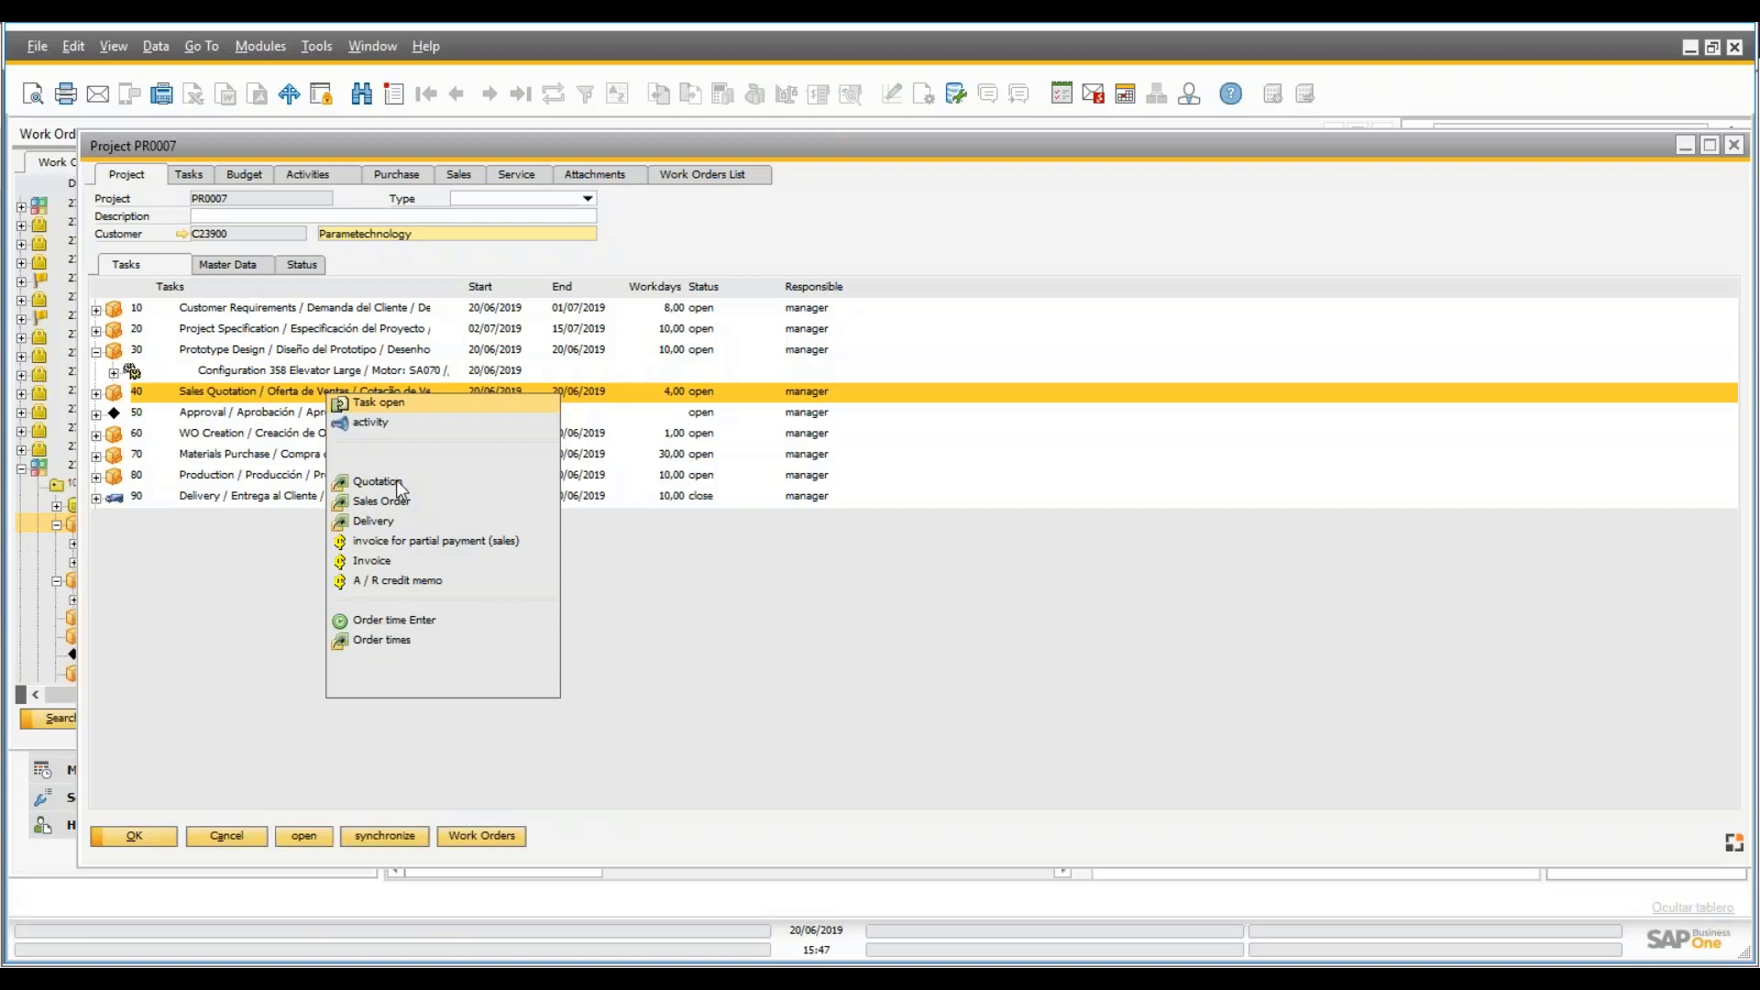
click(112, 408)
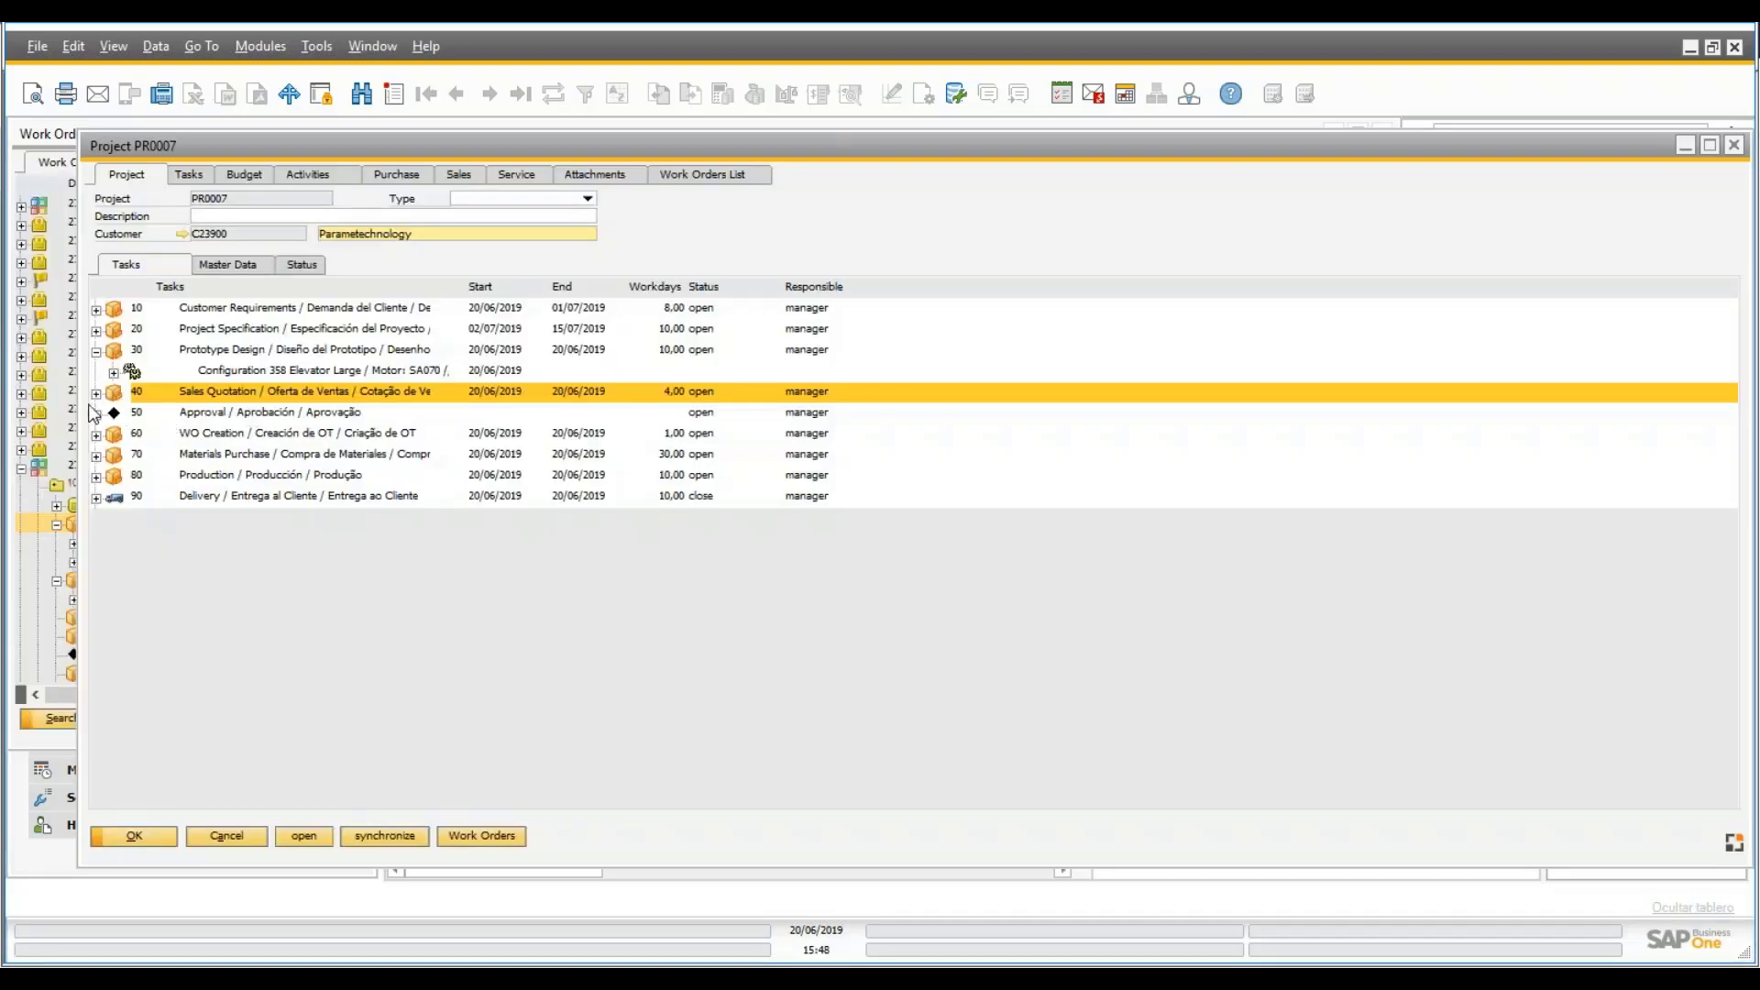
- Expand task 40 to show Quotation 61 and create a sales order from it
click(97, 393)
right_click(298, 395)
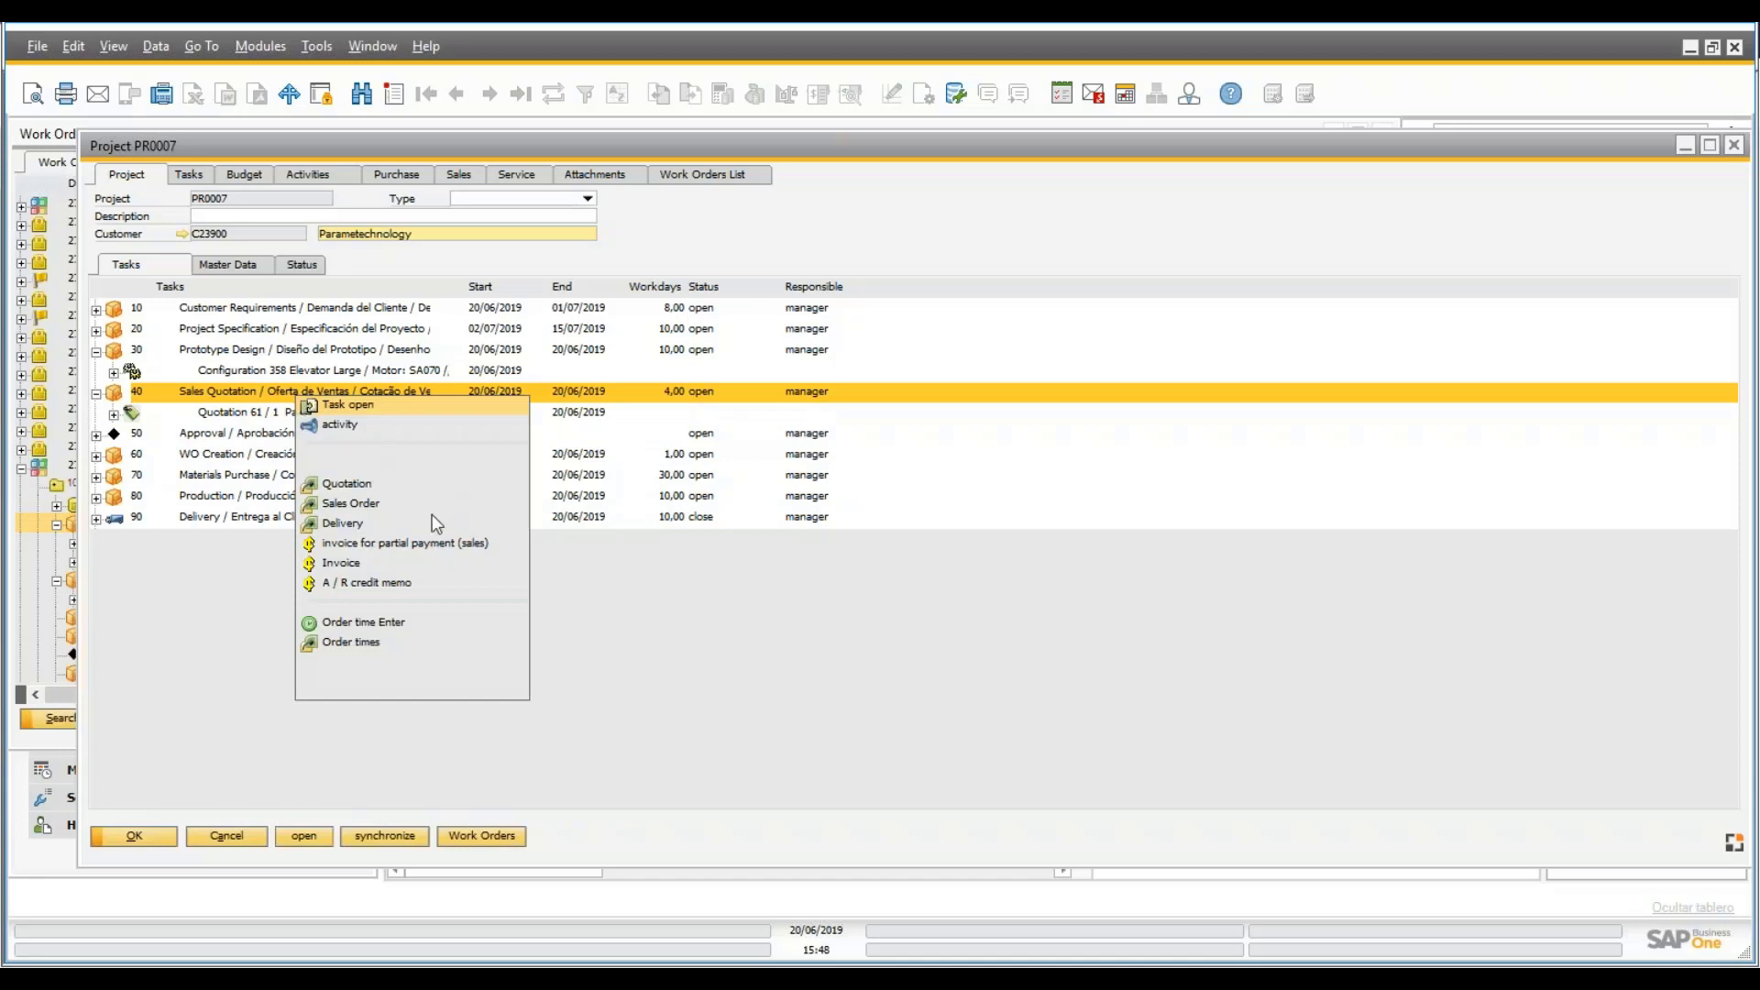
click(373, 508)
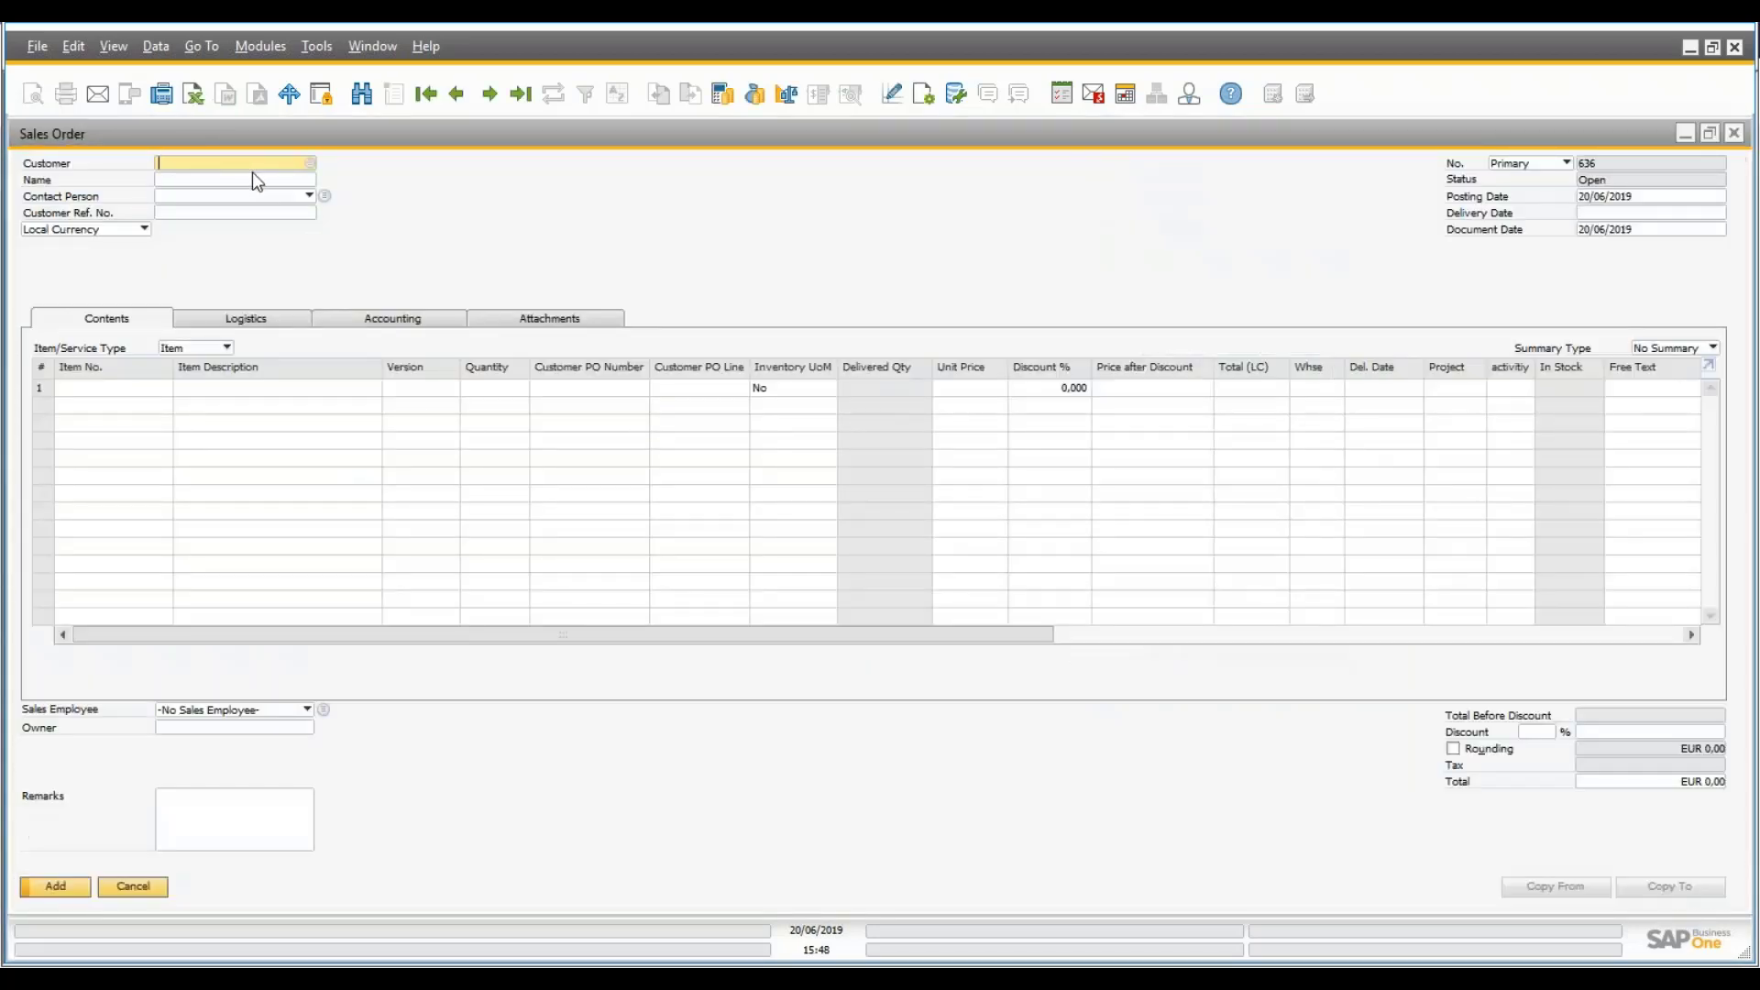
- Set the order's customer to C23900 Parametechnology and acknowledge the credit-limit message
click(279, 183)
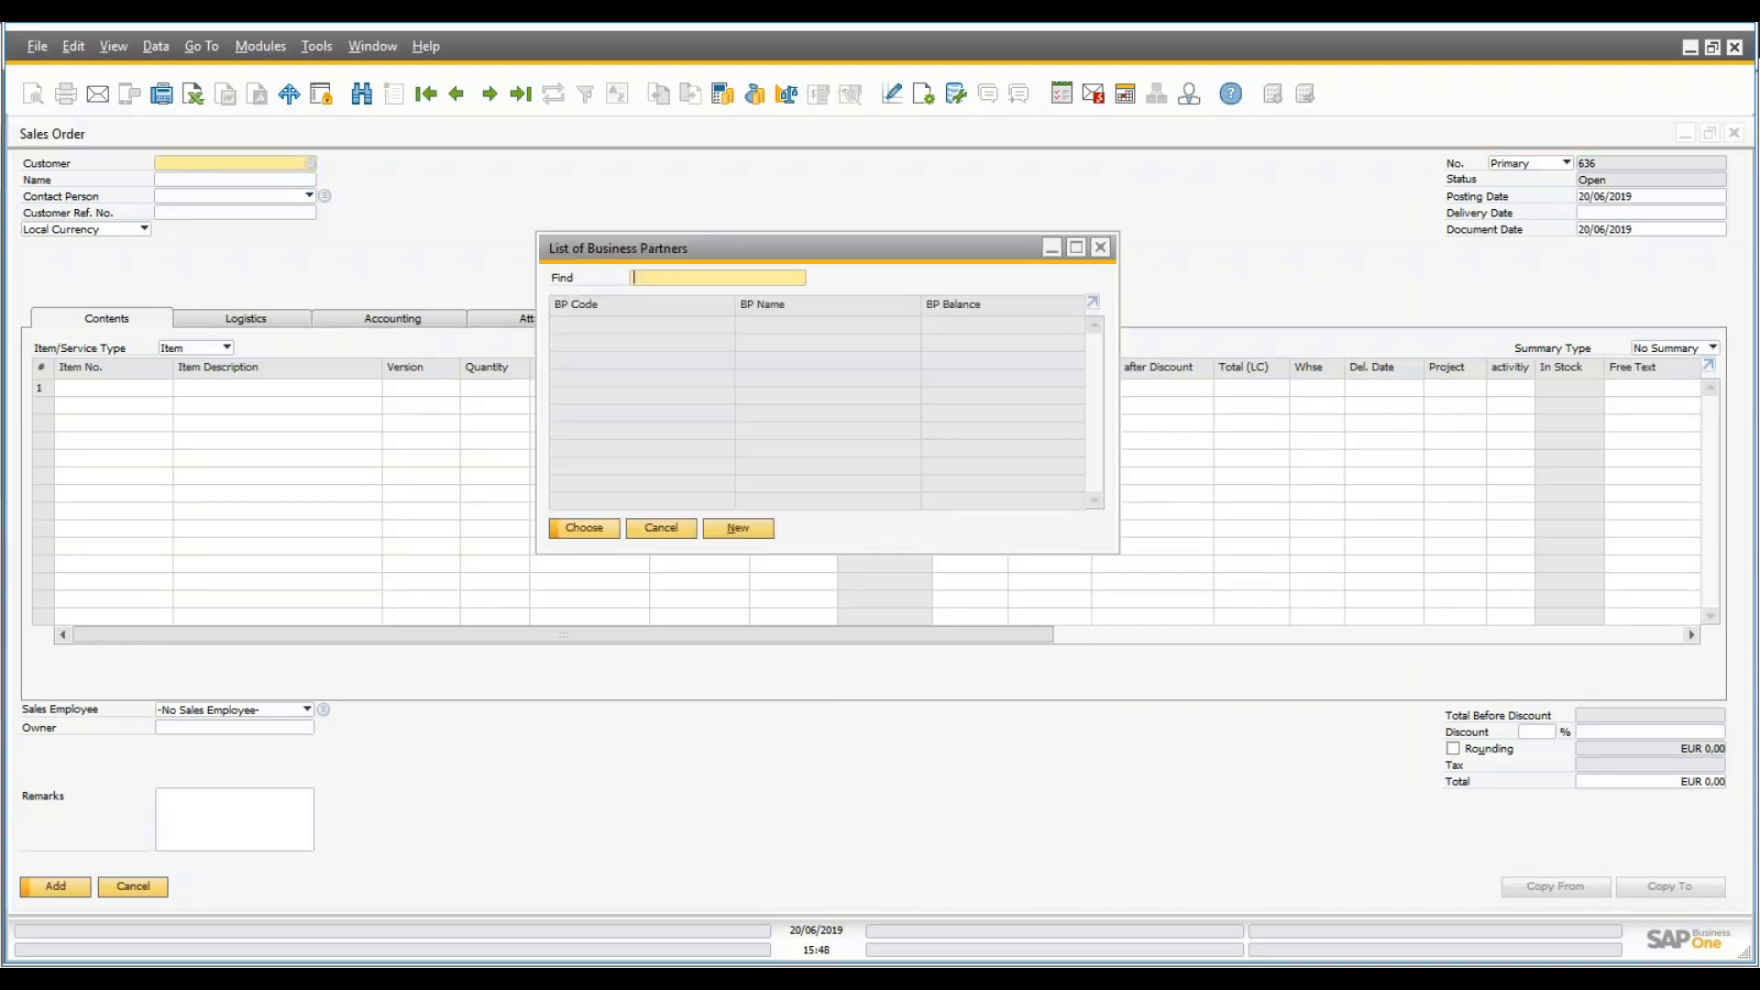
key(Return)
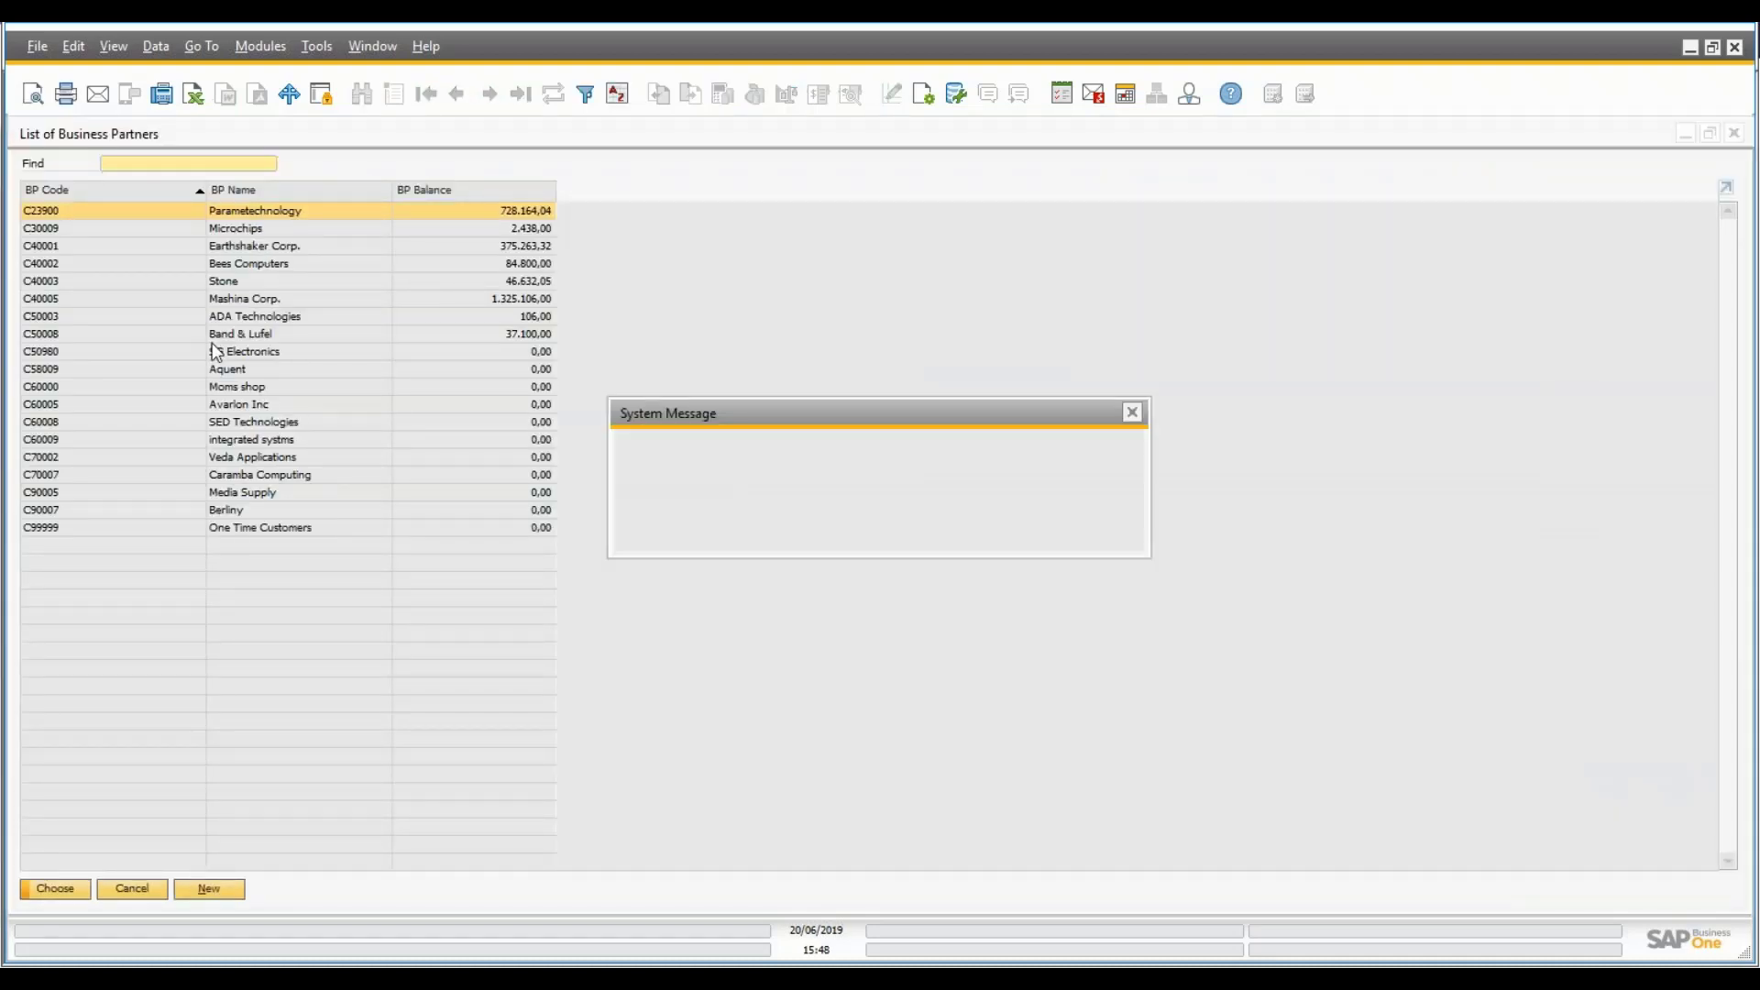
click(680, 537)
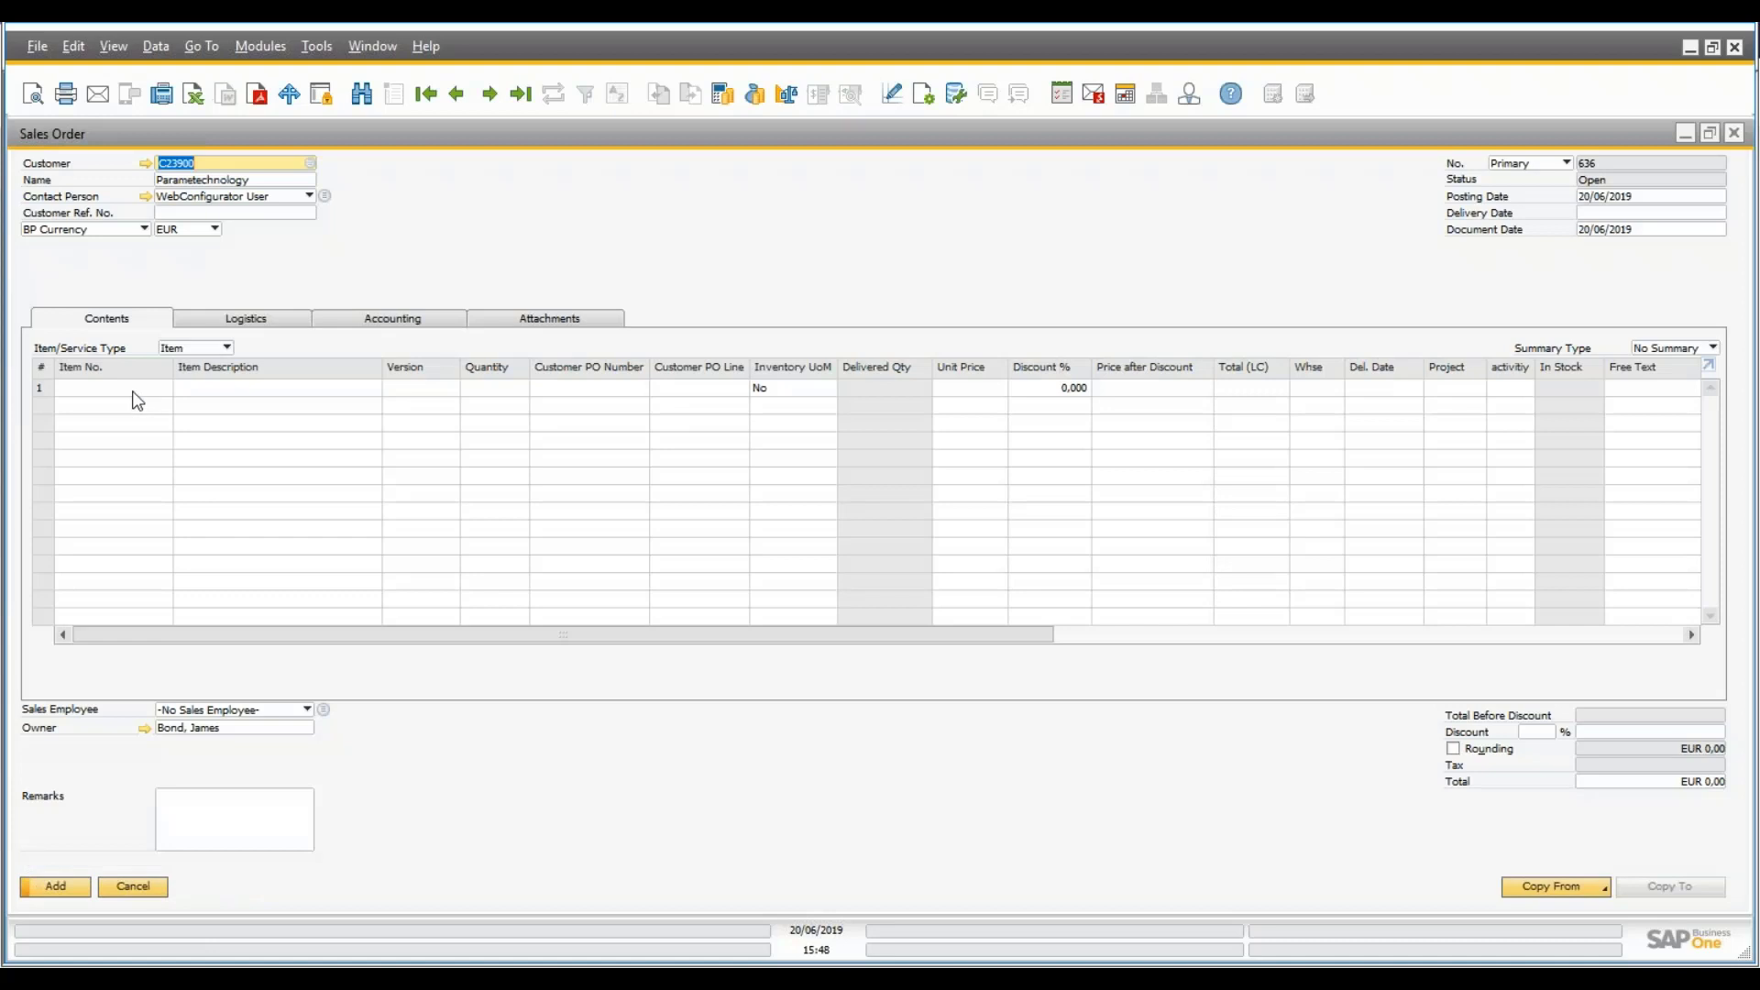
- Add item PC007 WEB Elevator as line 1 with quantity 1
click(134, 394)
key(Tab)
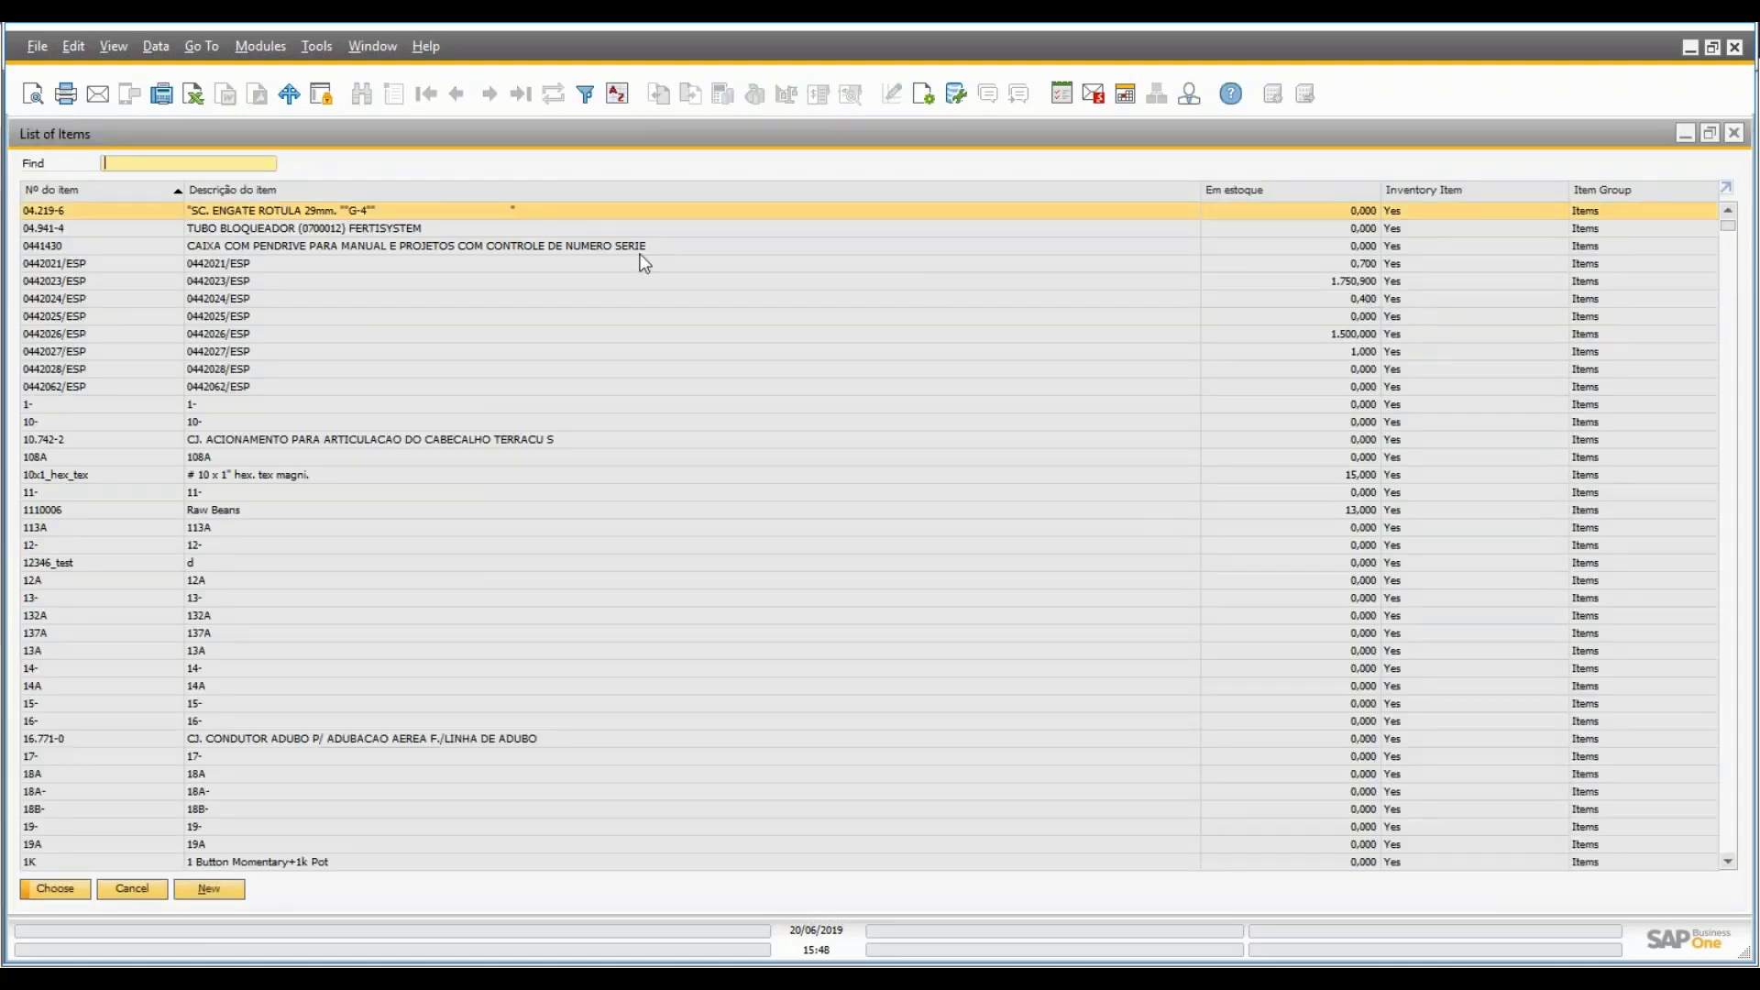
text(pc)
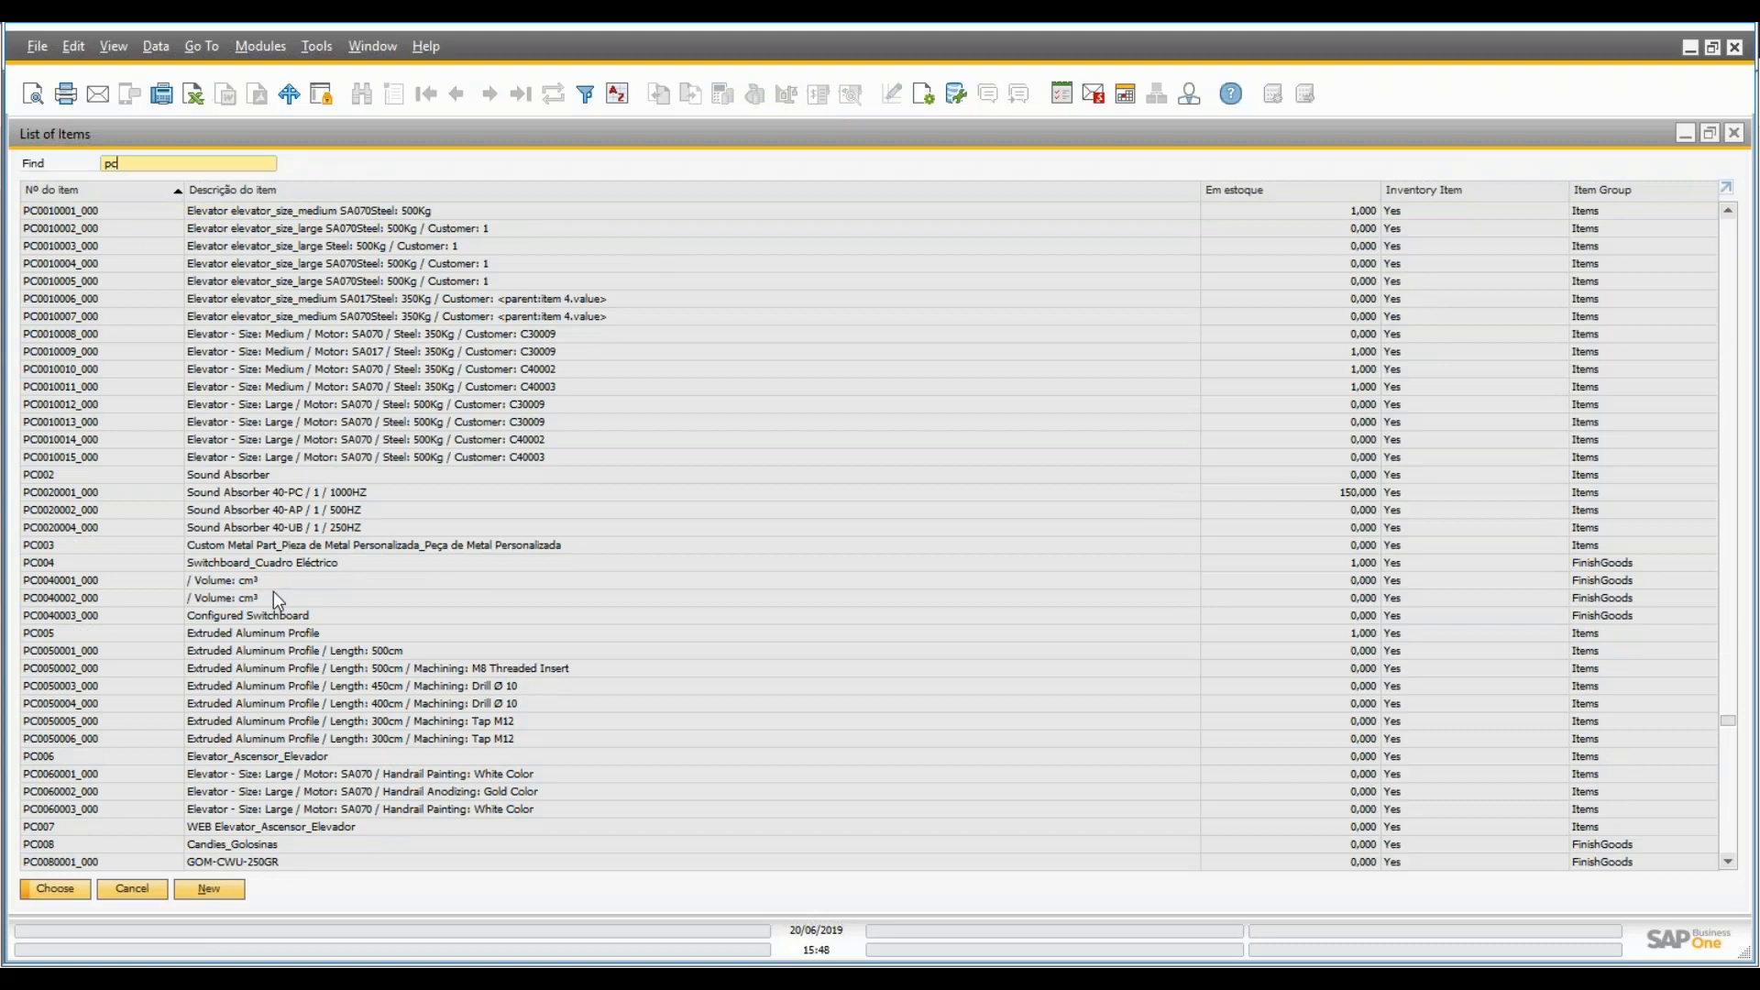
scroll(273, 592, down, 4)
click(277, 634)
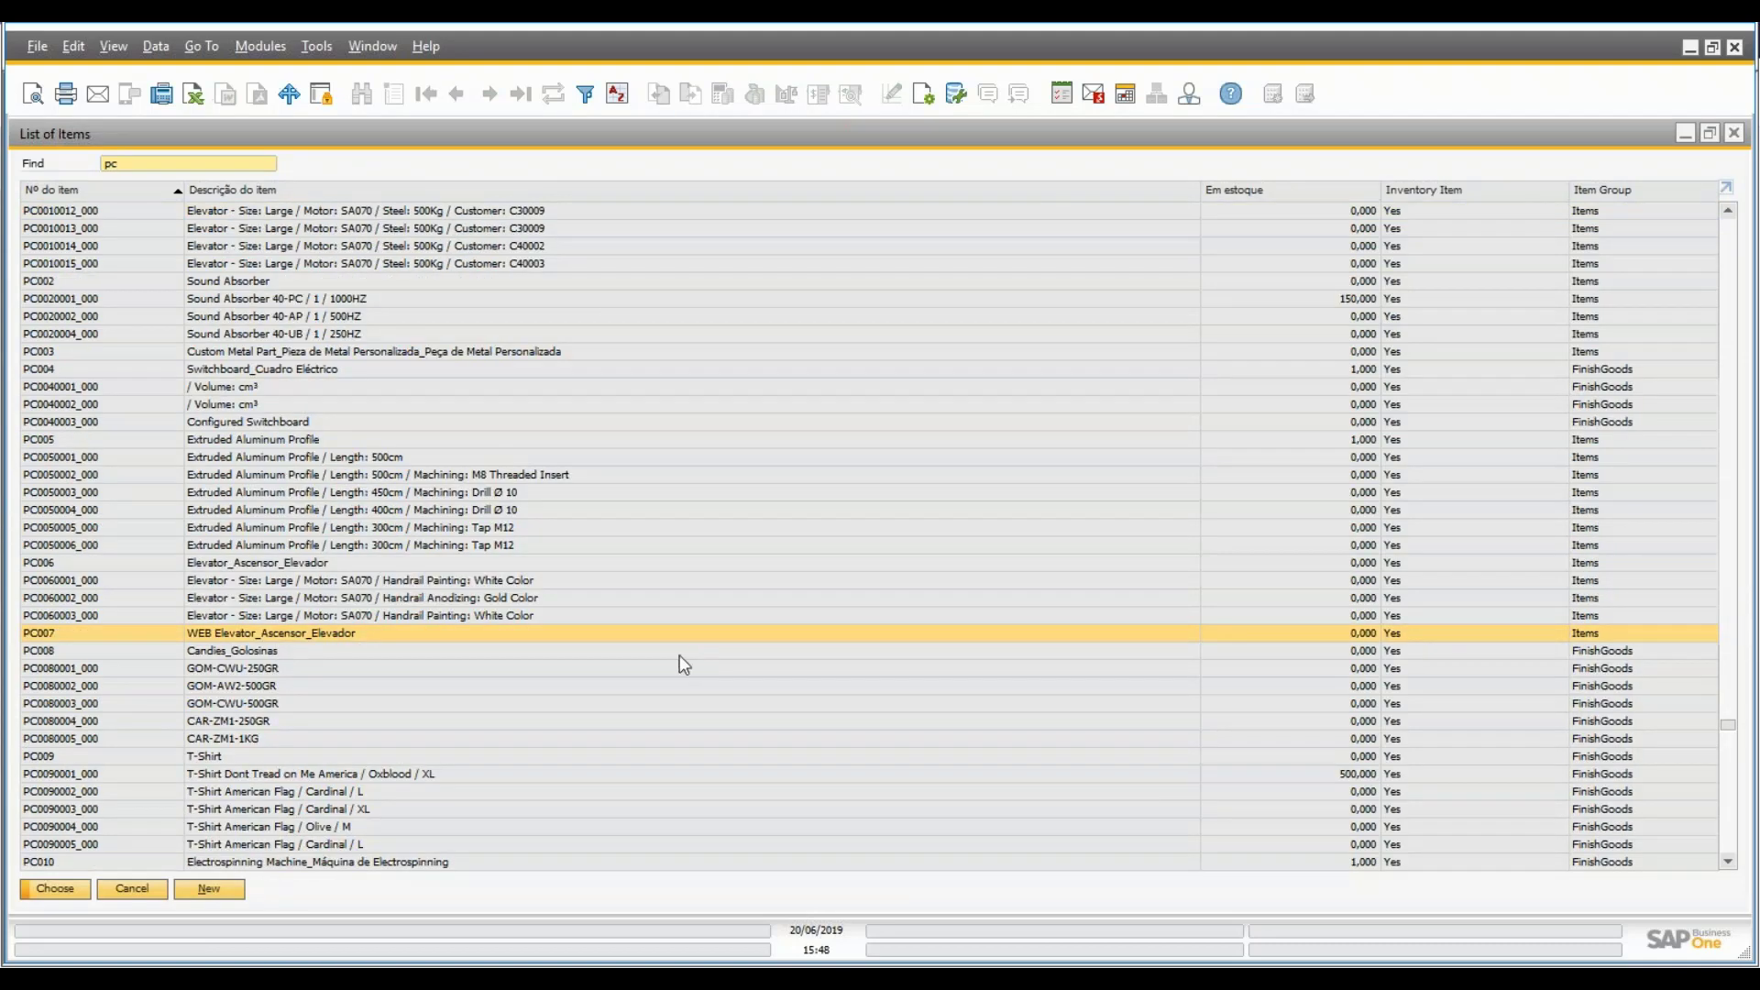
click(55, 890)
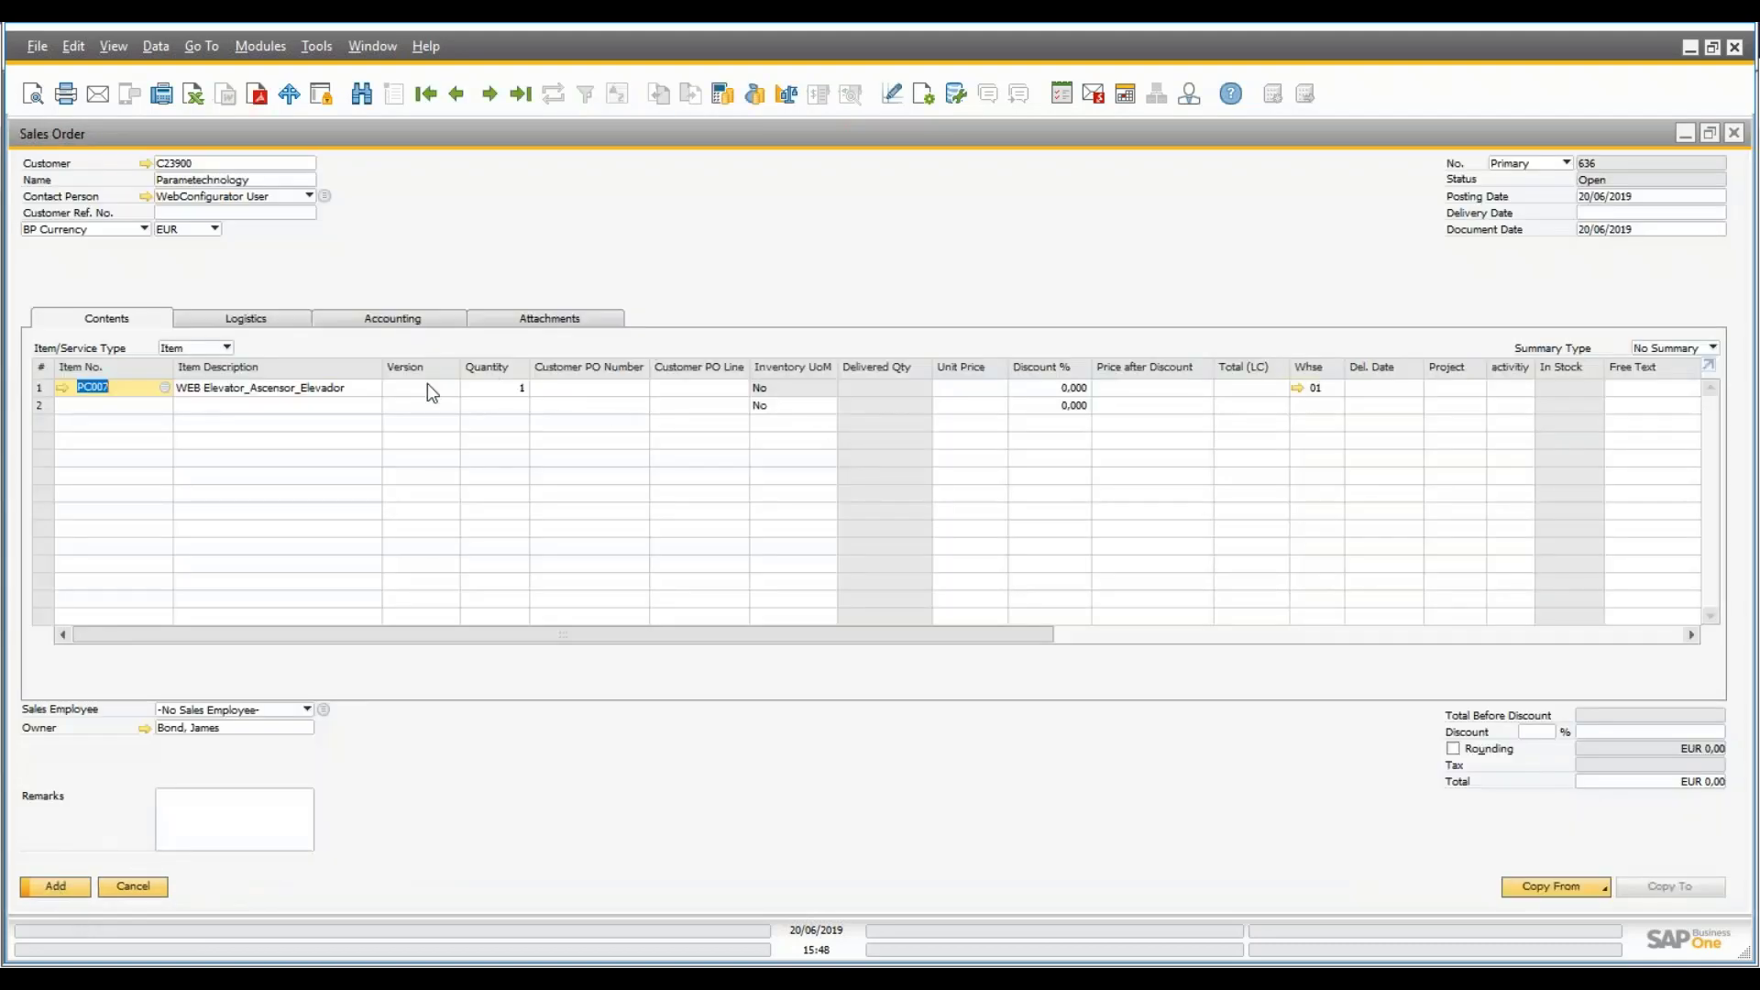
key(Tab)
key(Tab)
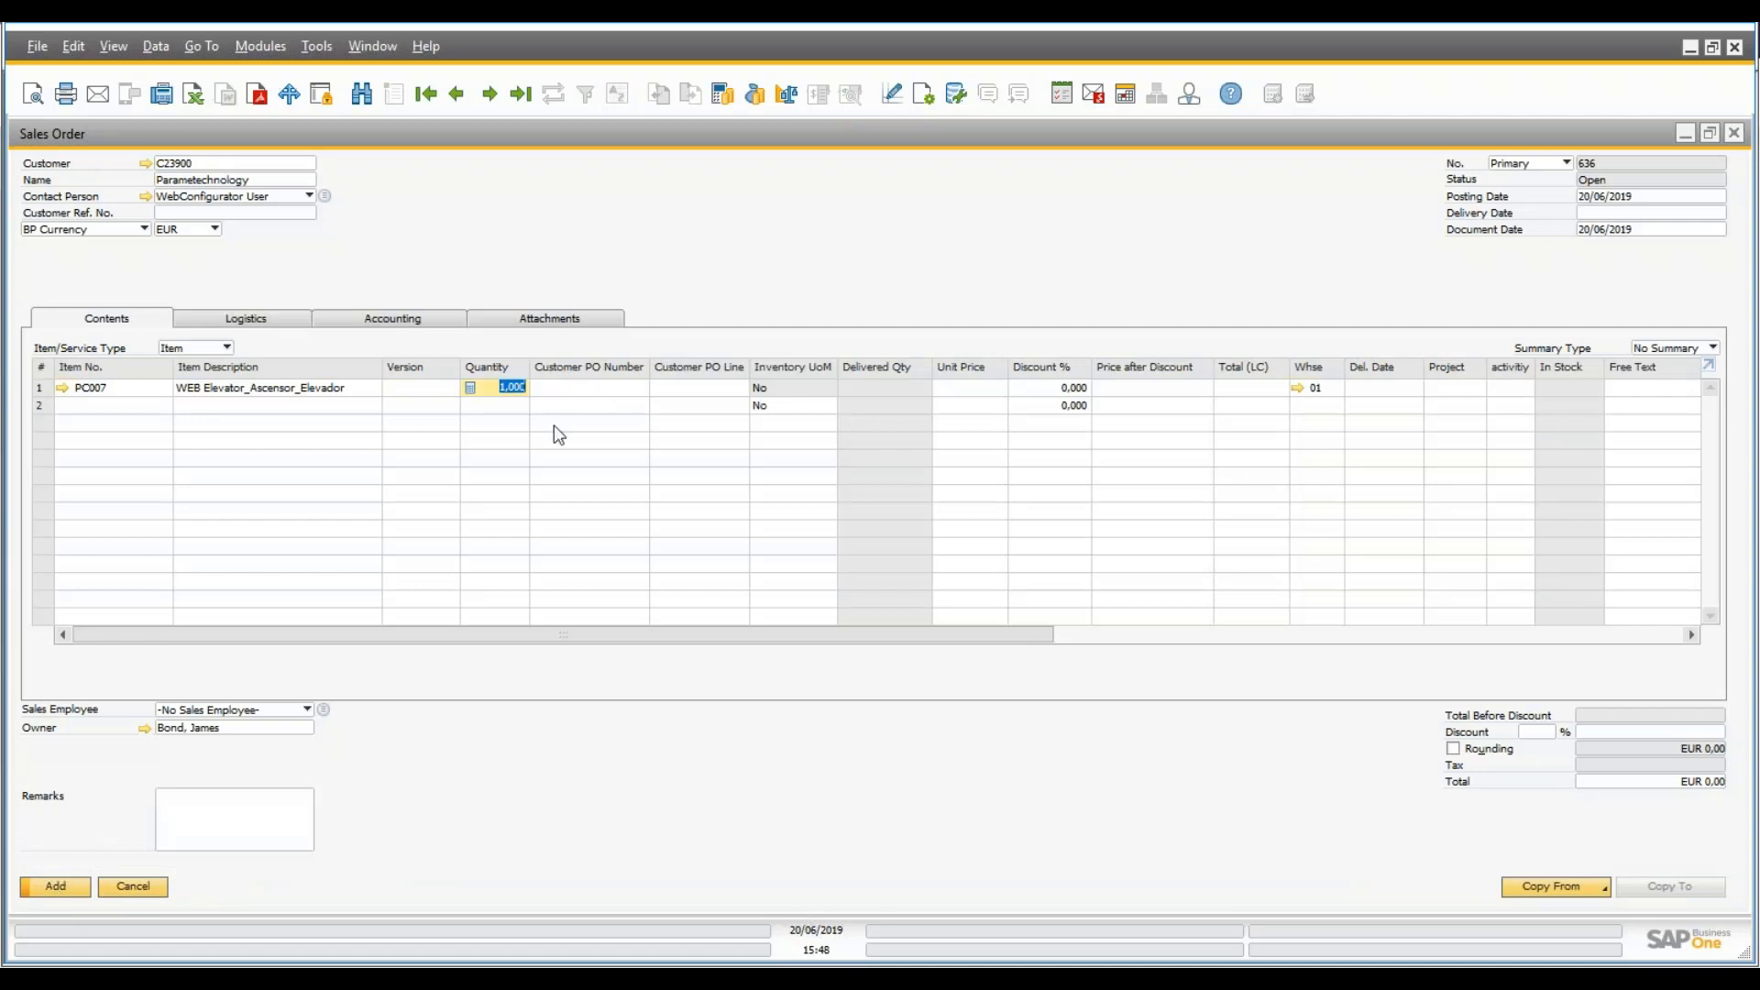
- Start a new configuration for line 1 and load saved variant 358
right_click(513, 388)
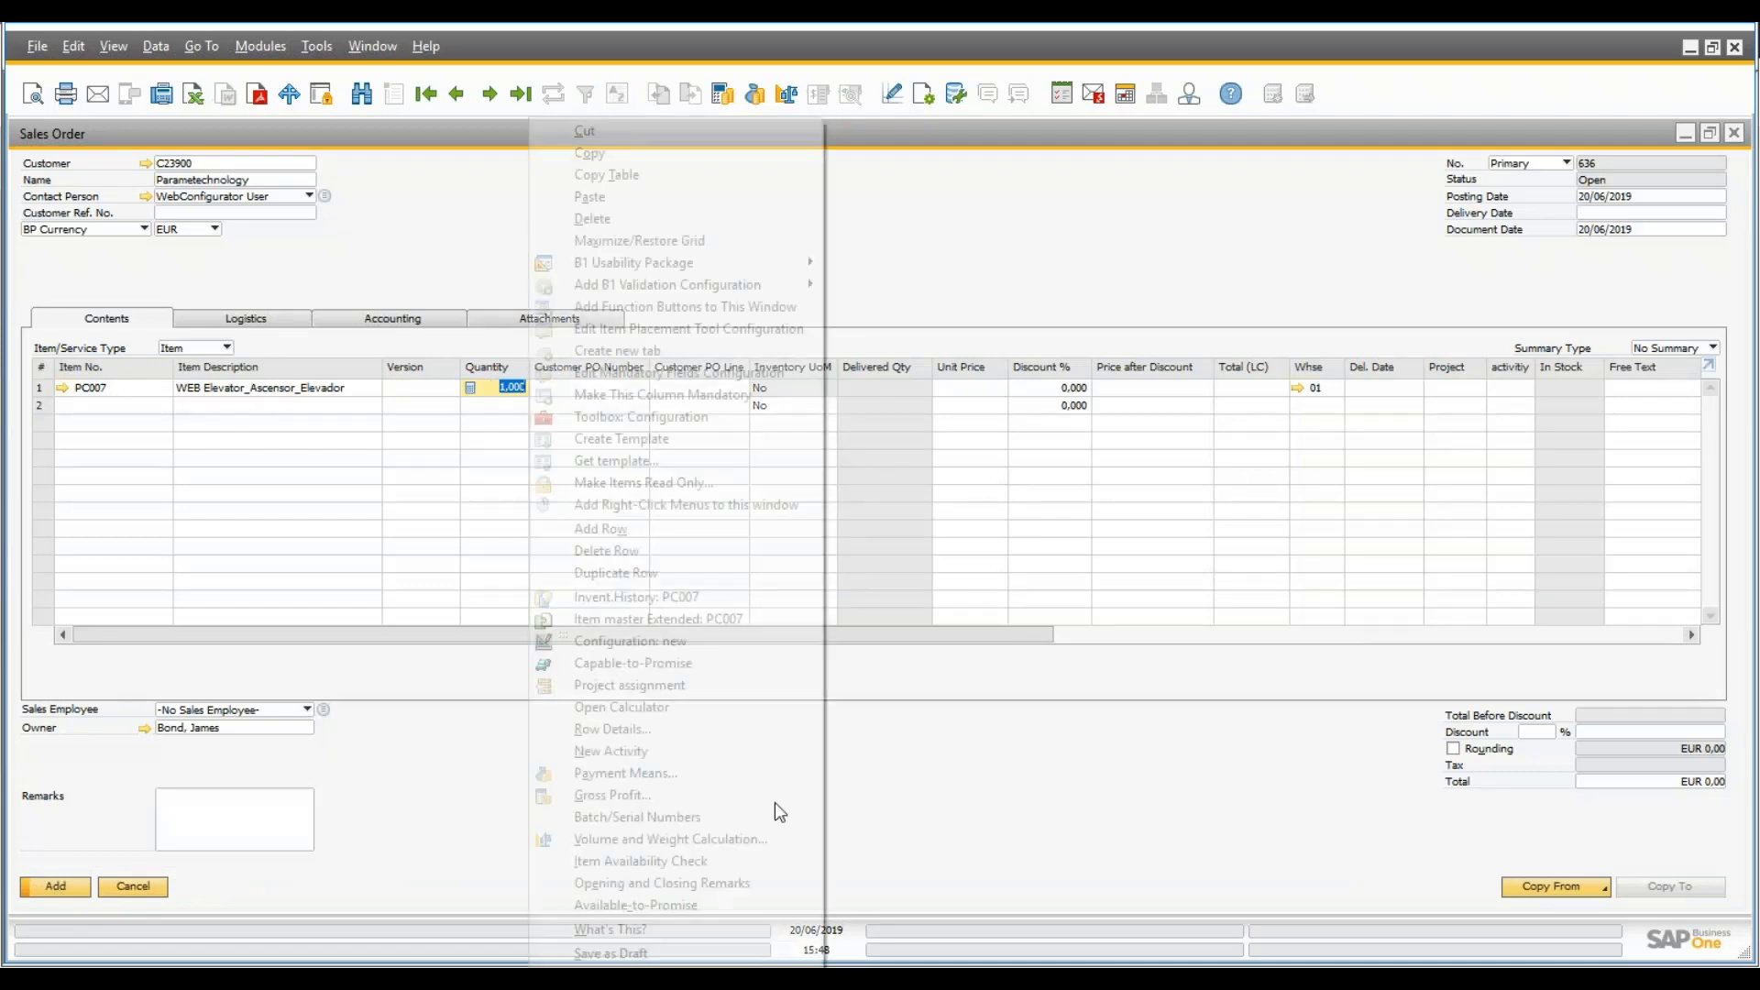
click(702, 640)
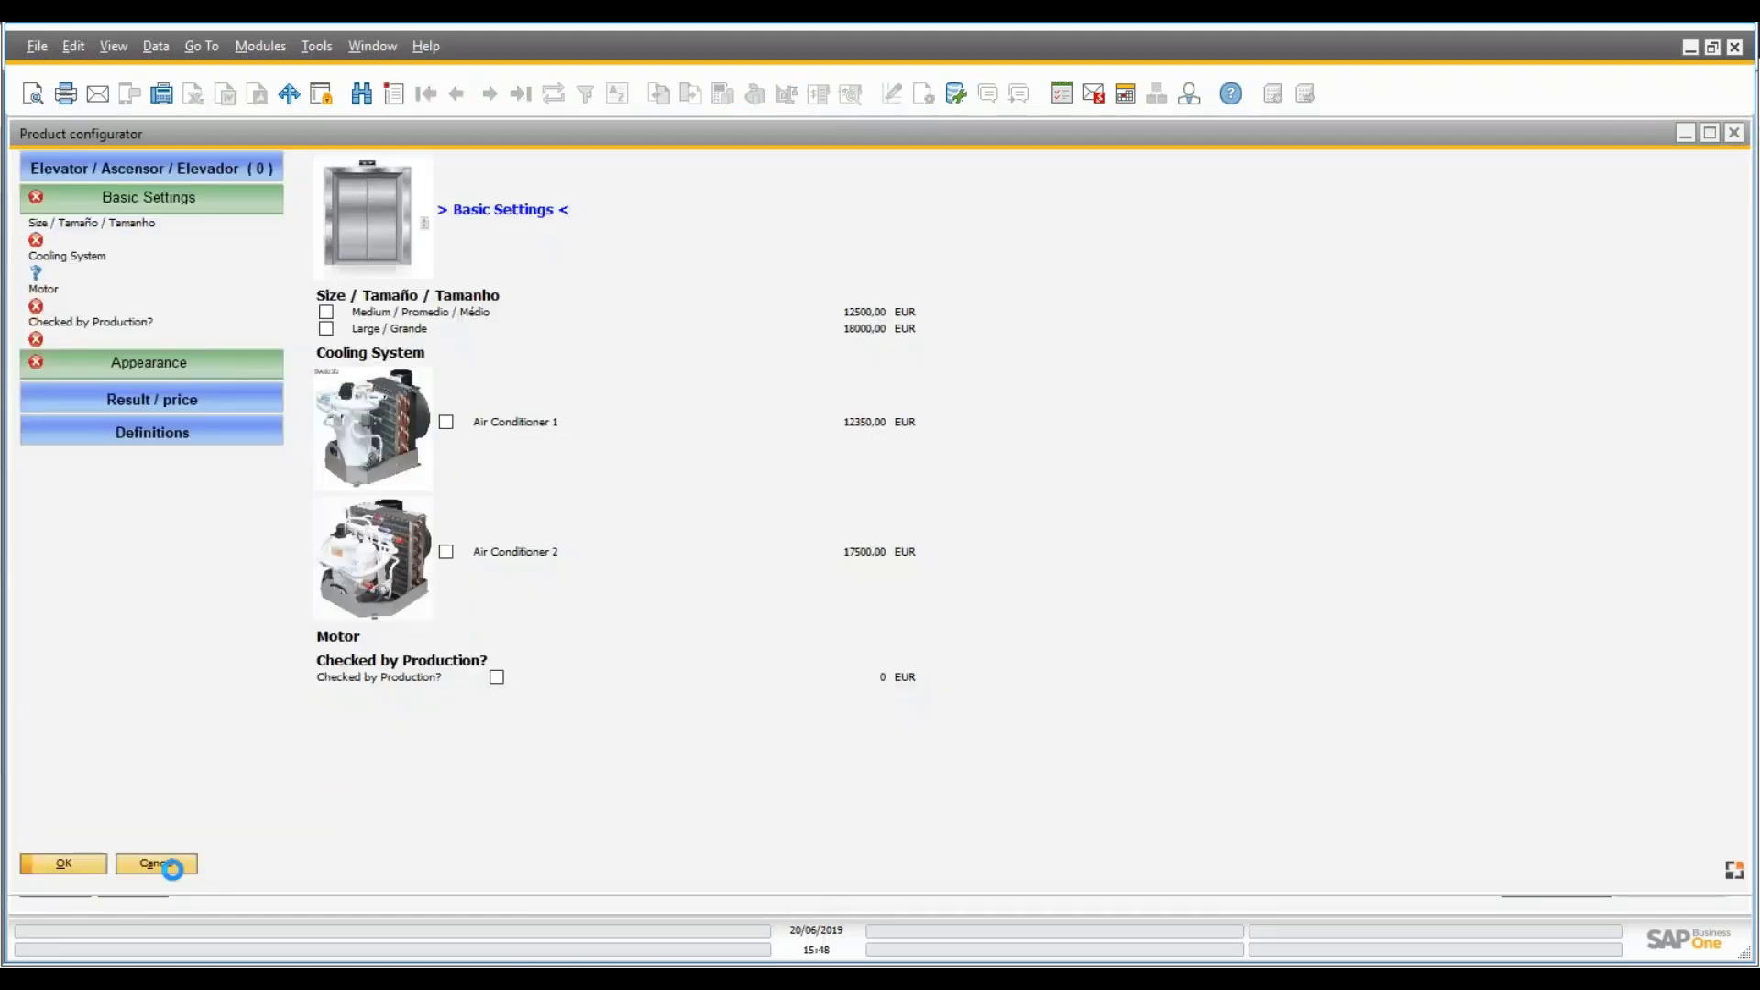
click(131, 433)
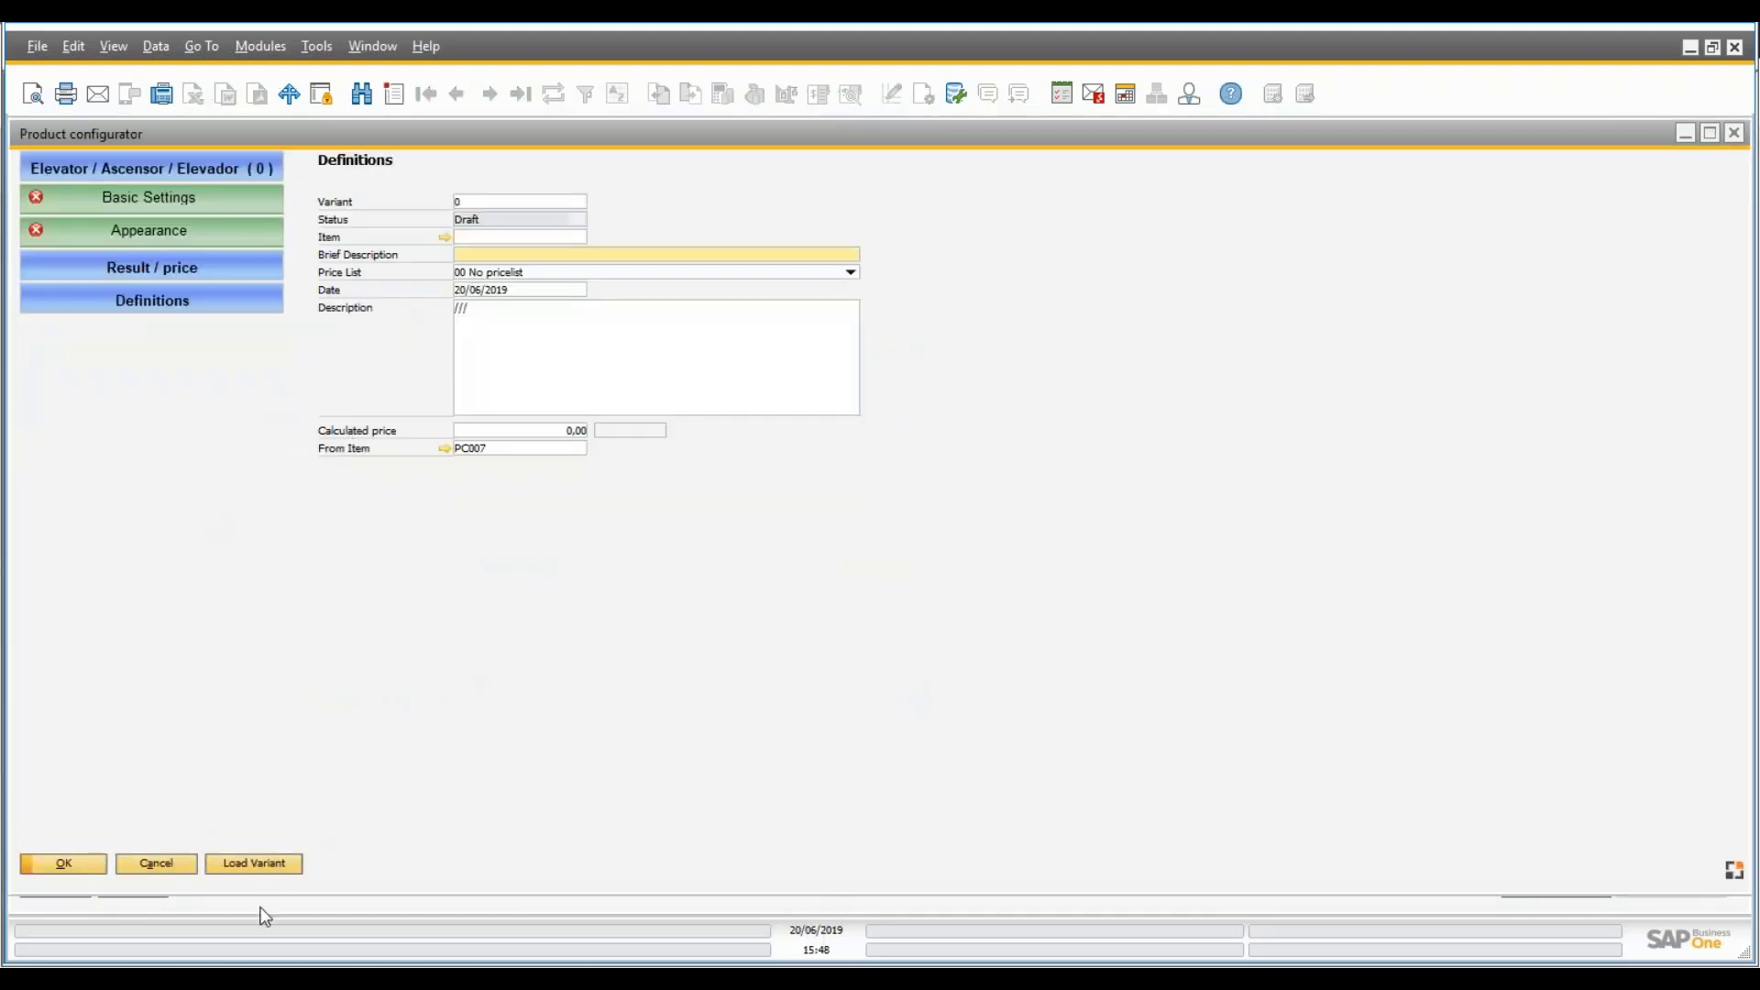
click(266, 869)
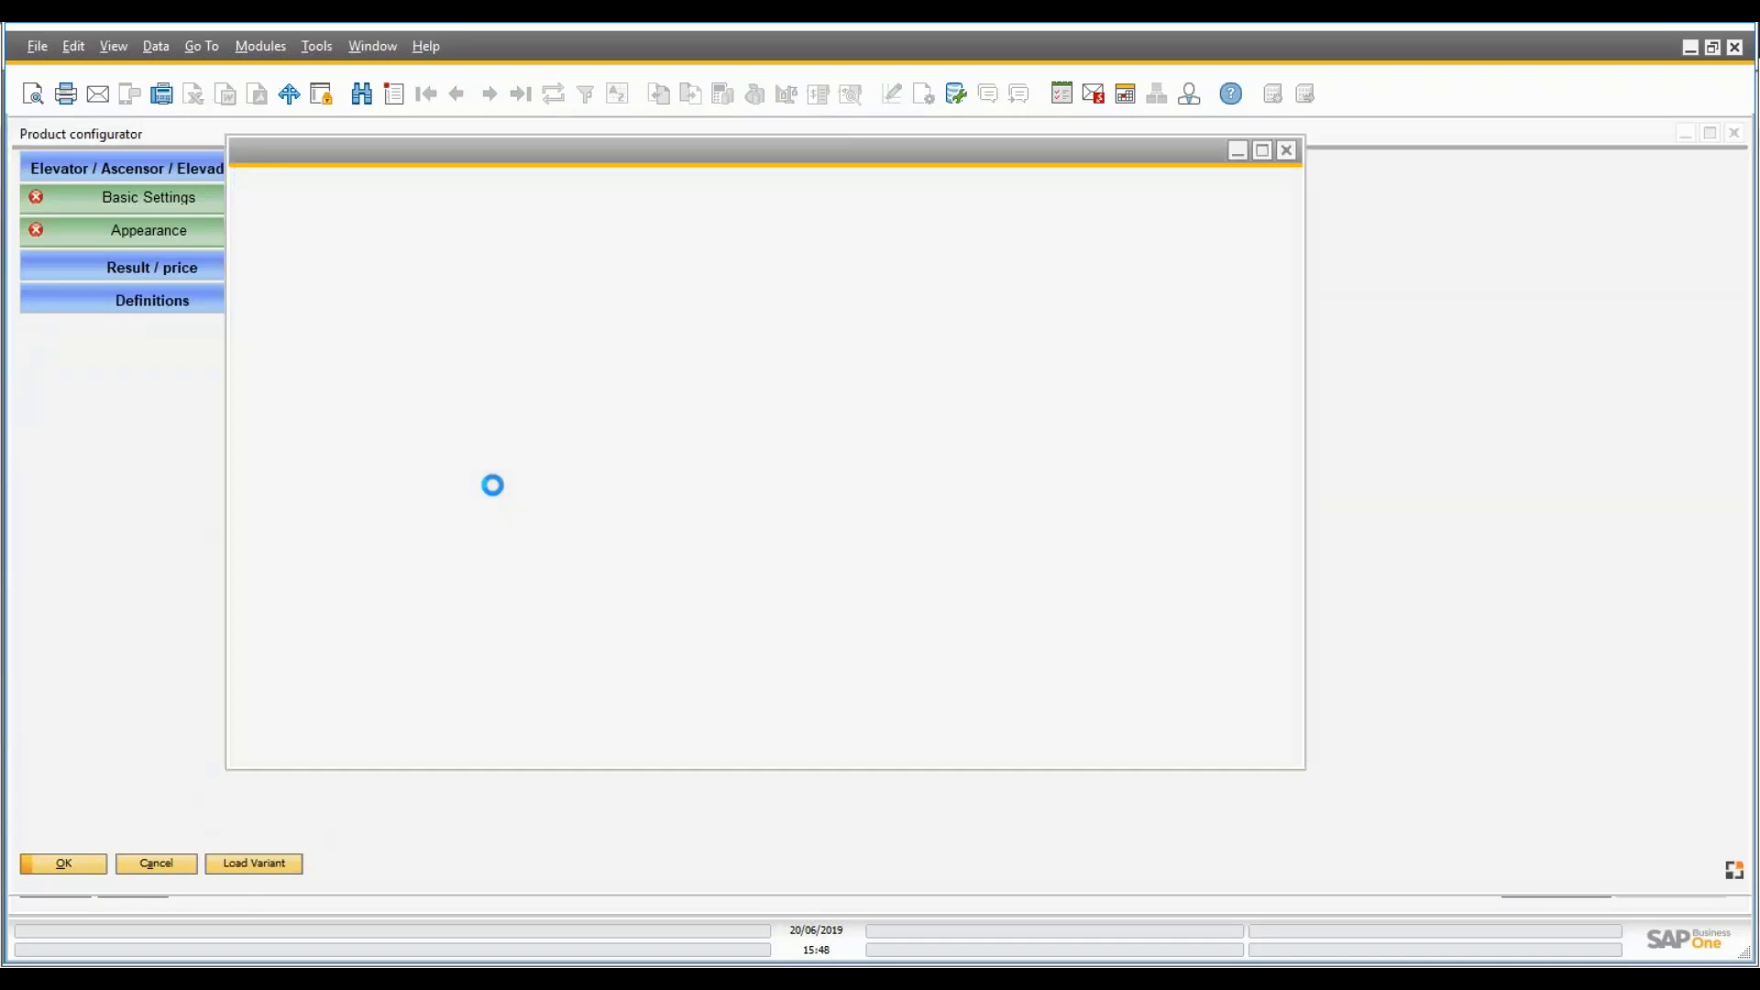
scroll(1295, 464, down, 20)
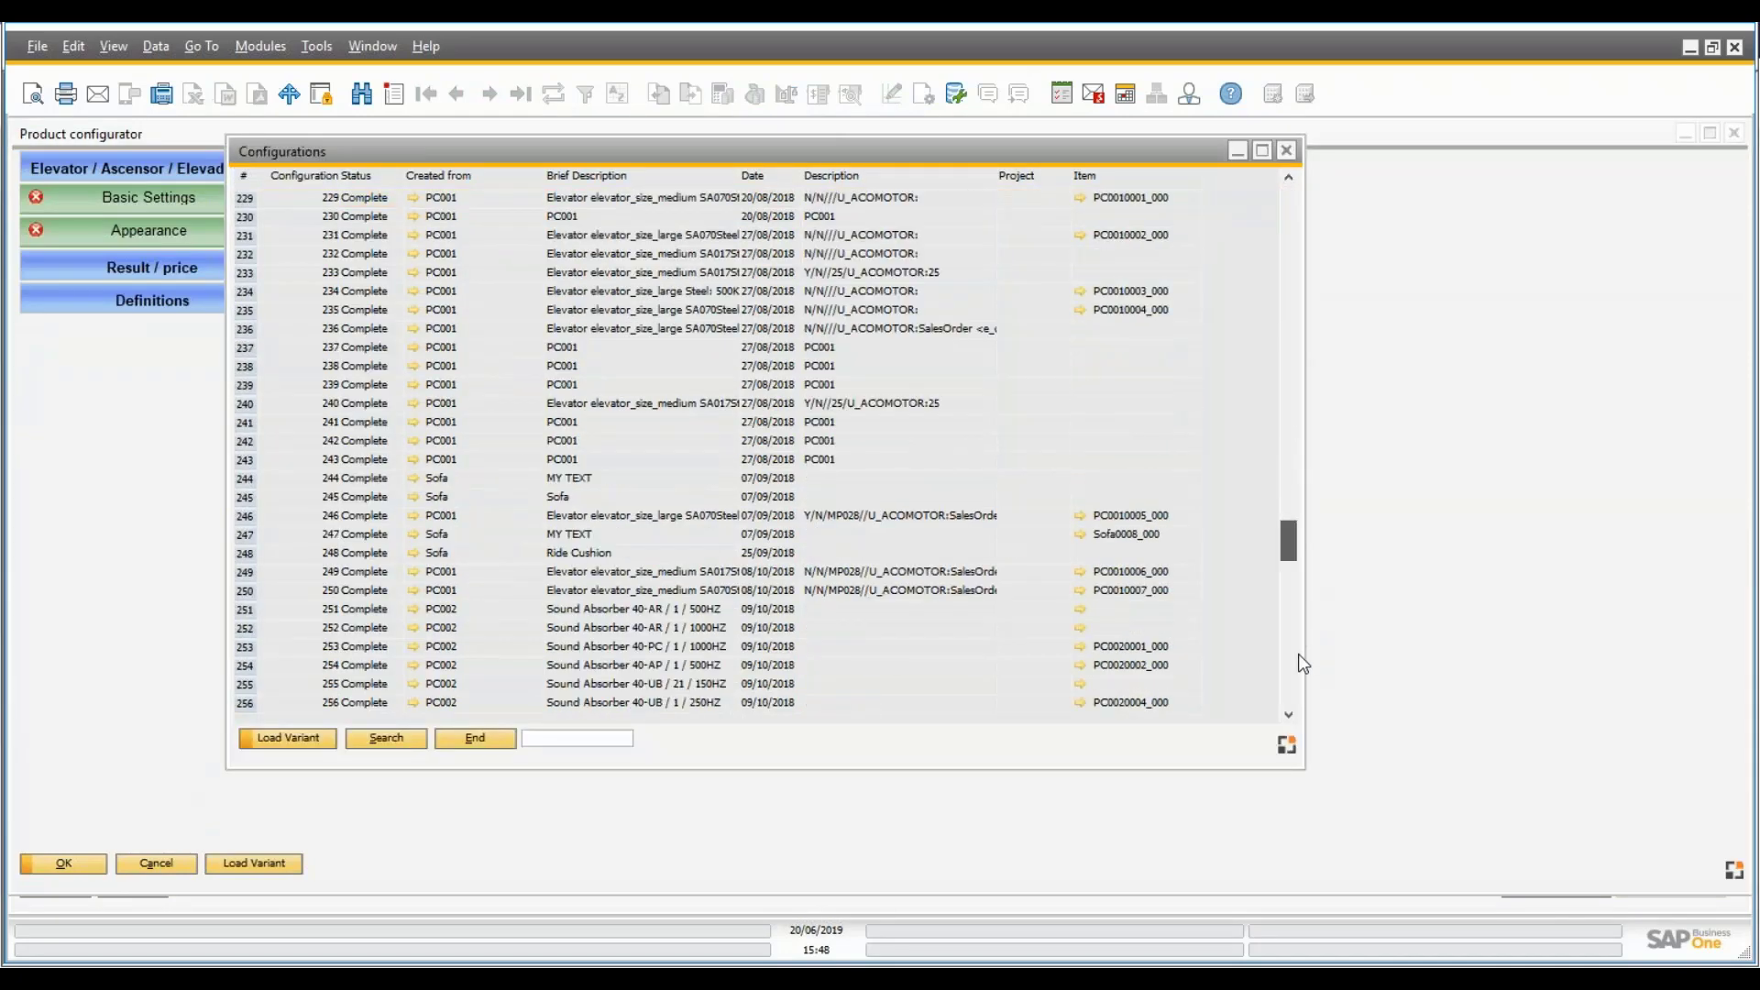
click(543, 704)
double_click(542, 704)
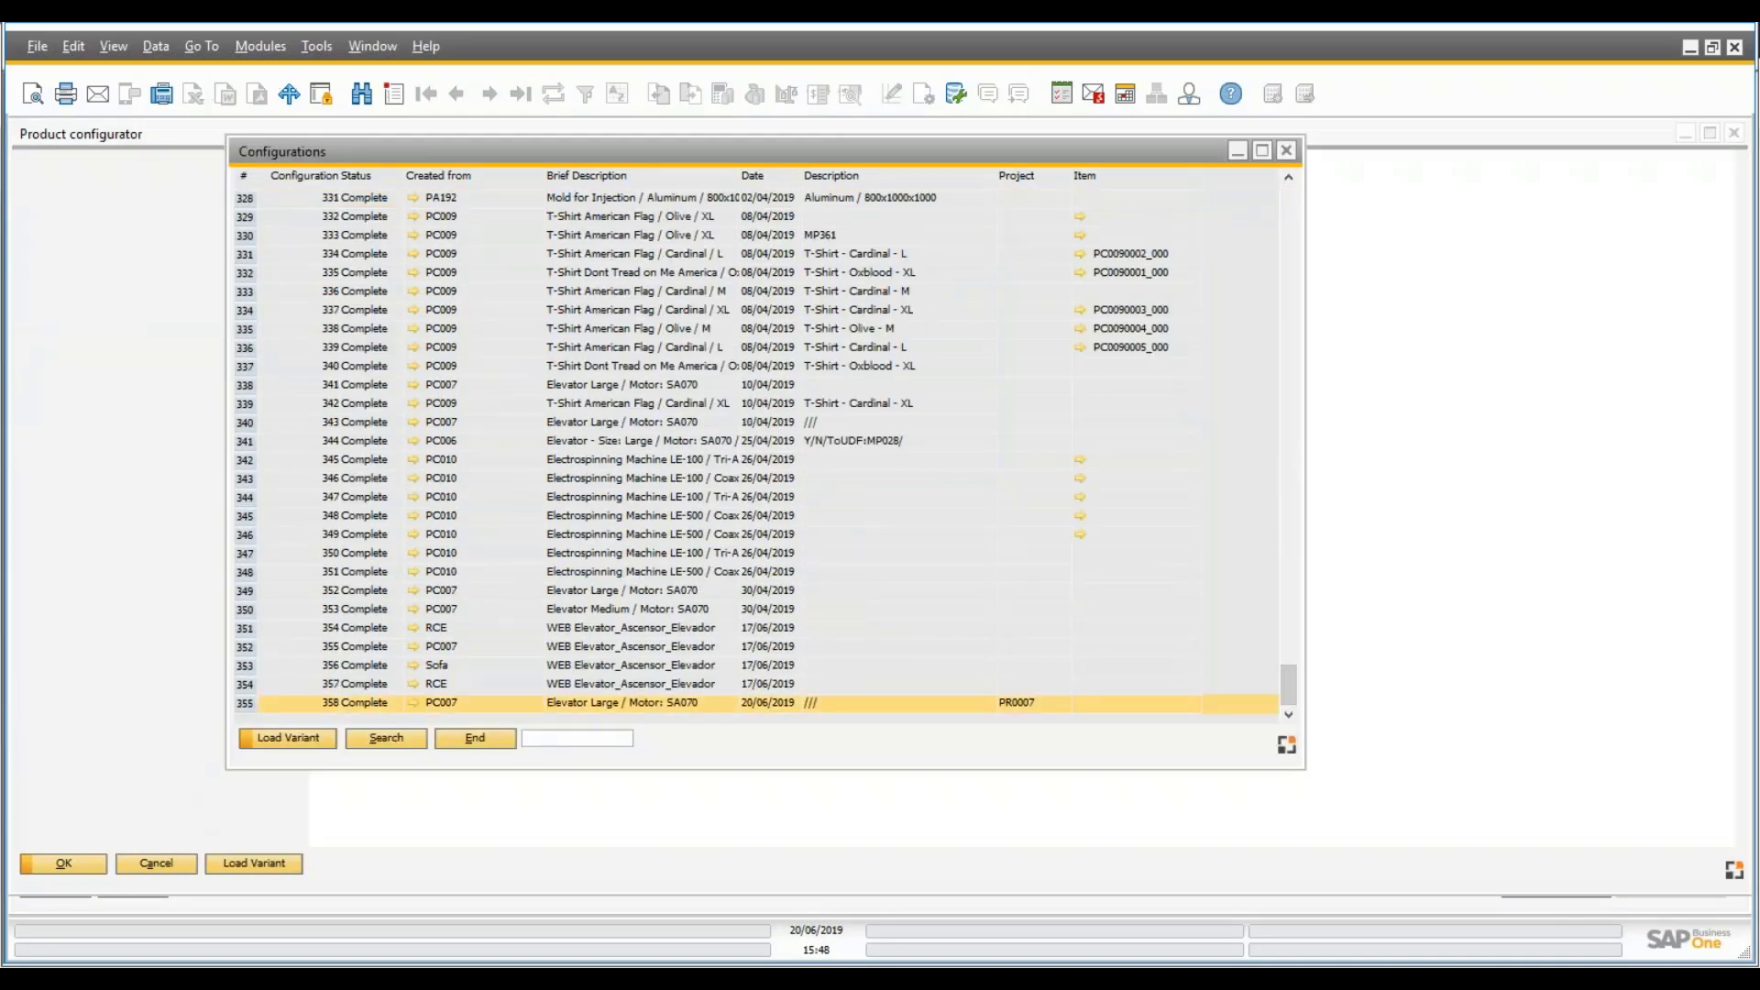
- Review variant 358's basic settings, appearance and 47.700,00 EUR price, then accept it for the line
click(201, 212)
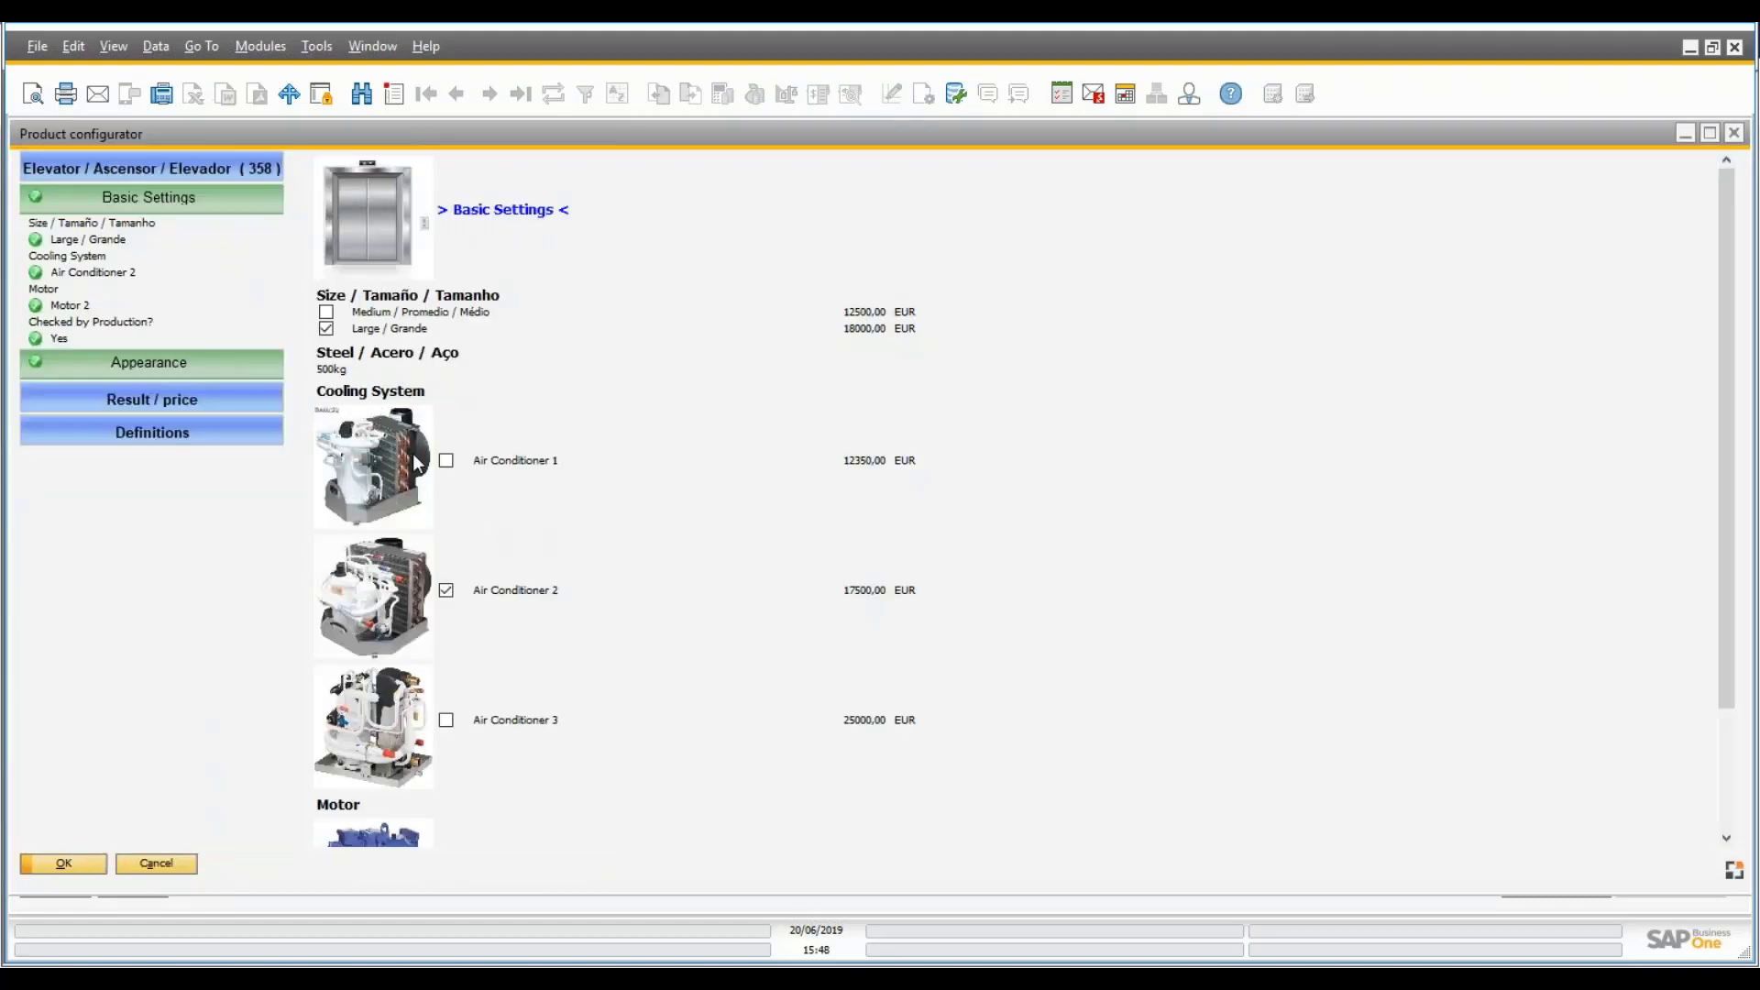
scroll(510, 451, down, 3)
click(189, 364)
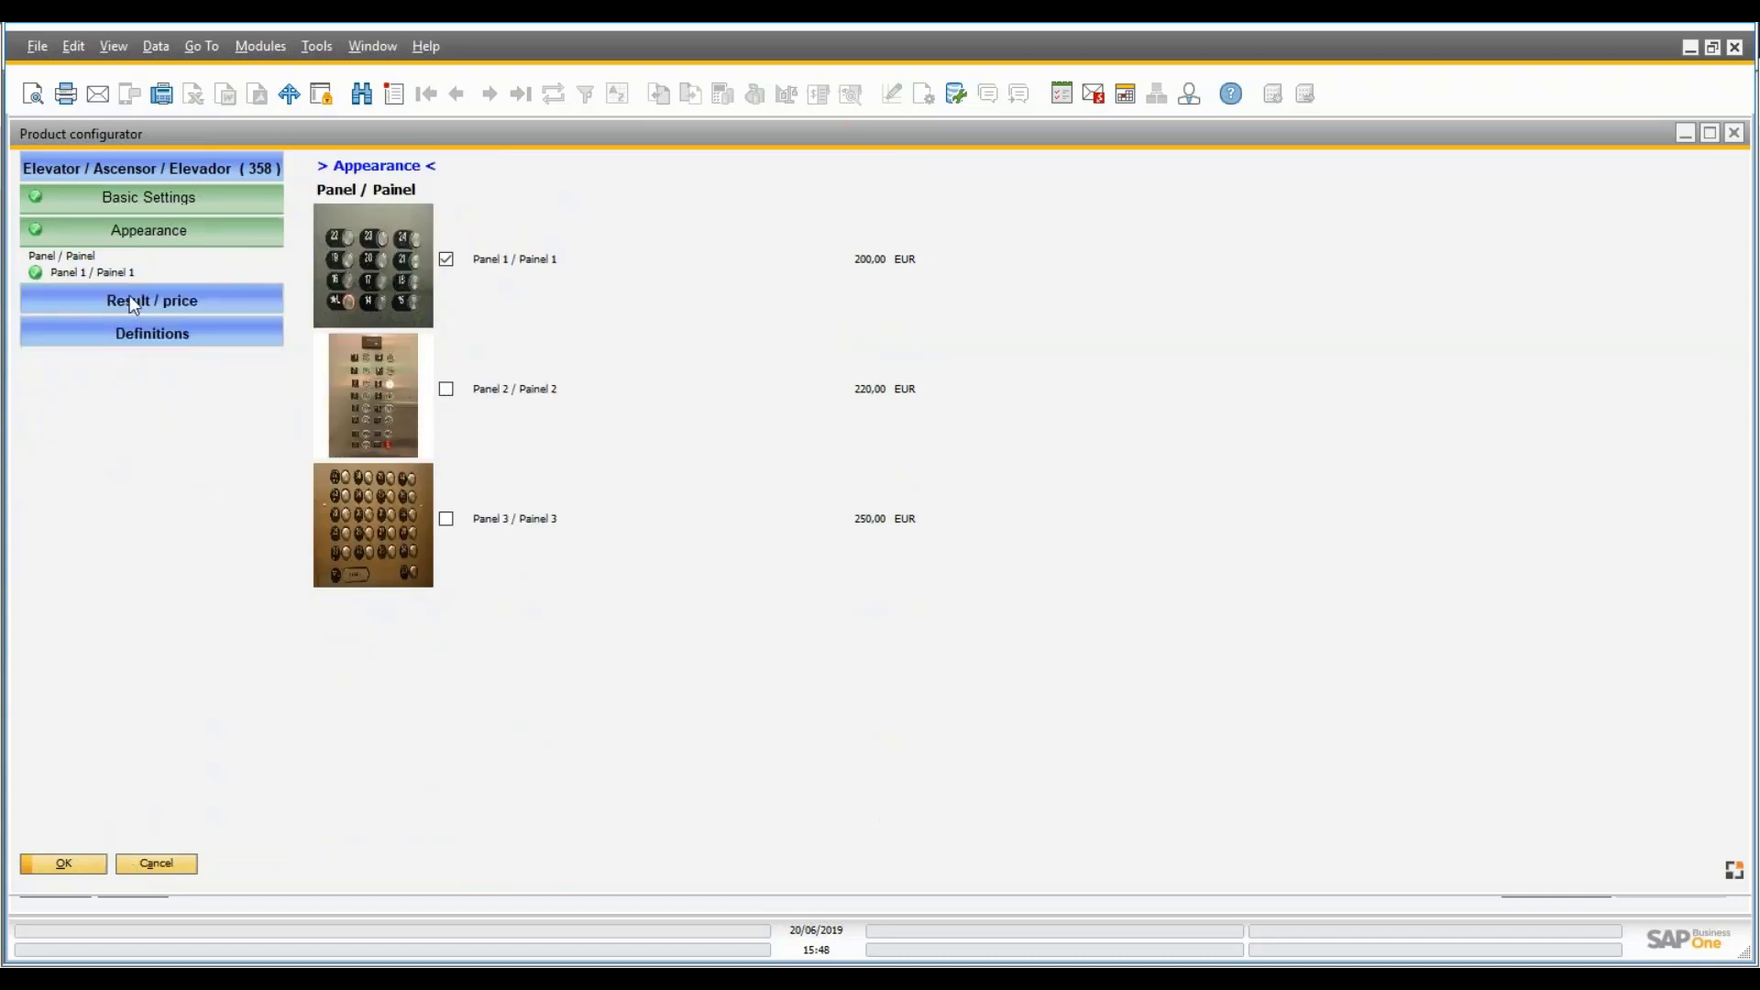
click(129, 299)
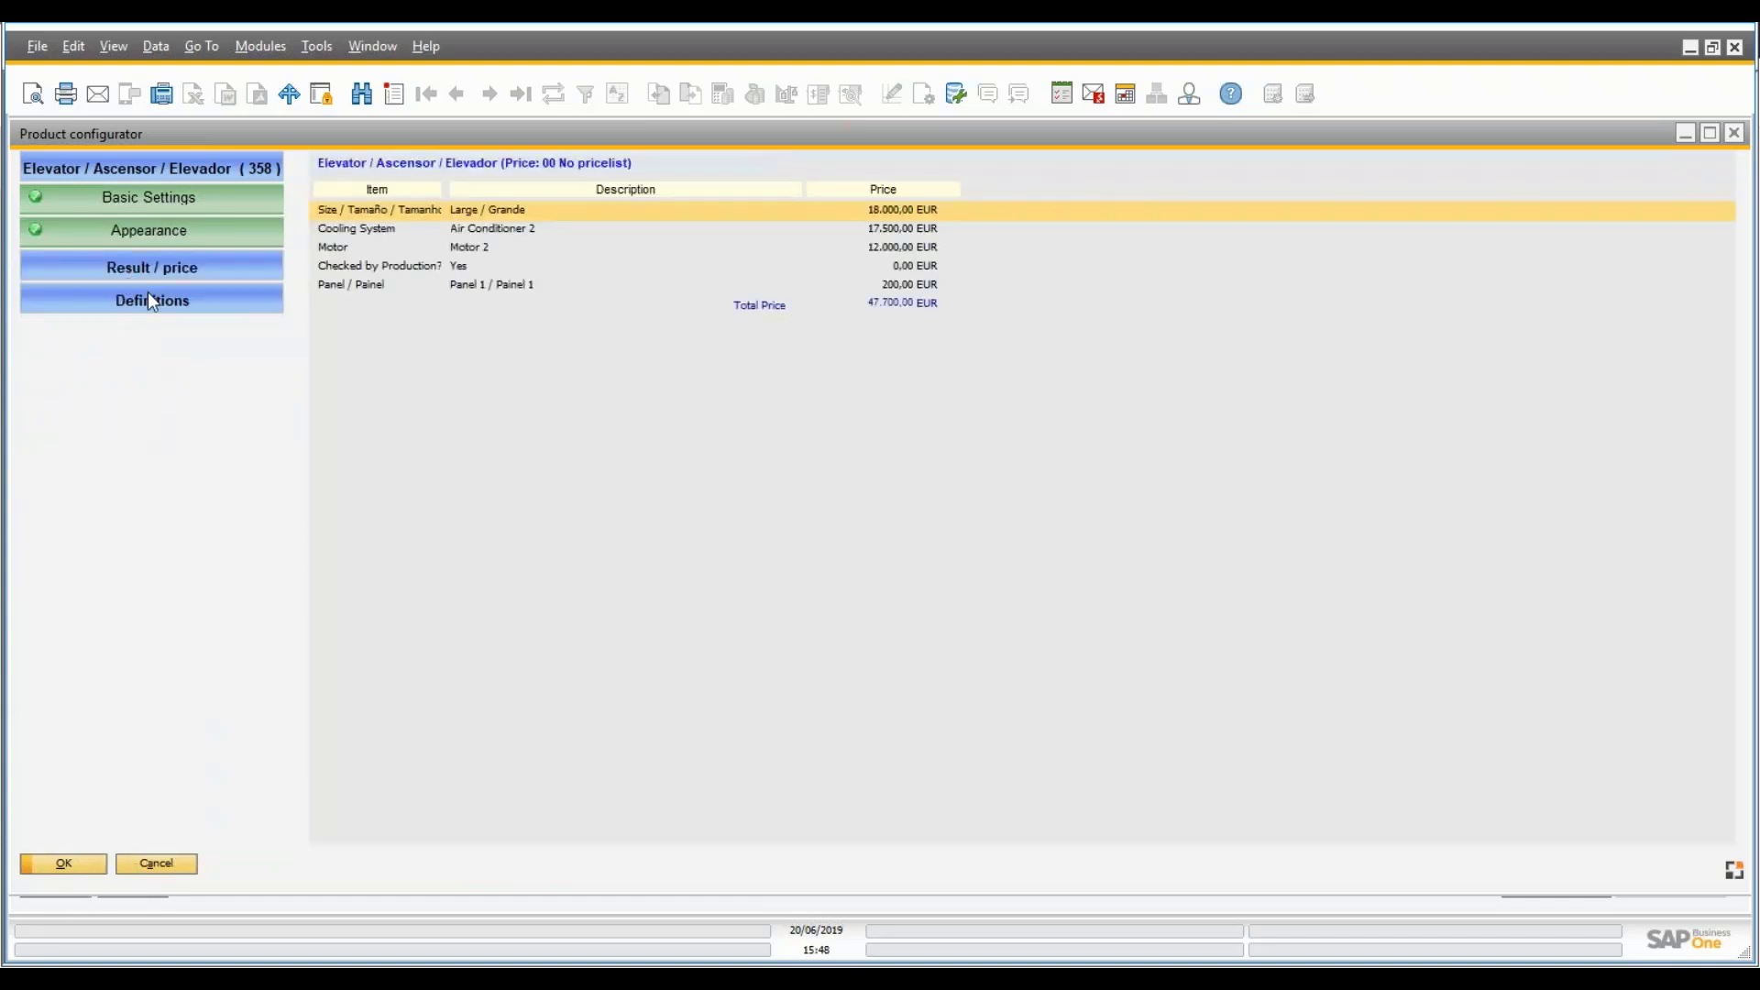
click(153, 301)
click(77, 866)
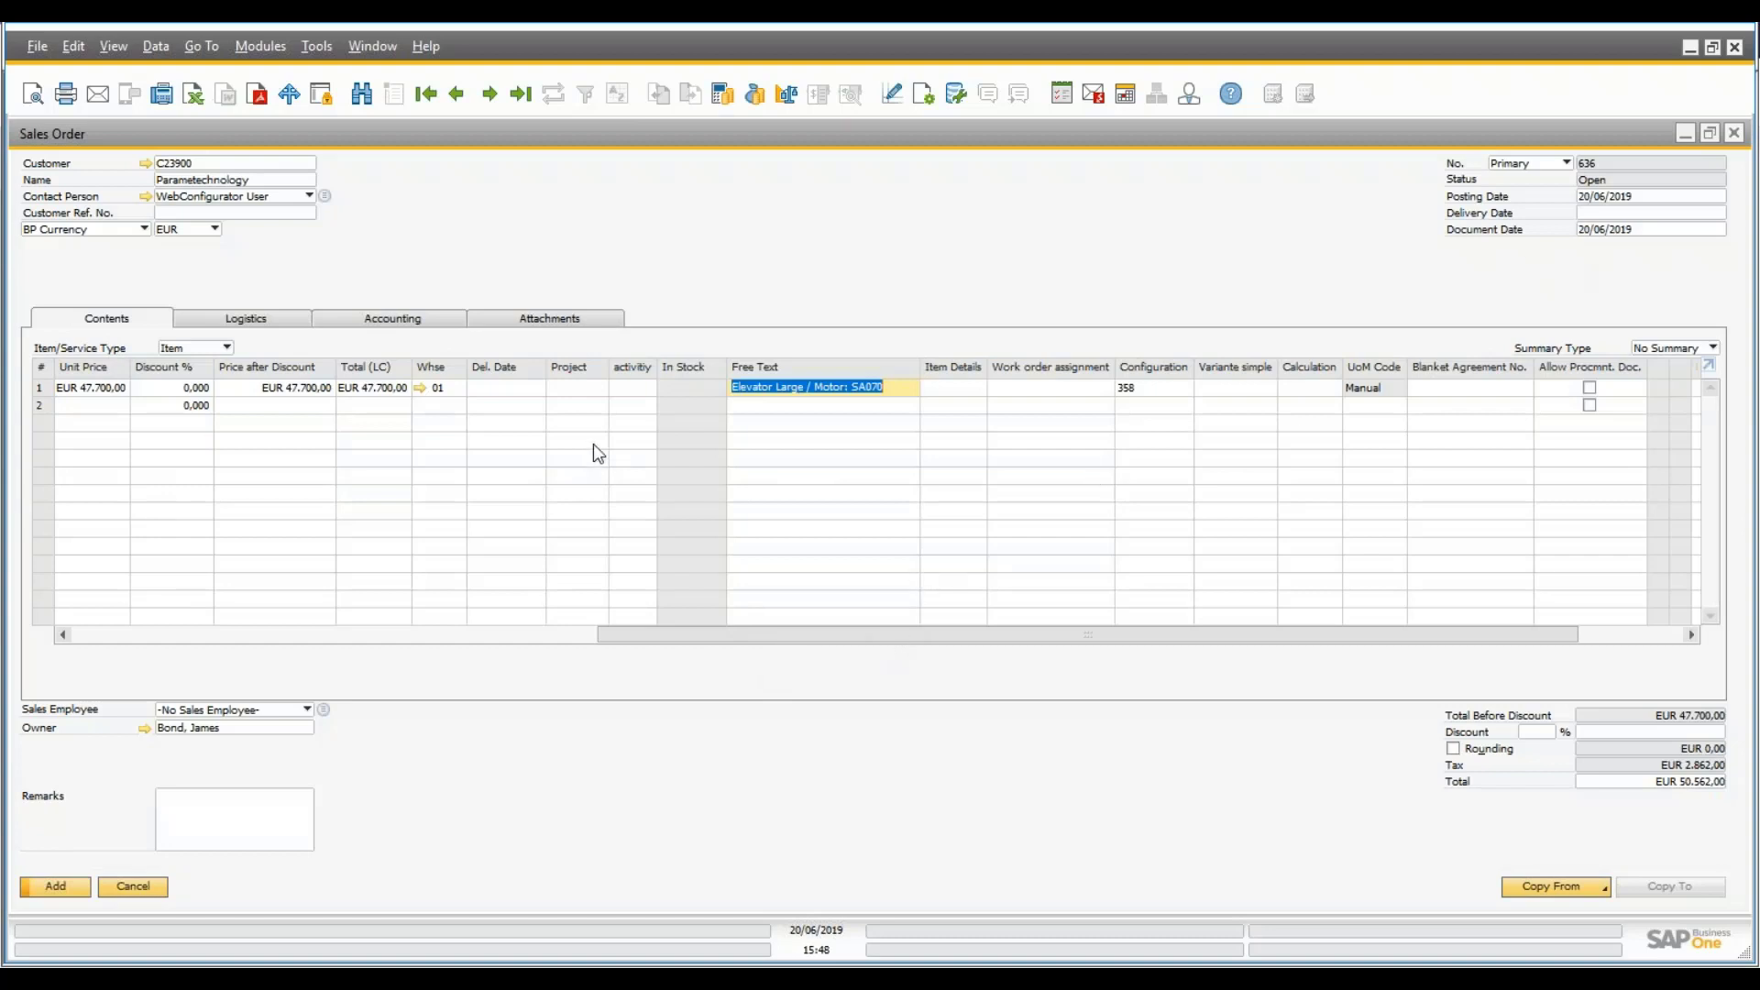
- Assign line 1 to project PR0007, activity 252 Sales Quotation
click(582, 388)
click(591, 388)
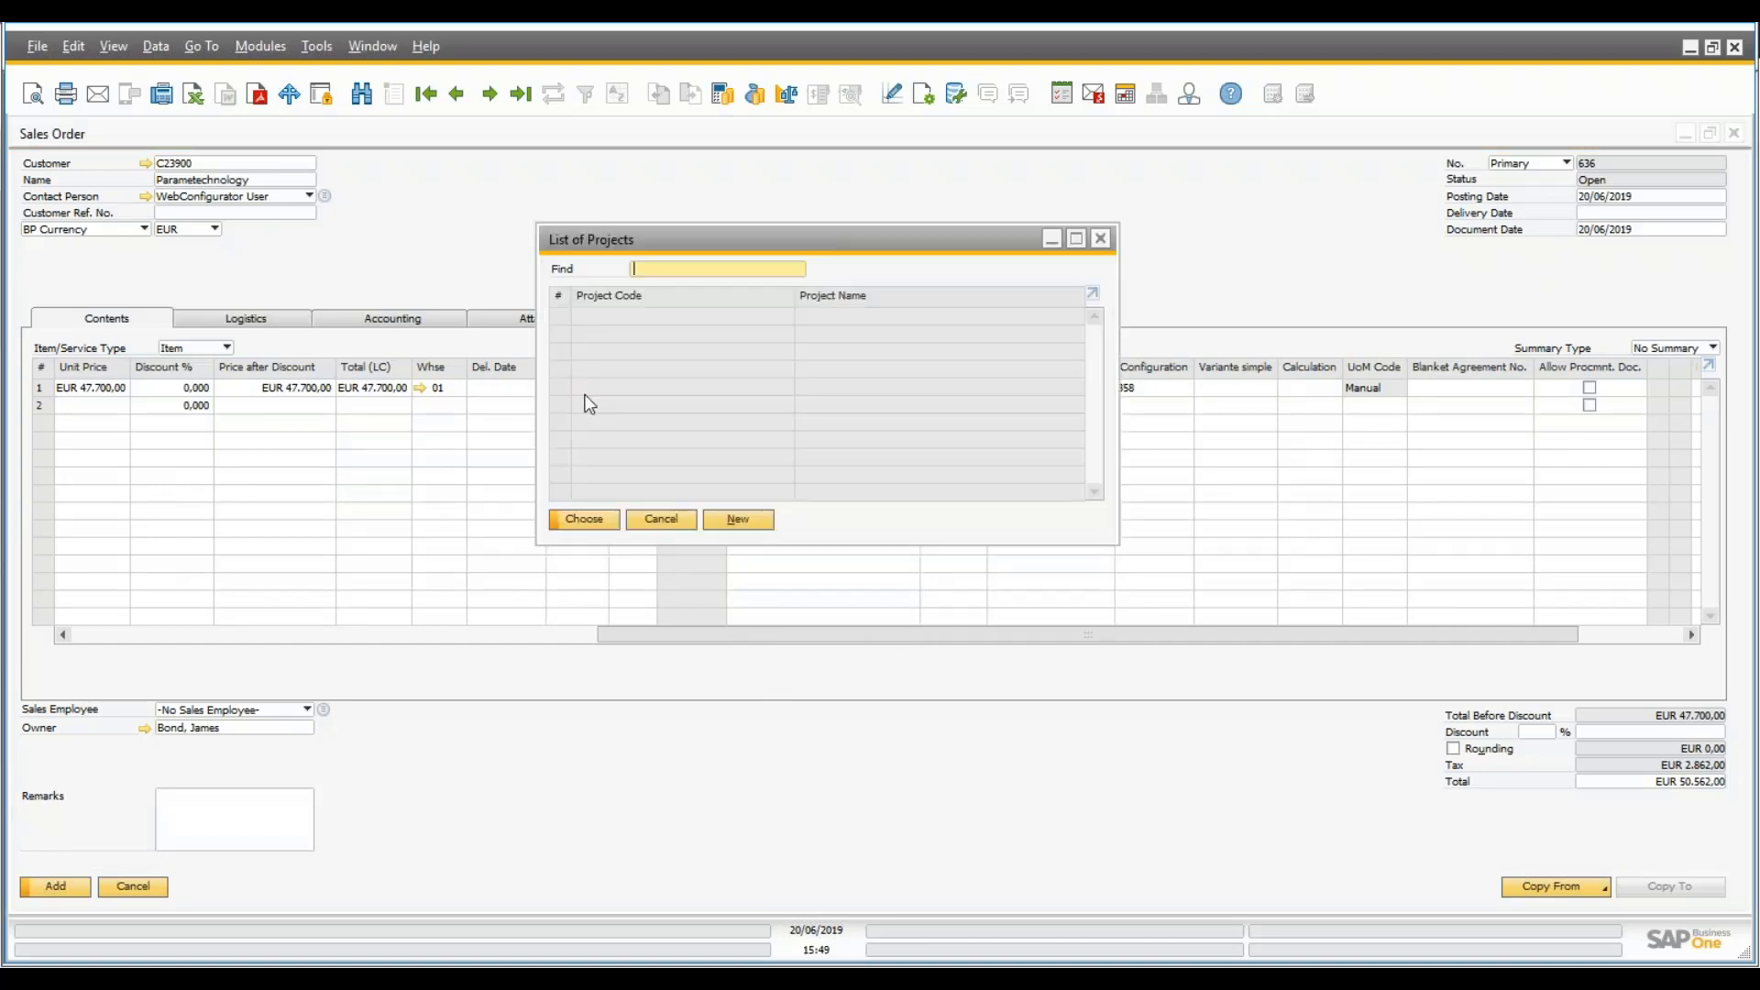
scroll(1095, 367, down, 1)
click(636, 493)
key(Return)
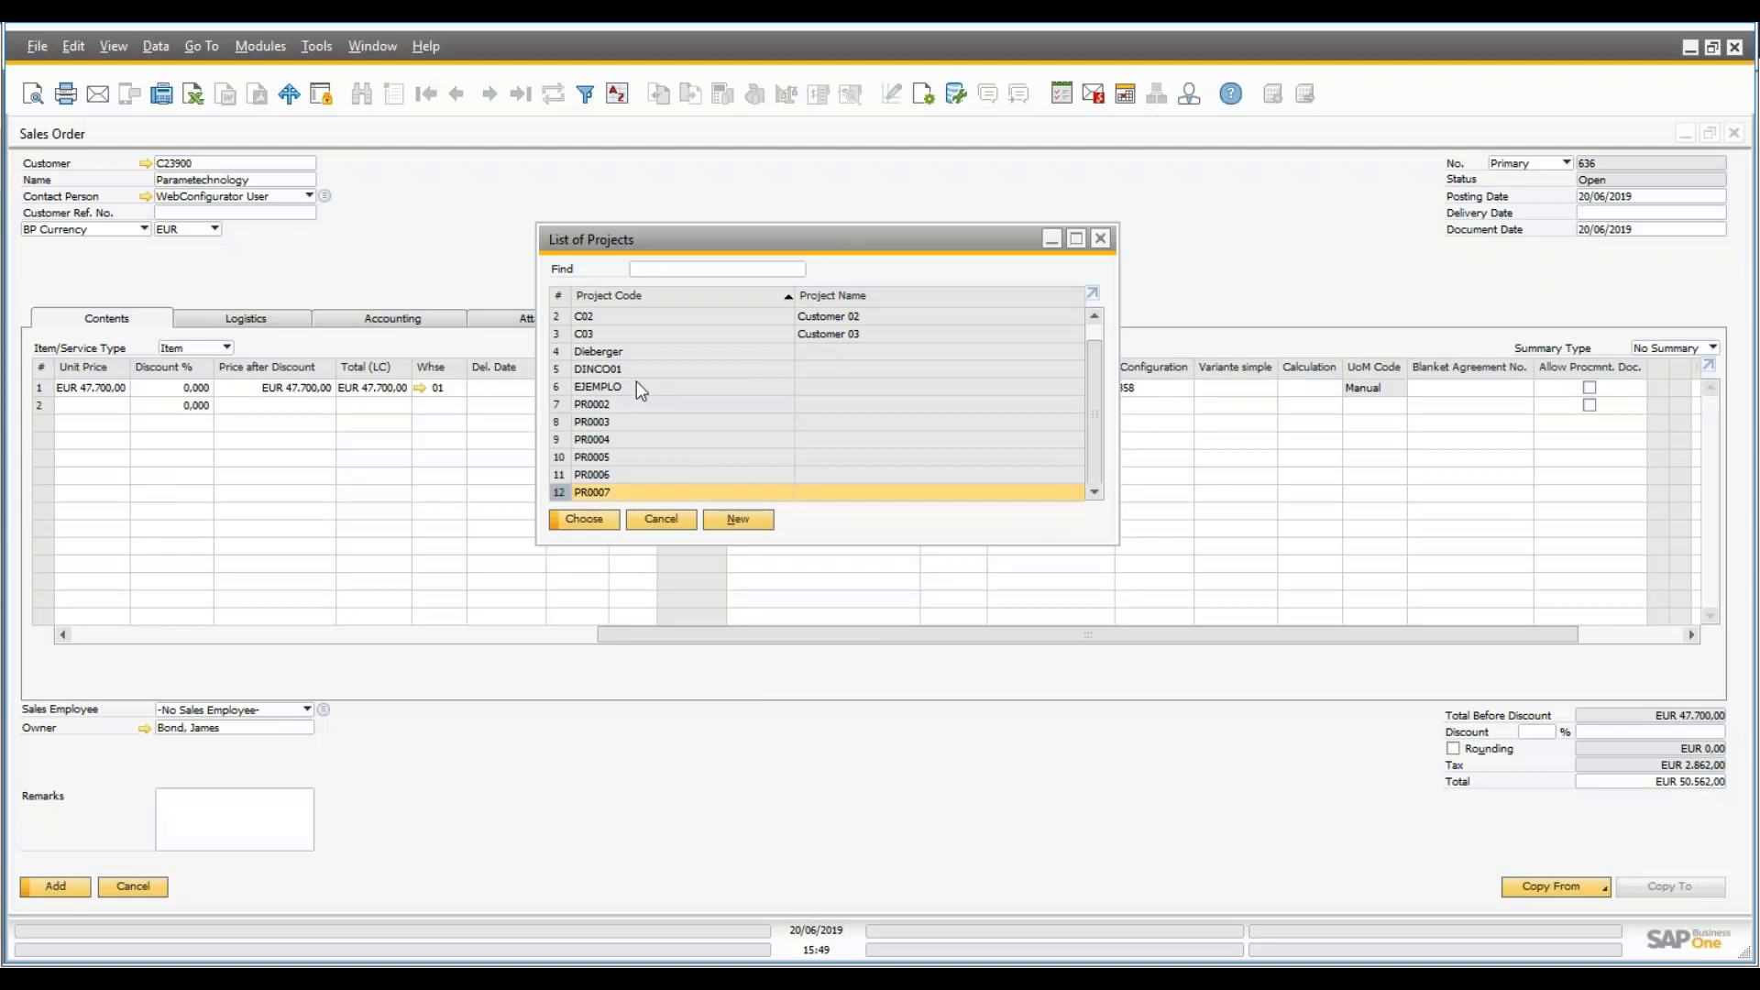
click(636, 389)
key(Tab)
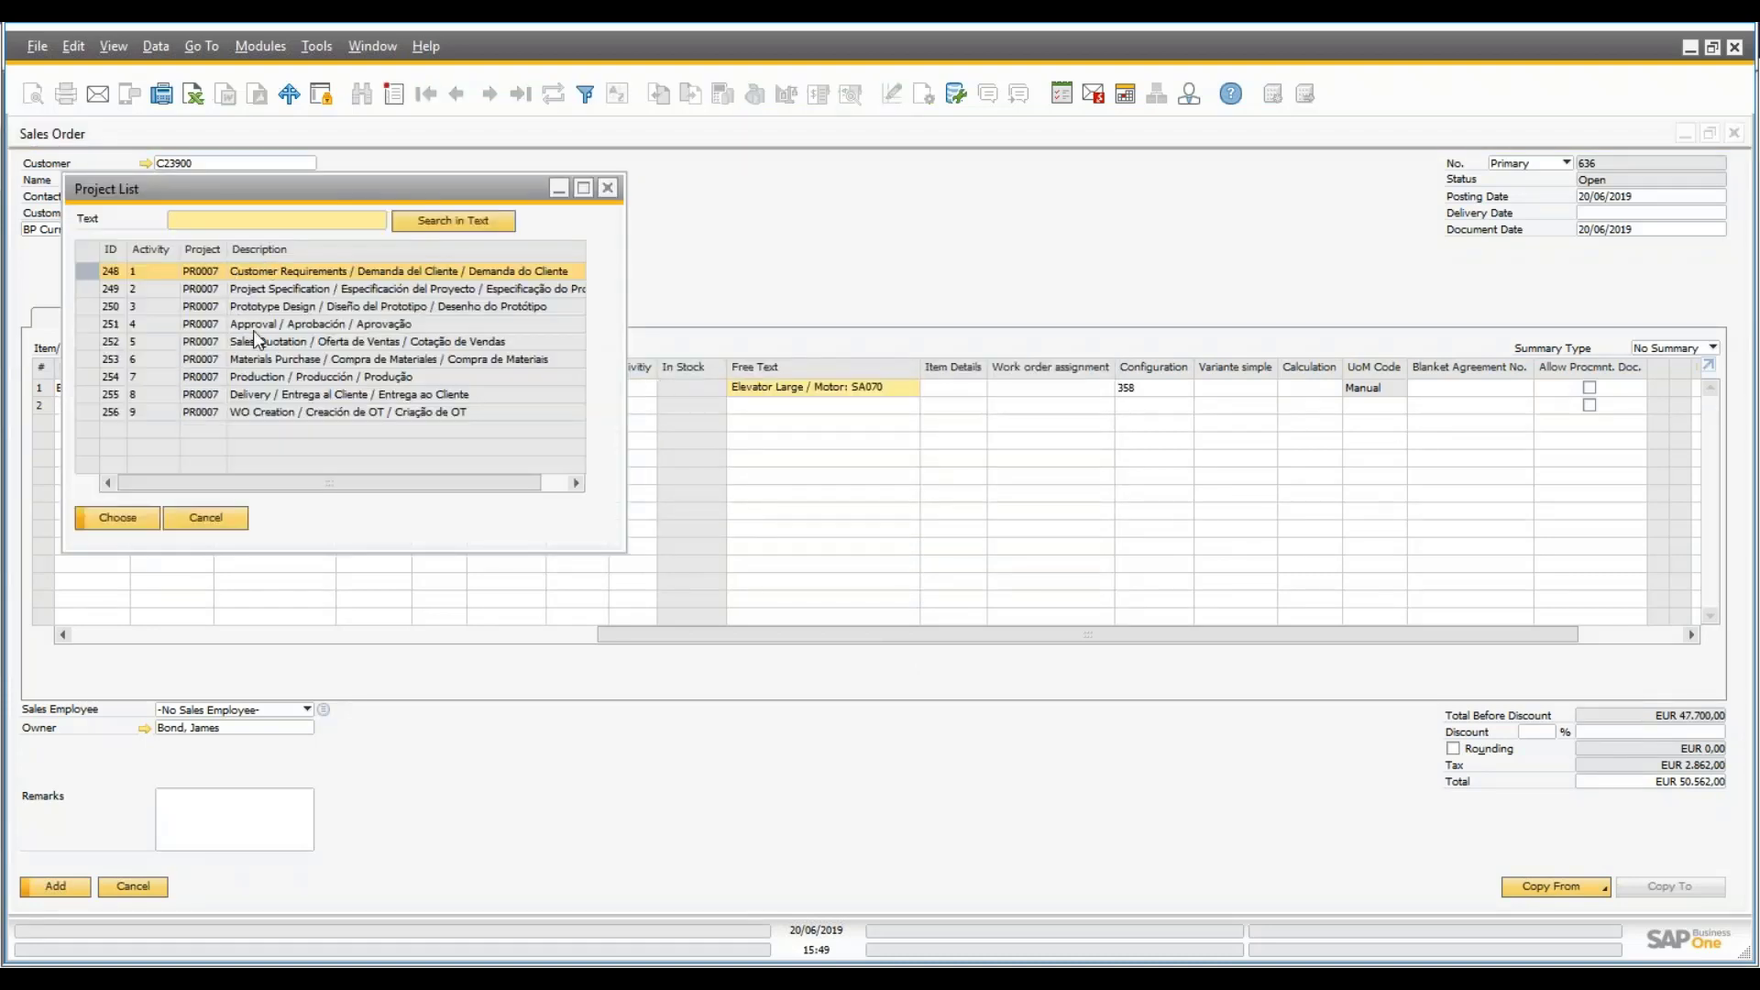
click(276, 346)
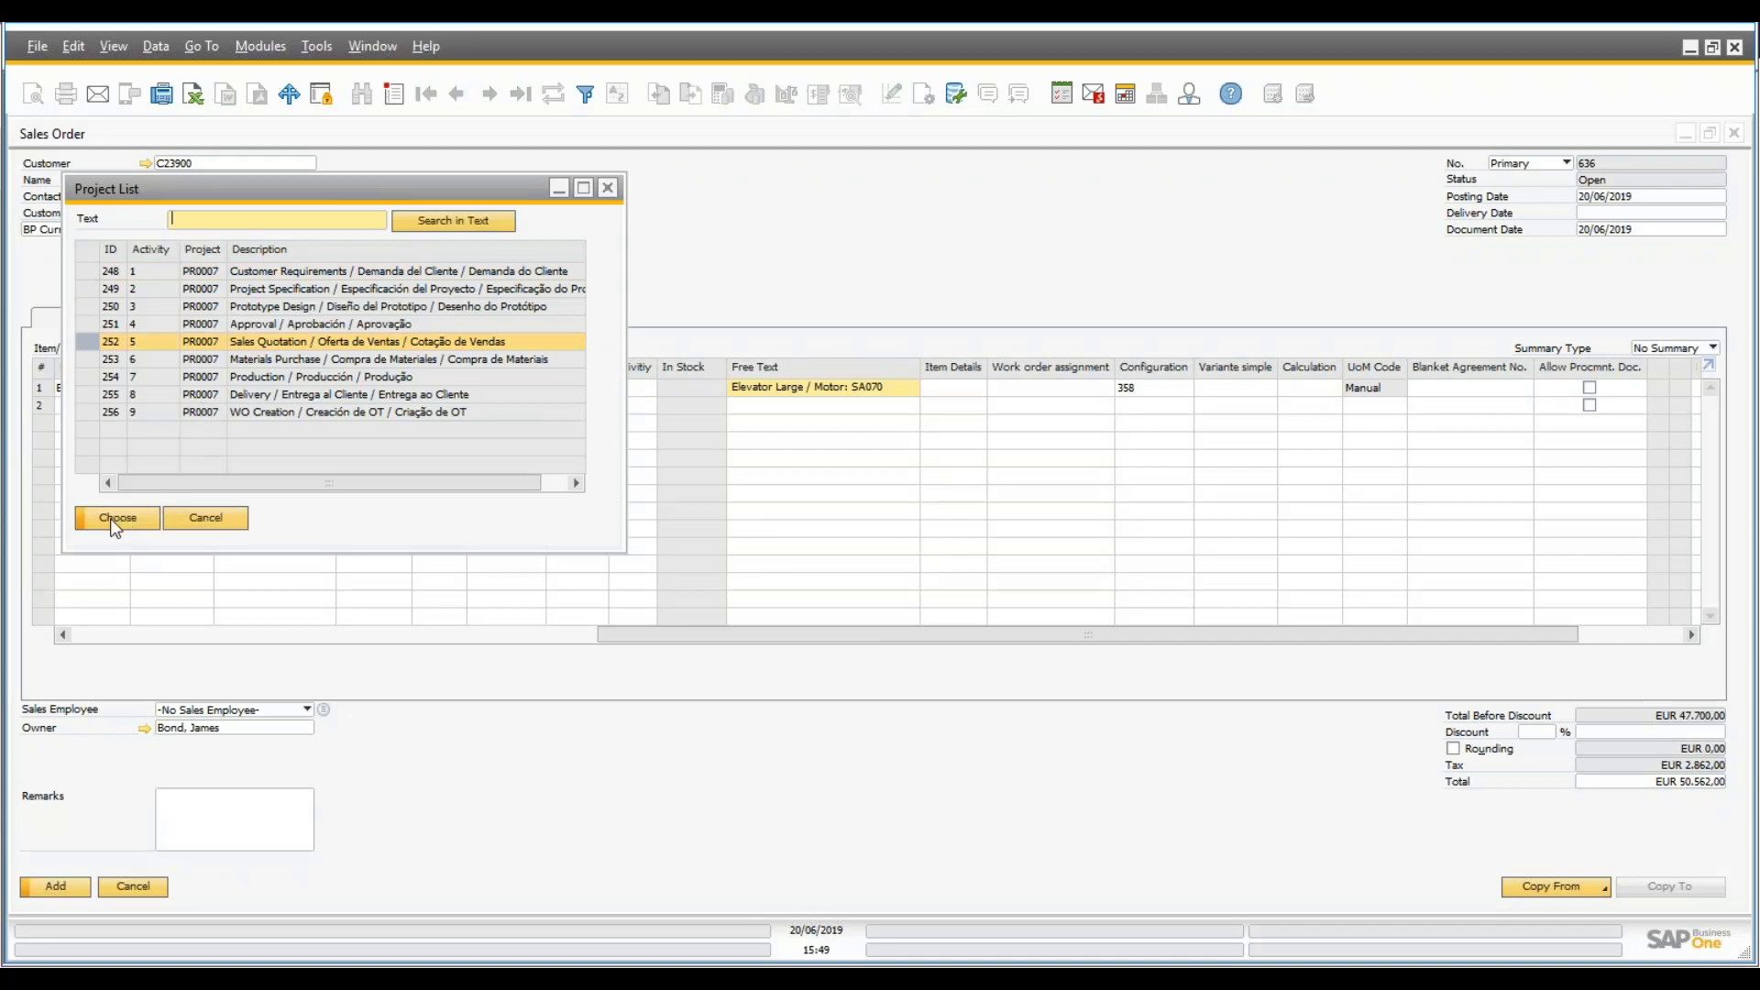
click(114, 519)
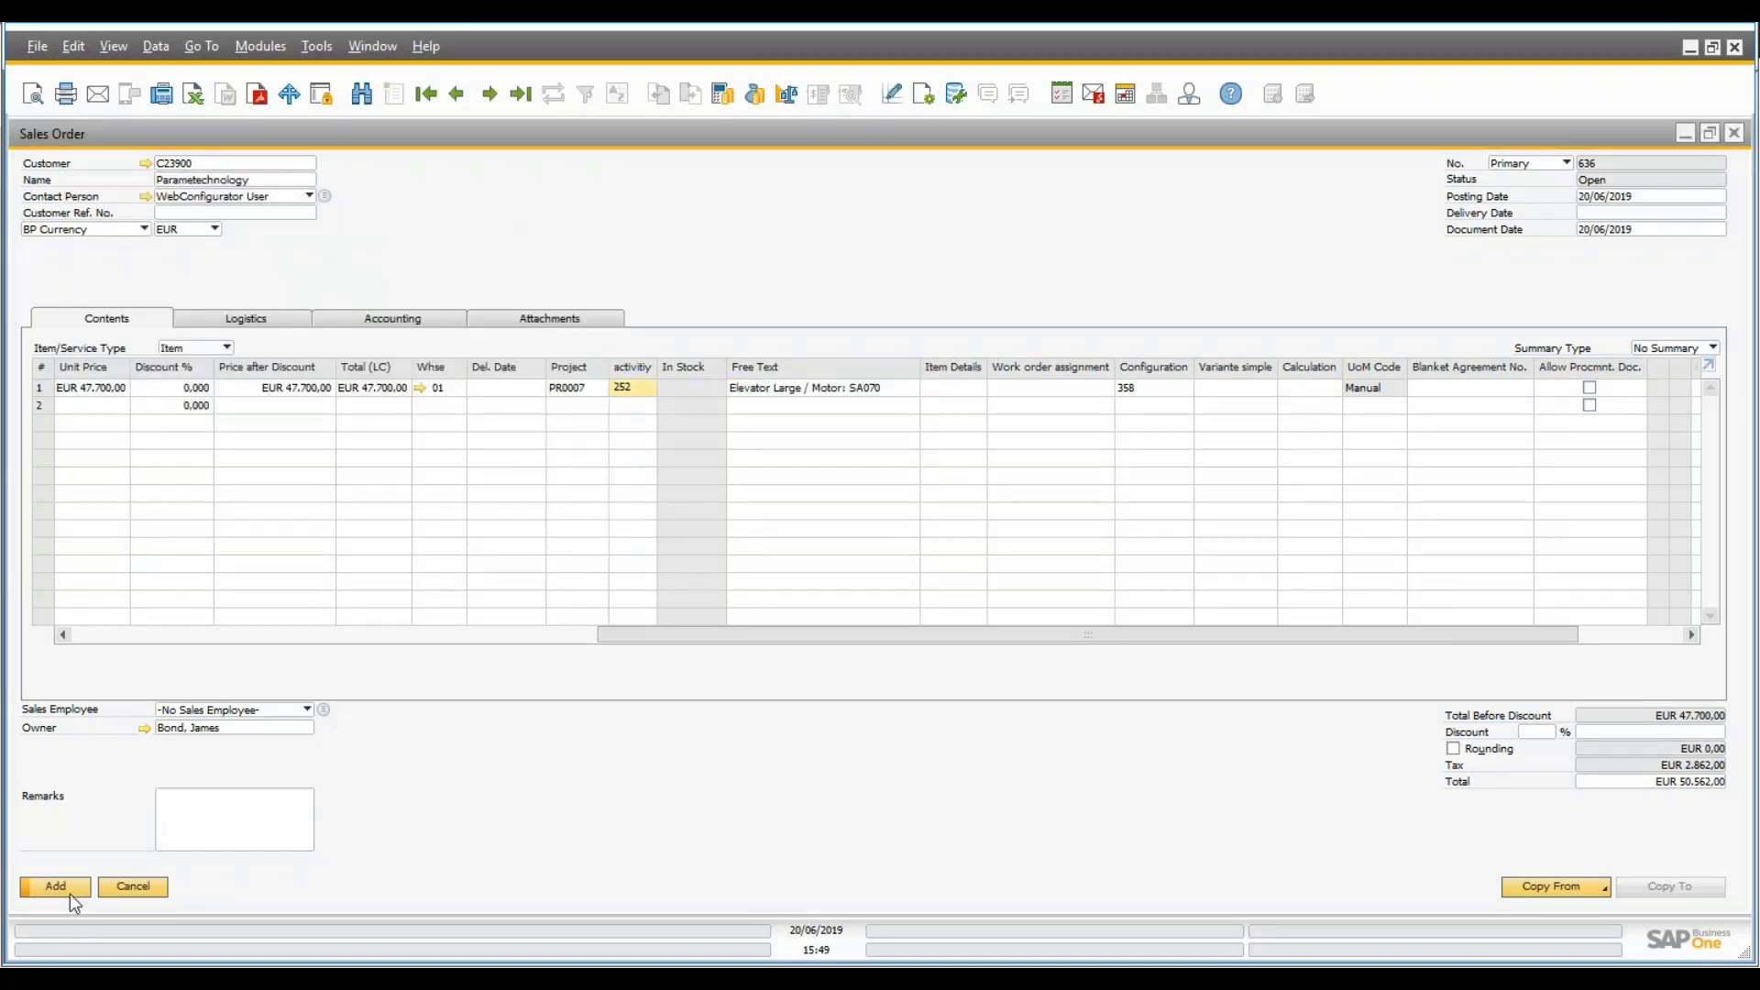
- Set delivery date 28/06/2019 for all rows and add order 636 despite the credit warning
click(69, 894)
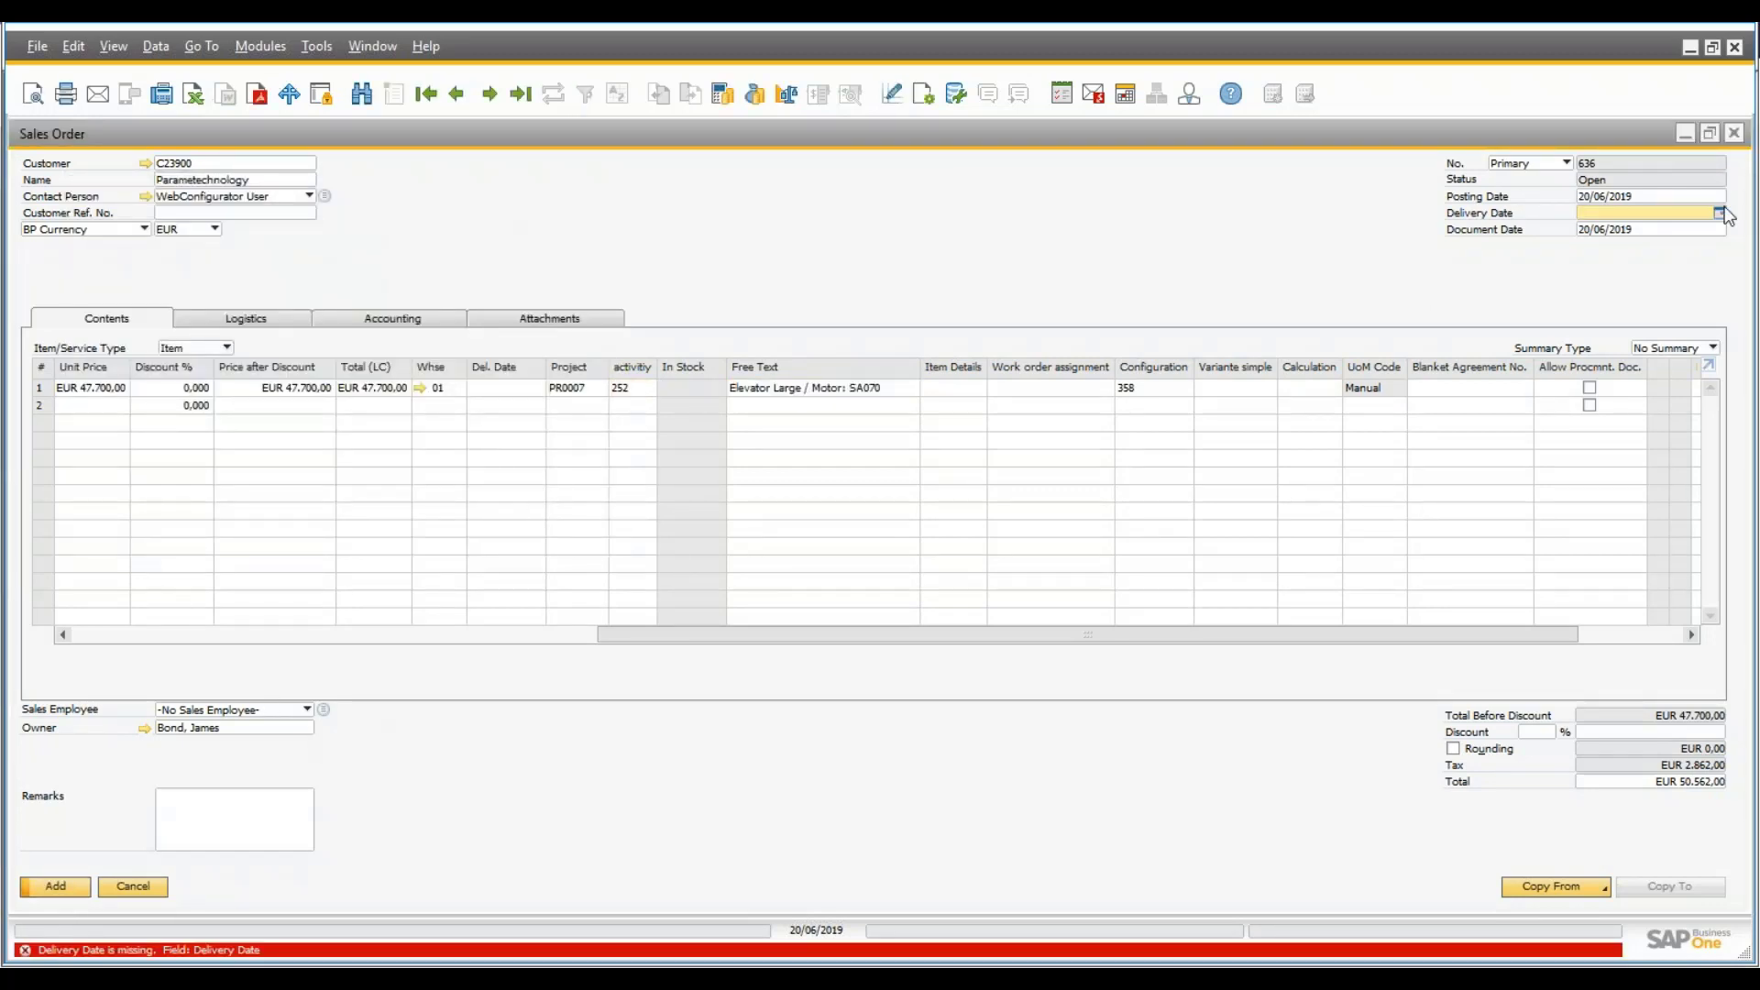
click(1720, 213)
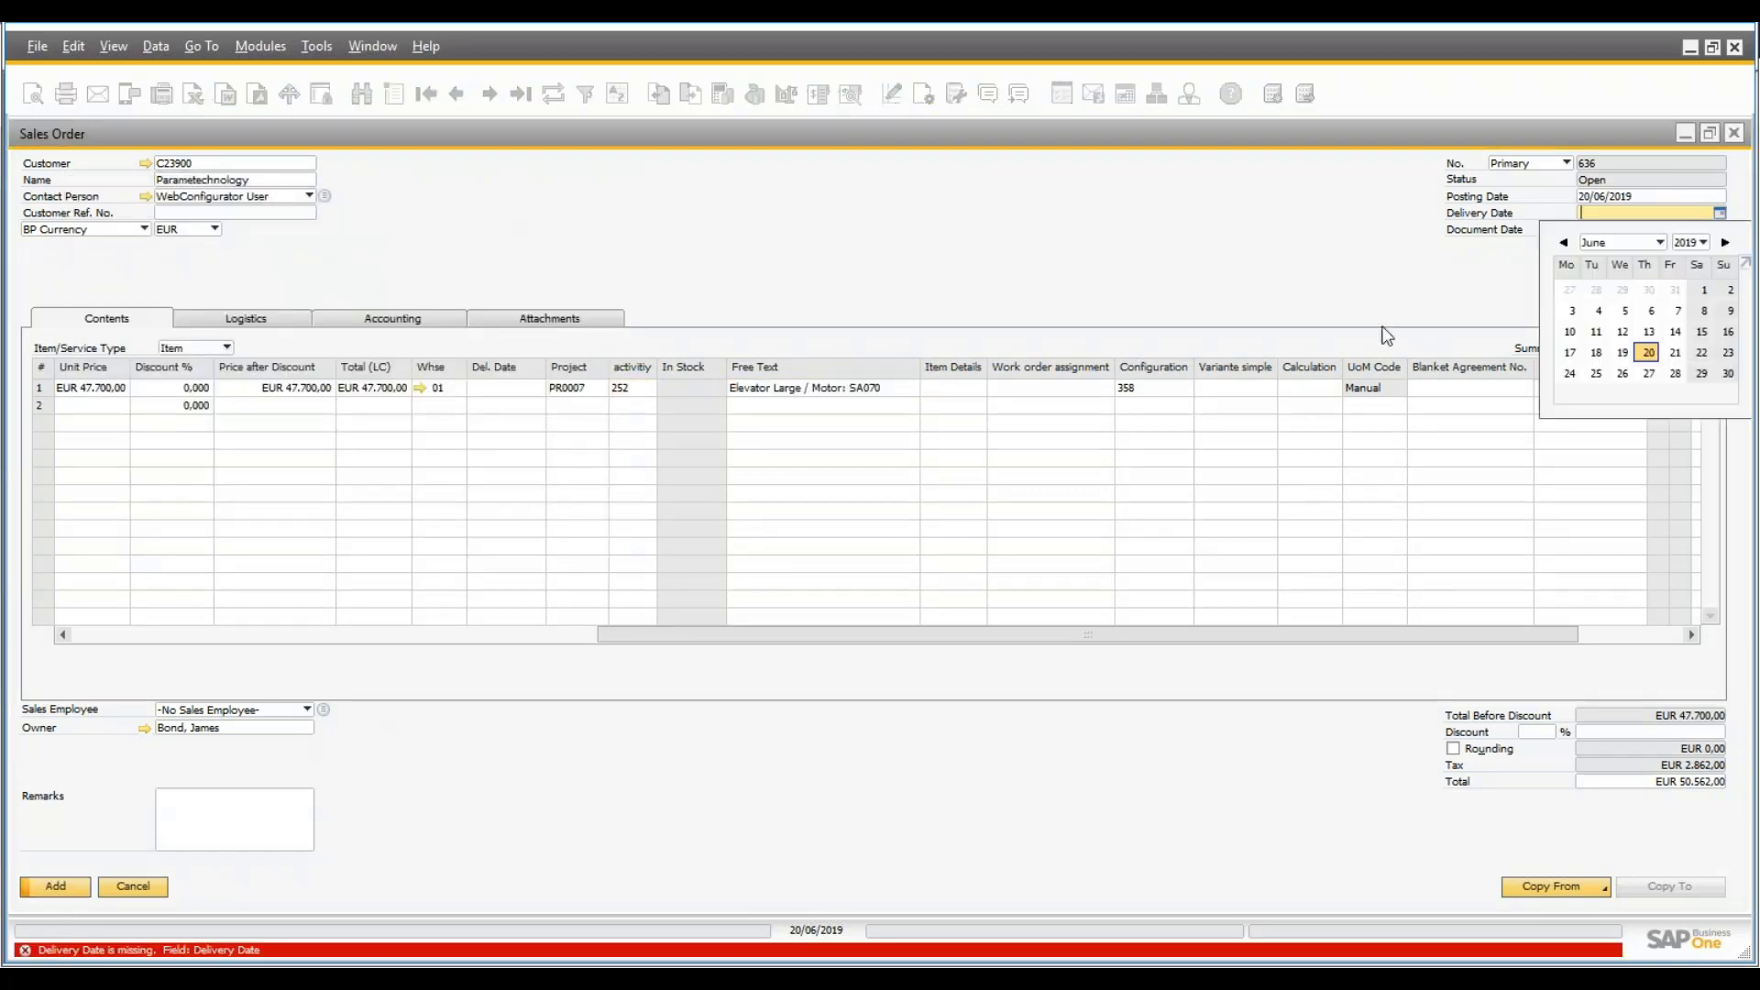
click(1675, 373)
click(64, 889)
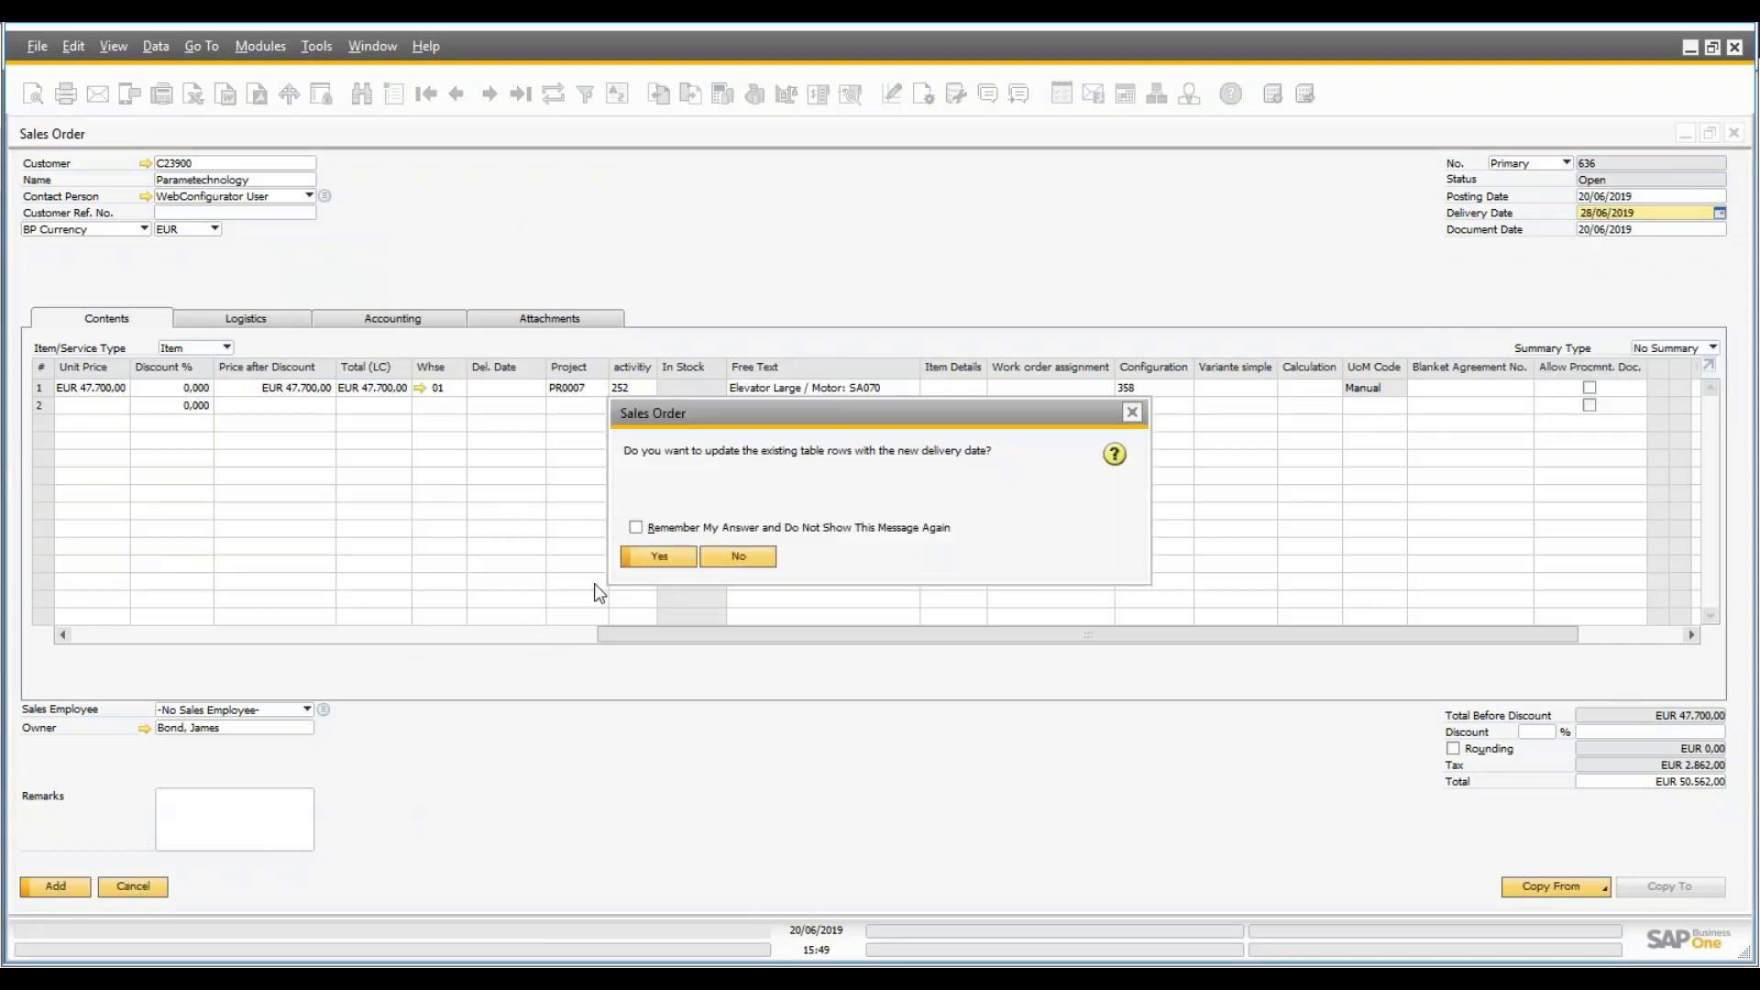
key(Return)
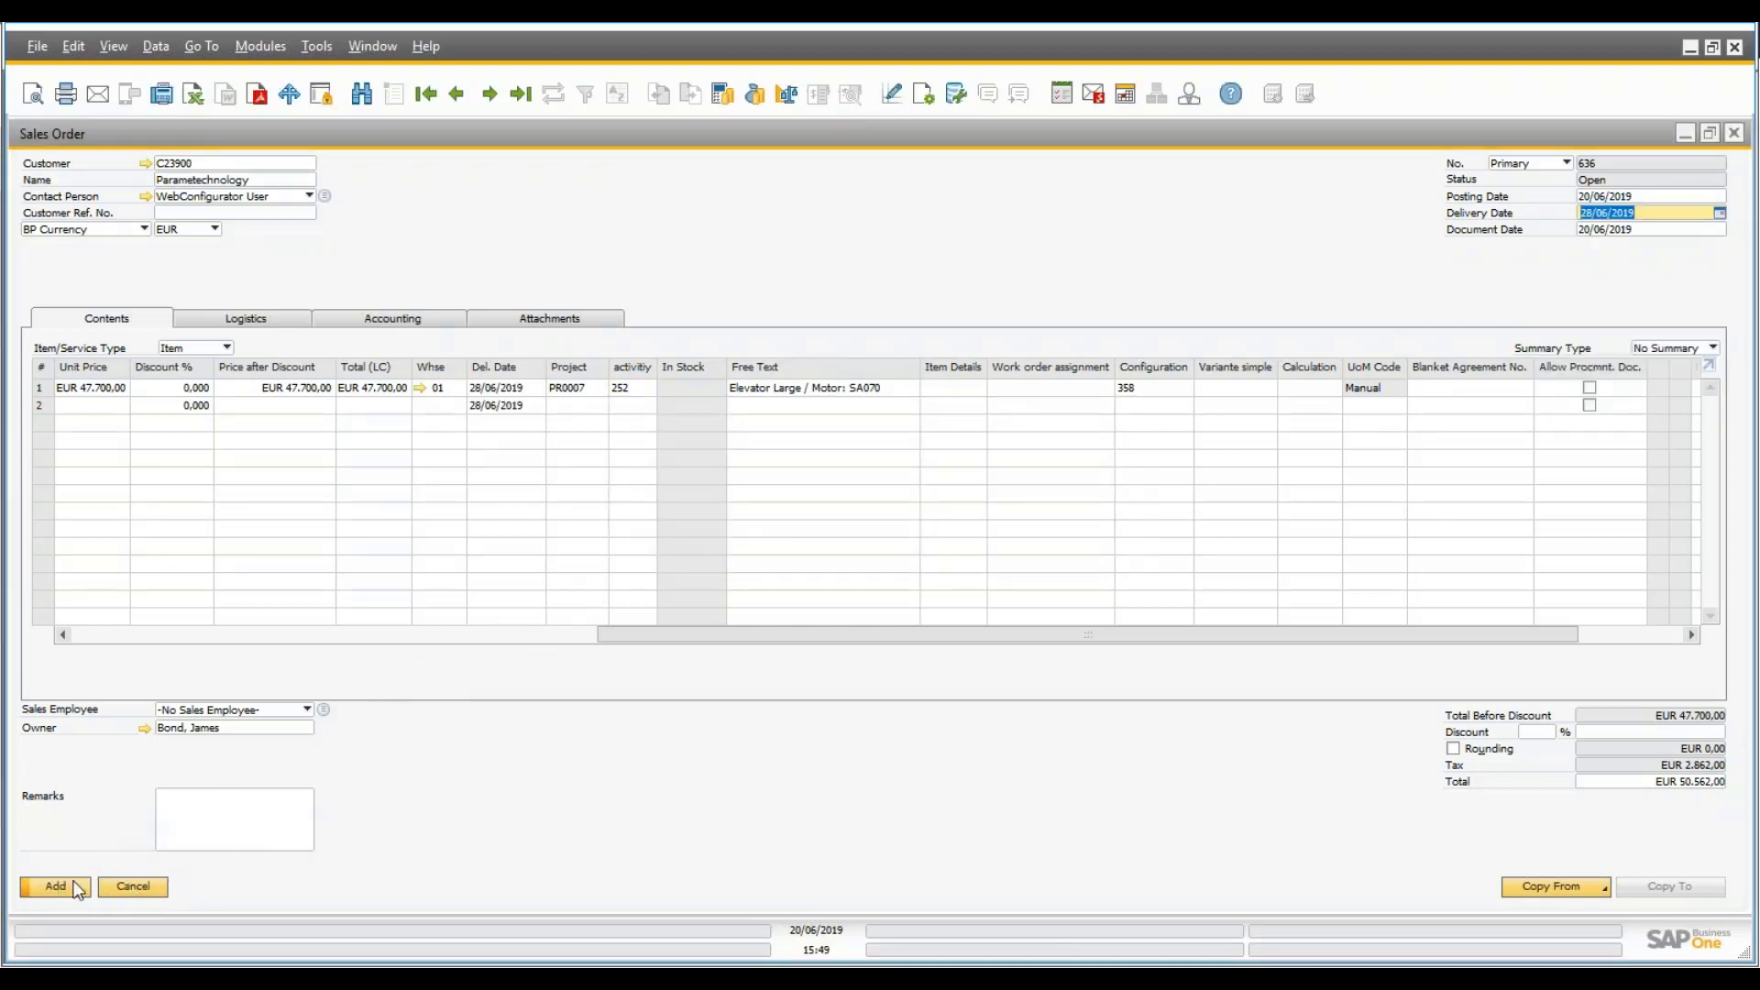
click(70, 889)
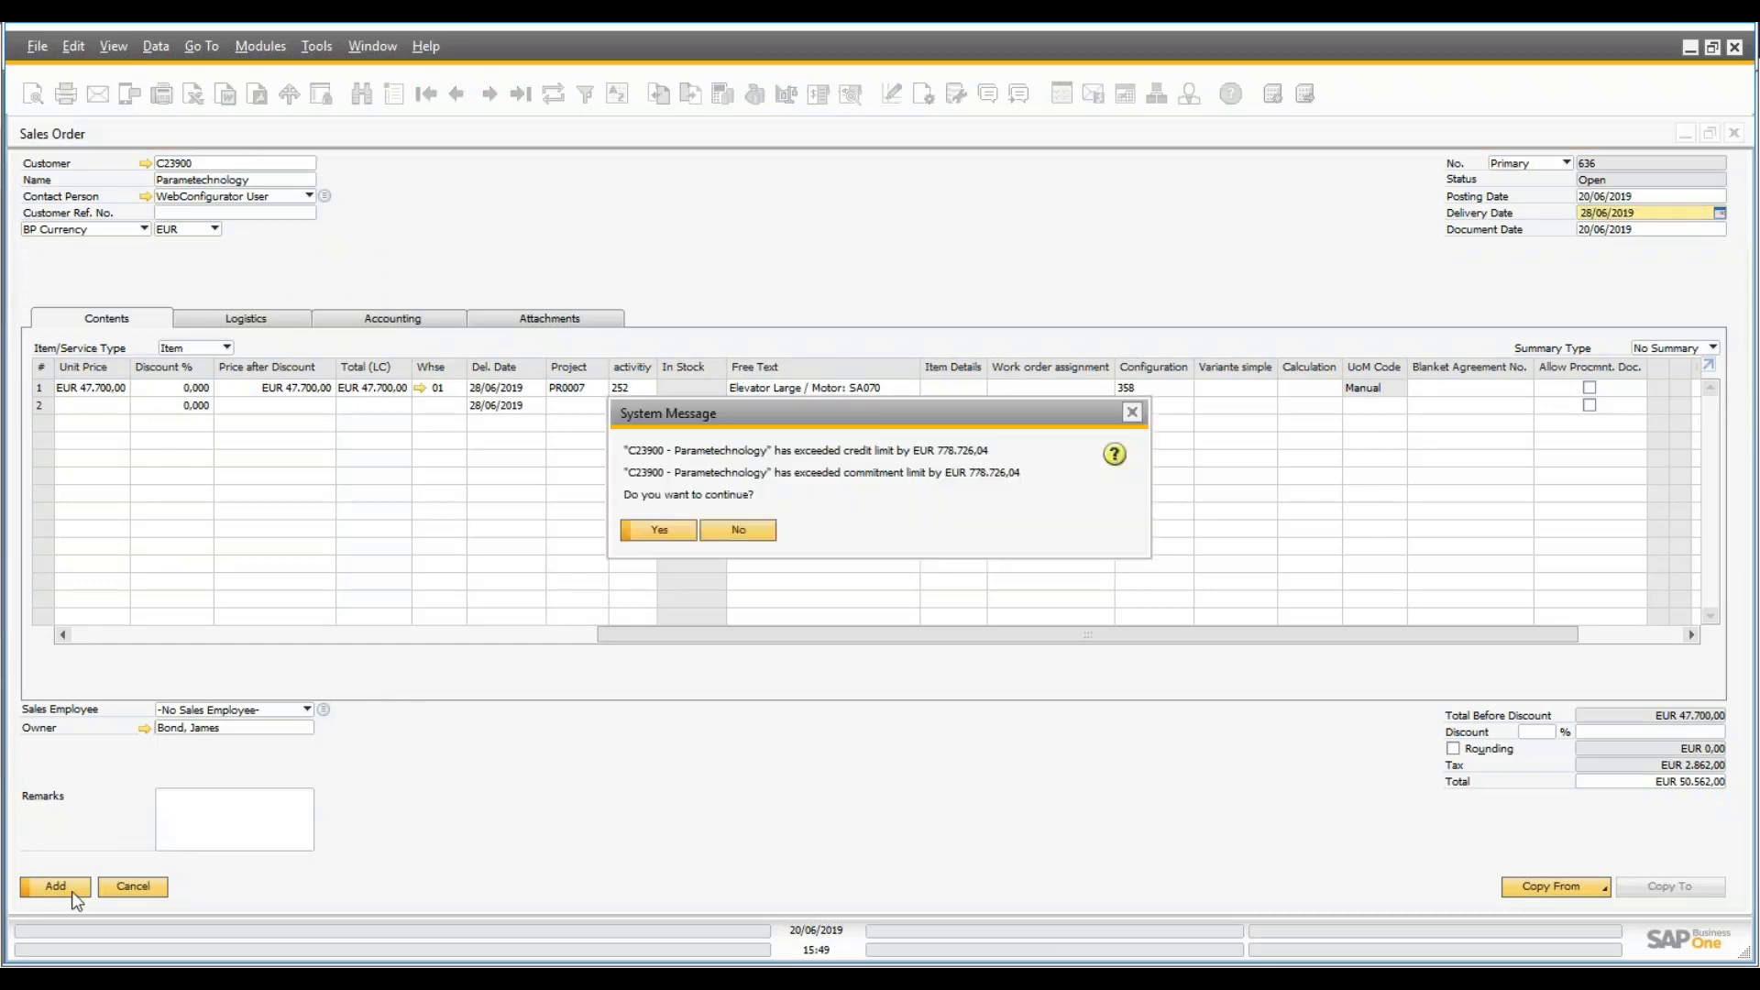
click(671, 527)
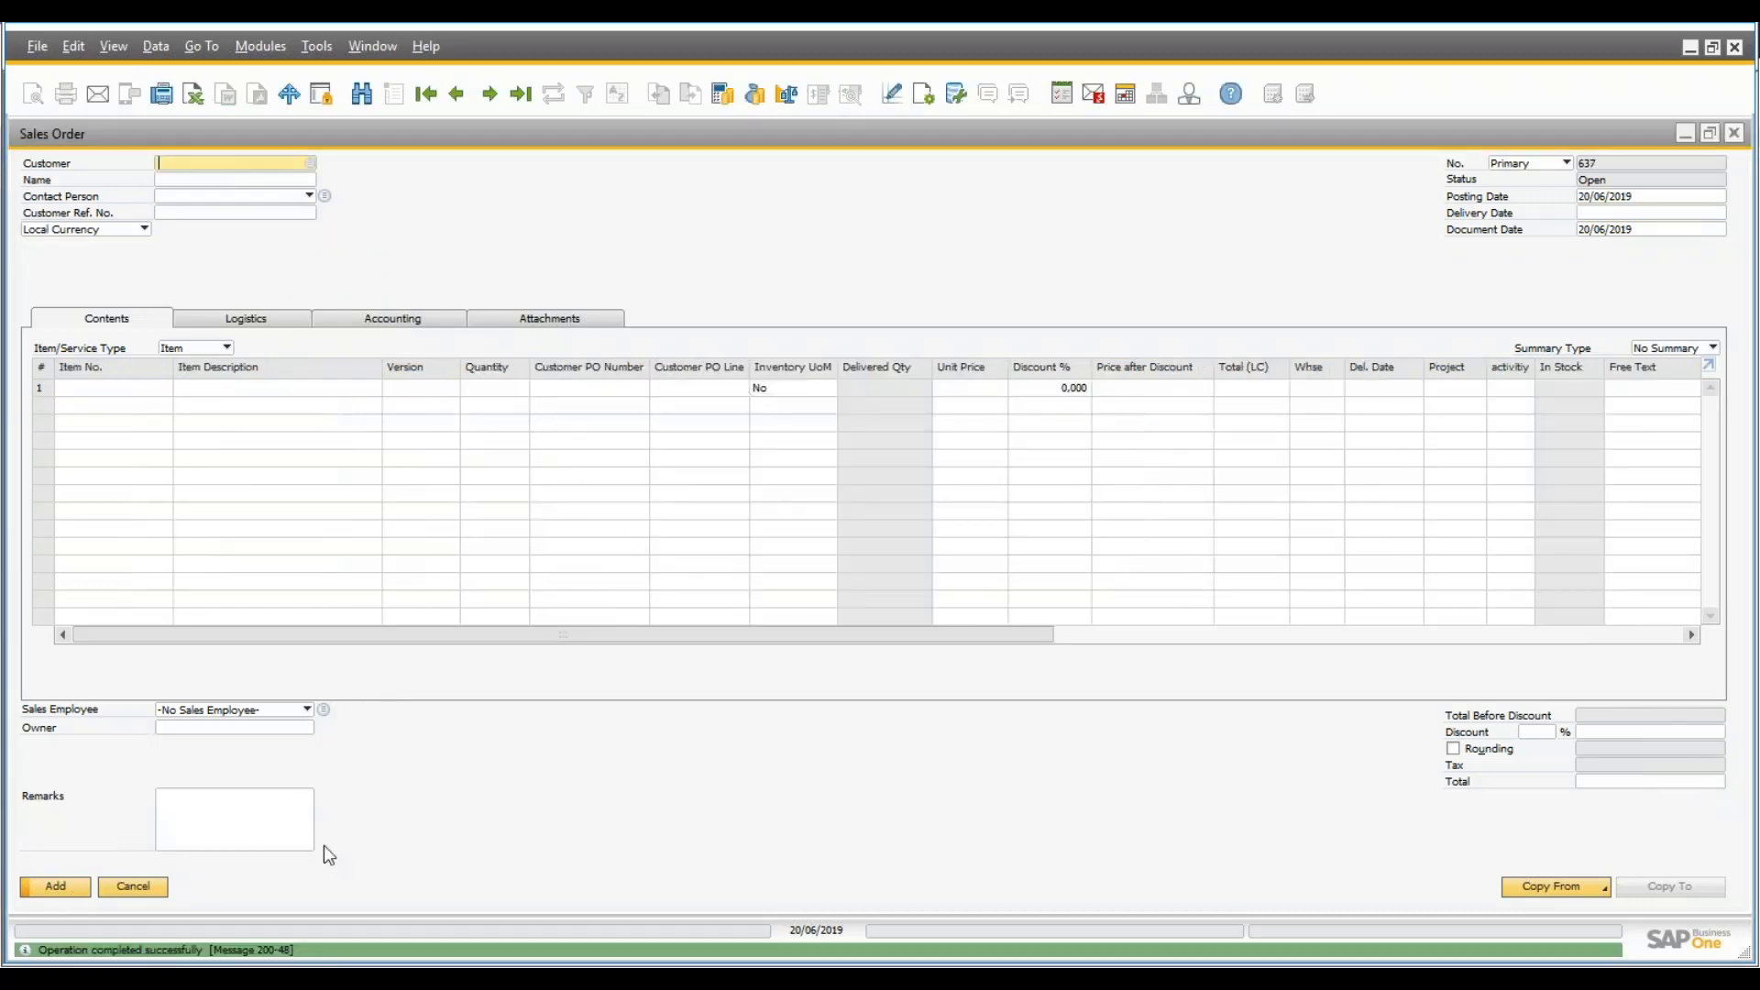
- Cancel blank order 637 and verify Quotation 61 and Sales Order 636 under Sales Quotation
click(132, 888)
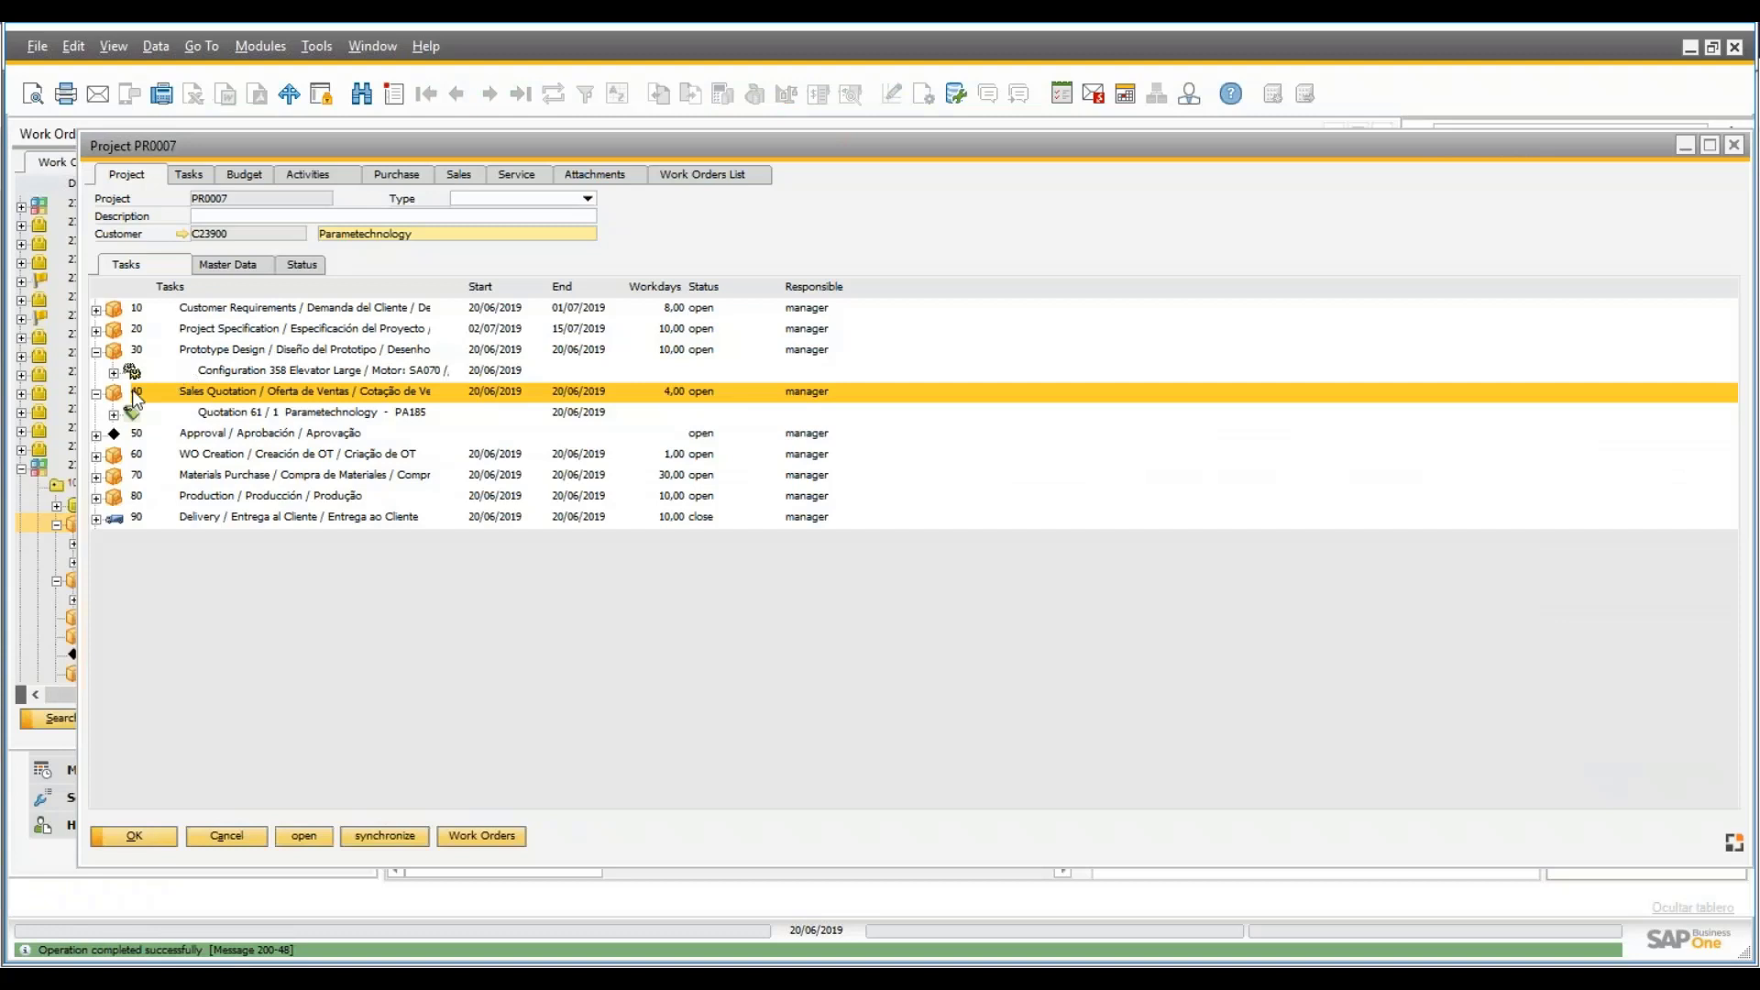
double_click(134, 393)
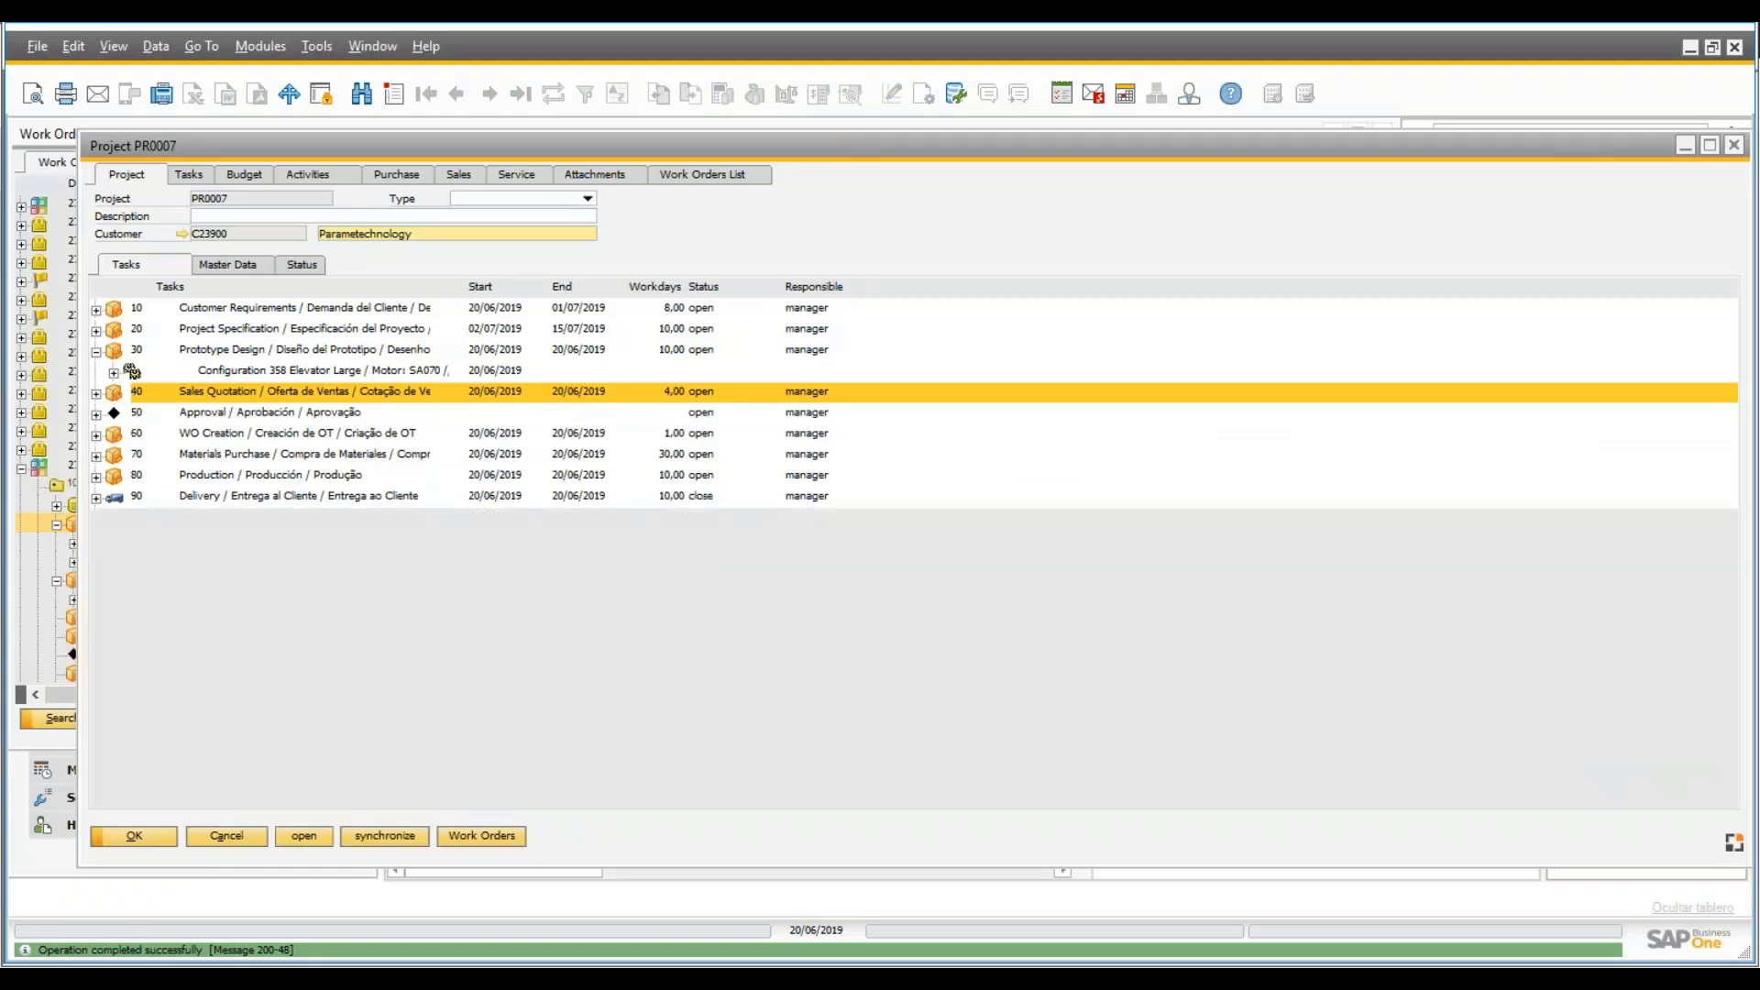
double_click(134, 393)
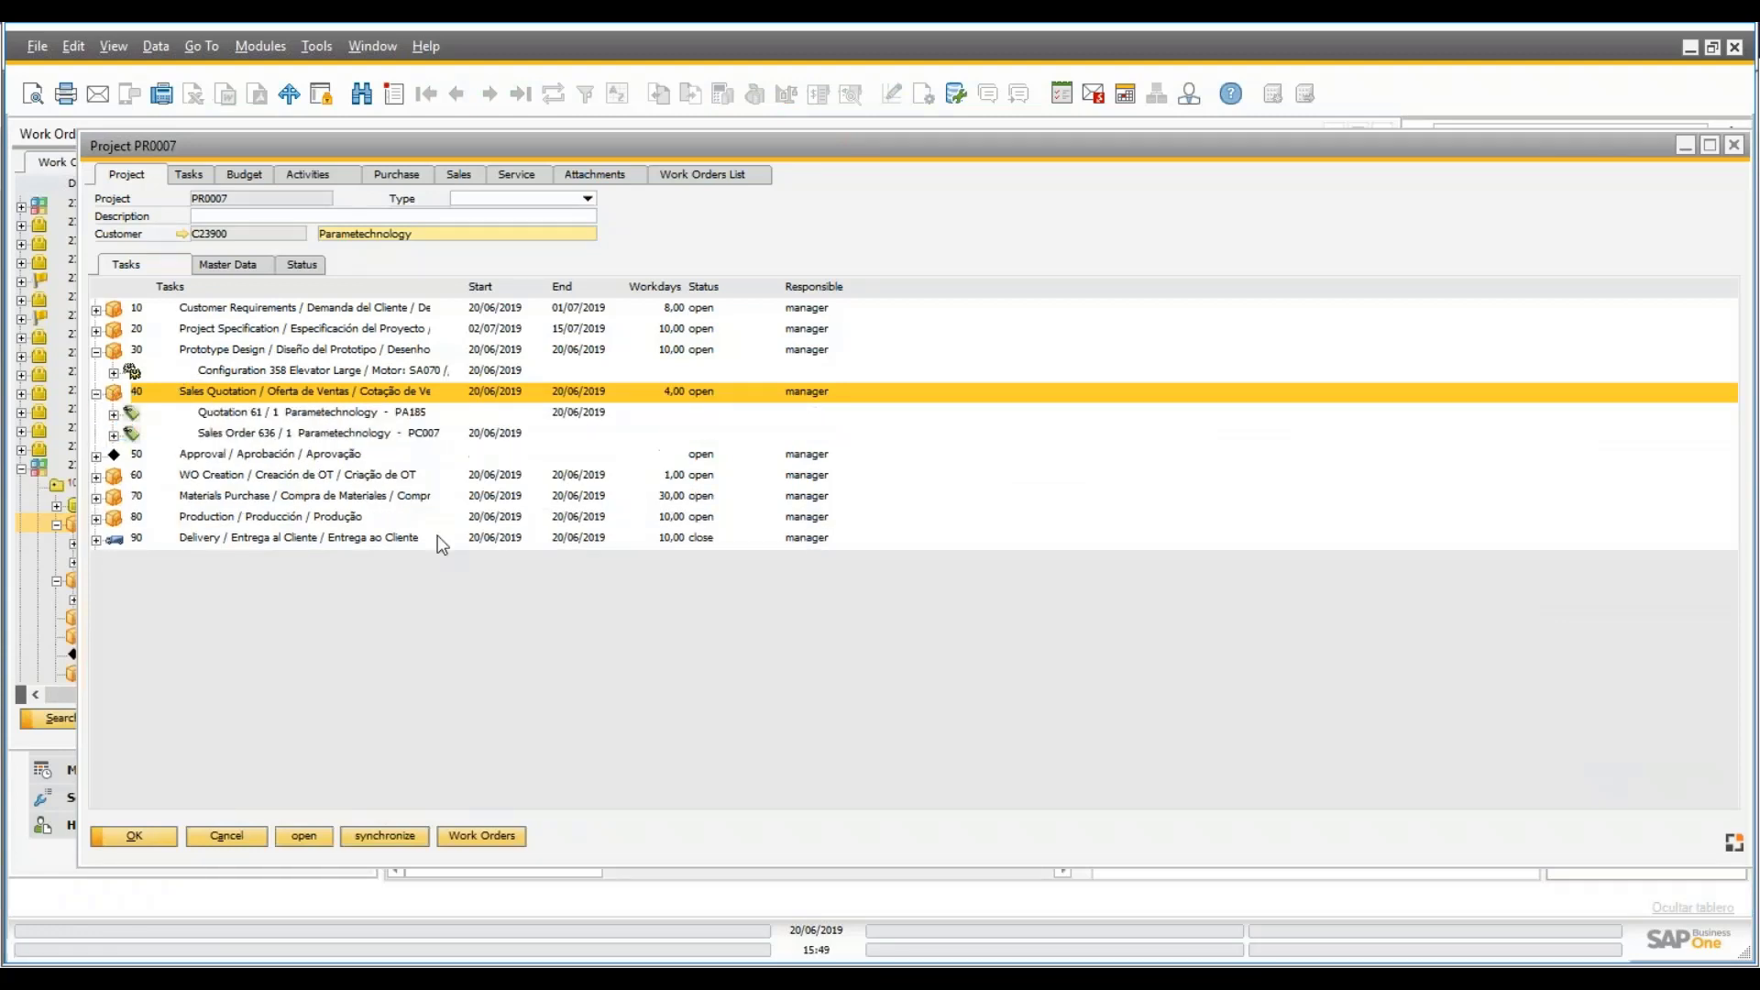
click(462, 175)
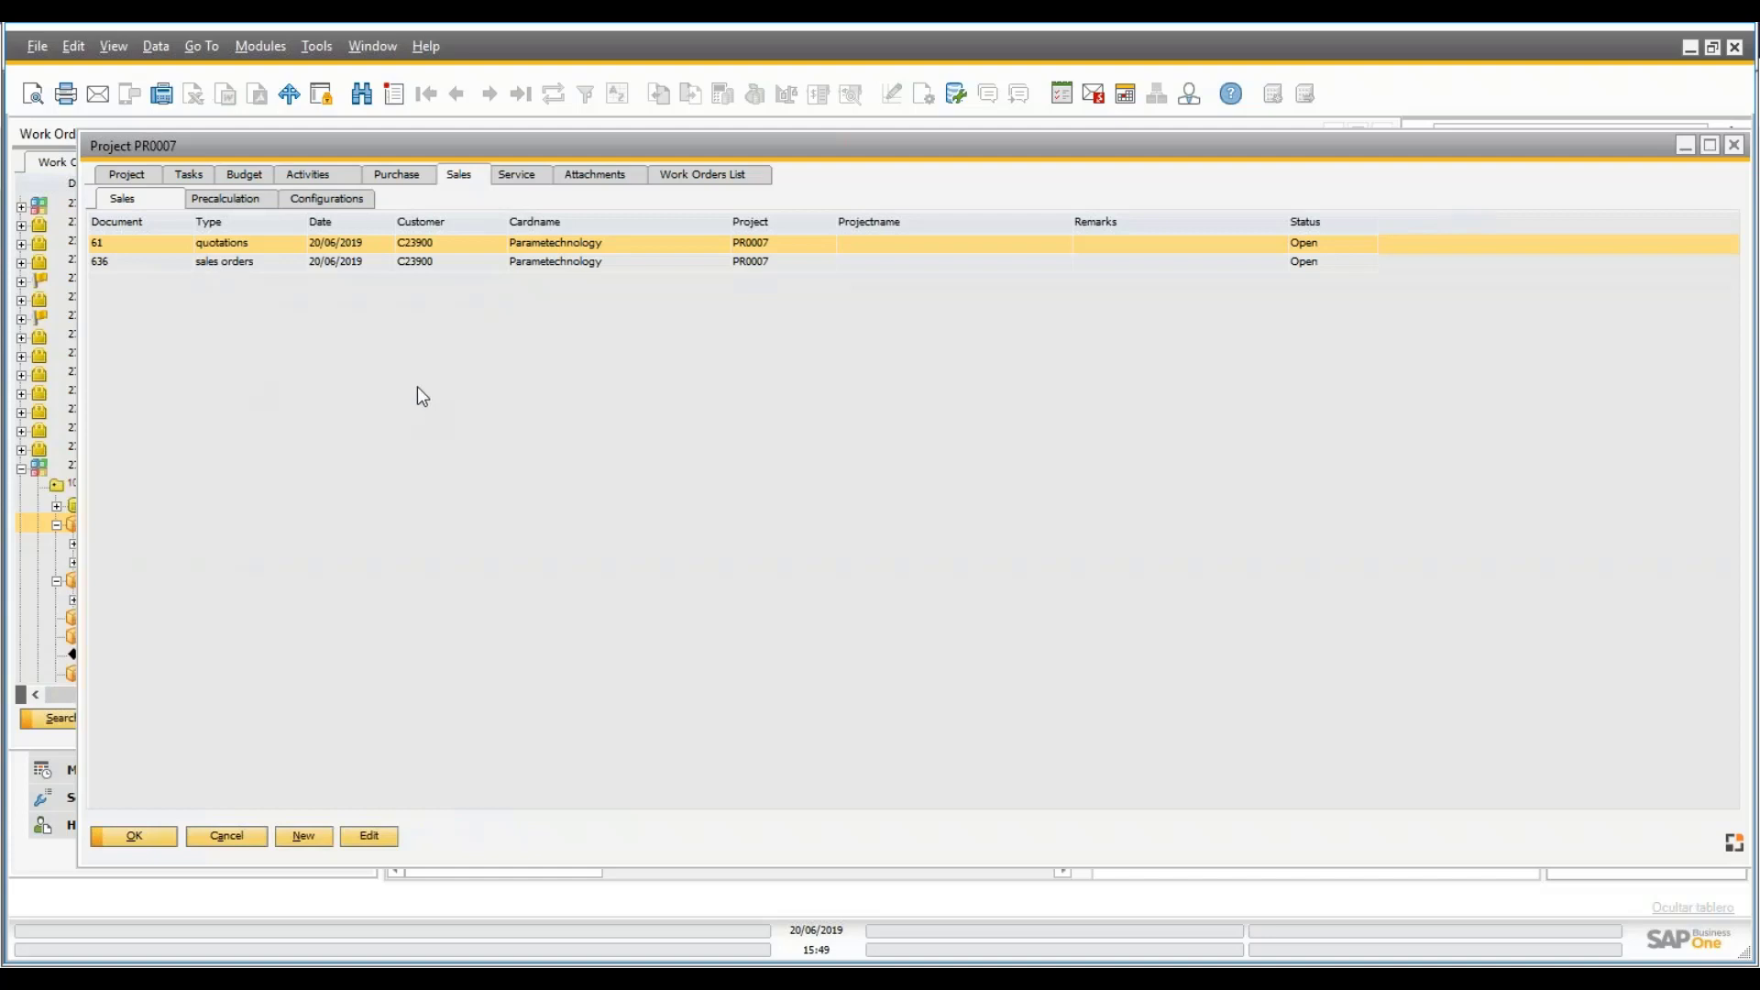
click(149, 176)
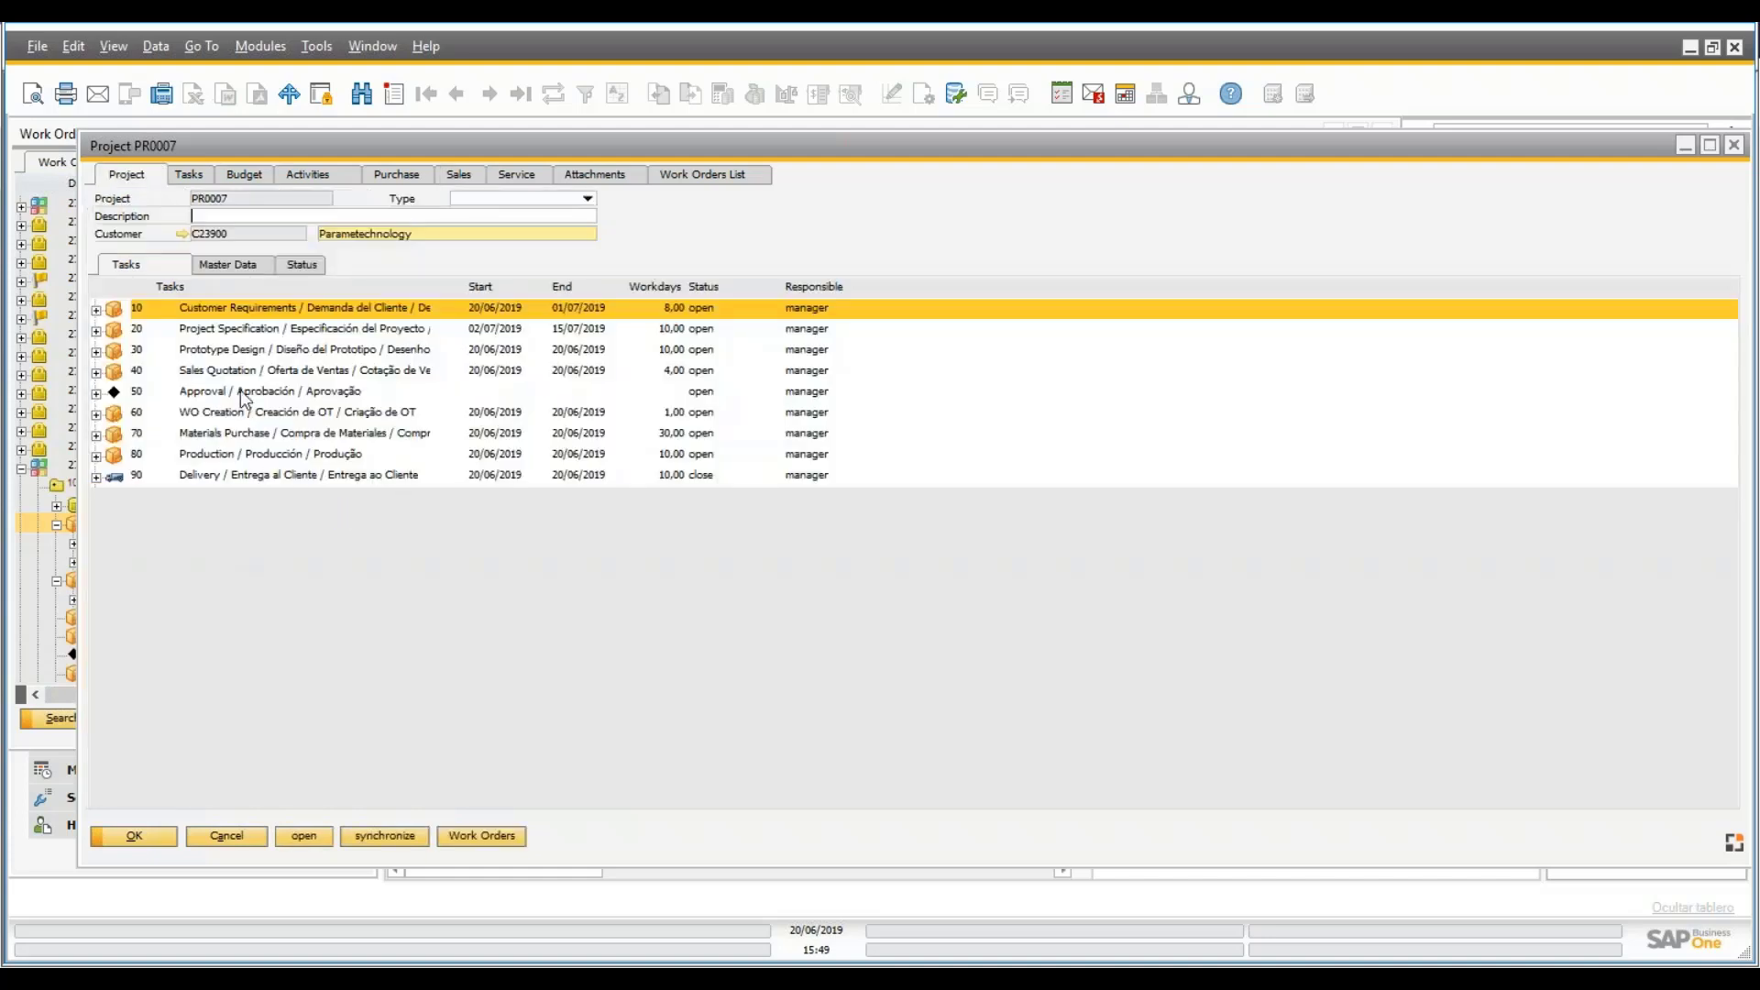
- Review Approval task 50's milestone settings: acceptor manager, text 'Approve project'
click(165, 400)
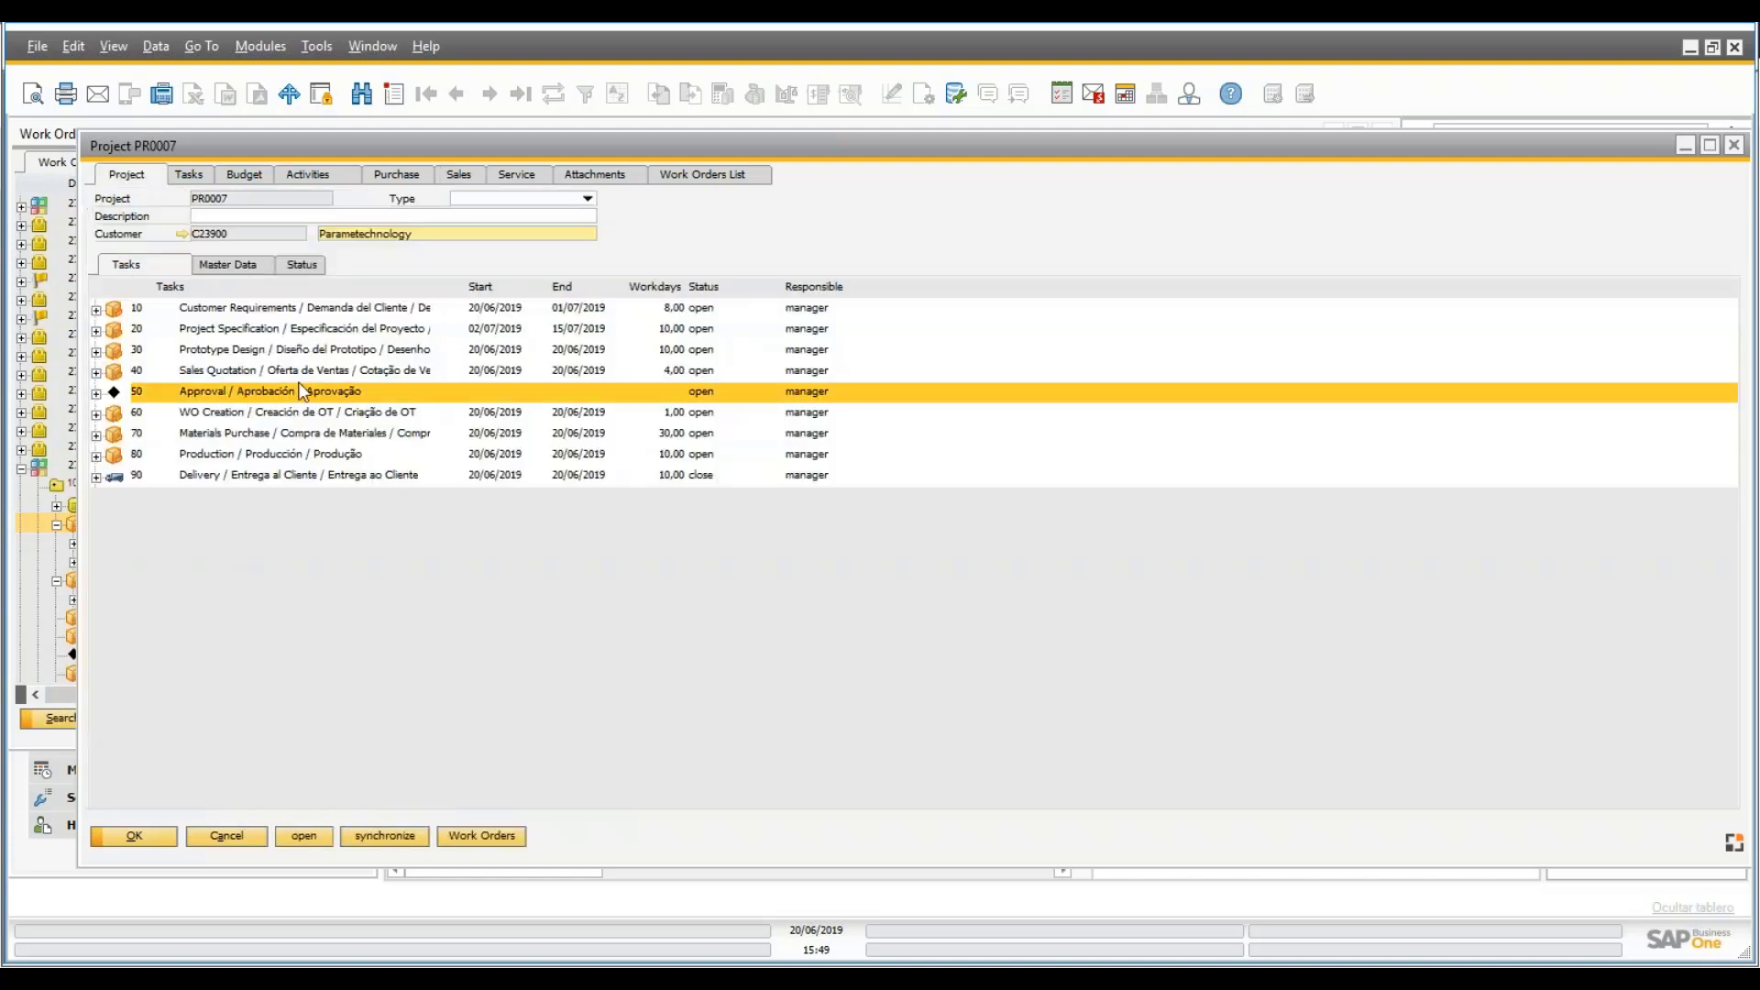
double_click(218, 393)
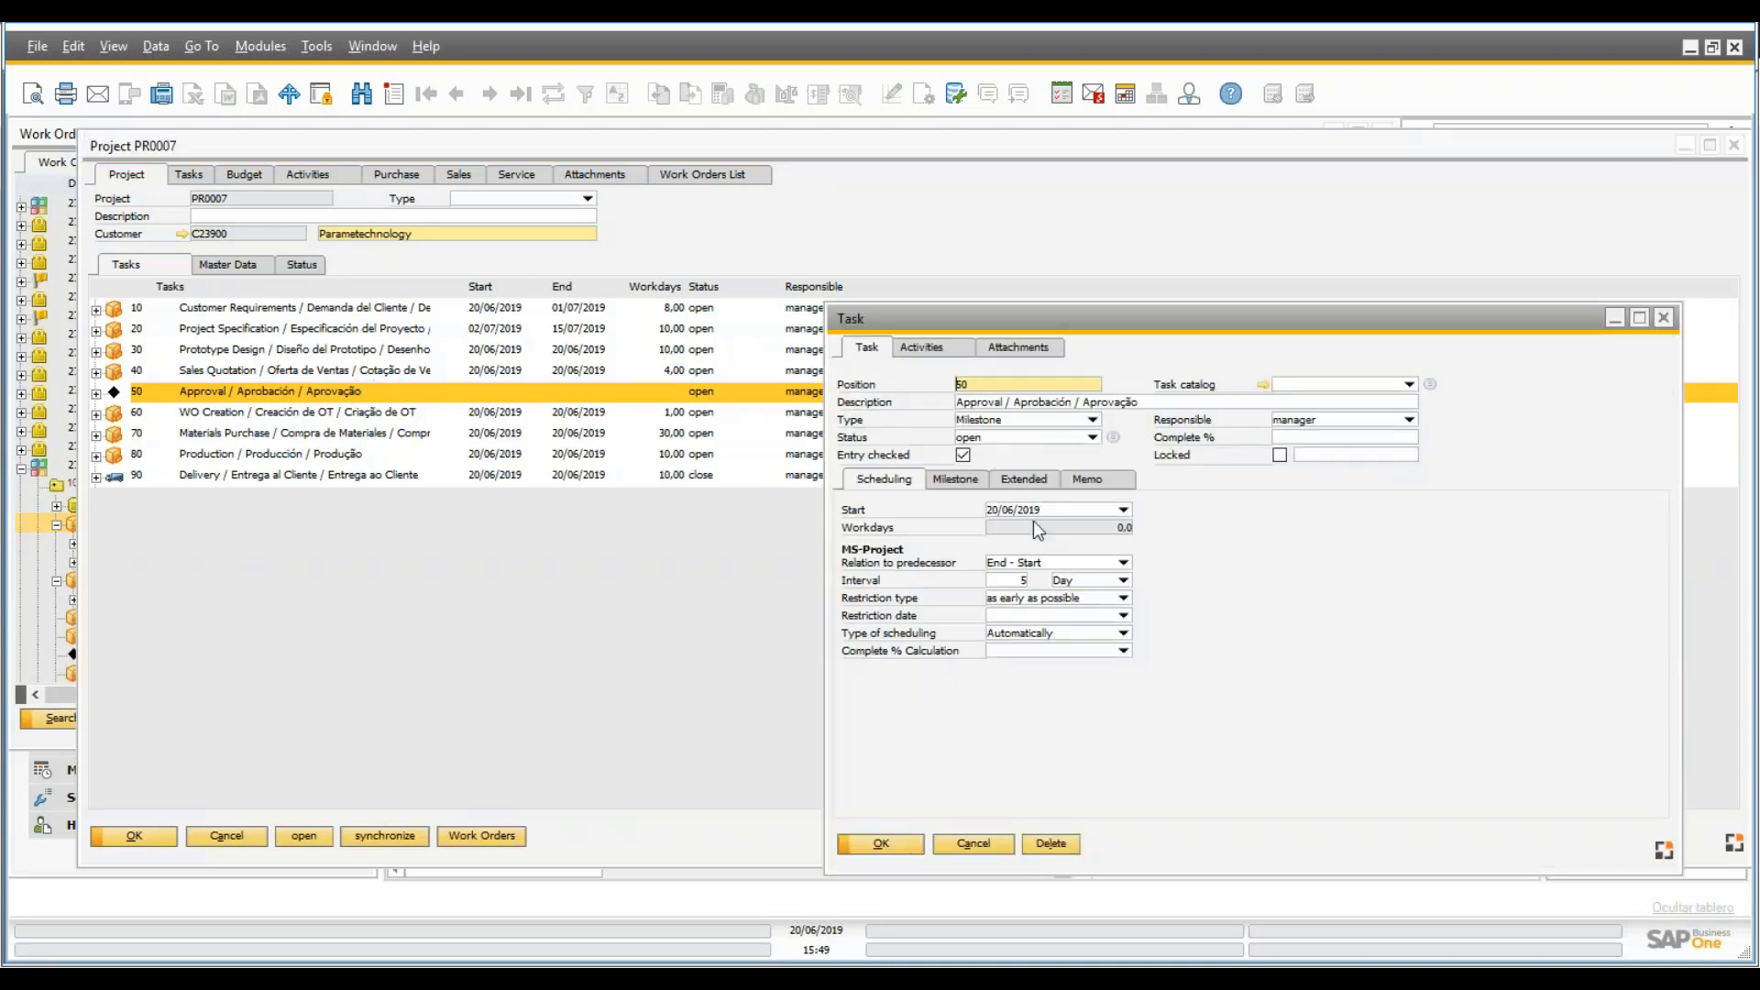
click(955, 479)
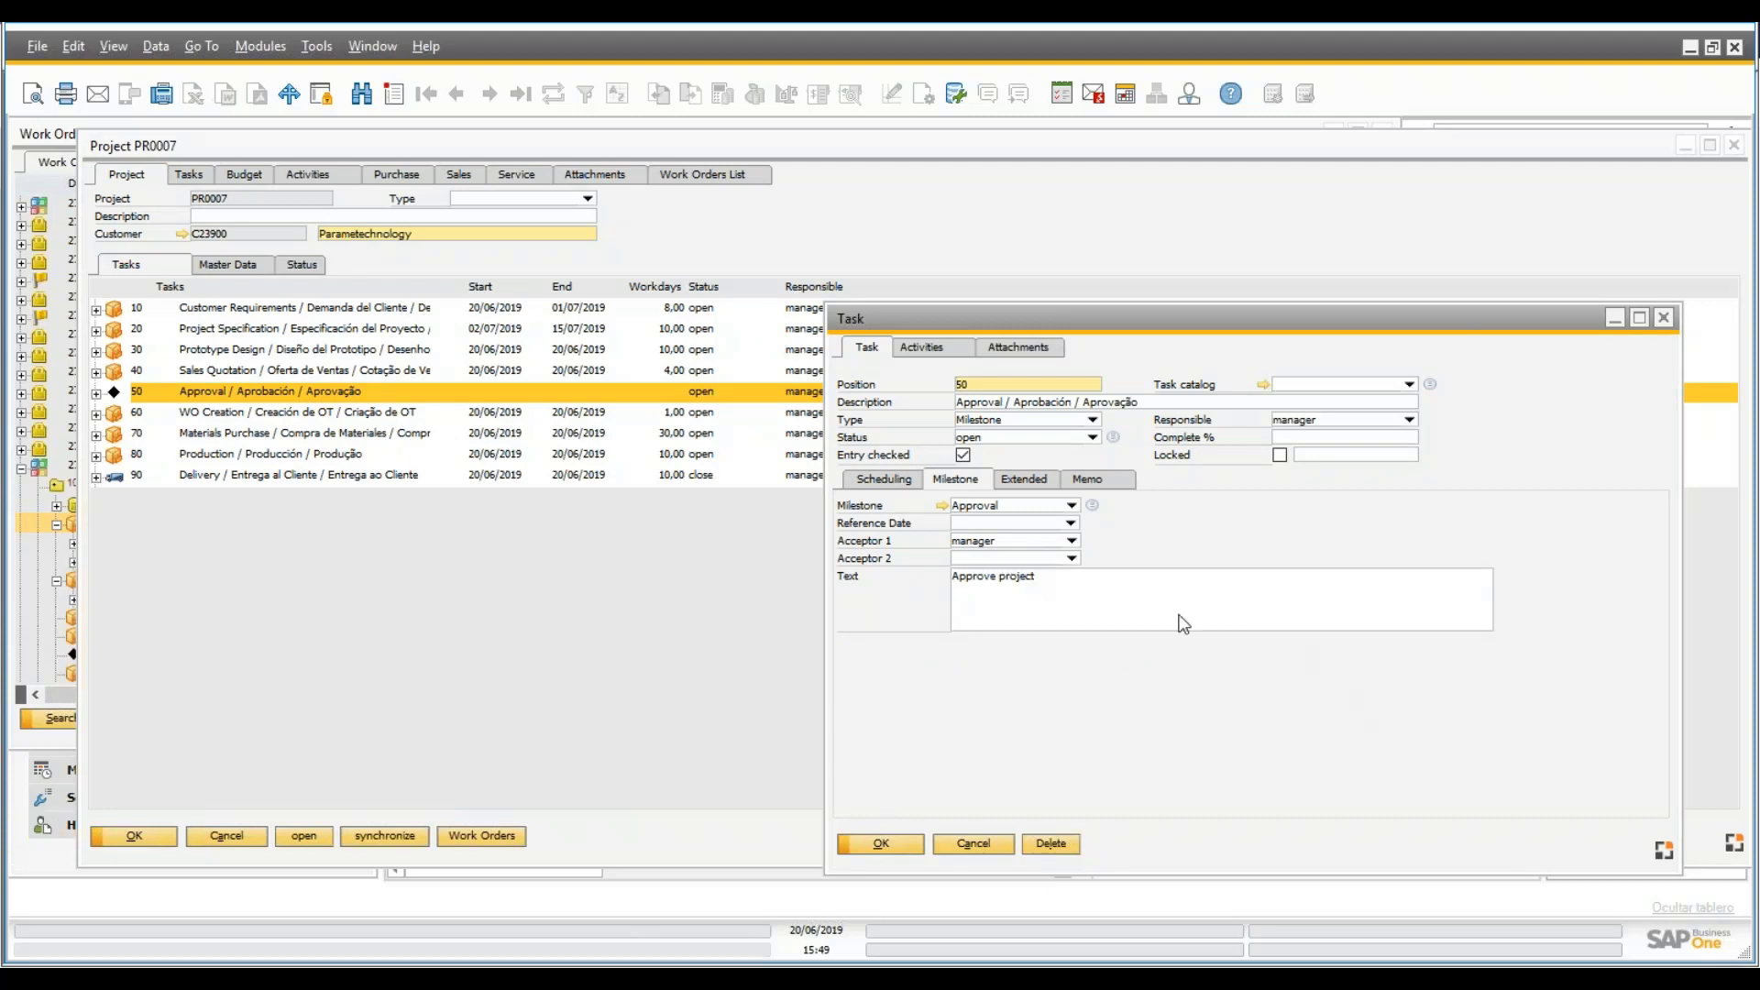
click(53, 864)
- Open the TriggerDailyEvent planned activity under Administration > Utilities > Beas Manage Server
scroll(390, 291, up, 2)
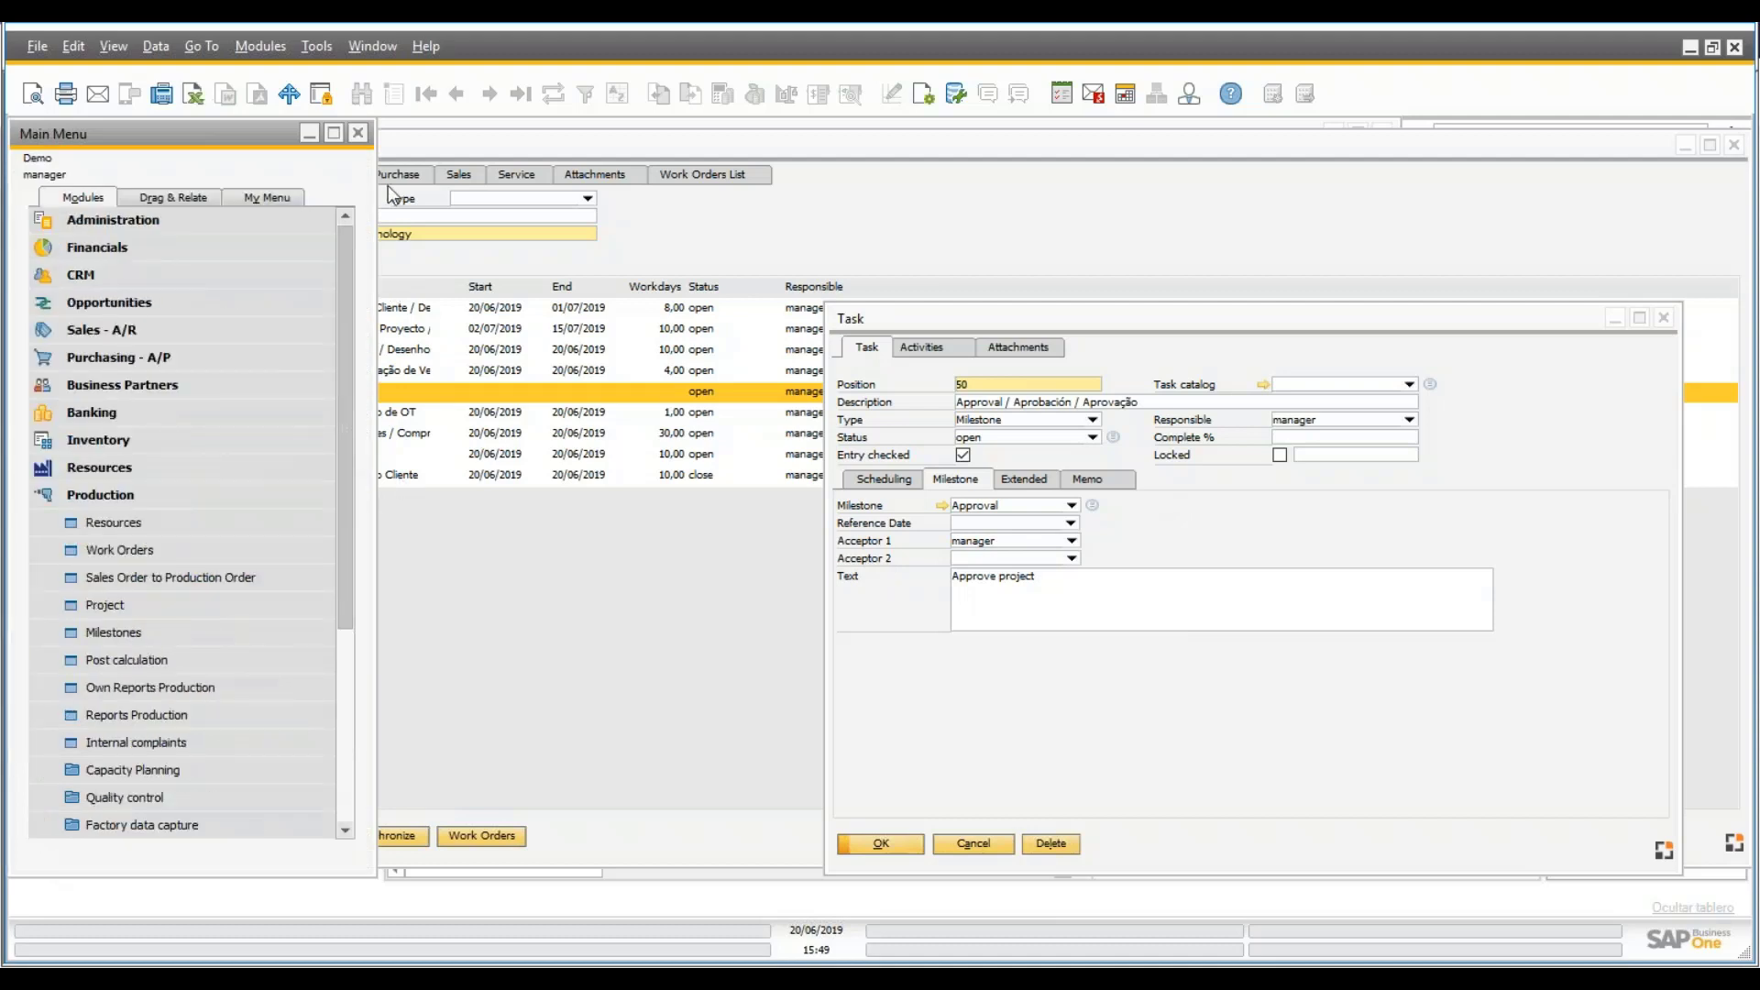
click(113, 220)
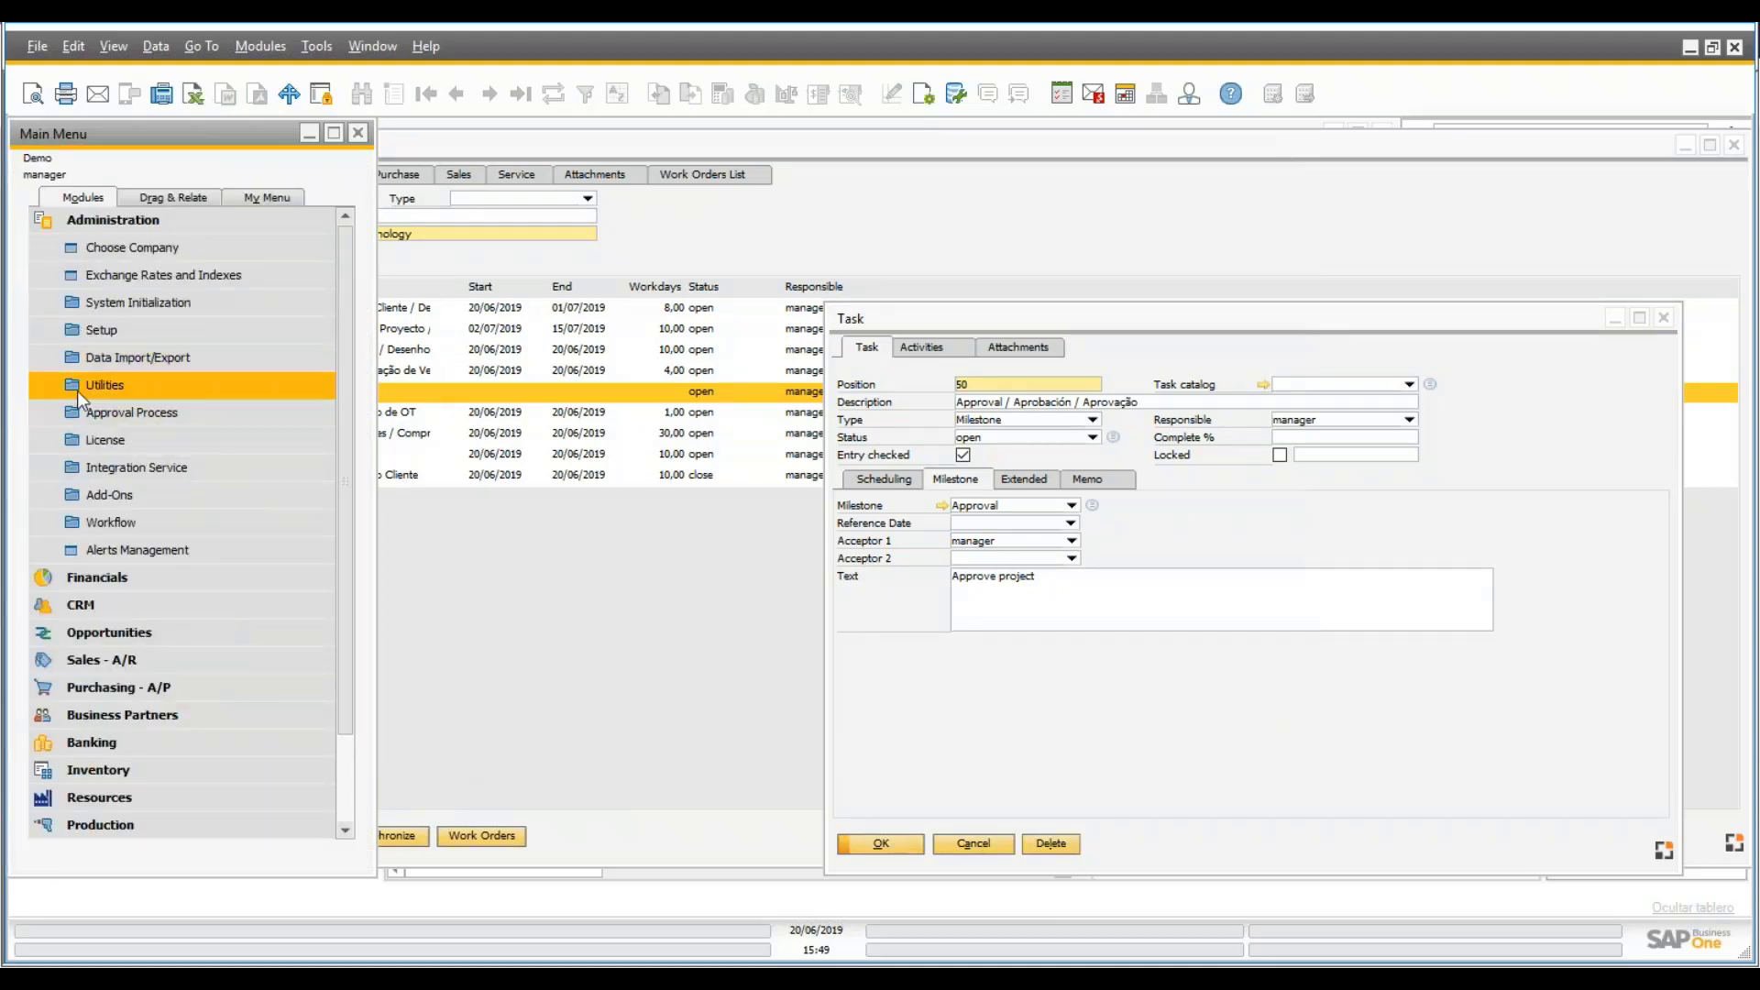
click(103, 385)
click(211, 467)
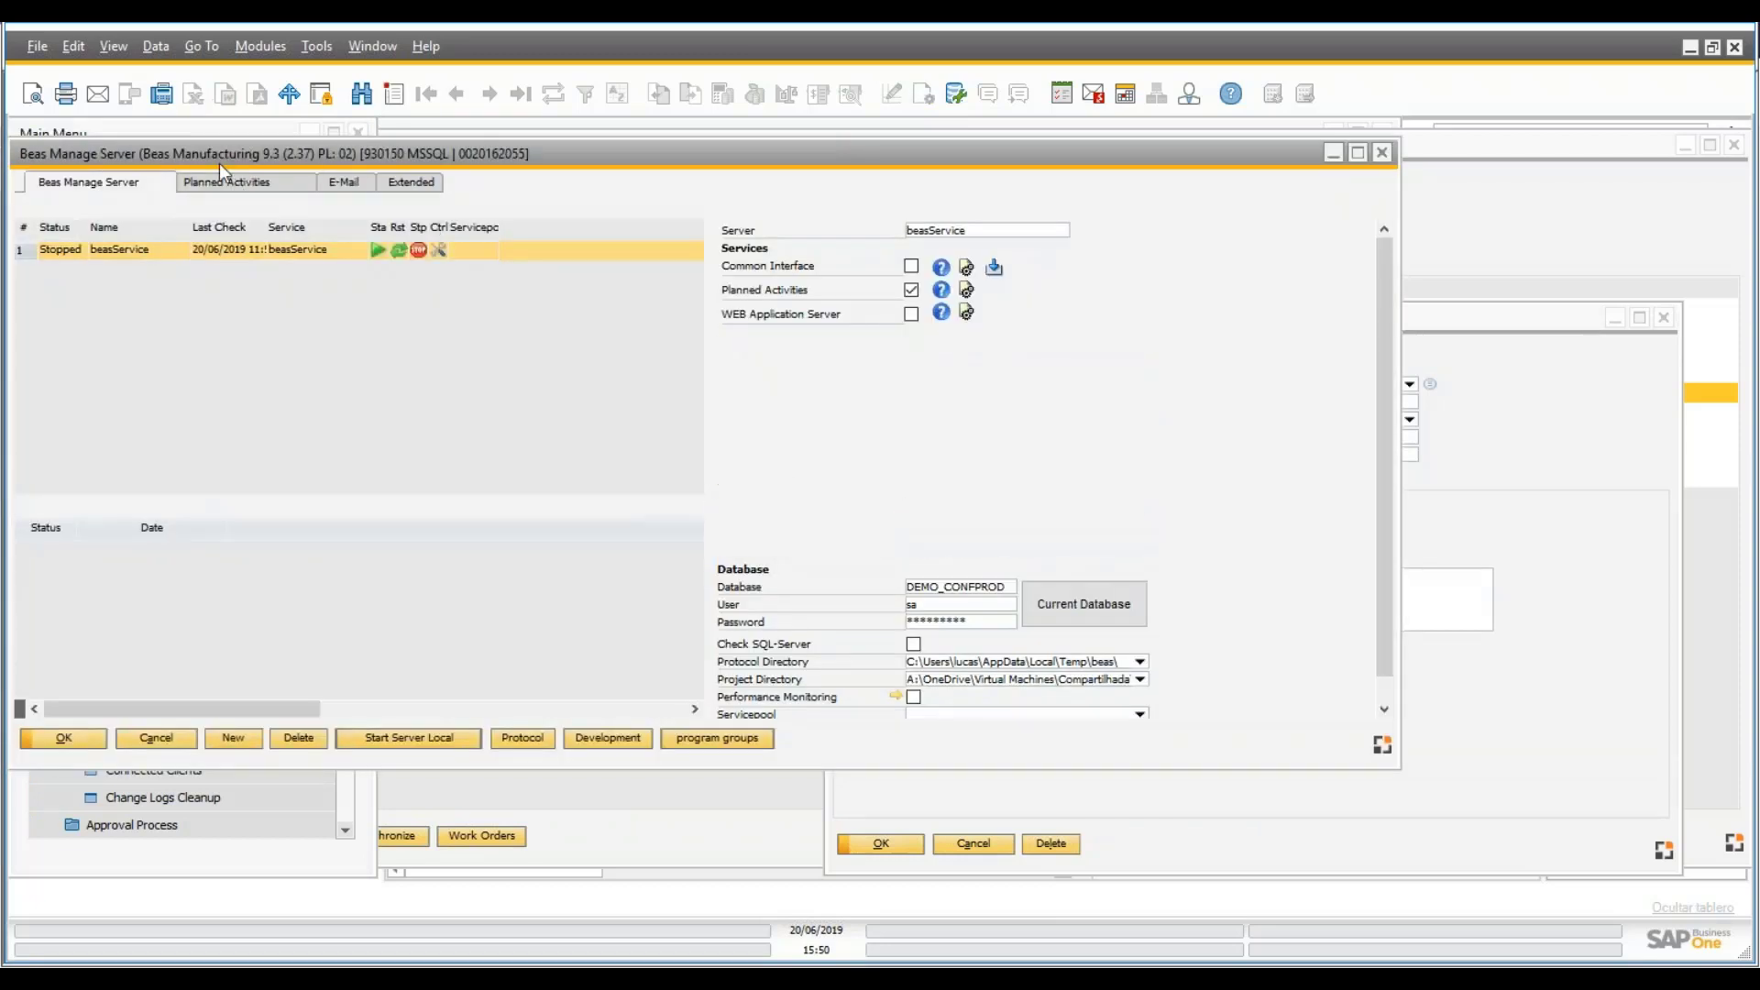
click(234, 181)
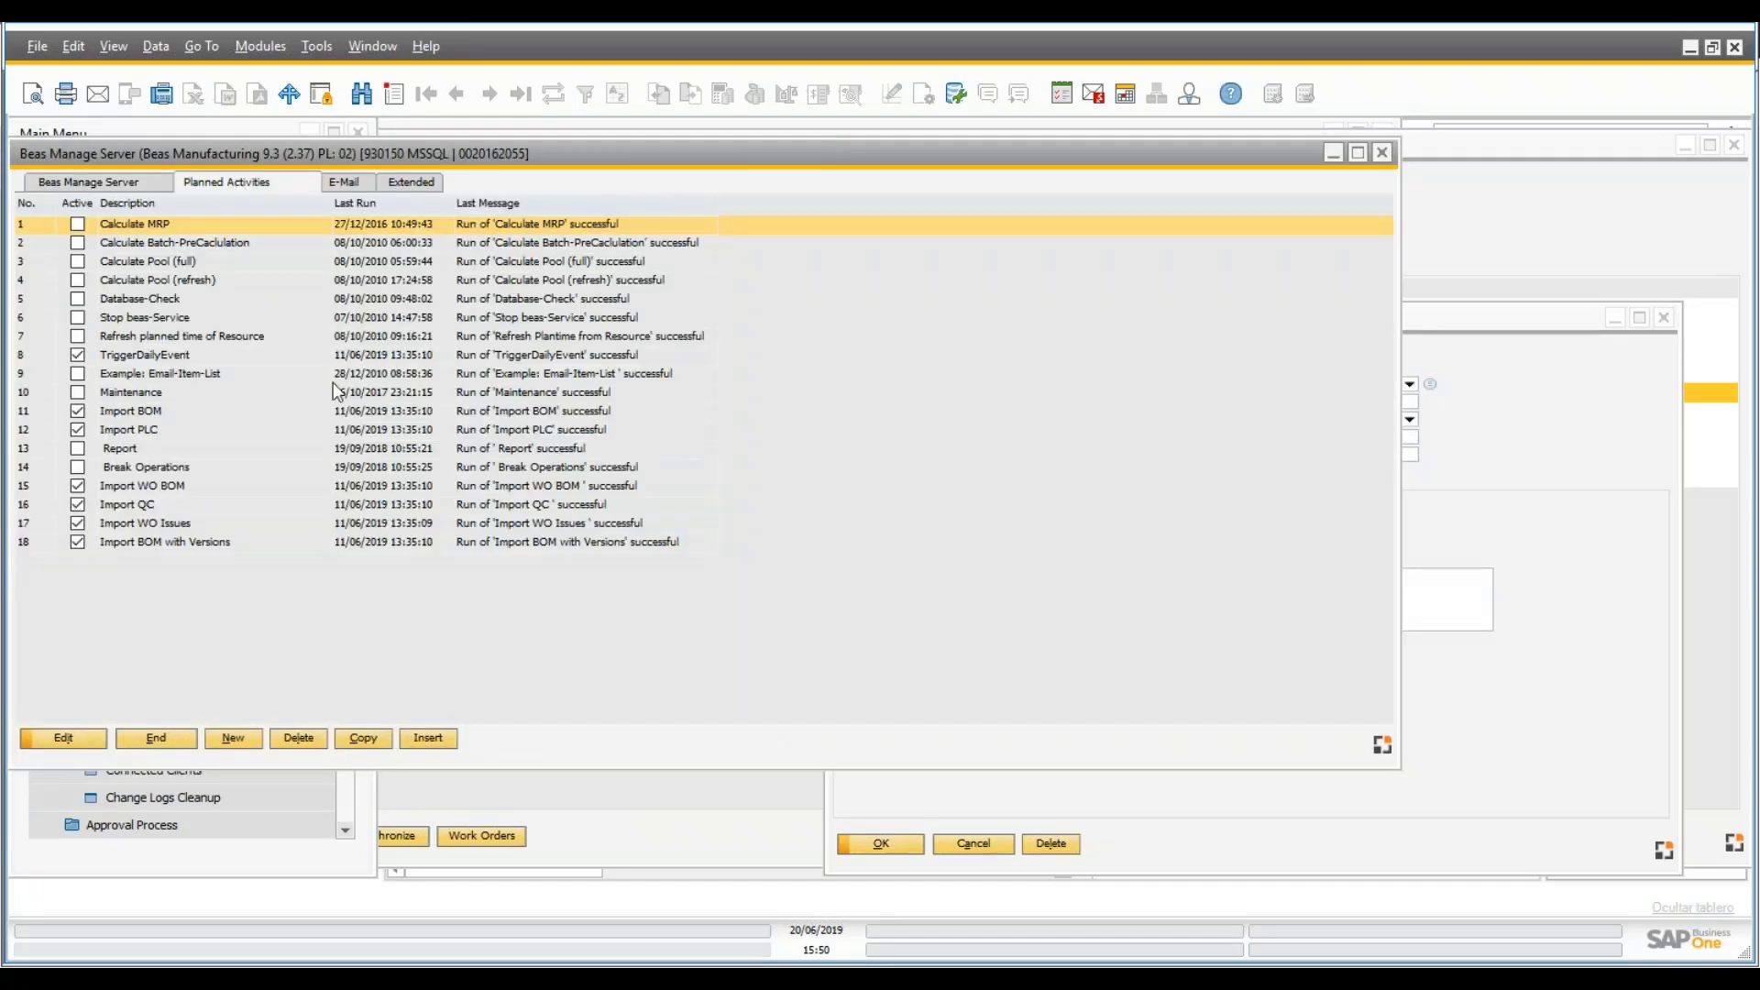
click(140, 358)
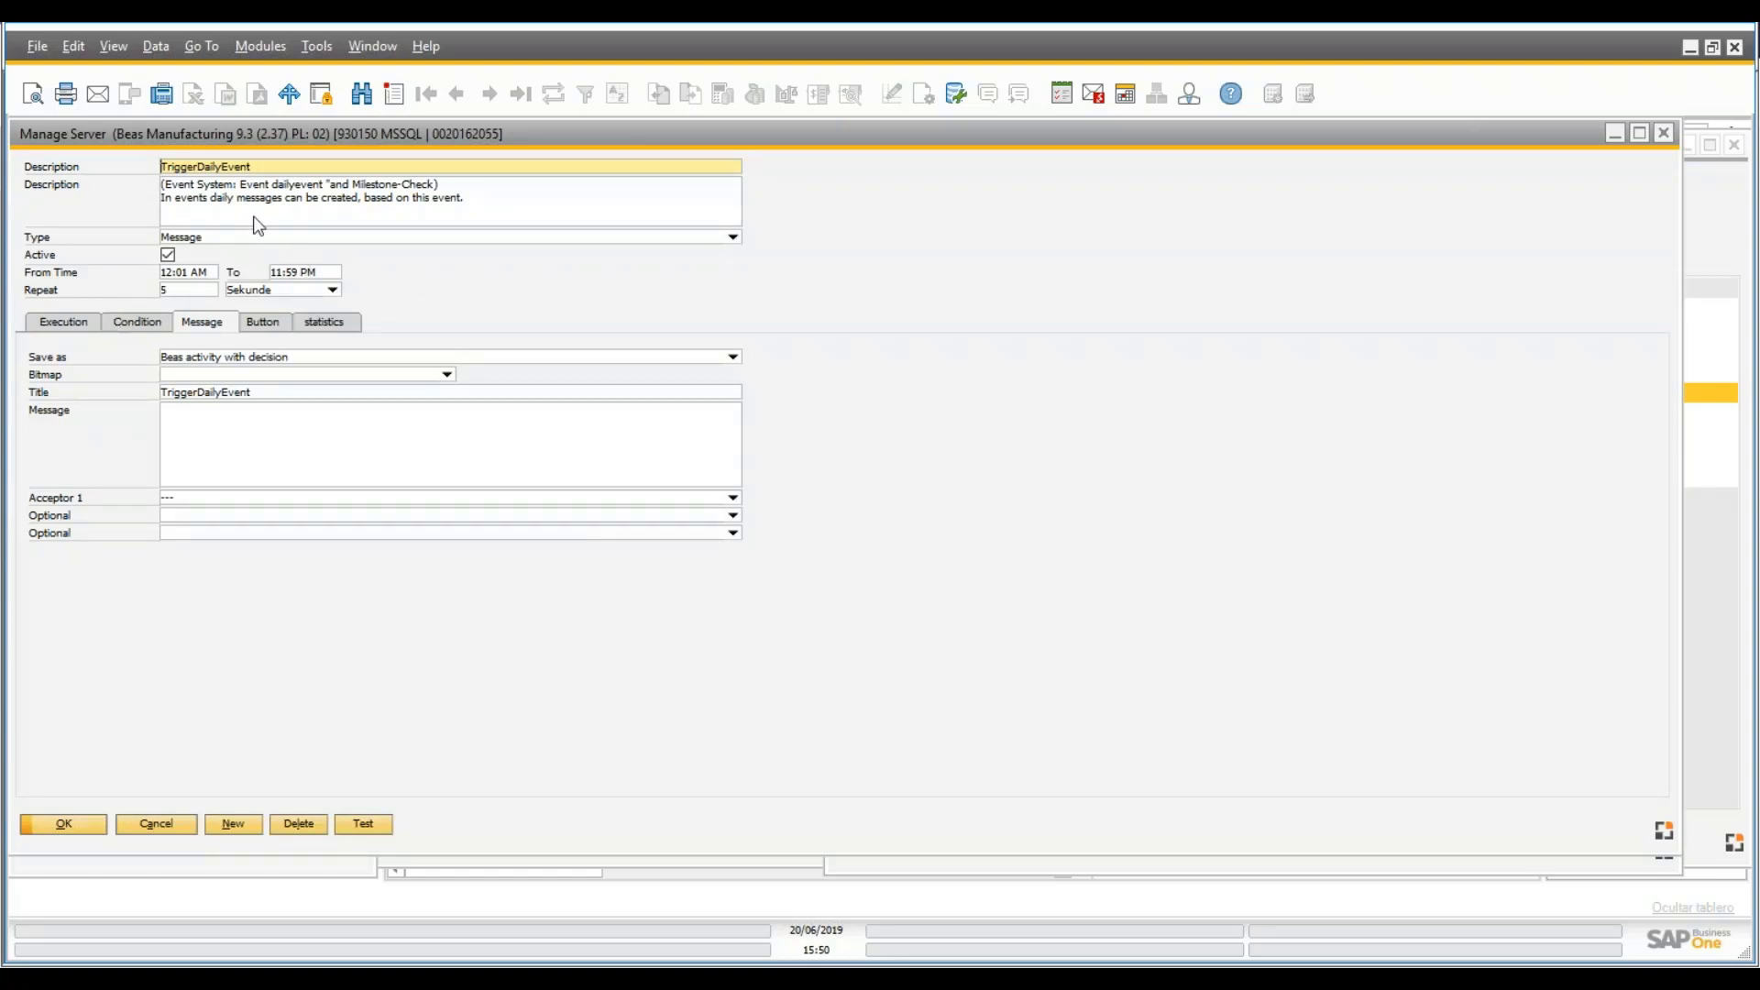
- Review TriggerDailyEvent's execution, message, button, condition and statistics settings, close unchanged, then open Database test
click(50, 327)
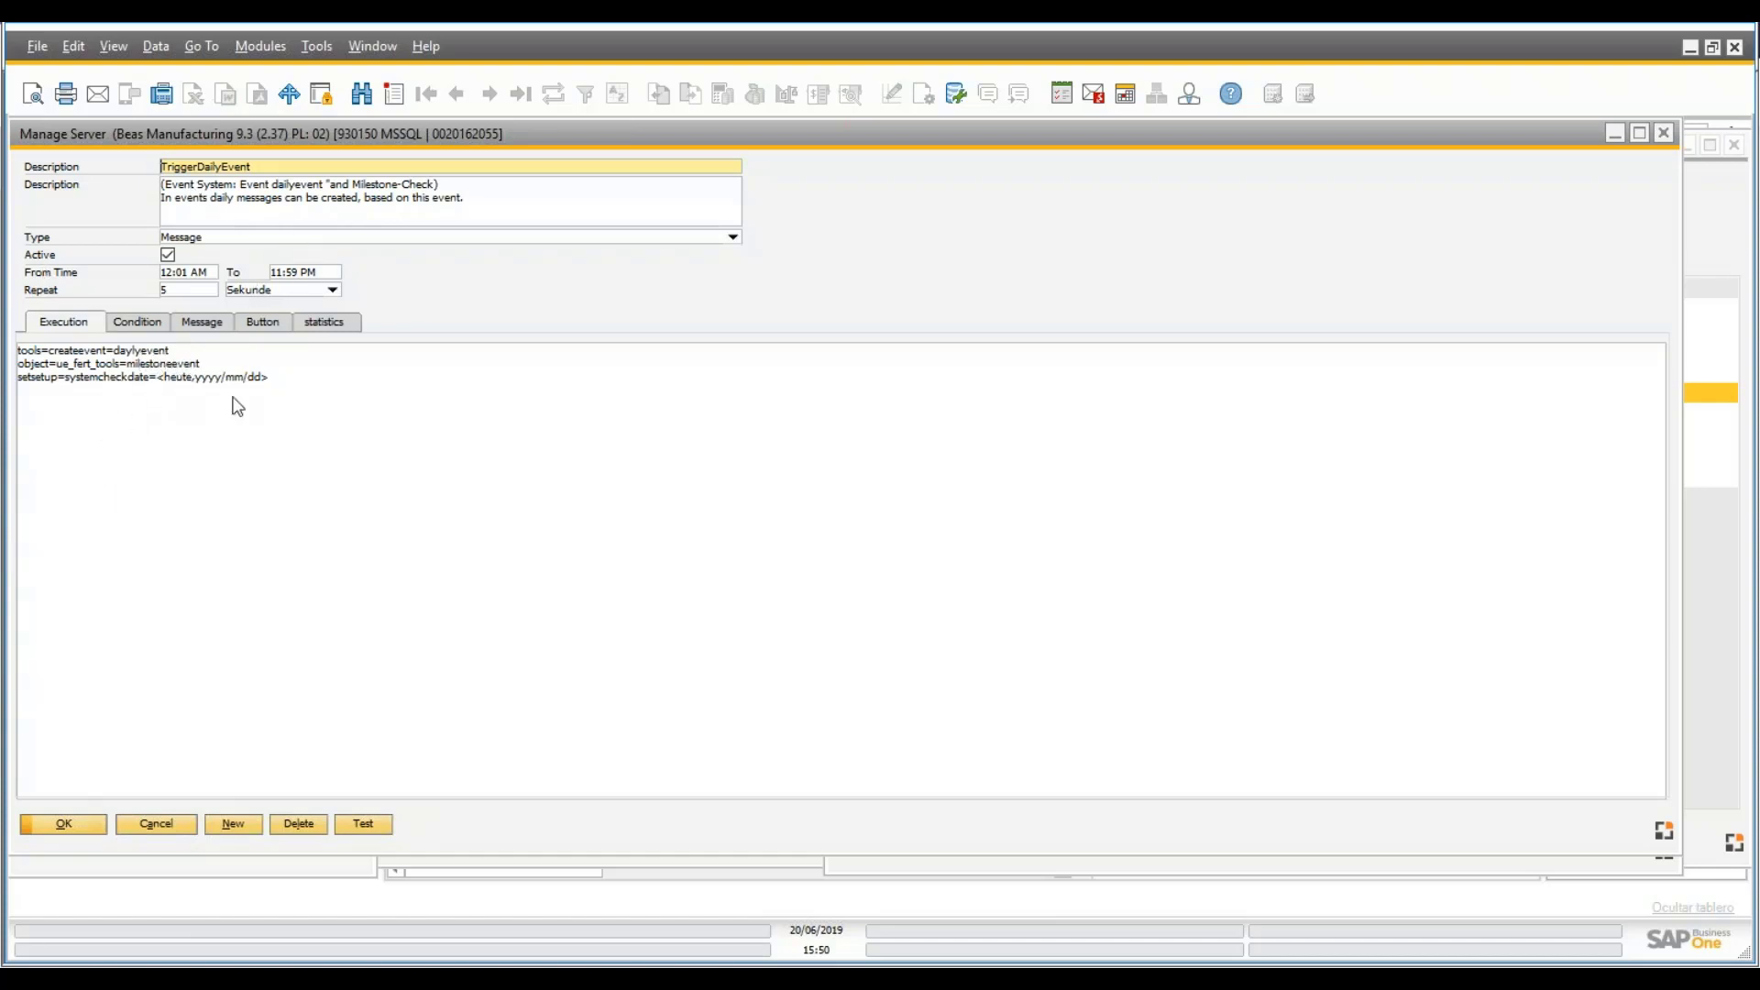
click(202, 324)
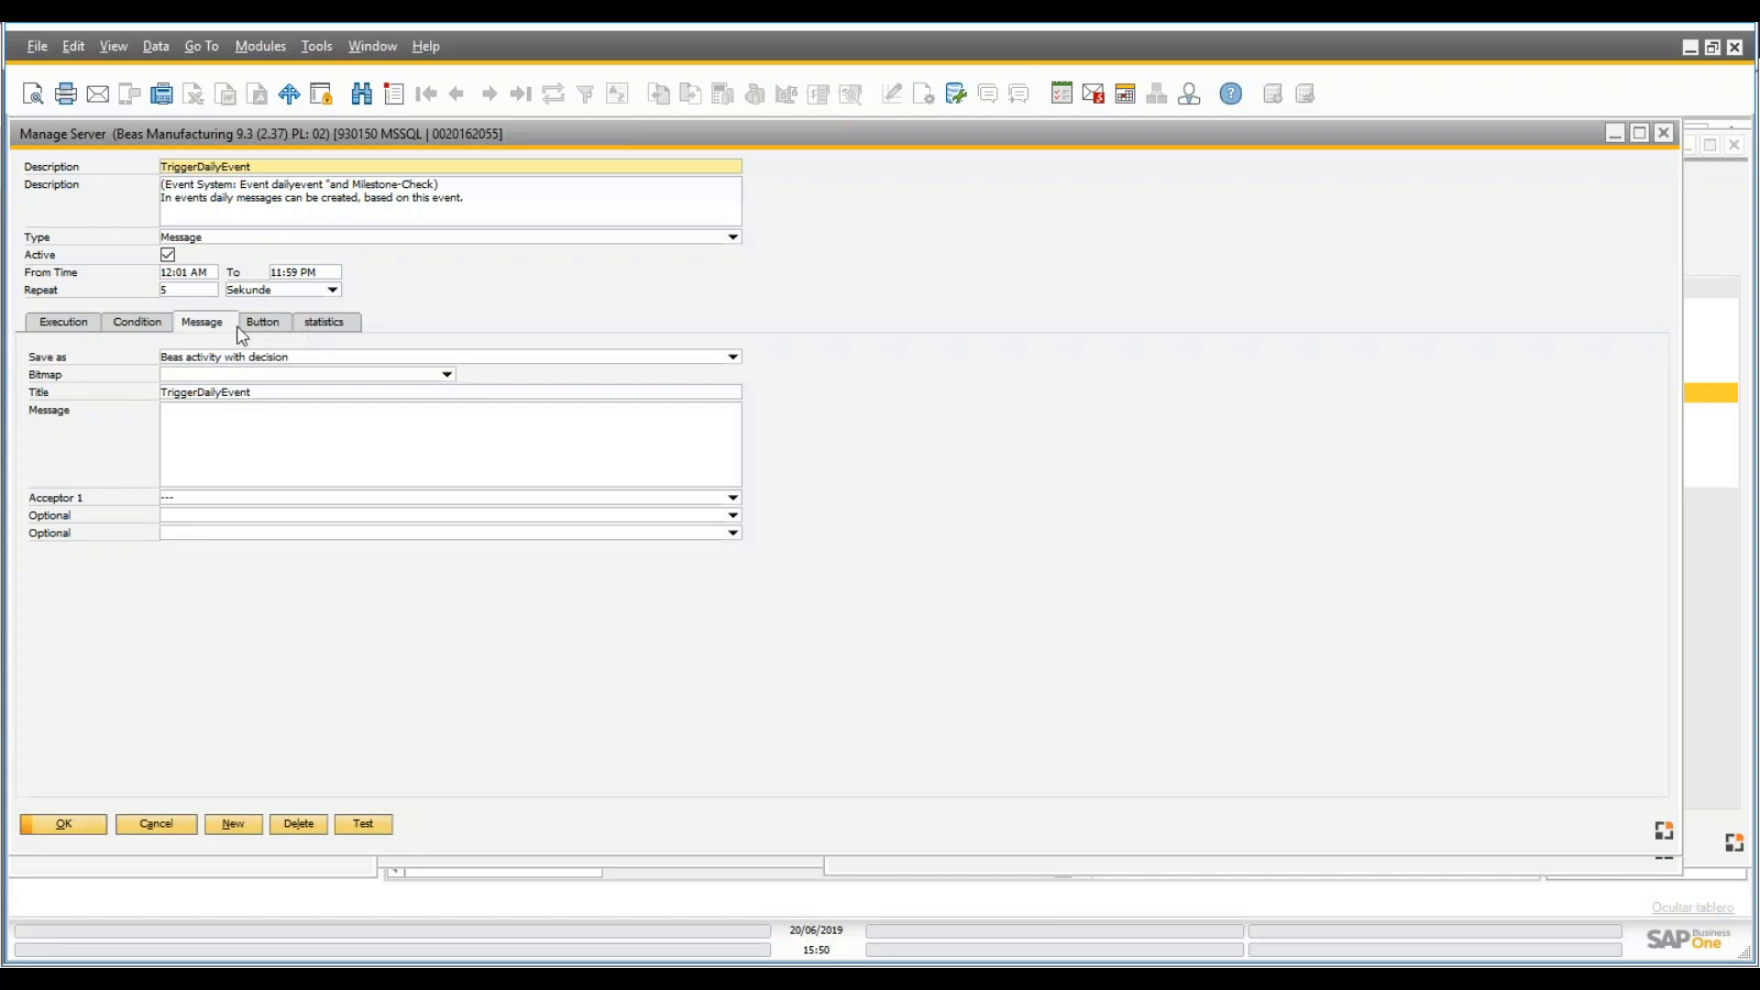
click(264, 322)
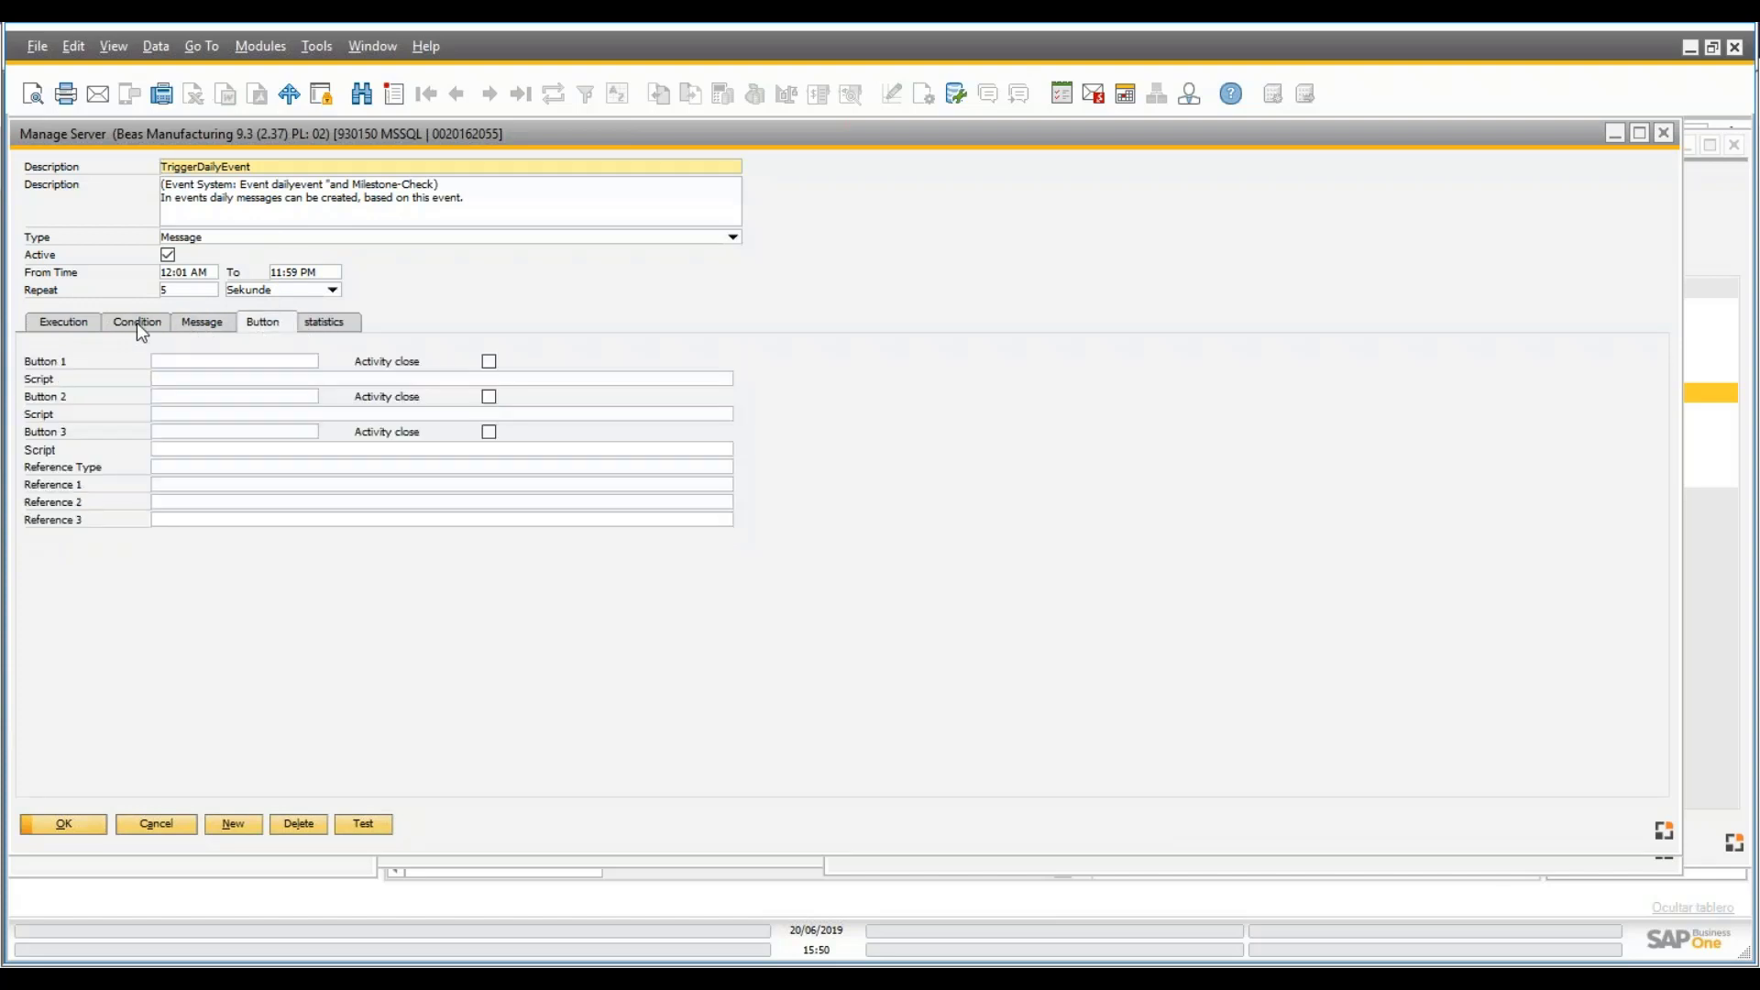
click(137, 323)
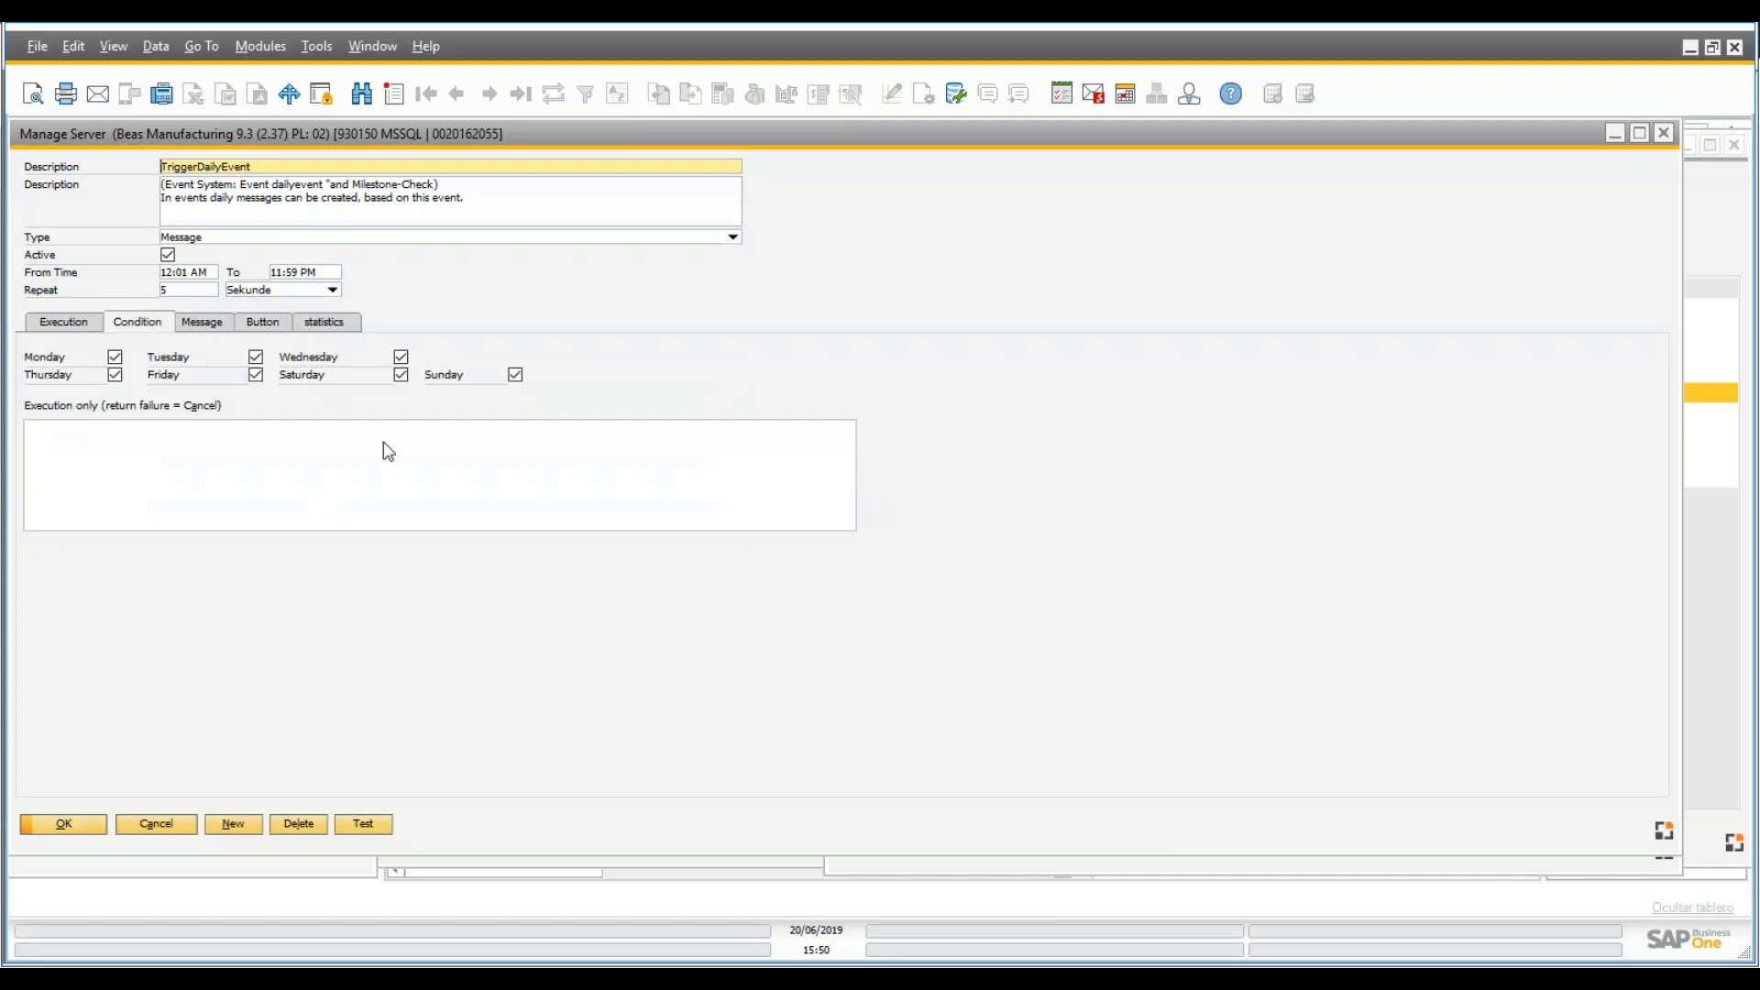
click(331, 332)
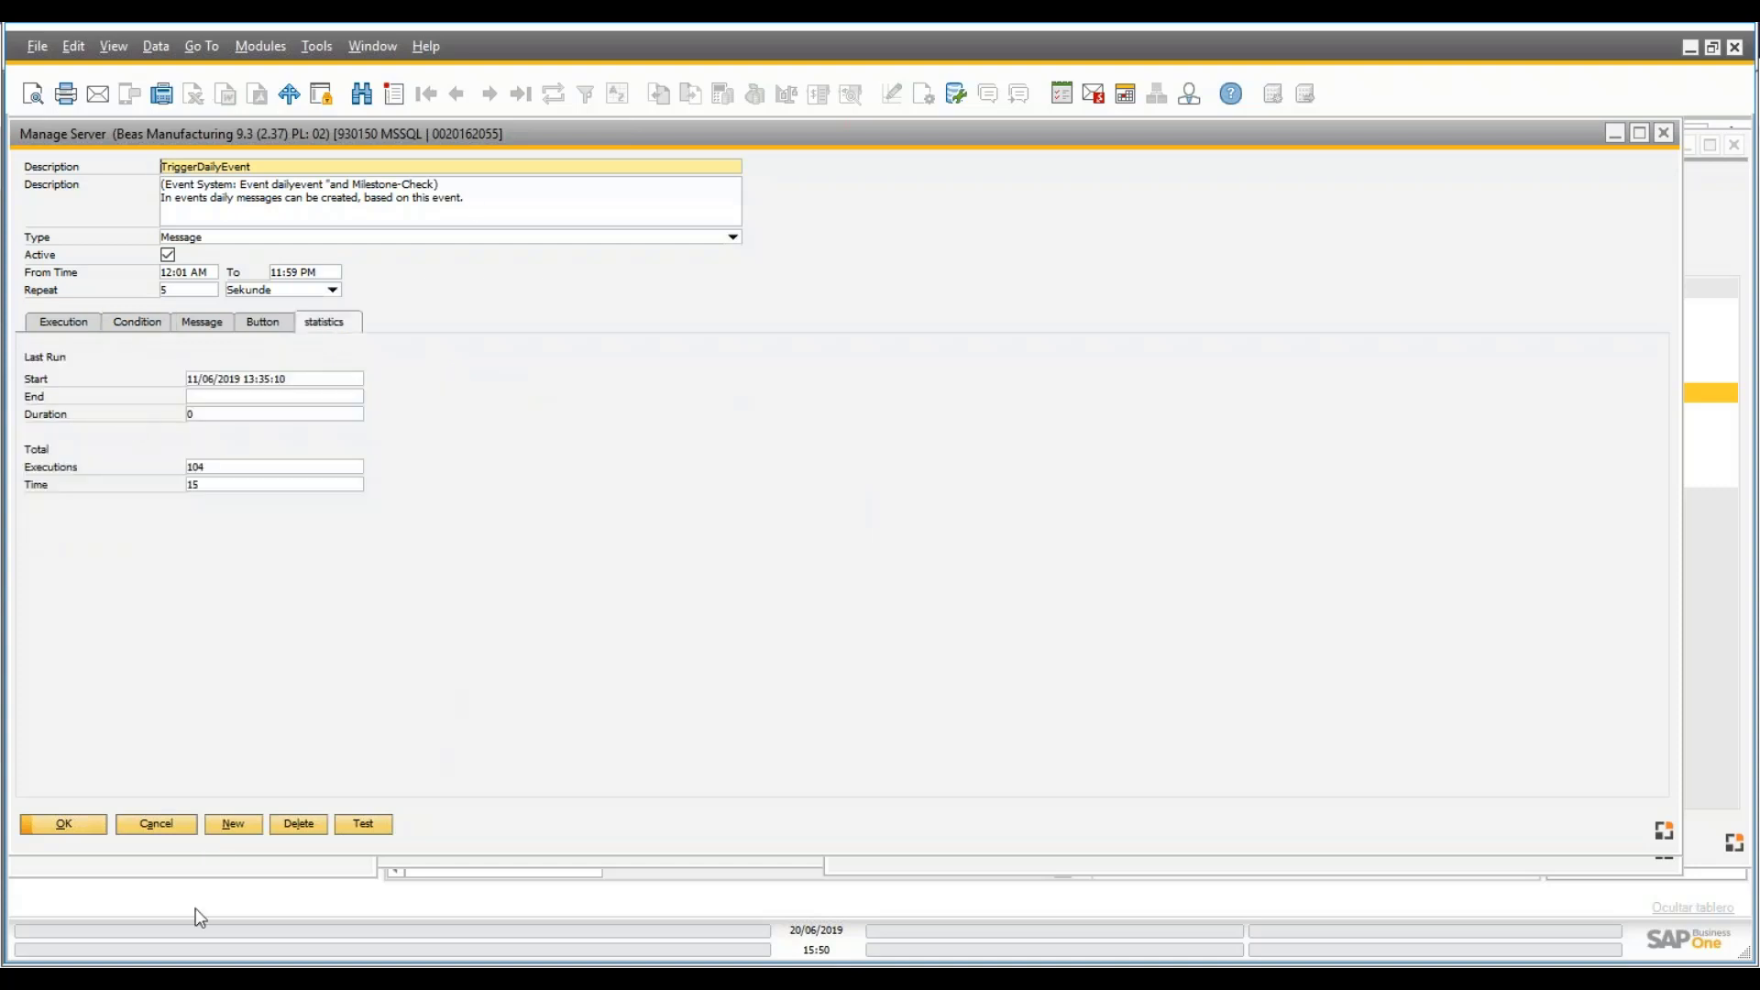
click(156, 824)
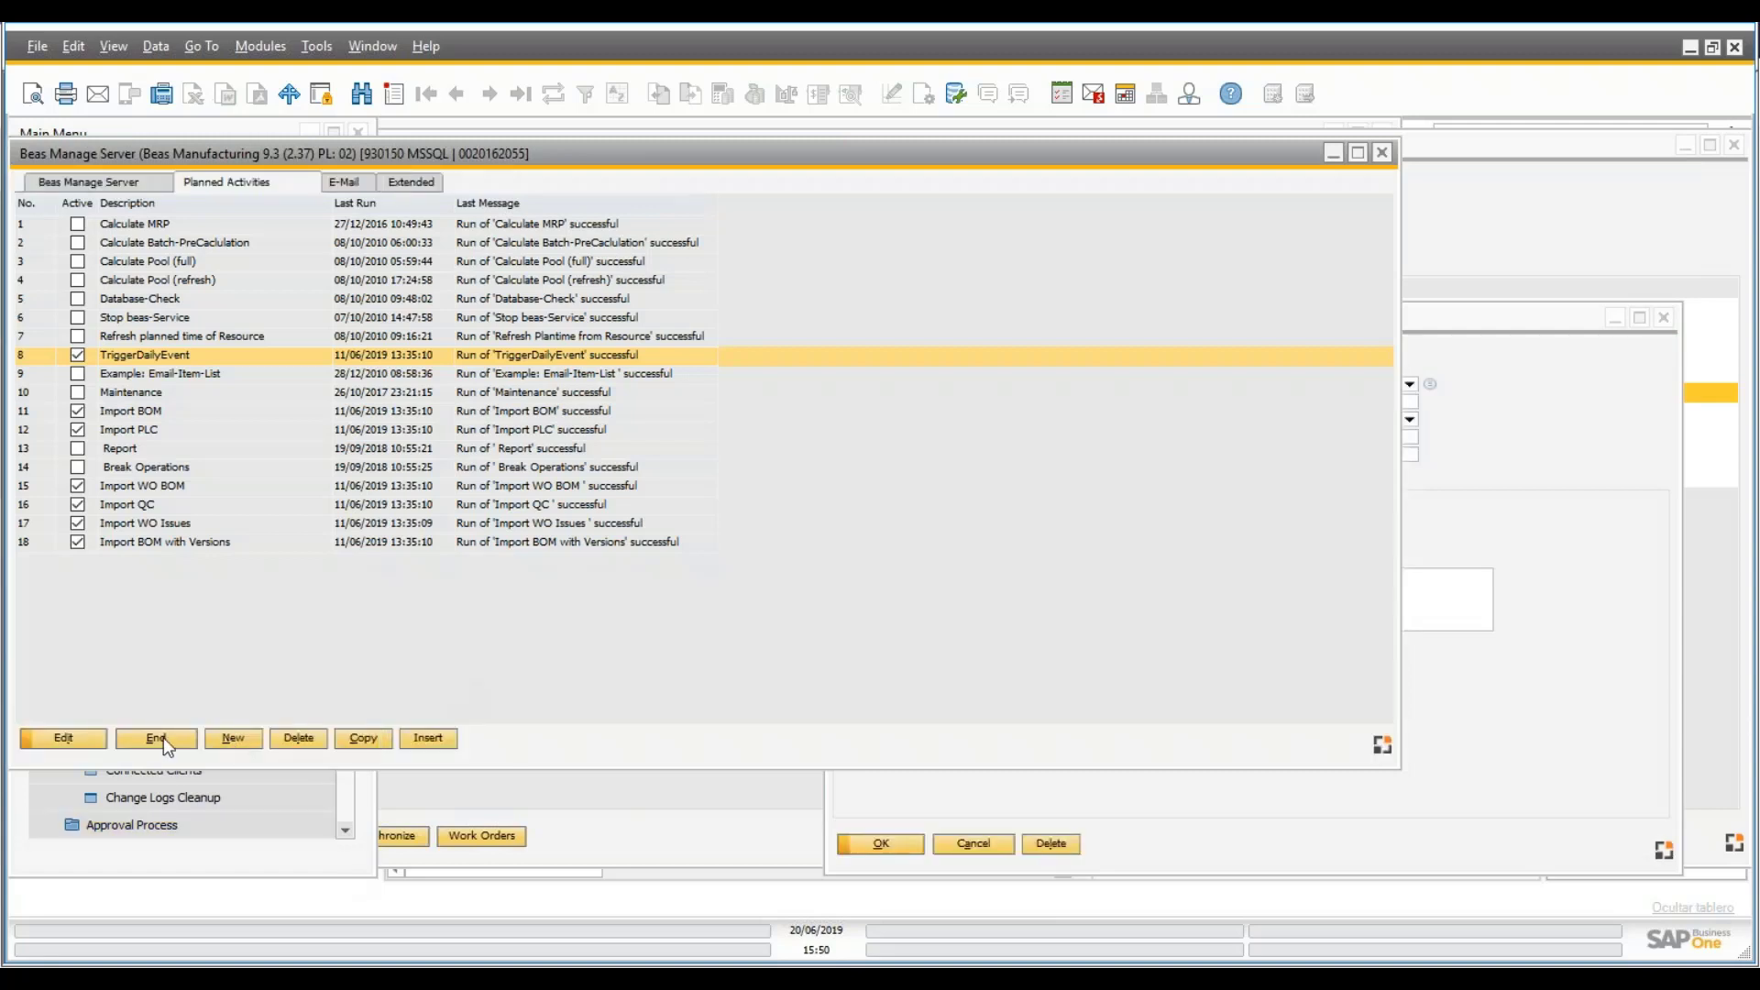
click(158, 739)
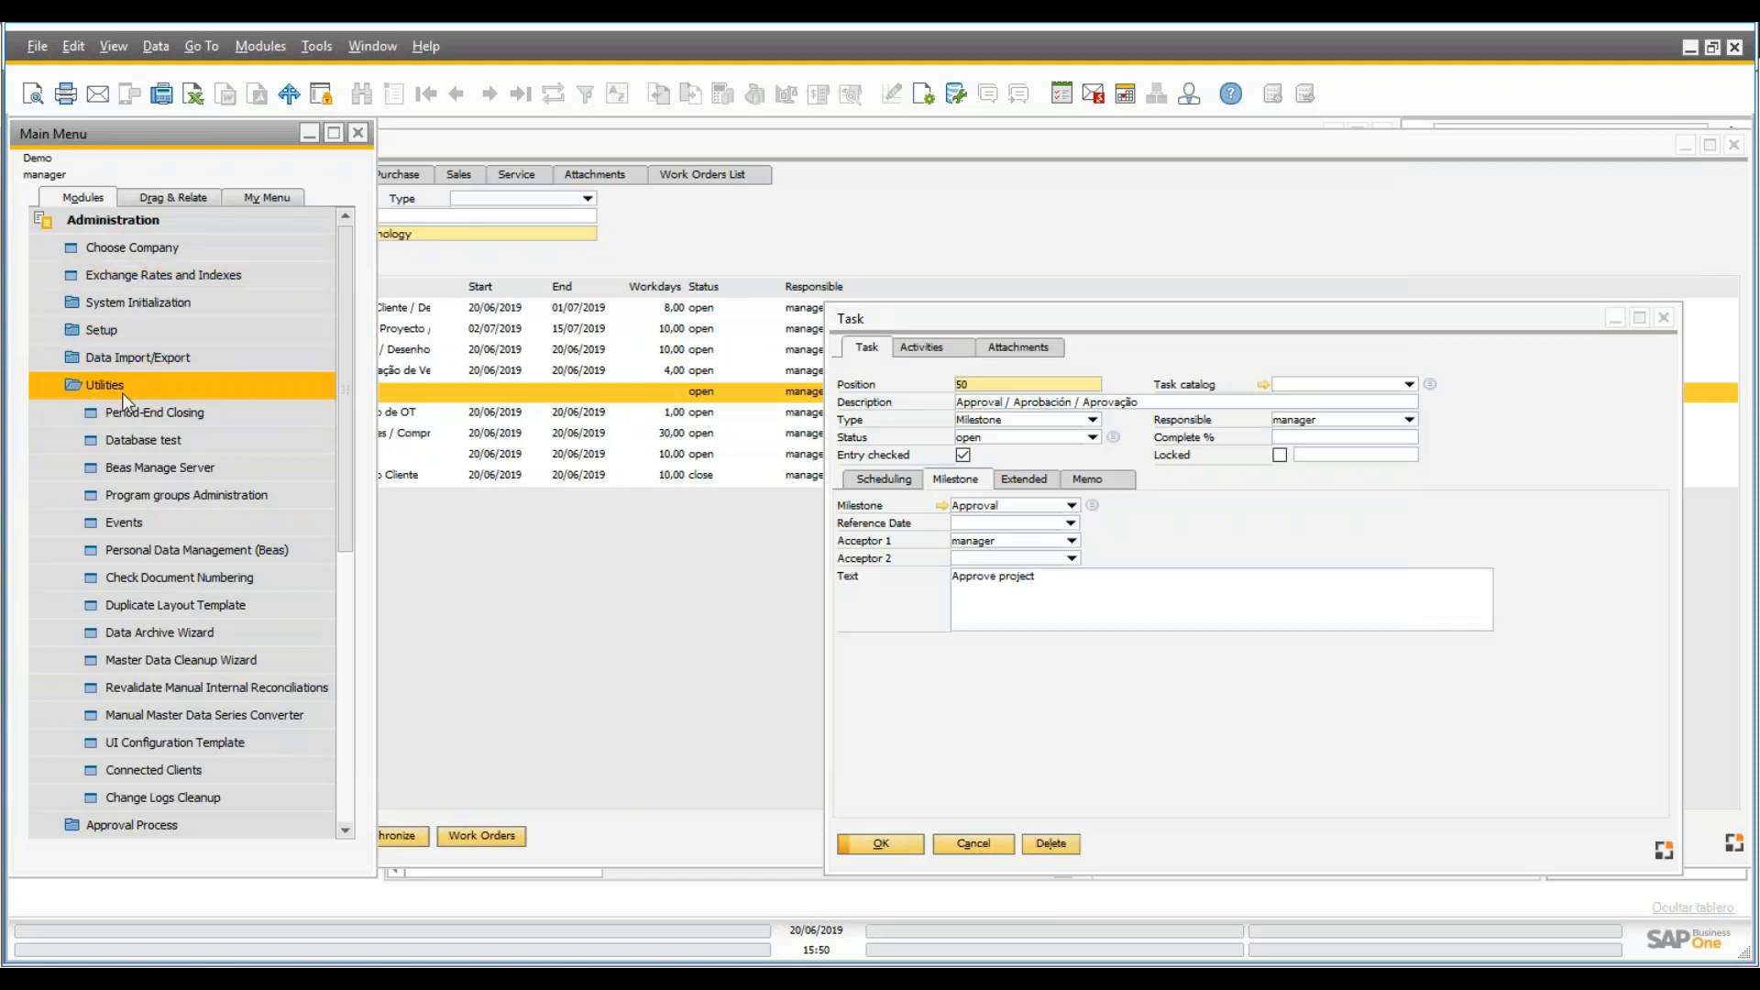
key(Return)
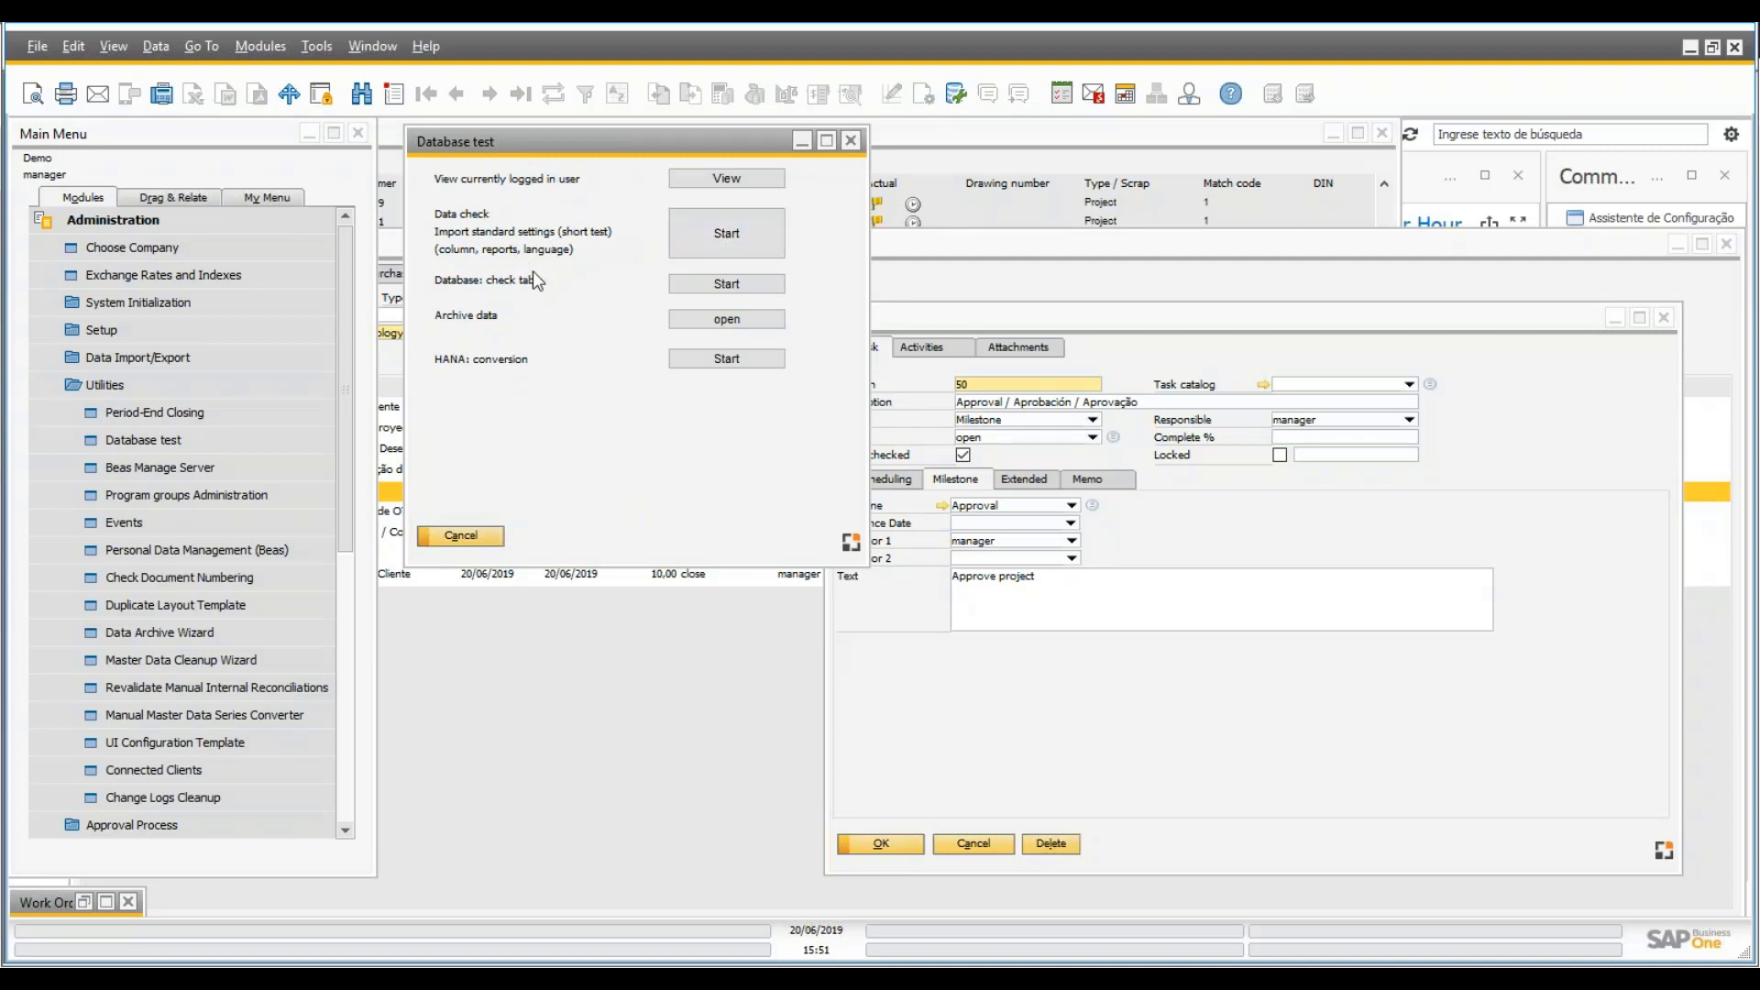
- Close the Database test window and cancel the Task dialog to return to PR0007's task list
click(764, 243)
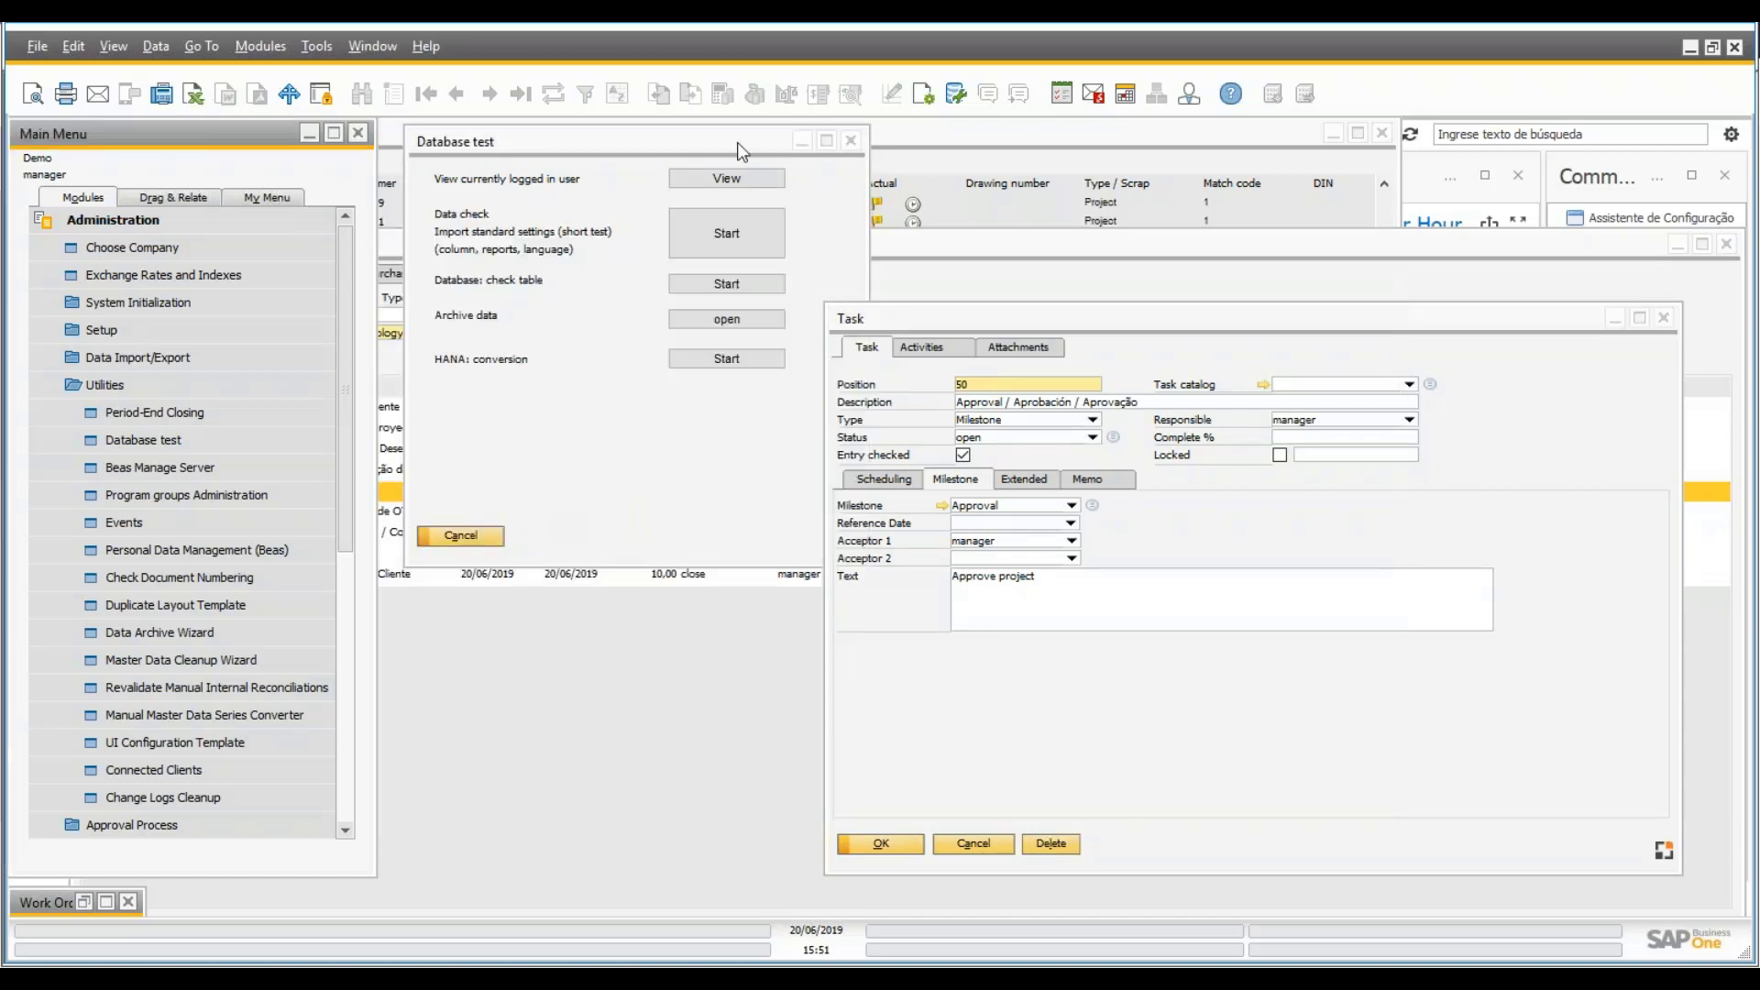
click(851, 141)
click(1016, 653)
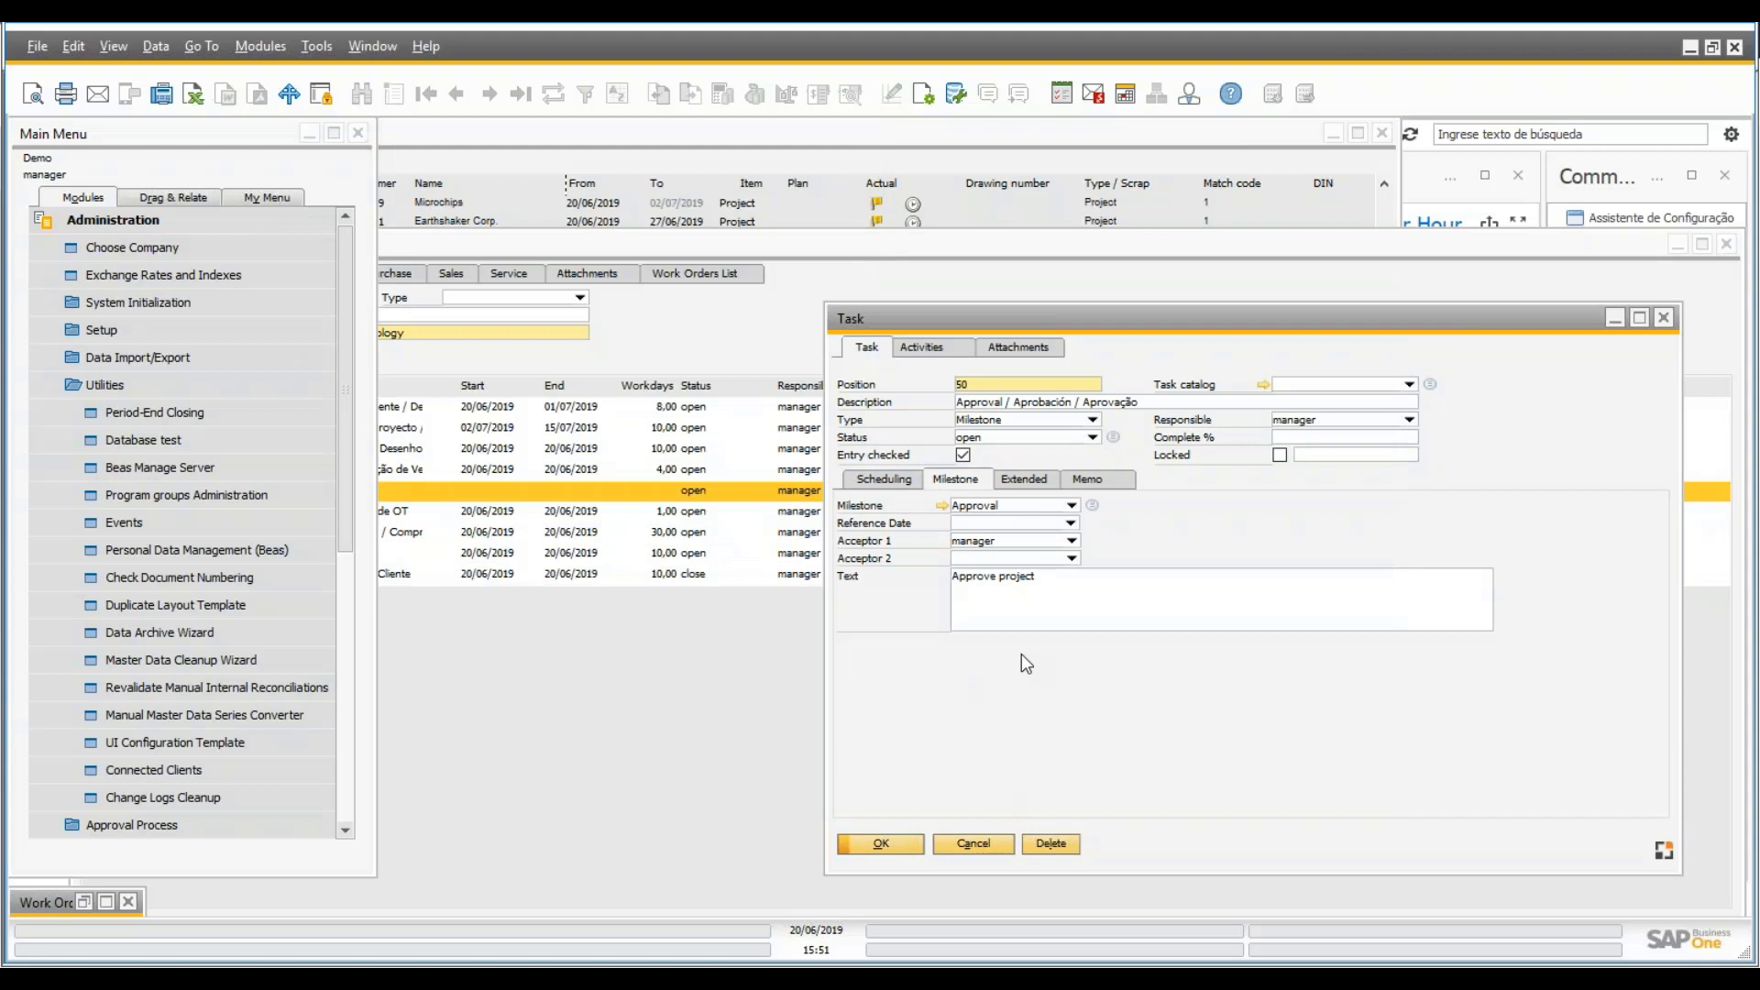
click(974, 844)
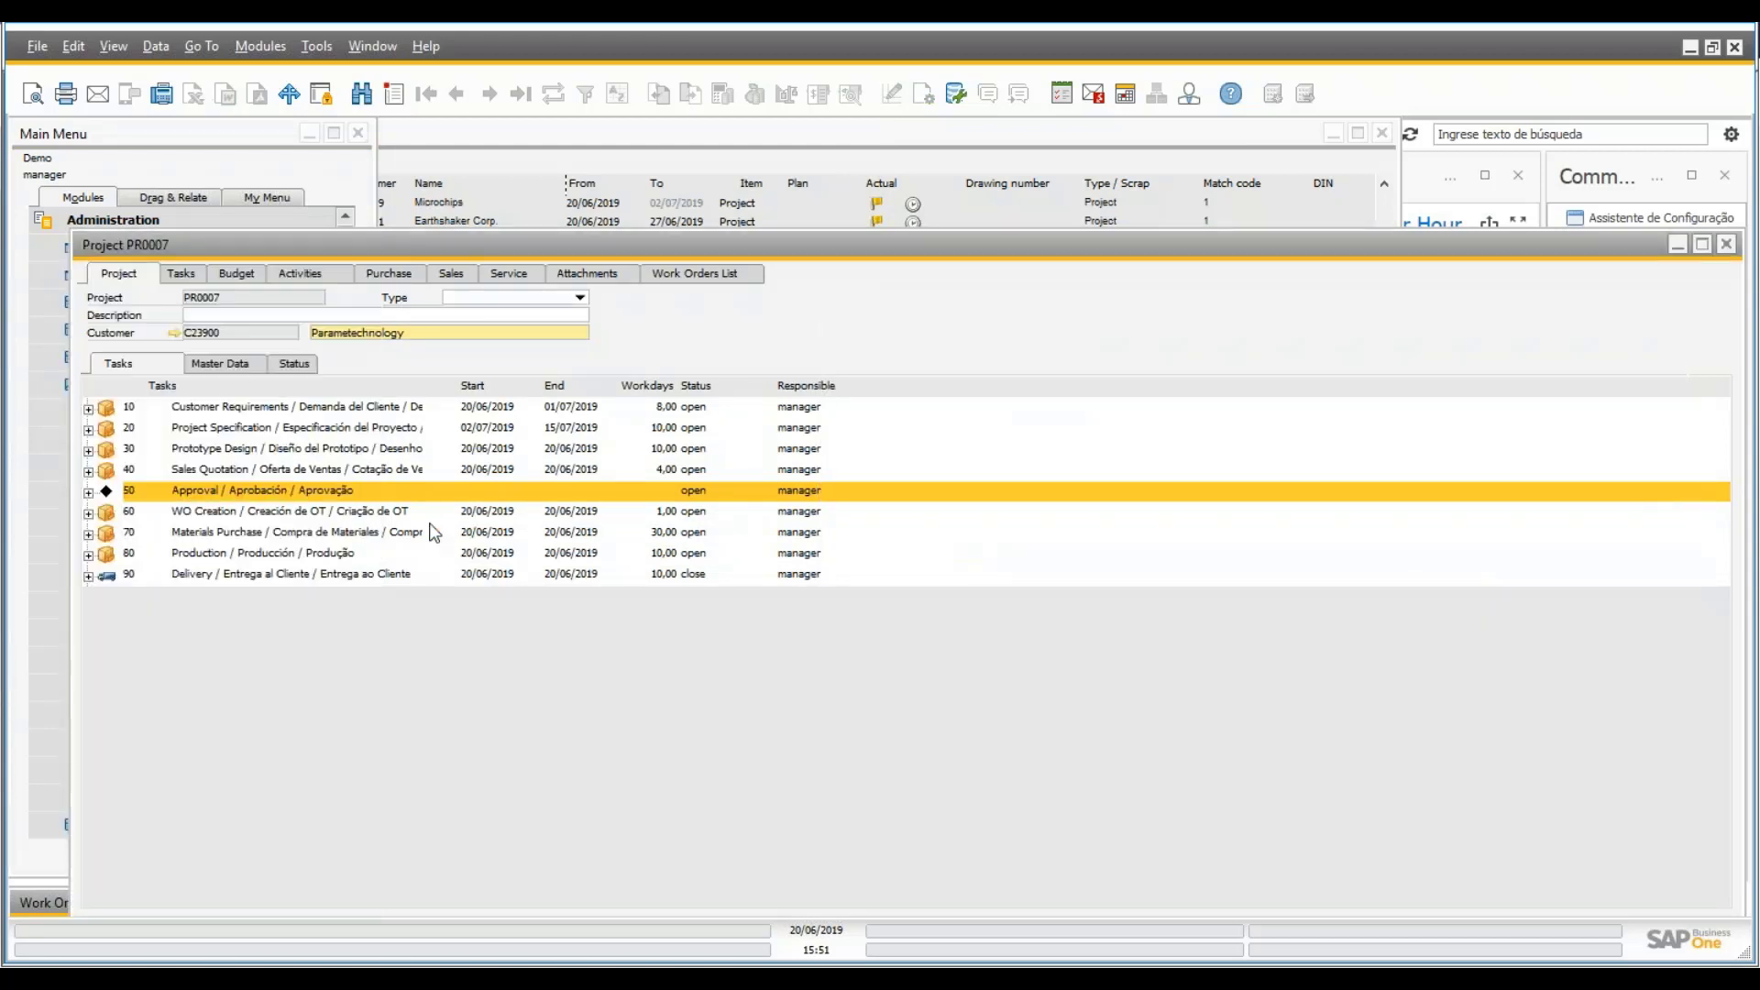
- Start a new work order from task 60, WO Creation
click(442, 518)
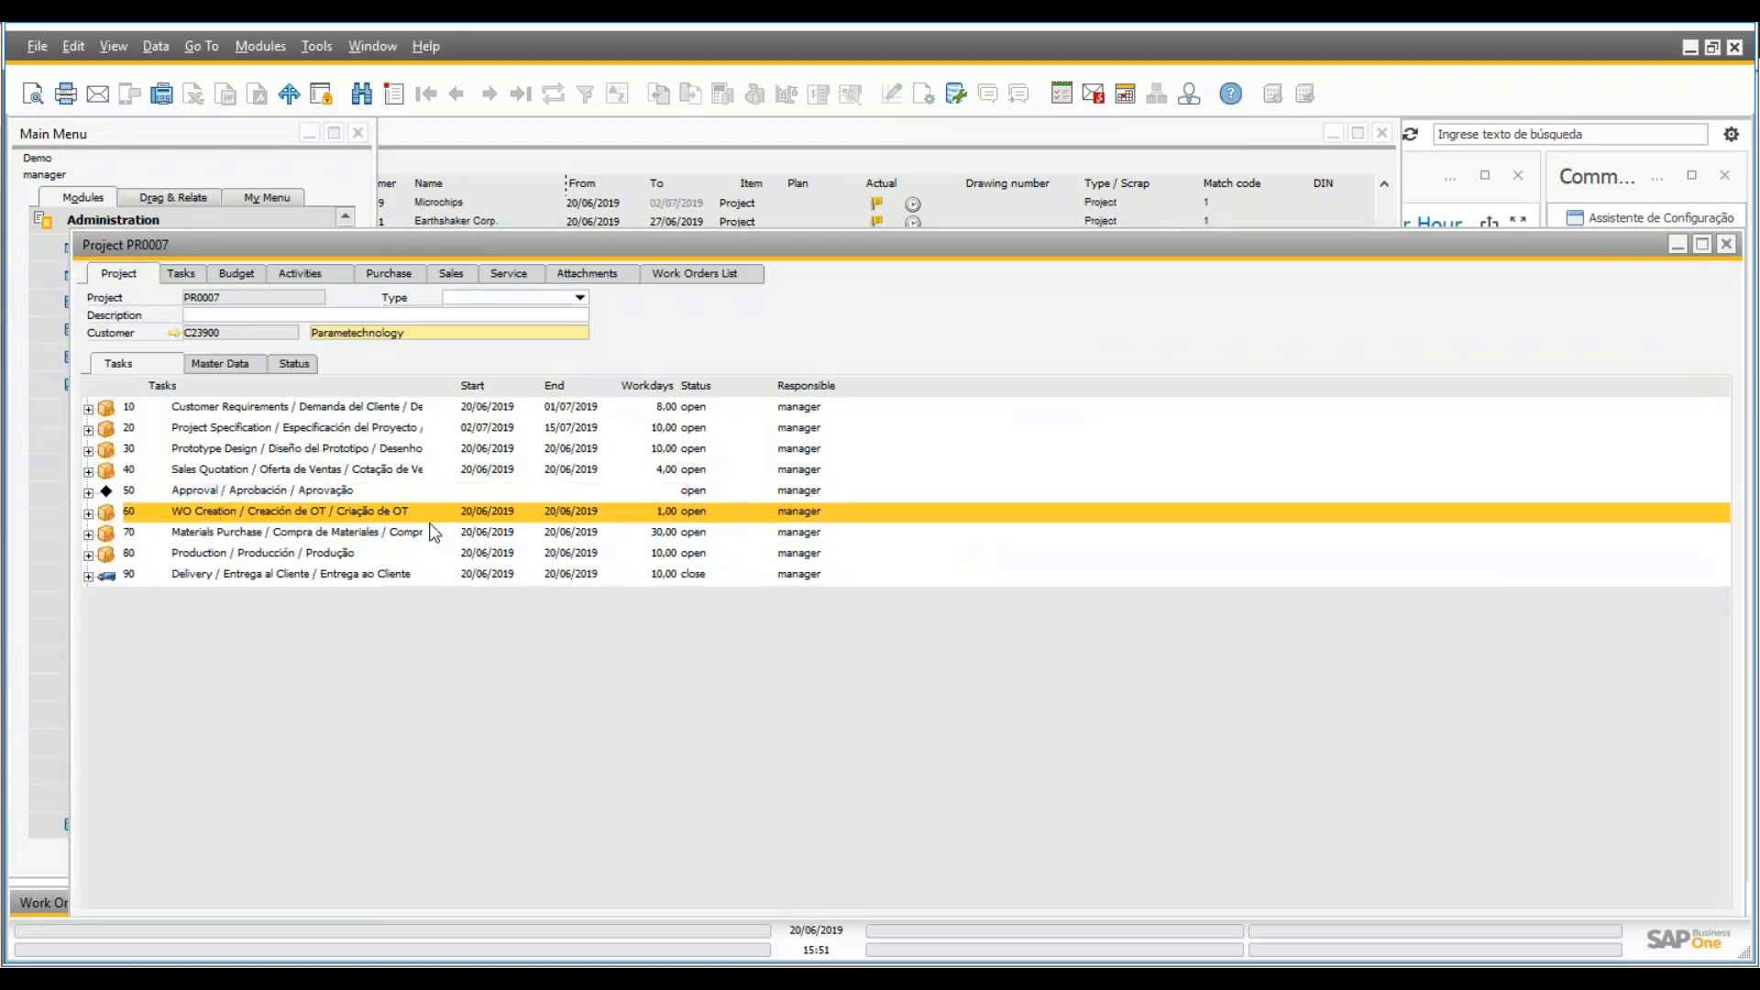
right_click(275, 516)
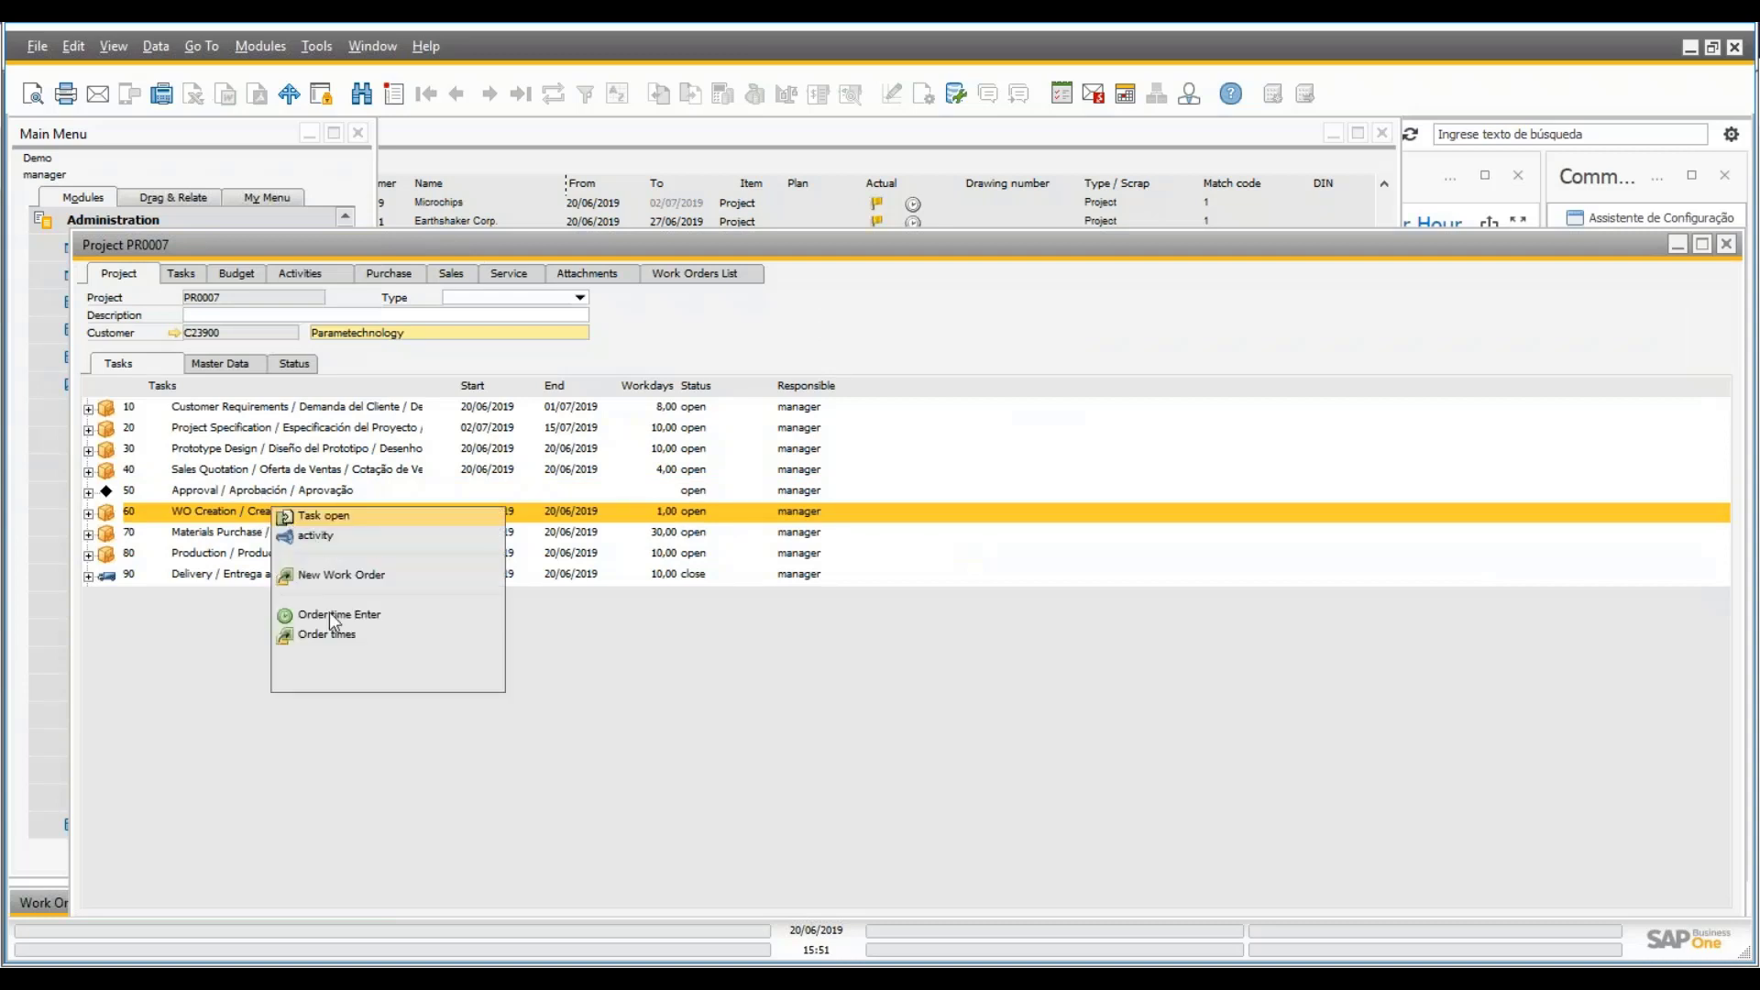
click(323, 578)
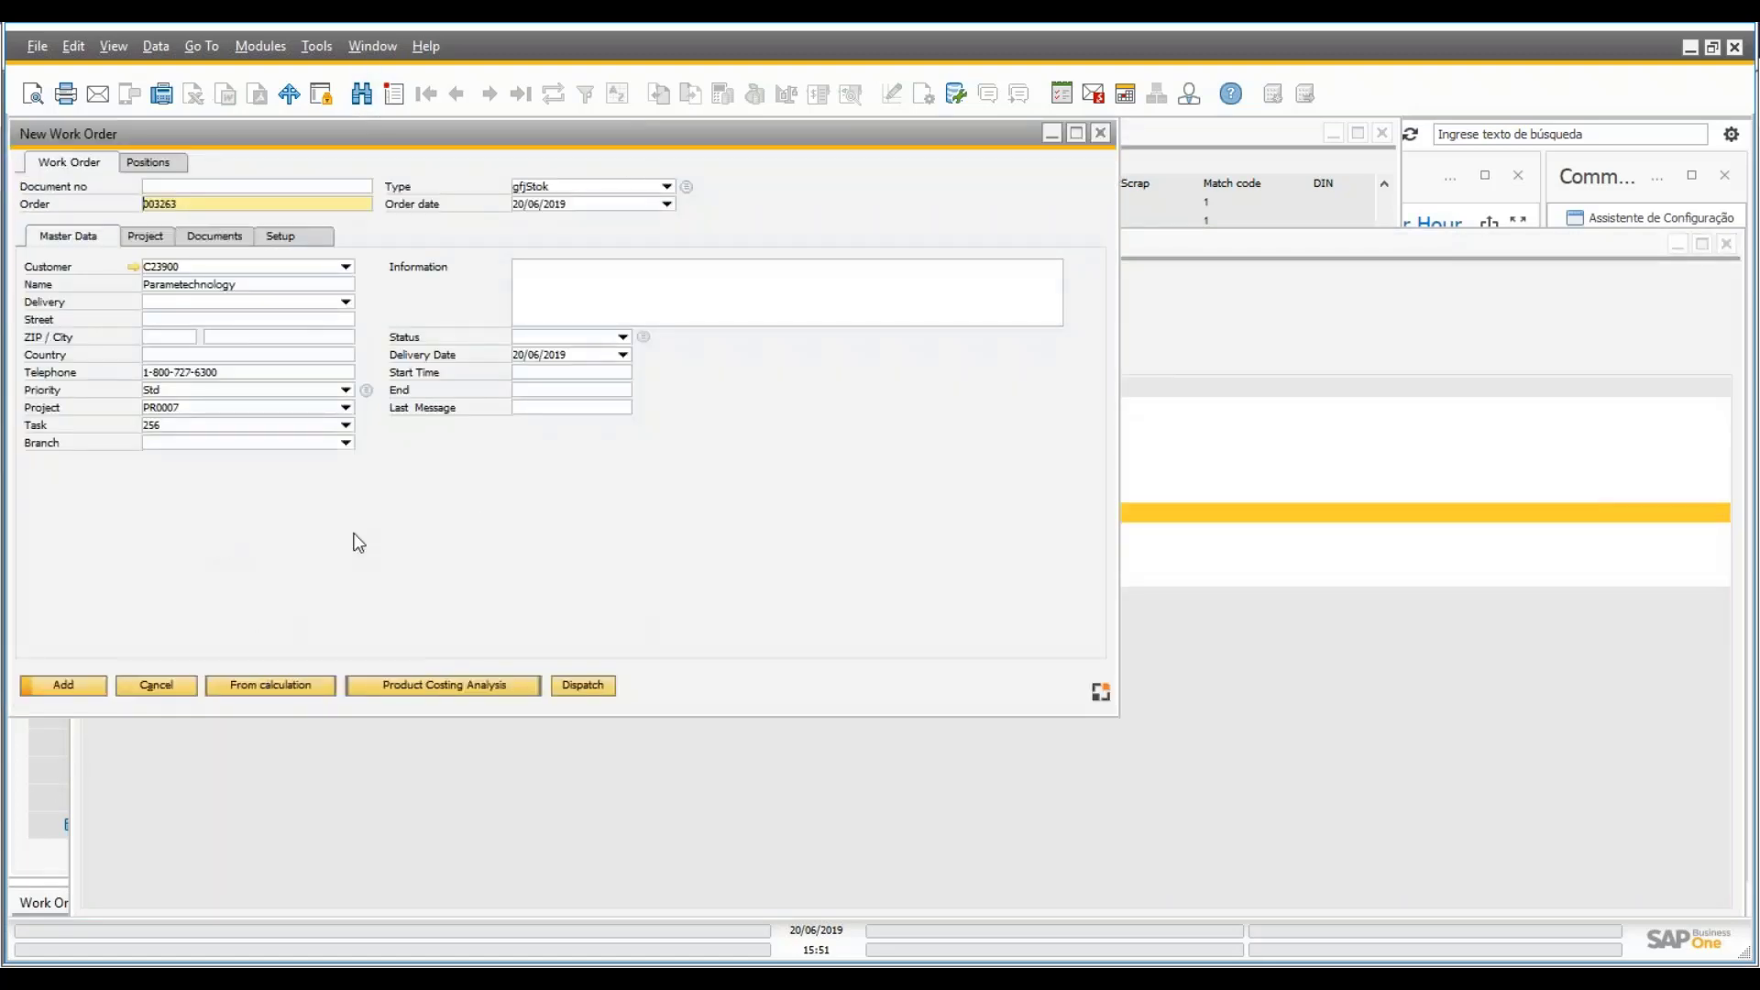
- Keep project PR0007 and task 256 on the work order and show its positions
click(346, 407)
click(764, 520)
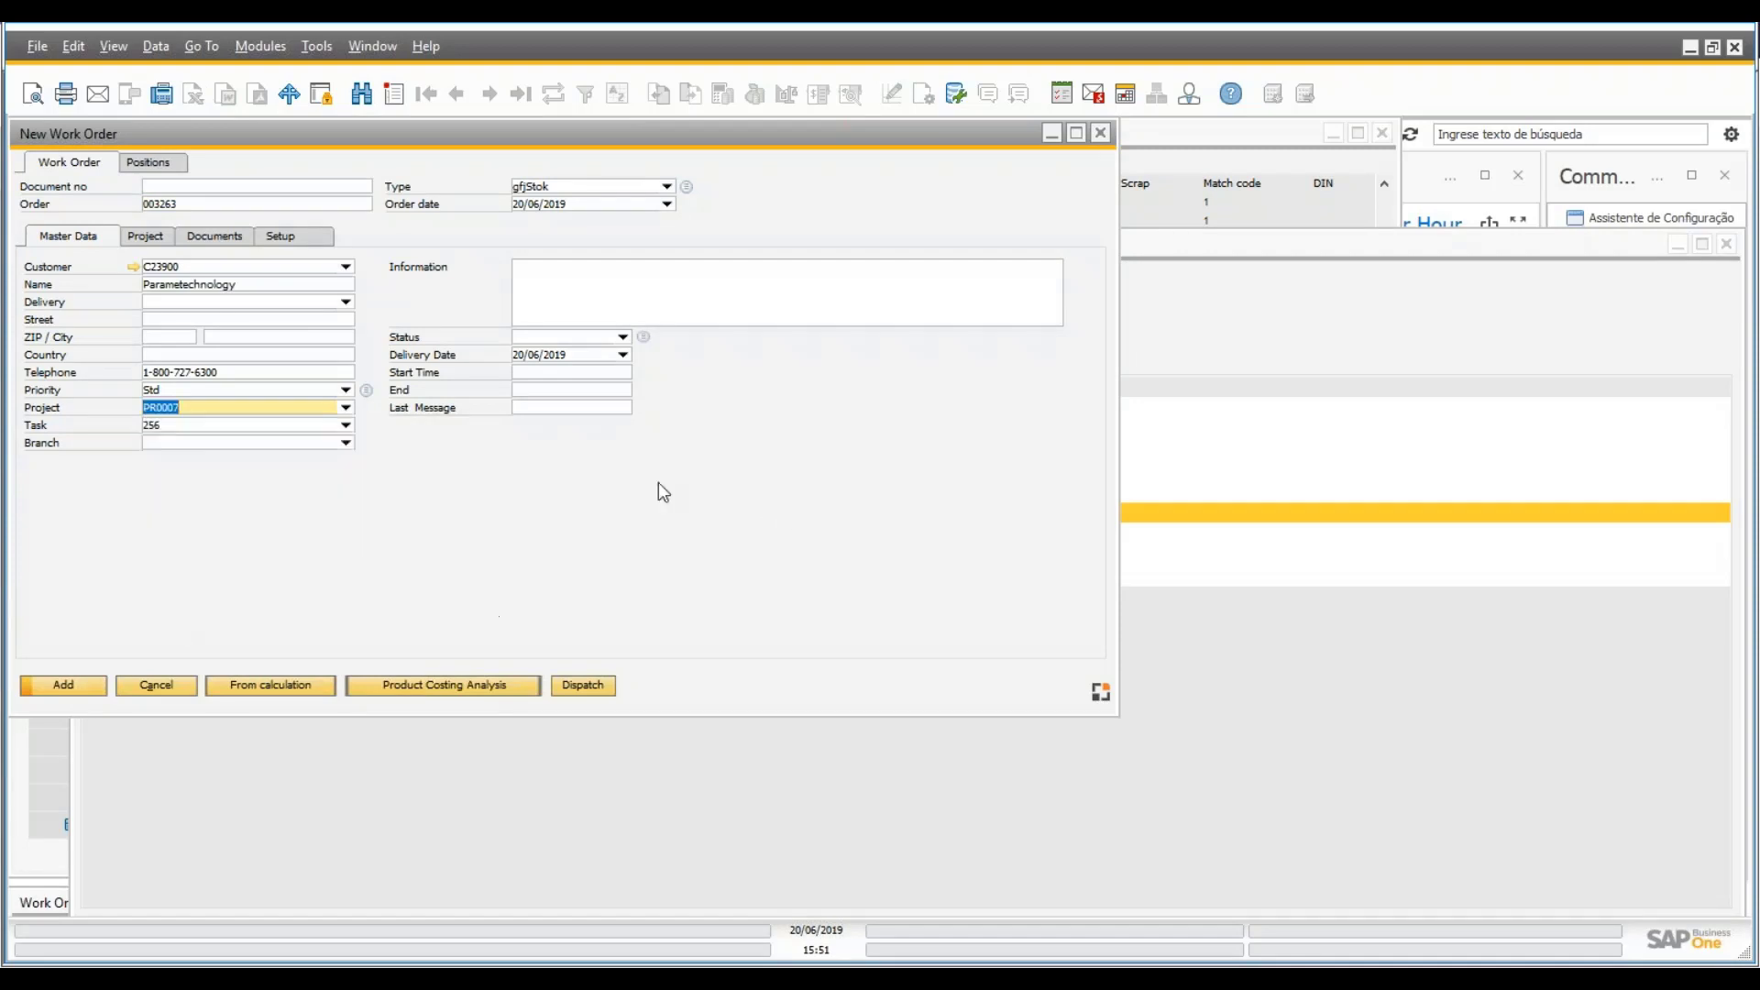
click(345, 425)
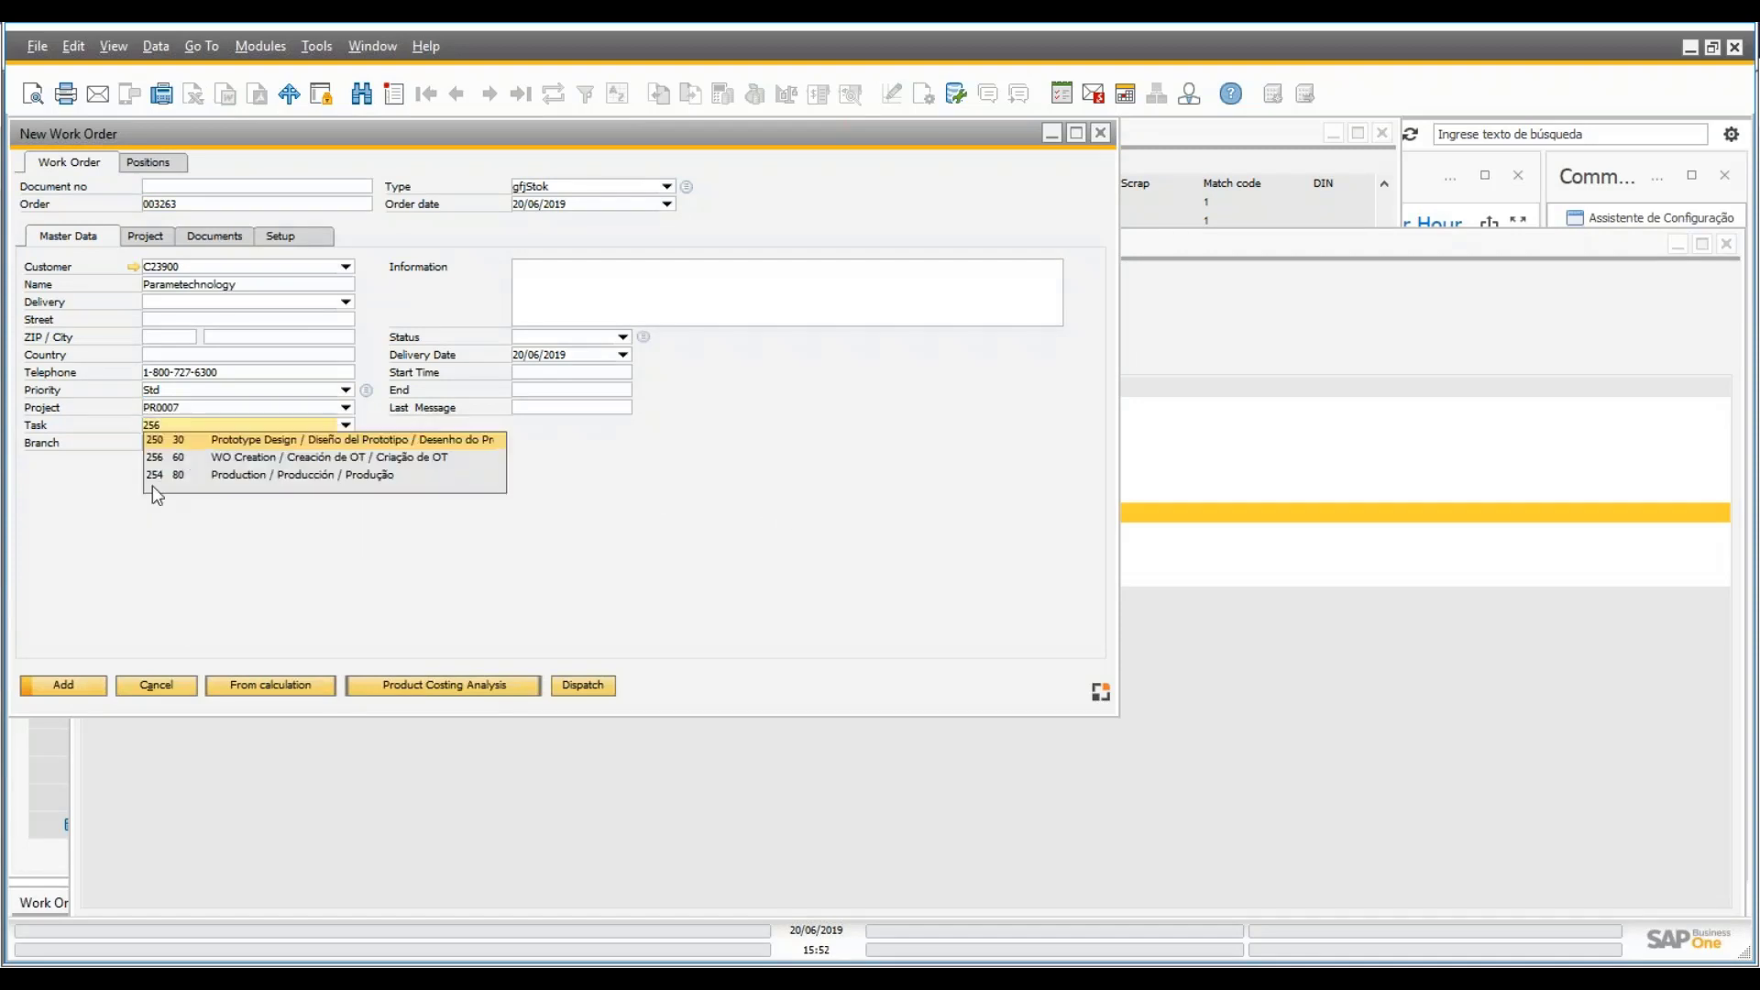
click(721, 521)
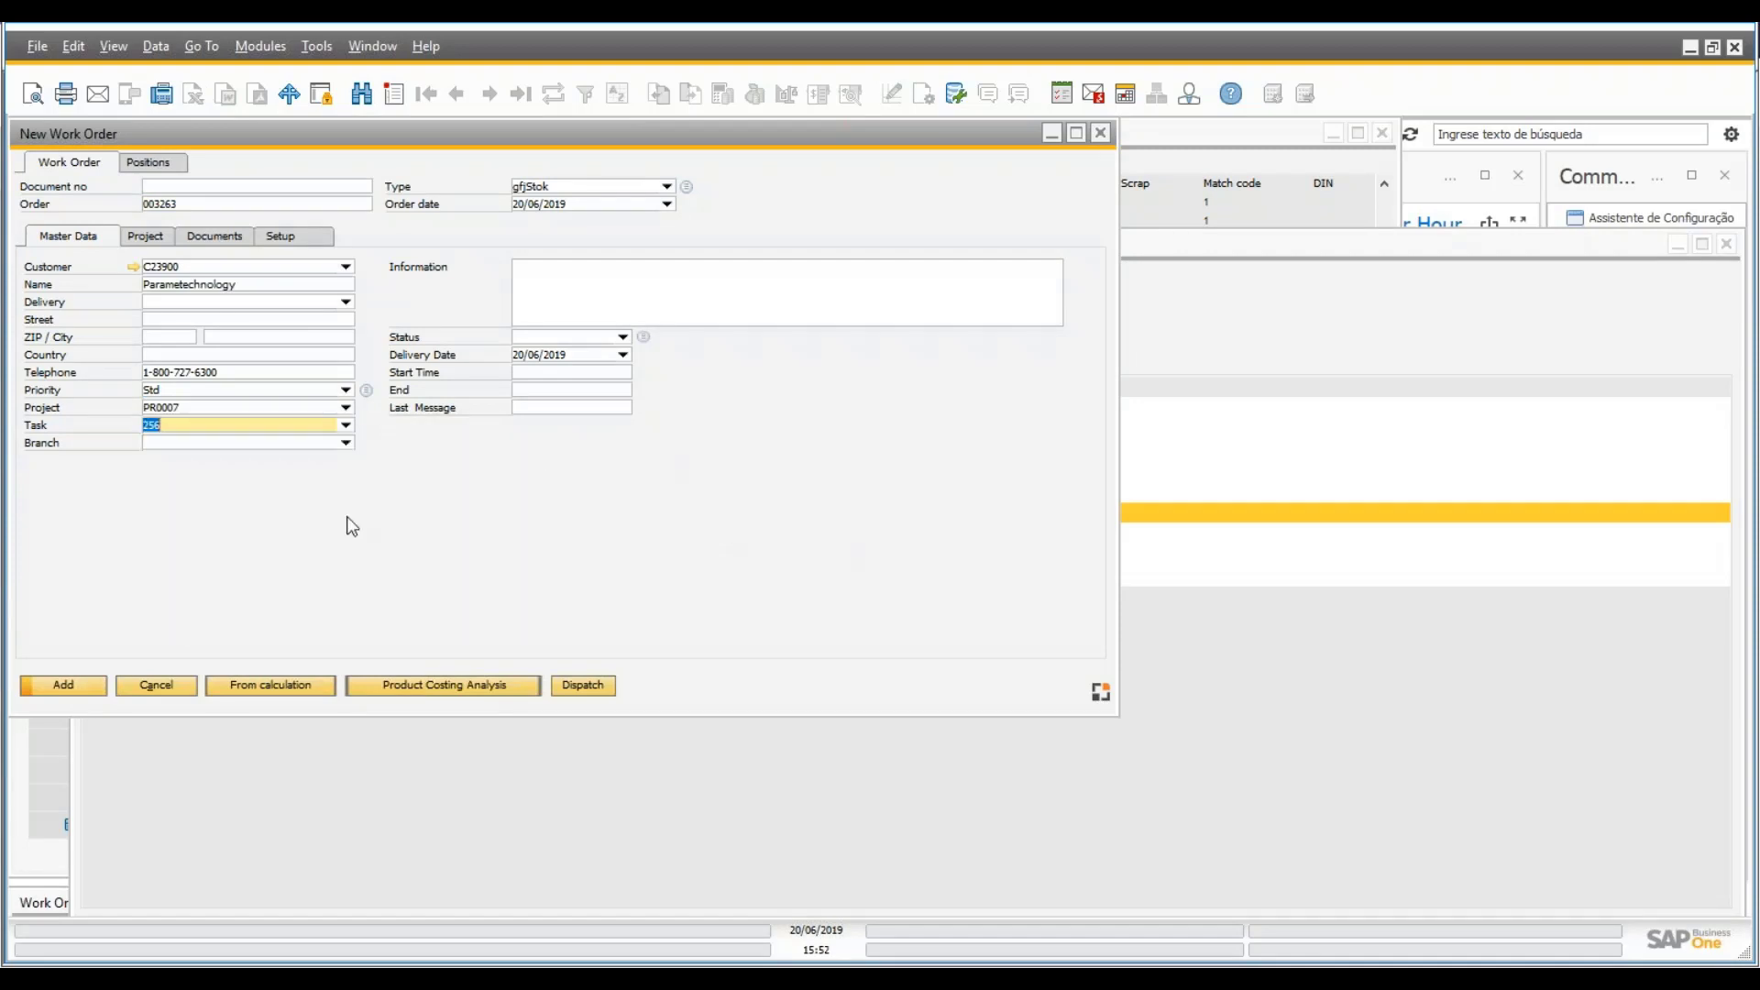
click(144, 169)
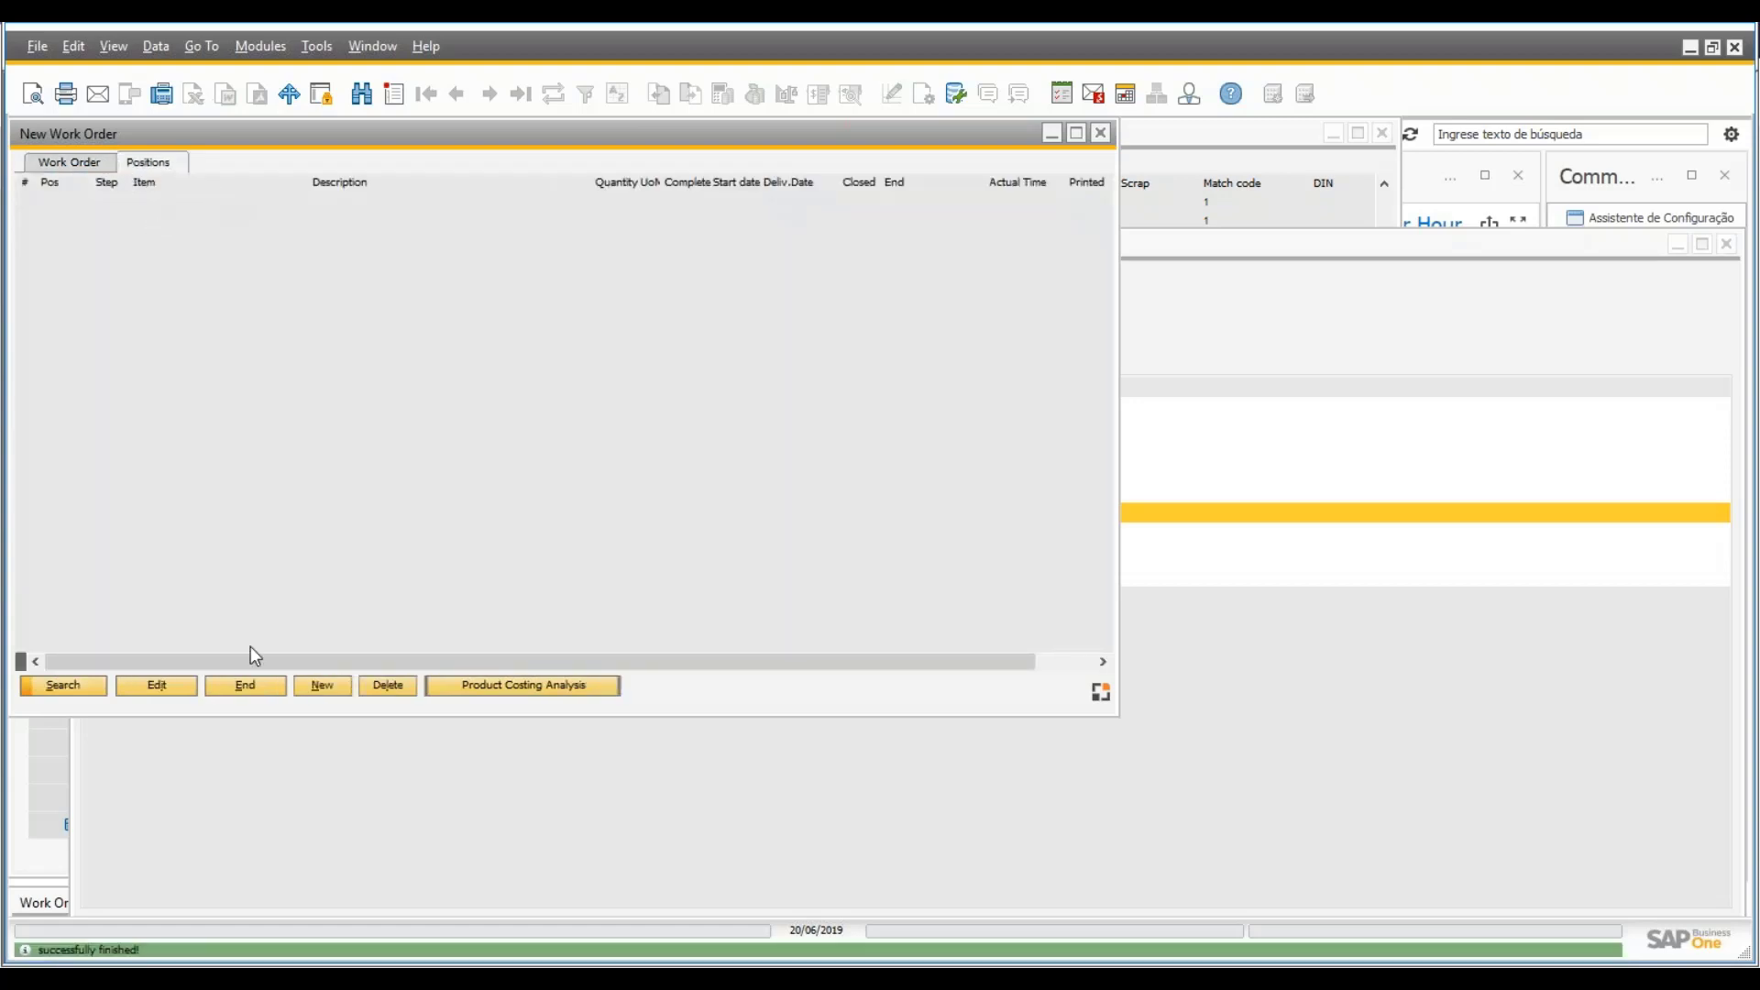
- Add position PC007 with configuration 358 (Elevator Large / Motor: SA070), quantity 1
click(320, 686)
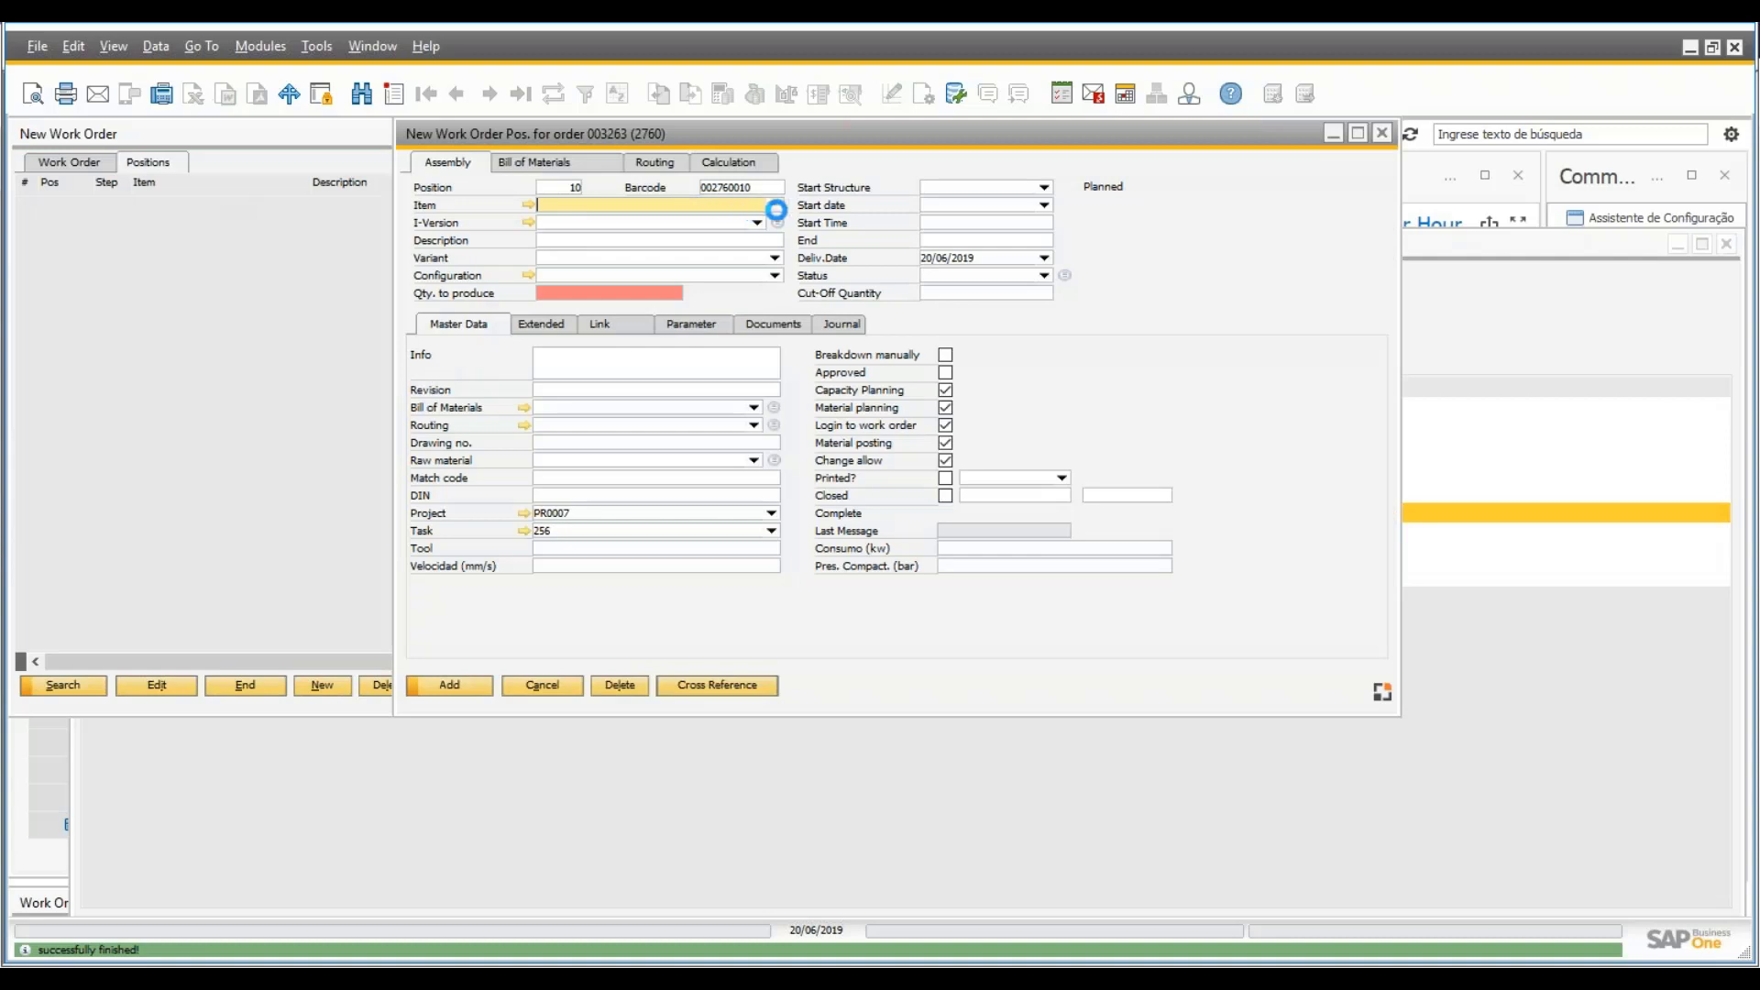
key(Tab)
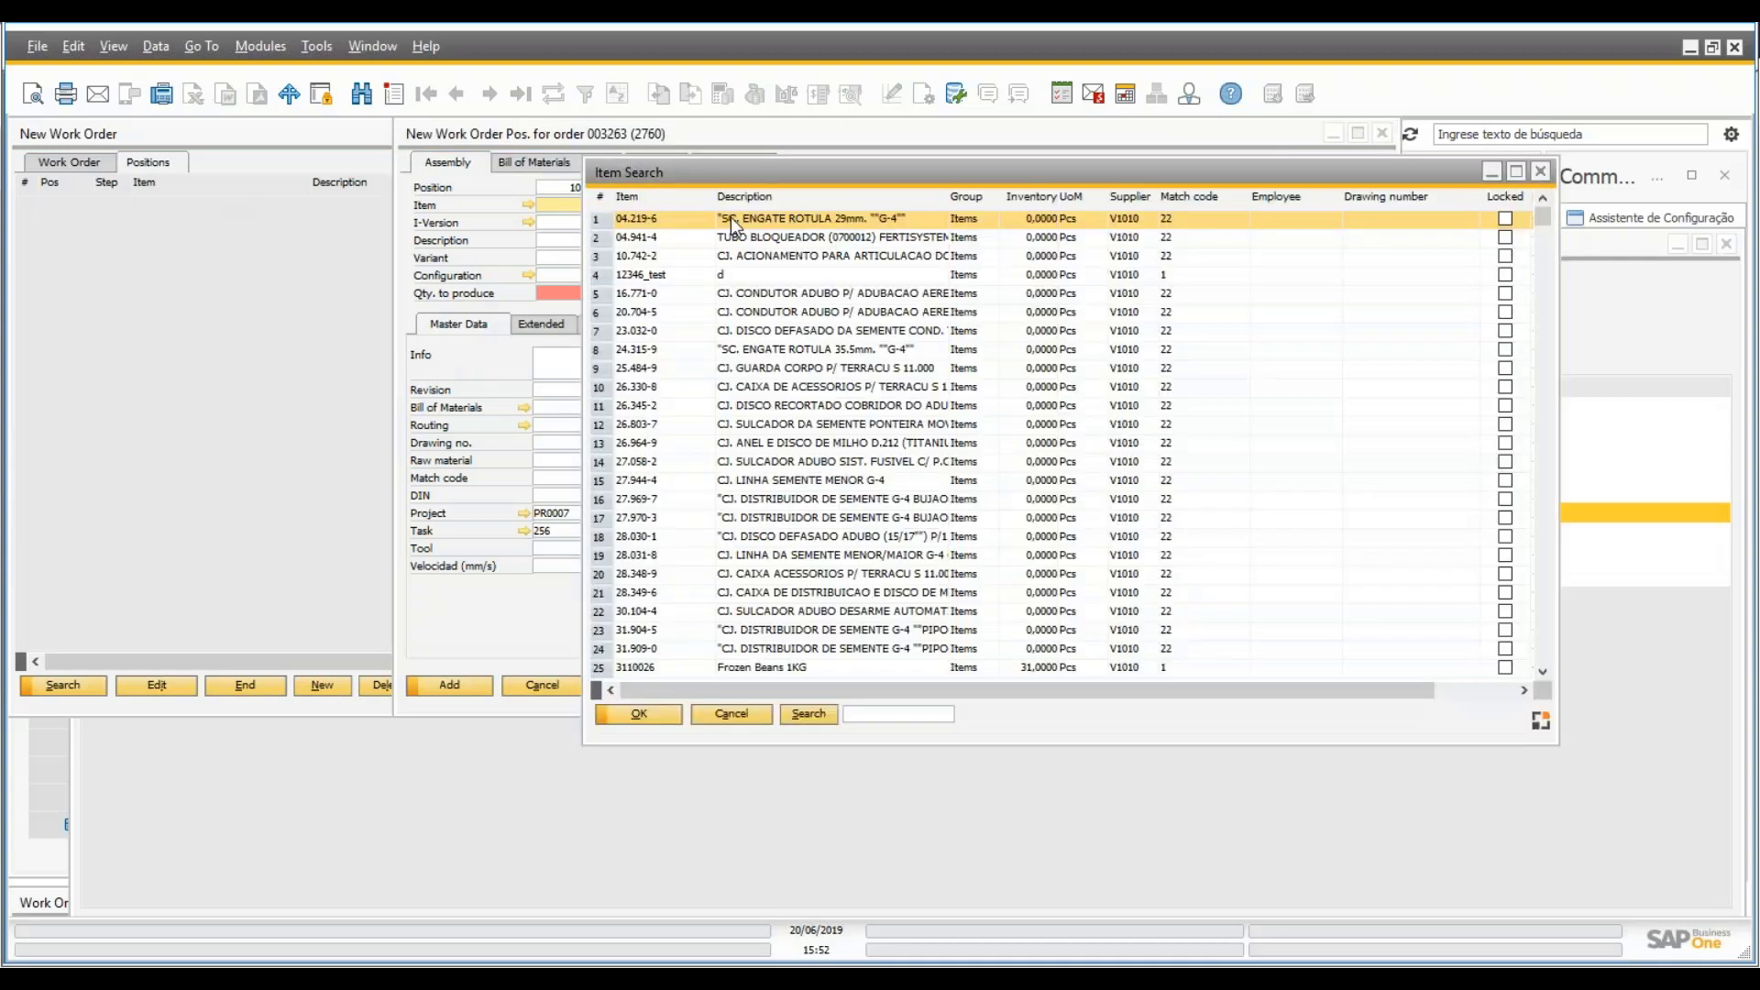
text(pc)
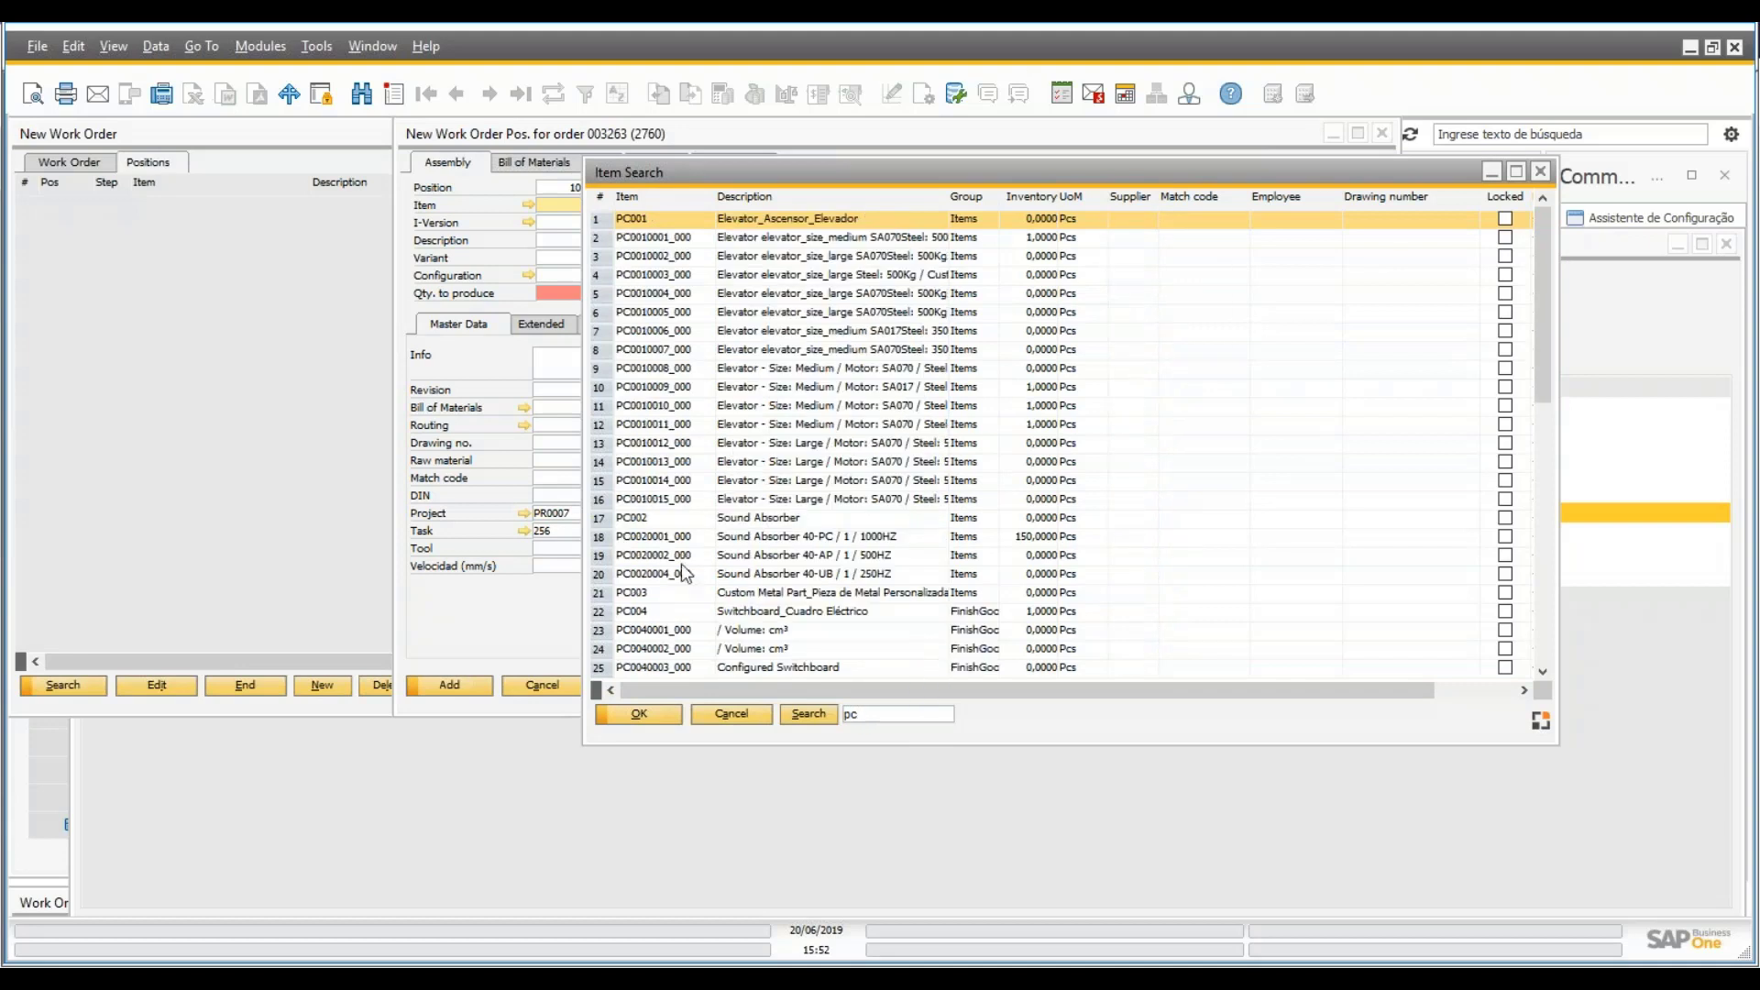
scroll(718, 621, down, 10)
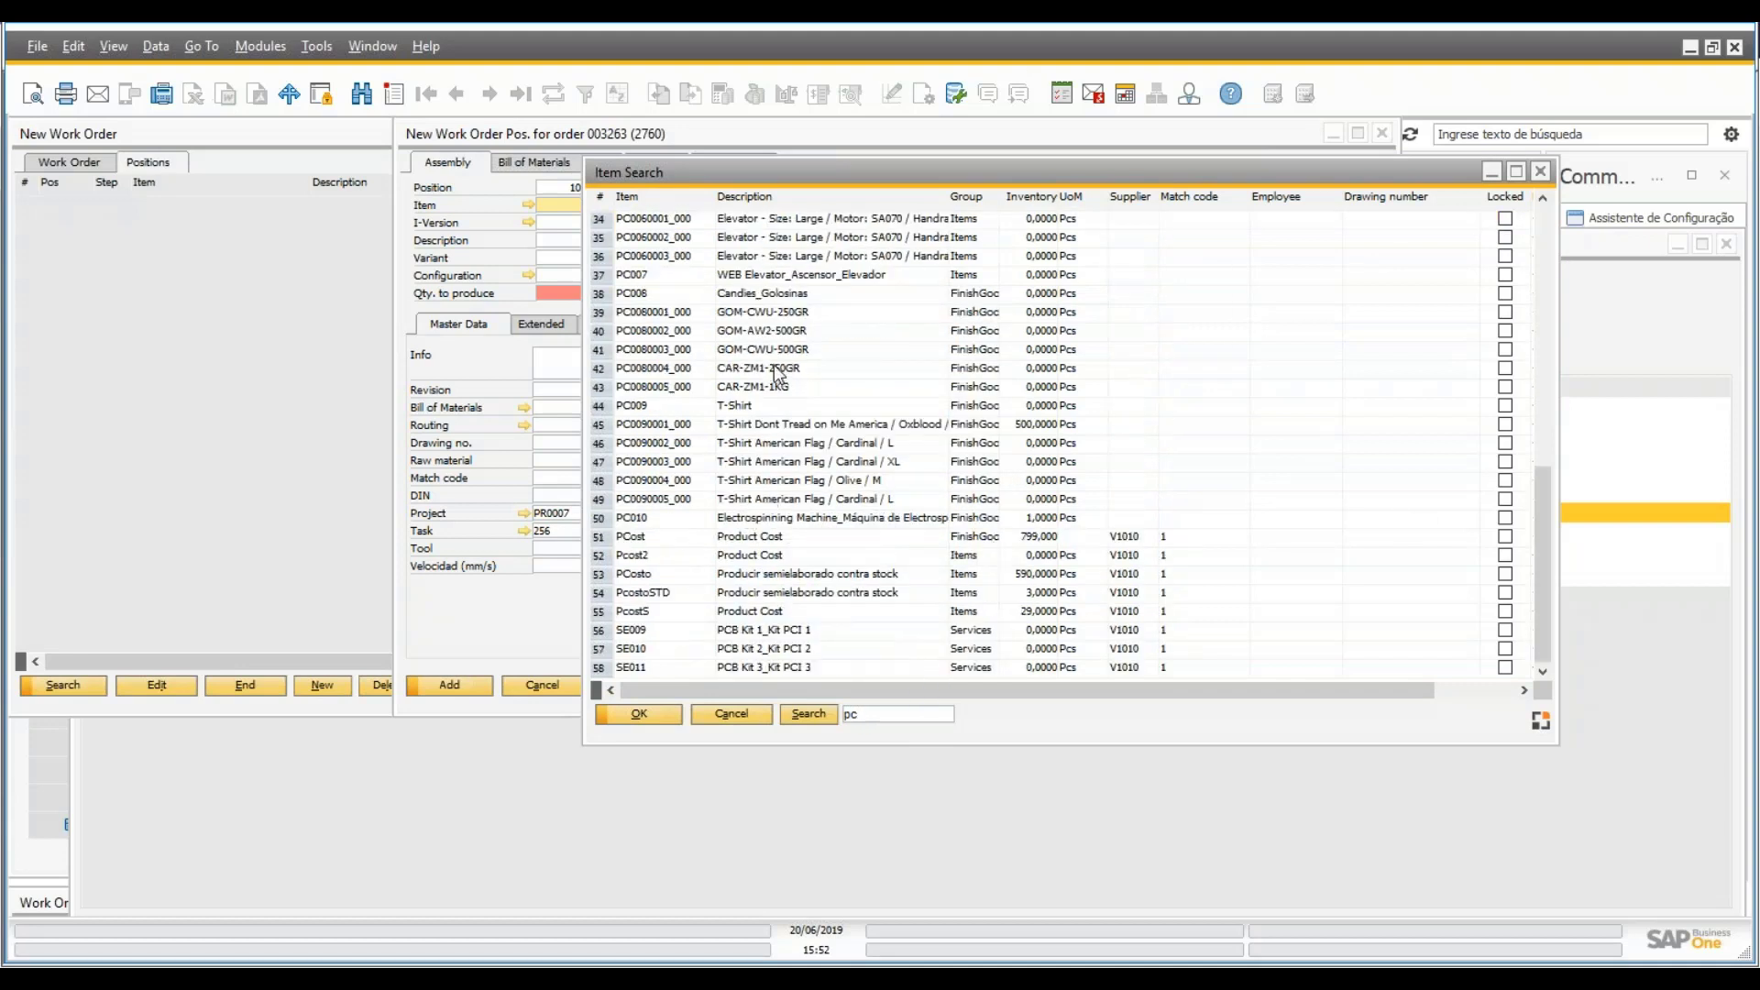
double_click(749, 275)
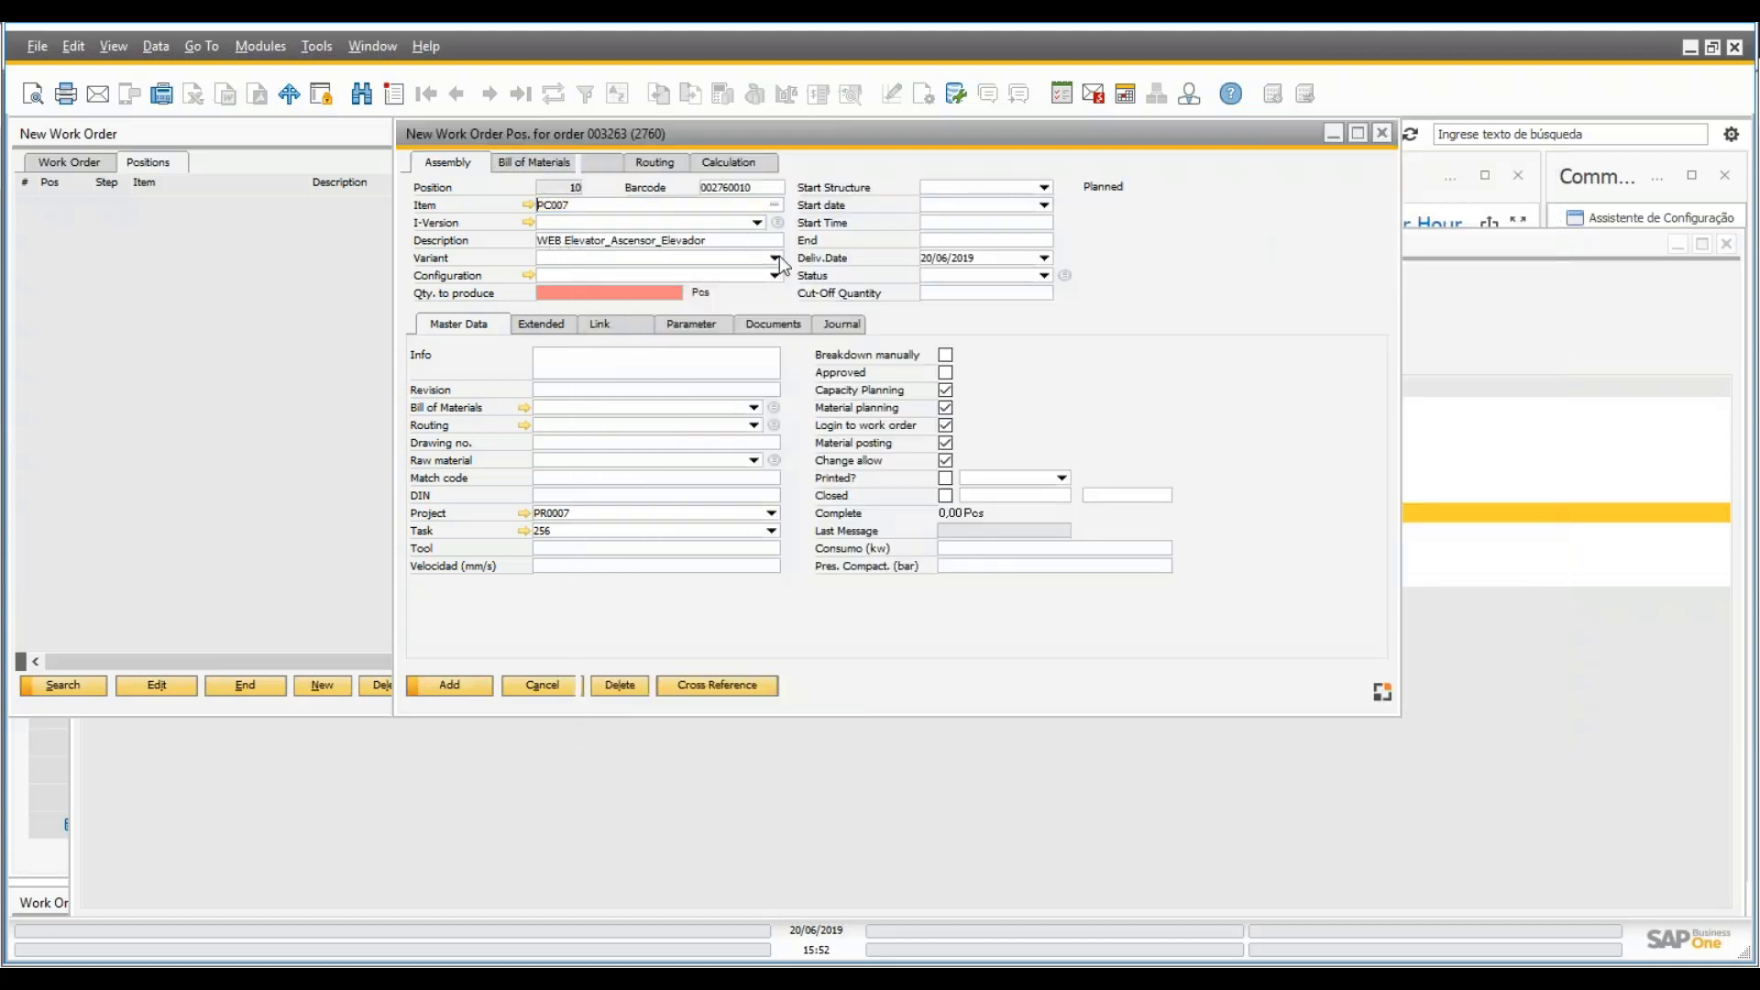
click(775, 276)
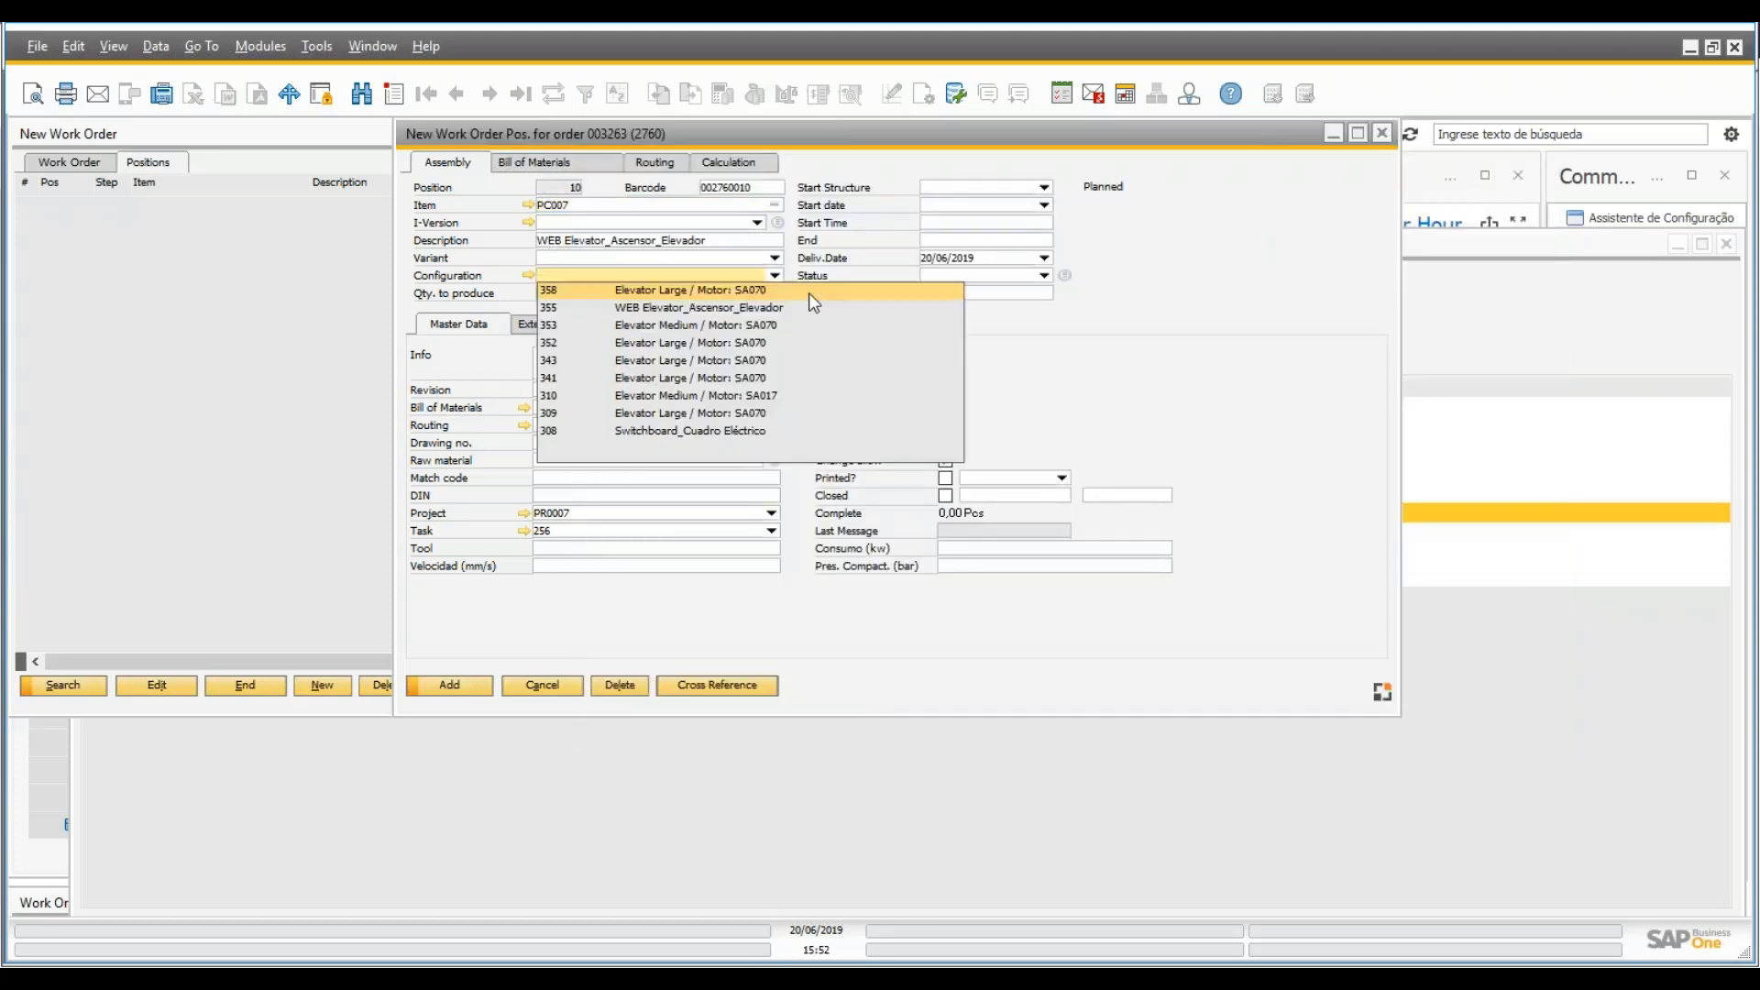
click(646, 289)
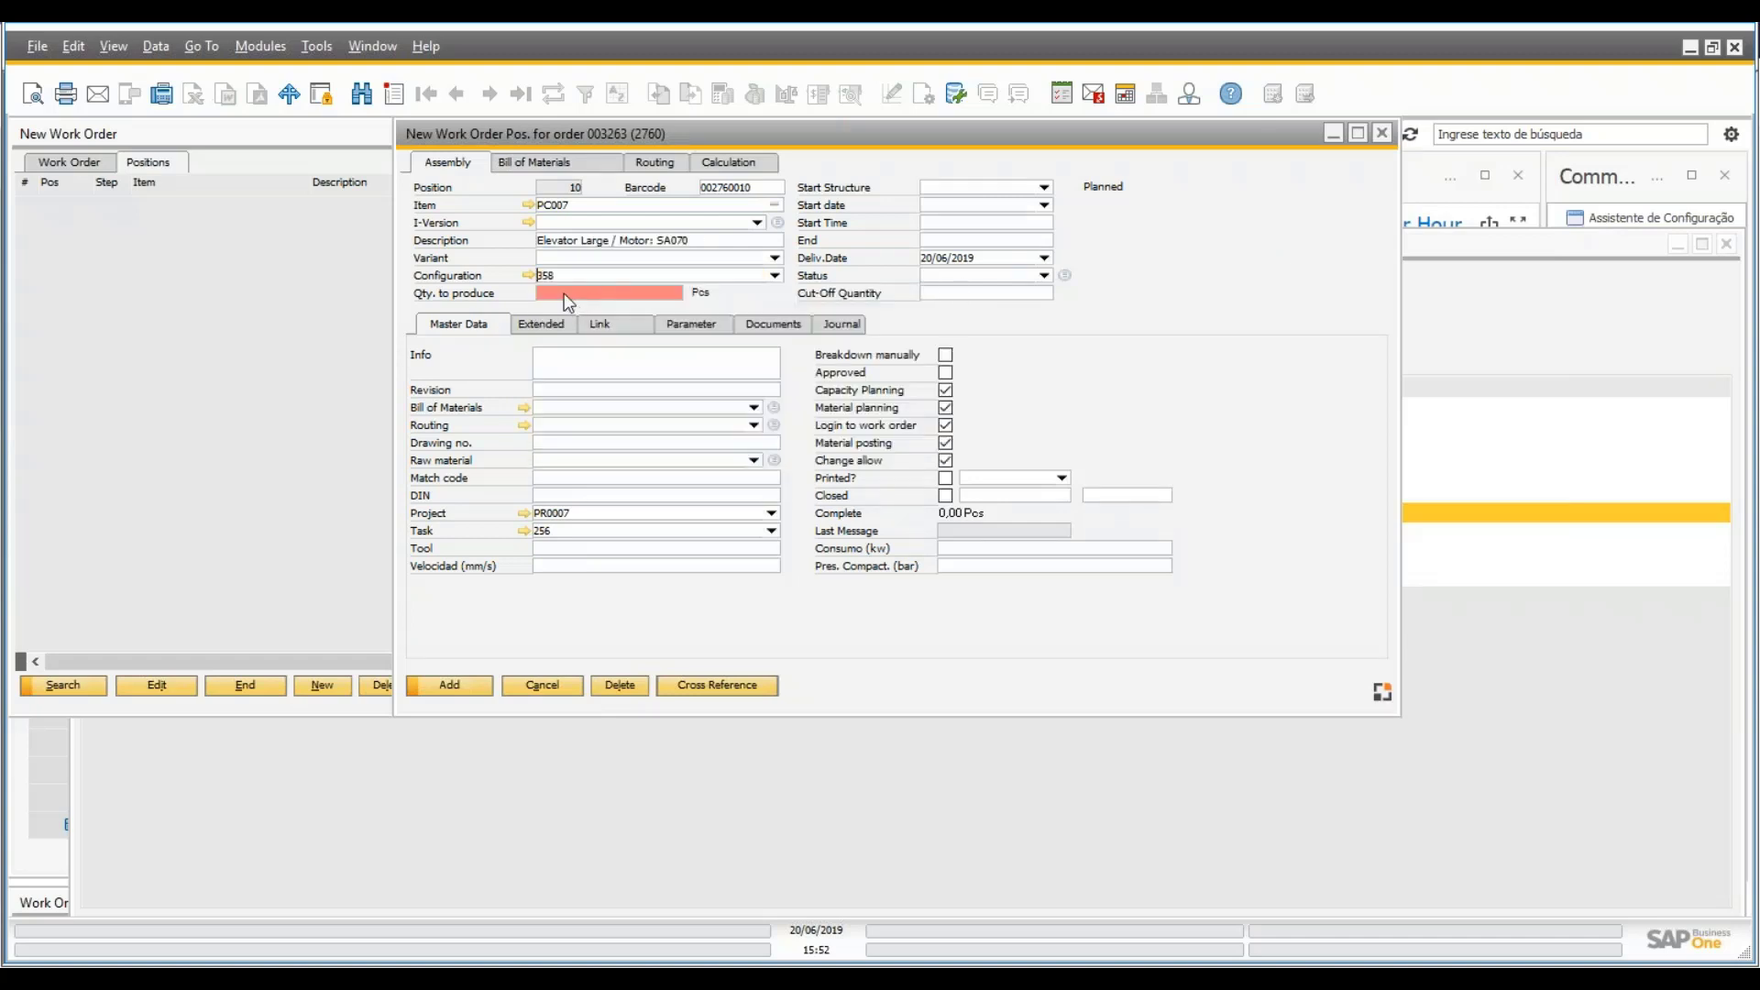
text(1)
key(Tab)
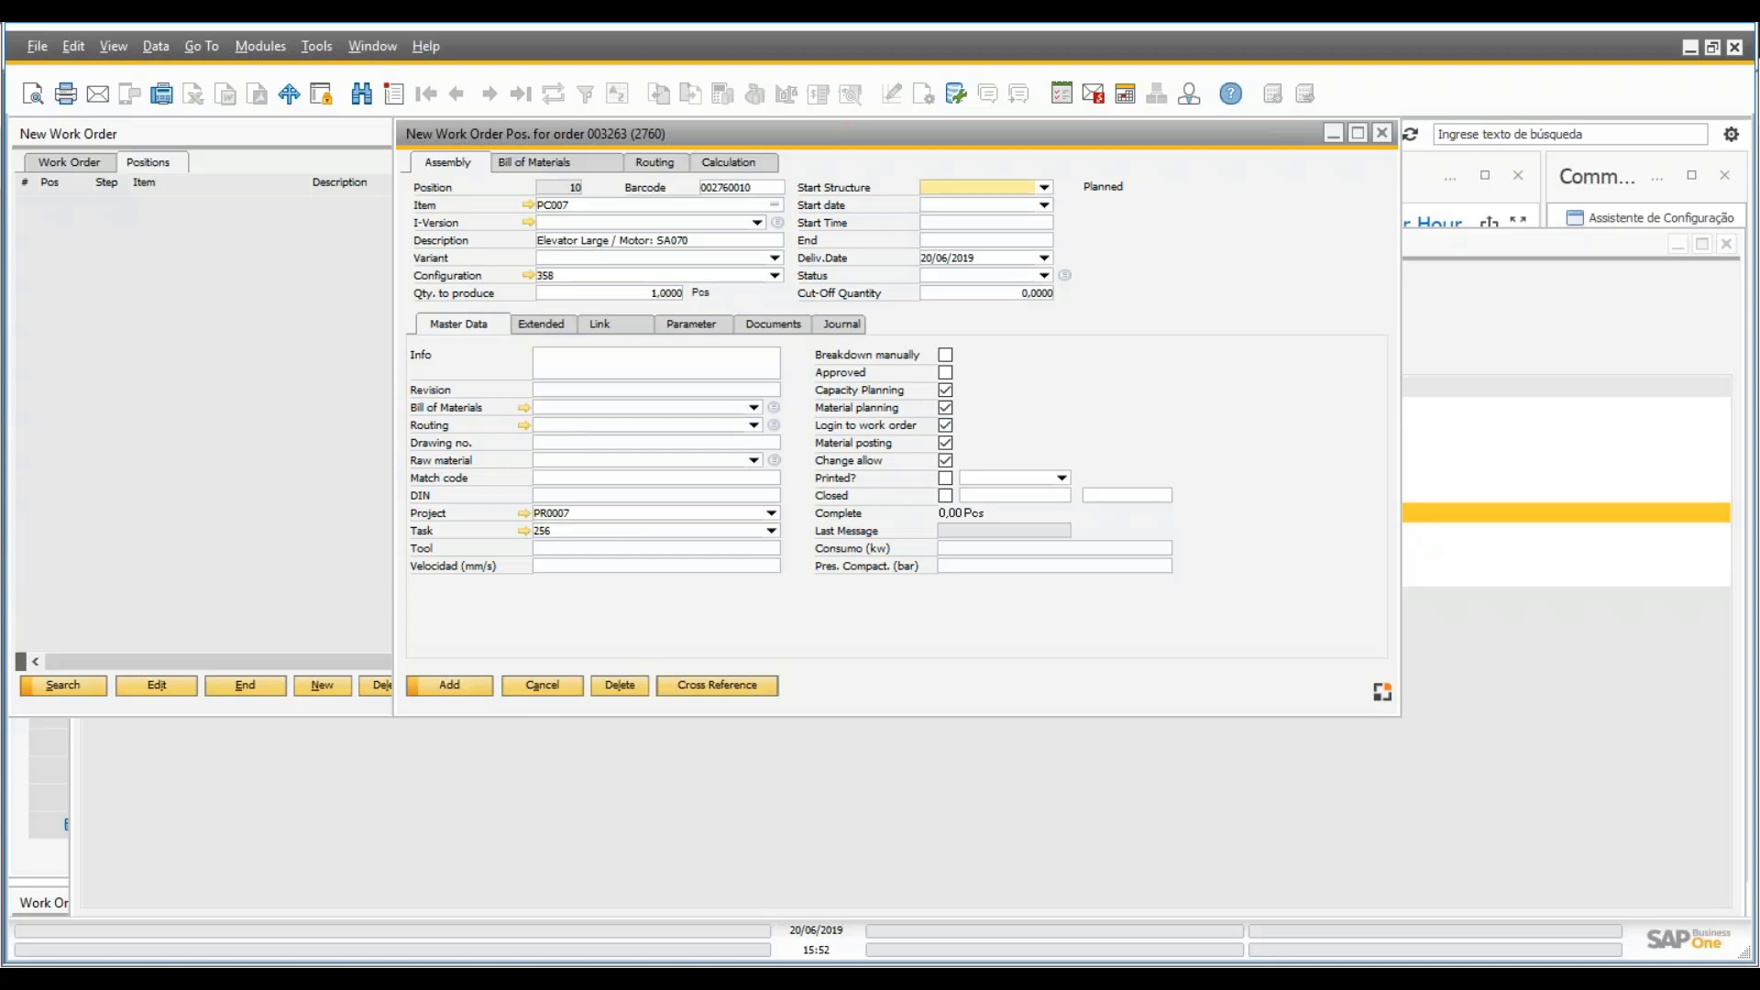
click(452, 683)
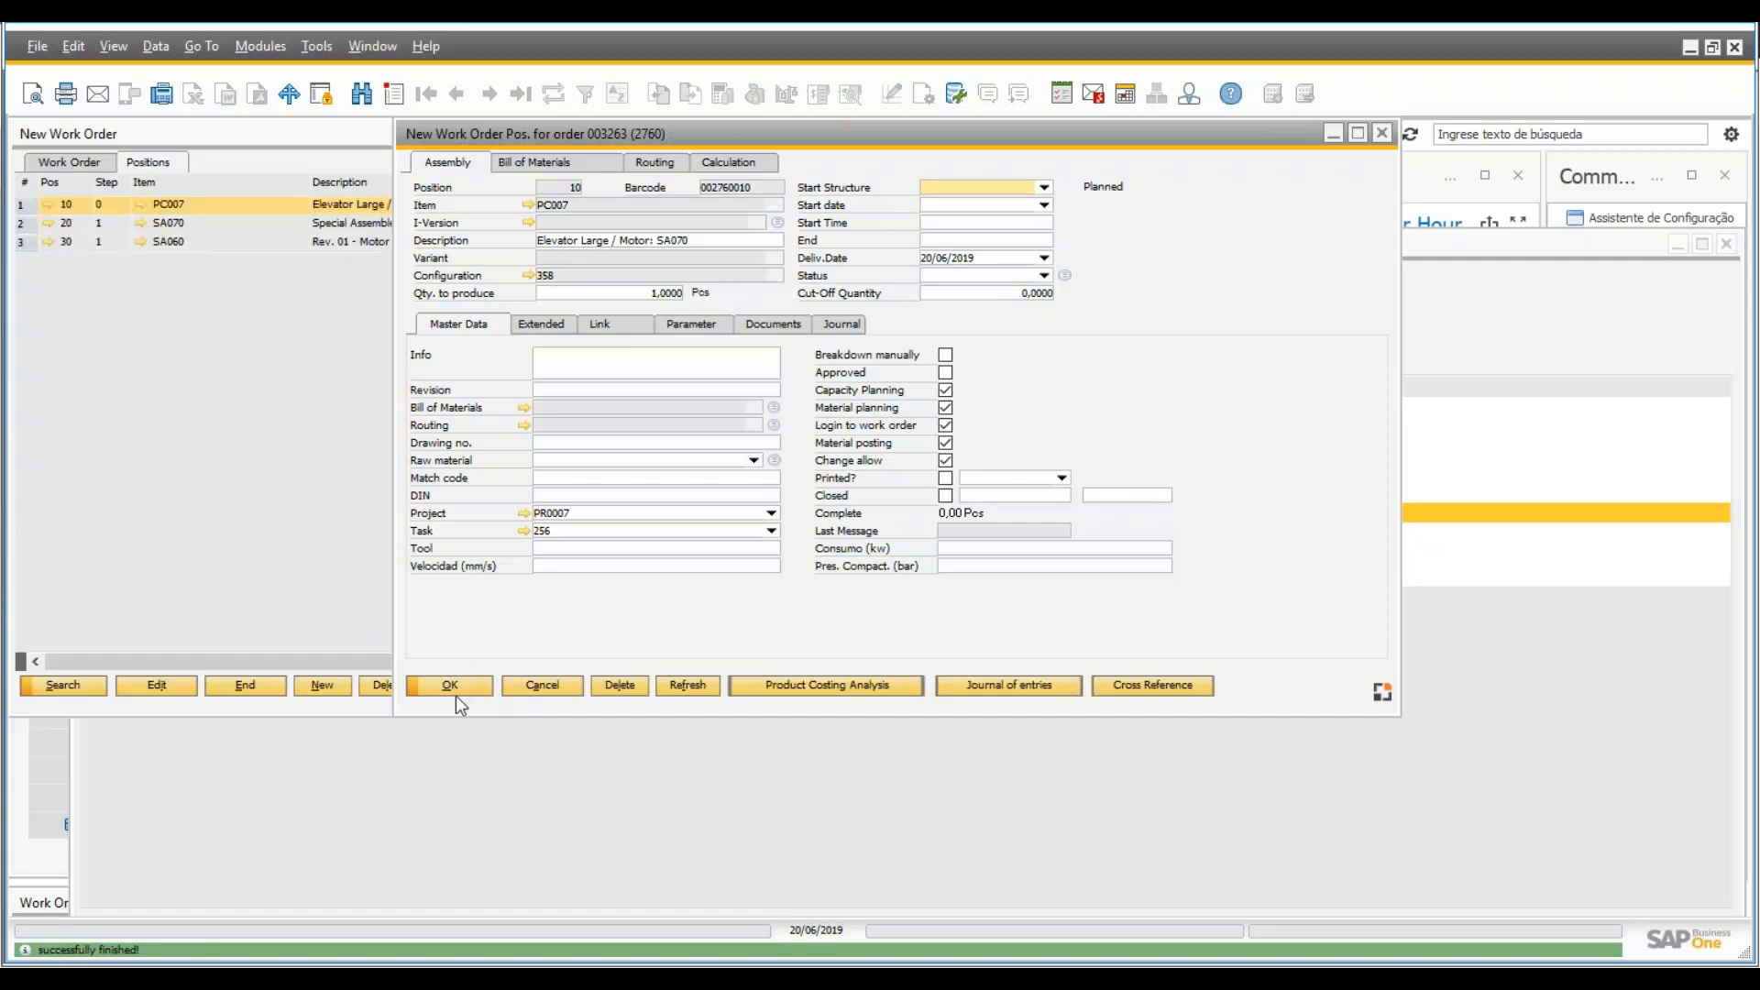
click(450, 687)
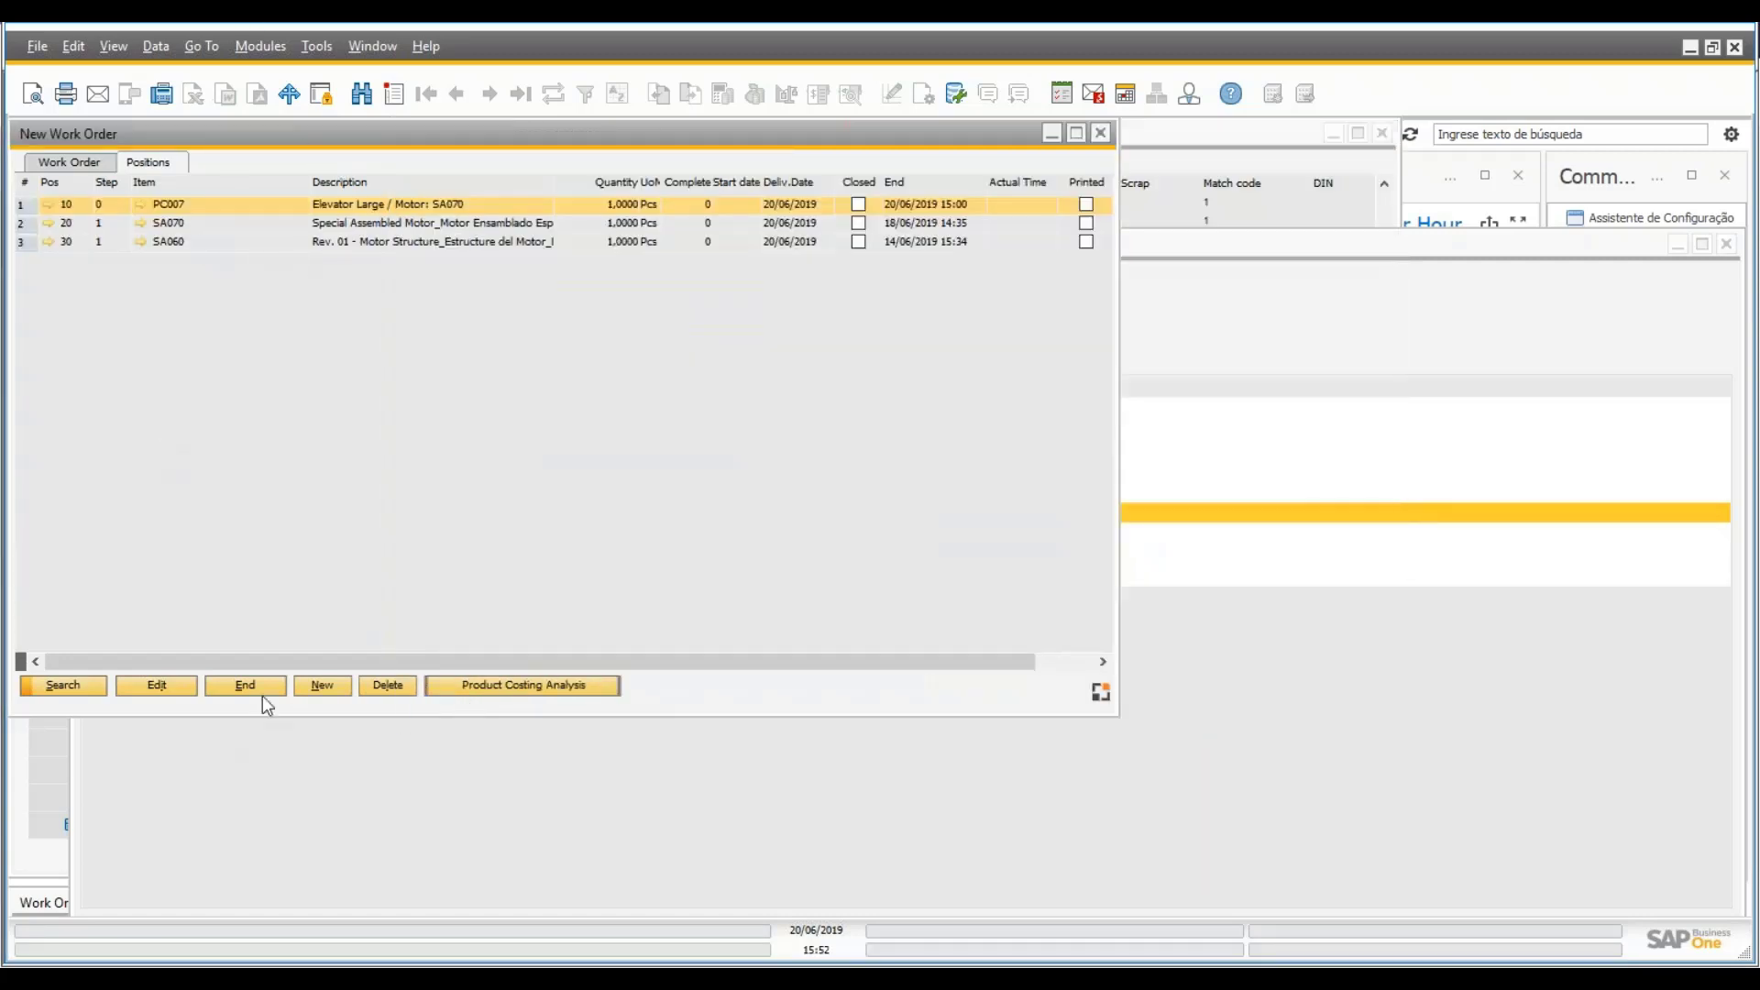
- Return to project PR0007 and expand task 60 to show the new PC007 work order
click(261, 689)
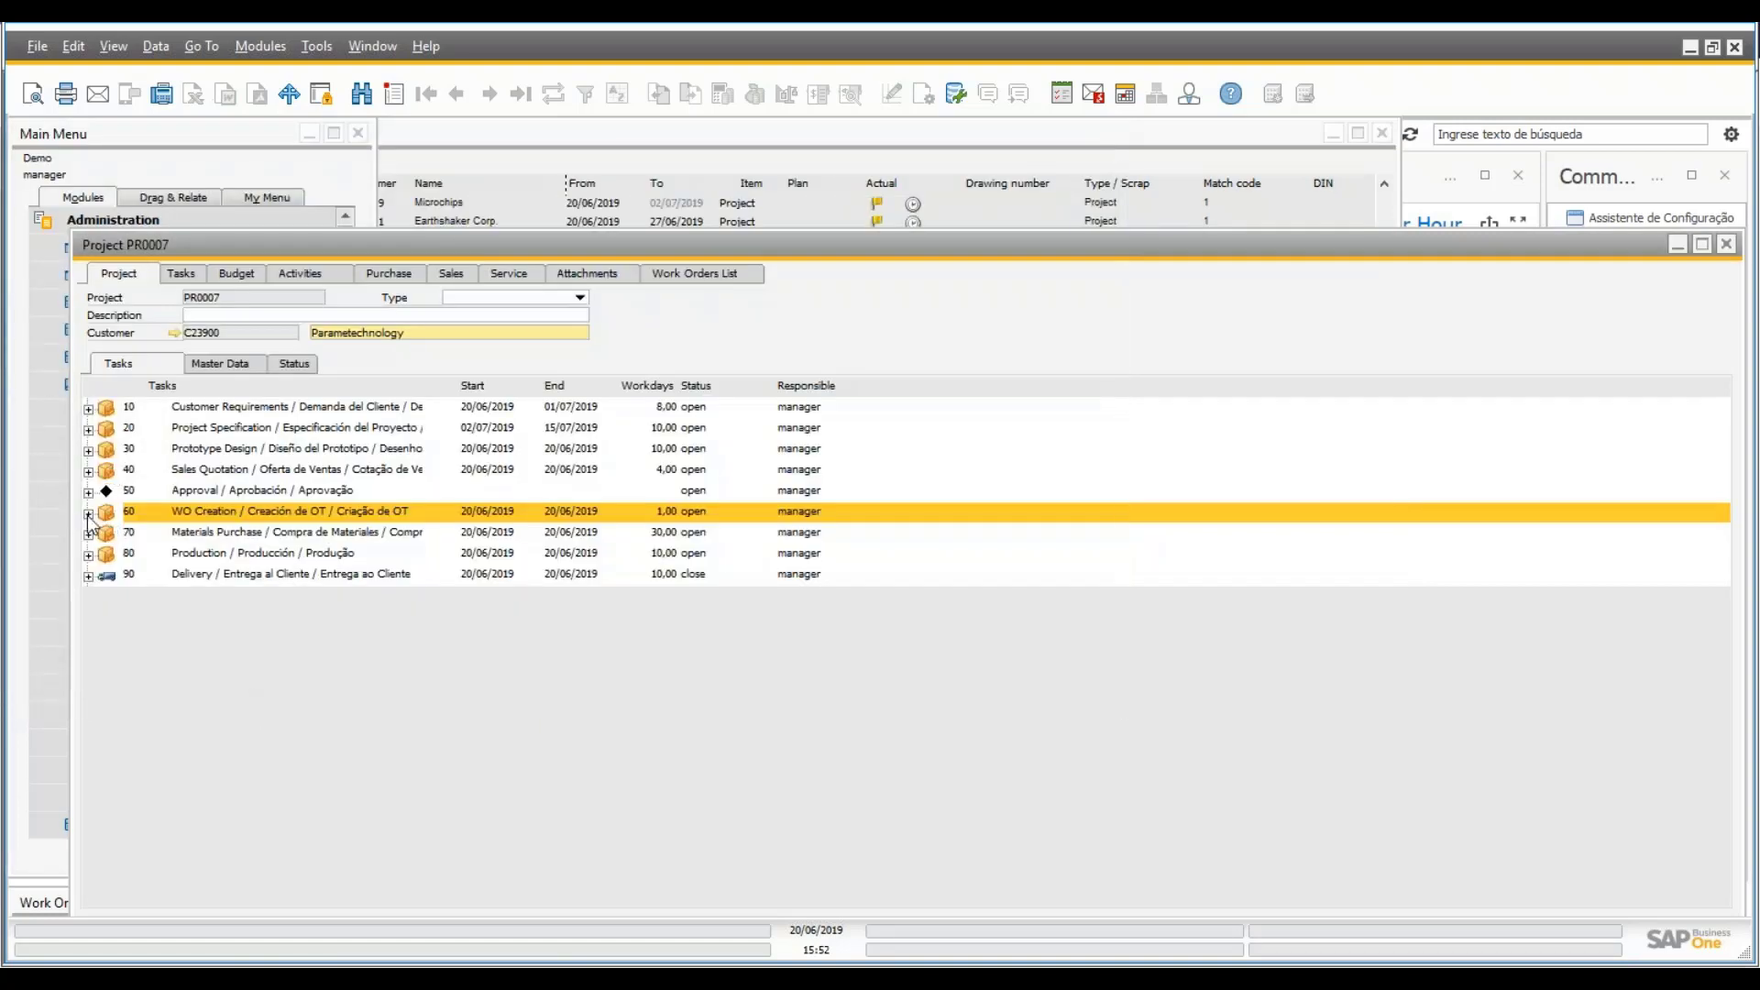
click(88, 514)
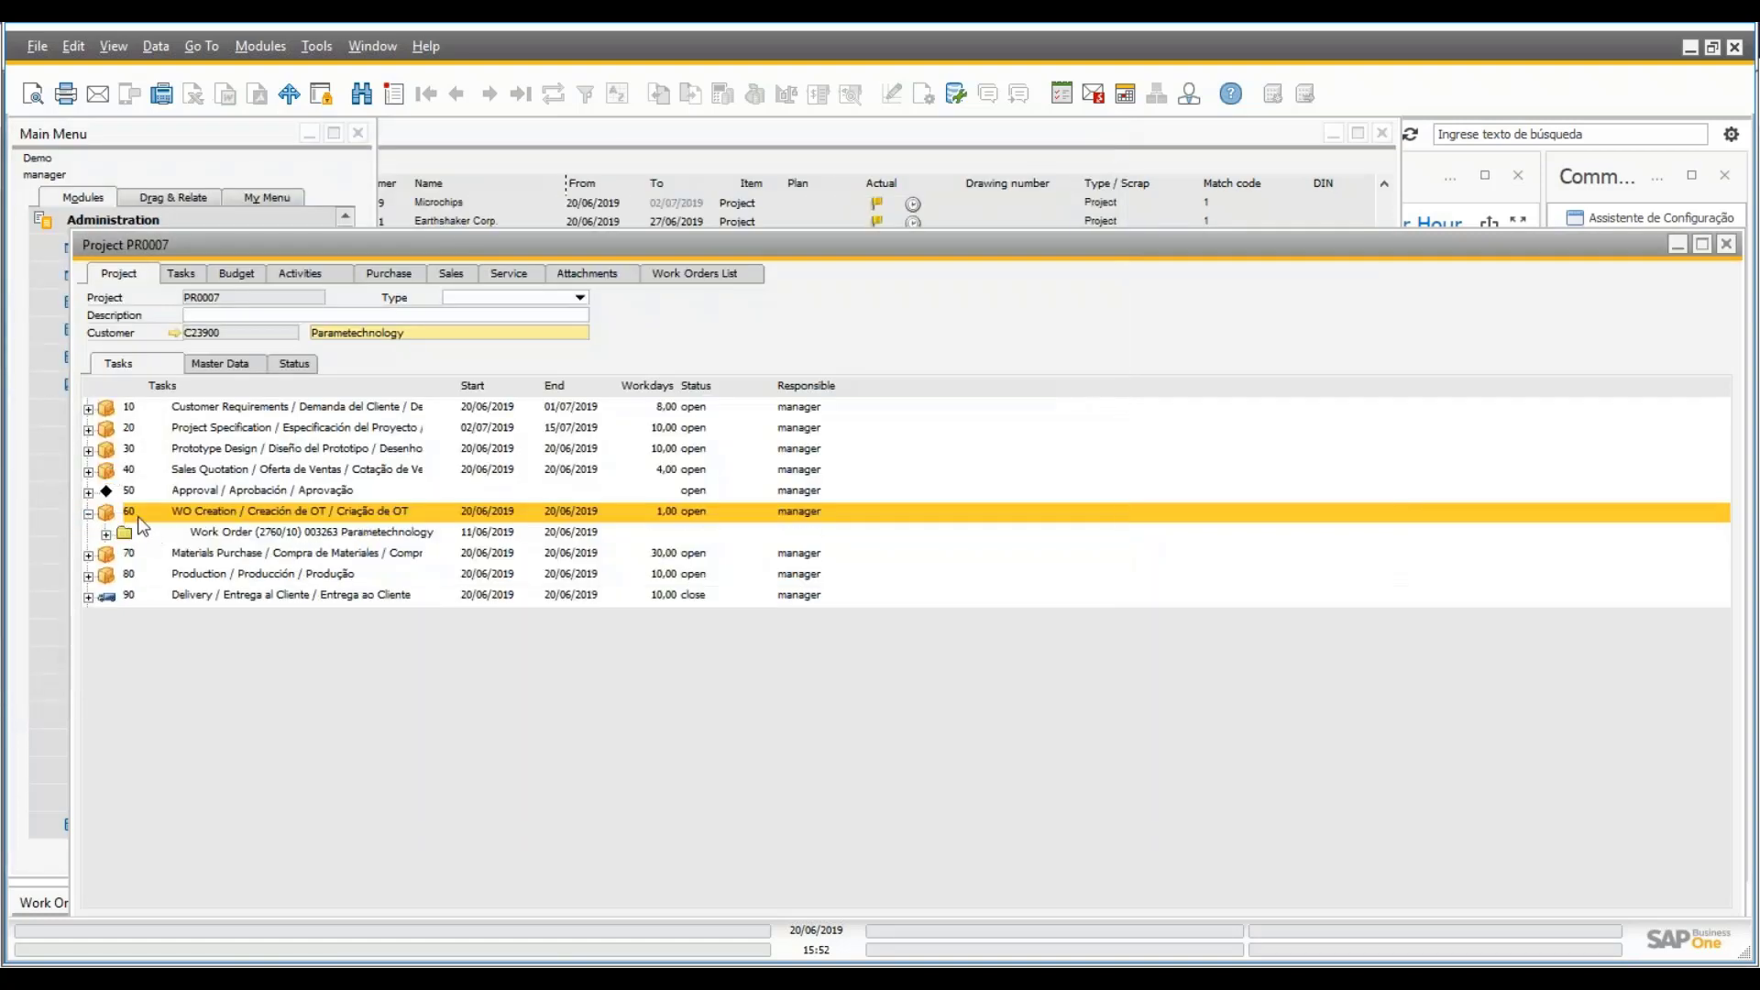
click(293, 533)
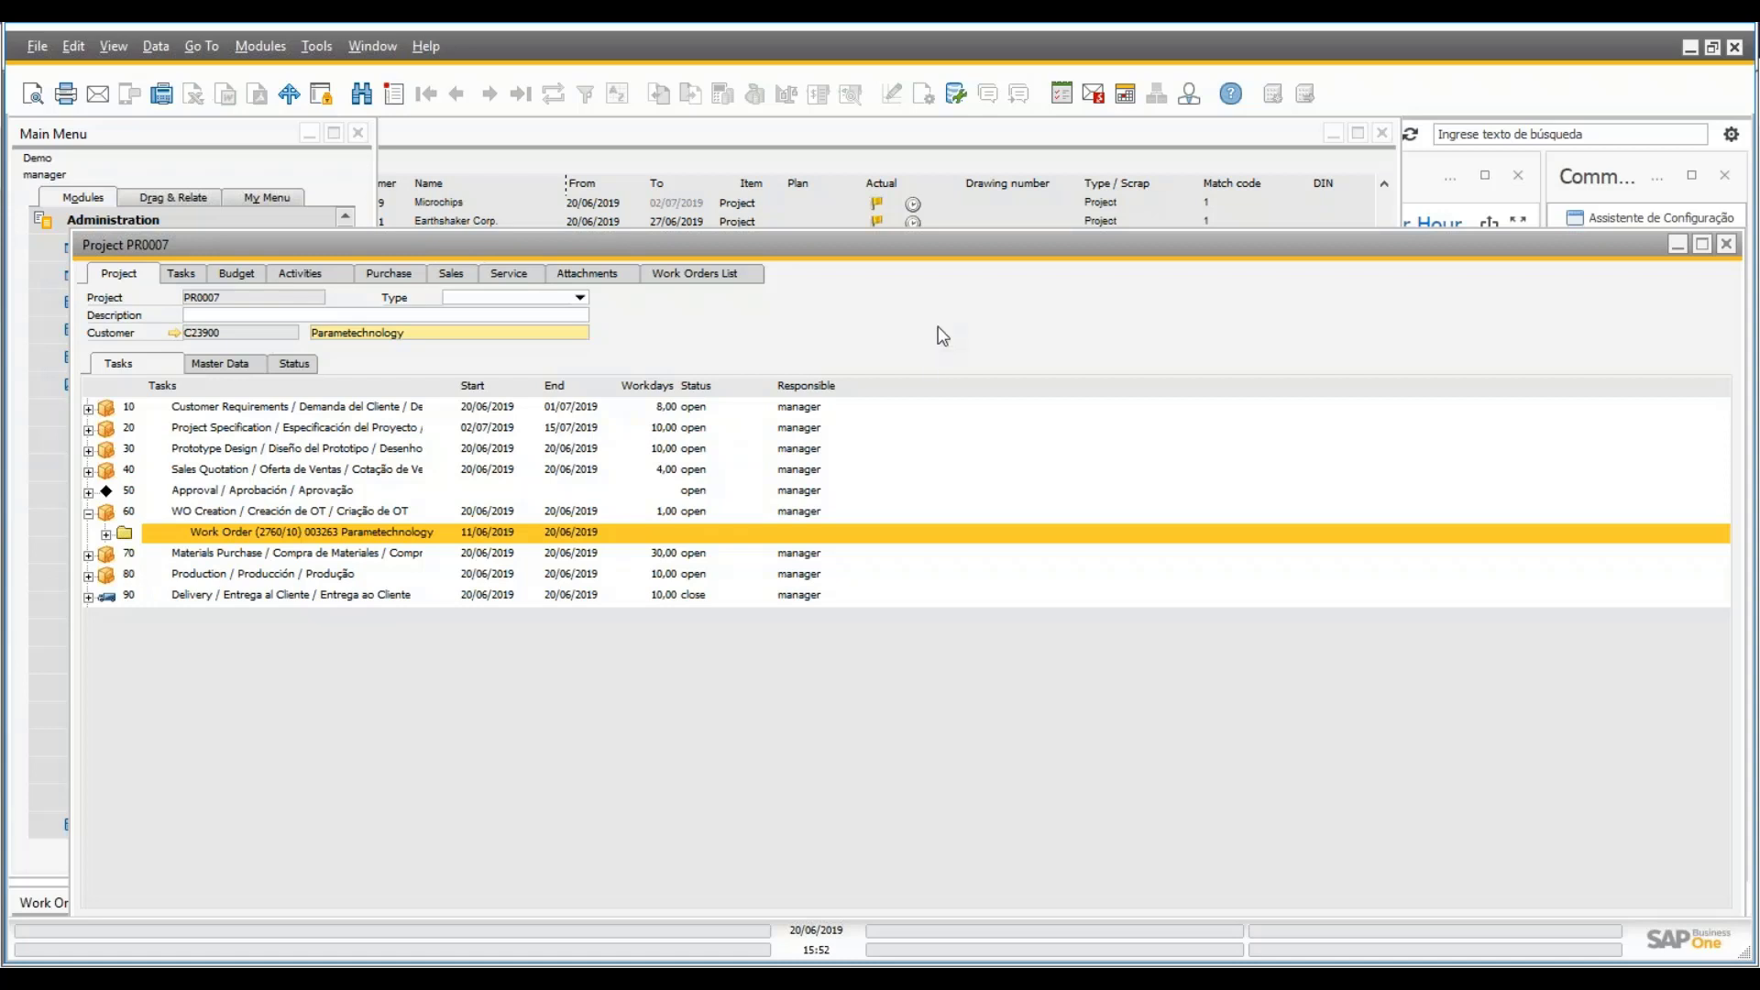
click(720, 280)
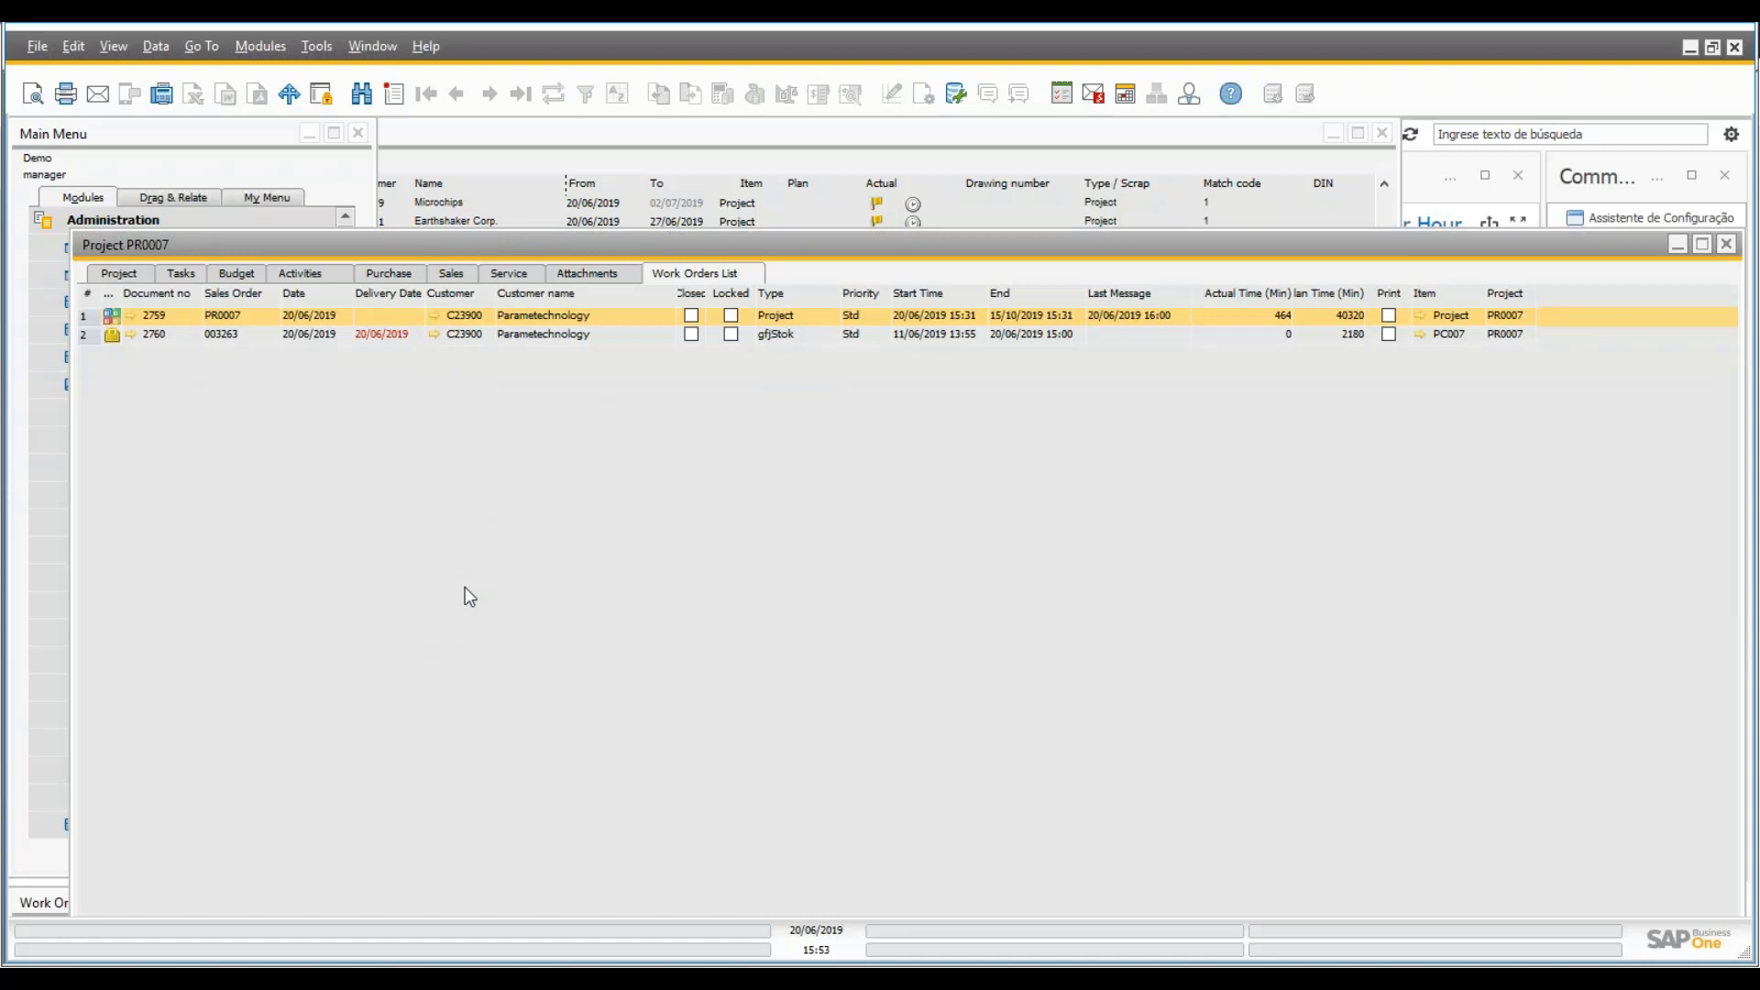
drag(657, 244, 702, 143)
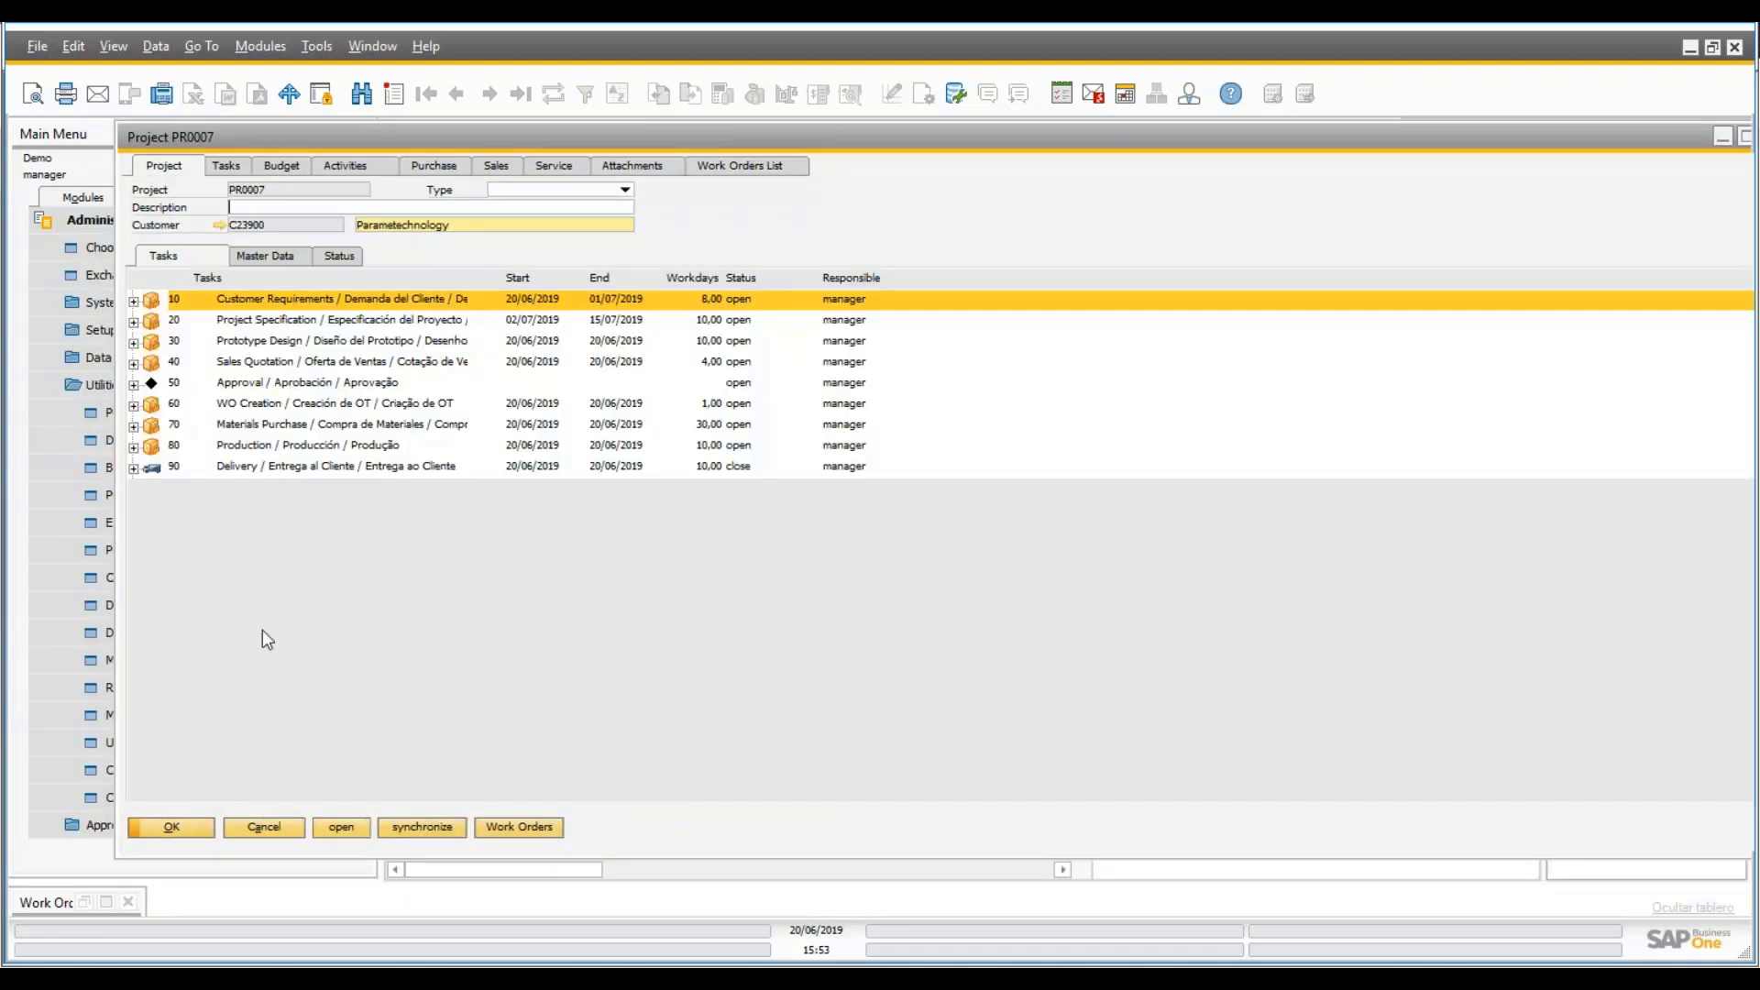
- Expand the Purchasing module and check the Materials Purchase task's available actions
click(83, 873)
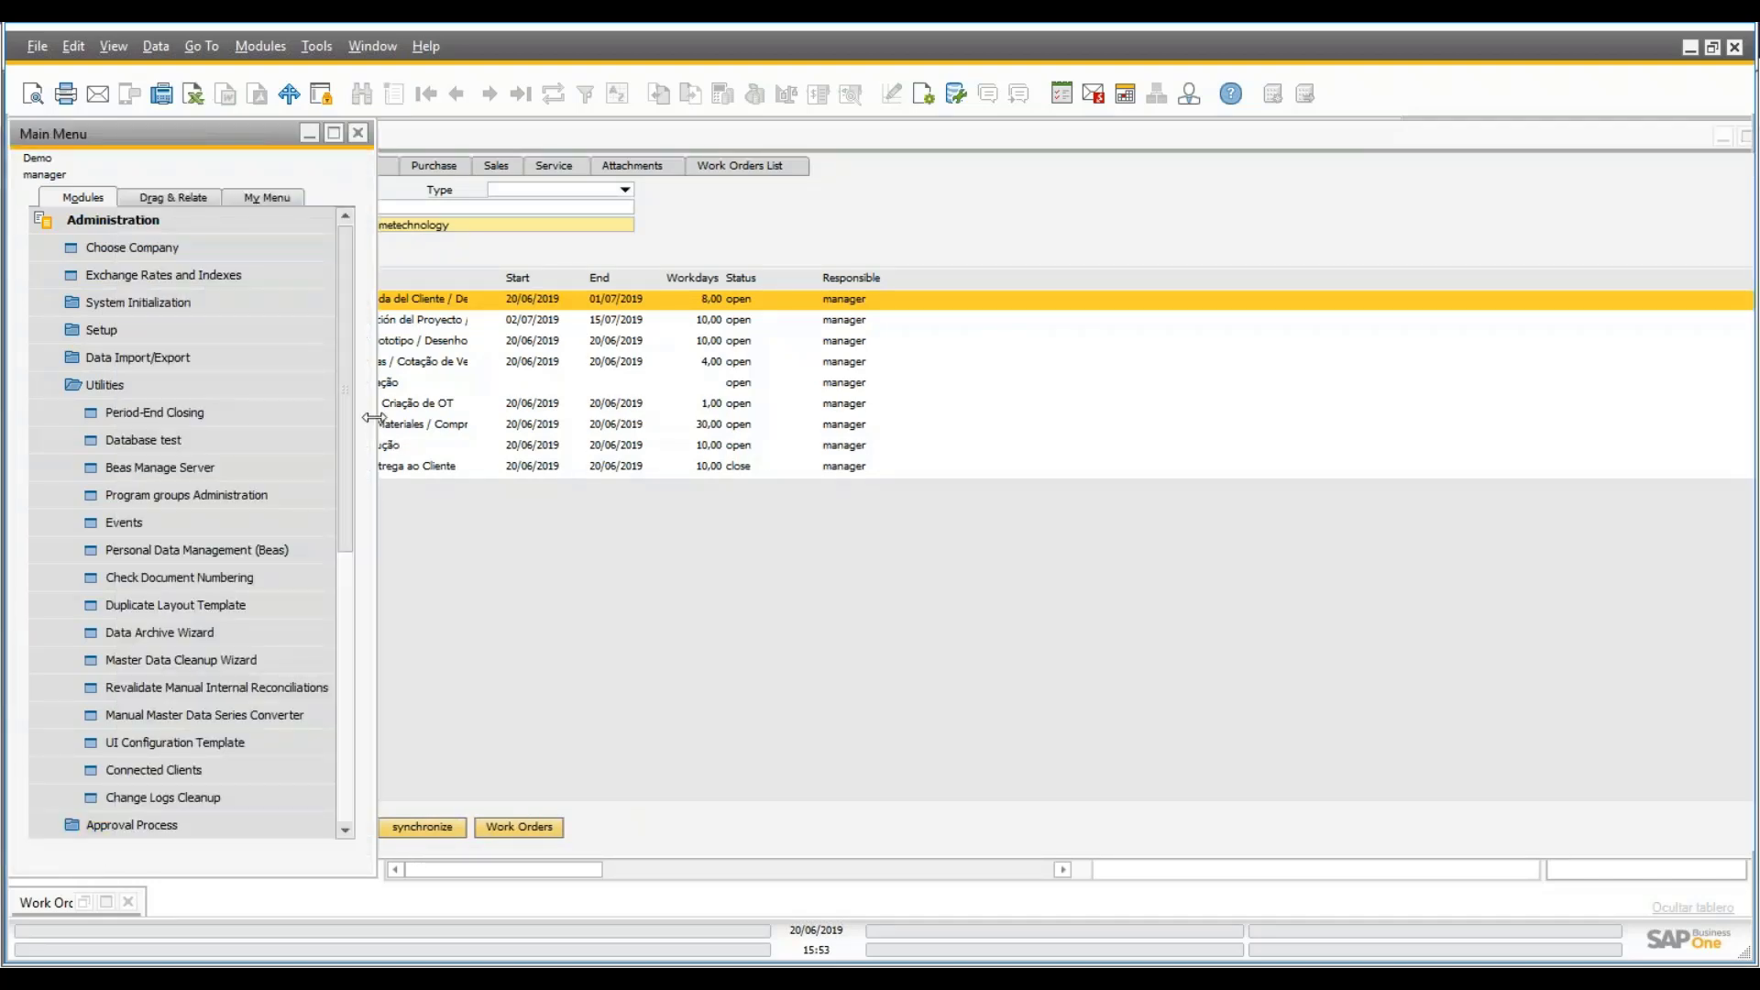
drag(352, 409, 336, 912)
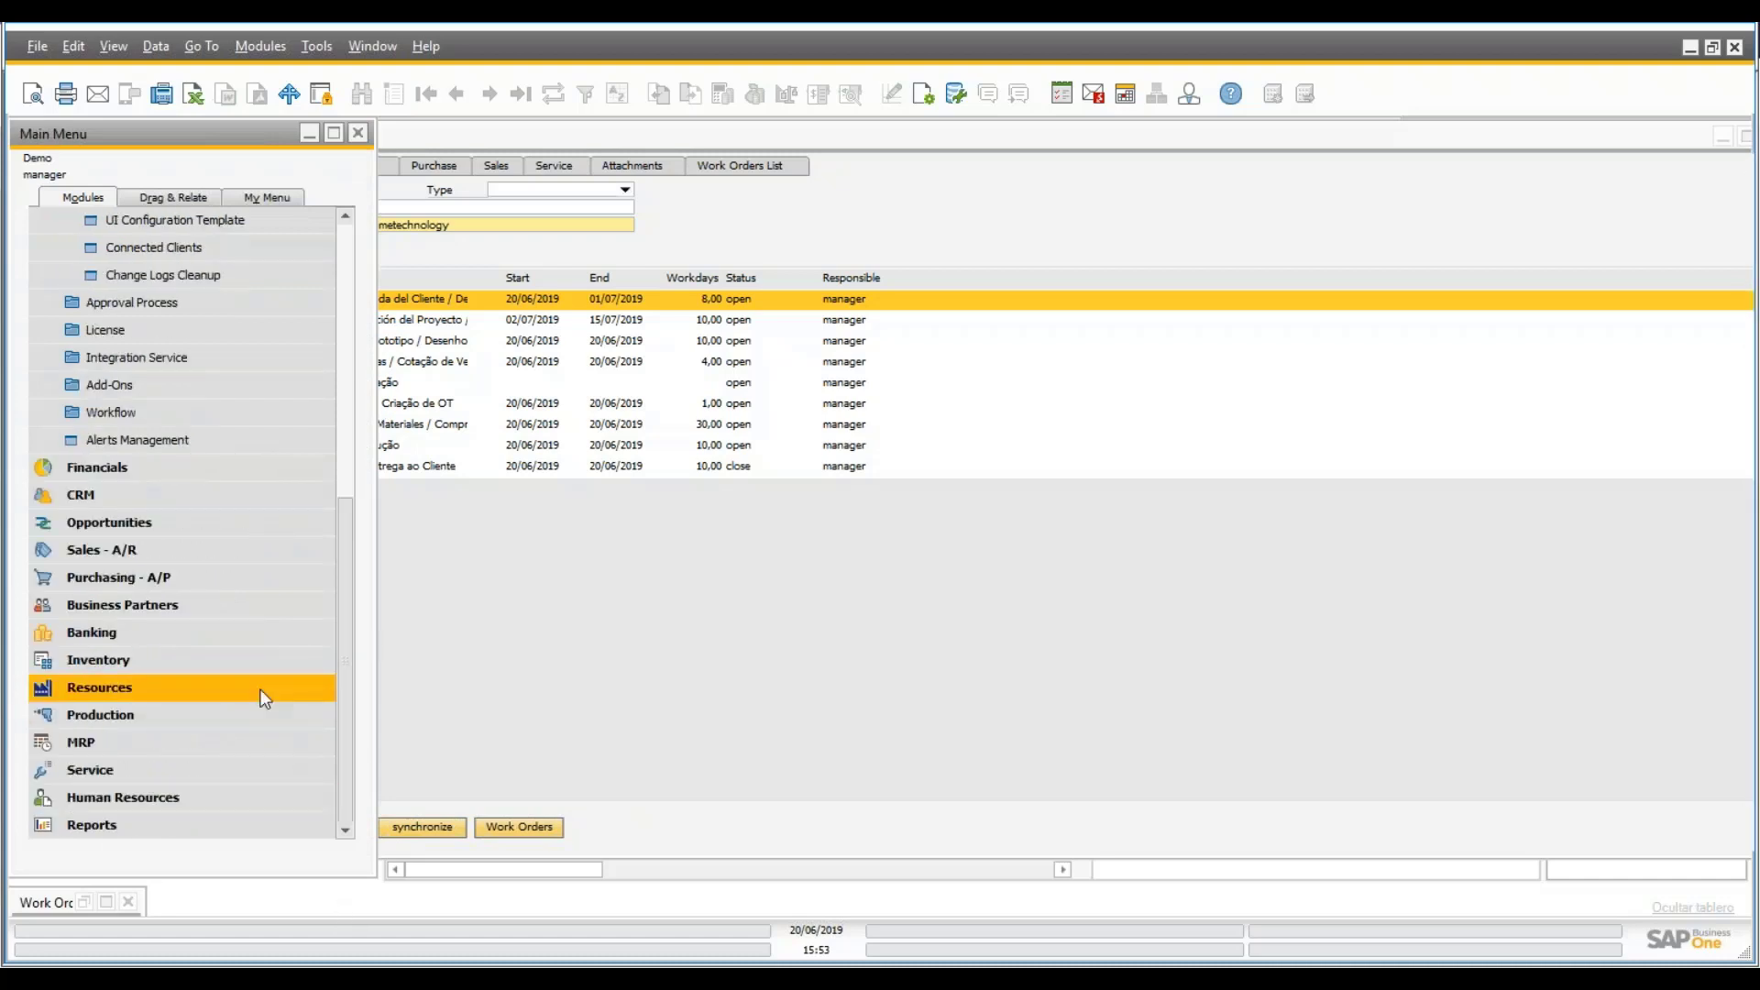
click(225, 580)
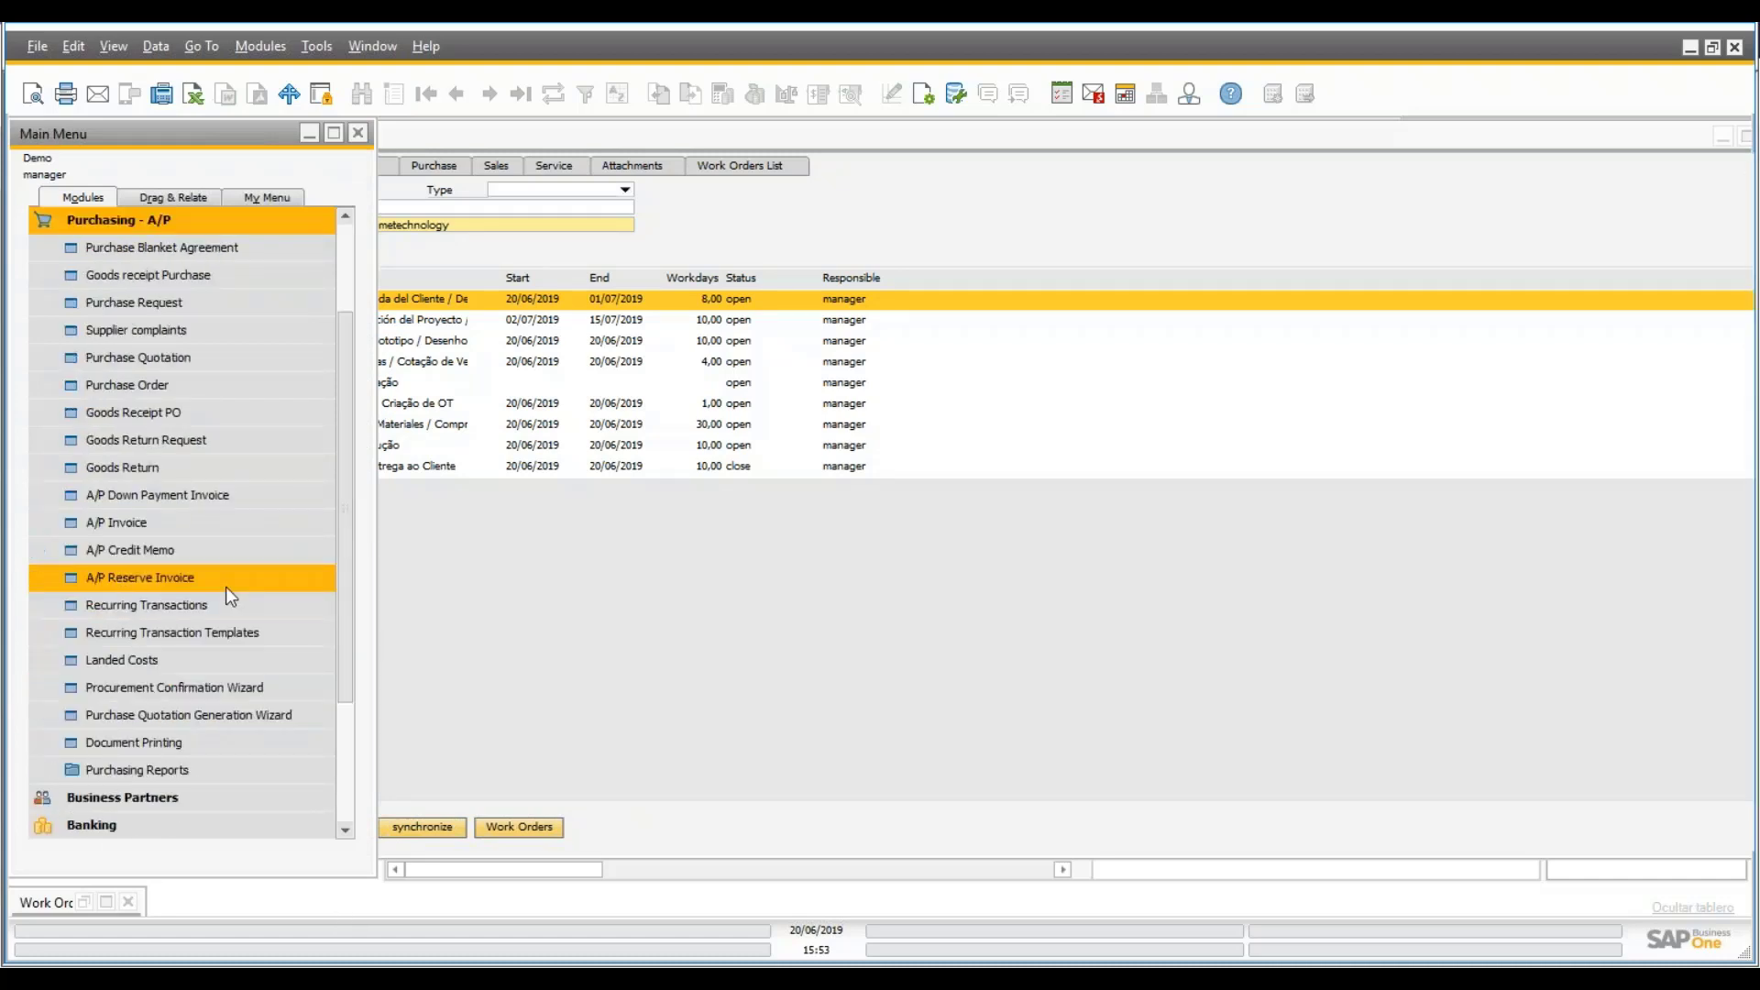
click(617, 542)
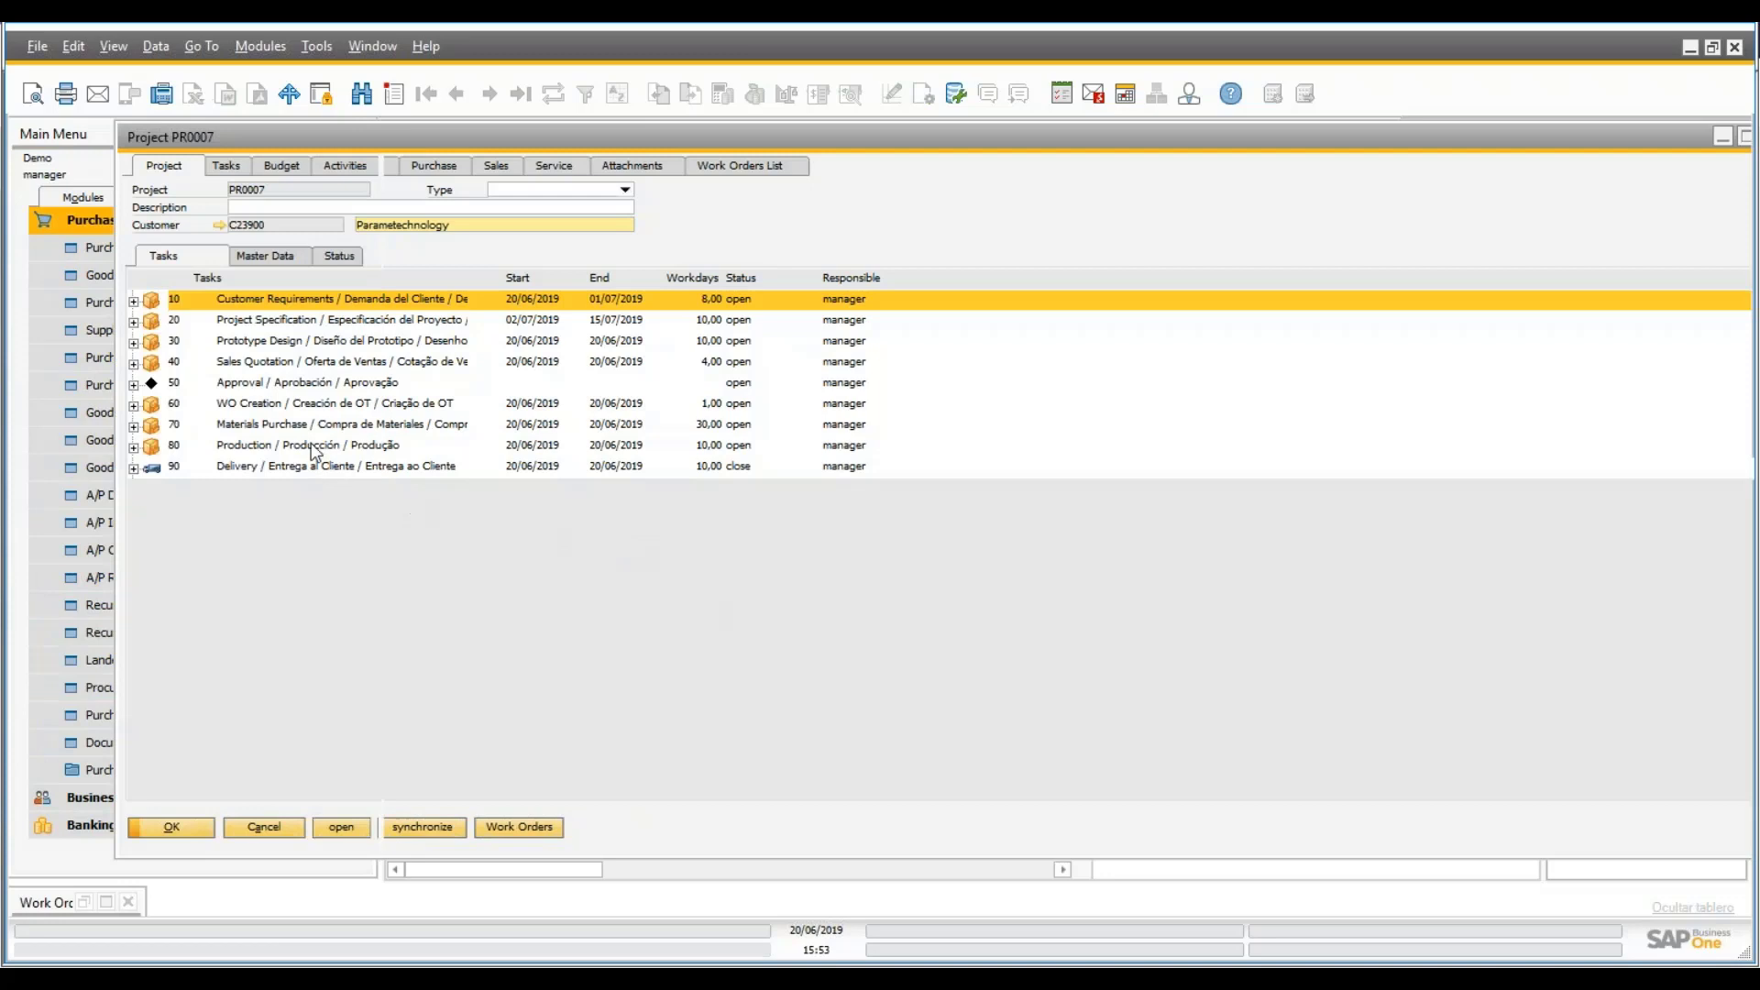
click(275, 426)
right_click(275, 428)
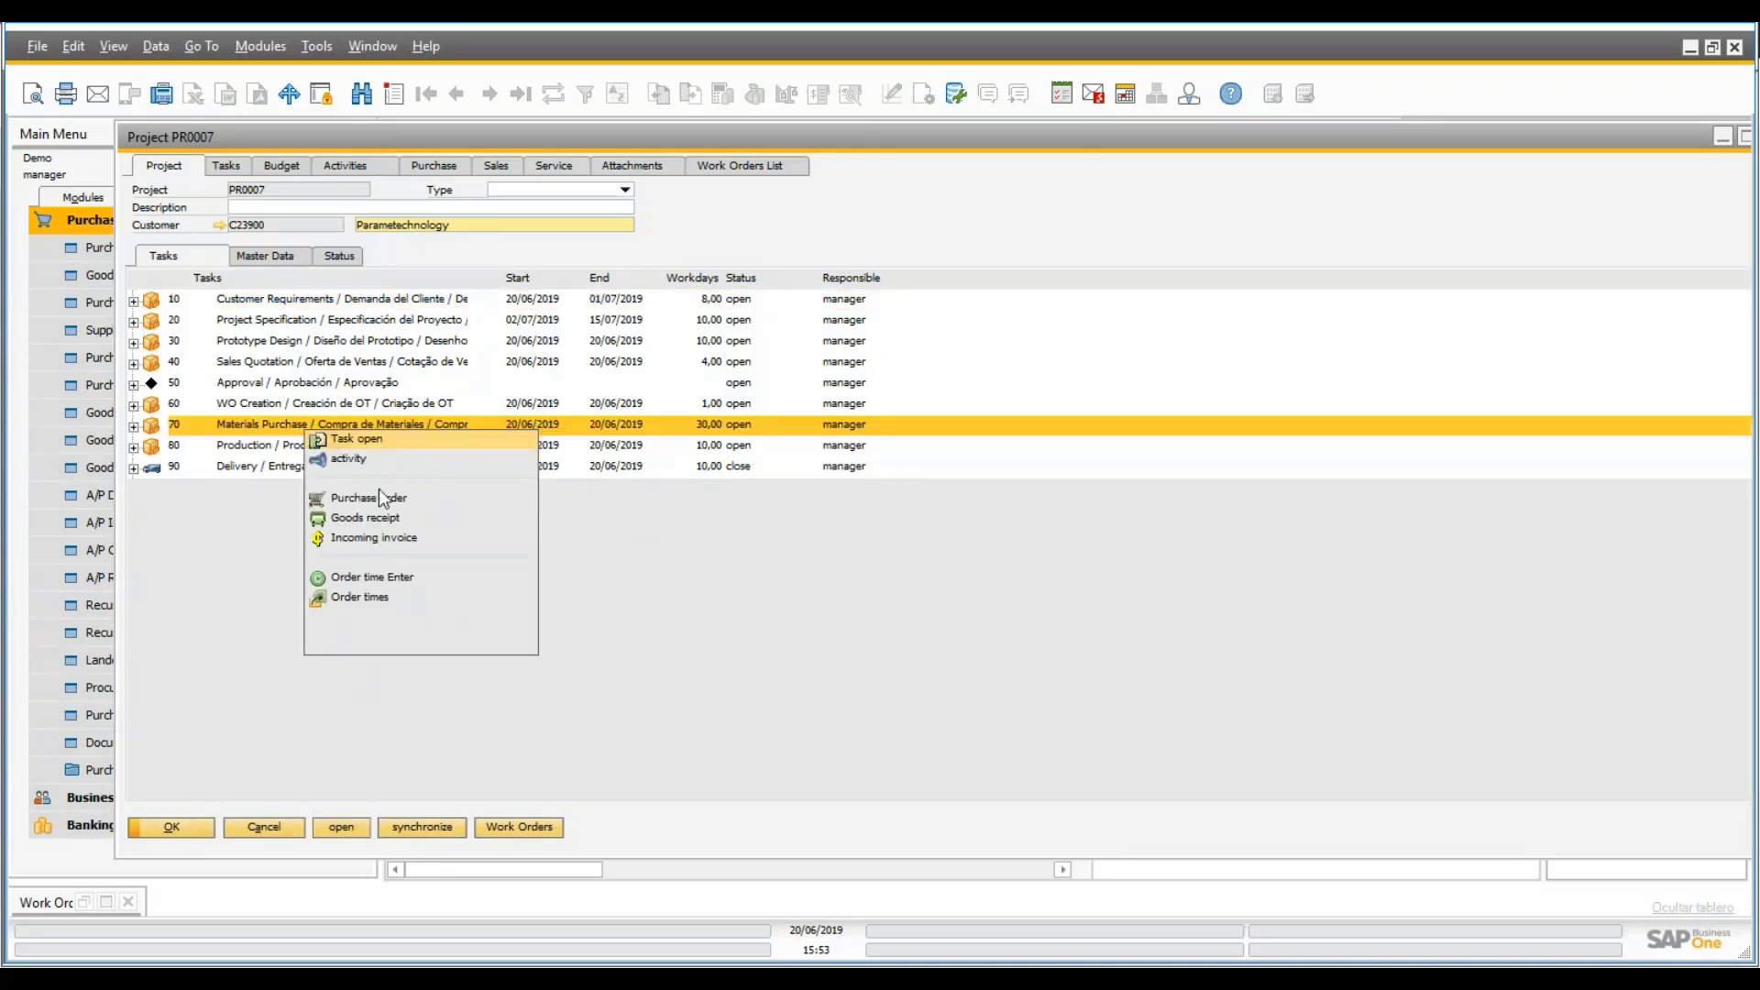
click(808, 561)
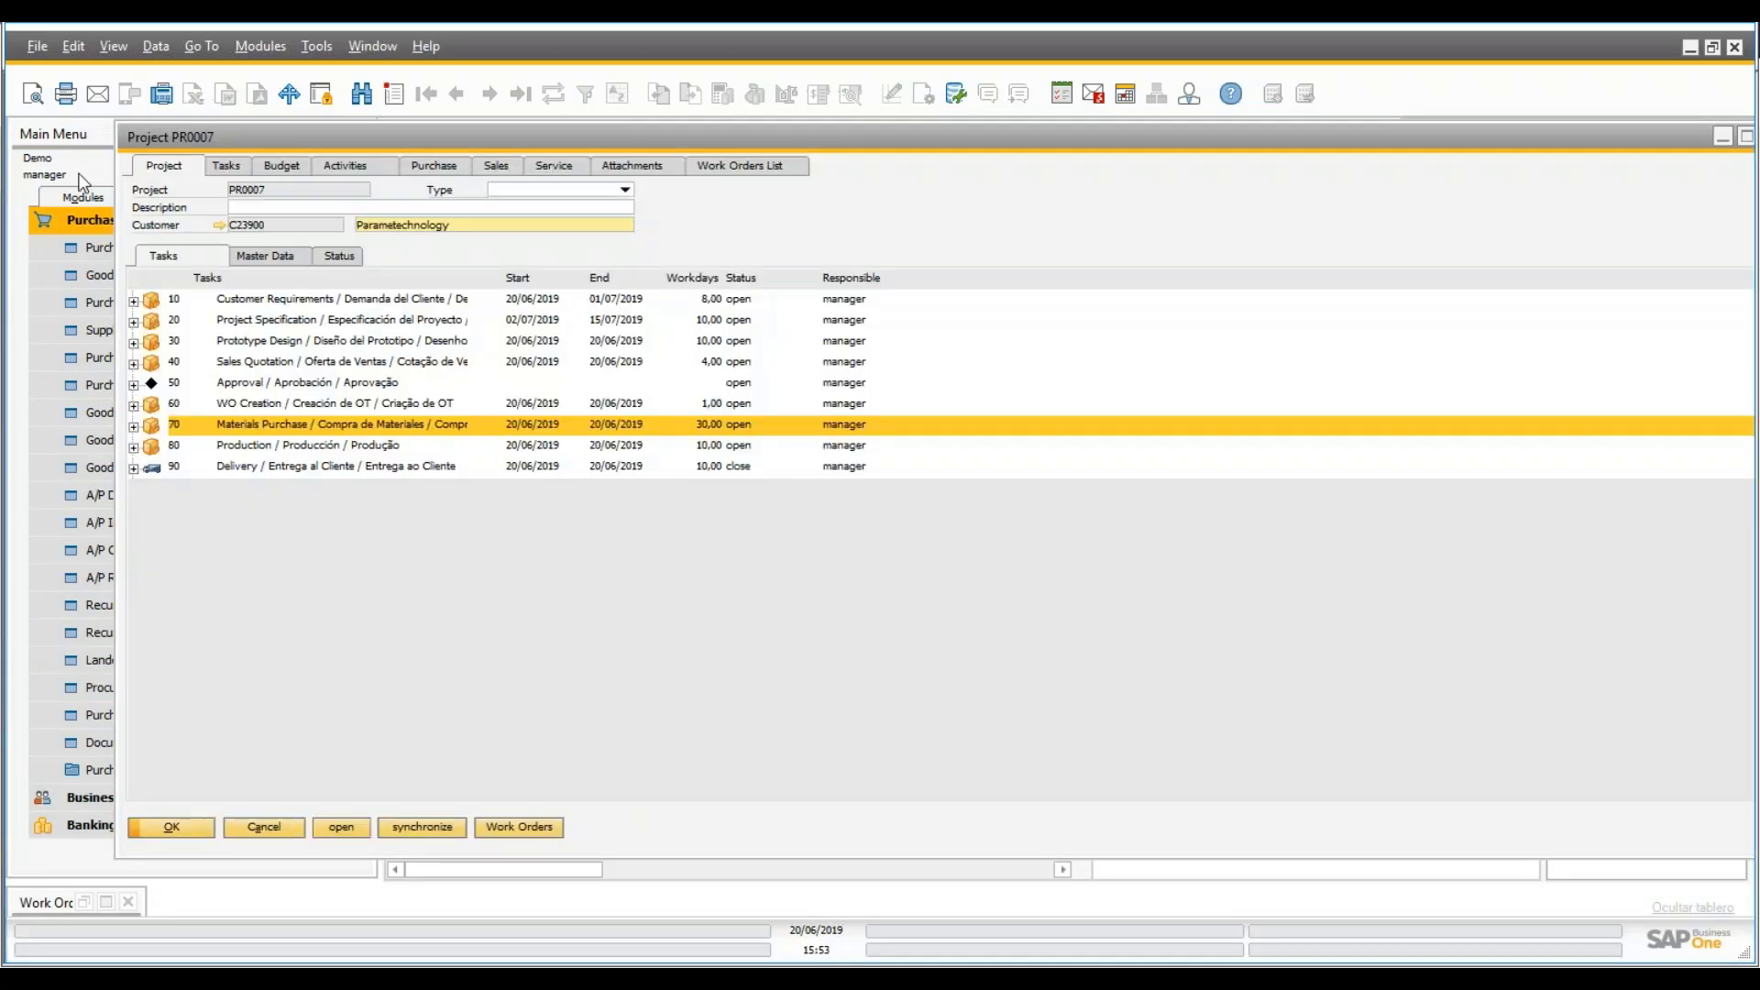
- Create a new purchase order with vendor Far East Imports (V1010)
click(85, 182)
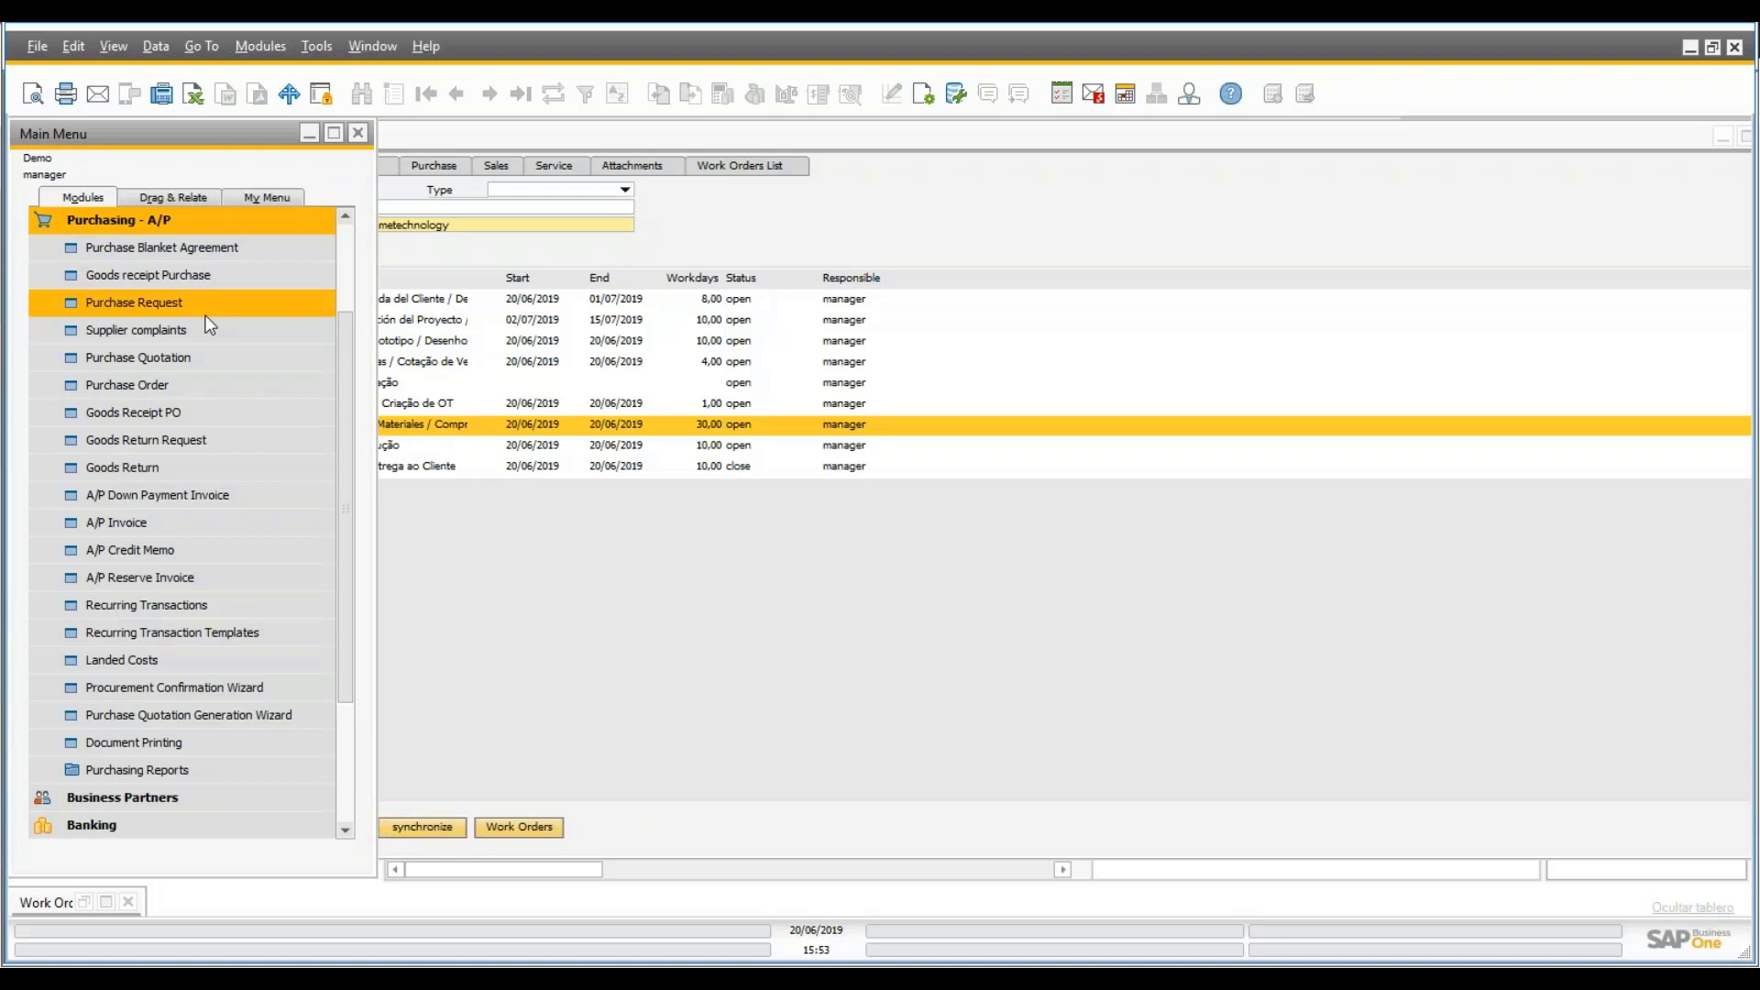
click(147, 386)
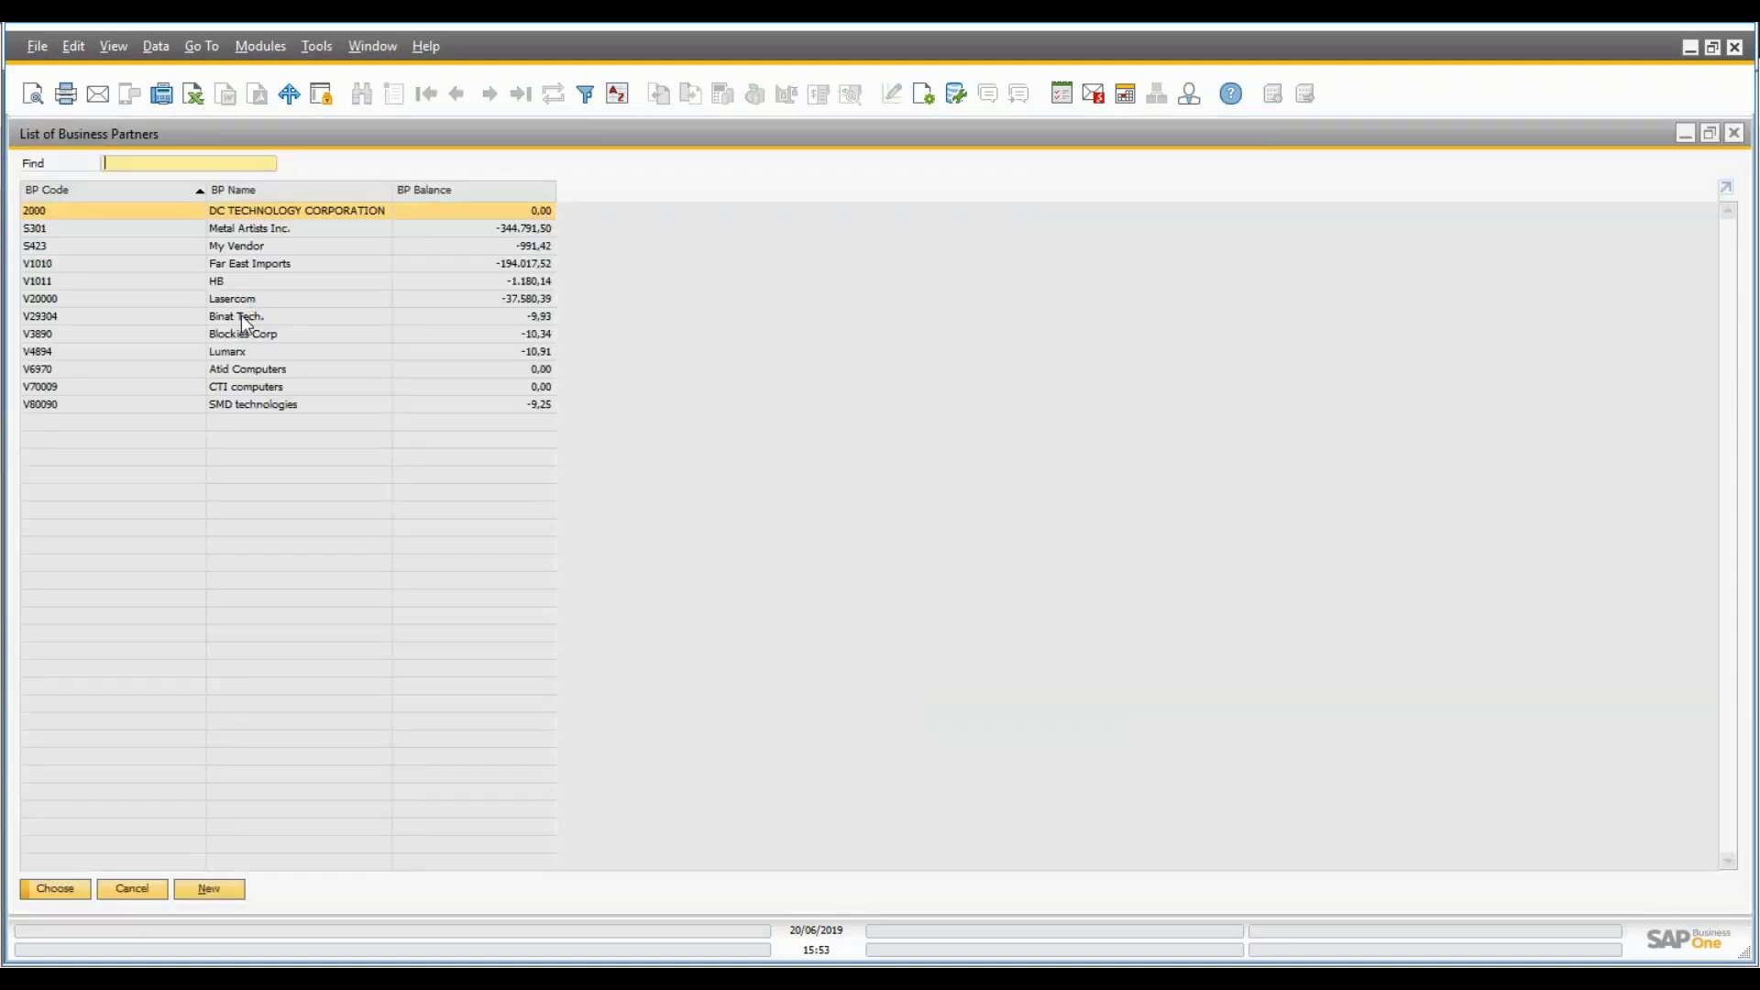
double_click(256, 263)
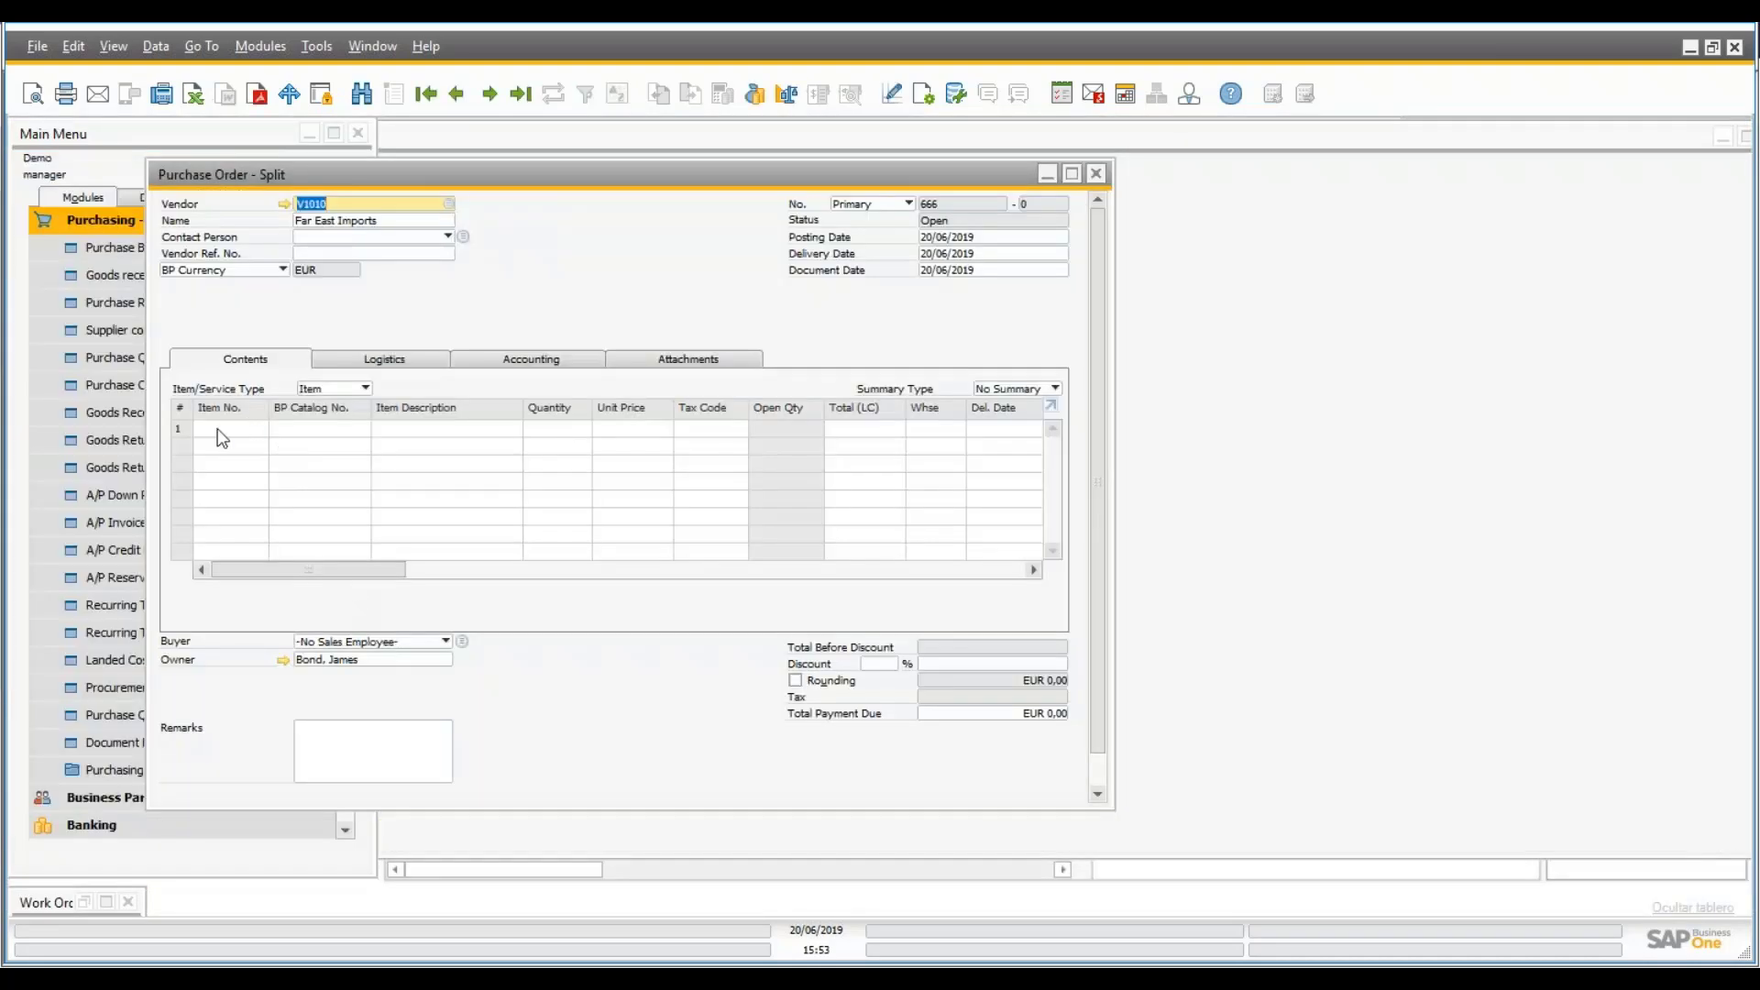
- Enter item MP010 with quantity 800 on the first order line
click(220, 431)
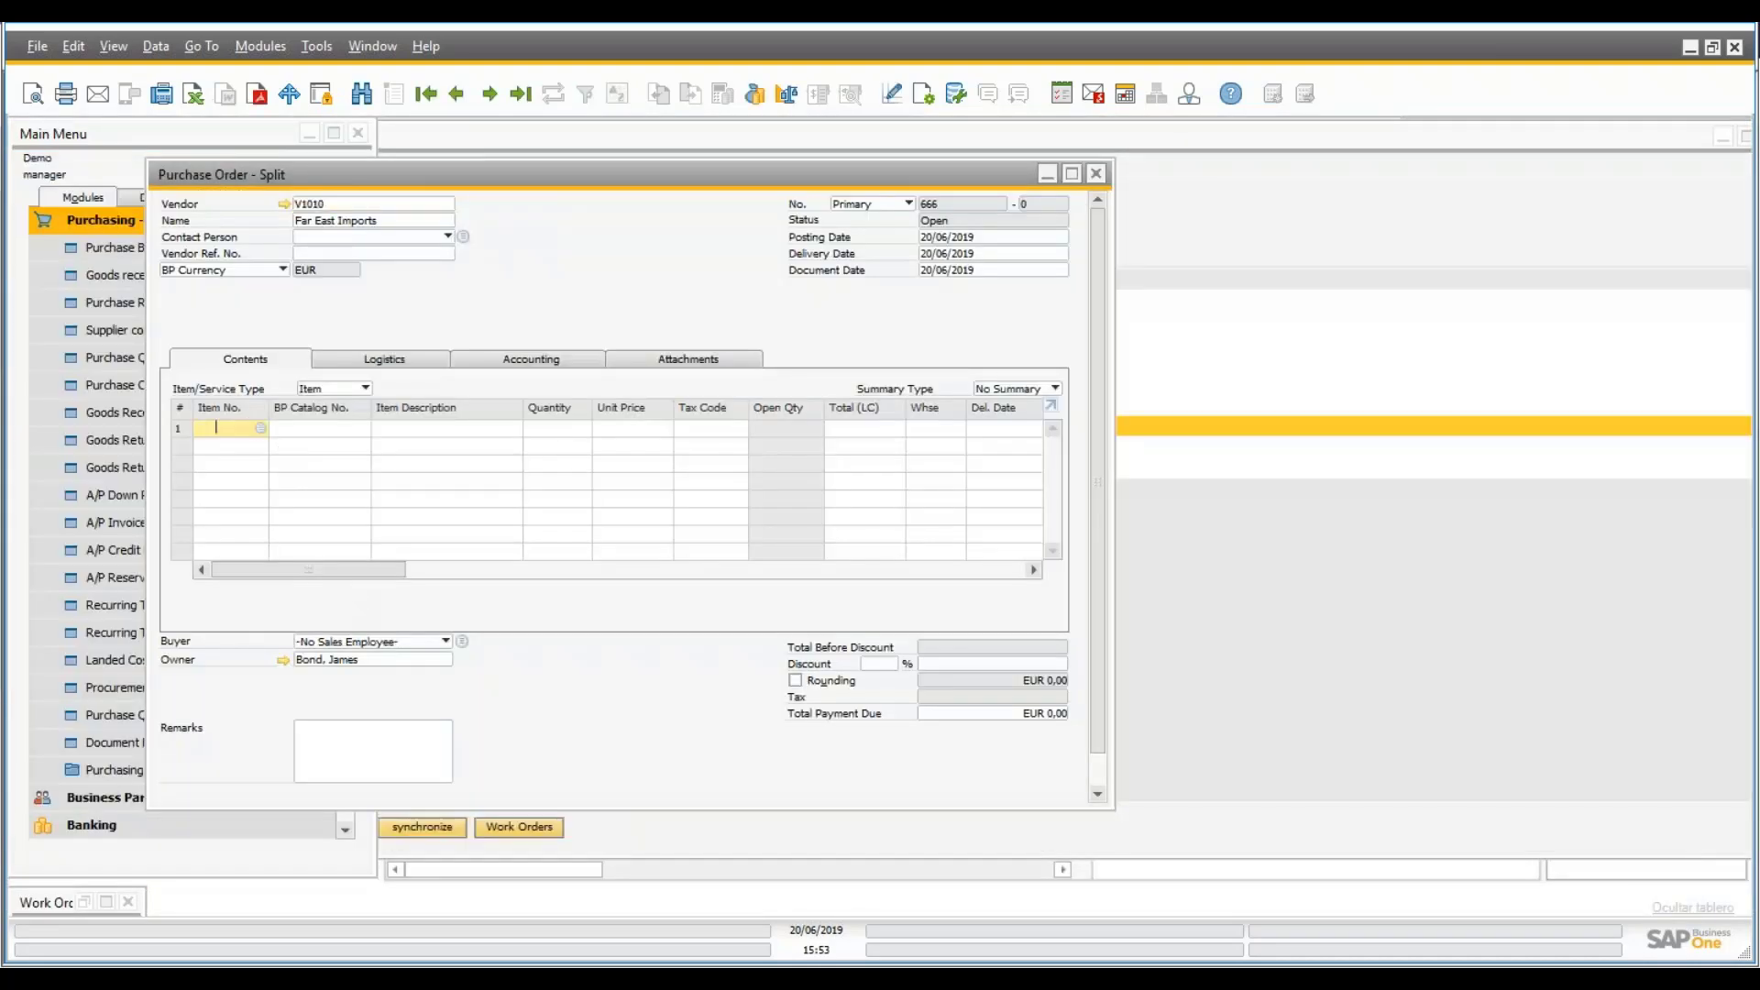
key(Tab)
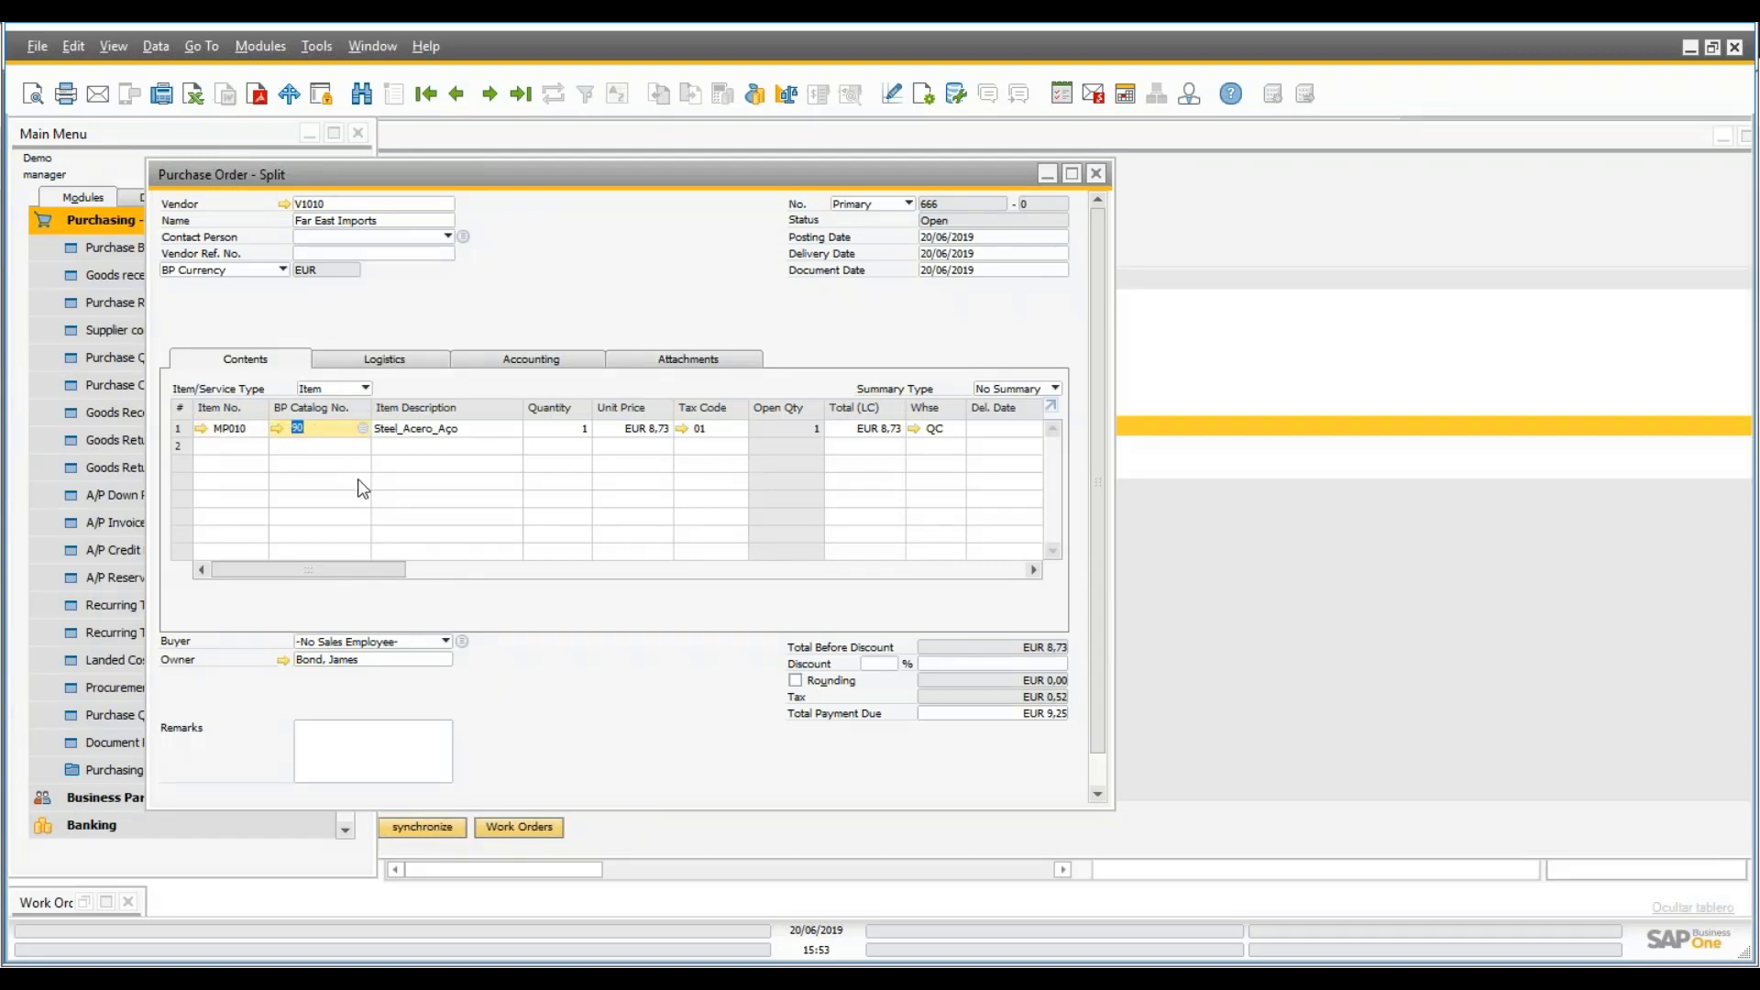
key(Tab)
text(800)
key(Tab)
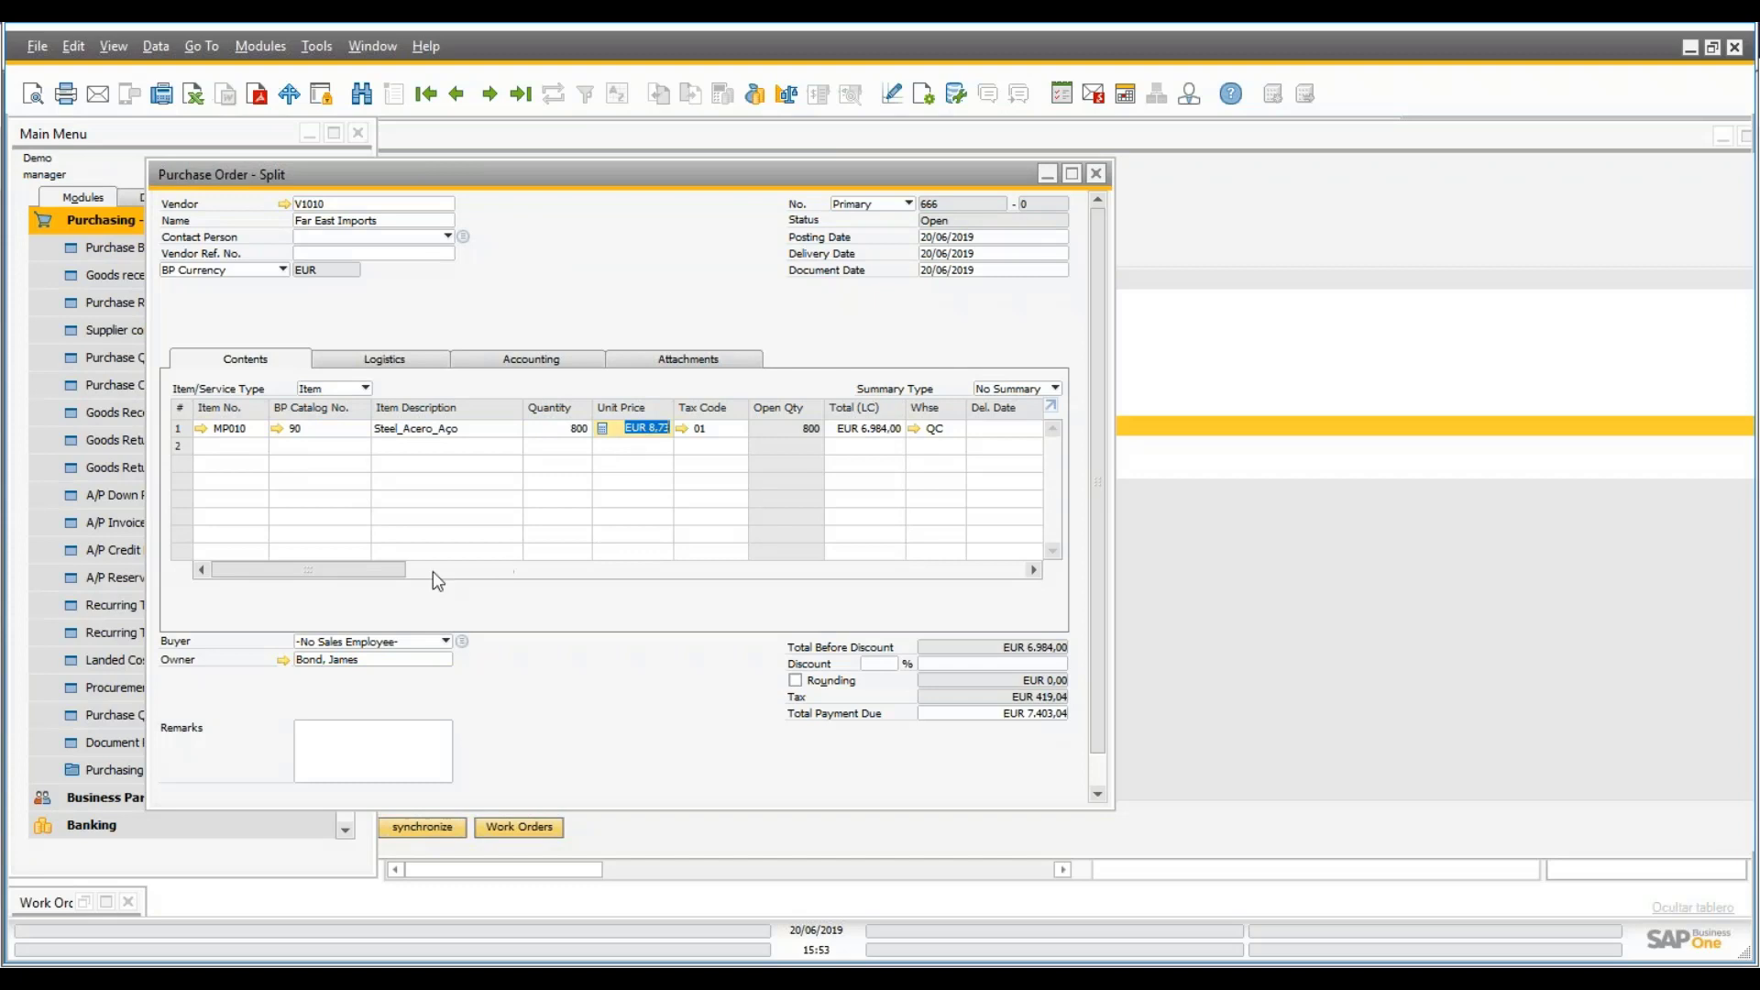
drag(335, 568, 465, 594)
- Link the line to project PR0007 and the Materials Purchase activity 253
click(651, 428)
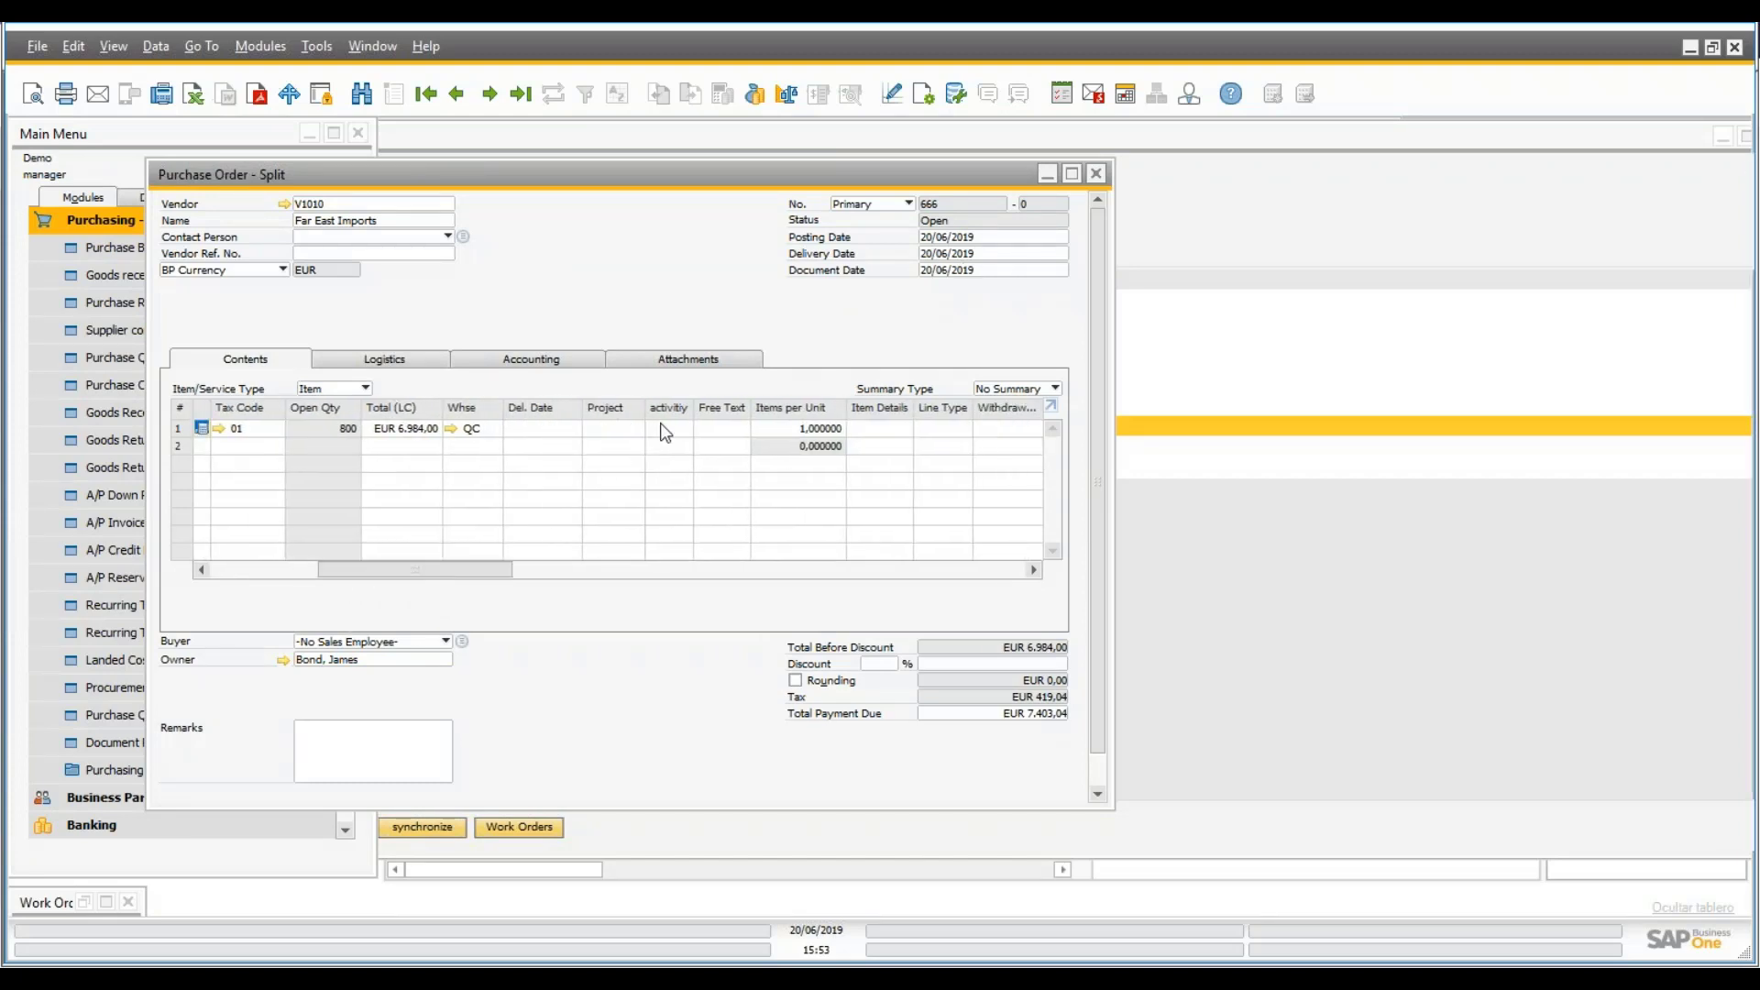
key(Tab)
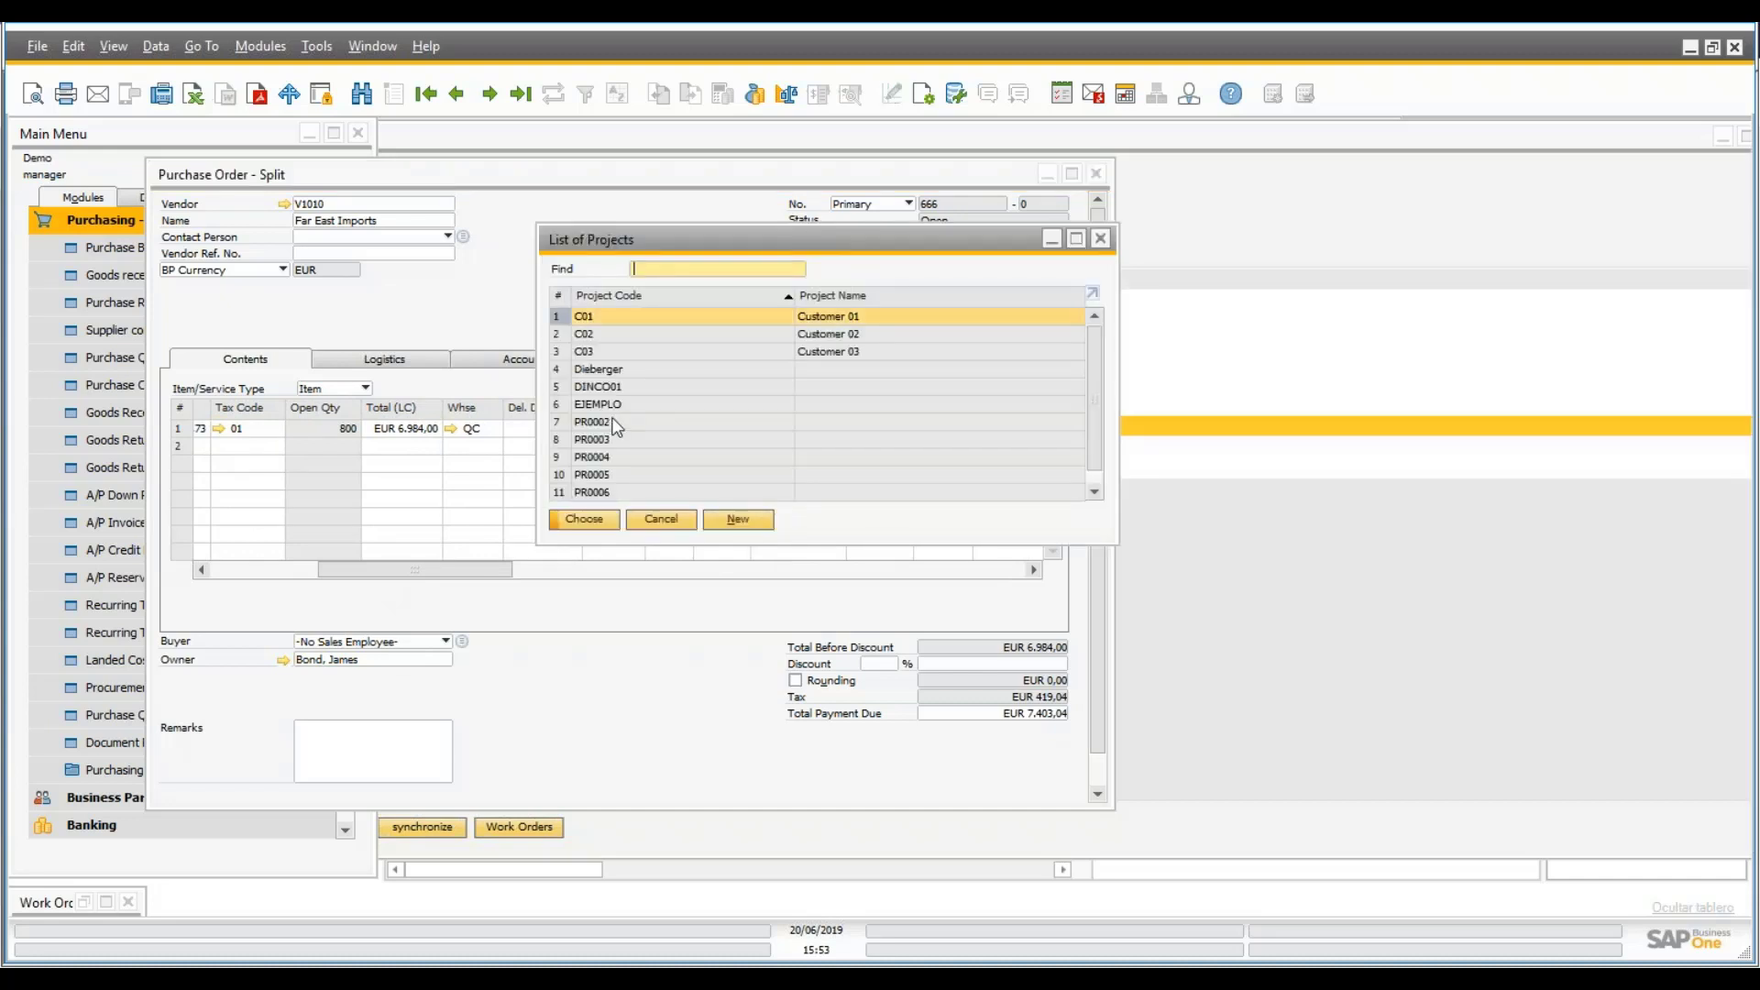
click(626, 491)
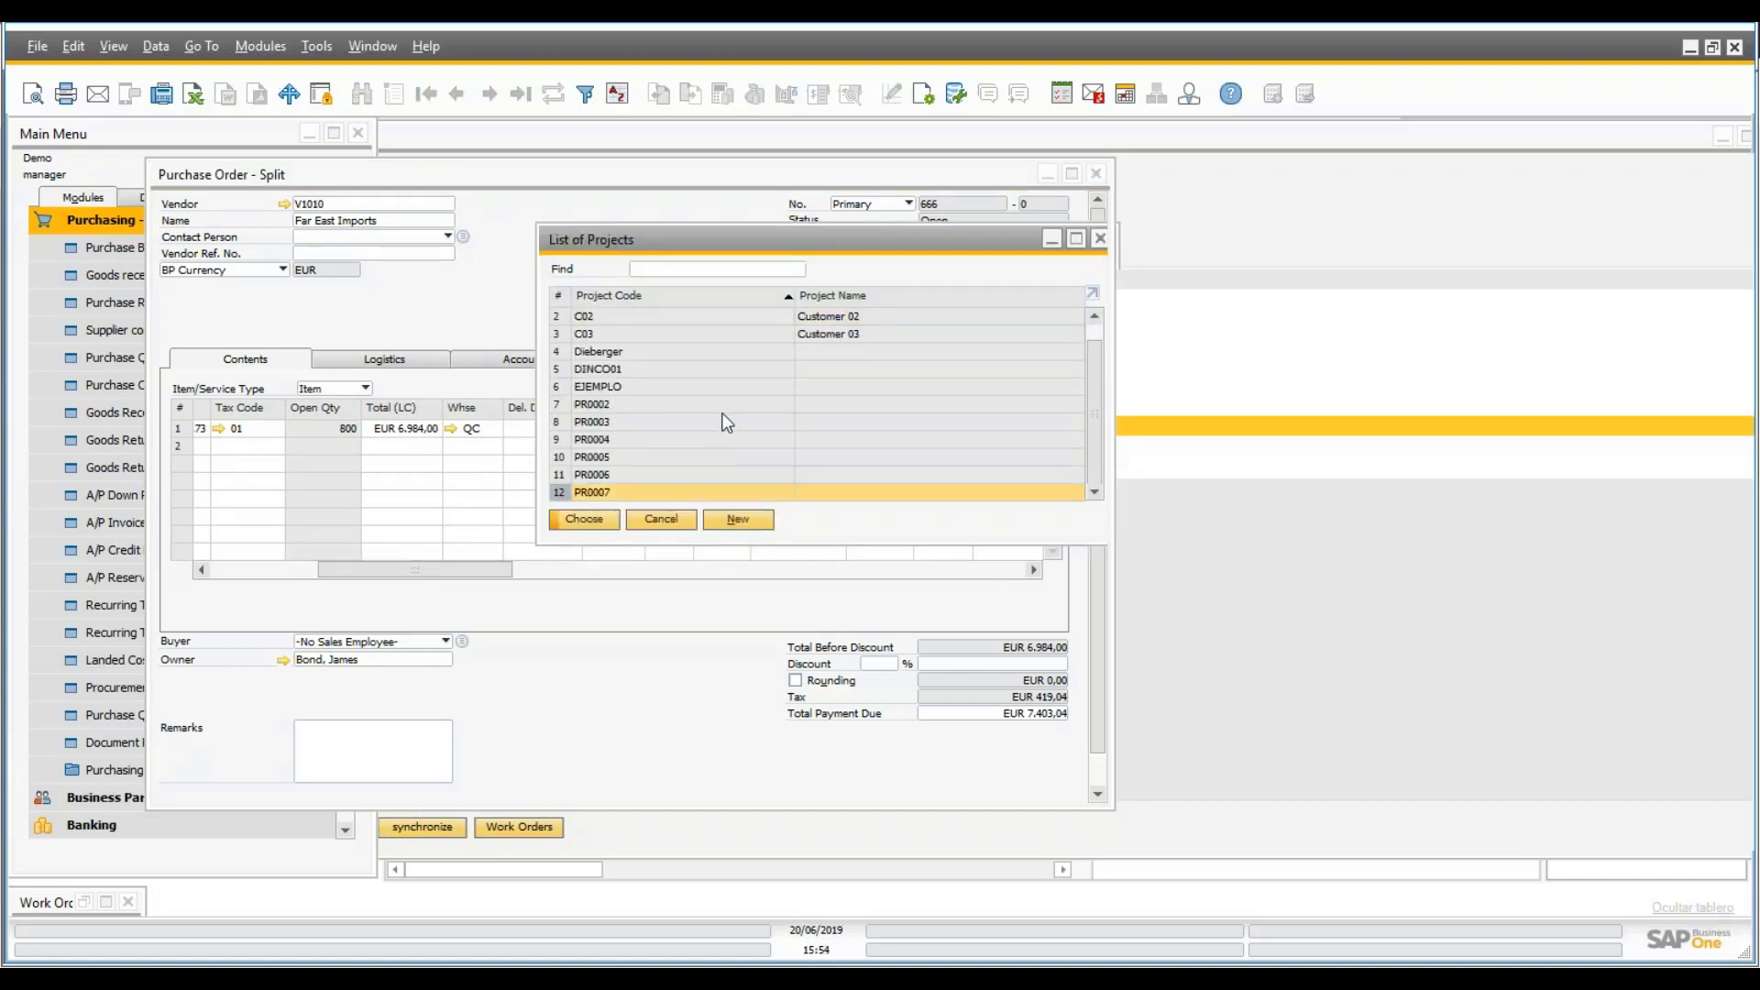
key(Return)
key(Tab)
key(Tab)
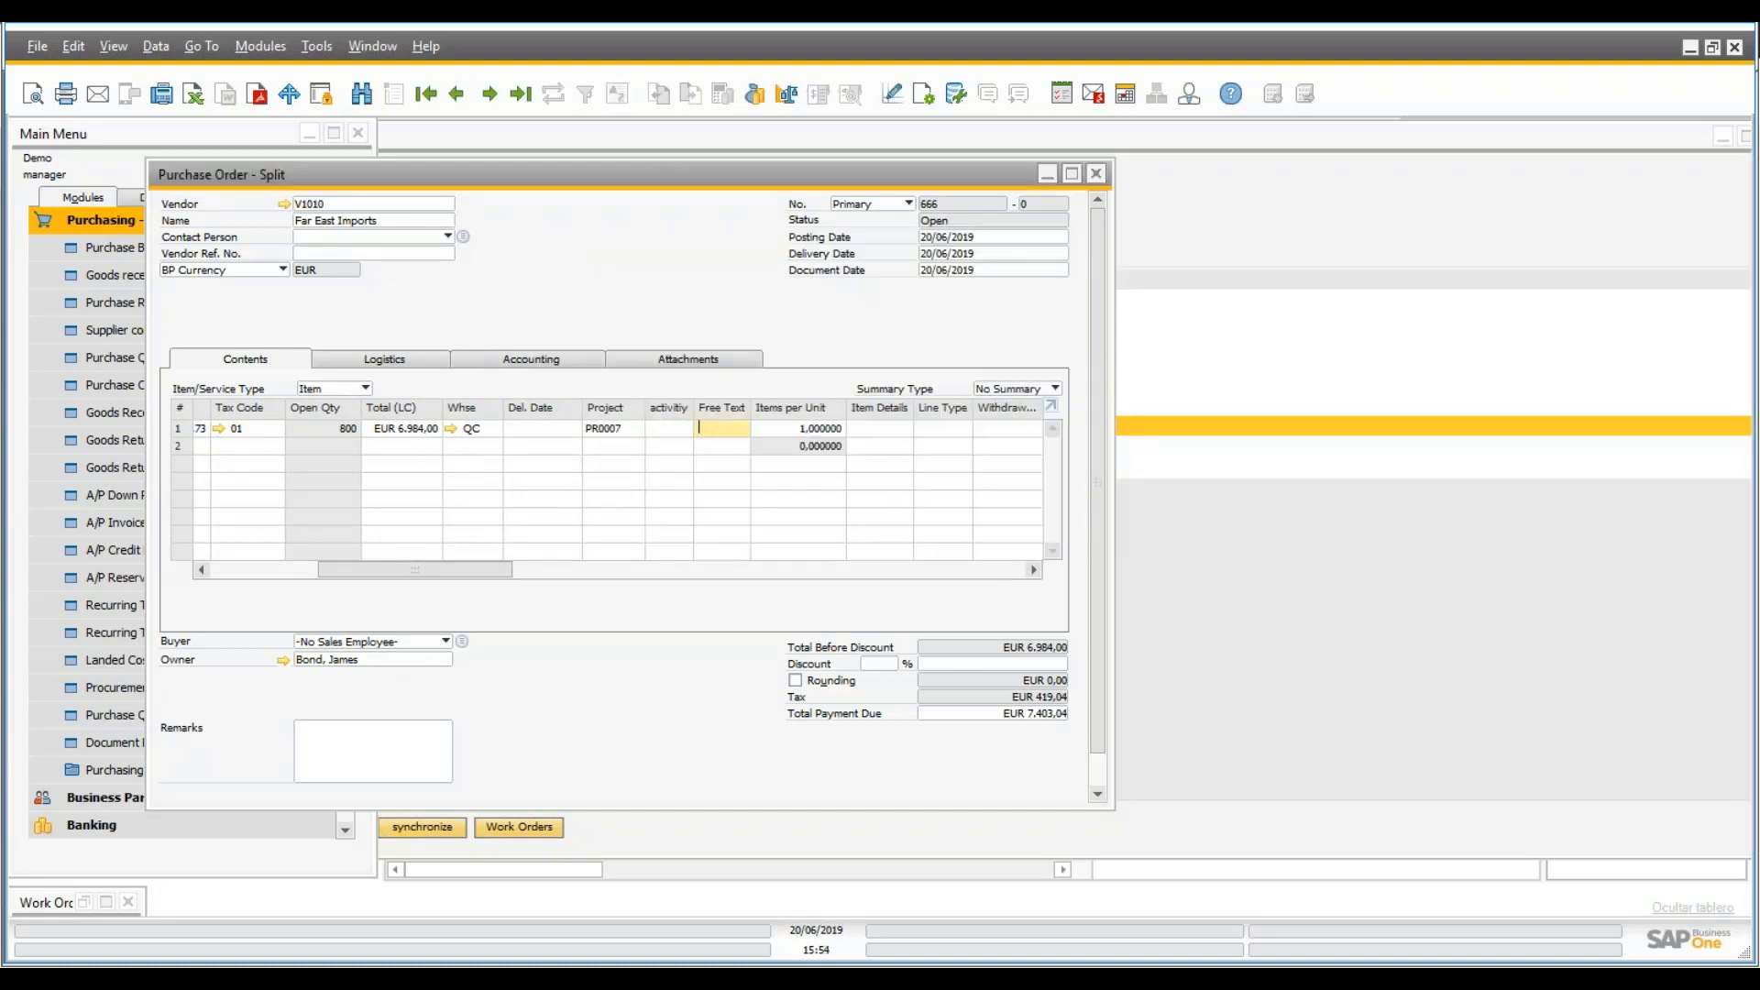
click(465, 402)
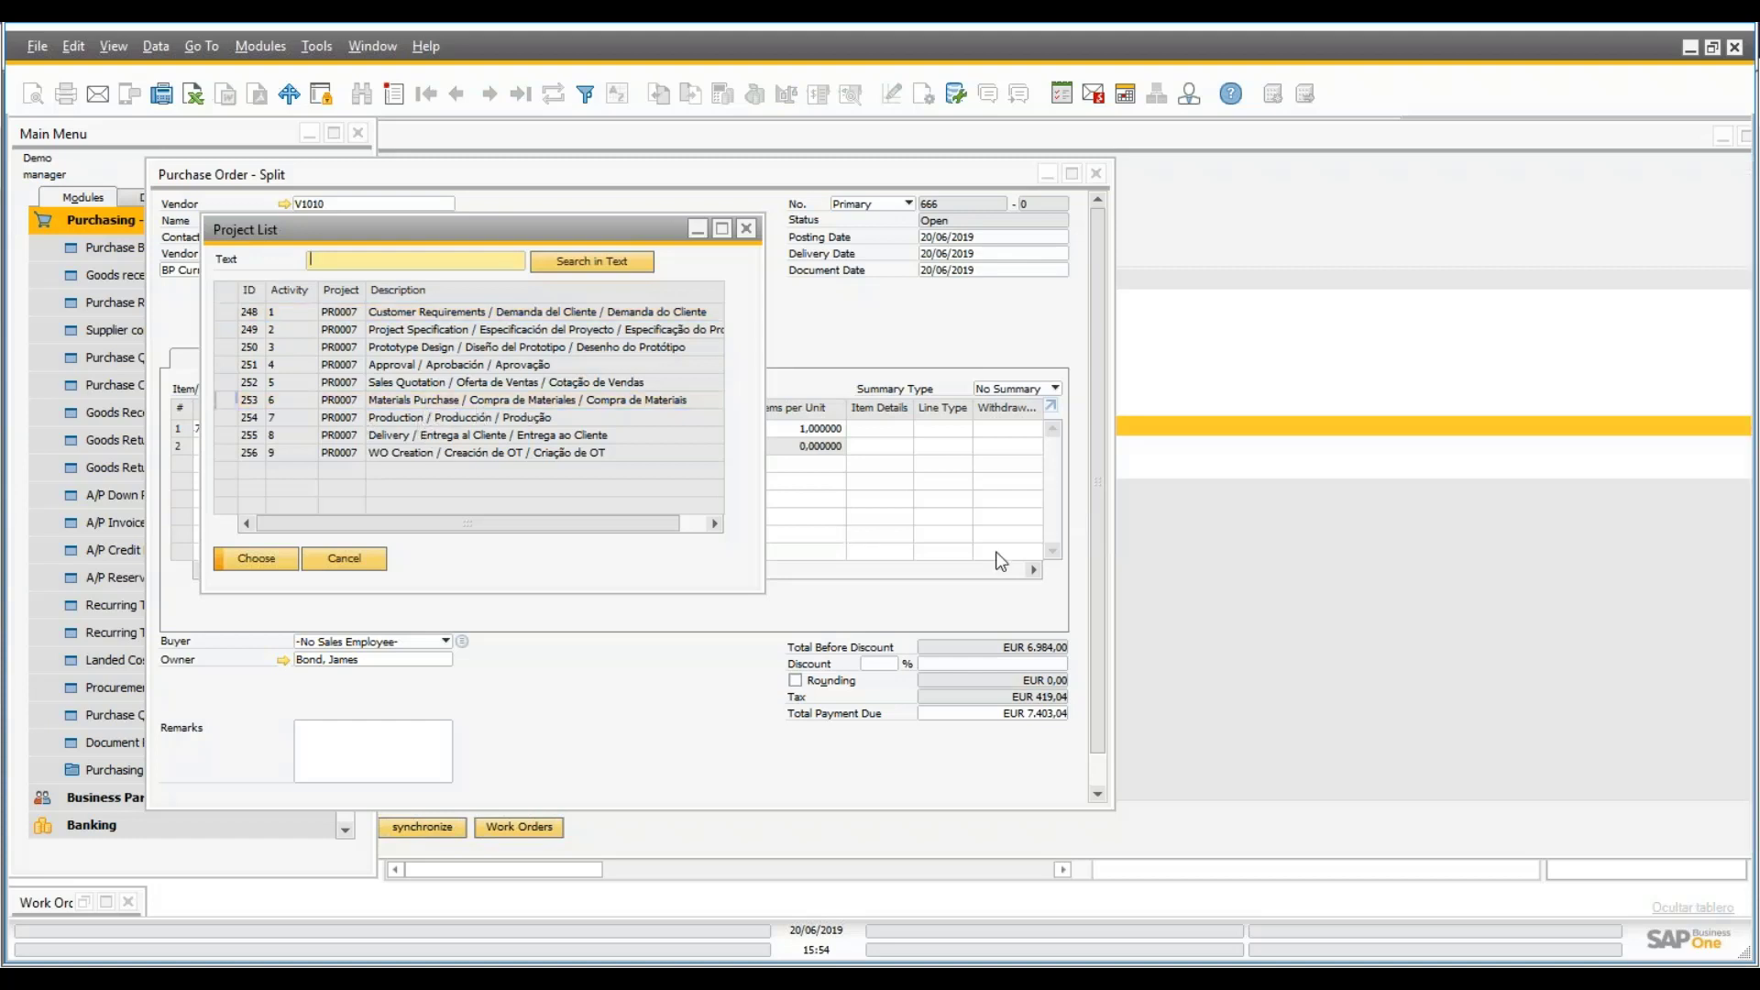
click(253, 564)
- Save purchase order 666 and close the form
drag(1095, 736, 1095, 769)
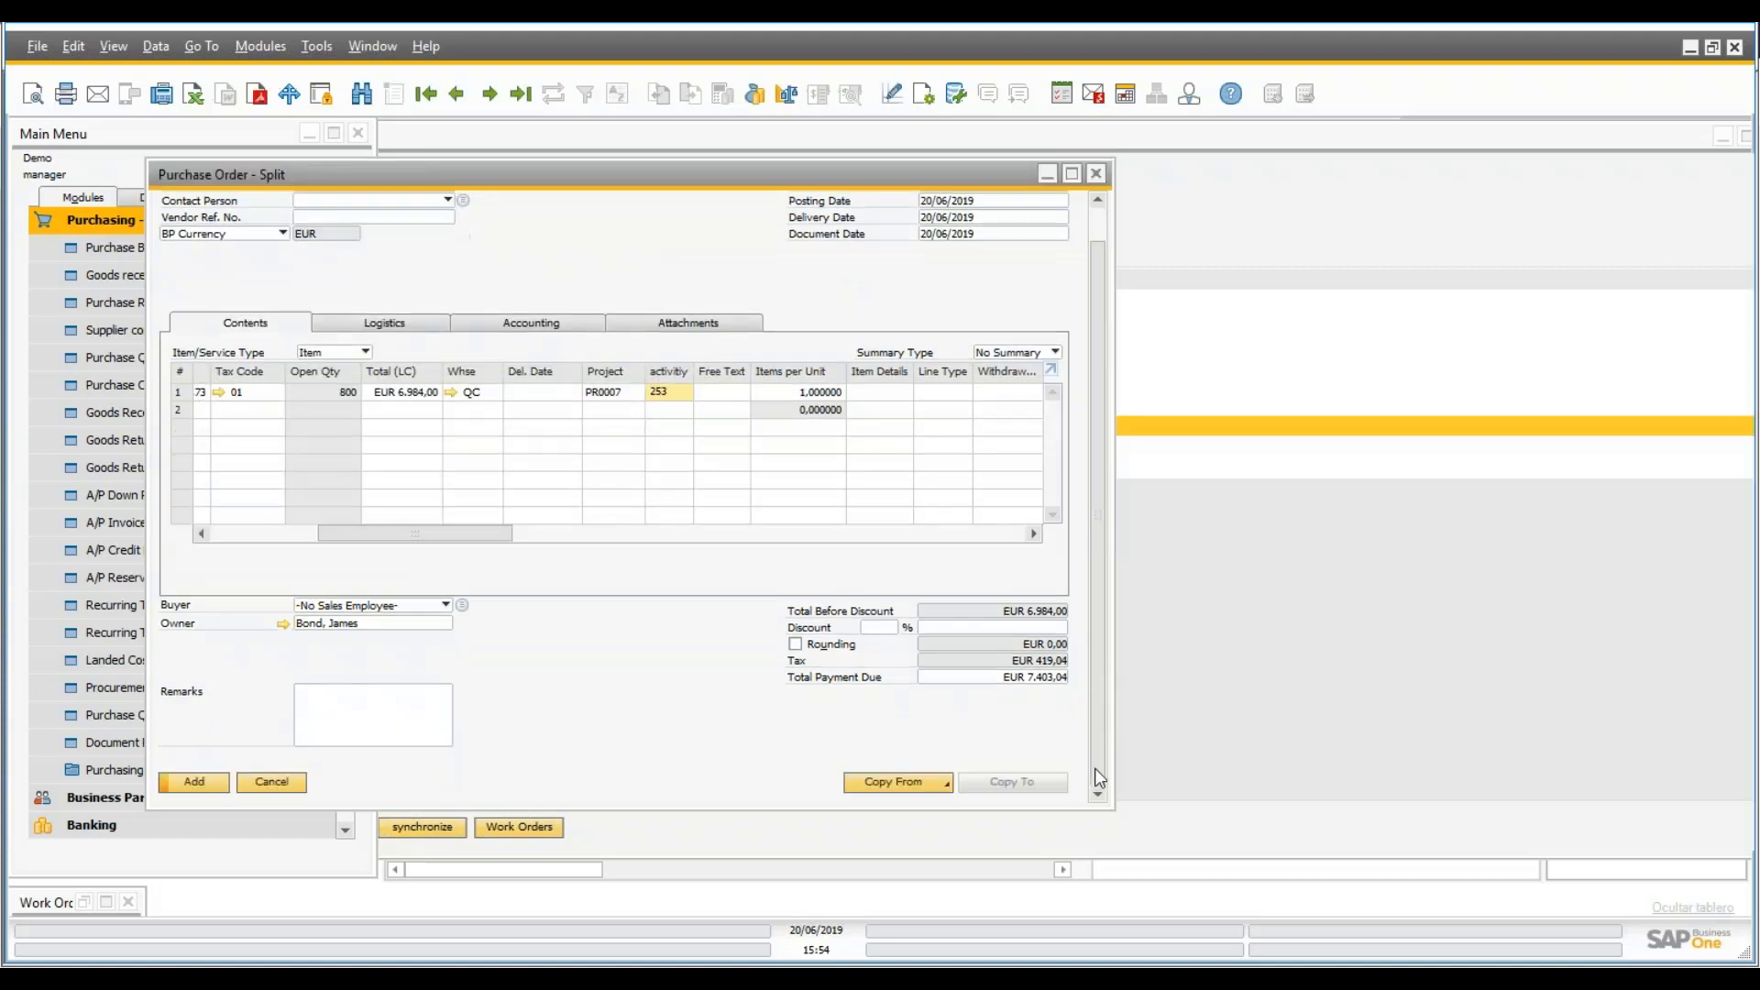
click(193, 781)
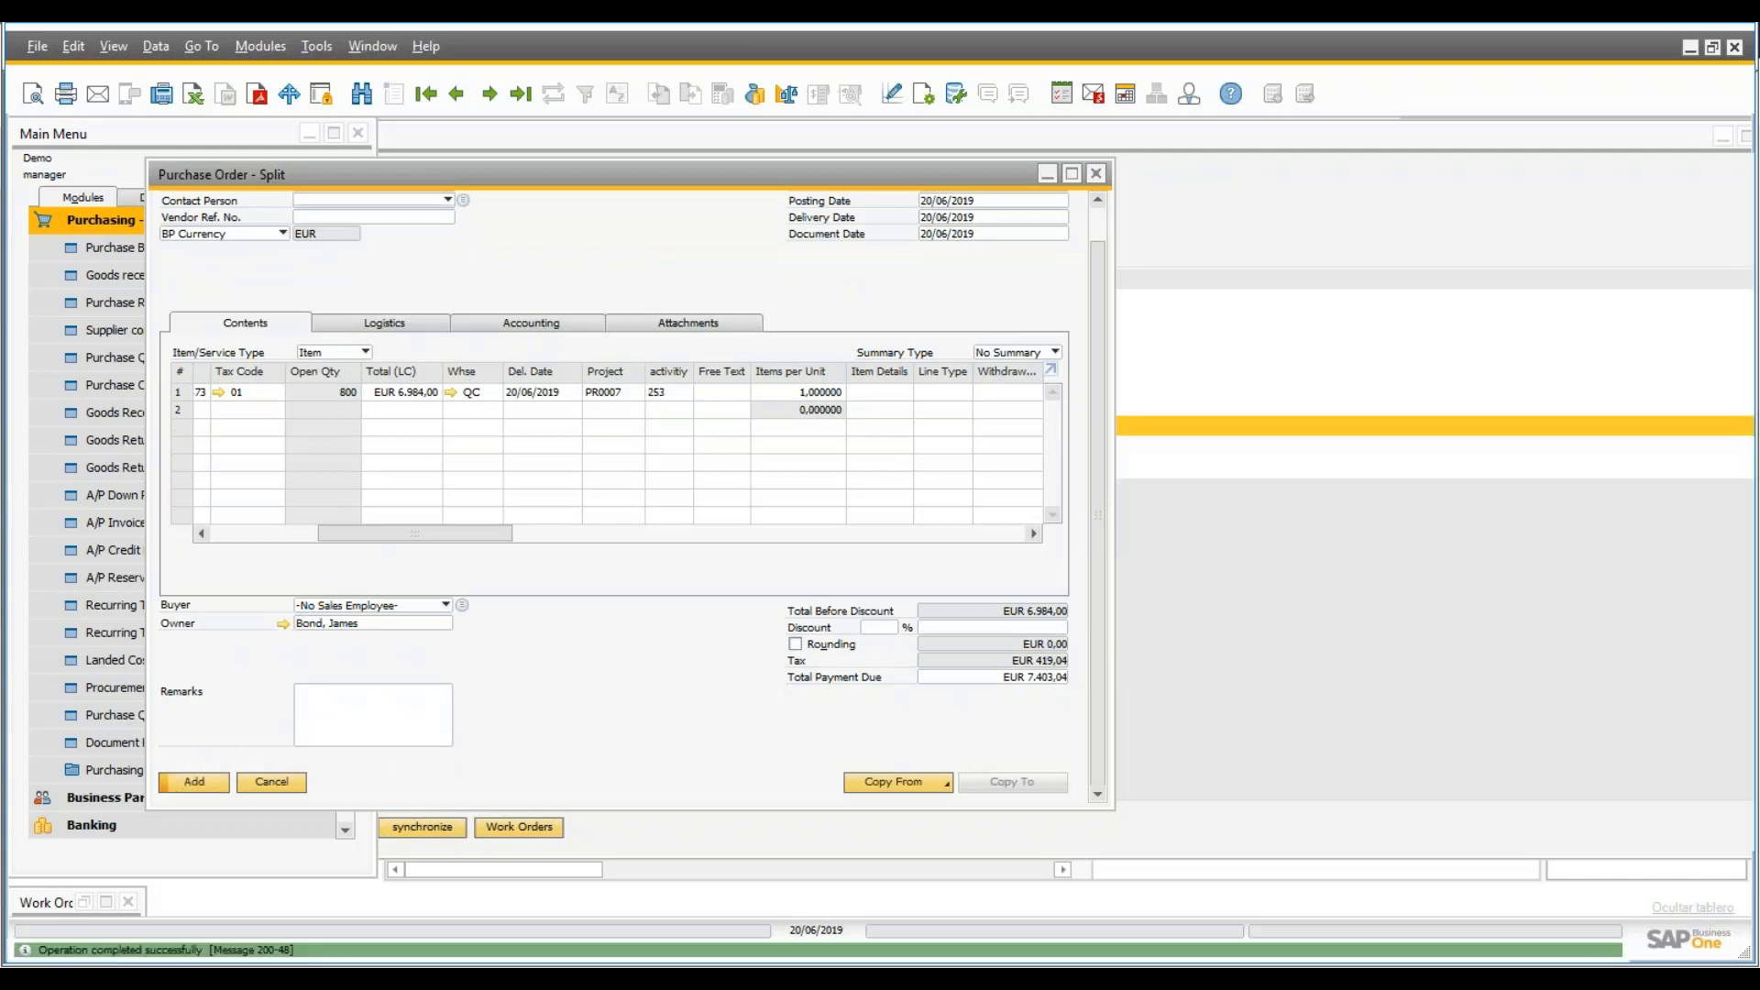
click(1099, 176)
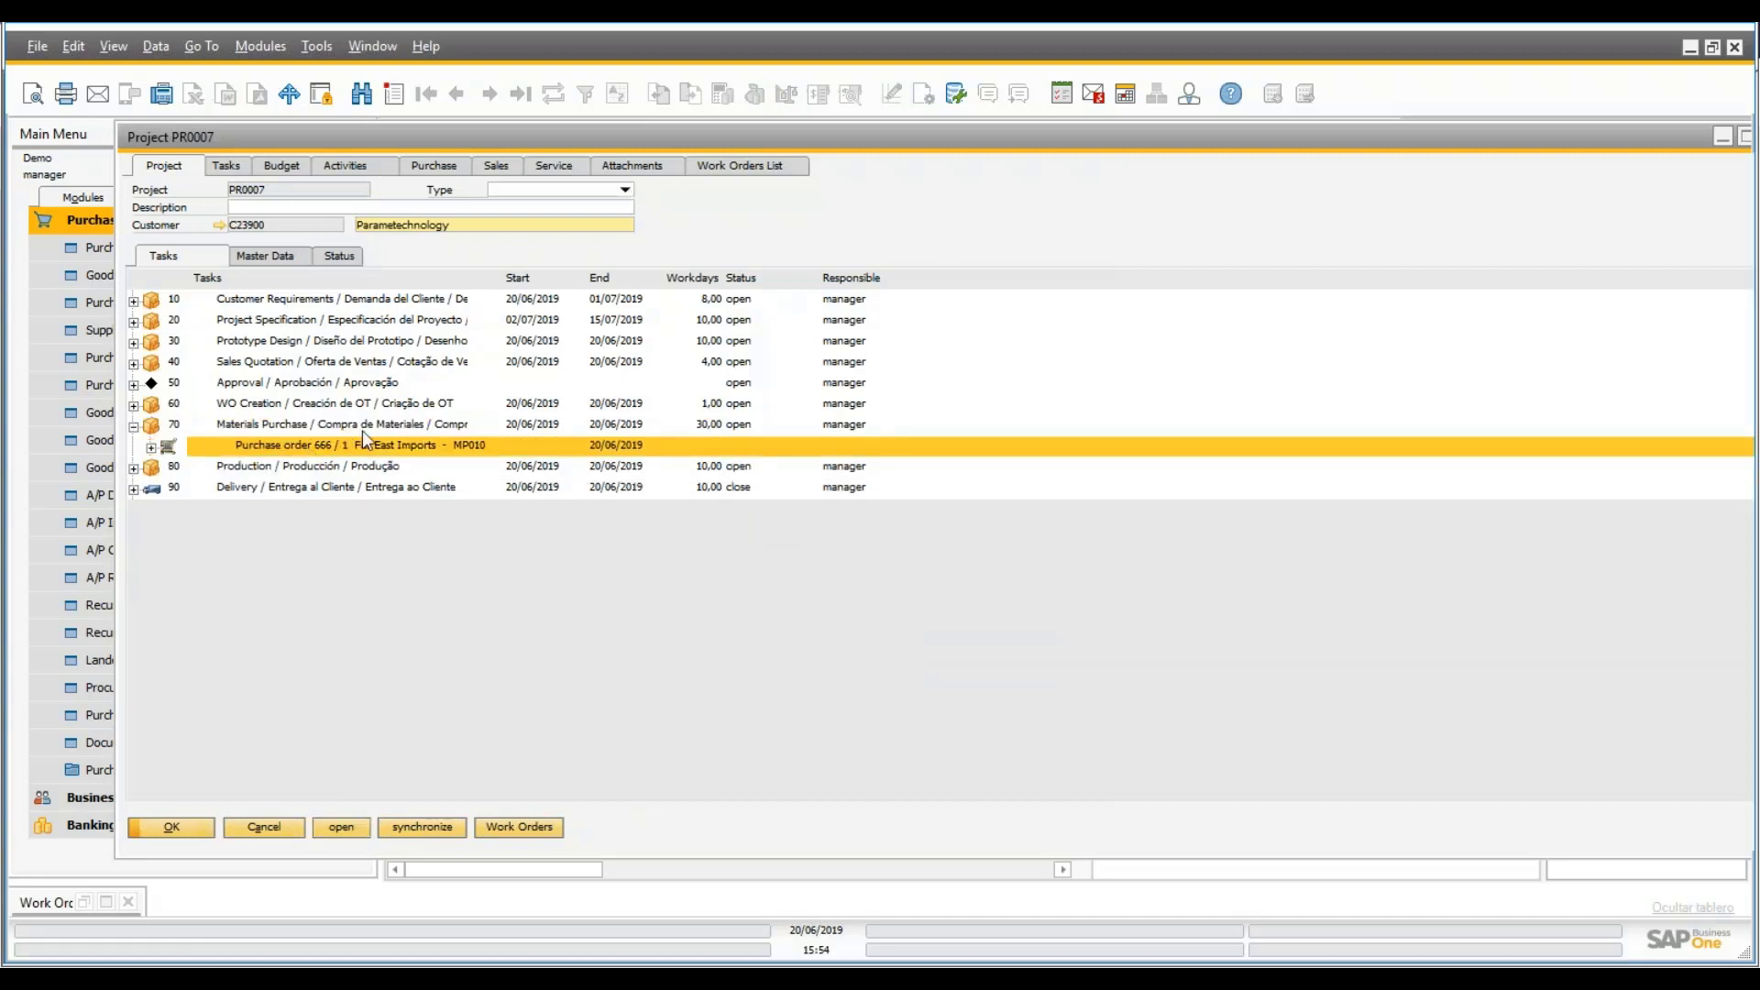
- Recalculate PR0007's budget: Purchases reported 6.984,00, total reported 9.304,00
click(449, 169)
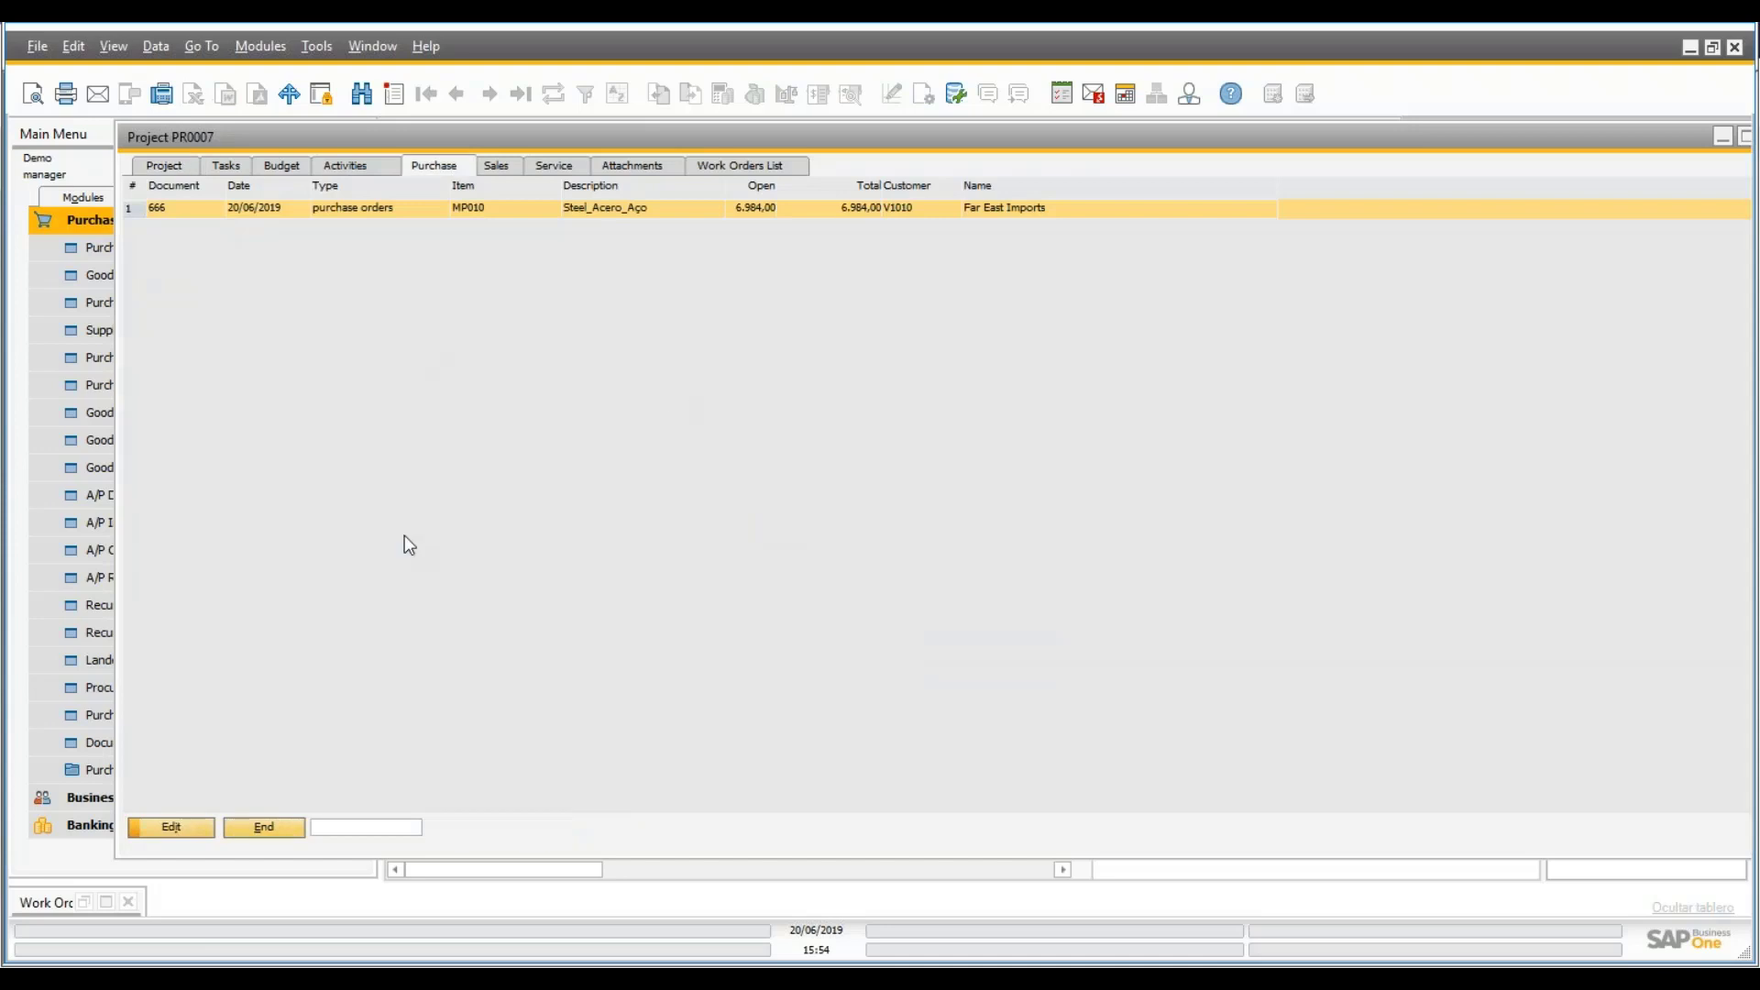
click(283, 166)
click(258, 833)
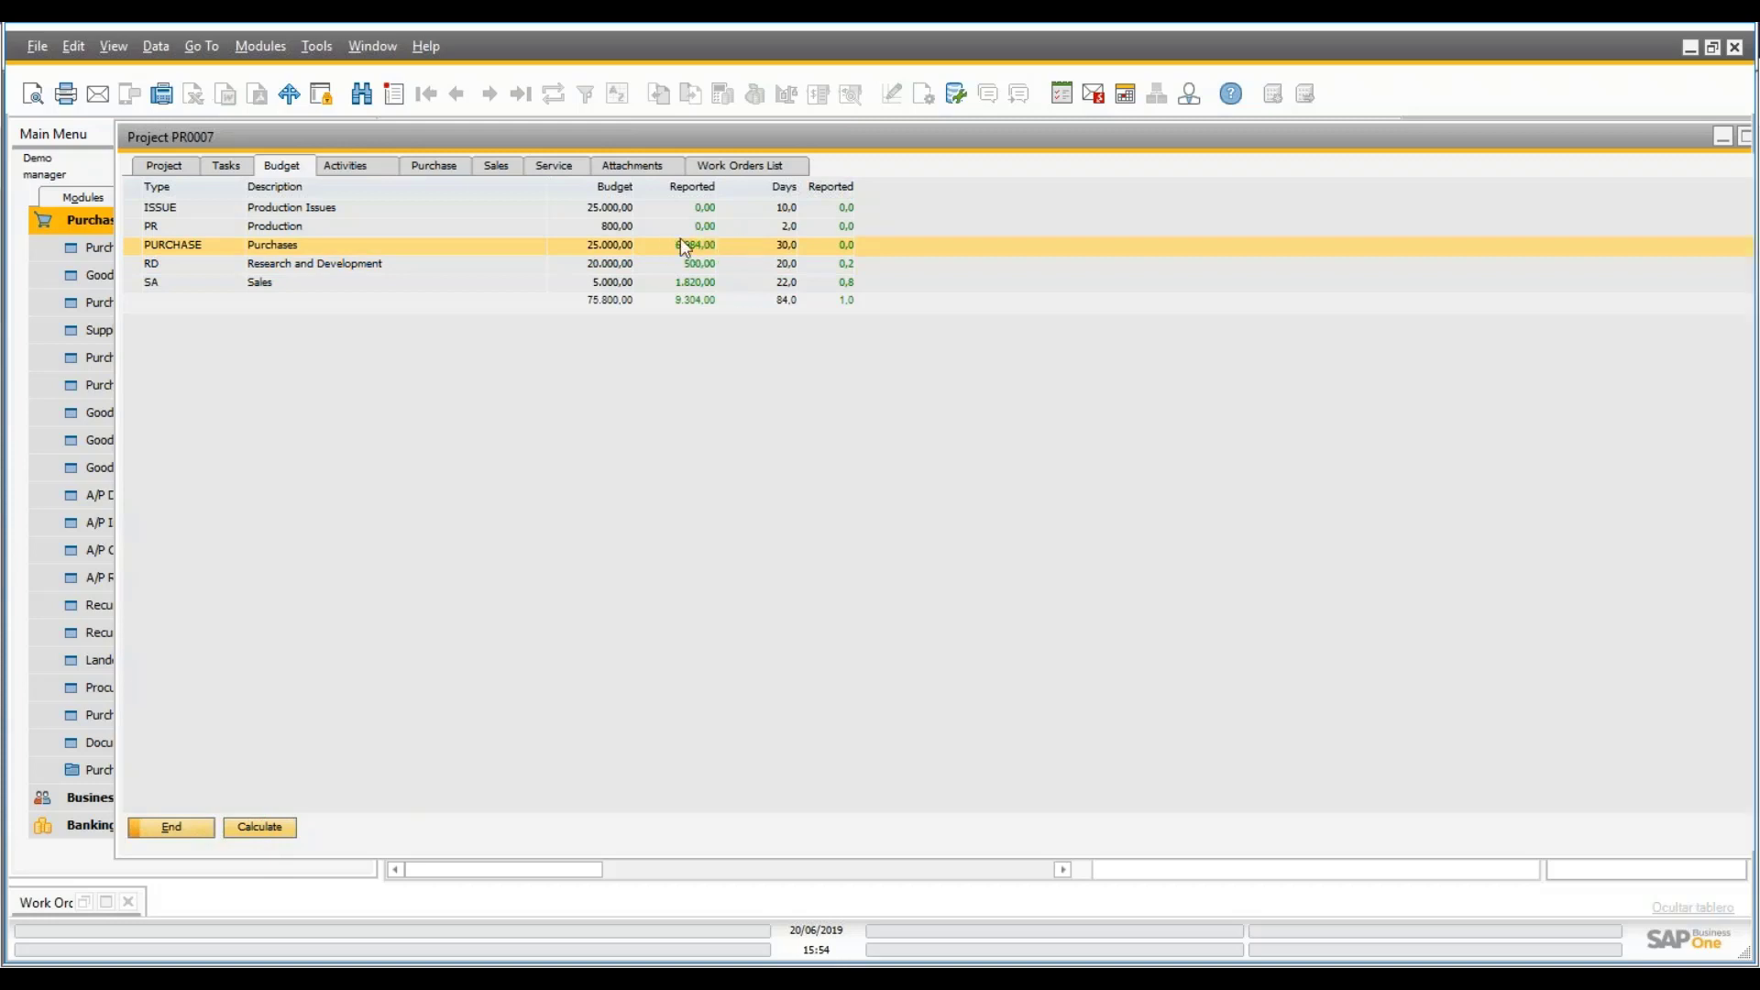